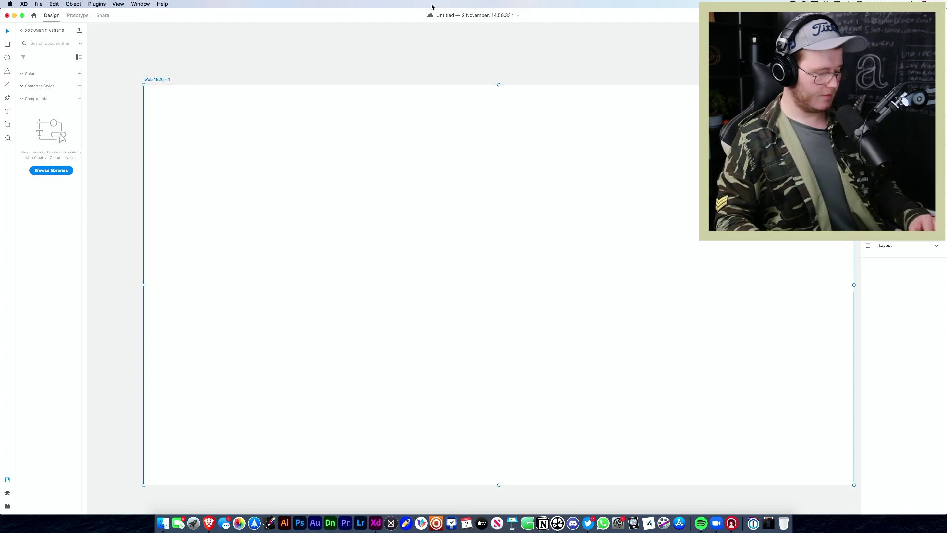
Turn on a 12-column layout grid for the Web 1920 artboard
{"action": "scroll", "coordinate": [438, 63], "scroll_direction": "down", "scroll_amount": 5}
{"action": "left_click", "coordinate": [422, 123]}
{"action": "scroll", "coordinate": [424, 158], "scroll_direction": "right", "scroll_amount": 4}
{"action": "scroll", "coordinate": [424, 158], "scroll_direction": "up", "scroll_amount": 2}
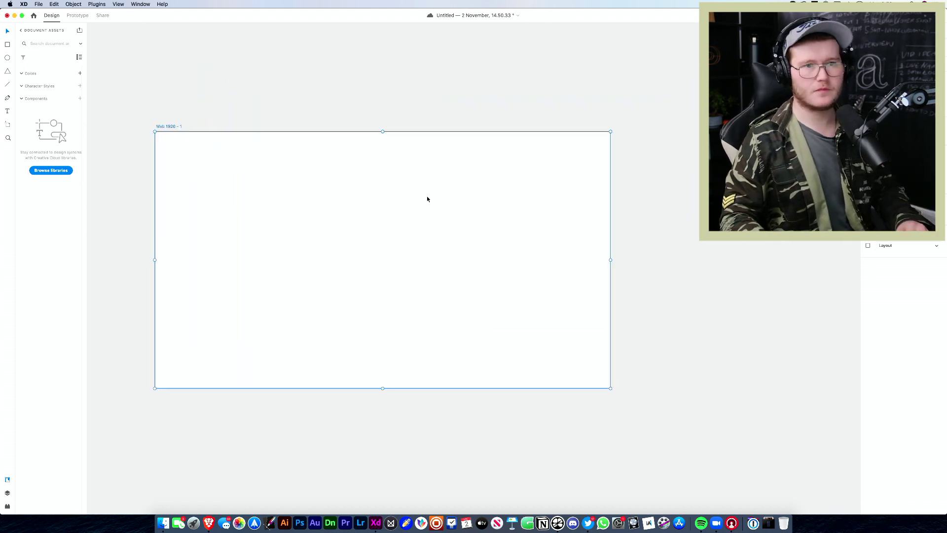
{"action": "left_click", "coordinate": [868, 245]}
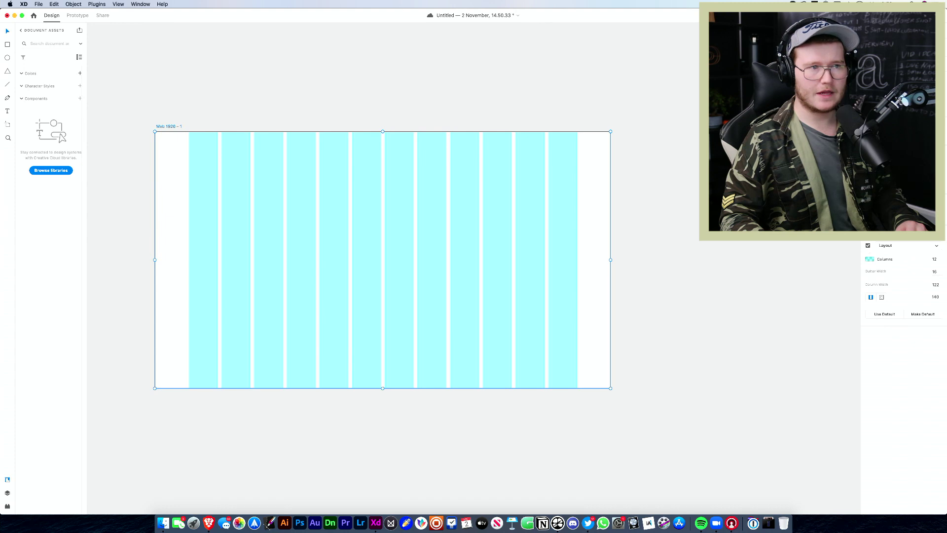
Fade the layout grid's cyan column colour to 4% opacity on the artboard
{"action": "left_click", "coordinate": [869, 259]}
{"action": "left_click", "coordinate": [855, 252]}
{"action": "left_click_drag", "start_coordinate": [855, 253], "coordinate": [855, 273]}
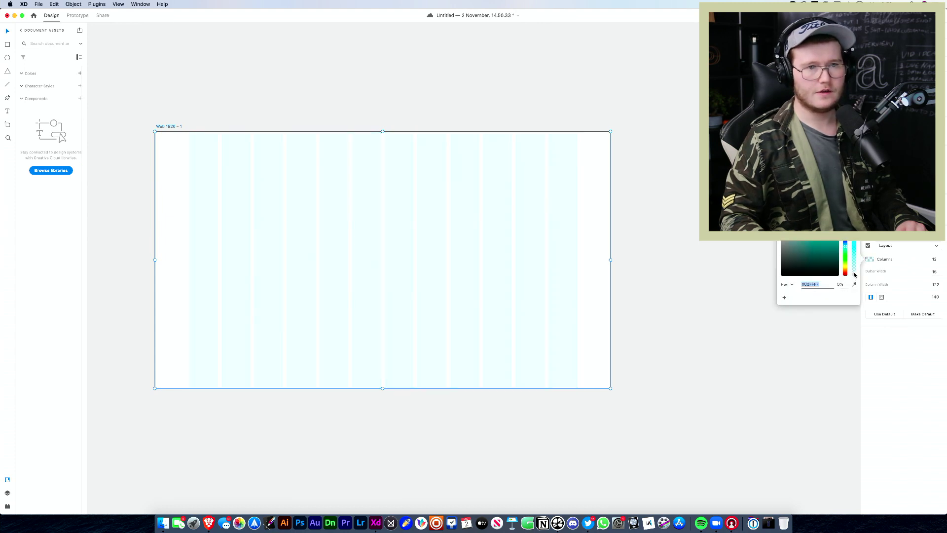
{"action": "left_click", "coordinate": [631, 226]}
{"action": "scroll", "coordinate": [615, 214], "scroll_direction": "left", "scroll_amount": 3}
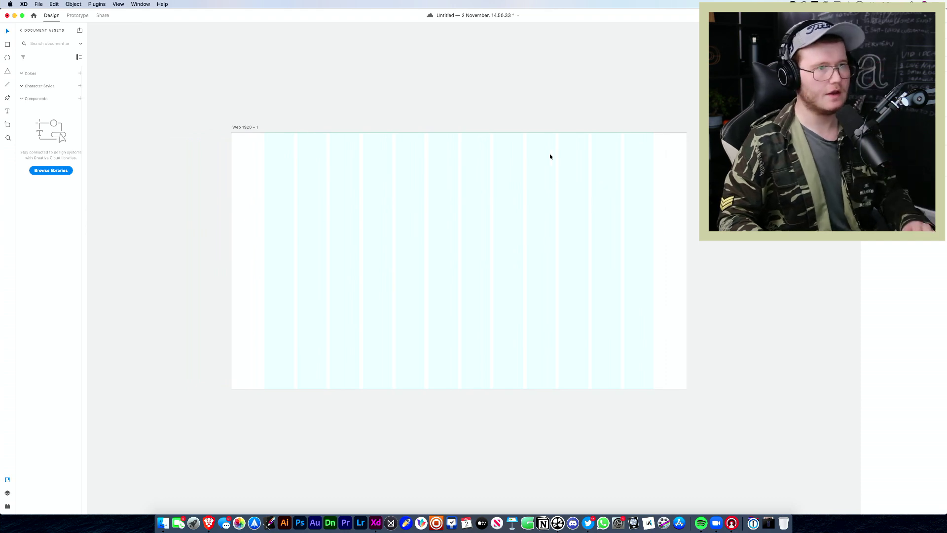
{"action": "scroll", "coordinate": [428, 118], "scroll_direction": "left", "scroll_amount": 2}
{"action": "left_click", "coordinate": [525, 202]}
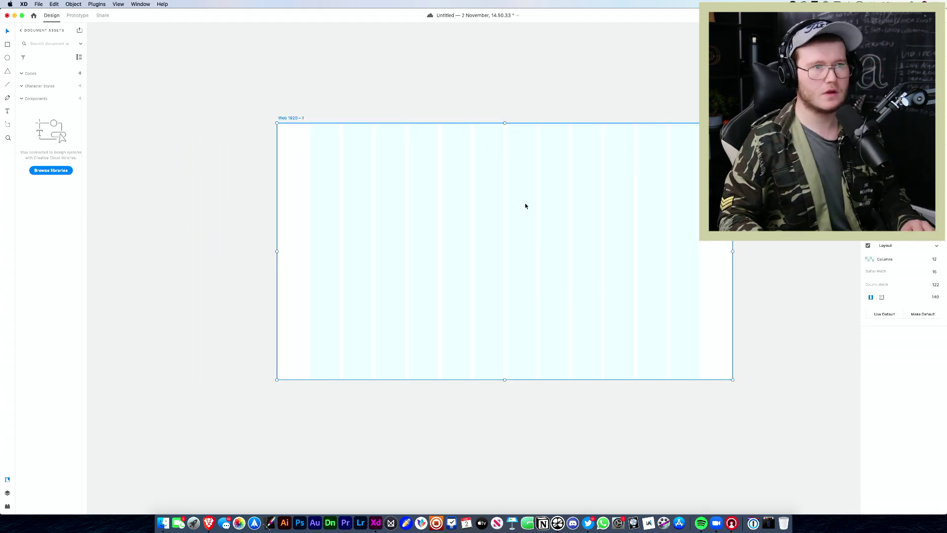
{"action": "left_click", "coordinate": [867, 261]}
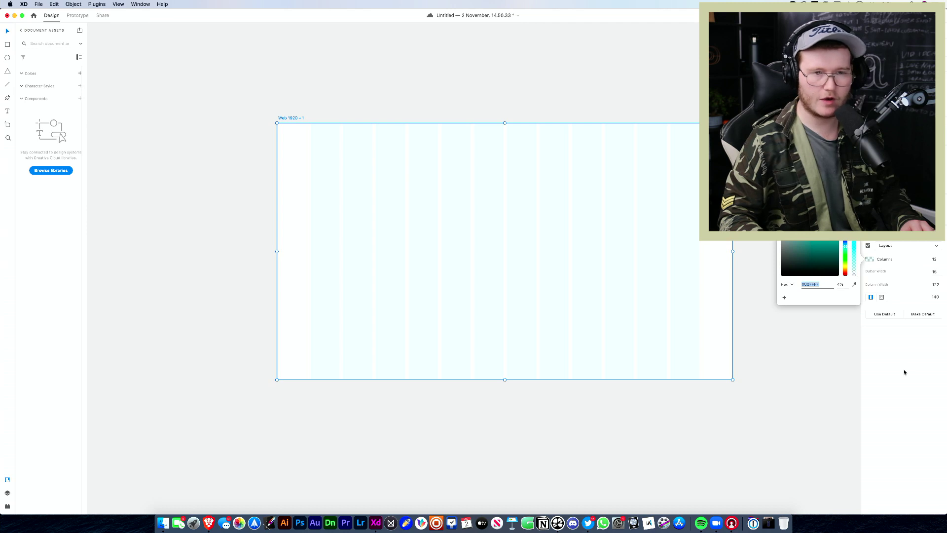
{"action": "left_click", "coordinate": [882, 368]}
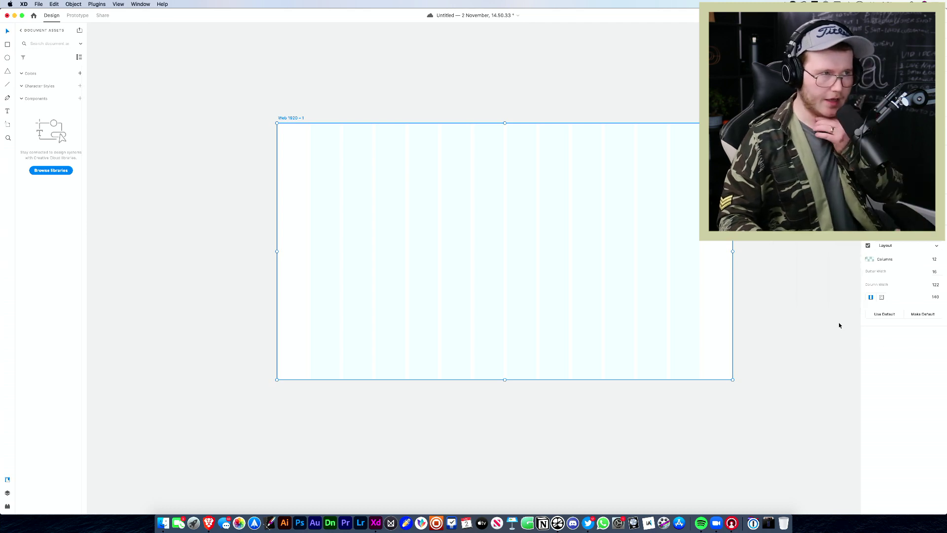
{"action": "left_click", "coordinate": [870, 316]}
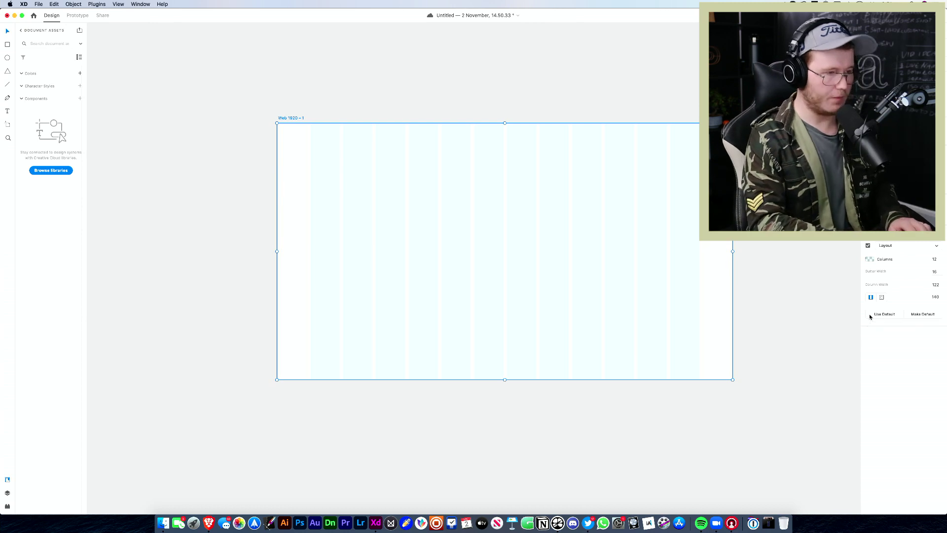
Deselect the artboard, hide the macOS Dock and extend the window down to the screen's lower edge
{"action": "left_click", "coordinate": [816, 340]}
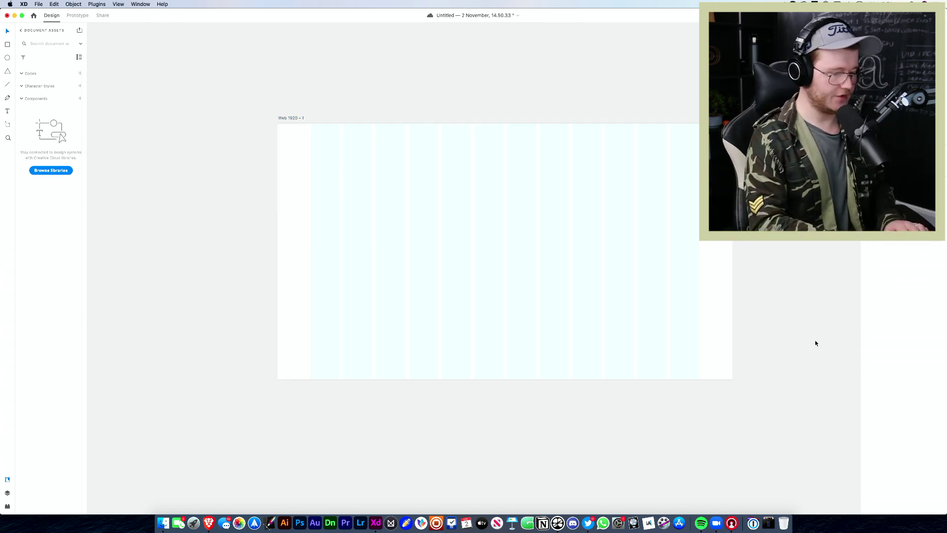
{"action": "key", "text": "alt+super+d"}
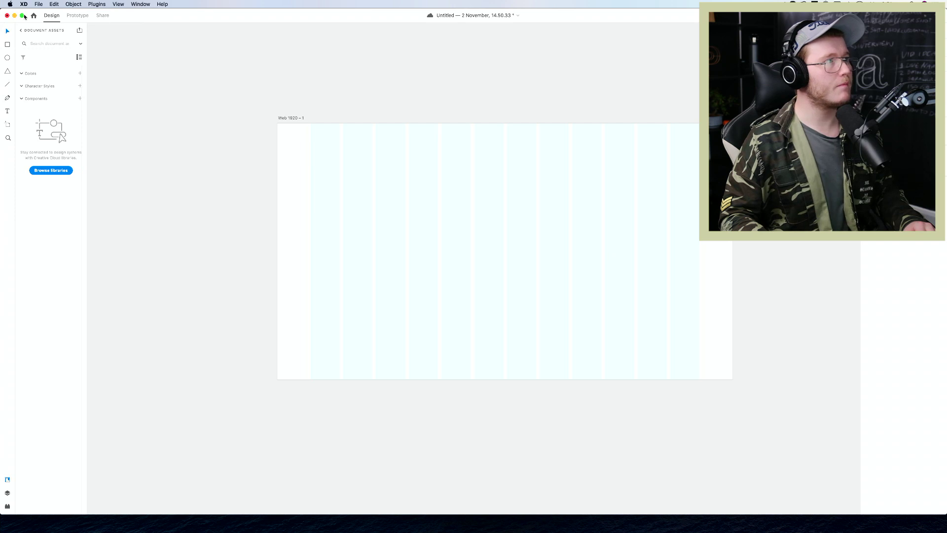
{"action": "left_click_drag", "start_coordinate": [254, 513], "coordinate": [254, 532]}
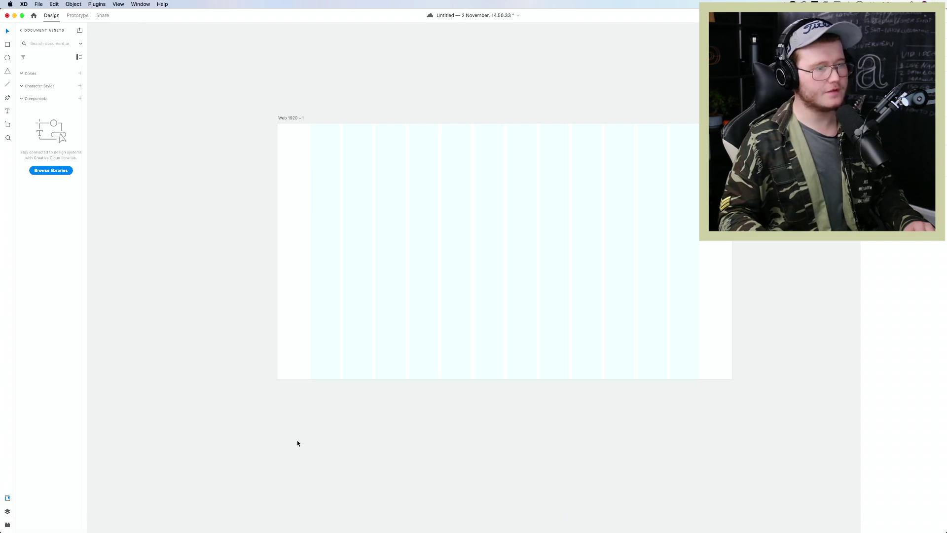
Place a horizontal guide across the artboard slightly below its upper edge to mark off a header band
{"action": "left_click_drag", "start_coordinate": [432, 279], "coordinate": [354, 317]}
{"action": "scroll", "coordinate": [230, 166], "scroll_direction": "up", "scroll_amount": 3}
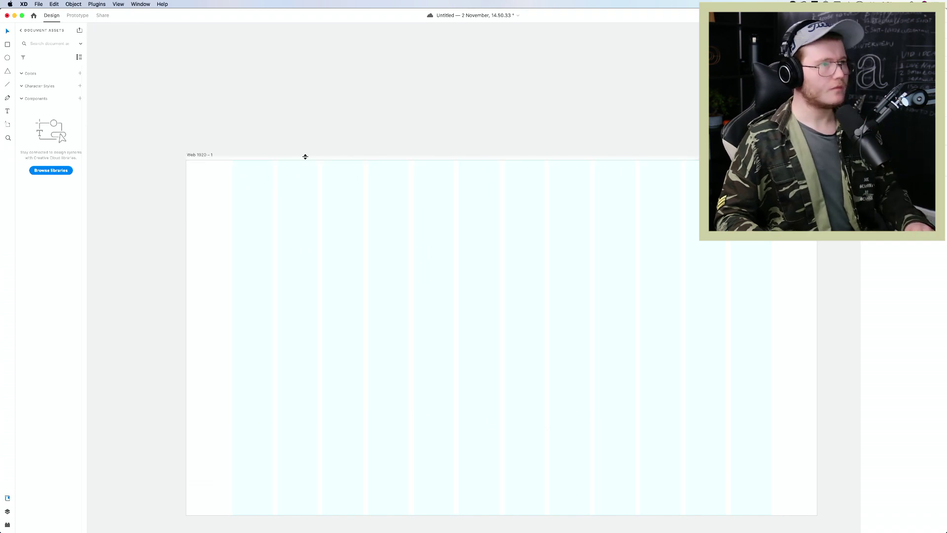
{"action": "left_click_drag", "start_coordinate": [307, 162], "coordinate": [308, 193]}
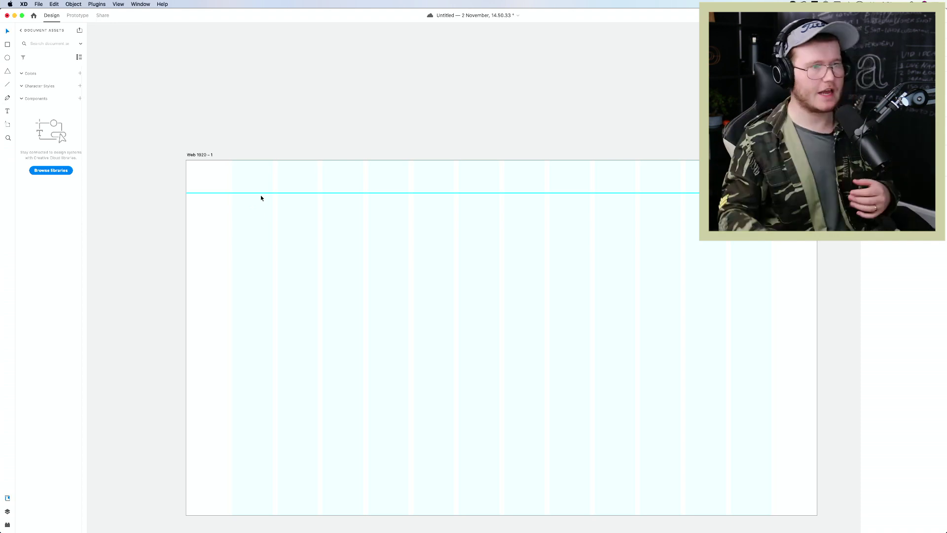
{"action": "left_click_drag", "start_coordinate": [262, 197], "coordinate": [264, 199]}
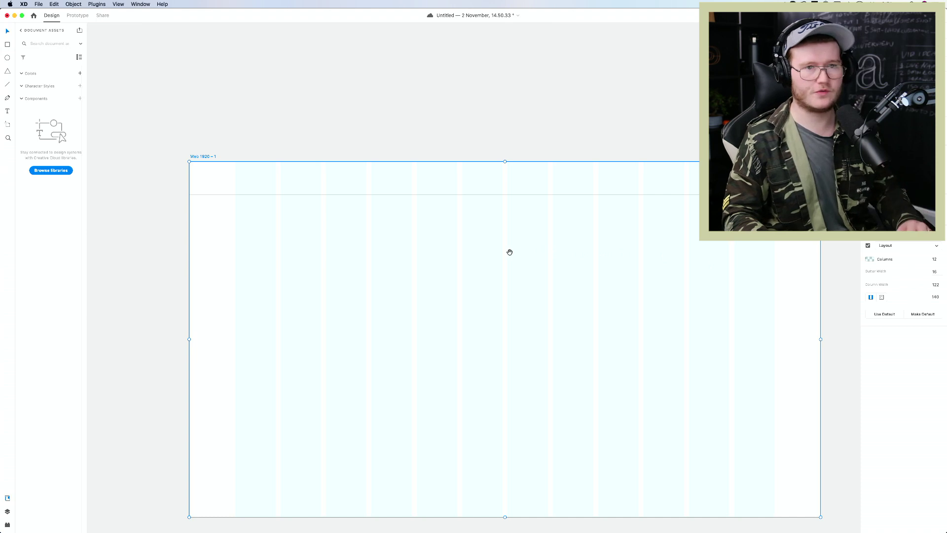
Add a text object with the person's full name just above the guide, starting at the first grid column's left edge
{"action": "left_click_drag", "start_coordinate": [509, 252], "coordinate": [494, 211]}
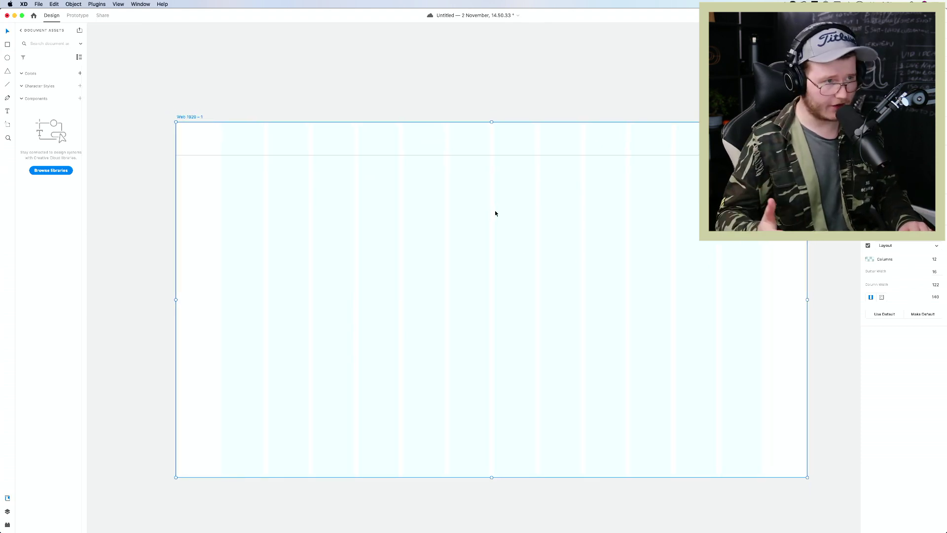
{"action": "scroll", "coordinate": [212, 186], "scroll_direction": "up", "scroll_amount": 1}
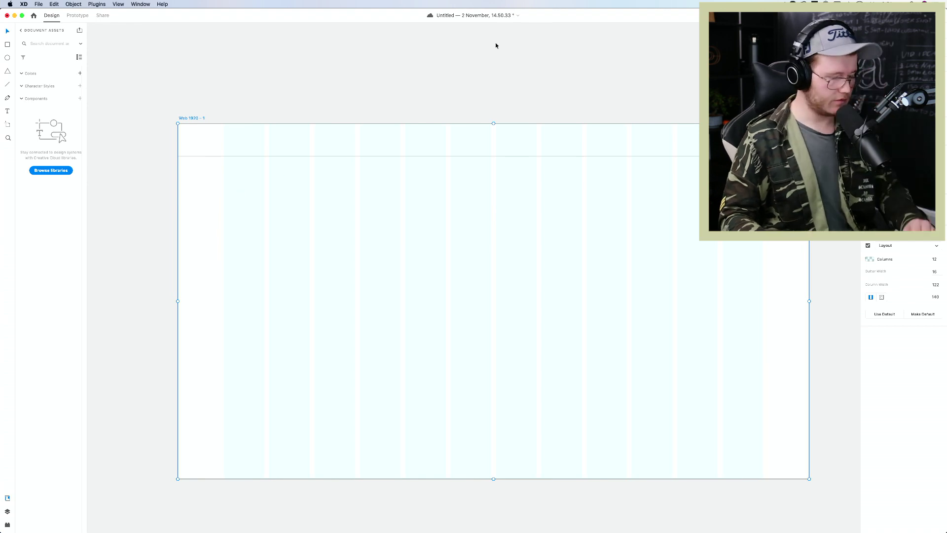
{"action": "scroll", "coordinate": [242, 160], "scroll_direction": "up", "scroll_amount": 3}
{"action": "scroll", "coordinate": [241, 161], "scroll_direction": "left", "scroll_amount": 3}
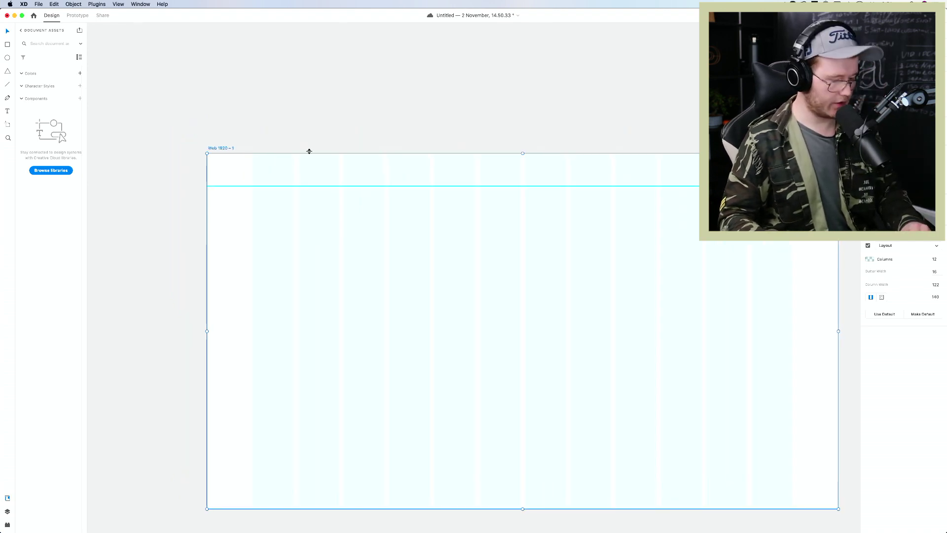
{"action": "key", "text": "t"}
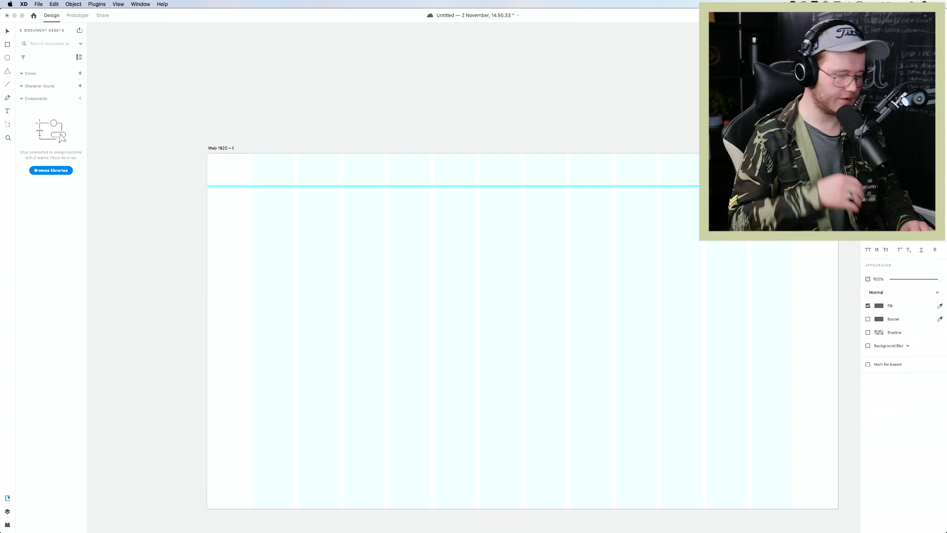
{"action": "left_click", "coordinate": [253, 177]}
{"action": "type", "text": "Wi"}
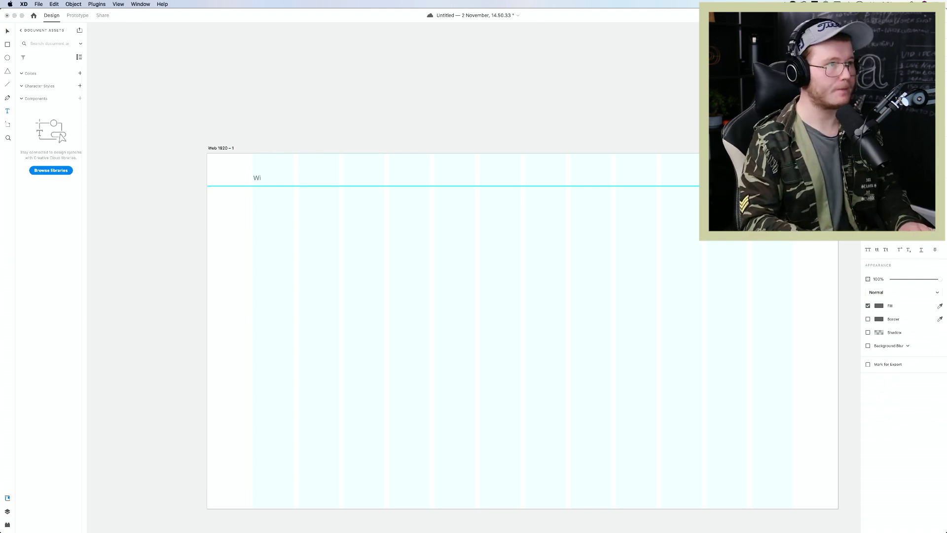
{"action": "type", "text": "ll Paterson"}
{"action": "key", "text": "Escape"}
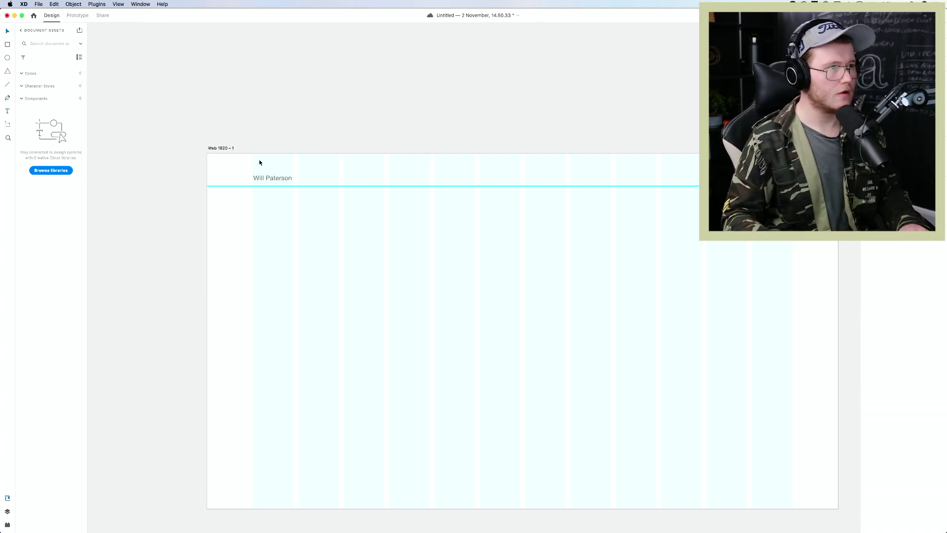
Scale up the name text in the header to roughly 2.4 times its width and deselect it
{"action": "left_click", "coordinate": [269, 182]}
{"action": "left_click_drag", "start_coordinate": [273, 182], "coordinate": [273, 192]}
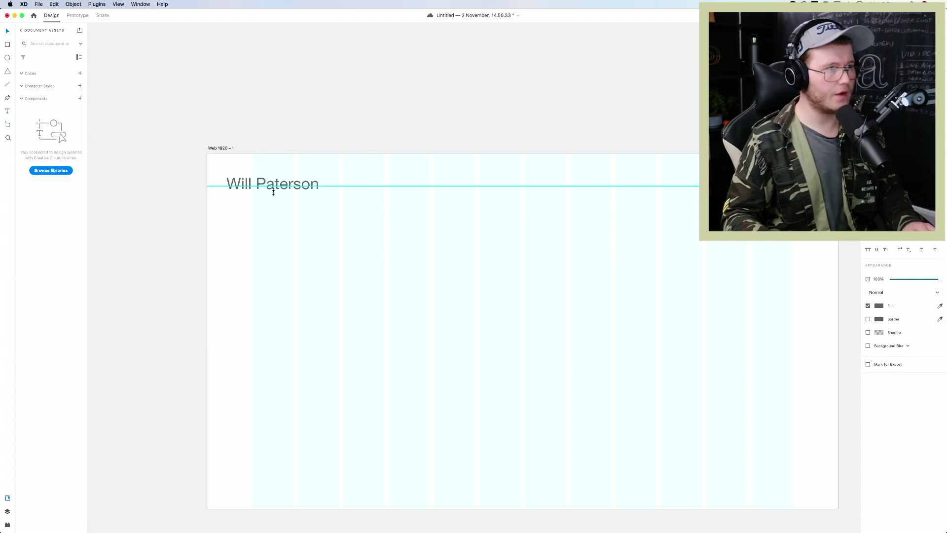
{"action": "left_click", "coordinate": [302, 123]}
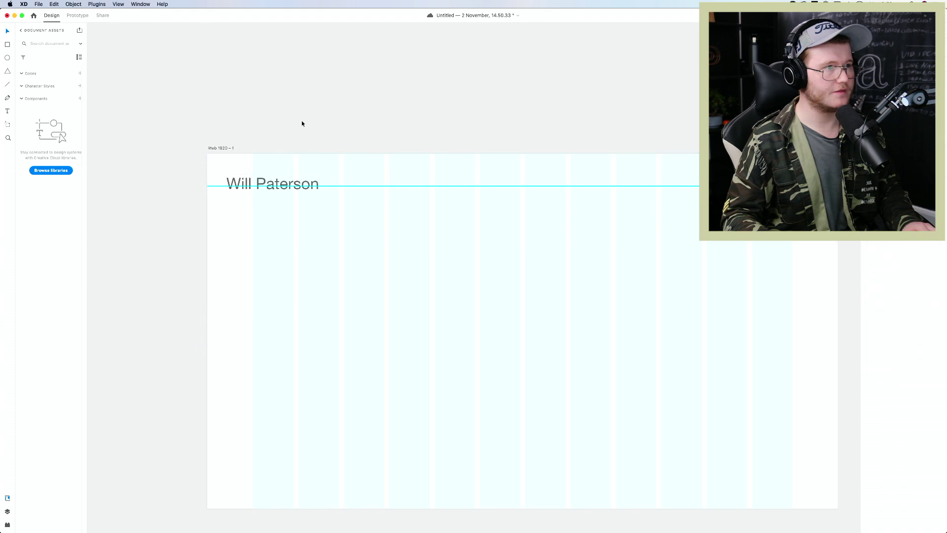
Lock all guides so the header guide cannot be moved
{"action": "left_click", "coordinate": [118, 4]}
{"action": "left_click", "coordinate": [148, 44]}
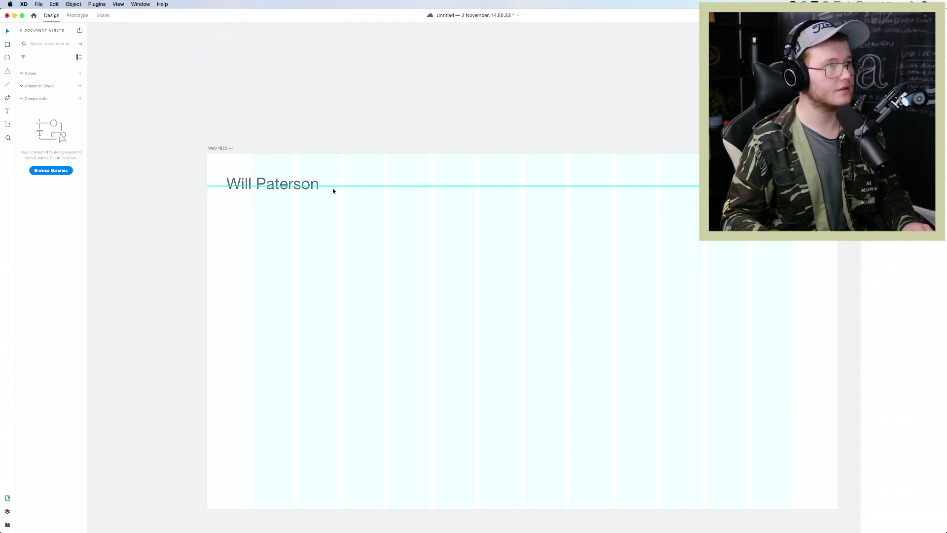
{"action": "mouse_move", "coordinate": [333, 187]}
{"action": "left_mouse_down"}
{"action": "mouse_move", "coordinate": [334, 176]}
{"action": "mouse_move", "coordinate": [334, 186]}
{"action": "left_mouse_up"}
{"action": "left_click", "coordinate": [118, 4]}
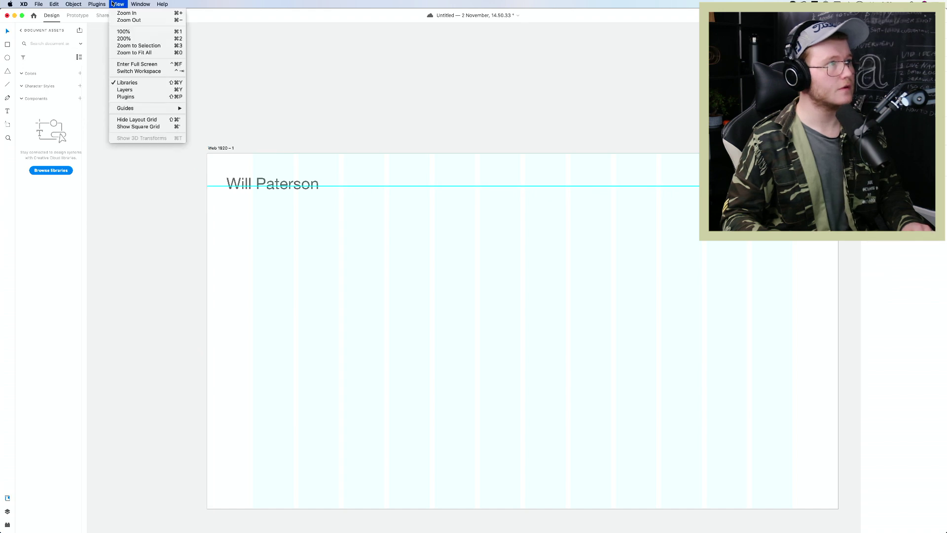
{"action": "mouse_move", "coordinate": [147, 108]}
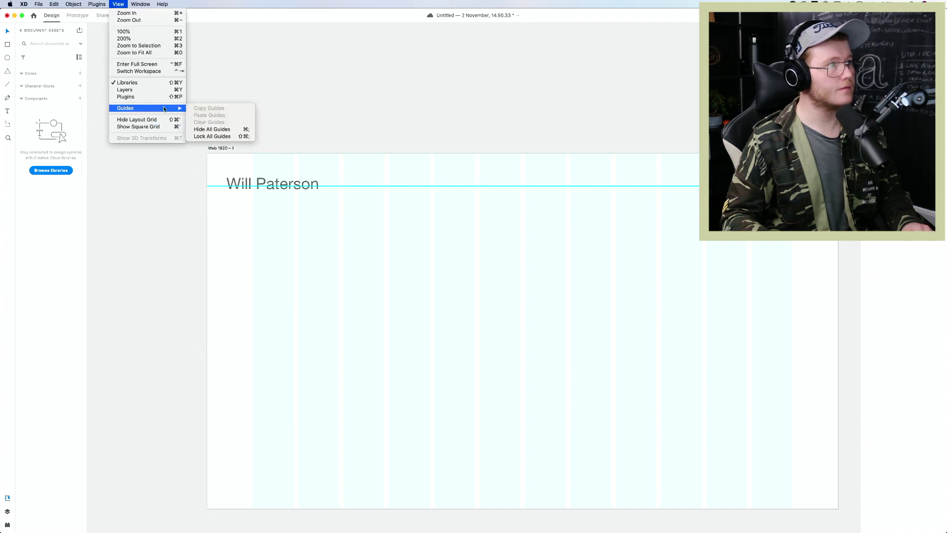
{"action": "left_click", "coordinate": [212, 136]}
Align the name text with the second grid column just above the guide and reduce its font size
{"action": "left_click_drag", "start_coordinate": [290, 183], "coordinate": [333, 186]}
{"action": "key", "text": "super+shift+comma"}
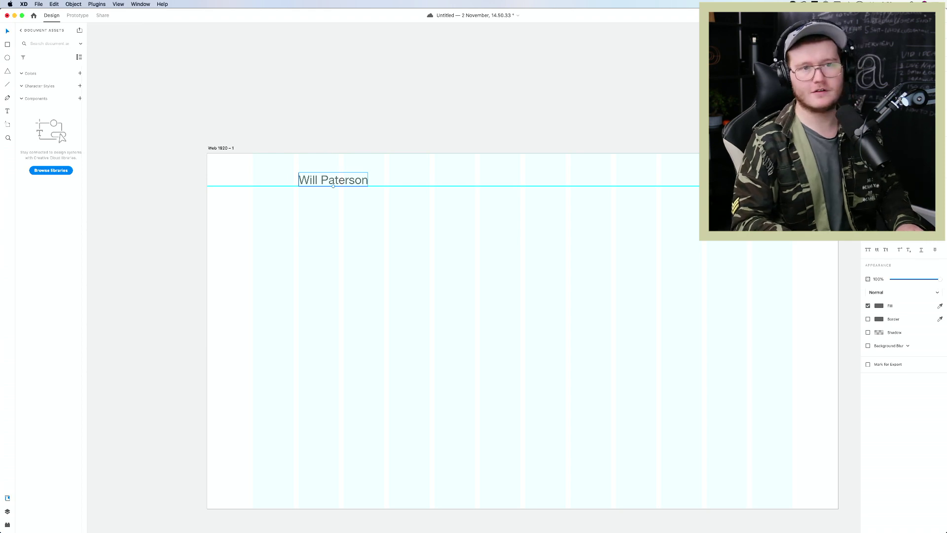
{"action": "key", "text": "Escape"}
Change the name text to a bold geometric sans-serif typeface
{"action": "left_click", "coordinate": [334, 180]}
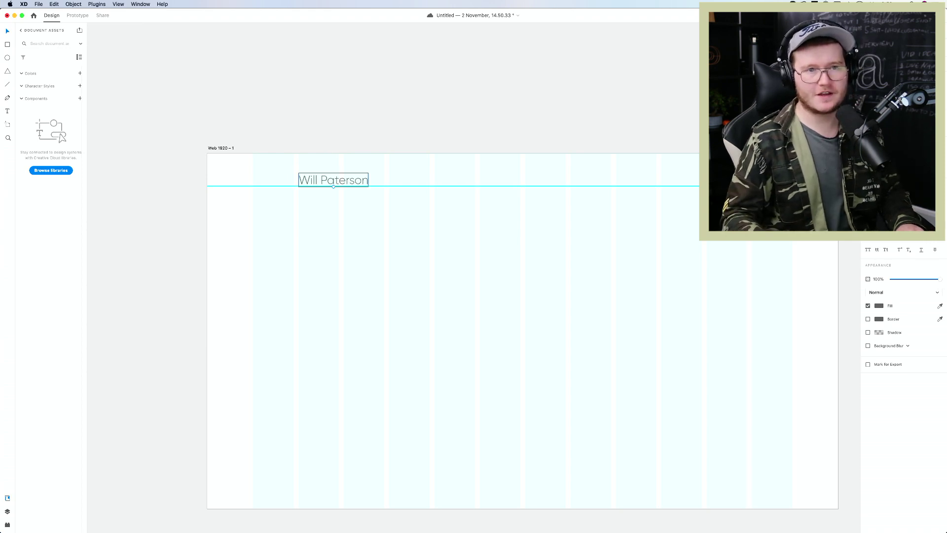
{"action": "key", "text": "super+b"}
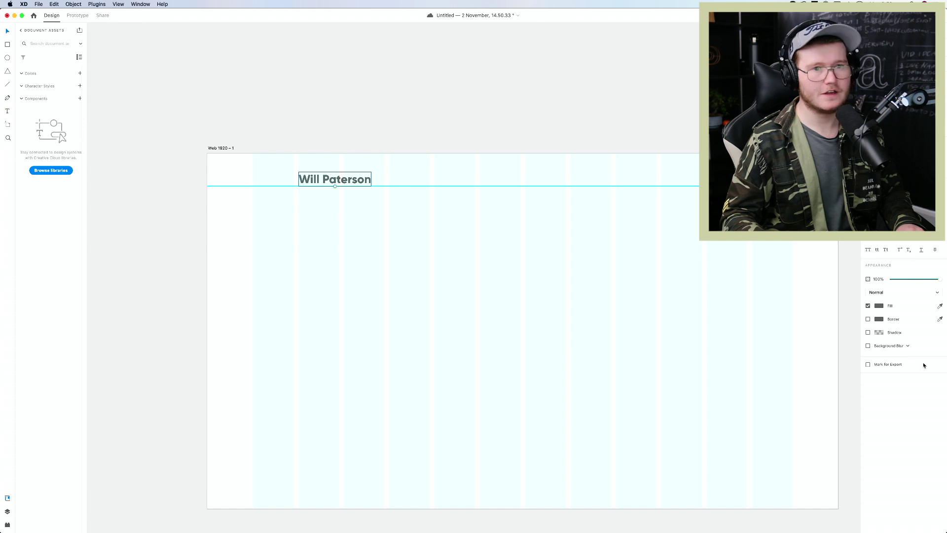
Set the name text's fill to dark navy blue (#172B3C)
{"action": "left_click", "coordinate": [879, 305]}
{"action": "left_click", "coordinate": [855, 289]}
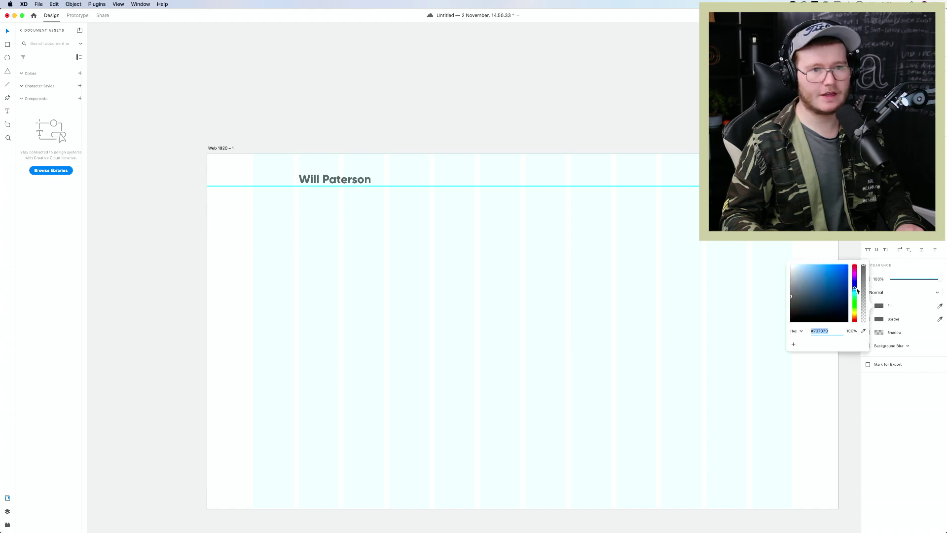
{"action": "left_click", "coordinate": [829, 292]}
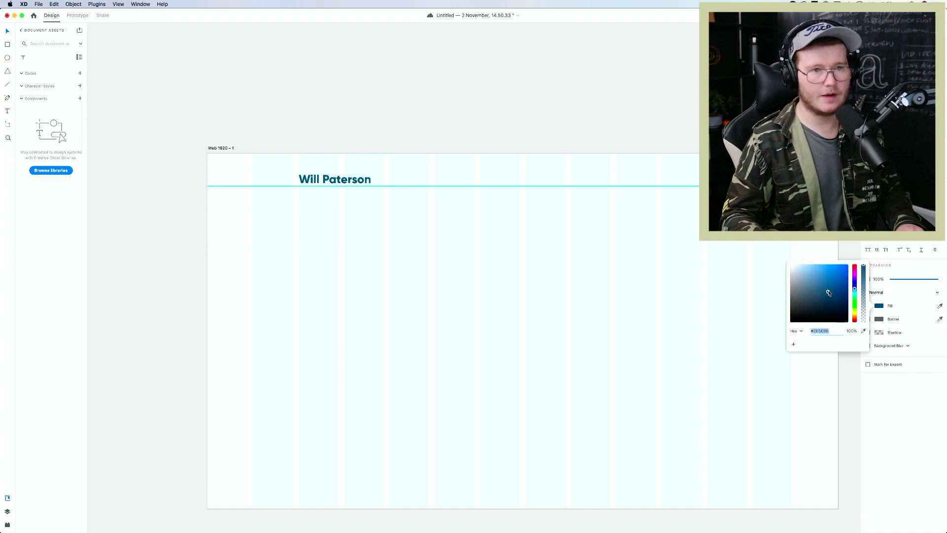
{"action": "mouse_move", "coordinate": [829, 293]}
{"action": "left_mouse_down"}
{"action": "mouse_move", "coordinate": [827, 276]}
{"action": "mouse_move", "coordinate": [827, 310]}
{"action": "left_mouse_up"}
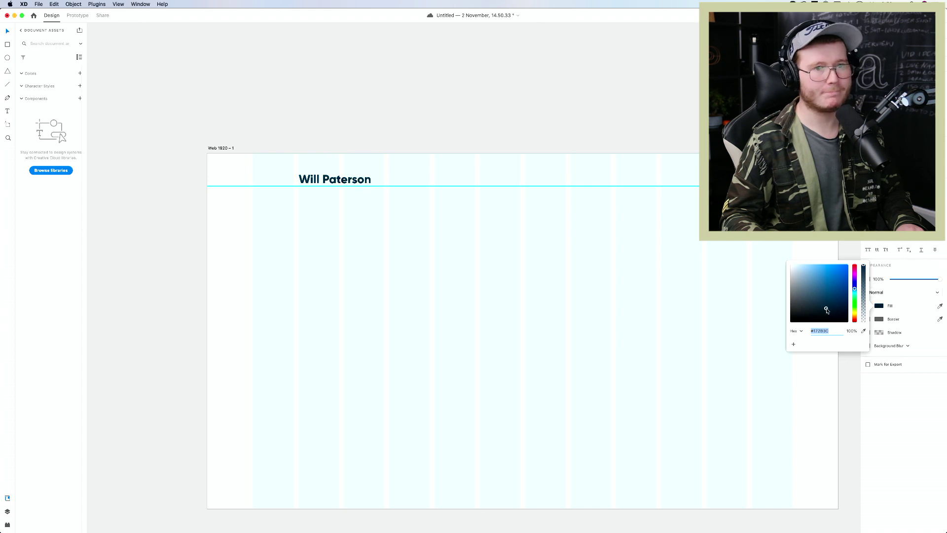
Save the name text's navy fill as a picker swatch and add it to the document asset colours
{"action": "left_click", "coordinate": [793, 344]}
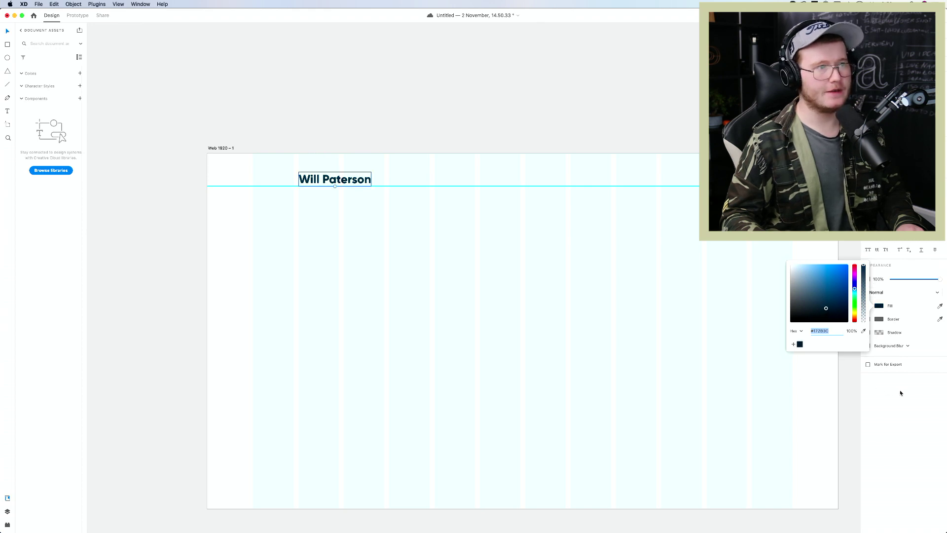
{"action": "left_click", "coordinate": [909, 397]}
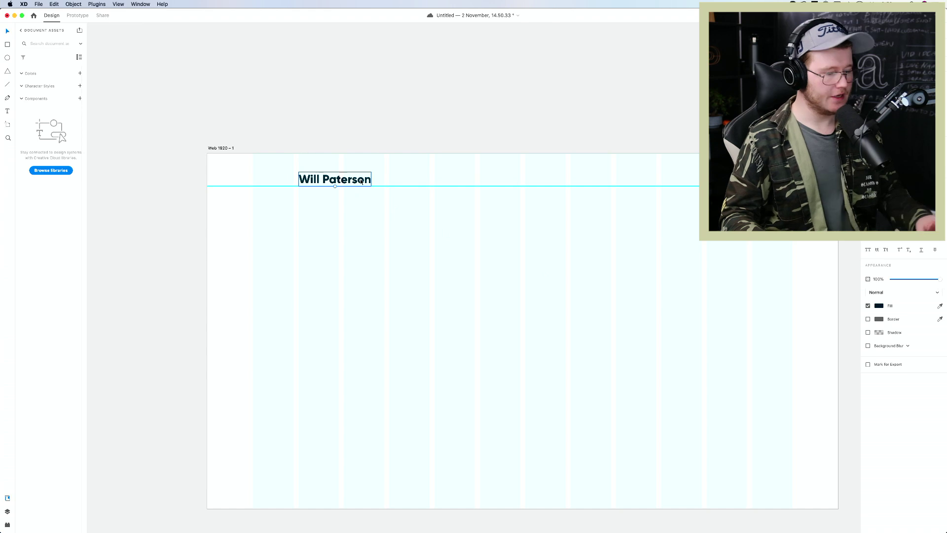
{"action": "key", "text": "super+g"}
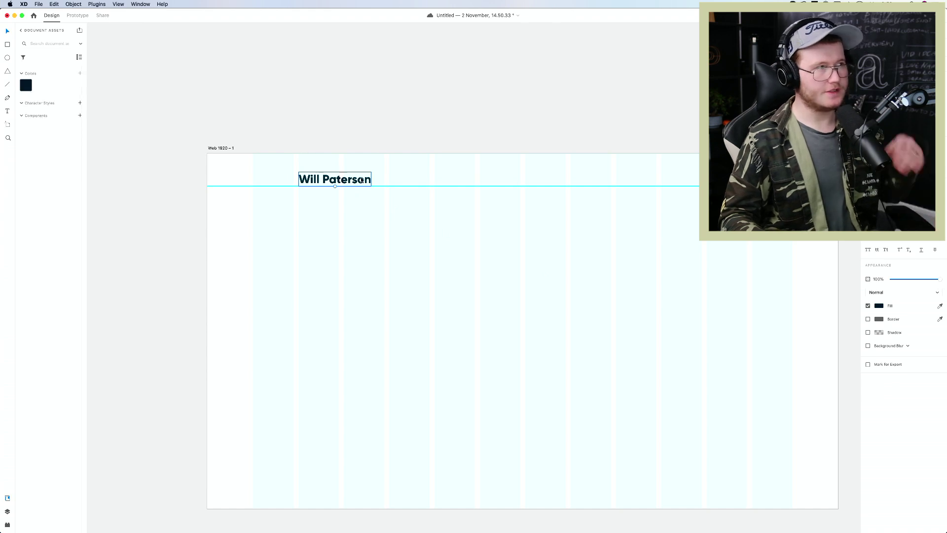
{"action": "left_click", "coordinate": [388, 156]}
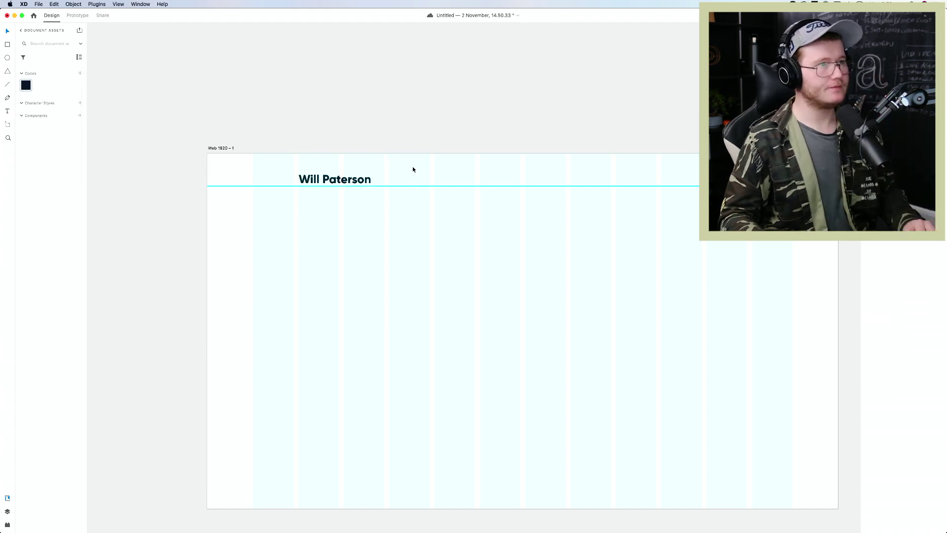
Save the name text's typography as a character style in the document assets
{"action": "scroll", "coordinate": [395, 182], "scroll_direction": "down", "scroll_amount": 5}
{"action": "scroll", "coordinate": [393, 186], "scroll_direction": "up", "scroll_amount": 3}
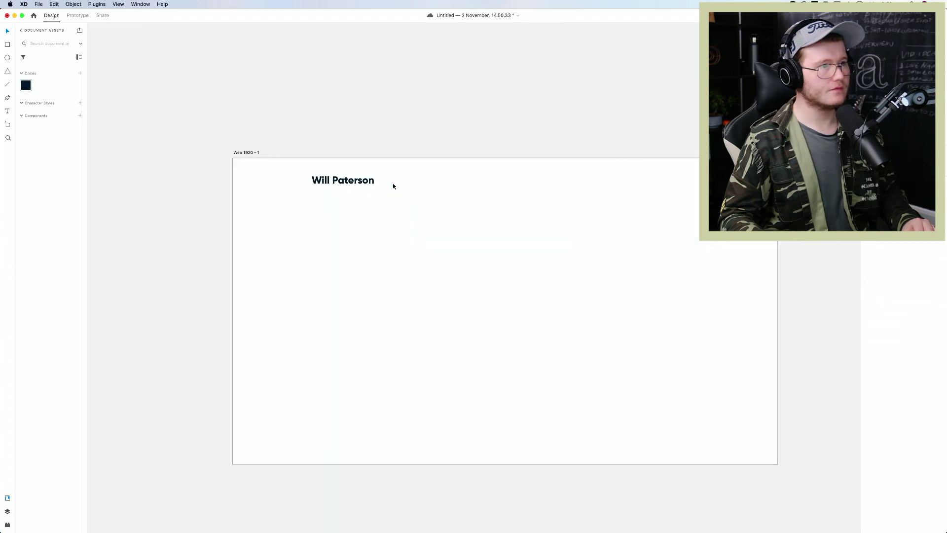
{"action": "scroll", "coordinate": [386, 167], "scroll_direction": "up", "scroll_amount": 1}
{"action": "key", "text": "super+a"}
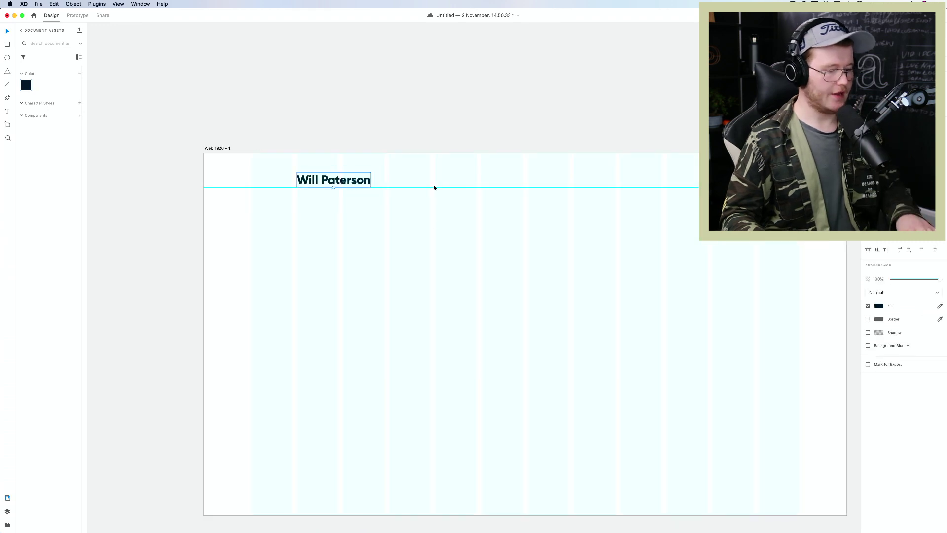
{"action": "key", "text": "super+shift+t"}
{"action": "left_click", "coordinate": [430, 188]}
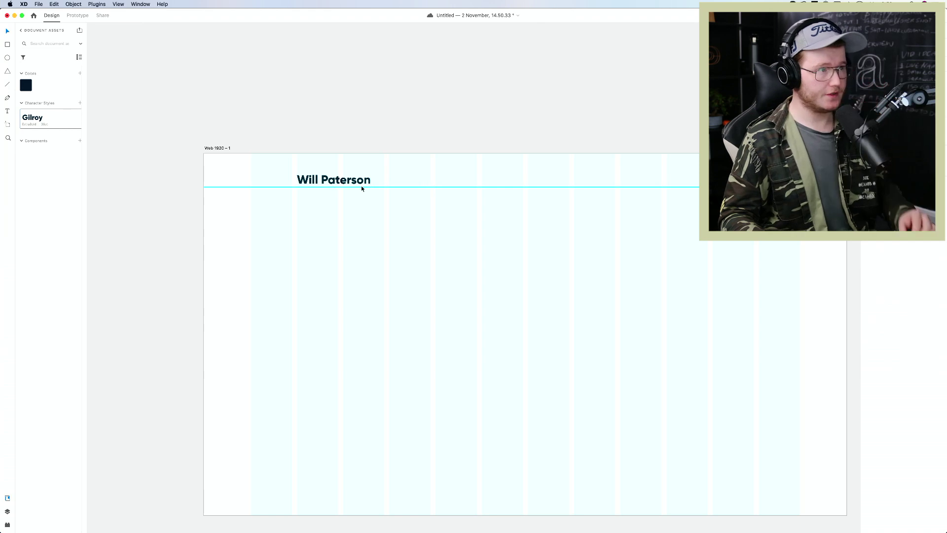
Lower the name text slightly so that its baseline sits closer to the header guide
{"action": "scroll", "coordinate": [320, 188], "scroll_direction": "up", "scroll_amount": 3}
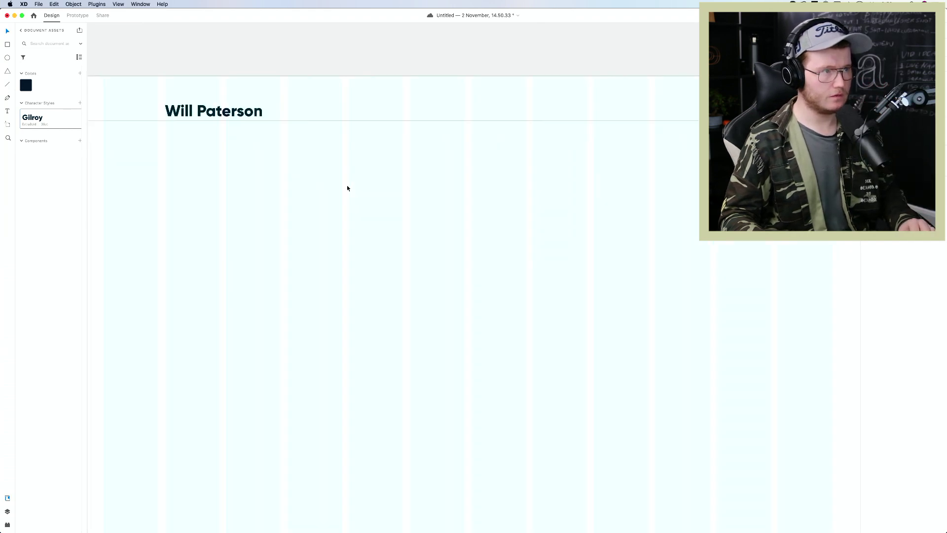
{"action": "key", "text": "super+0"}
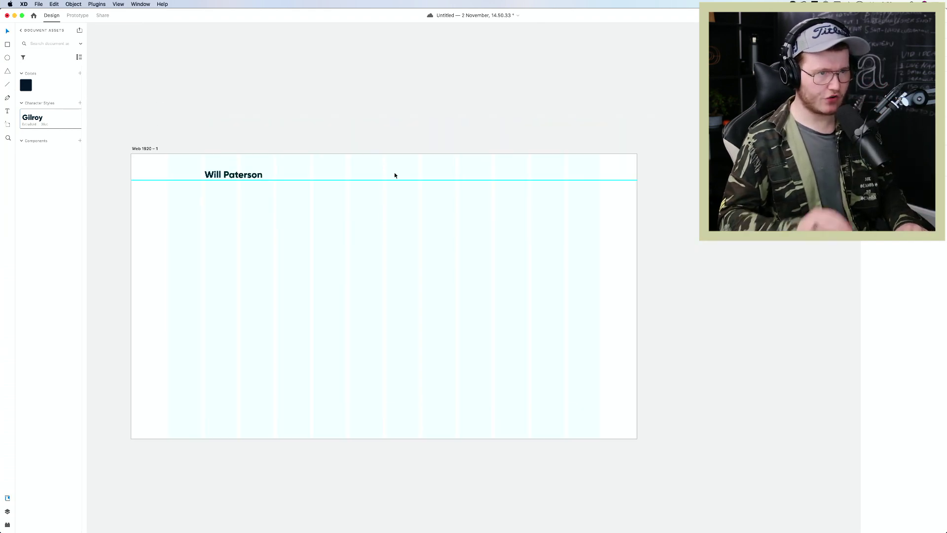
{"action": "scroll", "coordinate": [534, 204], "scroll_direction": "up", "scroll_amount": 5}
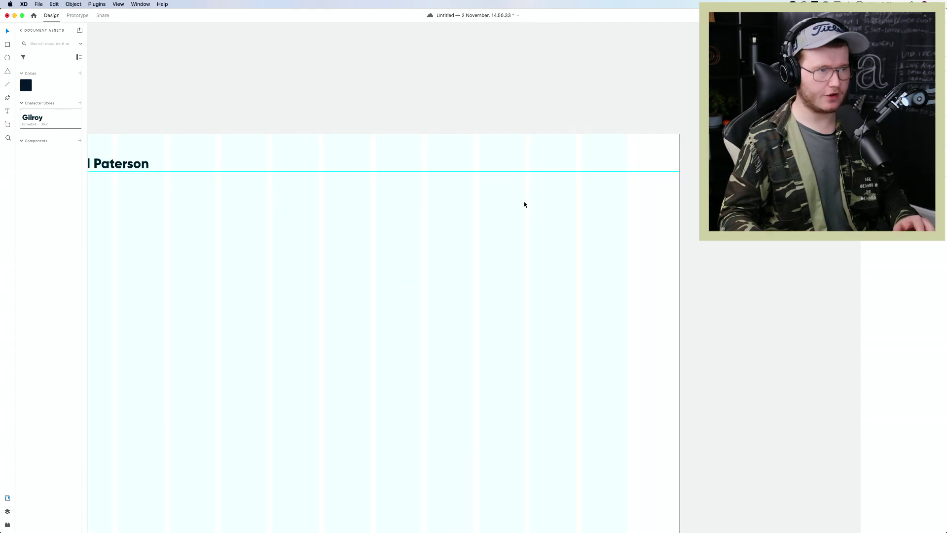
{"action": "left_click_drag", "start_coordinate": [524, 205], "coordinate": [641, 217]}
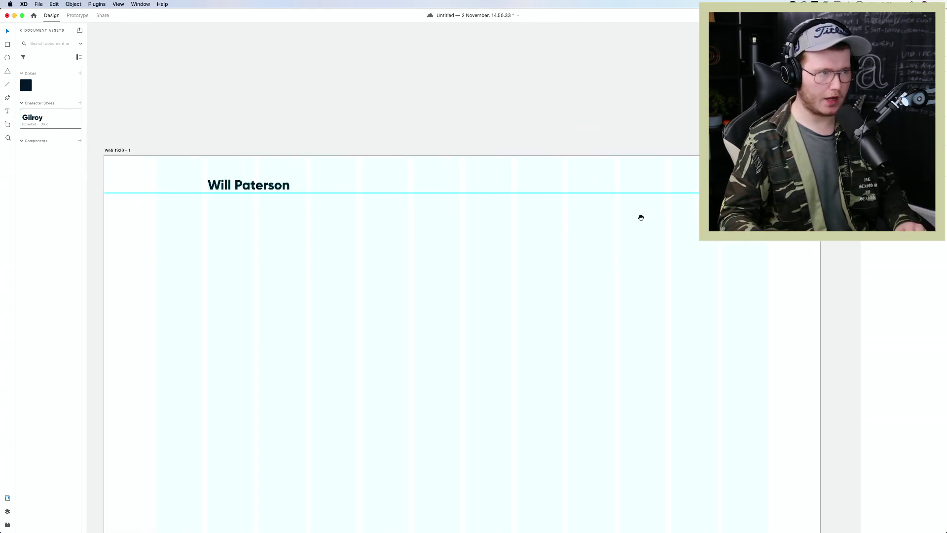
{"action": "left_click", "coordinate": [259, 187]}
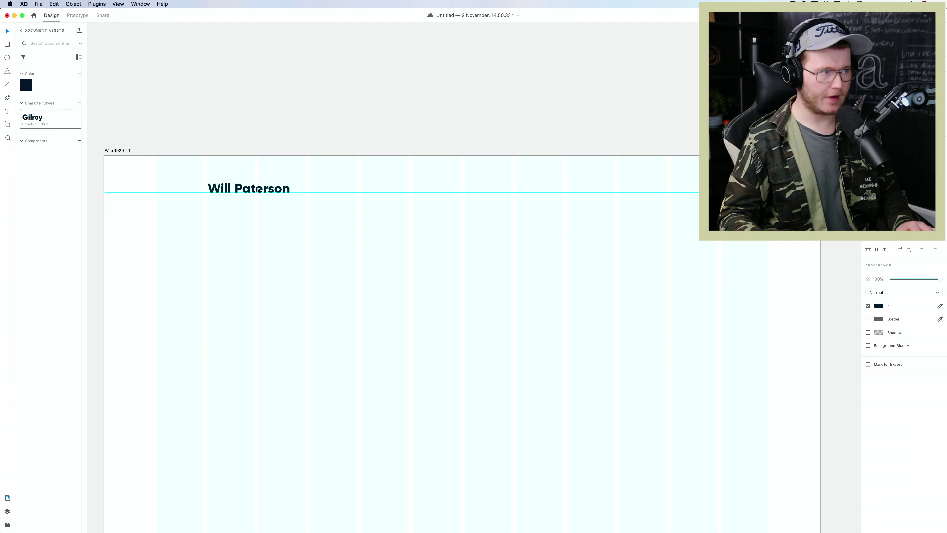
{"action": "scroll", "coordinate": [265, 197], "scroll_direction": "up", "scroll_amount": 2}
{"action": "key", "text": "super+shift+apostrophe"}
{"action": "key", "text": "super+shift+apostrophe"}
{"action": "scroll", "coordinate": [296, 220], "scroll_direction": "down", "scroll_amount": 4}
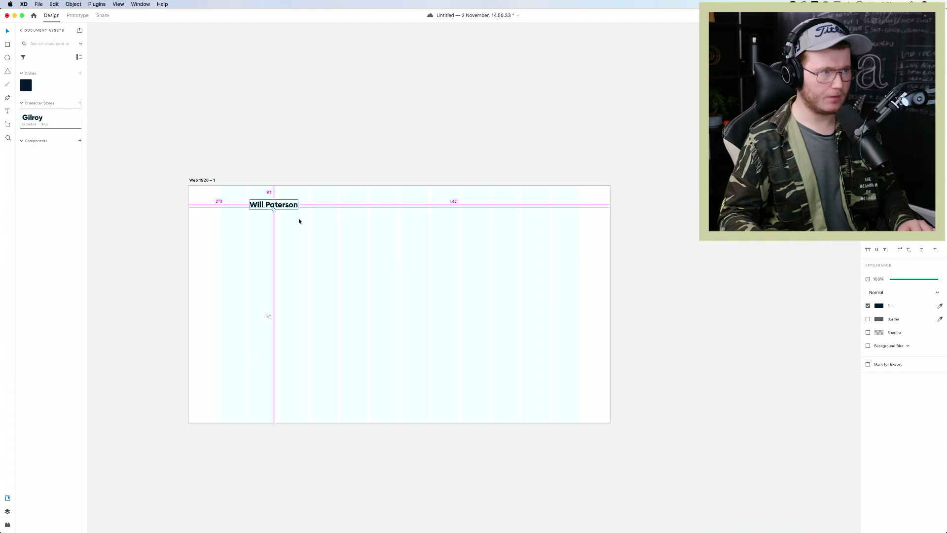
Add the text "Work" on the header guide, level with the name and aligned to the start of the ninth grid column
{"action": "scroll", "coordinate": [417, 236], "scroll_direction": "up", "scroll_amount": 3}
{"action": "left_click_drag", "start_coordinate": [456, 223], "coordinate": [396, 259]}
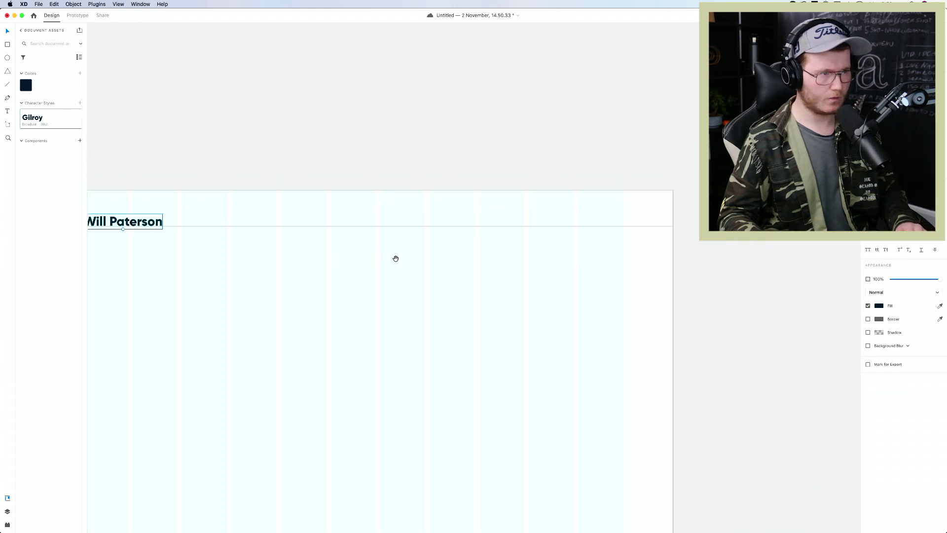
{"action": "key", "text": "t"}
{"action": "left_click", "coordinate": [449, 221]}
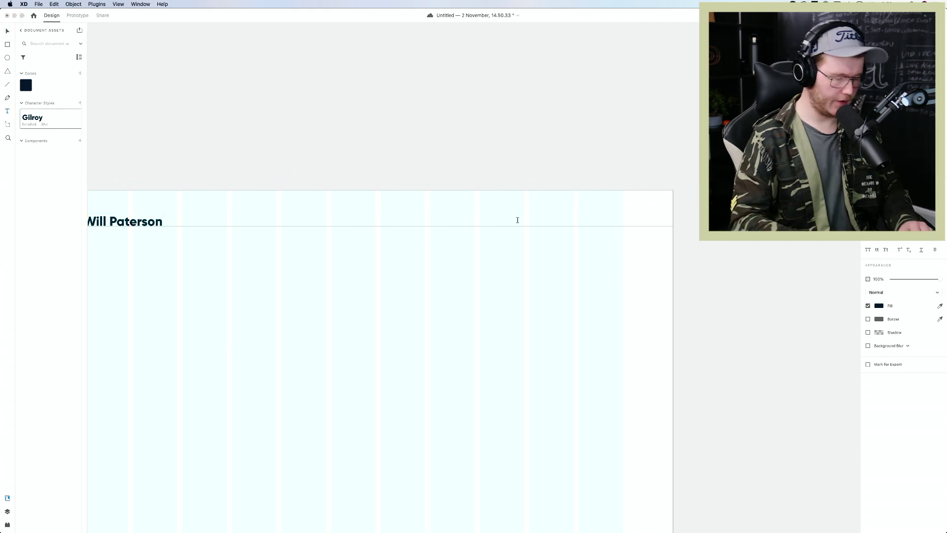
{"action": "type", "text": "Work"}
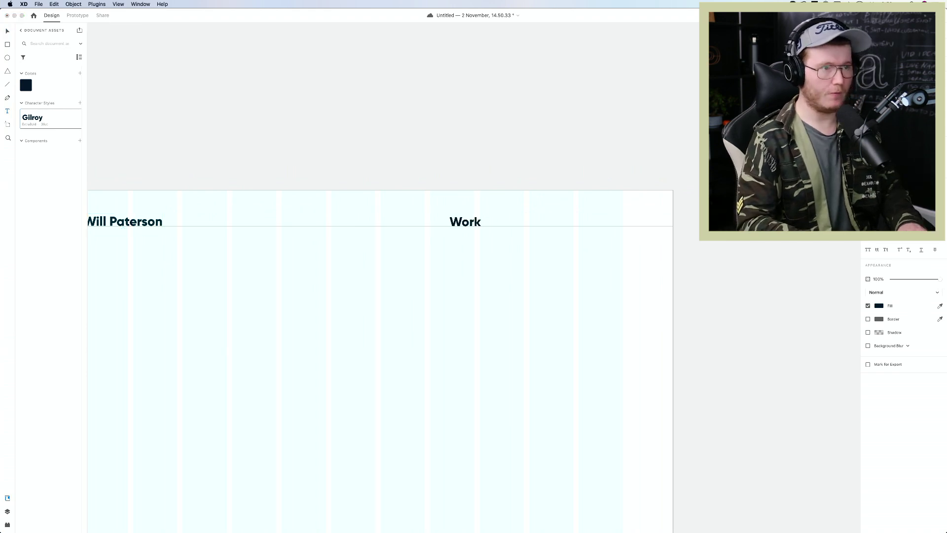
{"action": "key", "text": "Escape"}
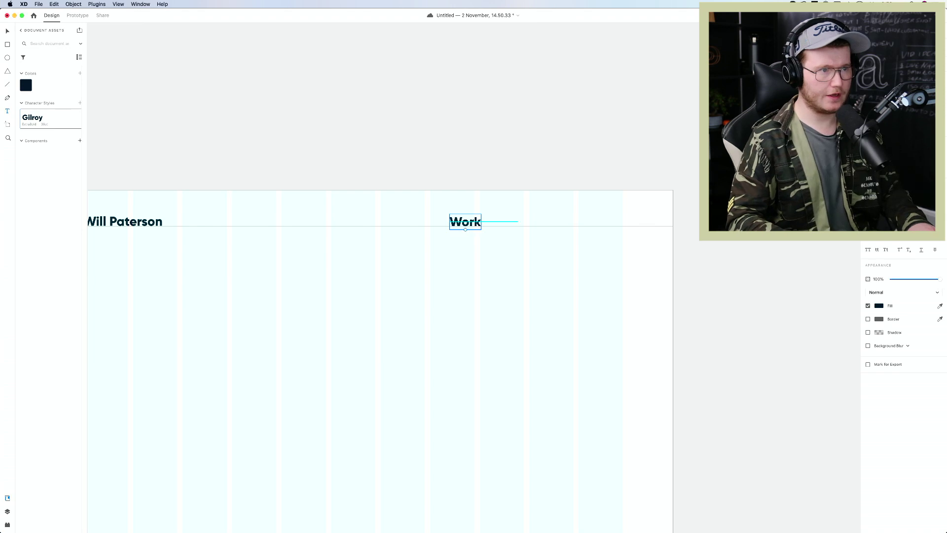
{"action": "left_click_drag", "start_coordinate": [459, 223], "coordinate": [439, 223]}
{"action": "left_click", "coordinate": [479, 211]}
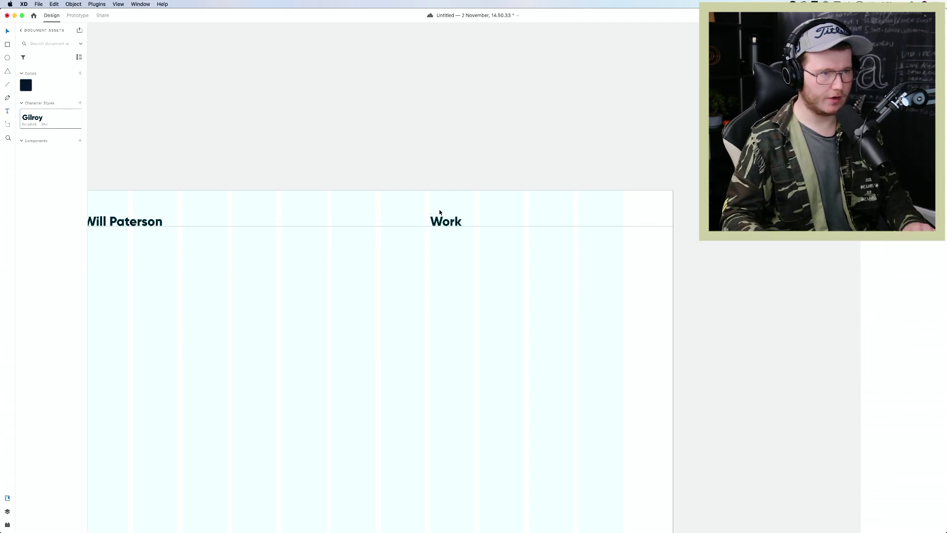
{"action": "left_click_drag", "start_coordinate": [492, 208], "coordinate": [389, 257]}
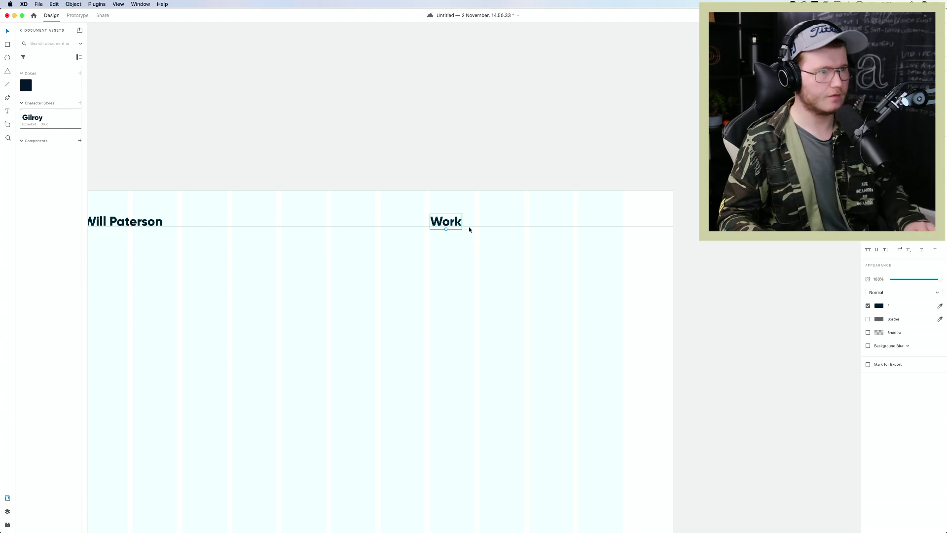
{"action": "mouse_move", "coordinate": [469, 211]}
{"action": "left_mouse_down"}
{"action": "mouse_move", "coordinate": [408, 244]}
{"action": "mouse_move", "coordinate": [471, 213]}
{"action": "left_mouse_up"}
{"action": "left_click", "coordinate": [472, 212]}
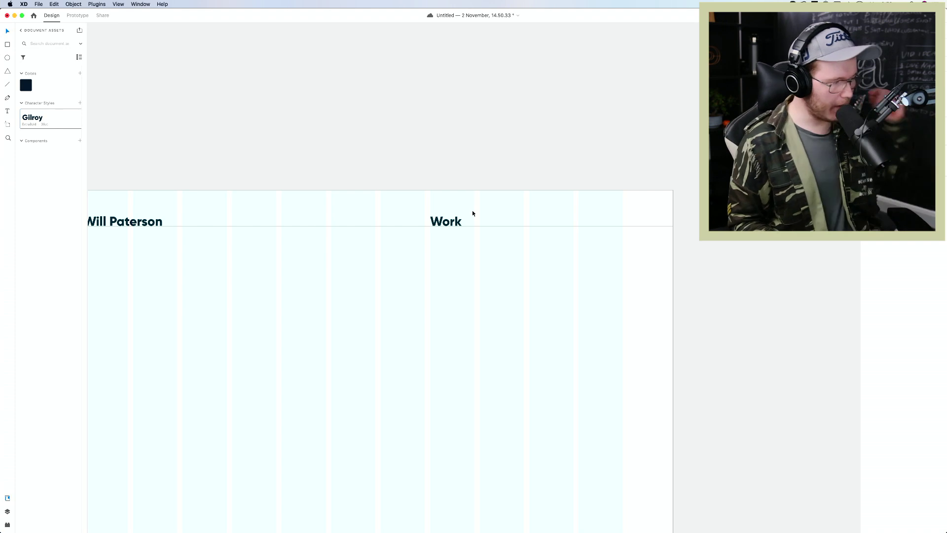
{"action": "left_click", "coordinate": [439, 221]}
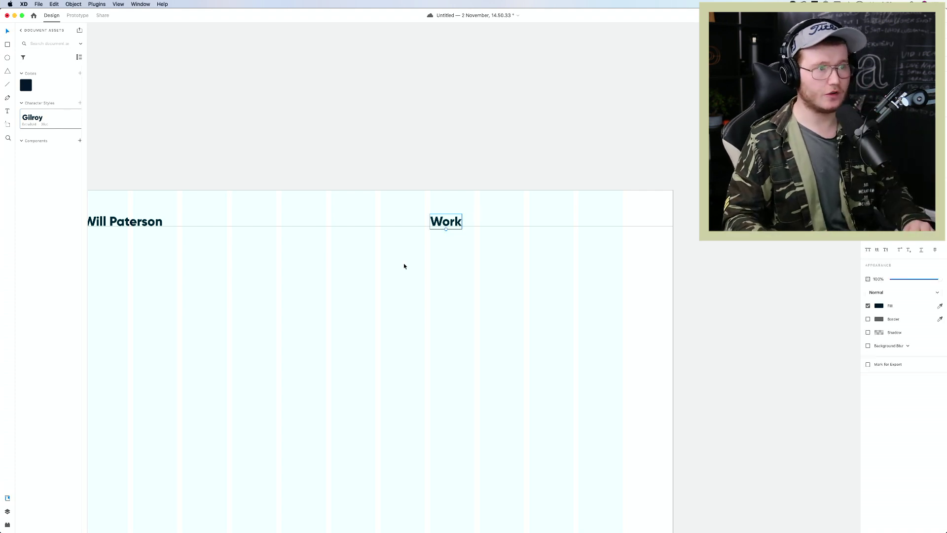
{"action": "left_click", "coordinate": [492, 197]}
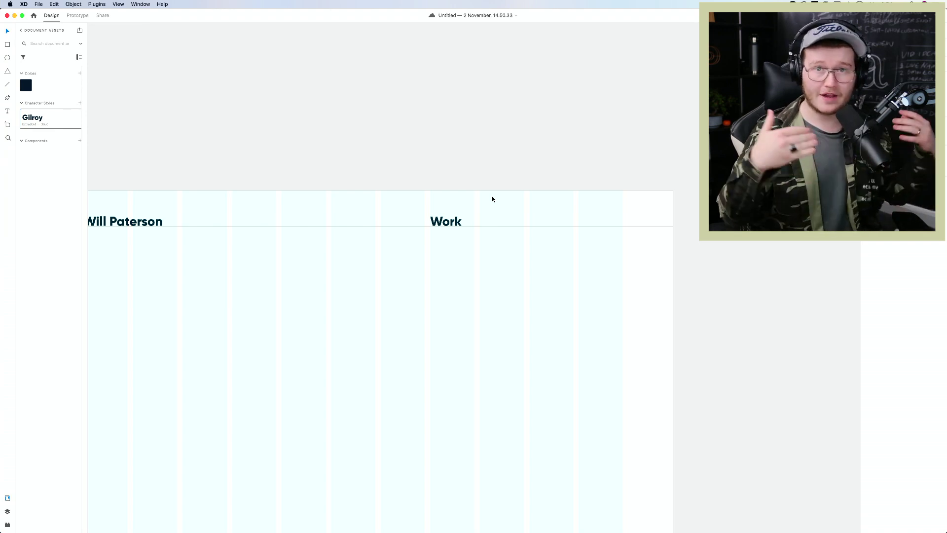
{"action": "left_click_drag", "start_coordinate": [492, 196], "coordinate": [513, 178]}
{"action": "left_click", "coordinate": [513, 179]}
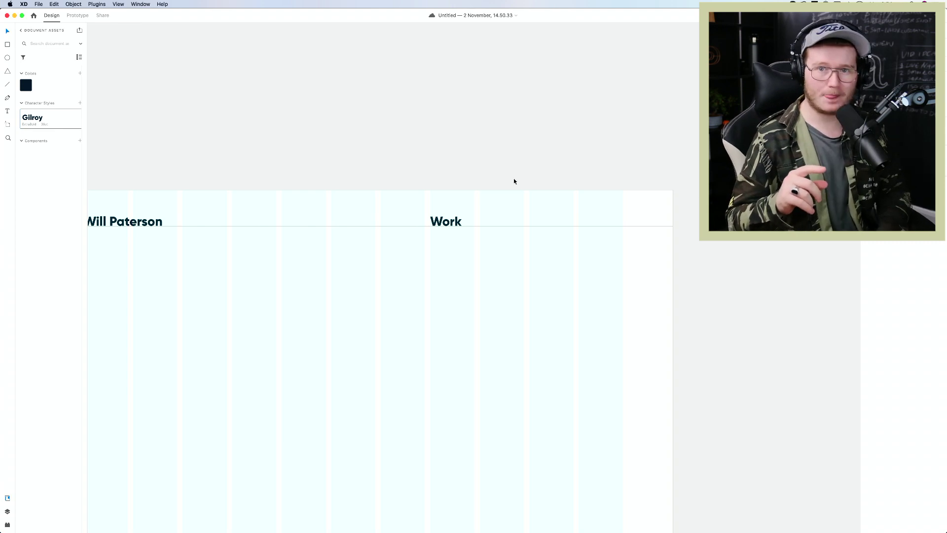
{"action": "left_click_drag", "start_coordinate": [513, 179], "coordinate": [285, 294]}
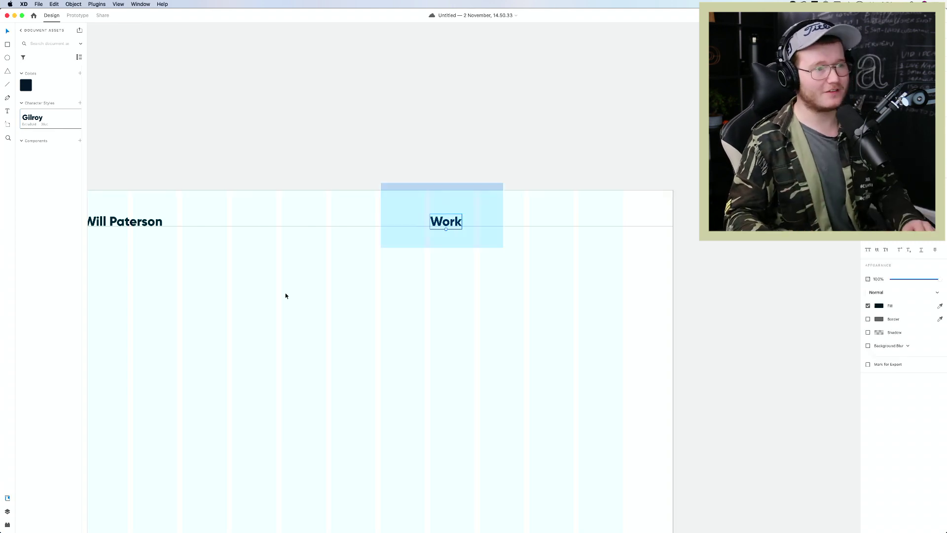
{"action": "left_click", "coordinate": [393, 245]}
{"action": "left_click_drag", "start_coordinate": [516, 220], "coordinate": [441, 233]}
{"action": "left_click", "coordinate": [375, 239]}
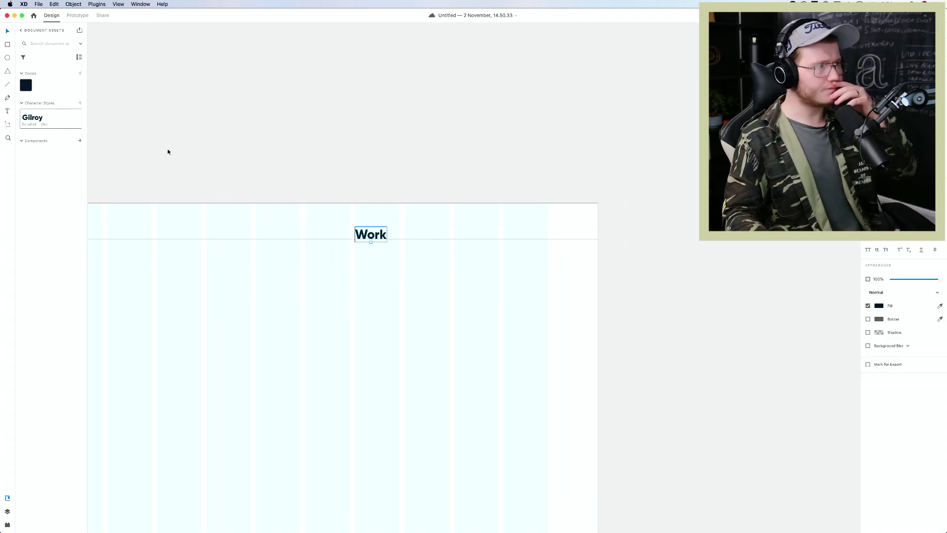
Turn the name text into a reusable component, place a trial instance on the artboard and delete that instance
{"action": "scroll", "coordinate": [228, 284], "scroll_direction": "left", "scroll_amount": 5}
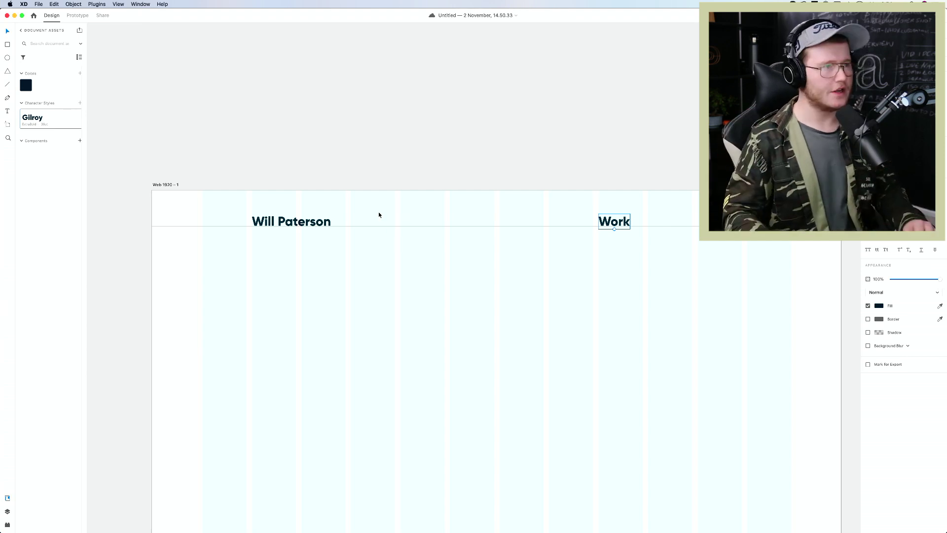
{"action": "left_click", "coordinate": [296, 221]}
{"action": "key", "text": "super+k"}
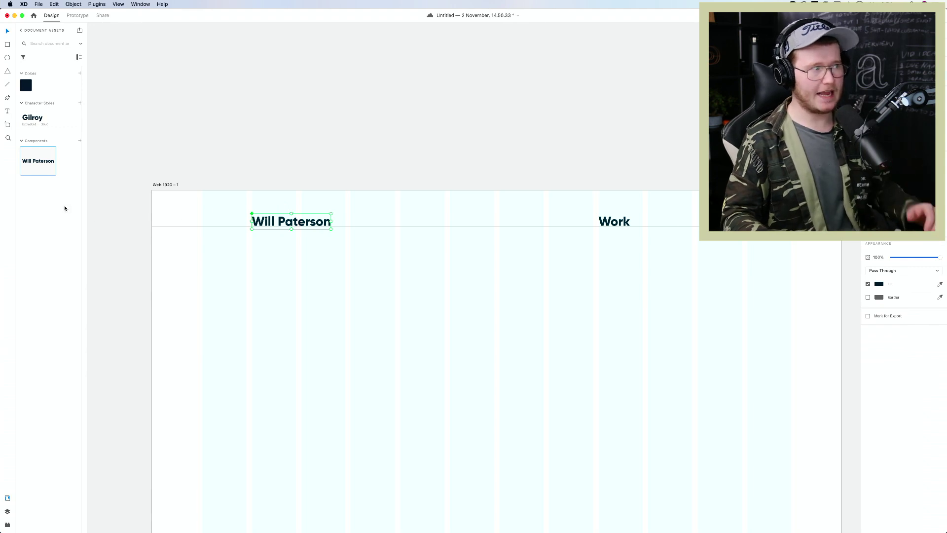
{"action": "left_click_drag", "start_coordinate": [38, 162], "coordinate": [419, 337]}
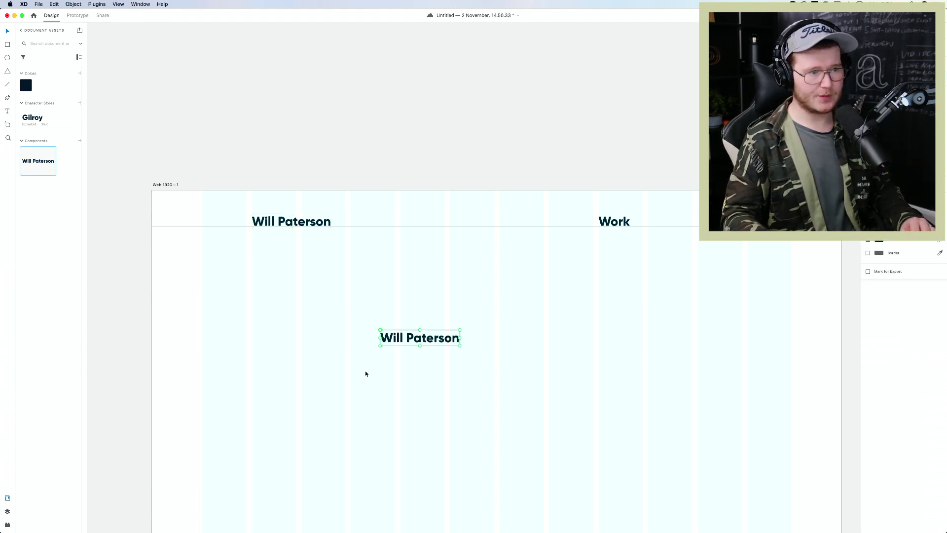
{"action": "key", "text": "Delete"}
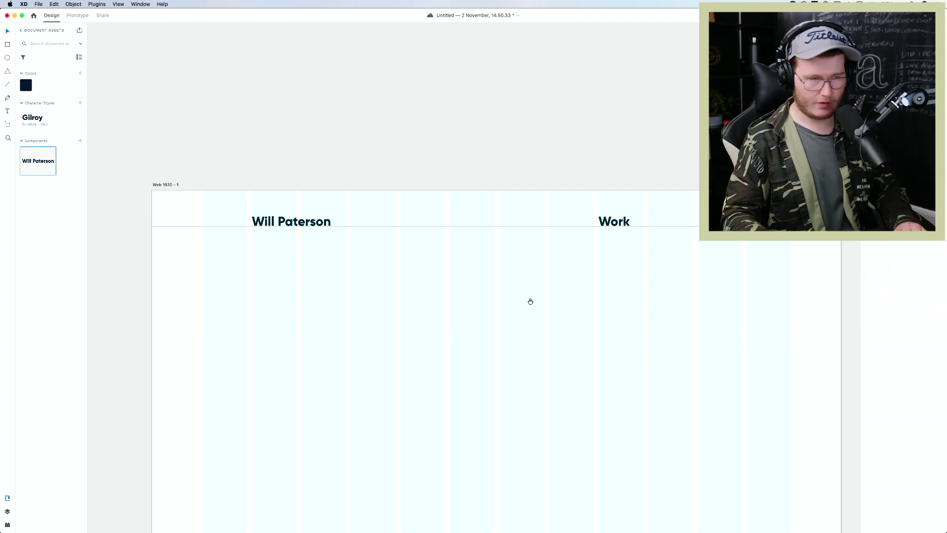
Change the "Work" text to a different sans-serif typeface in the SemiBold weight
{"action": "scroll", "coordinate": [530, 302], "scroll_direction": "right", "scroll_amount": 5}
{"action": "scroll", "coordinate": [474, 295], "scroll_direction": "up", "scroll_amount": 3}
{"action": "scroll", "coordinate": [419, 306], "scroll_direction": "right", "scroll_amount": 2}
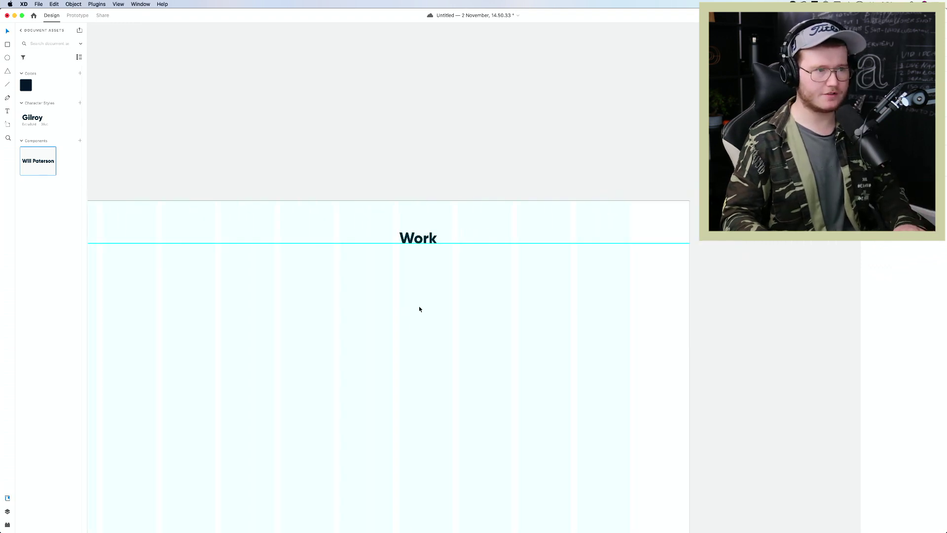
{"action": "left_click", "coordinate": [428, 240]}
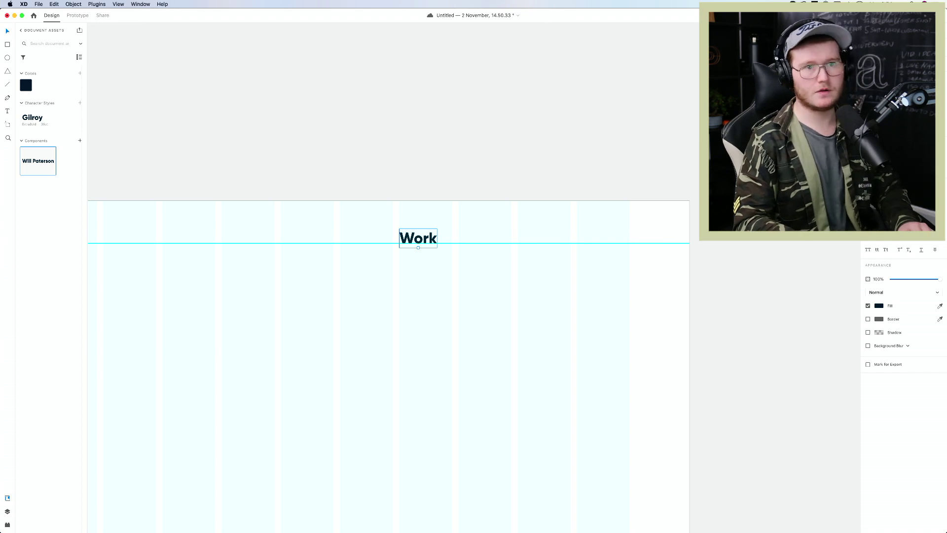
{"action": "key", "text": "Return"}
{"action": "left_click", "coordinate": [902, 264]}
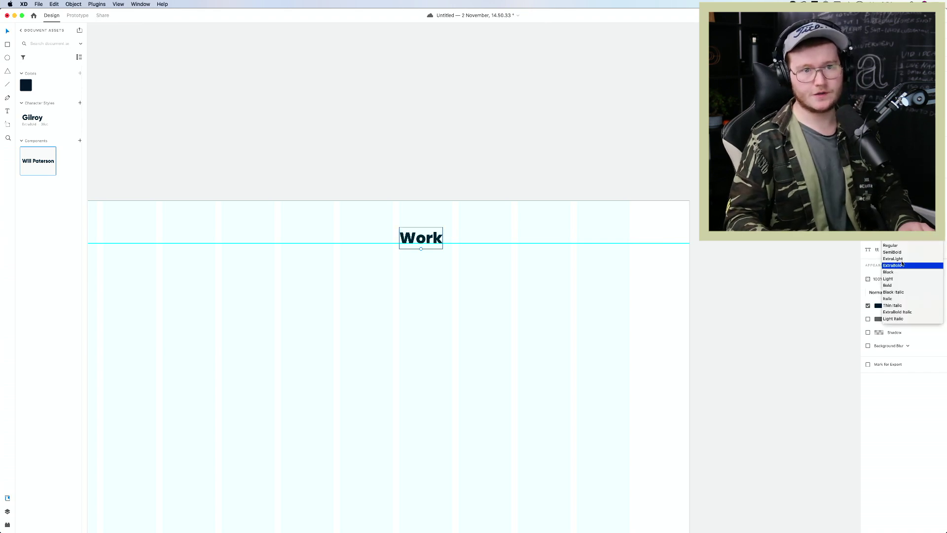
{"action": "left_click", "coordinate": [898, 253]}
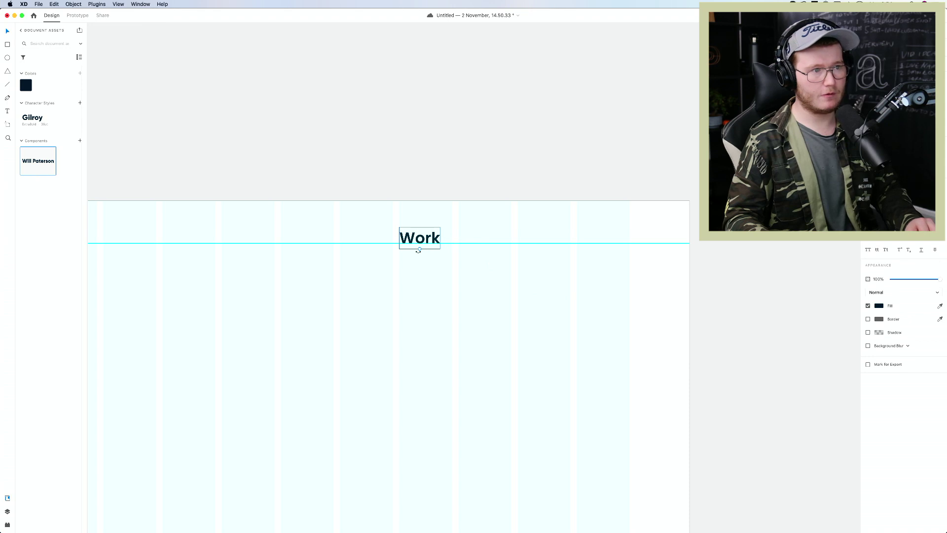
Reduce the font size of the "Work" text so it is clearly smaller than the name
{"action": "key", "text": "super+shift+apostrophe"}
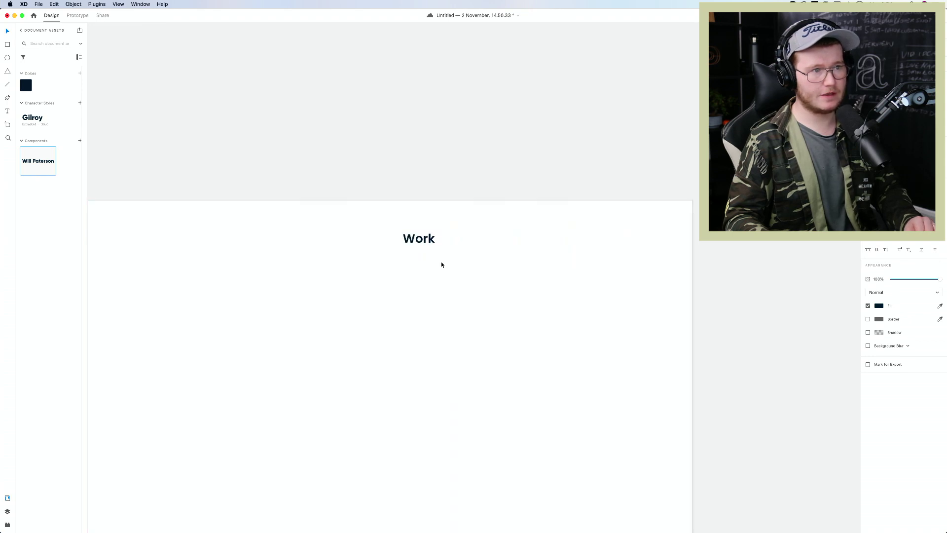
{"action": "scroll", "coordinate": [440, 262], "scroll_direction": "down", "scroll_amount": 2}
{"action": "scroll", "coordinate": [440, 264], "scroll_direction": "down", "scroll_amount": 2}
{"action": "key", "text": "super+shift+apostrophe"}
{"action": "scroll", "coordinate": [440, 264], "scroll_direction": "up", "scroll_amount": 3}
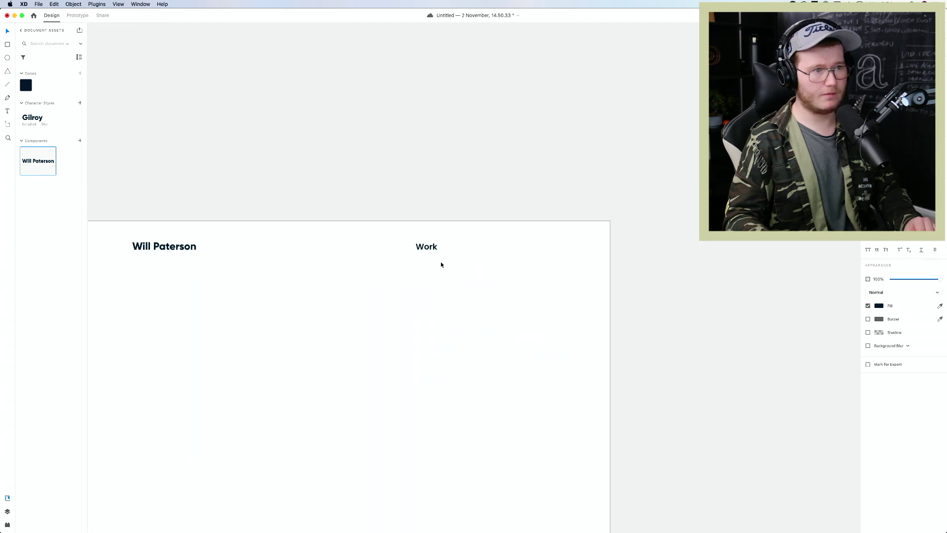
{"action": "key", "text": "super+shift+comma"}
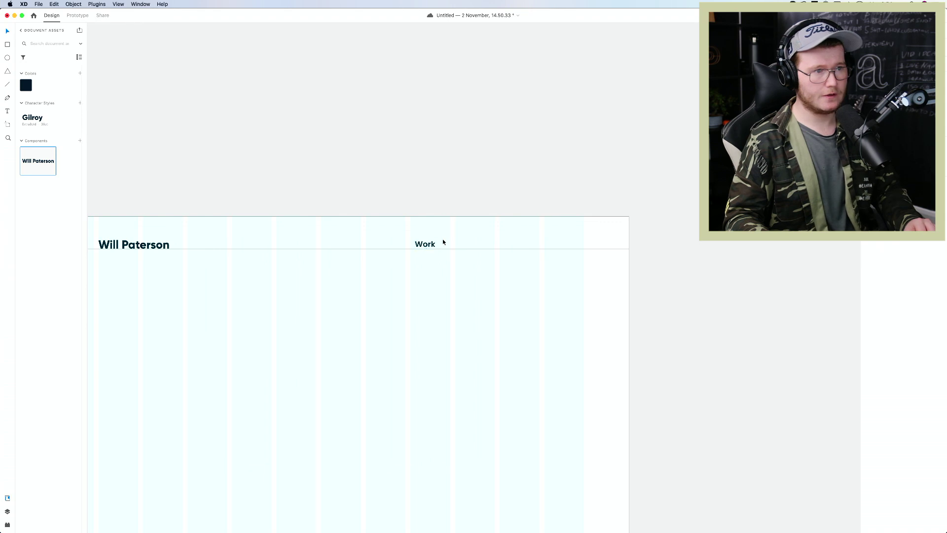
{"action": "key", "text": "Escape"}
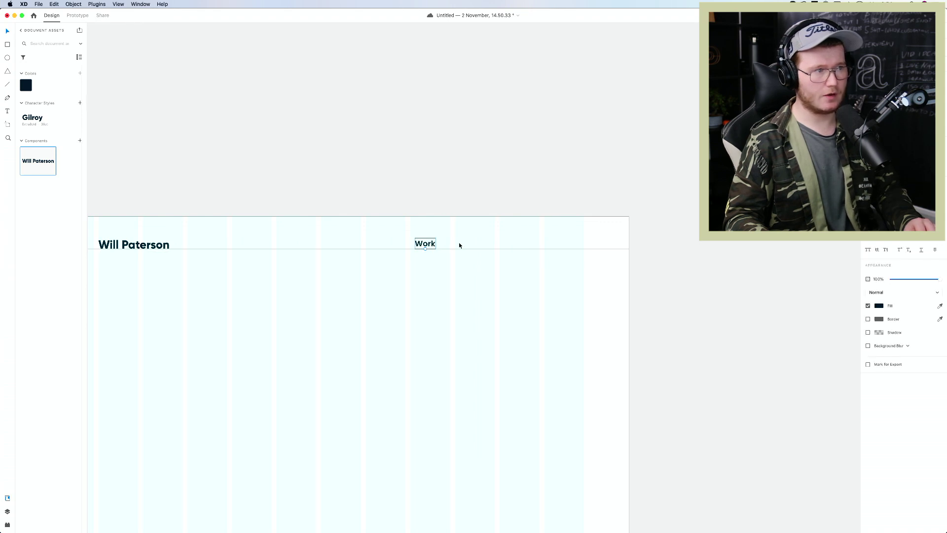
{"action": "left_click", "coordinate": [459, 242]}
{"action": "scroll", "coordinate": [408, 258], "scroll_direction": "up", "scroll_amount": 2}
{"action": "left_click", "coordinate": [428, 236]}
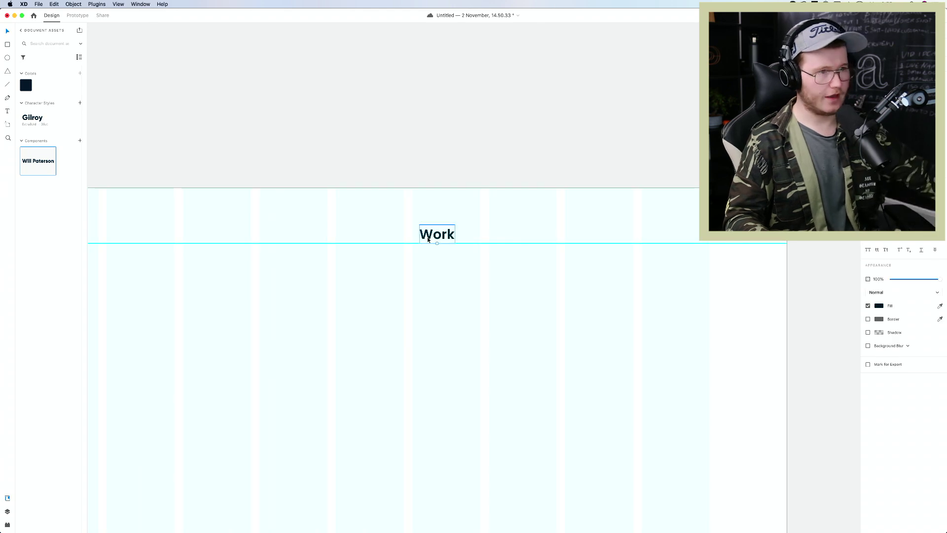
{"action": "scroll", "coordinate": [381, 260], "scroll_direction": "left", "scroll_amount": 10}
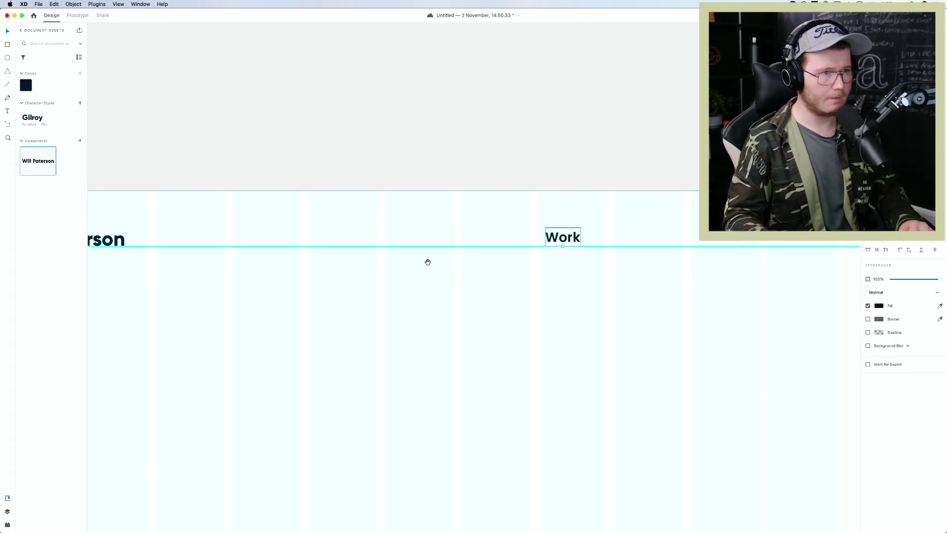
{"action": "left_click_drag", "start_coordinate": [496, 256], "coordinate": [235, 275]}
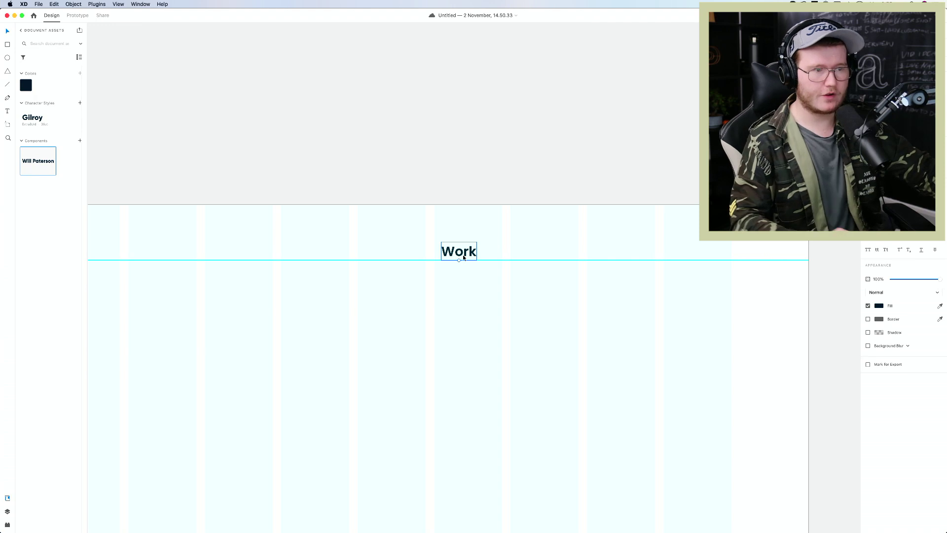
{"action": "key", "text": "super+0"}
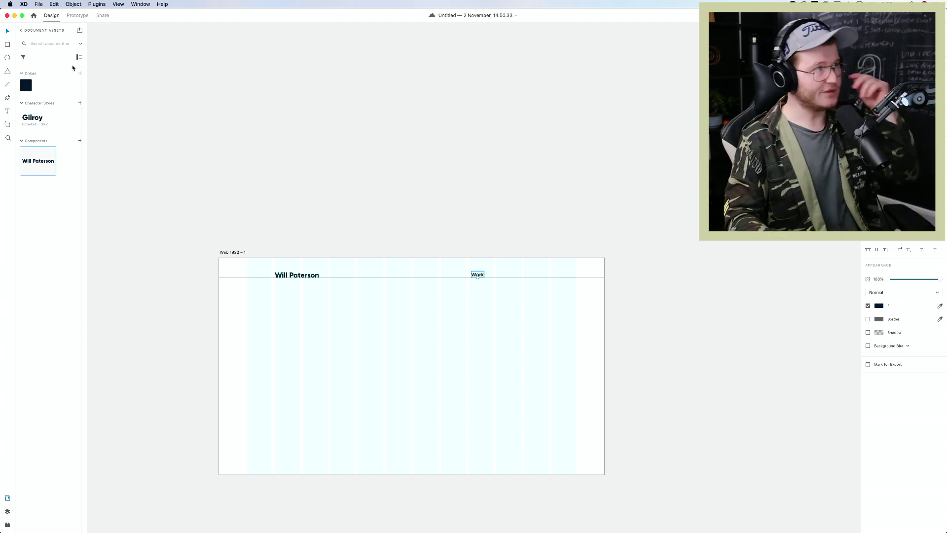
Compare the artboard in Prototype mode and in Design mode, ending in Design mode
{"action": "left_click", "coordinate": [78, 16]}
{"action": "left_click", "coordinate": [40, 16]}
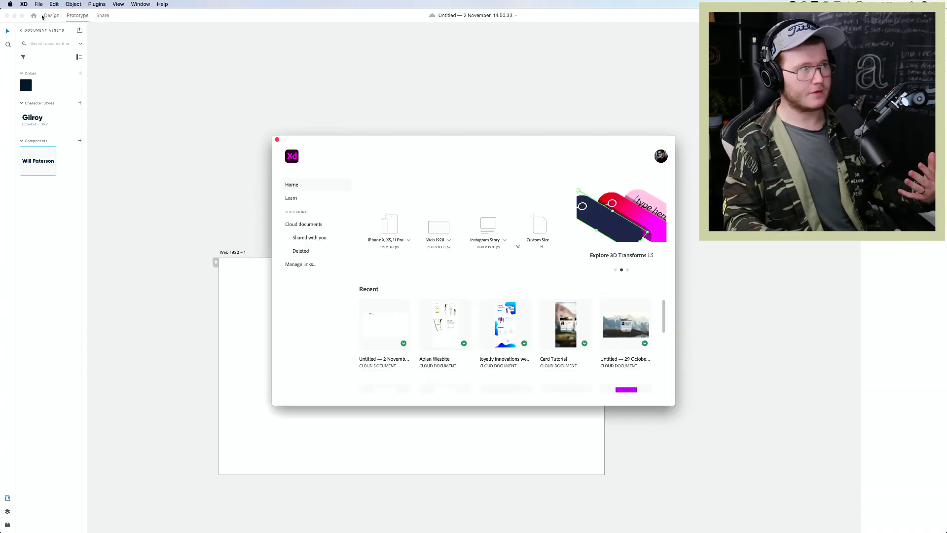
{"action": "left_click", "coordinate": [277, 140]}
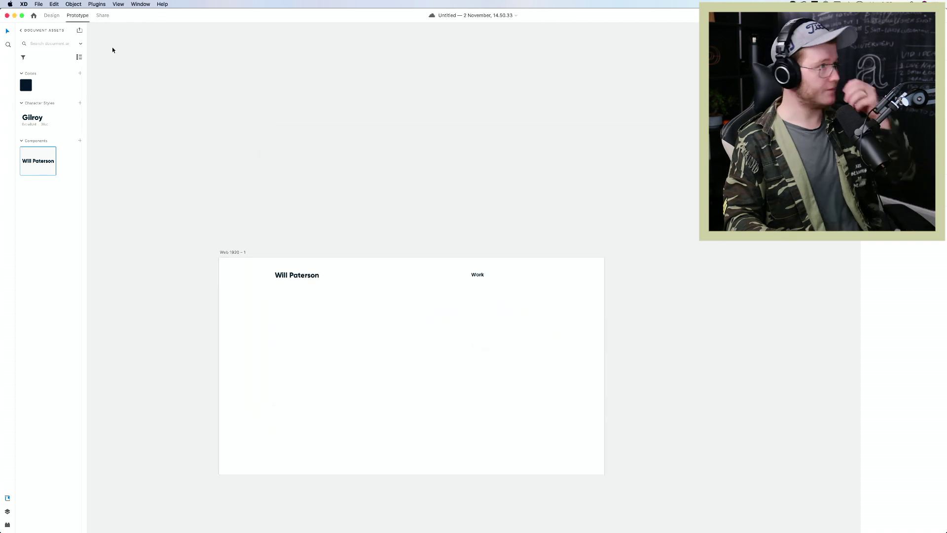
{"action": "left_click", "coordinate": [56, 17]}
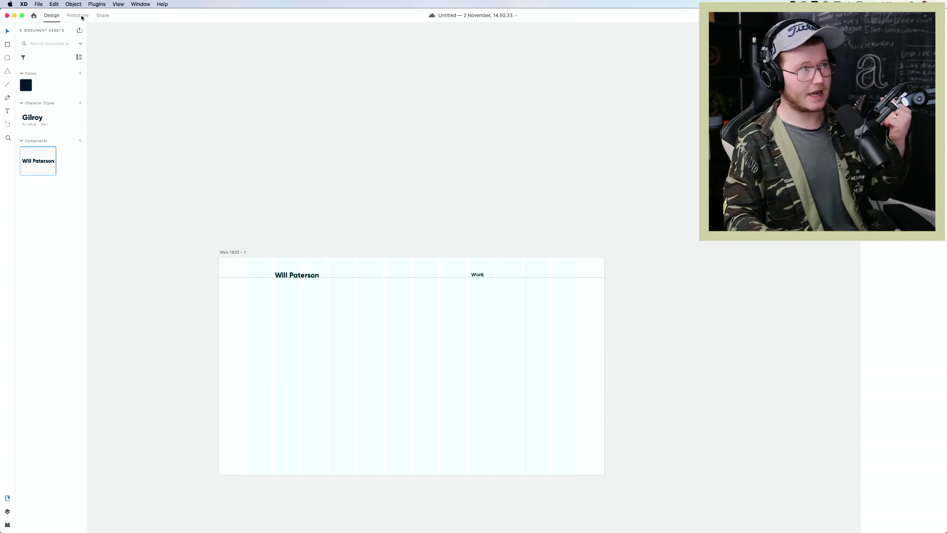
{"action": "key", "text": "ctrl+Tab"}
{"action": "left_click", "coordinate": [52, 17]}
{"action": "left_click_drag", "start_coordinate": [202, 175], "coordinate": [313, 273]}
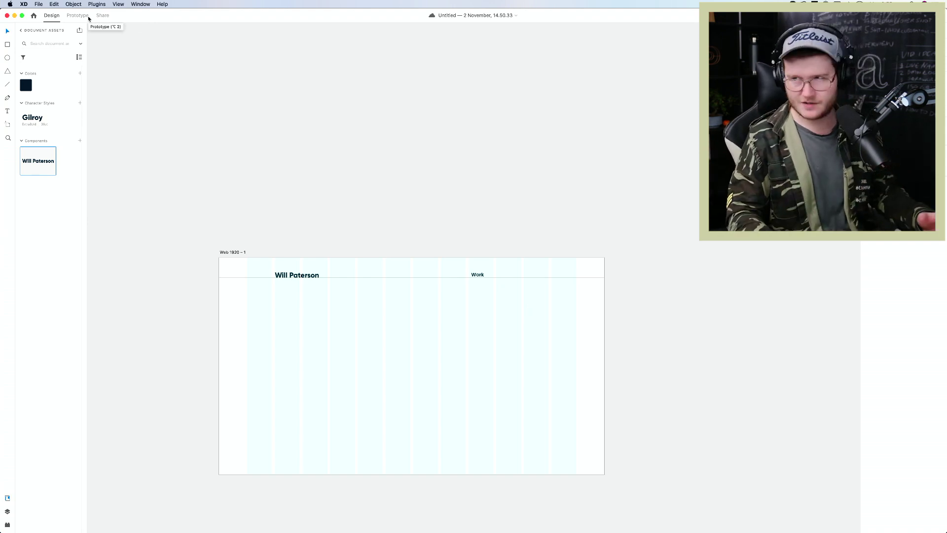
Duplicate the "Work" text beside the original on the header line and change the copy to "About"
{"action": "scroll", "coordinate": [431, 332], "scroll_direction": "up", "scroll_amount": 10}
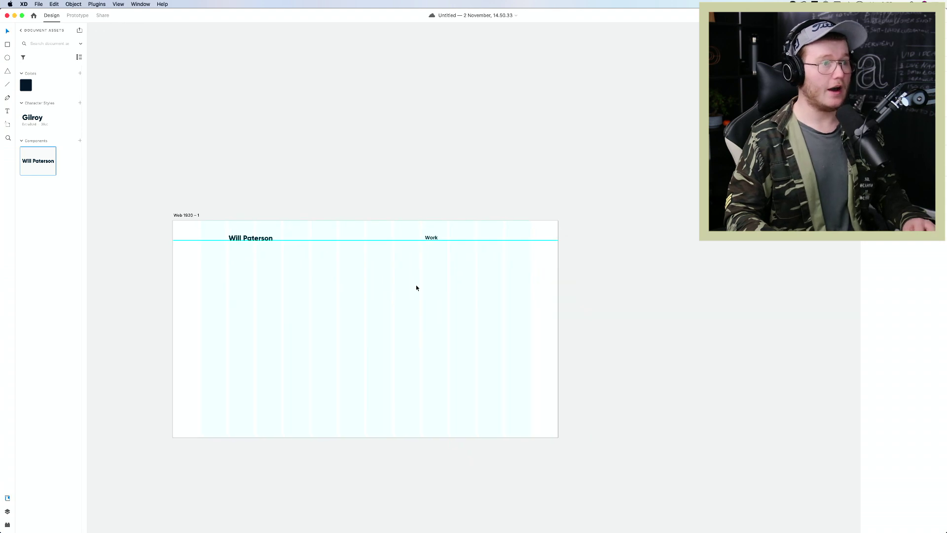
{"action": "scroll", "coordinate": [419, 271], "scroll_direction": "up", "scroll_amount": 2}
{"action": "key", "text": "super+shift+apostrophe"}
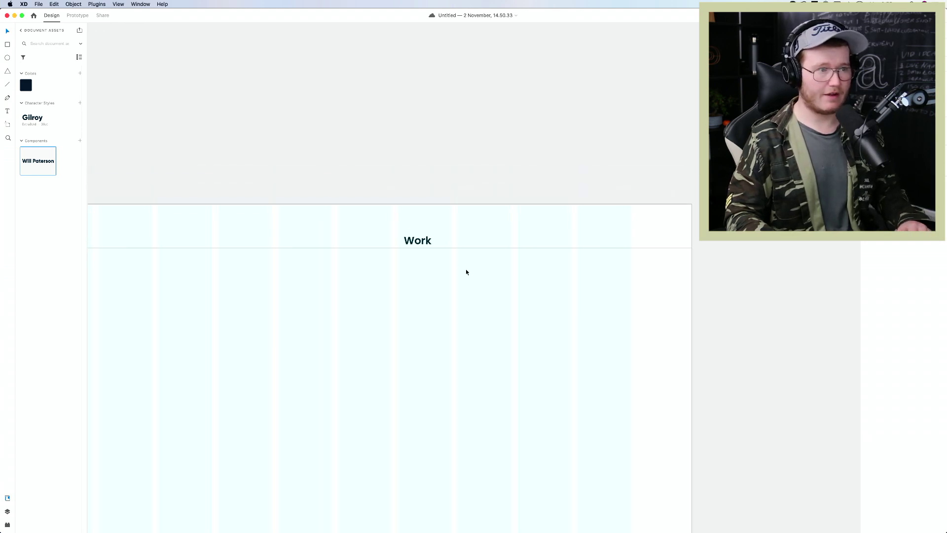
{"action": "left_click_drag", "start_coordinate": [424, 242], "coordinate": [469, 244]}
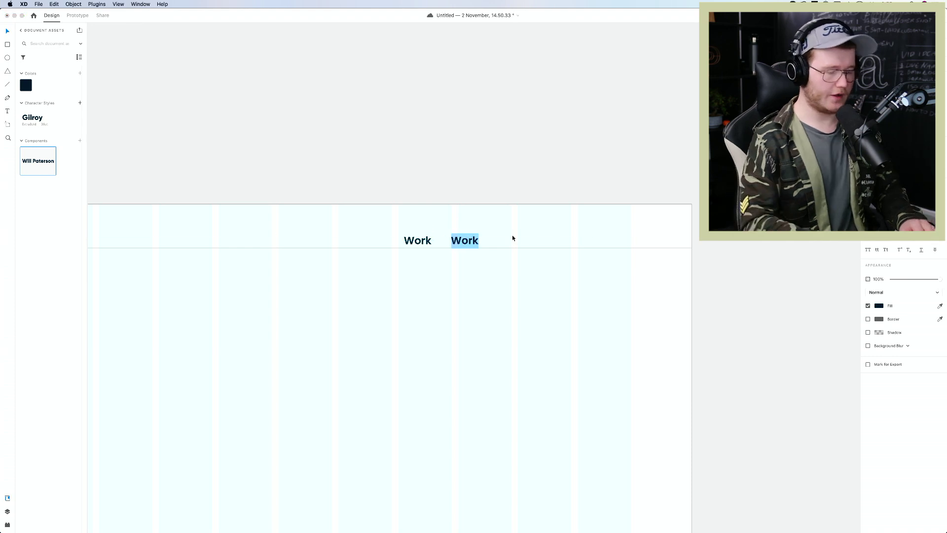
{"action": "type", "text": "ab"}
{"action": "key", "text": "BackSpace"}
{"action": "key", "text": "BackSpace"}
{"action": "type", "text": "About"}
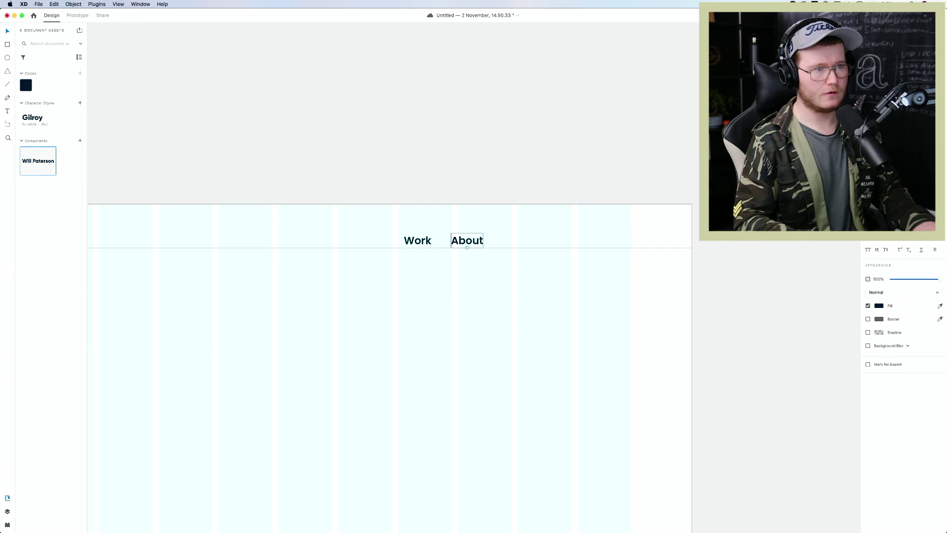
{"action": "key", "text": "Escape"}
Place a copy of the "About" text beyond it on the same header line as a third navigation item
{"action": "left_click_drag", "start_coordinate": [473, 246], "coordinate": [515, 245]}
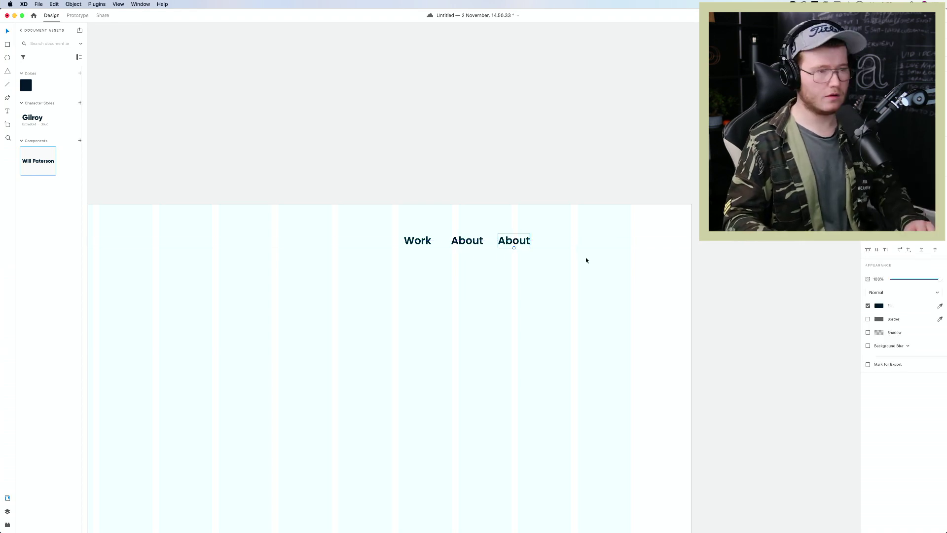
{"action": "left_click", "coordinate": [584, 287]}
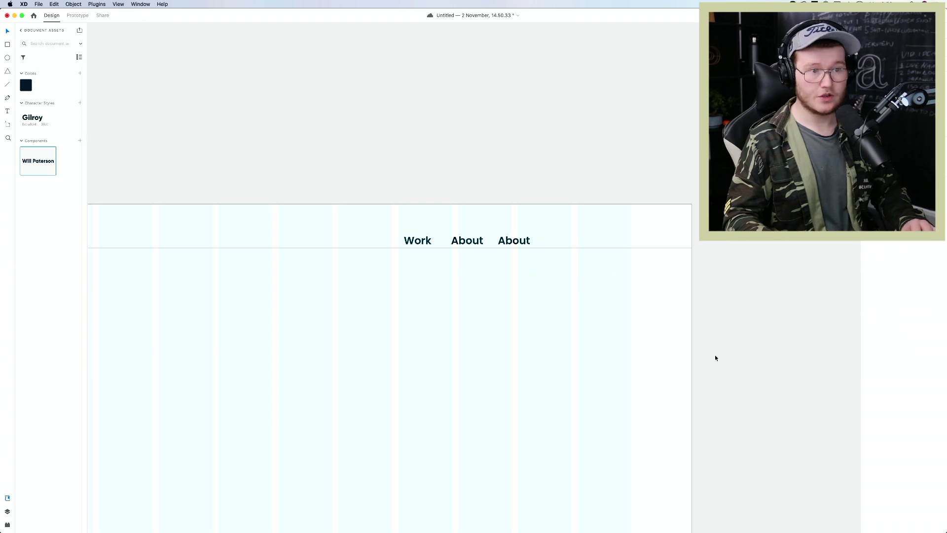
{"action": "scroll", "coordinate": [344, 235], "scroll_direction": "left", "scroll_amount": 5}
{"action": "scroll", "coordinate": [344, 235], "scroll_direction": "down", "scroll_amount": 2}
{"action": "scroll", "coordinate": [344, 235], "scroll_direction": "down", "scroll_amount": 3}
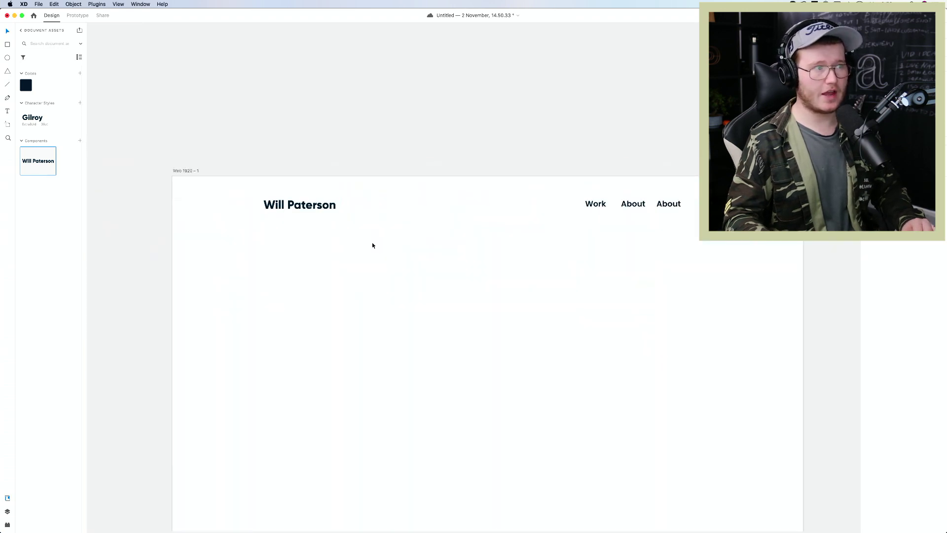
Try turning the artboard's layout grid off and on and adjusting the opacity of its column colour
{"action": "left_click", "coordinate": [191, 216]}
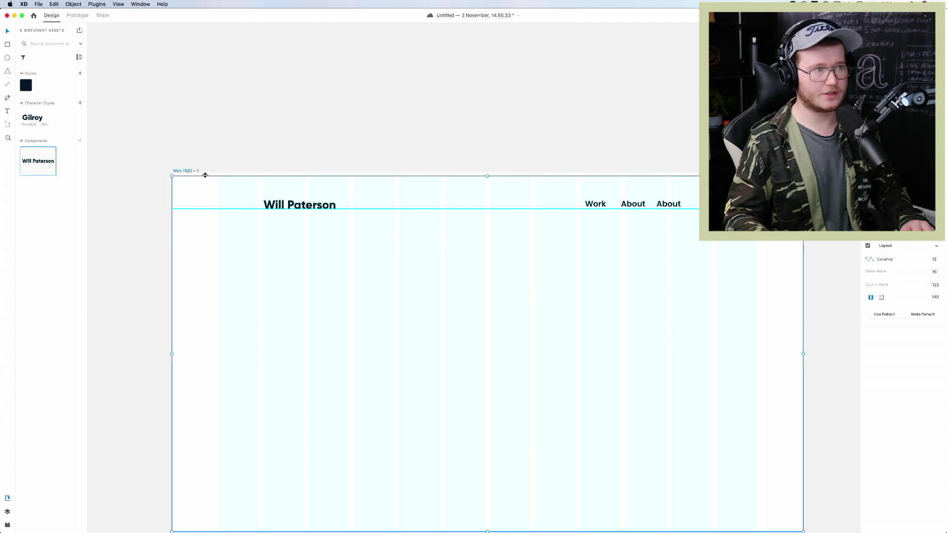
{"action": "scroll", "coordinate": [183, 172], "scroll_direction": "down", "scroll_amount": 3}
{"action": "scroll", "coordinate": [182, 172], "scroll_direction": "right", "scroll_amount": 3}
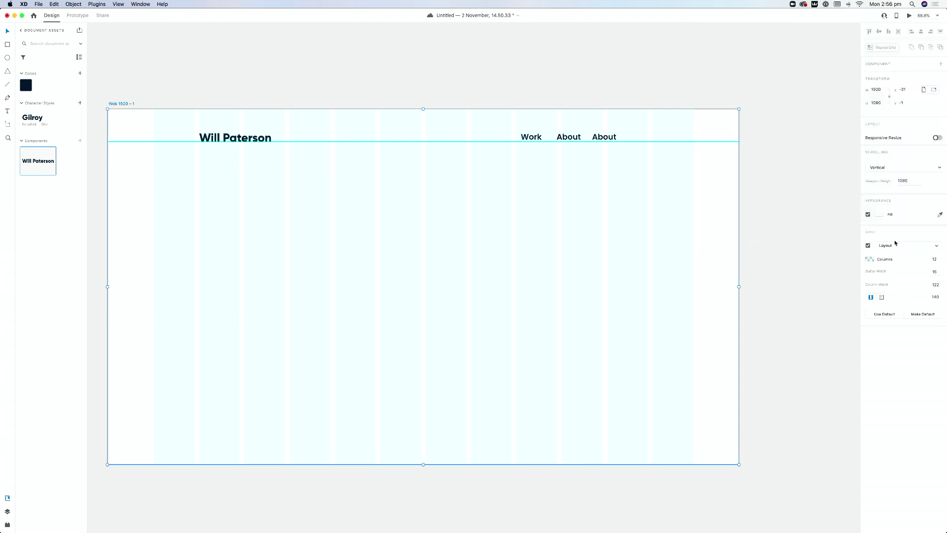
{"action": "left_click", "coordinate": [868, 245]}
{"action": "left_click", "coordinate": [867, 245]}
{"action": "left_click", "coordinate": [870, 261]}
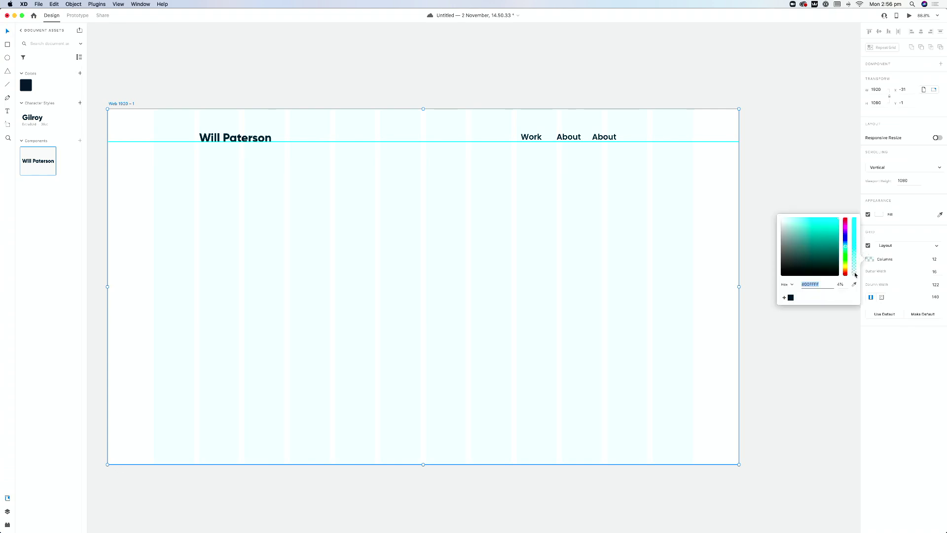
{"action": "mouse_move", "coordinate": [855, 275]}
{"action": "left_mouse_down"}
{"action": "mouse_move", "coordinate": [857, 228]}
{"action": "mouse_move", "coordinate": [853, 281]}
{"action": "mouse_move", "coordinate": [855, 274]}
{"action": "left_mouse_up"}
{"action": "left_click_drag", "start_coordinate": [854, 272], "coordinate": [855, 277]}
{"action": "left_click", "coordinate": [932, 402]}
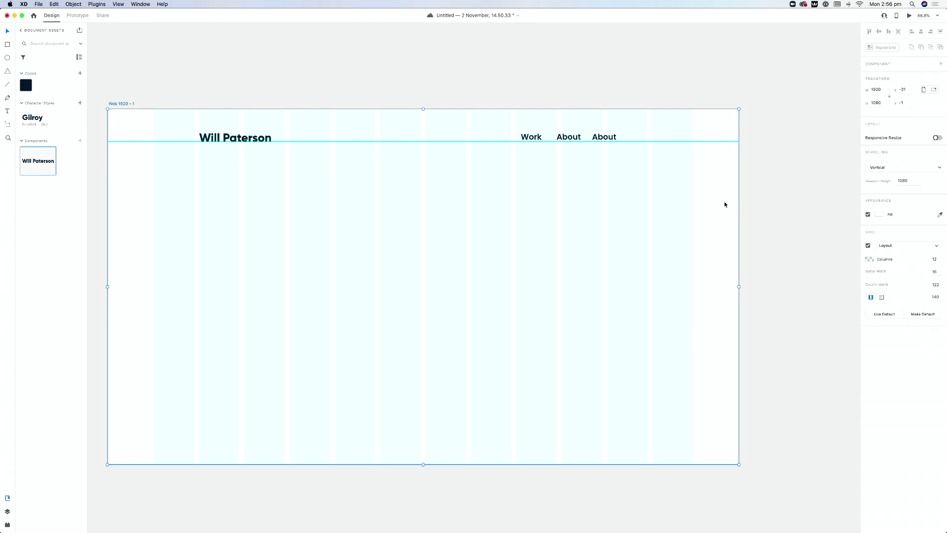
{"action": "left_click", "coordinate": [125, 90]}
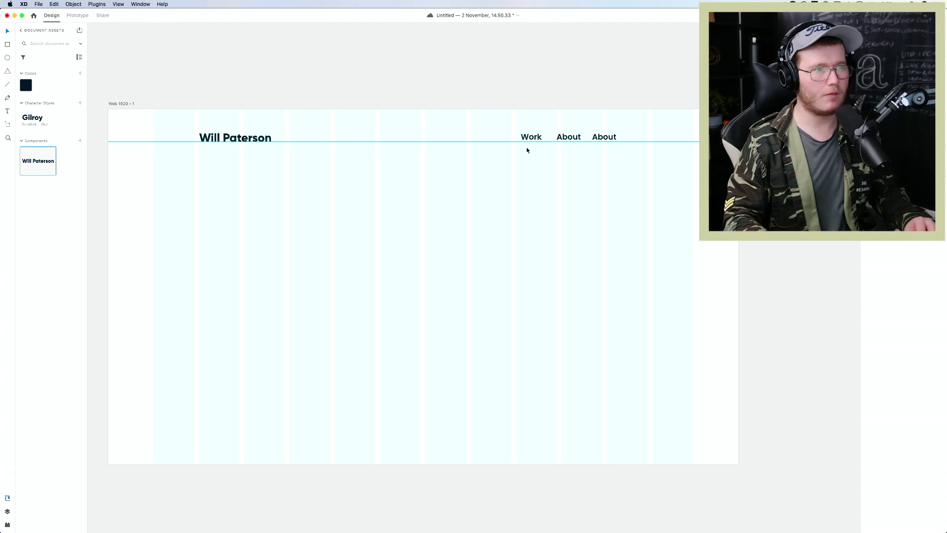
Shift the three navigation texts together so "Work" lines up with the start of the ninth grid column
{"action": "scroll", "coordinate": [525, 147], "scroll_direction": "up", "scroll_amount": 5}
{"action": "left_click_drag", "start_coordinate": [532, 173], "coordinate": [403, 210]}
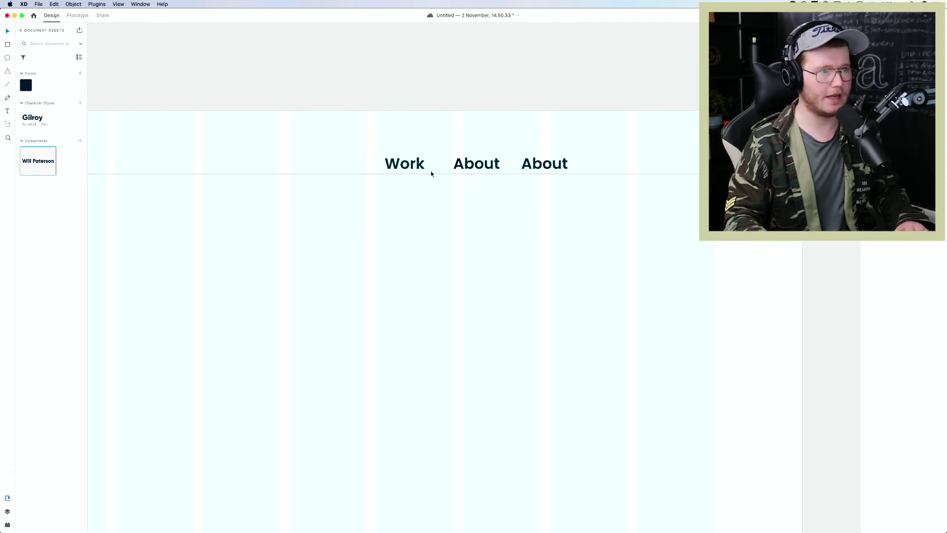
{"action": "left_click_drag", "start_coordinate": [592, 144], "coordinate": [321, 193]}
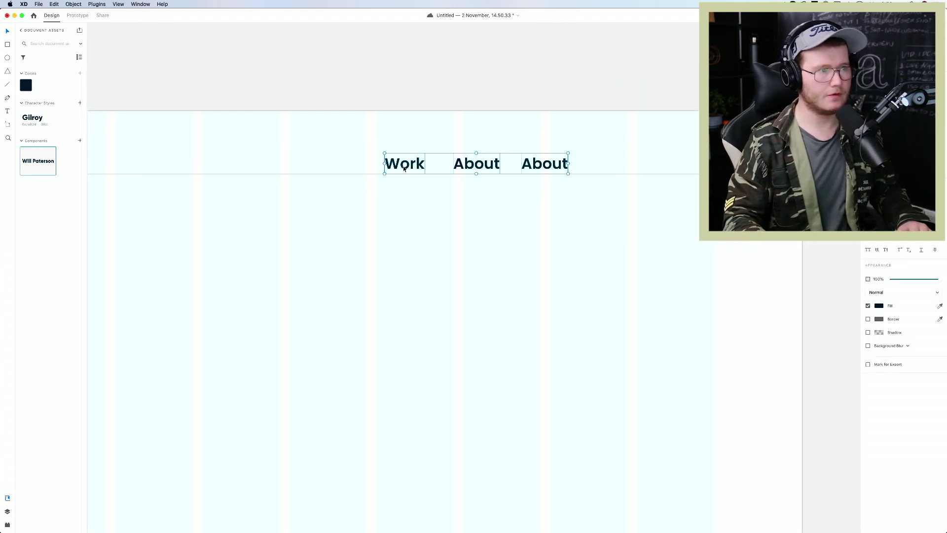
{"action": "left_click_drag", "start_coordinate": [404, 169], "coordinate": [395, 168]}
{"action": "left_click", "coordinate": [376, 137]}
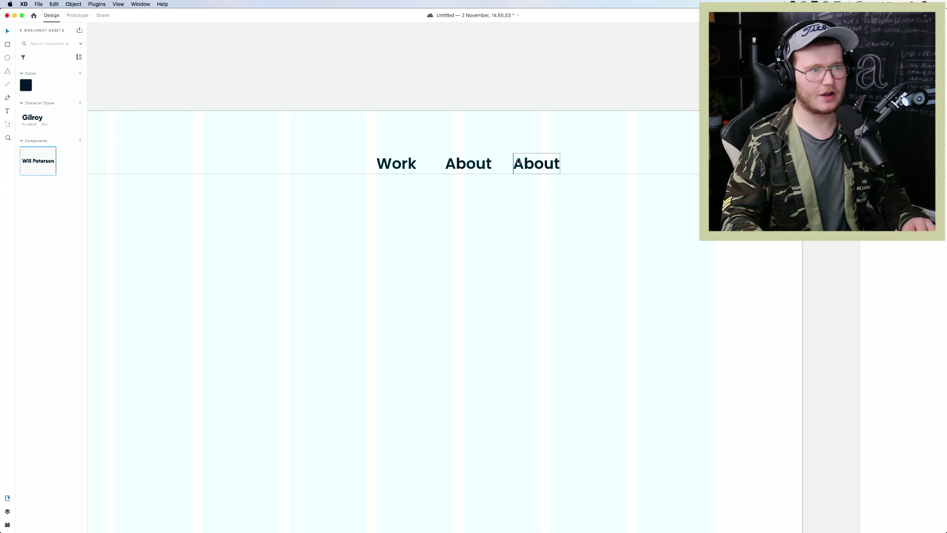
Try moving the middle "About" text and adding a fourth navigation copy, undoing each change
{"action": "mouse_move", "coordinate": [456, 165]}
{"action": "left_mouse_down"}
{"action": "mouse_move", "coordinate": [481, 166]}
{"action": "mouse_move", "coordinate": [472, 165]}
{"action": "left_mouse_up"}
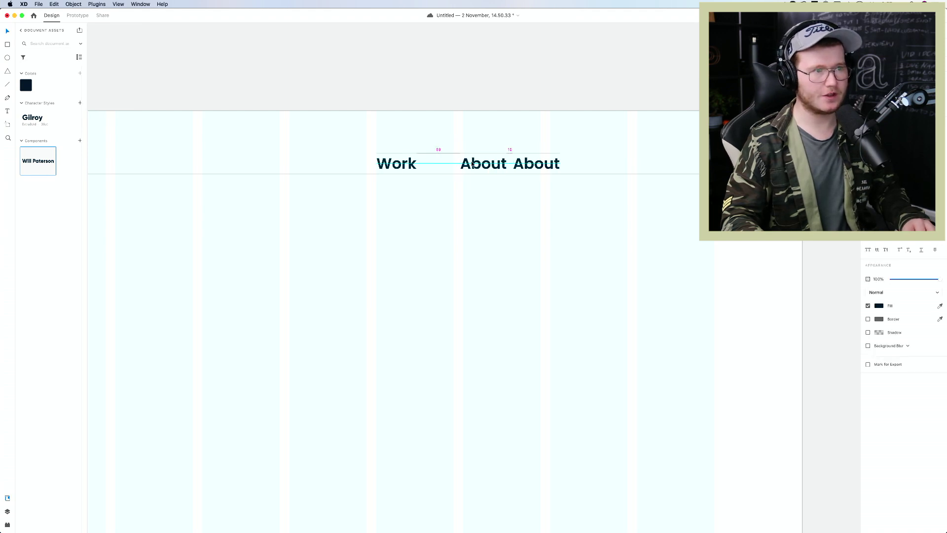
{"action": "key", "text": "super+z"}
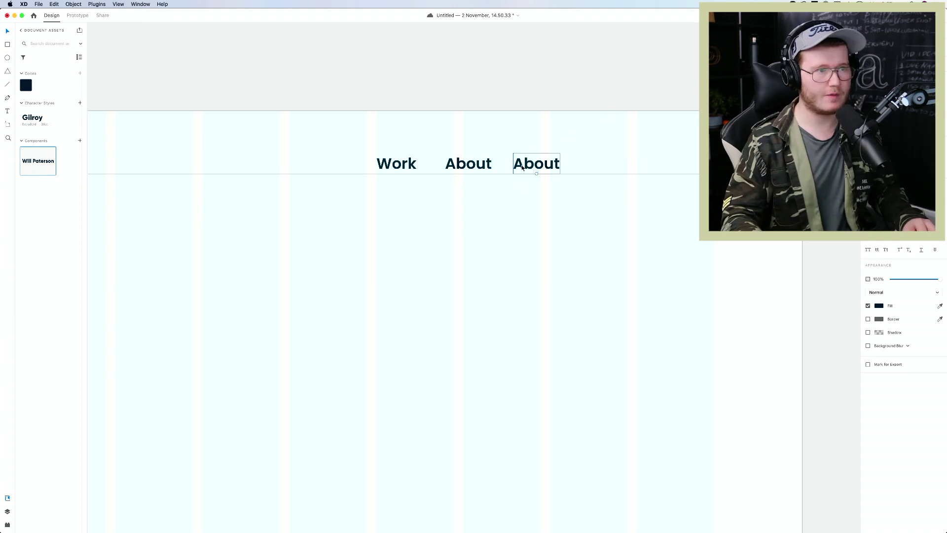
{"action": "left_click", "coordinate": [567, 163]}
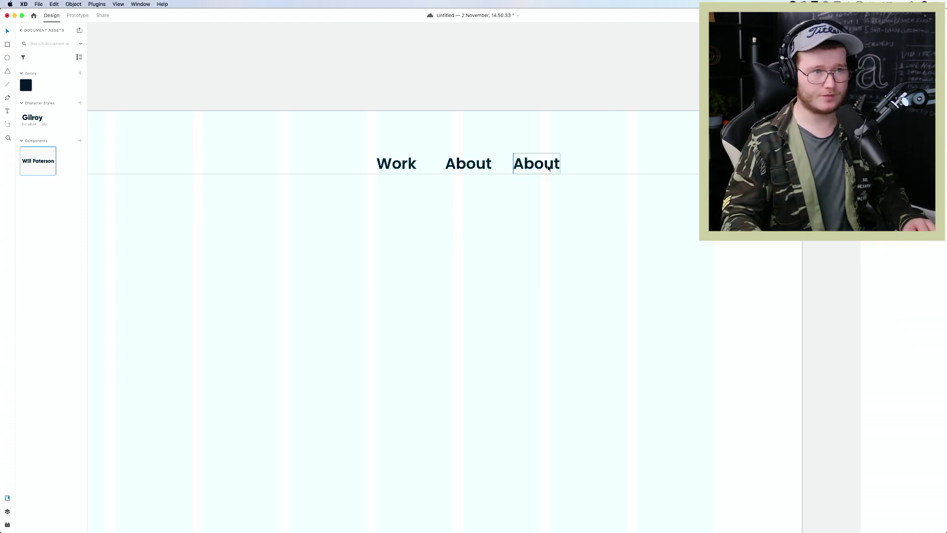
{"action": "left_click_drag", "start_coordinate": [549, 169], "coordinate": [615, 165]}
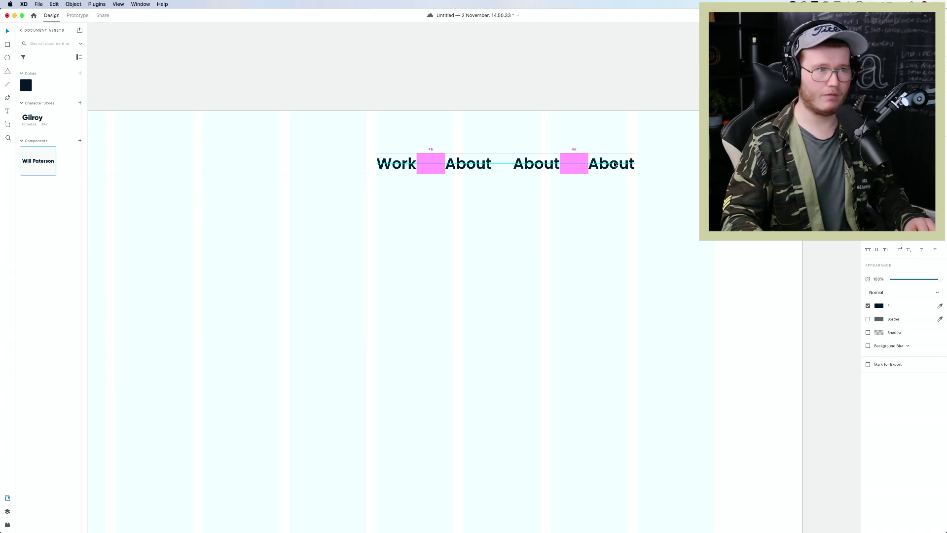
{"action": "left_click_drag", "start_coordinate": [615, 166], "coordinate": [614, 165]}
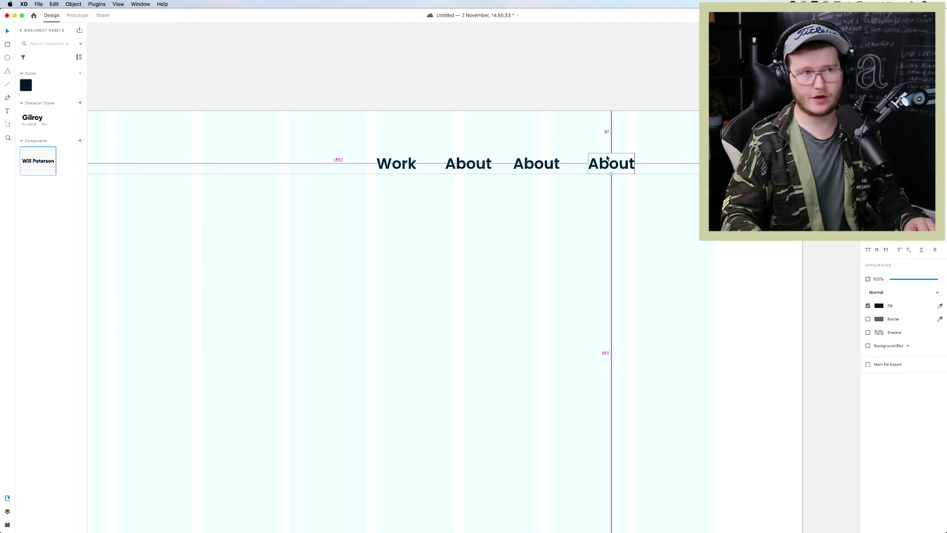
{"action": "key", "text": "ctrl+z"}
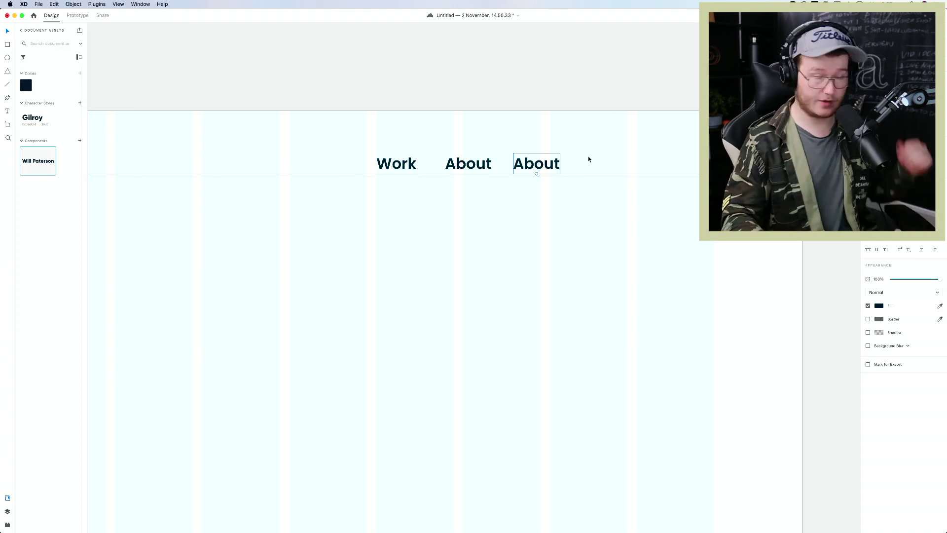
Change the third navigation text to "Contact"
{"action": "double_click", "coordinate": [551, 166]}
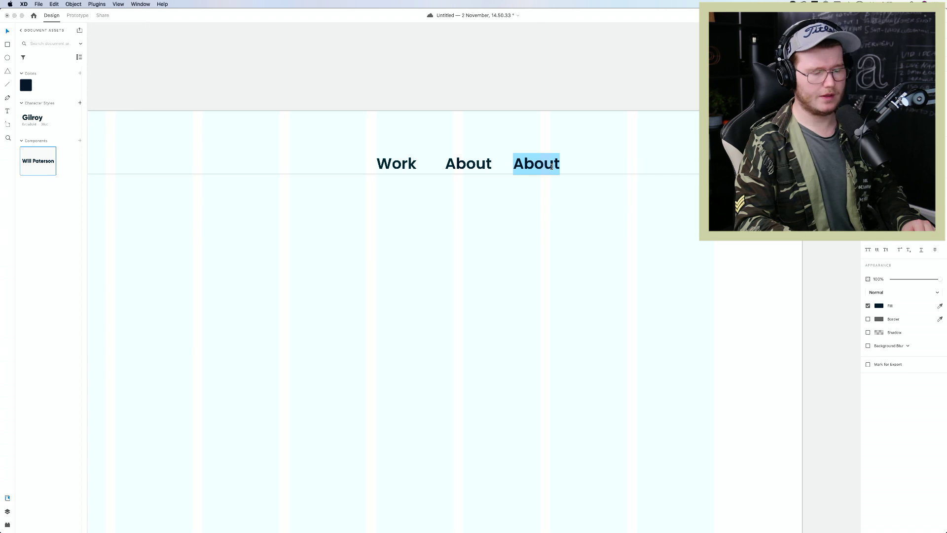
{"action": "type", "text": "Contact"}
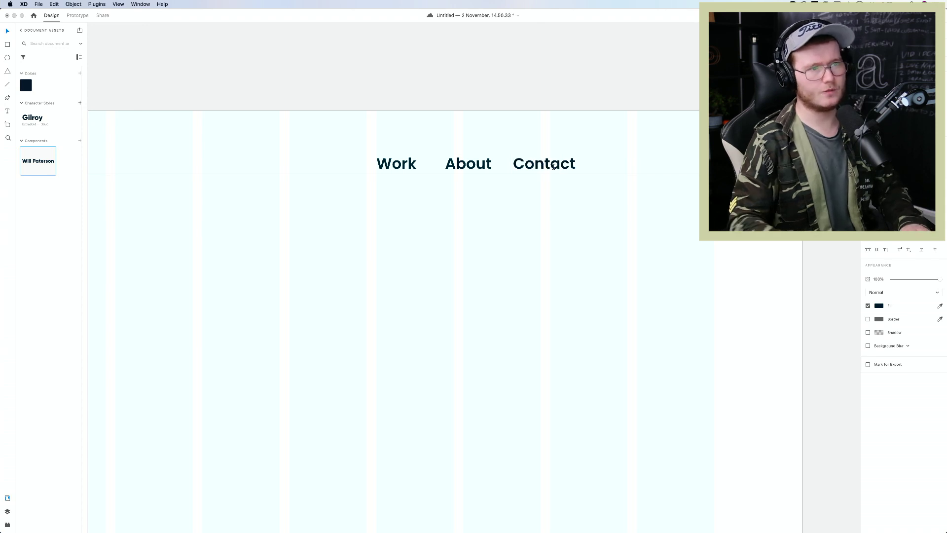
{"action": "key", "text": "Escape"}
Duplicate the "Contact" text further along the header line and change the copy to "Login"
{"action": "scroll", "coordinate": [541, 222], "scroll_direction": "right", "scroll_amount": 5}
{"action": "scroll", "coordinate": [541, 221], "scroll_direction": "up", "scroll_amount": 1}
{"action": "left_click_drag", "start_coordinate": [475, 180], "coordinate": [558, 177]}
{"action": "double_click", "coordinate": [532, 176]}
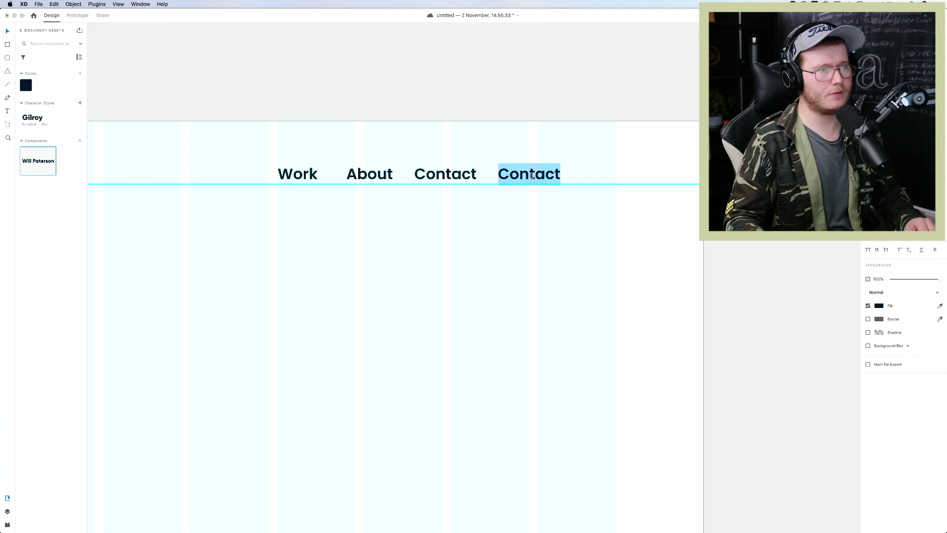
{"action": "type", "text": "Login"}
{"action": "left_click", "coordinate": [481, 226]}
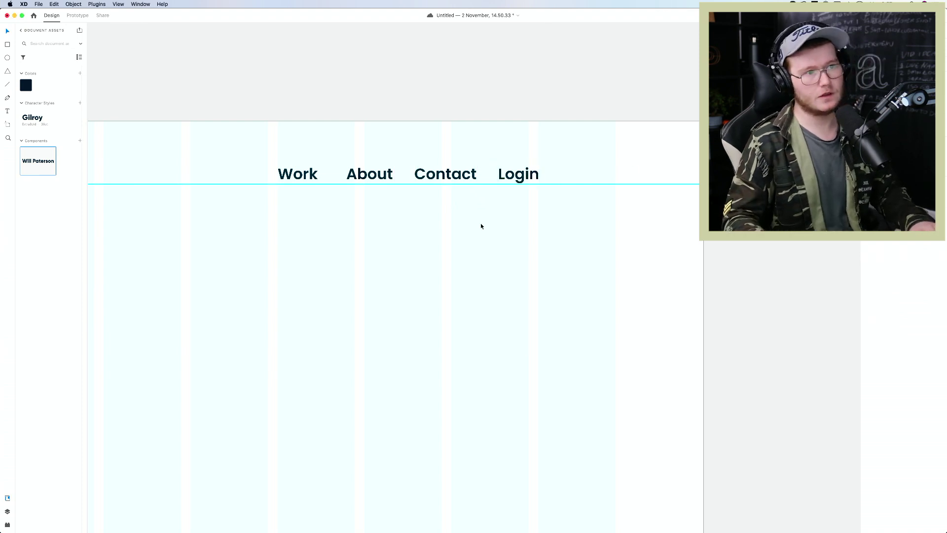
{"action": "left_click_drag", "start_coordinate": [558, 199], "coordinate": [229, 150]}
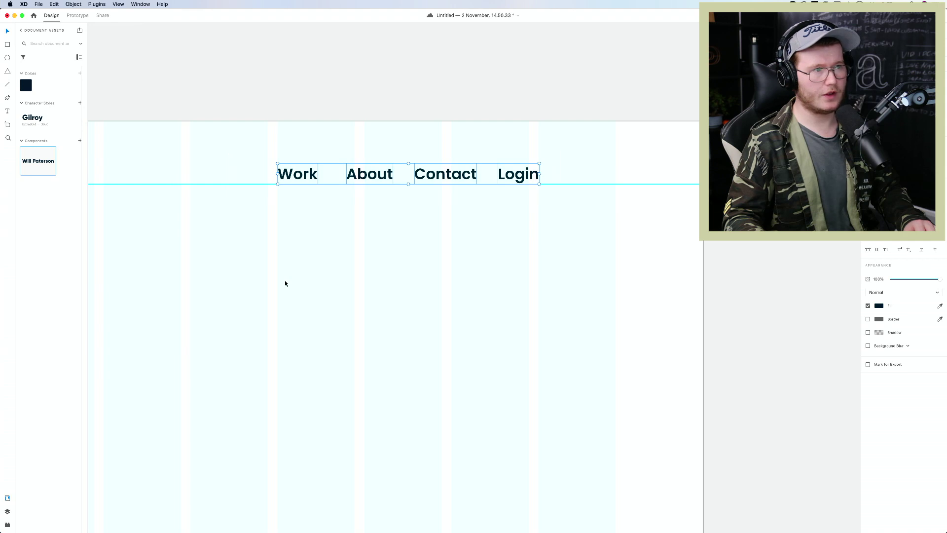
{"action": "scroll", "coordinate": [285, 283], "scroll_direction": "down", "scroll_amount": 5}
{"action": "scroll", "coordinate": [258, 284], "scroll_direction": "up", "scroll_amount": 1}
{"action": "left_click", "coordinate": [359, 297]}
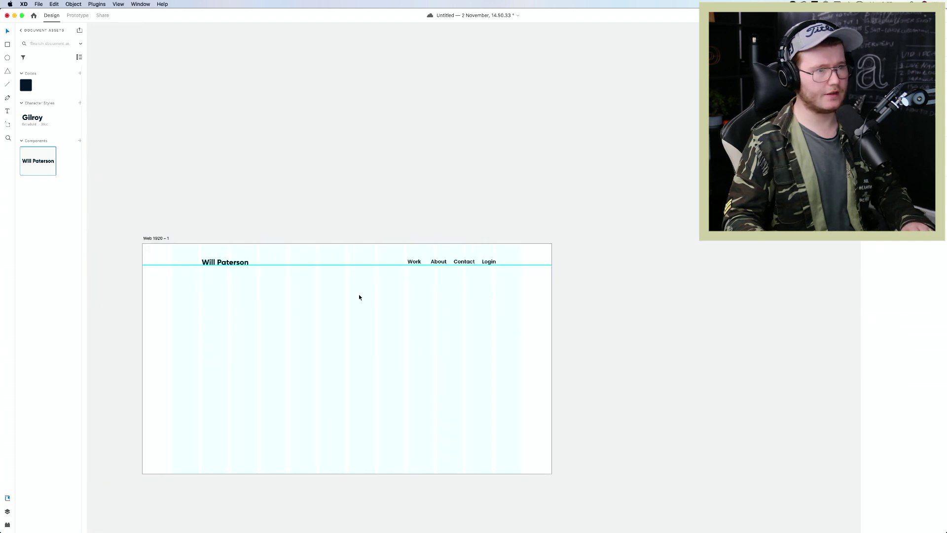
Select all four navigation texts and set their font weight to Medium
{"action": "scroll", "coordinate": [362, 276], "scroll_direction": "left", "scroll_amount": 3}
{"action": "scroll", "coordinate": [362, 276], "scroll_direction": "down", "scroll_amount": 2}
{"action": "left_click_drag", "start_coordinate": [612, 201], "coordinate": [666, 229]}
{"action": "left_click_drag", "start_coordinate": [580, 182], "coordinate": [495, 217]}
{"action": "left_click", "coordinate": [587, 223]}
{"action": "left_click_drag", "start_coordinate": [580, 215], "coordinate": [488, 224]}
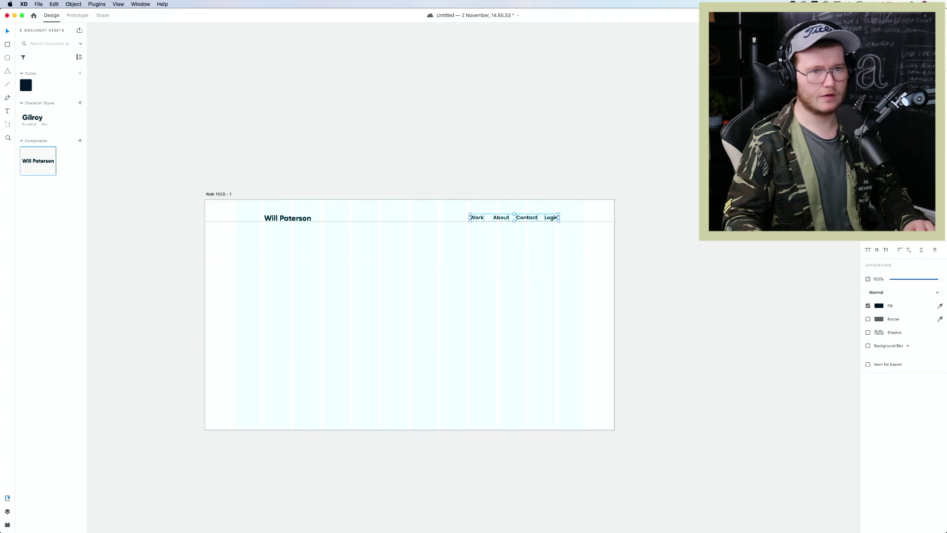
{"action": "left_click", "coordinate": [913, 252]}
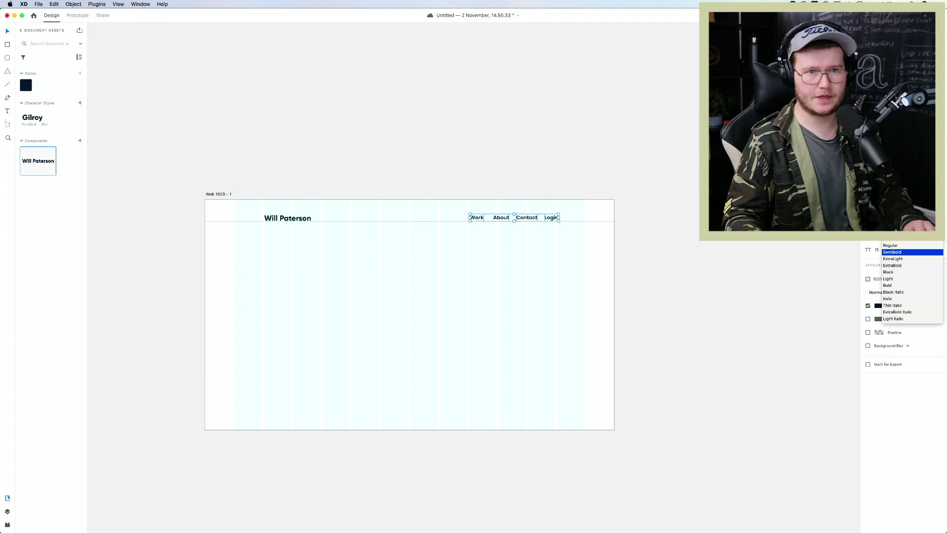
{"action": "left_click", "coordinate": [890, 245]}
{"action": "left_click", "coordinate": [507, 249]}
{"action": "scroll", "coordinate": [507, 250], "scroll_direction": "down", "scroll_amount": 3}
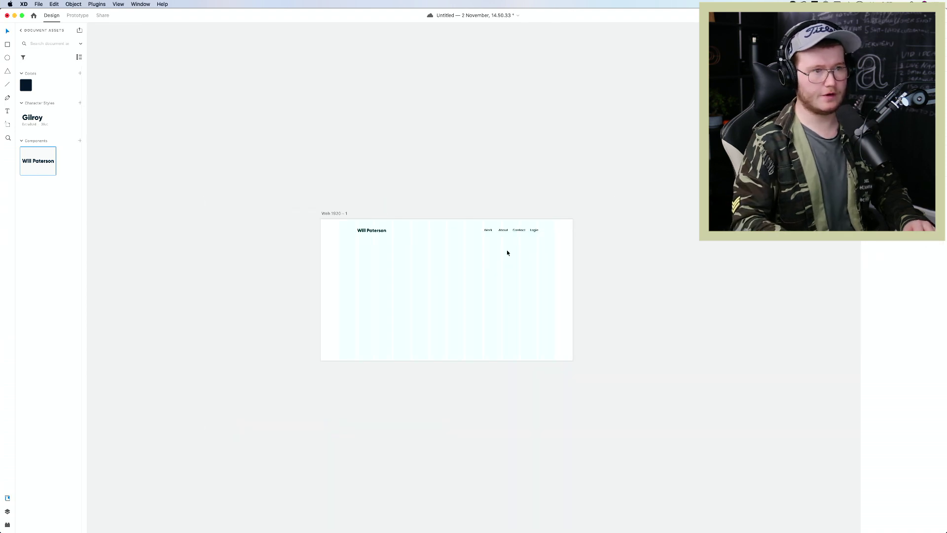
Hide the artboard's column layout to check the header without it and show the columns again
{"action": "left_click", "coordinate": [574, 246]}
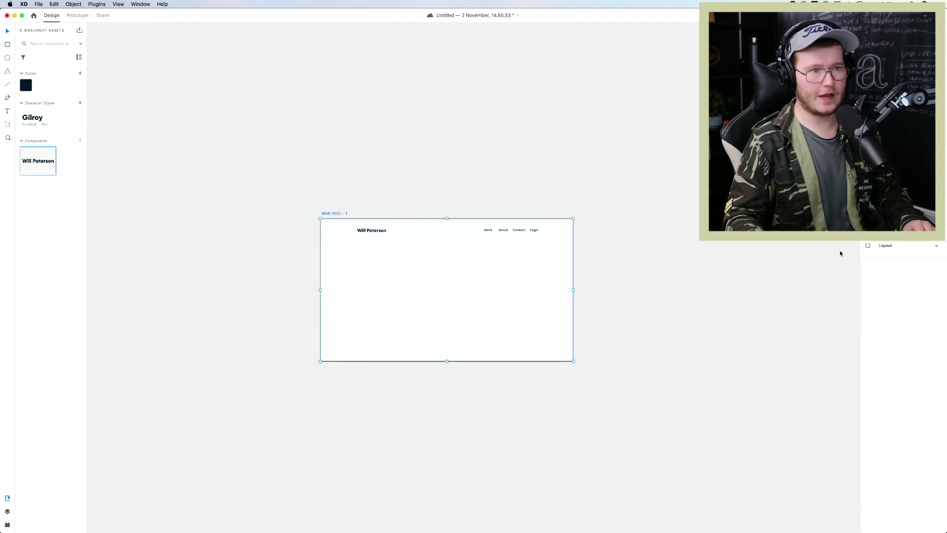
{"action": "left_click", "coordinate": [664, 294]}
{"action": "scroll", "coordinate": [532, 294], "scroll_direction": "down", "scroll_amount": 3}
{"action": "scroll", "coordinate": [544, 295], "scroll_direction": "up", "scroll_amount": 3}
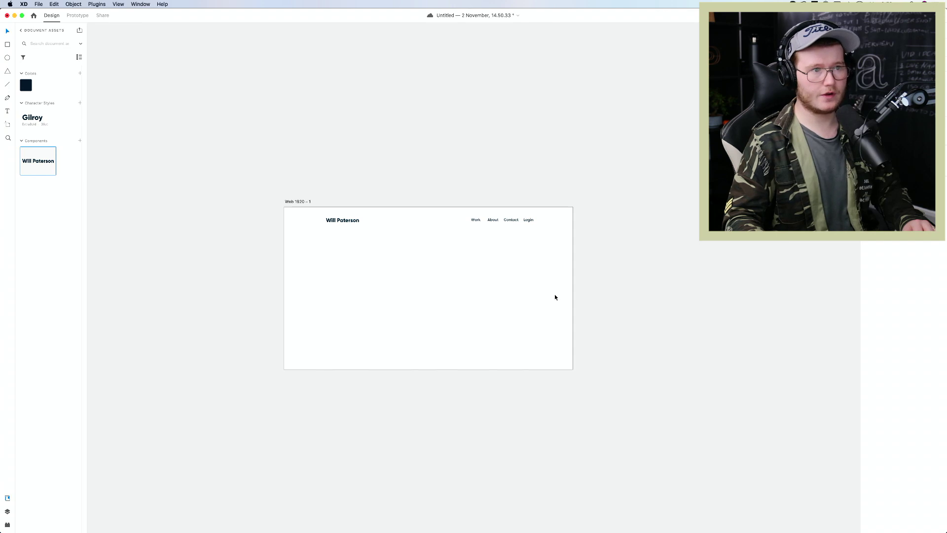
{"action": "left_click", "coordinate": [545, 308]}
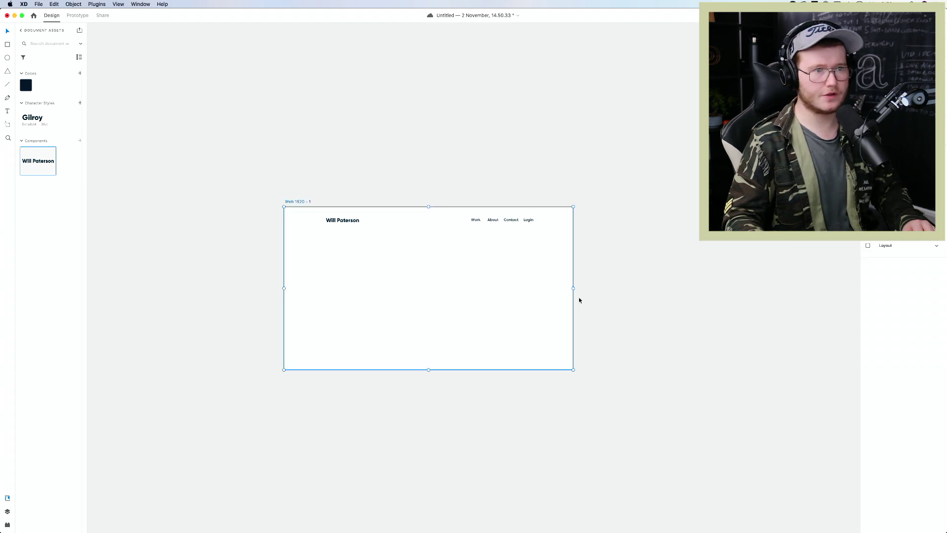
{"action": "left_click", "coordinate": [868, 246]}
Group the four navigation texts and turn on Stack for the group
{"action": "scroll", "coordinate": [499, 230], "scroll_direction": "up", "scroll_amount": 3}
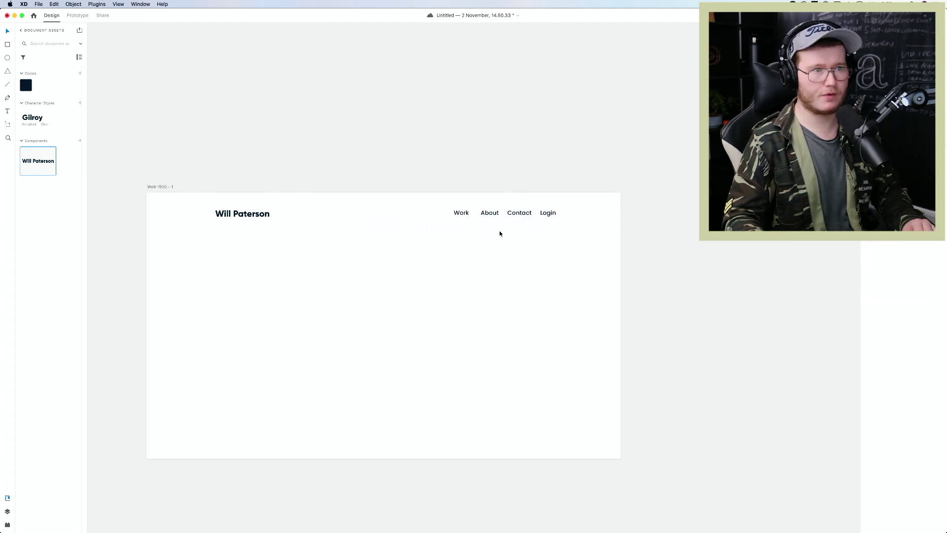
{"action": "left_click_drag", "start_coordinate": [564, 204], "coordinate": [395, 234]}
{"action": "left_click", "coordinate": [532, 226]}
{"action": "left_click_drag", "start_coordinate": [595, 201], "coordinate": [386, 236]}
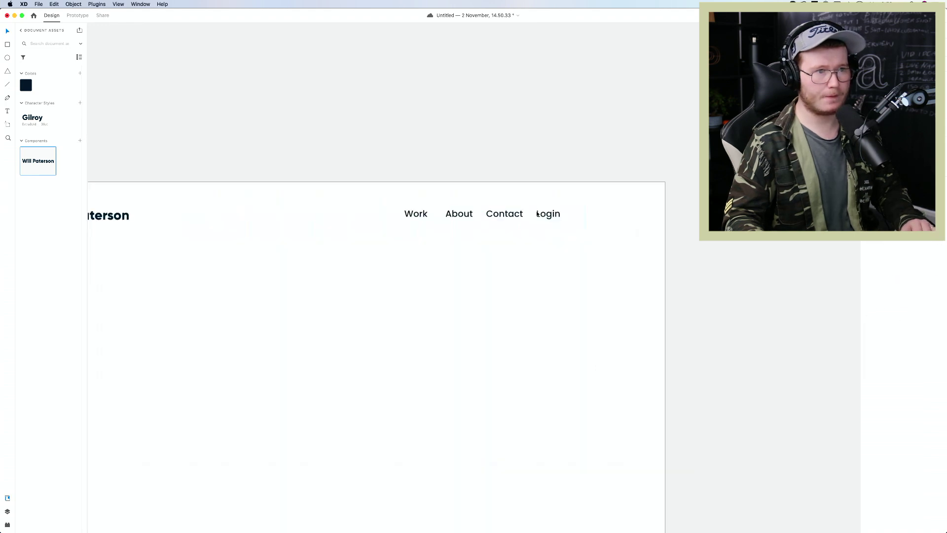
{"action": "scroll", "coordinate": [542, 211], "scroll_direction": "up", "scroll_amount": 5}
{"action": "scroll", "coordinate": [575, 219], "scroll_direction": "down", "scroll_amount": 7}
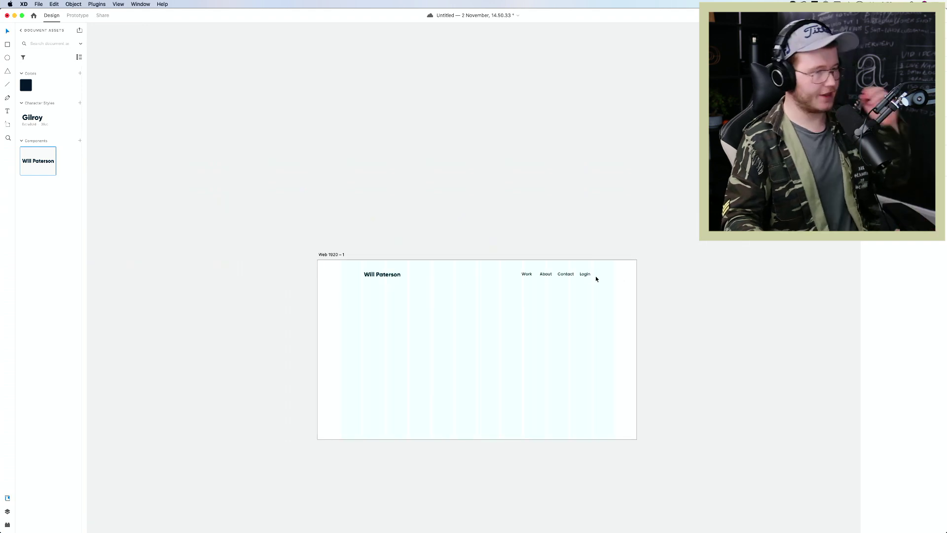
{"action": "scroll", "coordinate": [570, 289], "scroll_direction": "up", "scroll_amount": 4}
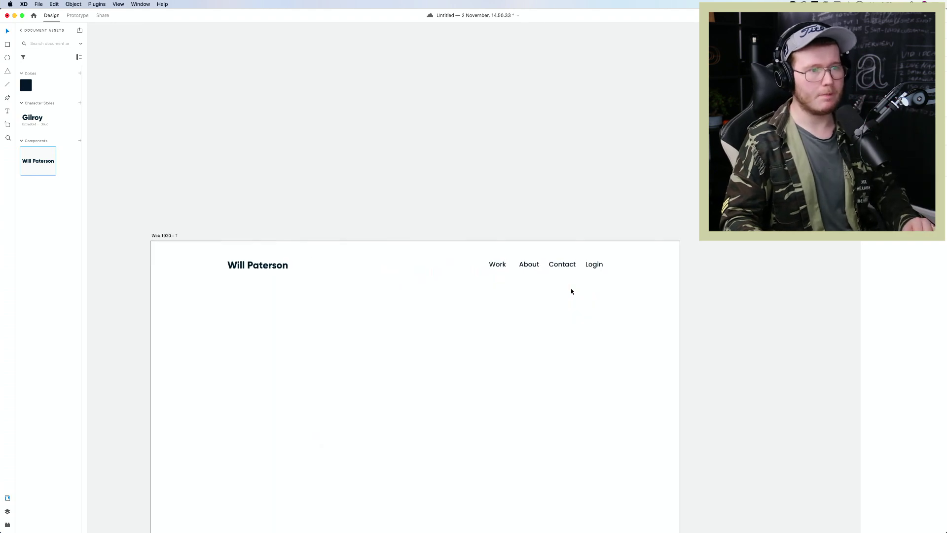
{"action": "scroll", "coordinate": [571, 292], "scroll_direction": "right", "scroll_amount": 5}
{"action": "left_click_drag", "start_coordinate": [522, 236], "coordinate": [200, 262]}
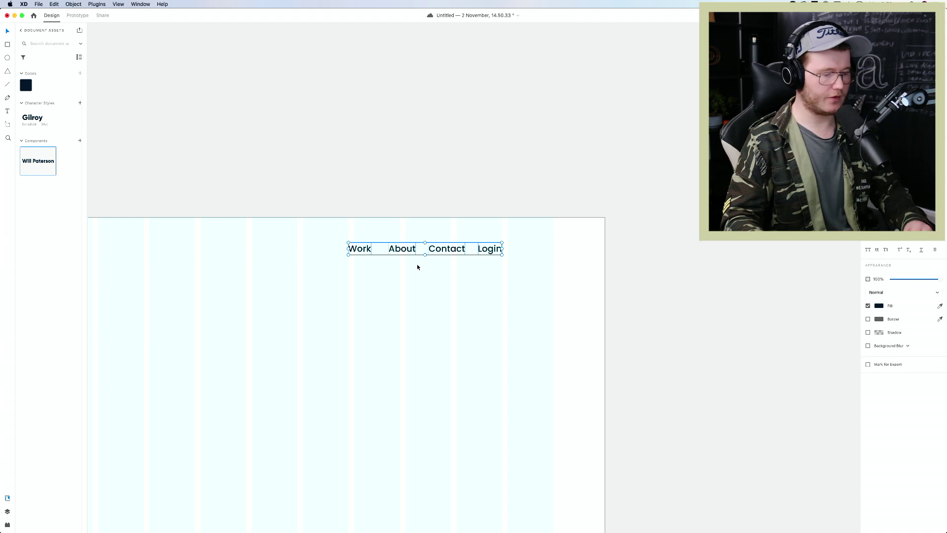
{"action": "key", "text": "super+g"}
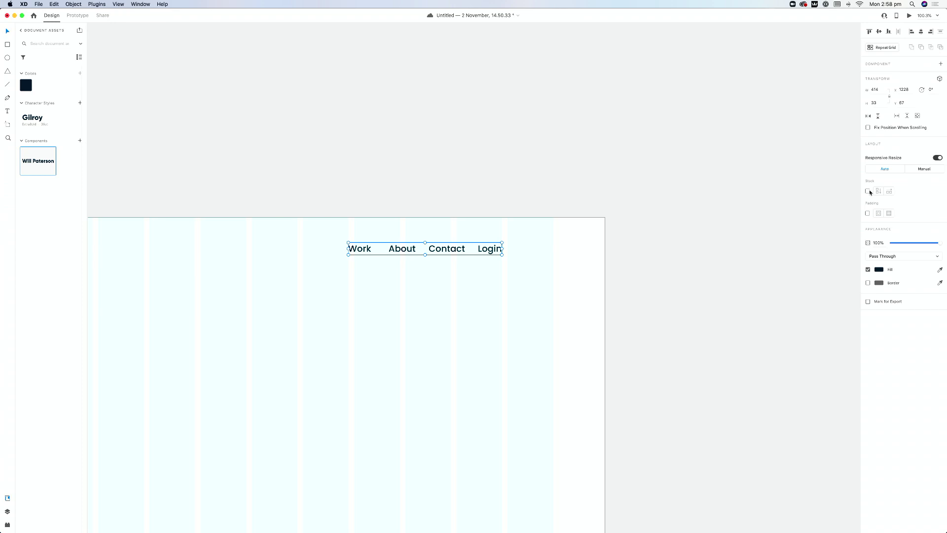
{"action": "left_click", "coordinate": [868, 191]}
Reorder the navigation stack so "About" comes before "Work", keeping "Contact" in third place
{"action": "mouse_move", "coordinate": [404, 248]}
{"action": "left_mouse_down"}
{"action": "mouse_move", "coordinate": [456, 249]}
{"action": "mouse_move", "coordinate": [363, 249]}
{"action": "left_mouse_up"}
{"action": "mouse_move", "coordinate": [463, 252]}
{"action": "left_mouse_down"}
{"action": "mouse_move", "coordinate": [486, 249]}
{"action": "mouse_move", "coordinate": [446, 253]}
{"action": "left_mouse_up"}
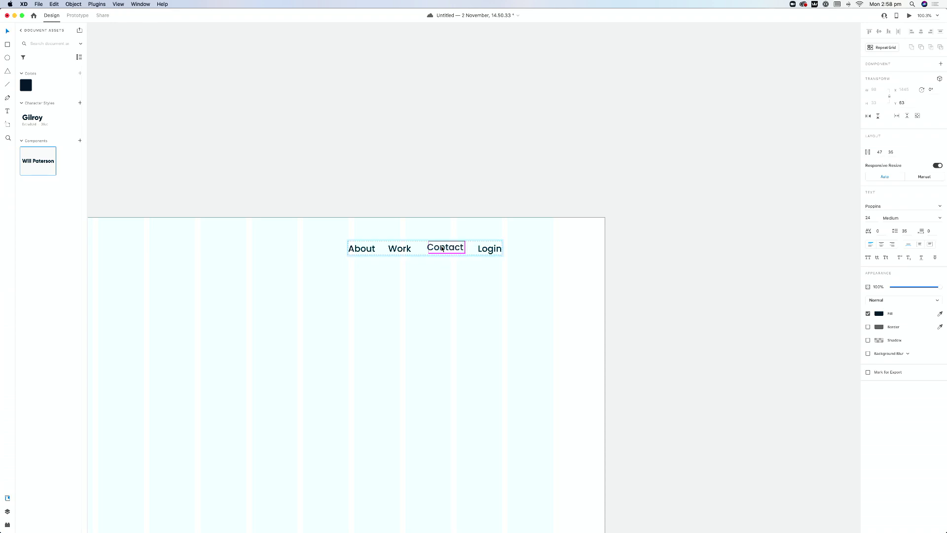
{"action": "left_click", "coordinate": [500, 284]}
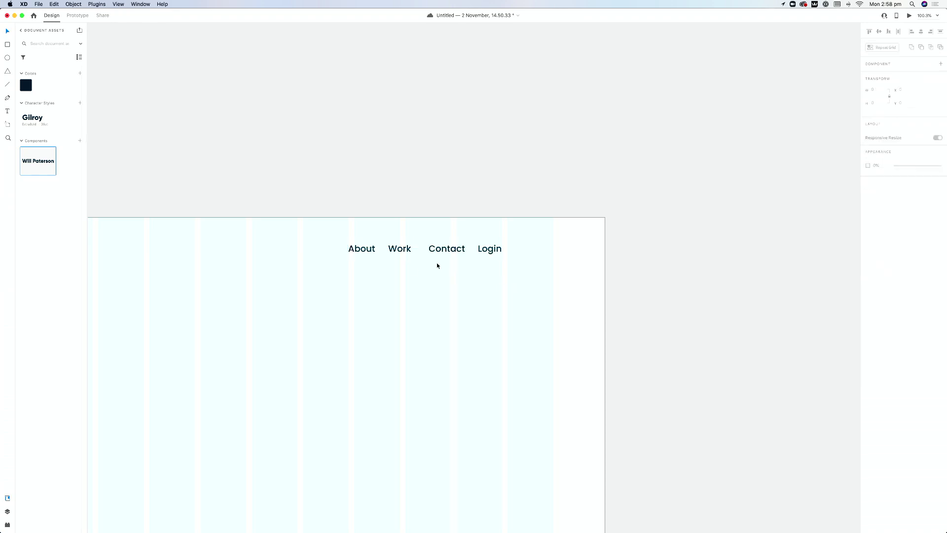
Set all the gaps between the items of the navigation stack to 40
{"action": "double_click", "coordinate": [489, 251]}
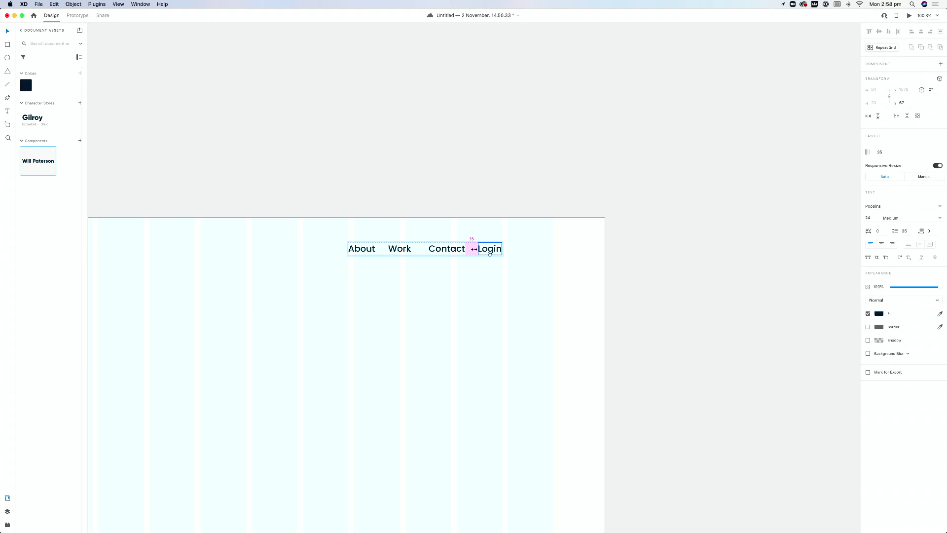
{"action": "mouse_move", "coordinate": [473, 249]}
{"action": "left_mouse_down"}
{"action": "mouse_move", "coordinate": [454, 249]}
{"action": "mouse_move", "coordinate": [475, 249]}
{"action": "left_mouse_up"}
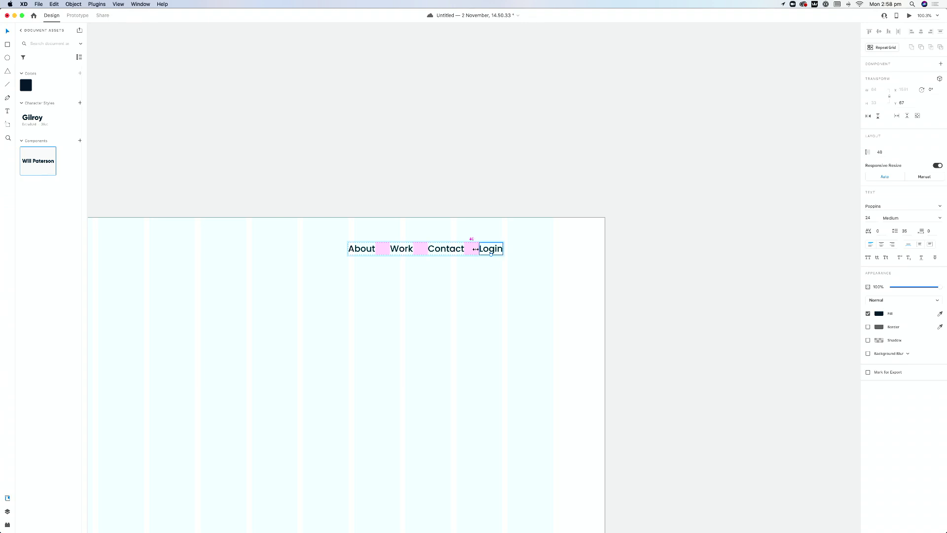
{"action": "left_click", "coordinate": [478, 319]}
Examine how the name logo and the navigation group line up with the column grid and the header guide
{"action": "scroll", "coordinate": [477, 319], "scroll_direction": "down", "scroll_amount": 5}
{"action": "scroll", "coordinate": [478, 319], "scroll_direction": "up", "scroll_amount": 5}
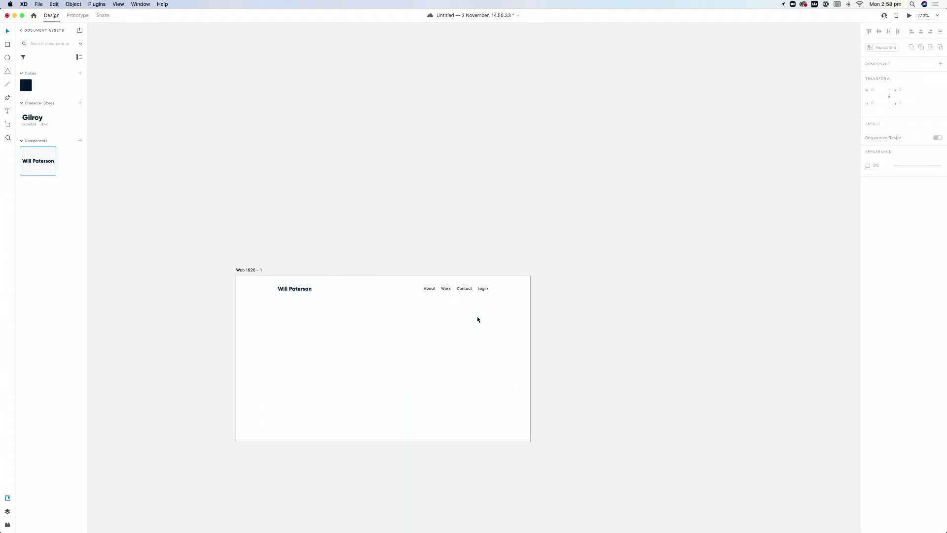
{"action": "left_click", "coordinate": [474, 270]}
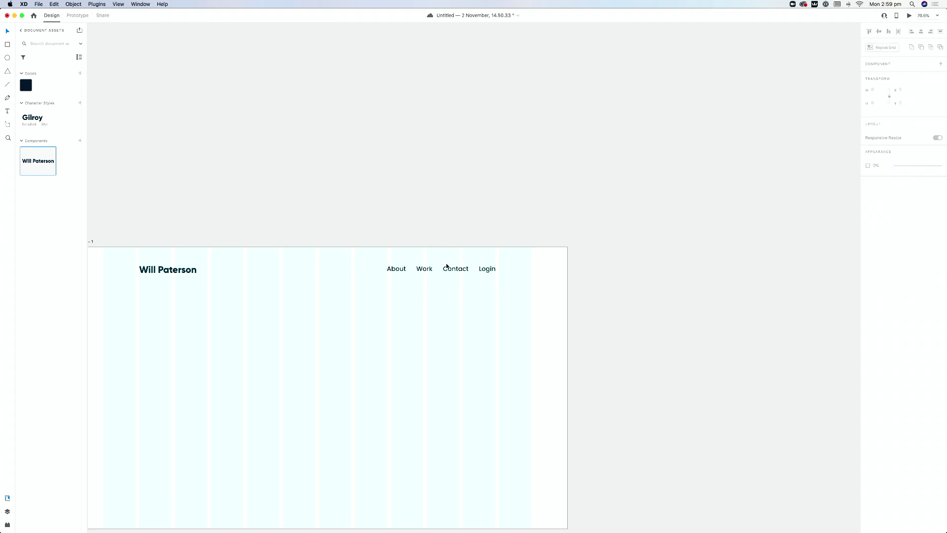
{"action": "left_click", "coordinate": [593, 284]}
{"action": "scroll", "coordinate": [644, 299], "scroll_direction": "left", "scroll_amount": 5}
{"action": "scroll", "coordinate": [644, 300], "scroll_direction": "down", "scroll_amount": 2}
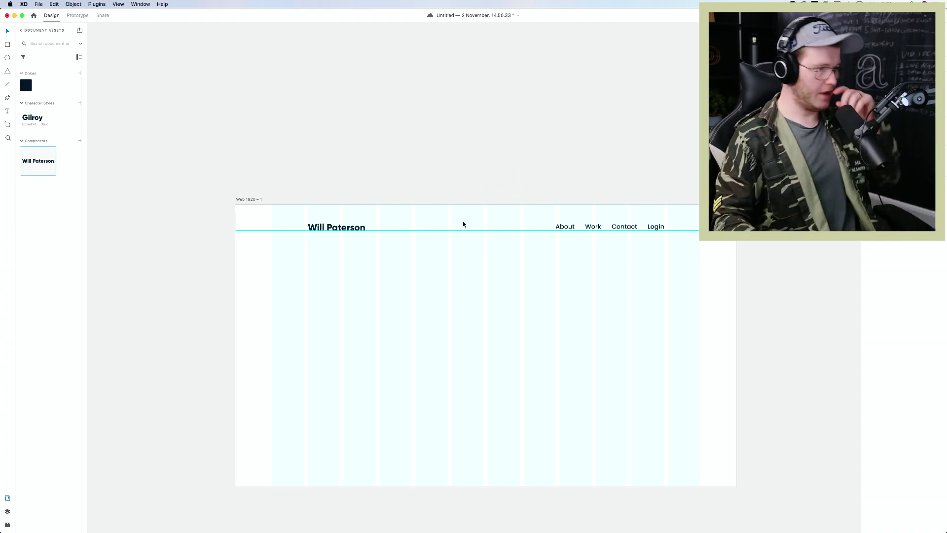
{"action": "scroll", "coordinate": [542, 250], "scroll_direction": "right", "scroll_amount": 3}
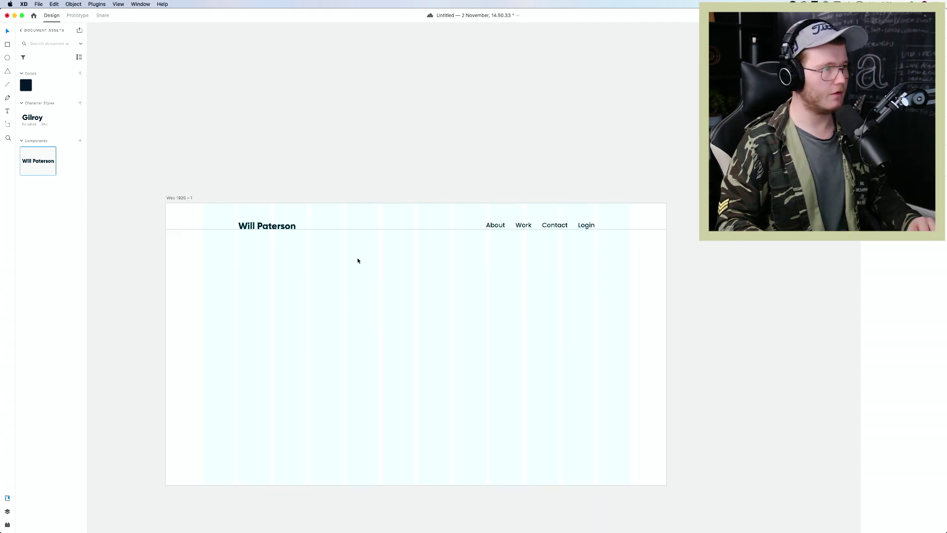
{"action": "scroll", "coordinate": [352, 258], "scroll_direction": "up", "scroll_amount": 3}
{"action": "key", "text": "super+shift+apostrophe"}
{"action": "scroll", "coordinate": [351, 257], "scroll_direction": "down", "scroll_amount": 2}
{"action": "scroll", "coordinate": [365, 286], "scroll_direction": "down", "scroll_amount": 3}
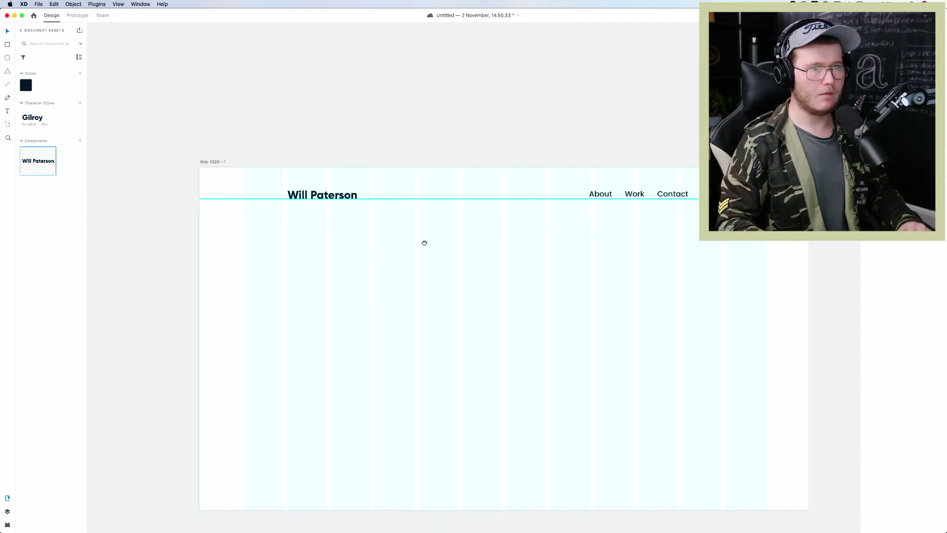
{"action": "scroll", "coordinate": [422, 241], "scroll_direction": "down", "scroll_amount": 2}
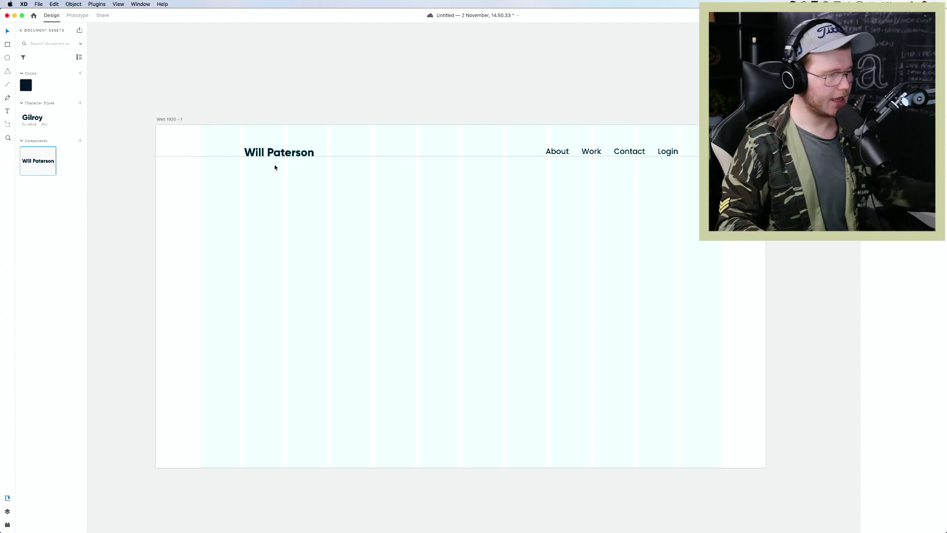
{"action": "scroll", "coordinate": [657, 194], "scroll_direction": "right", "scroll_amount": 2}
{"action": "scroll", "coordinate": [657, 194], "scroll_direction": "up", "scroll_amount": 1}
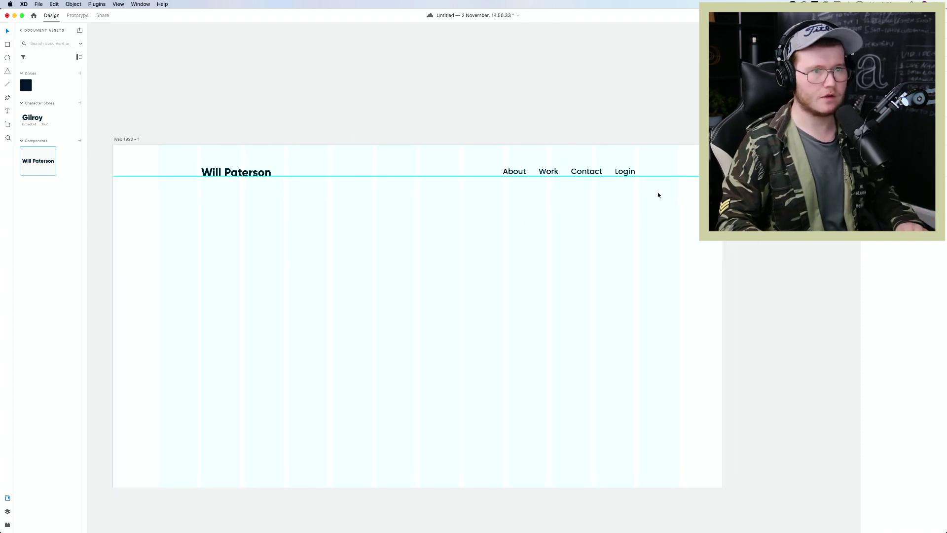
{"action": "left_click_drag", "start_coordinate": [442, 227], "coordinate": [725, 121]}
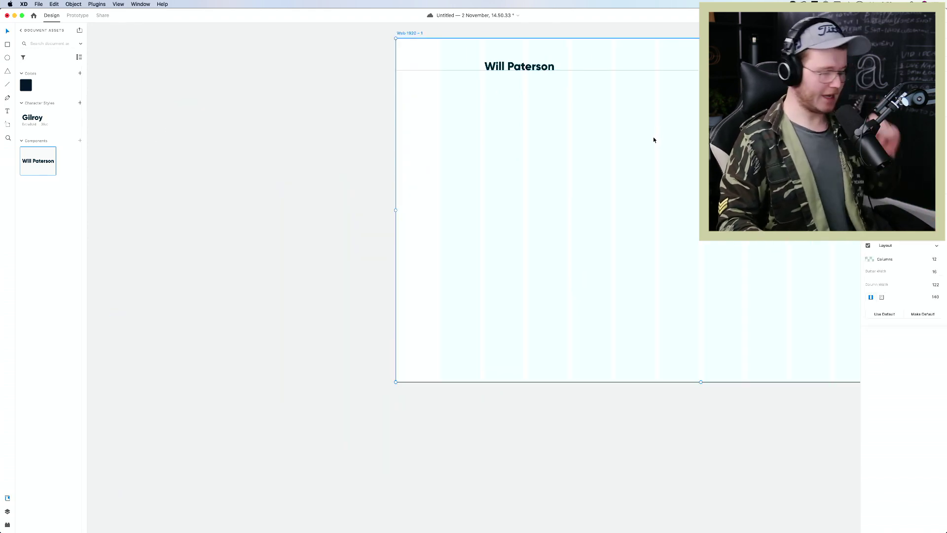
{"action": "key", "text": "super+c"}
{"action": "scroll", "coordinate": [653, 134], "scroll_direction": "right", "scroll_amount": 6}
{"action": "scroll", "coordinate": [654, 135], "scroll_direction": "up", "scroll_amount": 2}
{"action": "scroll", "coordinate": [554, 223], "scroll_direction": "left", "scroll_amount": 2}
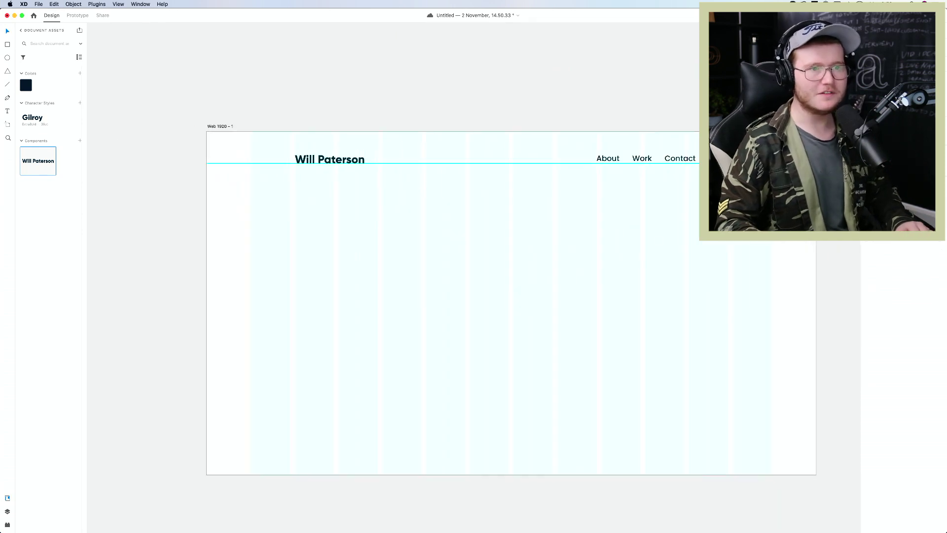
{"action": "left_click", "coordinate": [310, 158]}
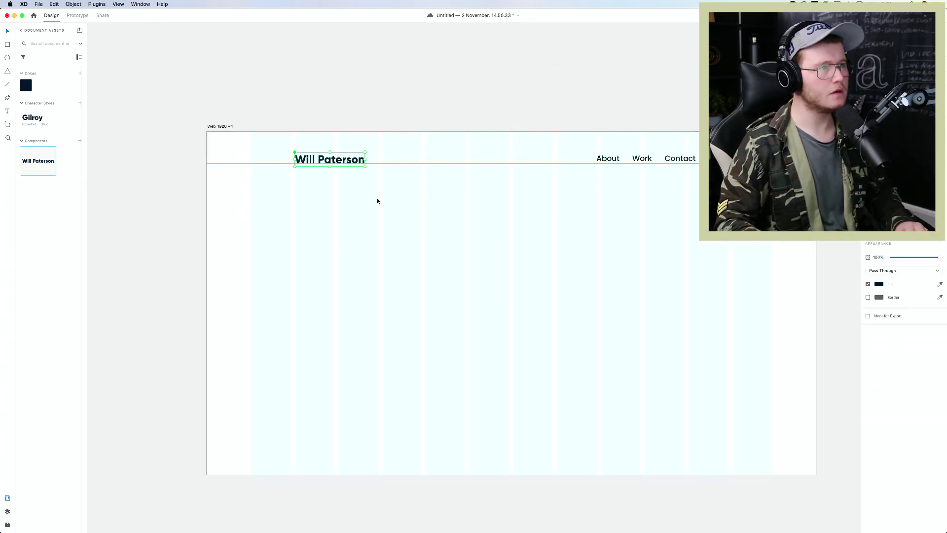
{"action": "left_click", "coordinate": [611, 162]}
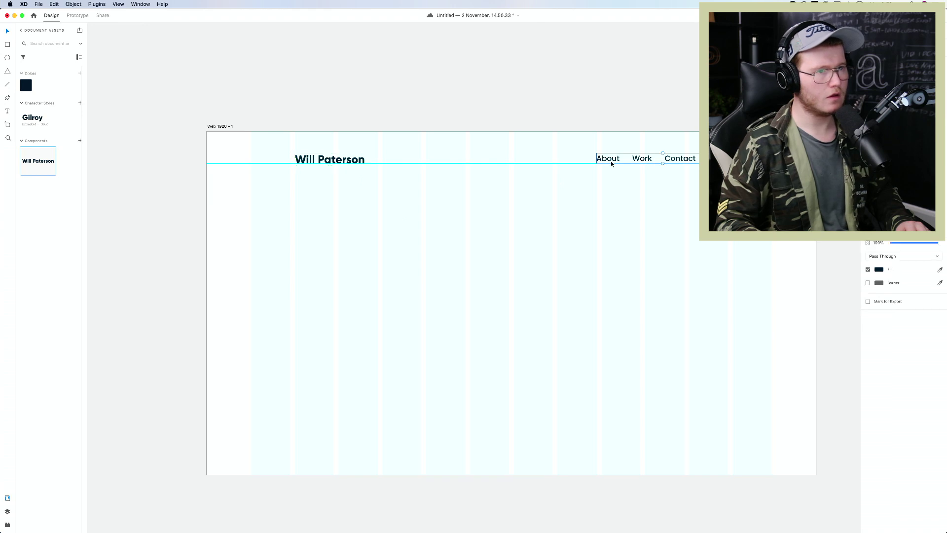
{"action": "left_click", "coordinate": [500, 226]}
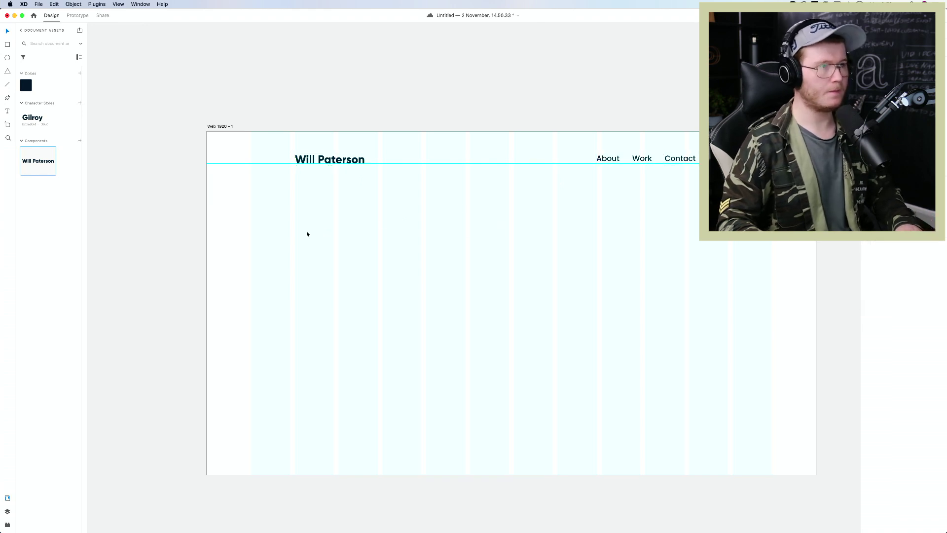
Add the text "Graphic Designer" below the name logo, aligned with its left edge, and apply the saved Gilroy character style
{"action": "key", "text": "t"}
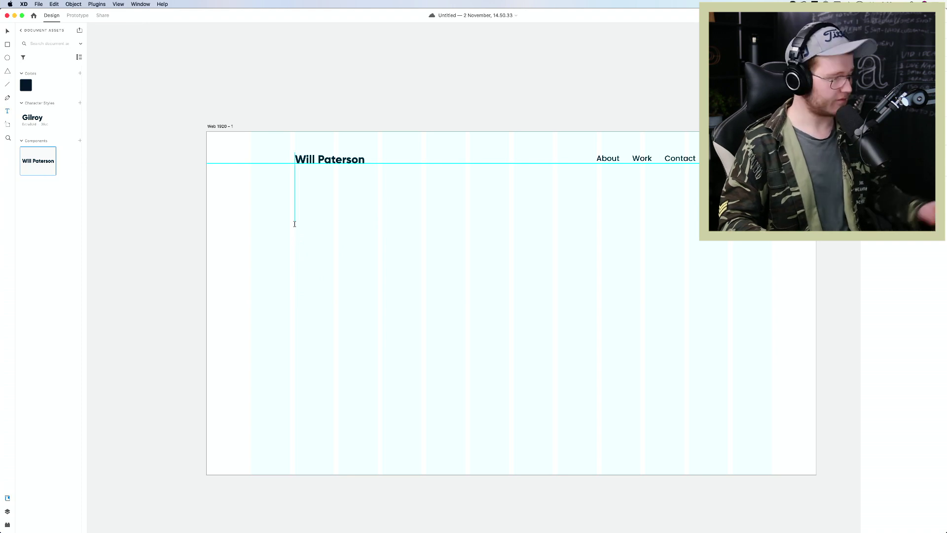
{"action": "left_click", "coordinate": [294, 224]}
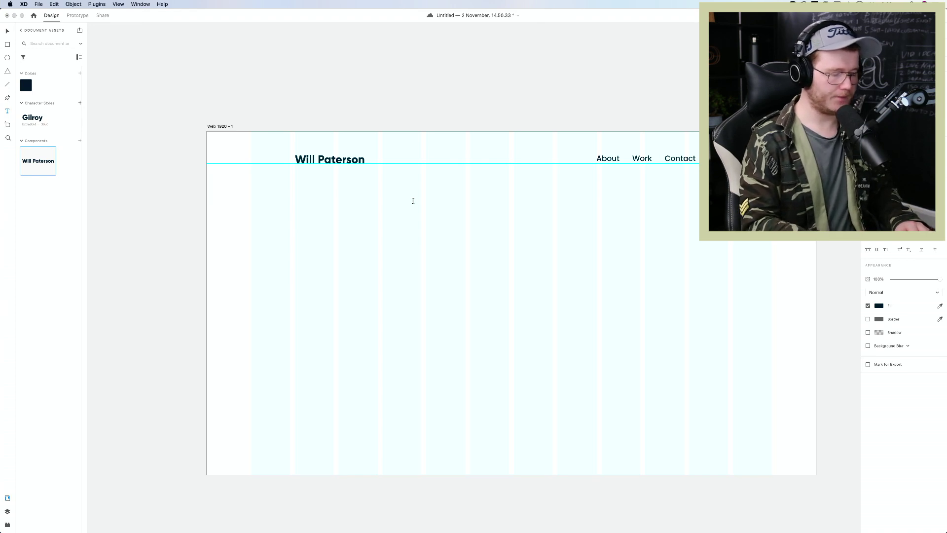
{"action": "type", "text": "signer"}
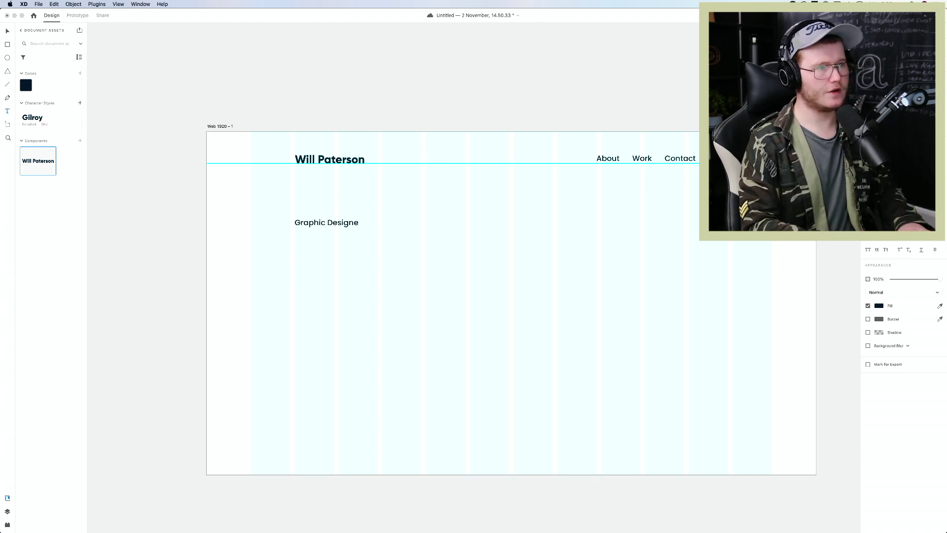
{"action": "key", "text": "Escape"}
{"action": "scroll", "coordinate": [808, 264], "scroll_direction": "right", "scroll_amount": 2}
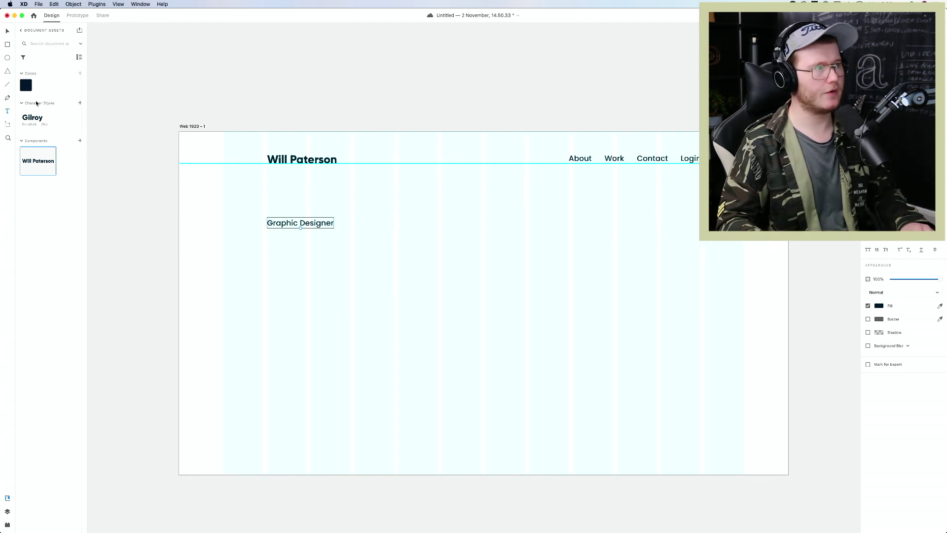
{"action": "left_click", "coordinate": [45, 121]}
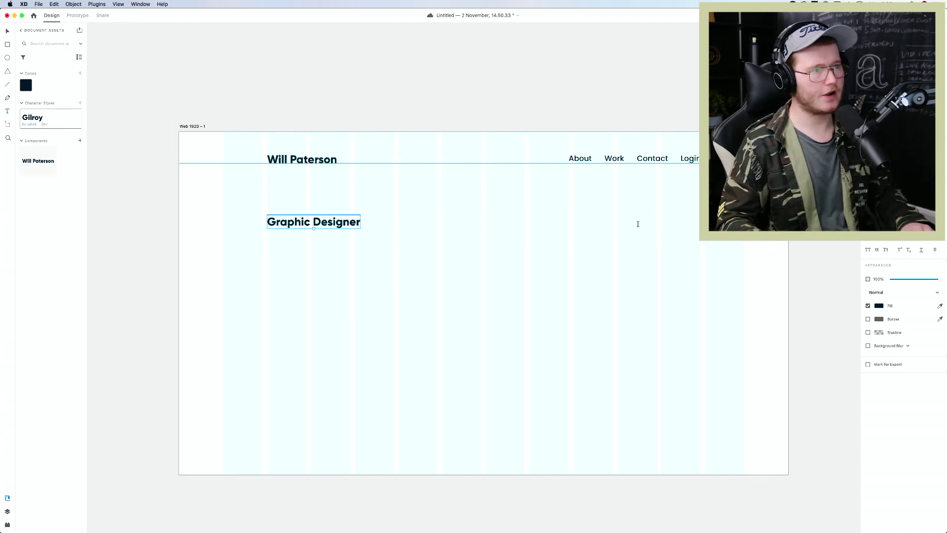
{"action": "left_click", "coordinate": [636, 222]}
{"action": "left_click_drag", "start_coordinate": [659, 219], "coordinate": [622, 234]}
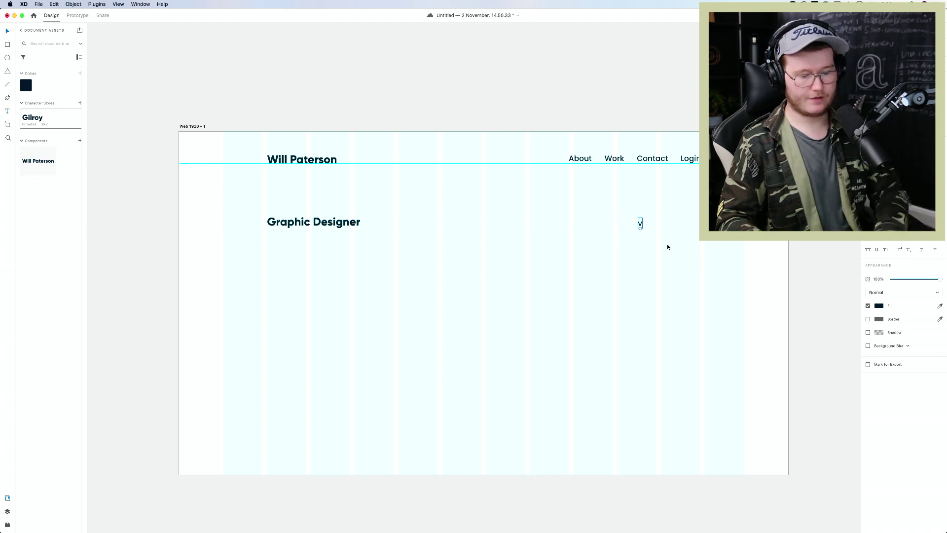
{"action": "key", "text": "Delete"}
Save the Poppins text formatting of the "Work" navigation item as a new character style in the document assets
{"action": "double_click", "coordinate": [613, 158]}
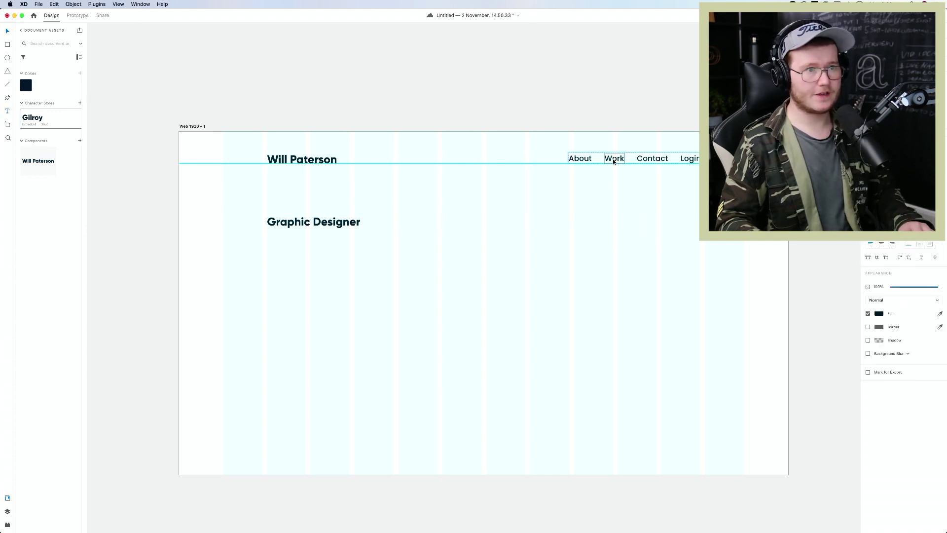
{"action": "left_click", "coordinate": [80, 103]}
{"action": "key", "text": "Escape"}
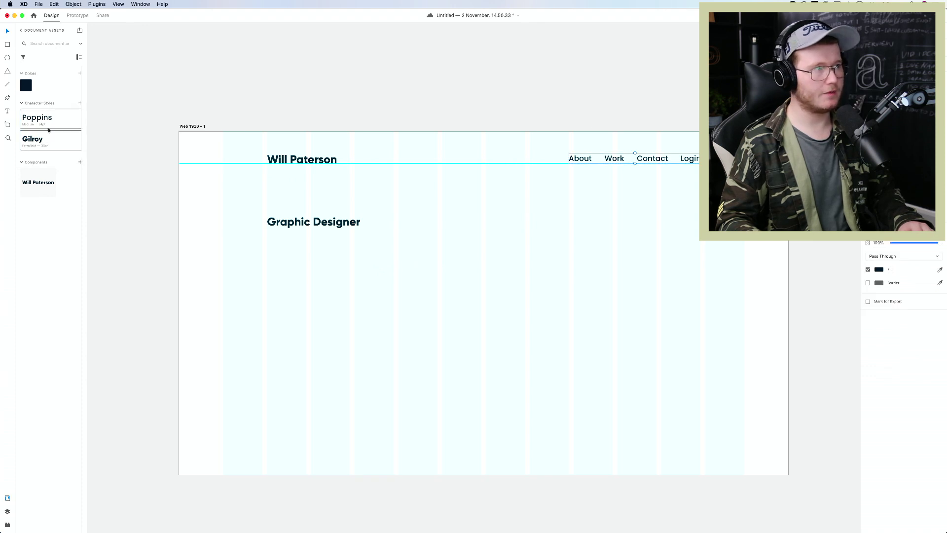
Enlarge the "Graphic Designer" heading to size 78
{"action": "left_click_drag", "start_coordinate": [385, 286], "coordinate": [376, 232]}
Try to split the heading into two lines between "Graphic" and "Designer"
{"action": "double_click", "coordinate": [374, 230]}
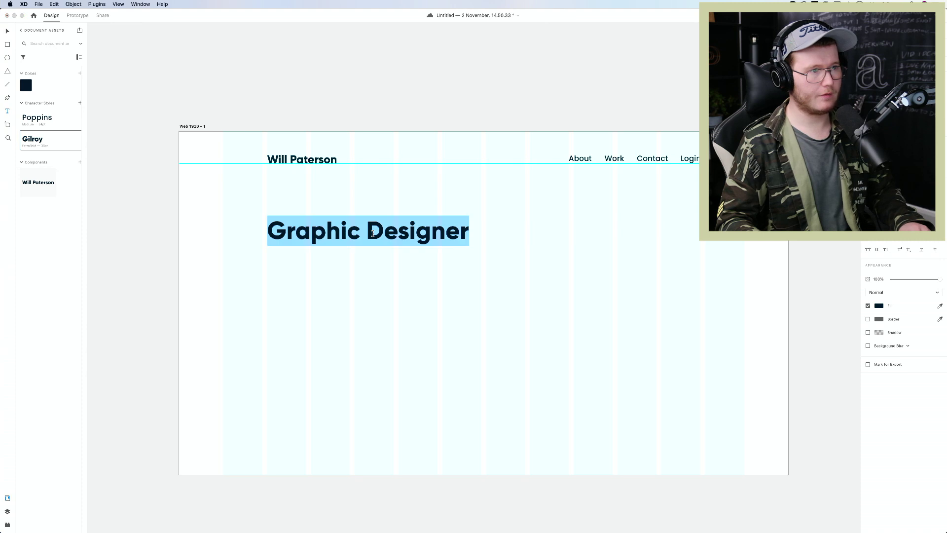
{"action": "left_click", "coordinate": [371, 231]}
{"action": "key", "text": "Return"}
{"action": "key", "text": "Escape"}
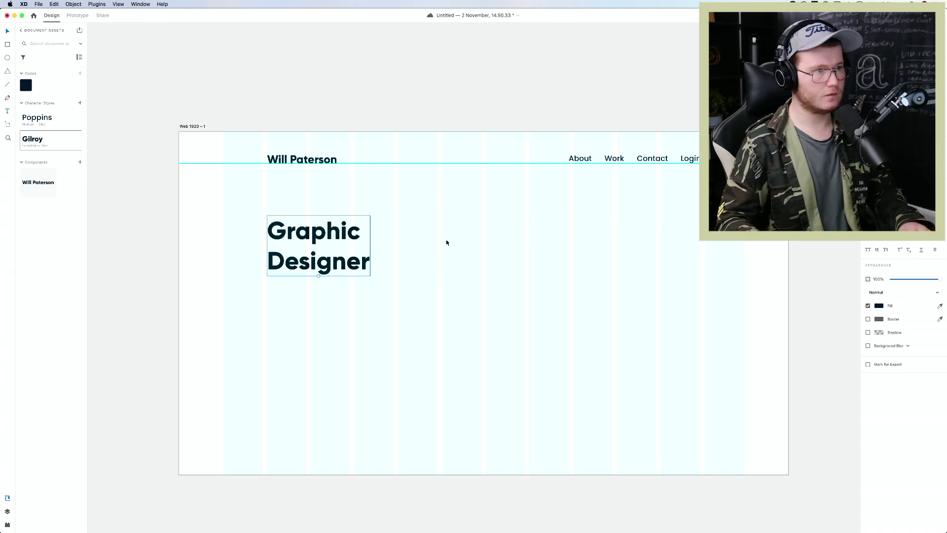
{"action": "key", "text": "super+z"}
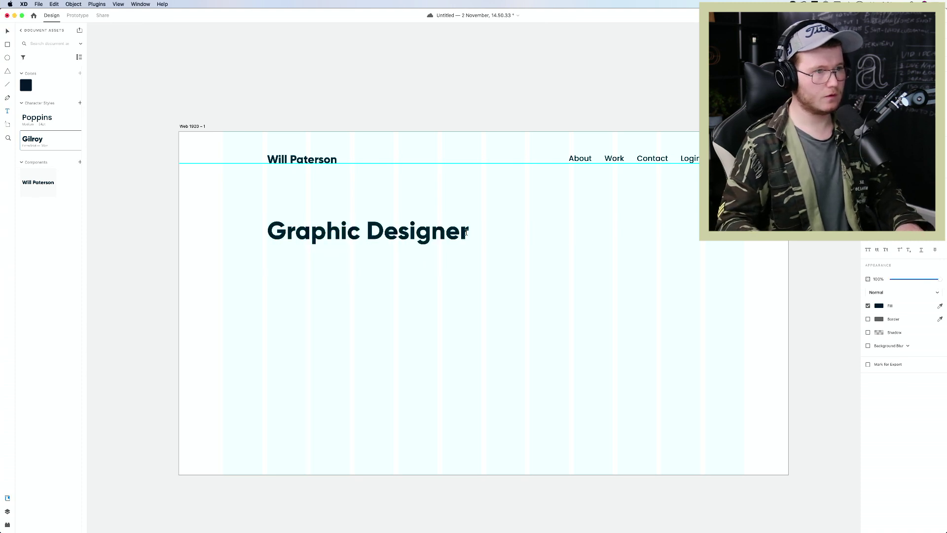
Add an empty line below "Graphic Designer" inside the heading text
{"action": "double_click", "coordinate": [425, 237]}
{"action": "left_click", "coordinate": [467, 234]}
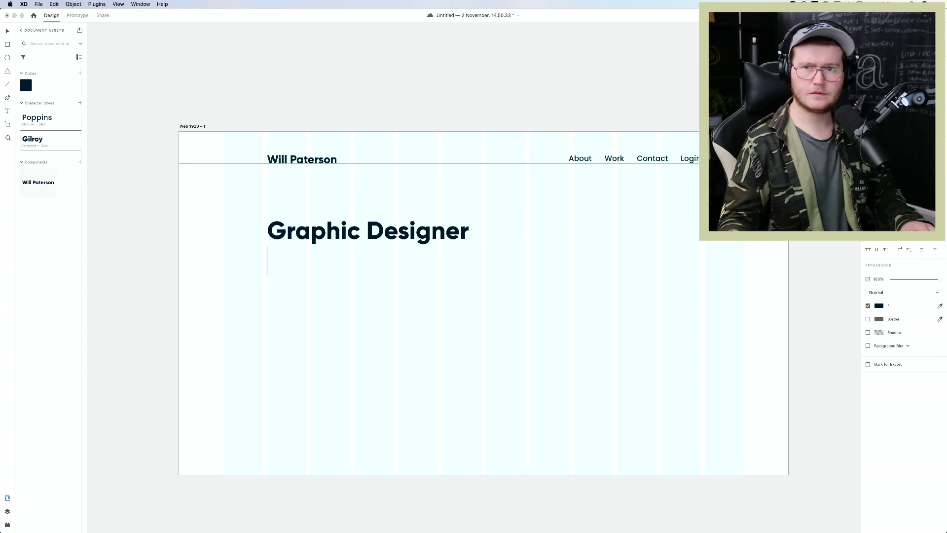
{"action": "key", "text": "Return"}
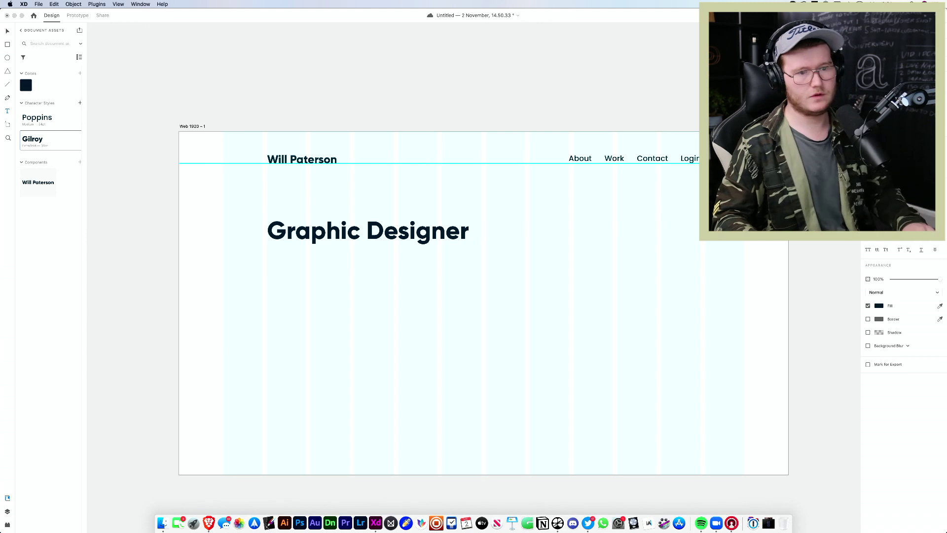
Switch to ATEM Software Control and bring up the DVE settings of Upstream Key 1 in the switcher
{"action": "left_click", "coordinate": [732, 522]}
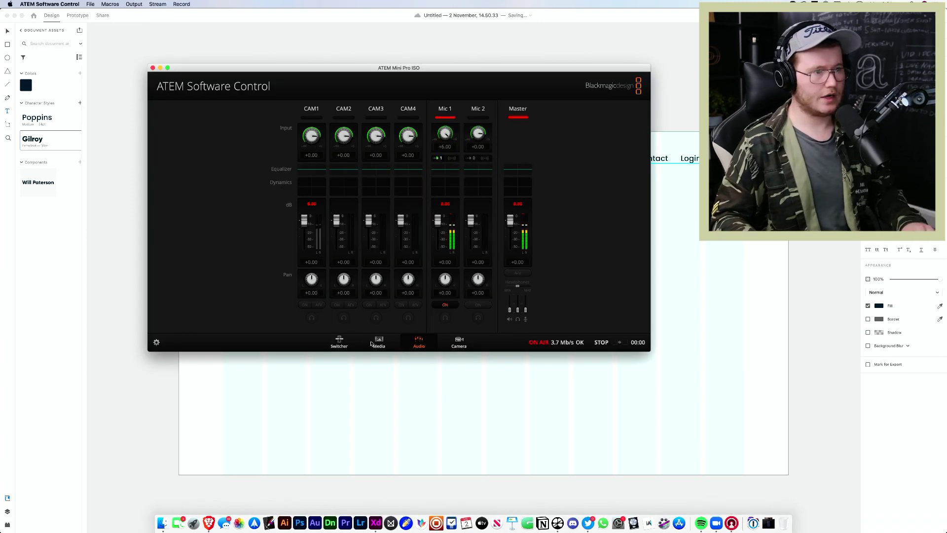
{"action": "left_click", "coordinate": [339, 342]}
{"action": "left_click", "coordinate": [460, 342]}
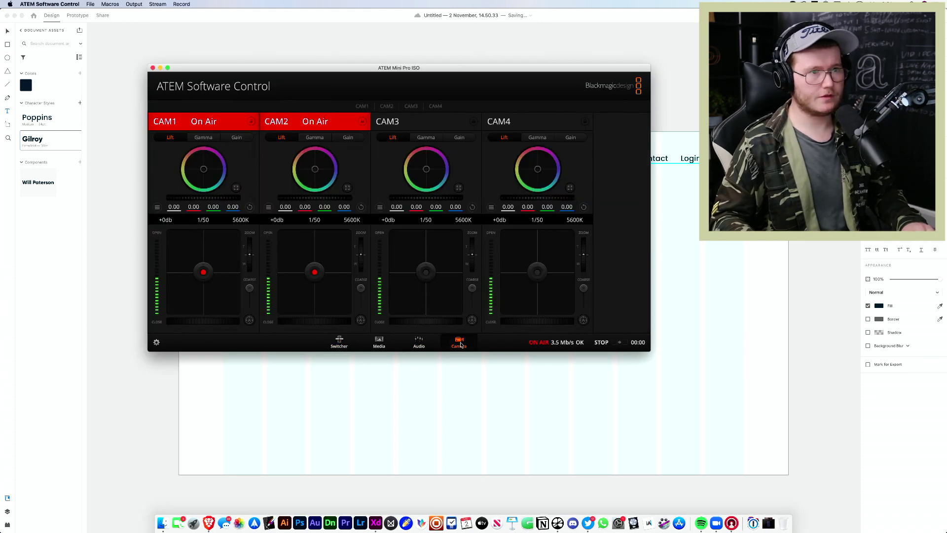
{"action": "left_click", "coordinate": [378, 342]}
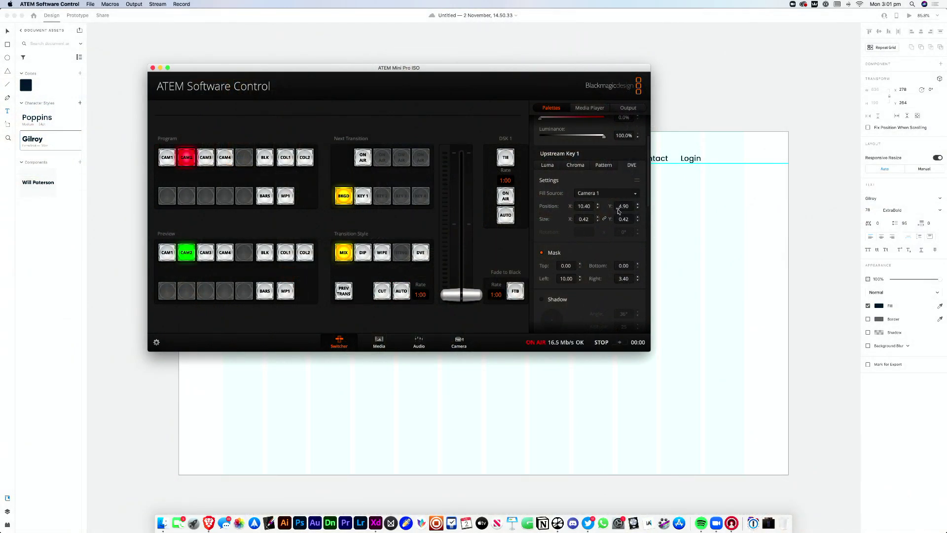
{"action": "scroll", "coordinate": [547, 233], "scroll_direction": "down", "scroll_amount": 1}
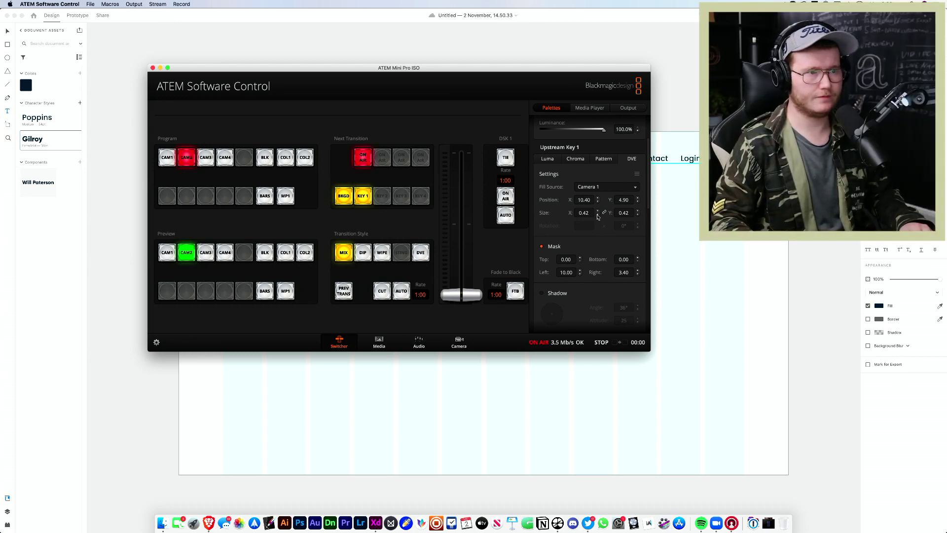
Try a size of 0.40 for the Upstream Key 1 camera overlay
{"action": "left_click", "coordinate": [597, 215]}
{"action": "left_click", "coordinate": [598, 214]}
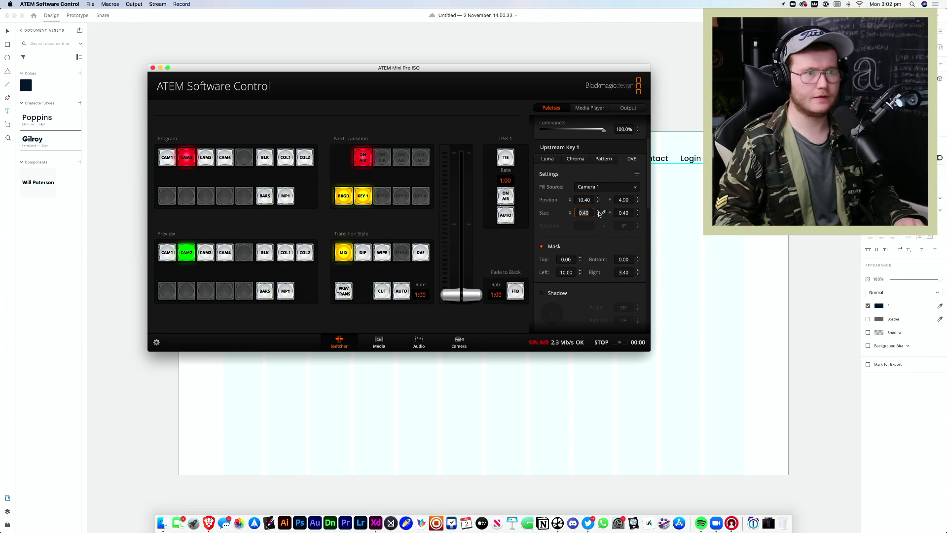
{"action": "left_click", "coordinate": [597, 210]}
{"action": "left_click", "coordinate": [597, 210]}
Set the X position of the Upstream Key 1 camera overlay to -13.60
{"action": "left_click", "coordinate": [597, 203]}
{"action": "left_click", "coordinate": [598, 203]}
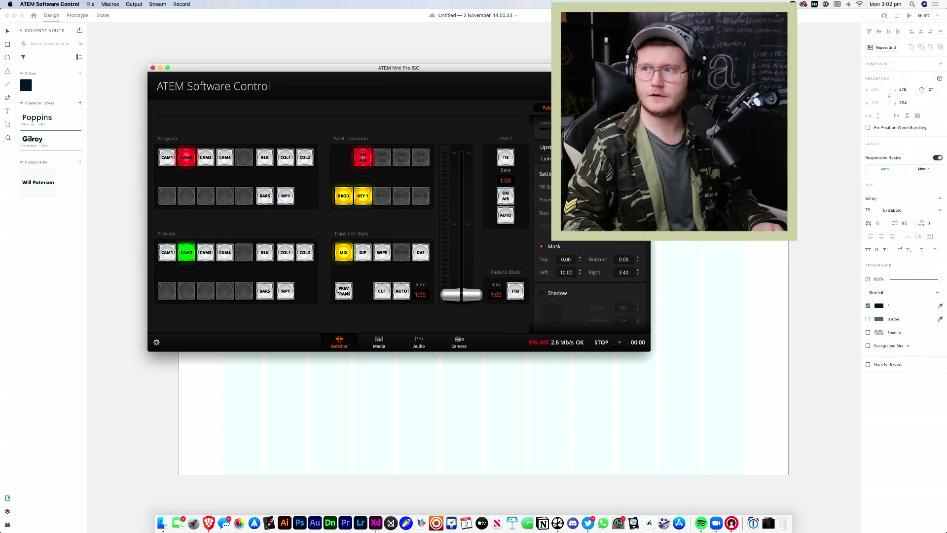
{"action": "left_click", "coordinate": [598, 203]}
{"action": "left_click", "coordinate": [597, 203]}
{"action": "left_click", "coordinate": [598, 202]}
{"action": "left_click", "coordinate": [598, 203]}
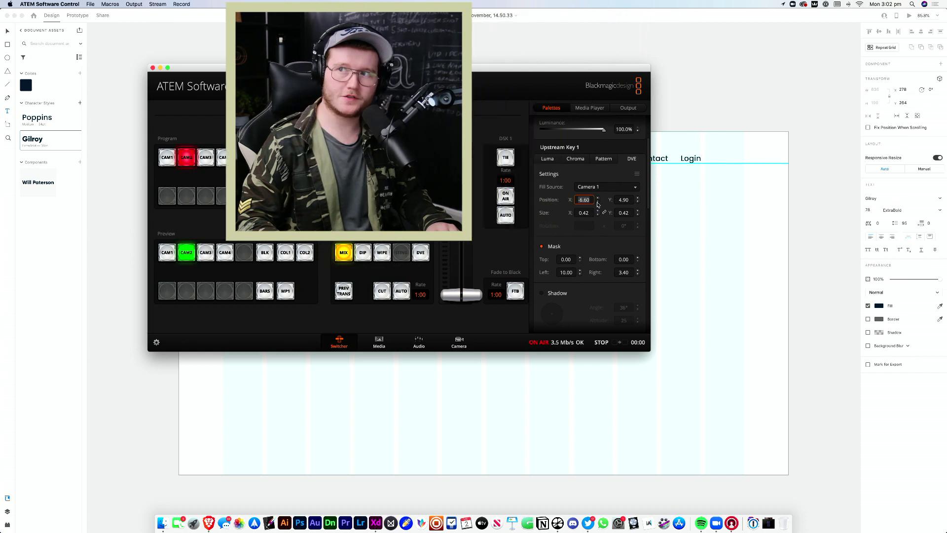
{"action": "left_click", "coordinate": [597, 203]}
{"action": "left_click", "coordinate": [598, 203]}
{"action": "left_click", "coordinate": [597, 203]}
{"action": "left_click", "coordinate": [598, 203]}
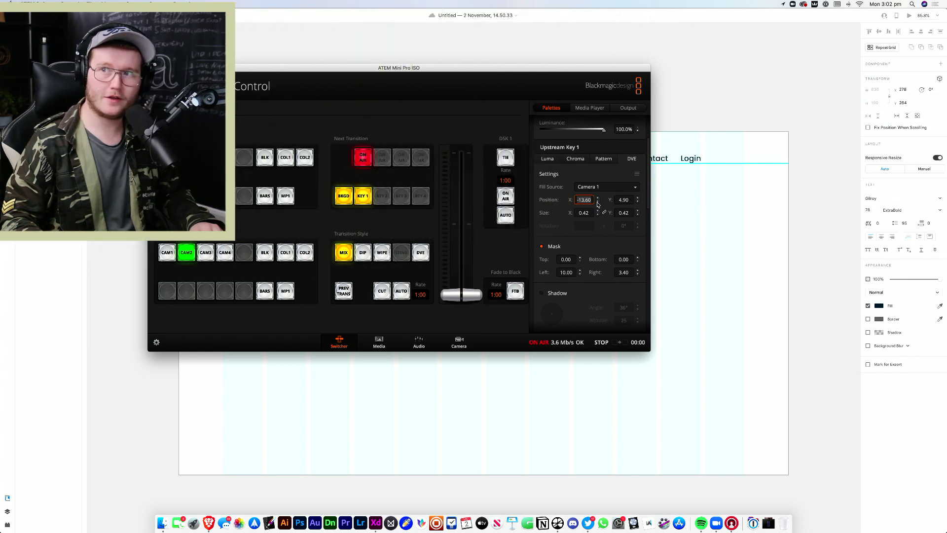
Set the camera overlay's Y position to -5.10 and switch back to Adobe XD
{"action": "left_click", "coordinate": [638, 203]}
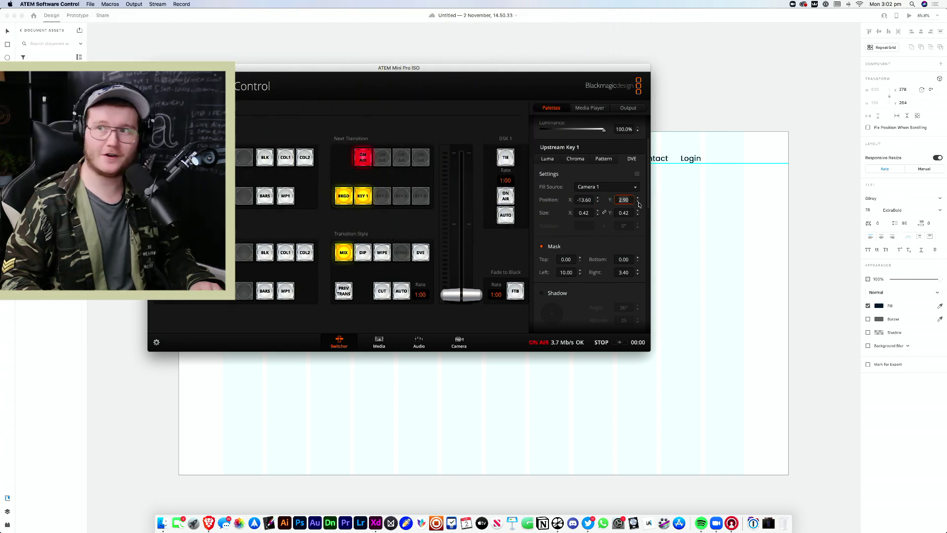
{"action": "left_click", "coordinate": [639, 202]}
{"action": "left_click", "coordinate": [638, 202]}
{"action": "left_click", "coordinate": [638, 203]}
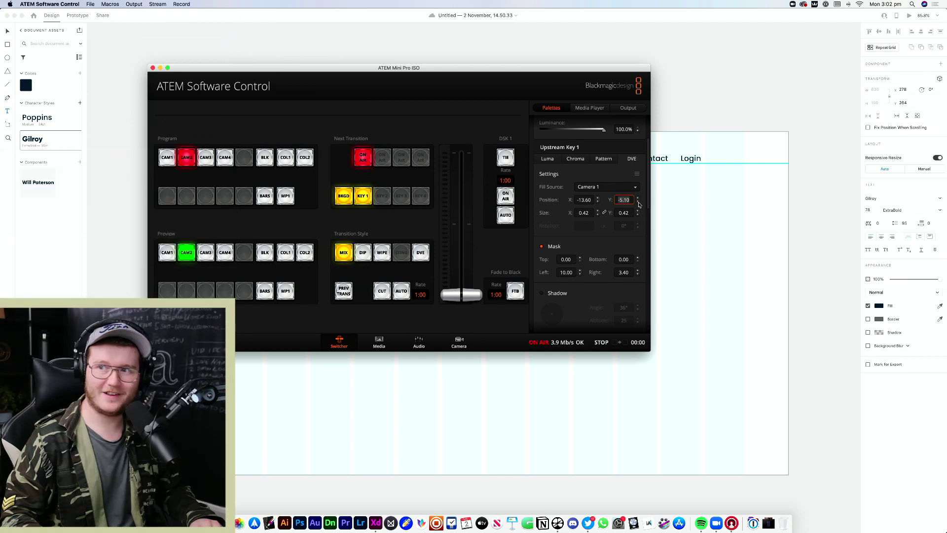
{"action": "left_click", "coordinate": [685, 336]}
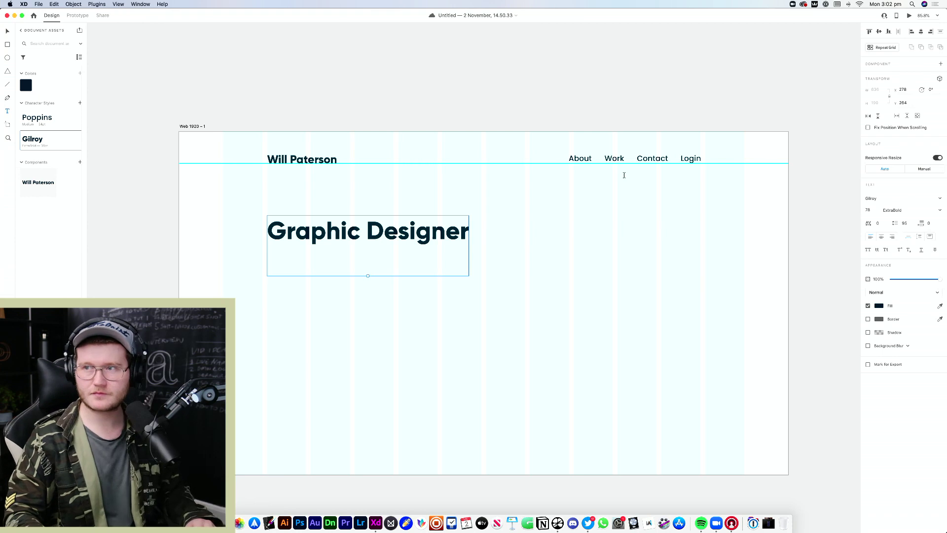
Reopen the "Graphic Designer" heading for text editing and start a new line after "Designer"
{"action": "left_click", "coordinate": [91, 252]}
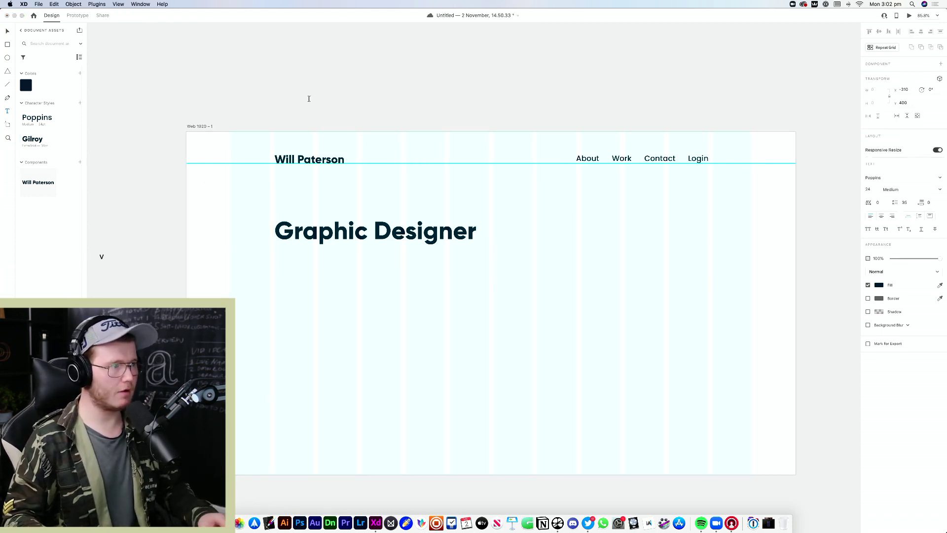
{"action": "key", "text": "Escape"}
{"action": "left_click", "coordinate": [337, 232]}
{"action": "scroll", "coordinate": [349, 294], "scroll_direction": "down", "scroll_amount": 2}
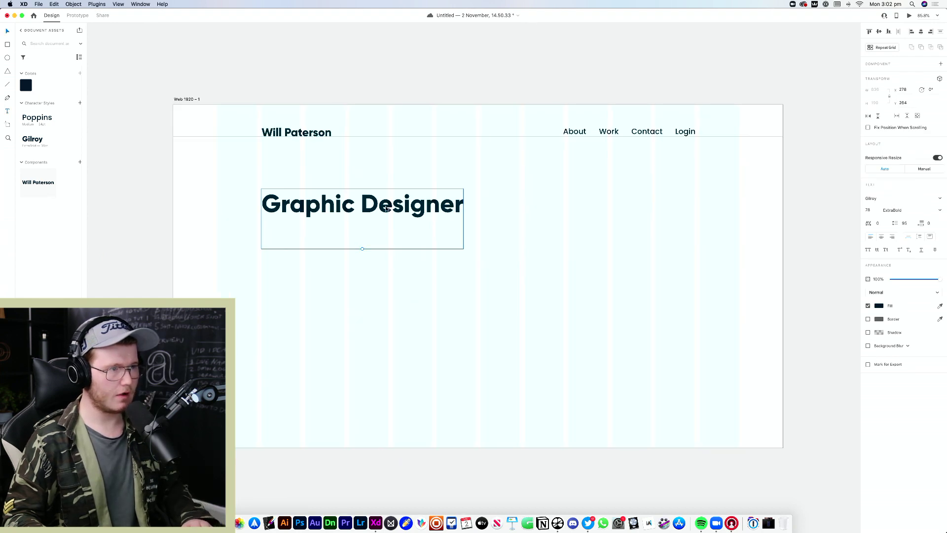
{"action": "double_click", "coordinate": [386, 208]}
{"action": "left_click", "coordinate": [458, 204]}
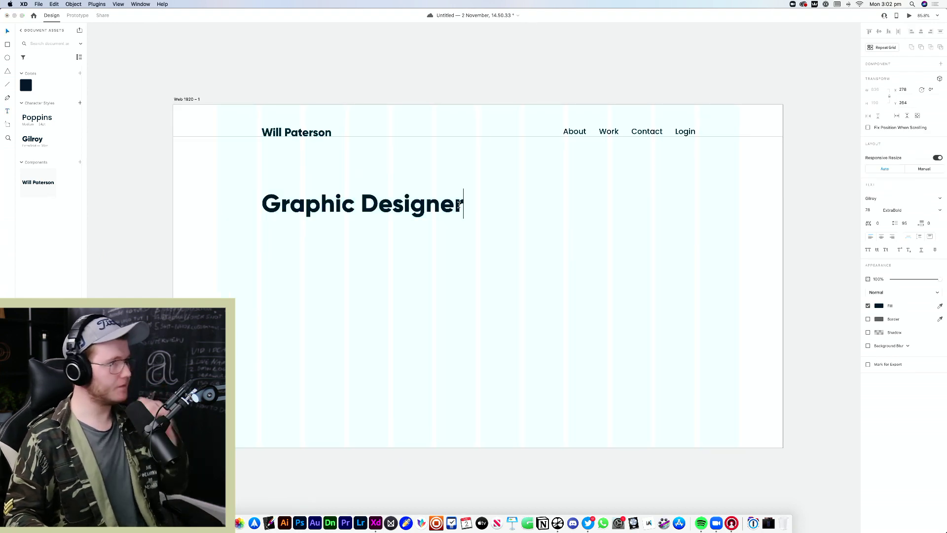
{"action": "key", "text": "Return"}
Try wording starting with "Brand" and wording starting with "L" as the heading's second line
{"action": "type", "text": "Brand "}
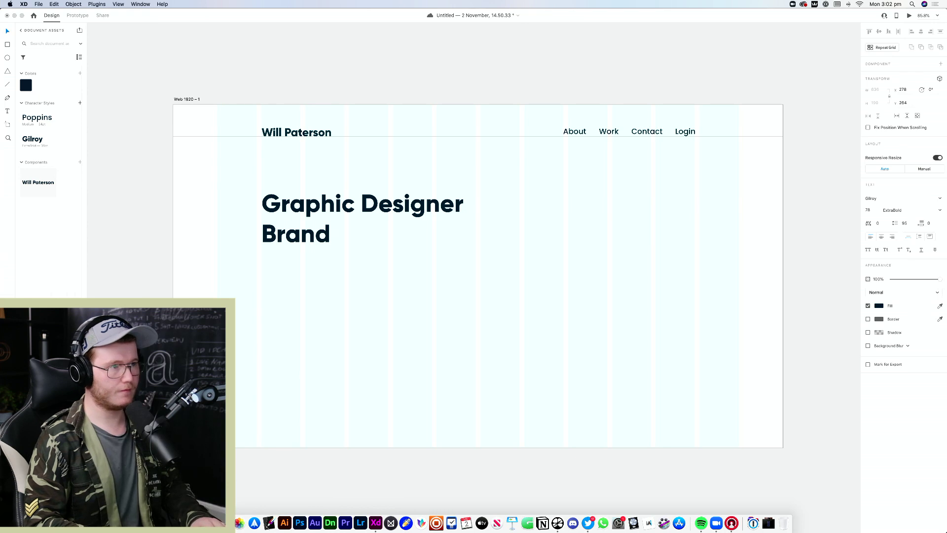
{"action": "type", "text": "Stra"}
{"action": "key", "text": "BackSpace"}
{"action": "key", "text": "BackSpace"}
{"action": "key", "text": "BackSpace"}
{"action": "key", "text": "BackSpace"}
{"action": "key", "text": "BackSpace"}
{"action": "key", "text": "BackSpace"}
{"action": "key", "text": "BackSpace"}
{"action": "key", "text": "BackSpace"}
{"action": "key", "text": "BackSpace"}
{"action": "key", "text": "BackSpace"}
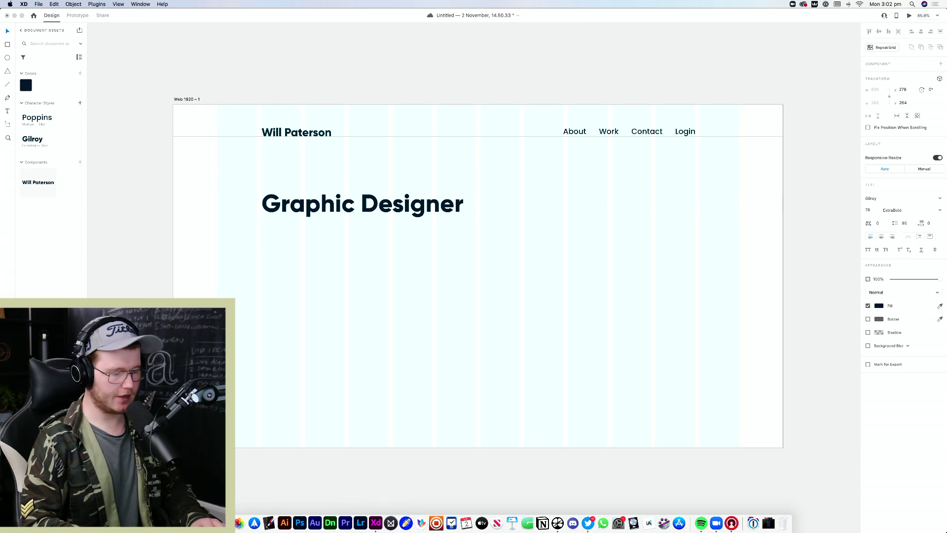
{"action": "type", "text": "Logogt"}
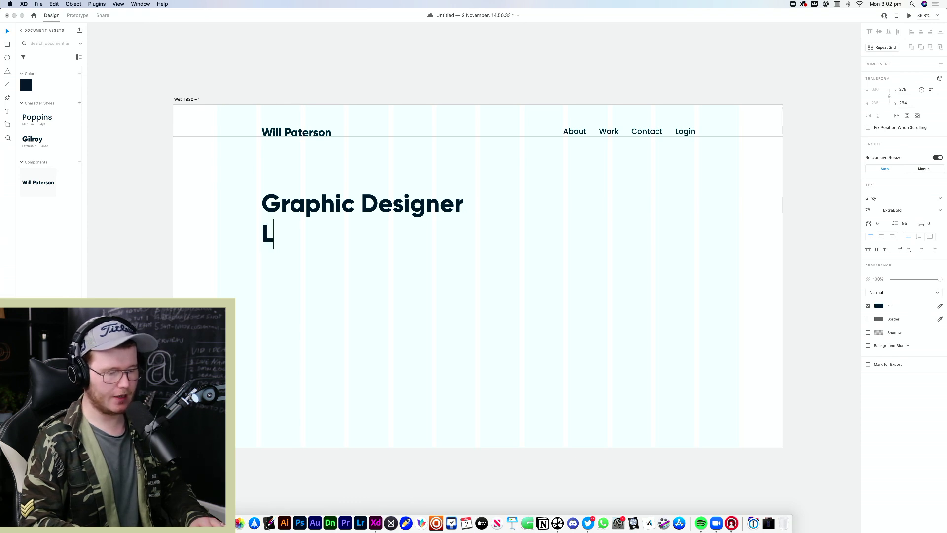
{"action": "key", "text": "BackSpace"}
{"action": "key", "text": "BackSpace"}
{"action": "key", "text": "BackSpace"}
{"action": "key", "text": "BackSpace"}
{"action": "key", "text": "BackSpace"}
{"action": "key", "text": "BackSpace"}
Enter "Hand Lettering" as the second line of the heading
{"action": "type", "text": "Hand Lettering"}
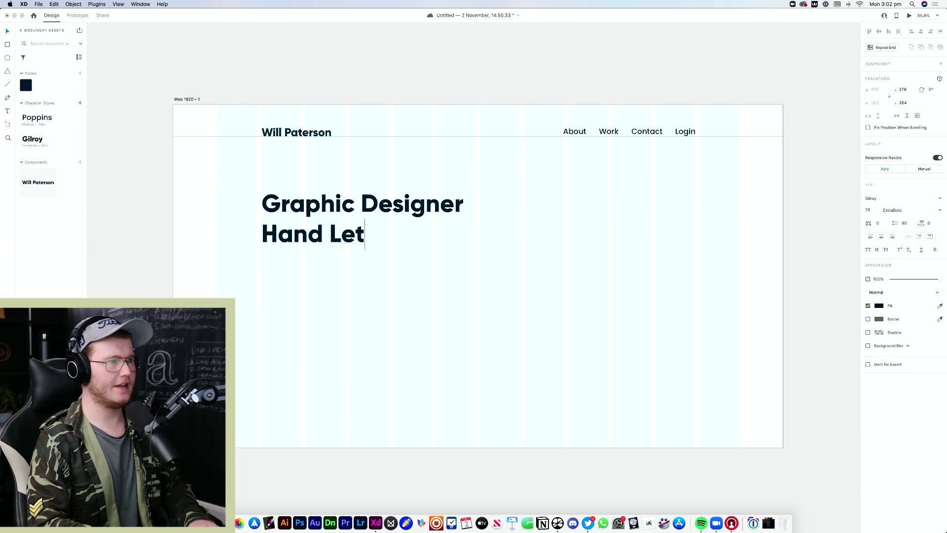
{"action": "key", "text": "Escape"}
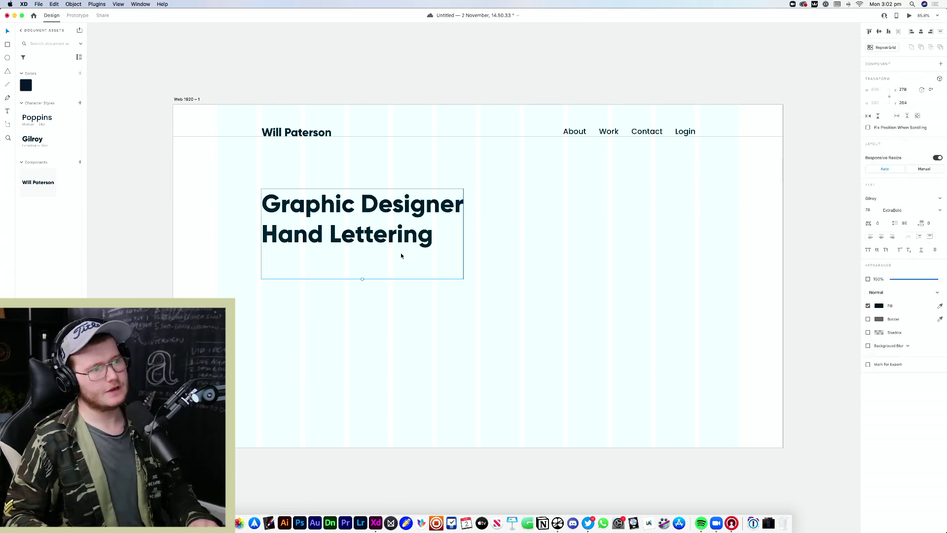
Reduce the two-line heading to size 64 and move it to X 278, Y 334, left-aligned with the name logo
{"action": "left_click_drag", "start_coordinate": [362, 280], "coordinate": [354, 245]}
{"action": "left_click", "coordinate": [351, 289]}
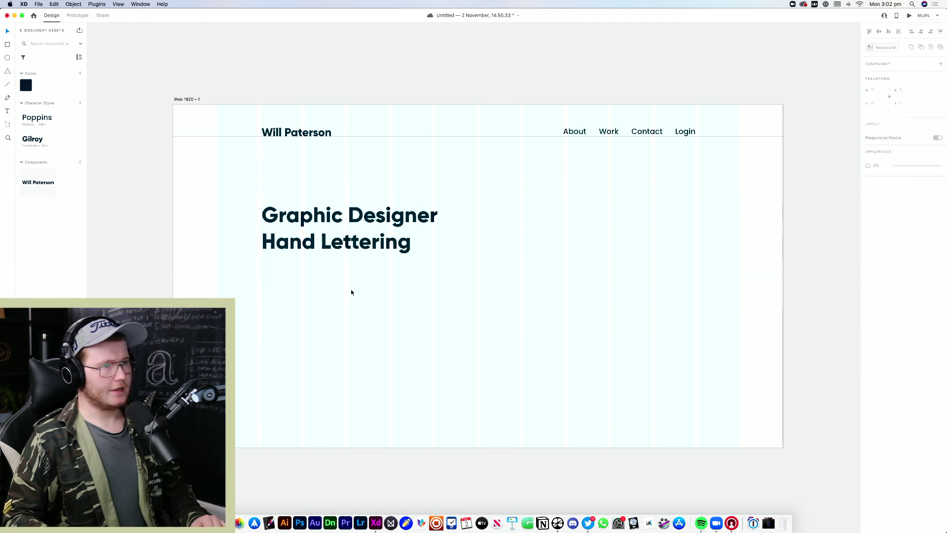
{"action": "scroll", "coordinate": [351, 289], "scroll_direction": "down", "scroll_amount": 5}
{"action": "scroll", "coordinate": [351, 289], "scroll_direction": "up", "scroll_amount": 3}
{"action": "scroll", "coordinate": [352, 290], "scroll_direction": "up", "scroll_amount": 3}
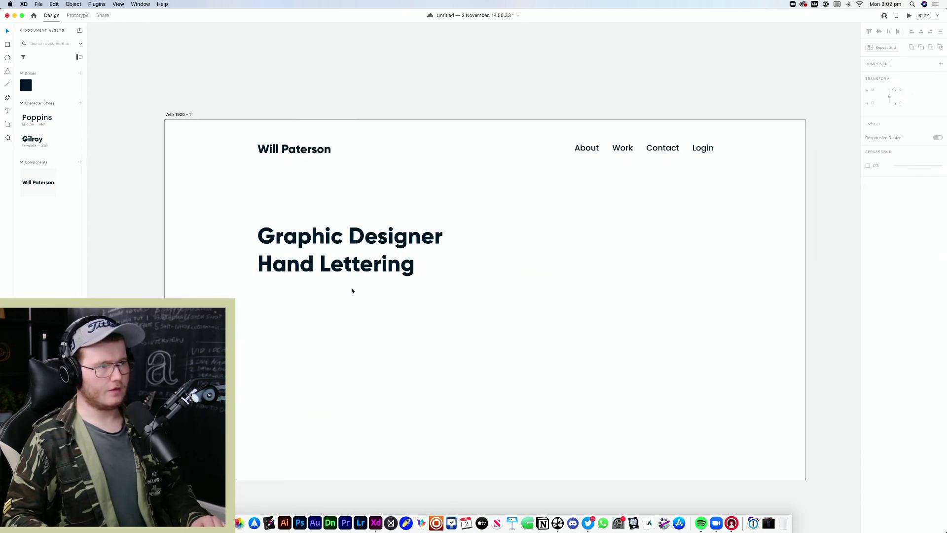
{"action": "left_click", "coordinate": [344, 292]}
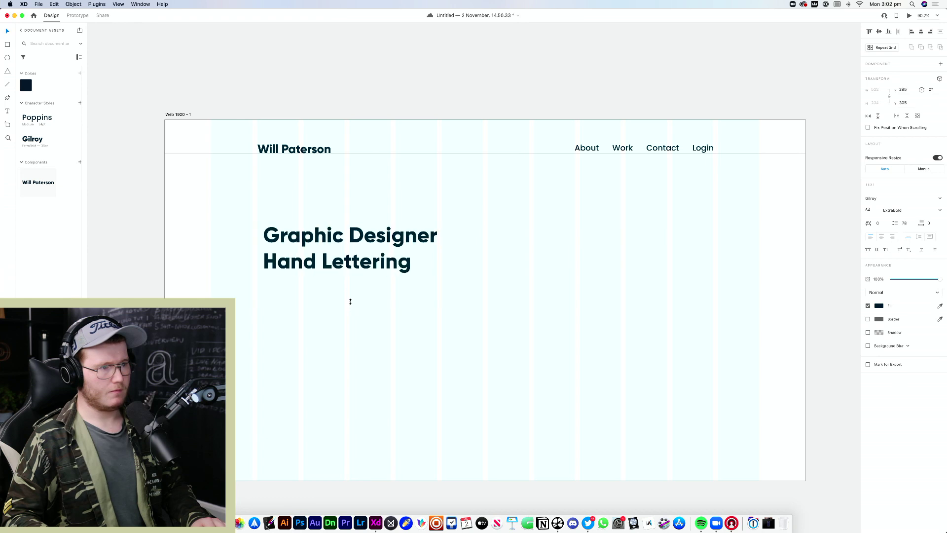
{"action": "left_click_drag", "start_coordinate": [351, 307], "coordinate": [346, 254]}
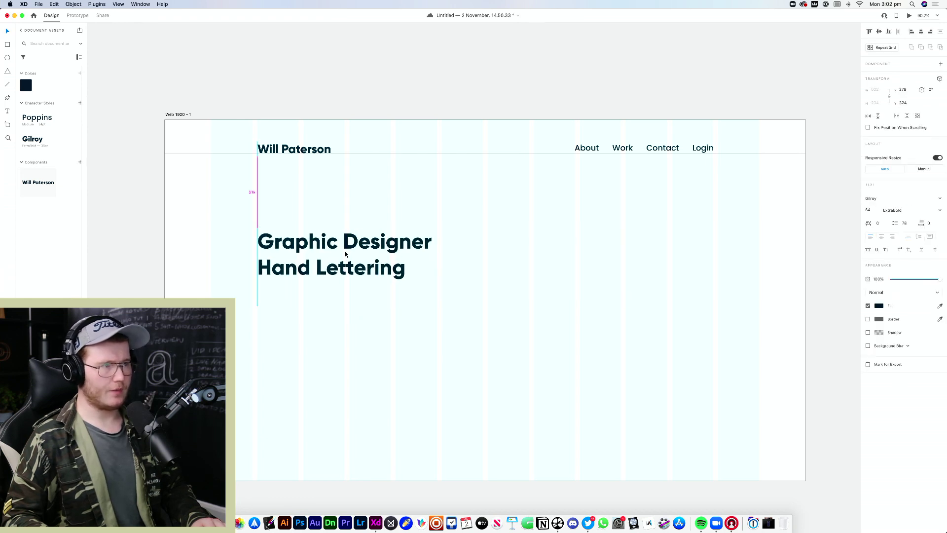
{"action": "left_click", "coordinate": [354, 210]}
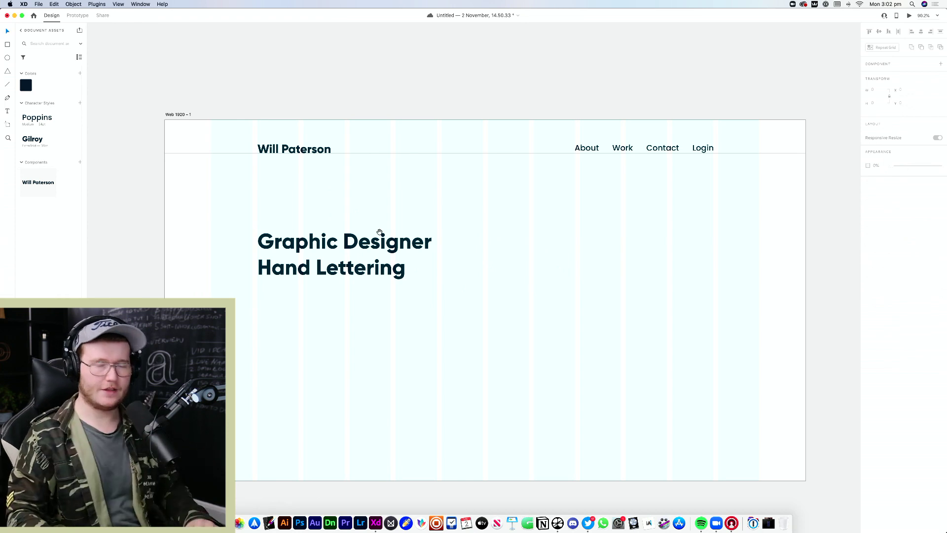
Try moving the two-line heading up and to the left, and undo the move
{"action": "scroll", "coordinate": [468, 232], "scroll_direction": "left", "scroll_amount": 5}
{"action": "left_click_drag", "start_coordinate": [397, 104], "coordinate": [404, 151]}
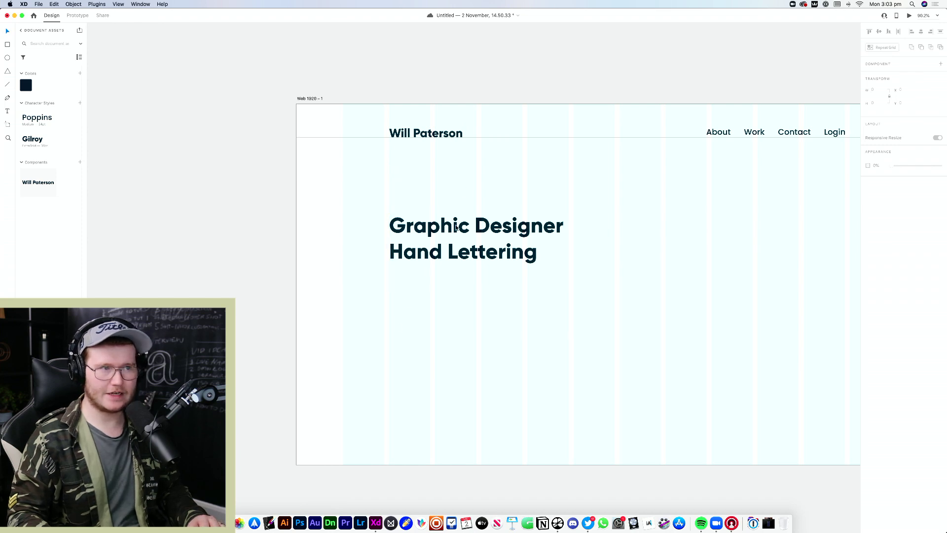
{"action": "scroll", "coordinate": [503, 380], "scroll_direction": "right", "scroll_amount": 5}
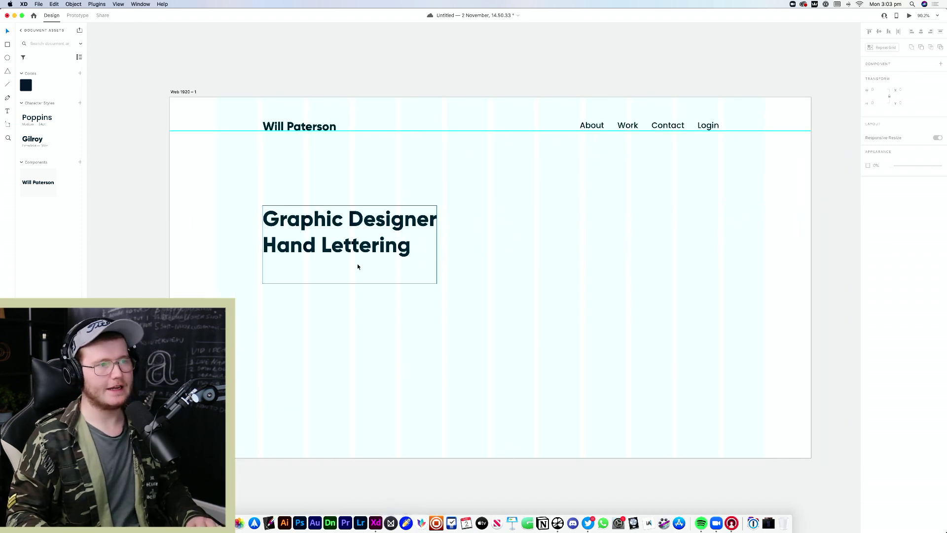
{"action": "left_click", "coordinate": [345, 232]}
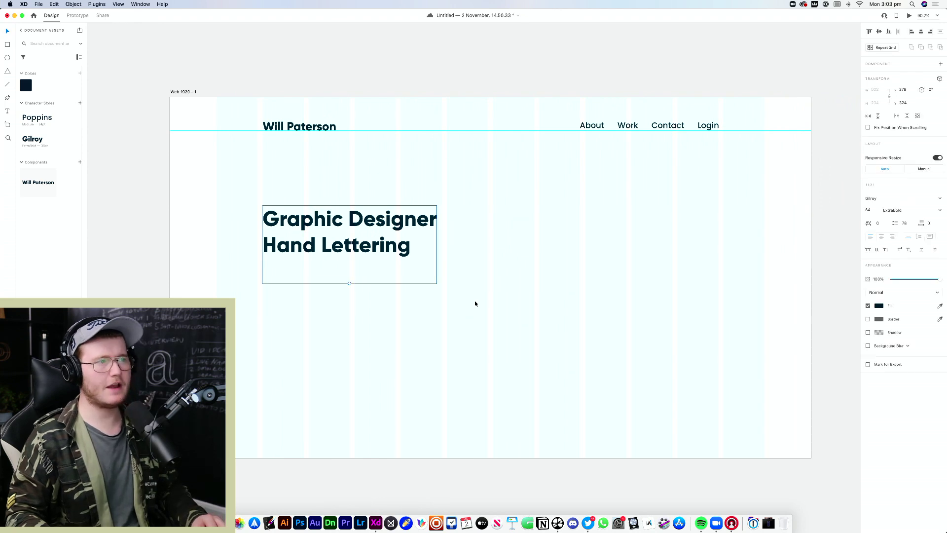
{"action": "left_click_drag", "start_coordinate": [387, 257], "coordinate": [276, 183]}
{"action": "key", "text": "super+z"}
{"action": "left_click_drag", "start_coordinate": [442, 271], "coordinate": [488, 292]}
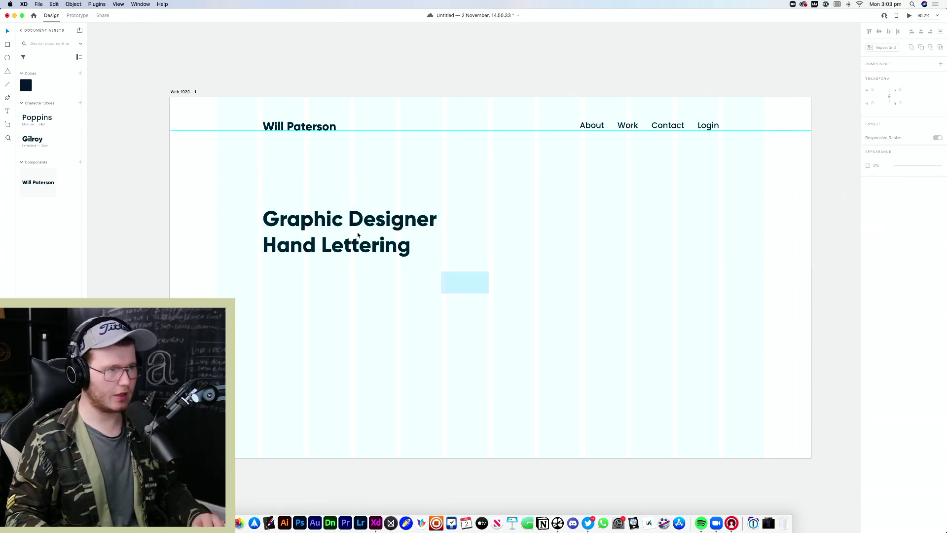
{"action": "left_click", "coordinate": [309, 208]}
{"action": "left_click", "coordinate": [492, 282]}
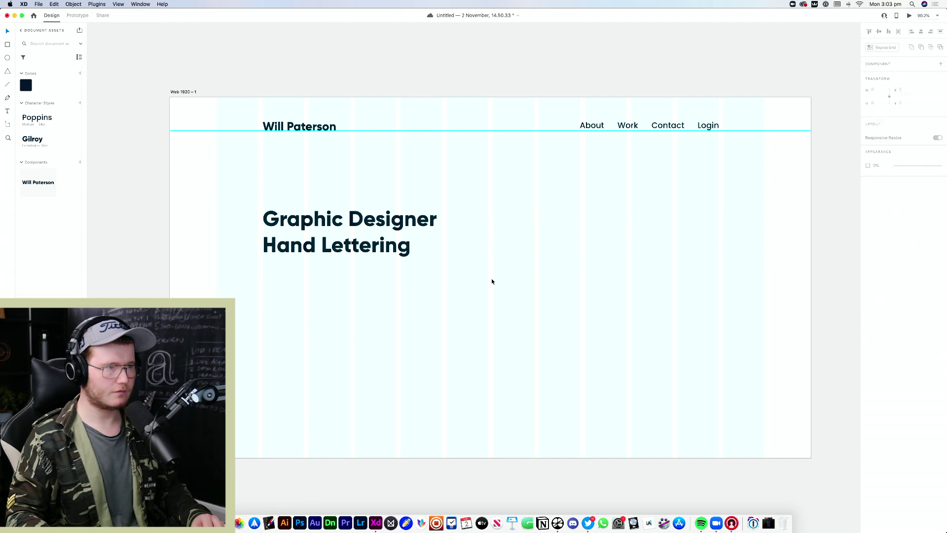
{"action": "left_click", "coordinate": [384, 217]}
{"action": "left_click", "coordinate": [317, 175]}
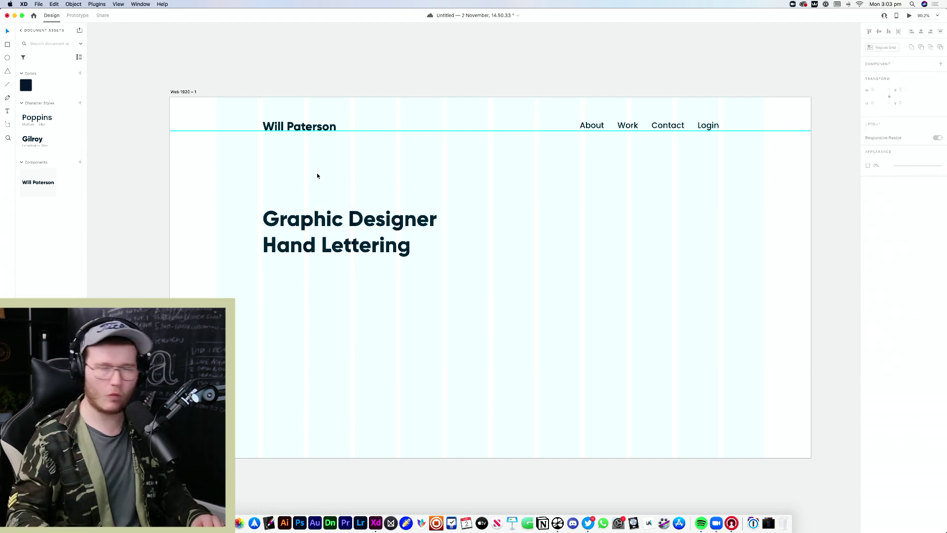
Save the two-line heading's Gilroy ExtraBold size 64 formatting as a character style in the document assets
{"action": "left_click", "coordinate": [378, 206]}
{"action": "key", "text": "super+shift+t"}
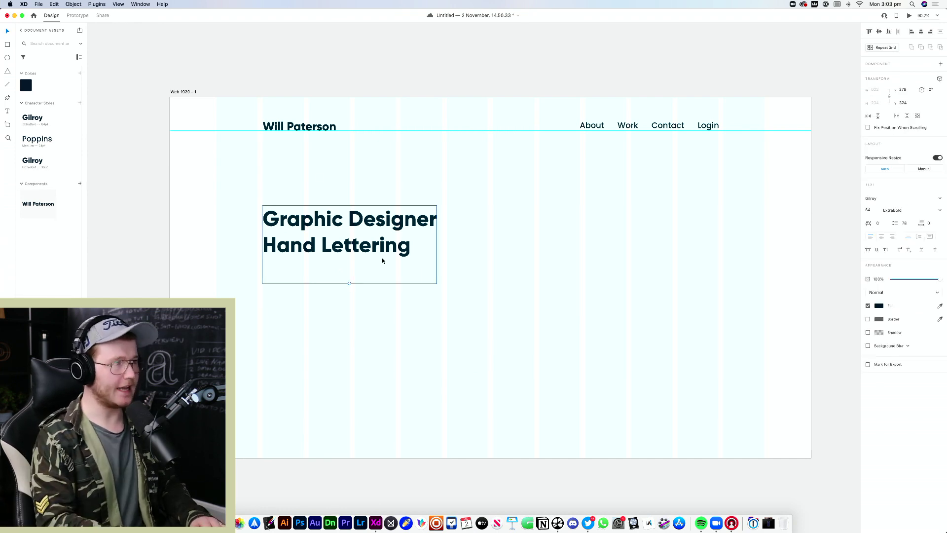
{"action": "left_click", "coordinate": [296, 289]}
{"action": "scroll", "coordinate": [435, 305], "scroll_direction": "down", "scroll_amount": 3}
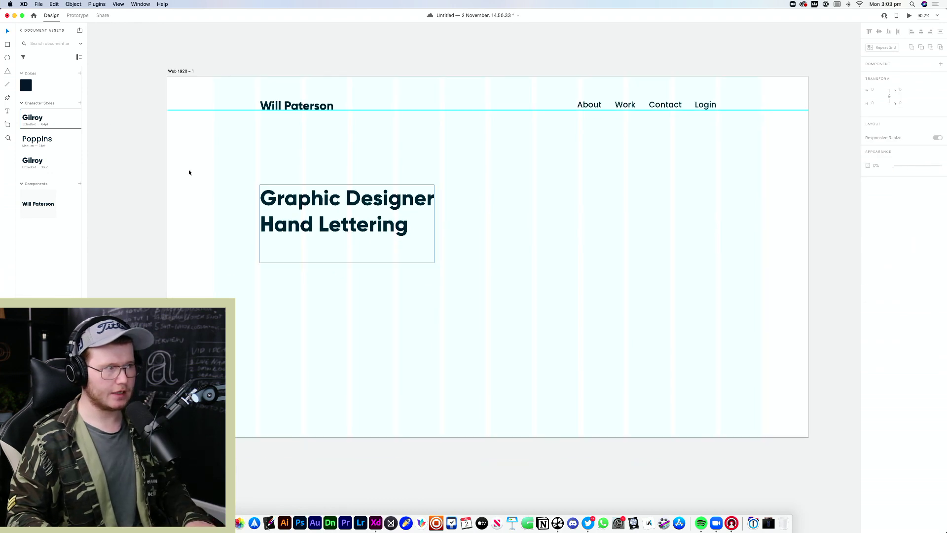
{"action": "left_click", "coordinate": [373, 228]}
{"action": "left_click", "coordinate": [418, 317]}
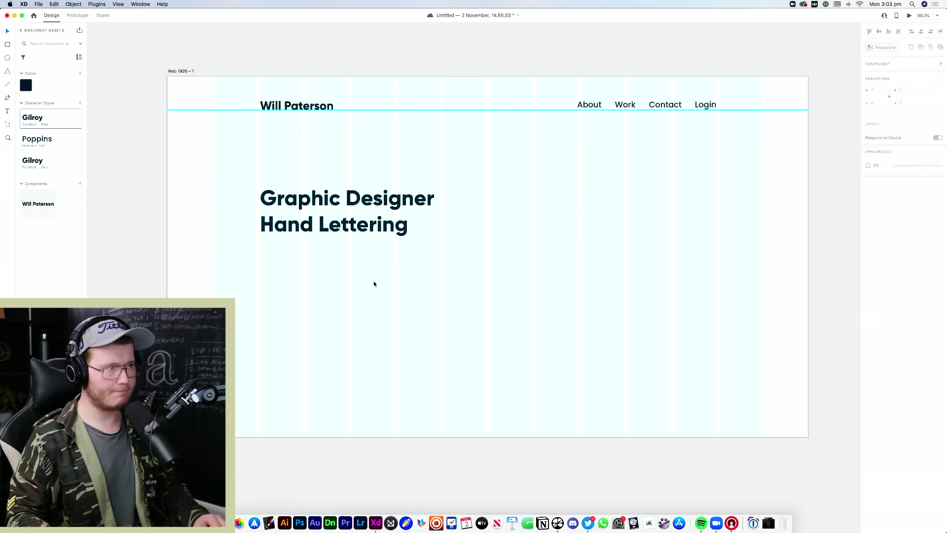
Duplicate the two-line heading directly below to X 278, Y 548 and apply the saved Poppins character style to the copy
{"action": "left_click", "coordinate": [340, 239]}
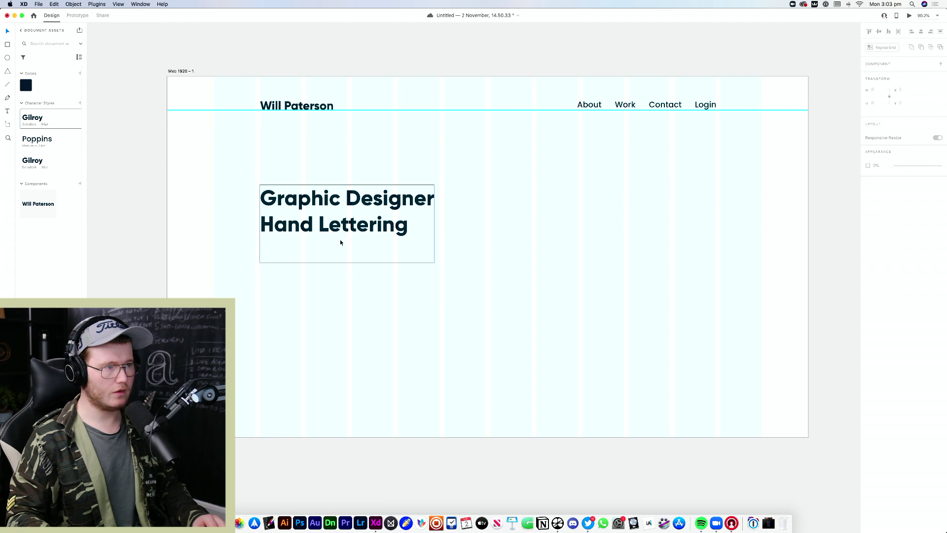
{"action": "left_click_drag", "start_coordinate": [339, 239], "coordinate": [339, 301], "text": "alt"}
{"action": "left_click", "coordinate": [55, 142]}
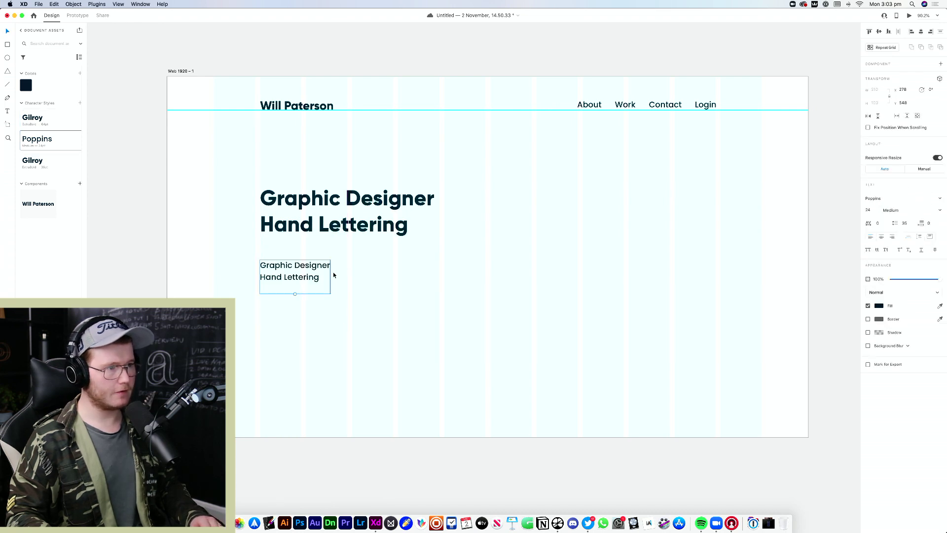
Make the Poppins copy a fixed-size text box and enlarge it to about 536 wide and 150 tall
{"action": "left_click", "coordinate": [930, 238]}
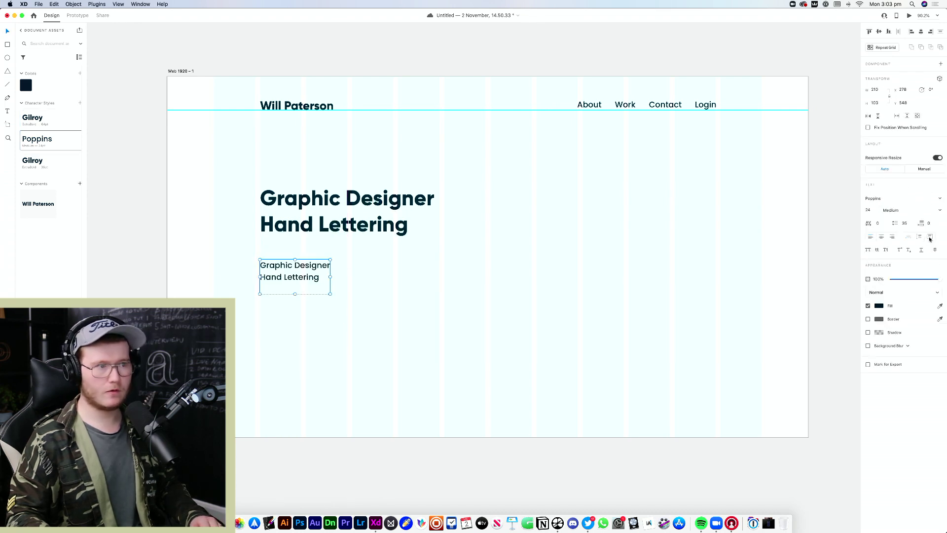
{"action": "left_click_drag", "start_coordinate": [331, 277], "coordinate": [440, 267]}
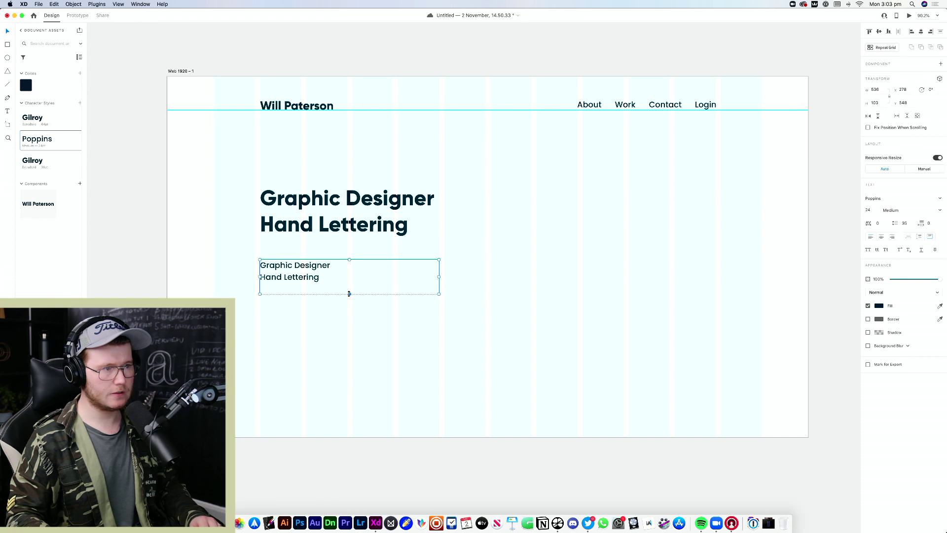
{"action": "left_click_drag", "start_coordinate": [349, 293], "coordinate": [350, 309]}
Fill the Poppins text box with placeholder text using the Lorem Ipsum plugin
{"action": "key", "text": "alt+super+p"}
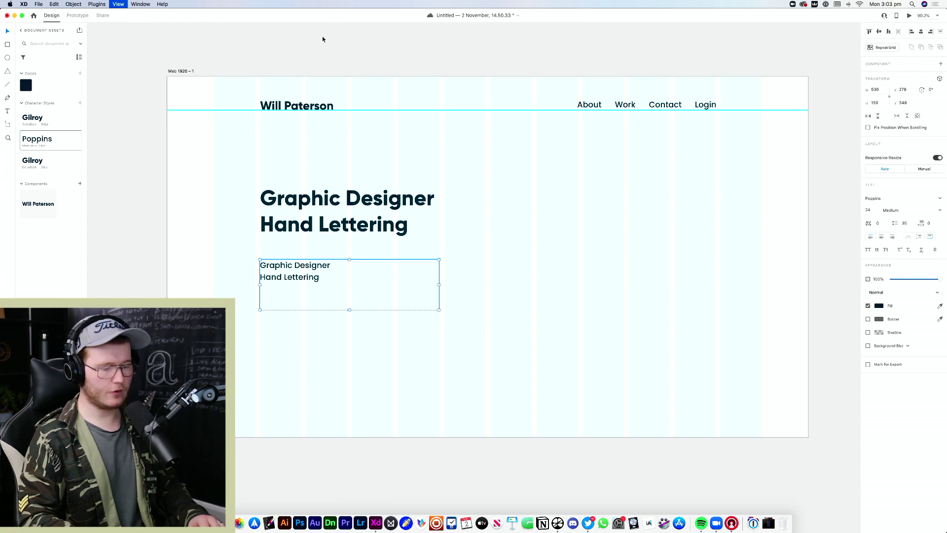
{"action": "left_click", "coordinate": [45, 89]}
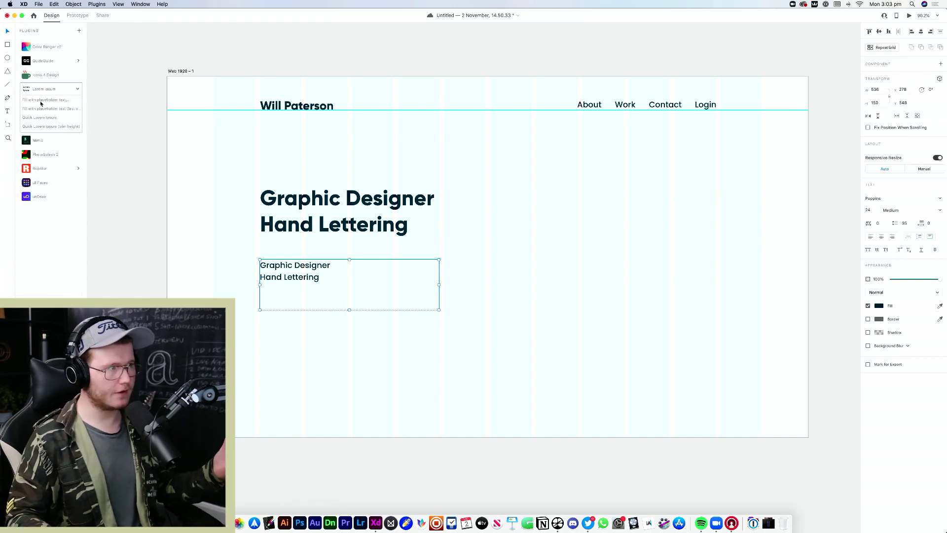
{"action": "double_click", "coordinate": [312, 269]}
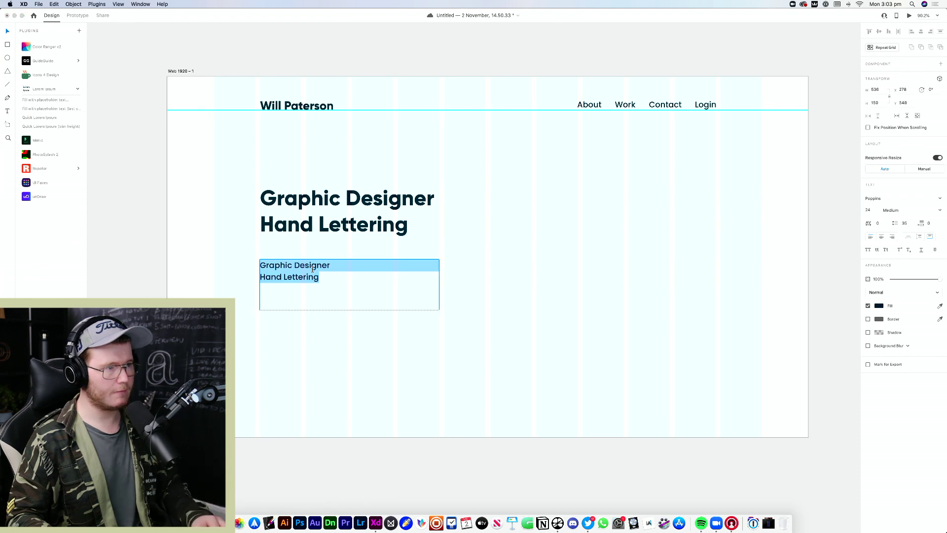
{"action": "left_click", "coordinate": [45, 100]}
{"action": "left_click", "coordinate": [540, 141]}
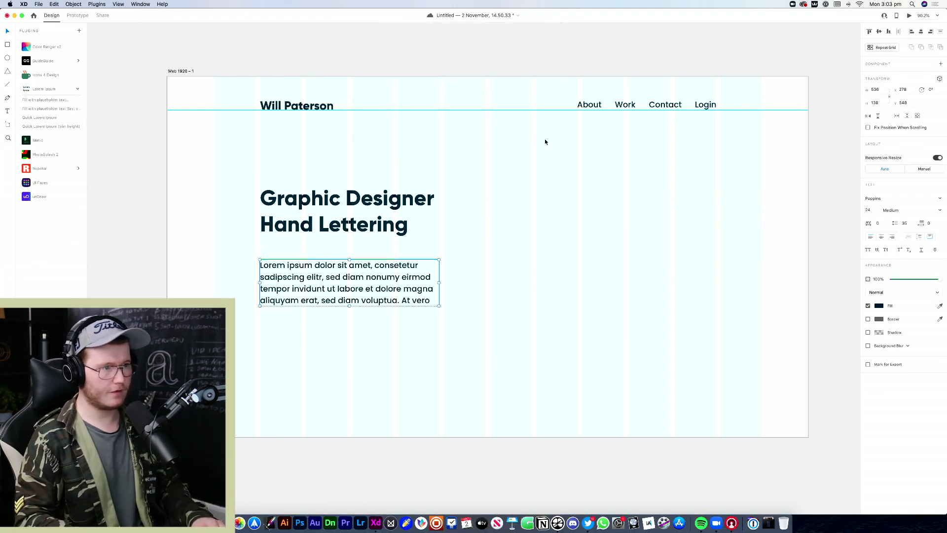
Reduce the placeholder paragraph to size 18 and refill its box with standard Latin Lorem Ipsum text
{"action": "key", "text": "super+shift+comma"}
{"action": "key", "text": "super+shift+comma"}
{"action": "key", "text": "super+shift+comma"}
{"action": "key", "text": "super+shift+comma"}
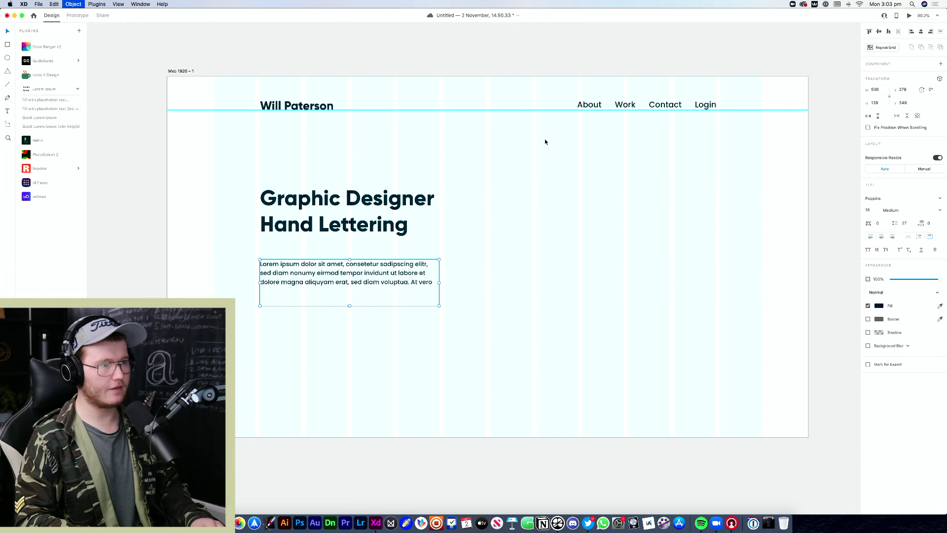
{"action": "left_click", "coordinate": [30, 99]}
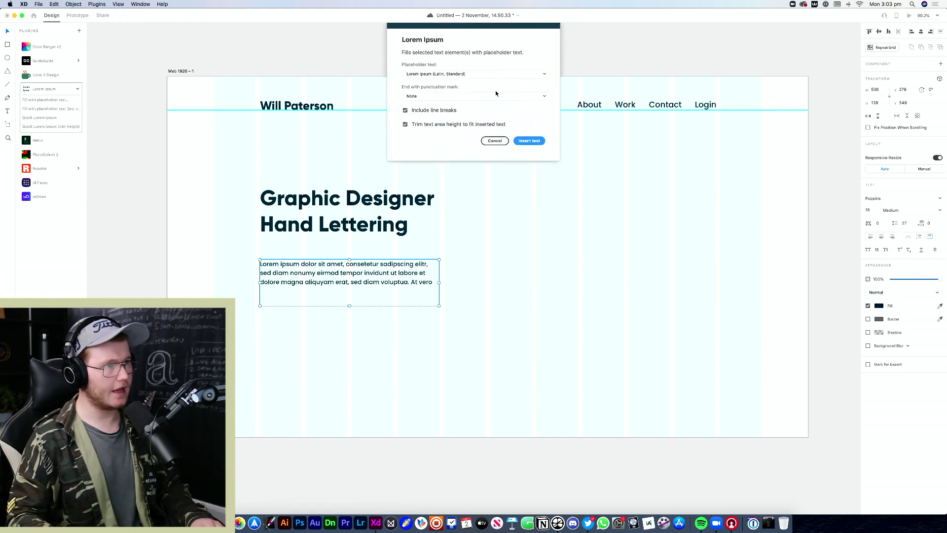
{"action": "left_click", "coordinate": [540, 141]}
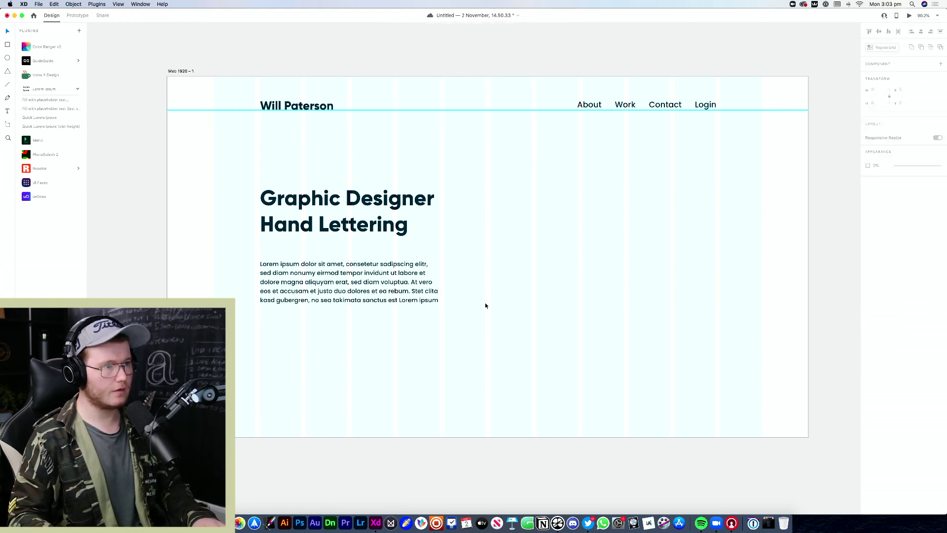
Shorten the paragraph box to height 72 and narrow it so the placeholder text wraps onto two lines
{"action": "left_click_drag", "start_coordinate": [349, 304], "coordinate": [349, 283]}
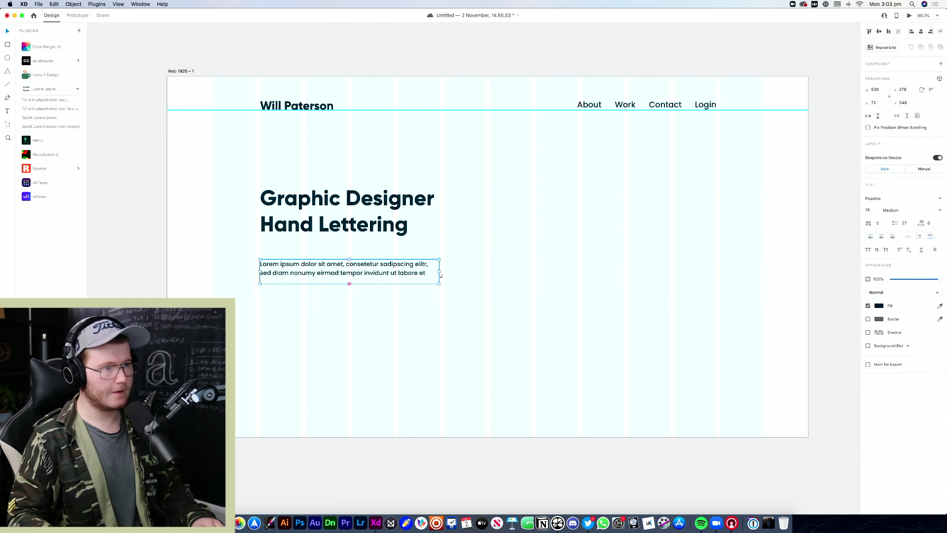
{"action": "left_click_drag", "start_coordinate": [439, 272], "coordinate": [358, 269]}
{"action": "left_click", "coordinate": [398, 287]}
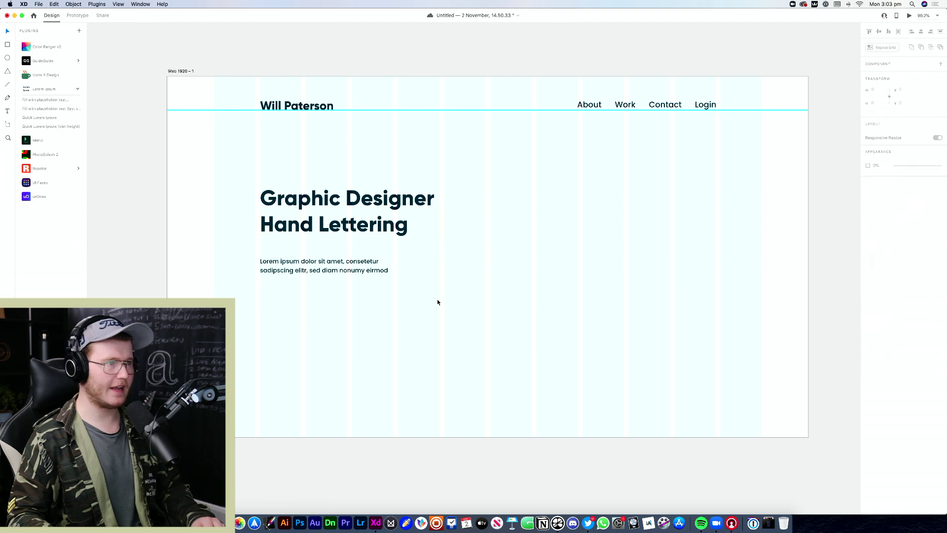
{"action": "left_click_drag", "start_coordinate": [437, 299], "coordinate": [278, 176]}
{"action": "left_click", "coordinate": [481, 240]}
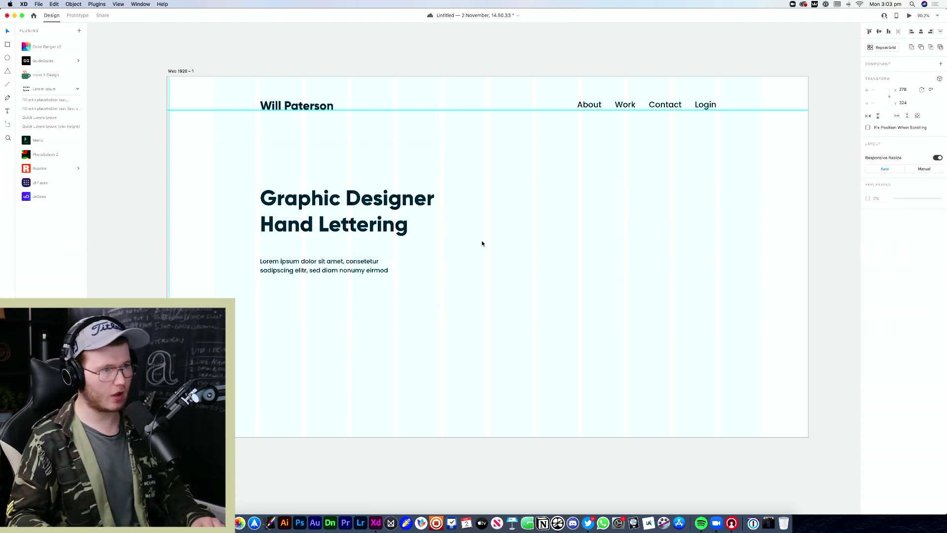
Try the paragraph slightly lower beneath the heading and preview the layout without the column grid
{"action": "left_click_drag", "start_coordinate": [392, 282], "coordinate": [349, 279]}
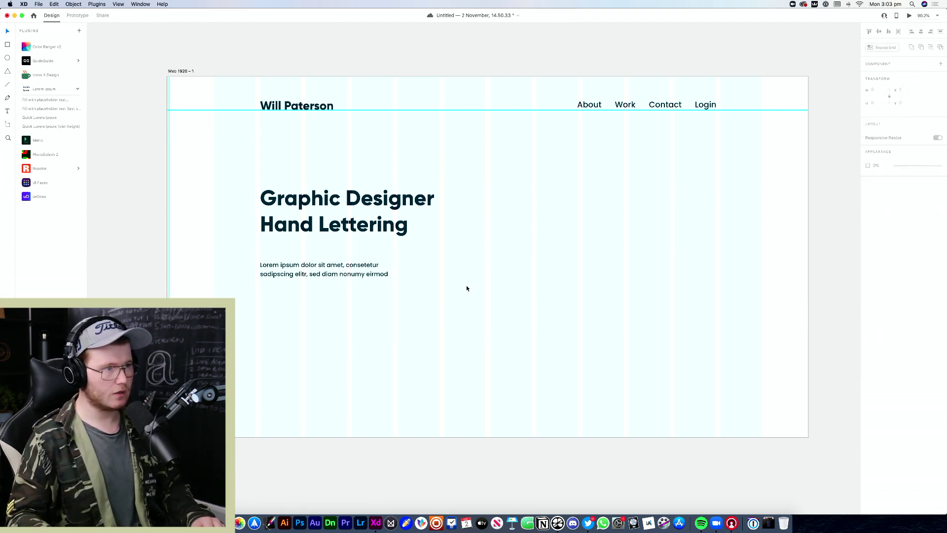
{"action": "left_click_drag", "start_coordinate": [466, 285], "coordinate": [199, 147]}
{"action": "left_click", "coordinate": [652, 314]}
{"action": "scroll", "coordinate": [527, 298], "scroll_direction": "down", "scroll_amount": 3}
{"action": "scroll", "coordinate": [527, 297], "scroll_direction": "up", "scroll_amount": 3}
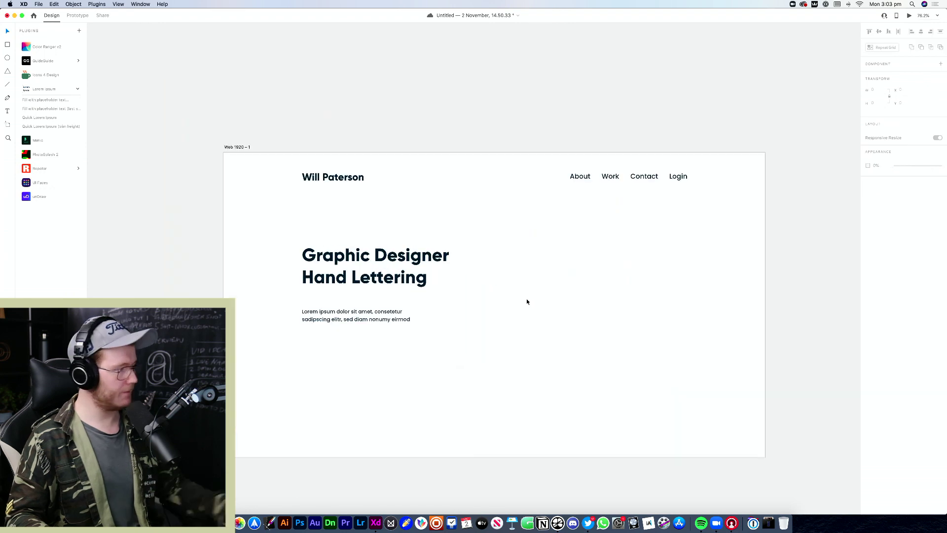
{"action": "key", "text": "super+shift+apostrophe"}
{"action": "left_click_drag", "start_coordinate": [512, 294], "coordinate": [432, 286]}
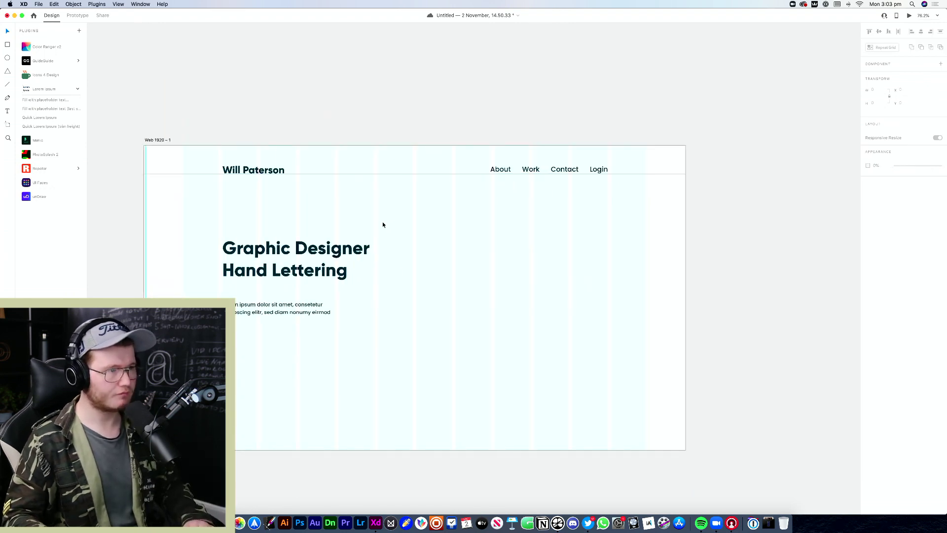
{"action": "left_click_drag", "start_coordinate": [382, 222], "coordinate": [158, 365]}
{"action": "left_click", "coordinate": [160, 364]}
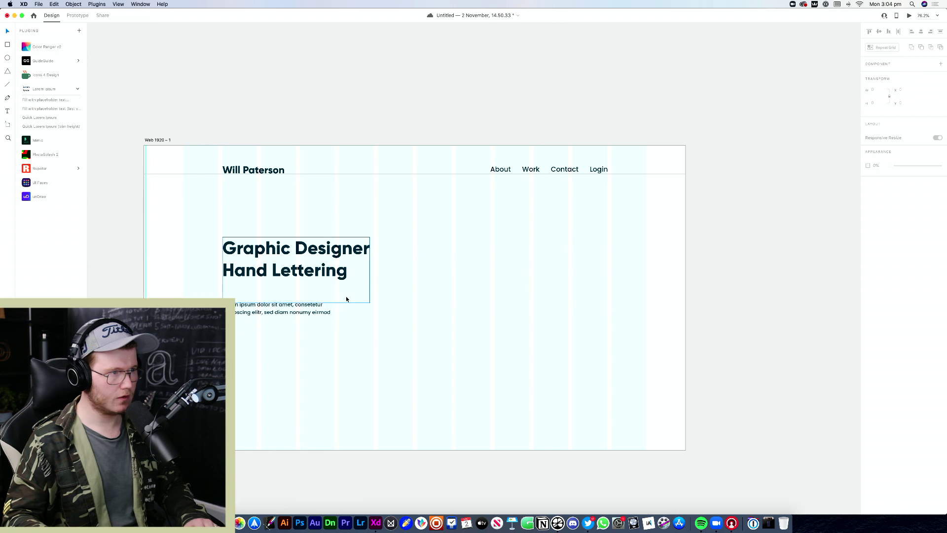
Move the paragraph up to Y 530, closer beneath the heading and still left-aligned with it at X 278
{"action": "left_click_drag", "start_coordinate": [301, 313], "coordinate": [299, 307]}
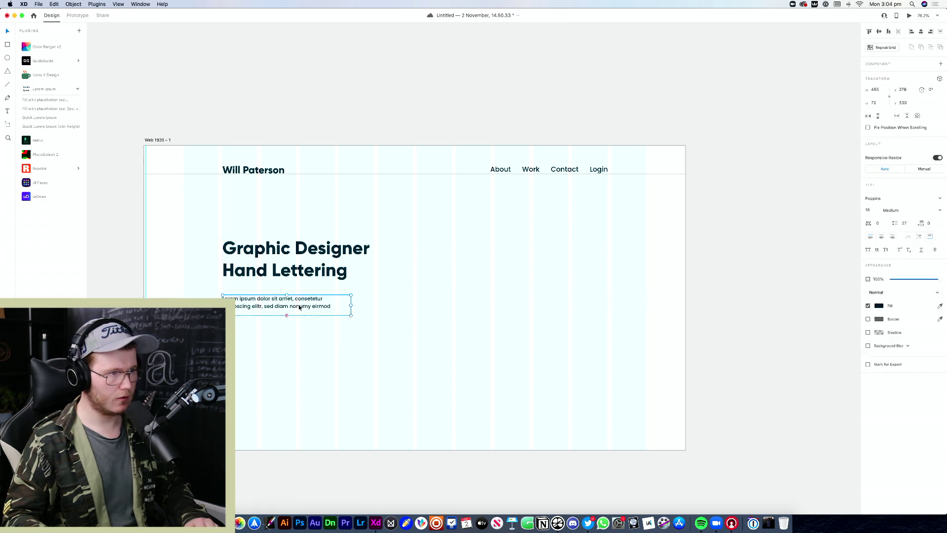
{"action": "left_click", "coordinate": [355, 332]}
{"action": "mouse_move", "coordinate": [371, 337]}
{"action": "left_mouse_down"}
{"action": "mouse_move", "coordinate": [174, 194]}
{"action": "mouse_move", "coordinate": [372, 343]}
{"action": "left_mouse_up"}
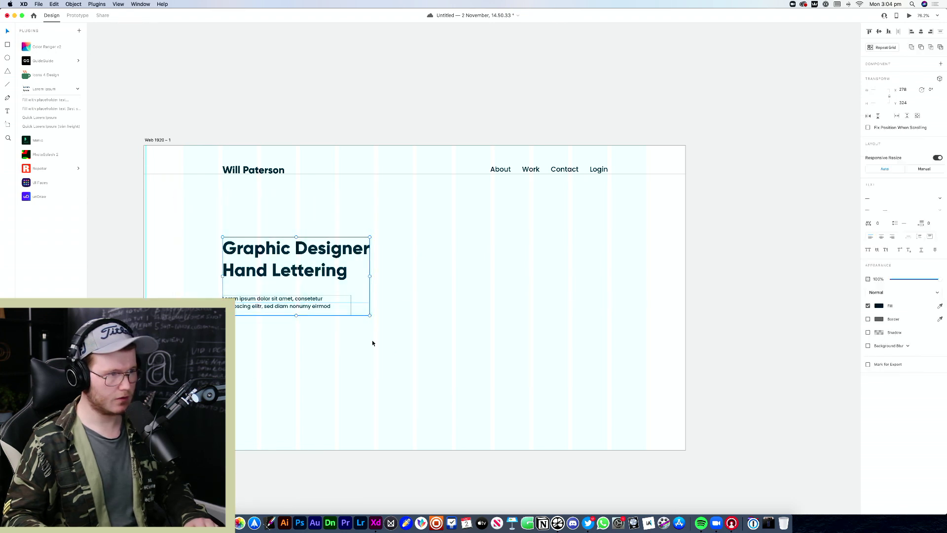
{"action": "left_click", "coordinate": [372, 337]}
Examine the heading and paragraph layout at different zoom levels, with and without the column grid
{"action": "scroll", "coordinate": [392, 323], "scroll_direction": "down", "scroll_amount": 5}
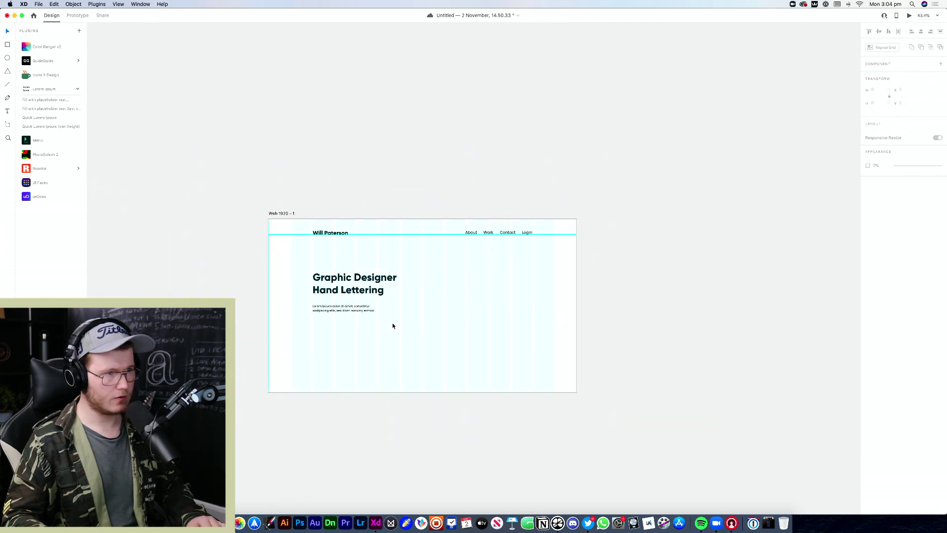
{"action": "scroll", "coordinate": [392, 323], "scroll_direction": "up", "scroll_amount": 5}
{"action": "left_click_drag", "start_coordinate": [393, 324], "coordinate": [498, 313]}
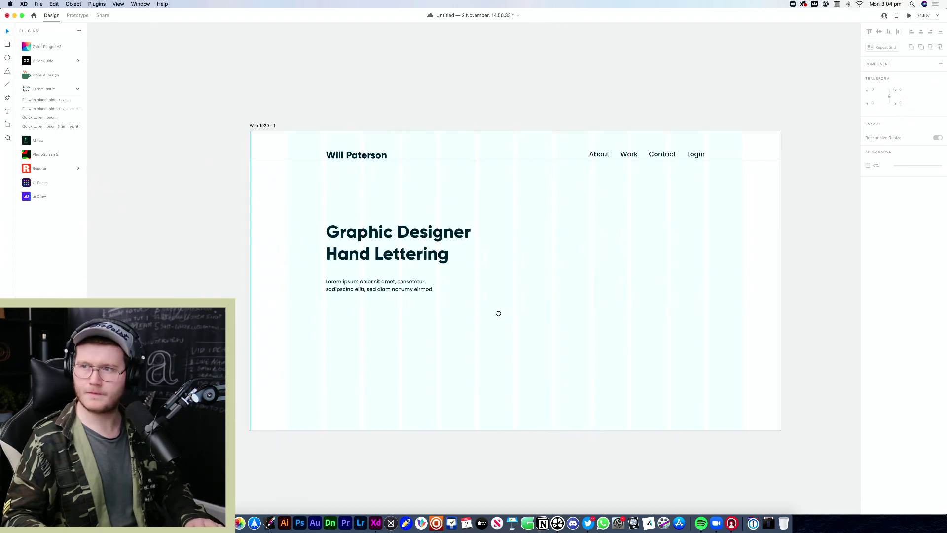
{"action": "scroll", "coordinate": [498, 313], "scroll_direction": "left", "scroll_amount": 3}
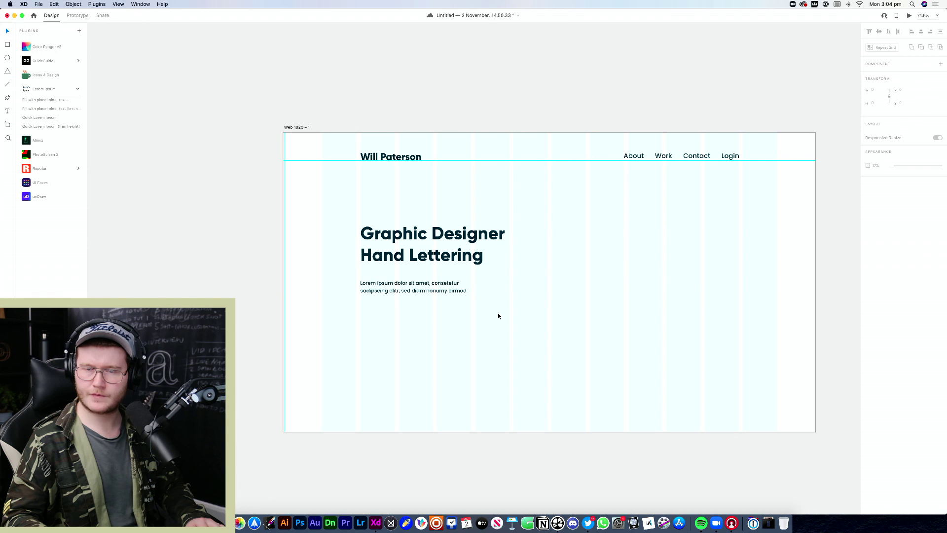
{"action": "key", "text": "super+shift+apostrophe"}
{"action": "scroll", "coordinate": [445, 303], "scroll_direction": "up", "scroll_amount": 3}
{"action": "key", "text": "super+shift+apostrophe"}
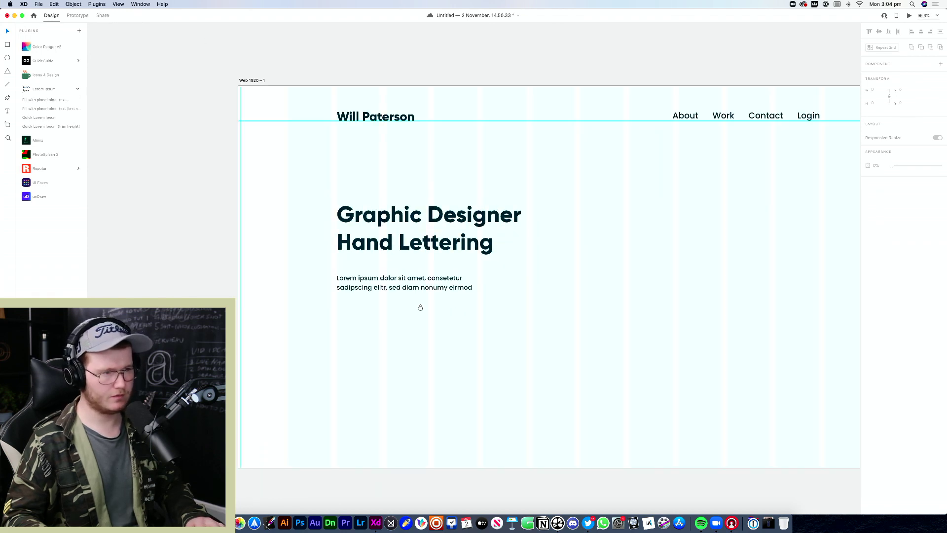
Try extending the paragraph box downward to fit a third line of placeholder text, and undo the resize
{"action": "scroll", "coordinate": [419, 307], "scroll_direction": "right", "scroll_amount": 5}
{"action": "left_click", "coordinate": [324, 272]}
{"action": "left_click_drag", "start_coordinate": [316, 277], "coordinate": [315, 286]}
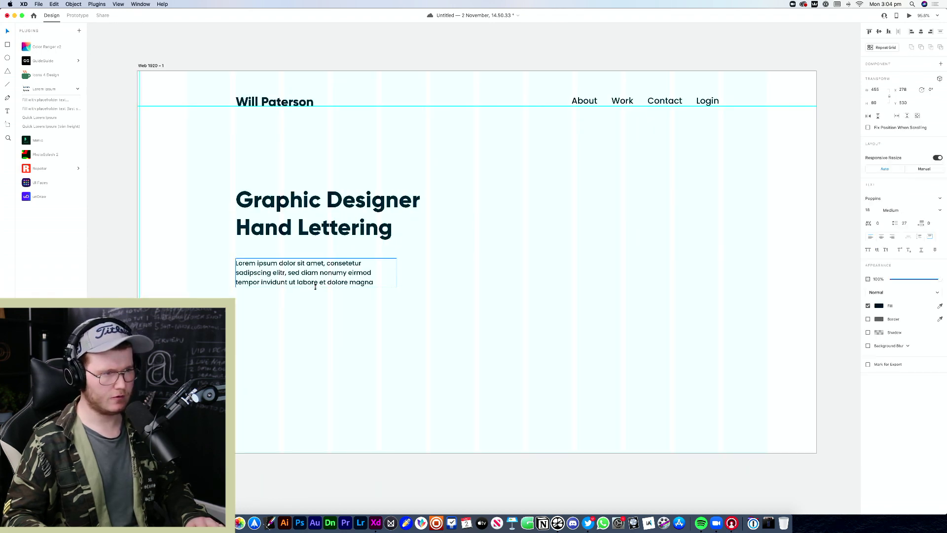
{"action": "left_click", "coordinate": [432, 342]}
{"action": "scroll", "coordinate": [422, 331], "scroll_direction": "down", "scroll_amount": 5}
{"action": "scroll", "coordinate": [423, 332], "scroll_direction": "up", "scroll_amount": 2}
{"action": "key", "text": "super+z"}
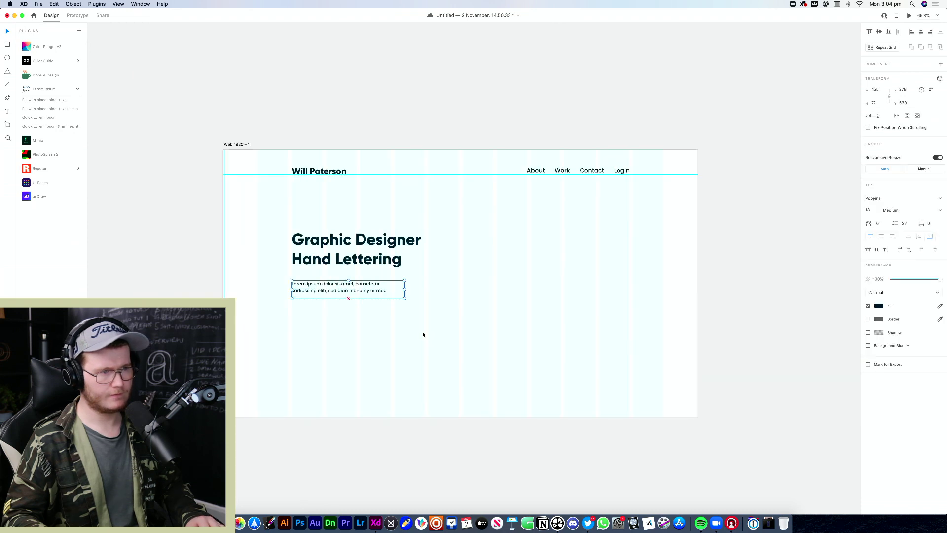
{"action": "left_click", "coordinate": [427, 335]}
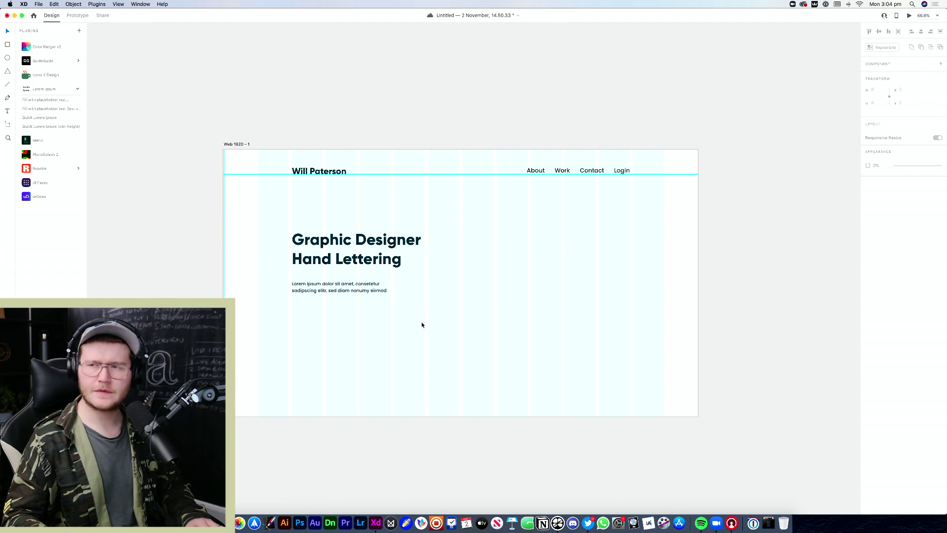
{"action": "scroll", "coordinate": [375, 316], "scroll_direction": "right", "scroll_amount": 2}
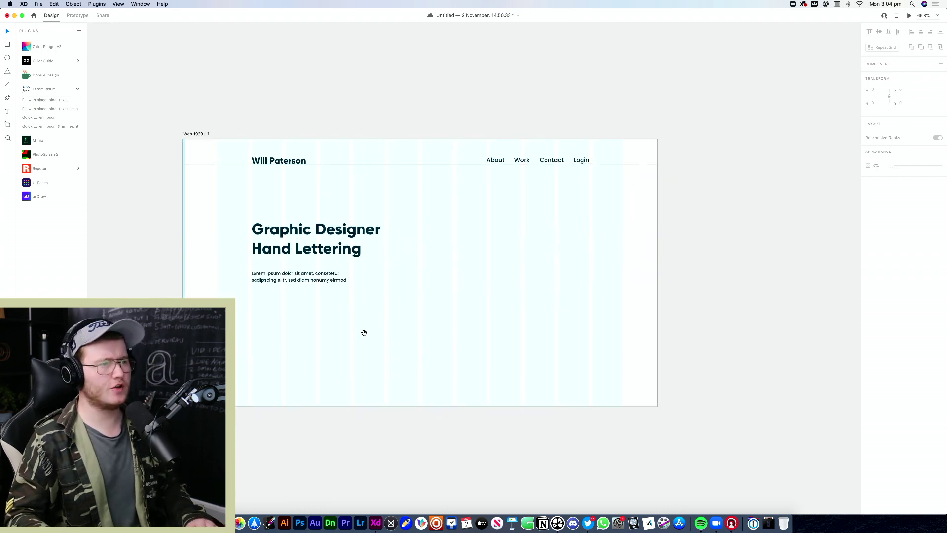
{"action": "left_click", "coordinate": [359, 281]}
{"action": "left_click", "coordinate": [420, 215]}
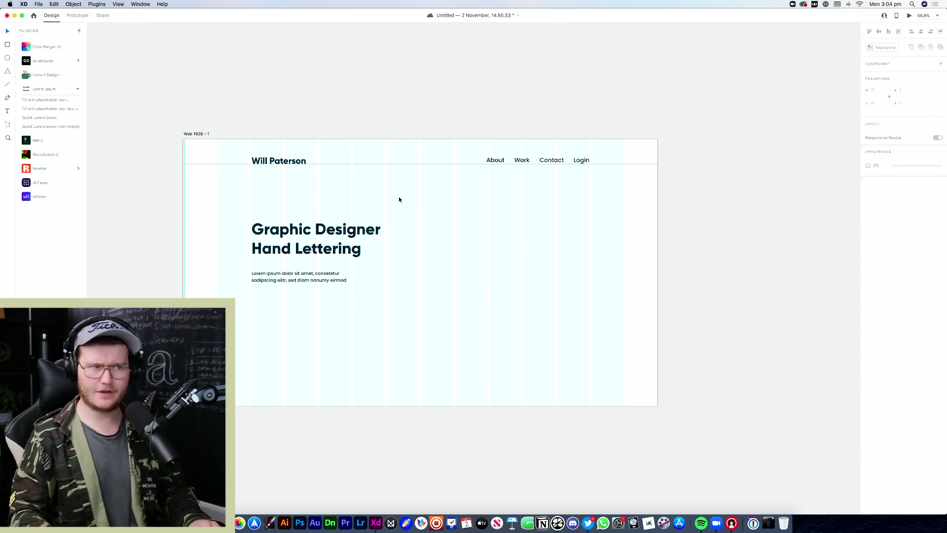
{"action": "left_click_drag", "start_coordinate": [398, 196], "coordinate": [373, 191]}
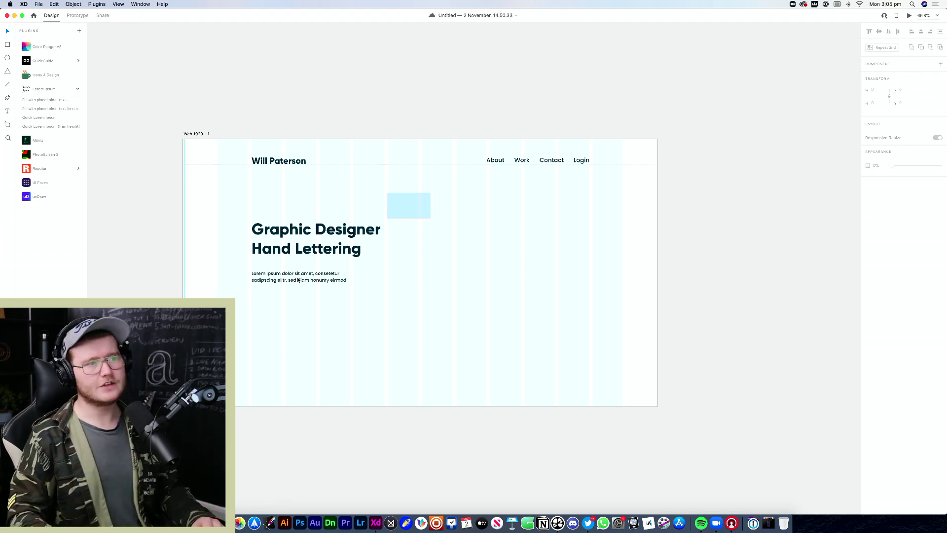
Review the header, heading and paragraph layout at several zoom levels, with and without the column grid
{"action": "mouse_move", "coordinate": [308, 277]}
{"action": "left_mouse_down"}
{"action": "mouse_move", "coordinate": [353, 227]}
{"action": "mouse_move", "coordinate": [298, 262]}
{"action": "left_mouse_up"}
{"action": "left_click_drag", "start_coordinate": [225, 305], "coordinate": [257, 301]}
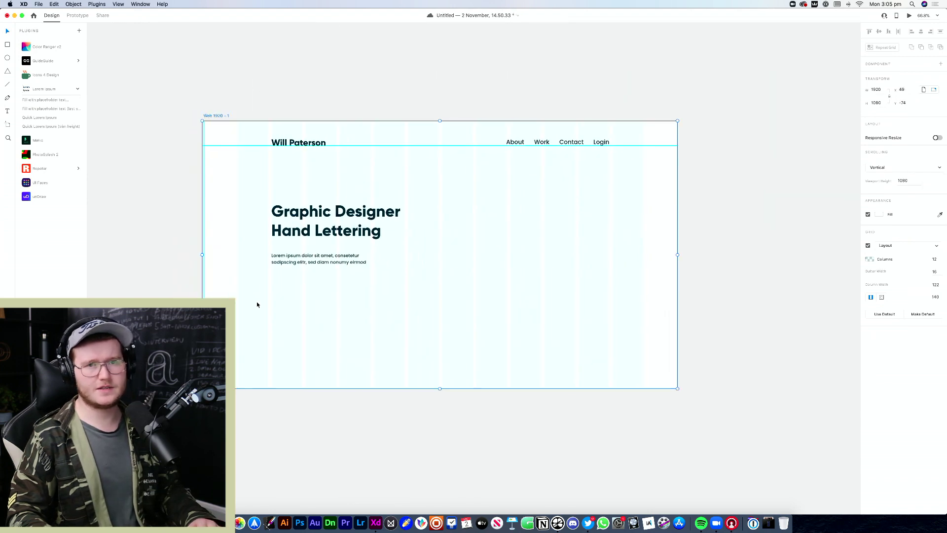
{"action": "left_click_drag", "start_coordinate": [388, 304], "coordinate": [289, 211]}
{"action": "left_click", "coordinate": [262, 183]}
{"action": "mouse_move", "coordinate": [261, 182]}
{"action": "left_mouse_down"}
{"action": "mouse_move", "coordinate": [398, 313]}
{"action": "mouse_move", "coordinate": [272, 197]}
{"action": "left_mouse_up"}
{"action": "left_click_drag", "start_coordinate": [392, 298], "coordinate": [269, 214]}
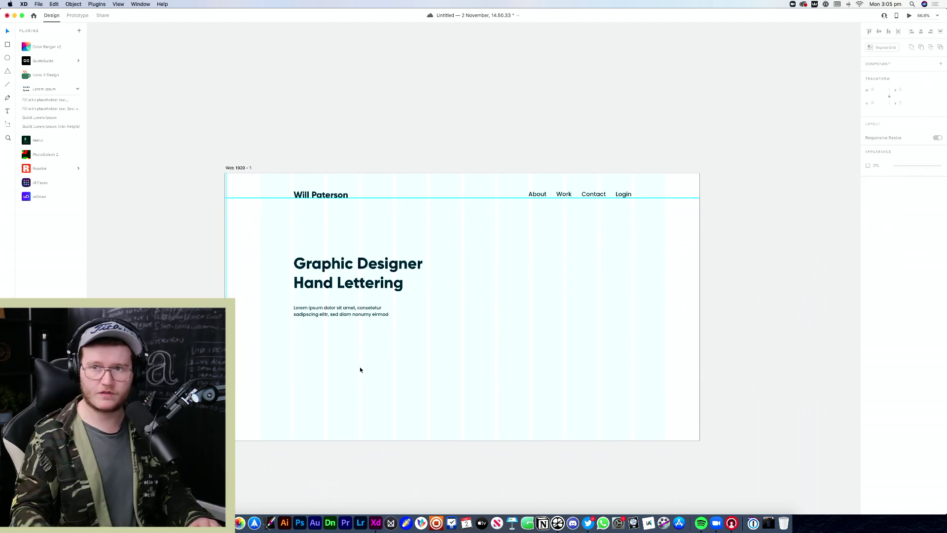
{"action": "left_click_drag", "start_coordinate": [448, 364], "coordinate": [444, 344]}
{"action": "left_click", "coordinate": [426, 345]}
{"action": "scroll", "coordinate": [426, 347], "scroll_direction": "up", "scroll_amount": 5}
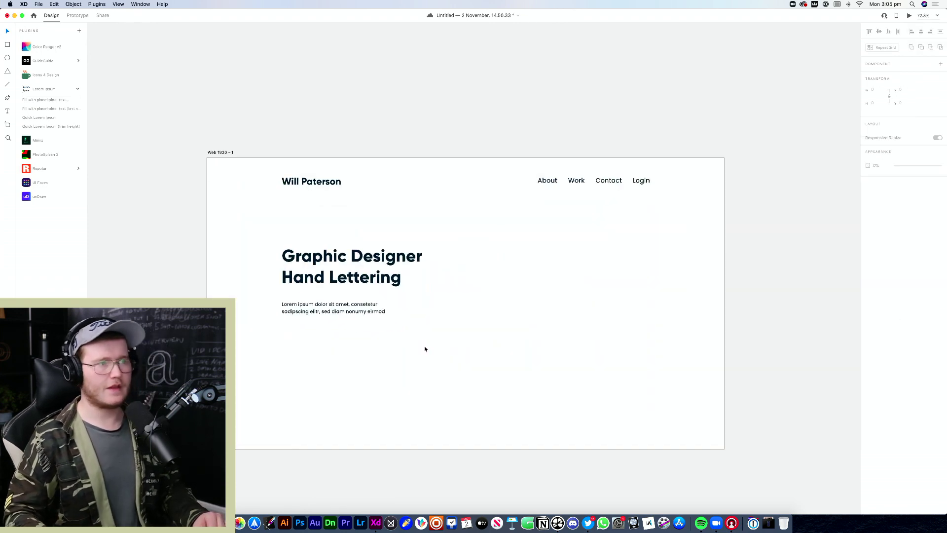
{"action": "left_click_drag", "start_coordinate": [400, 363], "coordinate": [433, 342]}
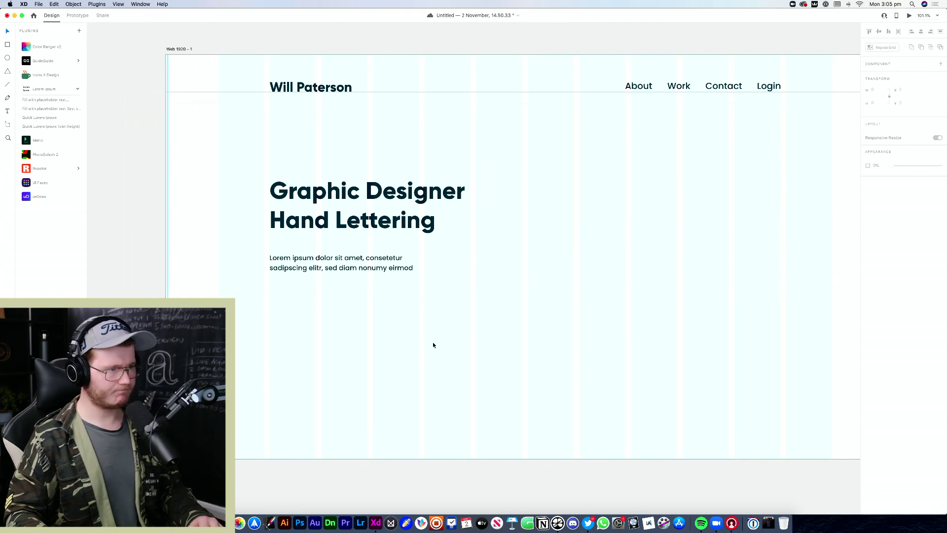
{"action": "left_click", "coordinate": [360, 267]}
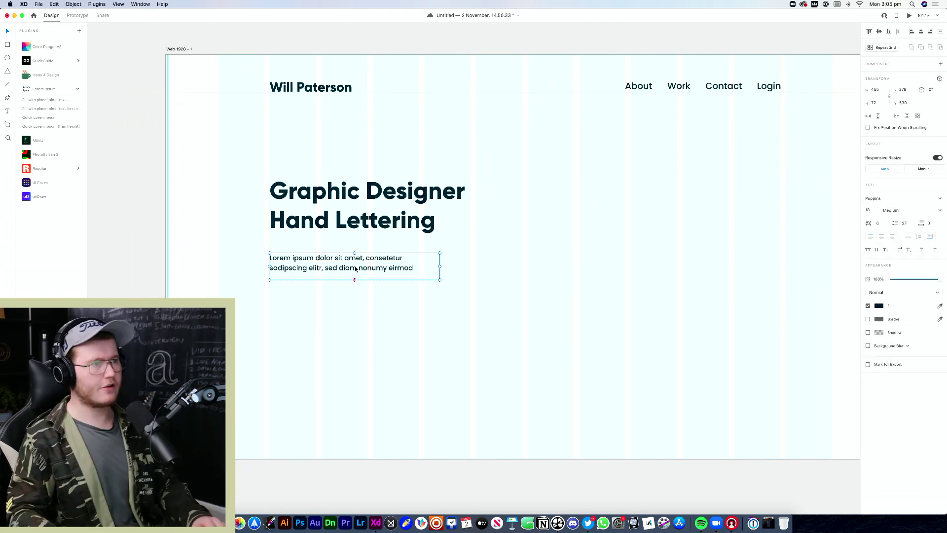
{"action": "left_click", "coordinate": [363, 298]}
{"action": "left_click_drag", "start_coordinate": [363, 298], "coordinate": [398, 328]}
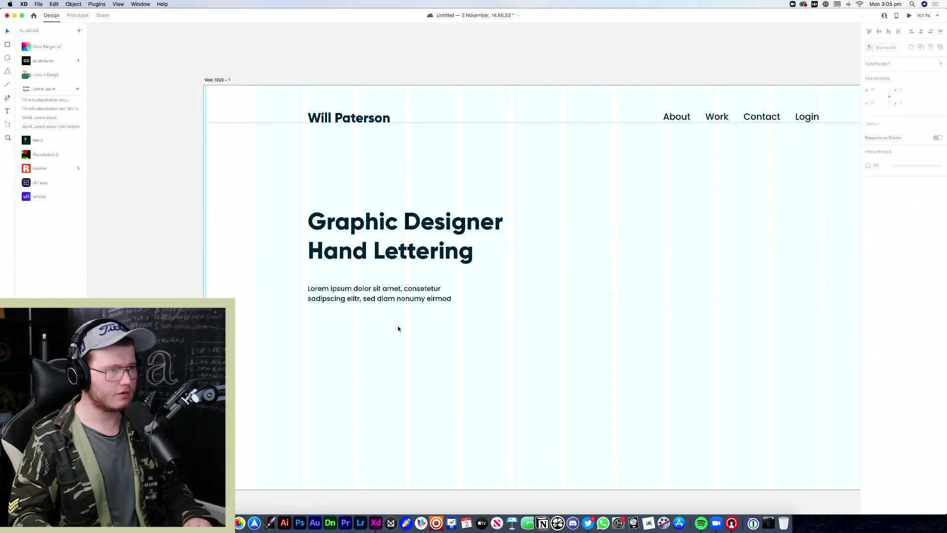
{"action": "scroll", "coordinate": [404, 319], "scroll_direction": "down", "scroll_amount": 6}
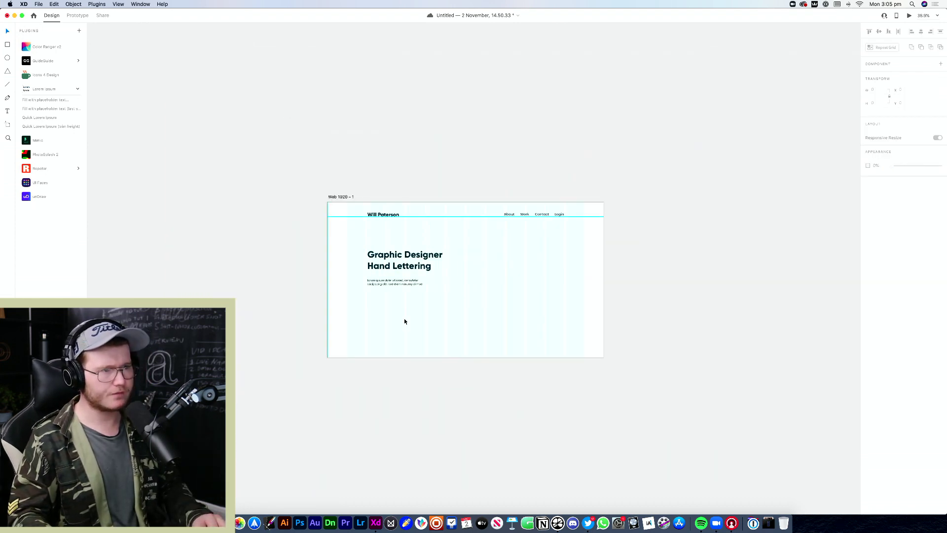
{"action": "scroll", "coordinate": [404, 321], "scroll_direction": "up", "scroll_amount": 4}
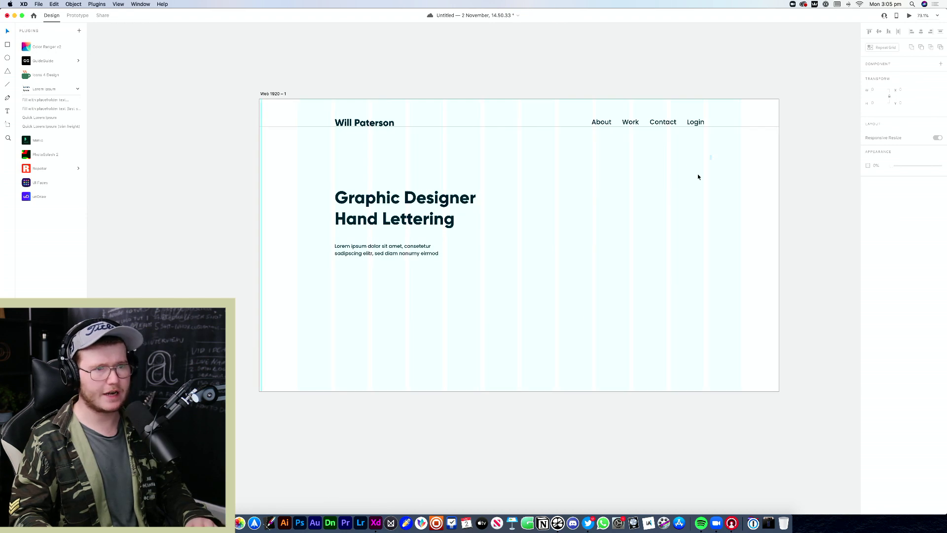
Draw a rectangle about 820 × 682 beside the heading, aligned to the columns at X 968 and Y 247
{"action": "key", "text": "r"}
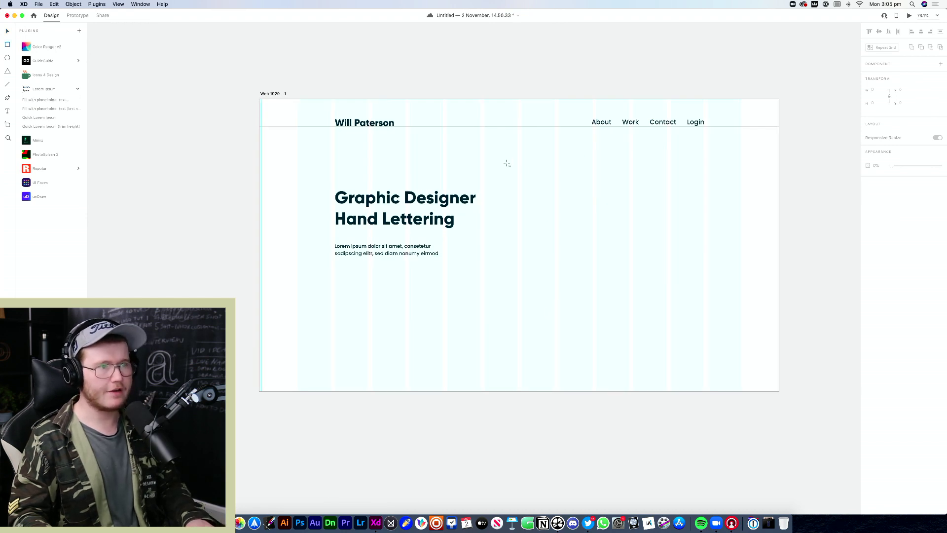
{"action": "mouse_move", "coordinate": [519, 187]}
{"action": "left_mouse_down"}
{"action": "mouse_move", "coordinate": [596, 302]}
{"action": "mouse_move", "coordinate": [741, 354]}
{"action": "left_mouse_up"}
{"action": "mouse_move", "coordinate": [666, 339]}
{"action": "left_mouse_down"}
{"action": "mouse_move", "coordinate": [674, 334]}
{"action": "mouse_move", "coordinate": [629, 351]}
{"action": "left_mouse_up"}
{"action": "key", "text": "v"}
{"action": "left_click", "coordinate": [673, 340]}
{"action": "left_click", "coordinate": [672, 367]}
{"action": "left_click", "coordinate": [664, 327]}
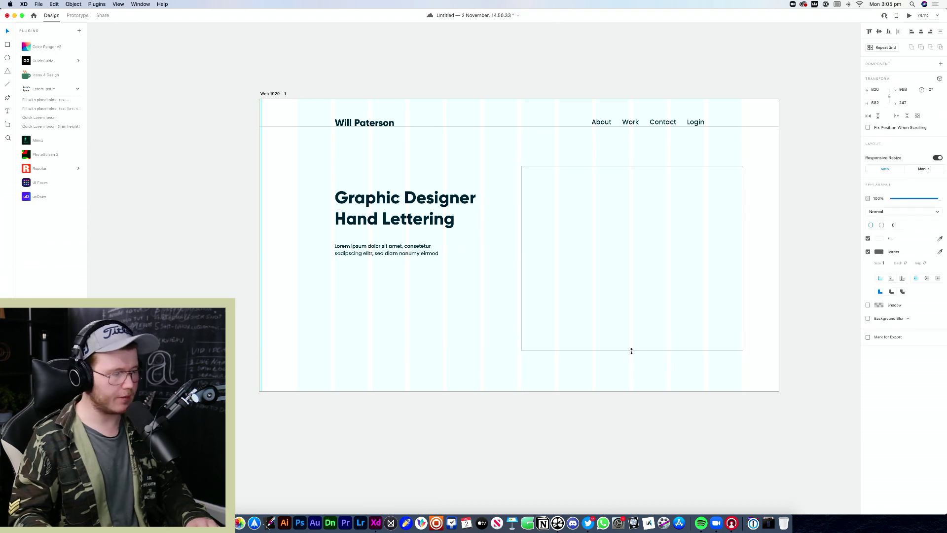
{"action": "left_click", "coordinate": [673, 392]}
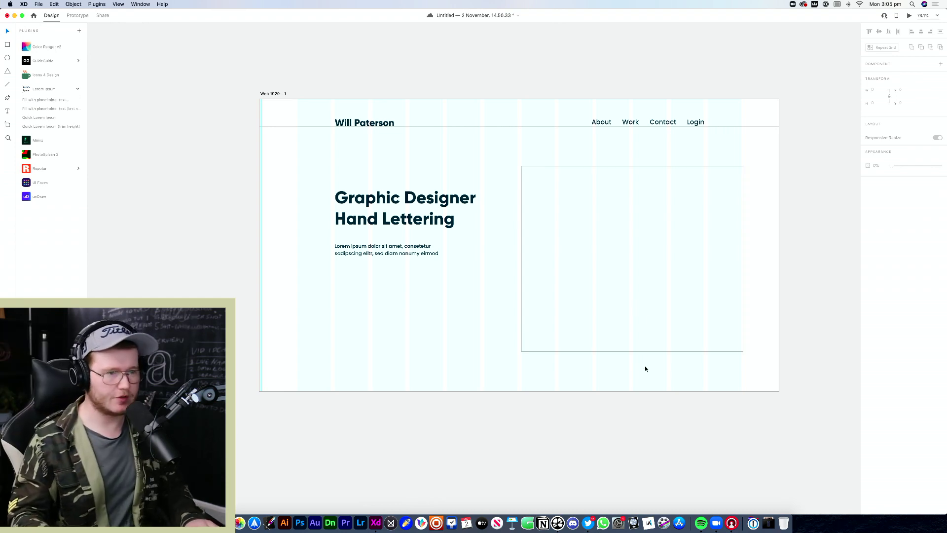
Adjust the top and bottom edges of the large rectangle so that it starts at Y 254 with a height of 685
{"action": "mouse_move", "coordinate": [648, 352]}
{"action": "left_mouse_down"}
{"action": "mouse_move", "coordinate": [645, 343]}
{"action": "mouse_move", "coordinate": [631, 353]}
{"action": "left_mouse_up"}
{"action": "left_click", "coordinate": [643, 353]}
{"action": "left_click", "coordinate": [635, 343]}
{"action": "left_click", "coordinate": [644, 402]}
{"action": "left_click", "coordinate": [717, 184]}
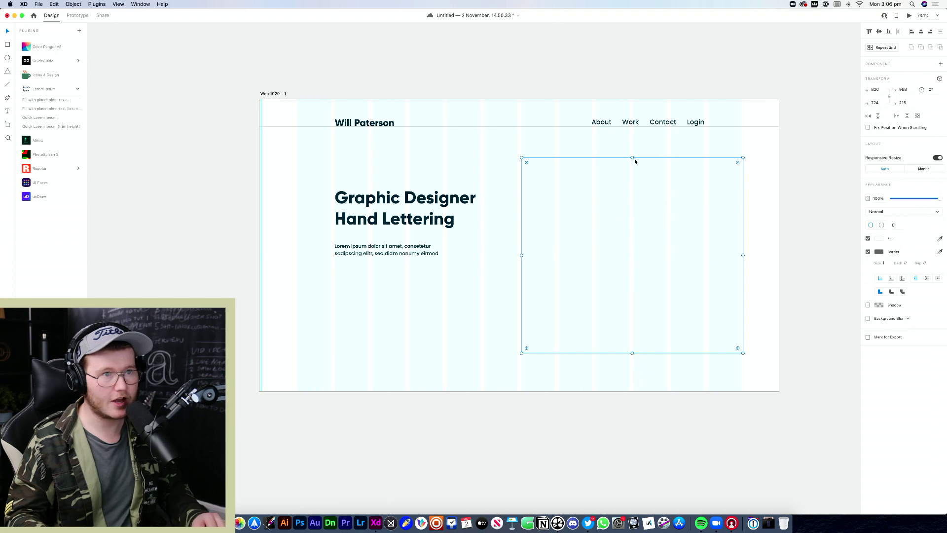
{"action": "left_click_drag", "start_coordinate": [632, 158], "coordinate": [632, 167]}
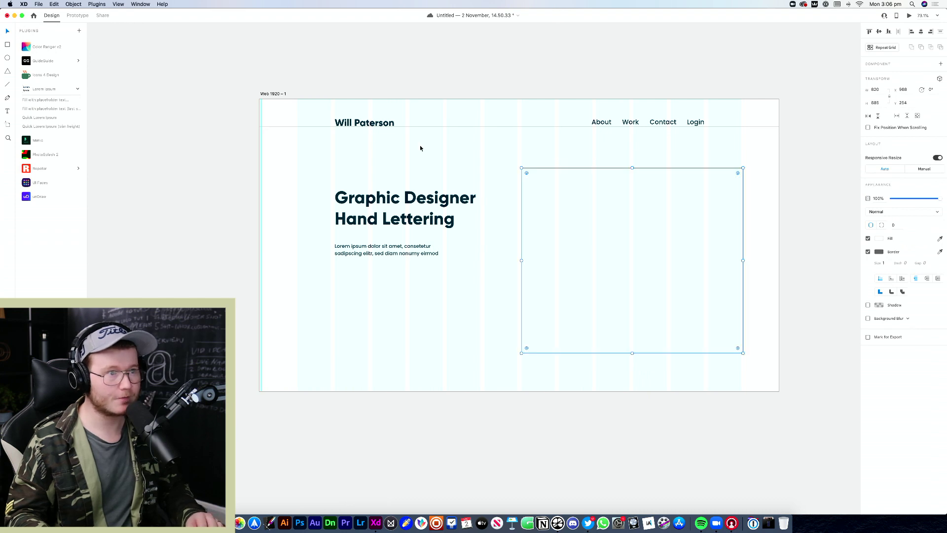
Examine the page margins and the alignment of the heading and paragraph text boxes relative to the large rectangle
{"action": "left_click", "coordinate": [508, 155]}
{"action": "left_click_drag", "start_coordinate": [508, 156], "coordinate": [553, 159]}
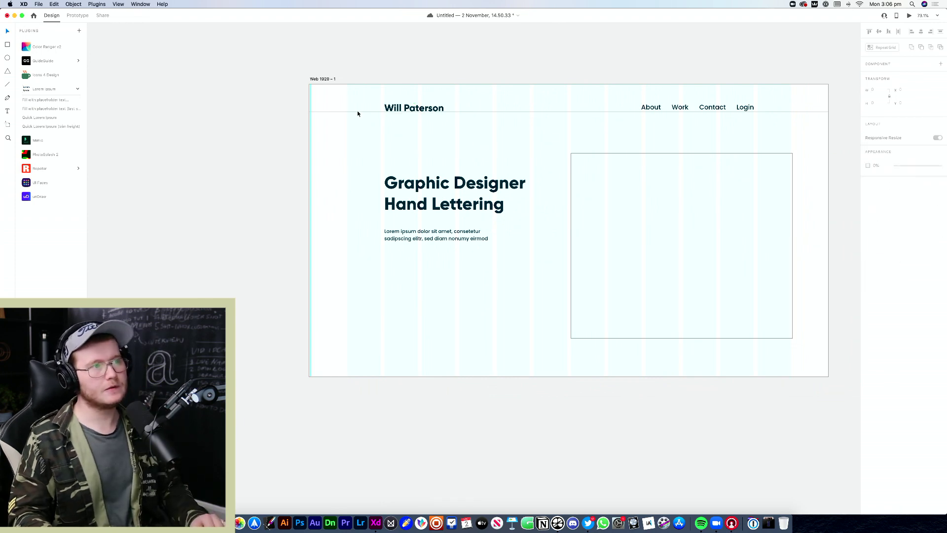
{"action": "scroll", "coordinate": [366, 110], "scroll_direction": "up", "scroll_amount": 5}
{"action": "scroll", "coordinate": [366, 122], "scroll_direction": "down", "scroll_amount": 3}
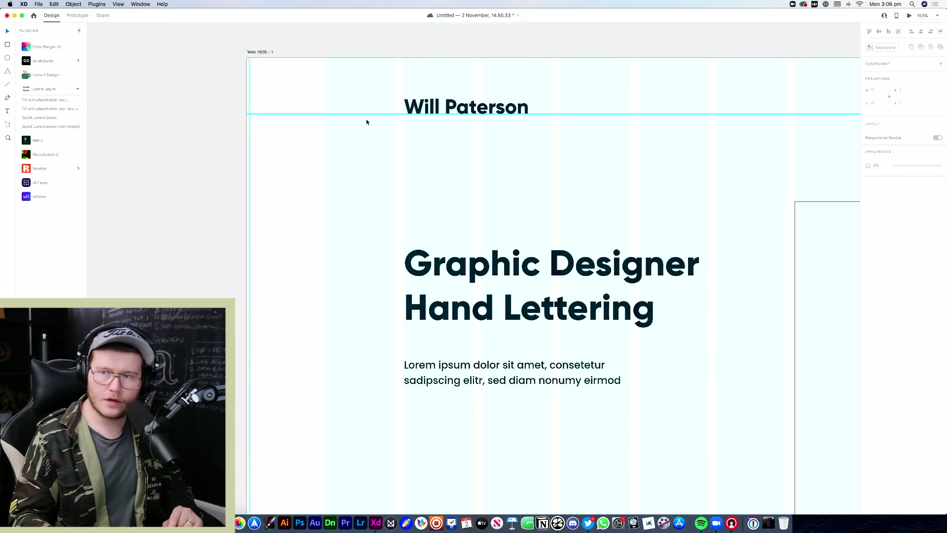
{"action": "scroll", "coordinate": [393, 150], "scroll_direction": "down", "scroll_amount": 5}
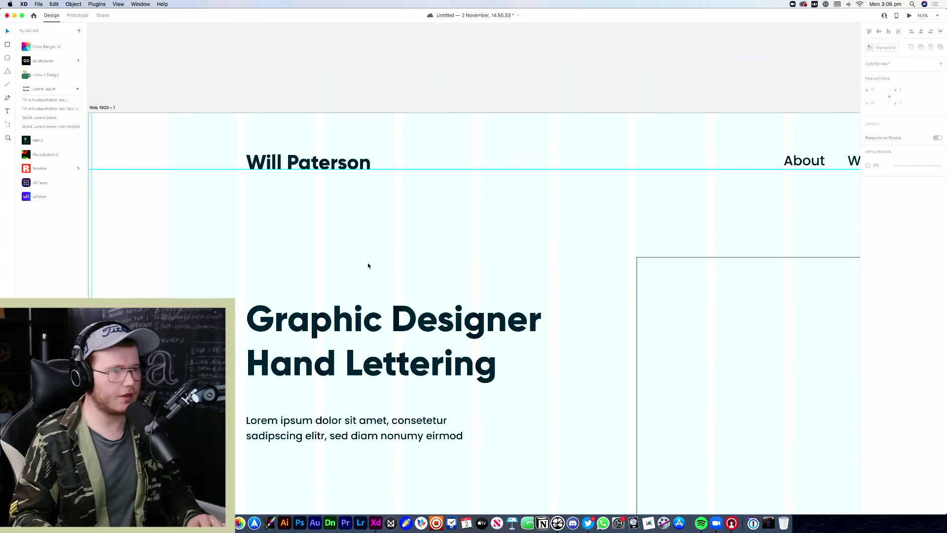
{"action": "scroll", "coordinate": [368, 266], "scroll_direction": "down", "scroll_amount": 2}
{"action": "scroll", "coordinate": [345, 296], "scroll_direction": "up", "scroll_amount": 3}
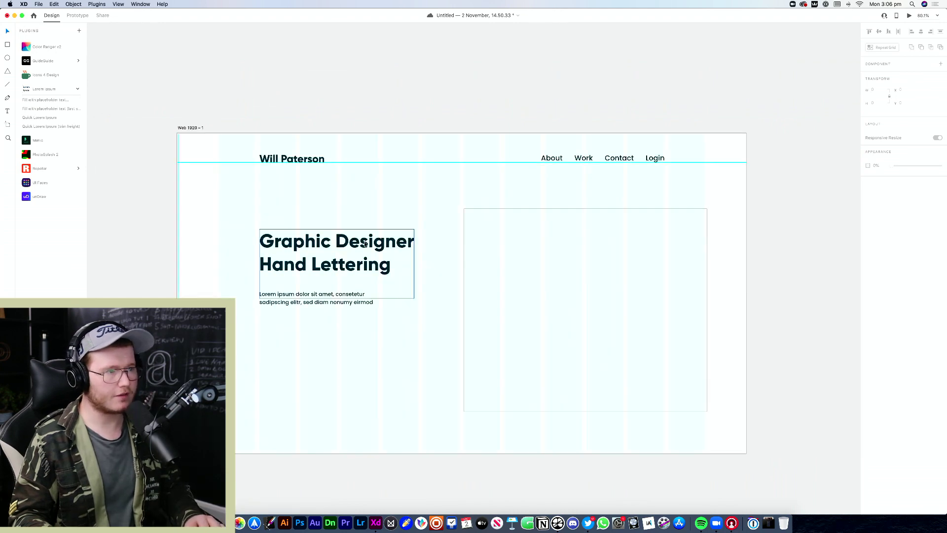
{"action": "left_click", "coordinate": [339, 296]}
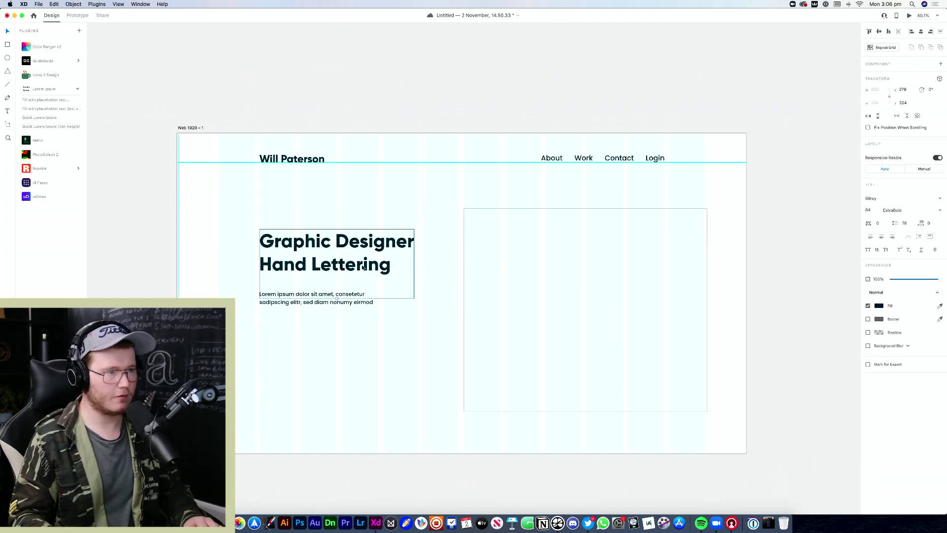
{"action": "left_click", "coordinate": [370, 311]}
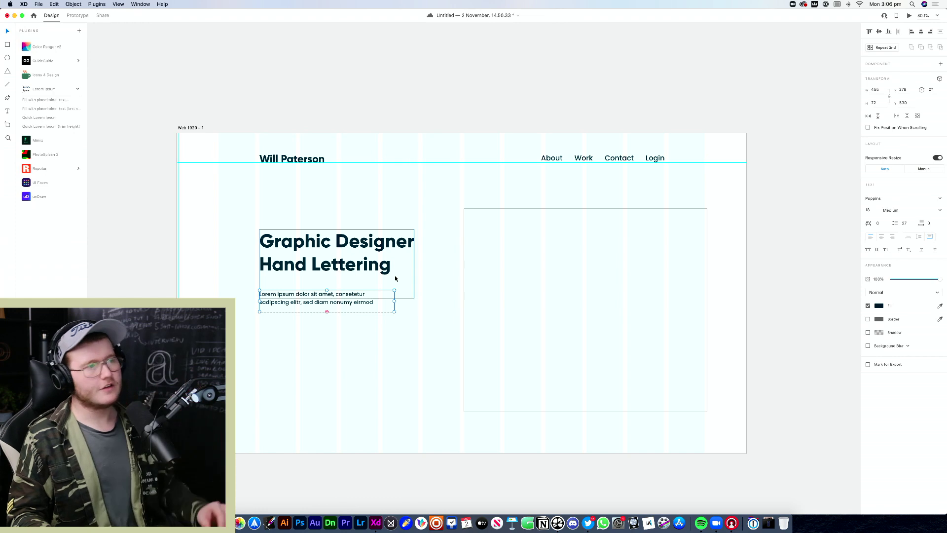
{"action": "left_click_drag", "start_coordinate": [421, 340], "coordinate": [378, 333]}
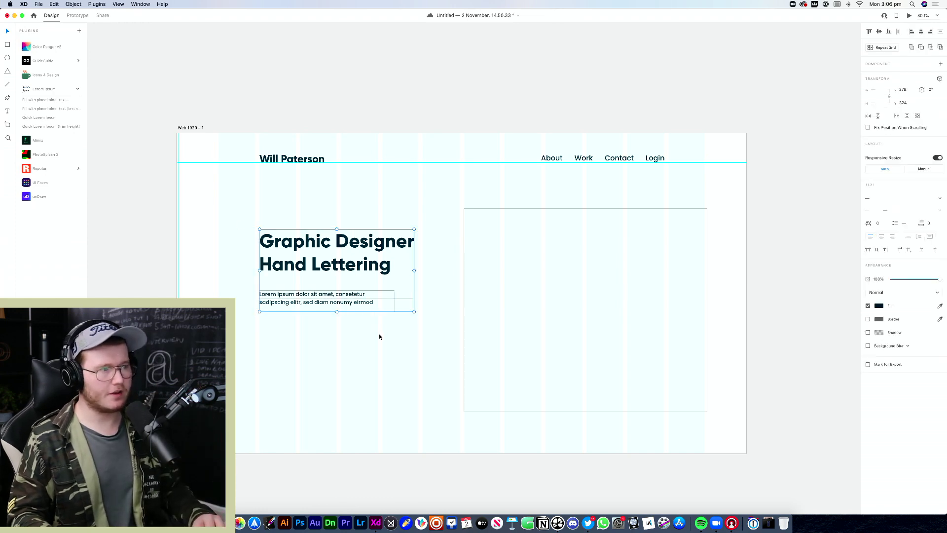
{"action": "left_click", "coordinate": [339, 328]}
{"action": "scroll", "coordinate": [340, 328], "scroll_direction": "down", "scroll_amount": 3}
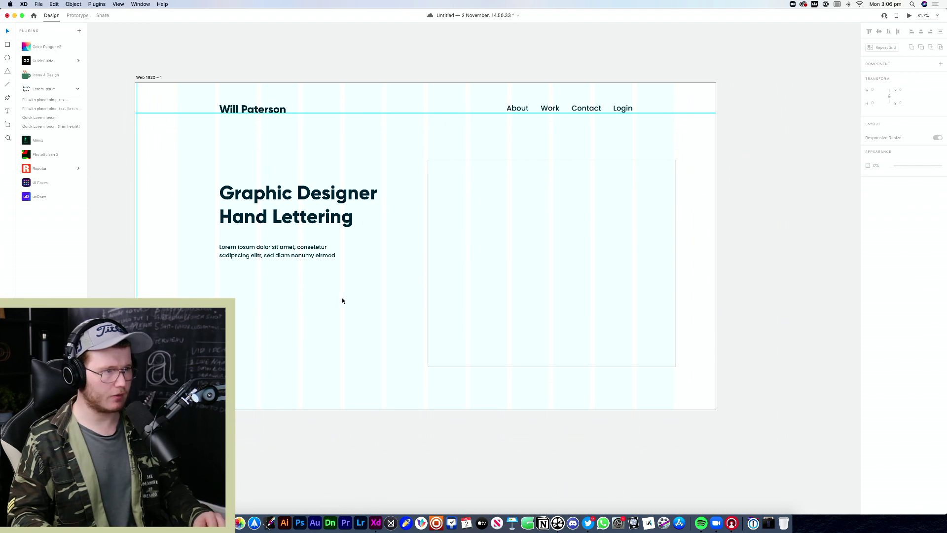
Draw a button rectangle about 260 × 81 below the paragraph, left-aligned with the text at X 278 and Y 692
{"action": "key", "text": "r"}
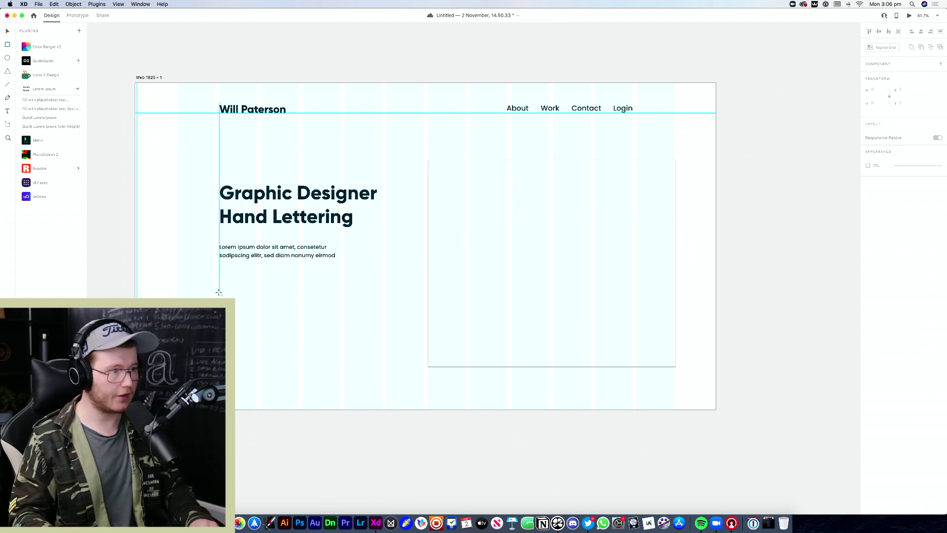
{"action": "left_click_drag", "start_coordinate": [219, 293], "coordinate": [298, 316]}
{"action": "key", "text": "Escape"}
{"action": "left_click", "coordinate": [270, 294]}
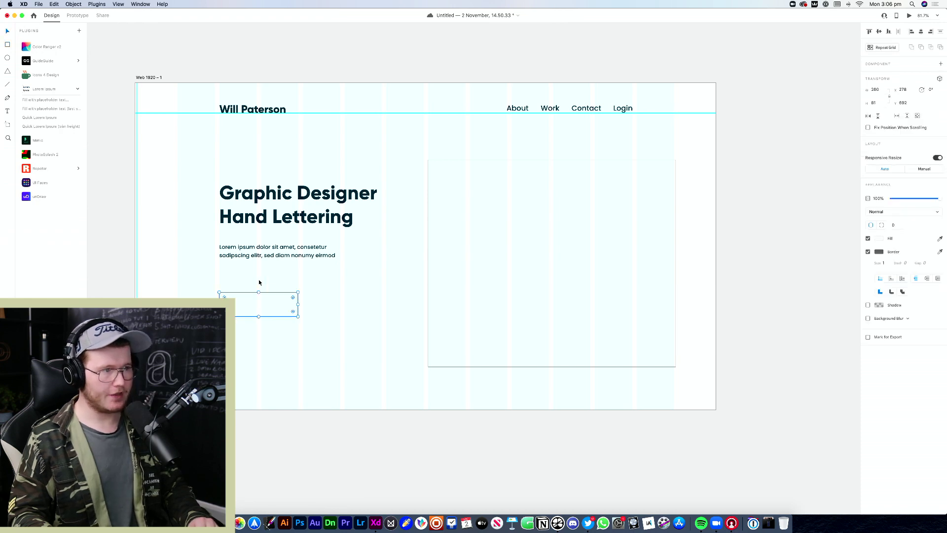
Remove the button rectangle's border and fill it with the dark navy colour already used in the document
{"action": "left_click", "coordinate": [868, 238]}
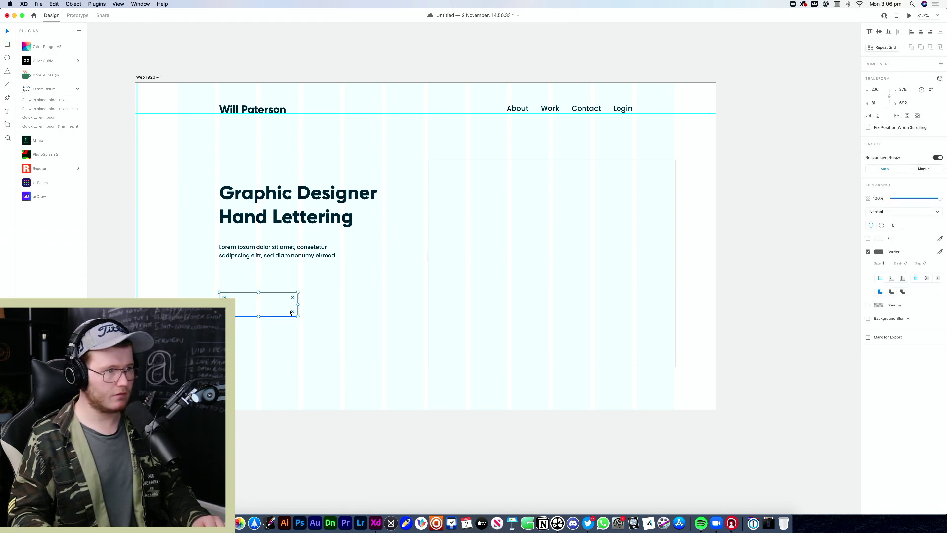
{"action": "left_click", "coordinate": [867, 252]}
{"action": "left_click", "coordinate": [878, 238]}
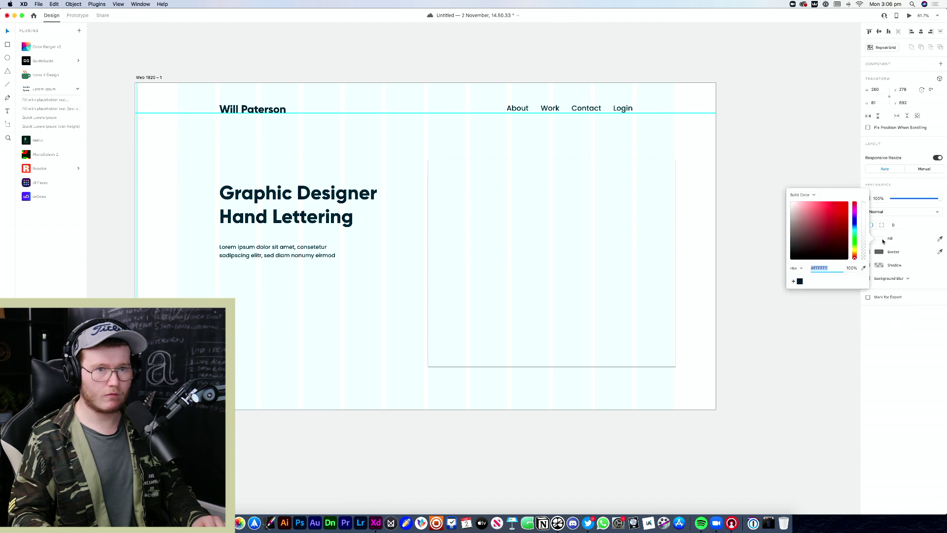
{"action": "left_click", "coordinate": [799, 281]}
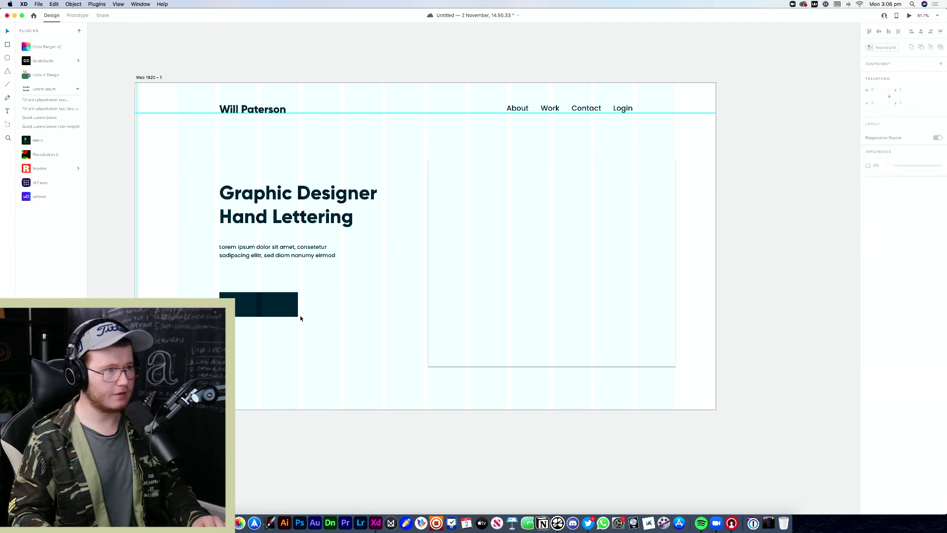
Move the button rectangle up to Y 657, closer to the paragraph, and reduce its height to 73
{"action": "left_click_drag", "start_coordinate": [298, 315], "coordinate": [270, 306]}
{"action": "key", "text": "Escape"}
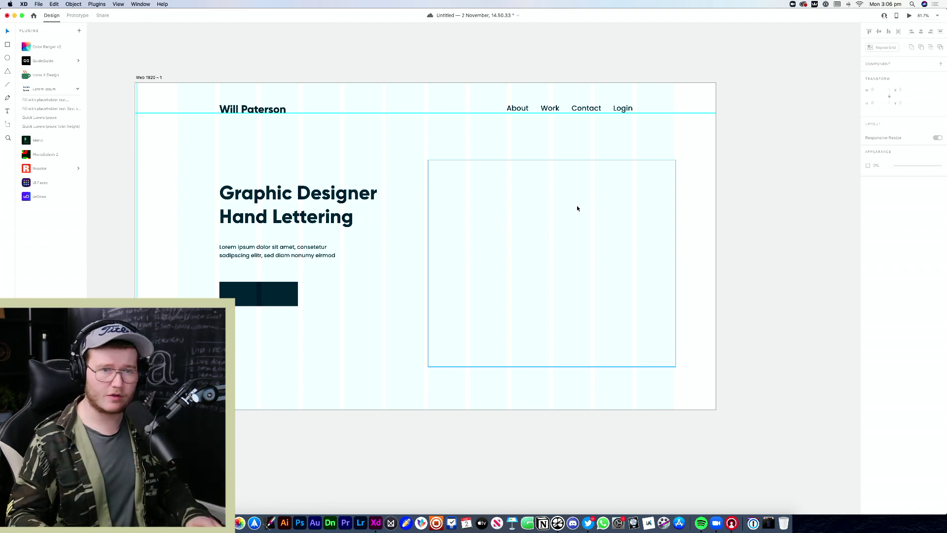
{"action": "left_click", "coordinate": [265, 290]}
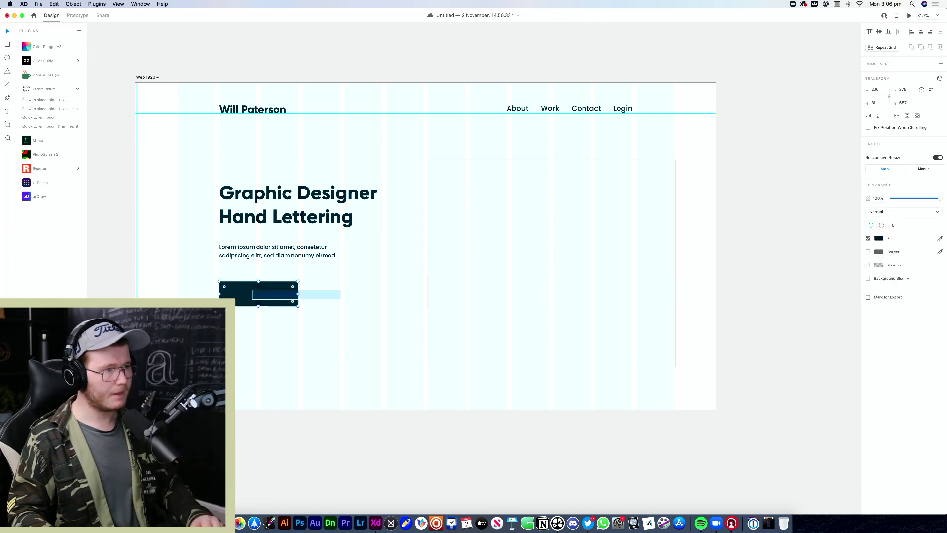
{"action": "scroll", "coordinate": [274, 288], "scroll_direction": "up", "scroll_amount": 5}
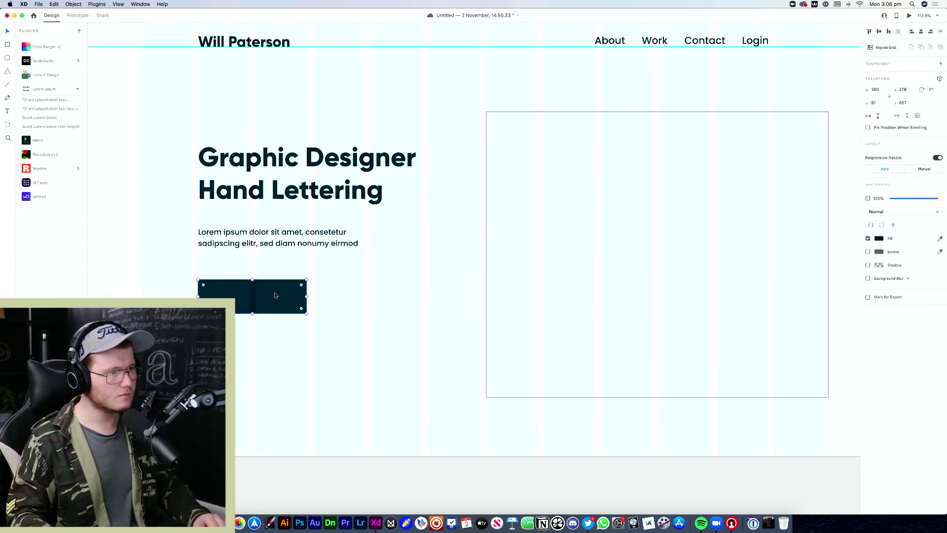
{"action": "left_click", "coordinate": [260, 330]}
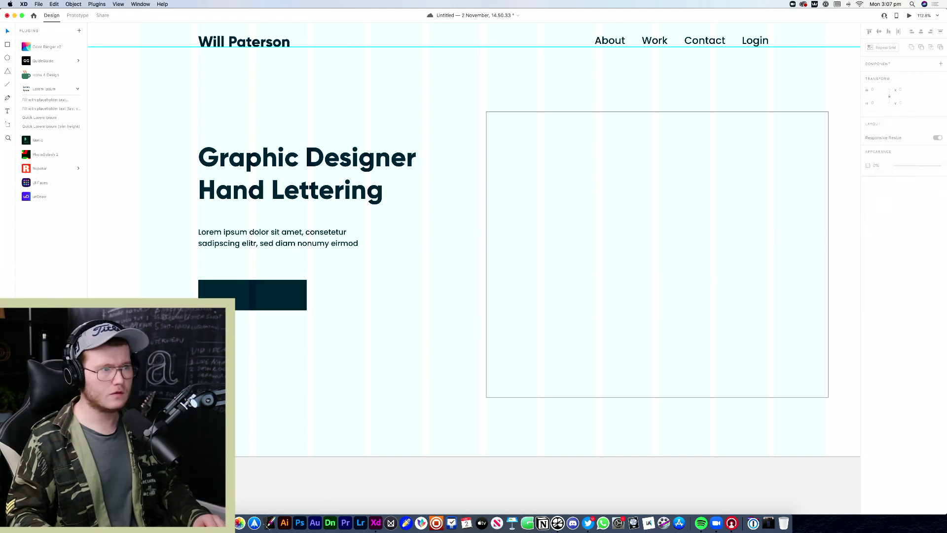
{"action": "scroll", "coordinate": [306, 310], "scroll_direction": "down", "scroll_amount": 5}
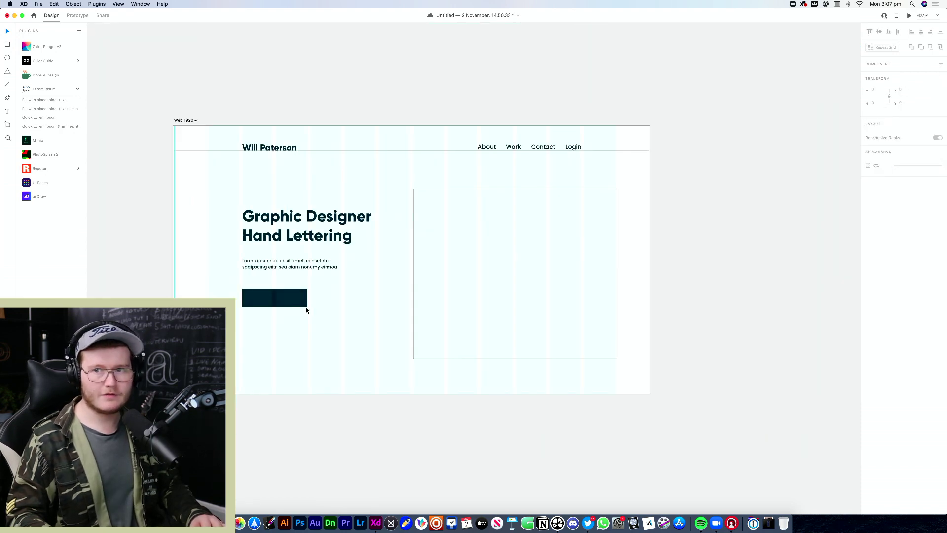
Examine the button's size and spacing beneath the paragraph at different zoom levels and against the column grid
{"action": "scroll", "coordinate": [306, 307], "scroll_direction": "up", "scroll_amount": 2}
{"action": "key", "text": "super+shift+apostrophe"}
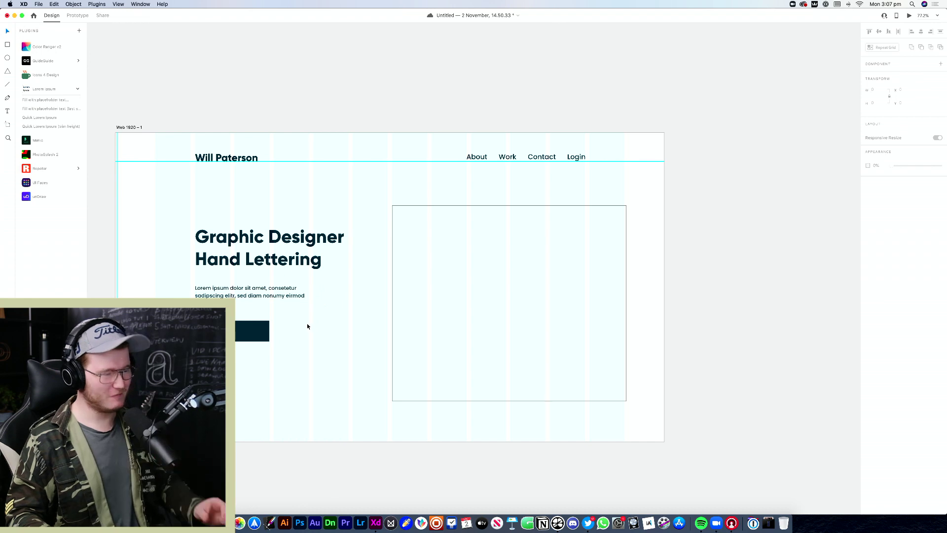
{"action": "scroll", "coordinate": [299, 325], "scroll_direction": "up", "scroll_amount": 3}
{"action": "left_click_drag", "start_coordinate": [296, 340], "coordinate": [381, 302]}
{"action": "scroll", "coordinate": [342, 310], "scroll_direction": "left", "scroll_amount": 3}
{"action": "scroll", "coordinate": [342, 310], "scroll_direction": "down", "scroll_amount": 2}
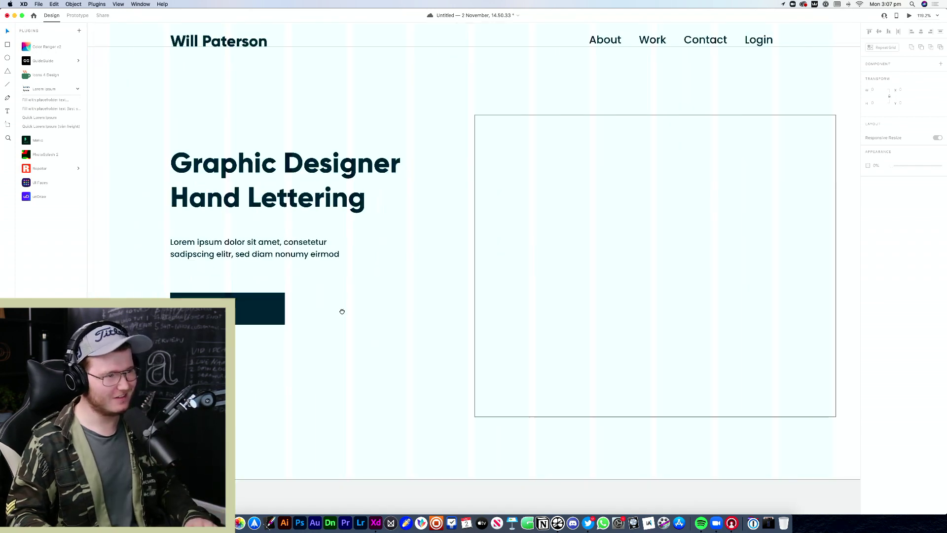
{"action": "left_click", "coordinate": [324, 280]}
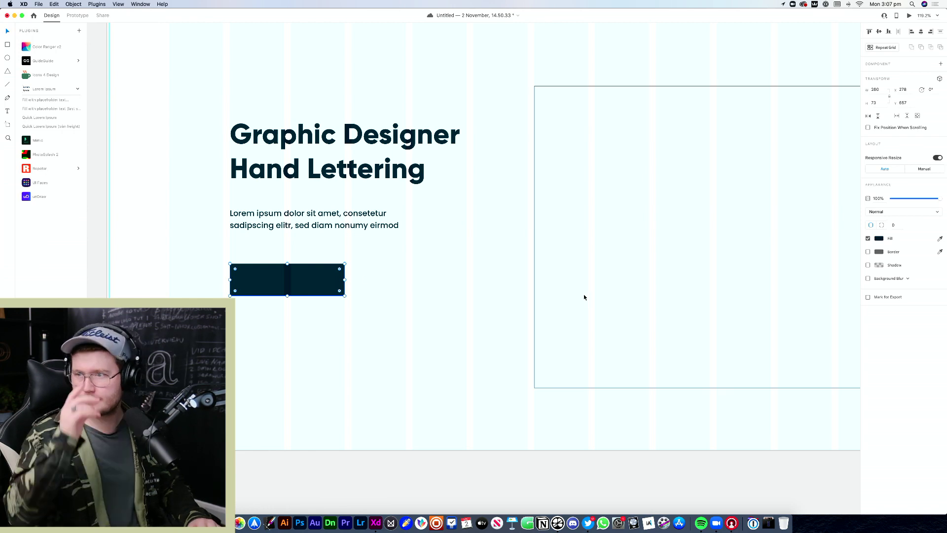
{"action": "key", "text": "alt"}
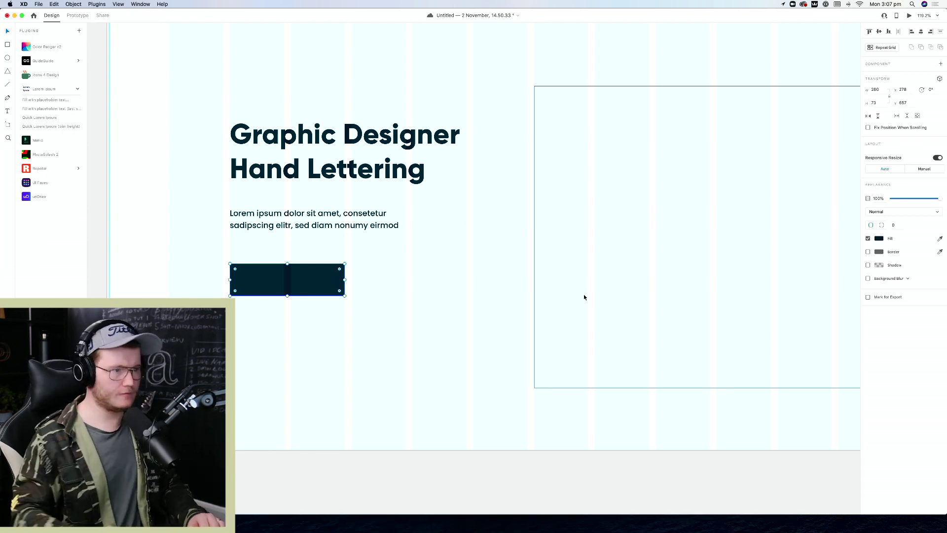
Examine the button's proportions and the overall page layout with the column grid hidden and shown
{"action": "left_click", "coordinate": [385, 447]}
{"action": "left_click_drag", "start_coordinate": [394, 235], "coordinate": [348, 294]}
{"action": "scroll", "coordinate": [356, 302], "scroll_direction": "down", "scroll_amount": 10}
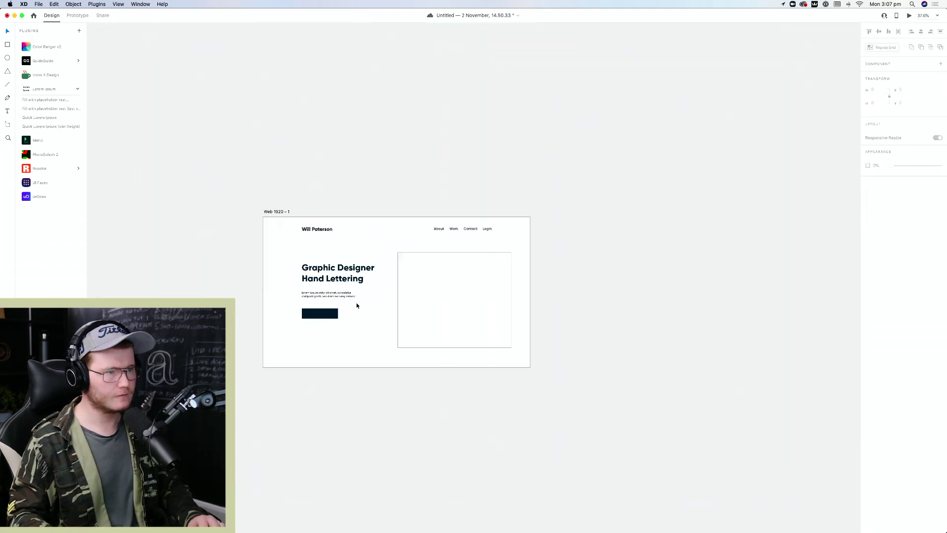
{"action": "scroll", "coordinate": [356, 306], "scroll_direction": "up", "scroll_amount": 10}
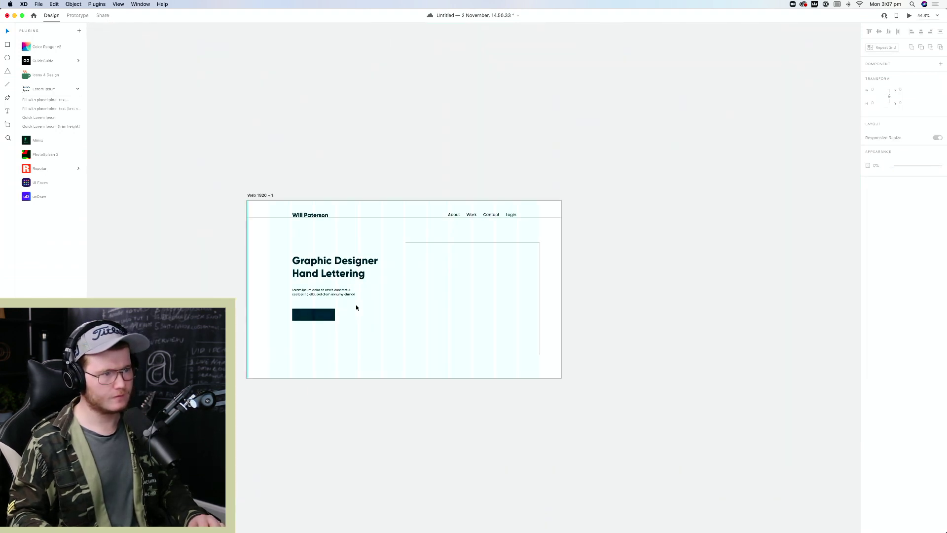
{"action": "key", "text": "shift+super+apostrophe"}
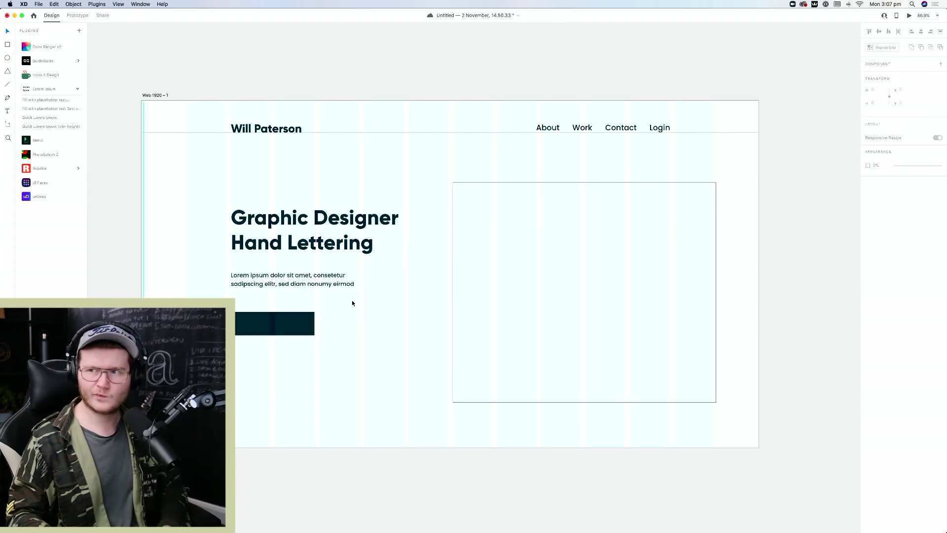
{"action": "left_click_drag", "start_coordinate": [340, 343], "coordinate": [402, 330]}
{"action": "scroll", "coordinate": [389, 328], "scroll_direction": "up", "scroll_amount": 4}
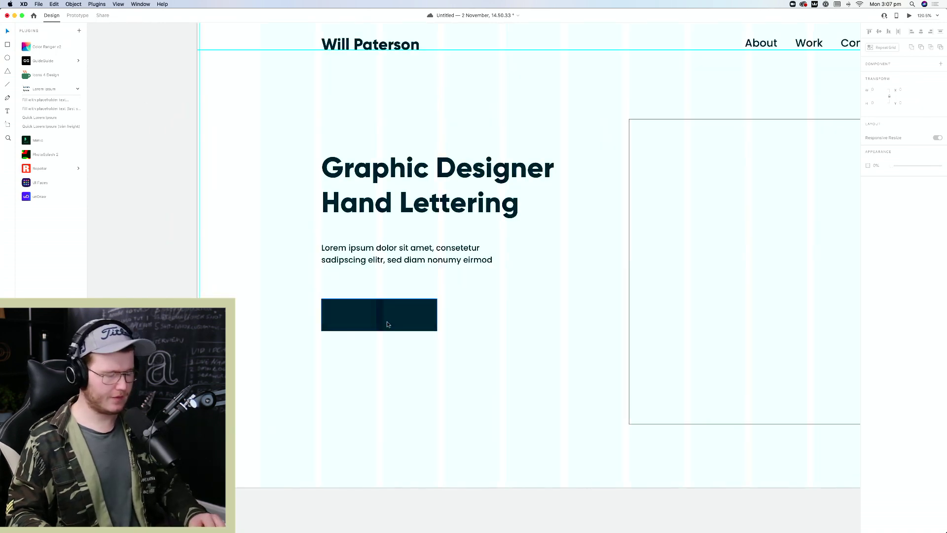
{"action": "key", "text": "t"}
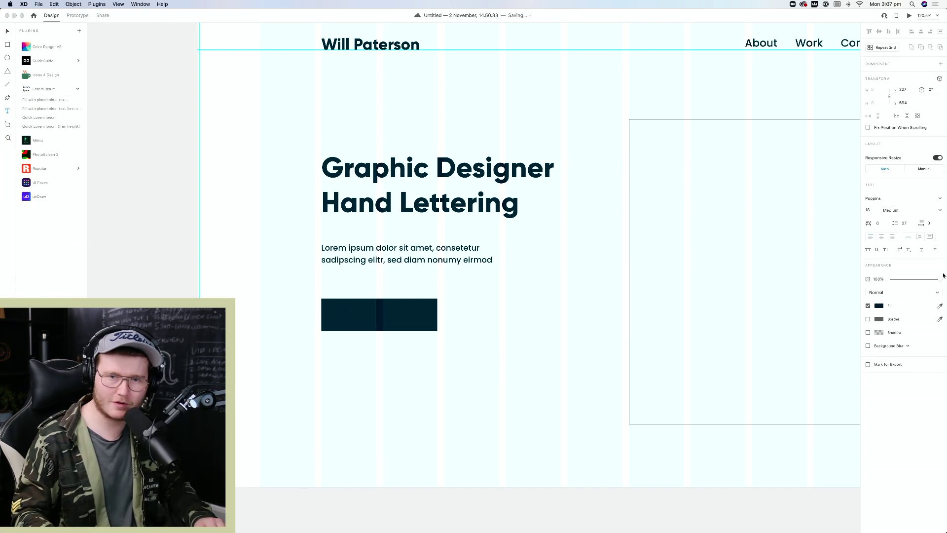
{"action": "left_click", "coordinate": [881, 305]}
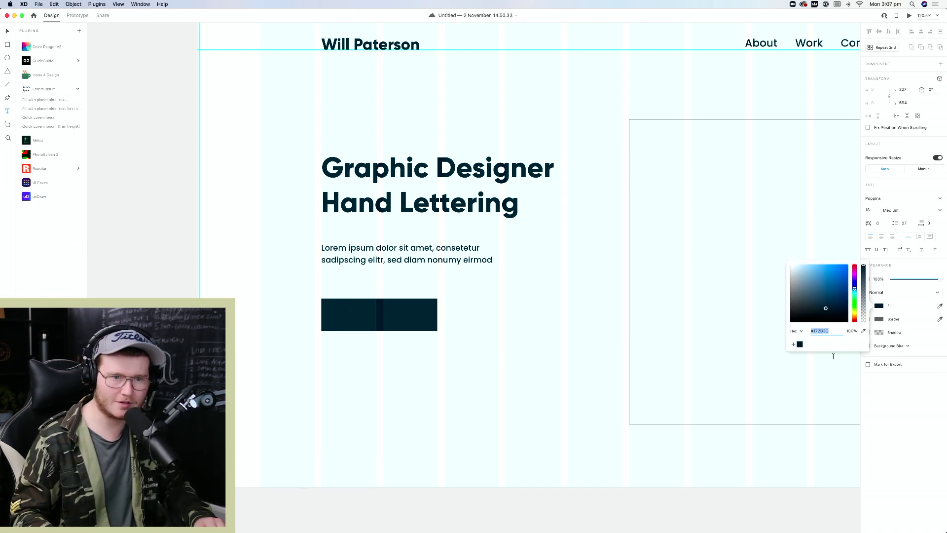
{"action": "left_click", "coordinate": [834, 331]}
{"action": "double_click", "coordinate": [815, 333]}
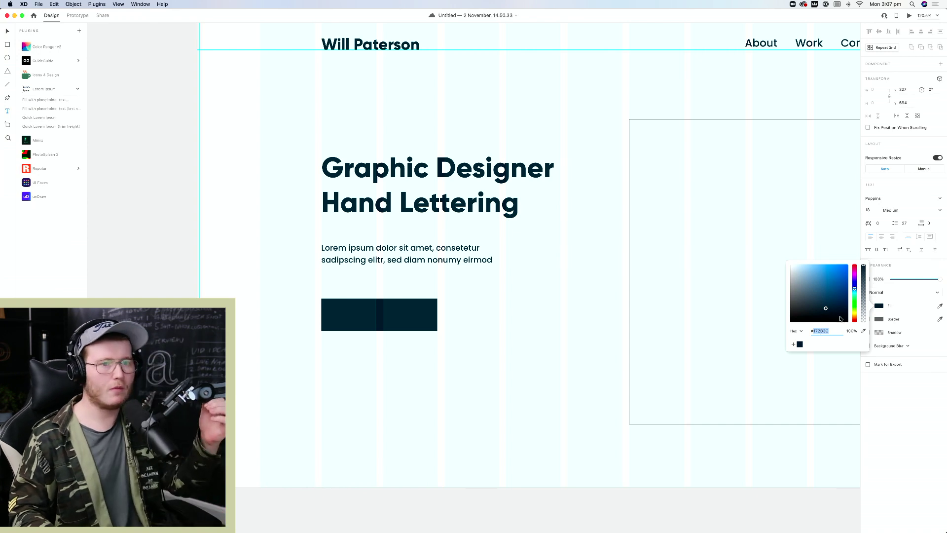
{"action": "left_click", "coordinate": [818, 332]}
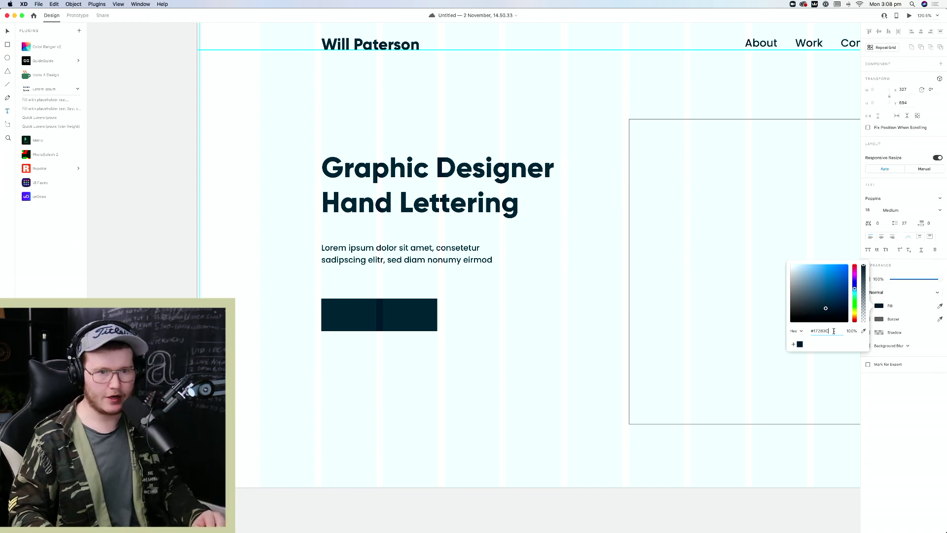
{"action": "left_click", "coordinate": [916, 416]}
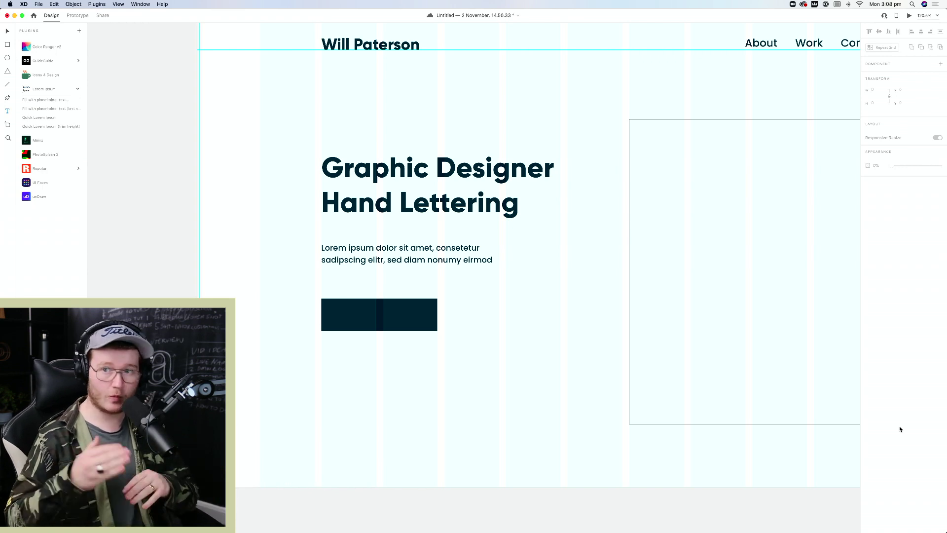
Save the document and review the layout with the column grid hidden, leaving the grid shown again
{"action": "key", "text": "super+s"}
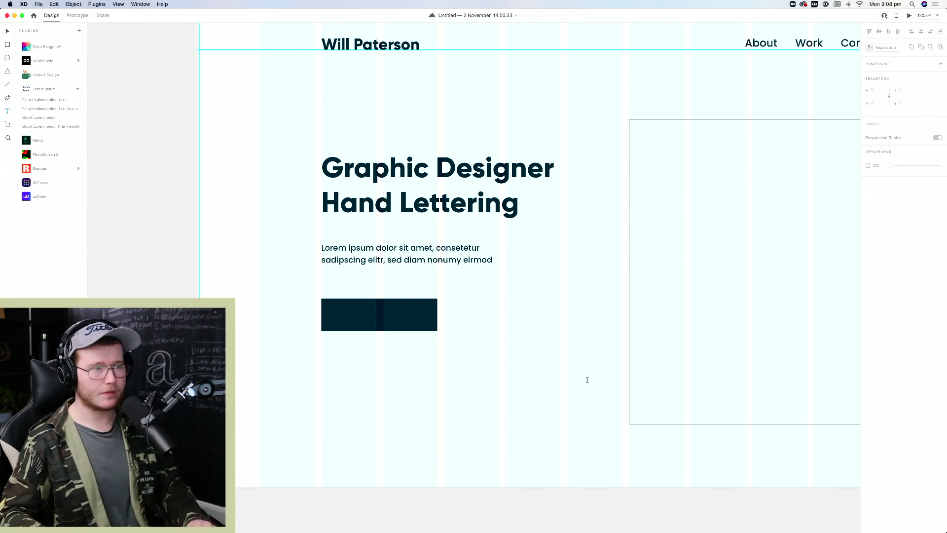
{"action": "scroll", "coordinate": [587, 379], "scroll_direction": "down", "scroll_amount": 5}
{"action": "key", "text": "super+shift+apostrophe"}
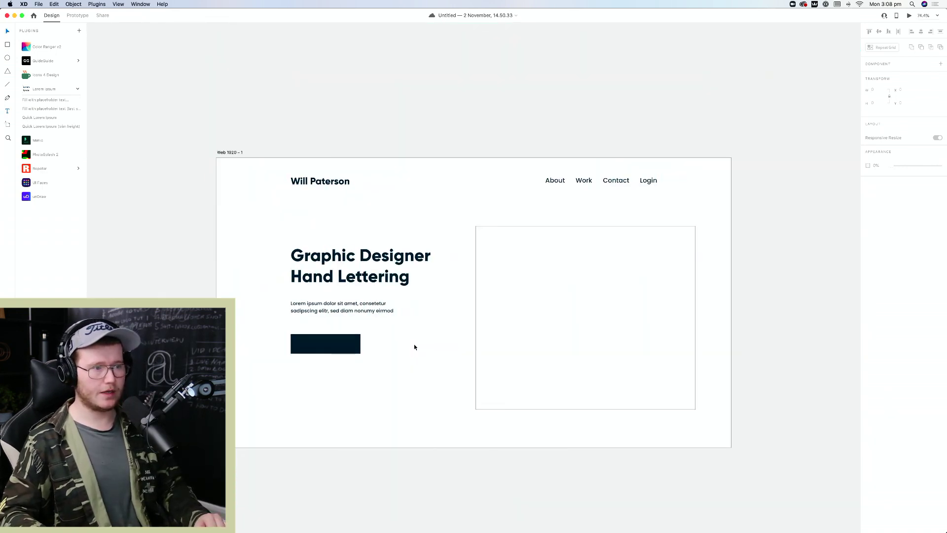
{"action": "scroll", "coordinate": [415, 346], "scroll_direction": "up", "scroll_amount": 2}
{"action": "key", "text": "super+shift+apostrophe"}
Add a "View Work" text label on the navy button and set its fill to white, FFFFFF
{"action": "left_click", "coordinate": [267, 337]}
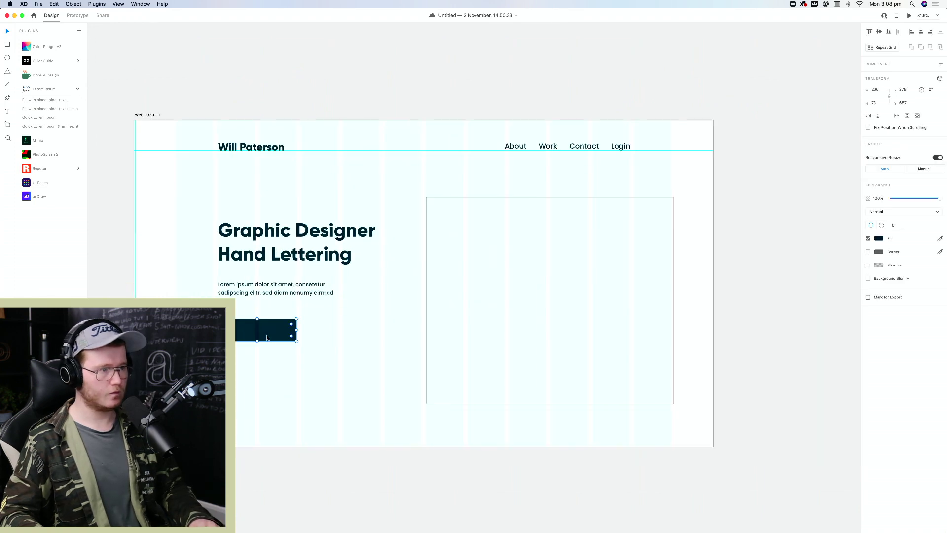
{"action": "scroll", "coordinate": [267, 337], "scroll_direction": "up", "scroll_amount": 3}
{"action": "key", "text": "t"}
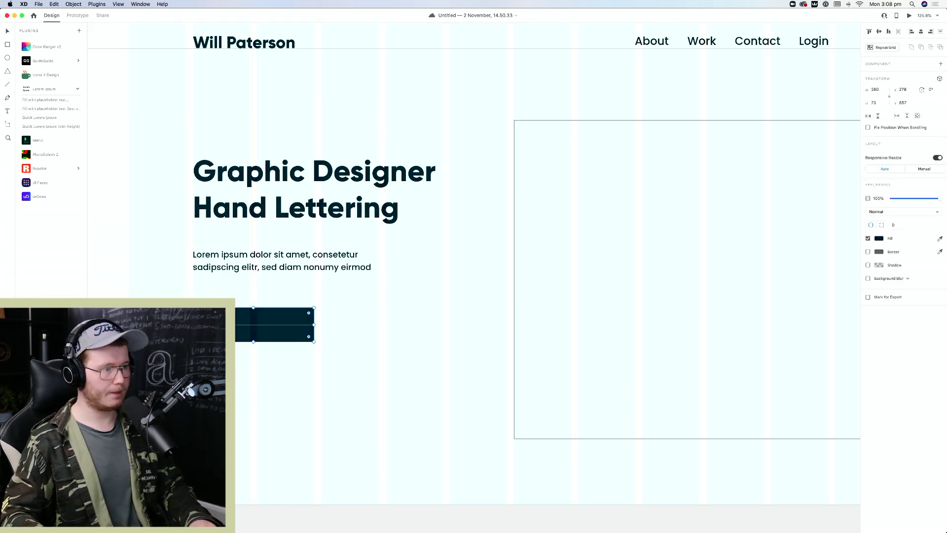
{"action": "left_click", "coordinate": [266, 337]}
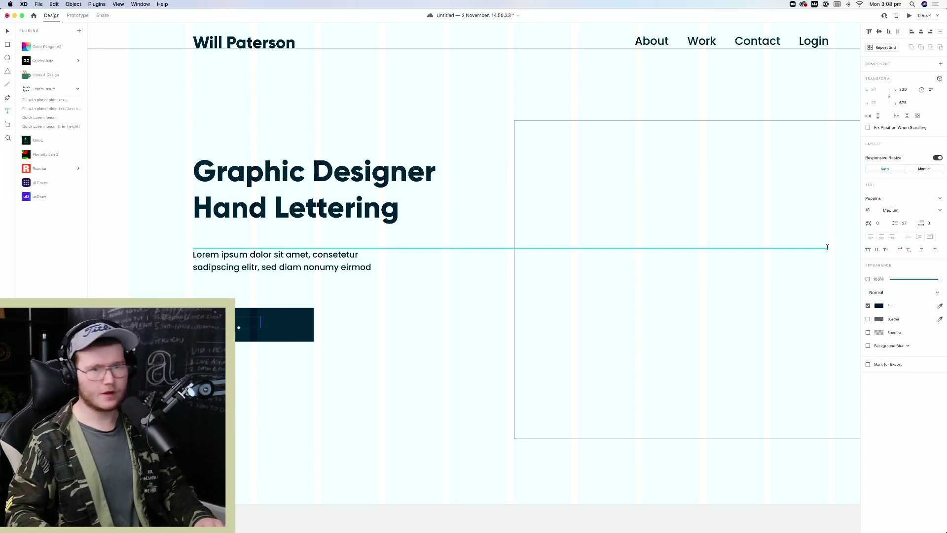
{"action": "left_click", "coordinate": [878, 307]}
{"action": "type", "text": "ffffff"}
{"action": "key", "text": "Return"}
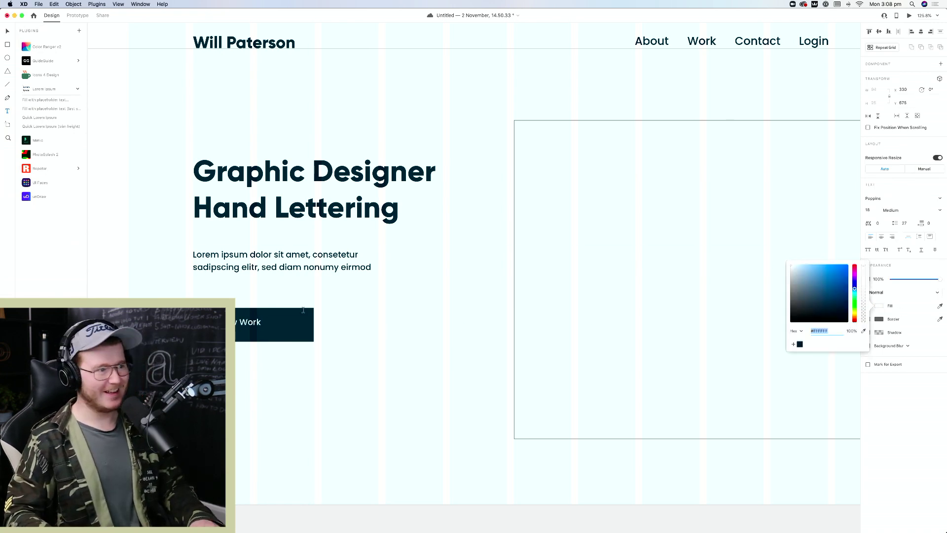
Centre the "View Work" label on the button at X 355 and Y 681
{"action": "key", "text": "Escape"}
{"action": "double_click", "coordinate": [262, 324]}
{"action": "double_click", "coordinate": [261, 324]}
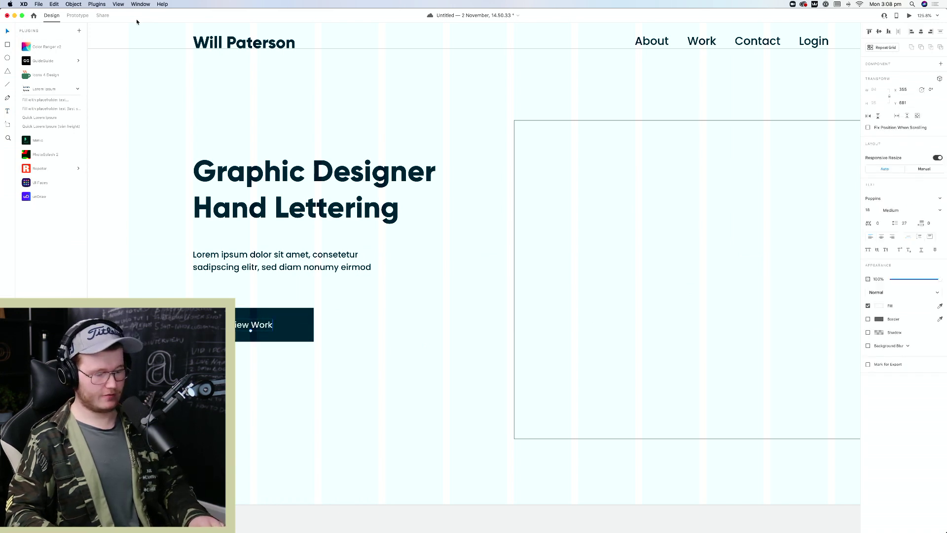
Apply the larger saved Poppins Medium character style to the "View Work" label, with a white fill and centred on the button
{"action": "key", "text": "super+shift+y"}
{"action": "left_click", "coordinate": [50, 159]}
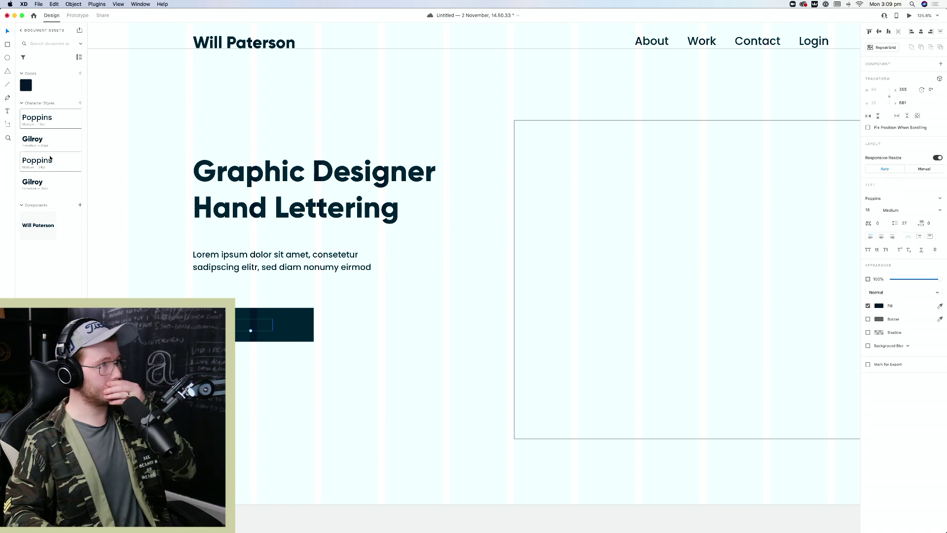
{"action": "left_click", "coordinate": [879, 305]}
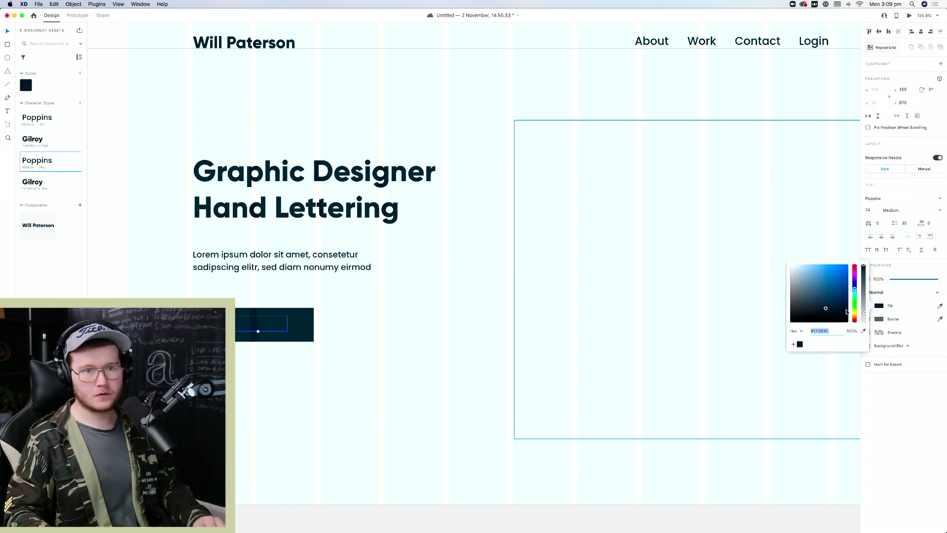
{"action": "left_click_drag", "start_coordinate": [846, 311], "coordinate": [659, 179]}
{"action": "key", "text": "Escape"}
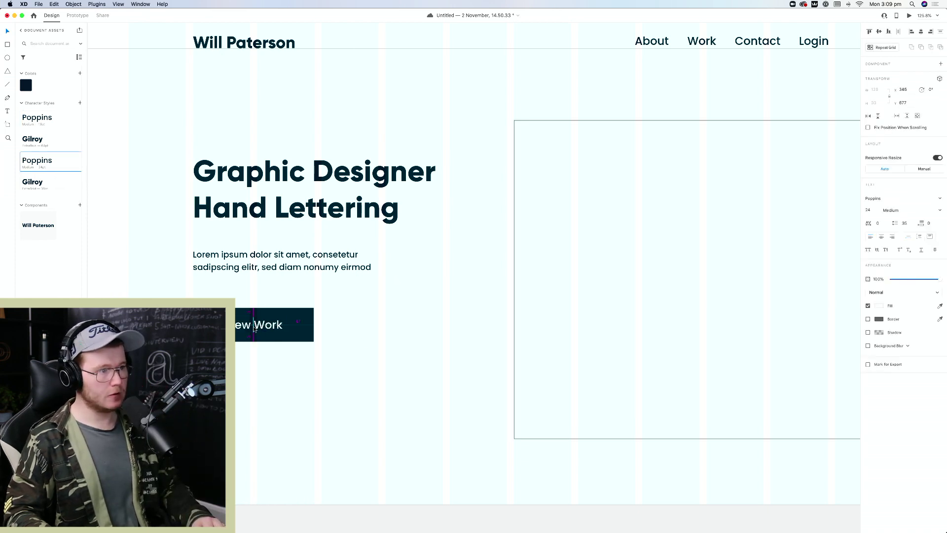
Check the labelled button within the whole page and save the document
{"action": "left_click", "coordinate": [330, 339]}
{"action": "key", "text": "super+0"}
{"action": "scroll", "coordinate": [329, 339], "scroll_direction": "up", "scroll_amount": 5}
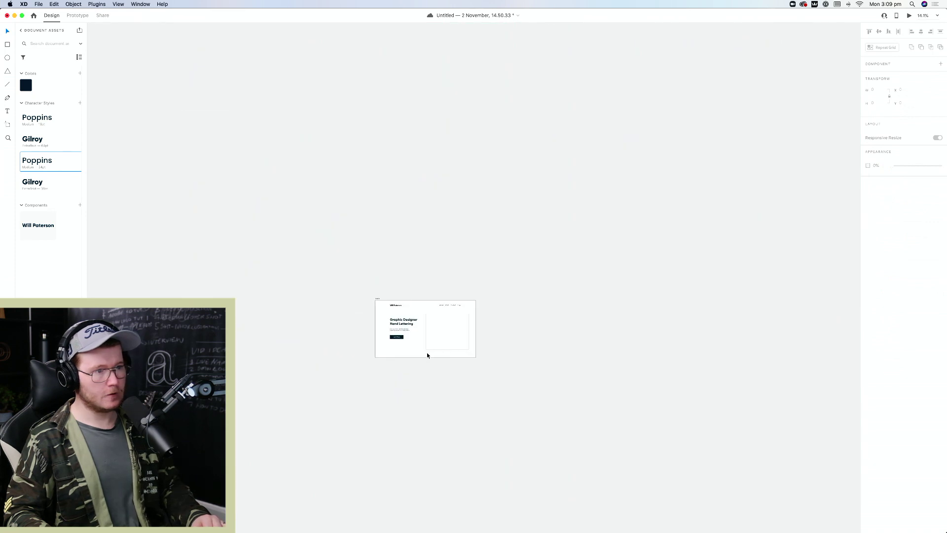
{"action": "scroll", "coordinate": [427, 353], "scroll_direction": "up", "scroll_amount": 10}
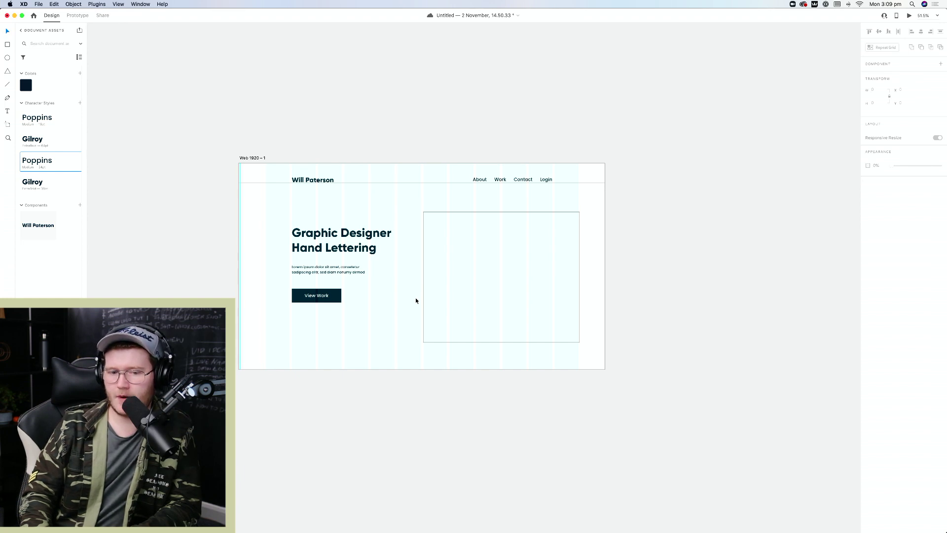
{"action": "key", "text": "super+s"}
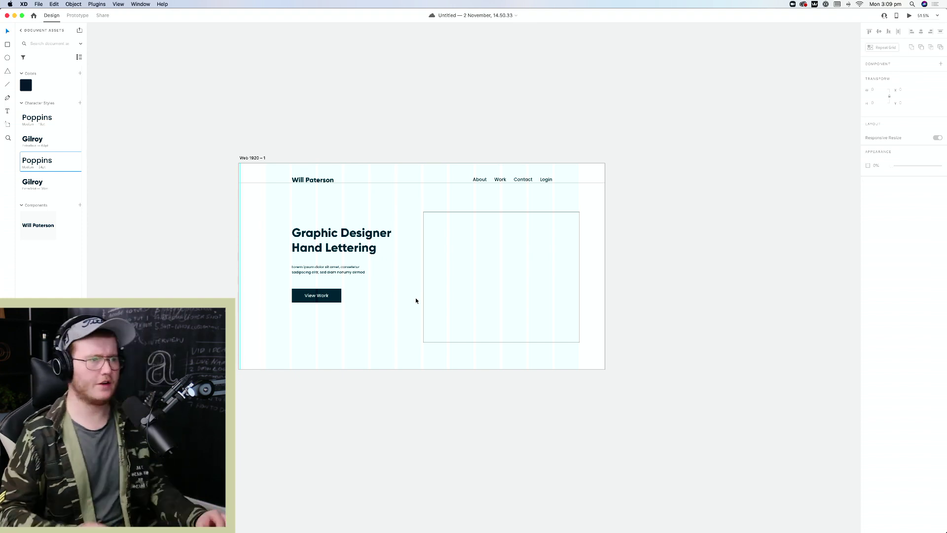
Turn the button rectangle and its "View Work" label together into a reusable component
{"action": "scroll", "coordinate": [333, 302], "scroll_direction": "up", "scroll_amount": 5}
{"action": "left_click", "coordinate": [287, 283]}
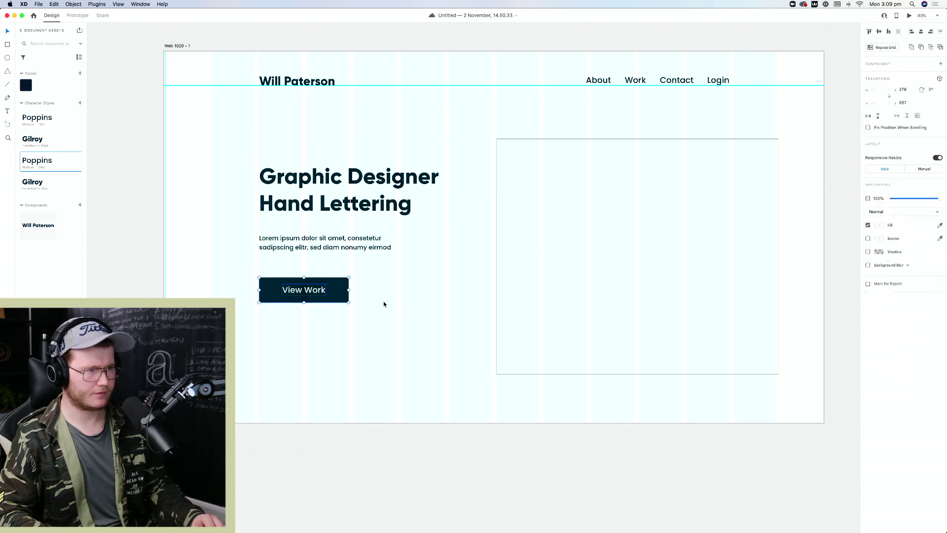
{"action": "left_click_drag", "start_coordinate": [390, 315], "coordinate": [214, 261]}
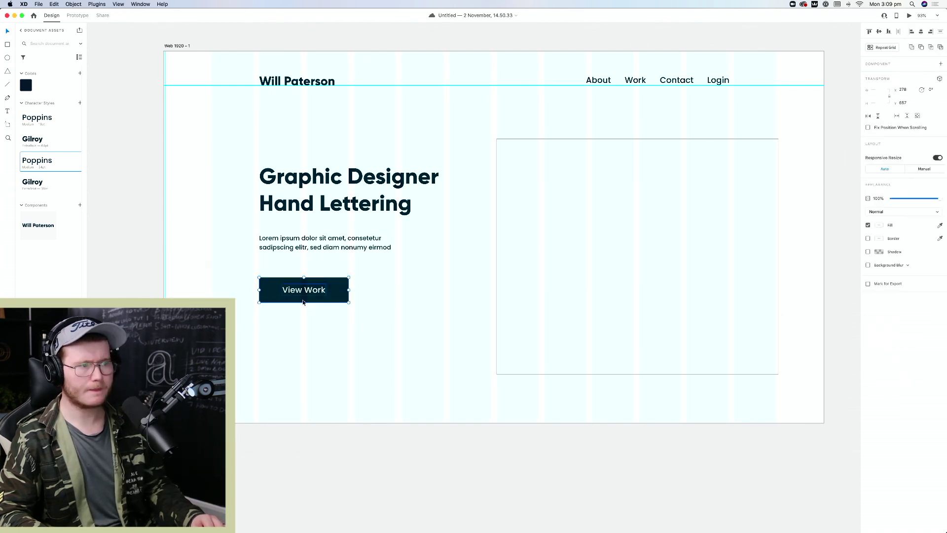
{"action": "key", "text": "super+k"}
{"action": "left_click", "coordinate": [365, 317]}
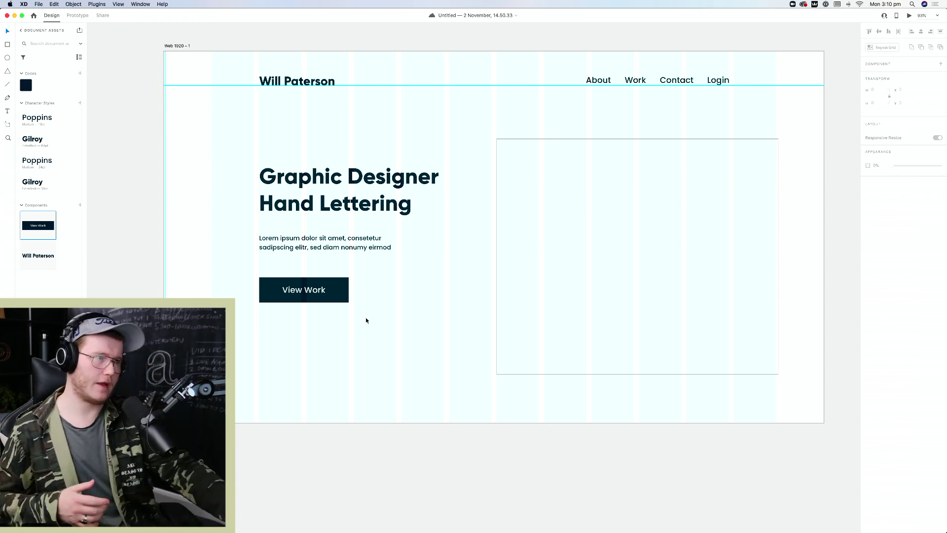
Try narrowing the large rectangle so its far edge lines up with the end of the Login link
{"action": "scroll", "coordinate": [476, 159], "scroll_direction": "down", "scroll_amount": 5}
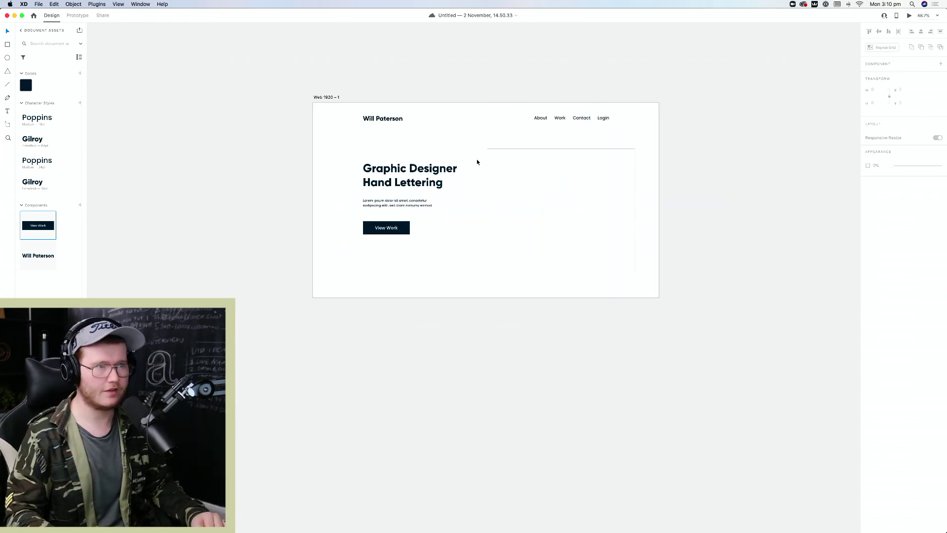
{"action": "scroll", "coordinate": [476, 159], "scroll_direction": "up", "scroll_amount": 2}
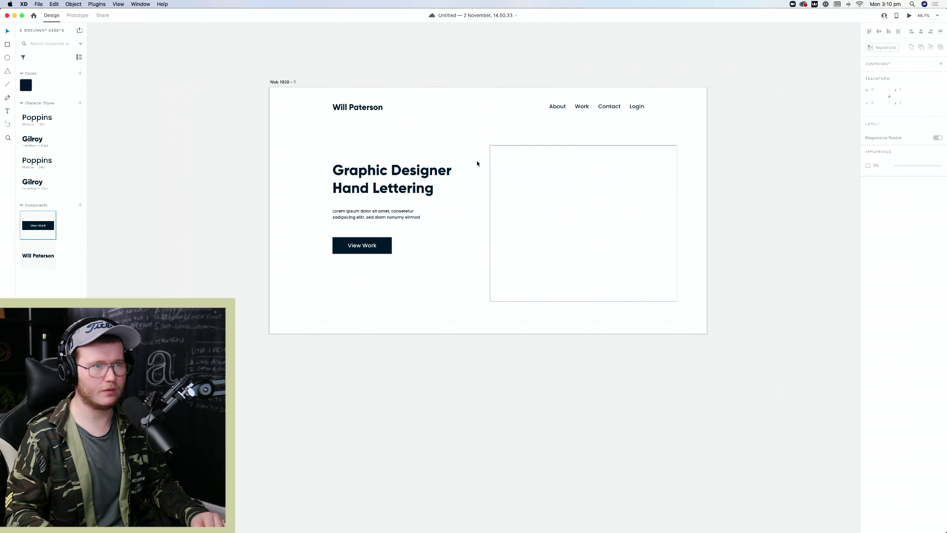
{"action": "left_click", "coordinate": [675, 202]}
{"action": "left_click_drag", "start_coordinate": [676, 224], "coordinate": [647, 224]}
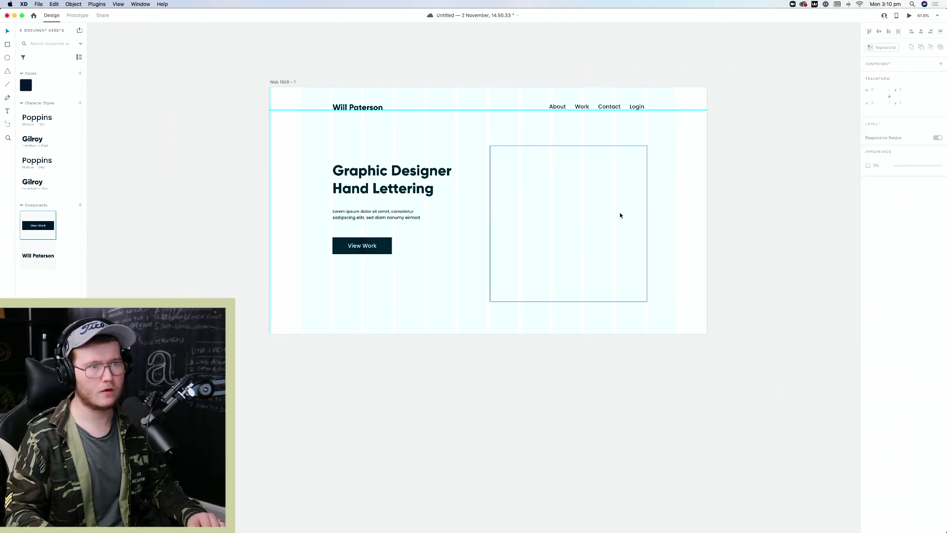
{"action": "left_click", "coordinate": [735, 221]}
Move the large rectangle slightly up, keeping it aligned with the same grid columns
{"action": "scroll", "coordinate": [641, 222], "scroll_direction": "right", "scroll_amount": 5}
{"action": "left_click", "coordinate": [567, 220]}
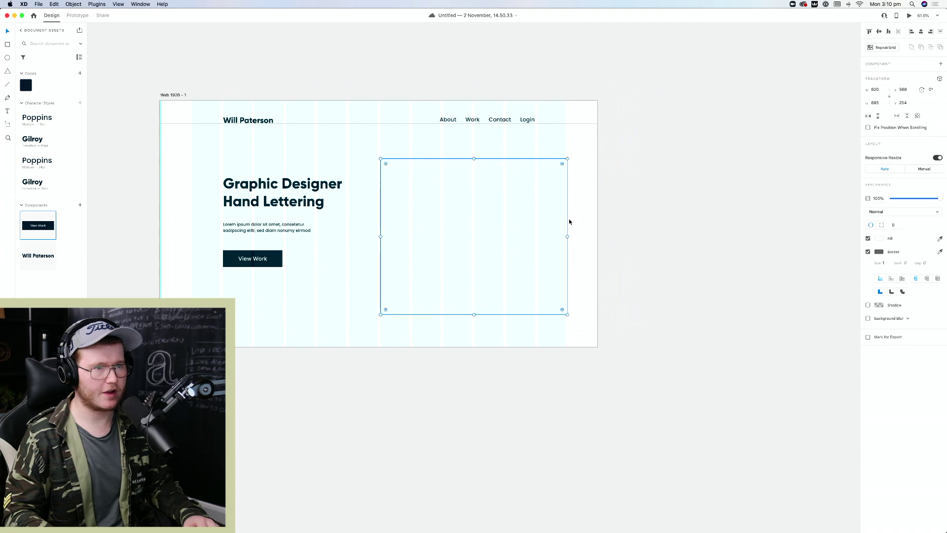
{"action": "left_click_drag", "start_coordinate": [567, 220], "coordinate": [566, 213]}
{"action": "left_click", "coordinate": [614, 228]}
Examine the page's overall balance and how the heading, paragraph and button block sits against the large rectangle
{"action": "scroll", "coordinate": [521, 238], "scroll_direction": "down", "scroll_amount": 5}
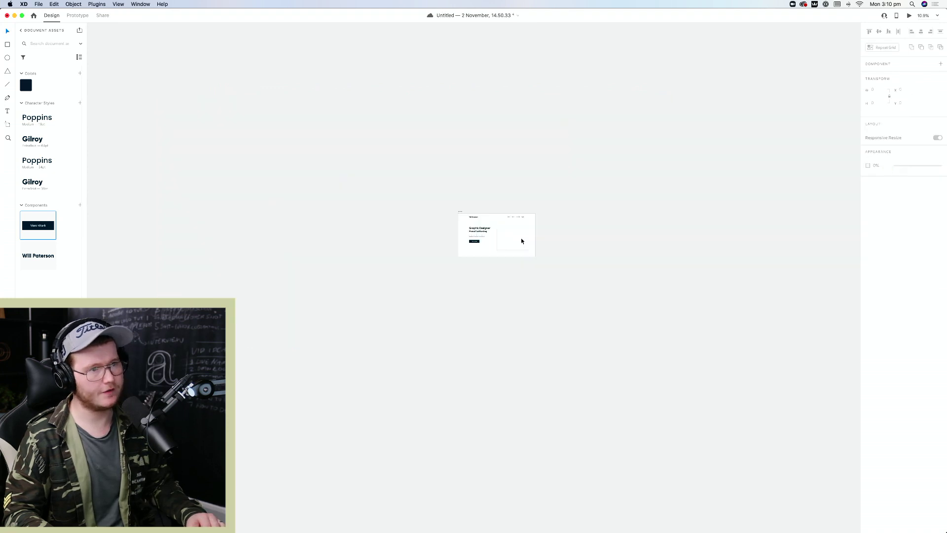
{"action": "scroll", "coordinate": [540, 248], "scroll_direction": "up", "scroll_amount": 3}
{"action": "scroll", "coordinate": [485, 238], "scroll_direction": "up", "scroll_amount": 10}
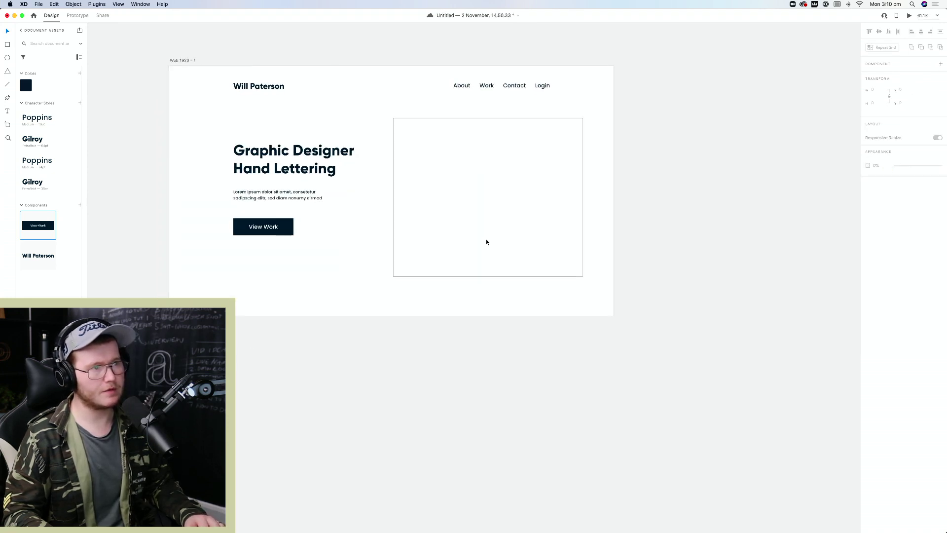
{"action": "scroll", "coordinate": [486, 239], "scroll_direction": "down", "scroll_amount": 10}
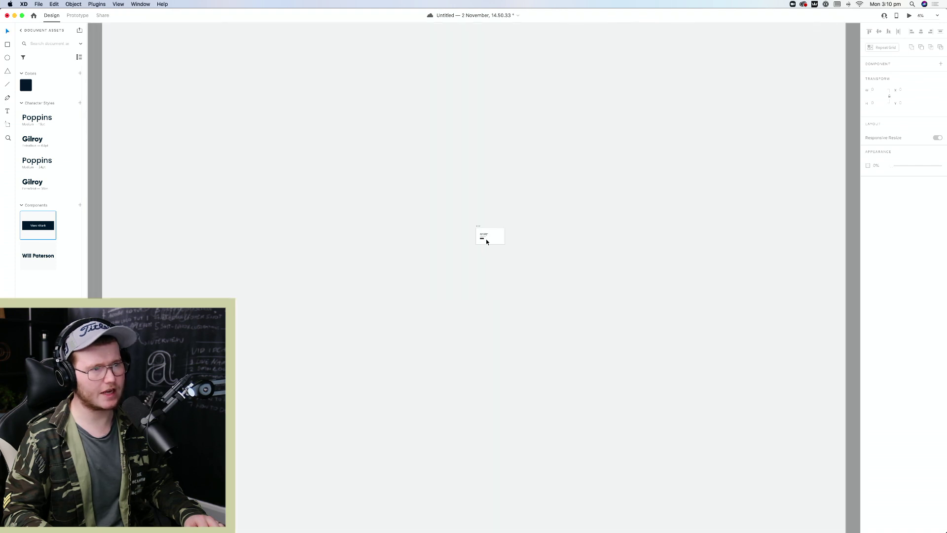
{"action": "scroll", "coordinate": [487, 238], "scroll_direction": "up", "scroll_amount": 3}
{"action": "scroll", "coordinate": [487, 238], "scroll_direction": "up", "scroll_amount": 4}
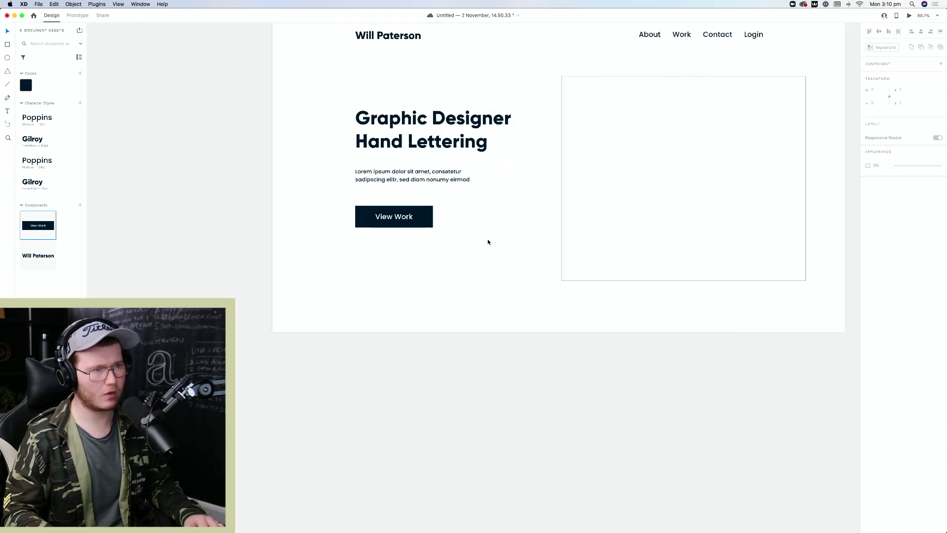
{"action": "left_click_drag", "start_coordinate": [488, 238], "coordinate": [375, 288]}
{"action": "left_click_drag", "start_coordinate": [191, 147], "coordinate": [429, 293]}
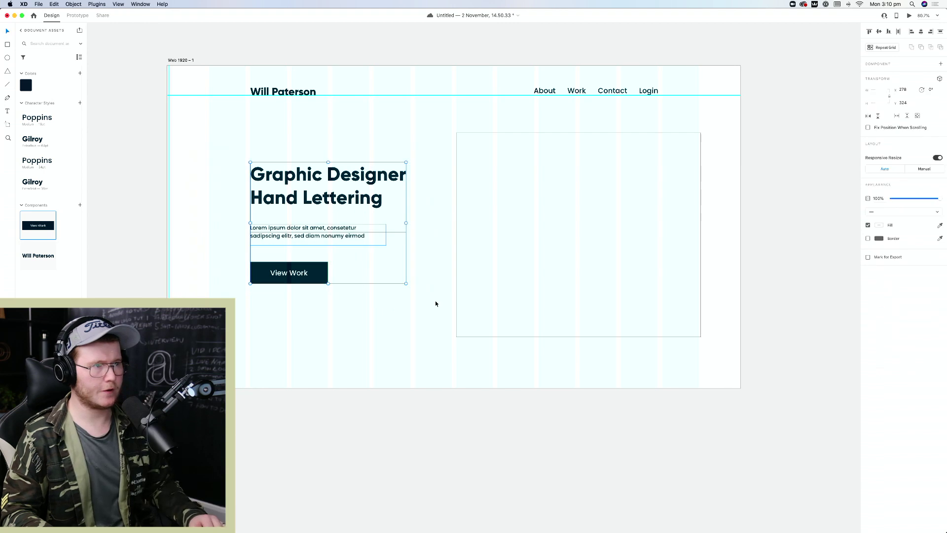
{"action": "left_click", "coordinate": [404, 290]}
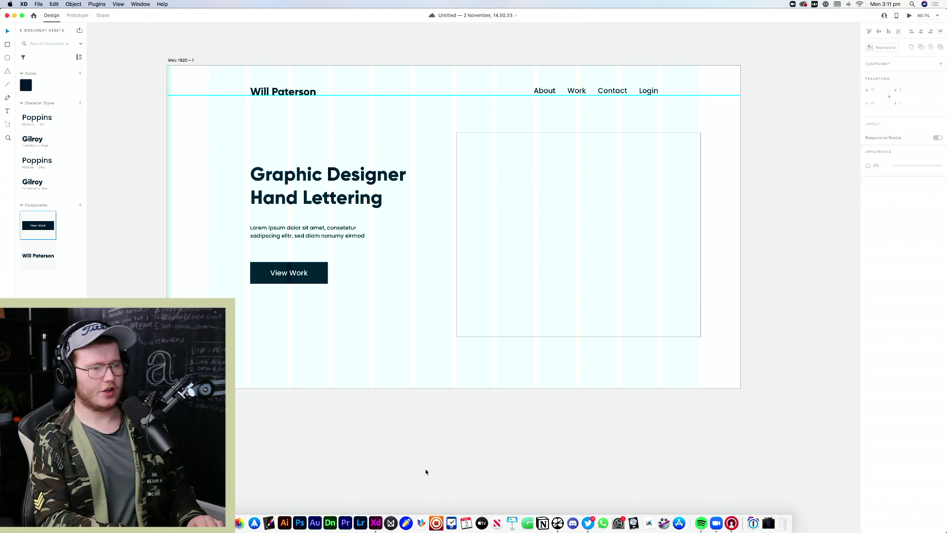
Switch to Adobe Dimension and view the Amazing Dimension scene through the saved camera bookmarks View 4 and View 5
{"action": "left_click", "coordinate": [330, 522]}
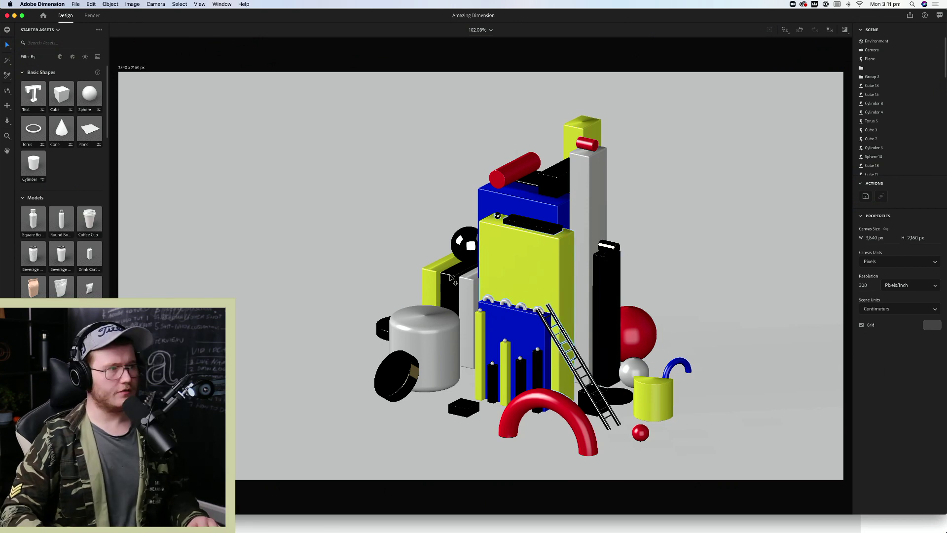
{"action": "left_click_drag", "start_coordinate": [453, 280], "coordinate": [530, 286]}
{"action": "key", "text": "f"}
{"action": "left_click", "coordinate": [830, 30]}
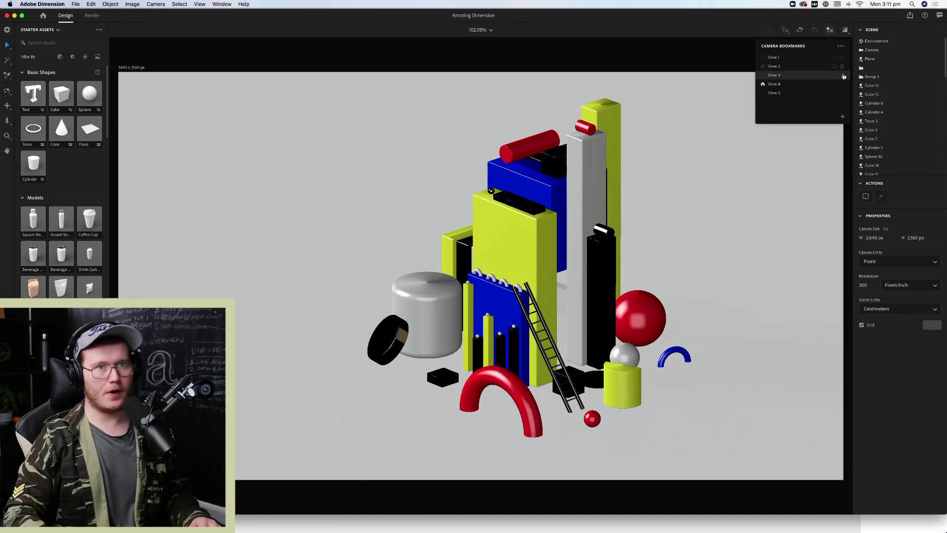
{"action": "left_click", "coordinate": [787, 84]}
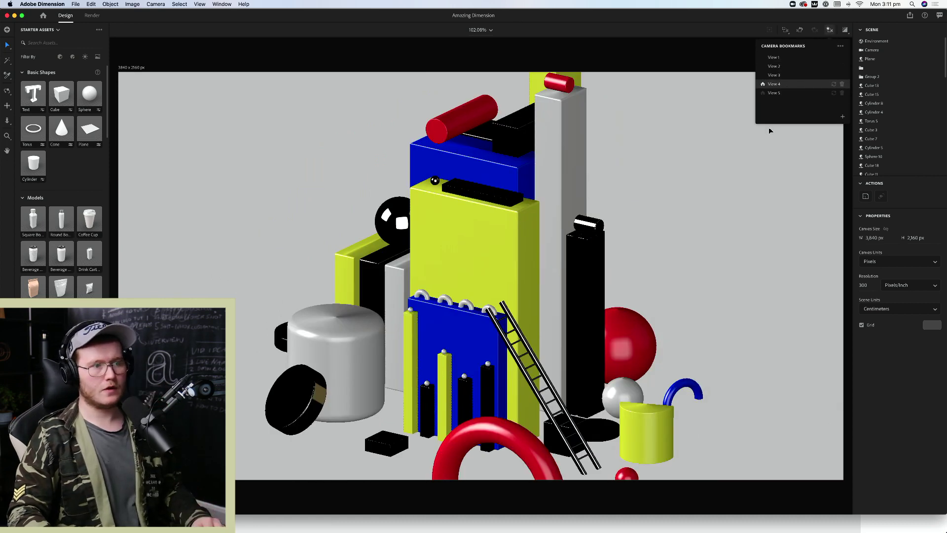
{"action": "left_click", "coordinate": [780, 95]}
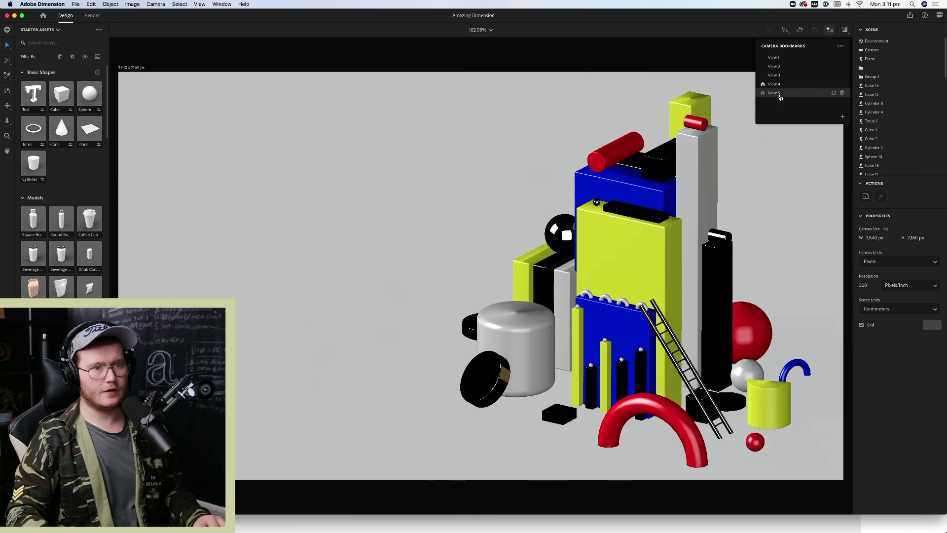
{"action": "left_click", "coordinate": [513, 186]}
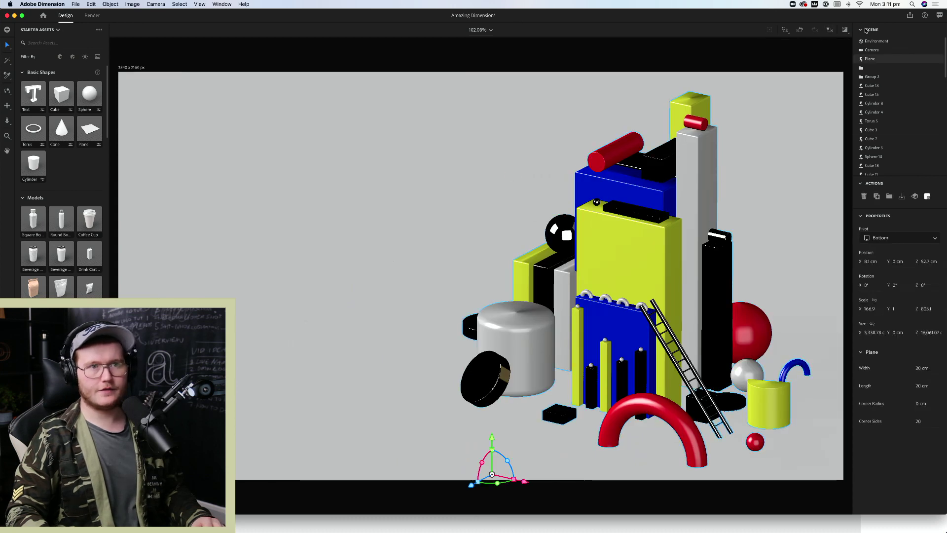
Turn on the render preview and examine the rendered shapes and the scene's Environment lighting properties
{"action": "left_click", "coordinate": [845, 29]}
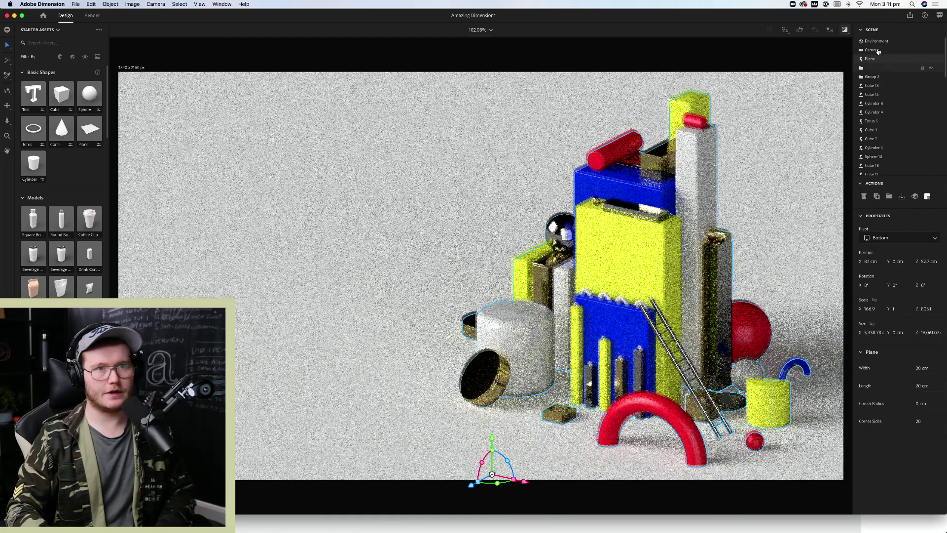
{"action": "left_click", "coordinate": [876, 41]}
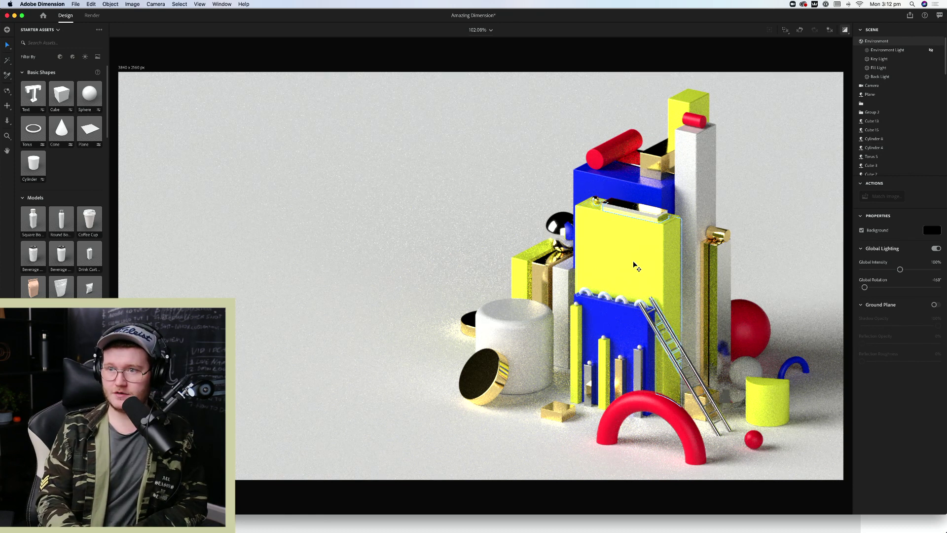
{"action": "left_click", "coordinate": [445, 338]}
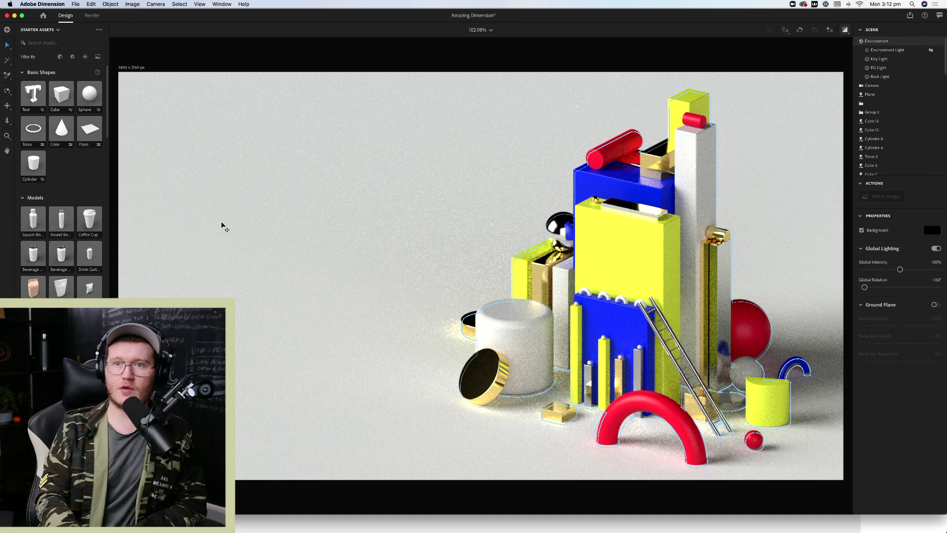
{"action": "left_click", "coordinate": [522, 380]}
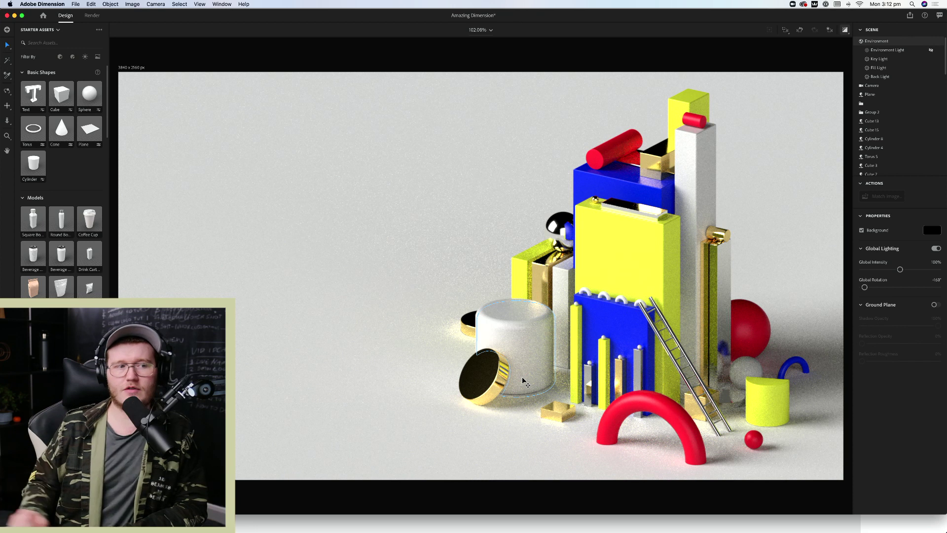
{"action": "left_click", "coordinate": [289, 69]}
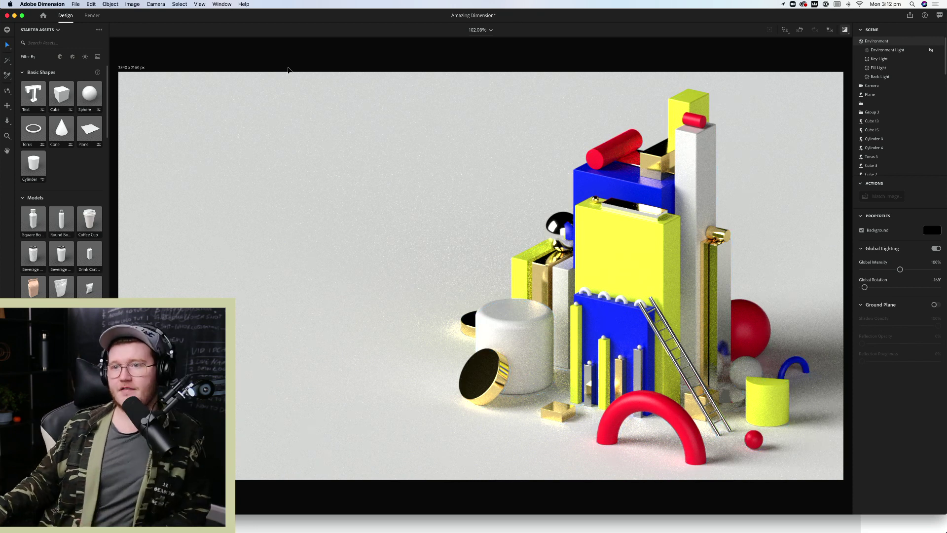
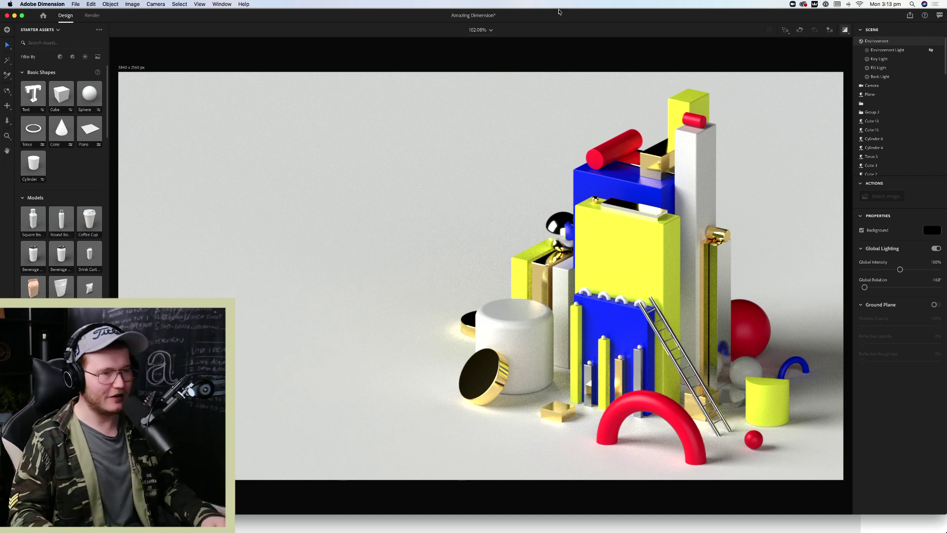
Quit Adobe Dimension, saving the changes to the Amazing Dimension document, and return to Adobe XD
{"action": "left_click", "coordinate": [56, 4]}
{"action": "left_click", "coordinate": [94, 34]}
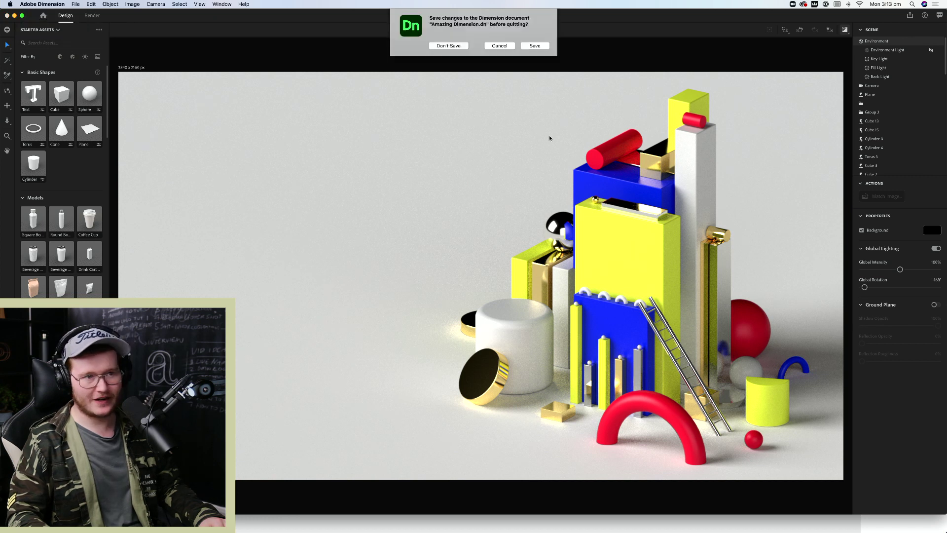
{"action": "left_click", "coordinate": [534, 45]}
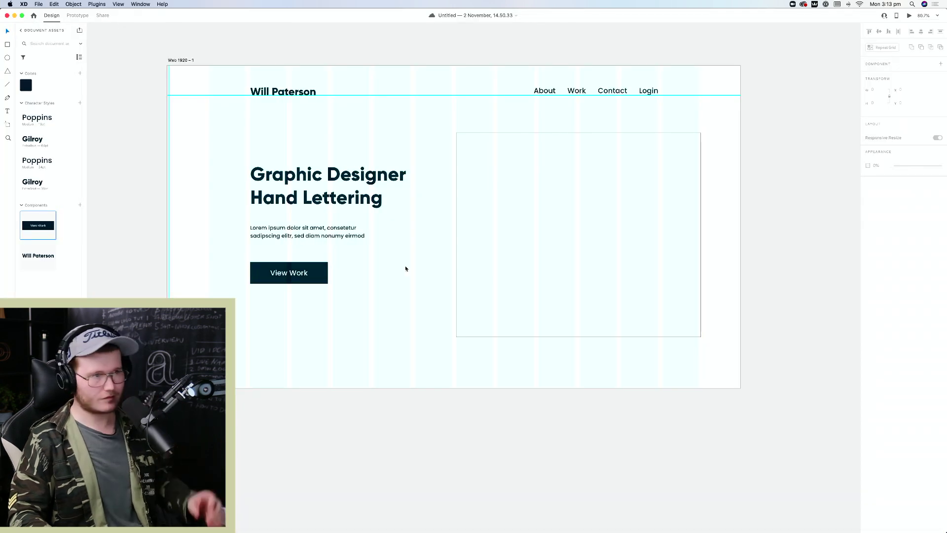
Examine how the header, text block and large rectangle sit on the layout grid across the whole page
{"action": "left_click_drag", "start_coordinate": [406, 269], "coordinate": [416, 293]}
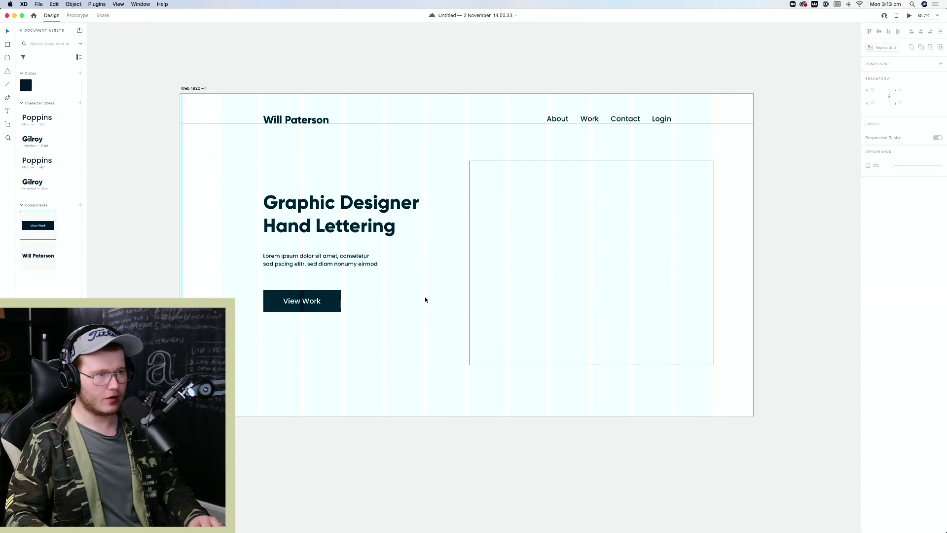
{"action": "scroll", "coordinate": [324, 312], "scroll_direction": "down", "scroll_amount": 5}
{"action": "scroll", "coordinate": [323, 309], "scroll_direction": "down", "scroll_amount": 2}
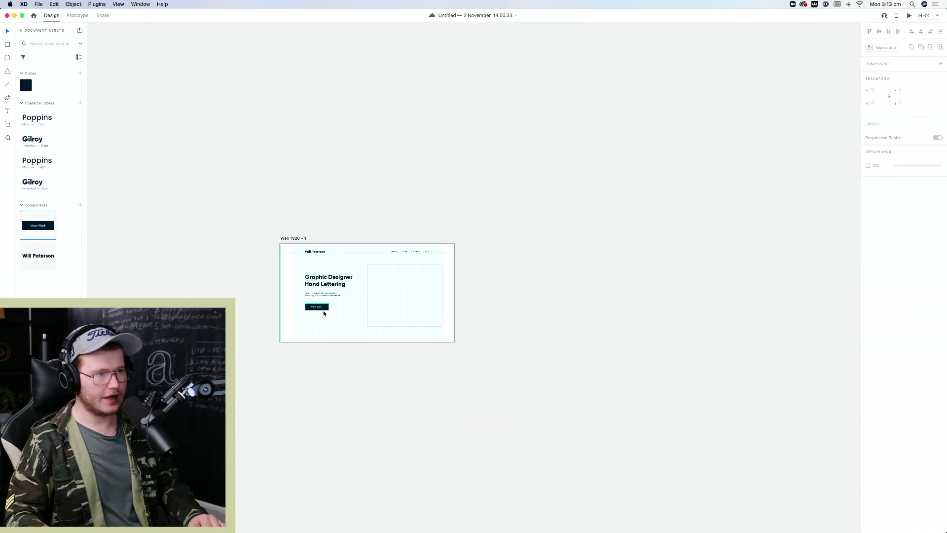
{"action": "scroll", "coordinate": [324, 311], "scroll_direction": "up", "scroll_amount": 4}
{"action": "key", "text": "shift+super+apostrophe"}
{"action": "left_click_drag", "start_coordinate": [324, 311], "coordinate": [417, 303]}
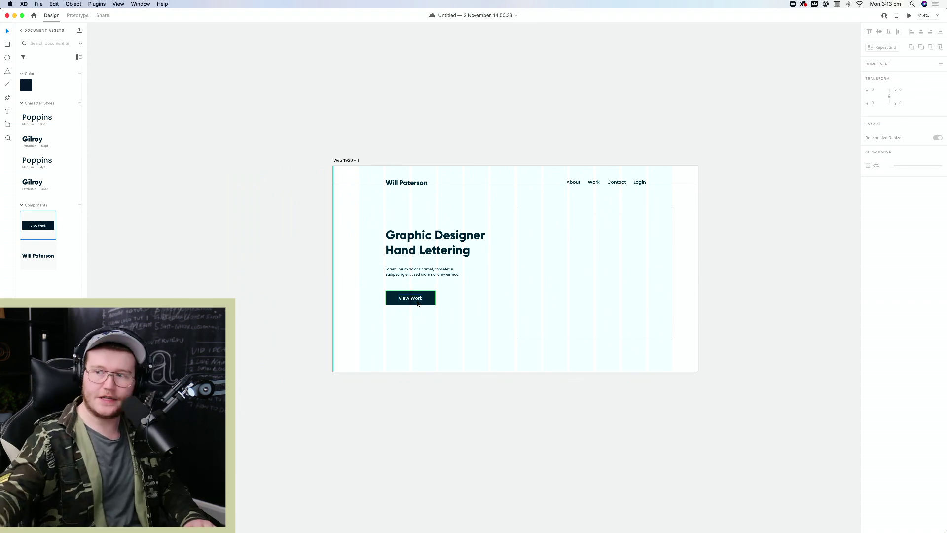
{"action": "left_click_drag", "start_coordinate": [368, 284], "coordinate": [286, 313]}
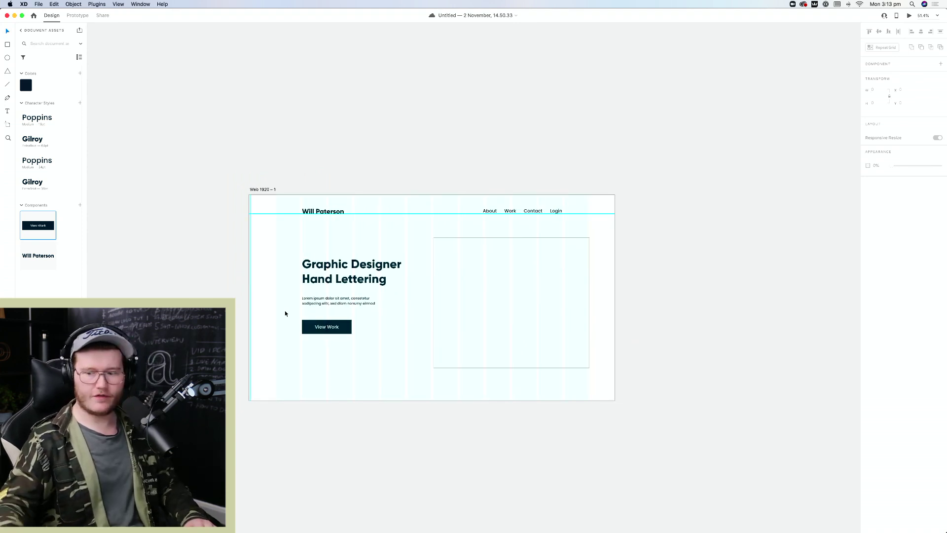
{"action": "scroll", "coordinate": [285, 313], "scroll_direction": "left", "scroll_amount": 5}
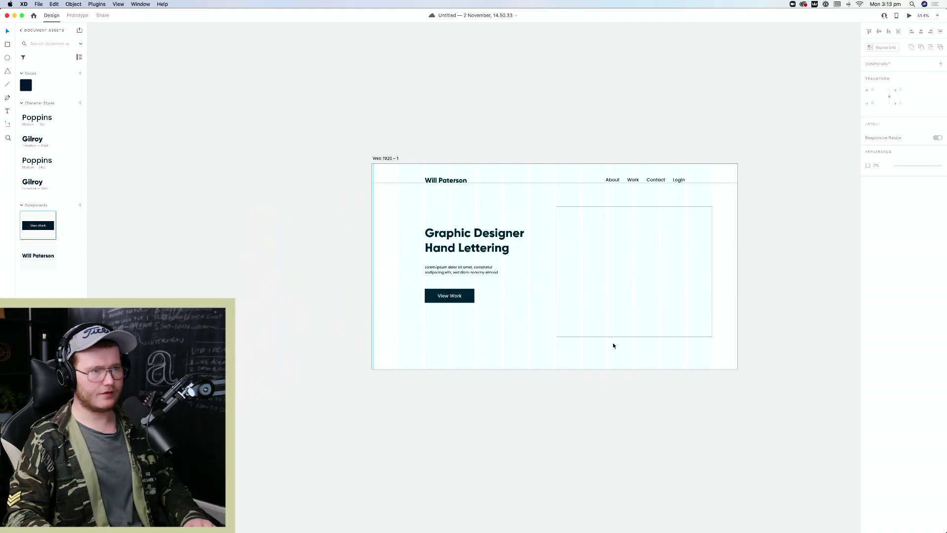
{"action": "scroll", "coordinate": [656, 324], "scroll_direction": "up", "scroll_amount": 5}
{"action": "key", "text": "super+shift+apostrophe"}
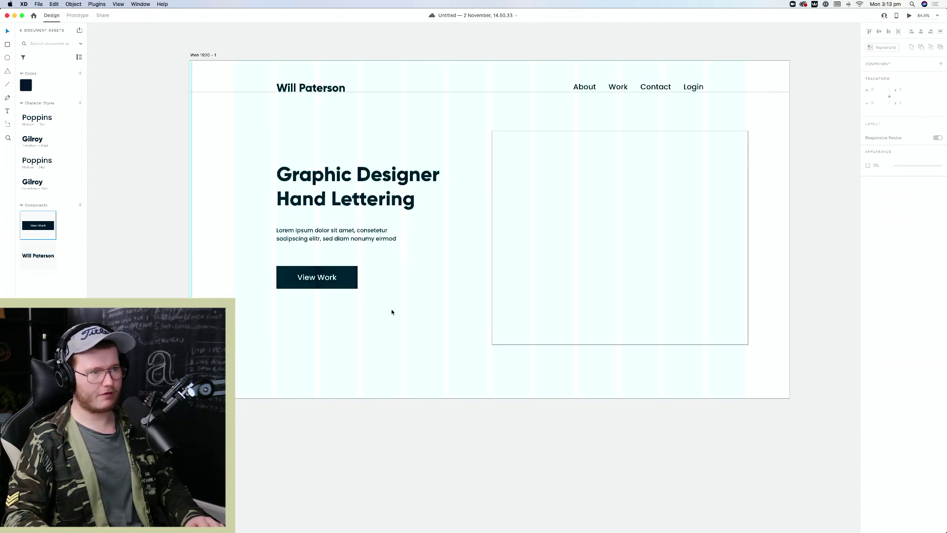
Try moving the View Work button slightly lower beneath the paragraph, keeping its left alignment
{"action": "left_click", "coordinate": [340, 280]}
{"action": "left_click", "coordinate": [401, 327]}
{"action": "left_click", "coordinate": [324, 283]}
{"action": "left_click_drag", "start_coordinate": [323, 283], "coordinate": [344, 296]}
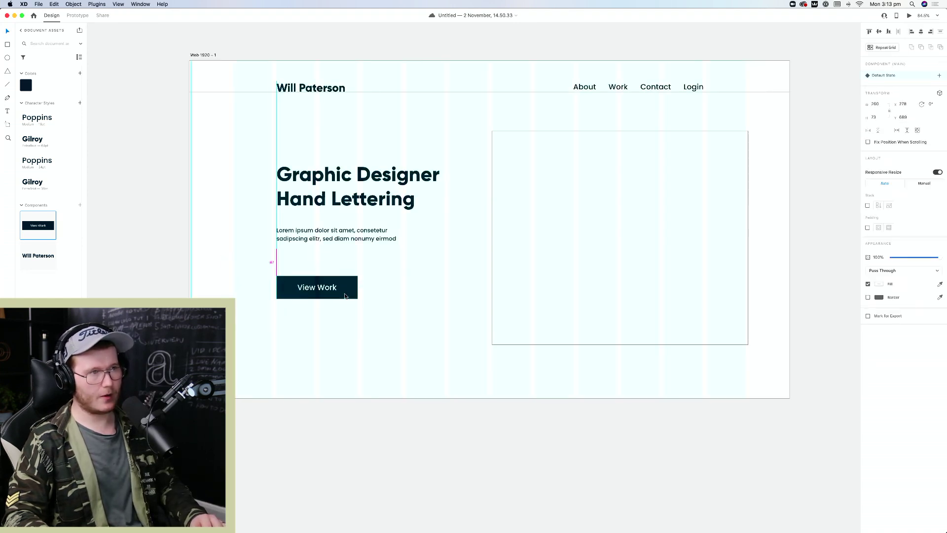
Try drawing a square of about 45 px in front of the site name in the header, with the layout grid shown
{"action": "scroll", "coordinate": [269, 94], "scroll_direction": "up", "scroll_amount": 3}
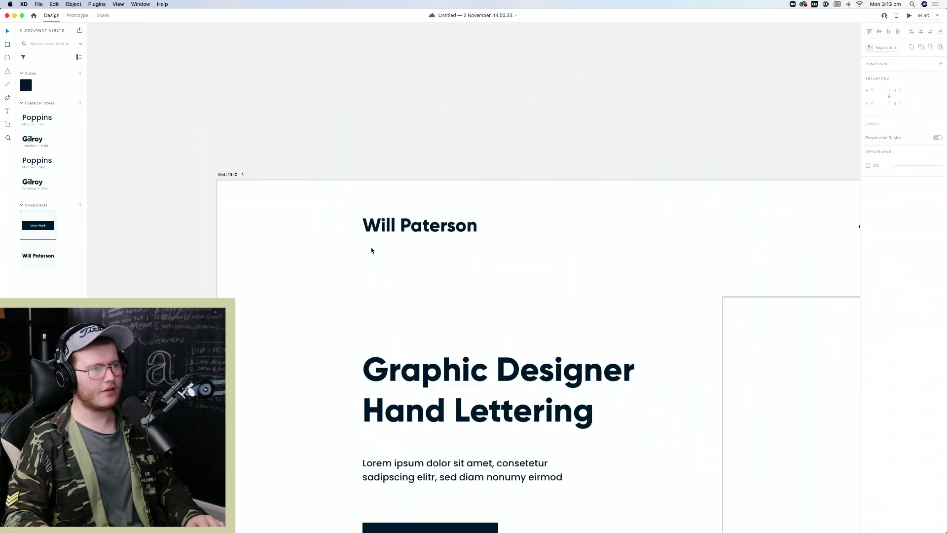
{"action": "scroll", "coordinate": [371, 250], "scroll_direction": "up", "scroll_amount": 2}
{"action": "key", "text": "super+shift+apostrophe"}
{"action": "key", "text": "r"}
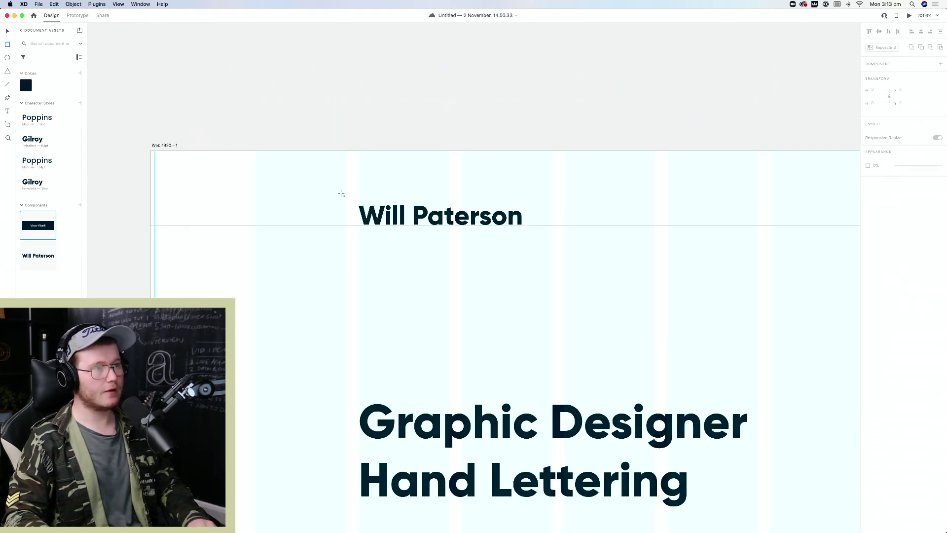
{"action": "left_click_drag", "start_coordinate": [346, 191], "coordinate": [286, 226]}
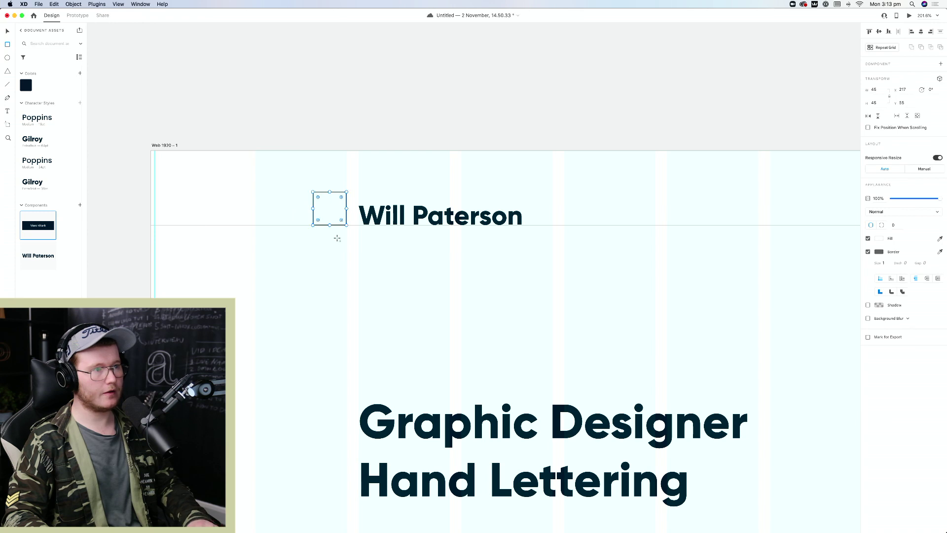
{"action": "key", "text": "super+z"}
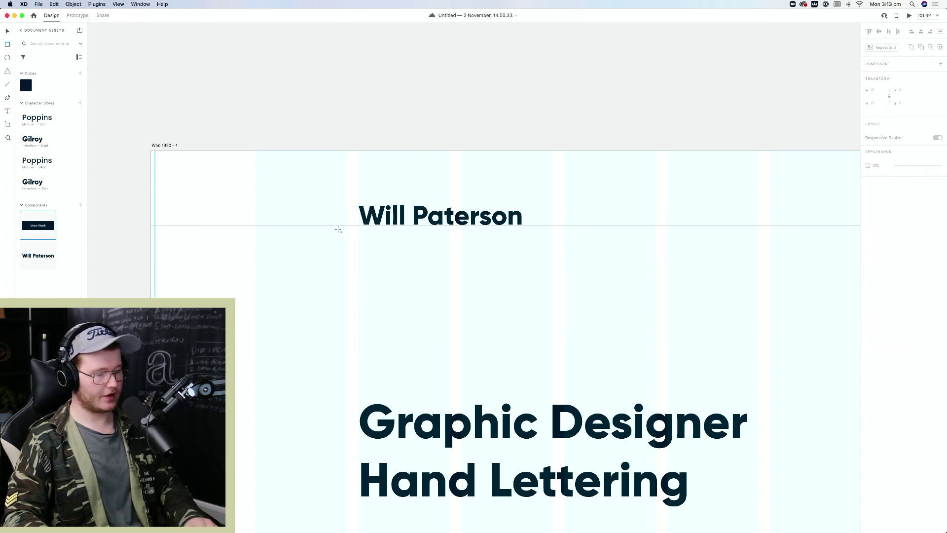
Draw a circle in front of the site name in the header and shrink it to about 38 px
{"action": "key", "text": "e"}
{"action": "left_click_drag", "start_coordinate": [300, 190], "coordinate": [338, 227]}
{"action": "key", "text": "Escape"}
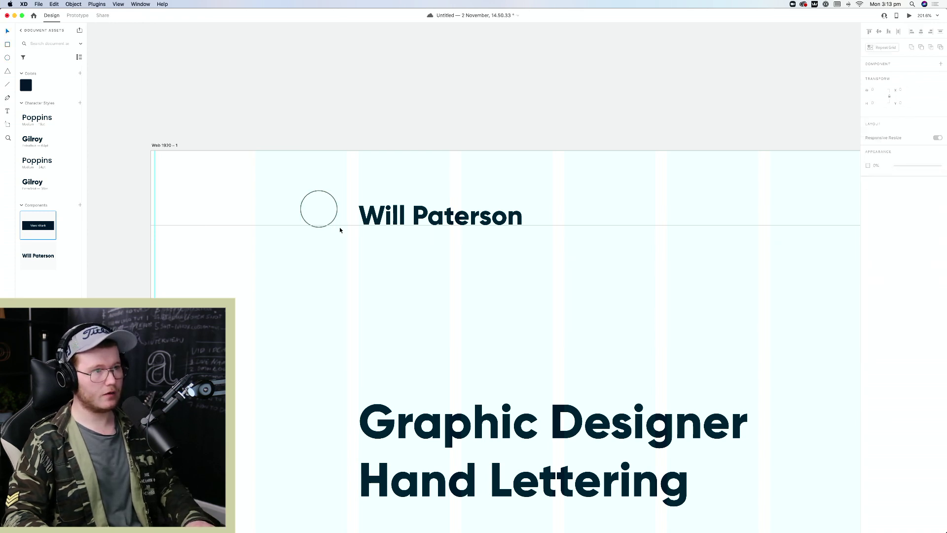
{"action": "left_click", "coordinate": [331, 224]}
{"action": "left_click_drag", "start_coordinate": [337, 190], "coordinate": [336, 195]}
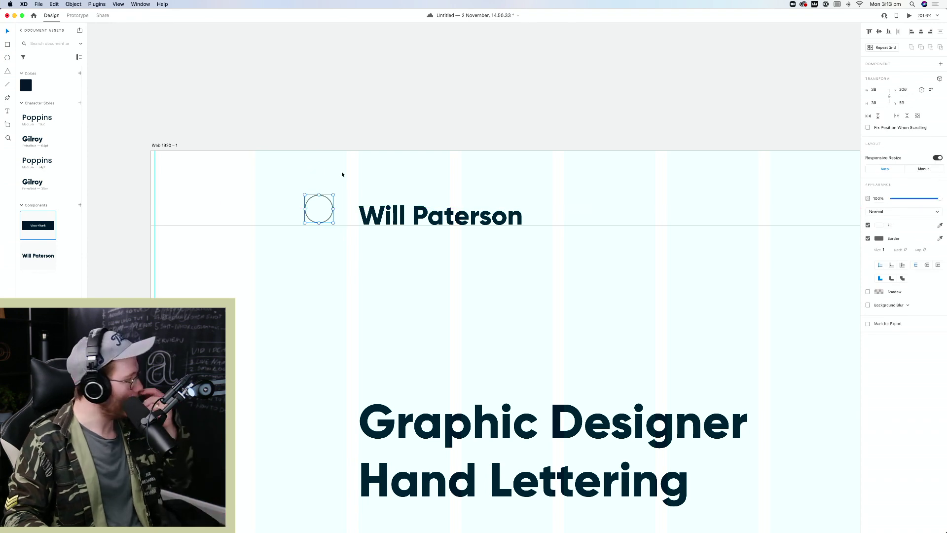
Move the circle closer to the site name so it rests on the header guide, and reduce it to about 33 px
{"action": "left_click_drag", "start_coordinate": [331, 198], "coordinate": [345, 203]}
{"action": "left_click", "coordinate": [365, 173]}
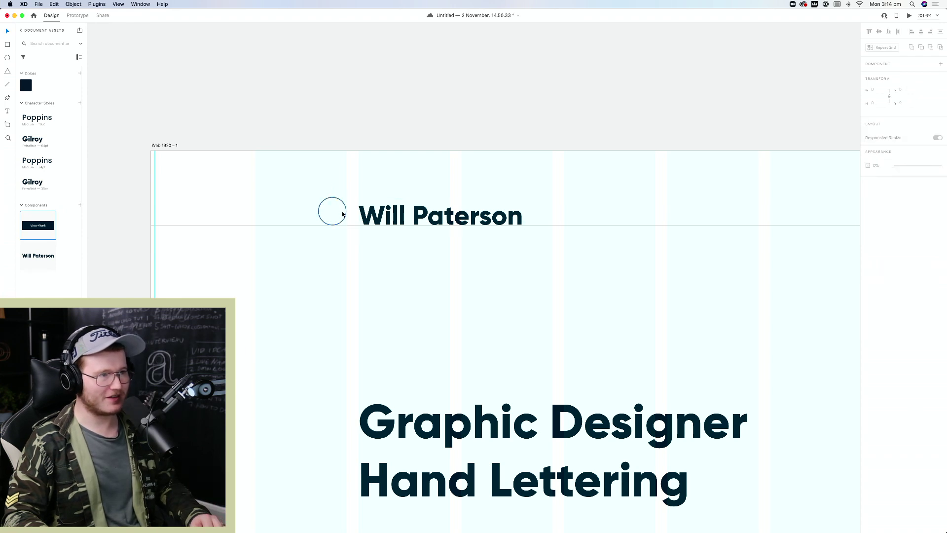
{"action": "left_click", "coordinate": [344, 202]}
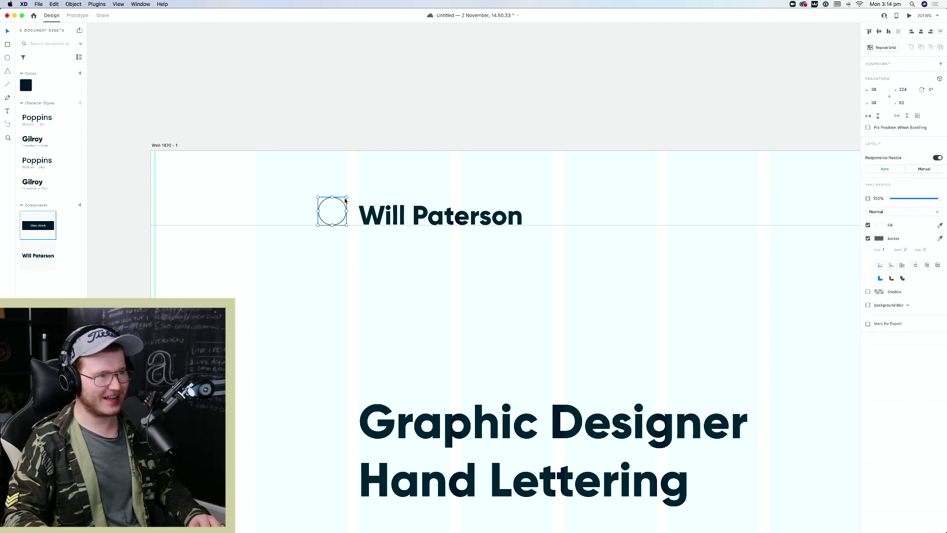
{"action": "left_click_drag", "start_coordinate": [345, 199], "coordinate": [343, 198]}
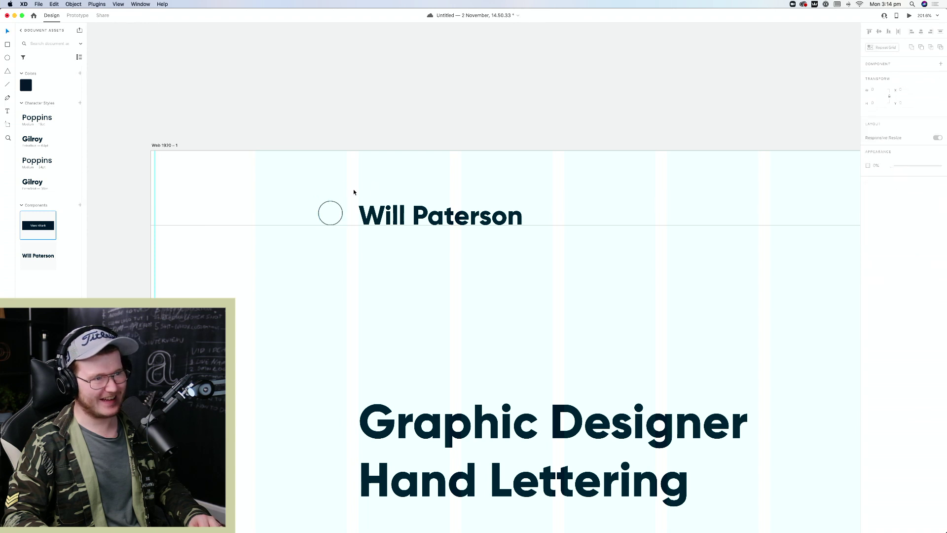
Remove the header circle's border and fill it with the same dark navy as the text
{"action": "left_click", "coordinate": [868, 226]}
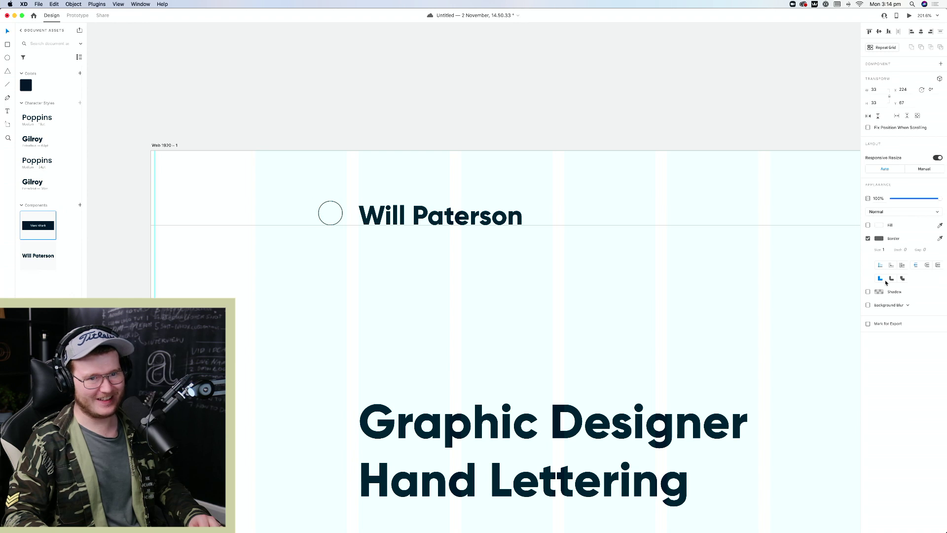
{"action": "left_click", "coordinate": [868, 239]}
{"action": "left_click", "coordinate": [867, 225]}
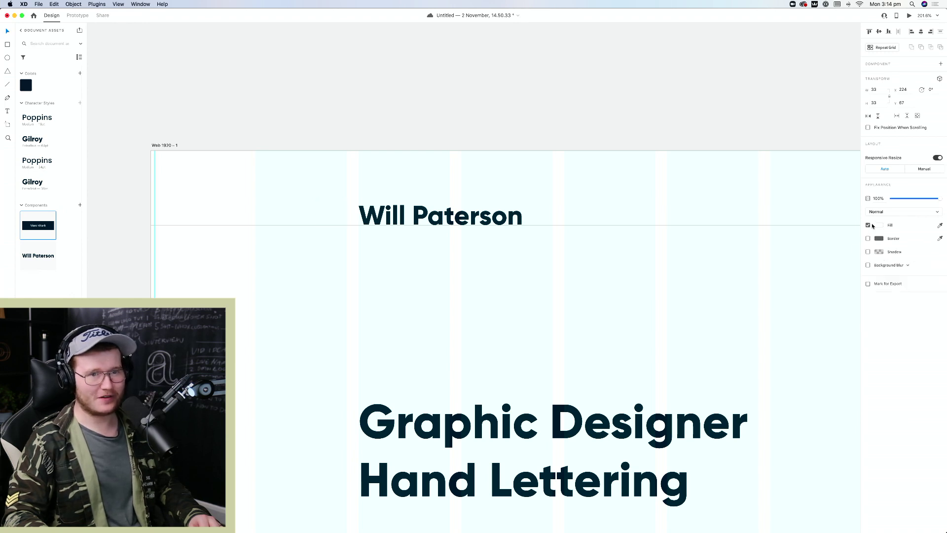
{"action": "left_click", "coordinate": [878, 225]}
{"action": "left_click", "coordinate": [800, 268]}
{"action": "left_click", "coordinate": [359, 199]}
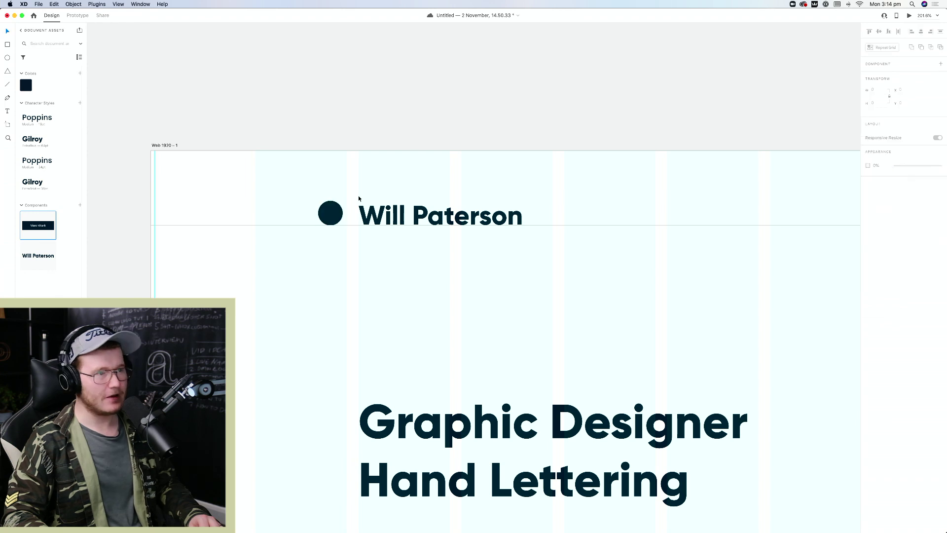
Lower the header circle's opacity to 30%
{"action": "left_click", "coordinate": [330, 213]}
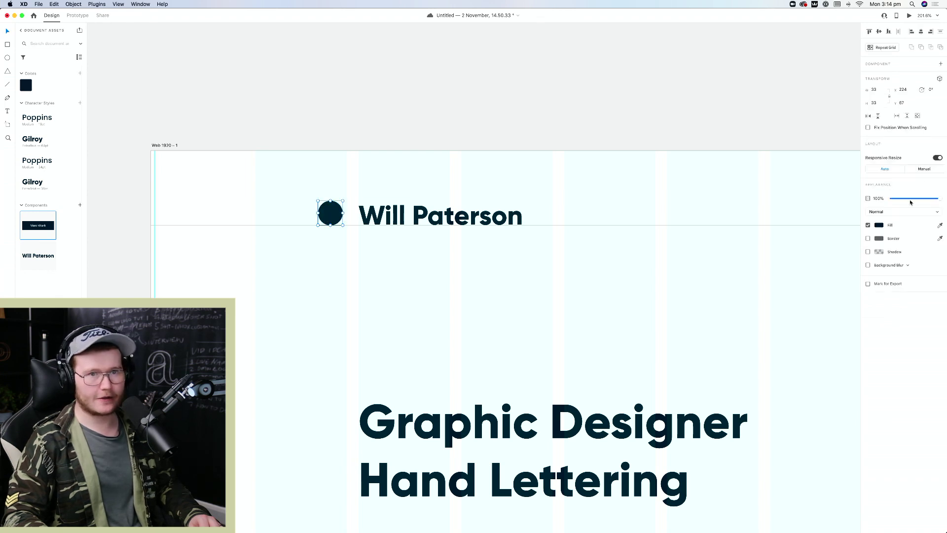
{"action": "left_click", "coordinate": [910, 201]}
{"action": "left_click", "coordinate": [678, 93]}
Set the header circle's opacity to 30% and shrink it to the capital letter height of the site name, resting on the guide
{"action": "scroll", "coordinate": [511, 268], "scroll_direction": "down", "scroll_amount": 5}
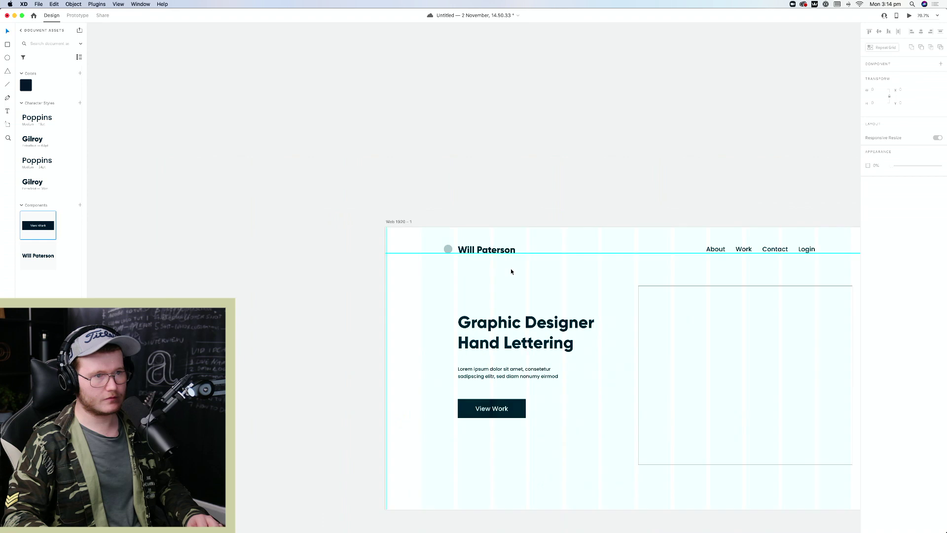
{"action": "scroll", "coordinate": [511, 271], "scroll_direction": "up", "scroll_amount": 5}
{"action": "left_click", "coordinate": [207, 180]}
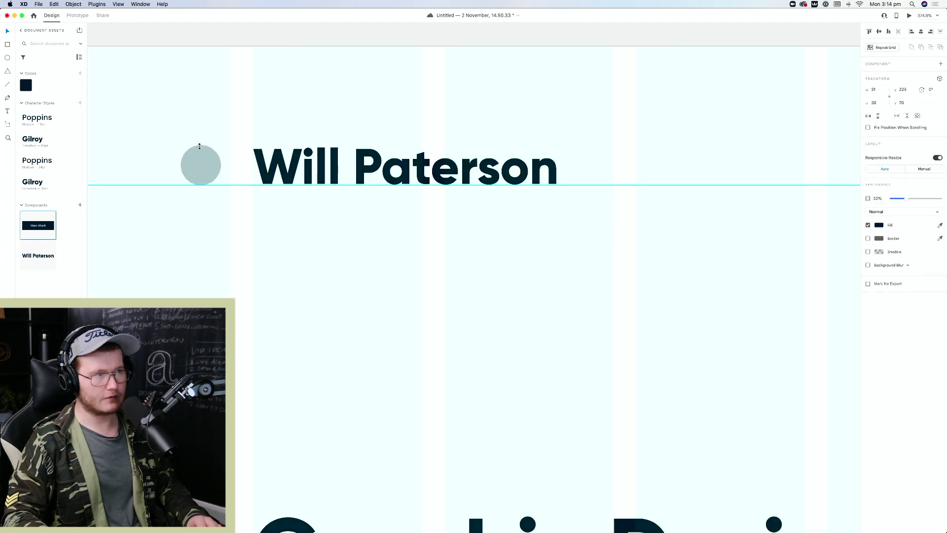
{"action": "left_click_drag", "start_coordinate": [200, 146], "coordinate": [200, 140]}
{"action": "key", "text": "0"}
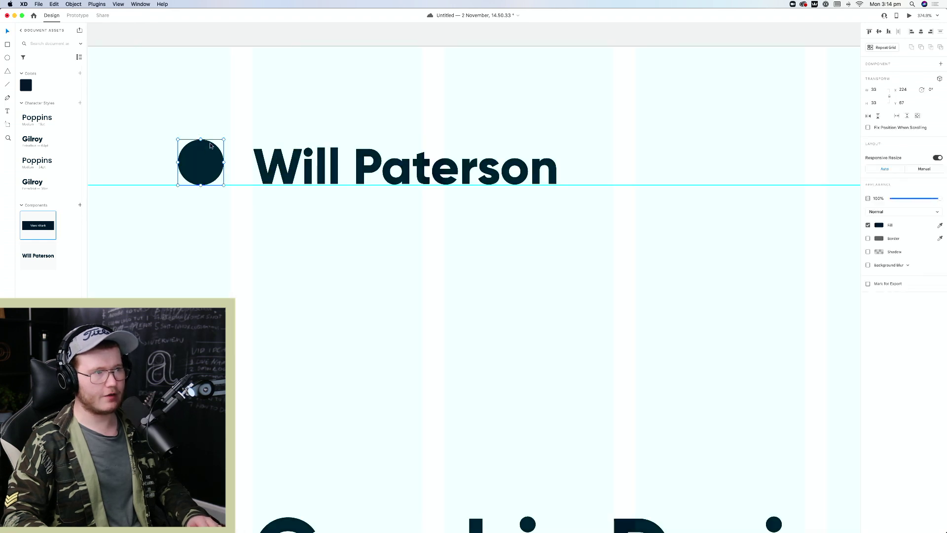
{"action": "key", "text": "3"}
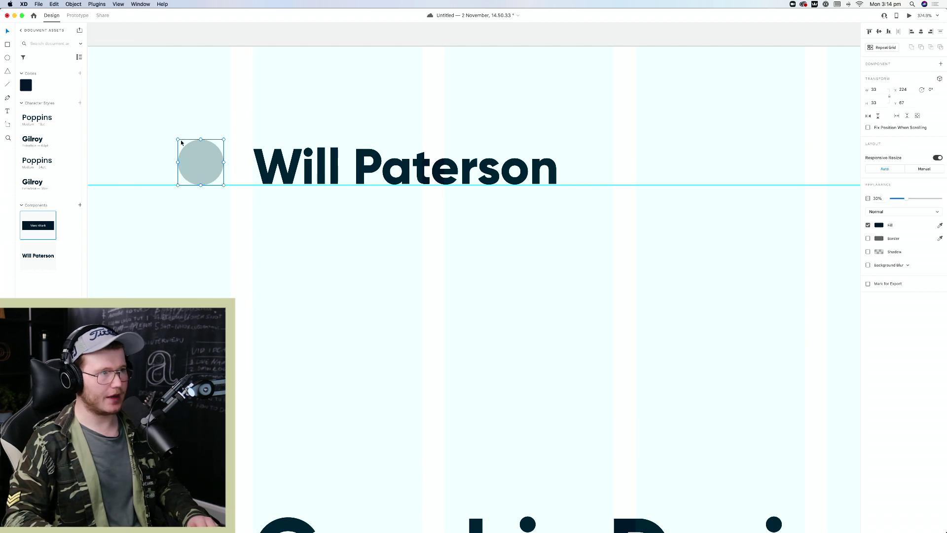
{"action": "left_click_drag", "start_coordinate": [181, 143], "coordinate": [185, 147]}
{"action": "left_click", "coordinate": [233, 147]}
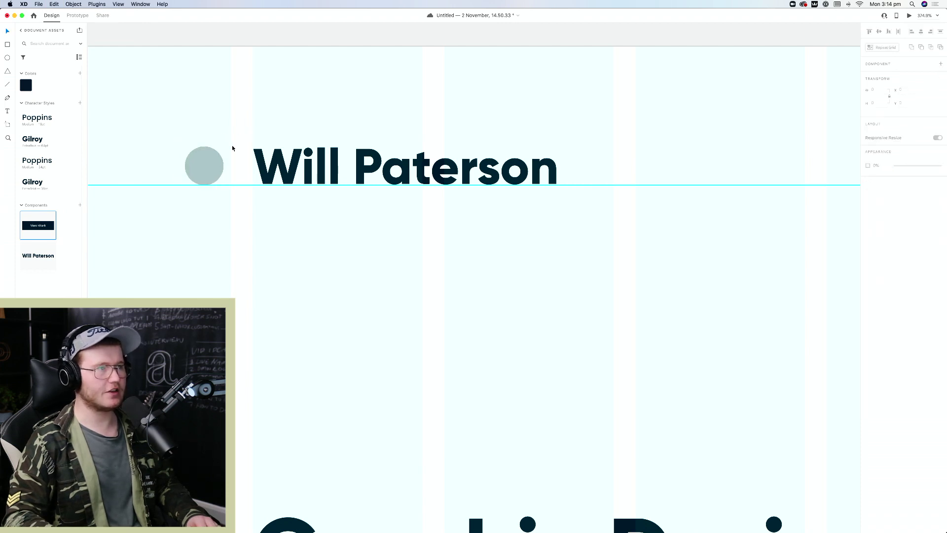
Hide the artboard's layout grid and remove the guides crossing the header and the artboard's side
{"action": "scroll", "coordinate": [232, 147], "scroll_direction": "down", "scroll_amount": 10}
{"action": "left_click_drag", "start_coordinate": [505, 311], "coordinate": [399, 285]}
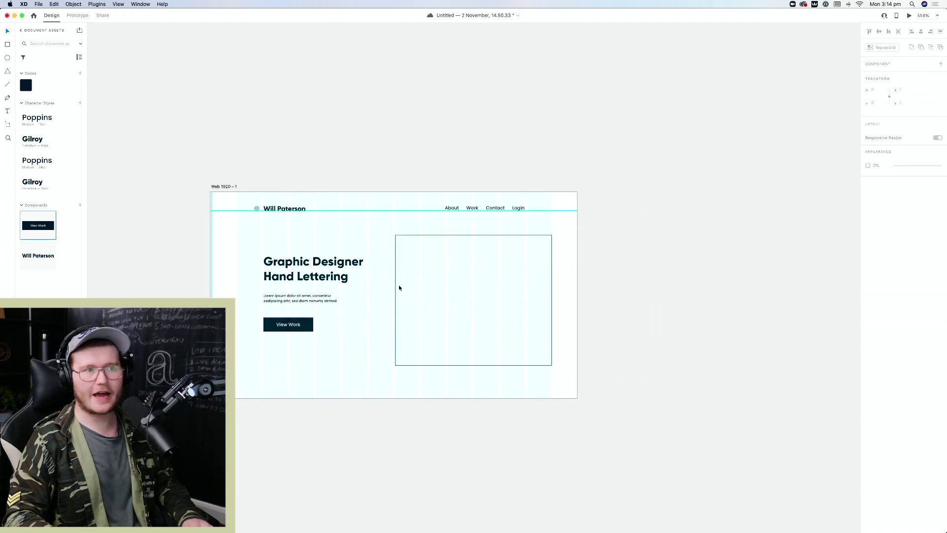
{"action": "left_click", "coordinate": [574, 255]}
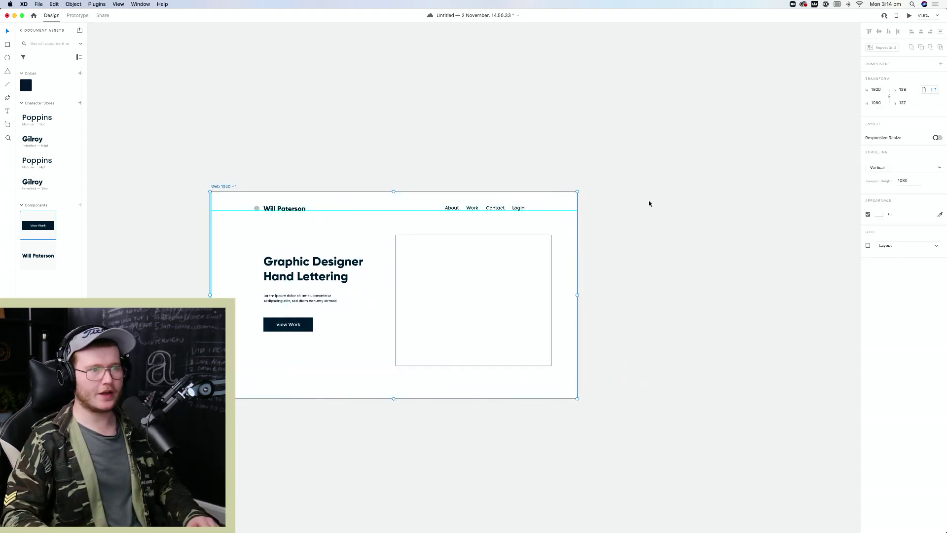
{"action": "left_click", "coordinate": [642, 206]}
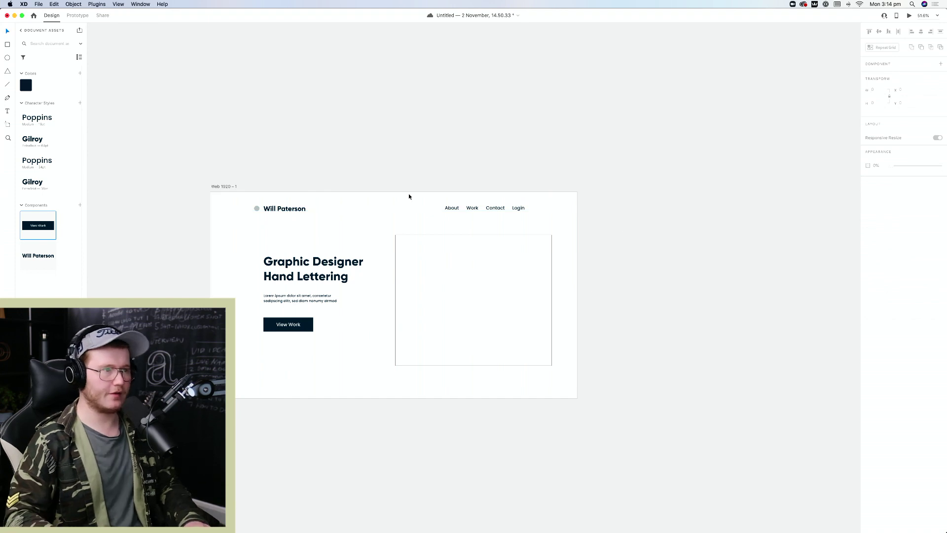
{"action": "left_click_drag", "start_coordinate": [363, 221], "coordinate": [531, 225]}
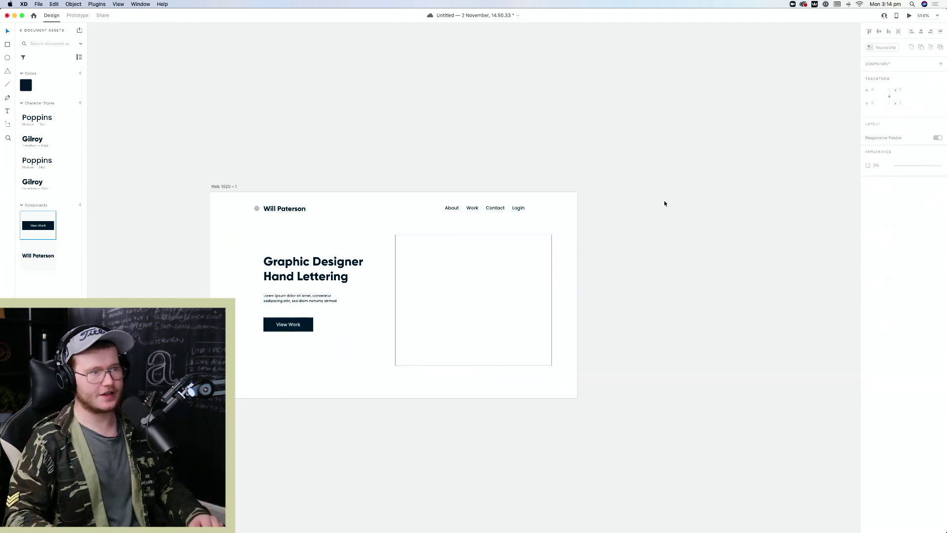
{"action": "left_click_drag", "start_coordinate": [632, 172], "coordinate": [281, 377]}
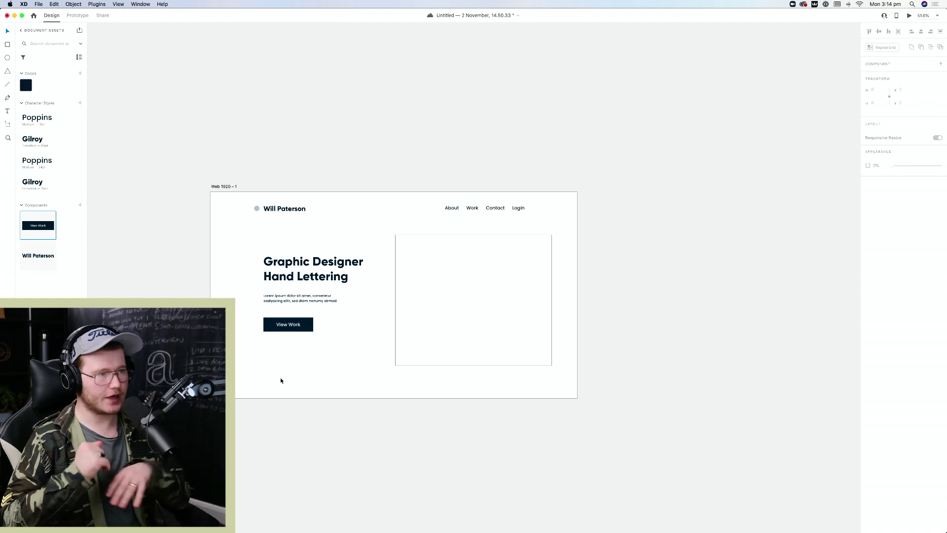
Preview the page in its own window without the grid, and close the preview
{"action": "key", "text": "super+Return"}
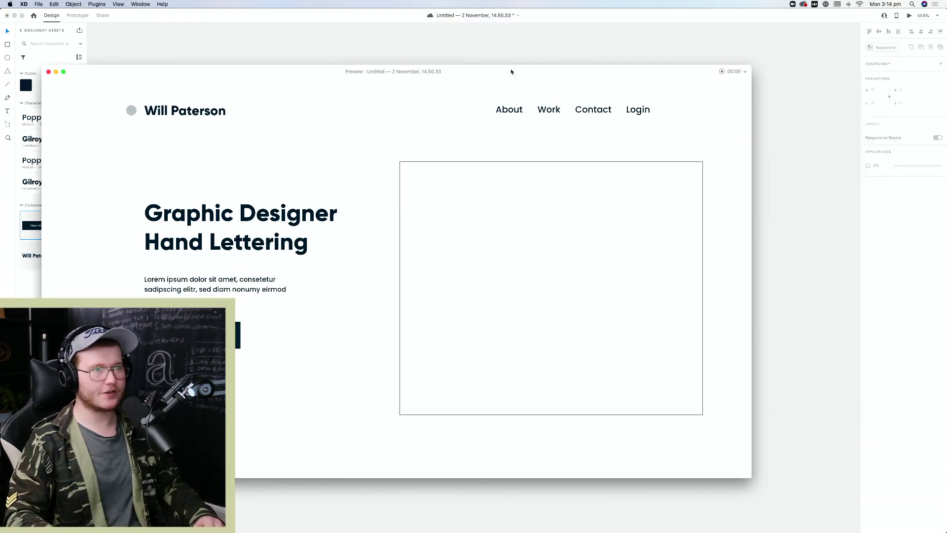
{"action": "left_click_drag", "start_coordinate": [512, 69], "coordinate": [577, 67]}
{"action": "left_click", "coordinate": [105, 58]}
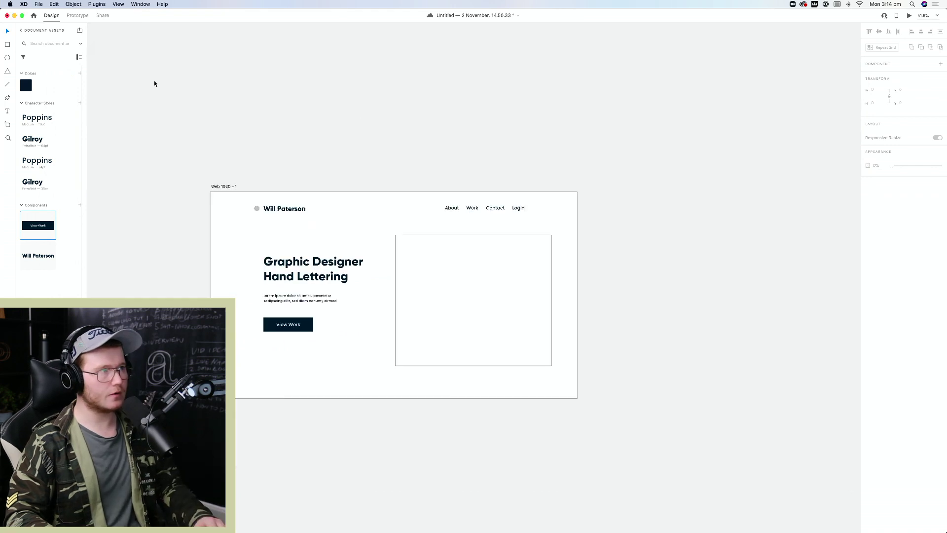
Turn the layout grid of the web artboard back on and deselect the artboard
{"action": "left_click", "coordinate": [617, 331]}
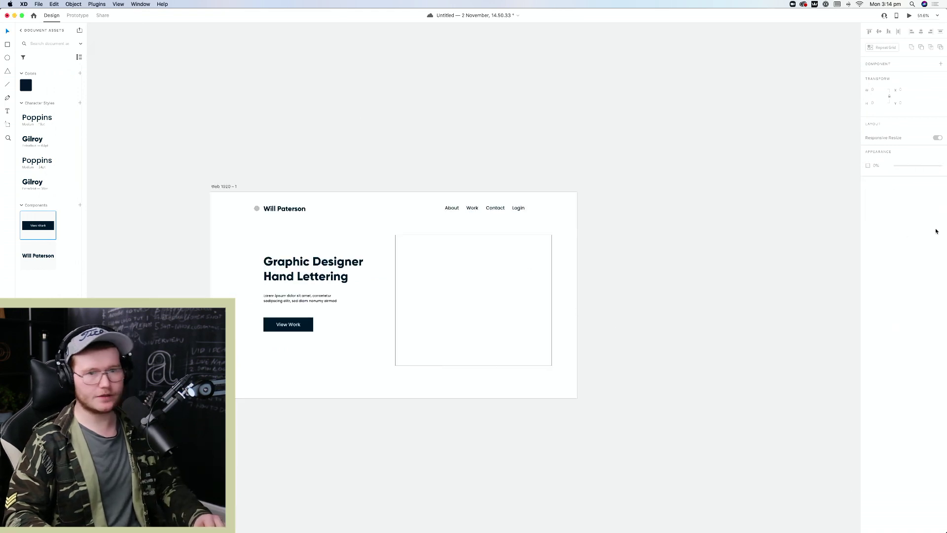
{"action": "left_click", "coordinate": [574, 222]}
{"action": "left_click", "coordinate": [718, 338]}
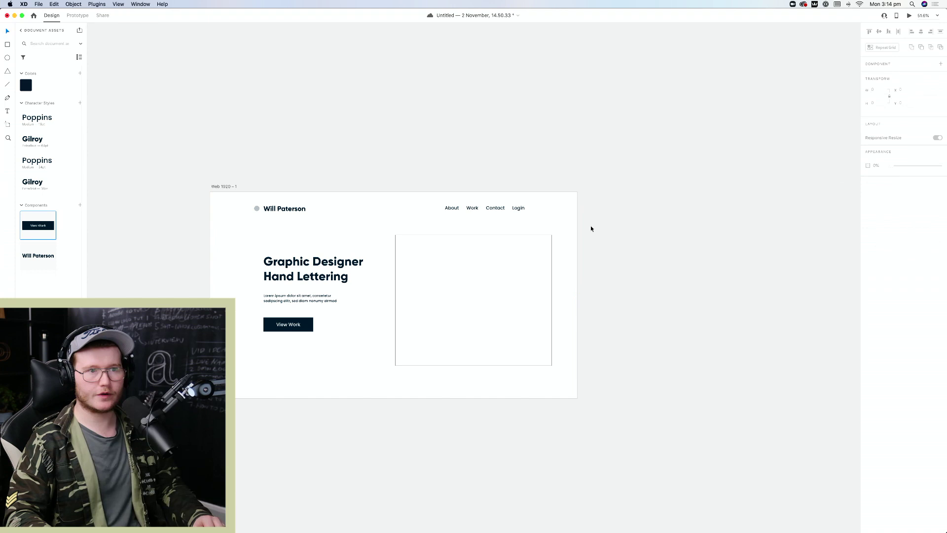
{"action": "left_click", "coordinate": [543, 225]}
{"action": "left_click", "coordinate": [868, 245]}
{"action": "left_click", "coordinate": [688, 244]}
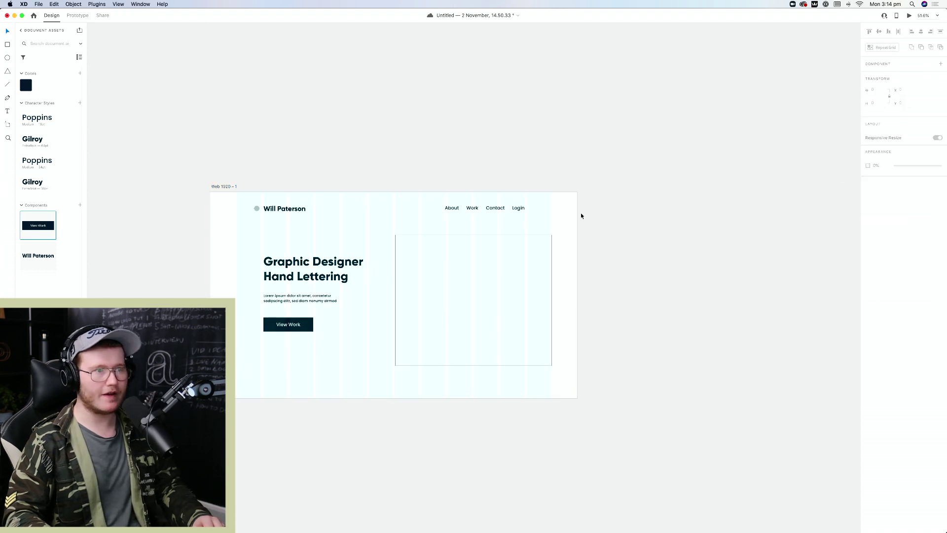
Show the installed plugins and open the unDraw illustration library
{"action": "scroll", "coordinate": [581, 215], "scroll_direction": "down", "scroll_amount": 3}
{"action": "scroll", "coordinate": [581, 216], "scroll_direction": "left", "scroll_amount": 2}
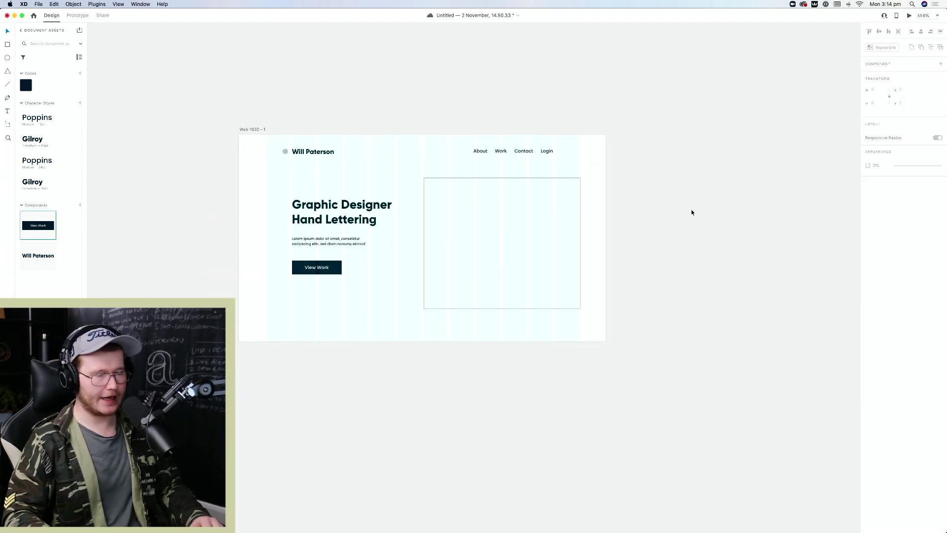
{"action": "key", "text": "alt+super+p"}
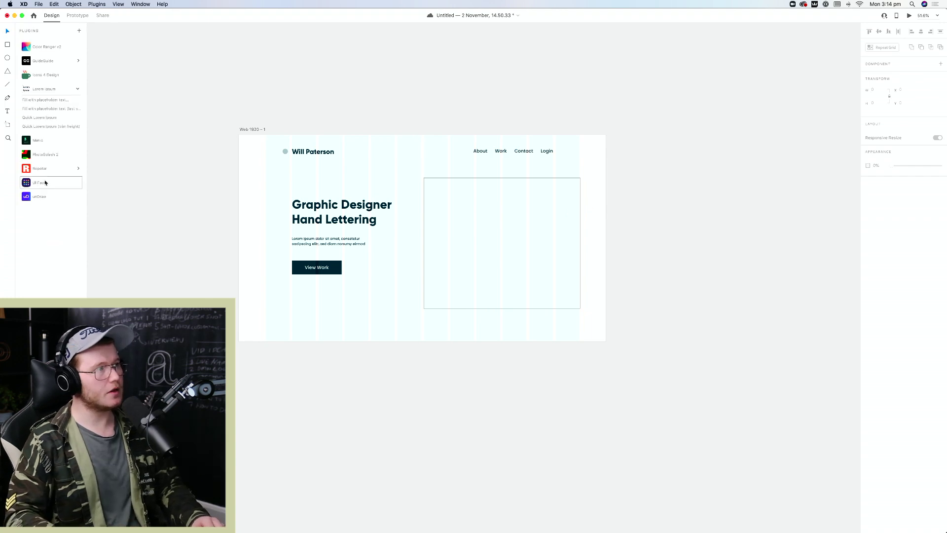
{"action": "left_click", "coordinate": [49, 196]}
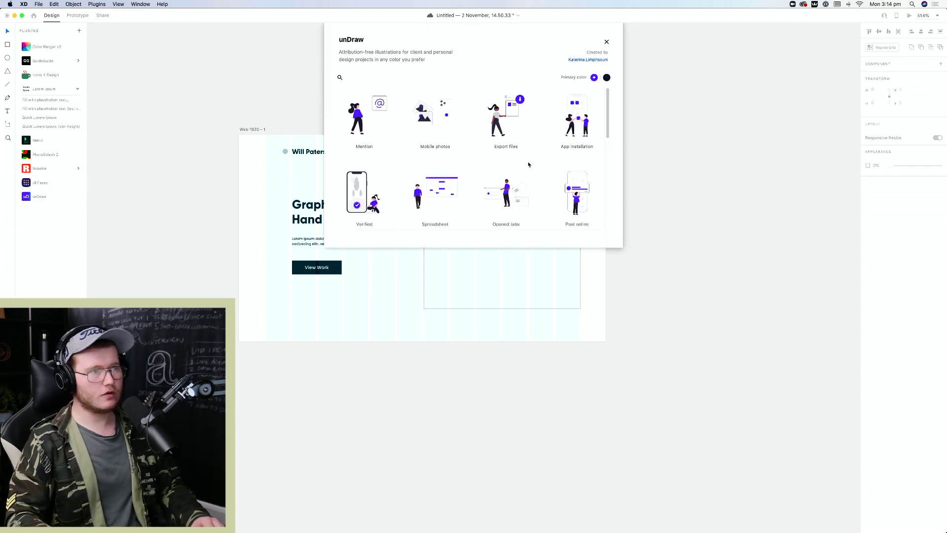
Search the illustrations for "client" and copy the Design feedback illustration in the purple primary color
{"action": "left_click", "coordinate": [339, 78]}
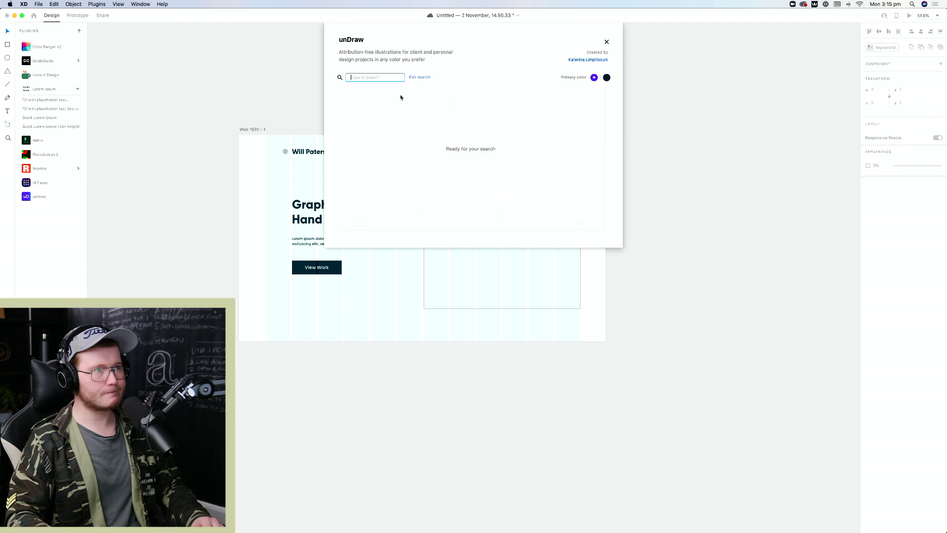
{"action": "type", "text": "client"}
{"action": "key", "text": "super+a"}
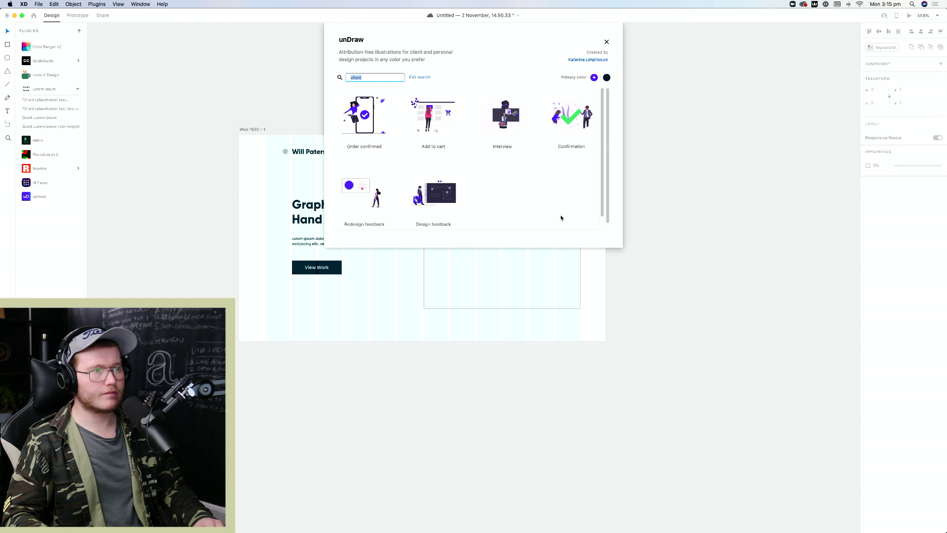
{"action": "left_click", "coordinate": [442, 191]}
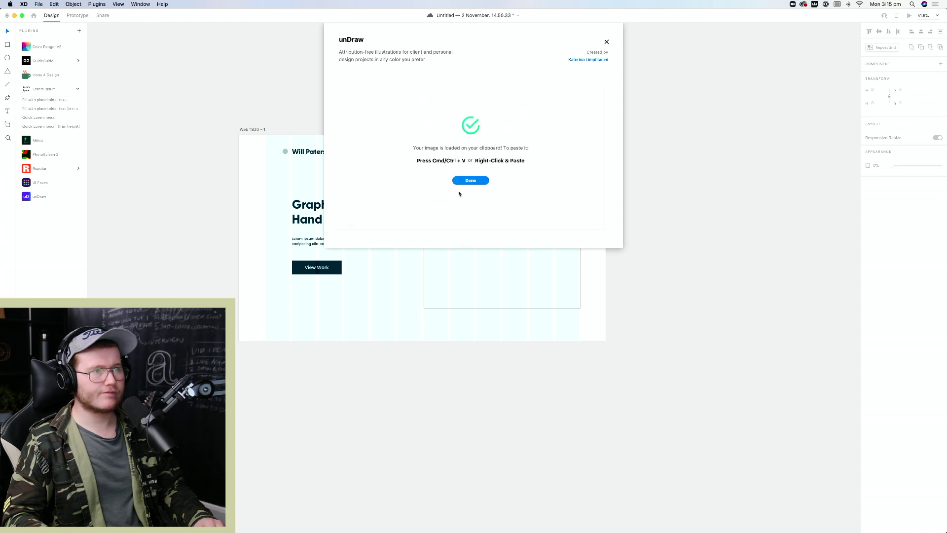
{"action": "left_click", "coordinate": [471, 180]}
Reopen unDraw, search for "client", and copy the Design feedback illustration with the dark primary color
{"action": "left_click", "coordinate": [39, 196]}
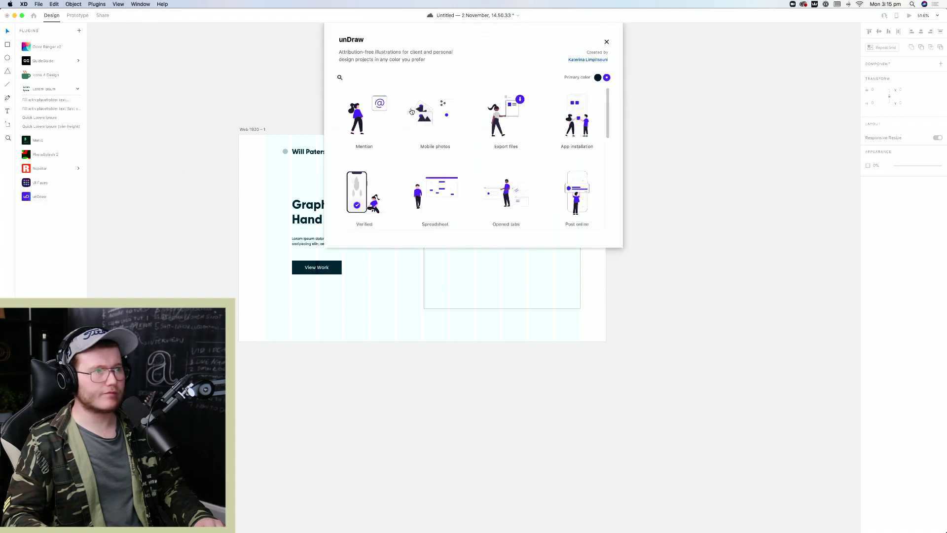
{"action": "left_click", "coordinate": [340, 78]}
{"action": "type", "text": "client"}
{"action": "key", "text": "super+a"}
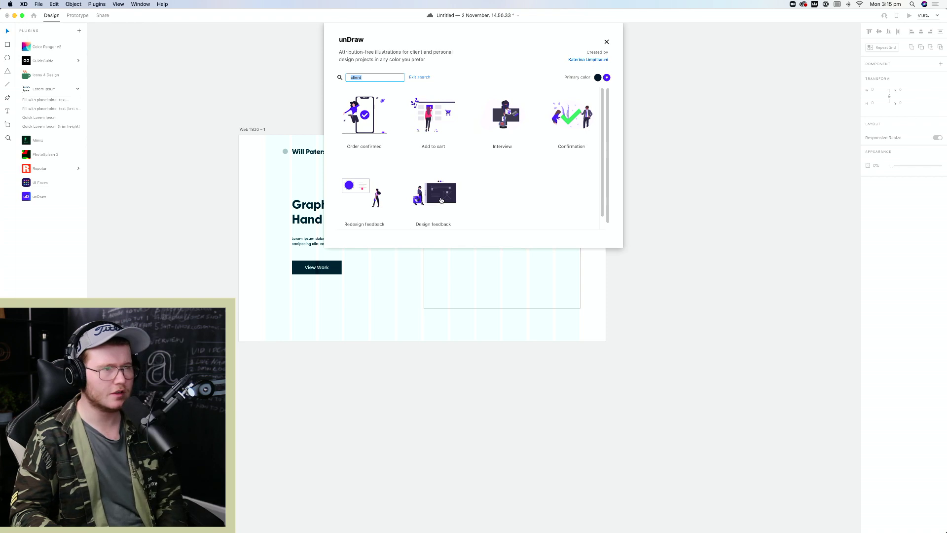
{"action": "left_click", "coordinate": [598, 77]}
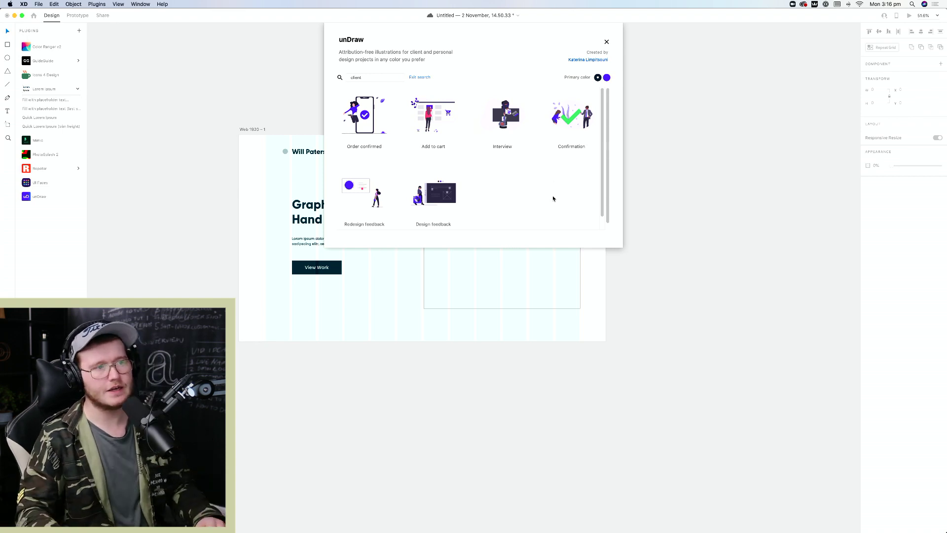
{"action": "left_click", "coordinate": [444, 199]}
{"action": "left_click", "coordinate": [607, 42]}
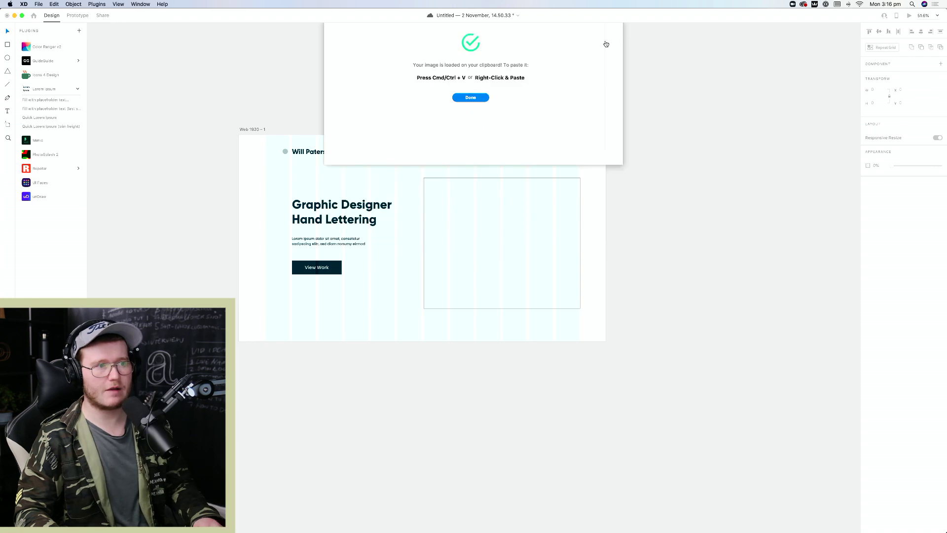
Paste the Design feedback illustration onto the artboard and position it over the large rectangle beside the heading
{"action": "key", "text": "super+v"}
{"action": "left_click_drag", "start_coordinate": [517, 285], "coordinate": [524, 259]}
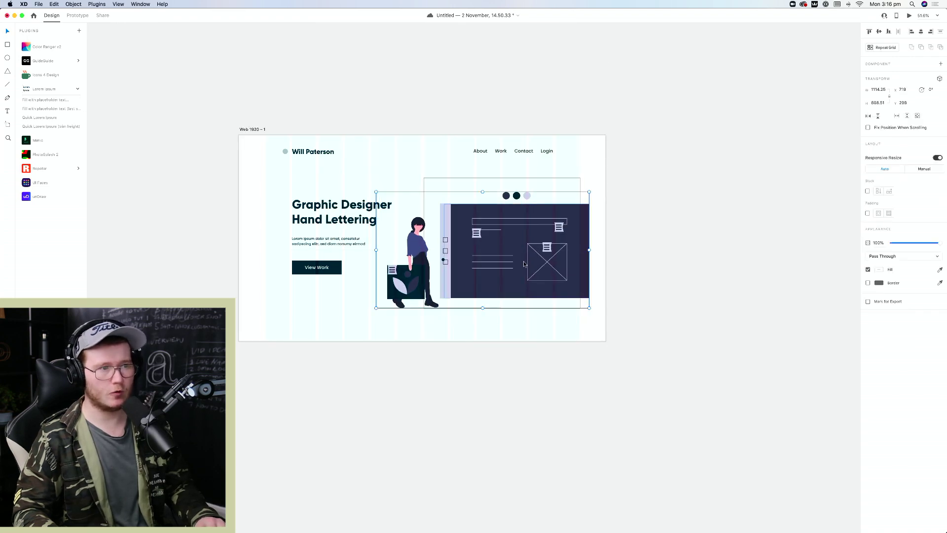
{"action": "scroll", "coordinate": [647, 309], "scroll_direction": "up", "scroll_amount": 3}
{"action": "scroll", "coordinate": [646, 309], "scroll_direction": "up", "scroll_amount": 3}
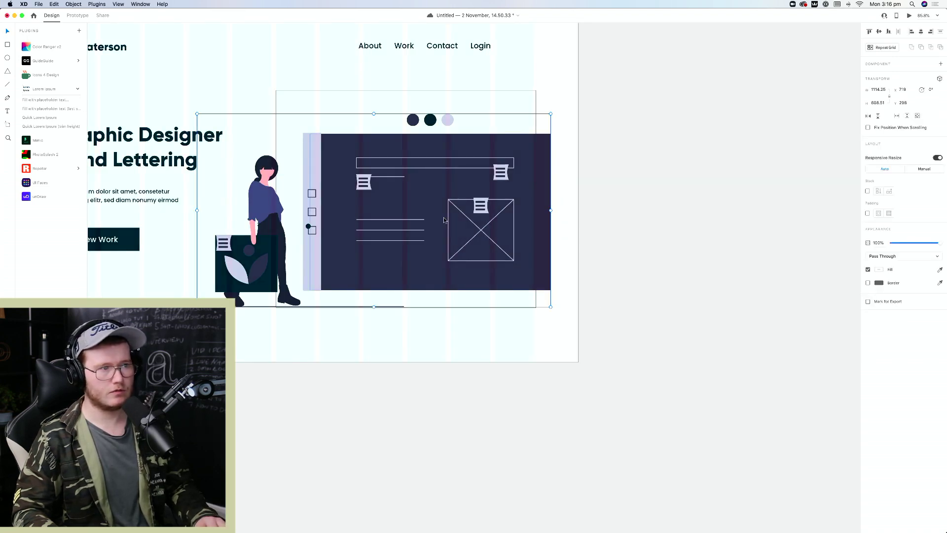
{"action": "scroll", "coordinate": [678, 307], "scroll_direction": "left", "scroll_amount": 2}
{"action": "scroll", "coordinate": [676, 305], "scroll_direction": "down", "scroll_amount": 4}
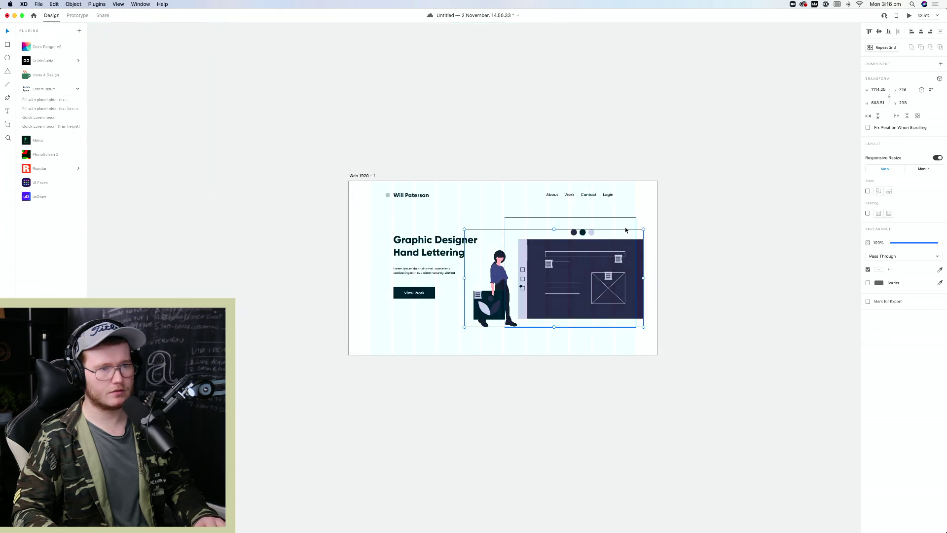
Remove the large placeholder rectangle behind the illustration and nudge the illustration slightly up and to the right
{"action": "left_click", "coordinate": [712, 200]}
{"action": "scroll", "coordinate": [580, 246], "scroll_direction": "up", "scroll_amount": 5}
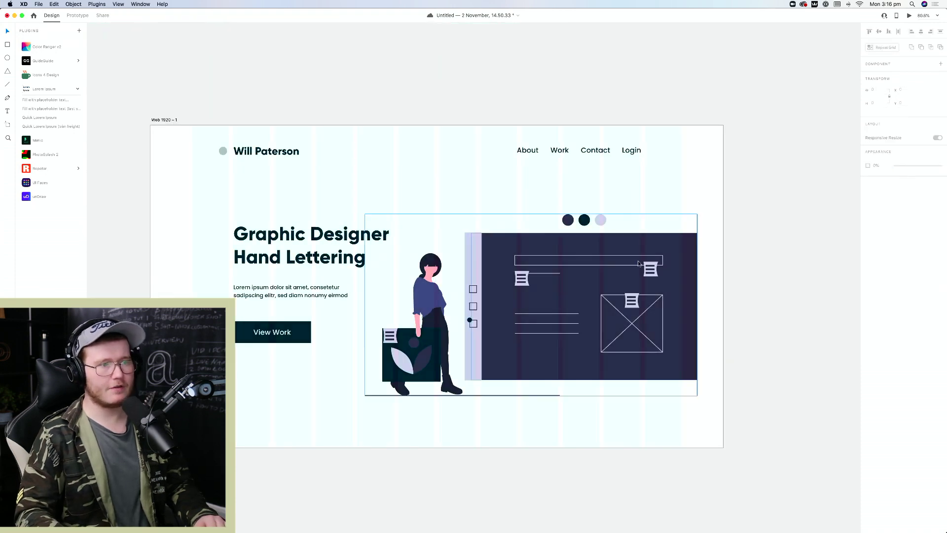
{"action": "left_click_drag", "start_coordinate": [521, 357], "coordinate": [601, 280]}
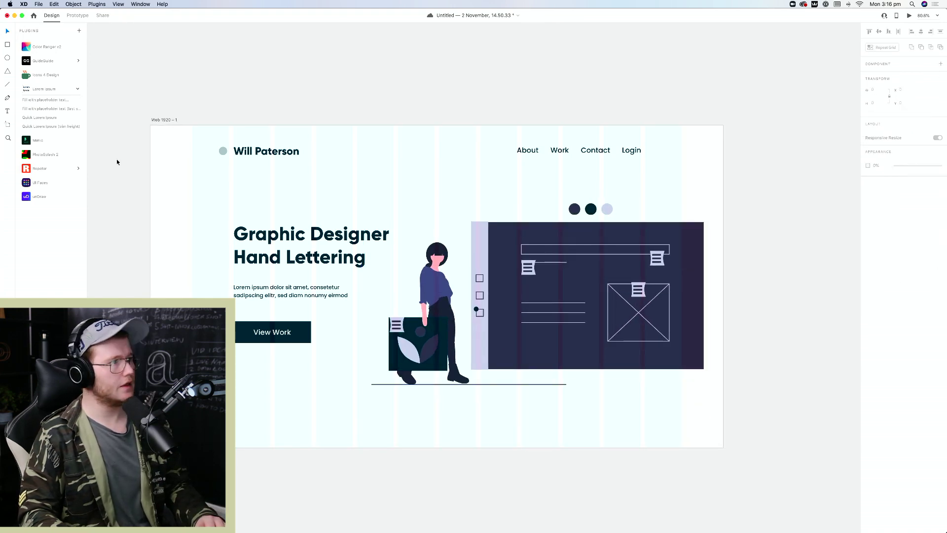
Reopen unDraw and search its illustrations for "design"
{"action": "left_click", "coordinate": [52, 197]}
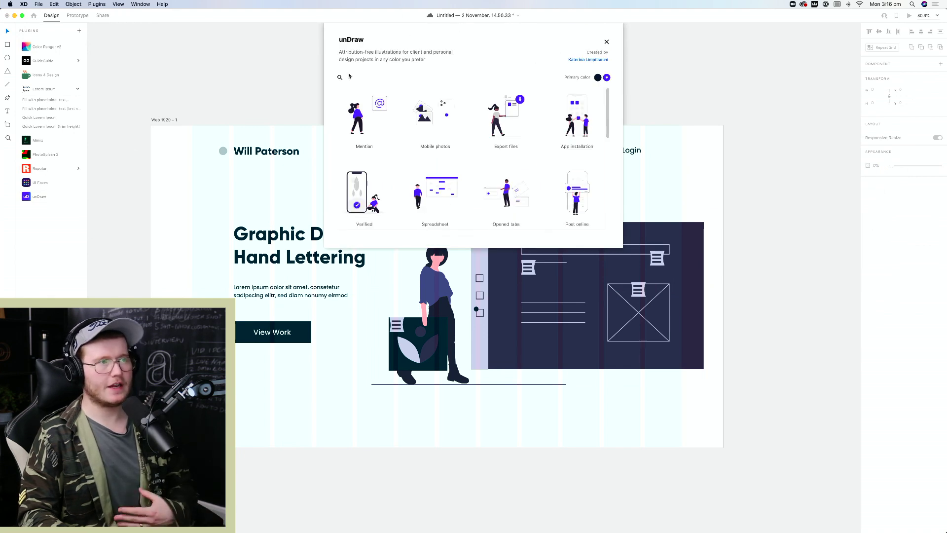
{"action": "scroll", "coordinate": [470, 109], "scroll_direction": "down", "scroll_amount": 2}
{"action": "scroll", "coordinate": [503, 119], "scroll_direction": "up", "scroll_amount": 2}
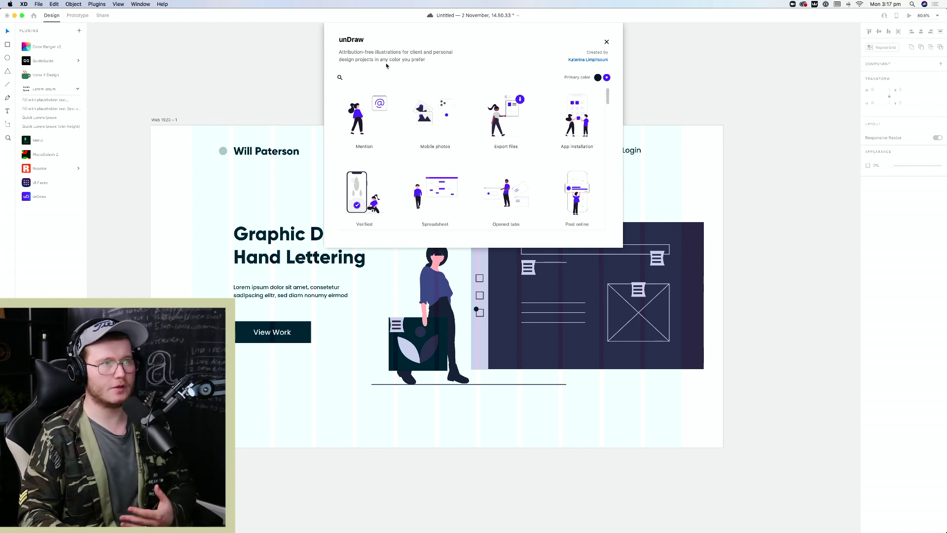
{"action": "left_click", "coordinate": [339, 77]}
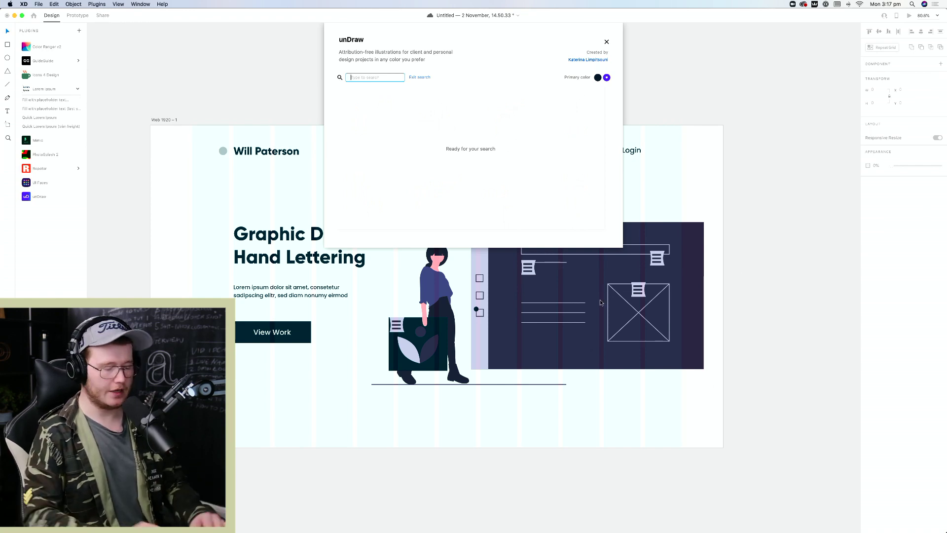
{"action": "type", "text": "design"}
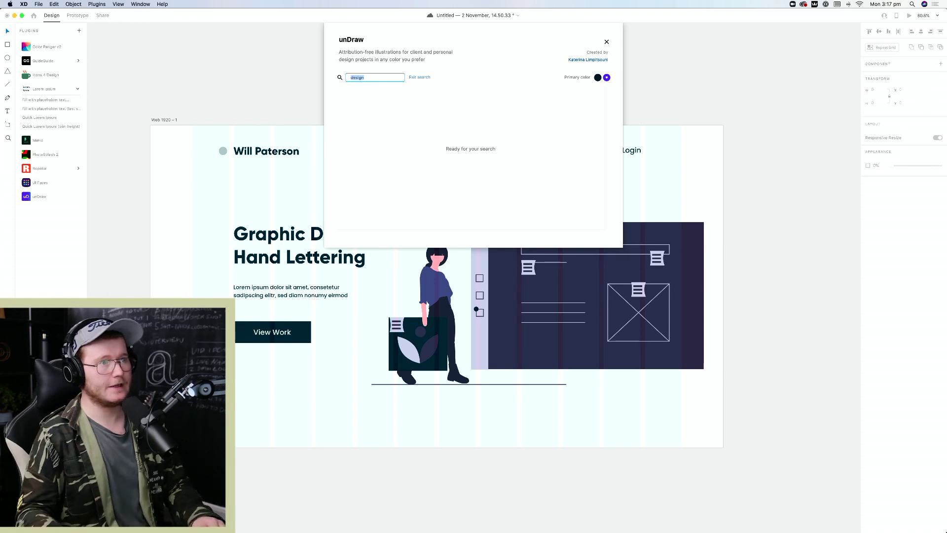
{"action": "key", "text": "Return"}
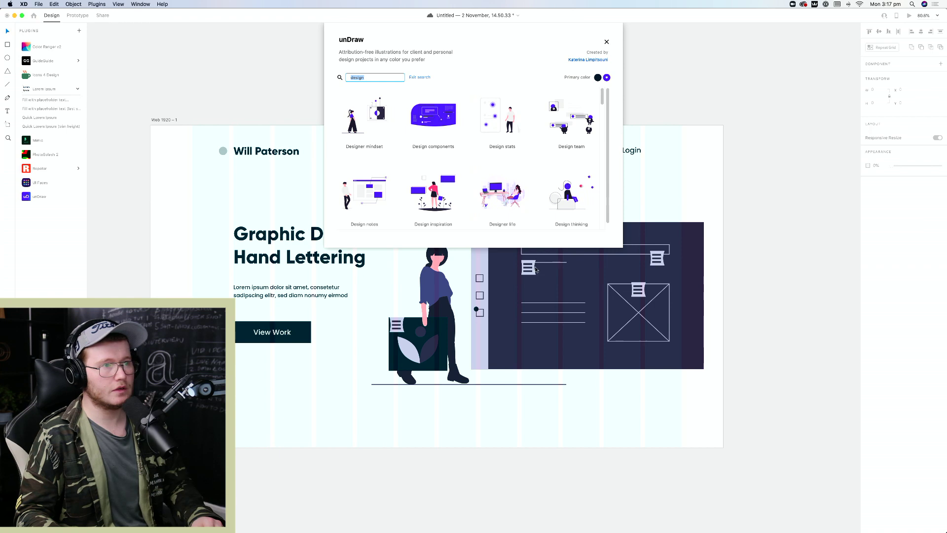
Find the Mobile wireframe illustration among the unDraw design results and copy it for pasting
{"action": "scroll", "coordinate": [473, 190], "scroll_direction": "down", "scroll_amount": 5}
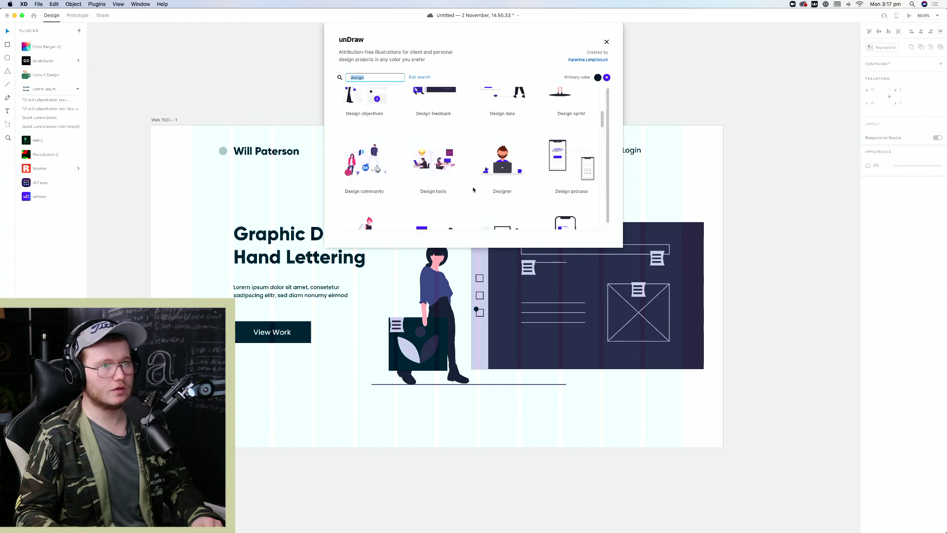
{"action": "scroll", "coordinate": [473, 189], "scroll_direction": "down", "scroll_amount": 5}
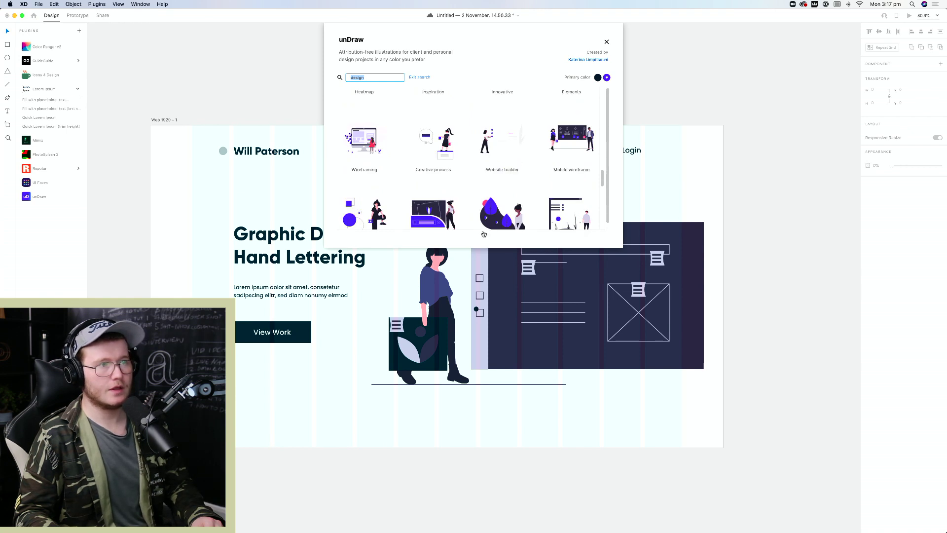
{"action": "left_click", "coordinate": [567, 142]}
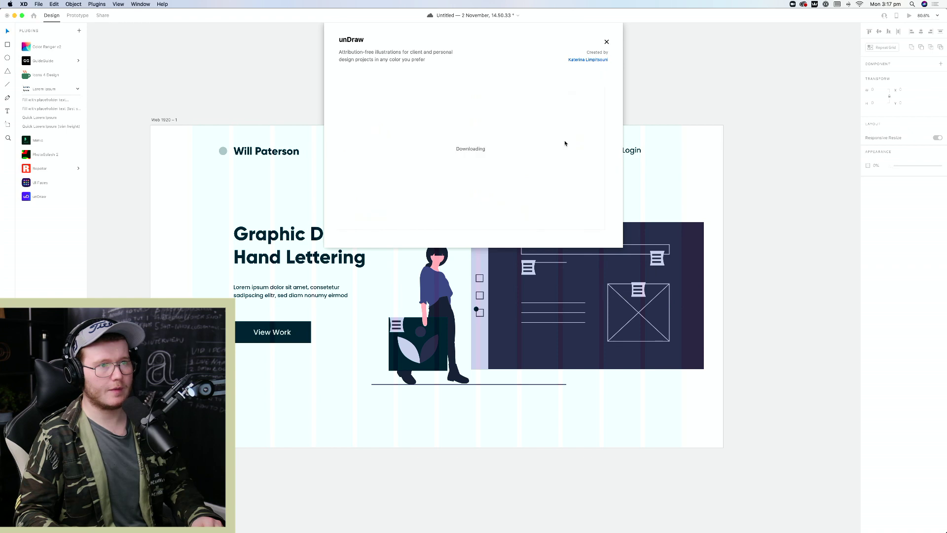
{"action": "left_click", "coordinate": [471, 172]}
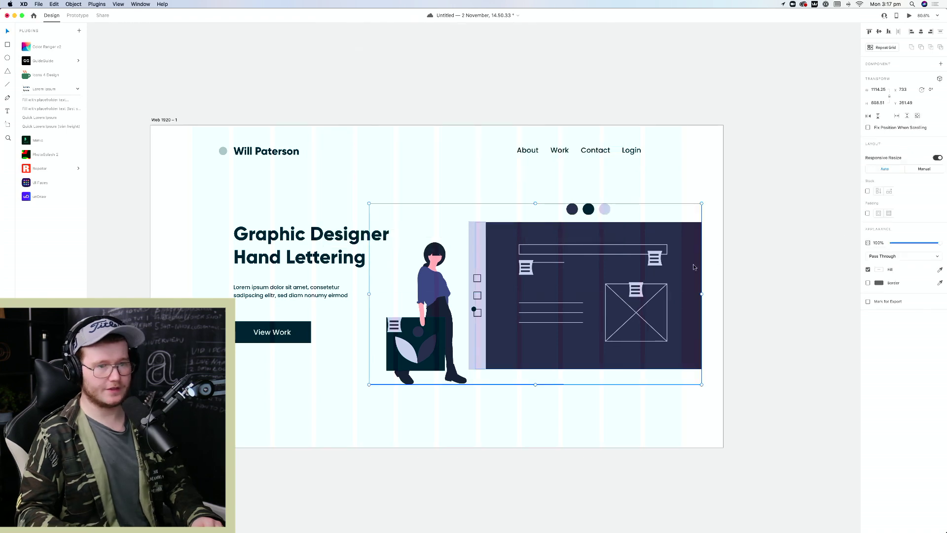
Replace the Design feedback illustration with the copied Mobile wireframe illustration and position it beside the heading
{"action": "key", "text": "Delete"}
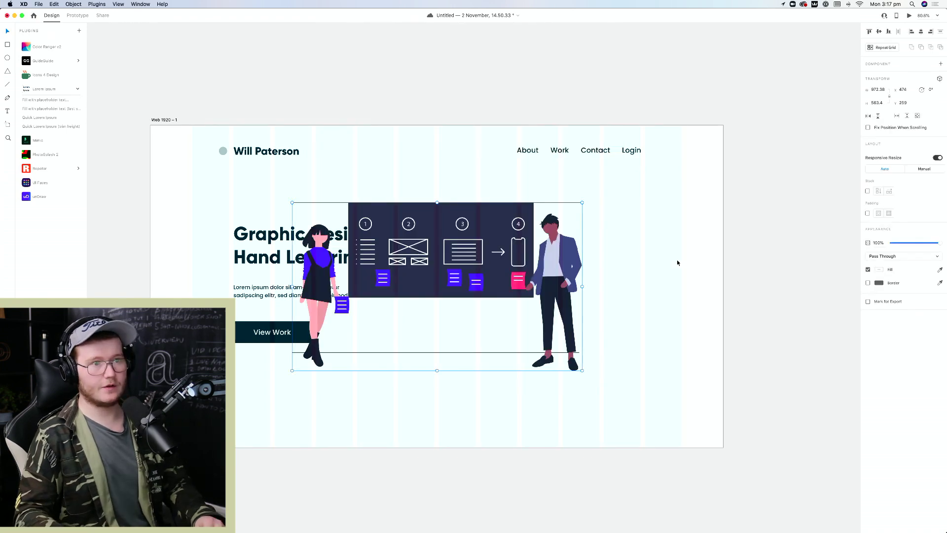
{"action": "left_click_drag", "start_coordinate": [474, 261], "coordinate": [582, 268]}
{"action": "left_click", "coordinate": [705, 252]}
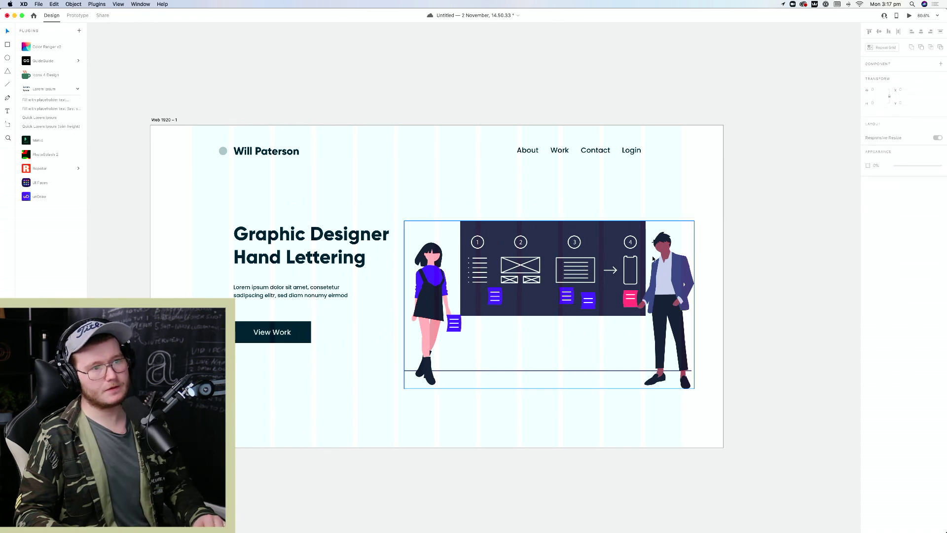
Scale the Mobile wireframe illustration down proportionally to about 903 px wide and nudge it slightly left and down
{"action": "scroll", "coordinate": [591, 264], "scroll_direction": "down", "scroll_amount": 10}
{"action": "scroll", "coordinate": [488, 264], "scroll_direction": "up", "scroll_amount": 5}
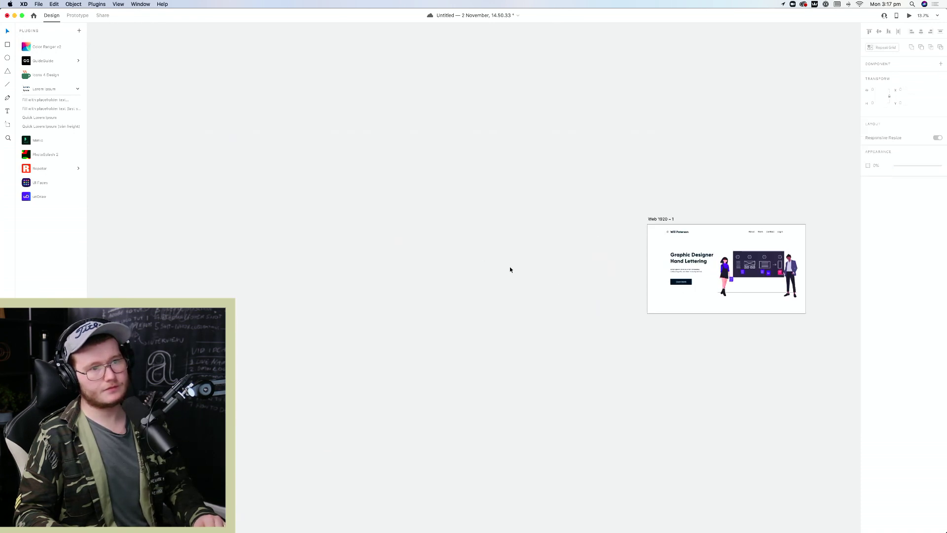
{"action": "scroll", "coordinate": [510, 268], "scroll_direction": "right", "scroll_amount": 8}
{"action": "scroll", "coordinate": [362, 238], "scroll_direction": "up", "scroll_amount": 5}
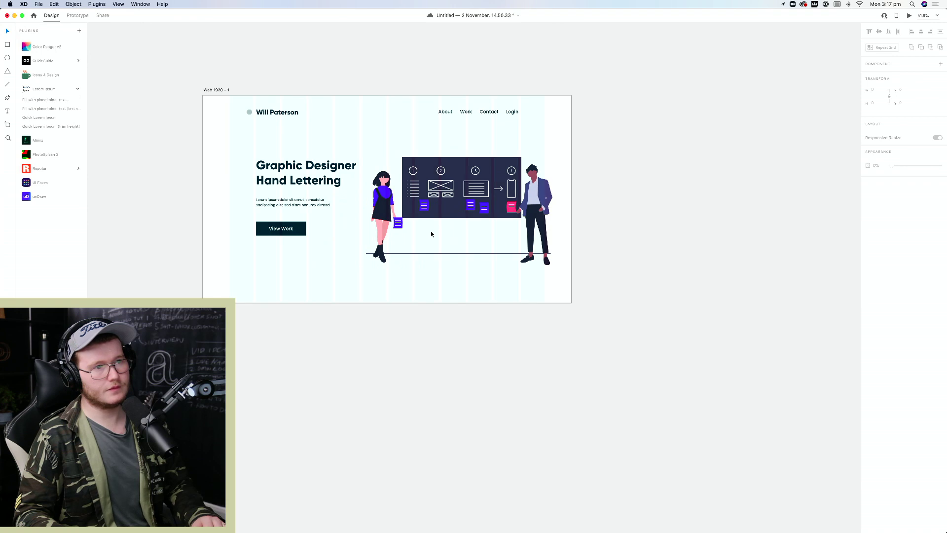
{"action": "scroll", "coordinate": [431, 230], "scroll_direction": "up", "scroll_amount": 3}
{"action": "left_click", "coordinate": [486, 239]}
{"action": "left_click", "coordinate": [485, 239]}
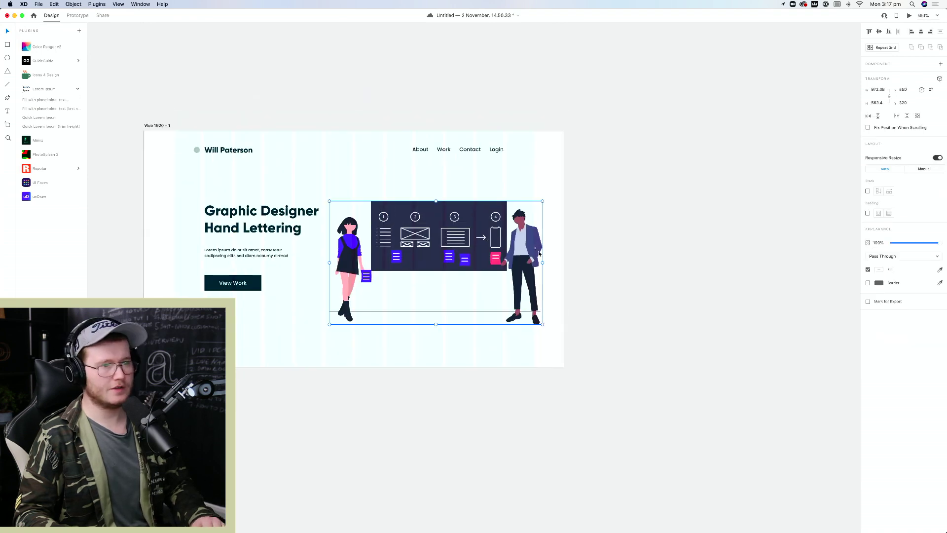
{"action": "left_click_drag", "start_coordinate": [542, 263], "coordinate": [531, 267]}
{"action": "key", "text": "super+z"}
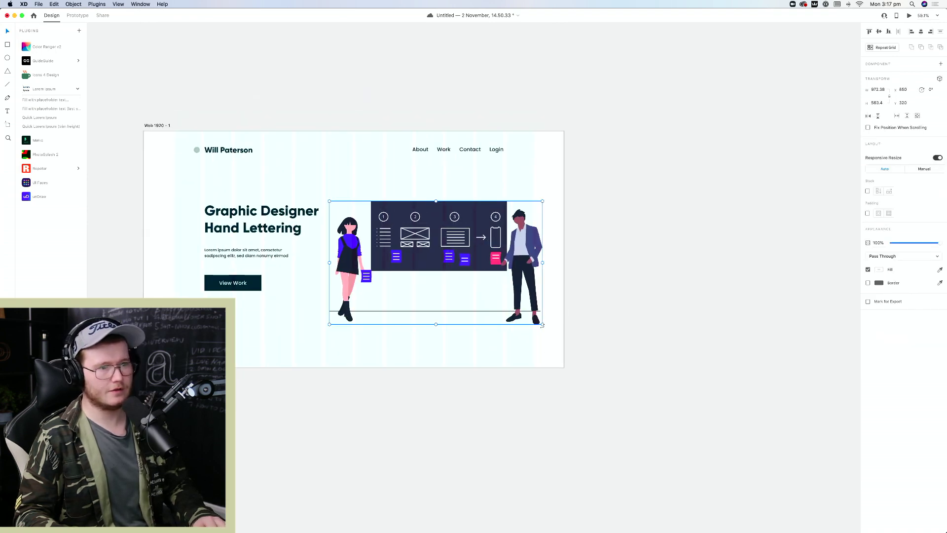
{"action": "left_click_drag", "start_coordinate": [543, 324], "coordinate": [531, 314]}
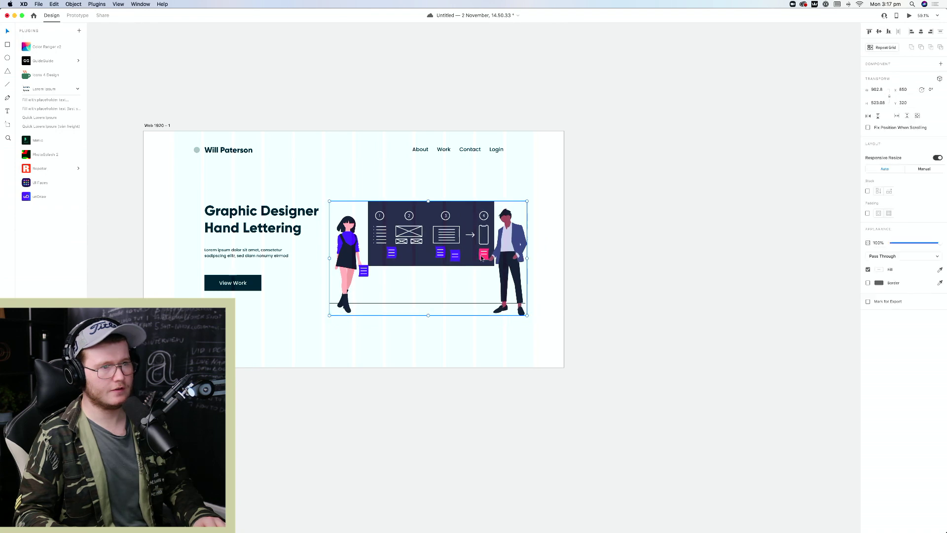
{"action": "mouse_move", "coordinate": [477, 255]}
{"action": "left_mouse_down"}
{"action": "mouse_move", "coordinate": [477, 243]}
{"action": "mouse_move", "coordinate": [476, 258]}
{"action": "left_mouse_up"}
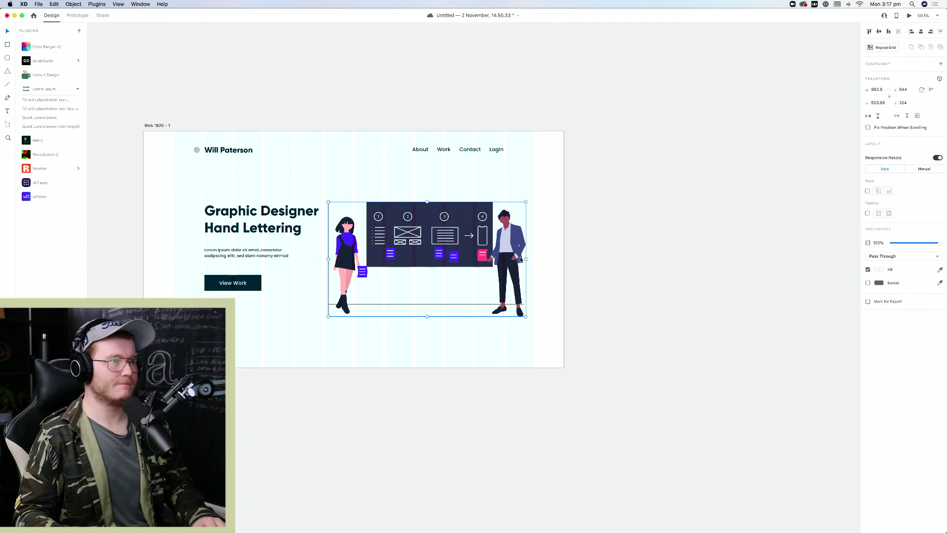
Shrink the illustration proportionally to about 892 px wide, keeping its right edge in place
{"action": "key", "text": "Escape"}
{"action": "scroll", "coordinate": [474, 246], "scroll_direction": "down", "scroll_amount": 10}
{"action": "scroll", "coordinate": [481, 263], "scroll_direction": "up", "scroll_amount": 10}
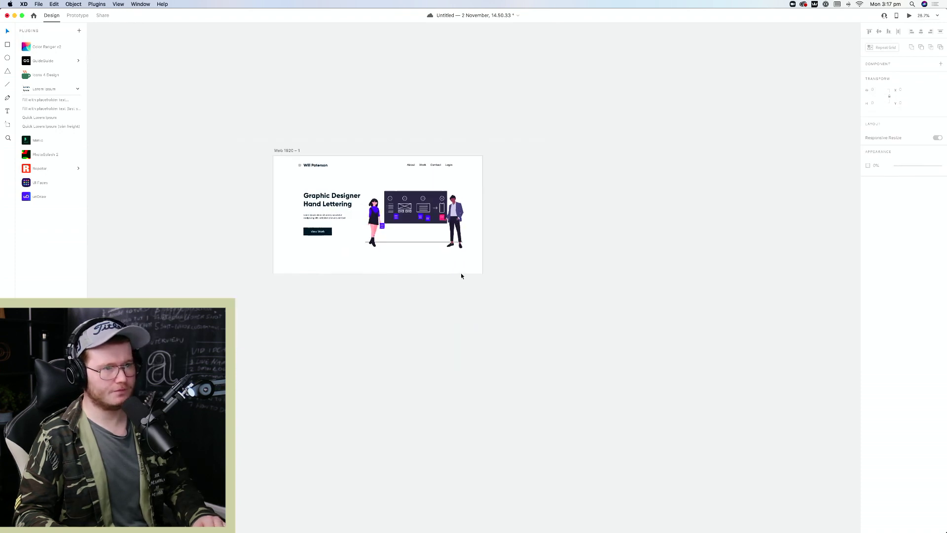
{"action": "left_click", "coordinate": [452, 251]}
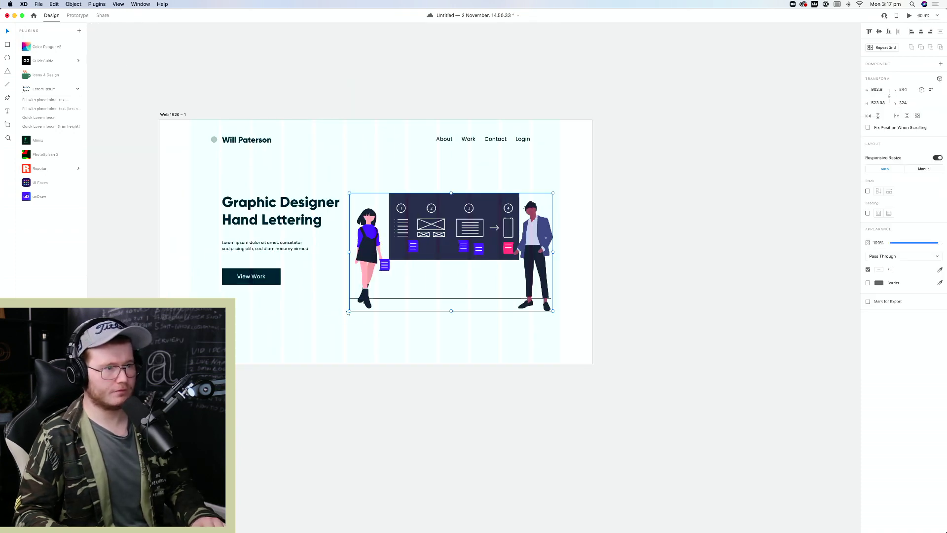
{"action": "left_click", "coordinate": [393, 338]}
{"action": "left_click", "coordinate": [512, 297]}
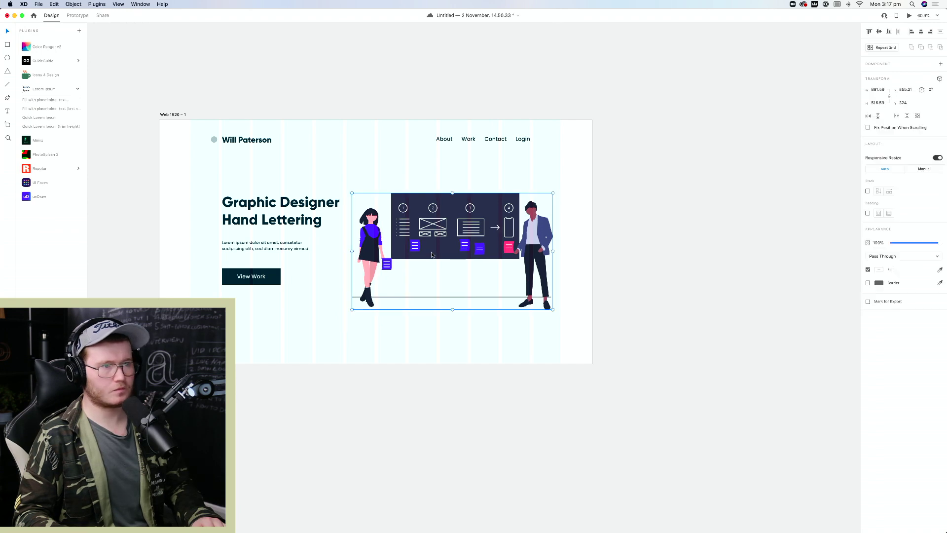
{"action": "left_click", "coordinate": [639, 251]}
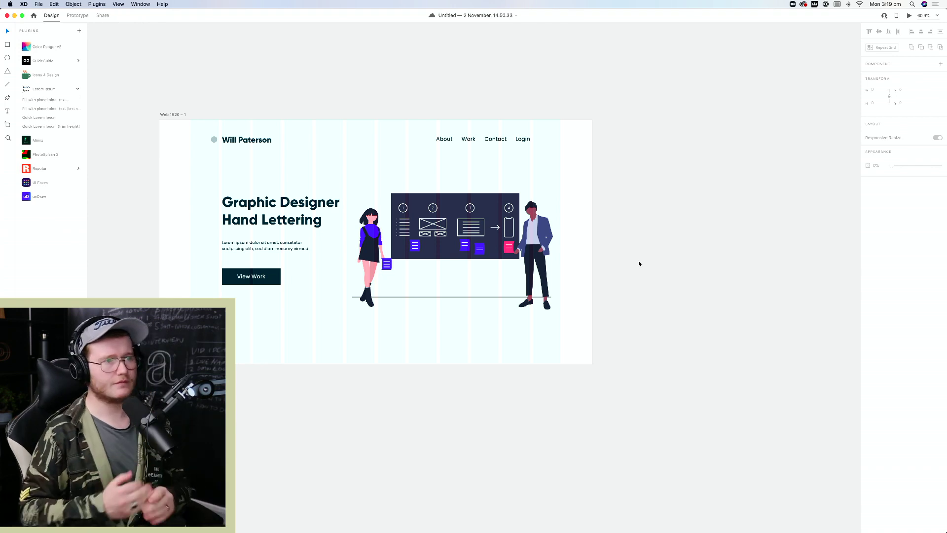
Nudge the hero illustration slightly left, to about X 648
{"action": "left_click", "coordinate": [542, 246]}
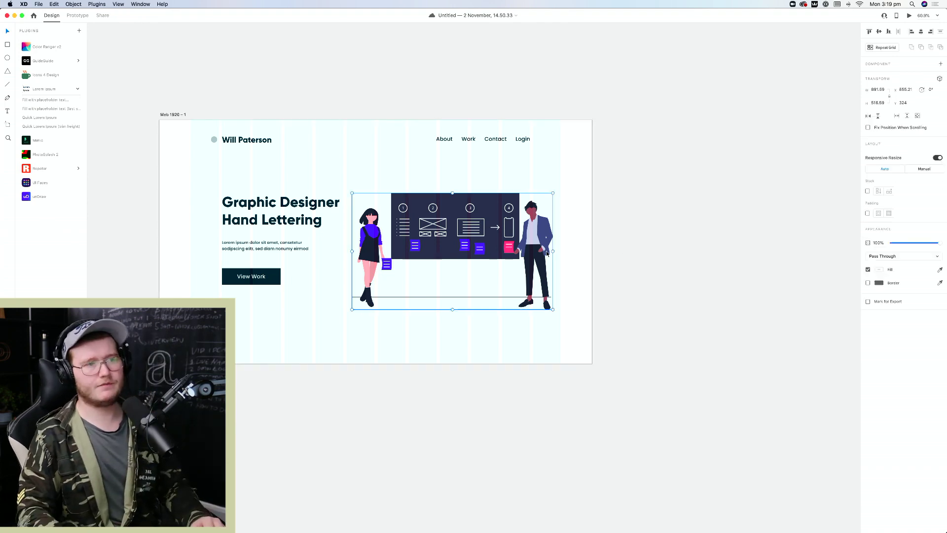
{"action": "left_click", "coordinate": [659, 246]}
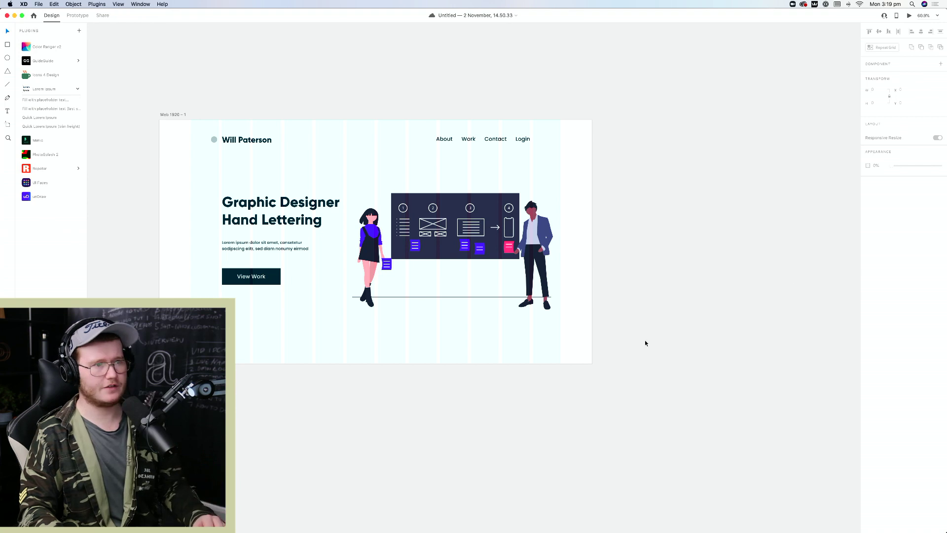
{"action": "scroll", "coordinate": [536, 318], "scroll_direction": "down", "scroll_amount": 5}
{"action": "scroll", "coordinate": [537, 318], "scroll_direction": "up", "scroll_amount": 5}
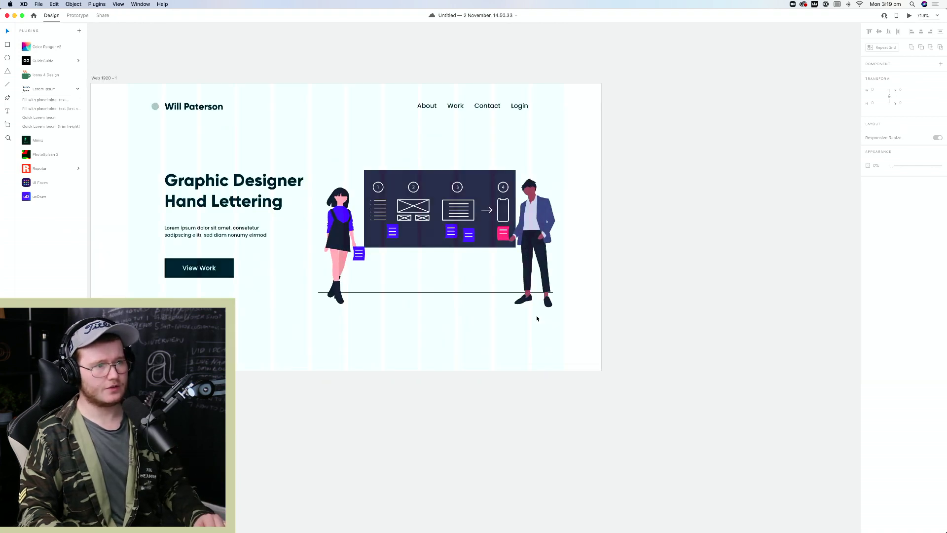
{"action": "left_click", "coordinate": [460, 230]}
{"action": "left_click_drag", "start_coordinate": [461, 229], "coordinate": [459, 229]}
{"action": "left_click", "coordinate": [638, 215]}
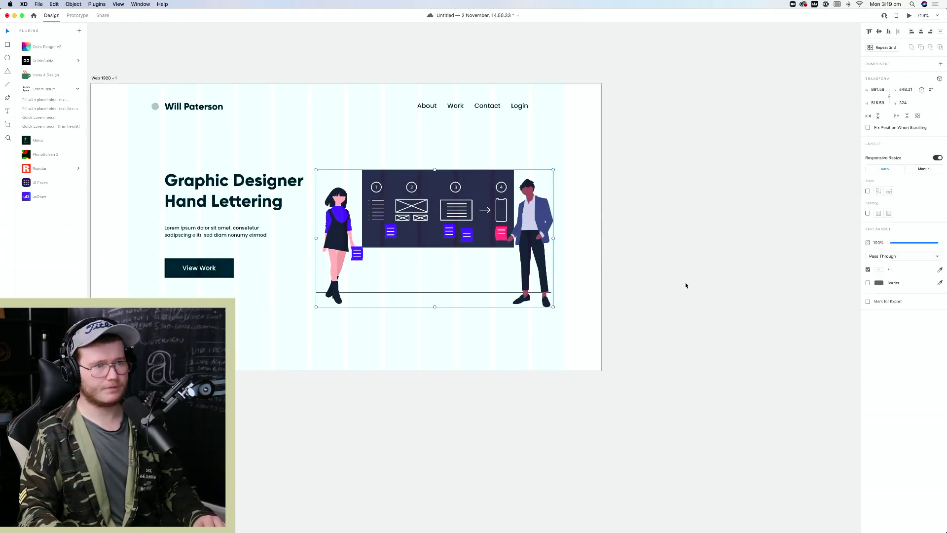
Switch to Illustrator and copy one of the faint white outline shapes from the middle artboard
{"action": "left_click_drag", "start_coordinate": [192, 337], "coordinate": [275, 362]}
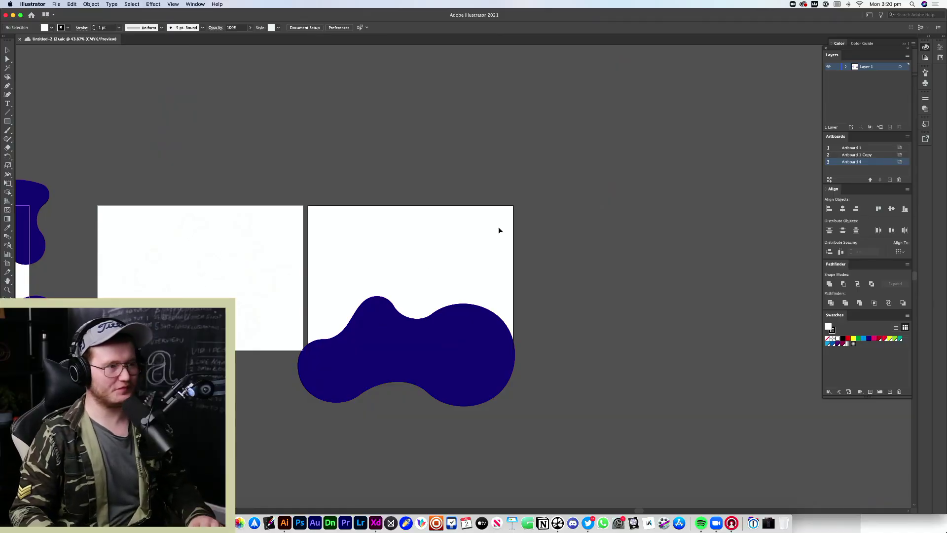
{"action": "scroll", "coordinate": [473, 247], "scroll_direction": "left", "scroll_amount": 5}
{"action": "scroll", "coordinate": [454, 276], "scroll_direction": "up", "scroll_amount": 5}
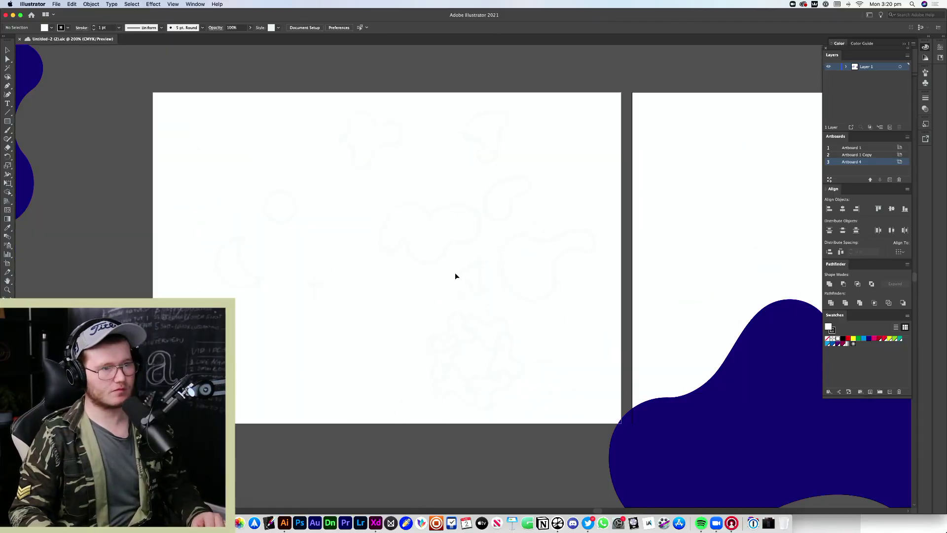
{"action": "scroll", "coordinate": [455, 273], "scroll_direction": "down", "scroll_amount": 5}
{"action": "scroll", "coordinate": [454, 273], "scroll_direction": "up", "scroll_amount": 2}
{"action": "scroll", "coordinate": [365, 271], "scroll_direction": "right", "scroll_amount": 1}
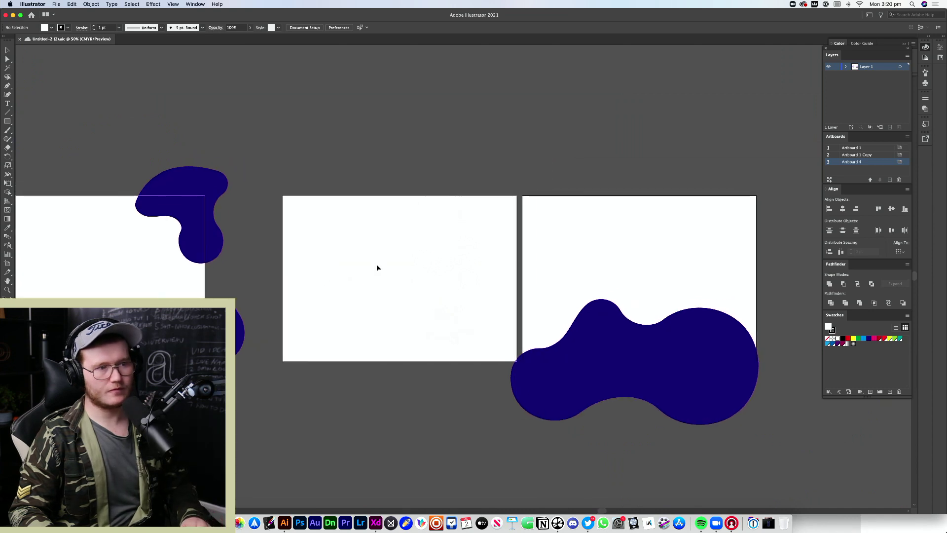
{"action": "left_click_drag", "start_coordinate": [382, 200], "coordinate": [425, 230]}
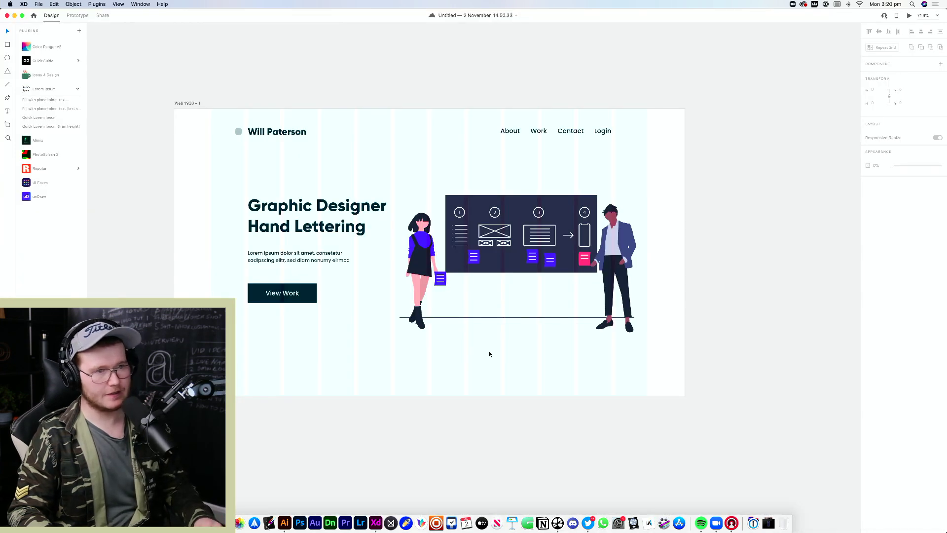
Return to Adobe XD, paste the copied outline shape and place it on the artboard below the illustration
{"action": "left_click", "coordinate": [457, 316]}
{"action": "left_click_drag", "start_coordinate": [459, 297], "coordinate": [580, 376]}
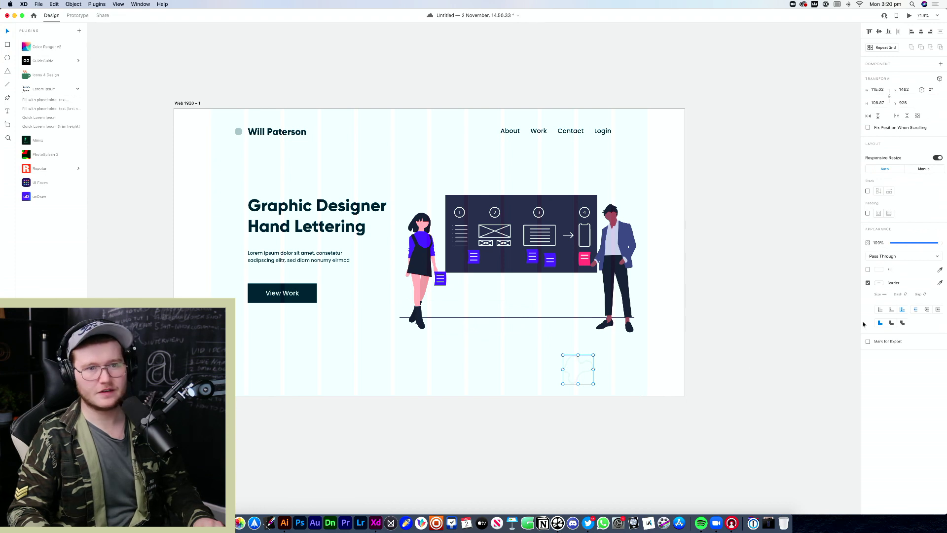
Copy another small outlined blob from Illustrator into the XD artboard and place it above the man's head
{"action": "key", "text": "super+Tab"}
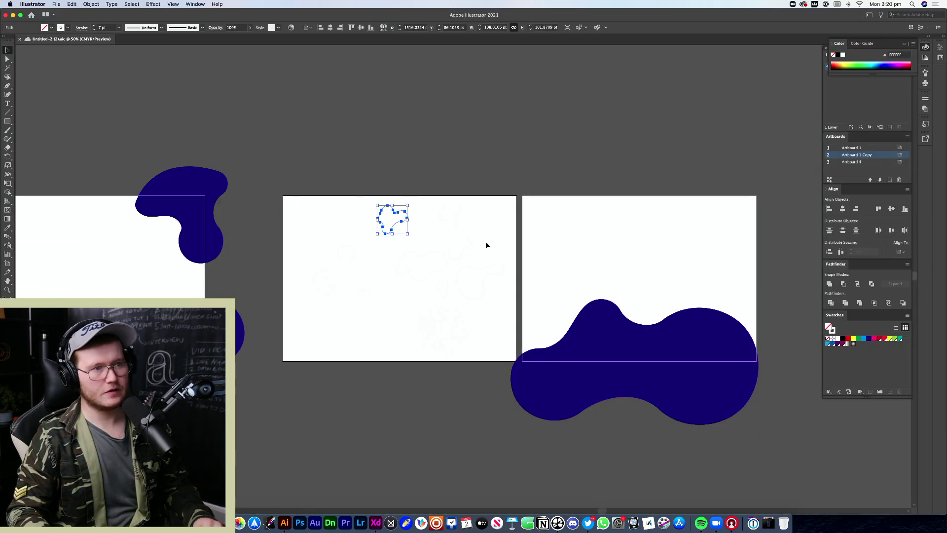
{"action": "left_click_drag", "start_coordinate": [397, 222], "coordinate": [465, 253]}
{"action": "key", "text": "super+Tab"}
{"action": "key", "text": "super+v"}
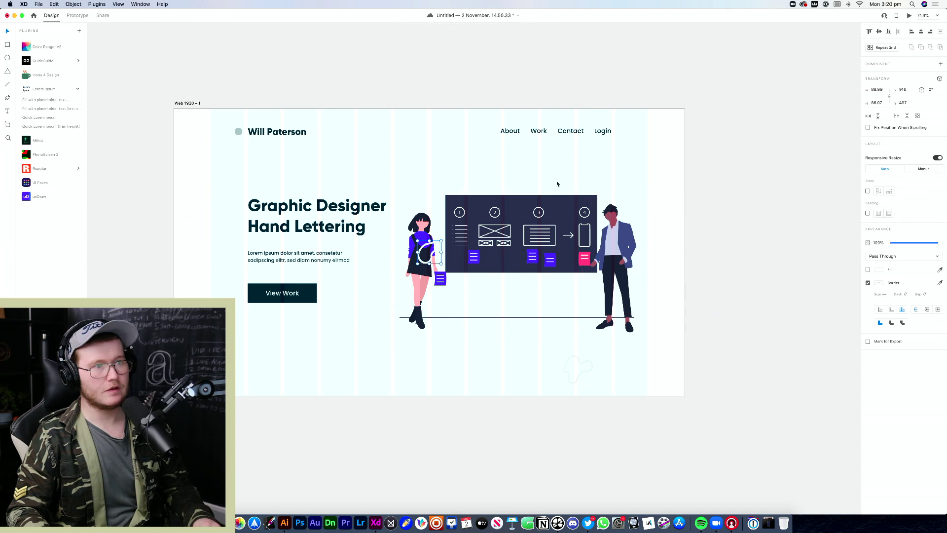
{"action": "left_click_drag", "start_coordinate": [438, 256], "coordinate": [626, 164]}
{"action": "left_click", "coordinate": [703, 194]}
{"action": "left_click", "coordinate": [605, 168]}
{"action": "left_click", "coordinate": [664, 169]}
Move the lower outlined blob beneath the woman's feet, at about X 902, Y 899
{"action": "left_click", "coordinate": [574, 382]}
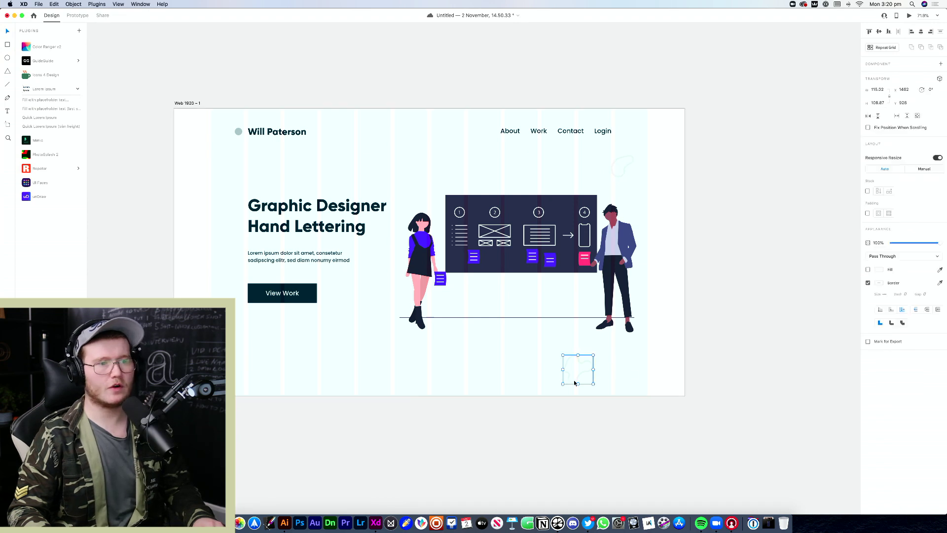
{"action": "left_click_drag", "start_coordinate": [590, 375], "coordinate": [552, 353]}
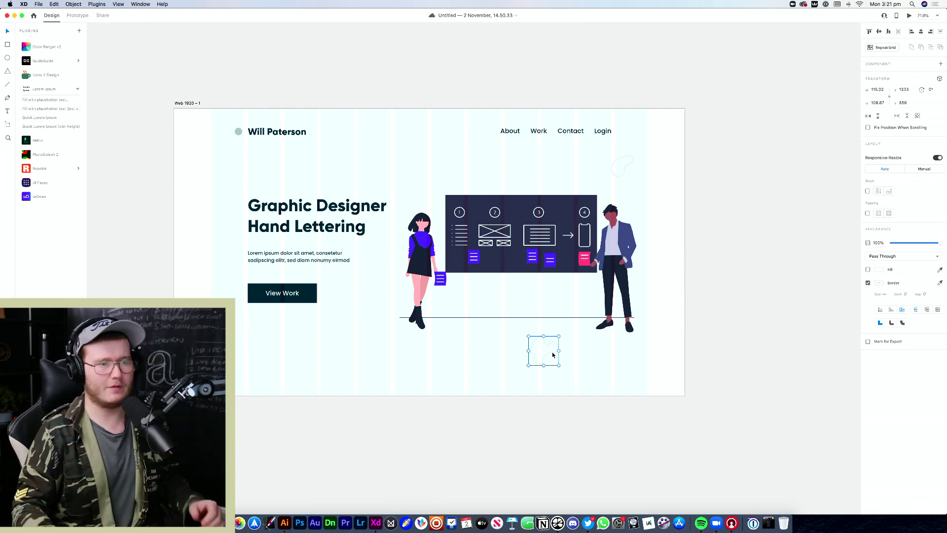
{"action": "left_click", "coordinate": [640, 372]}
{"action": "left_click_drag", "start_coordinate": [548, 356], "coordinate": [444, 360]}
{"action": "left_click", "coordinate": [681, 377]}
{"action": "left_click", "coordinate": [617, 369]}
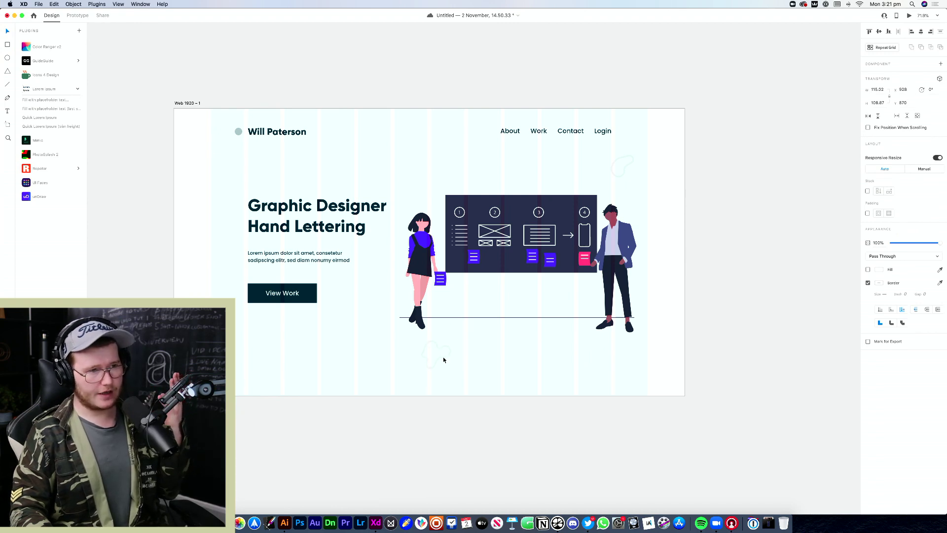
{"action": "left_click", "coordinate": [487, 362]}
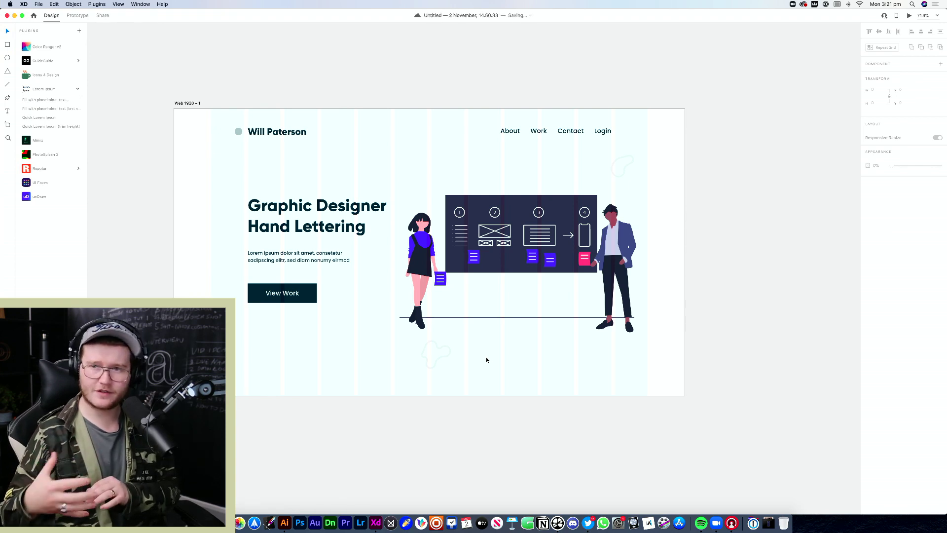
{"action": "left_click", "coordinate": [440, 345]}
{"action": "mouse_move", "coordinate": [442, 359]}
{"action": "left_mouse_down"}
{"action": "mouse_move", "coordinate": [453, 374]}
{"action": "mouse_move", "coordinate": [417, 376]}
{"action": "mouse_move", "coordinate": [437, 364]}
{"action": "left_mouse_up"}
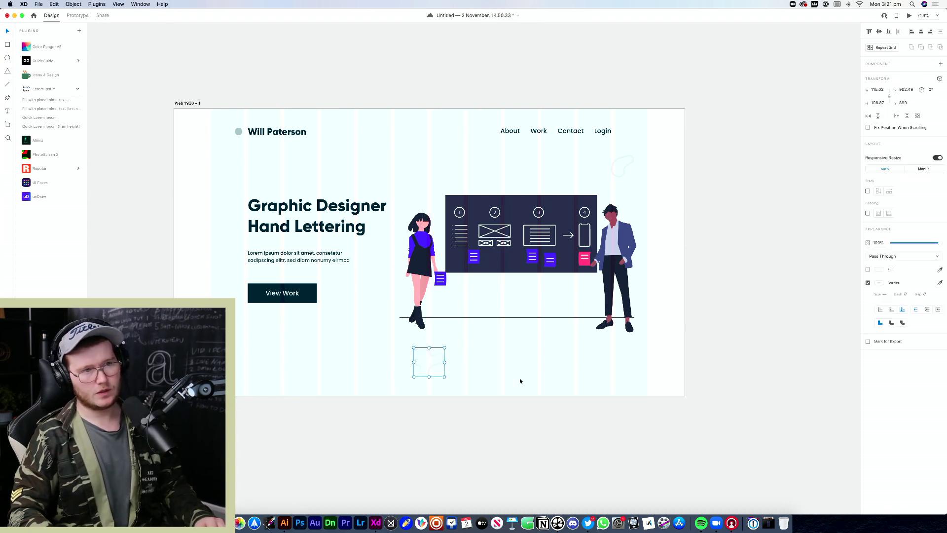
{"action": "left_click", "coordinate": [442, 422]}
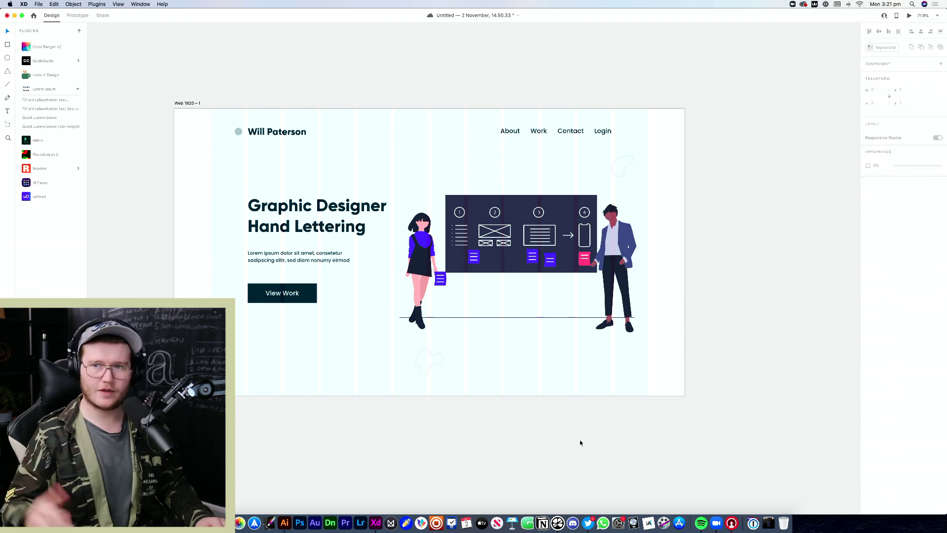
Copy the large navy blob from Illustrator's third artboard and paste it into the XD design
{"action": "key", "text": "super+Tab"}
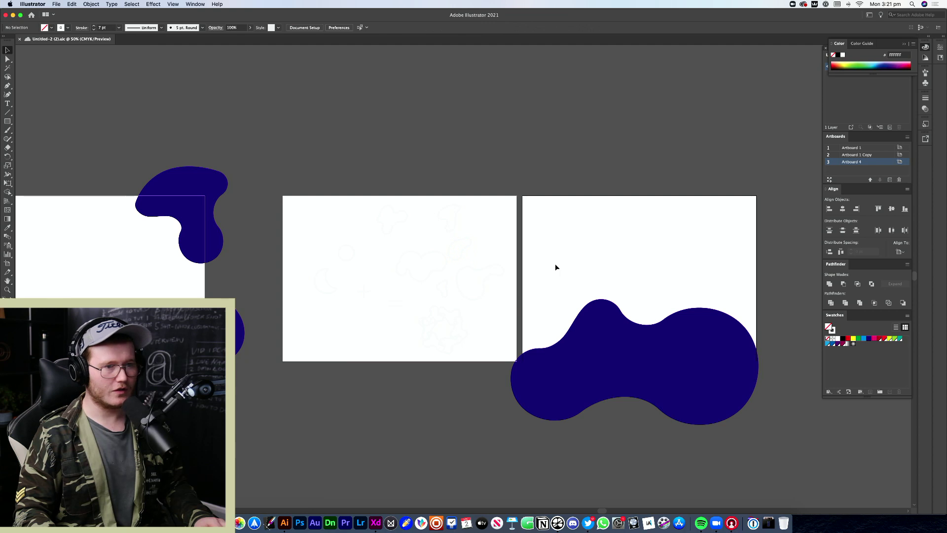
{"action": "left_click", "coordinate": [720, 394]}
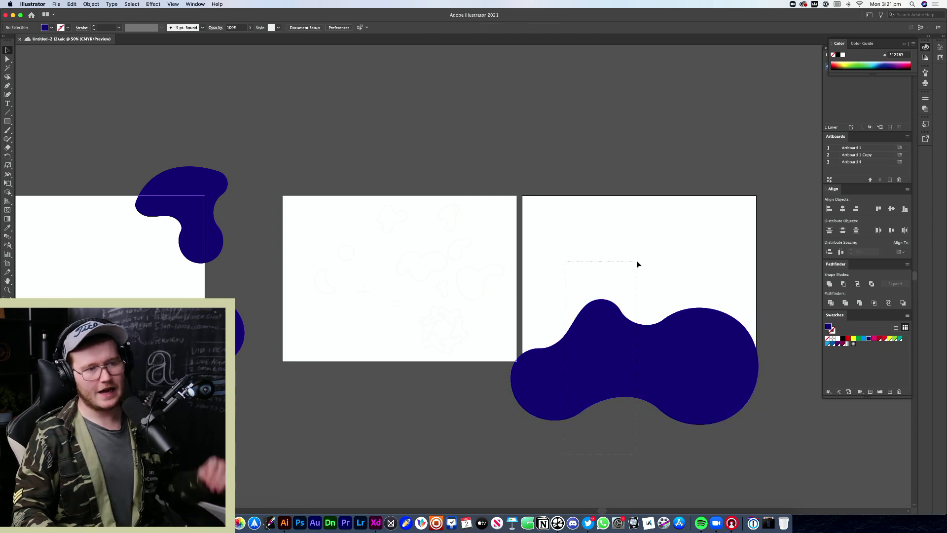
{"action": "key", "text": "super+c"}
{"action": "key", "text": "super+Tab"}
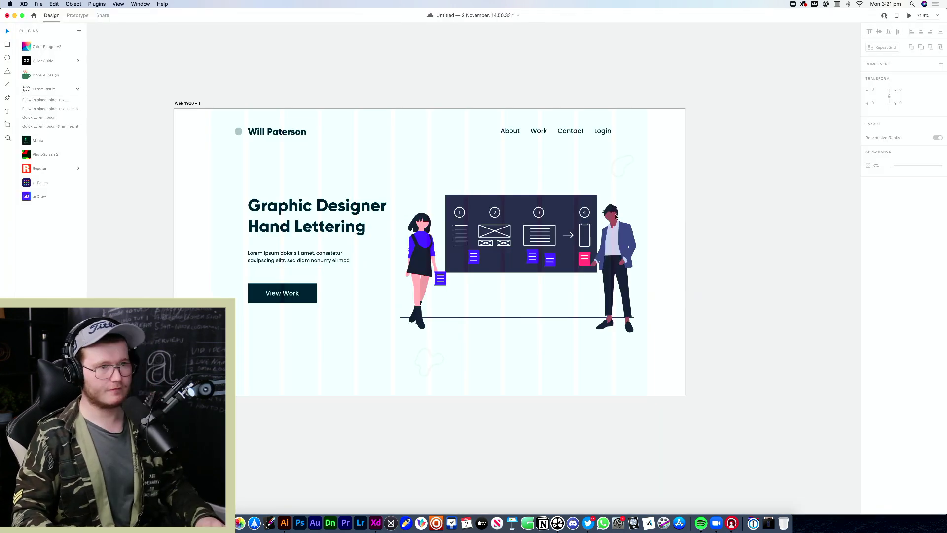
{"action": "key", "text": "super+v"}
Position the navy blob in the artboard's lower-right area, rotated to -54° and behind all other artwork
{"action": "left_click_drag", "start_coordinate": [486, 239], "coordinate": [632, 342]}
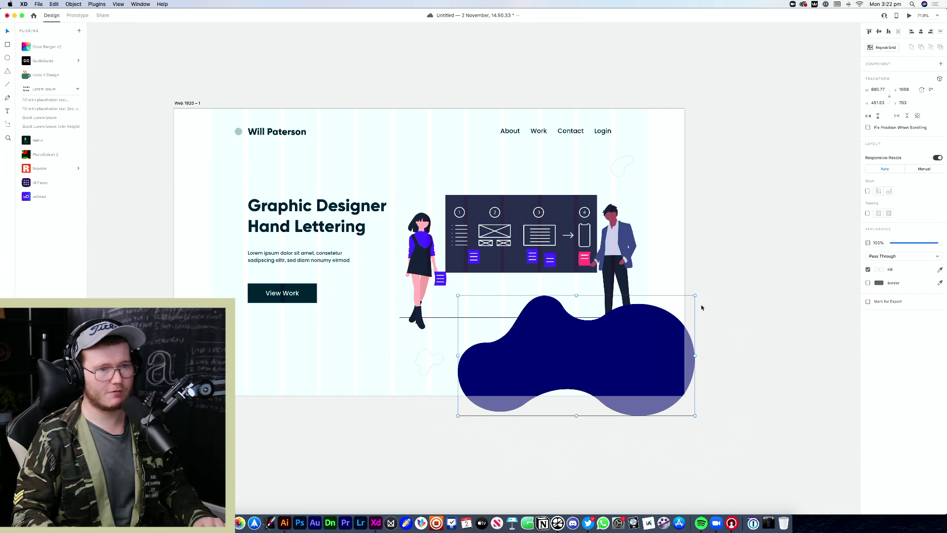
{"action": "left_click_drag", "start_coordinate": [694, 294], "coordinate": [617, 282]}
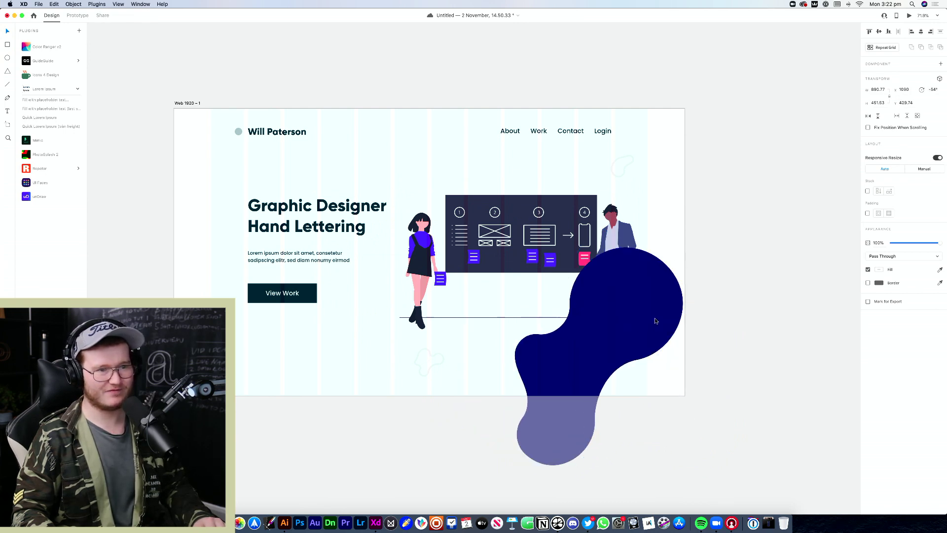
{"action": "key", "text": "super+shift+bracketleft"}
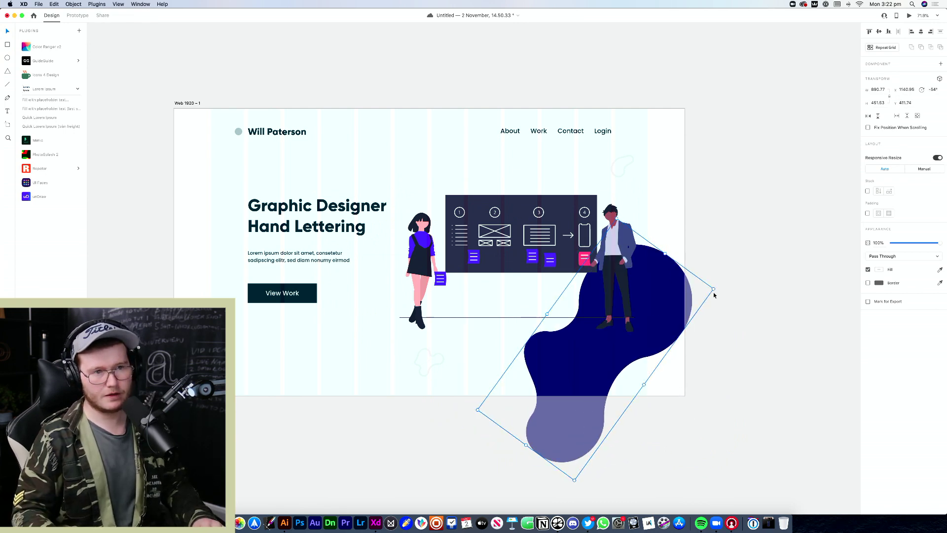
Enlarge the navy blob to about 1103 × 559 and reposition it across the artboard's lower-right corner
{"action": "left_click_drag", "start_coordinate": [714, 288], "coordinate": [814, 294]}
{"action": "left_click_drag", "start_coordinate": [754, 339], "coordinate": [676, 355]}
{"action": "left_click", "coordinate": [815, 412]}
{"action": "scroll", "coordinate": [598, 387], "scroll_direction": "down", "scroll_amount": 6}
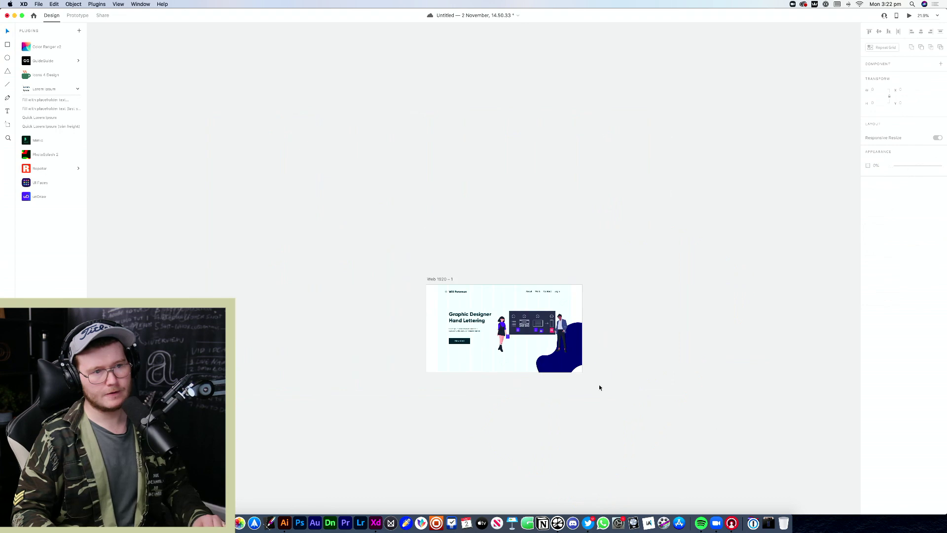
{"action": "scroll", "coordinate": [624, 389], "scroll_direction": "up", "scroll_amount": 2}
{"action": "scroll", "coordinate": [635, 395], "scroll_direction": "up", "scroll_amount": 4}
Try a different hue for the navy blob's fill, and undo the color change
{"action": "left_click", "coordinate": [477, 299]}
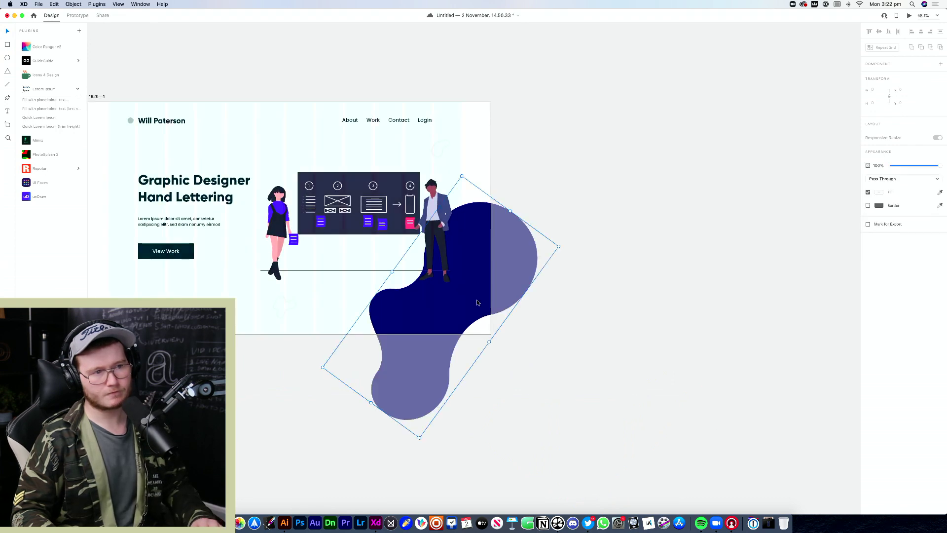
{"action": "left_click", "coordinate": [879, 270]}
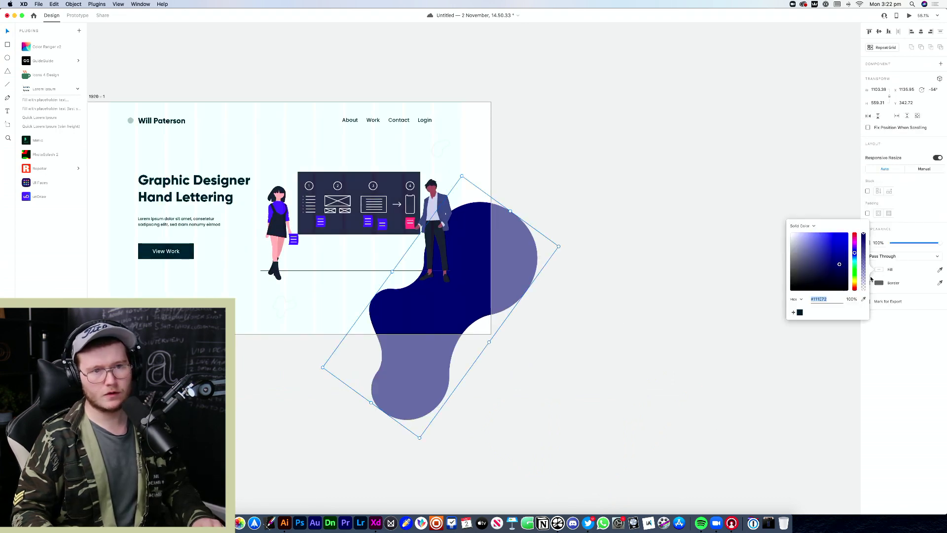
{"action": "left_click_drag", "start_coordinate": [855, 252], "coordinate": [857, 223]}
{"action": "left_click", "coordinate": [691, 196]}
{"action": "key", "text": "super+z"}
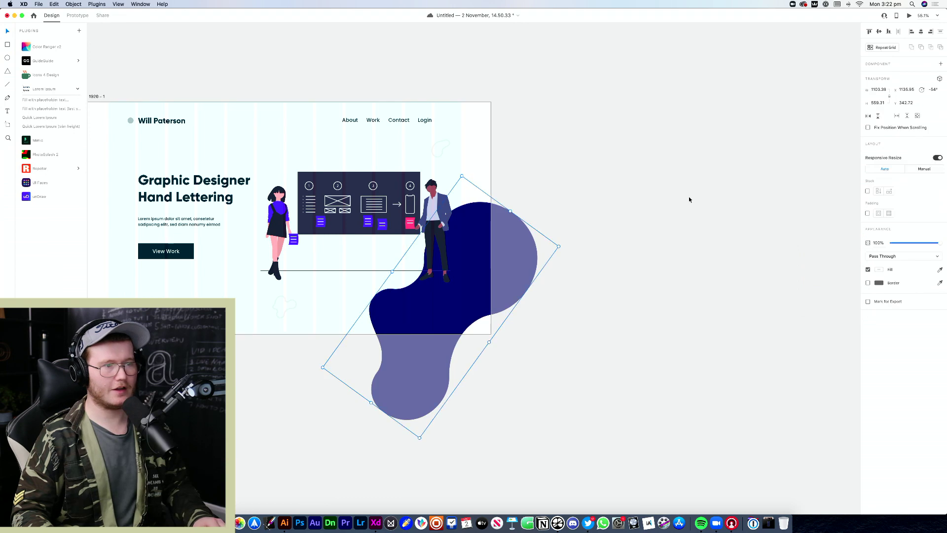
Save the document, and recolor the large navy blob with the purple color from the document assets
{"action": "left_click", "coordinate": [689, 197]}
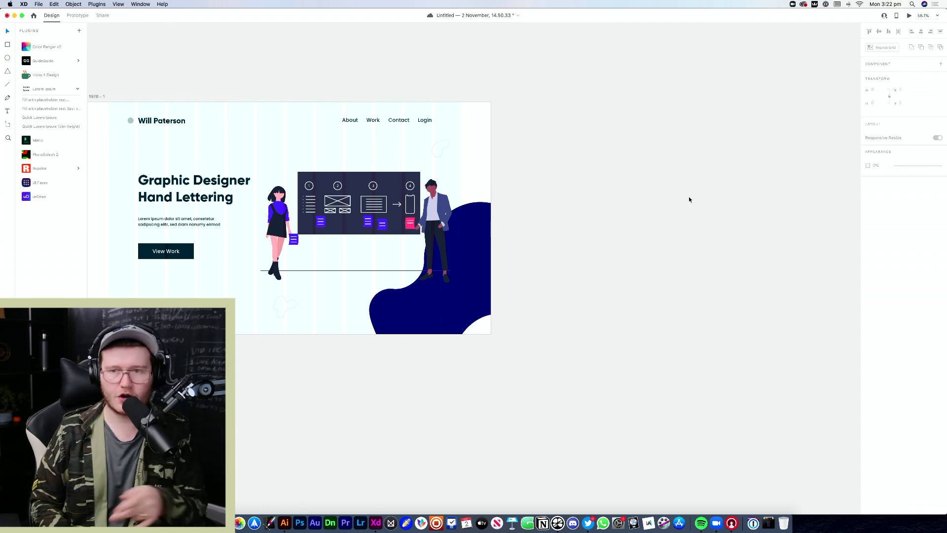
{"action": "key", "text": "super+s"}
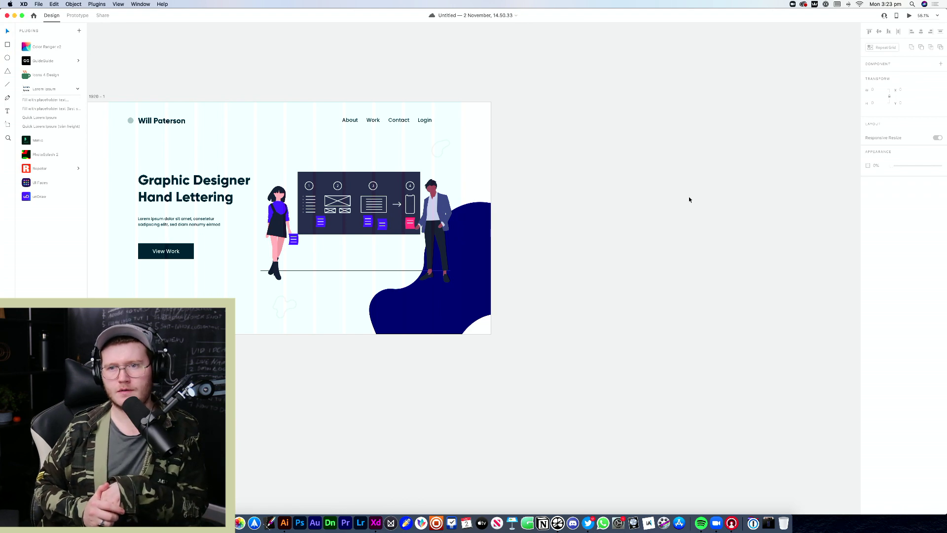
{"action": "left_click", "coordinate": [478, 286]}
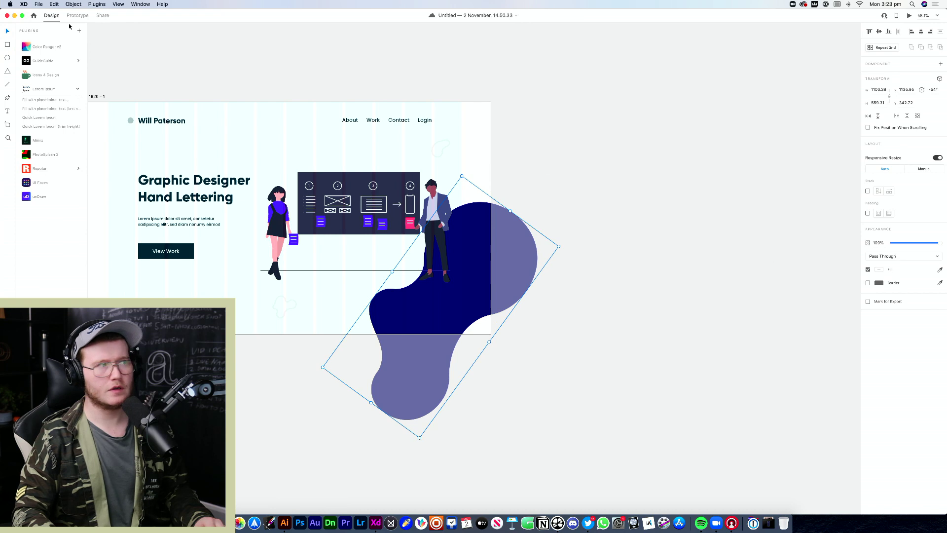
{"action": "key", "text": "super+3"}
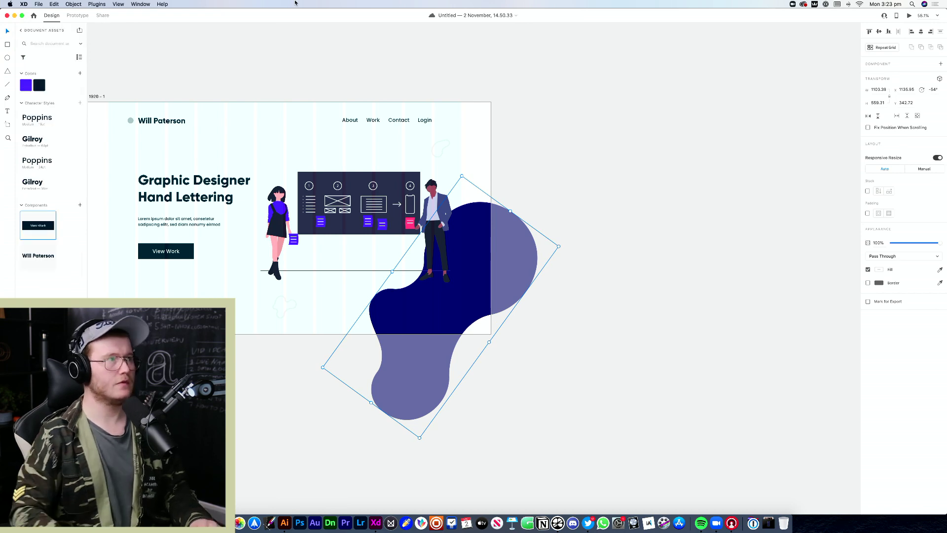
{"action": "left_click", "coordinate": [26, 85]}
{"action": "left_click", "coordinate": [580, 210]}
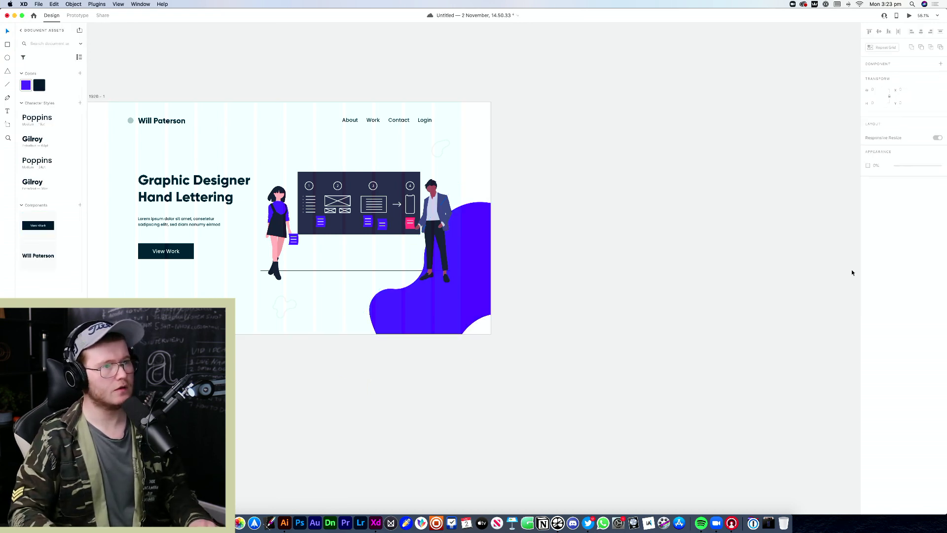
Duplicate the purple blob and place the copy across the artboard's upper edge at about X 400, Y -595
{"action": "scroll", "coordinate": [665, 231], "scroll_direction": "down", "scroll_amount": 5}
{"action": "scroll", "coordinate": [668, 232], "scroll_direction": "up", "scroll_amount": 8}
{"action": "left_click_drag", "start_coordinate": [623, 219], "coordinate": [760, 228]}
{"action": "left_click_drag", "start_coordinate": [542, 320], "coordinate": [339, 63]}
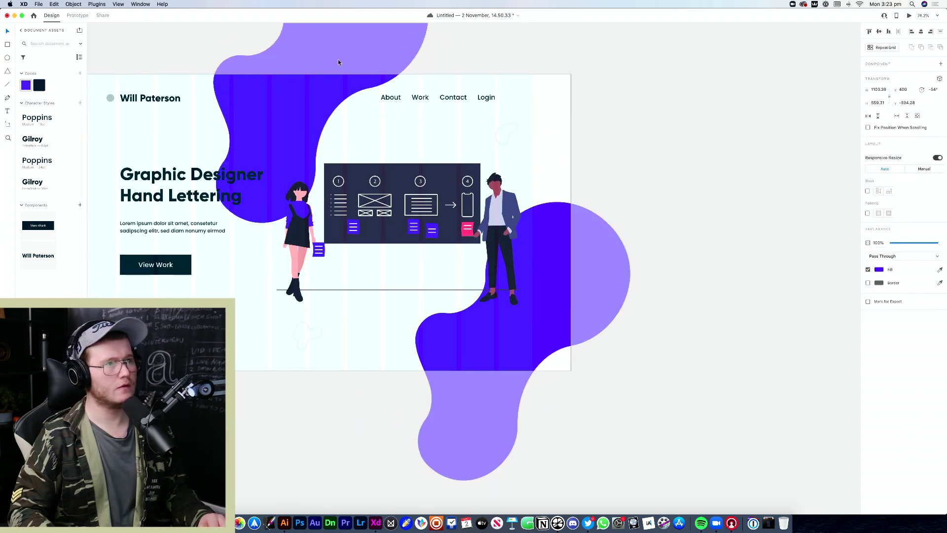
Remove the duplicated blob's fill and enable its border, leaving only an outline
{"action": "left_click", "coordinate": [867, 269]}
{"action": "left_click", "coordinate": [868, 282]}
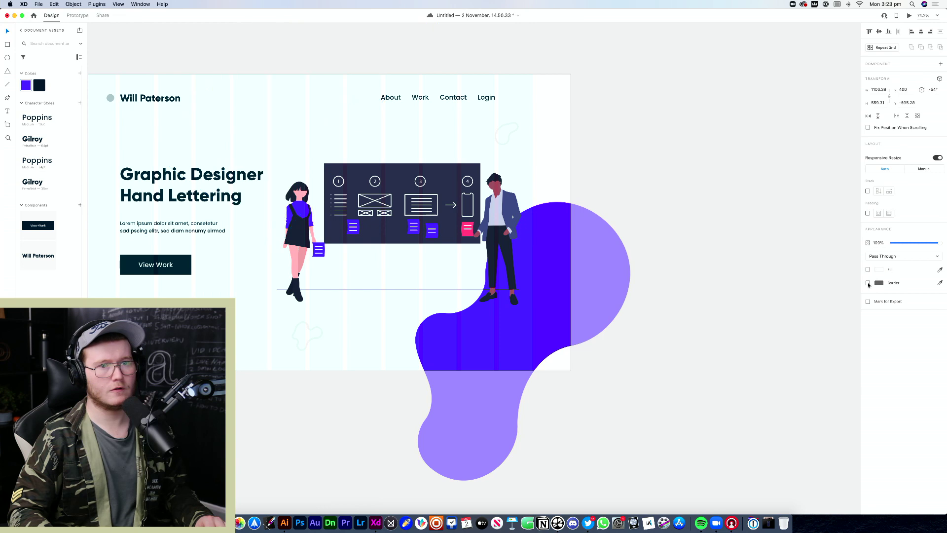
{"action": "left_click", "coordinate": [878, 282]}
{"action": "left_click", "coordinate": [912, 357]}
Save the large filled blob's purple as a swatch in the color picker
{"action": "left_click", "coordinate": [606, 265]}
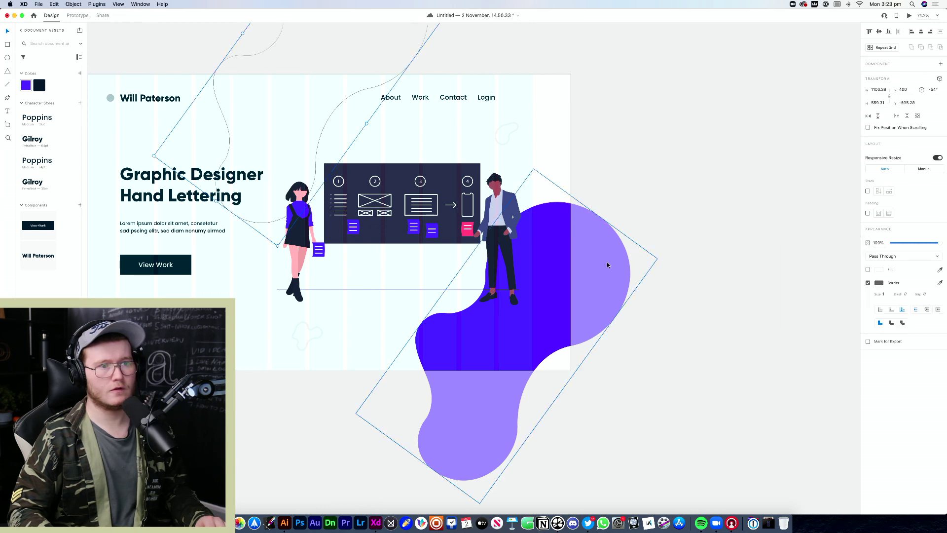
{"action": "left_click", "coordinate": [881, 269]}
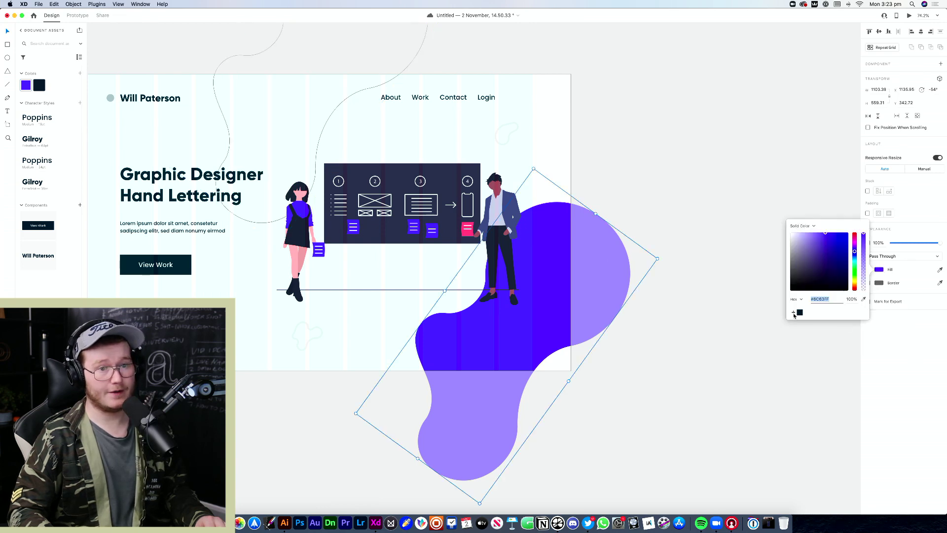
{"action": "left_click", "coordinate": [764, 327]}
Increase the outlined blob's border size and recolor the border with the saved purple swatch
{"action": "left_click_drag", "start_coordinate": [665, 123], "coordinate": [716, 258]}
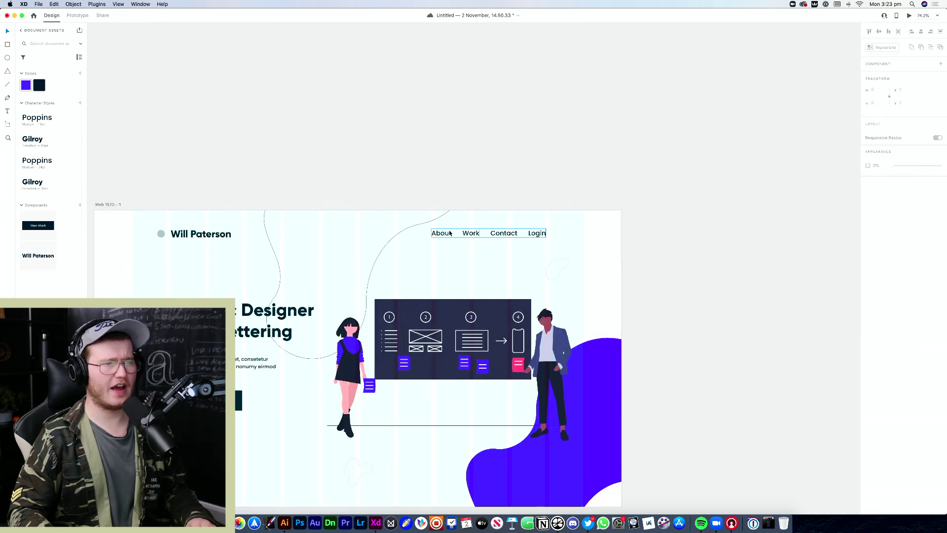
{"action": "left_click", "coordinate": [402, 229]}
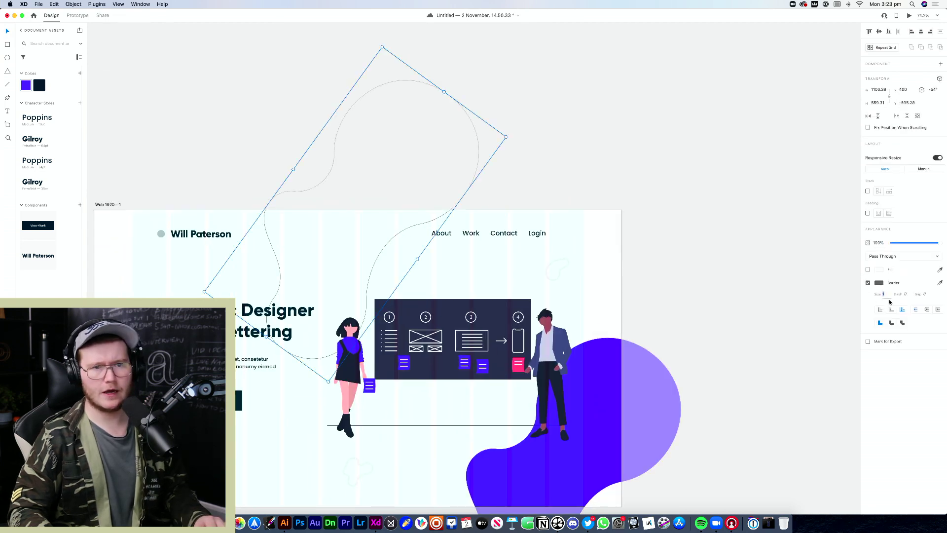
{"action": "left_click", "coordinate": [531, 151]}
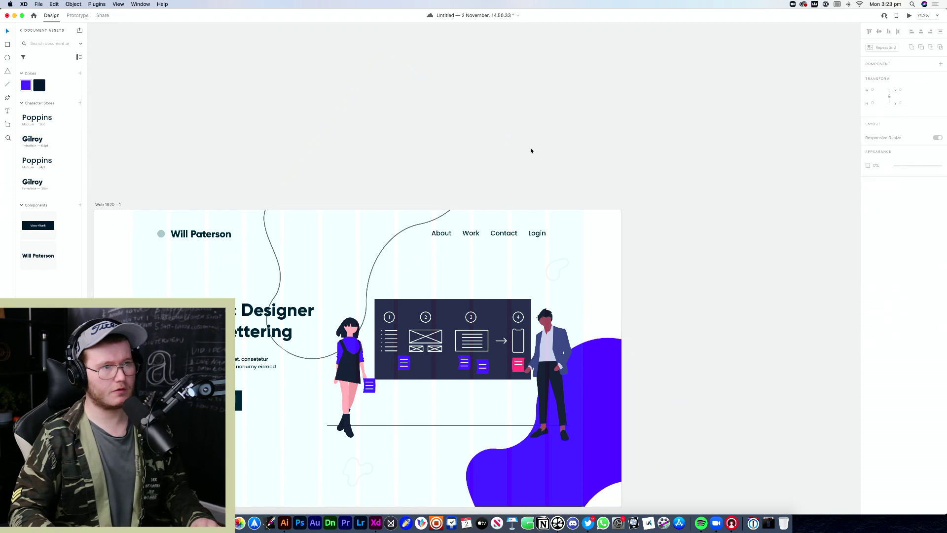
{"action": "left_click", "coordinate": [397, 273]}
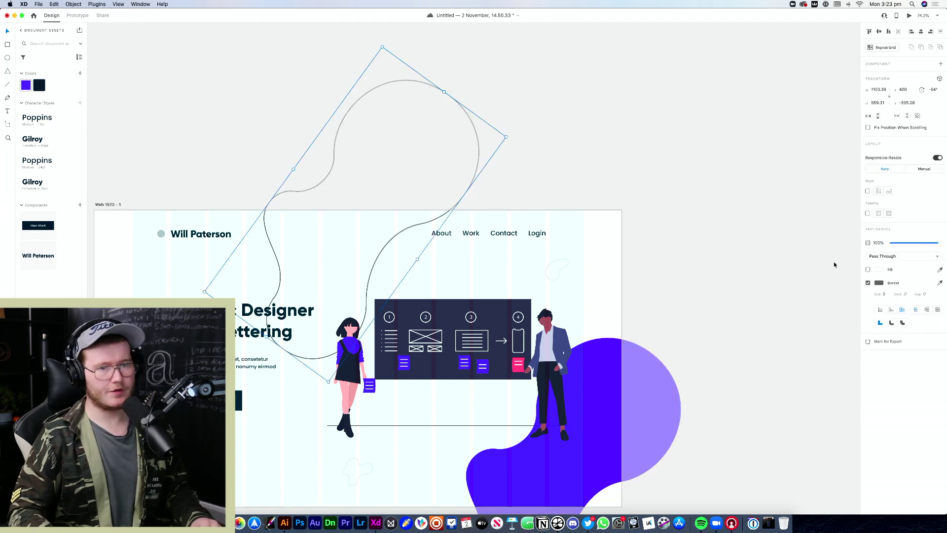
{"action": "left_click", "coordinate": [878, 283]}
{"action": "left_click", "coordinate": [799, 321]}
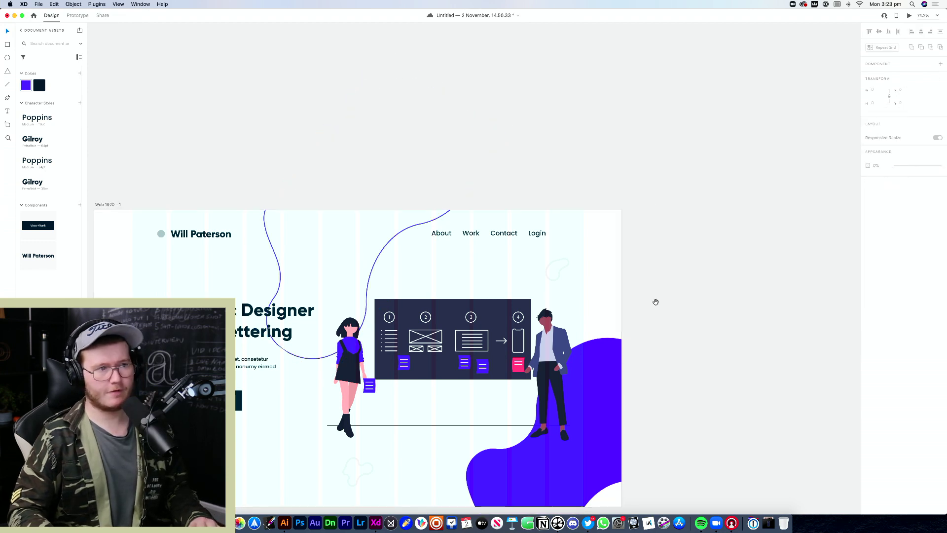
Move the large outlined blob behind the whiteboard illustration, at about X 960, Y -531
{"action": "scroll", "coordinate": [655, 303], "scroll_direction": "down", "scroll_amount": 4}
{"action": "scroll", "coordinate": [655, 302], "scroll_direction": "left", "scroll_amount": 2}
{"action": "left_click_drag", "start_coordinate": [396, 149], "coordinate": [588, 169]}
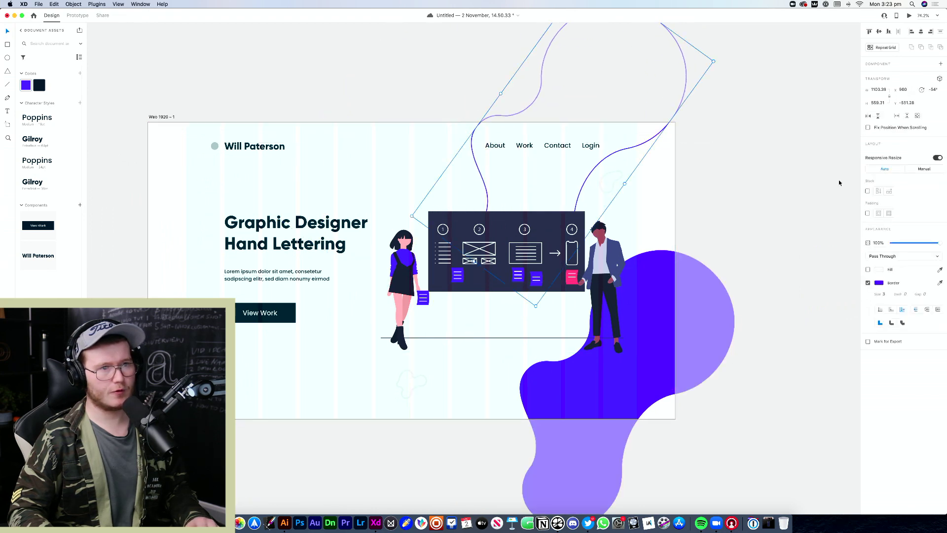
{"action": "left_click", "coordinate": [729, 188]}
{"action": "scroll", "coordinate": [727, 190], "scroll_direction": "down", "scroll_amount": 8}
{"action": "scroll", "coordinate": [789, 213], "scroll_direction": "up", "scroll_amount": 6}
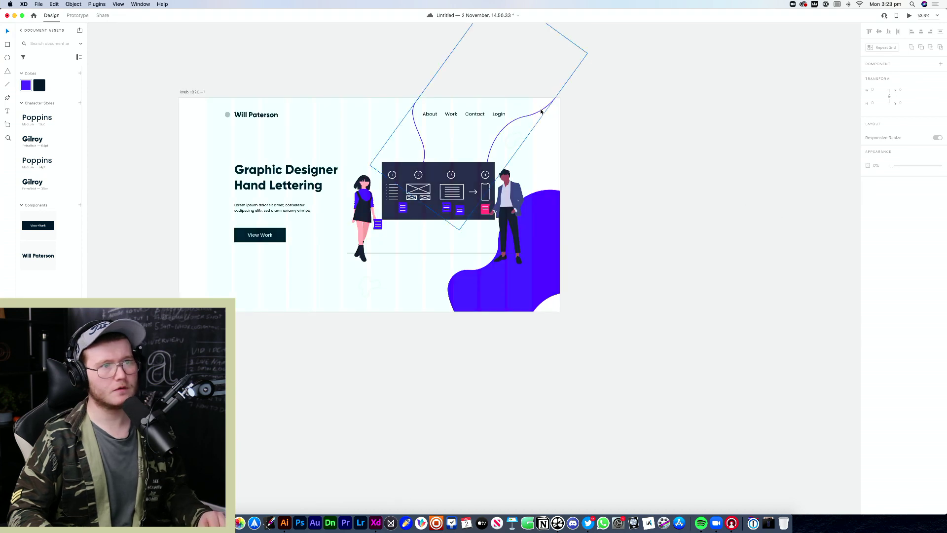
Duplicate the large purple outline and place the copy over the artboard's lower-left corner
{"action": "left_click", "coordinate": [542, 109]}
{"action": "left_click_drag", "start_coordinate": [238, 337], "coordinate": [241, 369]}
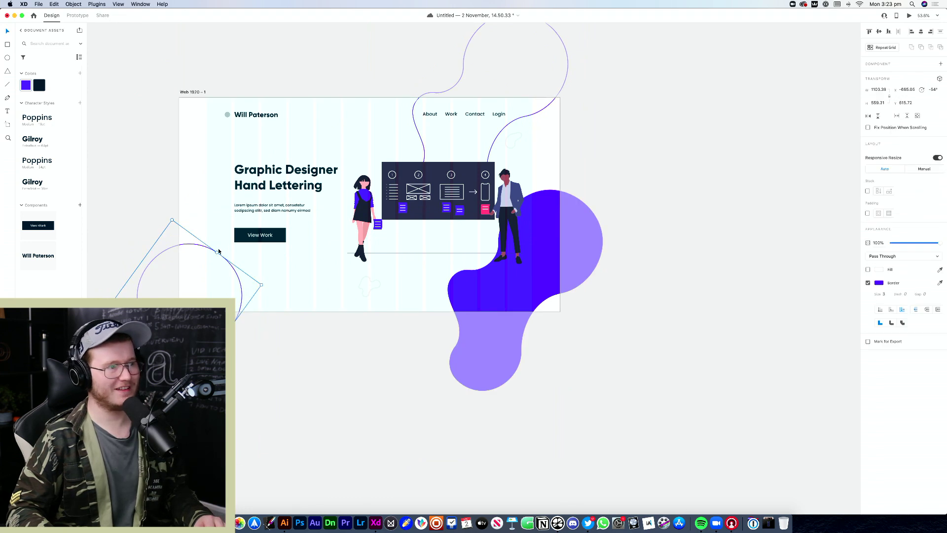
Rotate the lower-left purple outline to 70° and move it to about X -542, Y 338
{"action": "left_click_drag", "start_coordinate": [262, 286], "coordinate": [312, 356]}
{"action": "left_click", "coordinate": [322, 374]}
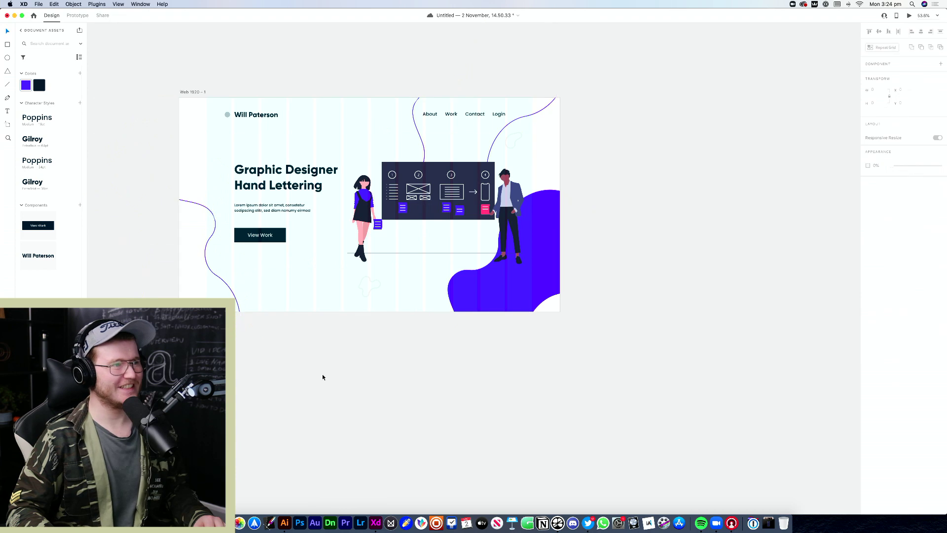
{"action": "scroll", "coordinate": [341, 356], "scroll_direction": "down", "scroll_amount": 5}
{"action": "scroll", "coordinate": [340, 356], "scroll_direction": "up", "scroll_amount": 4}
{"action": "left_click", "coordinate": [256, 318]}
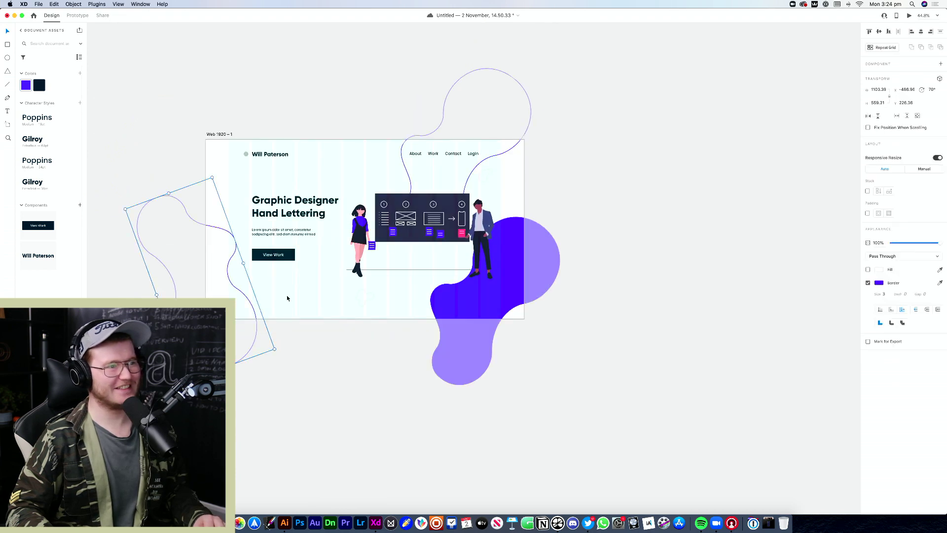
{"action": "left_click", "coordinate": [669, 269]}
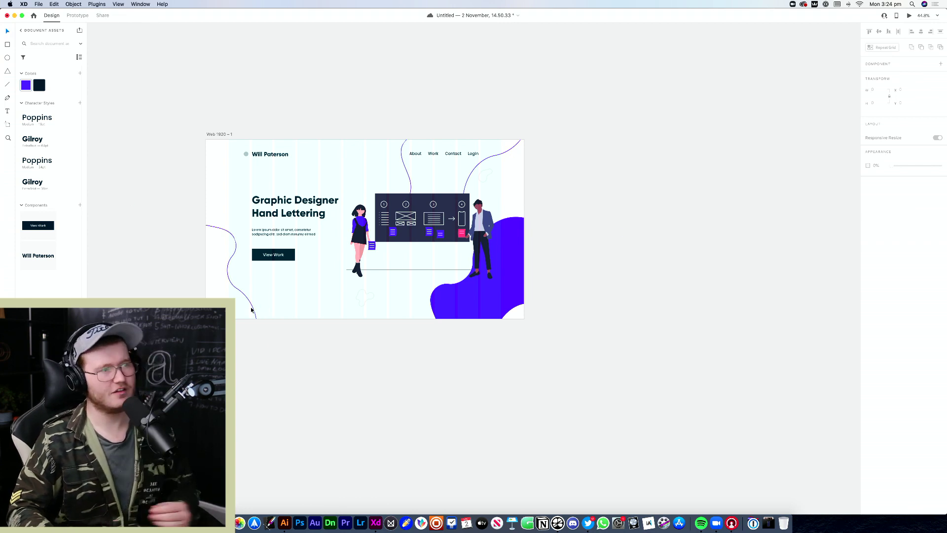
{"action": "left_click_drag", "start_coordinate": [251, 306], "coordinate": [248, 322]}
{"action": "scroll", "coordinate": [237, 286], "scroll_direction": "up", "scroll_amount": 10}
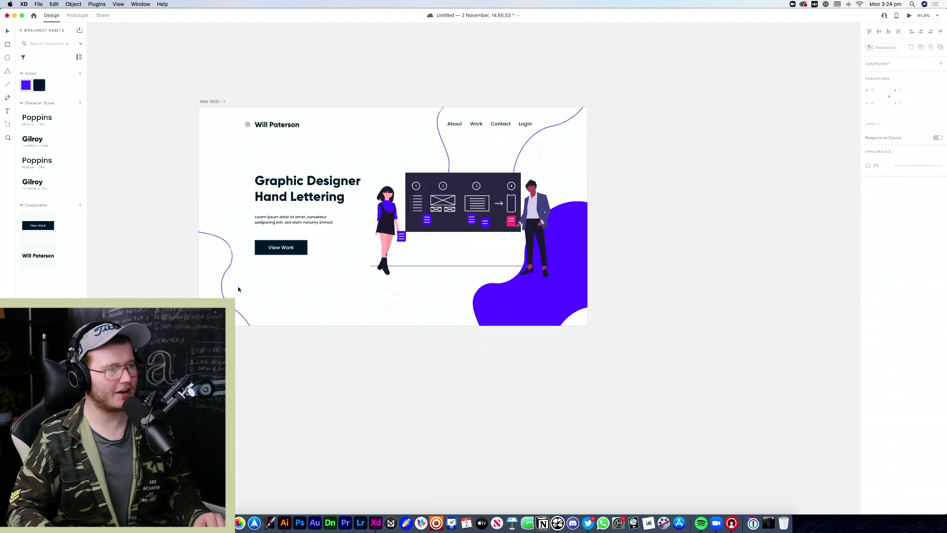
{"action": "scroll", "coordinate": [237, 257], "scroll_direction": "down", "scroll_amount": 3}
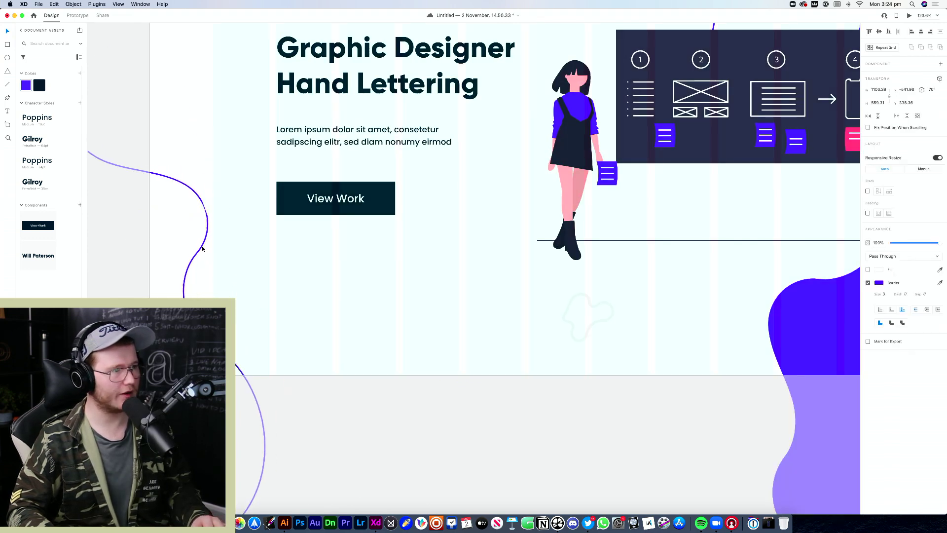
{"action": "scroll", "coordinate": [244, 266], "scroll_direction": "down", "scroll_amount": 3}
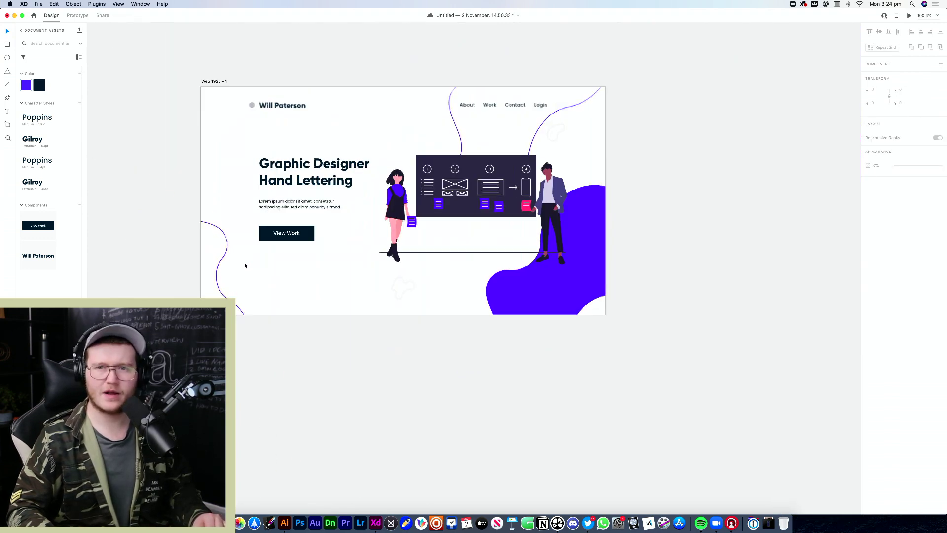
Rotate the lower-left purple outline to about -123° so its curve sweeps down across the hero's lower-left corner
{"action": "left_click", "coordinate": [239, 268]}
{"action": "key", "text": "r"}
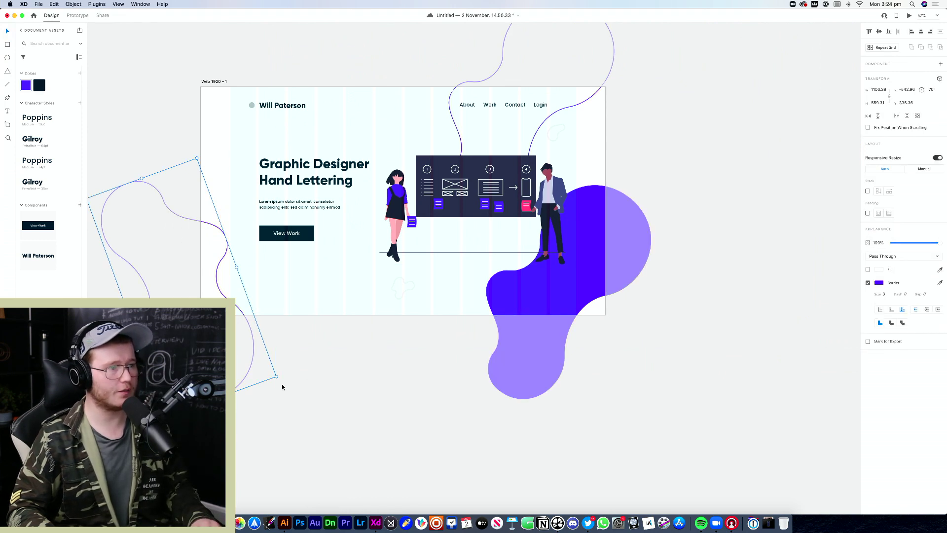
{"action": "left_click_drag", "start_coordinate": [277, 377], "coordinate": [285, 314]}
{"action": "left_click", "coordinate": [285, 314]}
{"action": "left_click", "coordinate": [231, 268]}
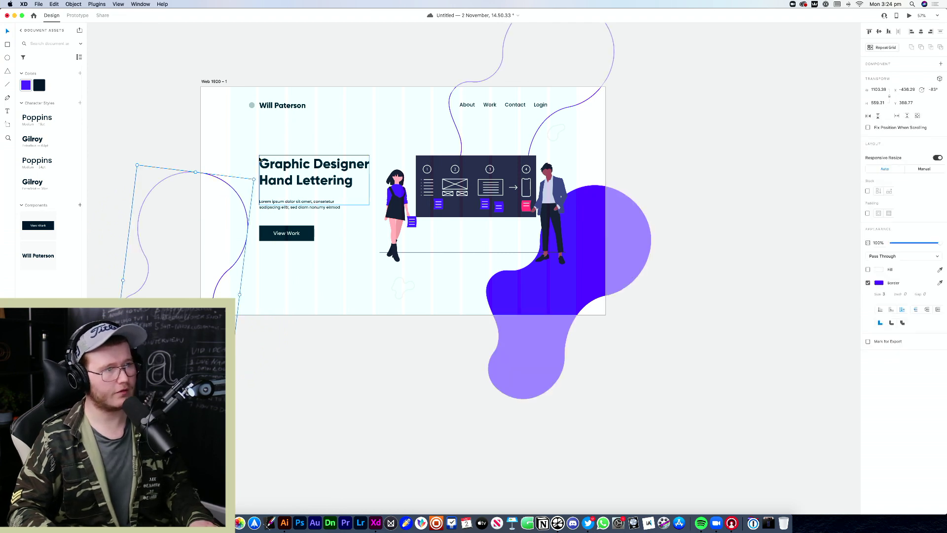
{"action": "left_click_drag", "start_coordinate": [254, 179], "coordinate": [198, 220]}
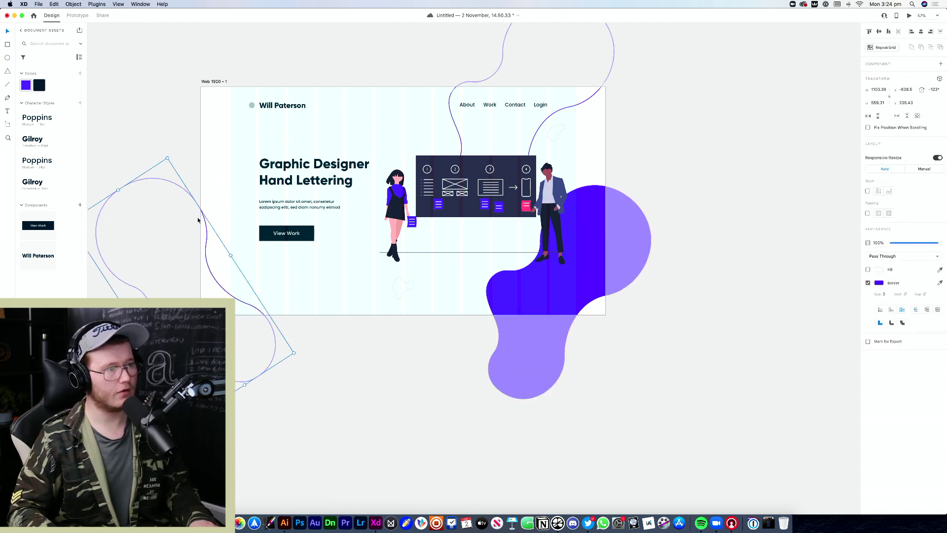
{"action": "key", "text": "Escape"}
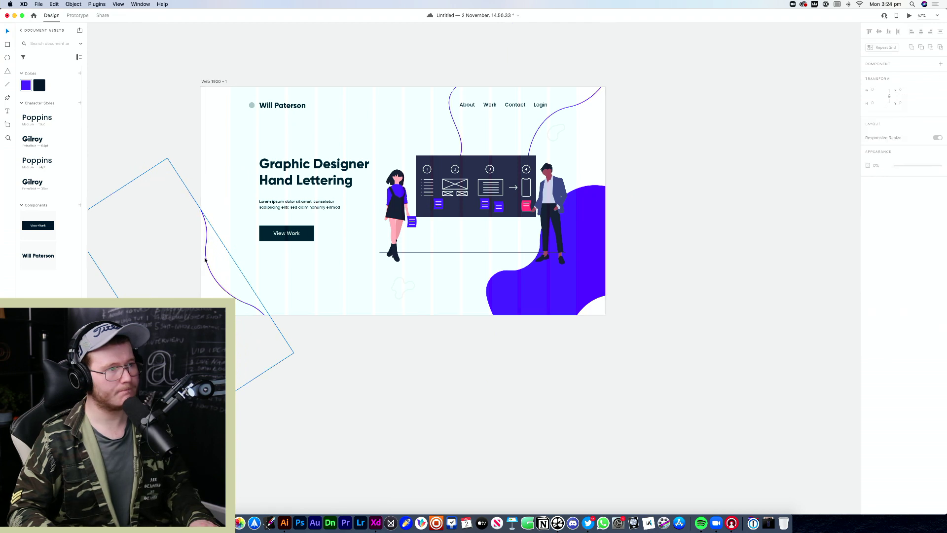
Reposition the rotated lower-left outline to about X -601, Y 334, clear of the hero text and button
{"action": "left_click_drag", "start_coordinate": [207, 247], "coordinate": [232, 237]}
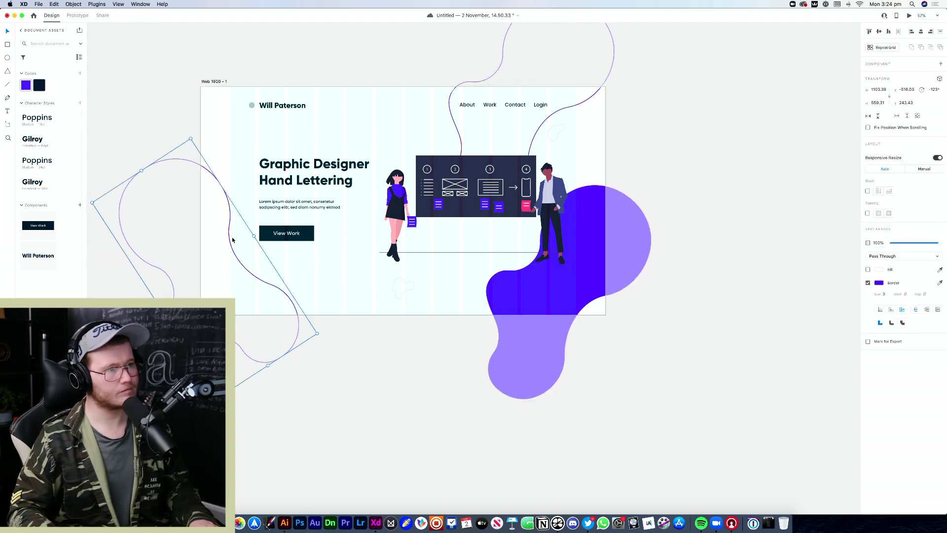
{"action": "left_click", "coordinate": [352, 355]}
{"action": "scroll", "coordinate": [352, 354], "scroll_direction": "down", "scroll_amount": 3}
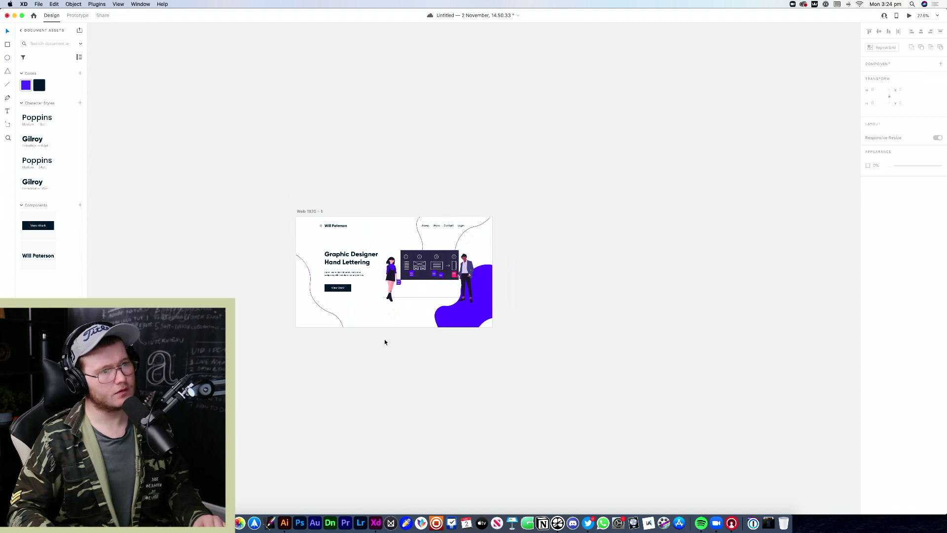
{"action": "left_click", "coordinate": [313, 309]}
{"action": "left_click_drag", "start_coordinate": [305, 316], "coordinate": [351, 353]}
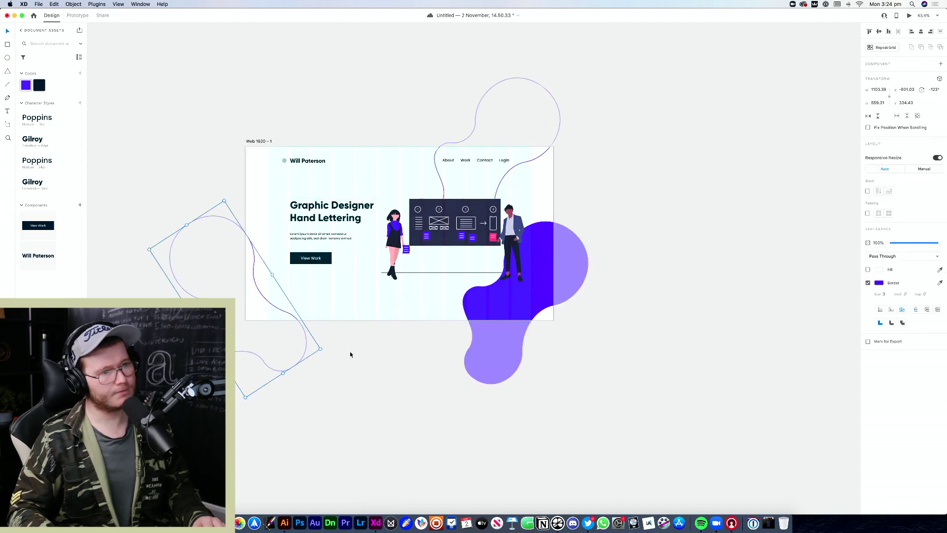
{"action": "left_click", "coordinate": [391, 310]}
{"action": "left_click", "coordinate": [434, 302]}
{"action": "left_click", "coordinate": [433, 353]}
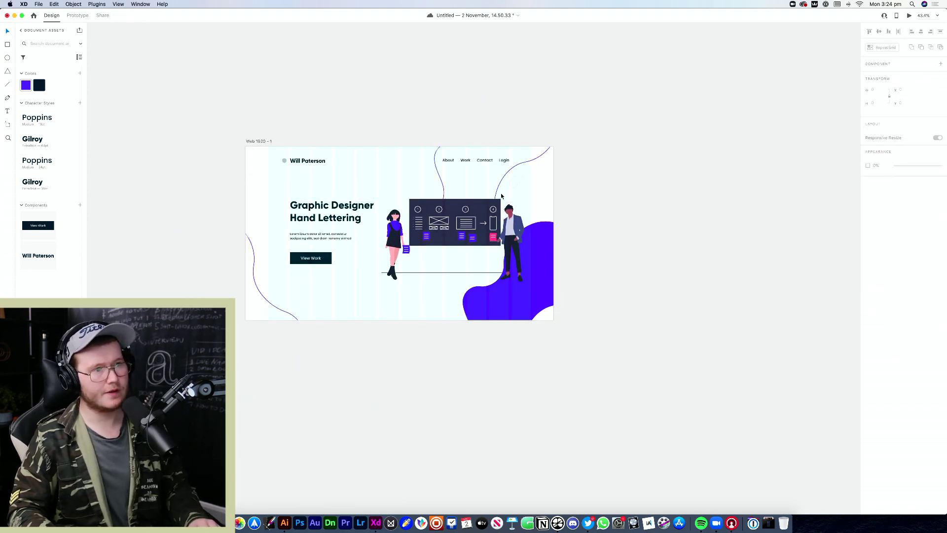
{"action": "left_click", "coordinate": [516, 186]}
{"action": "left_click", "coordinate": [615, 208]}
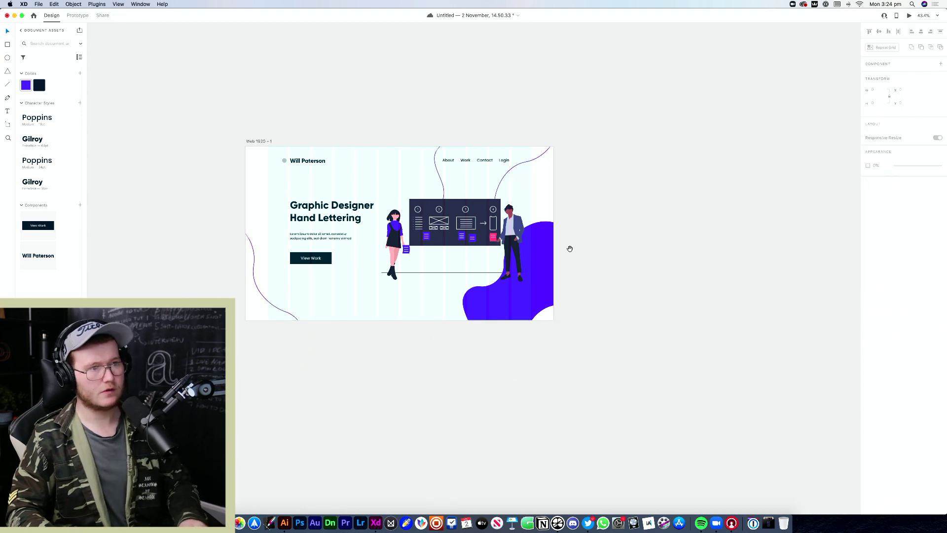
Add a second 1920 × 1080 artboard beside the existing hero artboard
{"action": "left_click_drag", "start_coordinate": [566, 247], "coordinate": [480, 197]}
{"action": "scroll", "coordinate": [480, 197], "scroll_direction": "down", "scroll_amount": 3}
{"action": "left_click_drag", "start_coordinate": [400, 221], "coordinate": [321, 259]}
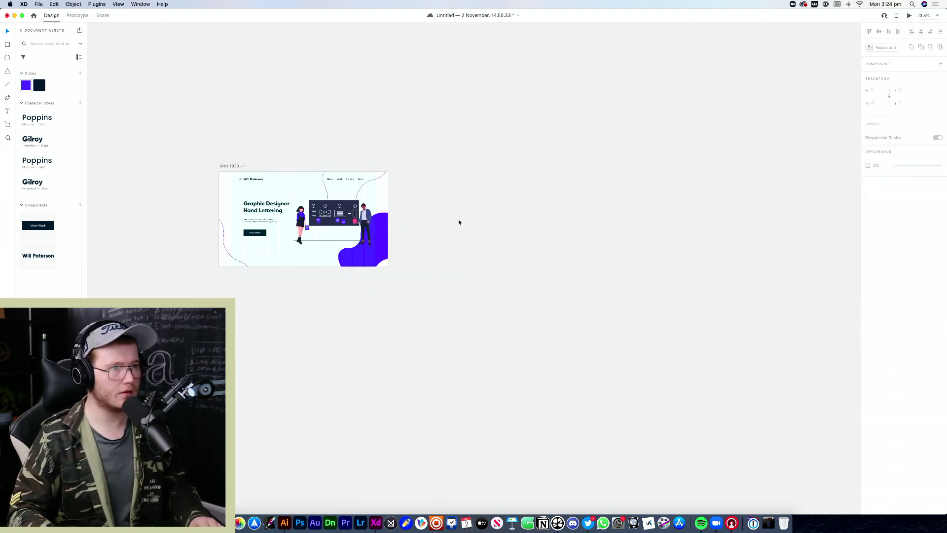
{"action": "key", "text": "a"}
{"action": "left_click", "coordinate": [394, 172]}
{"action": "left_click", "coordinate": [448, 149]}
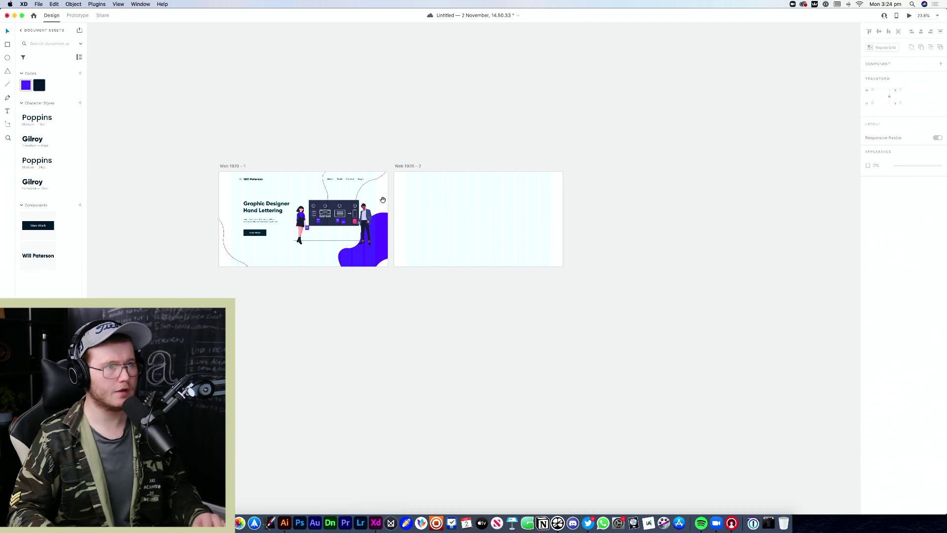
Move the new blank artboard directly beneath the hero artboard, with their side edges aligned and no gap
{"action": "scroll", "coordinate": [345, 207], "scroll_direction": "up", "scroll_amount": 5}
{"action": "scroll", "coordinate": [294, 93], "scroll_direction": "down", "scroll_amount": 2}
{"action": "left_click", "coordinate": [305, 92]}
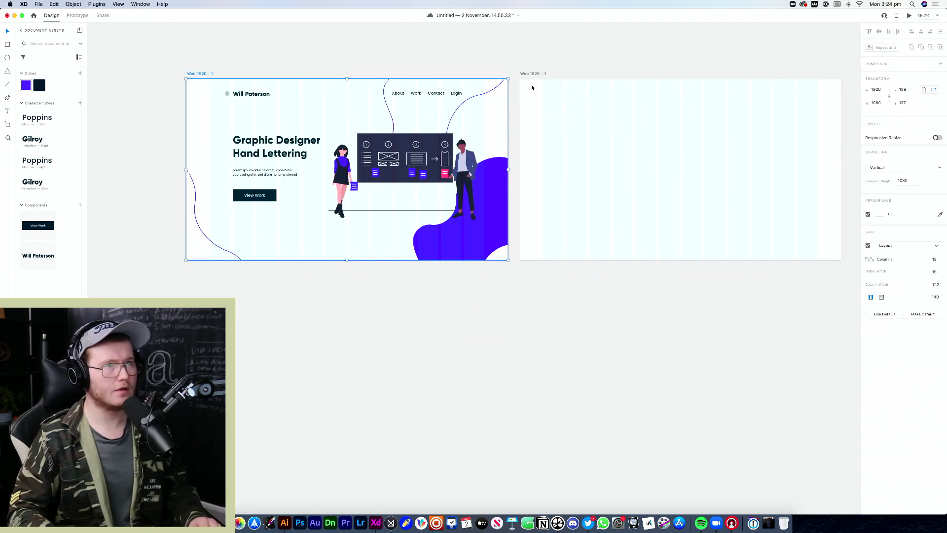
{"action": "left_click_drag", "start_coordinate": [529, 75], "coordinate": [196, 255]}
{"action": "left_click", "coordinate": [290, 253]}
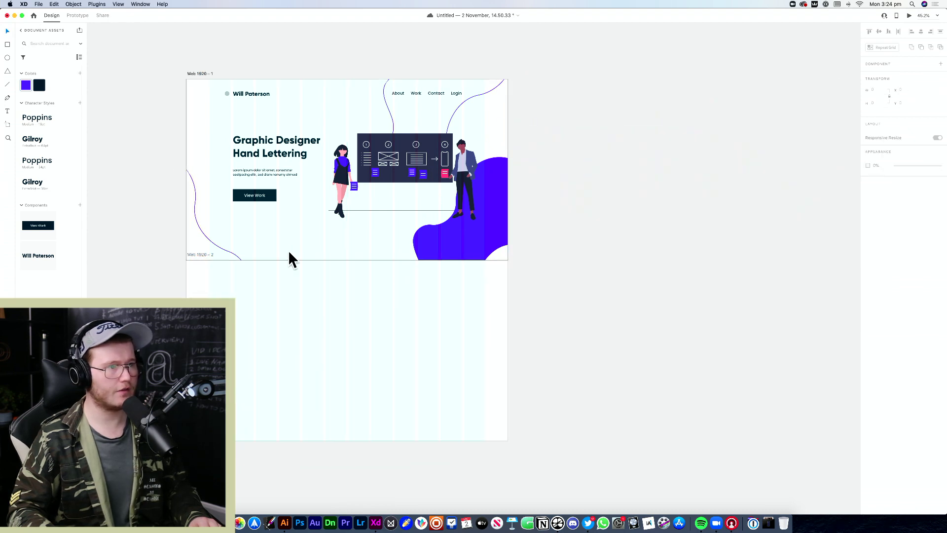
Extend the hero artboard downward to a height of 2160, matching the bottom edge of the second artboard
{"action": "left_click", "coordinate": [335, 243]}
{"action": "left_click_drag", "start_coordinate": [347, 261], "coordinate": [359, 441]}
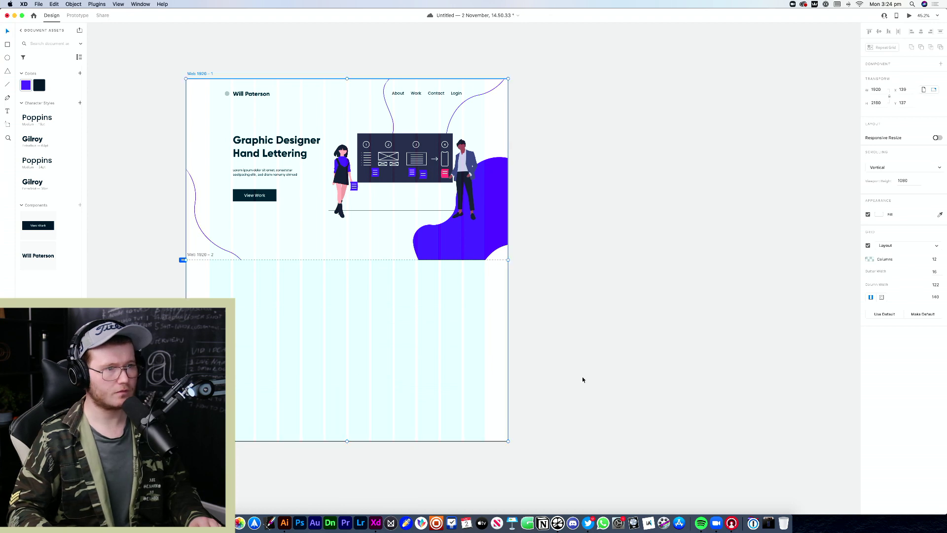
{"action": "left_click", "coordinate": [560, 73]}
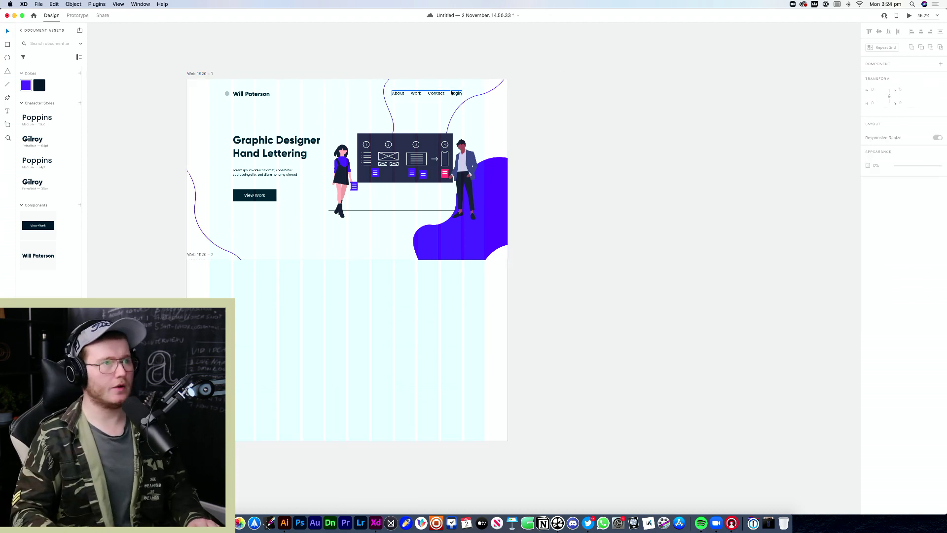
Change the Work link in the top navigation to Shop
{"action": "double_click", "coordinate": [435, 93]}
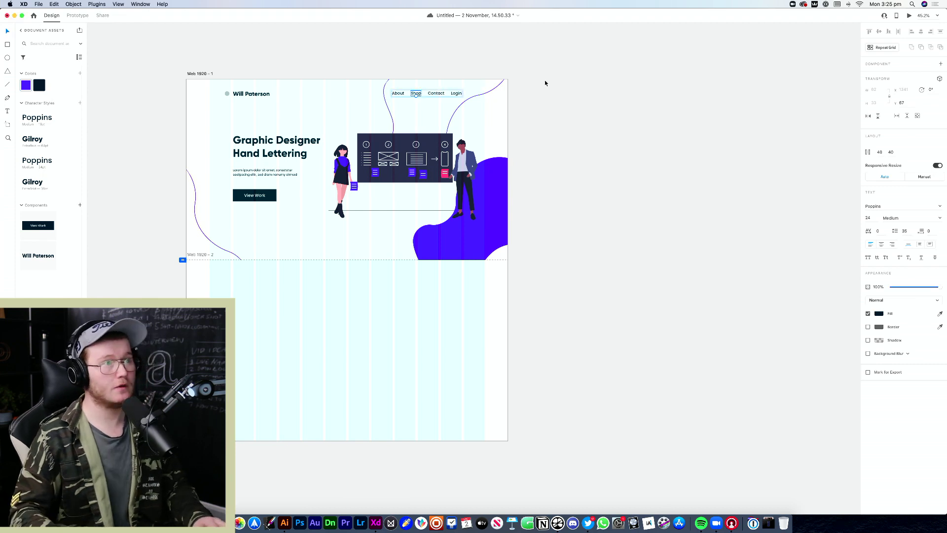
{"action": "scroll", "coordinate": [408, 237], "scroll_direction": "down", "scroll_amount": 3}
Try moving the blank second artboard beside the extended hero artboard, and undo the move
{"action": "left_click", "coordinate": [393, 291]}
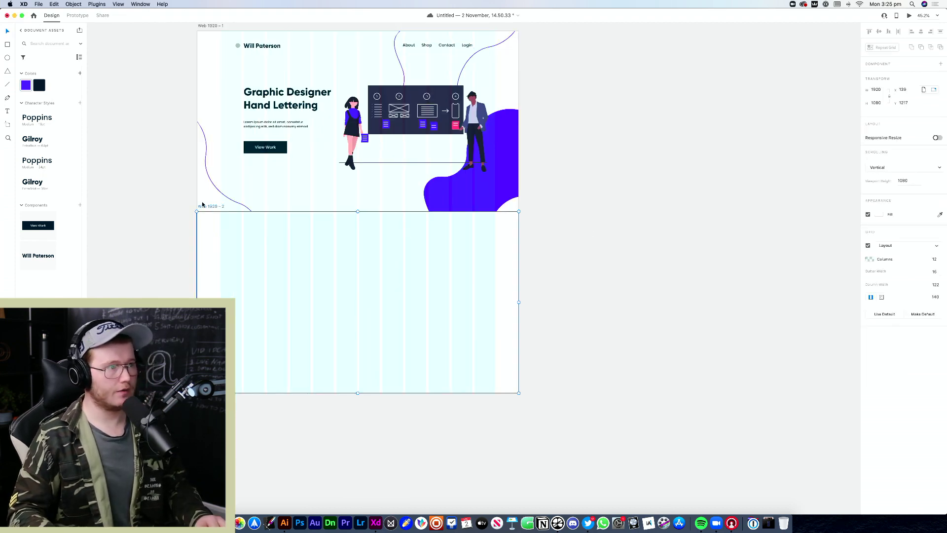
{"action": "left_click_drag", "start_coordinate": [203, 204], "coordinate": [533, 45]}
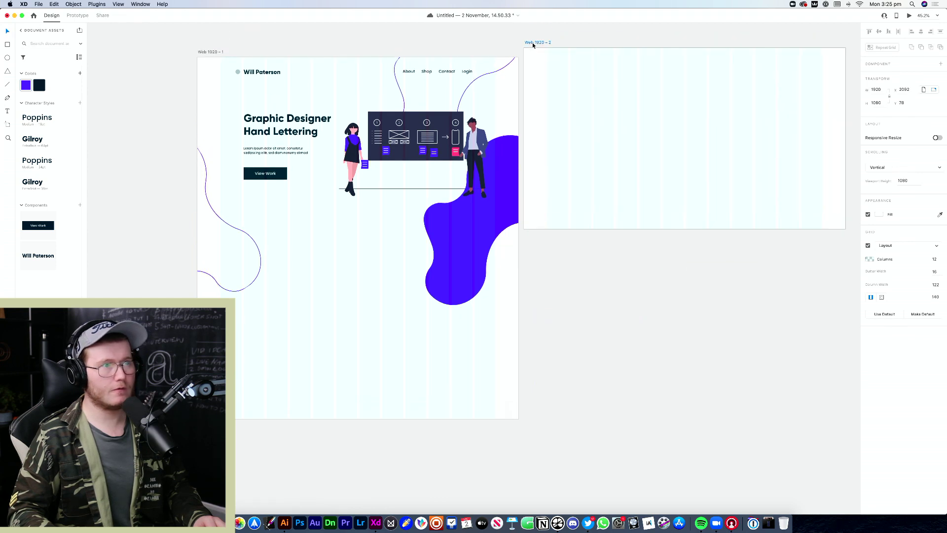
{"action": "left_click", "coordinate": [541, 289]}
{"action": "scroll", "coordinate": [493, 296], "scroll_direction": "right", "scroll_amount": 2}
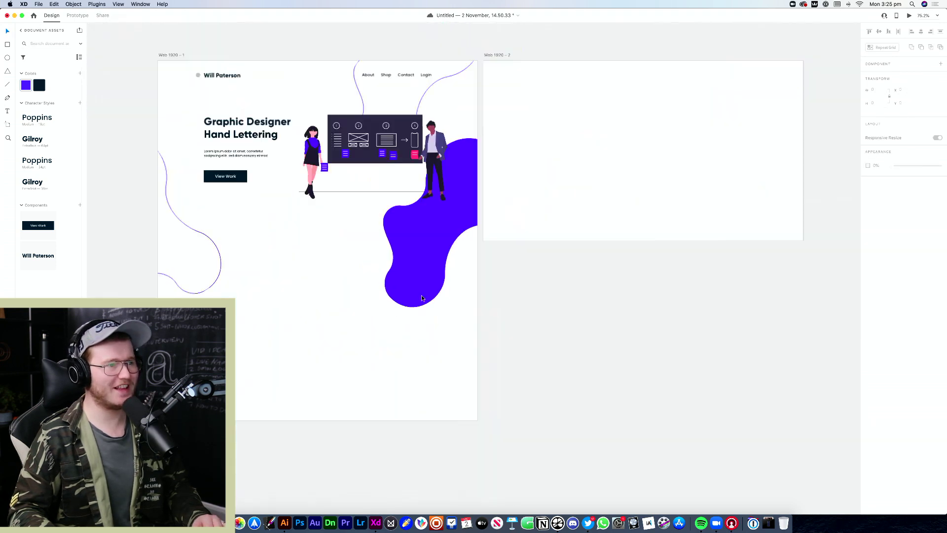
{"action": "scroll", "coordinate": [421, 295], "scroll_direction": "down", "scroll_amount": 2}
{"action": "key", "text": "super+z"}
{"action": "key", "text": "super+z"}
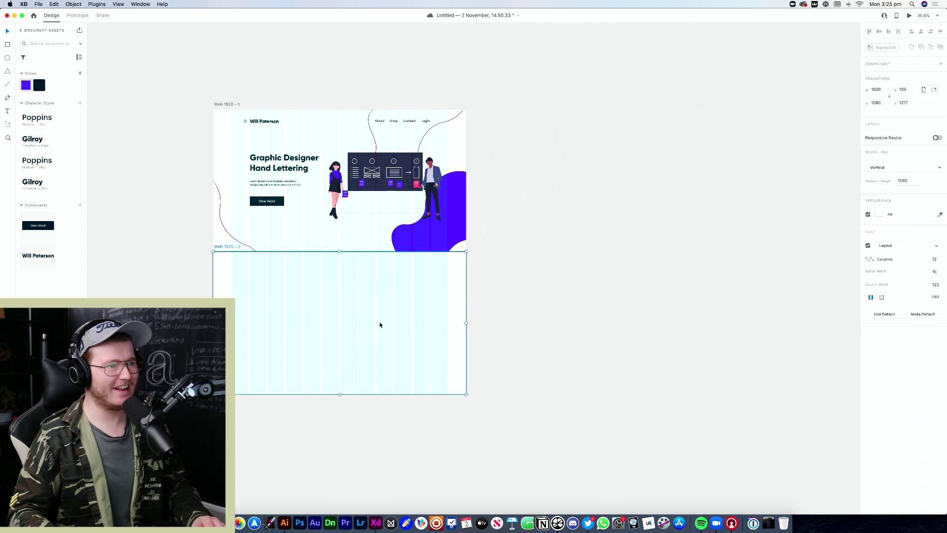
Show guides on the hero artboard and place a horizontal guide along the hero section's bottom edge
{"action": "left_click", "coordinate": [284, 111]}
{"action": "key", "text": "super+apostrophe"}
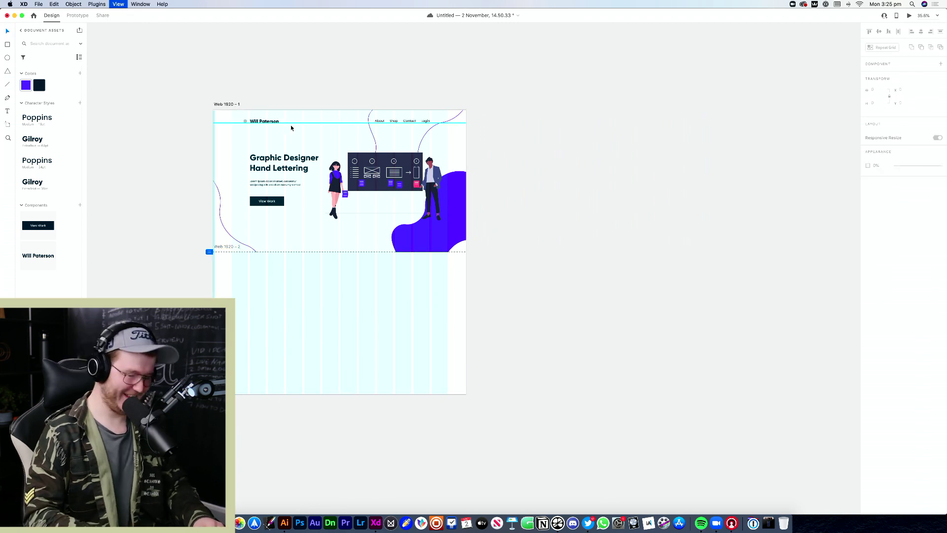
{"action": "scroll", "coordinate": [346, 154], "scroll_direction": "up", "scroll_amount": 3}
{"action": "scroll", "coordinate": [329, 230], "scroll_direction": "down", "scroll_amount": 3}
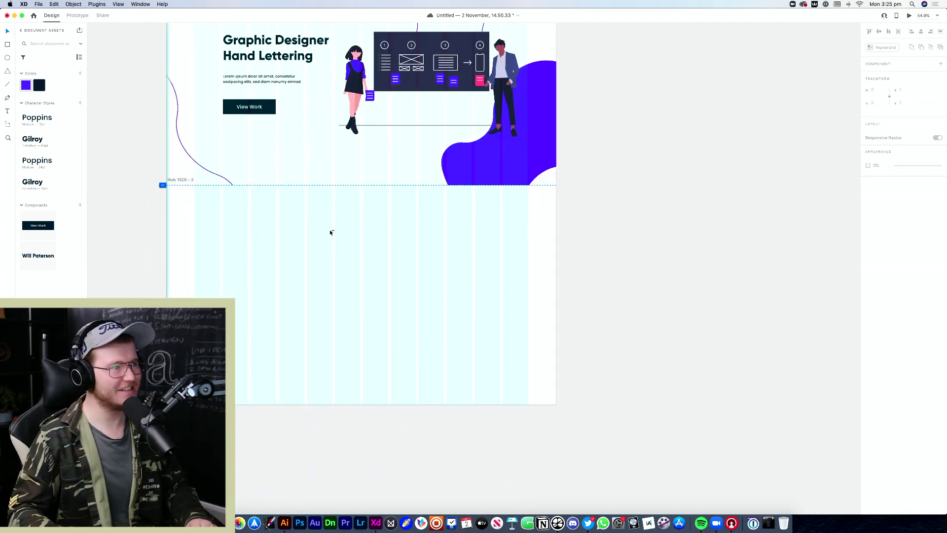
{"action": "scroll", "coordinate": [304, 277], "scroll_direction": "up", "scroll_amount": 3}
{"action": "left_click", "coordinate": [297, 68]}
{"action": "left_click_drag", "start_coordinate": [303, 284], "coordinate": [304, 284]}
{"action": "left_click", "coordinate": [264, 357]}
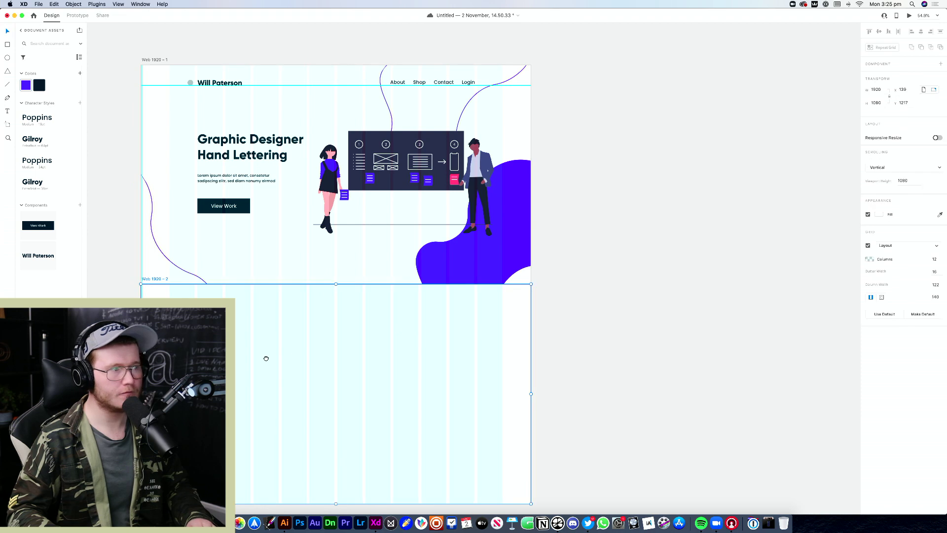
Move the blank Web 1920 – 2 artboard beside the extended hero artboard, level with its top edge
{"action": "scroll", "coordinate": [264, 357], "scroll_direction": "down", "scroll_amount": 1}
{"action": "mouse_move", "coordinate": [207, 276]}
{"action": "left_mouse_down"}
{"action": "mouse_move", "coordinate": [478, 235]}
{"action": "mouse_move", "coordinate": [585, 43]}
{"action": "left_mouse_up"}
{"action": "left_click", "coordinate": [620, 42]}
{"action": "scroll", "coordinate": [518, 251], "scroll_direction": "down", "scroll_amount": 4}
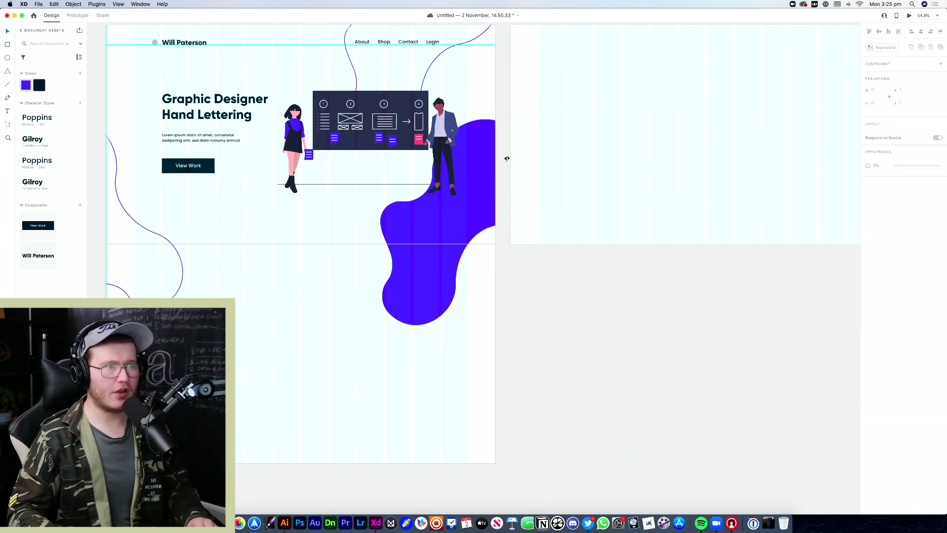
{"action": "scroll", "coordinate": [518, 254], "scroll_direction": "up", "scroll_amount": 3}
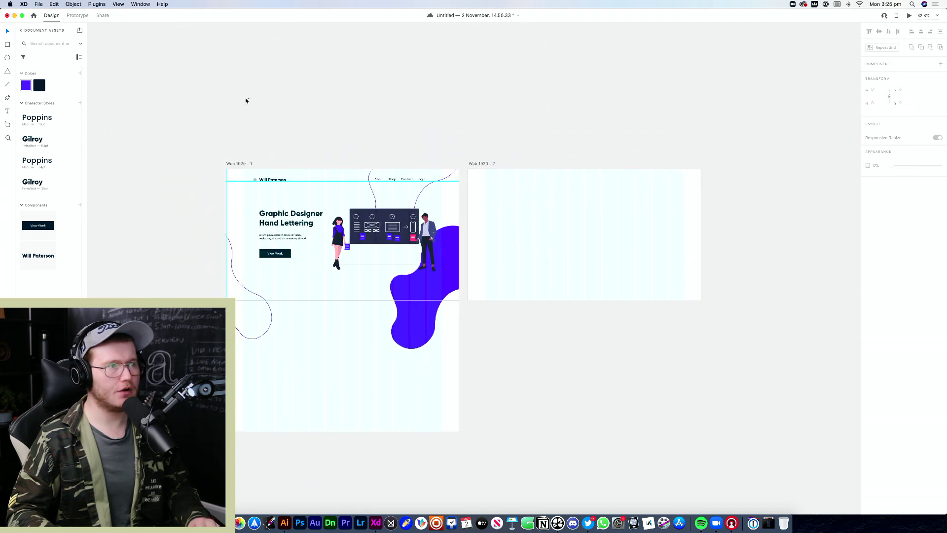
{"action": "left_click_drag", "start_coordinate": [153, 99], "coordinate": [434, 296]}
{"action": "left_click", "coordinate": [543, 346]}
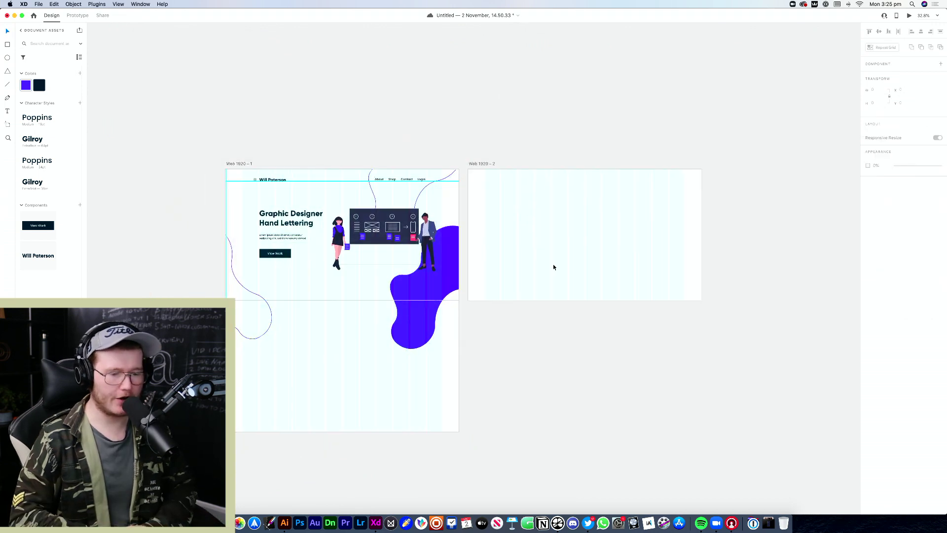
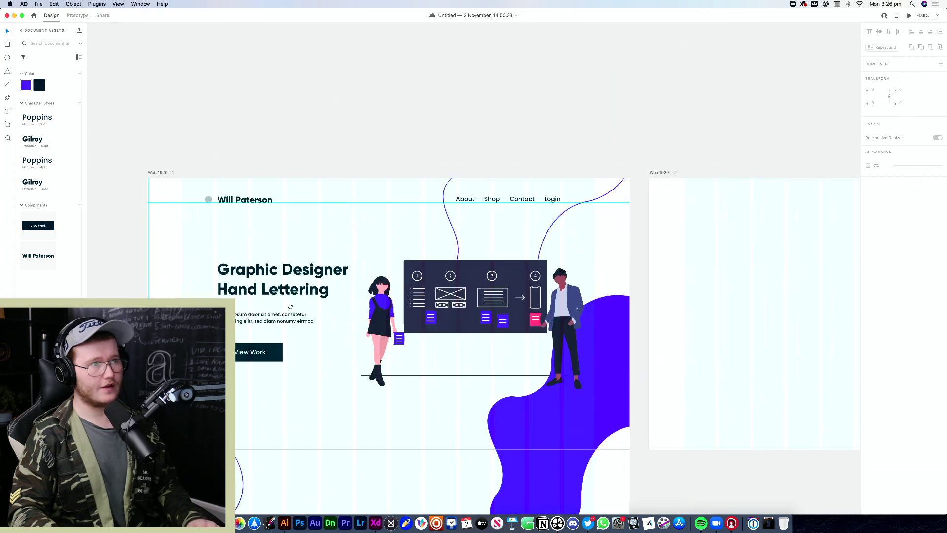
Fix the position of the navigation links group when scrolling
{"action": "left_click", "coordinate": [534, 205]}
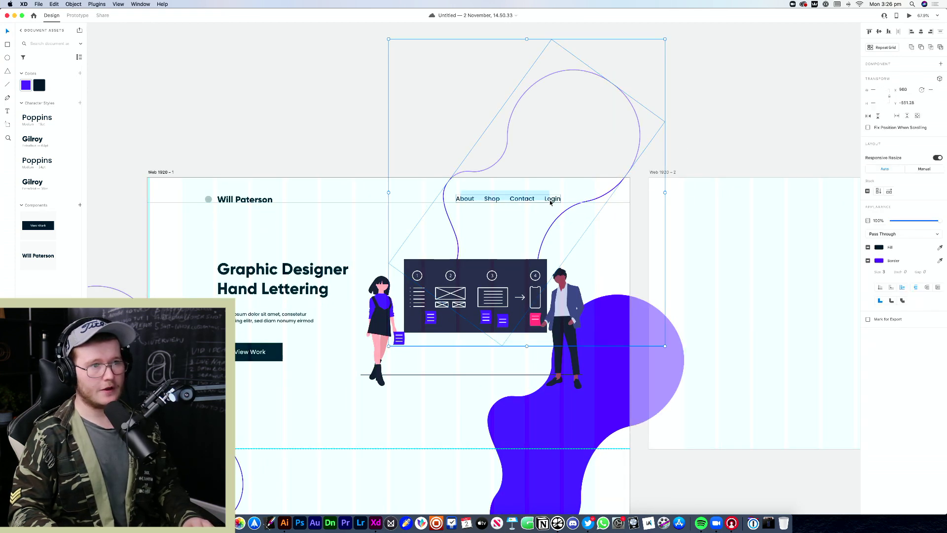
{"action": "left_click", "coordinate": [549, 200]}
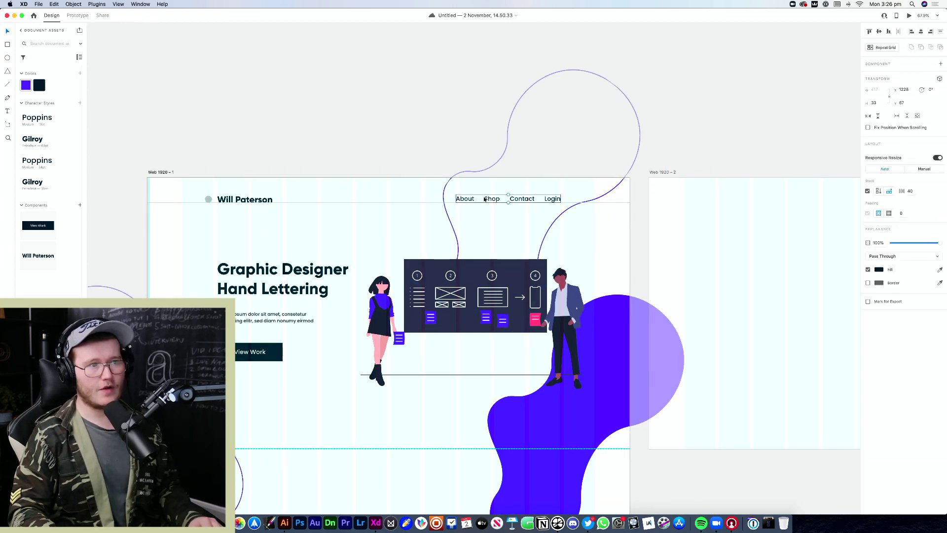
{"action": "left_click", "coordinate": [867, 128]}
{"action": "left_click", "coordinate": [794, 148]}
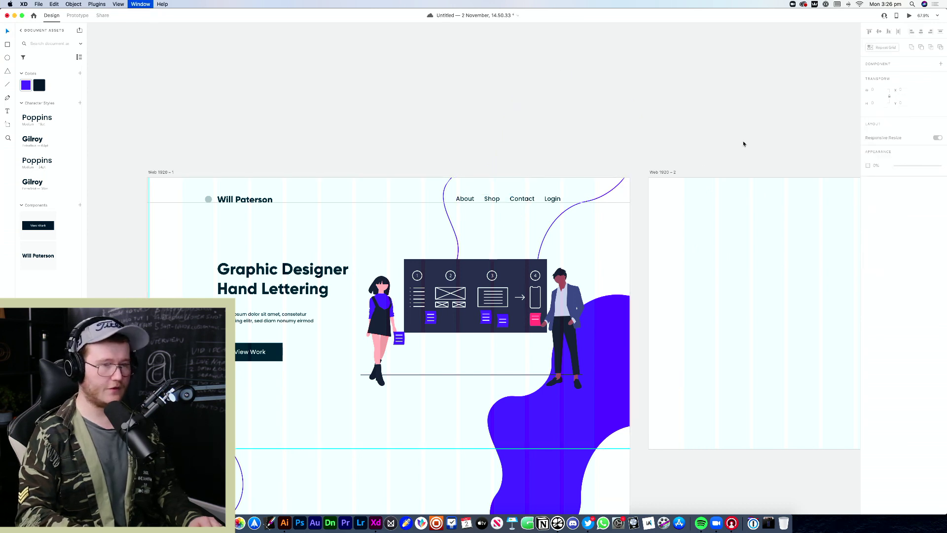
Preview the prototype and scroll the page up and down to examine the navigation links' behaviour
{"action": "key", "text": "super+Return"}
{"action": "scroll", "coordinate": [636, 197], "scroll_direction": "down", "scroll_amount": 10}
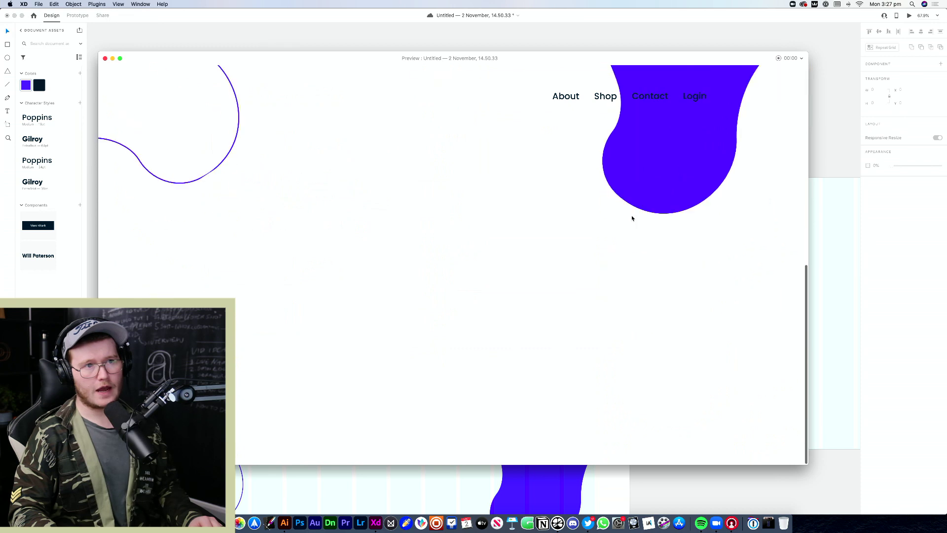
{"action": "scroll", "coordinate": [632, 218], "scroll_direction": "up", "scroll_amount": 10}
{"action": "scroll", "coordinate": [632, 218], "scroll_direction": "up", "scroll_amount": 3}
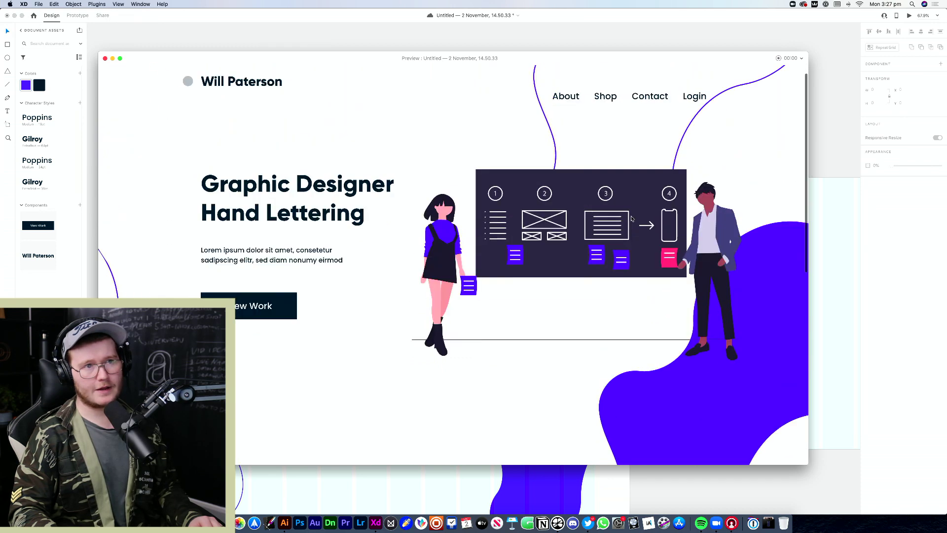
{"action": "scroll", "coordinate": [631, 217], "scroll_direction": "down", "scroll_amount": 10}
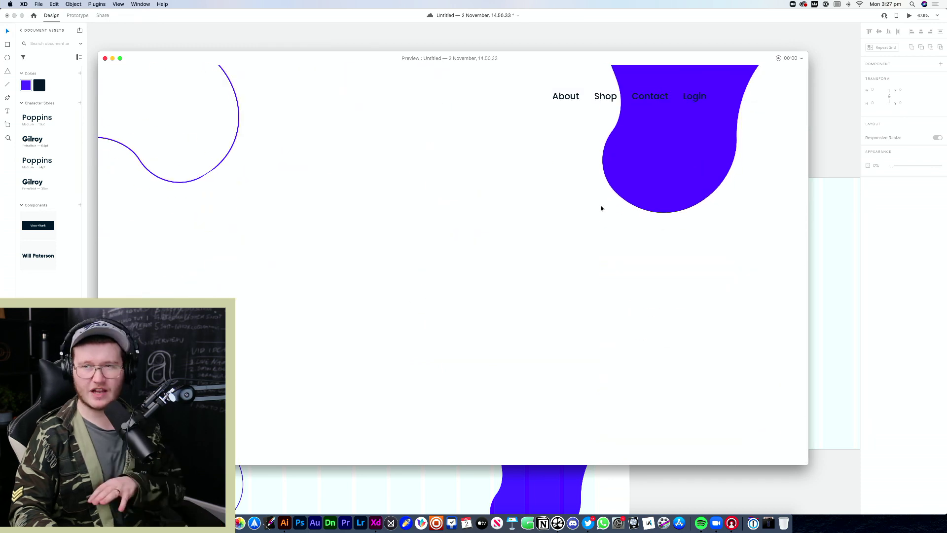
{"action": "scroll", "coordinate": [631, 217], "scroll_direction": "up", "scroll_amount": 10}
{"action": "scroll", "coordinate": [600, 211], "scroll_direction": "down", "scroll_amount": 8}
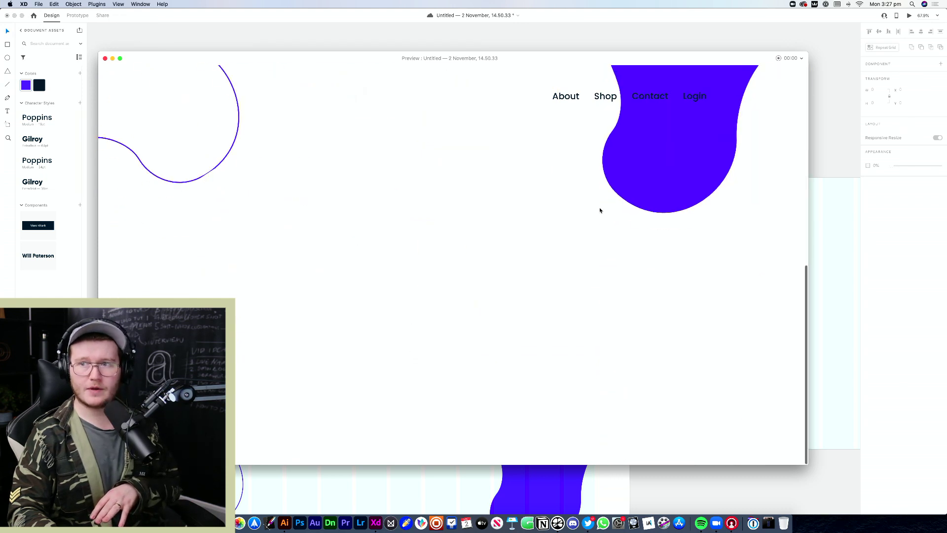
{"action": "scroll", "coordinate": [600, 210], "scroll_direction": "up", "scroll_amount": 10}
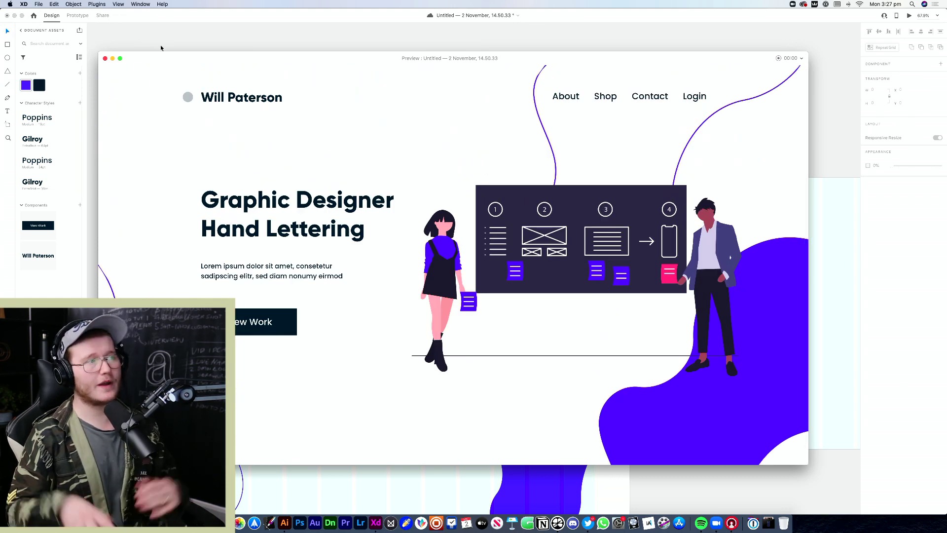
{"action": "left_click", "coordinate": [105, 59]}
Lock the outlined blob on the hero's left edge and the solid purple blob in place
{"action": "scroll", "coordinate": [319, 135], "scroll_direction": "down", "scroll_amount": 5}
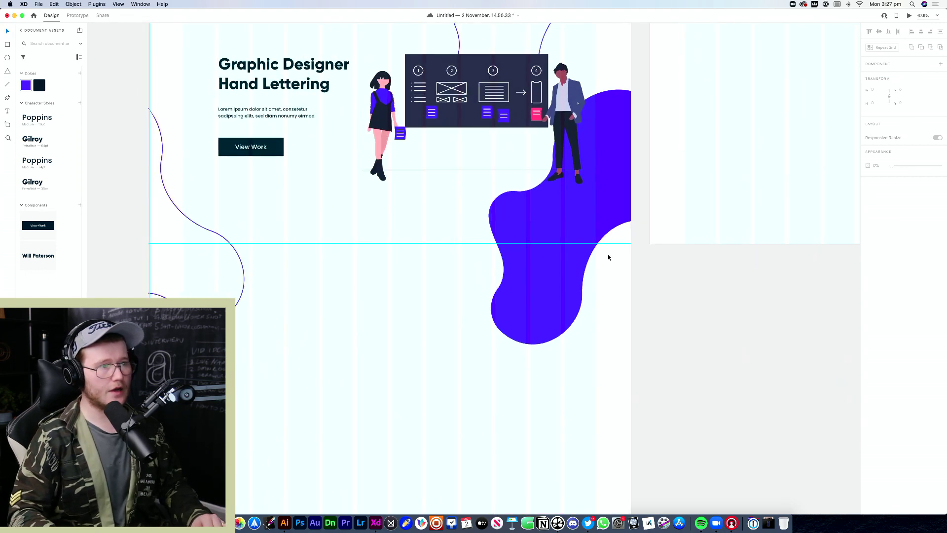
{"action": "scroll", "coordinate": [535, 258], "scroll_direction": "down", "scroll_amount": 3}
{"action": "scroll", "coordinate": [535, 258], "scroll_direction": "up", "scroll_amount": 3}
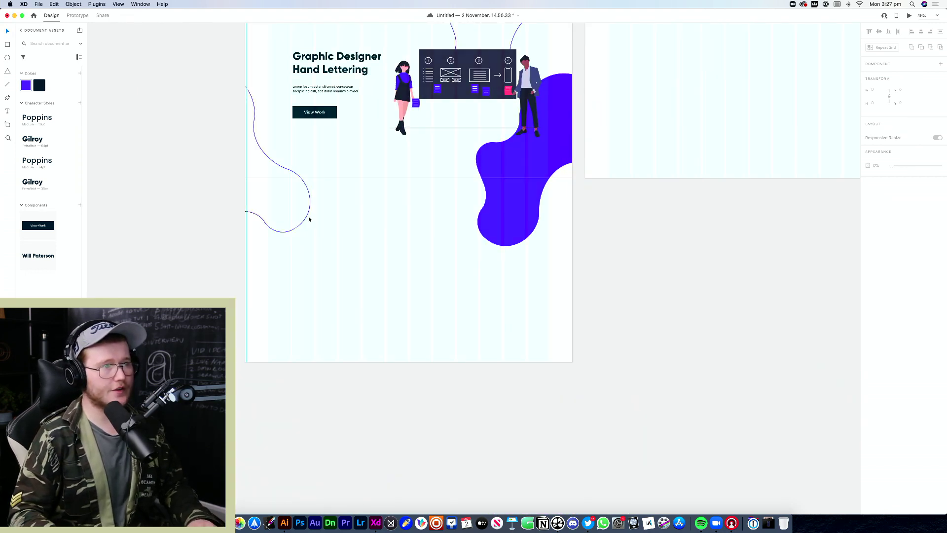
{"action": "left_click", "coordinate": [309, 219]}
{"action": "scroll", "coordinate": [380, 223], "scroll_direction": "up", "scroll_amount": 5}
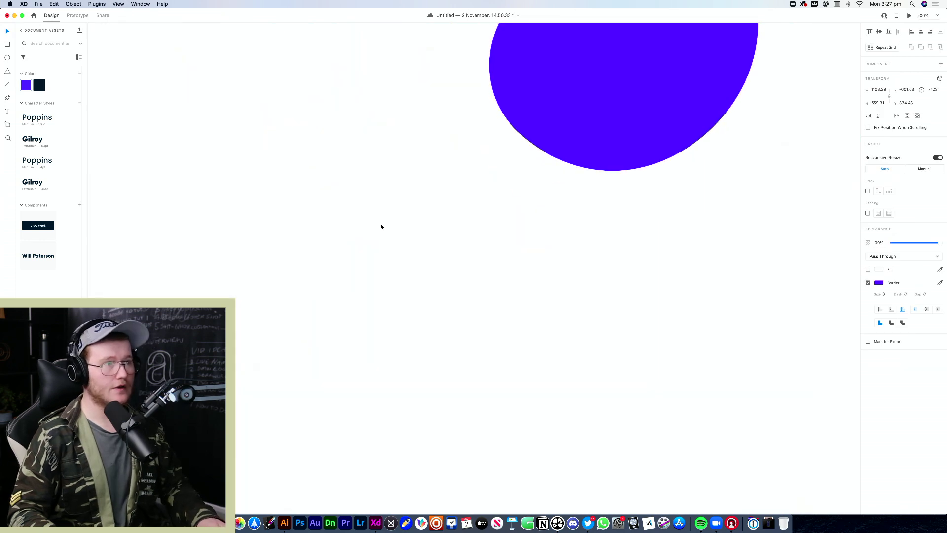
{"action": "scroll", "coordinate": [379, 222], "scroll_direction": "down", "scroll_amount": 6}
{"action": "left_click_drag", "start_coordinate": [327, 187], "coordinate": [386, 261]}
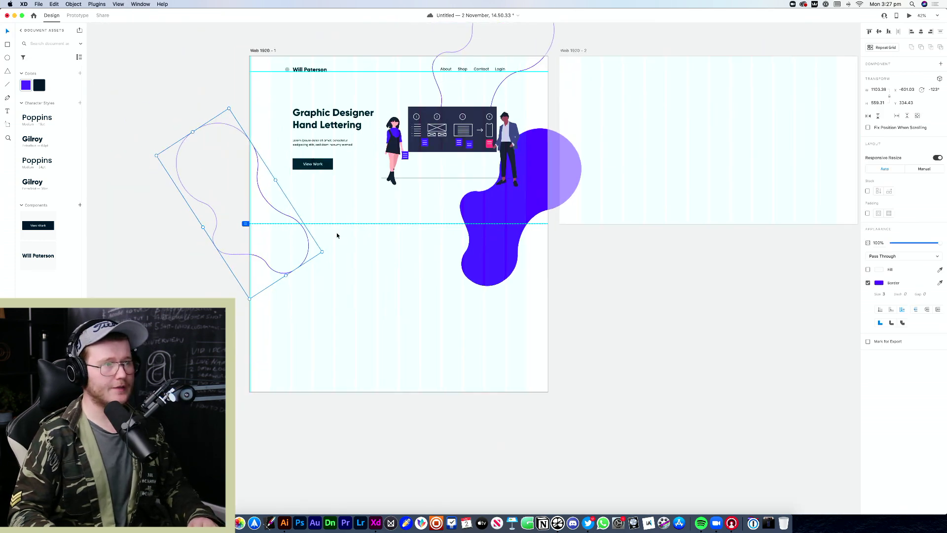
{"action": "key", "text": "Escape"}
{"action": "left_click", "coordinate": [471, 262]}
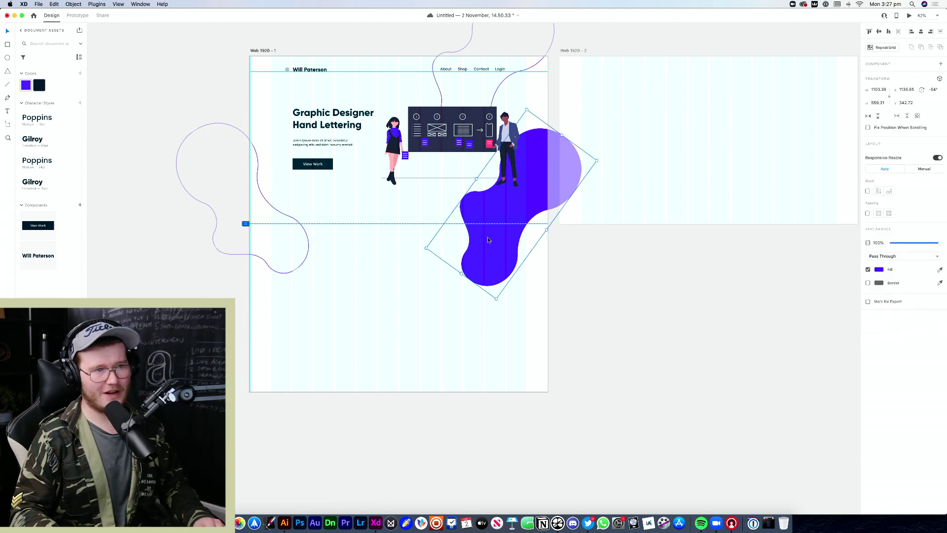
{"action": "key", "text": "super+l"}
{"action": "left_click_drag", "start_coordinate": [601, 208], "coordinate": [545, 360]}
{"action": "left_click", "coordinate": [514, 141]}
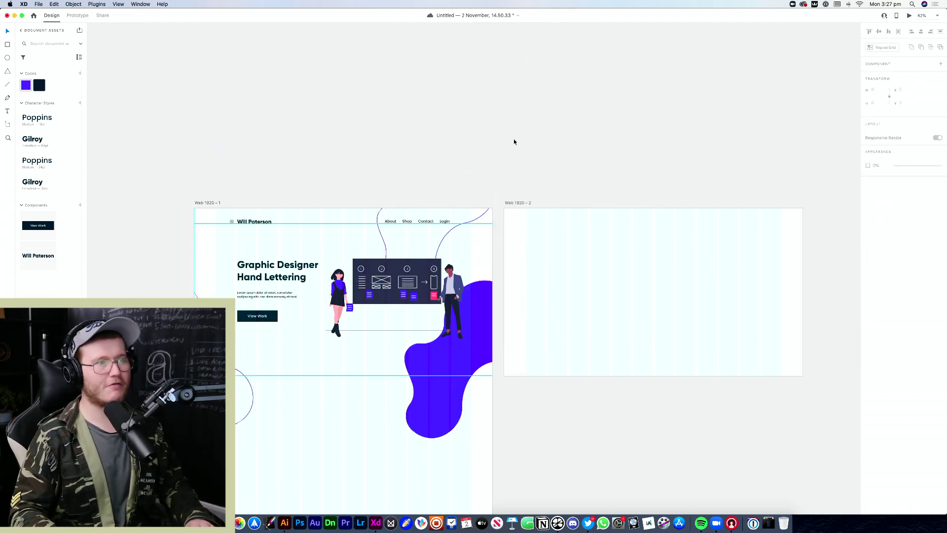
Lock the outlined blob behind the navigation links, and test the solid purple blob's lock
{"action": "left_click_drag", "start_coordinate": [544, 179], "coordinate": [477, 216]}
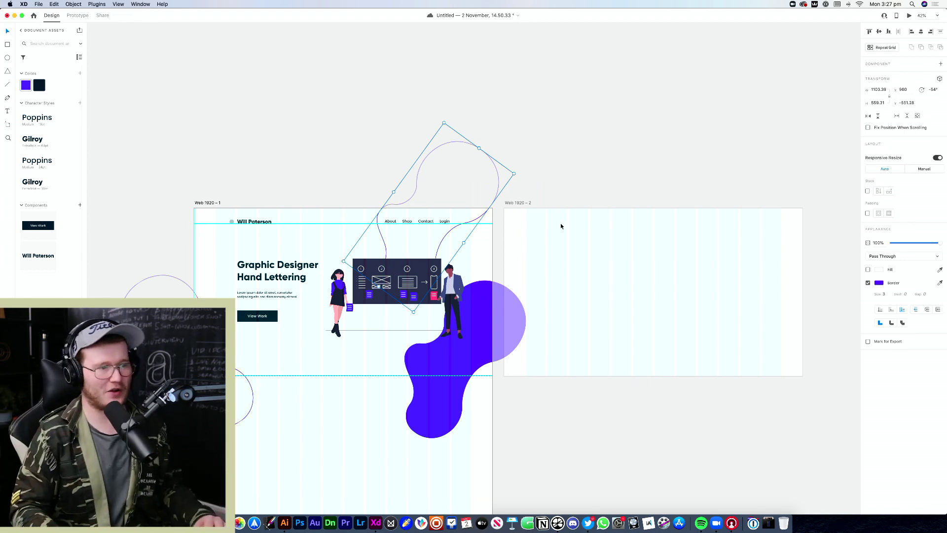
{"action": "key", "text": "super+l"}
{"action": "scroll", "coordinate": [375, 295], "scroll_direction": "down", "scroll_amount": 5}
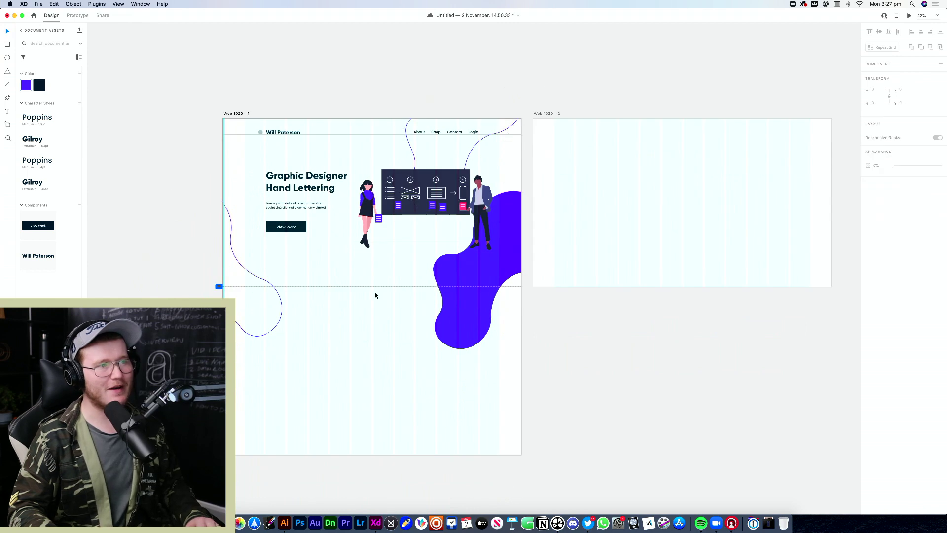
{"action": "scroll", "coordinate": [407, 261], "scroll_direction": "up", "scroll_amount": 10}
{"action": "left_click", "coordinate": [557, 349]}
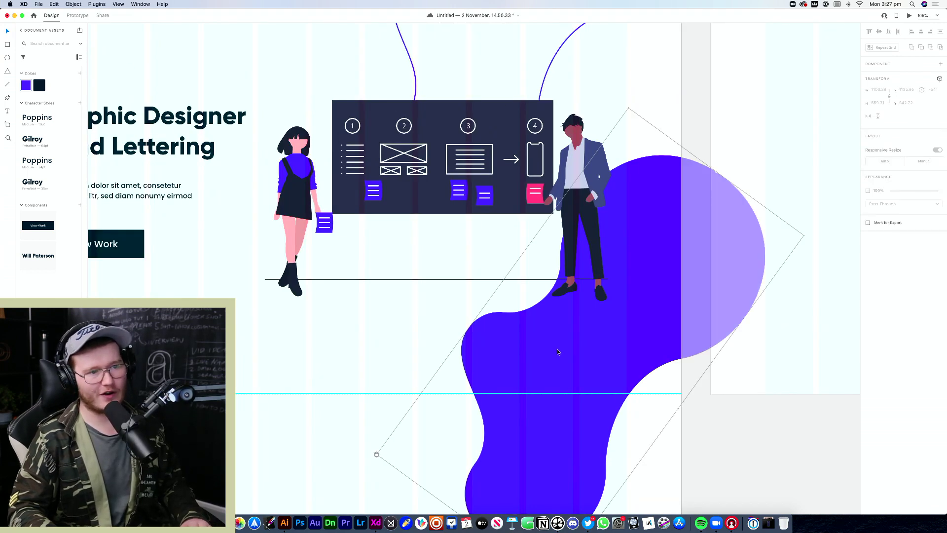
{"action": "left_click", "coordinate": [700, 392]}
{"action": "scroll", "coordinate": [692, 409], "scroll_direction": "down", "scroll_amount": 5}
{"action": "scroll", "coordinate": [667, 395], "scroll_direction": "up", "scroll_amount": 4}
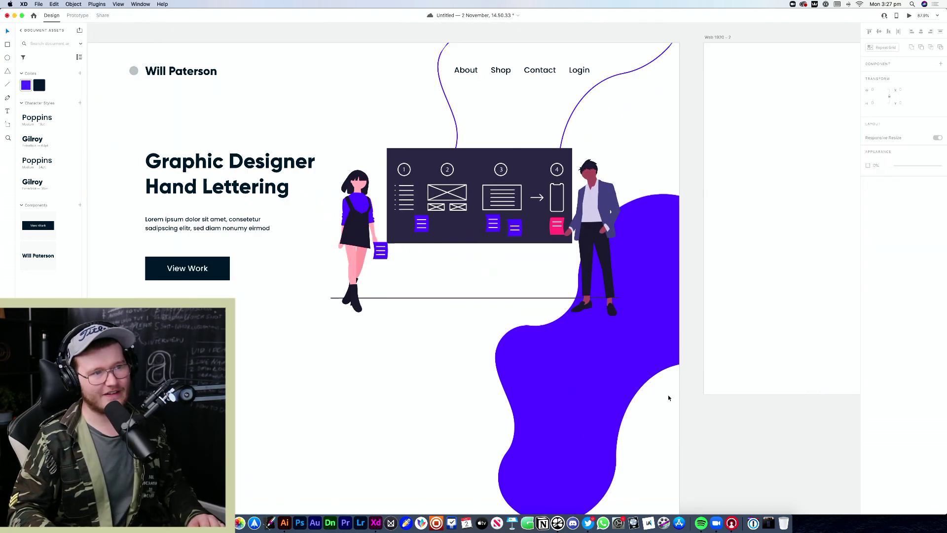
Fill the small circle beside the navigation's logo text with the blob's purple and raise its opacity to full
{"action": "left_click_drag", "start_coordinate": [528, 355], "coordinate": [592, 274]}
{"action": "scroll", "coordinate": [567, 295], "scroll_direction": "down", "scroll_amount": 5}
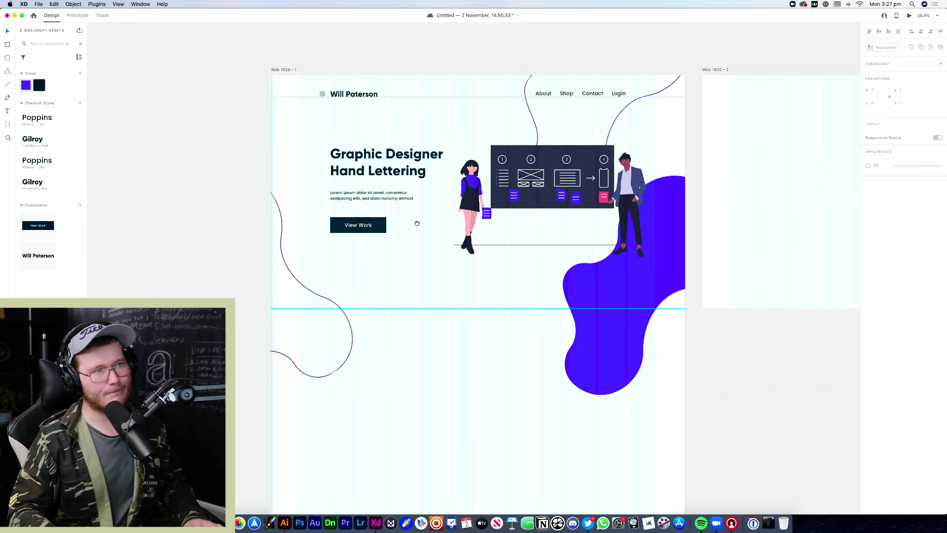
{"action": "scroll", "coordinate": [339, 193], "scroll_direction": "up", "scroll_amount": 3}
{"action": "left_click", "coordinate": [338, 190]}
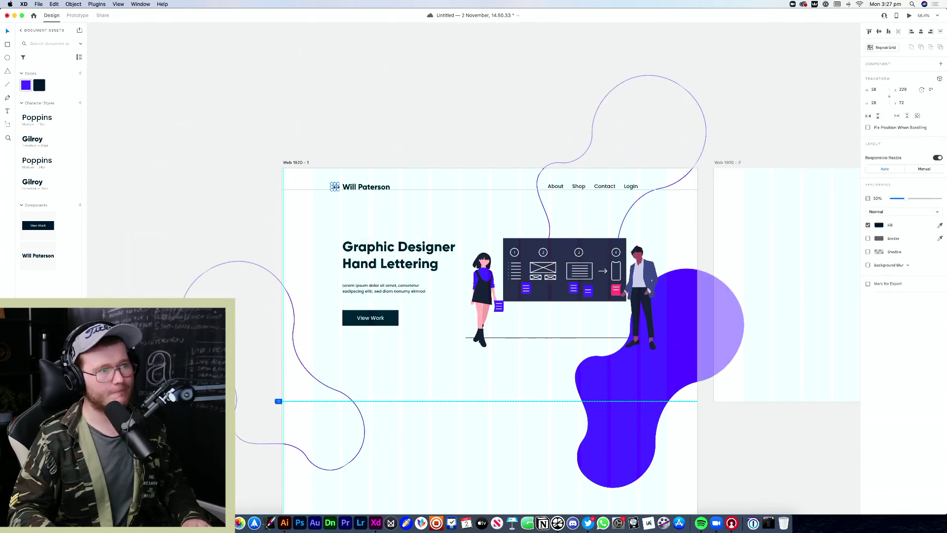
{"action": "key", "text": "i"}
{"action": "left_click", "coordinate": [618, 354]}
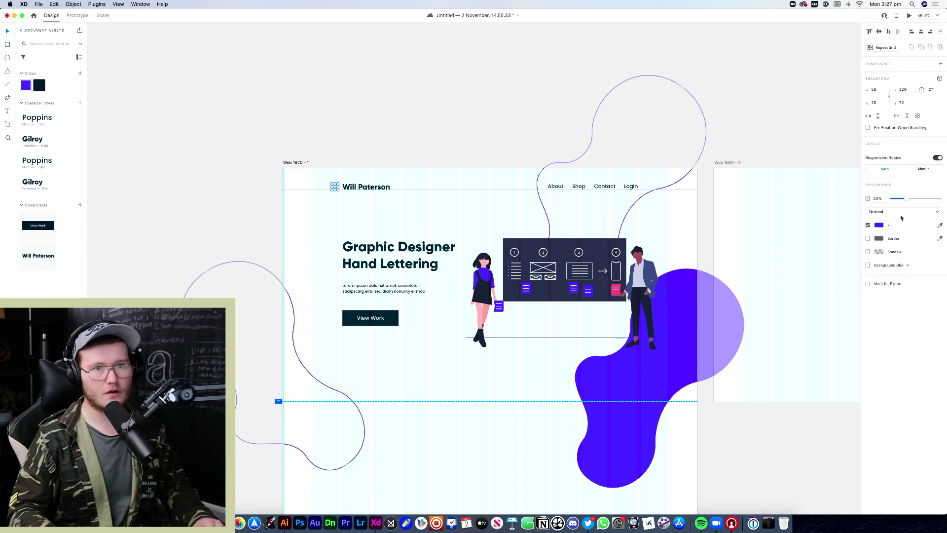
{"action": "left_click_drag", "start_coordinate": [906, 198], "coordinate": [940, 198]}
{"action": "left_click", "coordinate": [460, 299]}
{"action": "left_click_drag", "start_coordinate": [460, 299], "coordinate": [336, 180]}
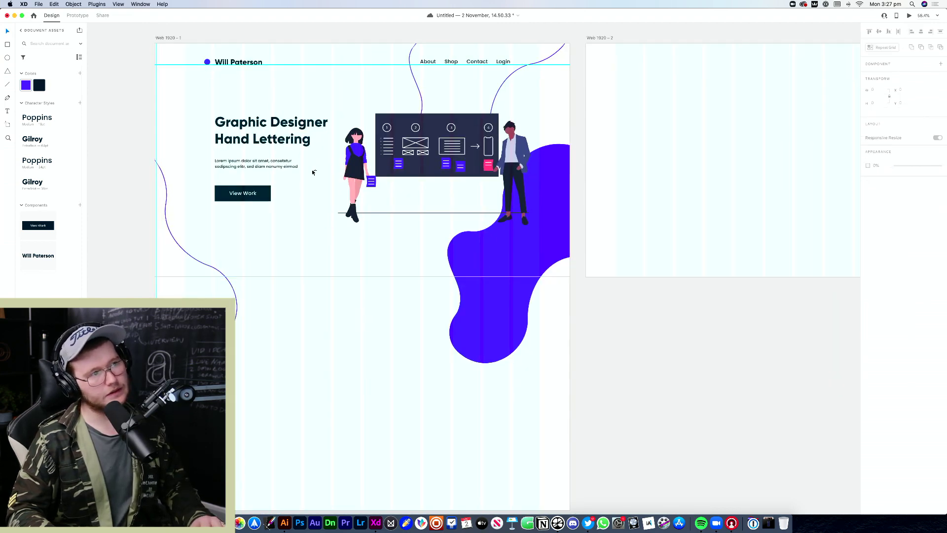
Try recolouring the hero's lorem ipsum paragraph purple, and undo the colour change
{"action": "left_click", "coordinate": [312, 172]}
{"action": "scroll", "coordinate": [323, 155], "scroll_direction": "up", "scroll_amount": 1}
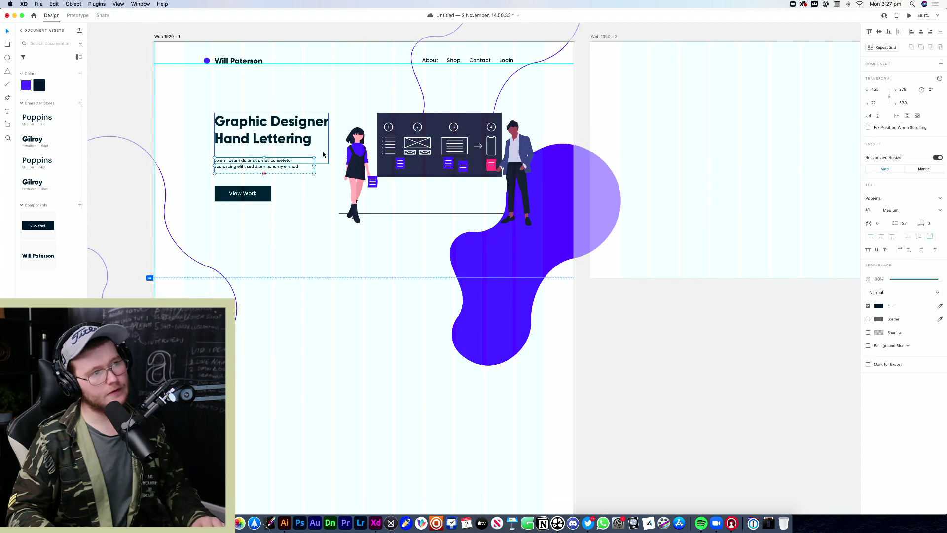
{"action": "left_click", "coordinate": [347, 298]}
{"action": "scroll", "coordinate": [352, 252], "scroll_direction": "down", "scroll_amount": 3}
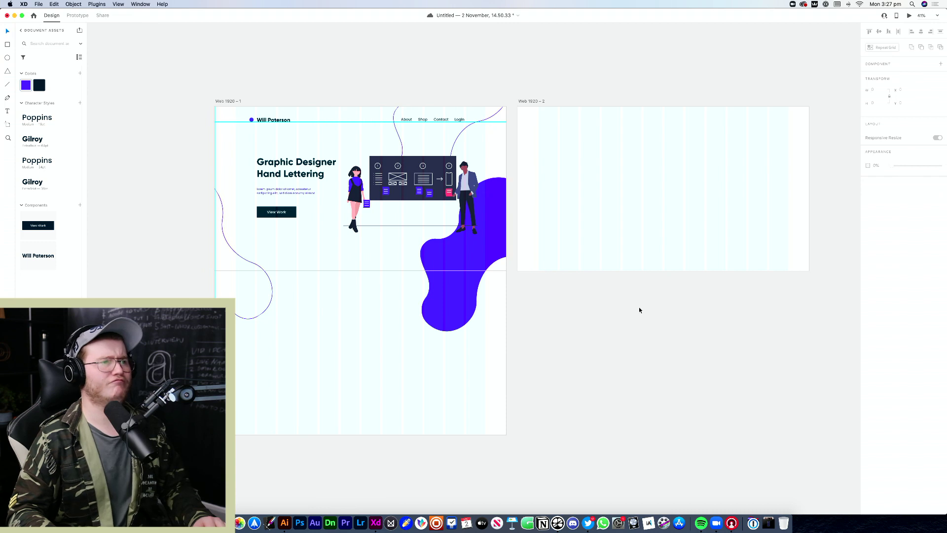
{"action": "key", "text": "super+z"}
{"action": "left_click", "coordinate": [603, 294]}
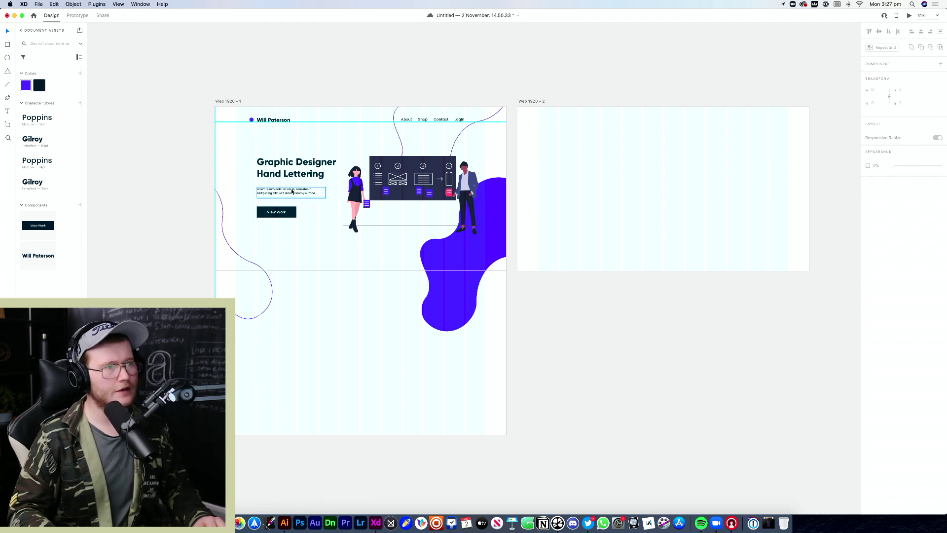
Move the hero's lorem ipsum paragraph up to Y 510, closer to the heading
{"action": "left_click", "coordinate": [392, 333]}
{"action": "key", "text": "Escape"}
{"action": "left_click", "coordinate": [289, 193]}
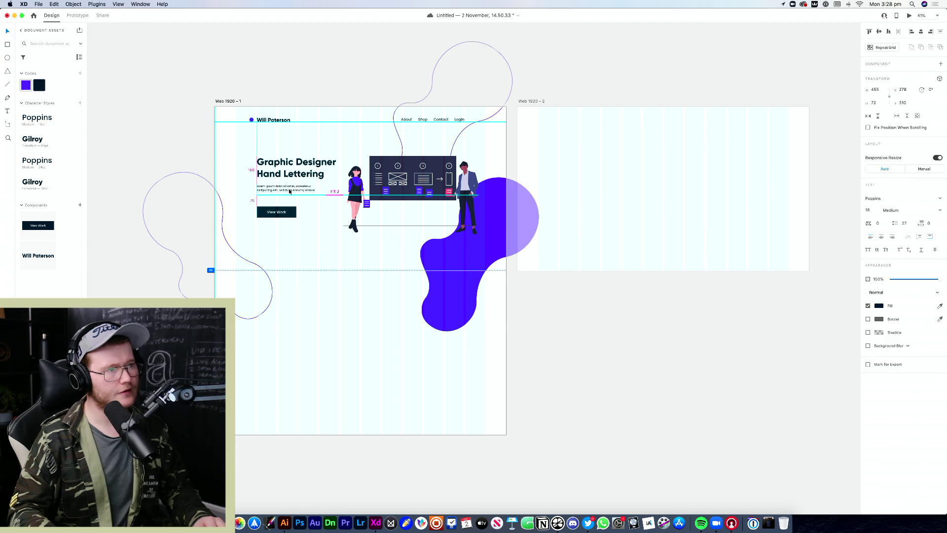
{"action": "key", "text": "Escape"}
{"action": "scroll", "coordinate": [321, 244], "scroll_direction": "down", "scroll_amount": 3}
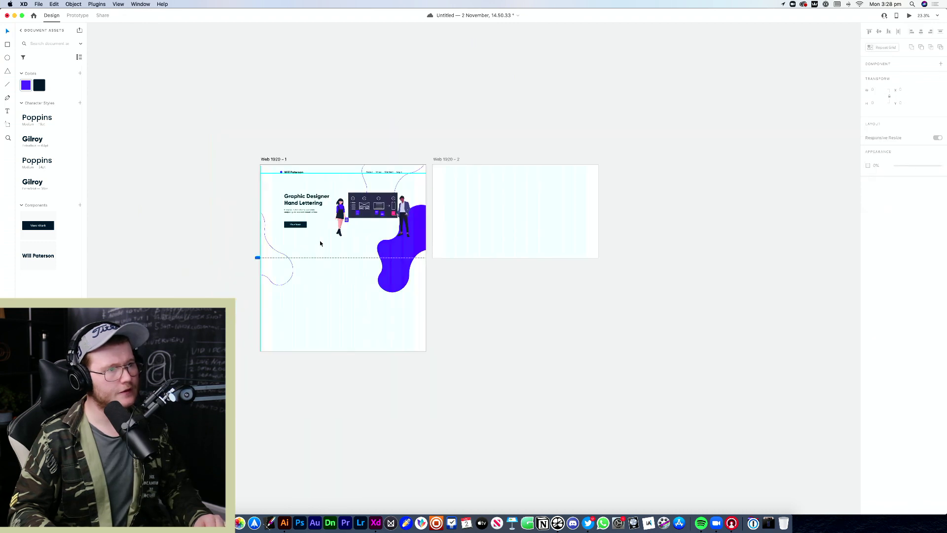
{"action": "left_click", "coordinate": [296, 197]}
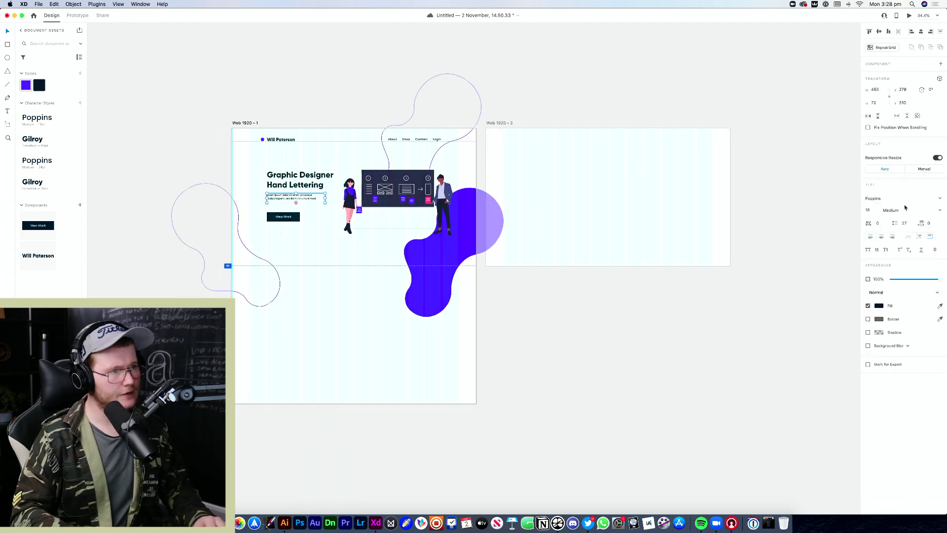
{"action": "key", "text": "Down"}
{"action": "left_click", "coordinate": [644, 327]}
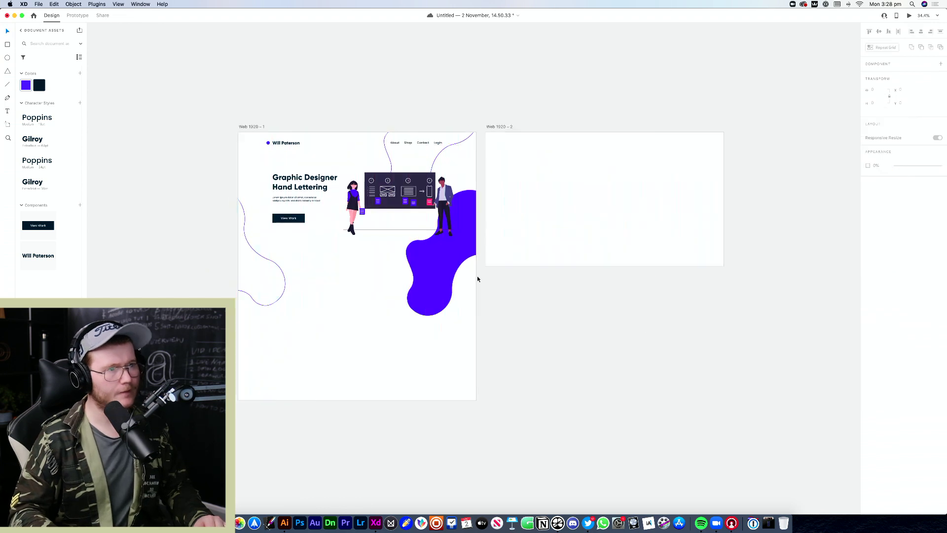
Examine the hero layout at different zoom levels, with the layout grid and guides shown and hidden
{"action": "scroll", "coordinate": [339, 264], "scroll_direction": "up", "scroll_amount": 5}
{"action": "left_click_drag", "start_coordinate": [274, 193], "coordinate": [271, 190]}
{"action": "left_click", "coordinate": [297, 235]}
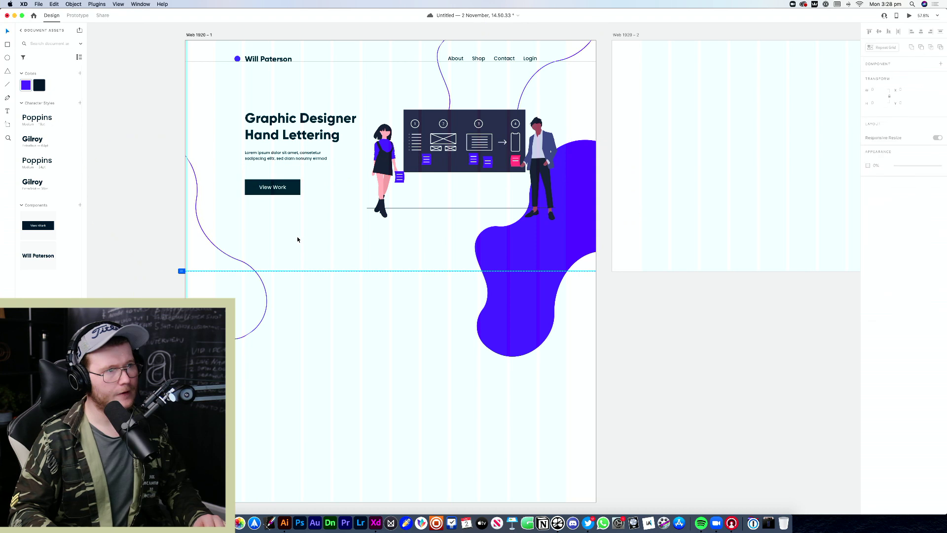
{"action": "scroll", "coordinate": [301, 212], "scroll_direction": "down", "scroll_amount": 10}
{"action": "scroll", "coordinate": [302, 213], "scroll_direction": "up", "scroll_amount": 5}
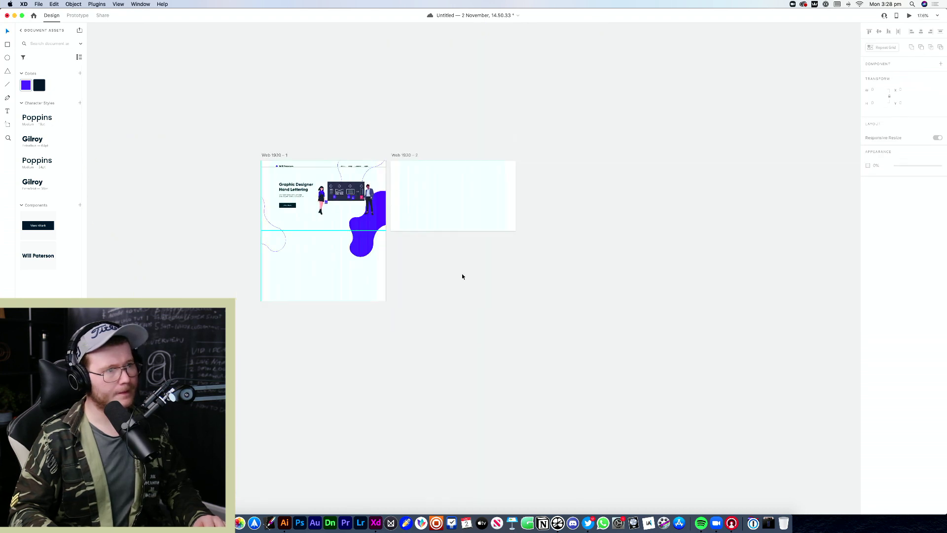
{"action": "scroll", "coordinate": [340, 248], "scroll_direction": "up", "scroll_amount": 4}
{"action": "scroll", "coordinate": [367, 259], "scroll_direction": "left", "scroll_amount": 5}
{"action": "scroll", "coordinate": [393, 271], "scroll_direction": "up", "scroll_amount": 2}
{"action": "scroll", "coordinate": [431, 275], "scroll_direction": "up", "scroll_amount": 3}
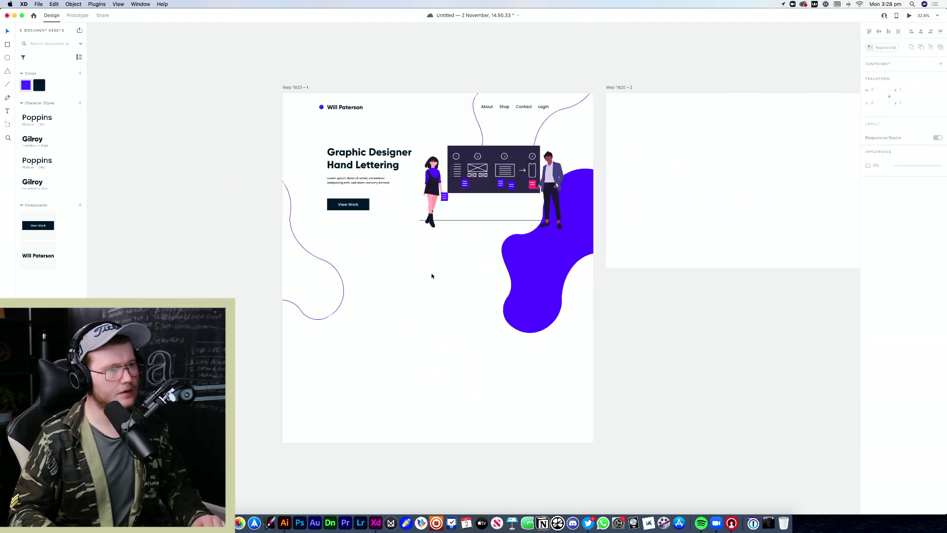
Recolour the first artboard's layout grid columns from cyan to pink and lower their opacity so they are barely visible
{"action": "left_click", "coordinate": [431, 407]}
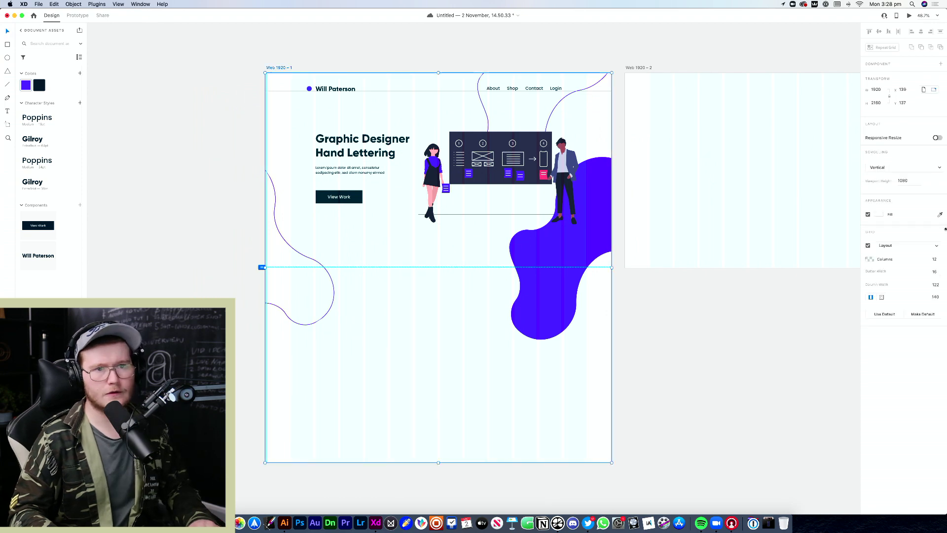
{"action": "left_click", "coordinate": [871, 261]}
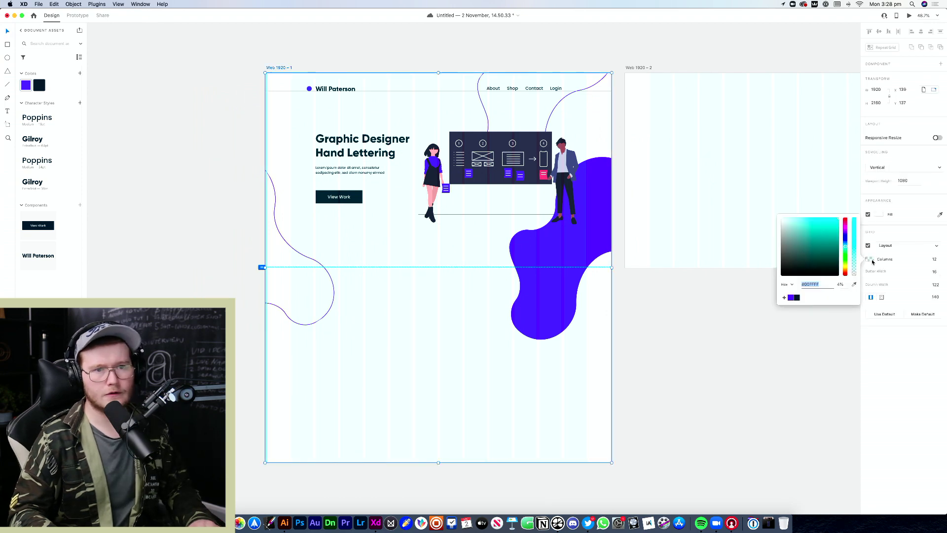
{"action": "left_click", "coordinate": [844, 226]}
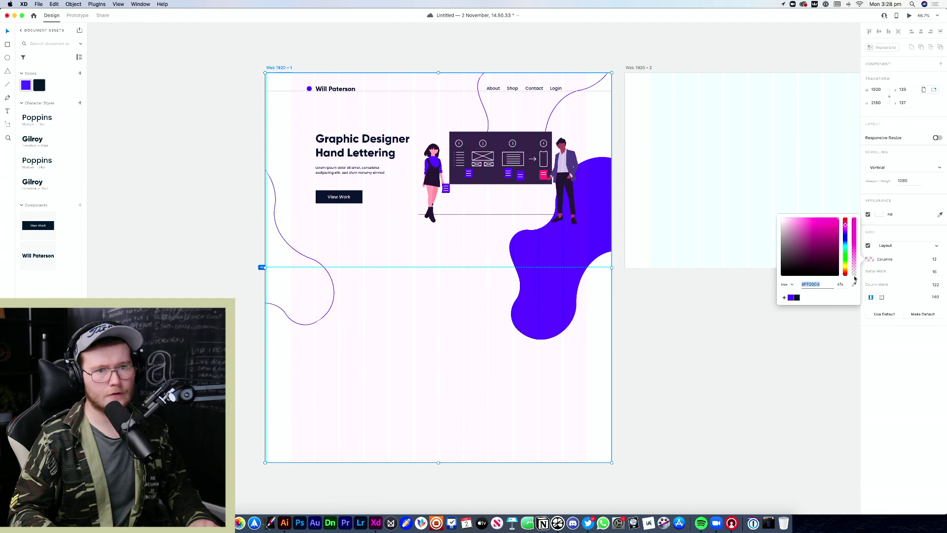
{"action": "mouse_move", "coordinate": [854, 278]}
{"action": "left_mouse_down"}
{"action": "mouse_move", "coordinate": [854, 247]}
{"action": "mouse_move", "coordinate": [854, 276]}
{"action": "left_mouse_up"}
{"action": "left_click", "coordinate": [701, 338]}
{"action": "scroll", "coordinate": [366, 261], "scroll_direction": "up", "scroll_amount": 2}
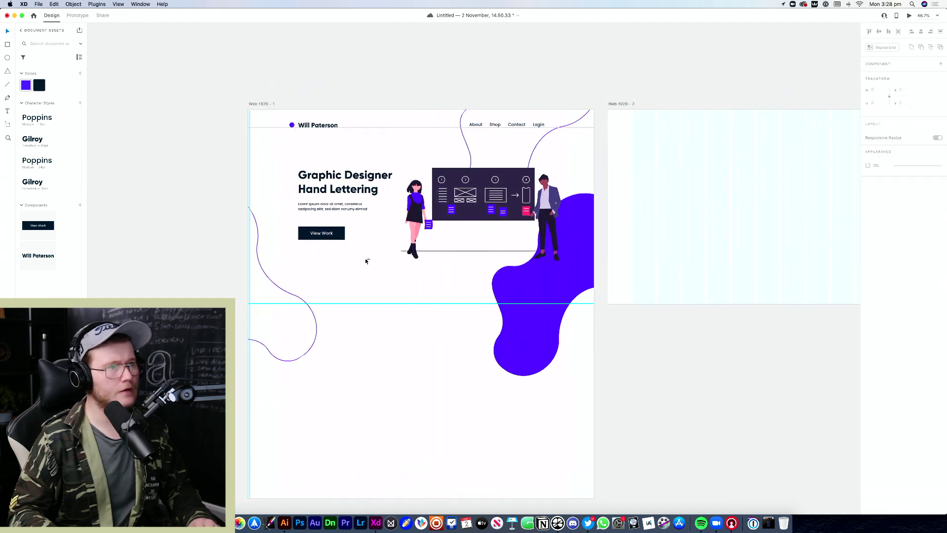
{"action": "scroll", "coordinate": [366, 261], "scroll_direction": "up", "scroll_amount": 3}
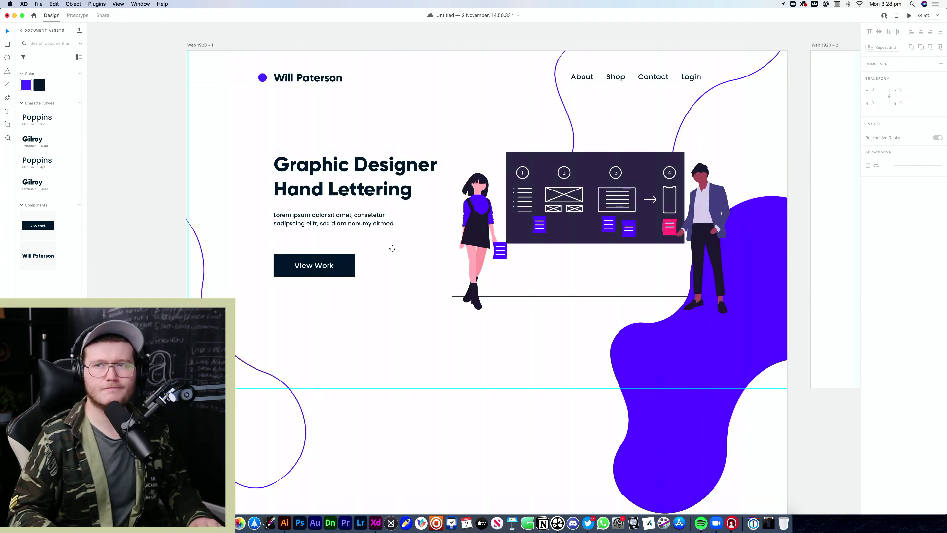
Rotate the purple outlined blob at the hero's left edge to -25°, with its rounded end pointing into the artboard
{"action": "left_click_drag", "start_coordinate": [392, 248], "coordinate": [333, 155]}
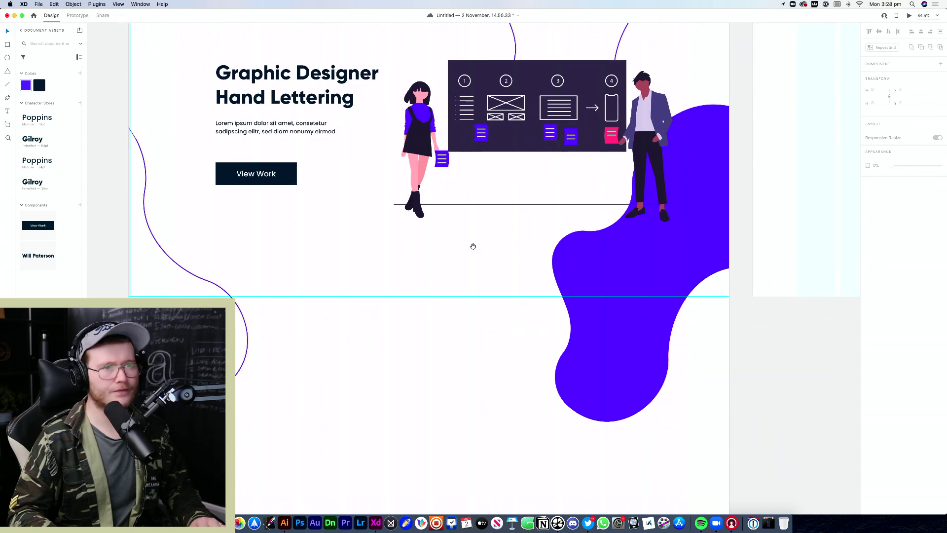
{"action": "left_click", "coordinate": [596, 275]}
{"action": "left_click_drag", "start_coordinate": [383, 332], "coordinate": [430, 166]}
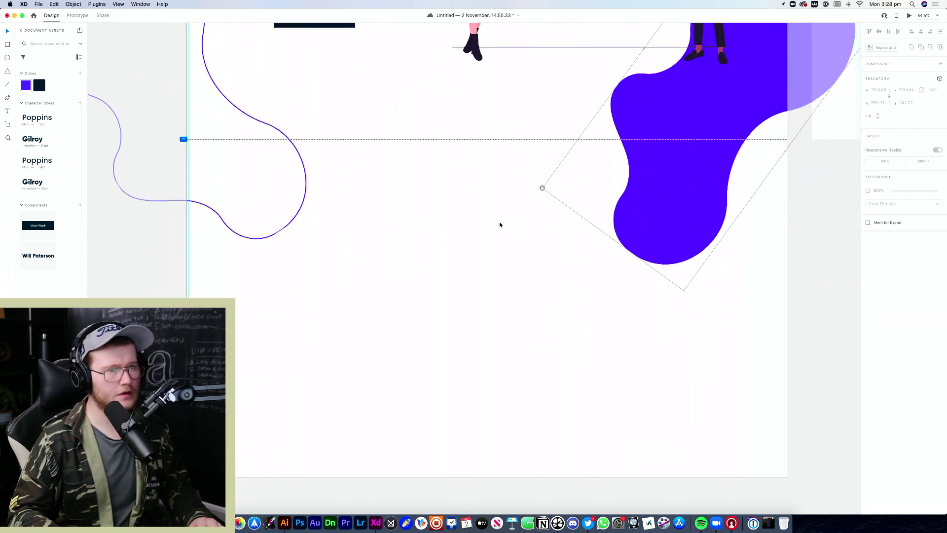
{"action": "left_click_drag", "start_coordinate": [302, 212], "coordinate": [507, 381]}
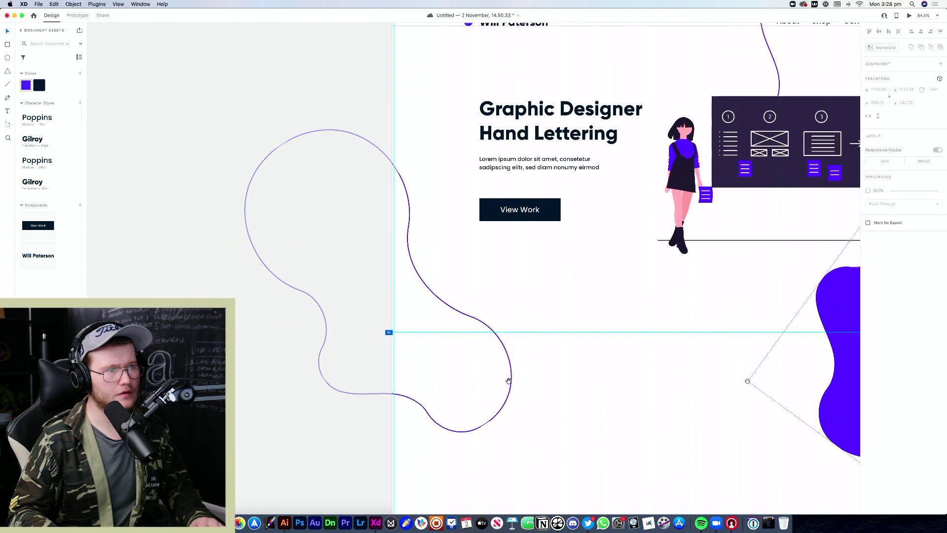
{"action": "left_click_drag", "start_coordinate": [416, 270], "coordinate": [365, 205]}
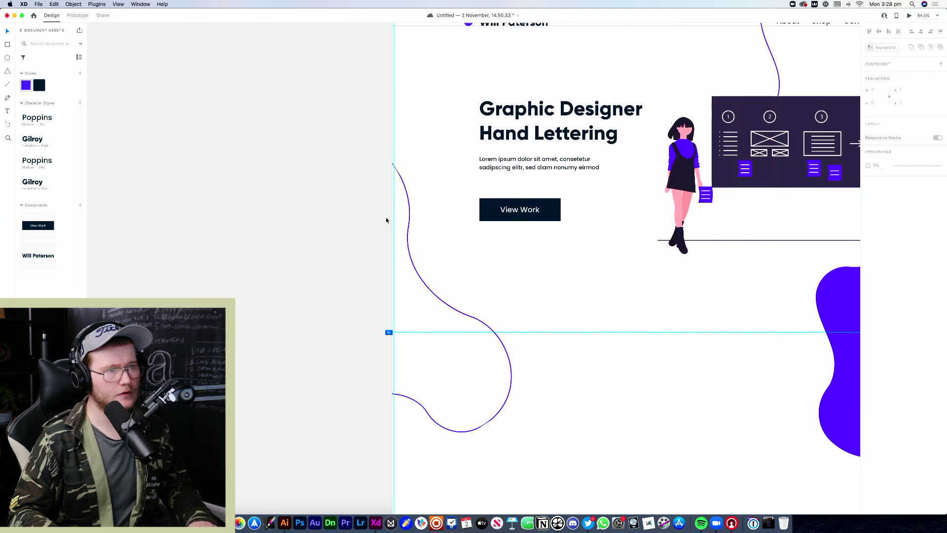
{"action": "left_click", "coordinate": [397, 186]}
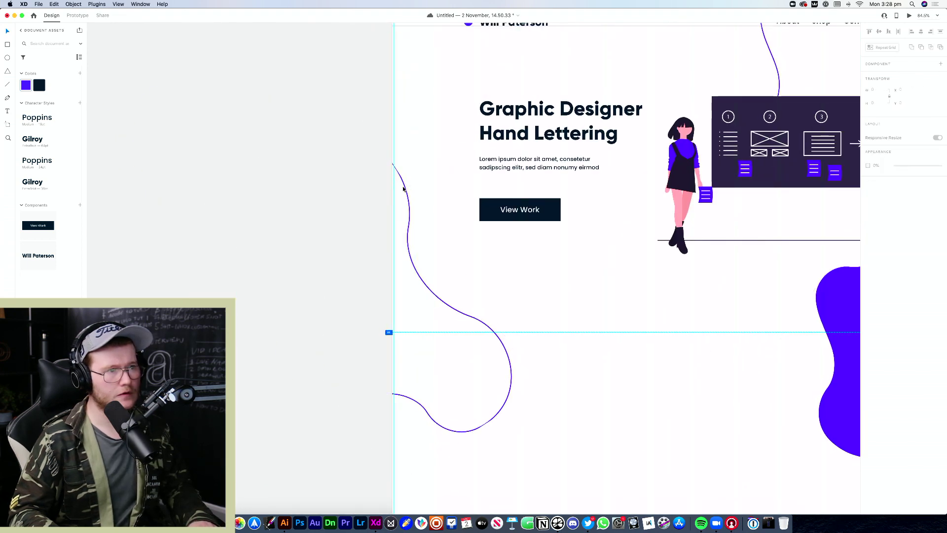
{"action": "left_click", "coordinate": [404, 188]}
{"action": "left_click", "coordinate": [415, 194]}
{"action": "left_click", "coordinate": [402, 241]}
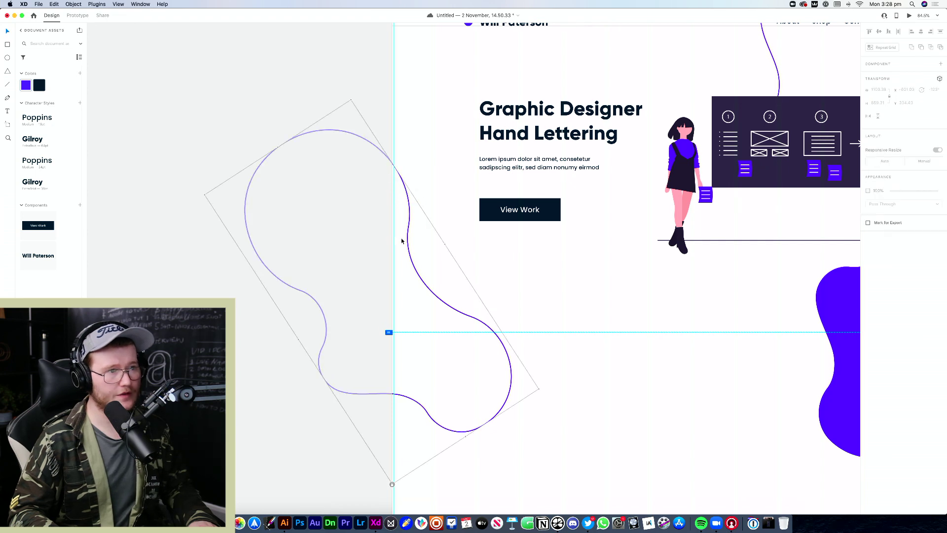
{"action": "left_click", "coordinate": [390, 209]}
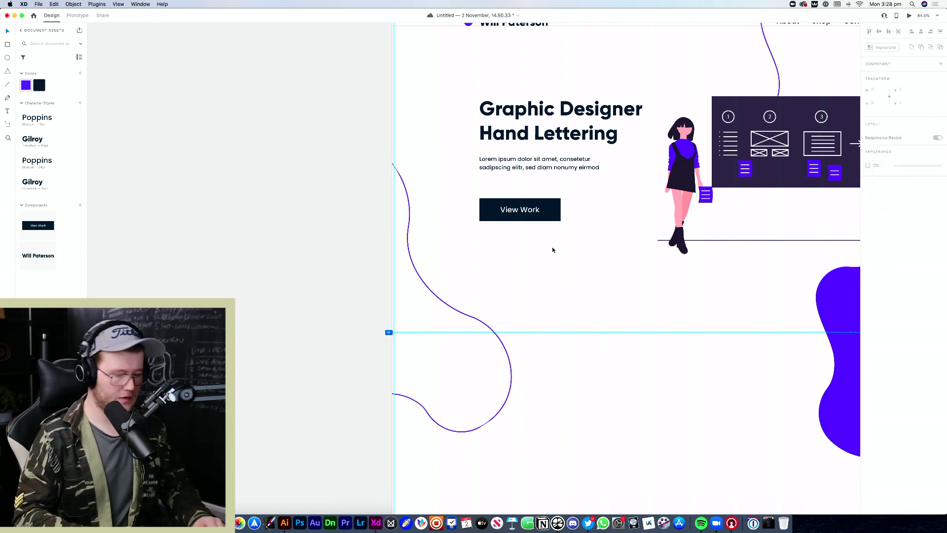
{"action": "left_click", "coordinate": [408, 257]}
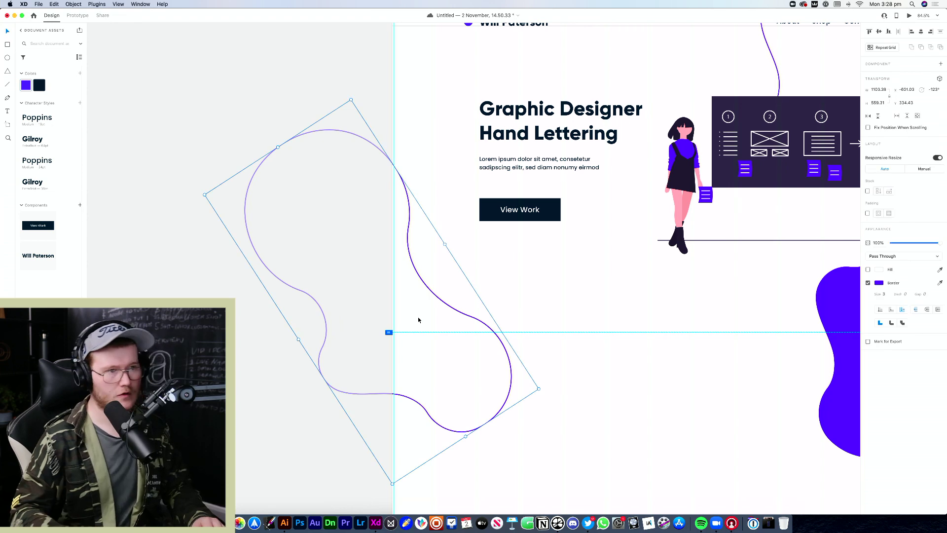
{"action": "left_click_drag", "start_coordinate": [445, 243], "coordinate": [457, 286]}
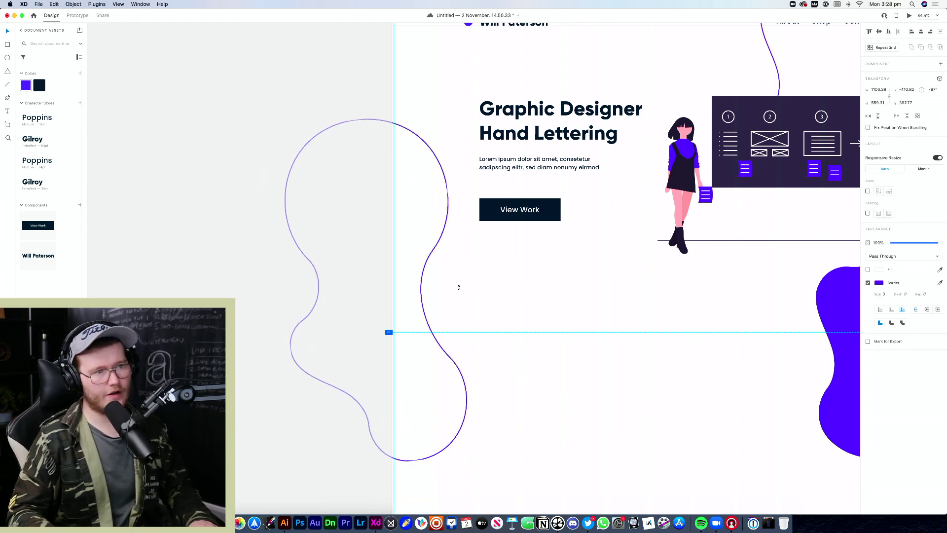
{"action": "left_click_drag", "start_coordinate": [451, 241], "coordinate": [427, 194]}
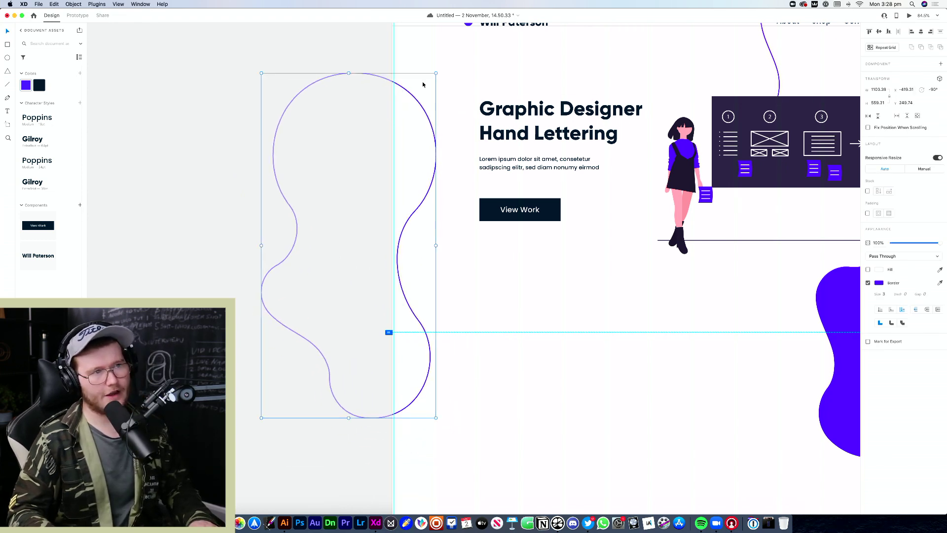
{"action": "left_click_drag", "start_coordinate": [436, 71], "coordinate": [485, 274]}
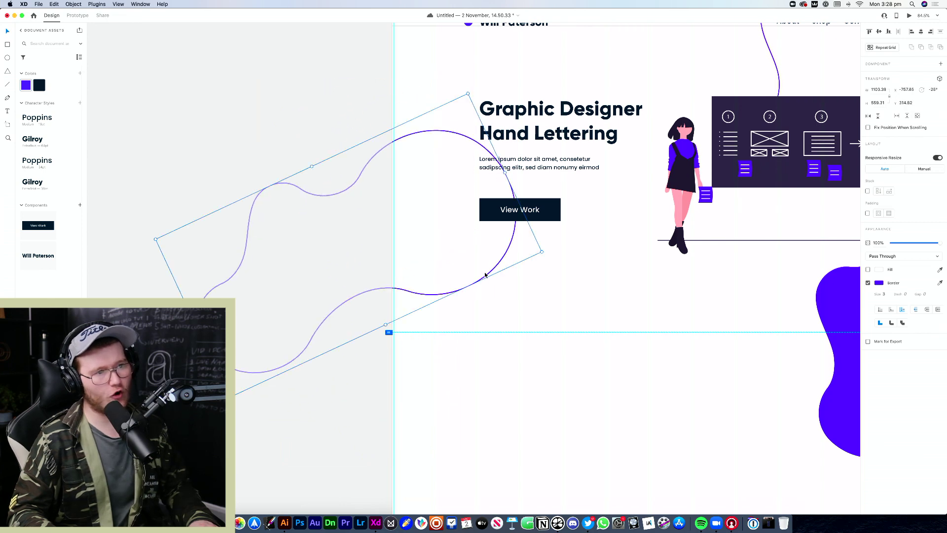
Shift the outlined blob further off the artboard's left edge, leaving only a small arc inside the hero
{"action": "left_click", "coordinate": [423, 296]}
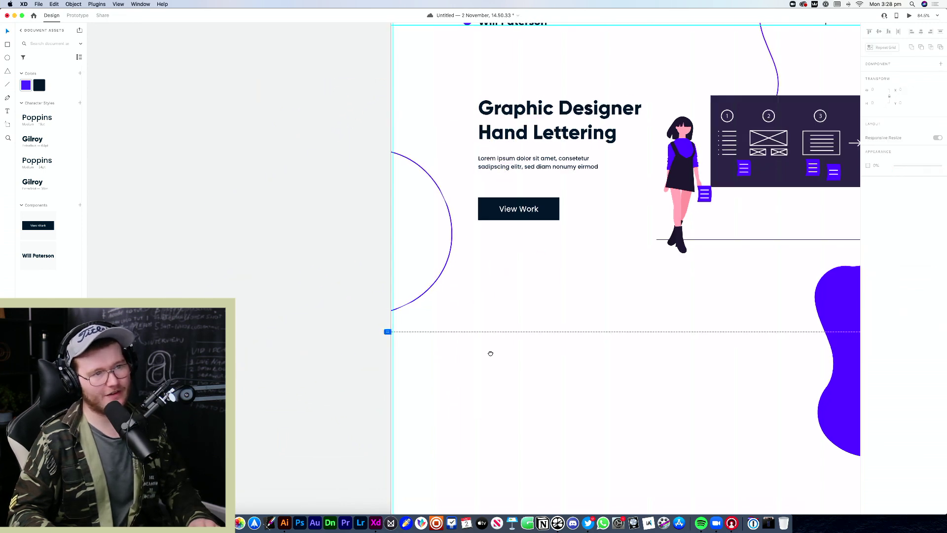
{"action": "scroll", "coordinate": [493, 353], "scroll_direction": "down", "scroll_amount": 4}
{"action": "scroll", "coordinate": [492, 353], "scroll_direction": "right", "scroll_amount": 4}
{"action": "left_click", "coordinate": [312, 193]}
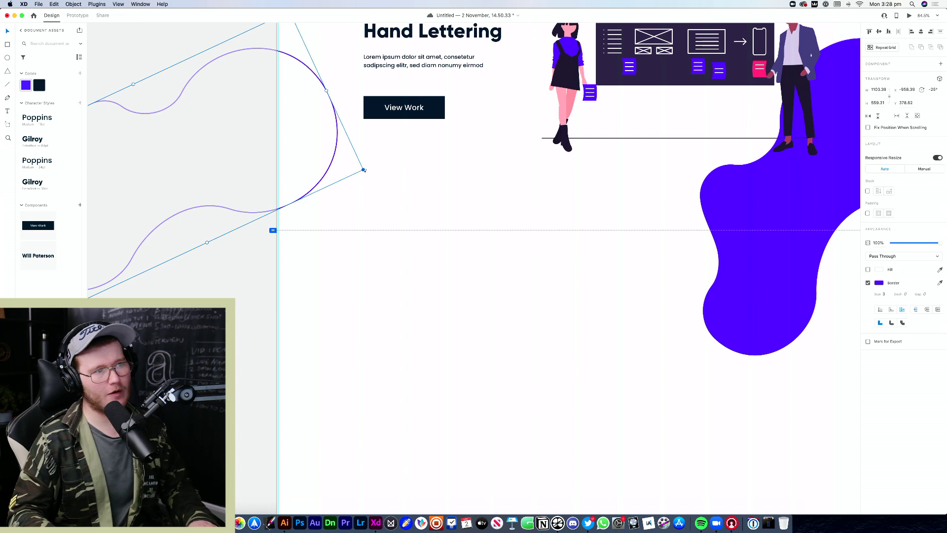
{"action": "left_click_drag", "start_coordinate": [363, 169], "coordinate": [313, 156]}
{"action": "left_click", "coordinate": [381, 149]}
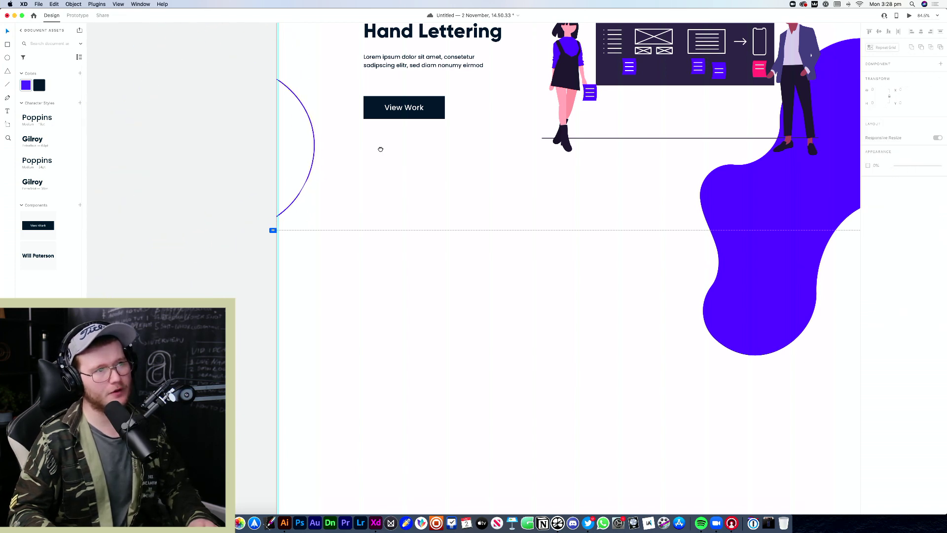
Fill the View Work button's background rectangle with the saved purple
{"action": "scroll", "coordinate": [380, 149], "scroll_direction": "up", "scroll_amount": 5}
{"action": "scroll", "coordinate": [381, 149], "scroll_direction": "right", "scroll_amount": 3}
{"action": "left_click", "coordinate": [340, 239]}
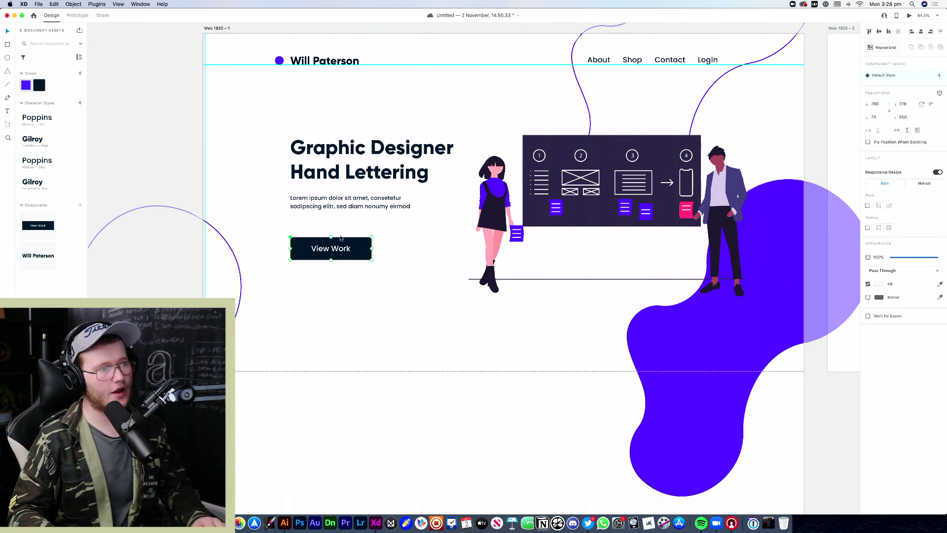
{"action": "double_click", "coordinate": [370, 247]}
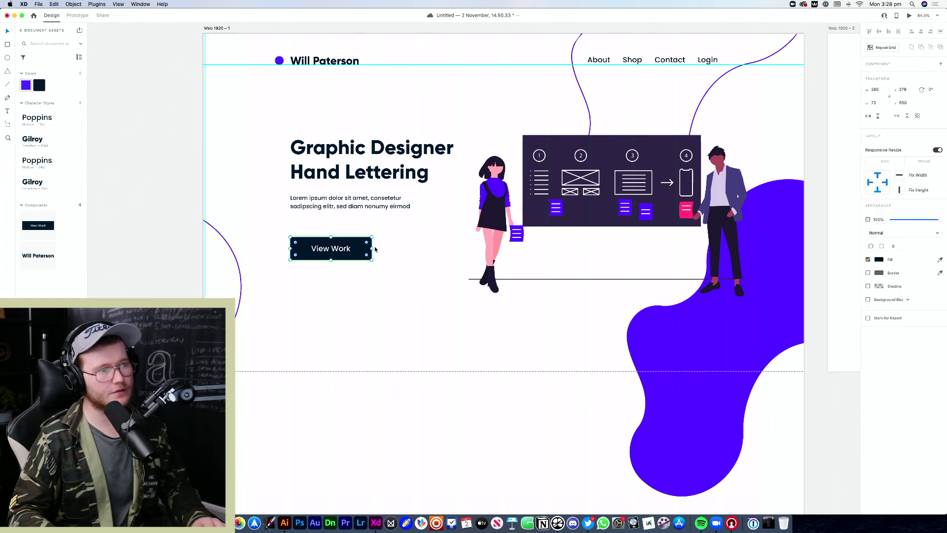
{"action": "left_click", "coordinate": [879, 259]}
{"action": "left_click", "coordinate": [800, 302]}
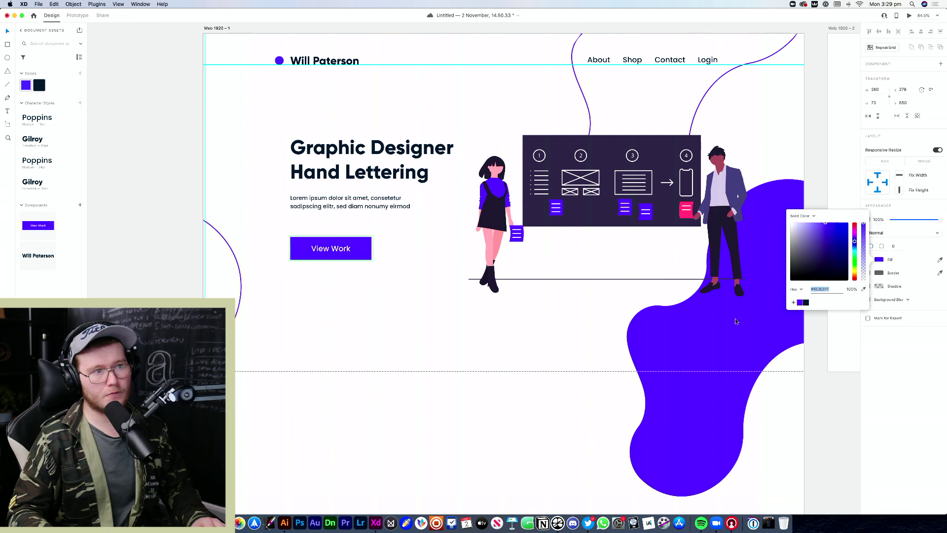
{"action": "left_click", "coordinate": [440, 307]}
Change the View Work button's fill to a linear gradient running diagonally from purple at its upper right to dark purple at its lower left
{"action": "scroll", "coordinate": [439, 306], "scroll_direction": "down", "scroll_amount": 5}
{"action": "left_click_drag", "start_coordinate": [389, 304], "coordinate": [321, 298]}
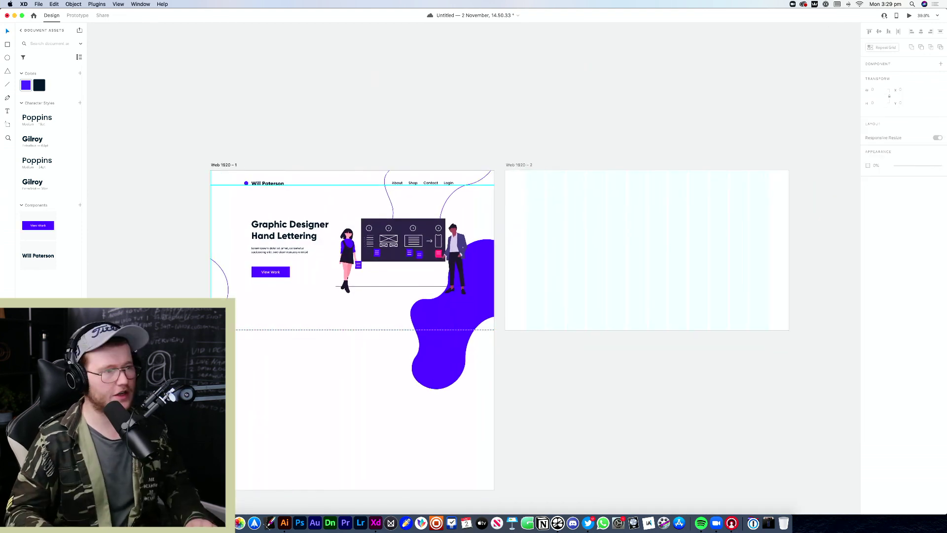
{"action": "scroll", "coordinate": [281, 305], "scroll_direction": "up", "scroll_amount": 5}
{"action": "scroll", "coordinate": [334, 429], "scroll_direction": "down", "scroll_amount": 5}
{"action": "scroll", "coordinate": [345, 238], "scroll_direction": "up", "scroll_amount": 10}
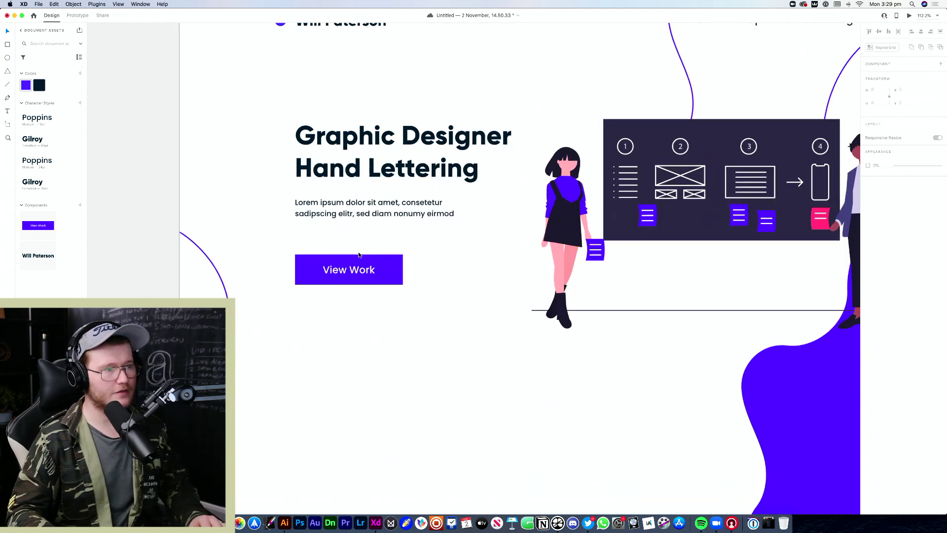
{"action": "left_click", "coordinate": [409, 272]}
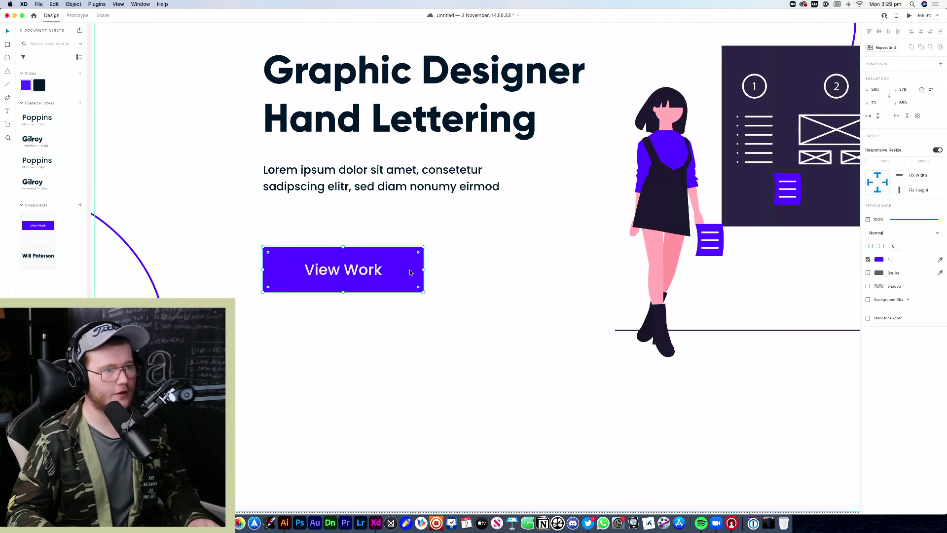
{"action": "left_click", "coordinate": [878, 260]}
{"action": "left_click", "coordinate": [803, 216]}
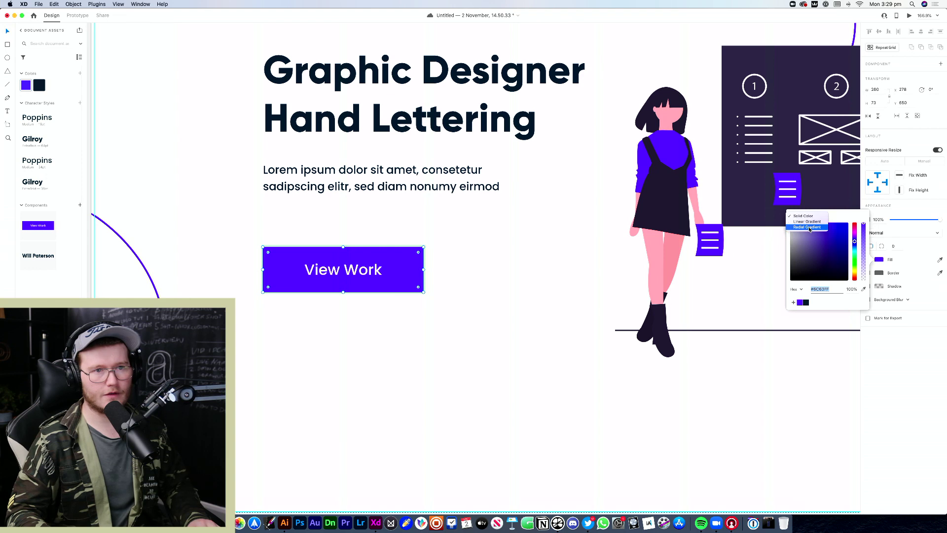
{"action": "left_click", "coordinate": [807, 221]}
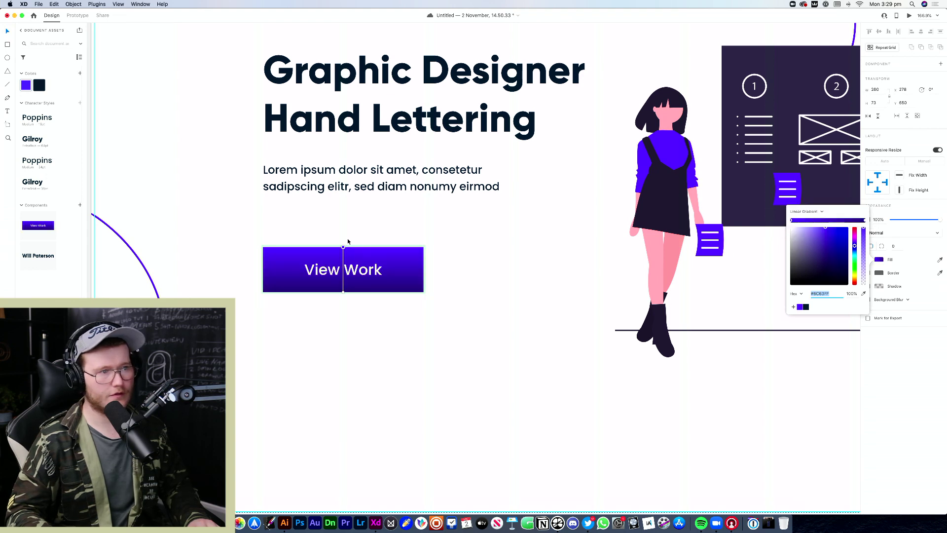
{"action": "left_click_drag", "start_coordinate": [343, 248], "coordinate": [427, 243]}
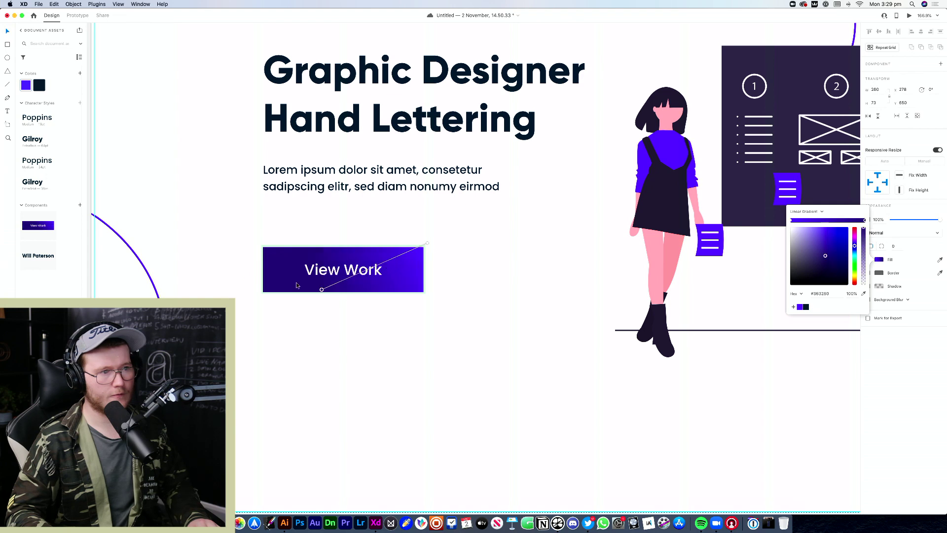
{"action": "left_click", "coordinate": [463, 307]}
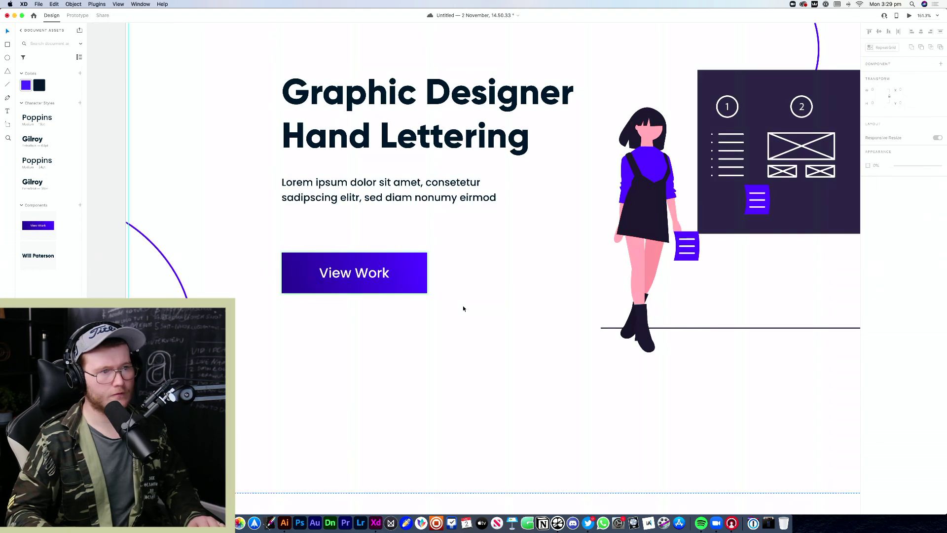
Shift the darker stop of the View Work button's gradient to a brighter, redder violet
{"action": "scroll", "coordinate": [463, 306], "scroll_direction": "down", "scroll_amount": 5}
{"action": "left_click_drag", "start_coordinate": [645, 376], "coordinate": [540, 343]}
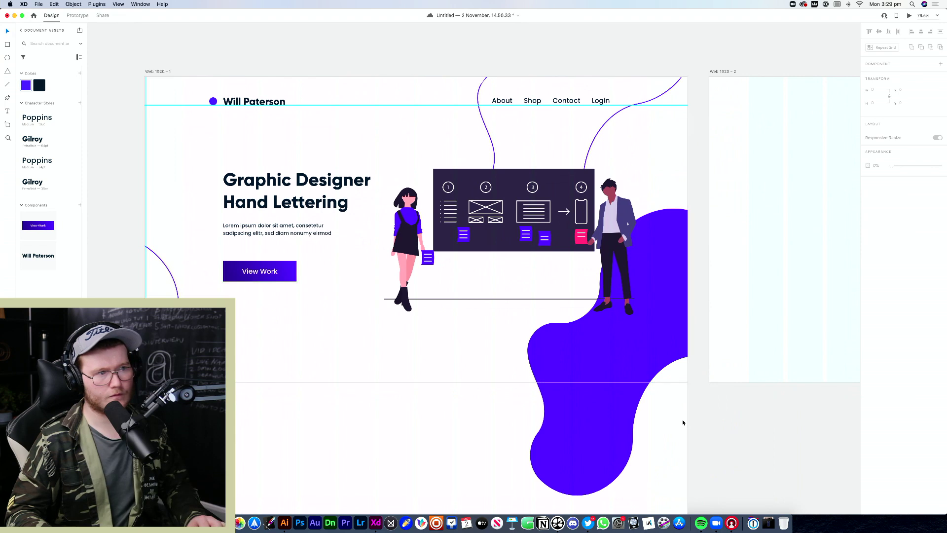
{"action": "left_click", "coordinate": [260, 277]}
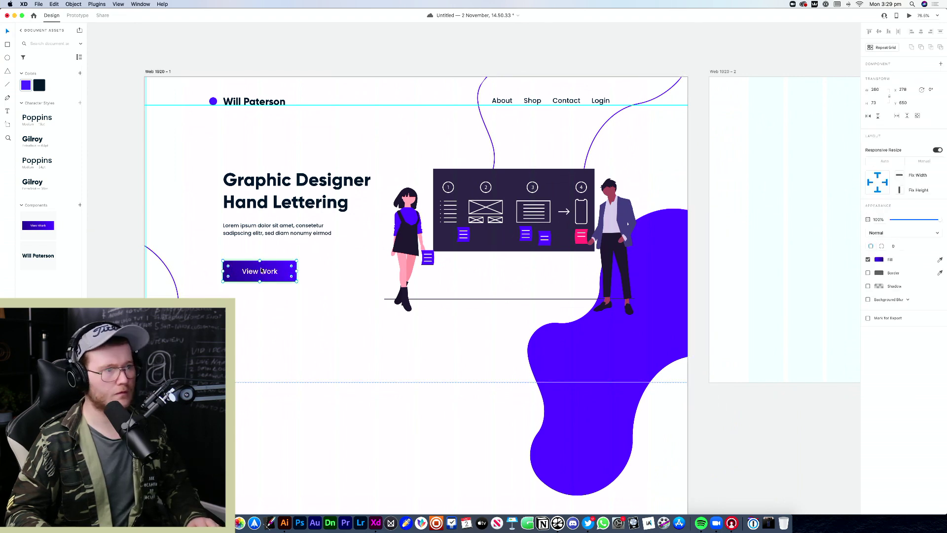
{"action": "left_click", "coordinate": [877, 259]}
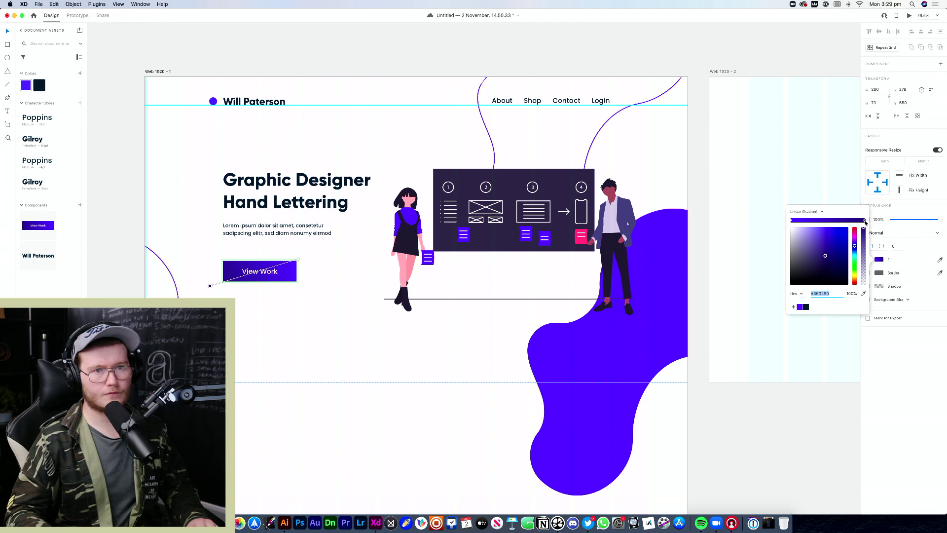
{"action": "mouse_move", "coordinate": [855, 247]}
{"action": "left_mouse_down"}
{"action": "mouse_move", "coordinate": [856, 236]}
{"action": "mouse_move", "coordinate": [839, 241]}
{"action": "mouse_move", "coordinate": [855, 247]}
{"action": "mouse_move", "coordinate": [855, 260]}
{"action": "mouse_move", "coordinate": [856, 241]}
{"action": "left_mouse_up"}
{"action": "left_click", "coordinate": [327, 295]}
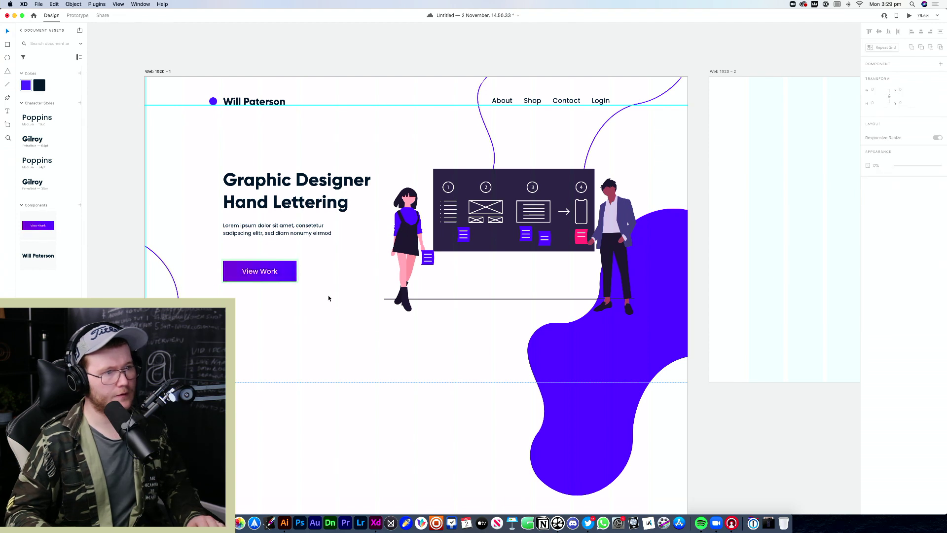
{"action": "left_click", "coordinate": [289, 269]}
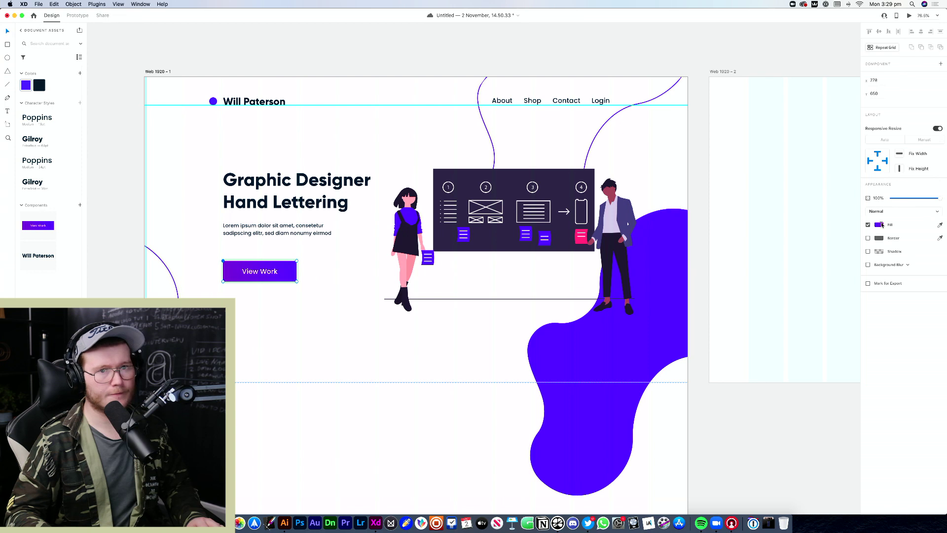
{"action": "left_click", "coordinate": [878, 224]}
{"action": "left_click", "coordinate": [442, 280]}
{"action": "scroll", "coordinate": [279, 281], "scroll_direction": "up", "scroll_amount": 5}
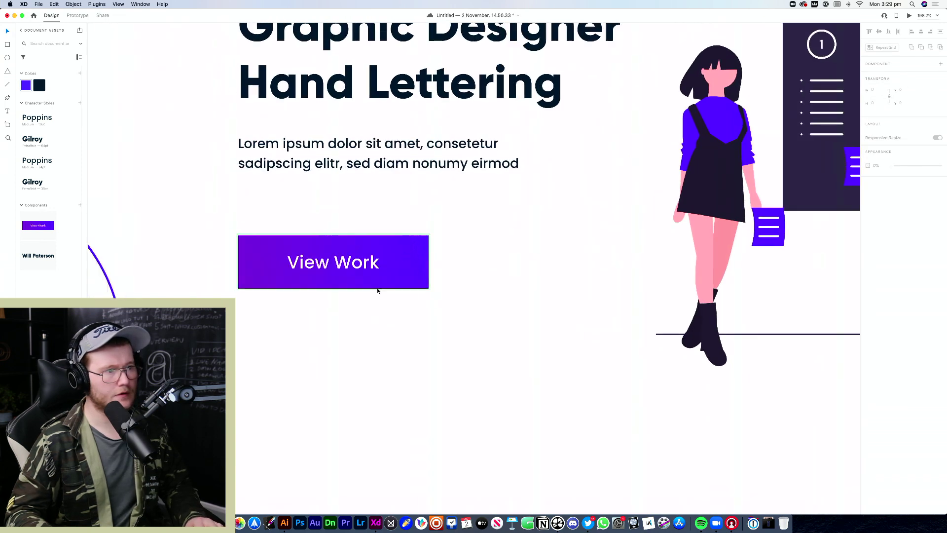
Pull the upper-right end of the View Work button's gradient line inward to the button's edge
{"action": "left_click", "coordinate": [377, 287]}
{"action": "left_click", "coordinate": [878, 225]}
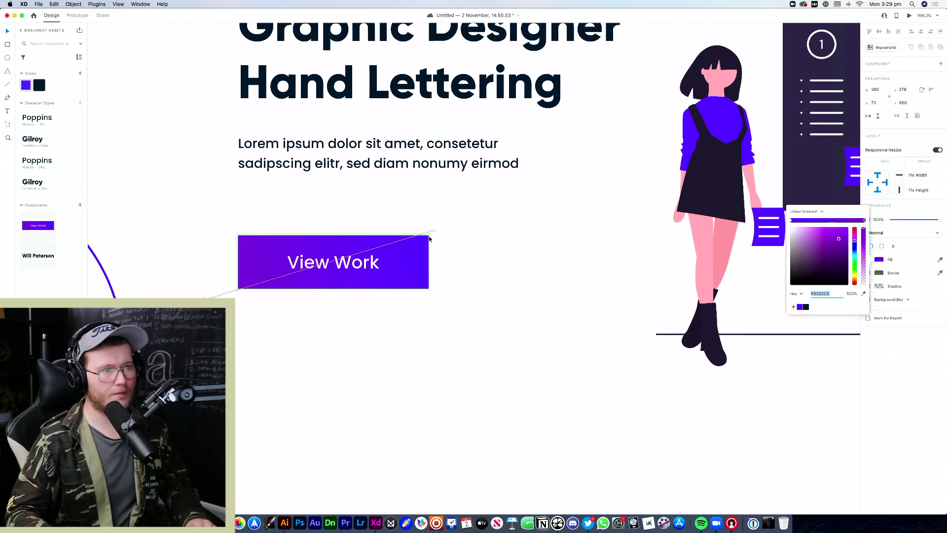
{"action": "left_click_drag", "start_coordinate": [435, 232], "coordinate": [427, 240]}
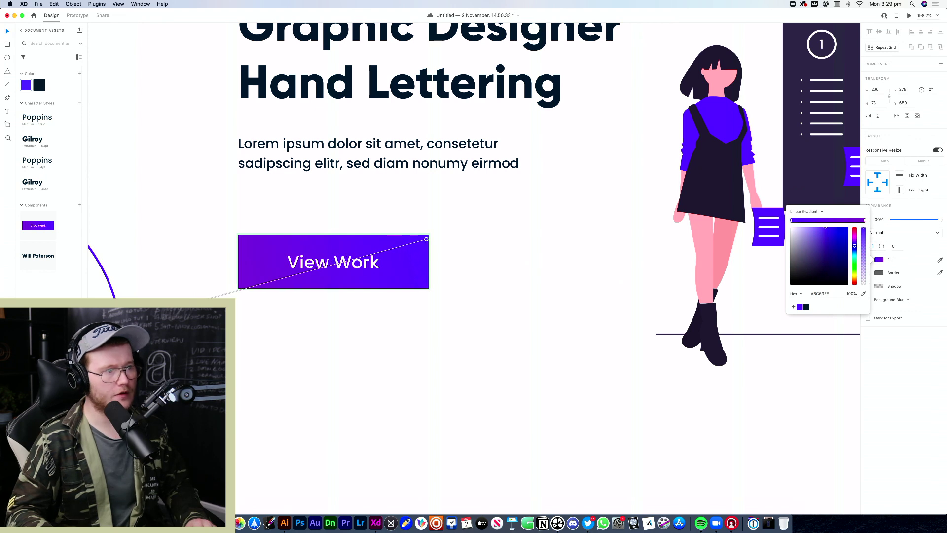
{"action": "left_click", "coordinate": [363, 327]}
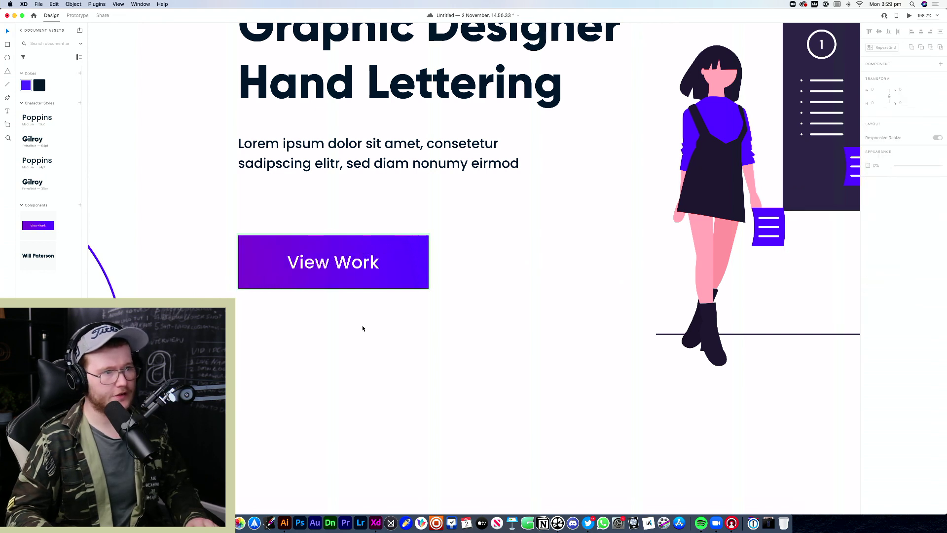
Unlock the outlined blob behind the whiteboard illustration and rotate it to -24°
{"action": "scroll", "coordinate": [517, 319], "scroll_direction": "down", "scroll_amount": 5}
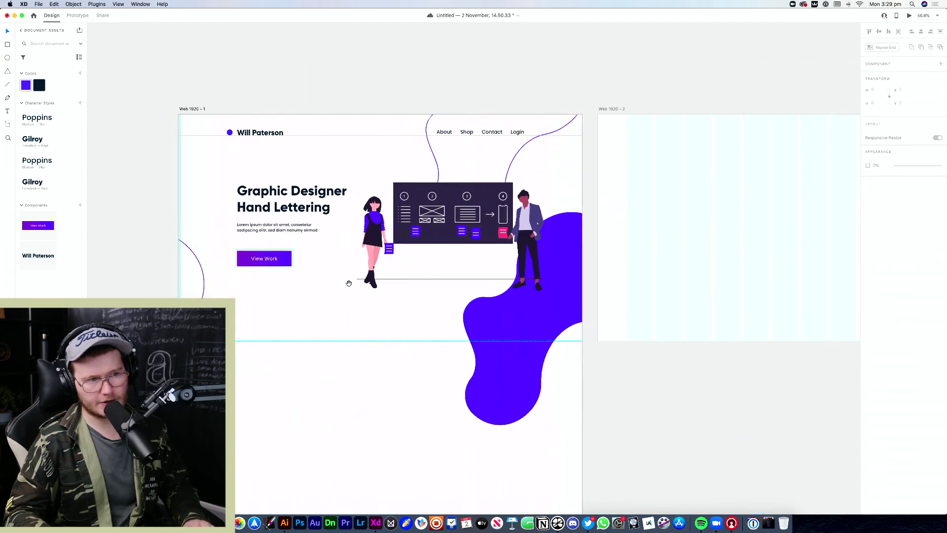
{"action": "scroll", "coordinate": [492, 295], "scroll_direction": "down", "scroll_amount": 3}
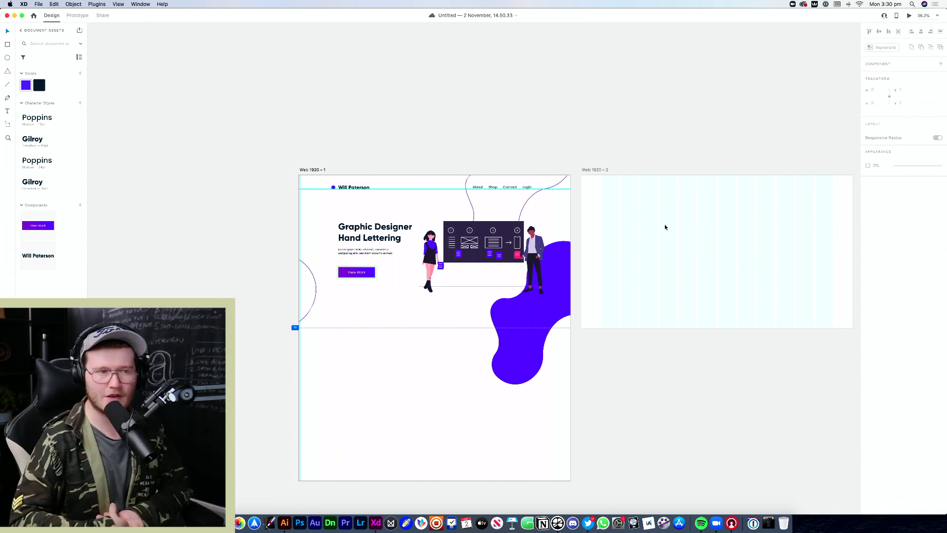
{"action": "scroll", "coordinate": [614, 265], "scroll_direction": "right", "scroll_amount": 3}
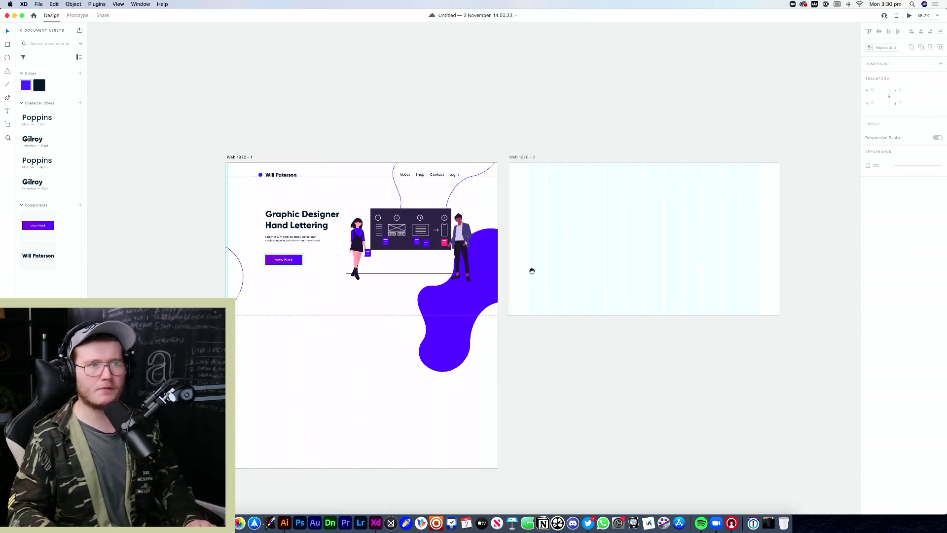
{"action": "scroll", "coordinate": [531, 269], "scroll_direction": "up", "scroll_amount": 5}
{"action": "left_click", "coordinate": [490, 139]}
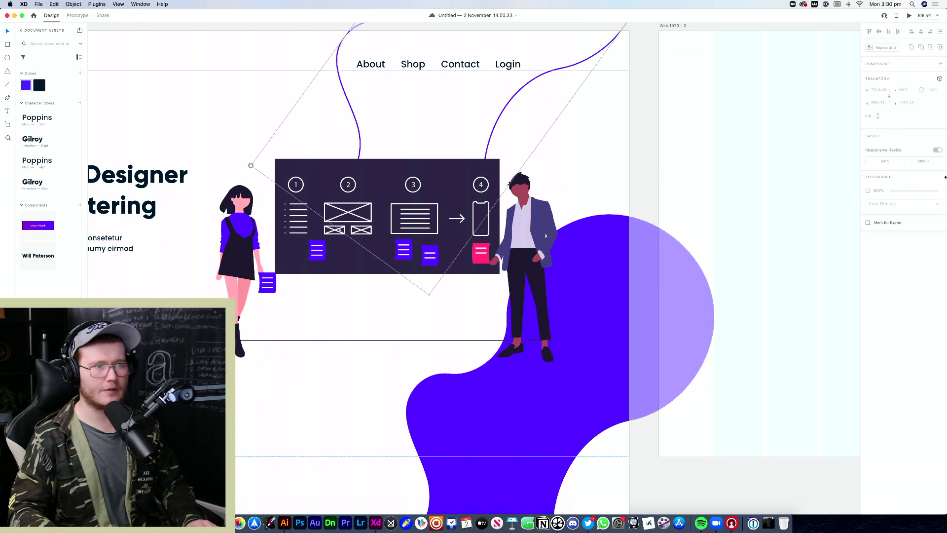
{"action": "scroll", "coordinate": [526, 185], "scroll_direction": "up", "scroll_amount": 5}
{"action": "scroll", "coordinate": [526, 185], "scroll_direction": "left", "scroll_amount": 1}
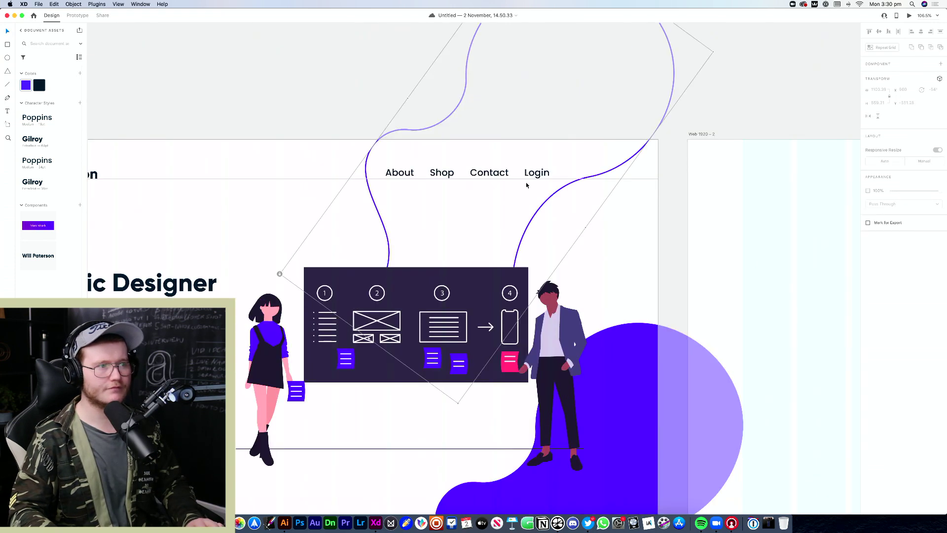
{"action": "left_click", "coordinate": [566, 169]}
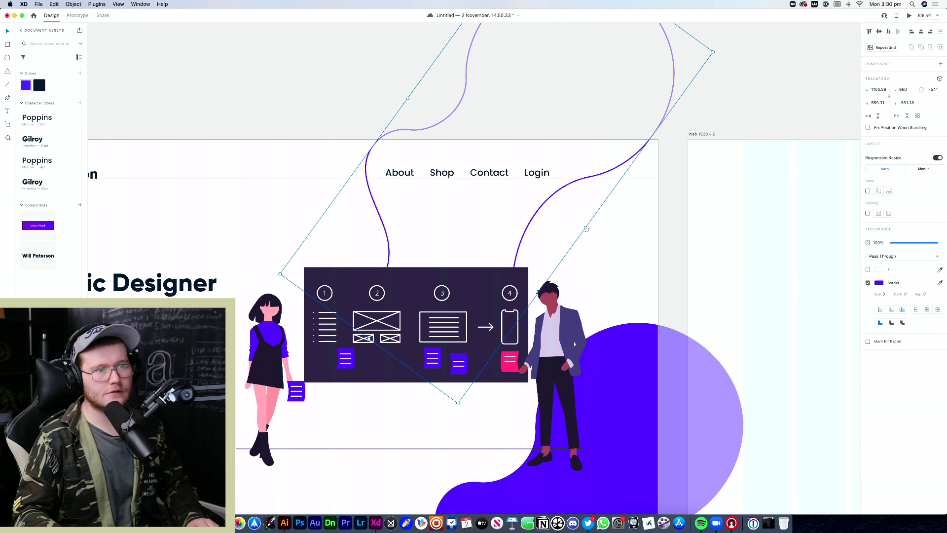
{"action": "mouse_move", "coordinate": [586, 227]}
{"action": "left_mouse_down"}
{"action": "mouse_move", "coordinate": [530, 254]}
{"action": "mouse_move", "coordinate": [486, 238]}
{"action": "mouse_move", "coordinate": [349, 148]}
{"action": "mouse_move", "coordinate": [553, 148]}
{"action": "mouse_move", "coordinate": [589, 251]}
{"action": "left_mouse_up"}
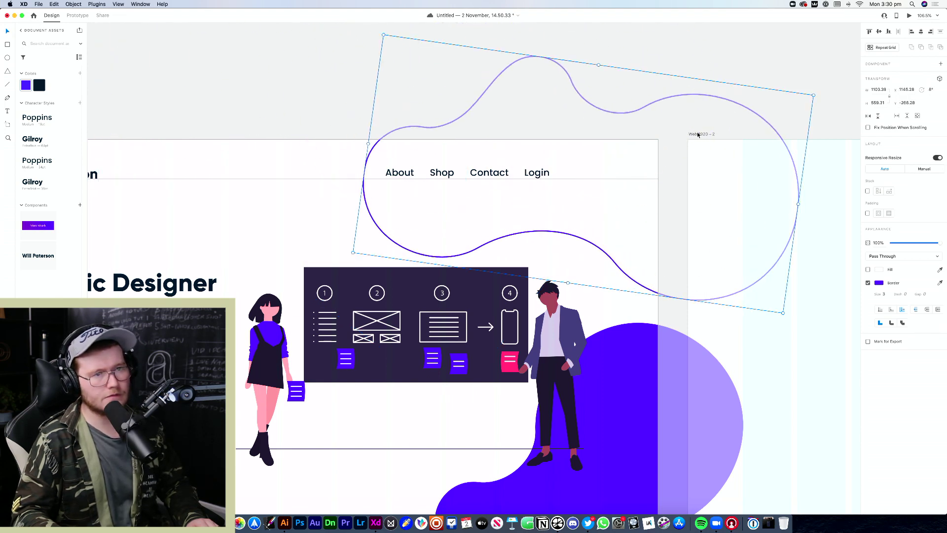
{"action": "mouse_move", "coordinate": [818, 87]}
{"action": "left_mouse_down"}
{"action": "mouse_move", "coordinate": [779, 197]}
{"action": "mouse_move", "coordinate": [739, 261]}
{"action": "mouse_move", "coordinate": [733, 230]}
{"action": "mouse_move", "coordinate": [598, 188]}
{"action": "mouse_move", "coordinate": [743, 165]}
{"action": "mouse_move", "coordinate": [632, 230]}
{"action": "left_mouse_up"}
{"action": "scroll", "coordinate": [593, 213], "scroll_direction": "down", "scroll_amount": 5}
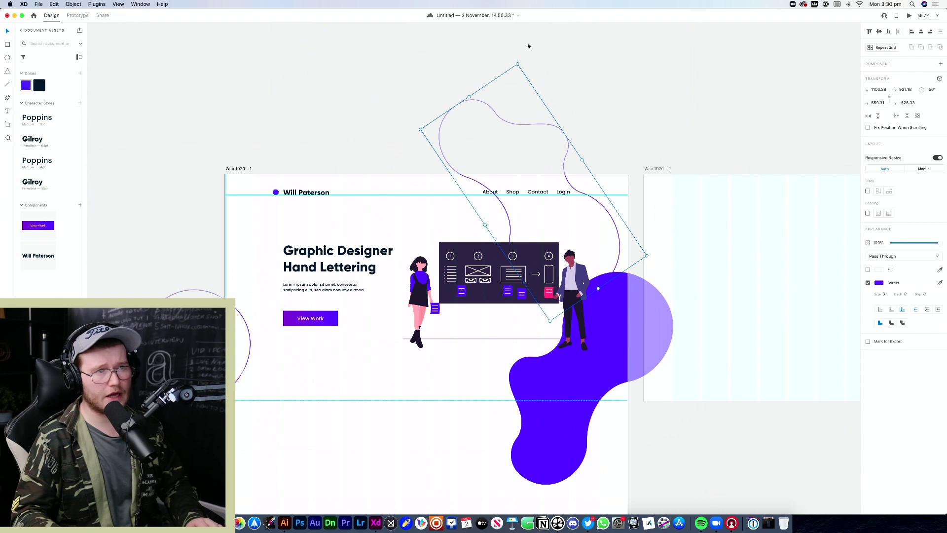
{"action": "mouse_move", "coordinate": [517, 63]}
{"action": "left_mouse_down"}
{"action": "mouse_move", "coordinate": [393, 119]}
{"action": "mouse_move", "coordinate": [465, 192]}
{"action": "left_mouse_up"}
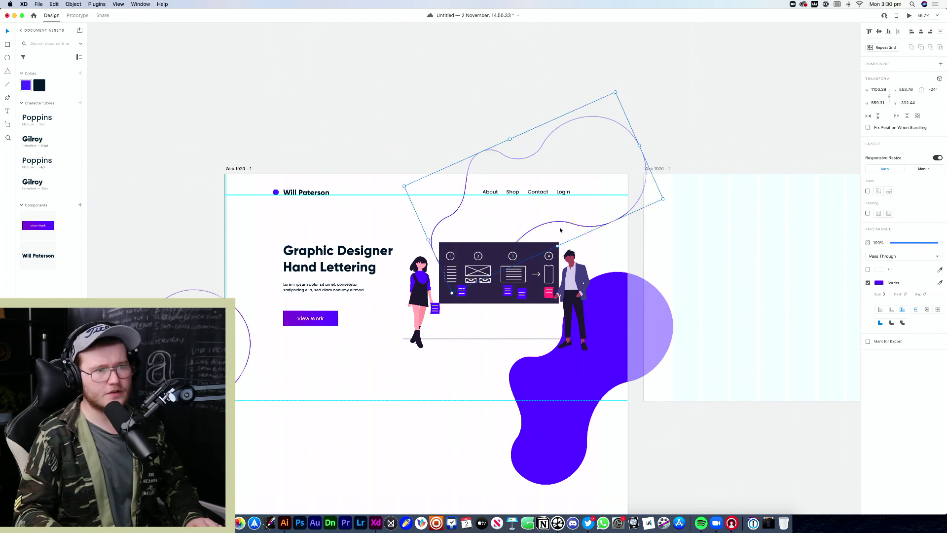
Move the outlined blob over the logo and heading area and rotate it to about -60°, pointing down into the hero
{"action": "mouse_move", "coordinate": [561, 228]}
{"action": "left_mouse_down"}
{"action": "mouse_move", "coordinate": [462, 173]}
{"action": "mouse_move", "coordinate": [440, 174]}
{"action": "mouse_move", "coordinate": [454, 172]}
{"action": "mouse_move", "coordinate": [469, 220]}
{"action": "mouse_move", "coordinate": [422, 215]}
{"action": "mouse_move", "coordinate": [430, 202]}
{"action": "left_mouse_up"}
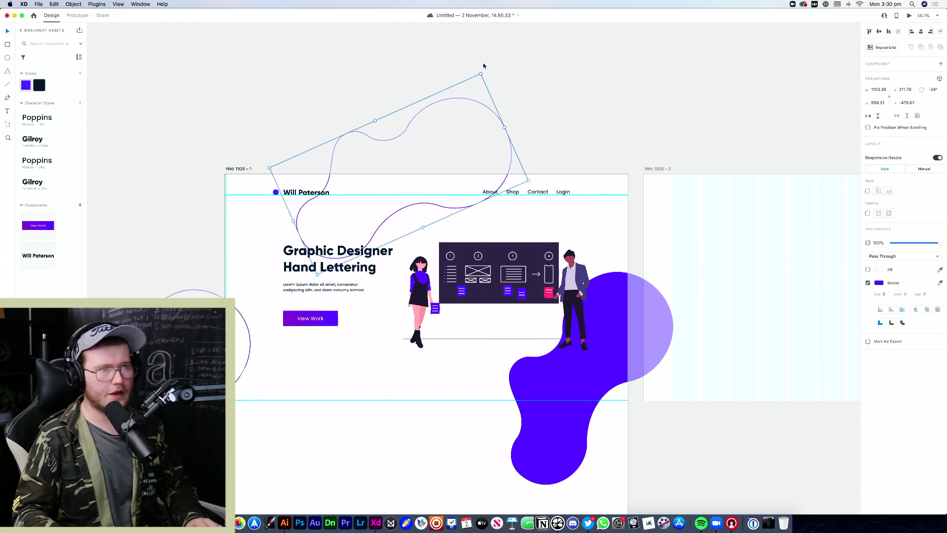
{"action": "left_click_drag", "start_coordinate": [483, 66], "coordinate": [409, 37]}
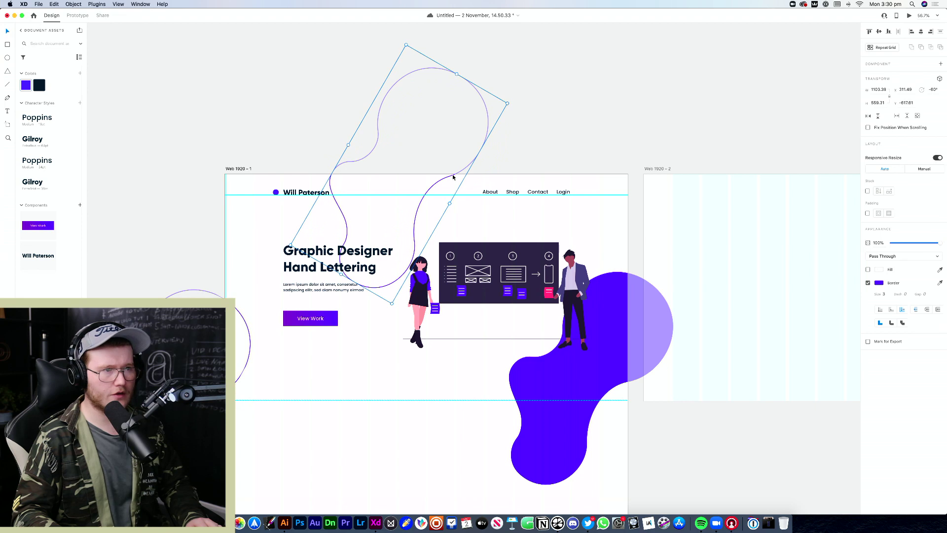
{"action": "left_click_drag", "start_coordinate": [454, 176], "coordinate": [424, 173]}
Reduce the outlined blob's opacity to 14% and save the document
{"action": "left_click_drag", "start_coordinate": [937, 242], "coordinate": [898, 242]}
{"action": "left_click", "coordinate": [720, 193]}
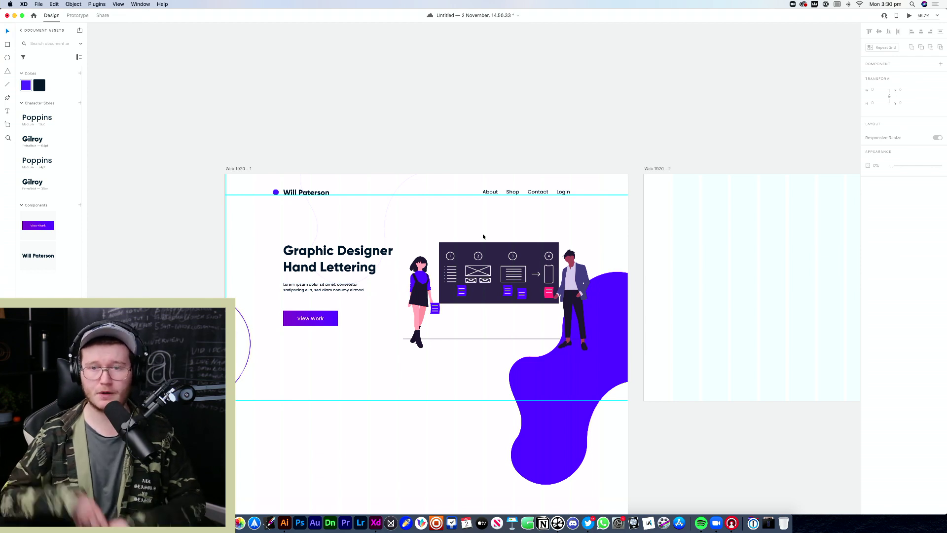
{"action": "key", "text": "super+s"}
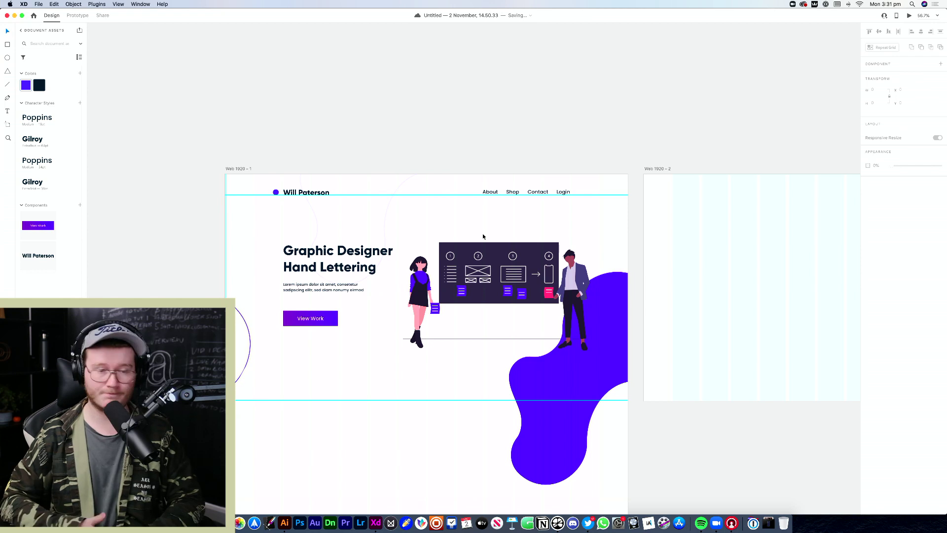
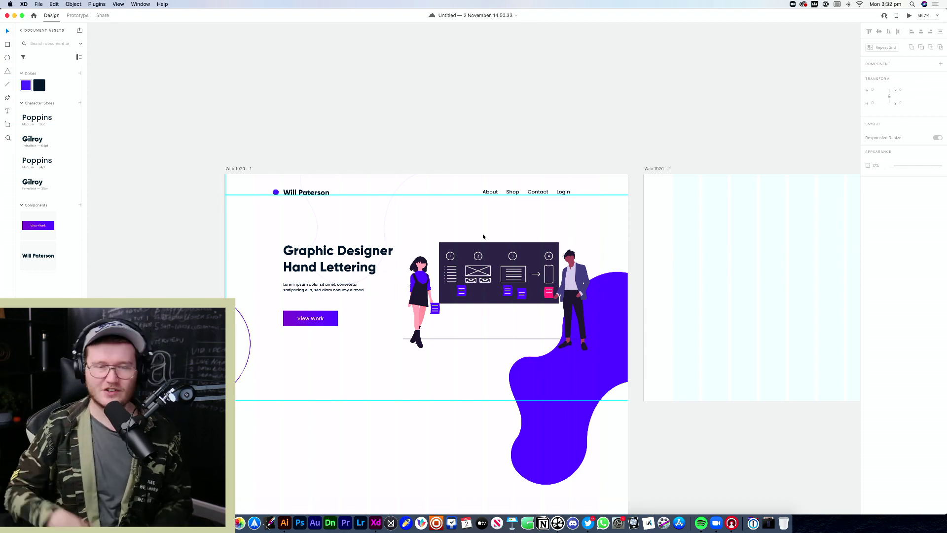
Shift the faint outlined blob slightly right, between the heading and the illustration, and save the document
{"action": "left_click_drag", "start_coordinate": [392, 203], "coordinate": [427, 192]}
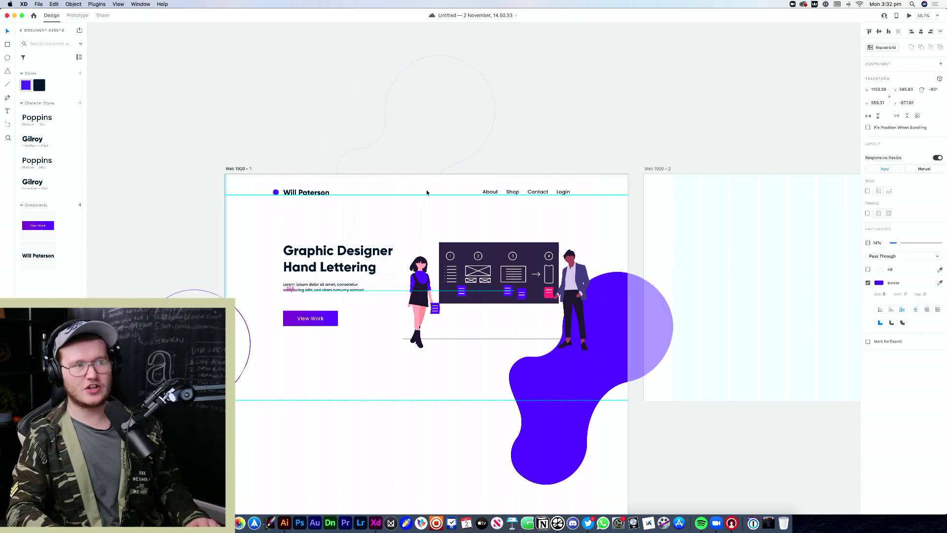
{"action": "left_click", "coordinate": [615, 125]}
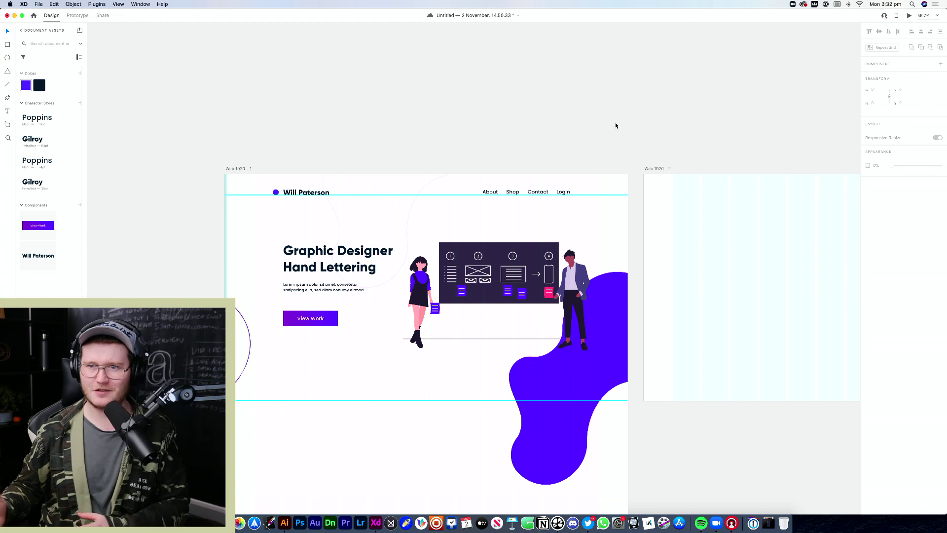
{"action": "key", "text": "super+s"}
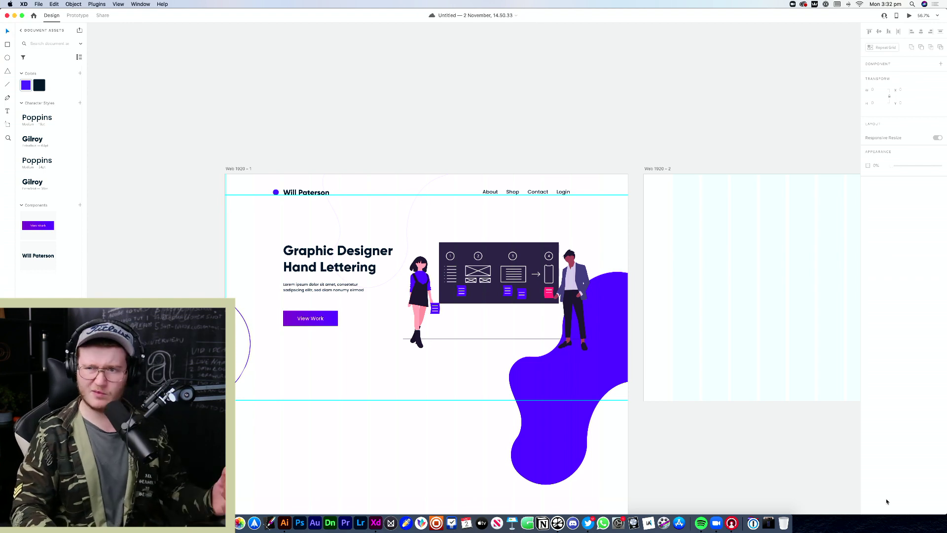
{"action": "left_click", "coordinate": [702, 374]}
{"action": "scroll", "coordinate": [618, 349], "scroll_direction": "down", "scroll_amount": 5}
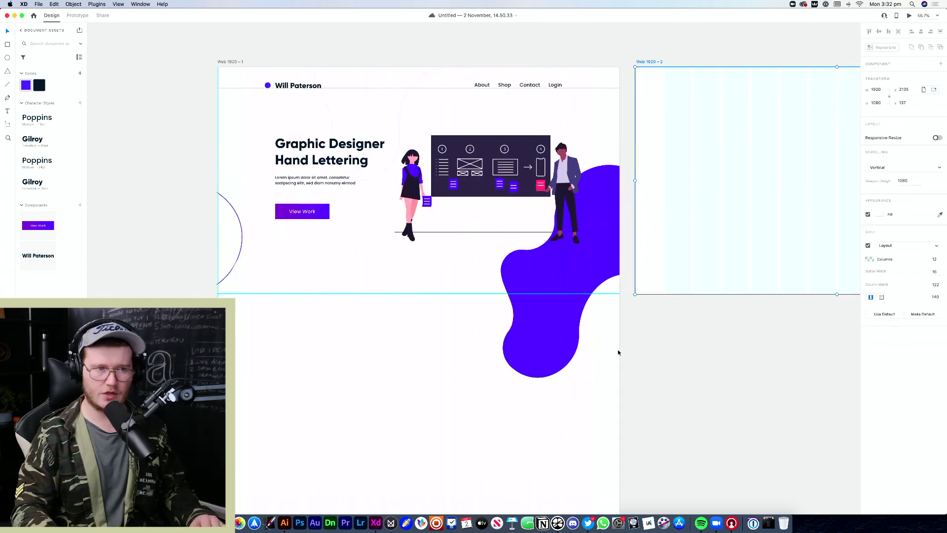
{"action": "scroll", "coordinate": [618, 349], "scroll_direction": "down", "scroll_amount": 5}
{"action": "scroll", "coordinate": [616, 356], "scroll_direction": "down", "scroll_amount": 5}
{"action": "scroll", "coordinate": [616, 365], "scroll_direction": "up", "scroll_amount": 2}
{"action": "scroll", "coordinate": [613, 422], "scroll_direction": "up", "scroll_amount": 2}
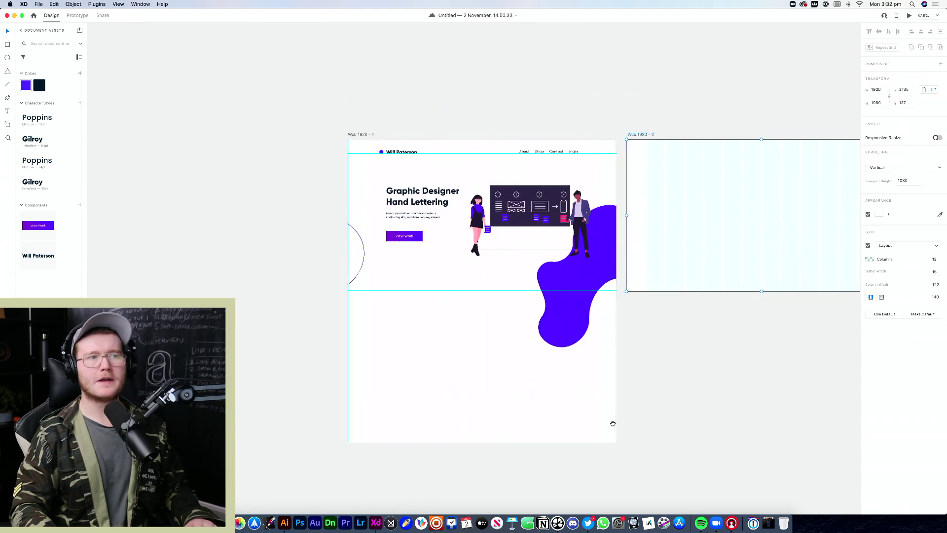
{"action": "scroll", "coordinate": [605, 417], "scroll_direction": "up", "scroll_amount": 5}
{"action": "scroll", "coordinate": [476, 401], "scroll_direction": "left", "scroll_amount": 2}
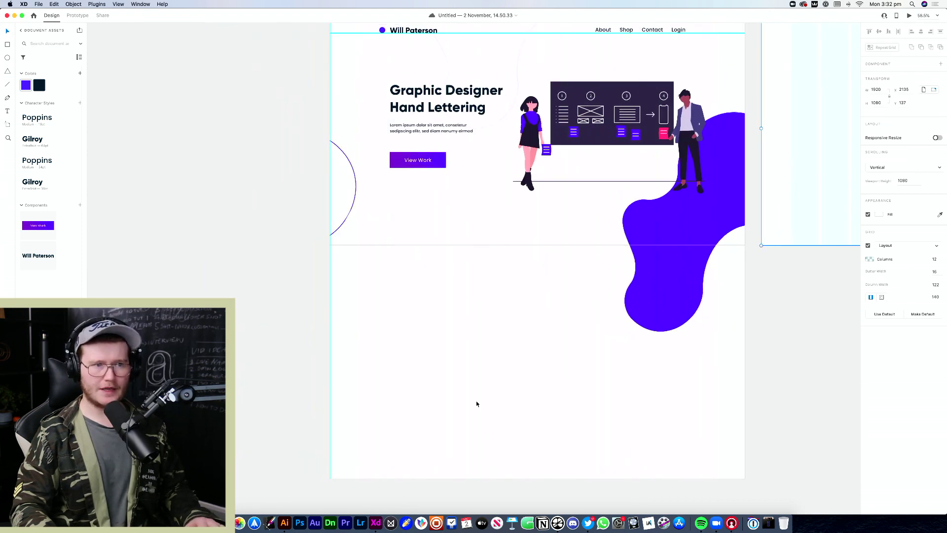
{"action": "scroll", "coordinate": [442, 379], "scroll_direction": "up", "scroll_amount": 5}
{"action": "left_click_drag", "start_coordinate": [490, 389], "coordinate": [379, 336]}
{"action": "scroll", "coordinate": [379, 335], "scroll_direction": "up", "scroll_amount": 1}
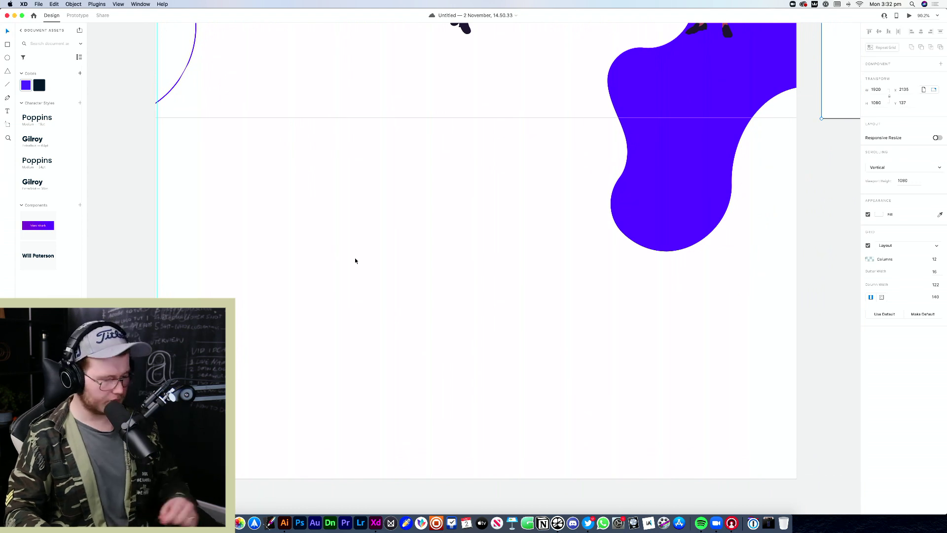
{"action": "key", "text": "t"}
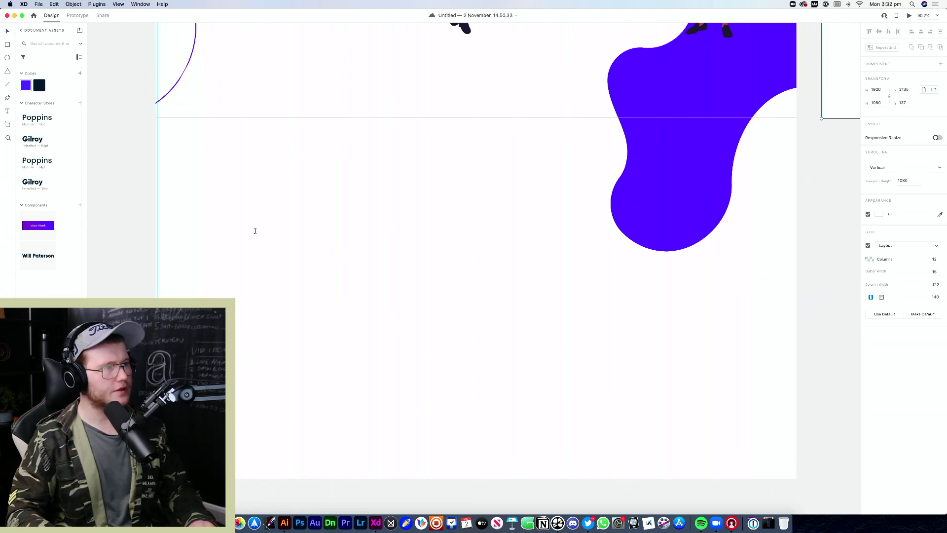
{"action": "left_click", "coordinate": [248, 229]}
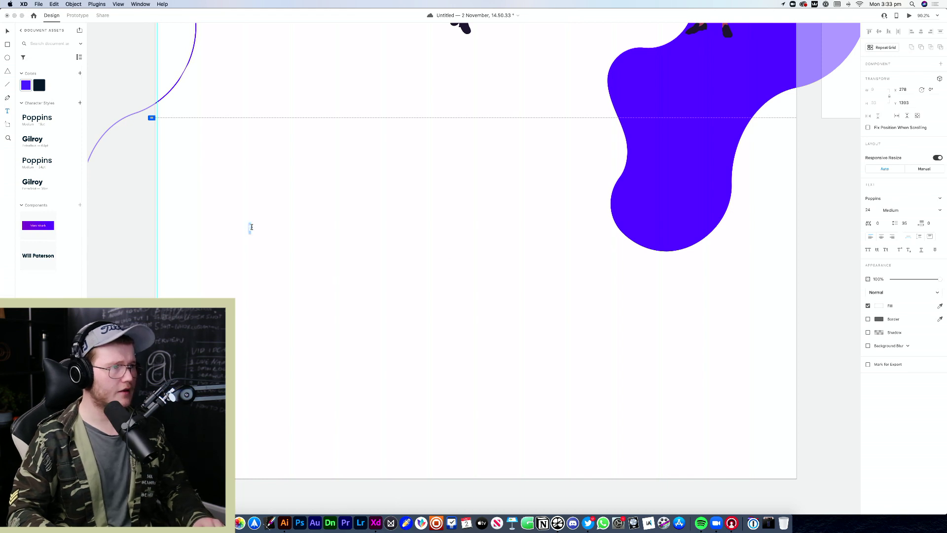
{"action": "key", "text": "Escape"}
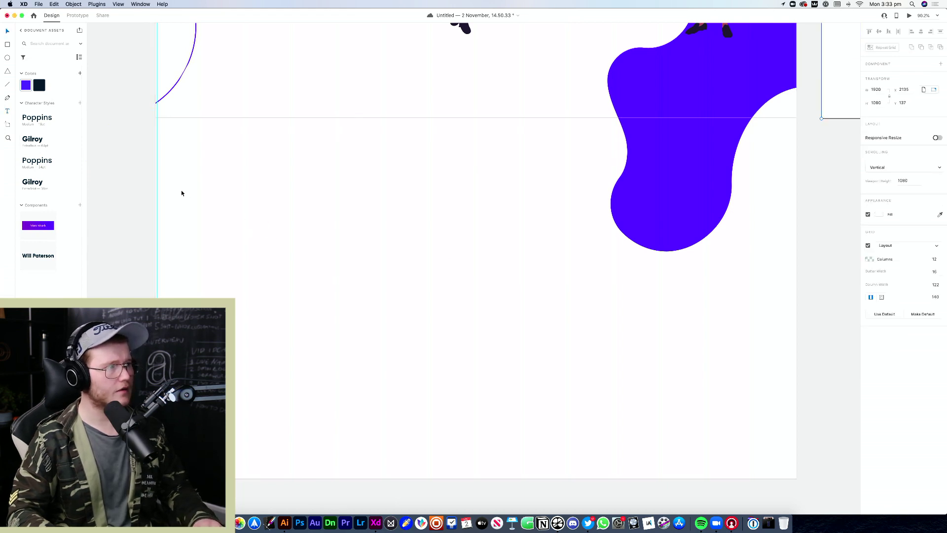
{"action": "left_click_drag", "start_coordinate": [181, 190], "coordinate": [403, 316]}
{"action": "left_click", "coordinate": [55, 140]}
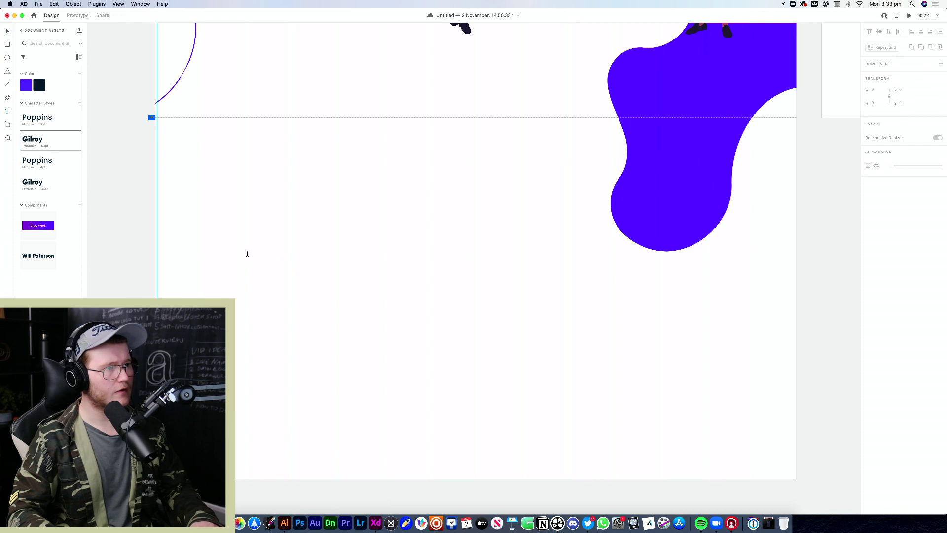
{"action": "left_click", "coordinate": [390, 291]}
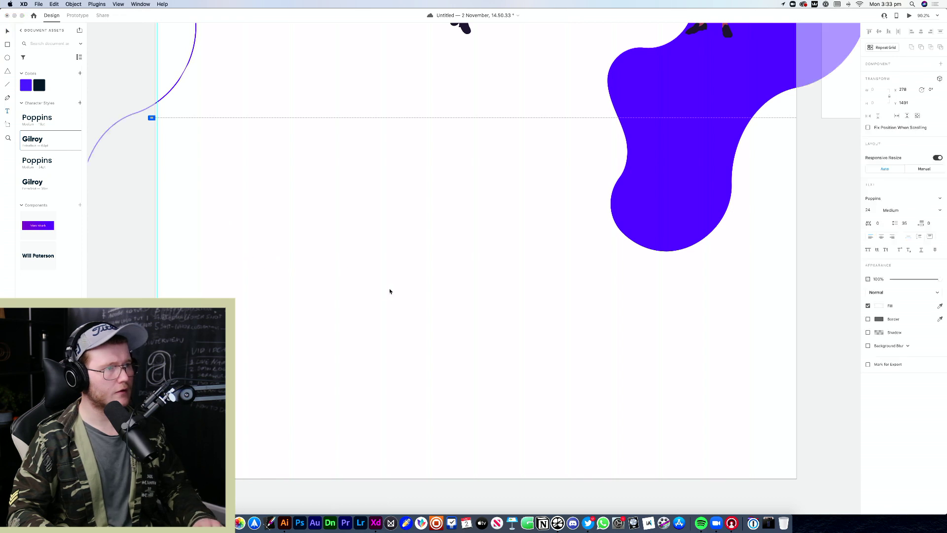
{"action": "left_click", "coordinate": [250, 253]}
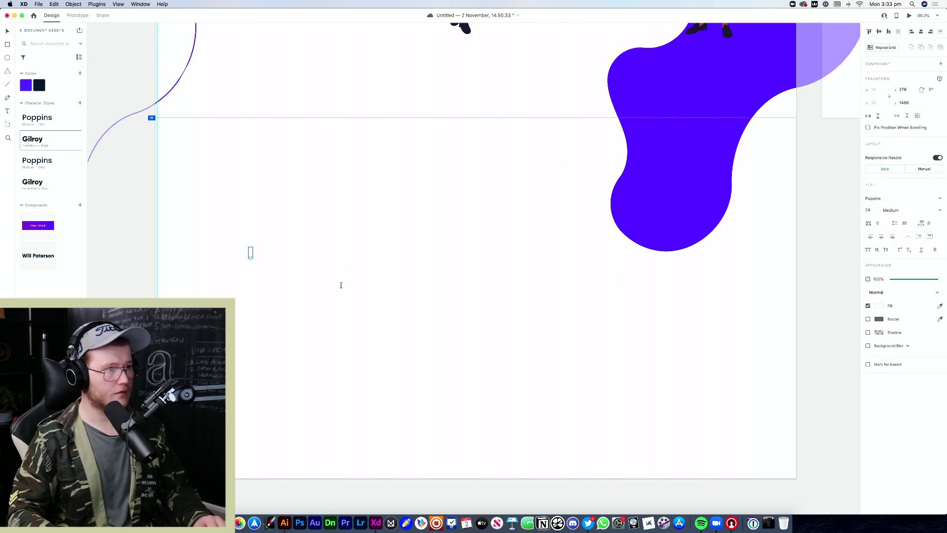
{"action": "key", "text": "Escape"}
{"action": "scroll", "coordinate": [318, 277], "scroll_direction": "down", "scroll_amount": 5}
{"action": "key", "text": "v"}
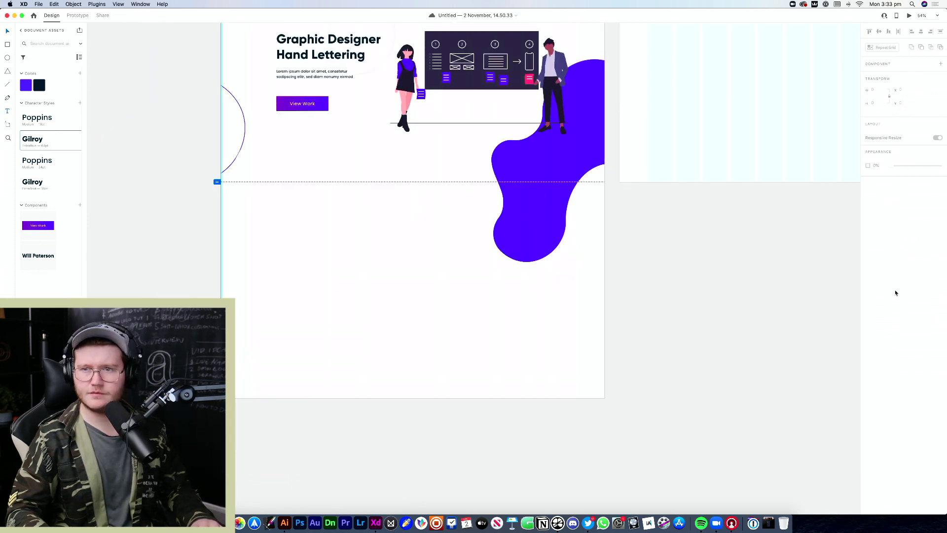
{"action": "key", "text": "t"}
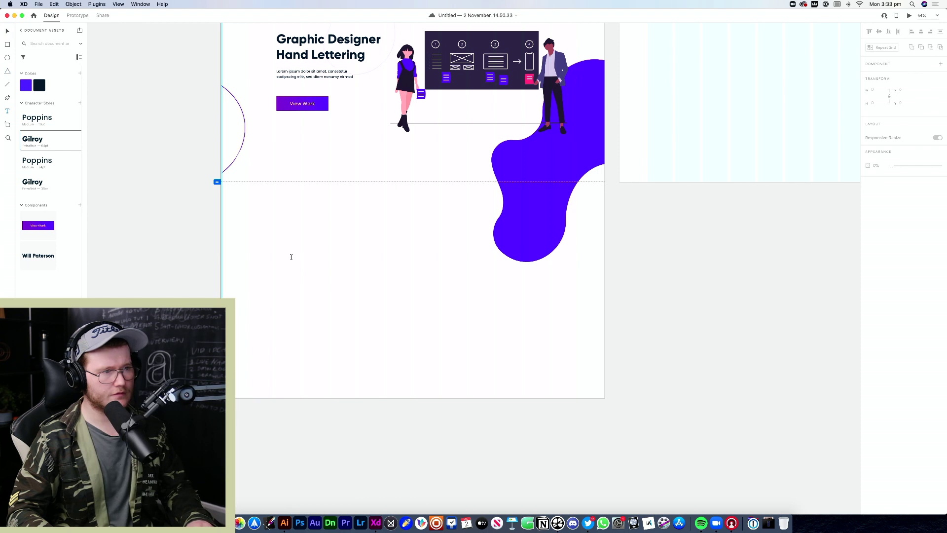
{"action": "left_click", "coordinate": [304, 254]}
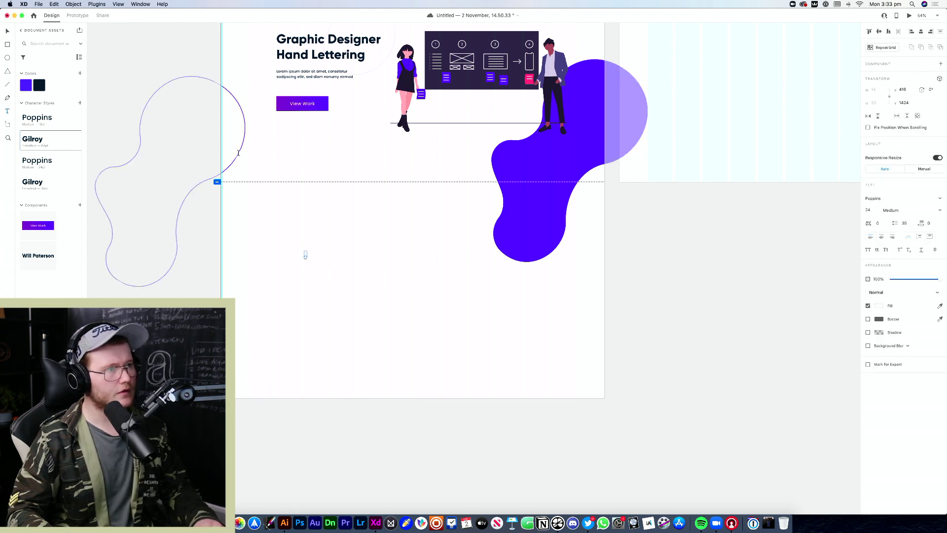
{"action": "key", "text": "Escape"}
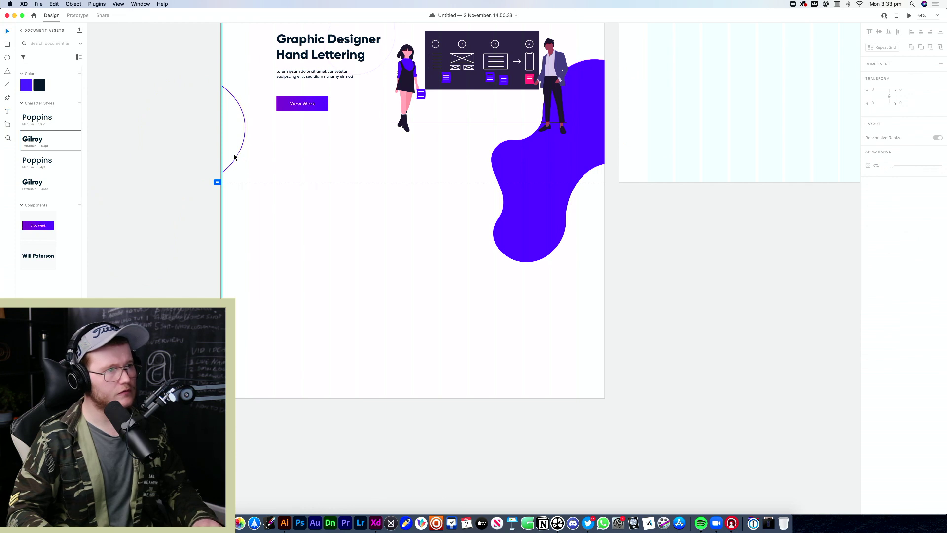
Examine the hero layout, checking the purple blob and the outlined blobs around the artboard
{"action": "left_click", "coordinate": [238, 159]}
{"action": "left_click", "coordinate": [637, 146], "text": "shift"}
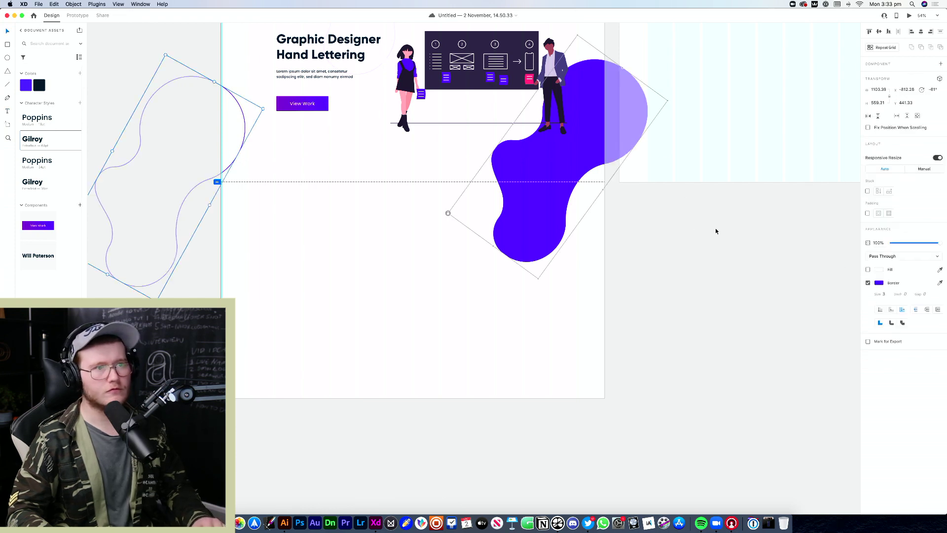
{"action": "scroll", "coordinate": [715, 228], "scroll_direction": "up", "scroll_amount": 5}
{"action": "scroll", "coordinate": [715, 228], "scroll_direction": "left", "scroll_amount": 5}
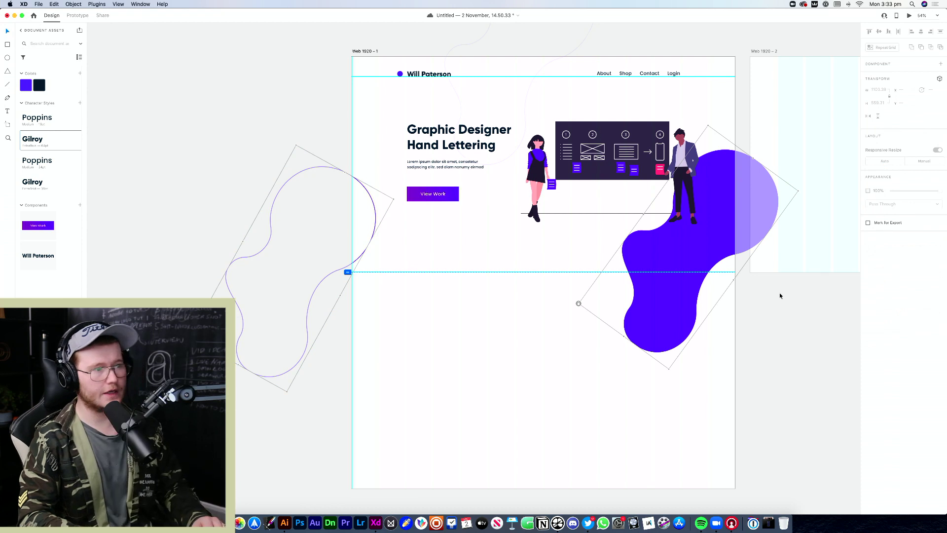
{"action": "scroll", "coordinate": [642, 207], "scroll_direction": "right", "scroll_amount": 3}
{"action": "scroll", "coordinate": [641, 207], "scroll_direction": "up", "scroll_amount": 2}
{"action": "key", "text": "Escape"}
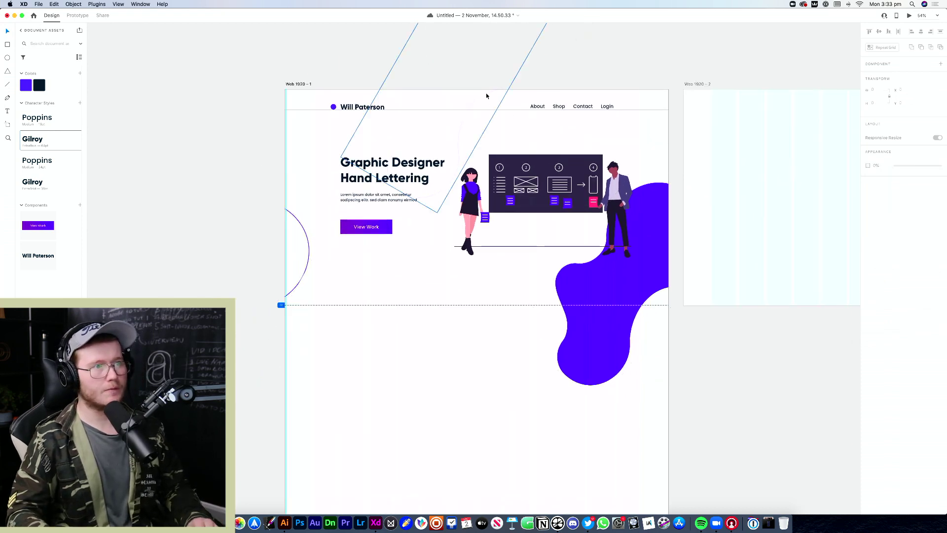
{"action": "left_click", "coordinate": [487, 94]}
Add a text line reading "lohfs;odpfgh" as a placeholder in the empty area below the hero
{"action": "scroll", "coordinate": [377, 192], "scroll_direction": "down", "scroll_amount": 5}
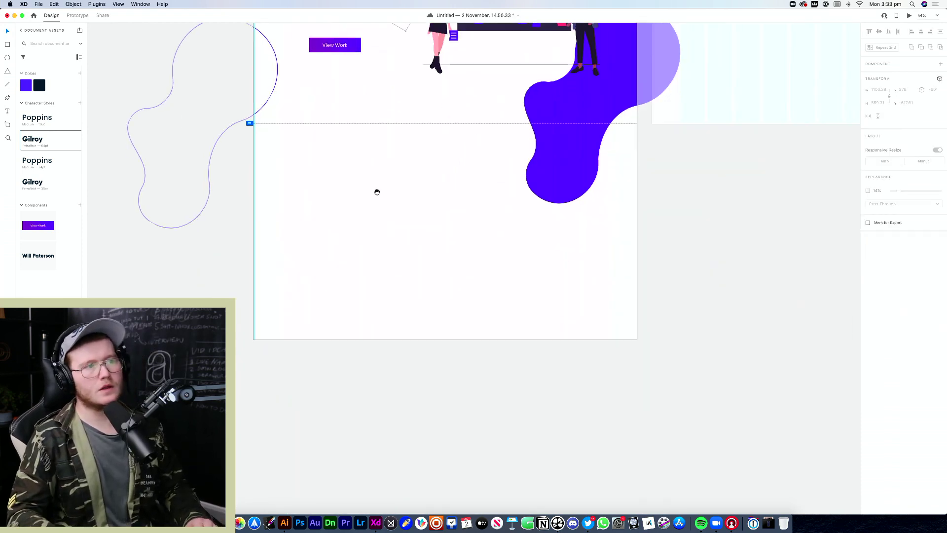
{"action": "scroll", "coordinate": [432, 236], "scroll_direction": "up", "scroll_amount": 5}
{"action": "scroll", "coordinate": [557, 344], "scroll_direction": "left", "scroll_amount": 3}
{"action": "scroll", "coordinate": [557, 344], "scroll_direction": "up", "scroll_amount": 2}
{"action": "scroll", "coordinate": [486, 323], "scroll_direction": "right", "scroll_amount": 1}
{"action": "scroll", "coordinate": [486, 323], "scroll_direction": "down", "scroll_amount": 1}
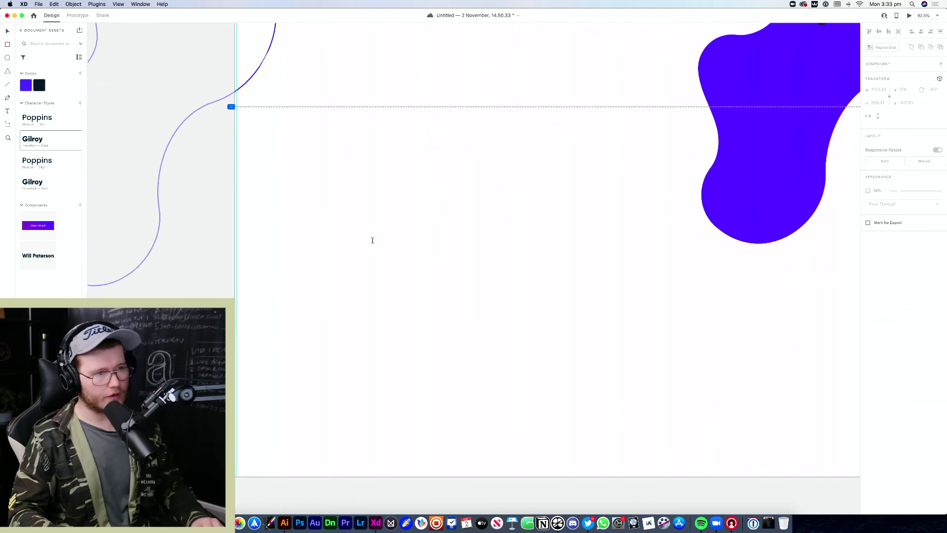
{"action": "left_click", "coordinate": [435, 256]}
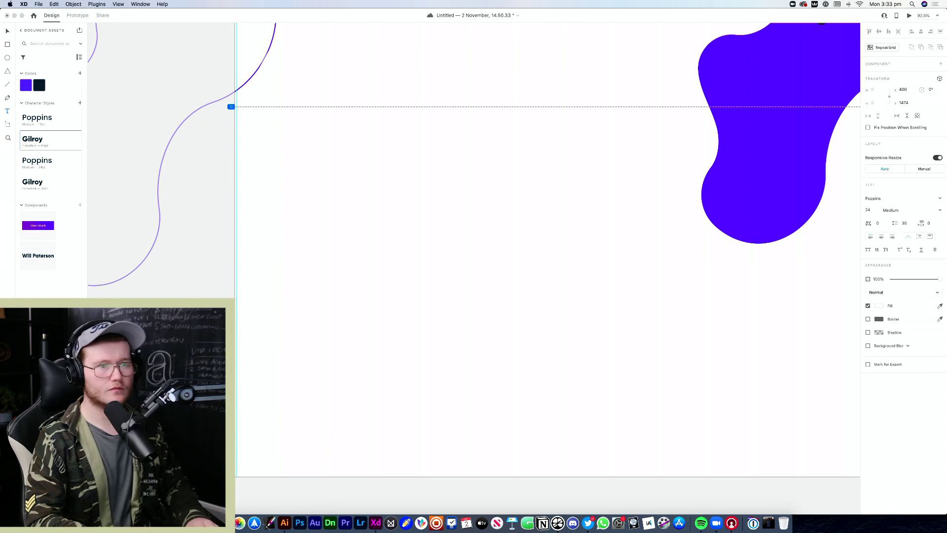
{"action": "type", "text": "lohfs;odpfgh"}
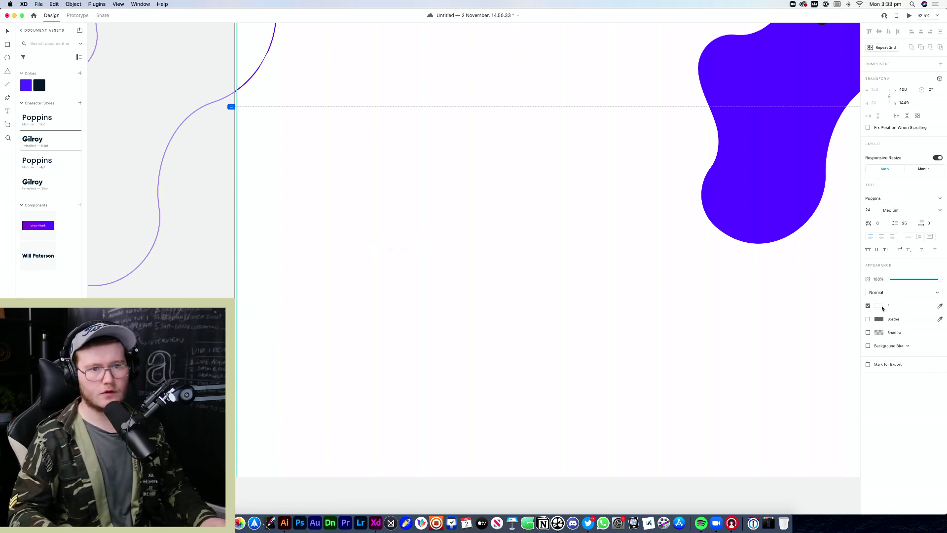
Fill the placeholder text with the saved dark navy and apply the 64 pt Gilroy ExtraBold character style
{"action": "left_click", "coordinate": [878, 306]}
{"action": "left_click", "coordinate": [386, 233]}
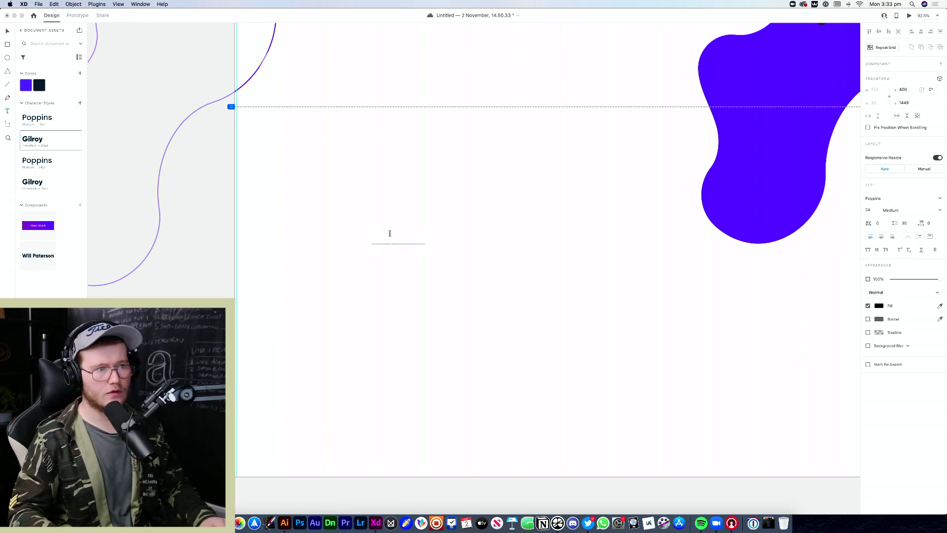
{"action": "double_click", "coordinate": [400, 239]}
{"action": "left_click", "coordinate": [878, 306]}
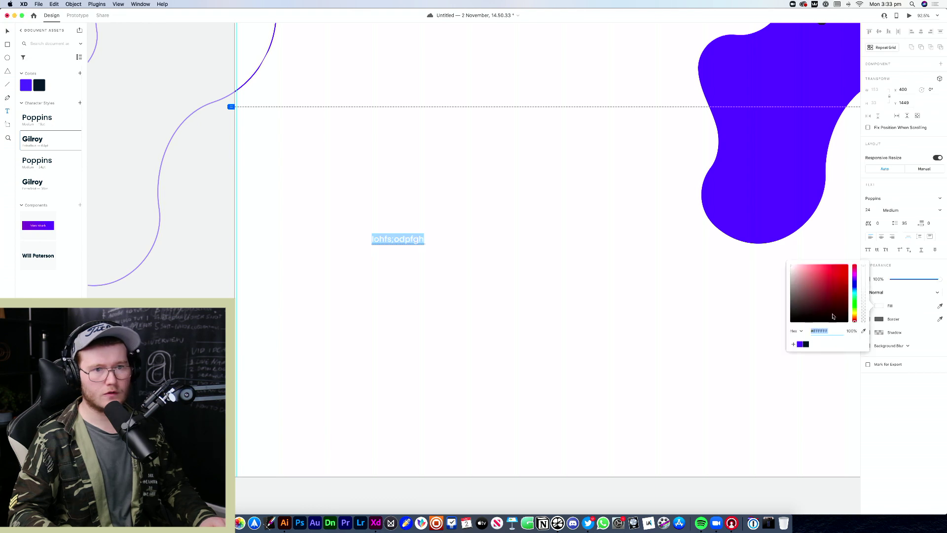
{"action": "left_click", "coordinate": [806, 345]}
{"action": "key", "text": "Escape"}
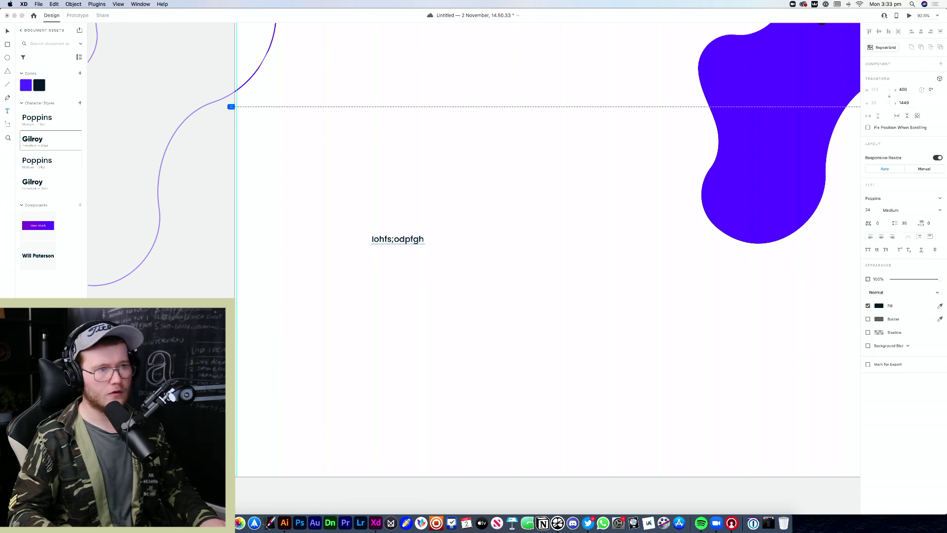
{"action": "key", "text": "Escape"}
{"action": "left_click", "coordinate": [65, 144]}
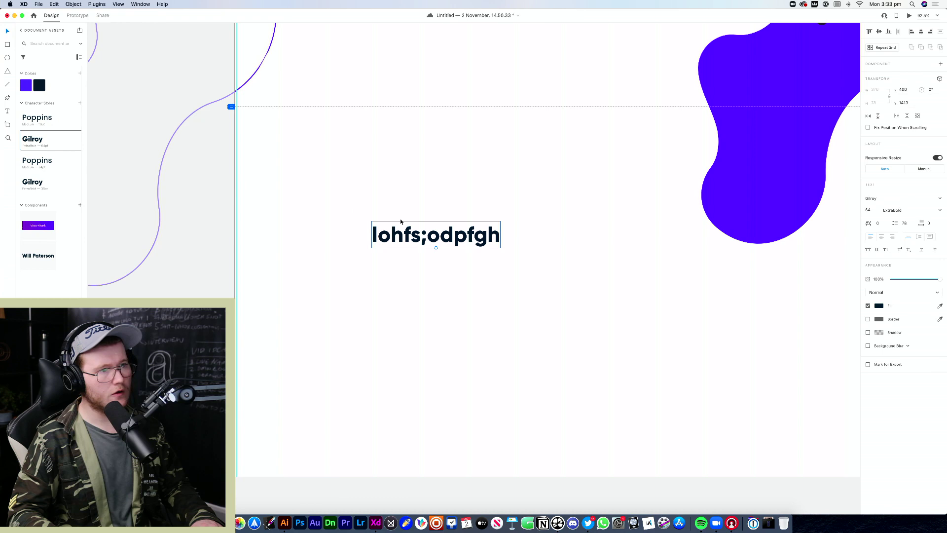
Replace the placeholder with a heading reading "About" plus the designer's first name
{"action": "double_click", "coordinate": [433, 235]}
{"action": "type", "text": "a"}
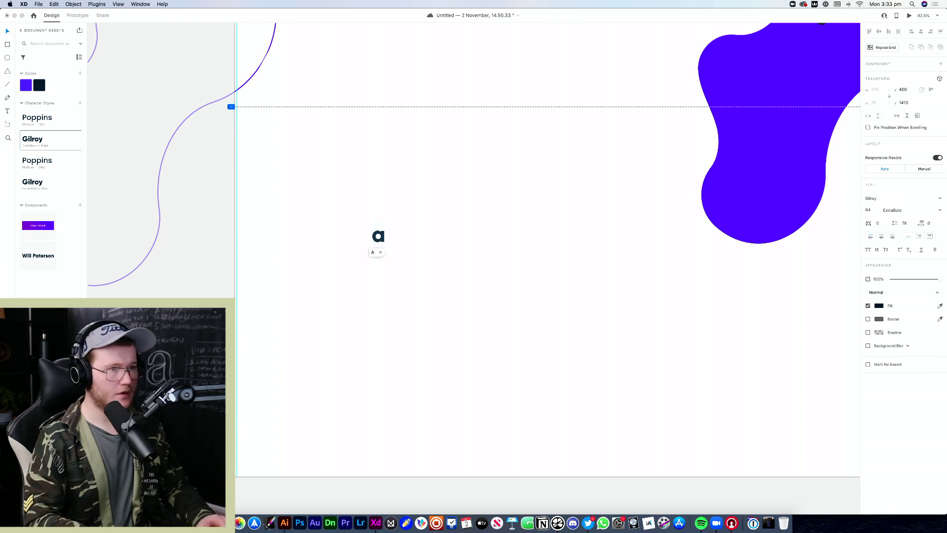
{"action": "key", "text": "BackSpace"}
{"action": "type", "text": "About M"}
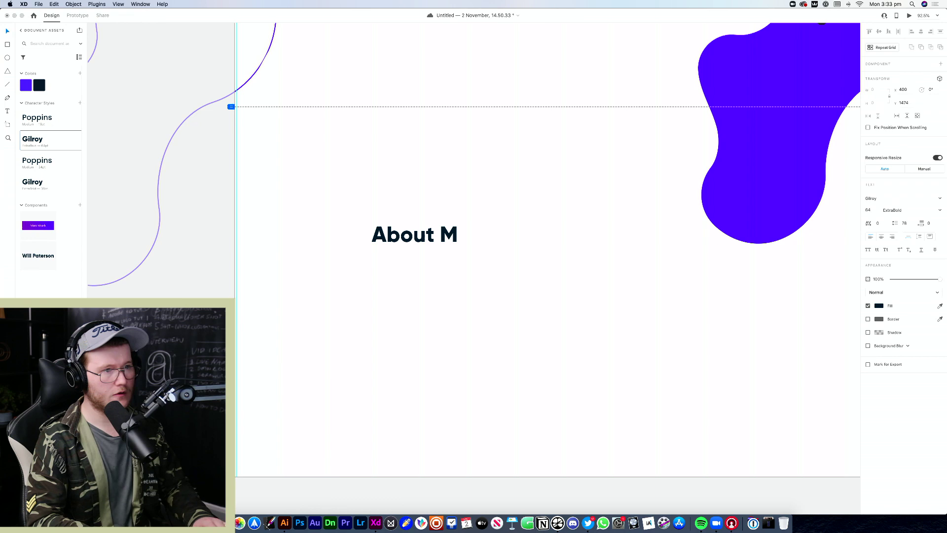
{"action": "key", "text": "BackSpace"}
{"action": "type", "text": "Will"}
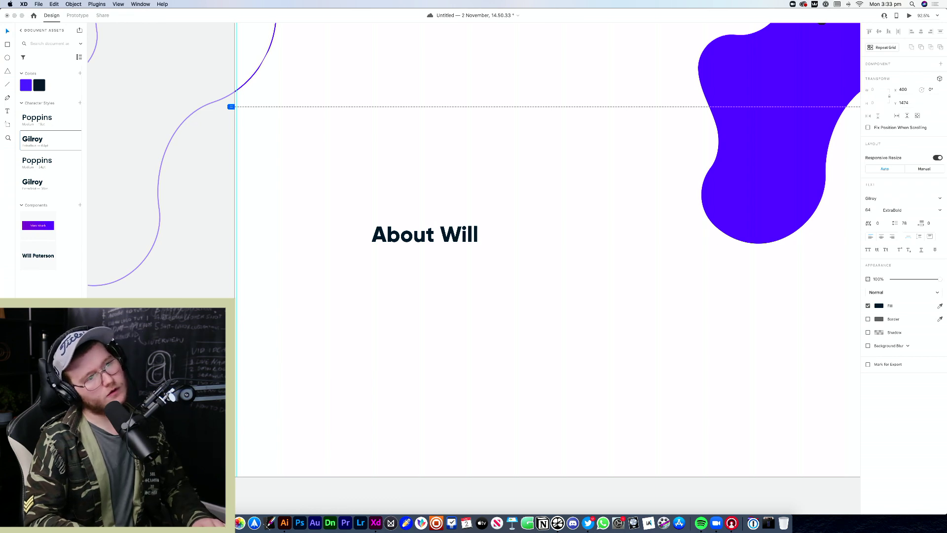
Reword the heading as "More About" with the designer's first name on a second line, aligned at X 276, Y 1333
{"action": "key", "text": "super+a"}
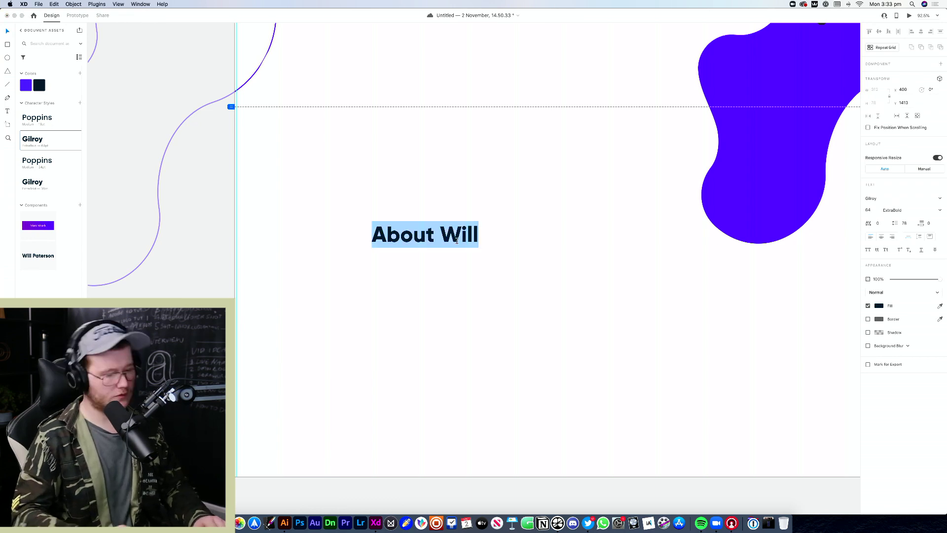
{"action": "type", "text": "More About"}
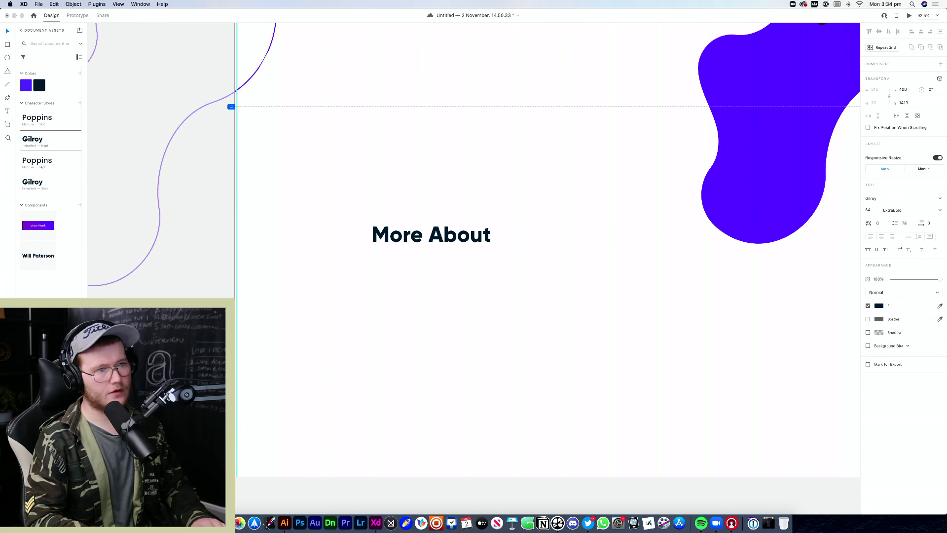
{"action": "key", "text": "Return"}
{"action": "type", "text": "Will"}
{"action": "key", "text": "Escape"}
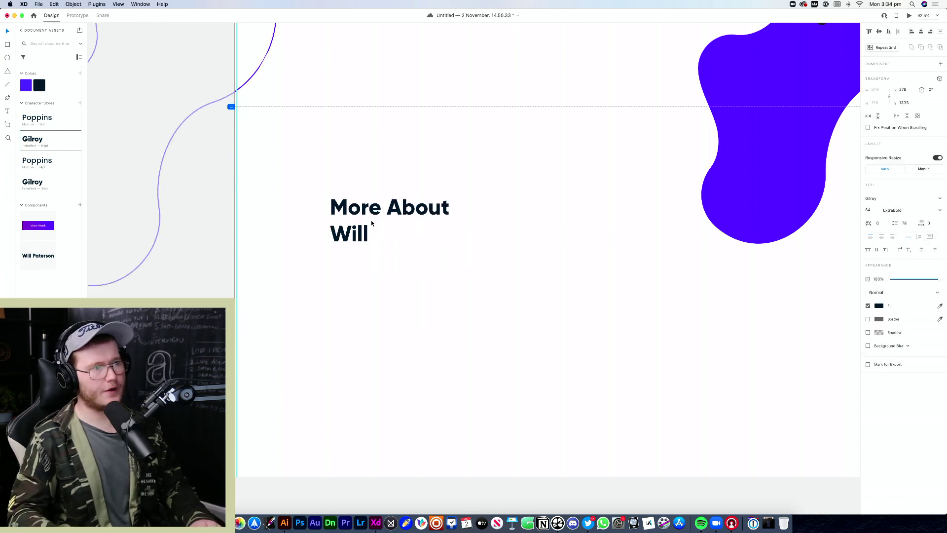
{"action": "left_click", "coordinate": [467, 289]}
Move the two-line "More About" heading beneath the purple blob, at about X 1309, Y 1522
{"action": "scroll", "coordinate": [467, 289], "scroll_direction": "down", "scroll_amount": 8}
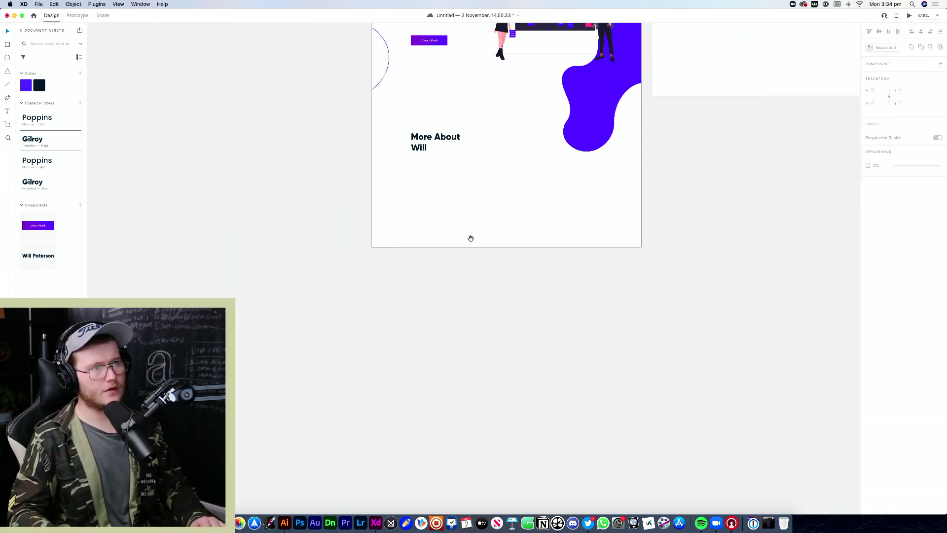
{"action": "scroll", "coordinate": [471, 238], "scroll_direction": "up", "scroll_amount": 5}
{"action": "scroll", "coordinate": [422, 322], "scroll_direction": "up", "scroll_amount": 3}
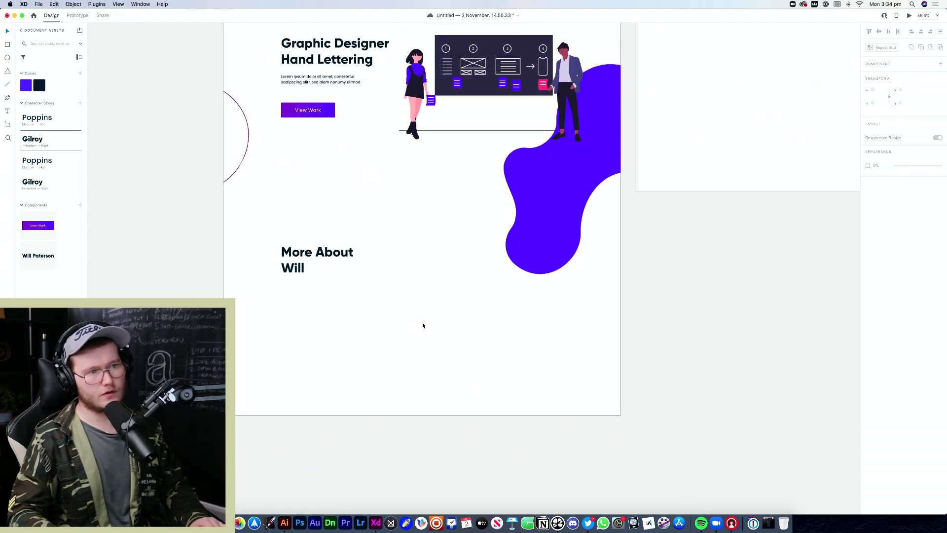
{"action": "left_click_drag", "start_coordinate": [320, 259], "coordinate": [533, 299]}
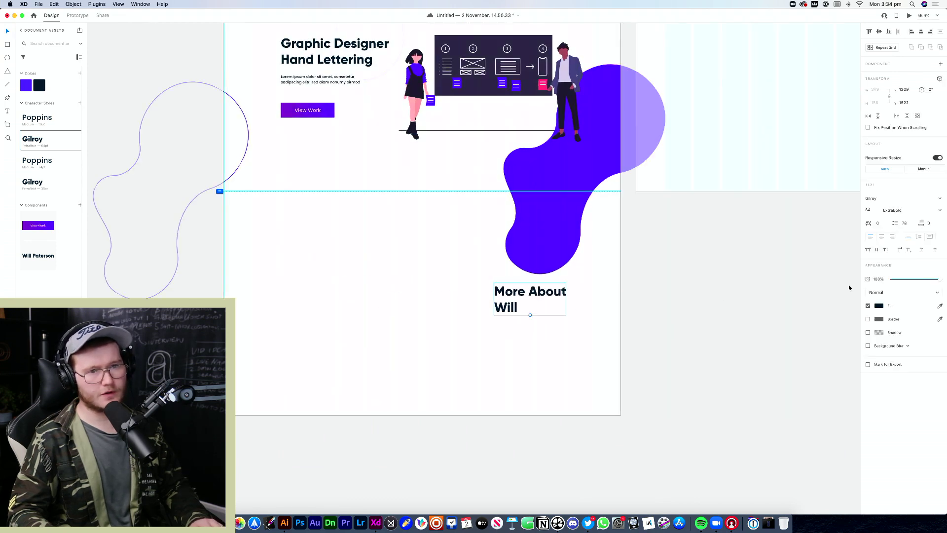
{"action": "left_click", "coordinate": [639, 332]}
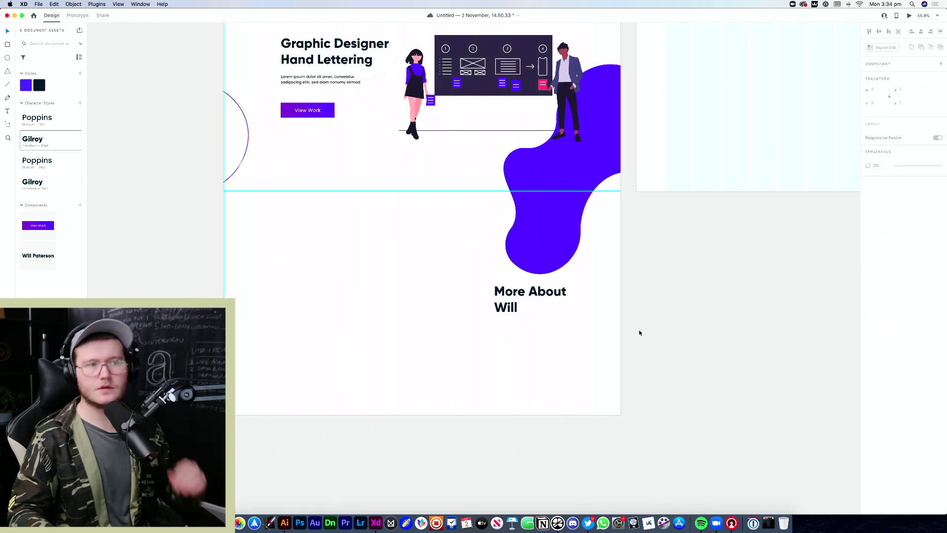
Check the new heading against the hero layout and save the document
{"action": "left_click", "coordinate": [528, 247]}
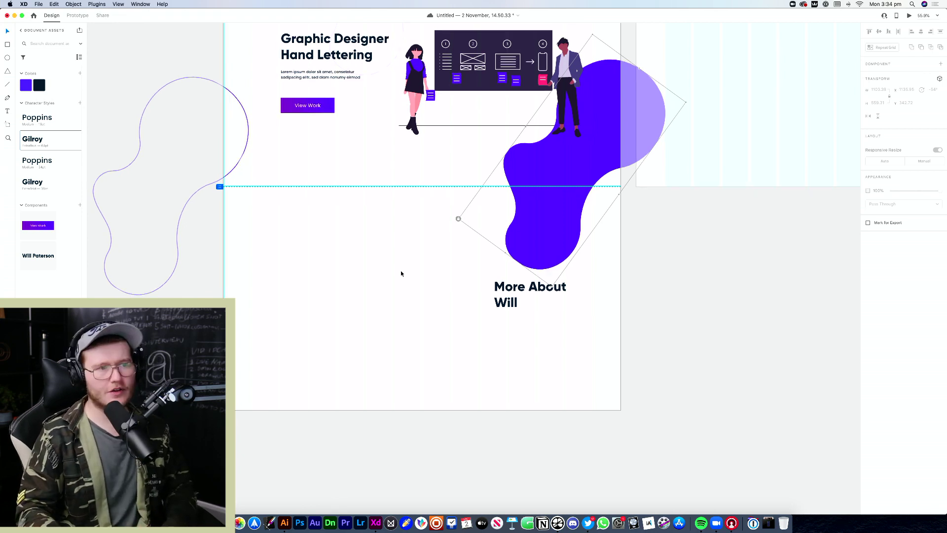
{"action": "left_click", "coordinate": [380, 328]}
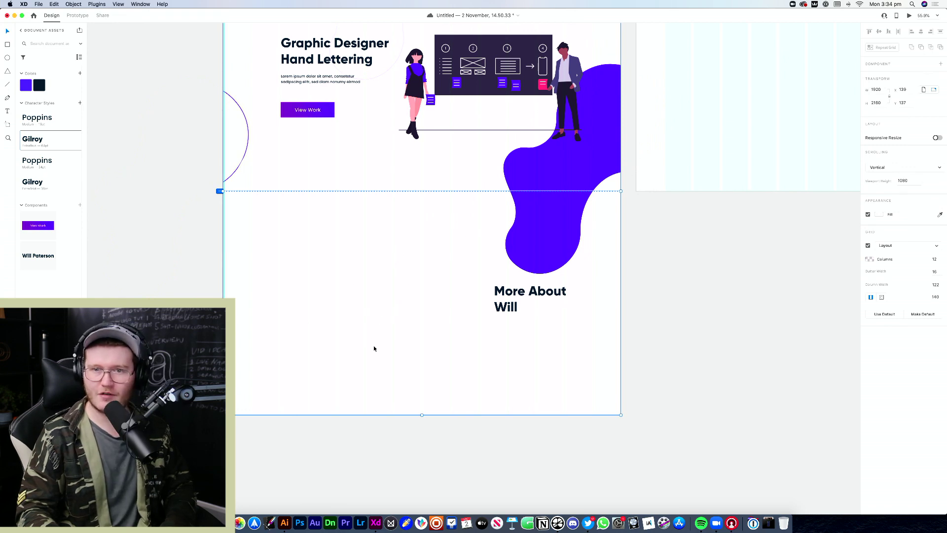
{"action": "scroll", "coordinate": [309, 268], "scroll_direction": "up", "scroll_amount": 5}
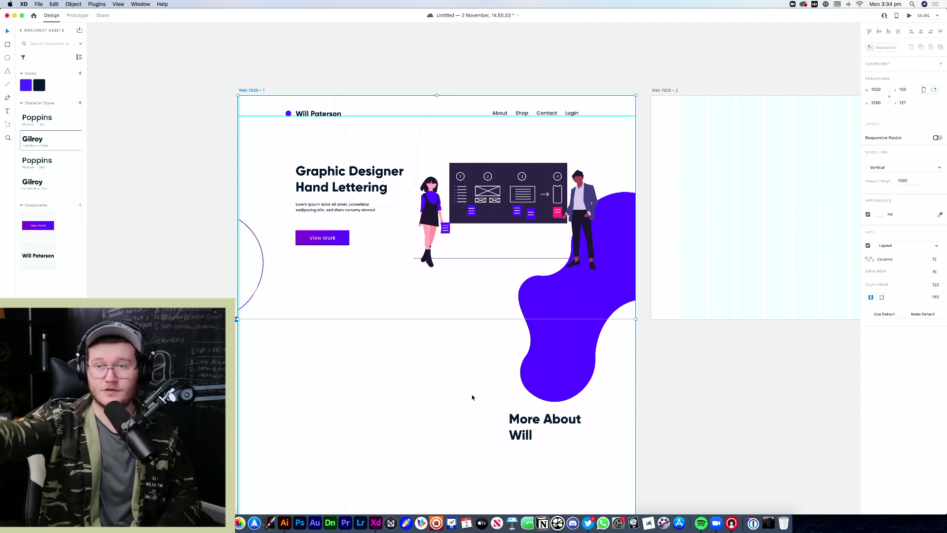
{"action": "key", "text": "super+s"}
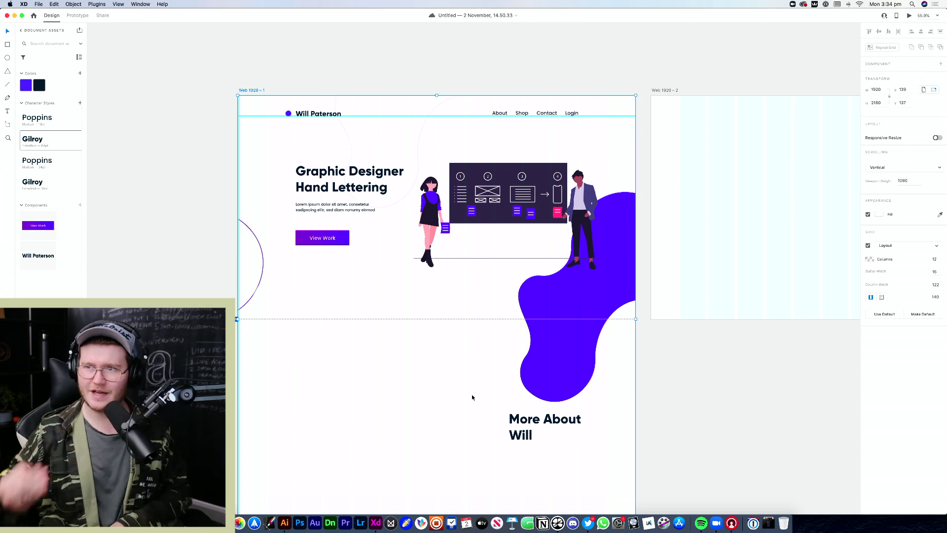
Move the two-line "More About" heading in line with the hero's text column, at X 276, Y 1392
{"action": "scroll", "coordinate": [449, 436], "scroll_direction": "down", "scroll_amount": 8}
{"action": "scroll", "coordinate": [448, 436], "scroll_direction": "right", "scroll_amount": 3}
{"action": "left_click", "coordinate": [528, 426]}
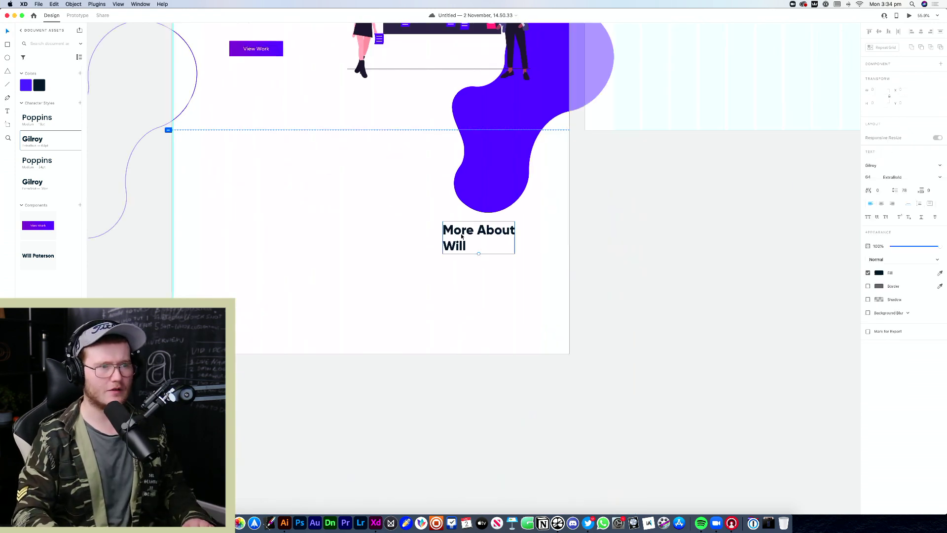
{"action": "scroll", "coordinate": [461, 236], "scroll_direction": "up", "scroll_amount": 4}
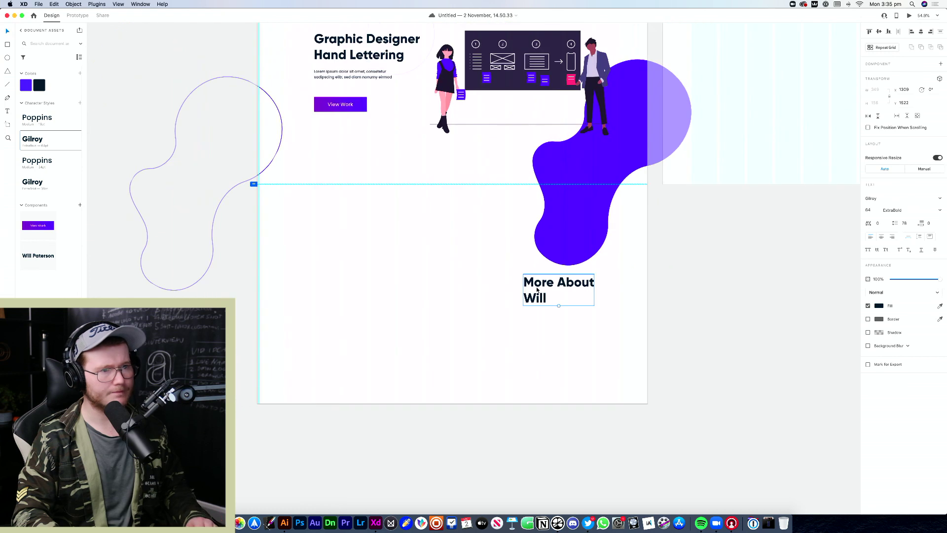
{"action": "left_click", "coordinate": [542, 342]}
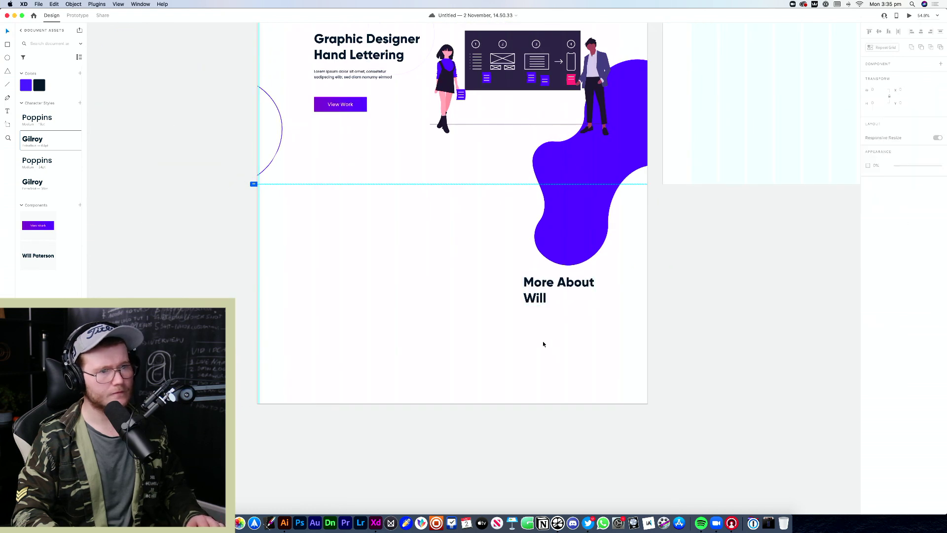
{"action": "left_click_drag", "start_coordinate": [526, 289], "coordinate": [382, 257]}
Replace the section heading's text with "What I do" on a single line
{"action": "double_click", "coordinate": [325, 260]}
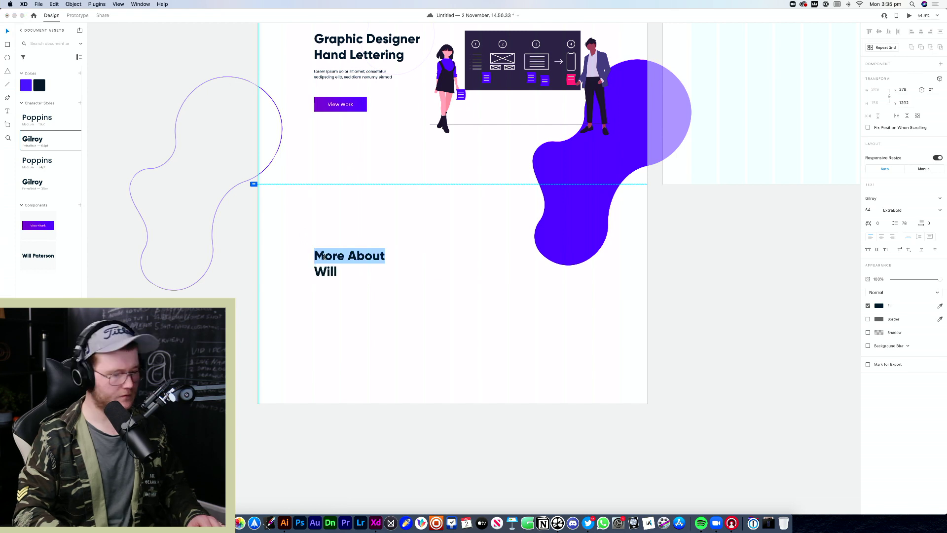
{"action": "type", "text": "What Will"}
{"action": "key", "text": "super+a"}
{"action": "type", "text": "What I do"}
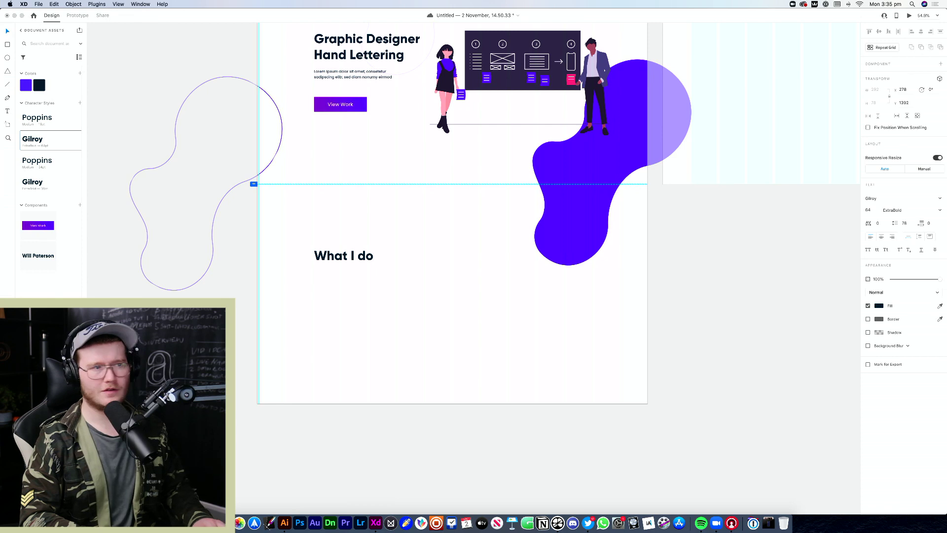
{"action": "key", "text": "Escape"}
{"action": "scroll", "coordinate": [336, 301], "scroll_direction": "down", "scroll_amount": 1}
{"action": "key", "text": "Escape"}
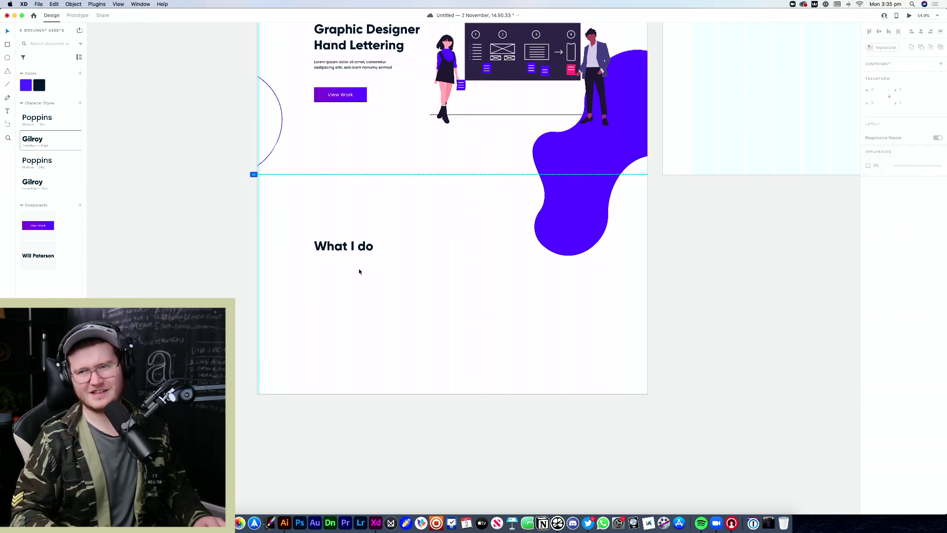
{"action": "left_click_drag", "start_coordinate": [416, 258], "coordinate": [386, 279]}
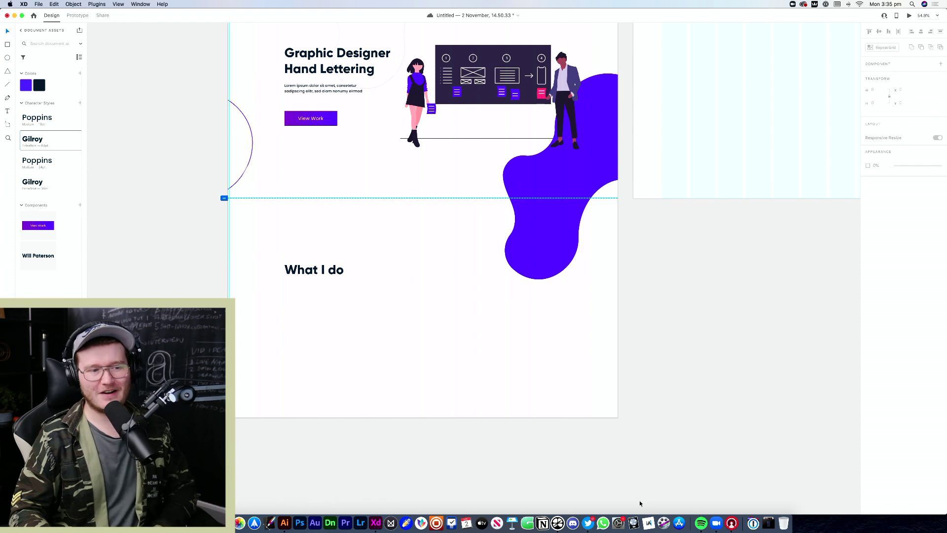
{"action": "left_click", "coordinate": [543, 522]}
{"action": "left_click", "coordinate": [703, 443]}
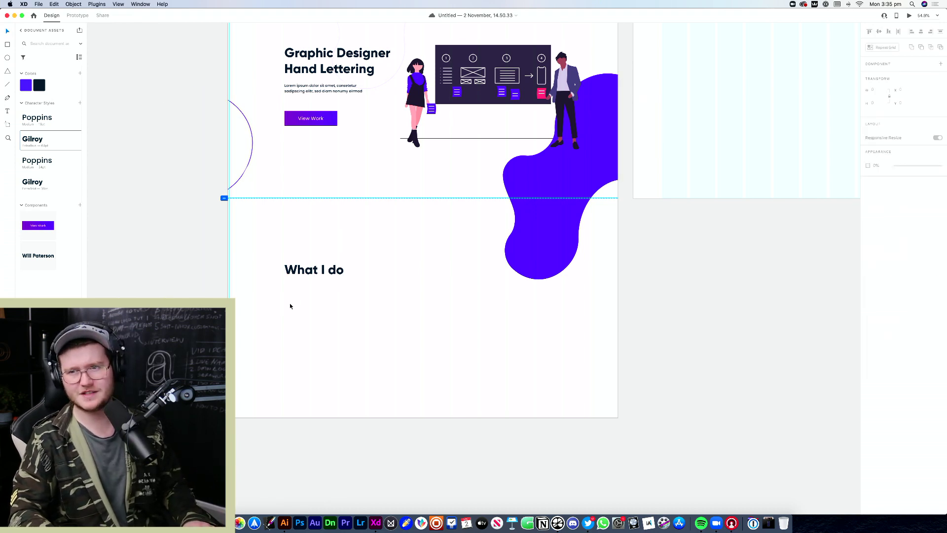
Add an "About" label above the "What I do" heading and apply the Poppins Medium 18 character style
{"action": "scroll", "coordinate": [343, 279], "scroll_direction": "up", "scroll_amount": 5}
{"action": "scroll", "coordinate": [344, 279], "scroll_direction": "down", "scroll_amount": 2}
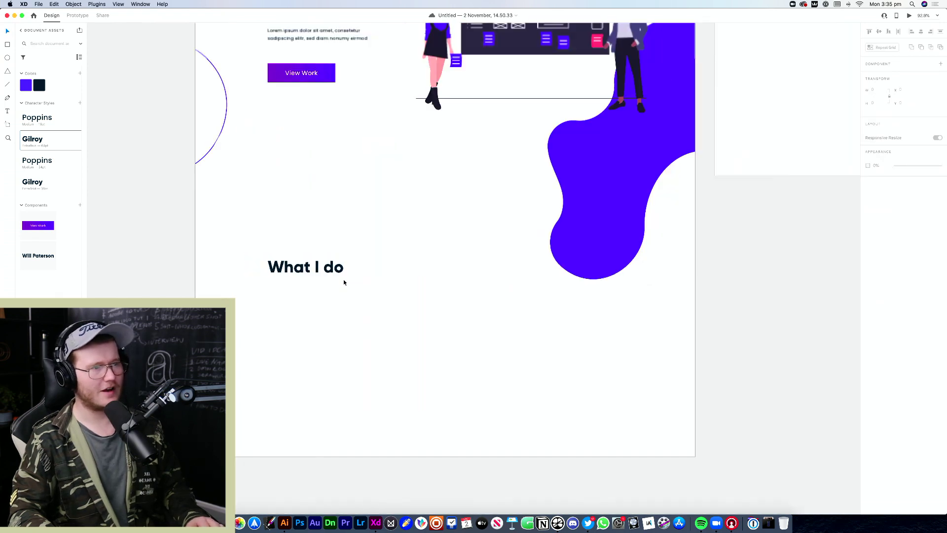
{"action": "scroll", "coordinate": [343, 279], "scroll_direction": "up", "scroll_amount": 2}
{"action": "scroll", "coordinate": [346, 228], "scroll_direction": "up", "scroll_amount": 1}
{"action": "left_click_drag", "start_coordinate": [347, 228], "coordinate": [392, 277]}
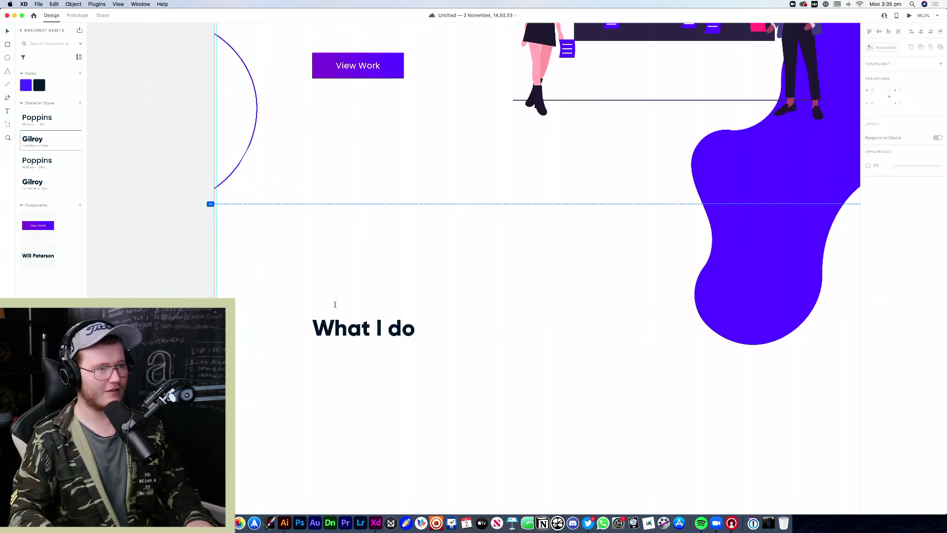
{"action": "left_click", "coordinate": [330, 299]}
{"action": "type", "text": "About"}
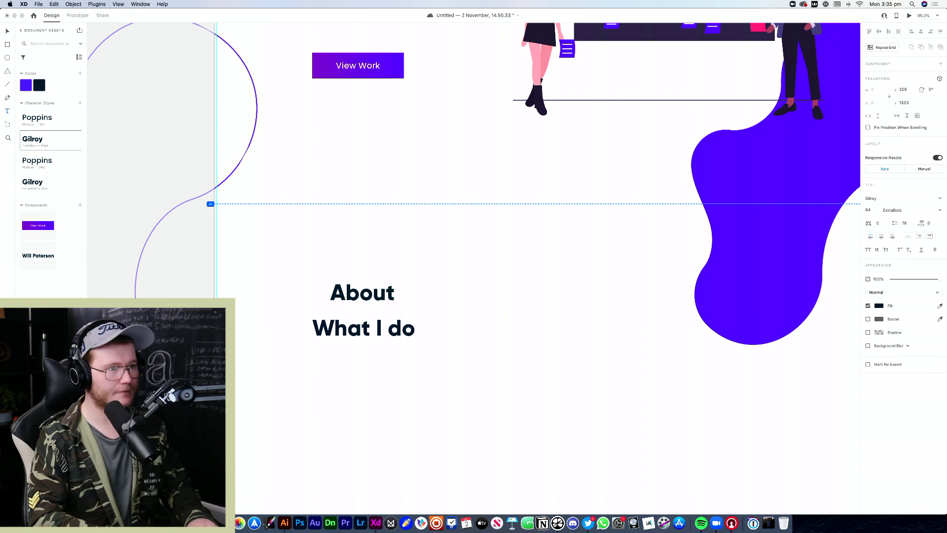
{"action": "key", "text": "Escape"}
{"action": "left_click", "coordinate": [61, 129]}
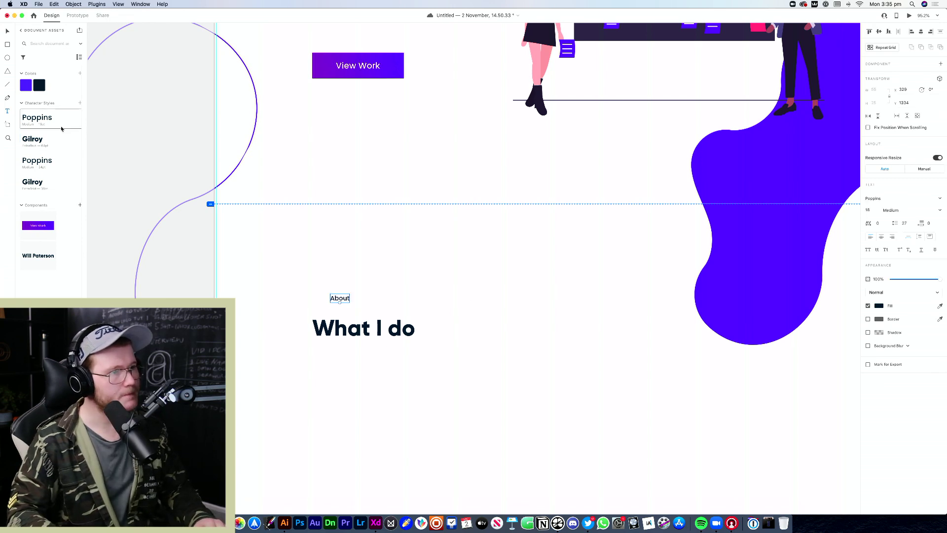
Place the "About" label above the middle of the heading, at Y 1348, and colour it with the saved purple
{"action": "left_click", "coordinate": [430, 292]}
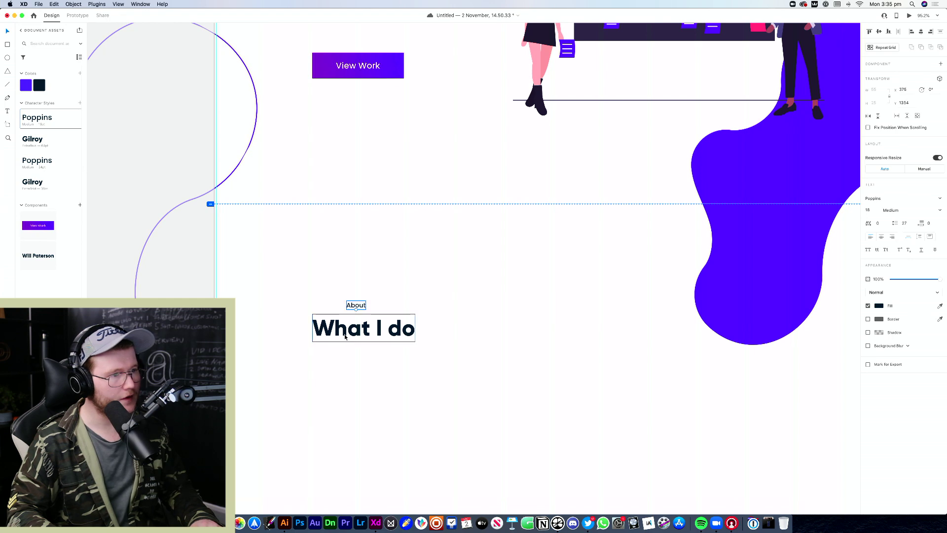
{"action": "left_click", "coordinate": [360, 304]}
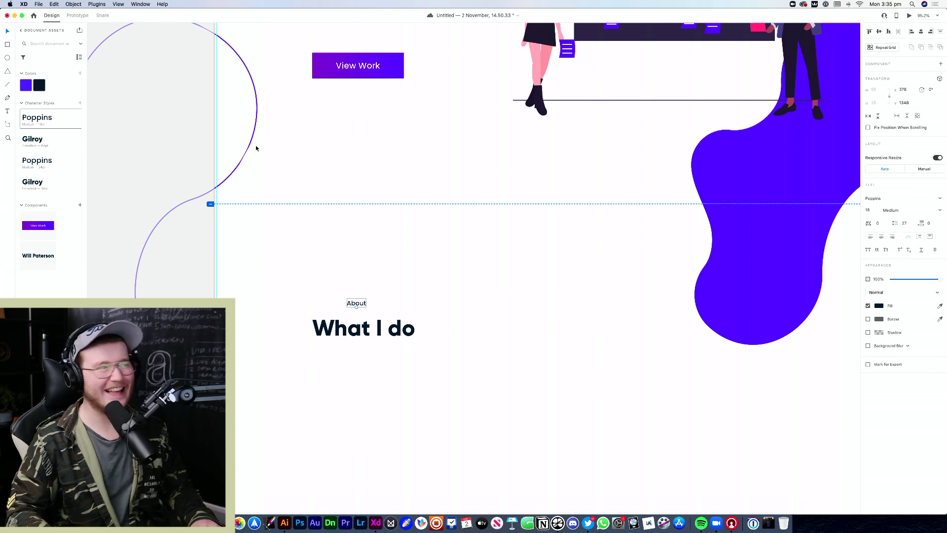
{"action": "left_click", "coordinate": [26, 86]}
{"action": "left_click", "coordinate": [577, 340]}
{"action": "scroll", "coordinate": [413, 344], "scroll_direction": "down", "scroll_amount": 5}
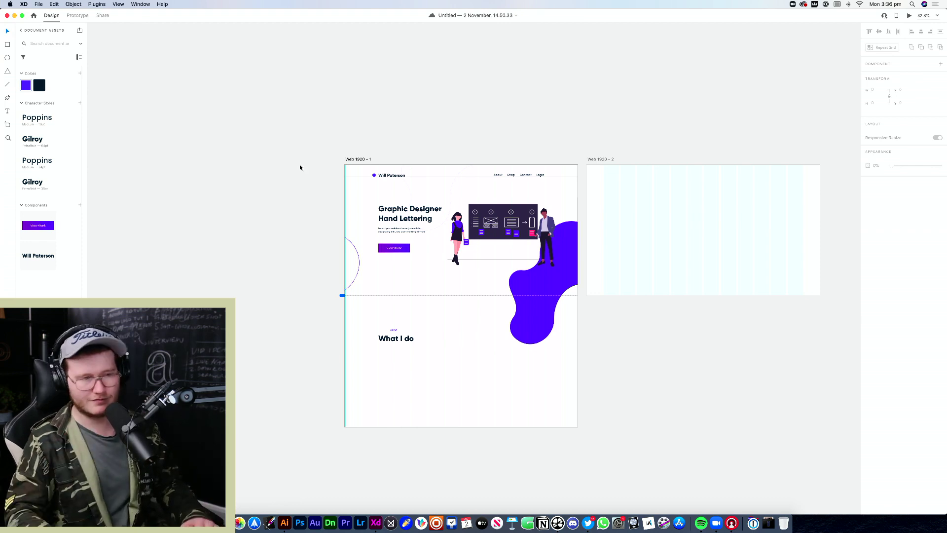
Align the "About" label with the left edge of the "What I do" heading, at Y 1341
{"action": "left_click_drag", "start_coordinate": [398, 320], "coordinate": [387, 310]}
{"action": "scroll", "coordinate": [386, 310], "scroll_direction": "up", "scroll_amount": 10}
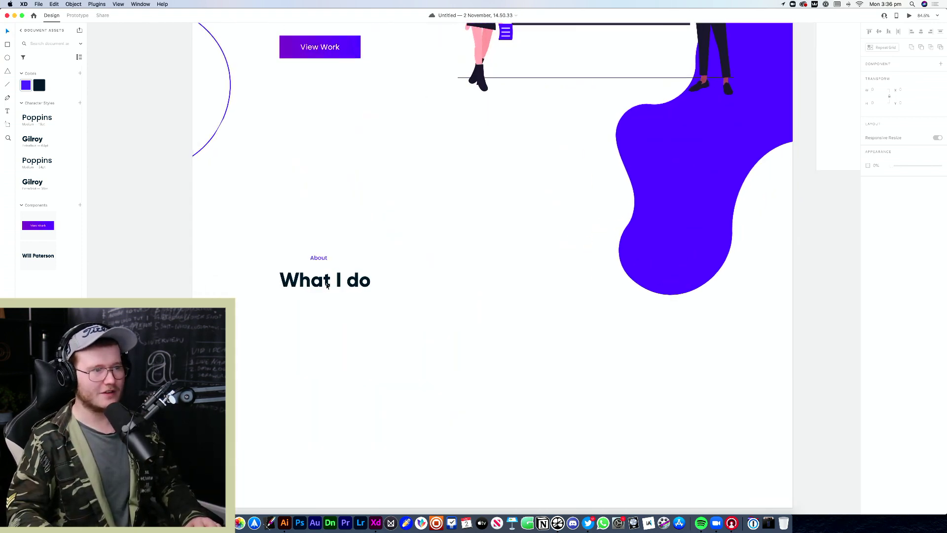
{"action": "left_click_drag", "start_coordinate": [321, 250], "coordinate": [280, 244]}
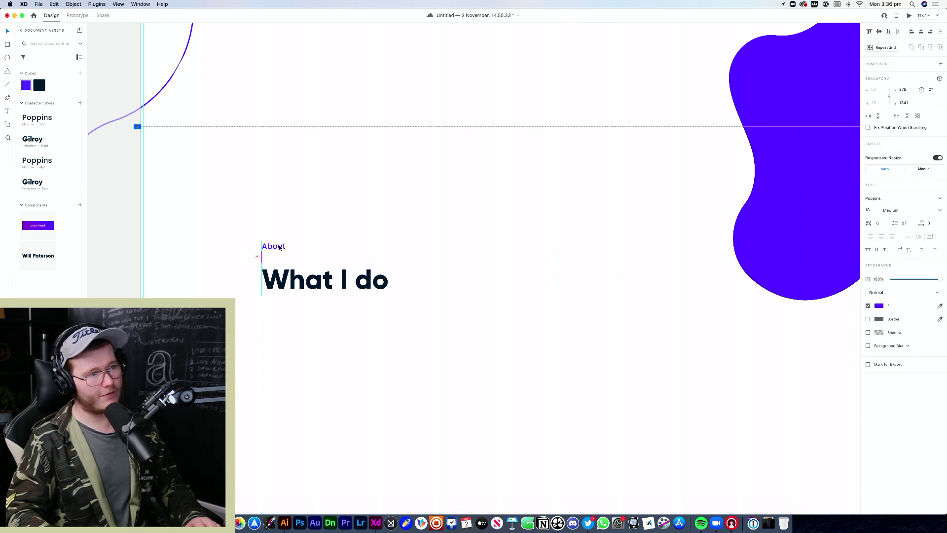
{"action": "key", "text": "Escape"}
{"action": "scroll", "coordinate": [296, 245], "scroll_direction": "down", "scroll_amount": 8}
{"action": "scroll", "coordinate": [316, 242], "scroll_direction": "up", "scroll_amount": 4}
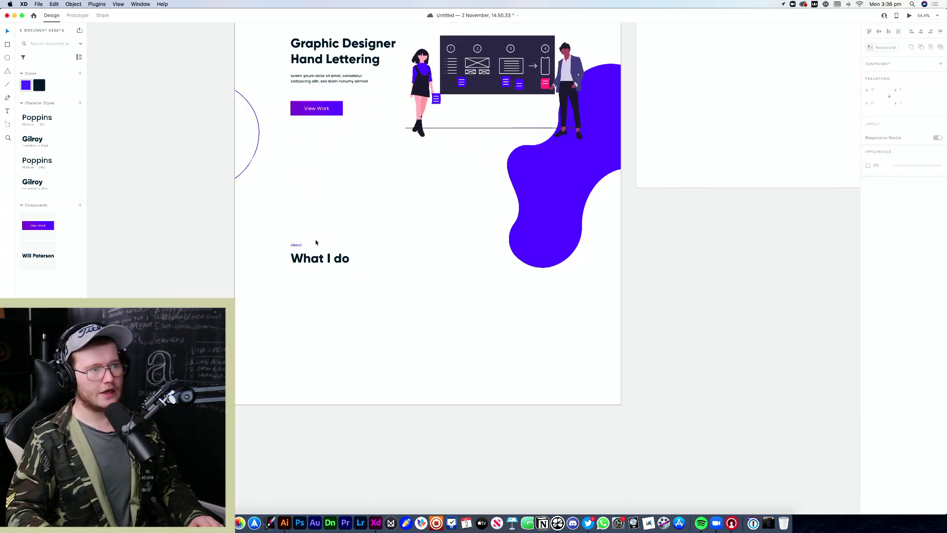
Try the "About" label above the right end of the heading, at Y 1360
{"action": "scroll", "coordinate": [316, 242], "scroll_direction": "down", "scroll_amount": 3}
{"action": "scroll", "coordinate": [315, 239], "scroll_direction": "up", "scroll_amount": 6}
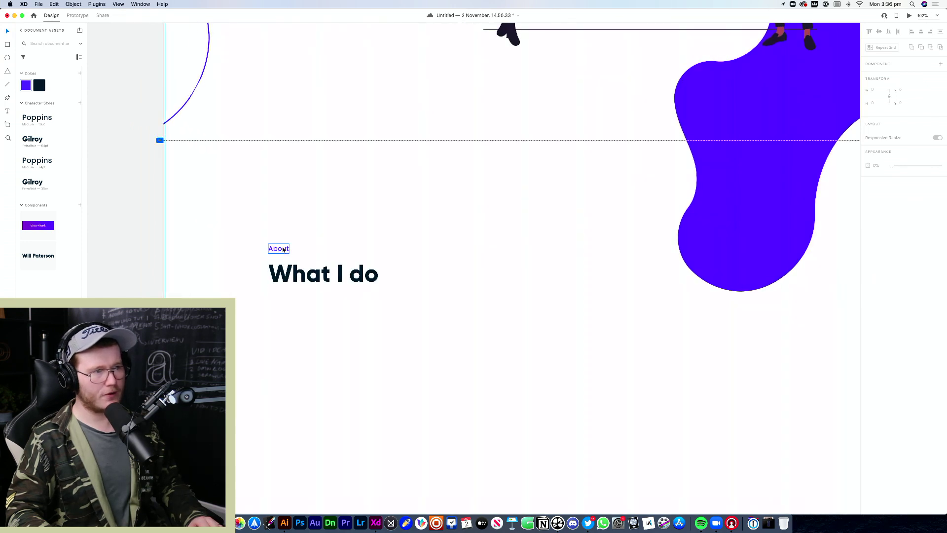
{"action": "left_click_drag", "start_coordinate": [284, 250], "coordinate": [284, 250]}
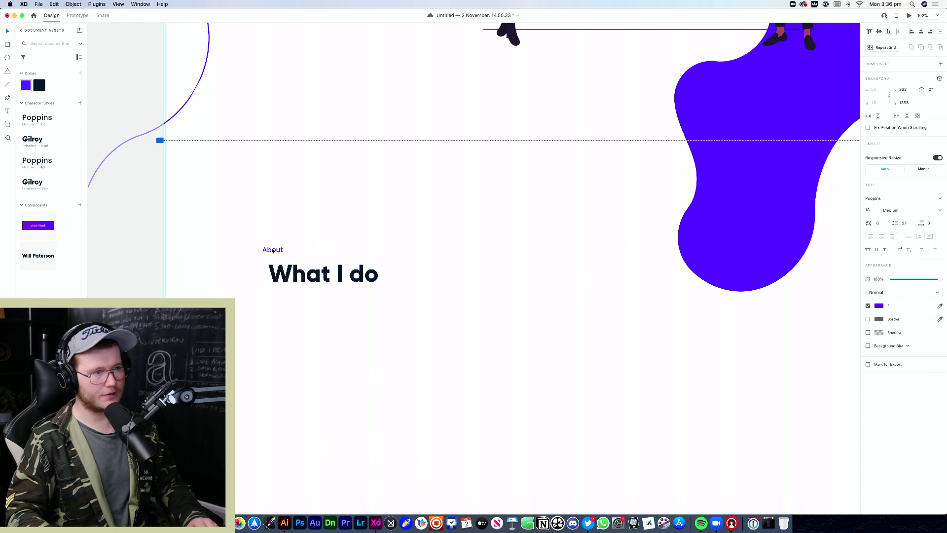
{"action": "left_click_drag", "start_coordinate": [272, 250], "coordinate": [355, 252]}
{"action": "scroll", "coordinate": [354, 249], "scroll_direction": "down", "scroll_amount": 6}
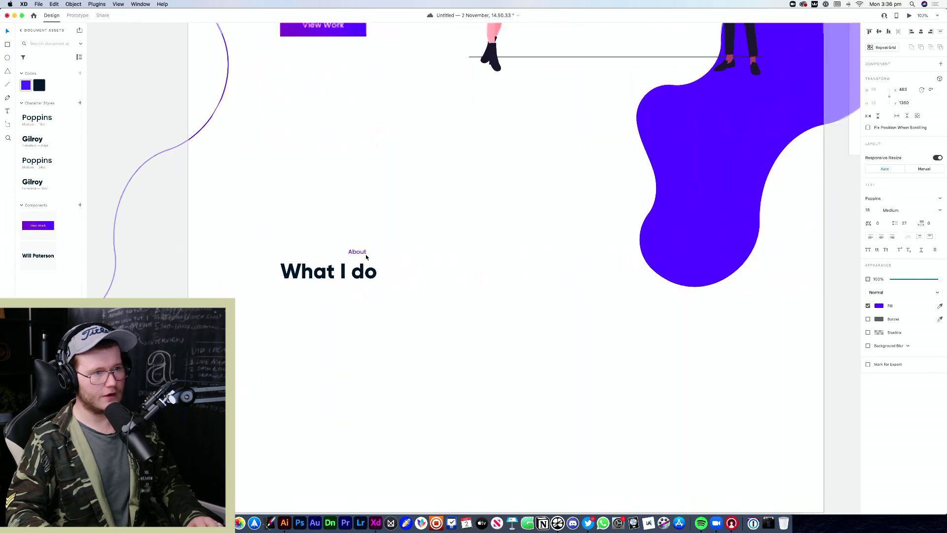
{"action": "left_click", "coordinate": [566, 318]}
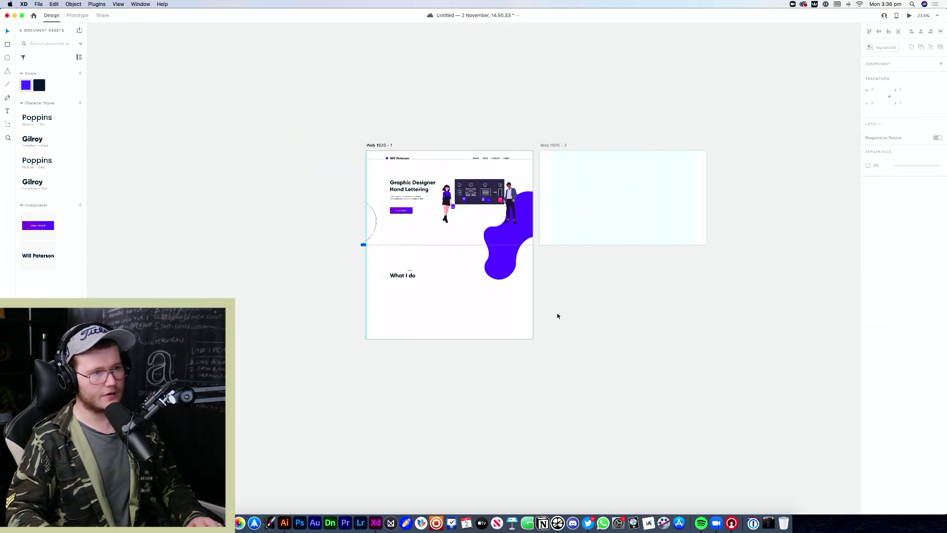
Move the "About" label back over the heading's left edge, at Y 1352
{"action": "left_click", "coordinate": [409, 270]}
{"action": "scroll", "coordinate": [404, 271], "scroll_direction": "up", "scroll_amount": 6}
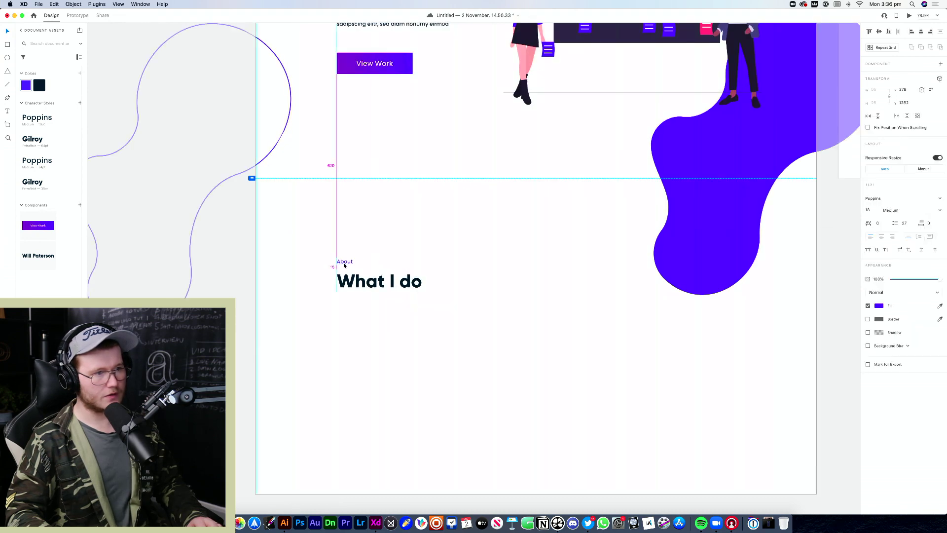
{"action": "left_click", "coordinate": [424, 264]}
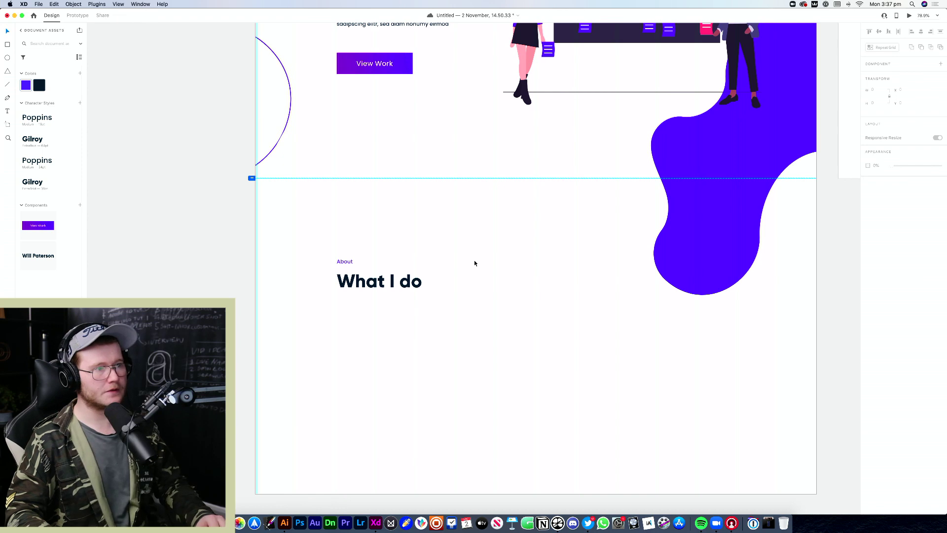
Copy the hero's lorem ipsum paragraph beneath the "What I do" heading and enlarge its text box to about 562 by 113
{"action": "scroll", "coordinate": [474, 261], "scroll_direction": "up", "scroll_amount": 2}
{"action": "left_click", "coordinate": [380, 50]}
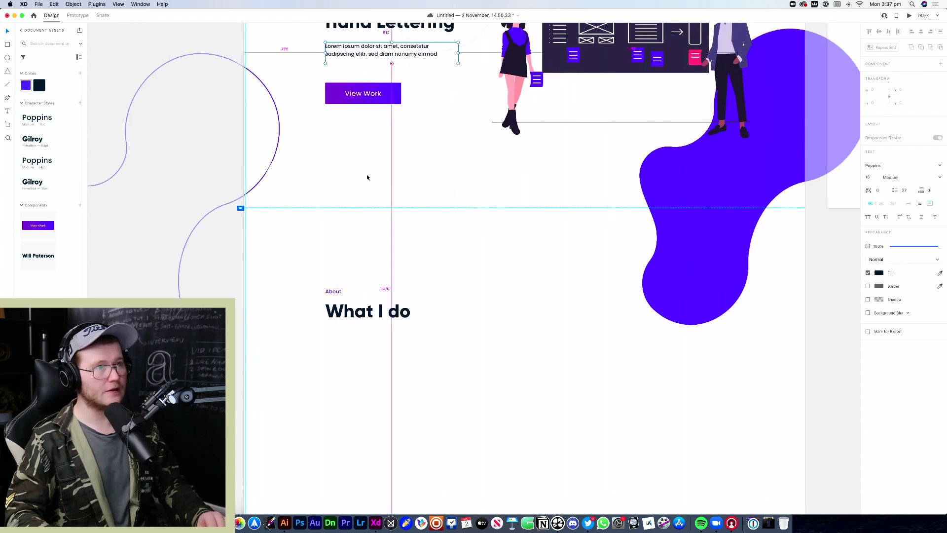
{"action": "left_click_drag", "start_coordinate": [375, 56], "coordinate": [391, 365]}
{"action": "left_click_drag", "start_coordinate": [456, 358], "coordinate": [491, 349]}
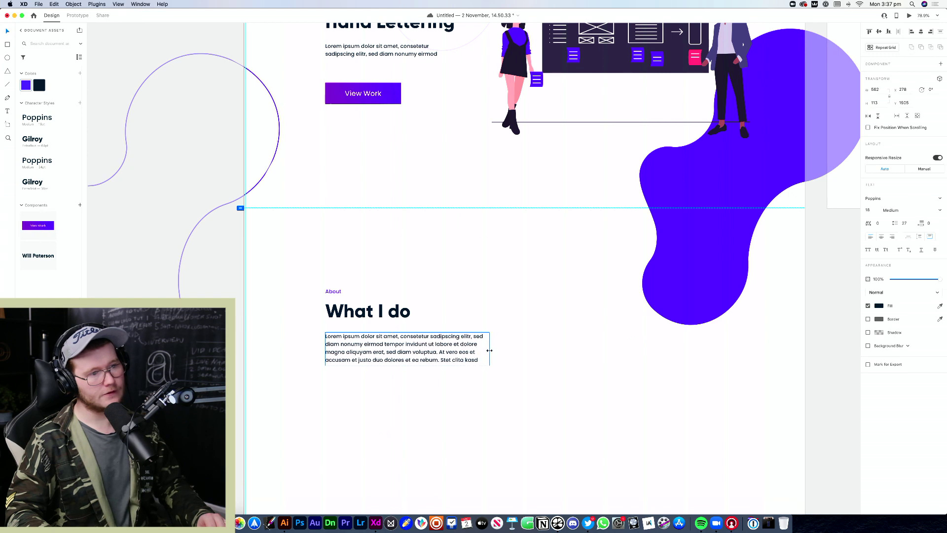
{"action": "left_click", "coordinate": [523, 392]}
{"action": "scroll", "coordinate": [519, 378], "scroll_direction": "down", "scroll_amount": 3}
{"action": "scroll", "coordinate": [519, 377], "scroll_direction": "up", "scroll_amount": 3}
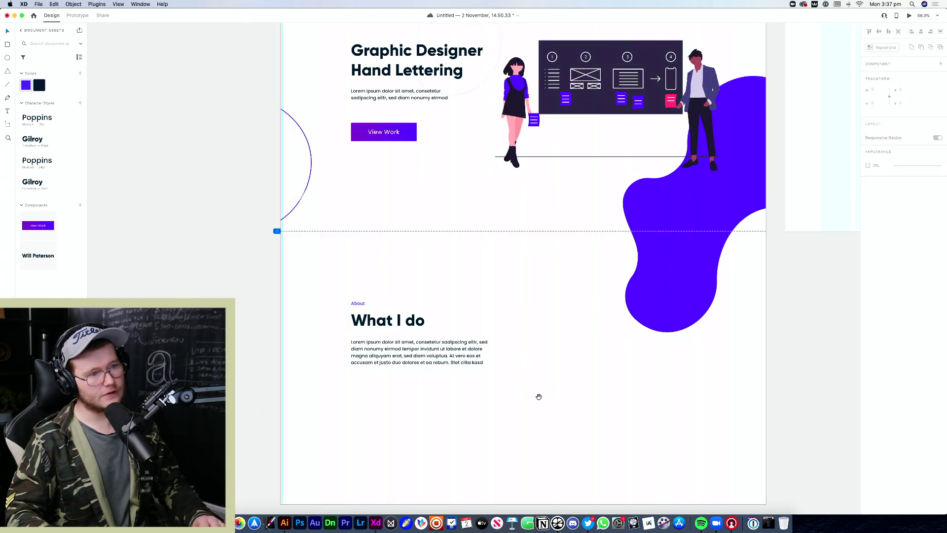
Move the "About" label, heading and paragraph down together to Y 1444
{"action": "left_click_drag", "start_coordinate": [538, 395], "coordinate": [221, 224]}
{"action": "left_click_drag", "start_coordinate": [269, 242], "coordinate": [268, 265]}
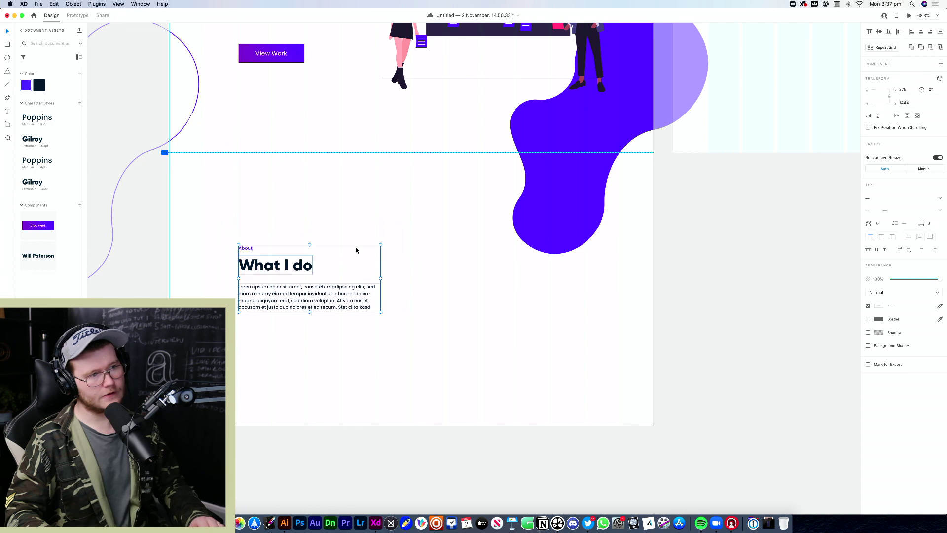
{"action": "left_click", "coordinate": [546, 269]}
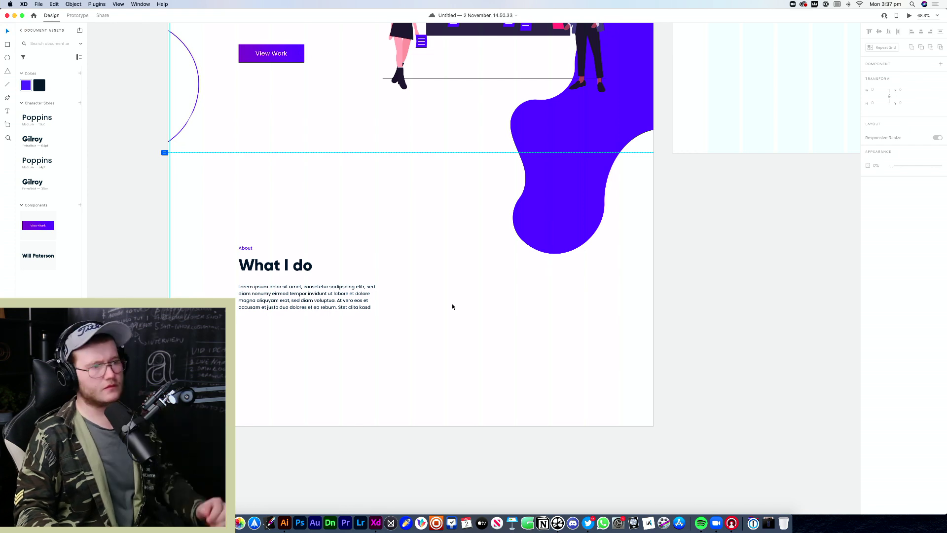
Show the list of installed plugins
{"action": "left_click_drag", "start_coordinate": [349, 224], "coordinate": [296, 270]}
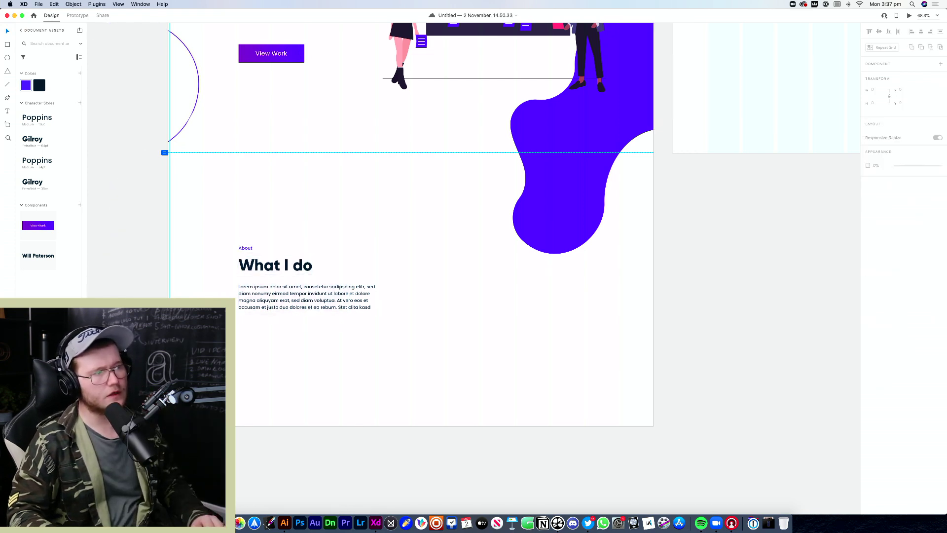
{"action": "key", "text": "super+alt+p"}
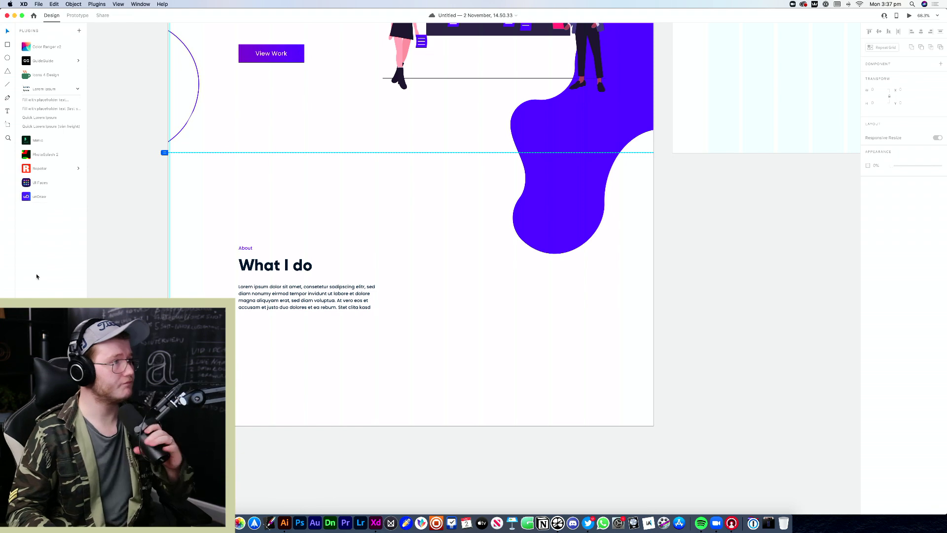
{"action": "left_click", "coordinate": [353, 254]}
{"action": "left_click", "coordinate": [334, 276]}
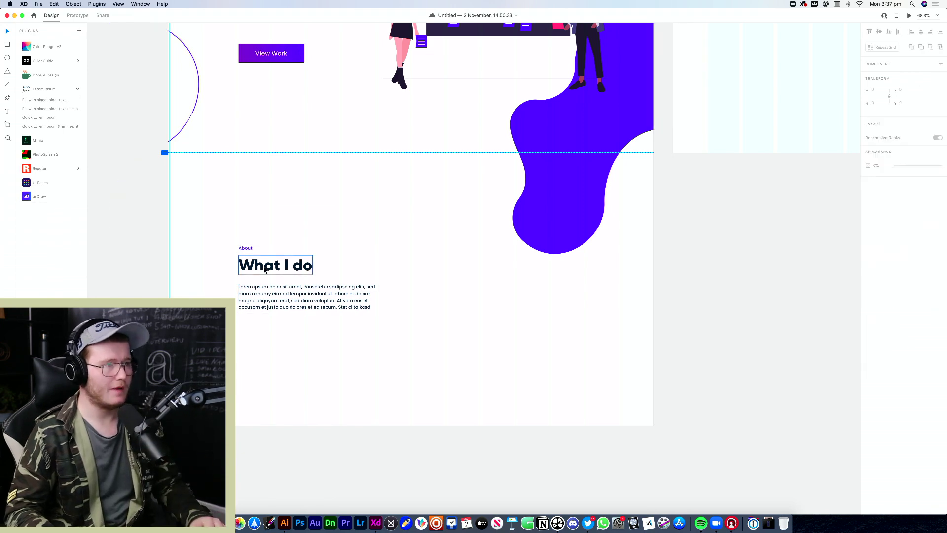
{"action": "left_click", "coordinate": [335, 277]}
{"action": "left_click", "coordinate": [335, 277]}
{"action": "left_click", "coordinate": [375, 267]}
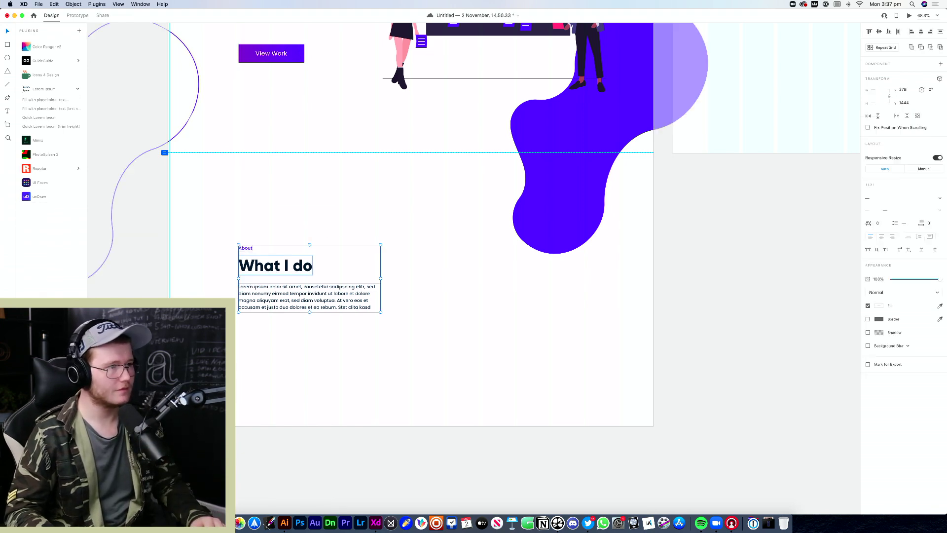
{"action": "left_click", "coordinate": [321, 207]}
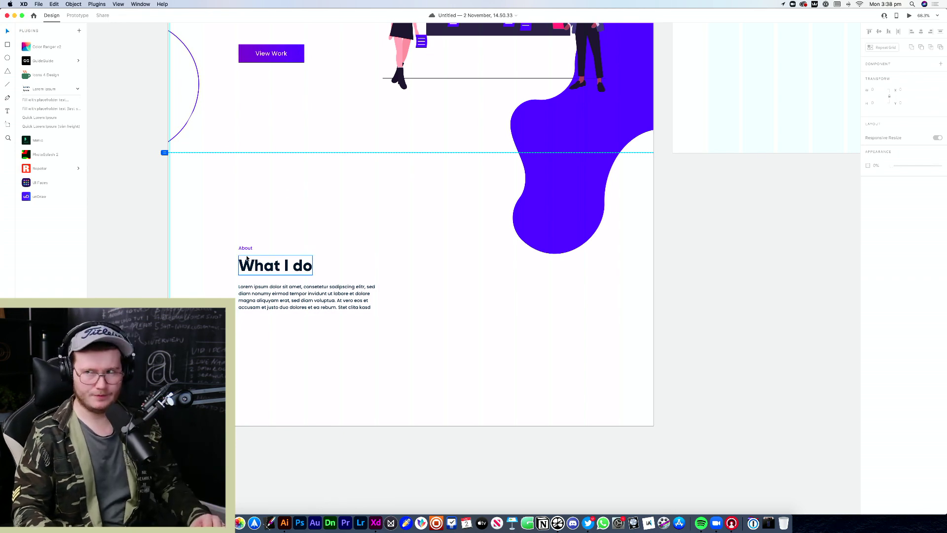
Preview the web page on the desktop, scroll through it and close the preview
{"action": "scroll", "coordinate": [361, 303], "scroll_direction": "up", "scroll_amount": 2}
{"action": "scroll", "coordinate": [361, 303], "scroll_direction": "left", "scroll_amount": 2}
{"action": "scroll", "coordinate": [360, 302], "scroll_direction": "up", "scroll_amount": 10}
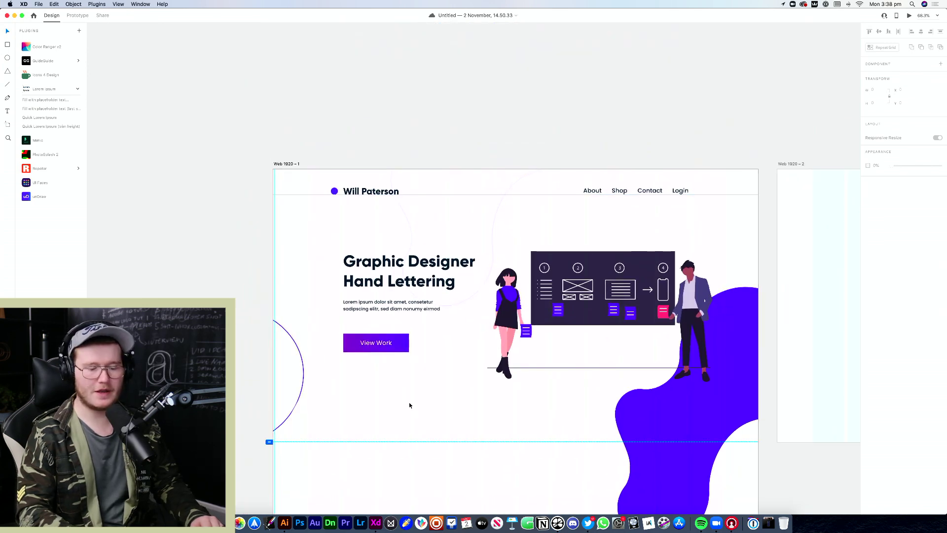
{"action": "key", "text": "super+Return"}
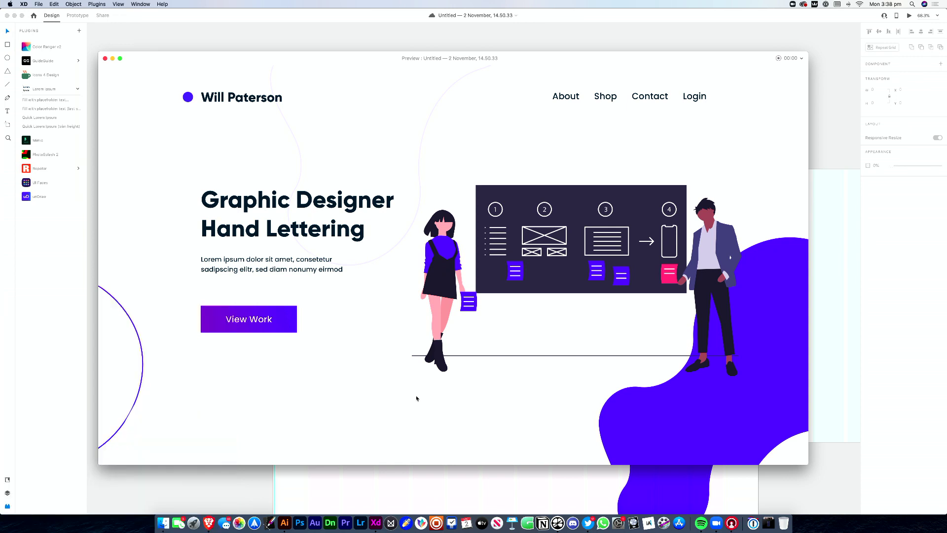
{"action": "scroll", "coordinate": [404, 405], "scroll_direction": "down", "scroll_amount": 2}
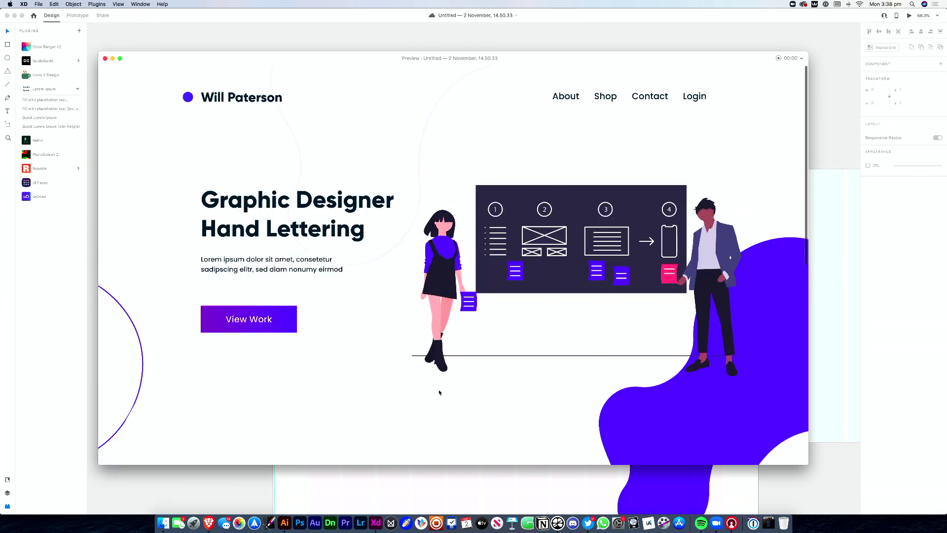
{"action": "scroll", "coordinate": [636, 222], "scroll_direction": "down", "scroll_amount": 5}
{"action": "scroll", "coordinate": [636, 222], "scroll_direction": "up", "scroll_amount": 5}
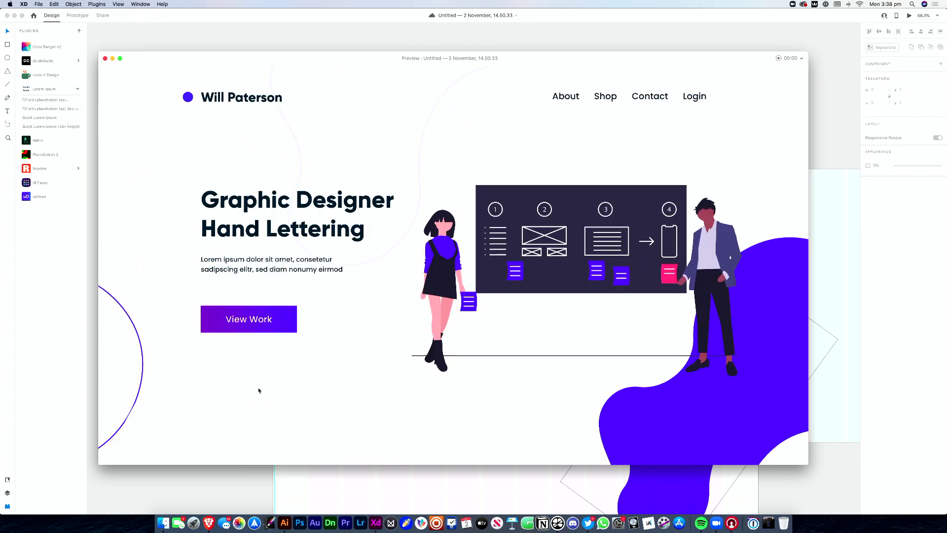
{"action": "left_click", "coordinate": [105, 59]}
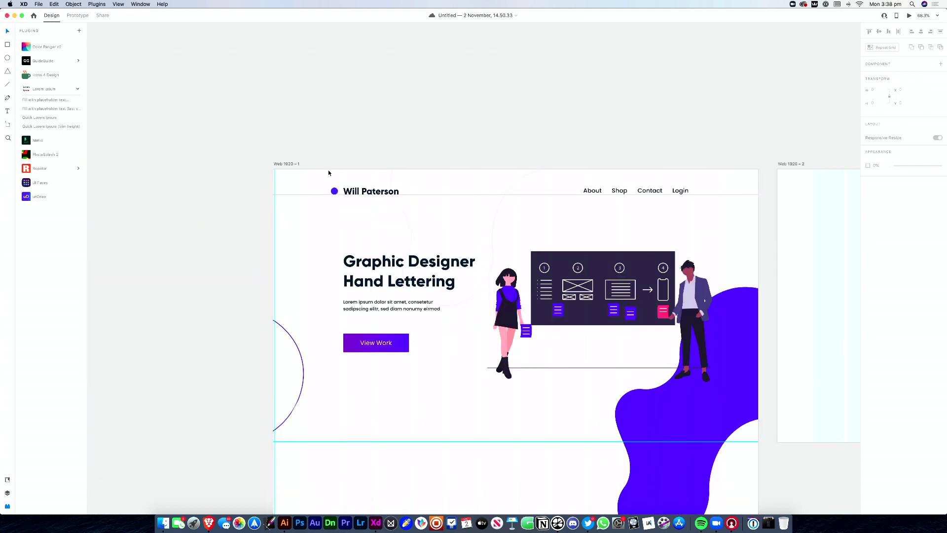
Lower the hero's "View Work" button and move the hero heading and paragraph down to Y 371
{"action": "left_click", "coordinate": [376, 350]}
{"action": "left_click_drag", "start_coordinate": [393, 345], "coordinate": [393, 363]}
{"action": "left_click_drag", "start_coordinate": [390, 303], "coordinate": [357, 299]}
{"action": "key", "text": "super+z"}
{"action": "left_click", "coordinate": [373, 315]}
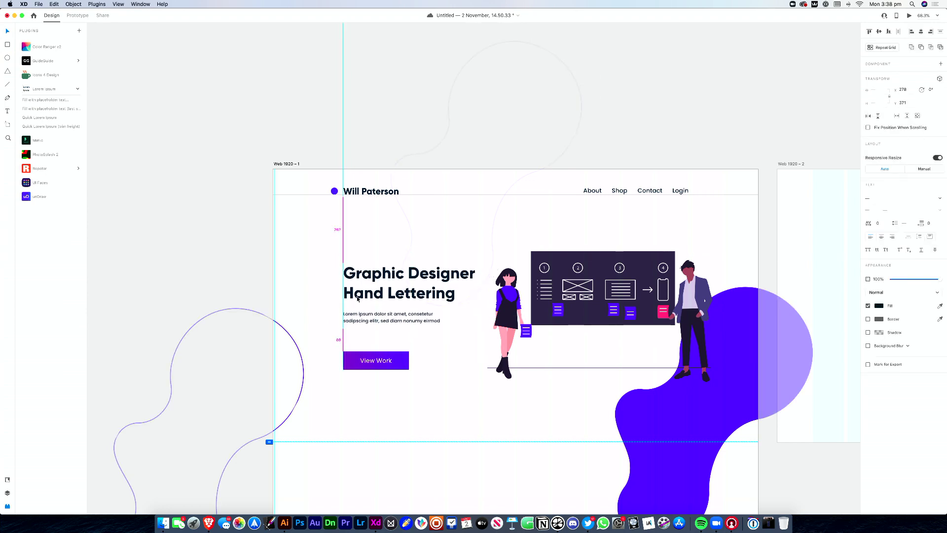
Reposition the hero illustration so its lower edge lines up with the "View Work" button, at Y 276
{"action": "left_click_drag", "start_coordinate": [596, 300], "coordinate": [597, 308]}
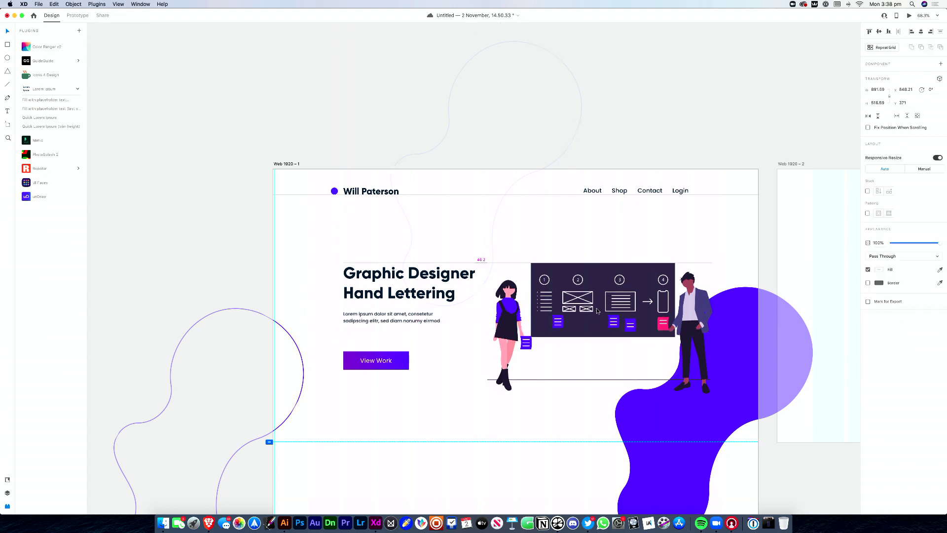
{"action": "left_click", "coordinate": [596, 232]}
{"action": "key", "text": "super+z"}
{"action": "key", "text": "super+z"}
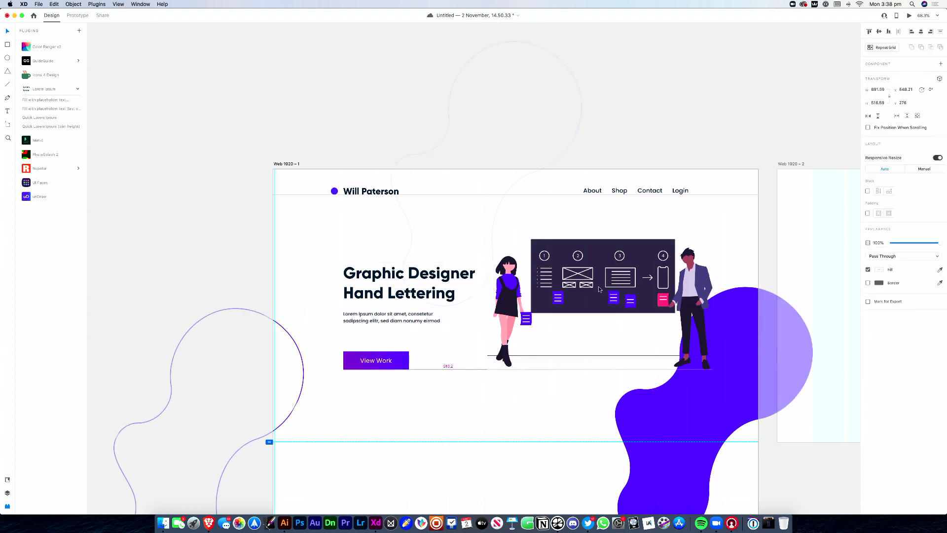
{"action": "key", "text": "Escape"}
{"action": "key", "text": "super+0"}
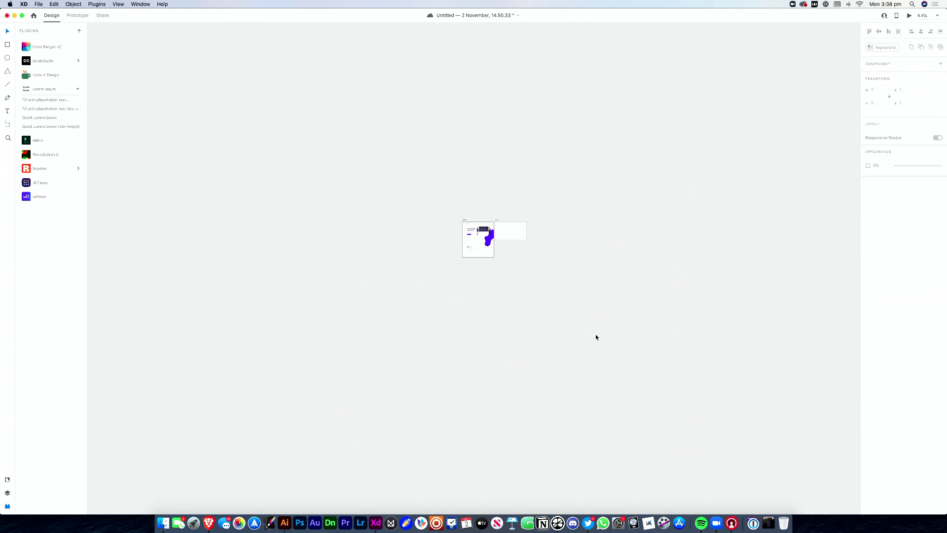
Preview the page on the desktop, close the preview and save the document
{"action": "key", "text": "super+Return"}
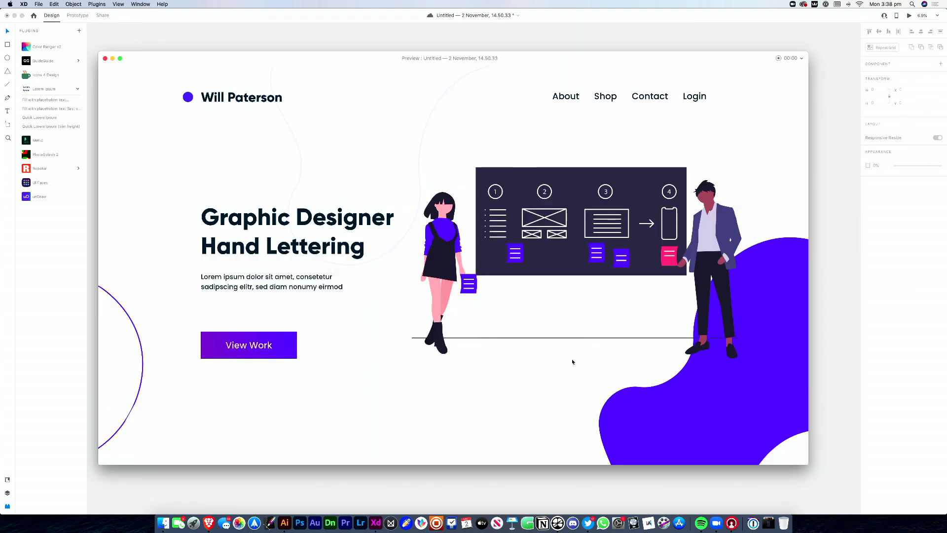
{"action": "left_click", "coordinate": [105, 58]}
{"action": "scroll", "coordinate": [436, 199], "scroll_direction": "up", "scroll_amount": 8}
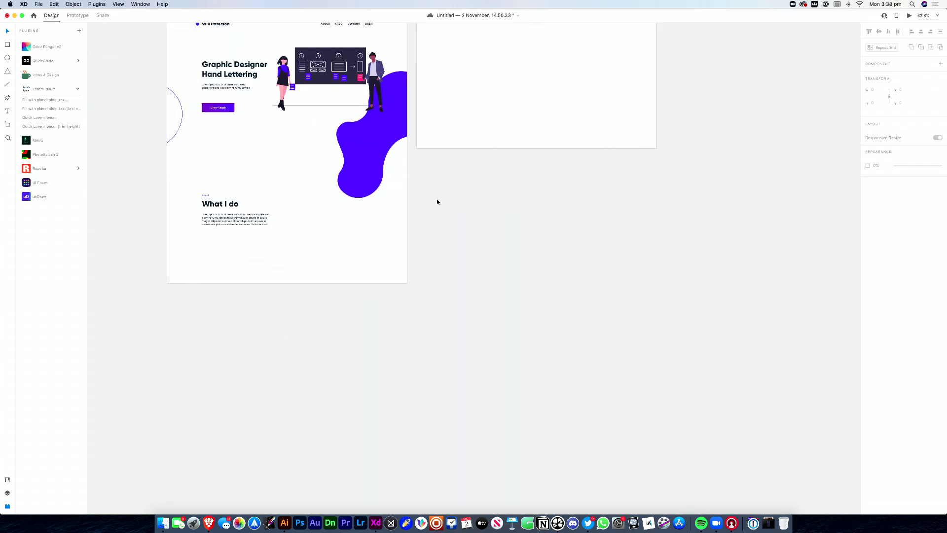
{"action": "scroll", "coordinate": [436, 199], "scroll_direction": "up", "scroll_amount": 5}
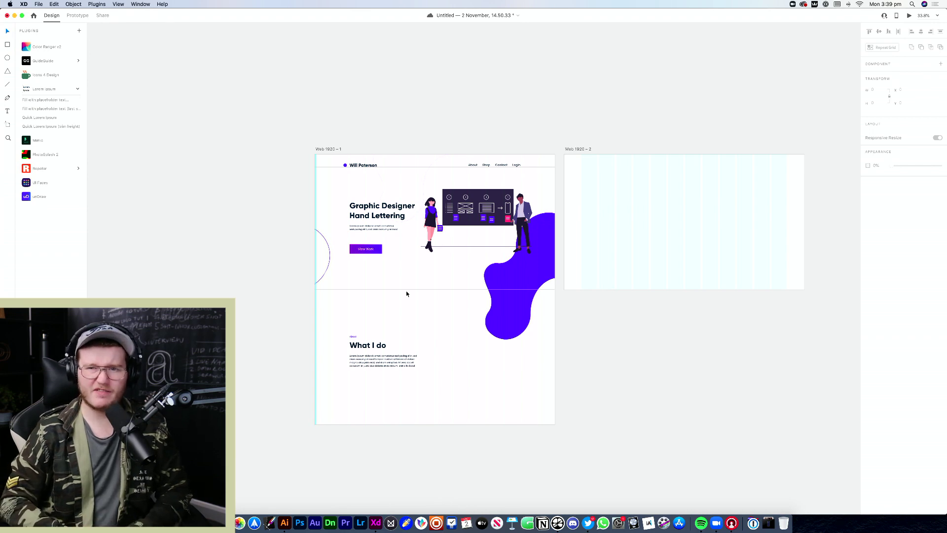
{"action": "key", "text": "super+s"}
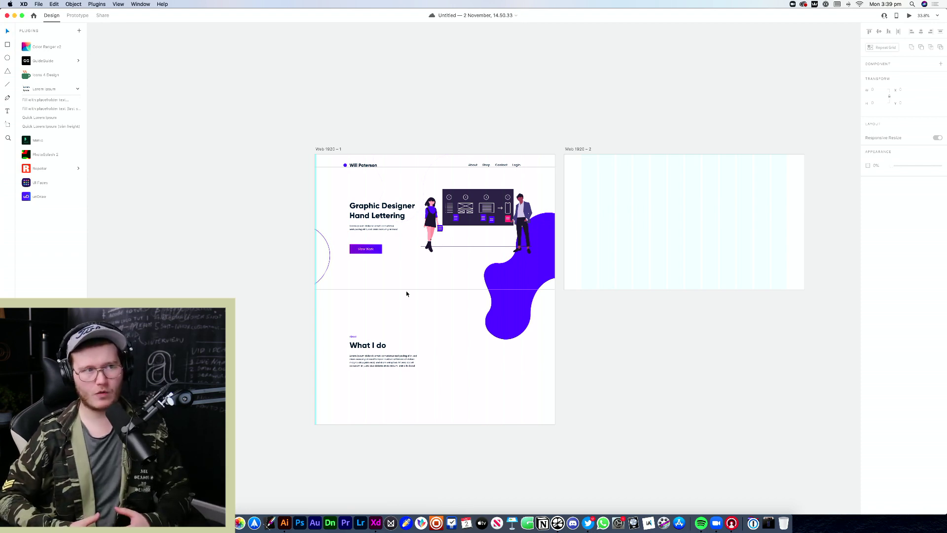
Shift the hero illustration slightly to the right, to about X 868 at Y 276, and save the document
{"action": "scroll", "coordinate": [386, 267], "scroll_direction": "up", "scroll_amount": 5}
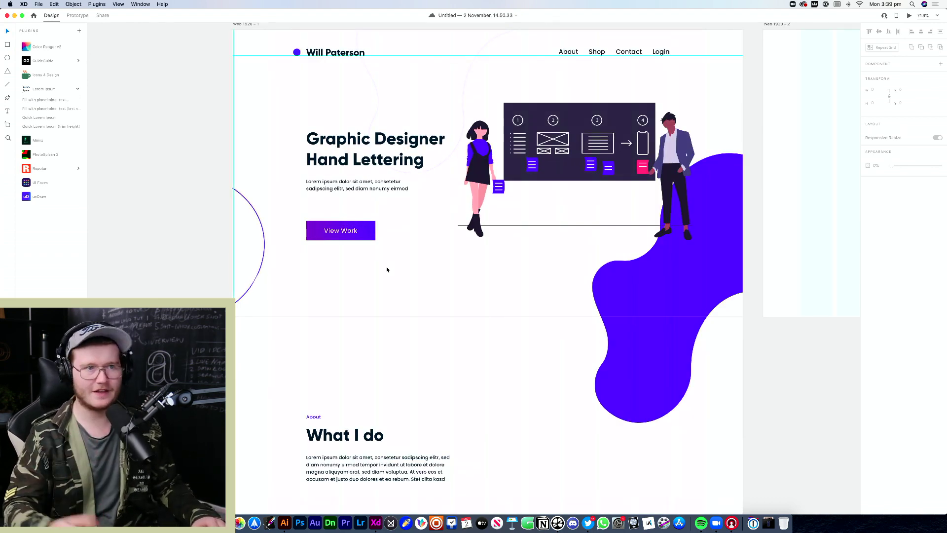
{"action": "scroll", "coordinate": [386, 269], "scroll_direction": "up", "scroll_amount": 3}
{"action": "left_click", "coordinate": [533, 264]}
{"action": "left_click_drag", "start_coordinate": [533, 264], "coordinate": [537, 263]}
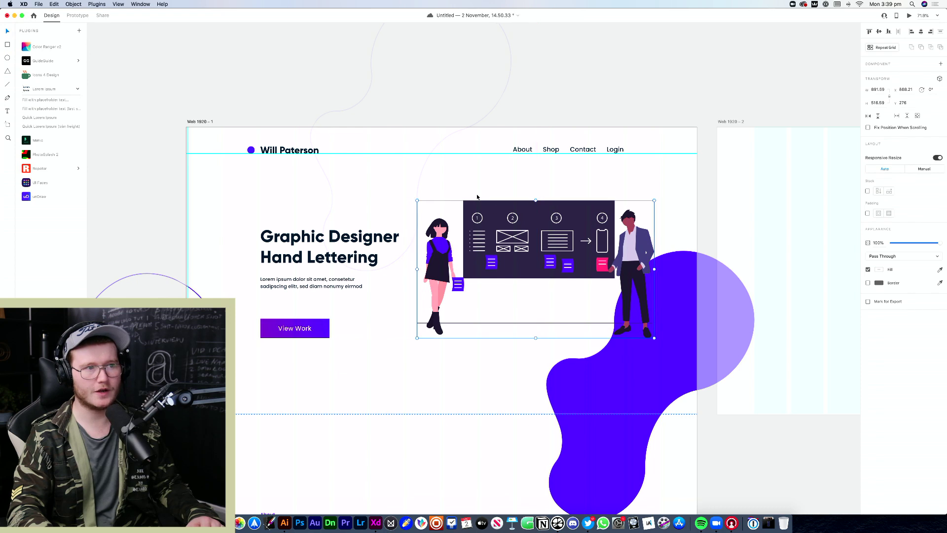
{"action": "left_click", "coordinate": [472, 192]}
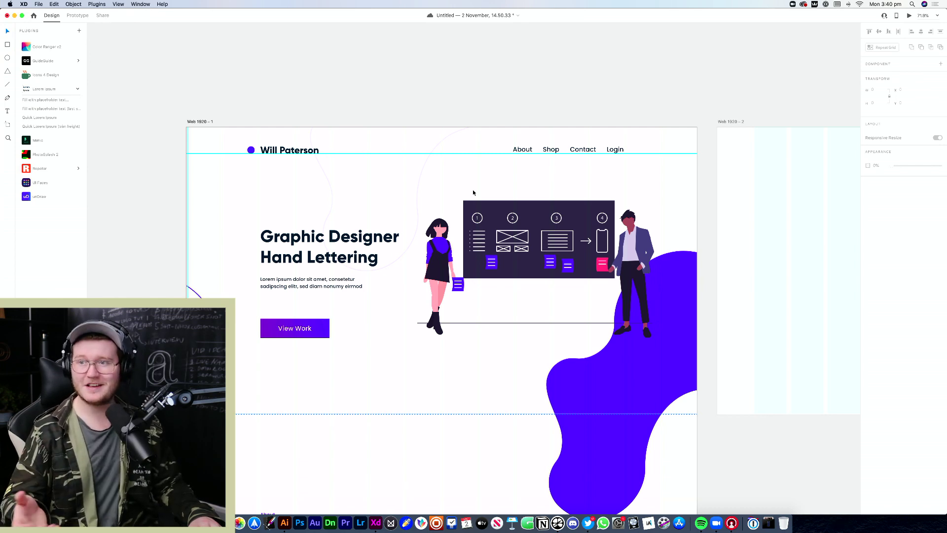
{"action": "key", "text": "super+s"}
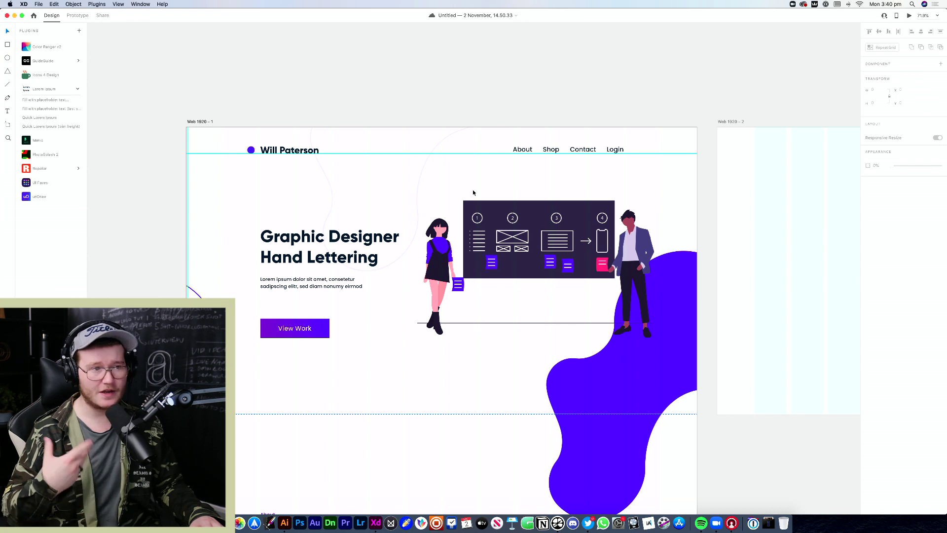
Move the hero heading and its paragraph up slightly together
{"action": "scroll", "coordinate": [413, 302], "scroll_direction": "down", "scroll_amount": 3}
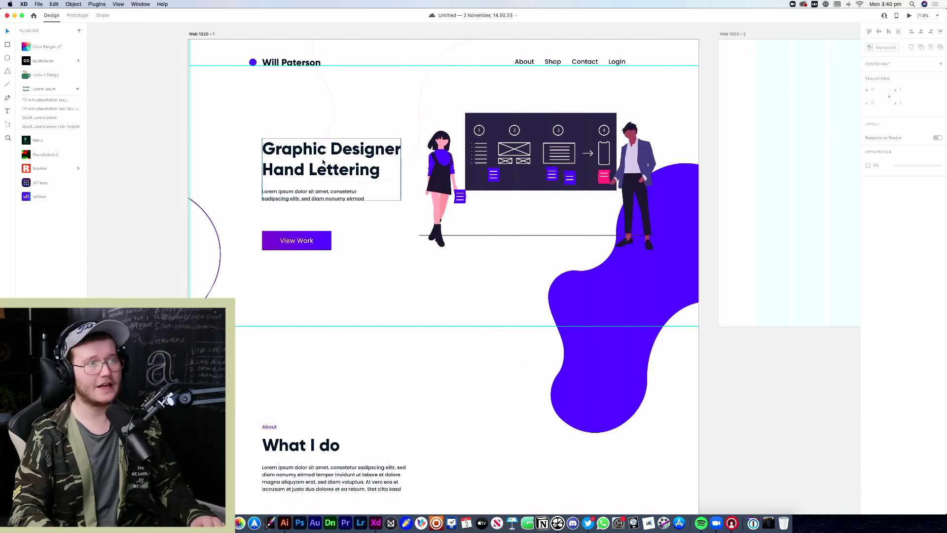
{"action": "left_click_drag", "start_coordinate": [226, 148], "coordinate": [321, 169]}
{"action": "key", "text": "super+g"}
{"action": "left_click", "coordinate": [383, 243]}
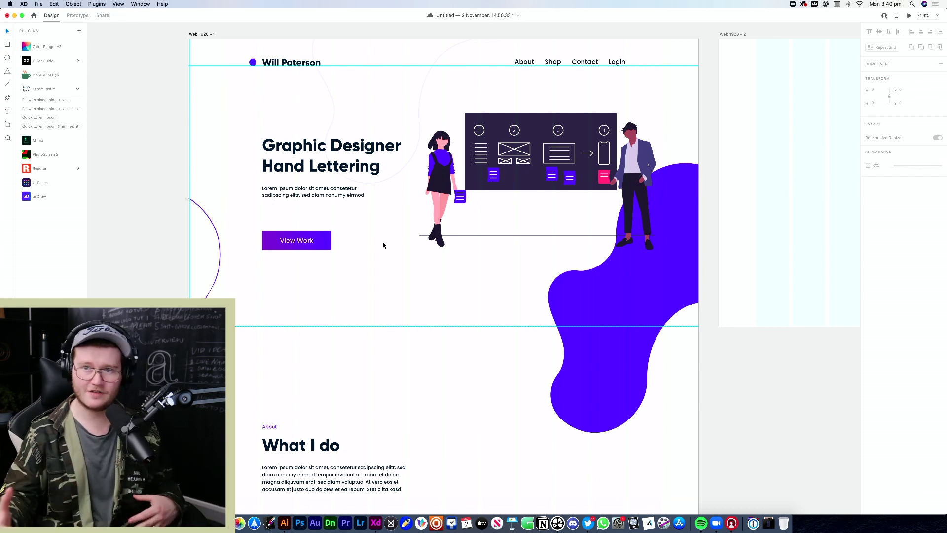
Raise the hero's "View Work" button to Y 704, then check the layout in the desktop preview and close it
{"action": "scroll", "coordinate": [366, 296], "scroll_direction": "up", "scroll_amount": 3}
{"action": "left_click", "coordinate": [316, 285]}
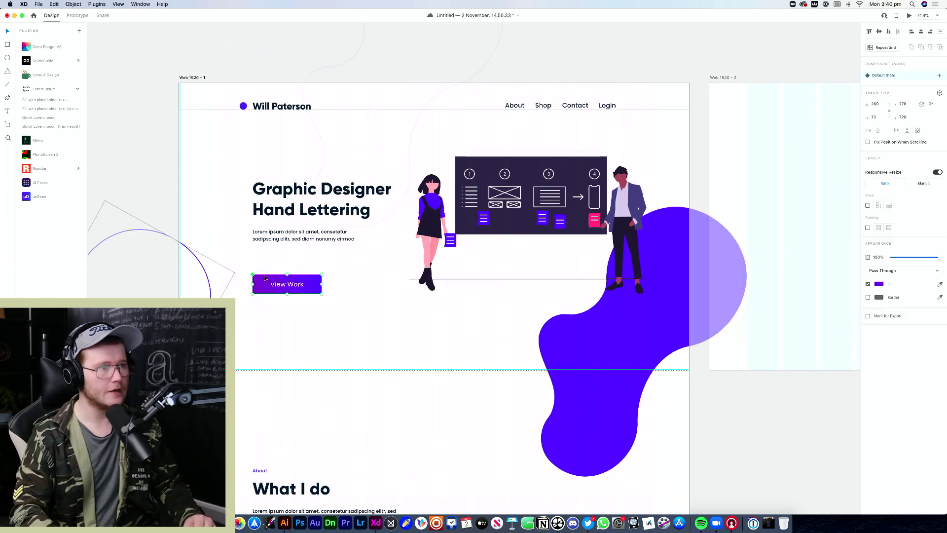
{"action": "left_click", "coordinate": [360, 312]}
{"action": "left_click", "coordinate": [285, 285]}
{"action": "left_click_drag", "start_coordinate": [285, 285], "coordinate": [285, 281]}
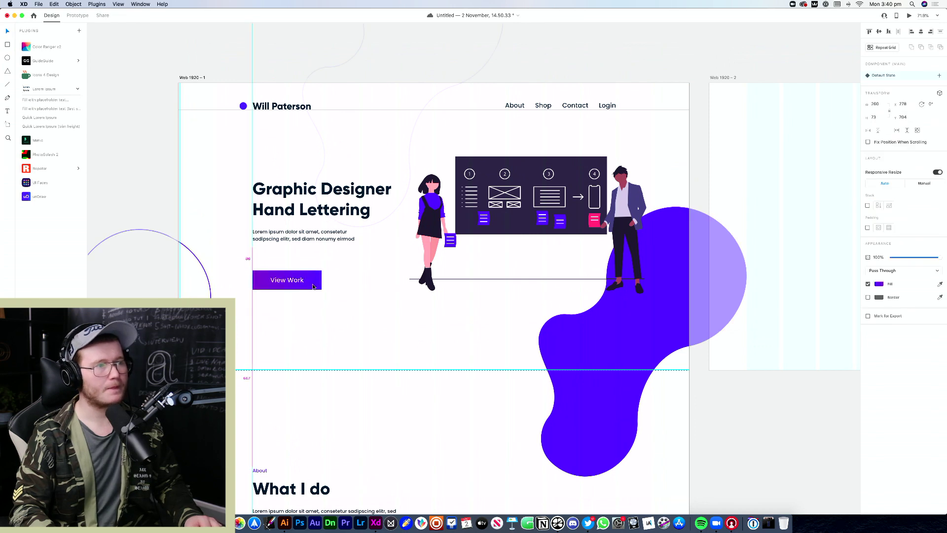
{"action": "left_click", "coordinate": [482, 374]}
{"action": "key", "text": "super+Return"}
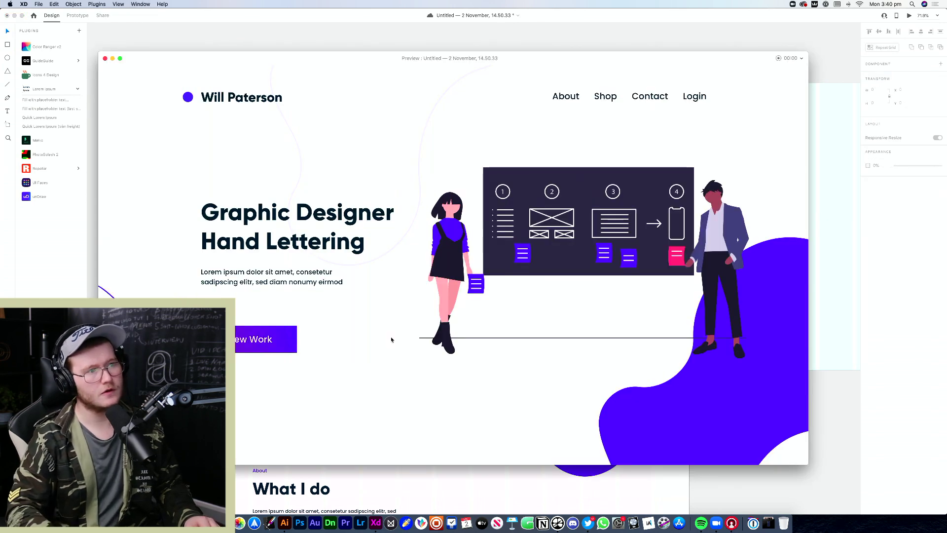
{"action": "key", "text": "super+w"}
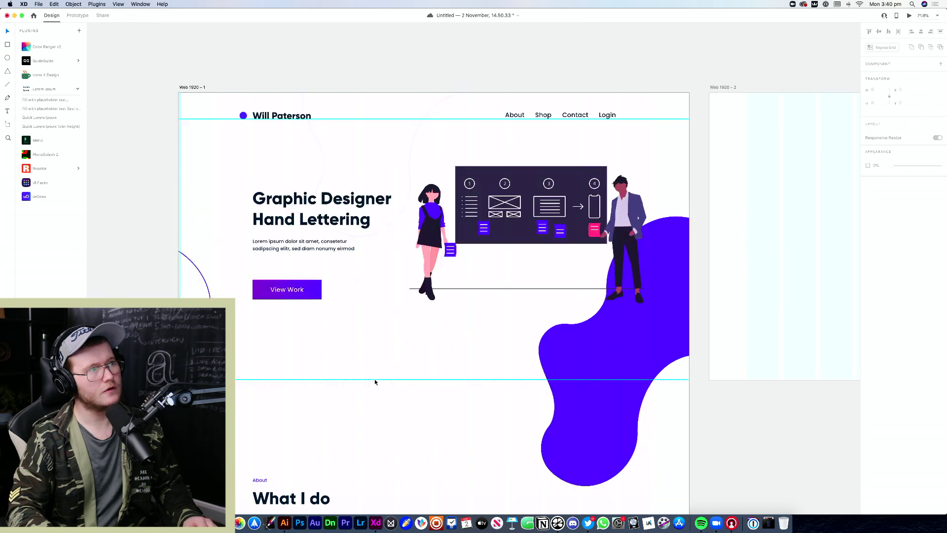
{"action": "scroll", "coordinate": [376, 383], "scroll_direction": "down", "scroll_amount": 10}
{"action": "left_click", "coordinate": [345, 283]}
{"action": "left_click", "coordinate": [339, 206]}
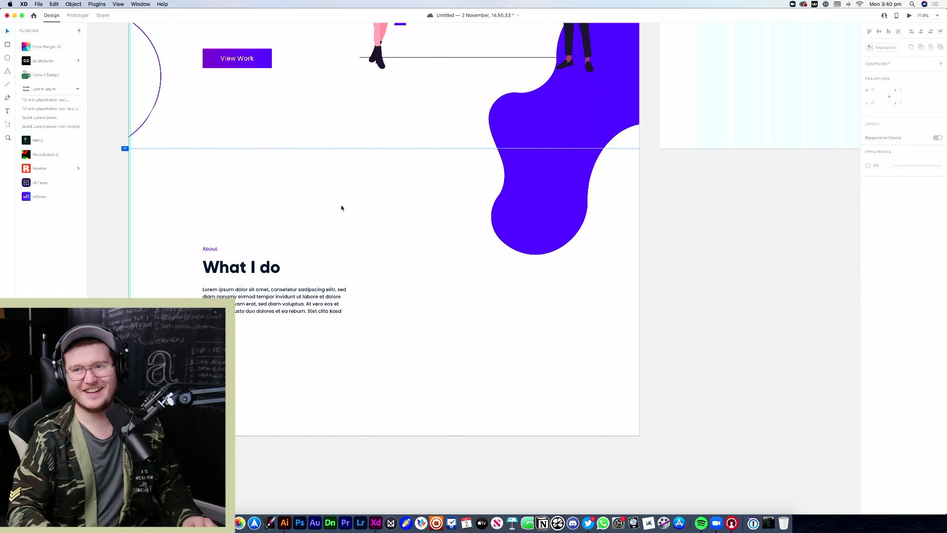
{"action": "left_click_drag", "start_coordinate": [312, 236], "coordinate": [296, 311]}
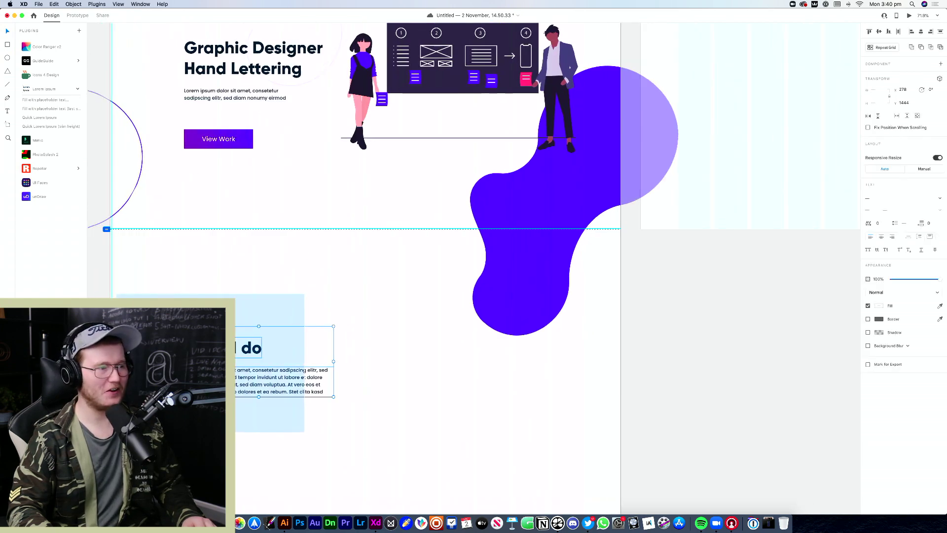
{"action": "left_click", "coordinate": [301, 341]}
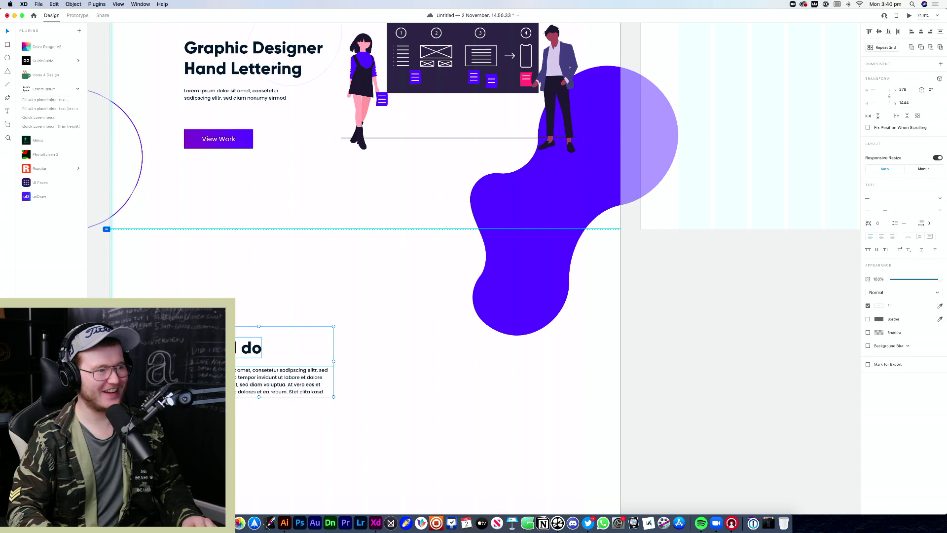
{"action": "left_click", "coordinate": [291, 281]}
{"action": "scroll", "coordinate": [370, 337], "scroll_direction": "down", "scroll_amount": 3}
{"action": "left_click_drag", "start_coordinate": [332, 338], "coordinate": [268, 244]}
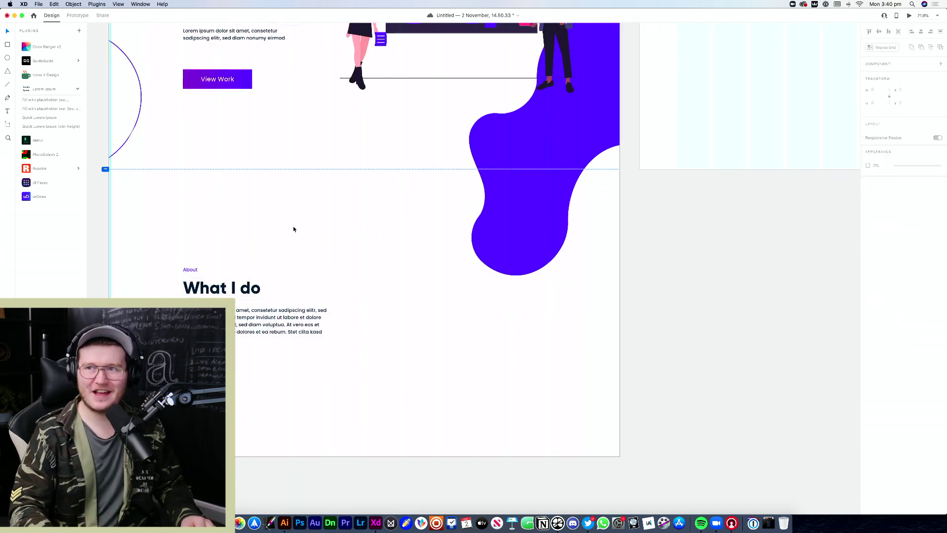
{"action": "left_click_drag", "start_coordinate": [294, 228], "coordinate": [452, 272]}
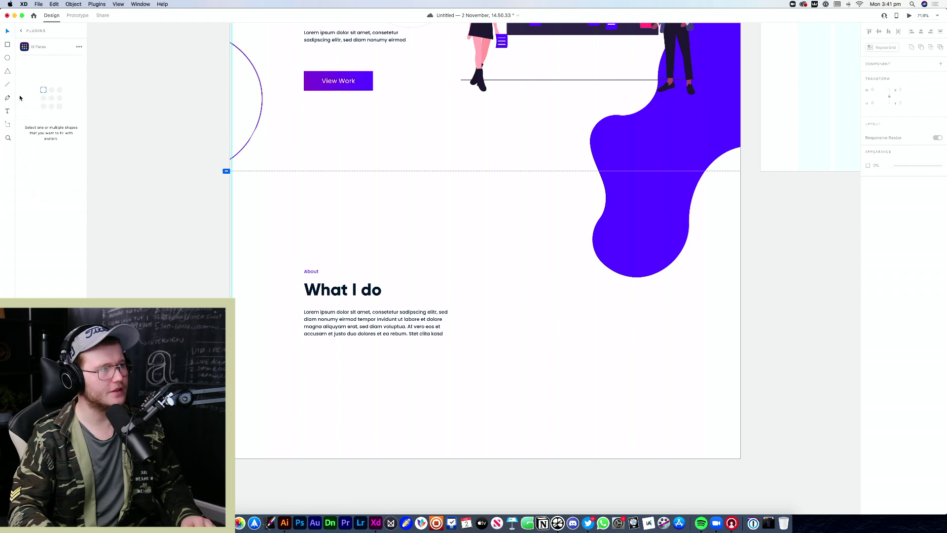
Look through the unDraw illustration library and the plugin marketplace's featured and most popular listings
{"action": "left_click", "coordinate": [46, 198]}
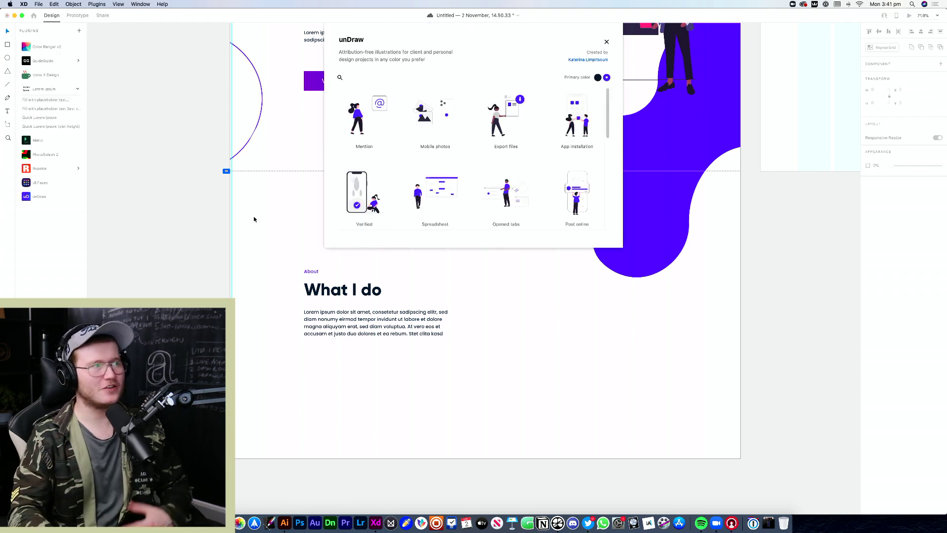
{"action": "left_click", "coordinate": [606, 41]}
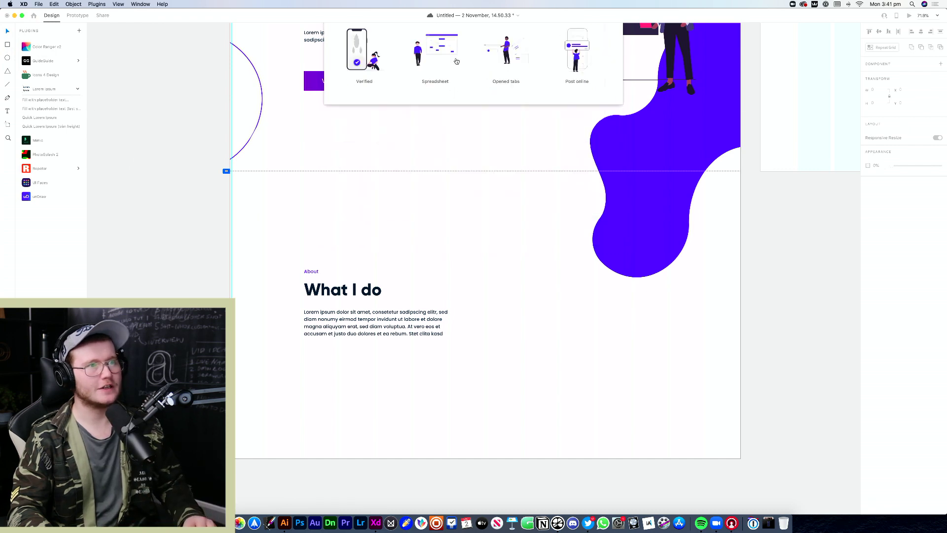
{"action": "left_click", "coordinate": [79, 31]}
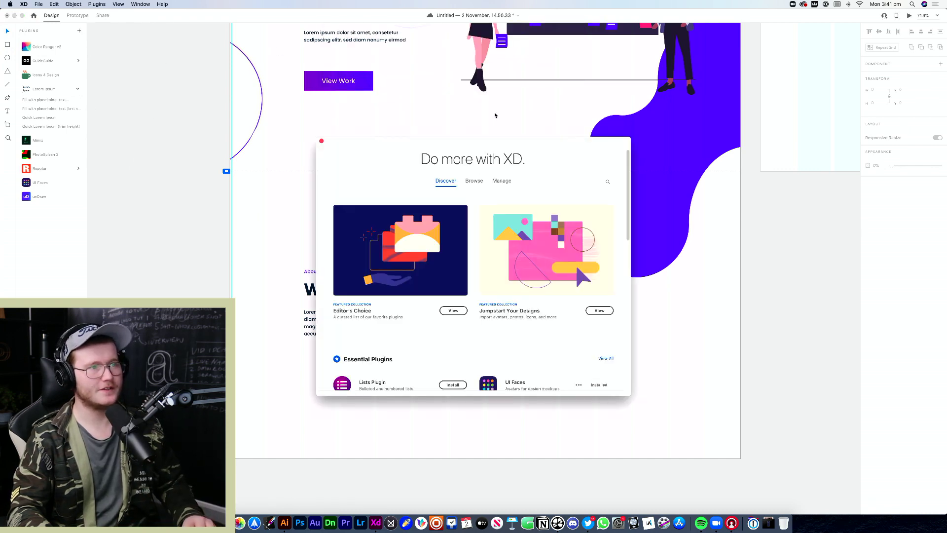
{"action": "left_click", "coordinate": [473, 180]}
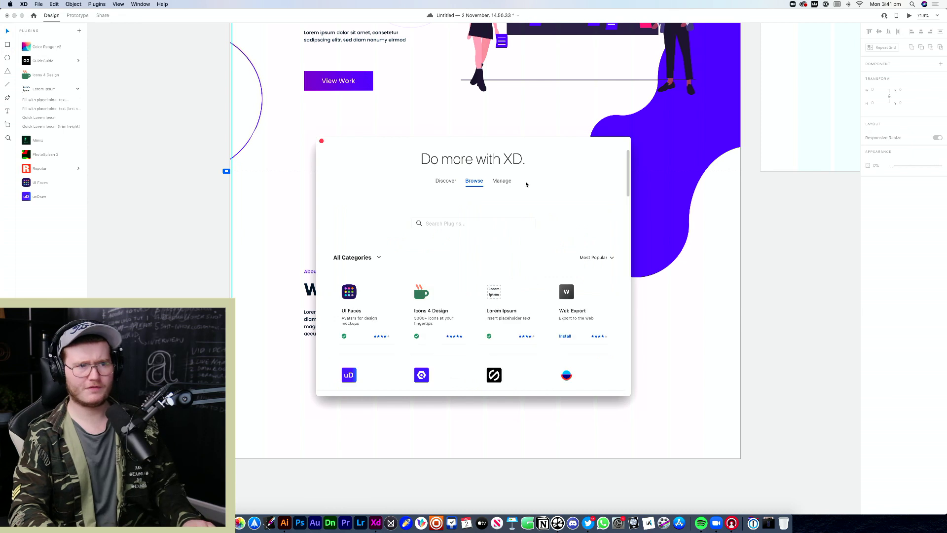
{"action": "scroll", "coordinate": [486, 301], "scroll_direction": "down", "scroll_amount": 4}
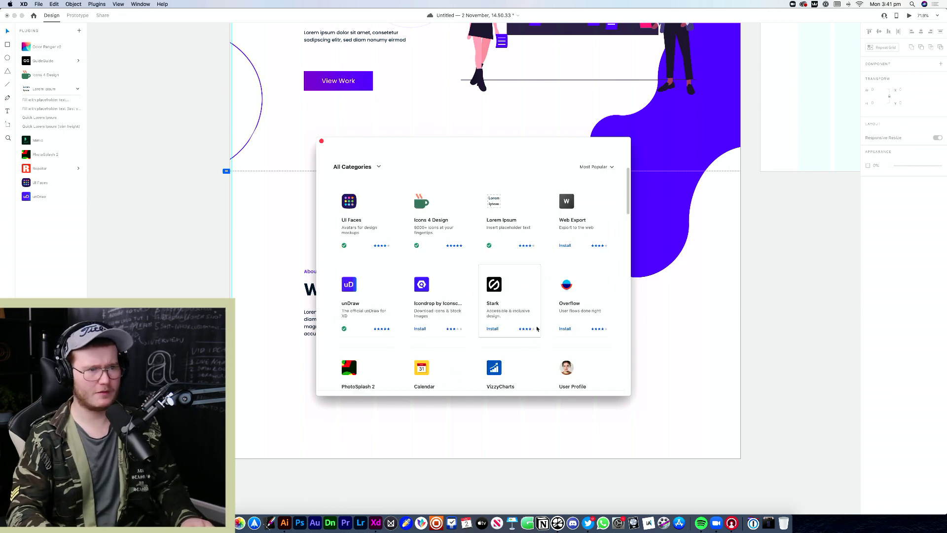
{"action": "scroll", "coordinate": [491, 325], "scroll_direction": "up", "scroll_amount": 4}
{"action": "left_click", "coordinate": [446, 180]}
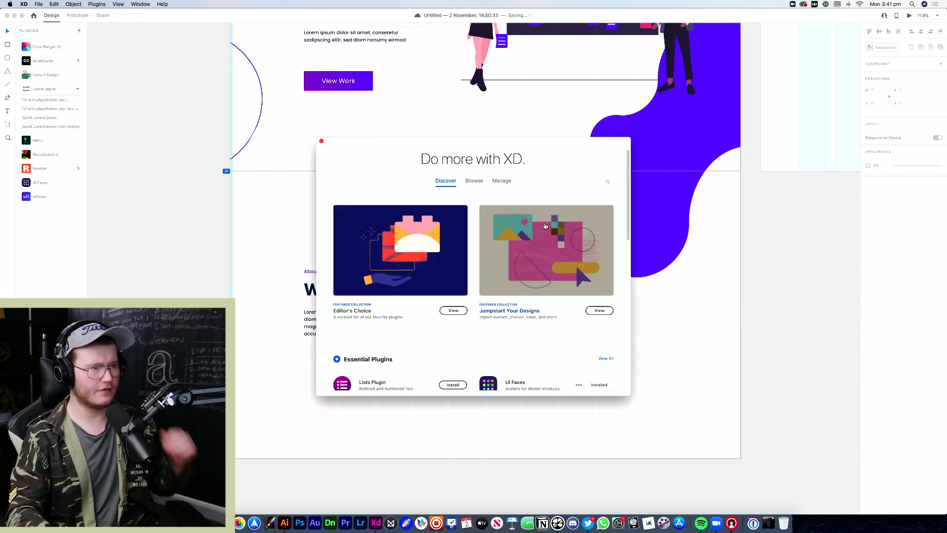
Install the Task List plugin from the marketplace's Editor's Choice collection
{"action": "left_click", "coordinate": [536, 225]}
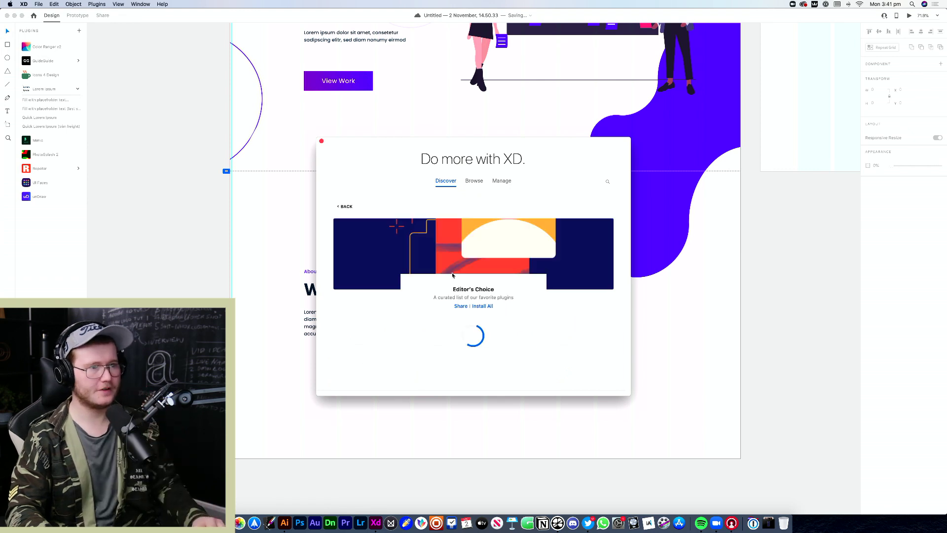
{"action": "scroll", "coordinate": [536, 293], "scroll_direction": "down", "scroll_amount": 3}
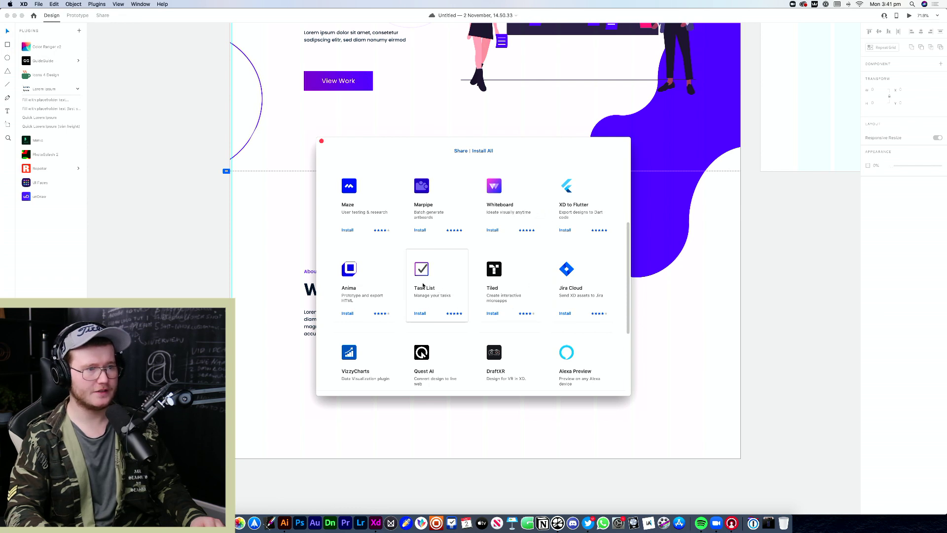
{"action": "left_click", "coordinate": [420, 314]}
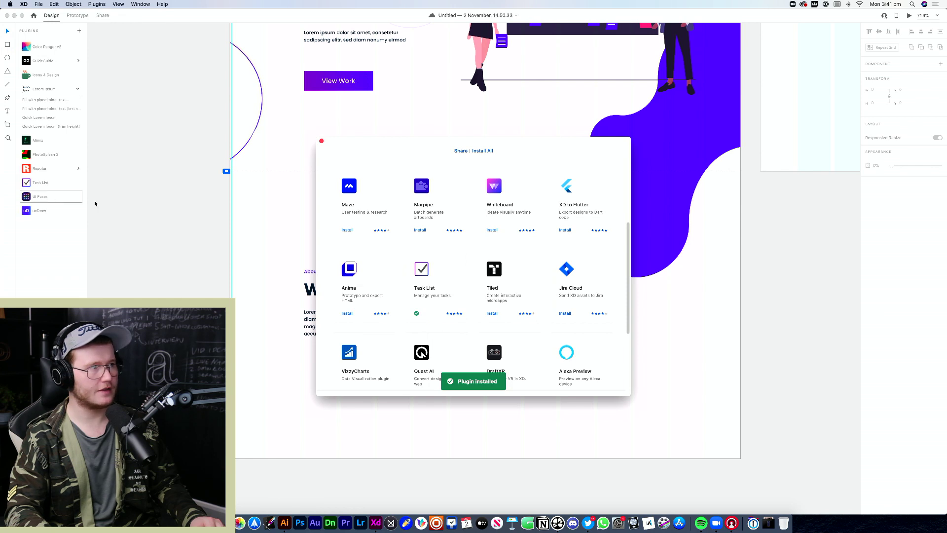
Add a "Shop Page" item in the Task List plugin and return to the list of installed plugins
{"action": "left_click", "coordinate": [52, 182]}
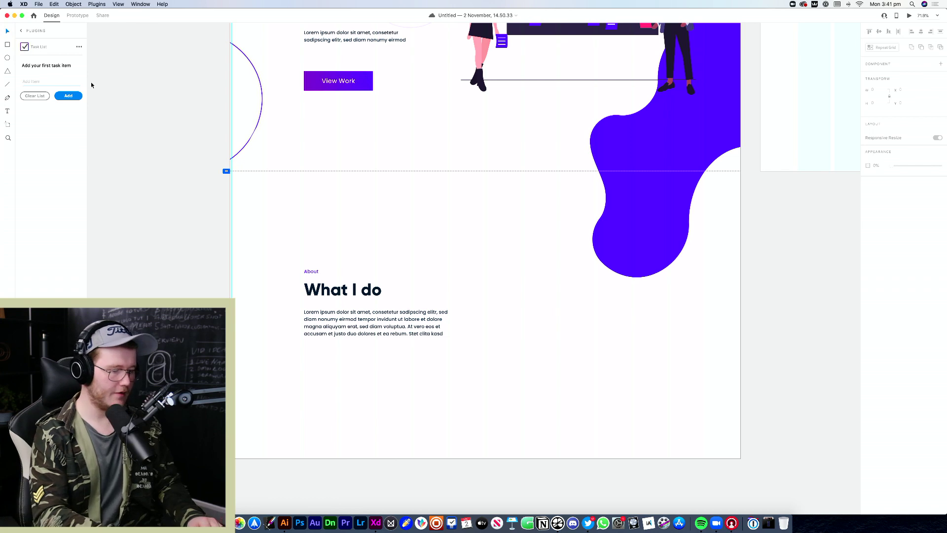
{"action": "type", "text": "Shop Page"}
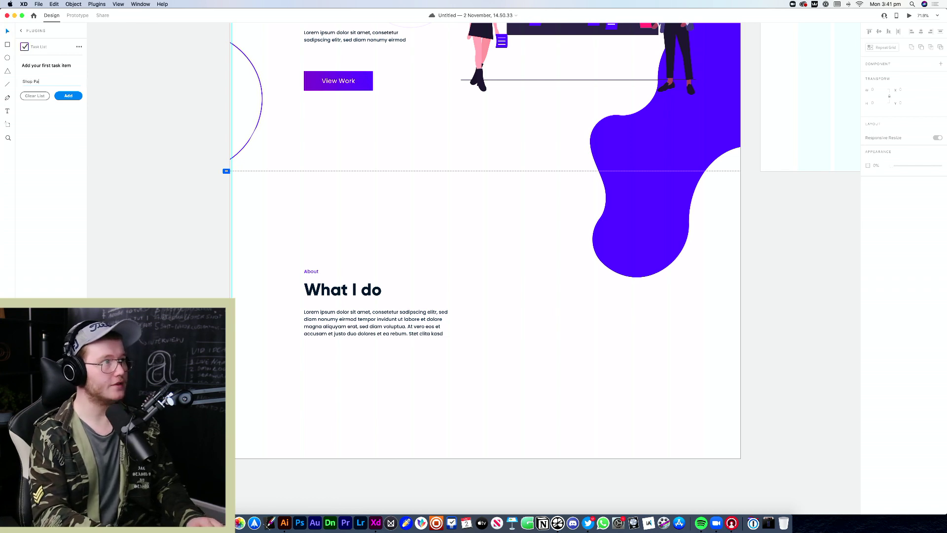
{"action": "key", "text": "Return"}
{"action": "left_click", "coordinate": [43, 72]}
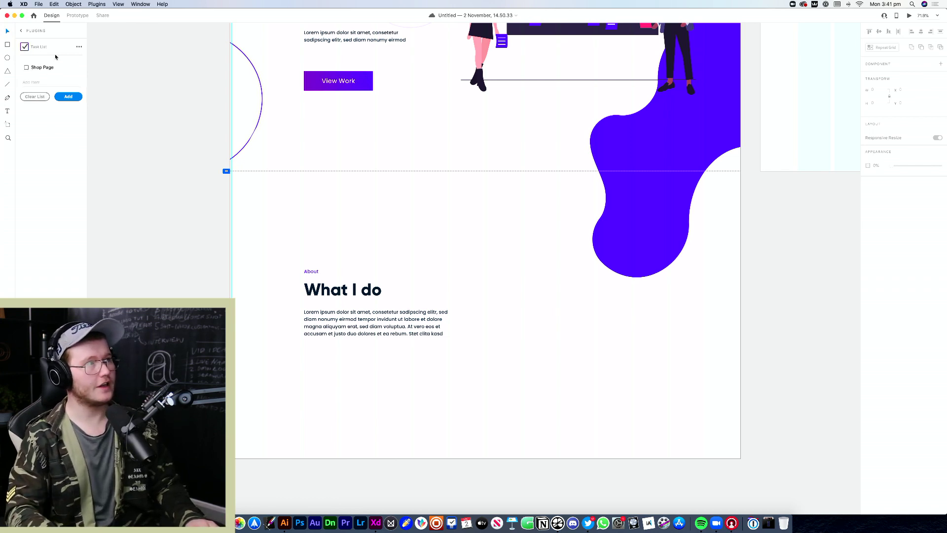
{"action": "left_click", "coordinate": [20, 32]}
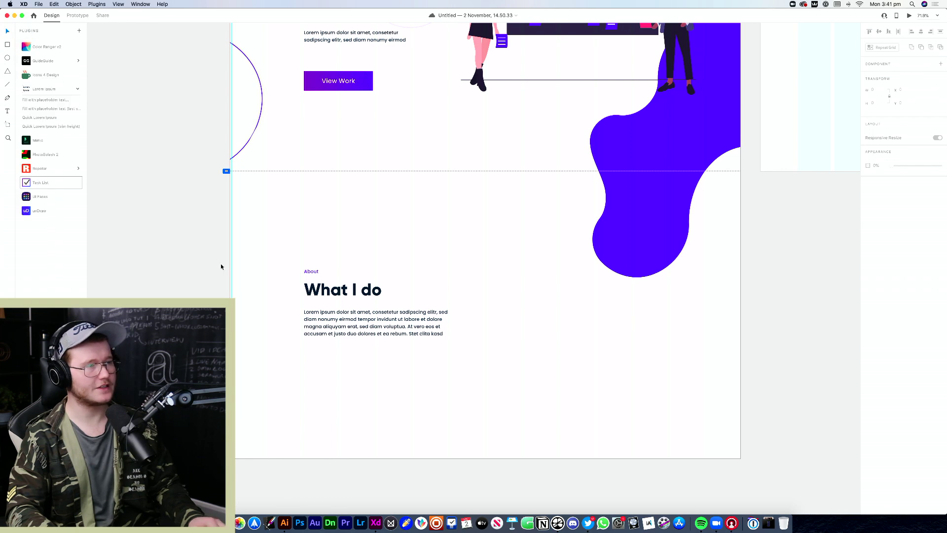
Browse the Design Assets category of the plugin marketplace and close the marketplace window
{"action": "left_click", "coordinate": [79, 31]}
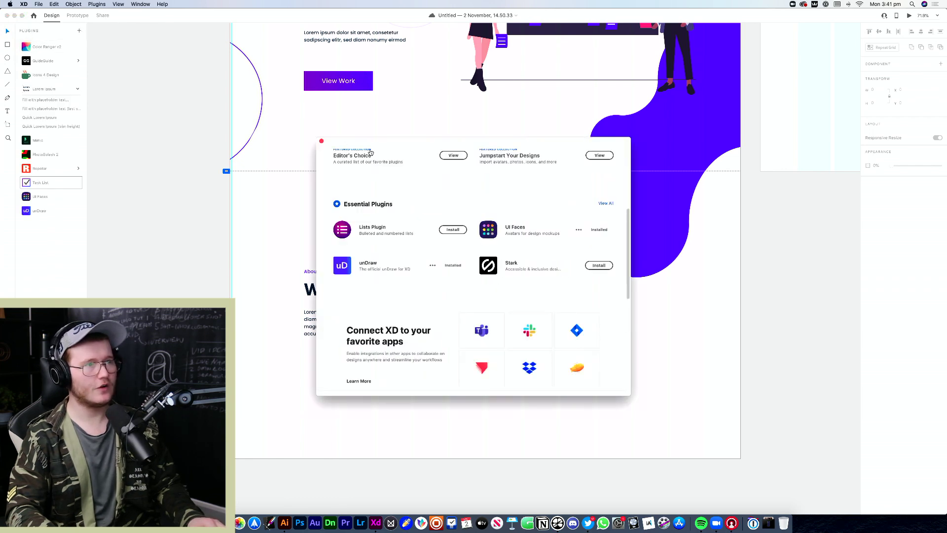
{"action": "scroll", "coordinate": [381, 170], "scroll_direction": "down", "scroll_amount": 5}
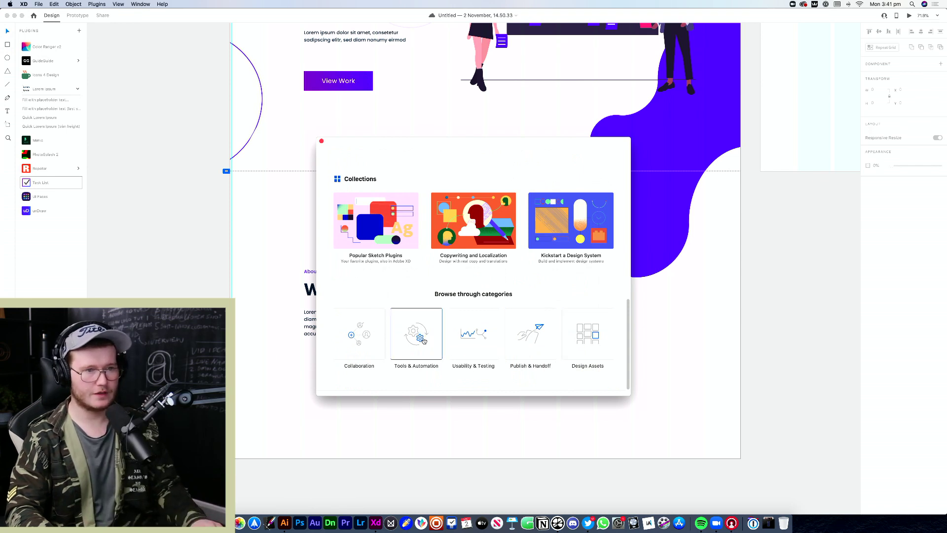
{"action": "left_click", "coordinate": [594, 335]}
{"action": "scroll", "coordinate": [401, 313], "scroll_direction": "down", "scroll_amount": 3}
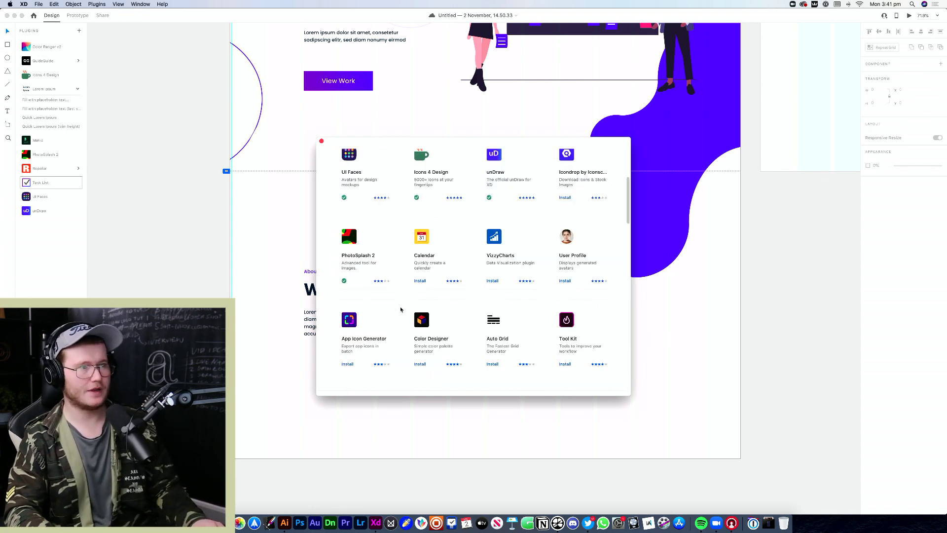
{"action": "scroll", "coordinate": [444, 349], "scroll_direction": "down", "scroll_amount": 5}
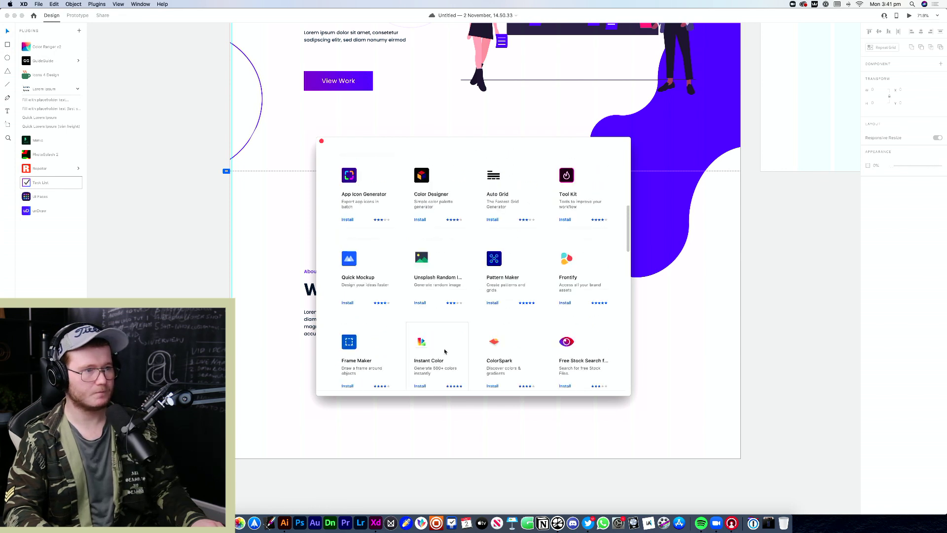
{"action": "scroll", "coordinate": [423, 345], "scroll_direction": "down", "scroll_amount": 3}
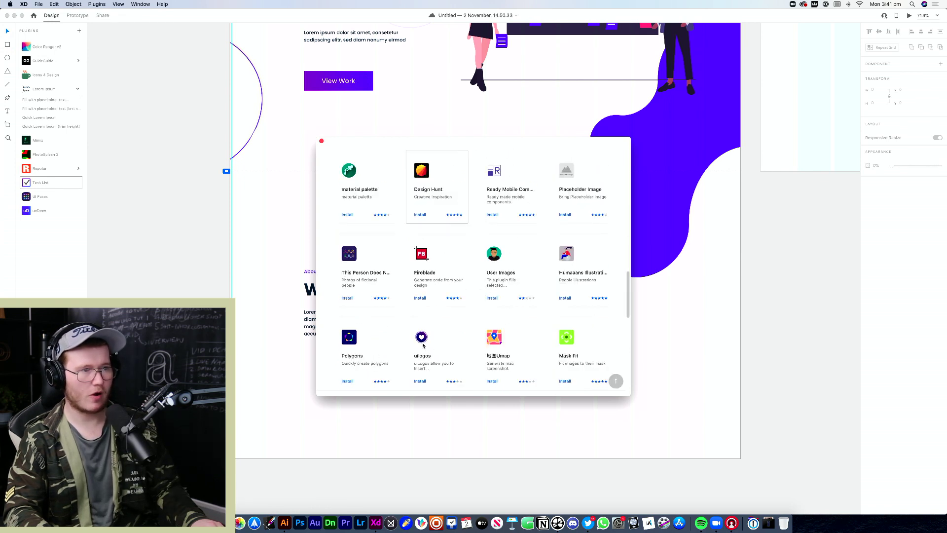
{"action": "scroll", "coordinate": [423, 345], "scroll_direction": "down", "scroll_amount": 8}
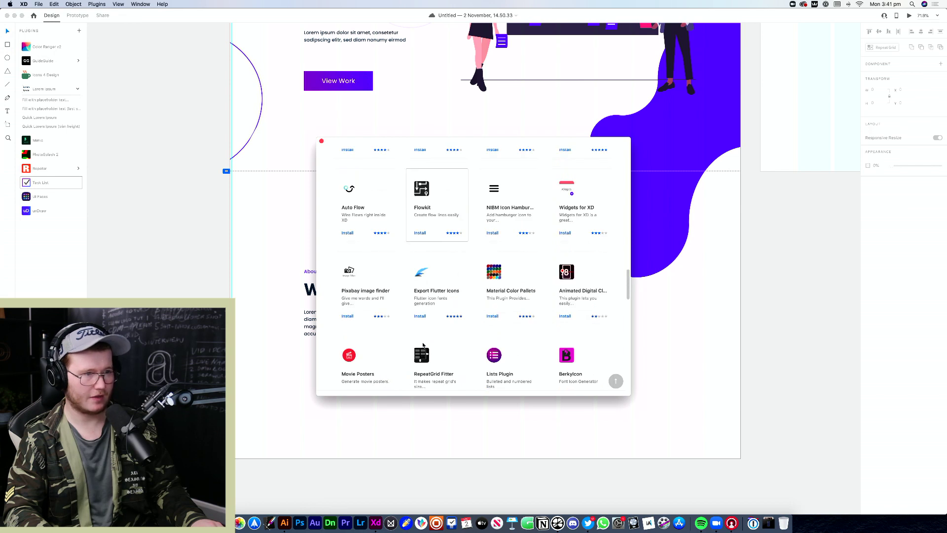
{"action": "scroll", "coordinate": [424, 344], "scroll_direction": "down", "scroll_amount": 4}
{"action": "scroll", "coordinate": [424, 344], "scroll_direction": "up", "scroll_amount": 15}
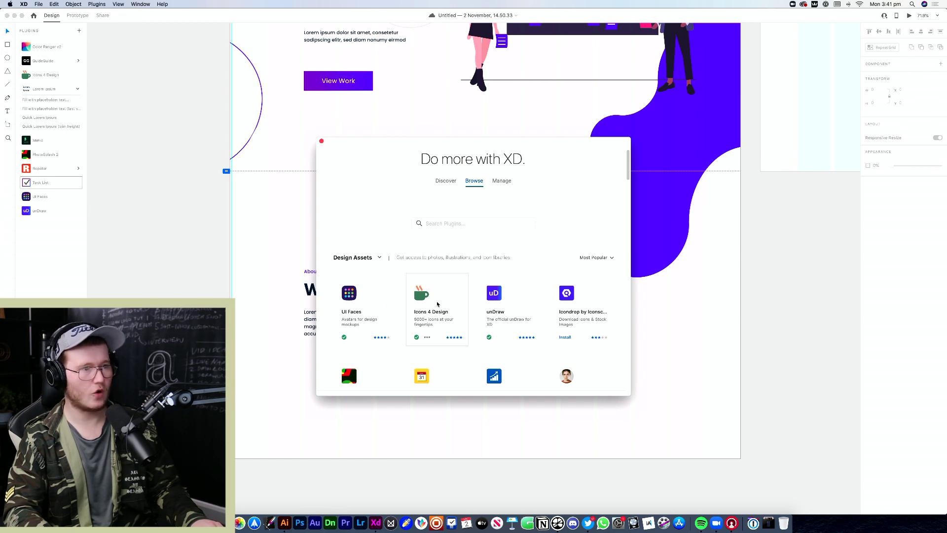
{"action": "left_click", "coordinate": [321, 142]}
{"action": "scroll", "coordinate": [275, 195], "scroll_direction": "up", "scroll_amount": 10}
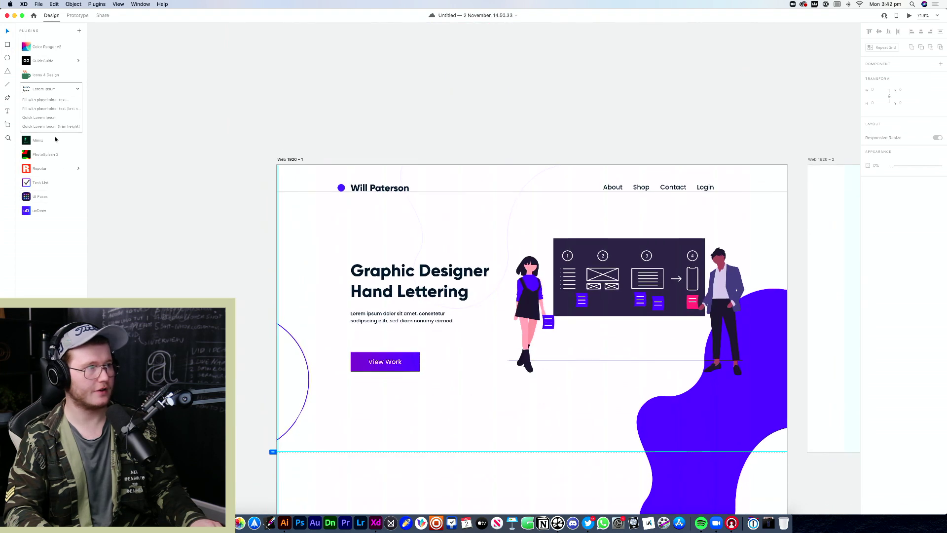
{"action": "left_click", "coordinate": [46, 74]}
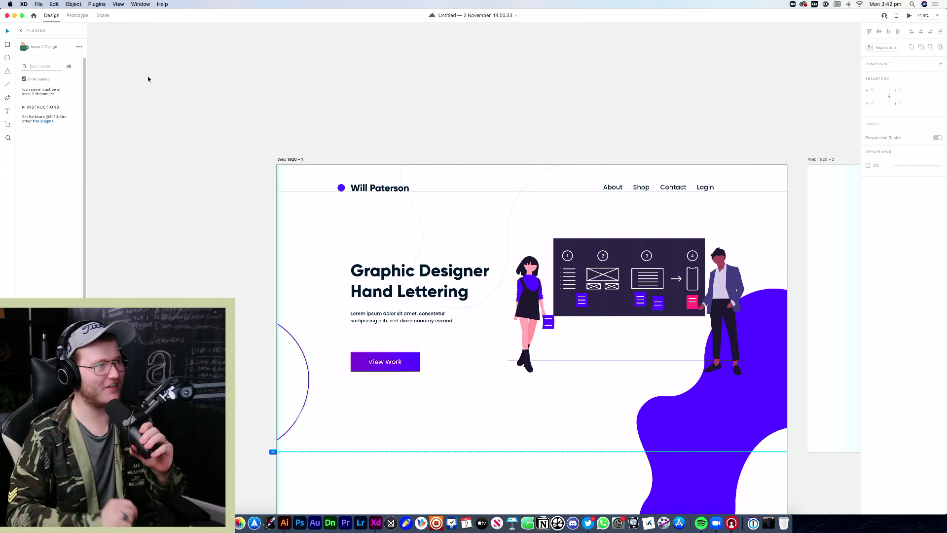
{"action": "left_click", "coordinate": [21, 31]}
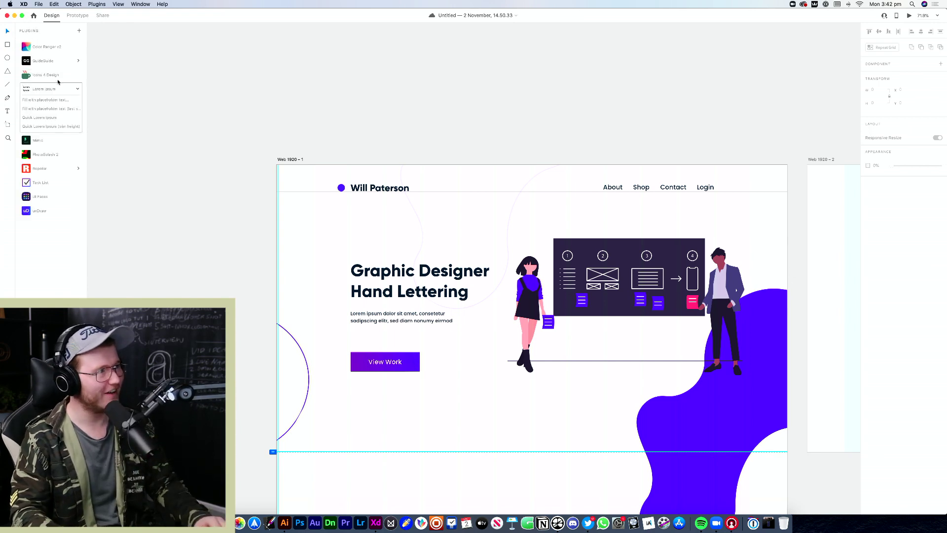
{"action": "left_click", "coordinate": [49, 60]}
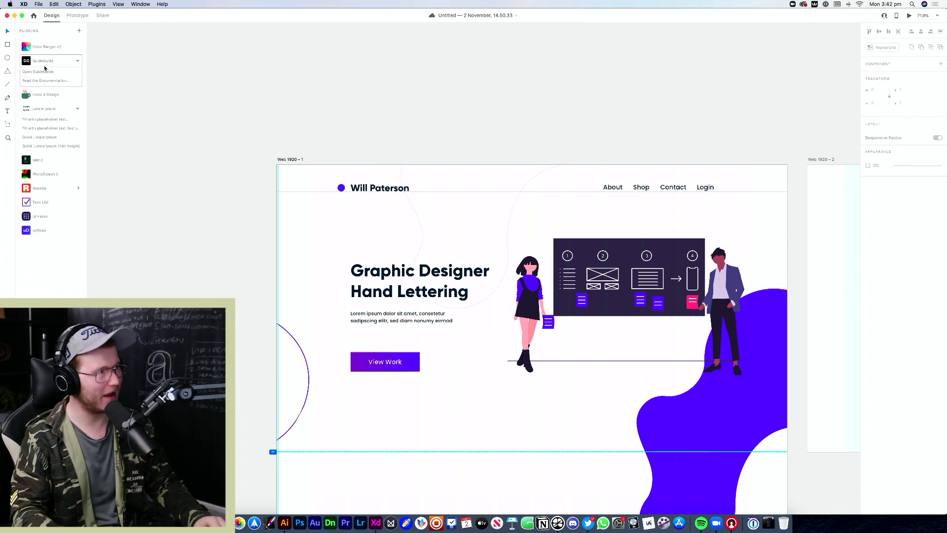
{"action": "left_click", "coordinate": [47, 64]}
Search Icons 4 Design for "Home" and place a home icon in the header, left of the logo's dot
{"action": "left_click", "coordinate": [44, 76]}
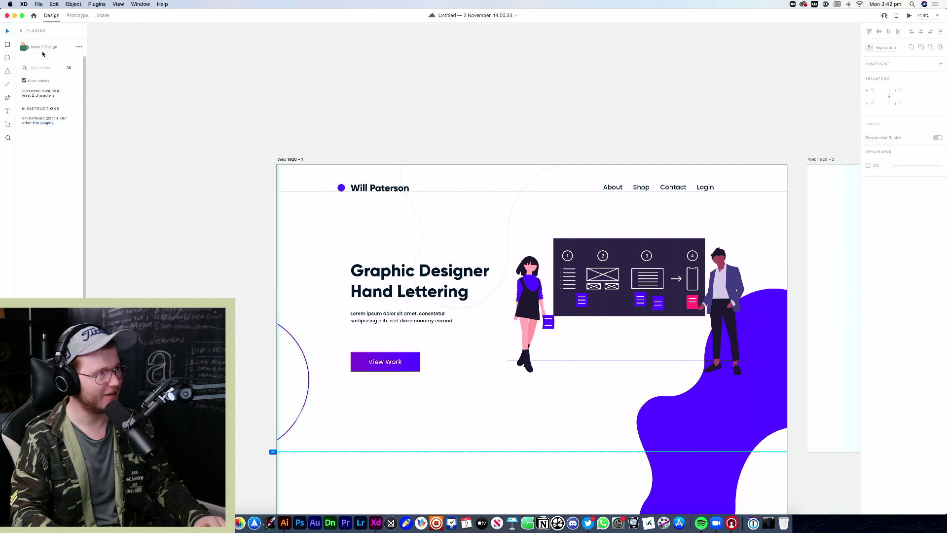
{"action": "left_click", "coordinate": [42, 68]}
{"action": "type", "text": "Home"}
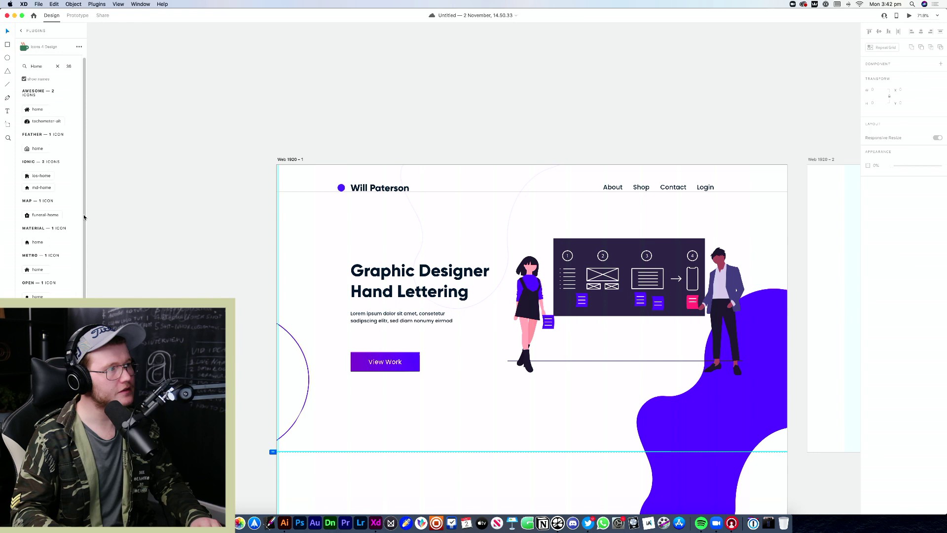
{"action": "left_click", "coordinate": [41, 187]}
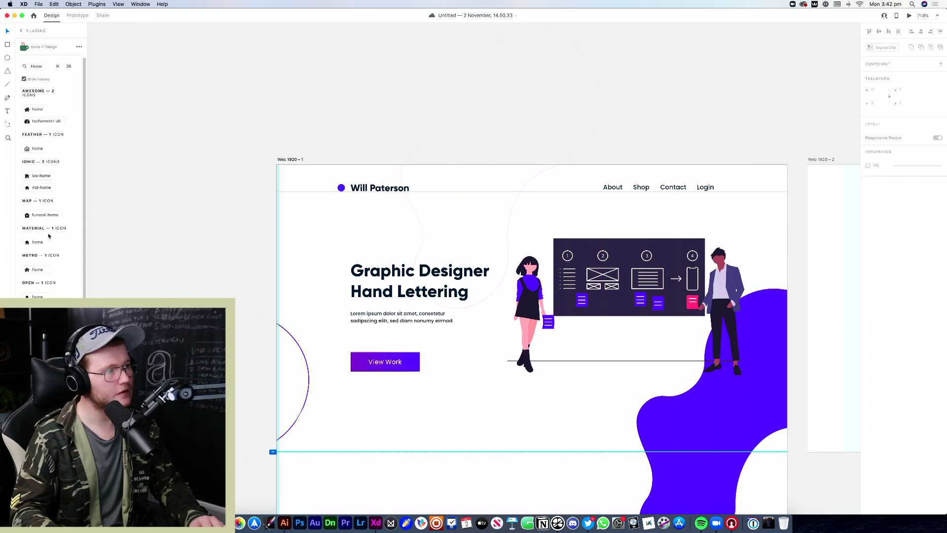
{"action": "left_click", "coordinate": [175, 232]}
{"action": "scroll", "coordinate": [291, 184], "scroll_direction": "up", "scroll_amount": 5}
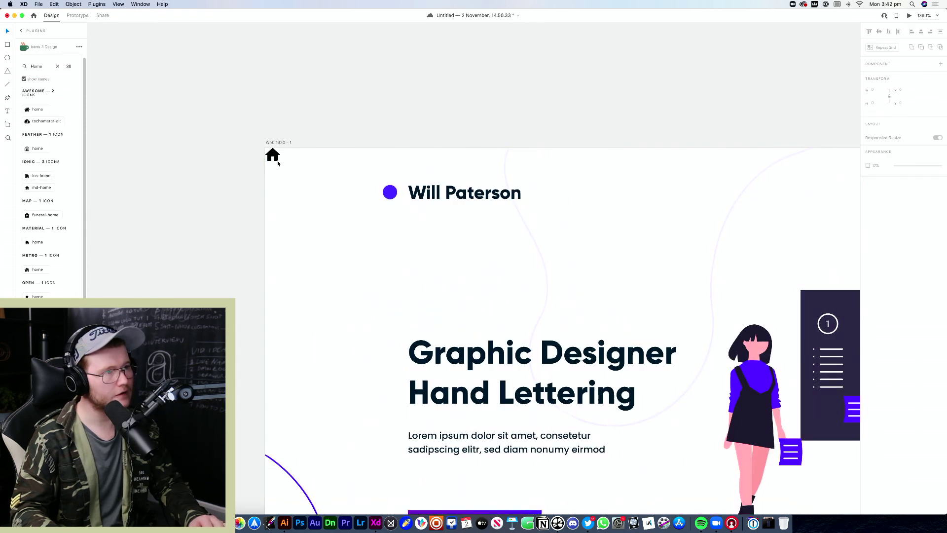
{"action": "left_click_drag", "start_coordinate": [277, 161], "coordinate": [337, 193]}
{"action": "left_click", "coordinate": [386, 194]}
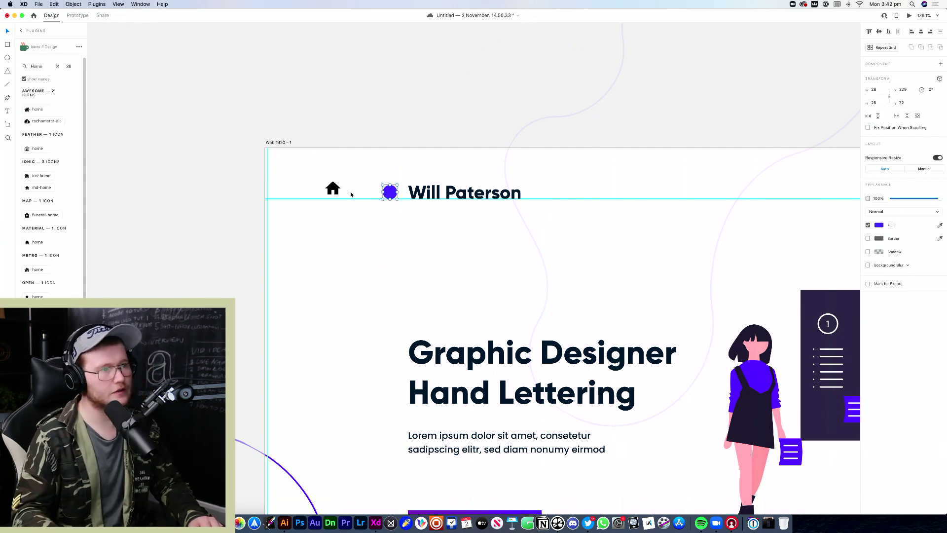
Replace the header's home icon with the Feather more-horizontal icon, found by searching Icons 4 Design for "more", level with the logo
{"action": "left_click", "coordinate": [333, 187]}
{"action": "key", "text": "Delete"}
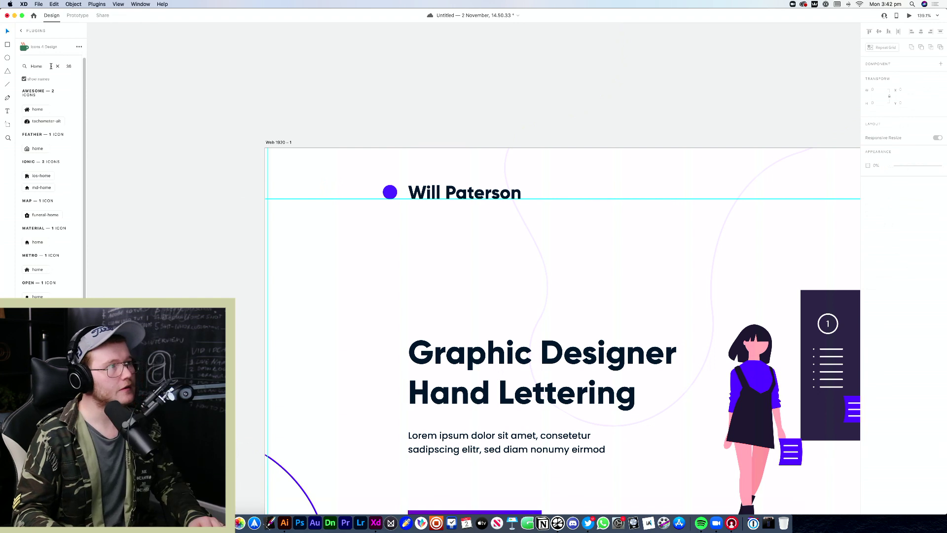
{"action": "double_click", "coordinate": [51, 66]}
{"action": "type", "text": "more"}
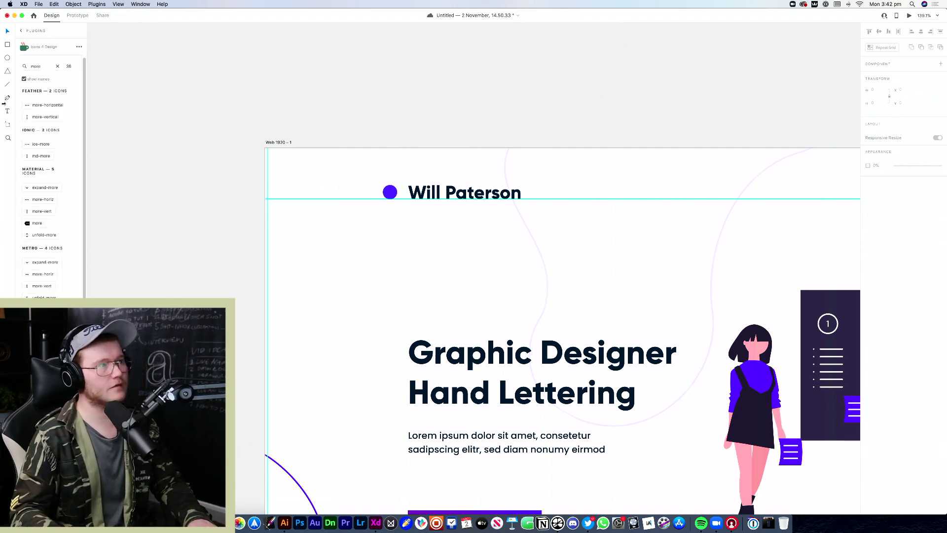
{"action": "left_click", "coordinate": [45, 105]}
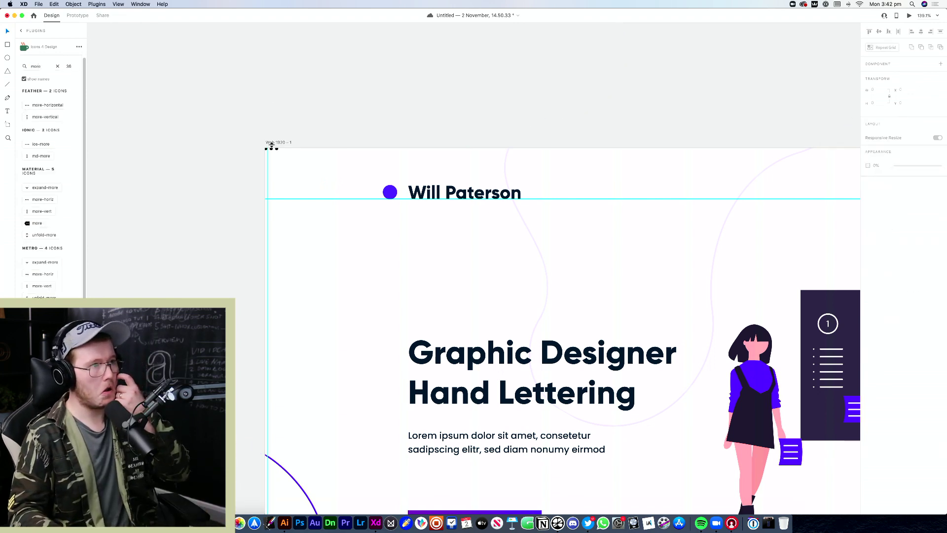
{"action": "left_click_drag", "start_coordinate": [271, 146], "coordinate": [299, 192]}
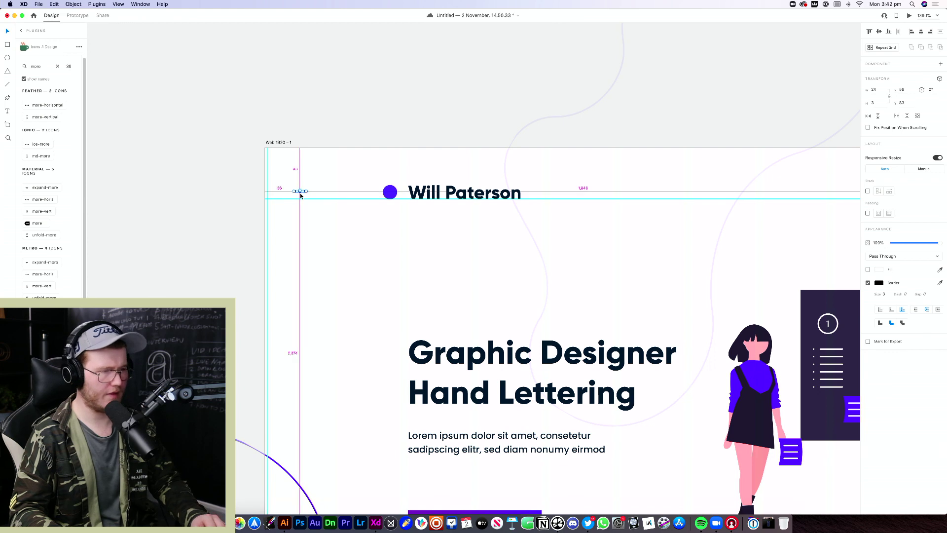
Check the border colour of the three-dot icon in the header and deselect it
{"action": "scroll", "coordinate": [299, 192], "scroll_direction": "down", "scroll_amount": 5}
{"action": "scroll", "coordinate": [232, 150], "scroll_direction": "up", "scroll_amount": 2}
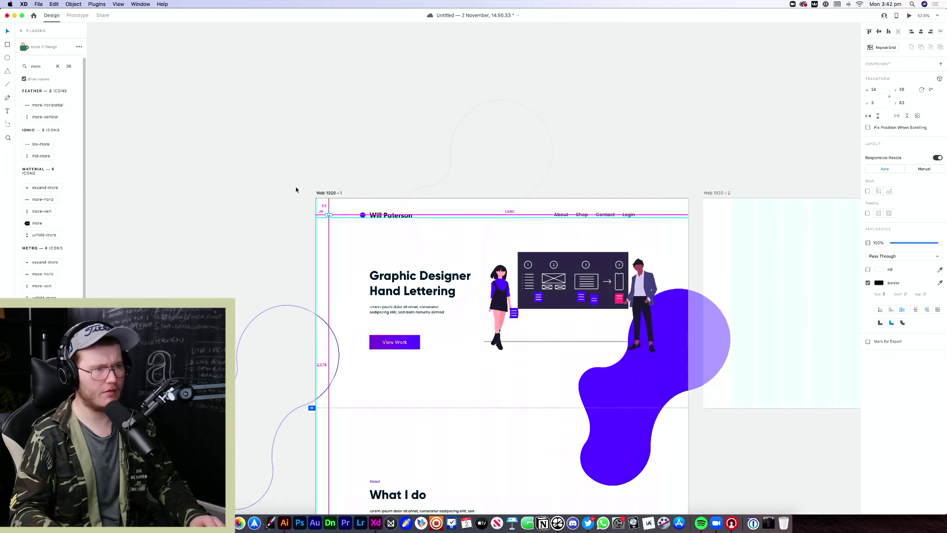
{"action": "left_click", "coordinate": [361, 138]}
{"action": "scroll", "coordinate": [221, 155], "scroll_direction": "right", "scroll_amount": 4}
{"action": "scroll", "coordinate": [221, 155], "scroll_direction": "down", "scroll_amount": 2}
{"action": "left_click", "coordinate": [216, 155]}
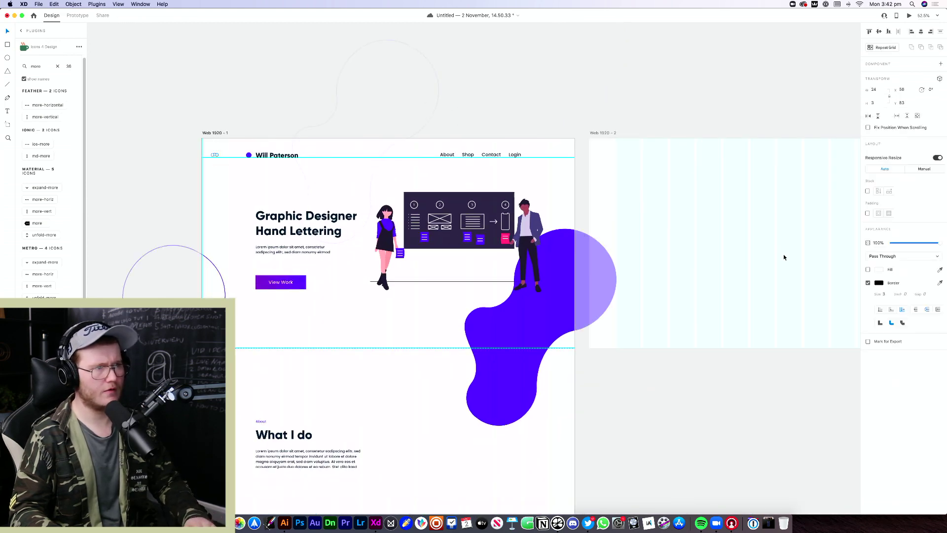
{"action": "left_click", "coordinate": [882, 284]}
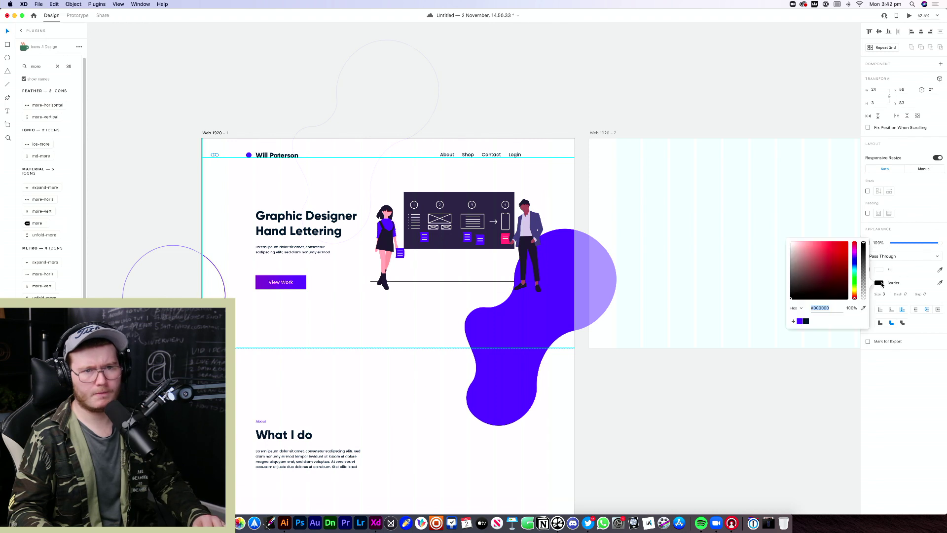
{"action": "left_click", "coordinate": [767, 386]}
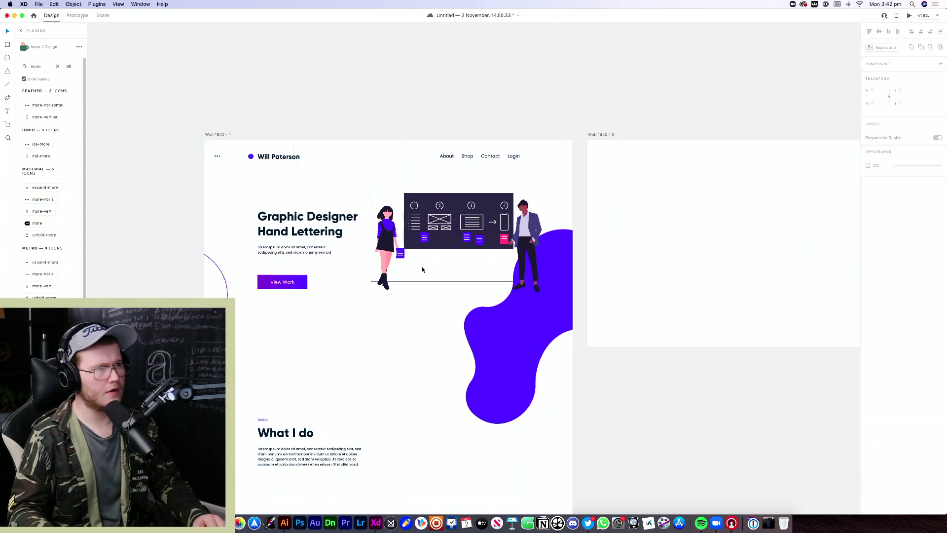
{"action": "scroll", "coordinate": [422, 270], "scroll_direction": "down", "scroll_amount": 5}
{"action": "scroll", "coordinate": [422, 270], "scroll_direction": "up", "scroll_amount": 4}
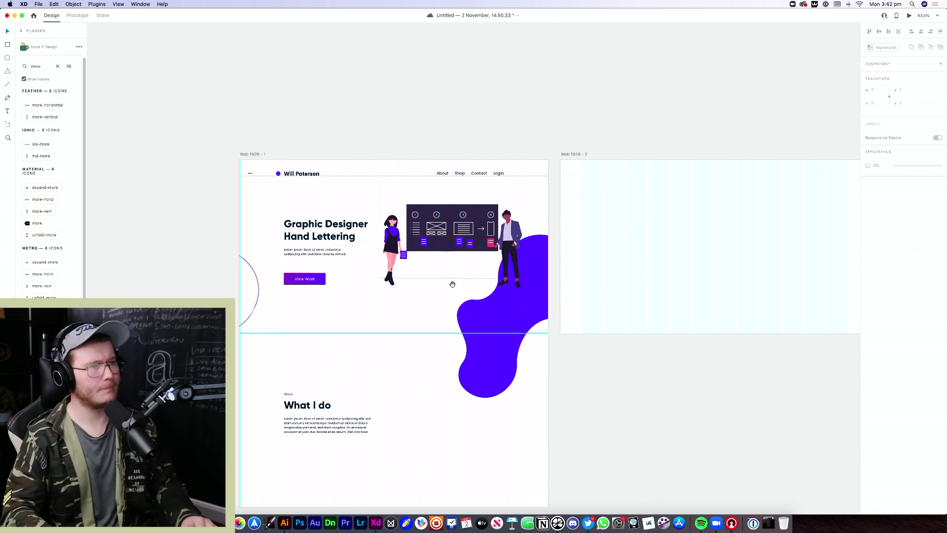
{"action": "left_click_drag", "start_coordinate": [421, 265], "coordinate": [405, 224]}
{"action": "scroll", "coordinate": [386, 244], "scroll_direction": "up", "scroll_amount": 2}
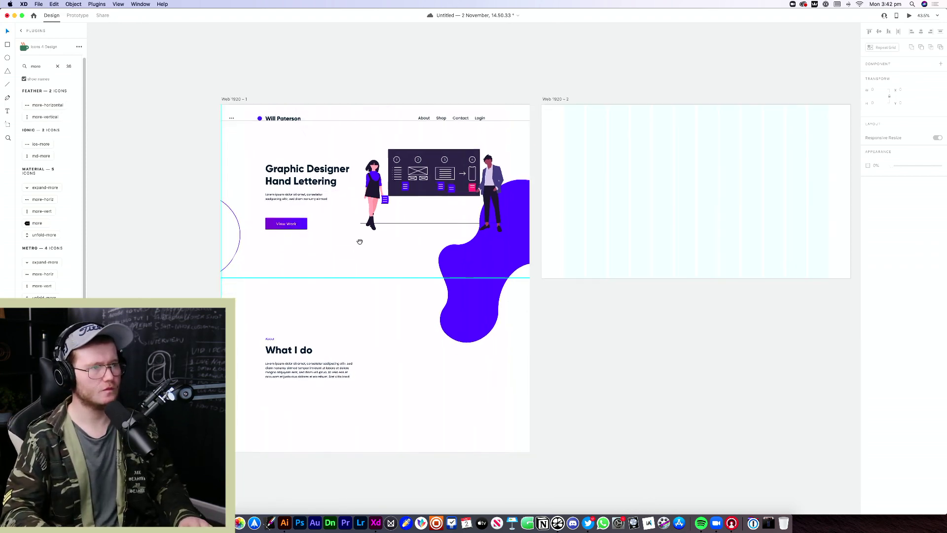
{"action": "scroll", "coordinate": [386, 244], "scroll_direction": "up", "scroll_amount": 3}
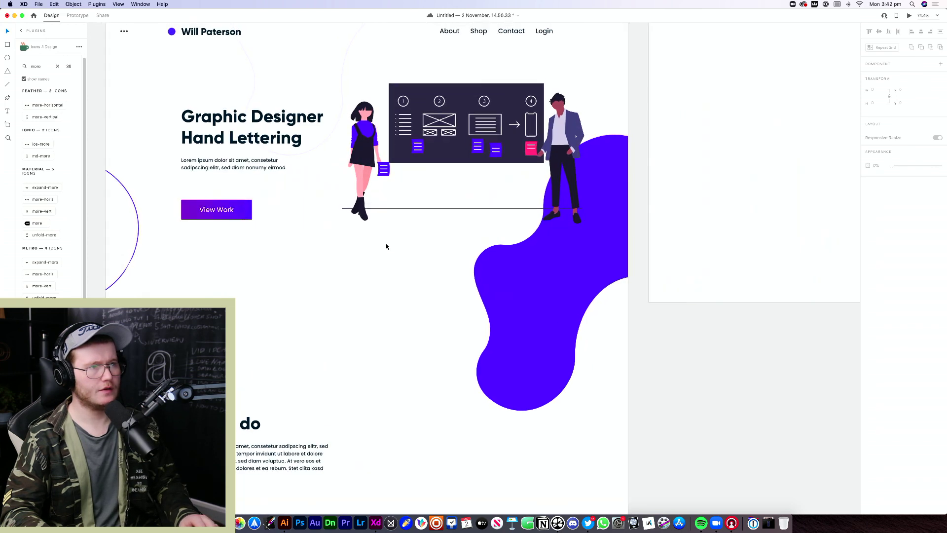
{"action": "left_click", "coordinate": [523, 281]}
{"action": "key", "text": "Escape"}
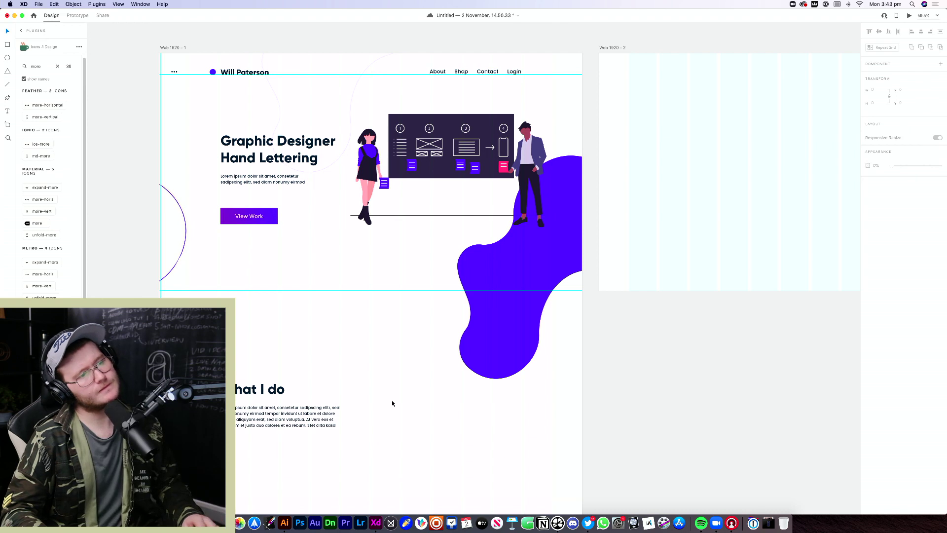
Preview the page on desktop from the hero to the "What I do" section and back, and close the preview
{"action": "left_click", "coordinate": [522, 302]}
{"action": "key", "text": "super+Return"}
{"action": "scroll", "coordinate": [522, 296], "scroll_direction": "down", "scroll_amount": 3}
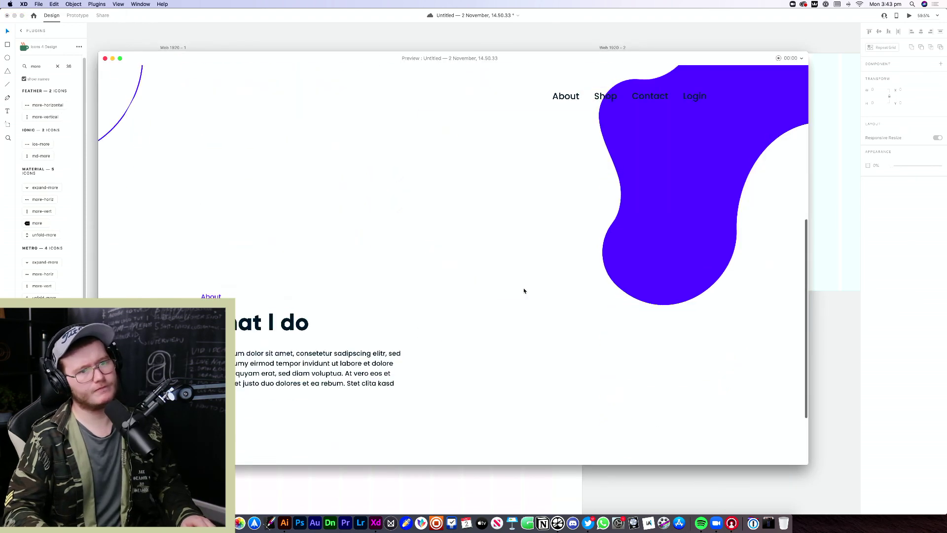
{"action": "scroll", "coordinate": [524, 290], "scroll_direction": "up", "scroll_amount": 5}
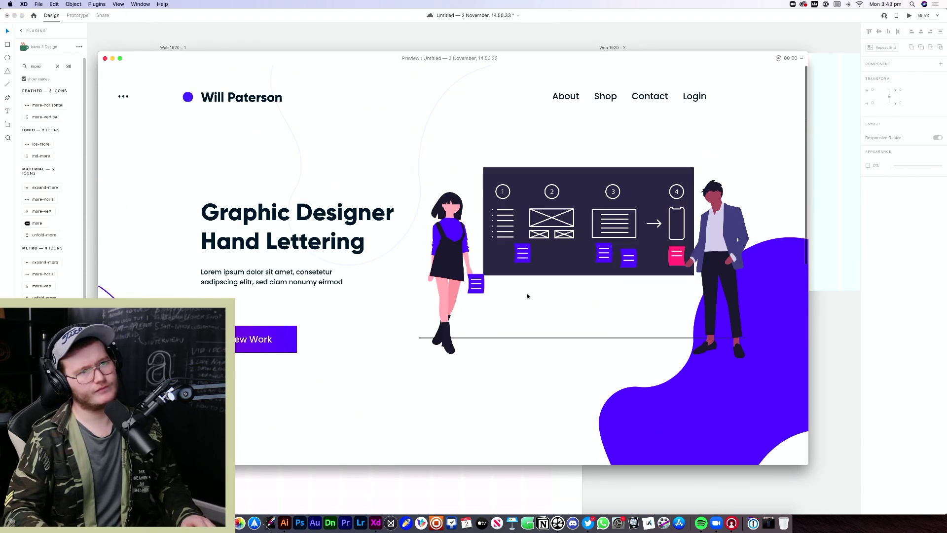
{"action": "left_click", "coordinate": [105, 59]}
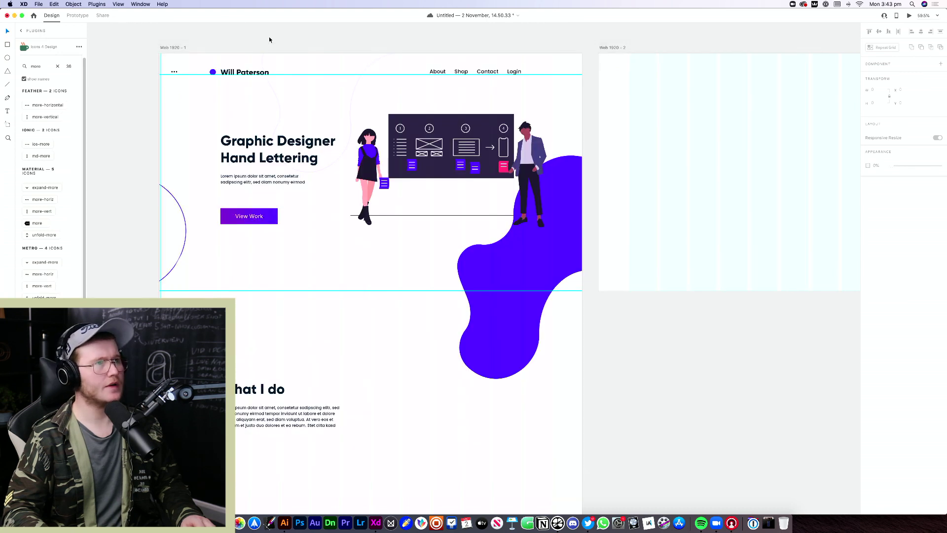
Place the hero's "View Work" button on the empty Web 1920 – 2 artboard at about X 699, Y 704, and select it there
{"action": "left_click_drag", "start_coordinate": [304, 68], "coordinate": [220, 177]}
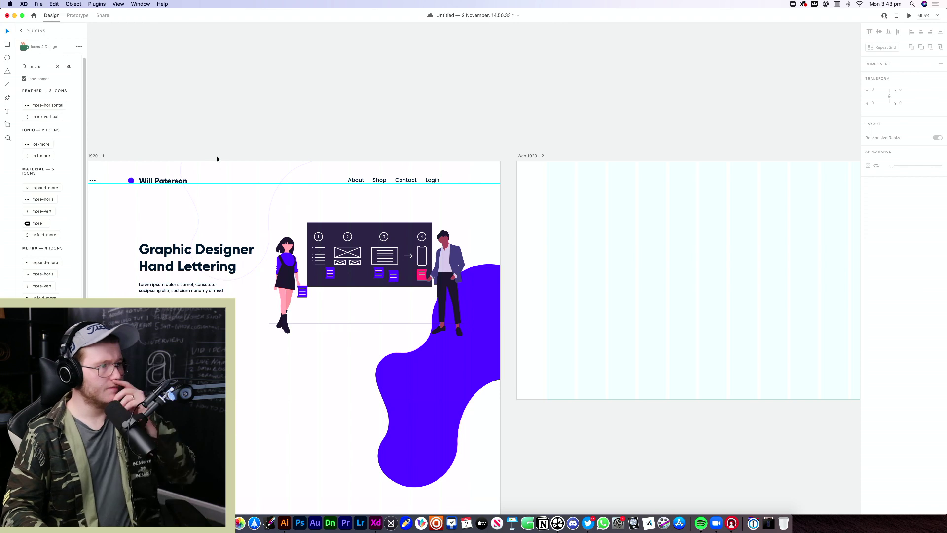
{"action": "scroll", "coordinate": [217, 160], "scroll_direction": "down", "scroll_amount": 3}
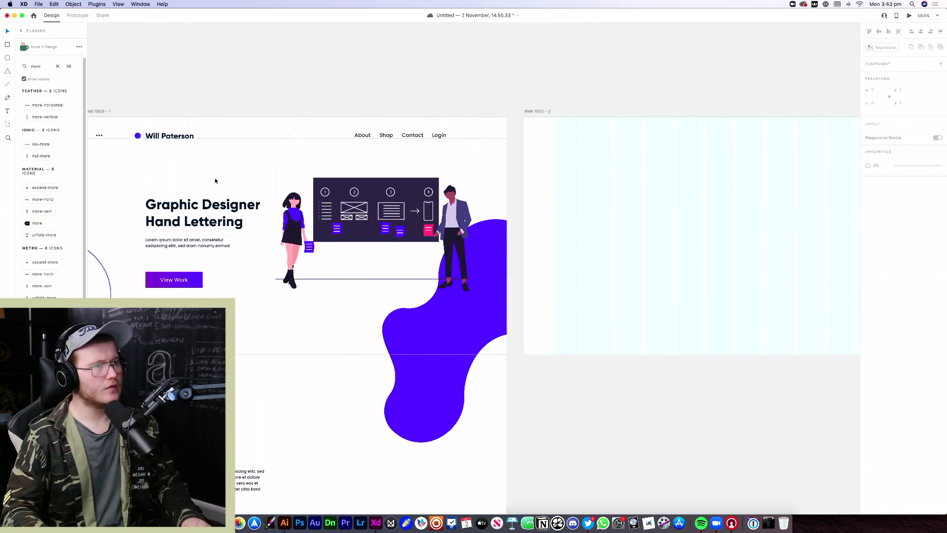
{"action": "left_click_drag", "start_coordinate": [200, 277], "coordinate": [731, 277]}
{"action": "scroll", "coordinate": [791, 280], "scroll_direction": "up", "scroll_amount": 5}
{"action": "scroll", "coordinate": [641, 284], "scroll_direction": "right", "scroll_amount": 5}
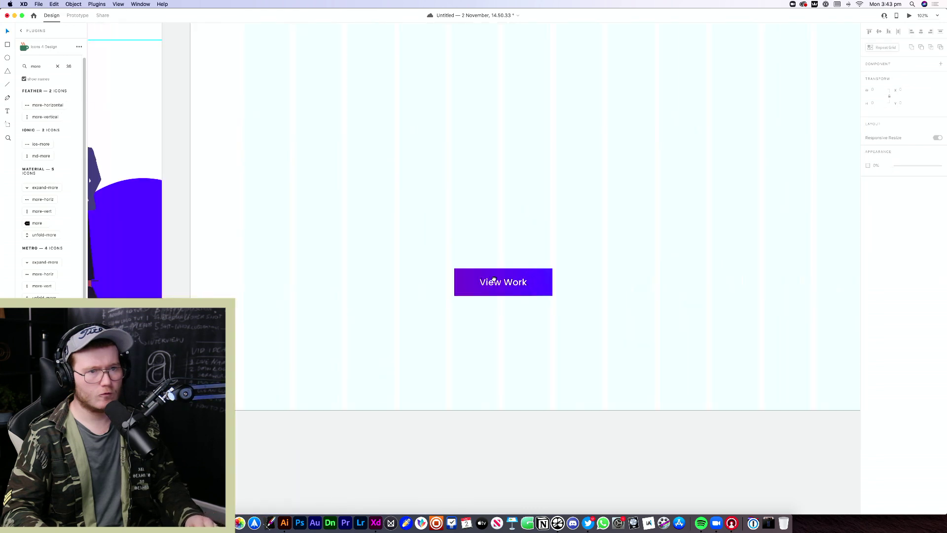
{"action": "left_click", "coordinate": [492, 288]}
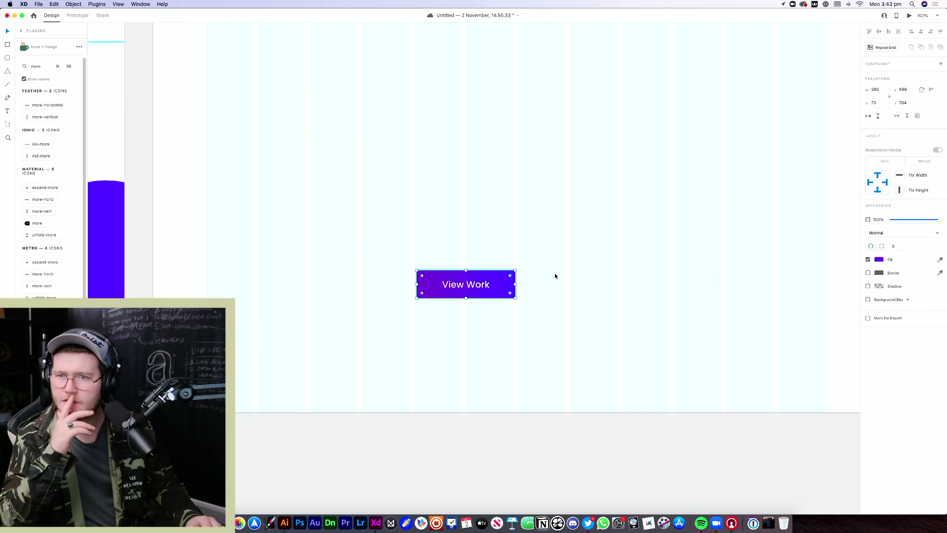
Undo the placement of the "View Work" button on the Web 1920 – 2 artboard and deselect it in the hero
{"action": "key", "text": "super+z"}
{"action": "scroll", "coordinate": [334, 258], "scroll_direction": "down", "scroll_amount": 5}
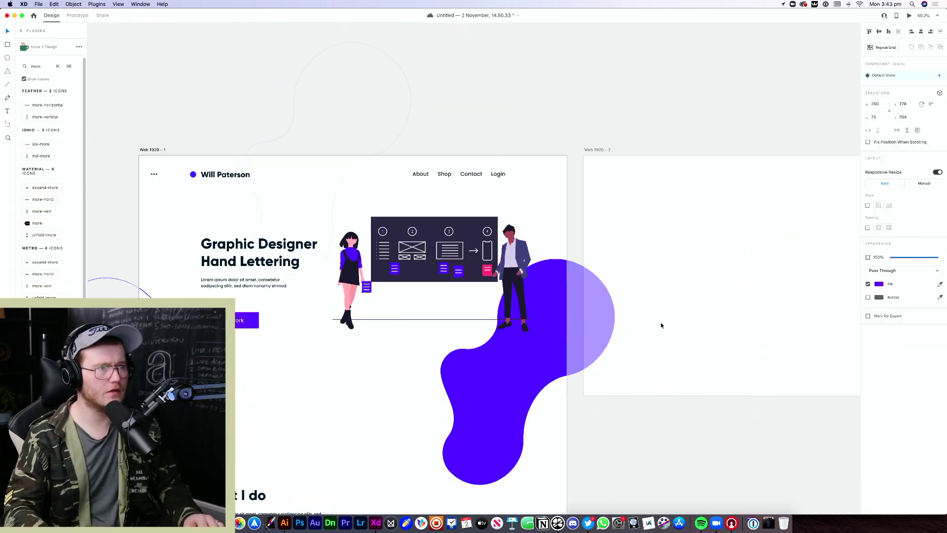
{"action": "scroll", "coordinate": [660, 321], "scroll_direction": "left", "scroll_amount": 5}
{"action": "scroll", "coordinate": [481, 302], "scroll_direction": "up", "scroll_amount": 4}
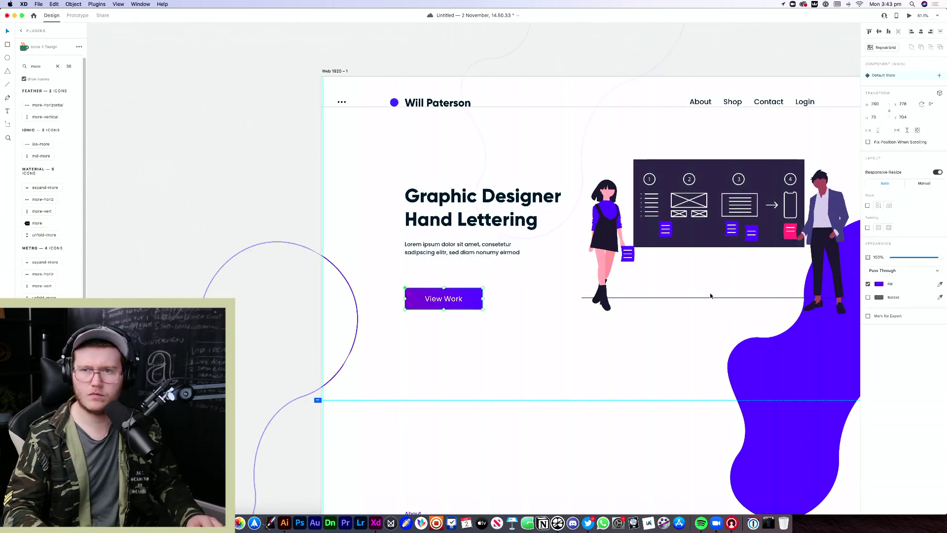
{"action": "left_click", "coordinate": [569, 342]}
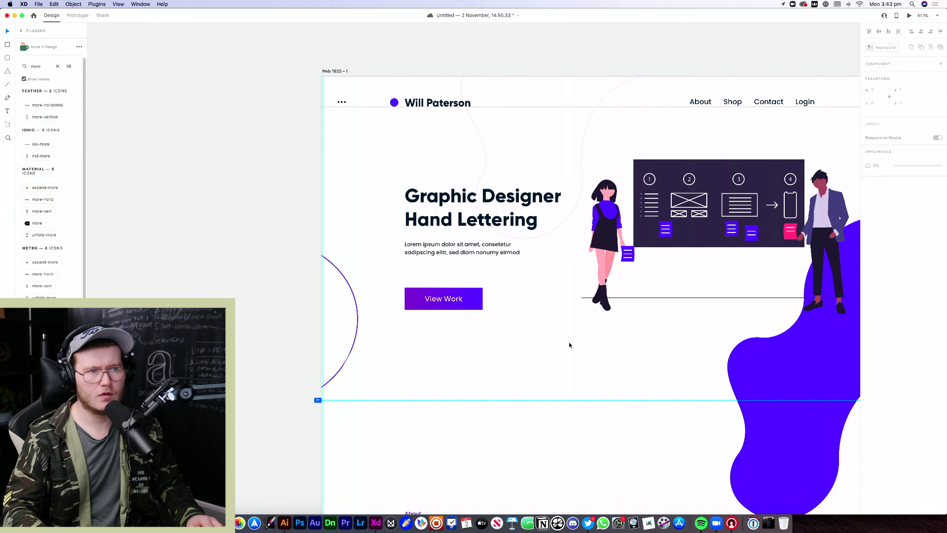
Try to place the mp4 video file from the Downloads folder on the empty Web 1920 – 2 artboard
{"action": "scroll", "coordinate": [570, 343], "scroll_direction": "down", "scroll_amount": 5}
{"action": "scroll", "coordinate": [518, 332], "scroll_direction": "right", "scroll_amount": 10}
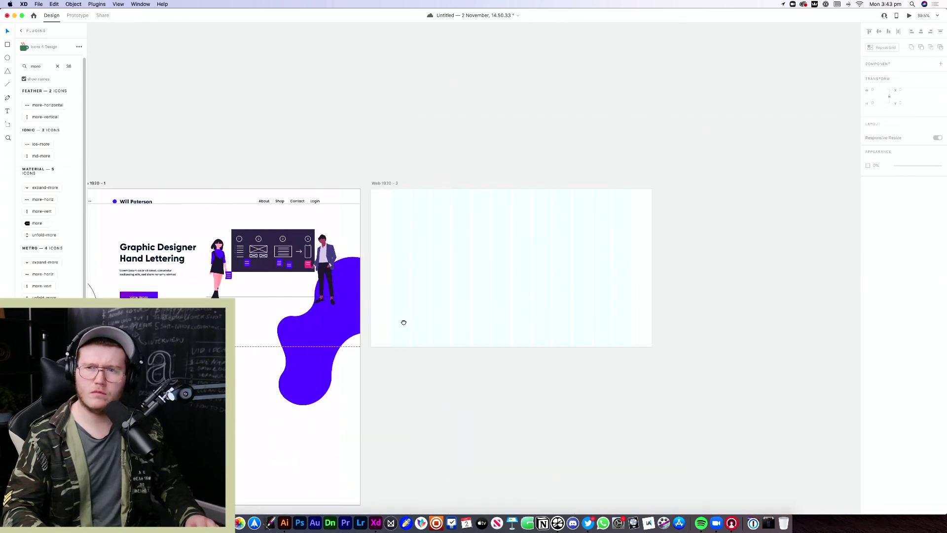
{"action": "left_click", "coordinate": [768, 523]}
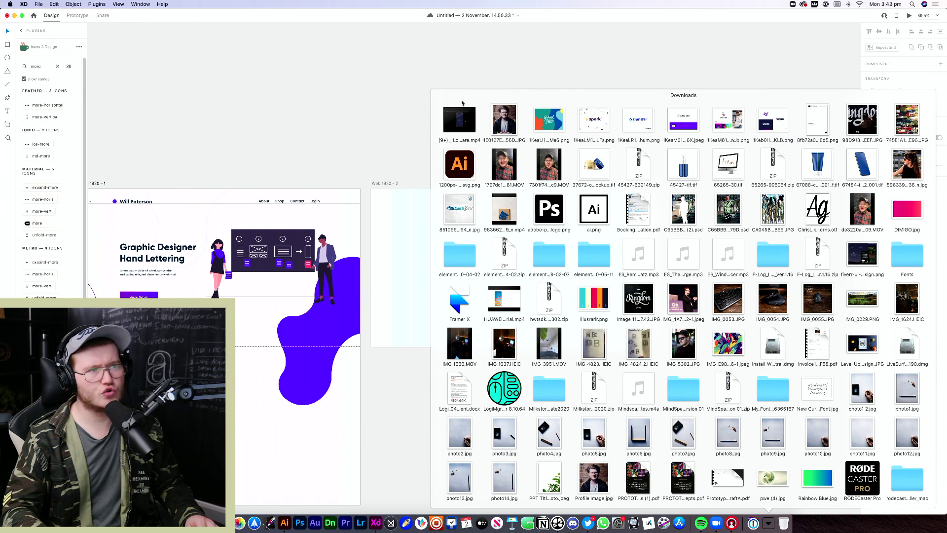
{"action": "scroll", "coordinate": [829, 280], "scroll_direction": "down", "scroll_amount": 5}
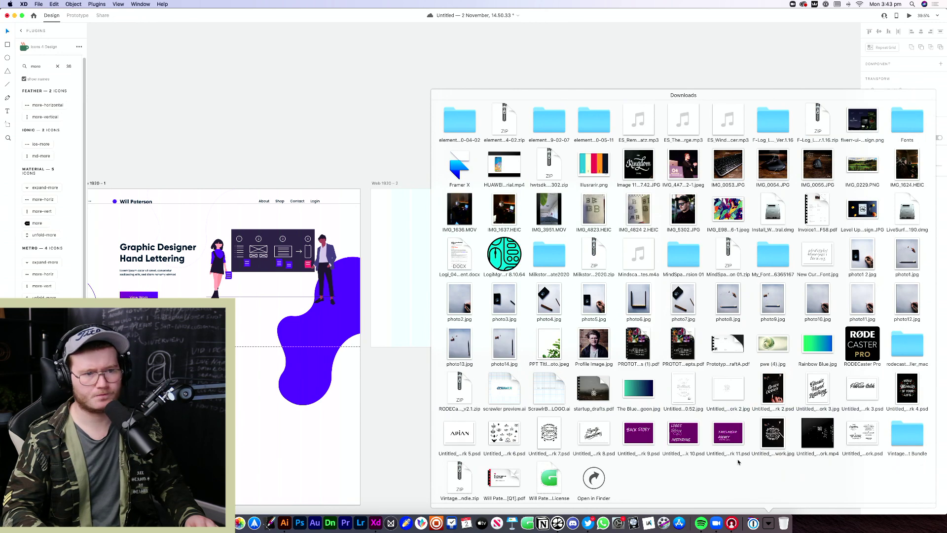
{"action": "left_click_drag", "start_coordinate": [815, 455], "coordinate": [508, 276]}
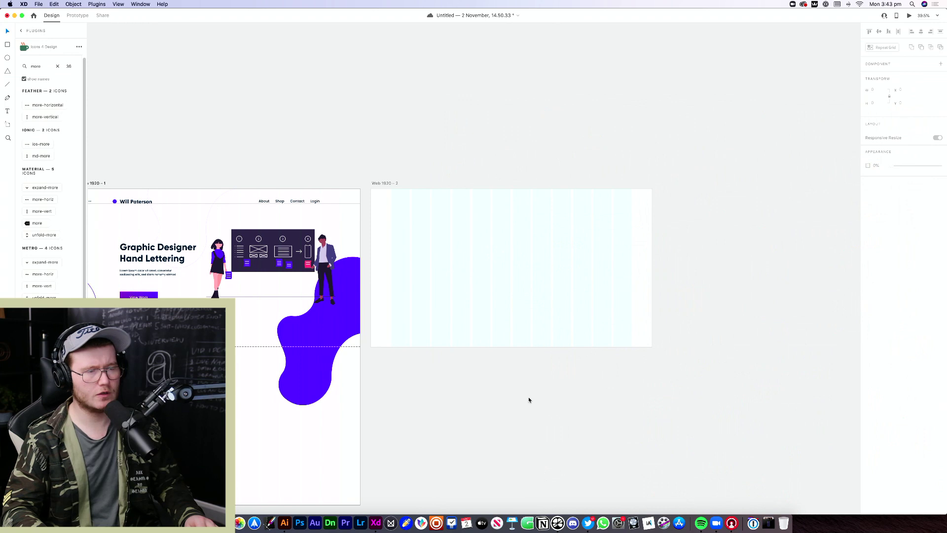
Draw a rectangle about 995 × 513 on the Web 1920 – 2 artboard and try to fill it with the Downloads video
{"action": "left_click", "coordinate": [541, 345]}
{"action": "key", "text": "r"}
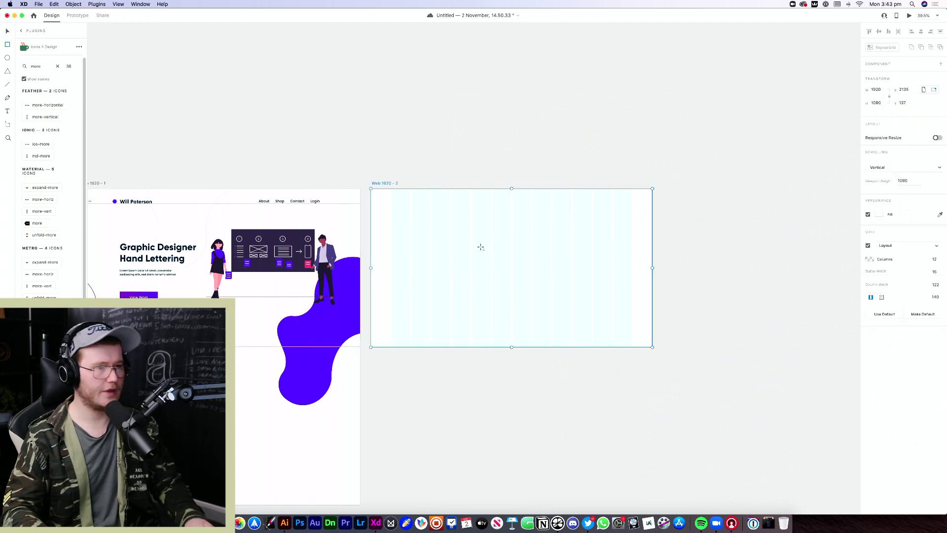
{"action": "left_click_drag", "start_coordinate": [452, 229], "coordinate": [597, 303]}
{"action": "left_click", "coordinate": [767, 522]}
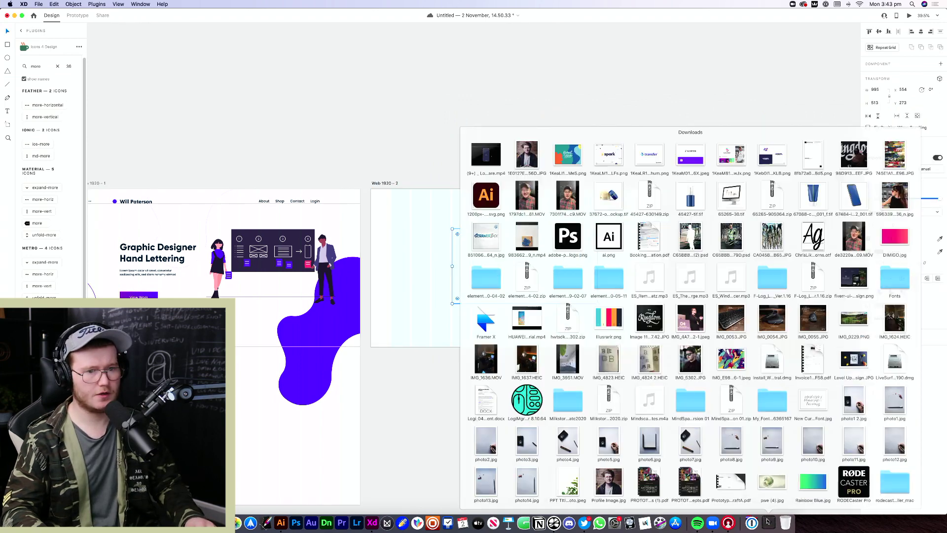
{"action": "left_click_drag", "start_coordinate": [817, 446], "coordinate": [542, 263]}
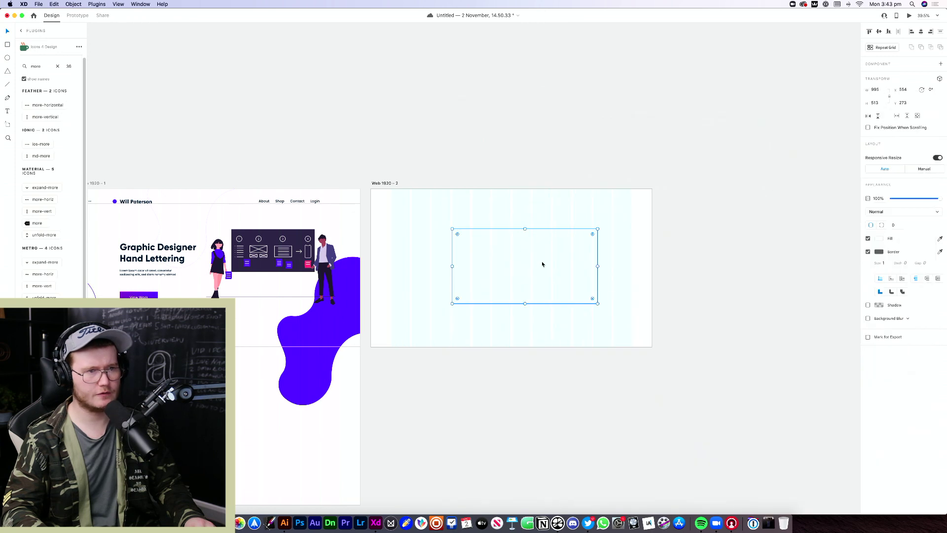
Delete the rectangle from the Web 1920 – 2 artboard
{"action": "left_click", "coordinate": [655, 385]}
{"action": "left_click", "coordinate": [567, 295]}
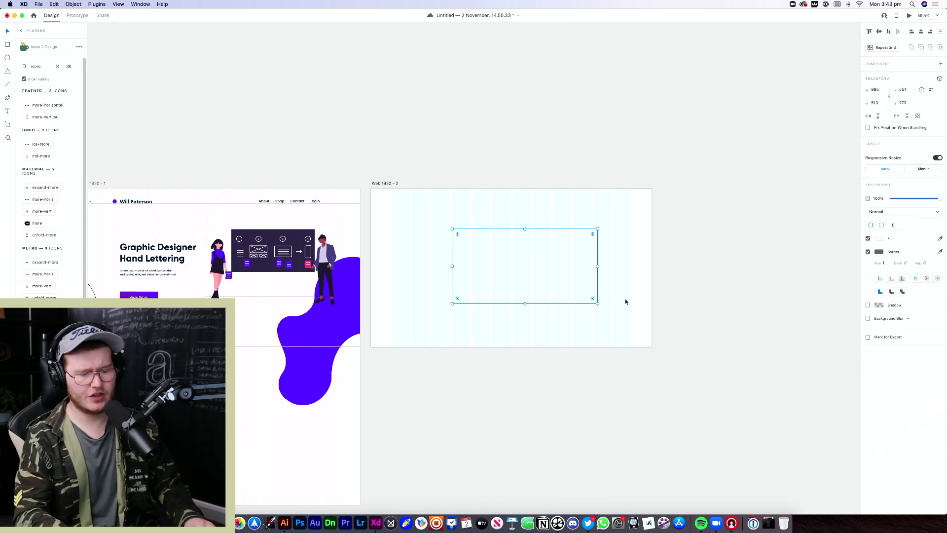
{"action": "key", "text": "Delete"}
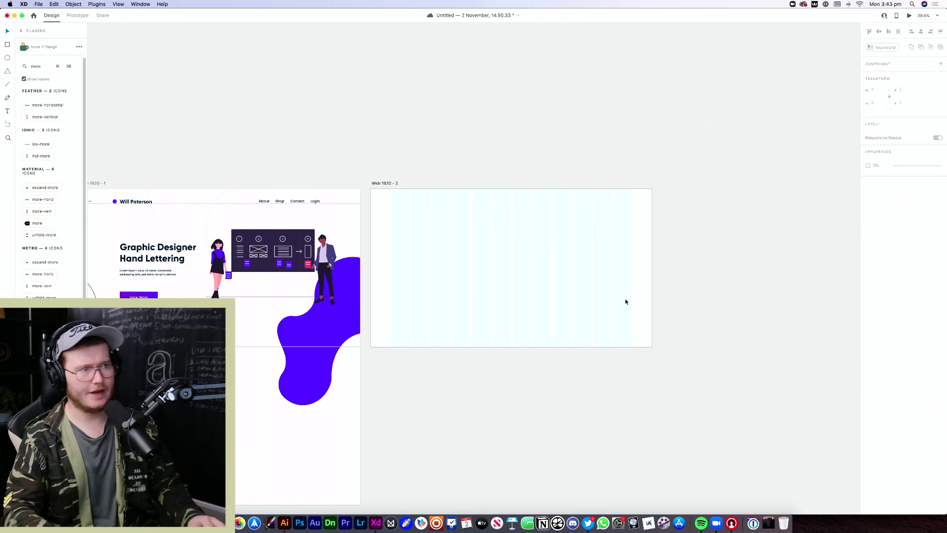
Search the plugin library for "video", look through the matching plugins, and close the library
{"action": "left_click", "coordinate": [20, 32]}
{"action": "key", "text": "alt+super+p"}
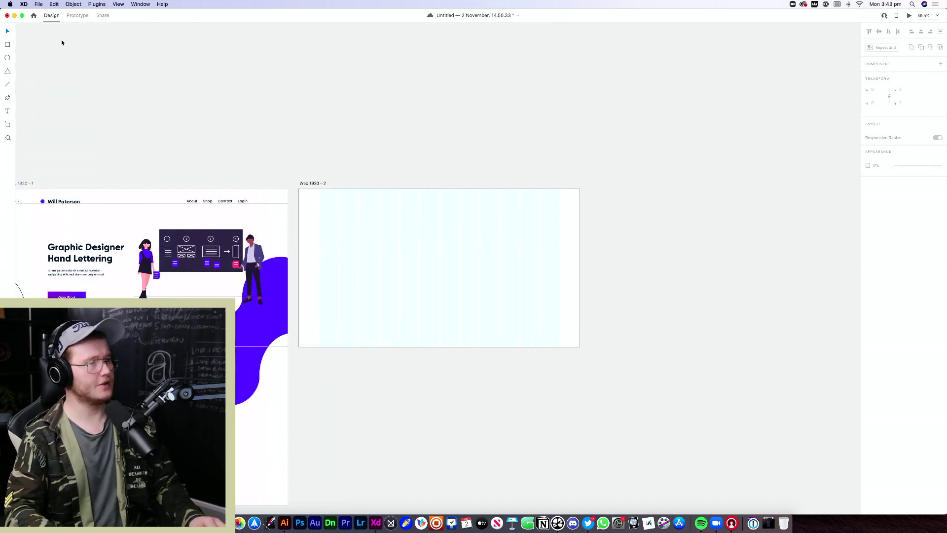
{"action": "key", "text": "alt+super+p"}
{"action": "left_click", "coordinate": [79, 31]}
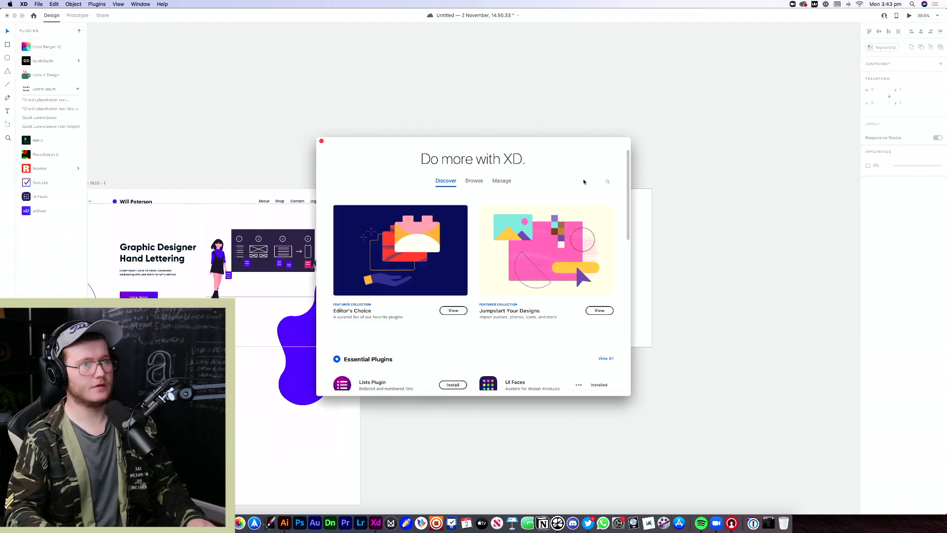
{"action": "left_click", "coordinate": [607, 182]}
{"action": "type", "text": "video"}
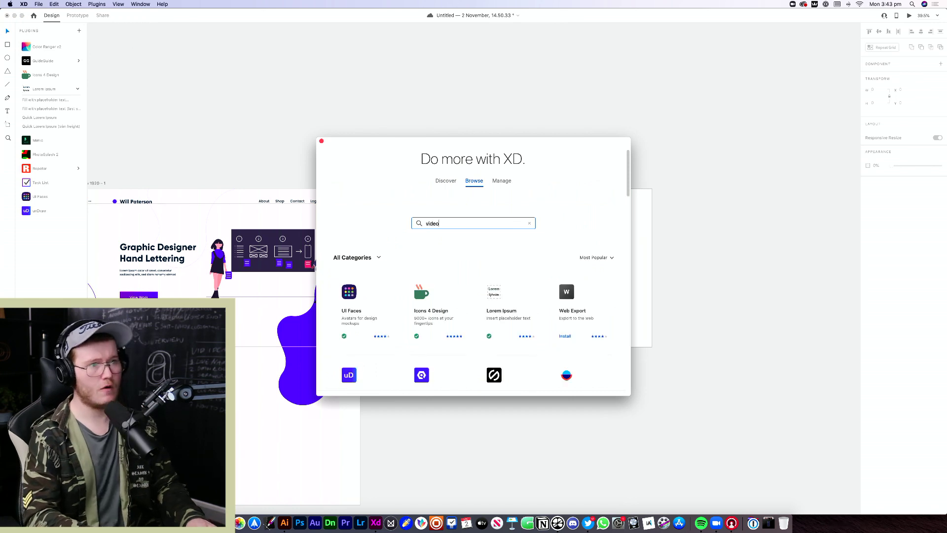
{"action": "key", "text": "Return"}
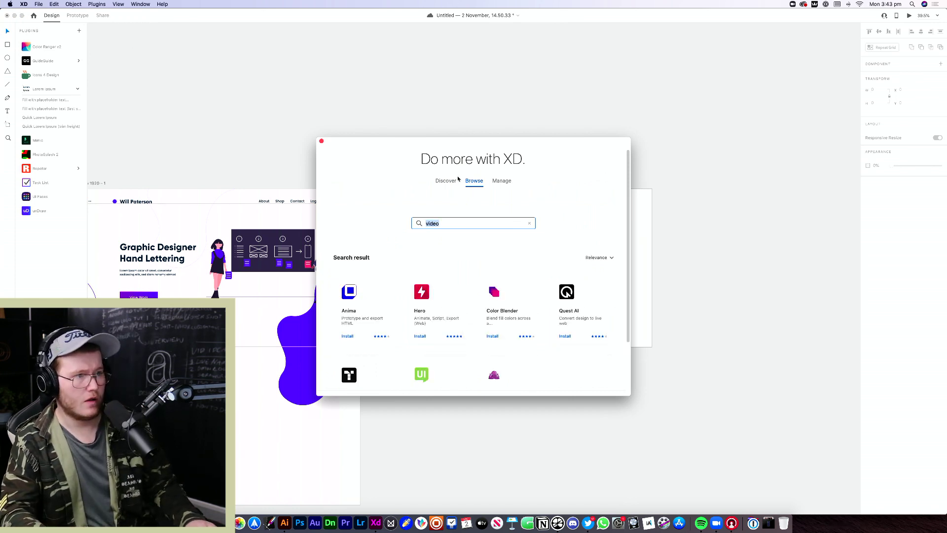
{"action": "scroll", "coordinate": [585, 367], "scroll_direction": "down", "scroll_amount": 3}
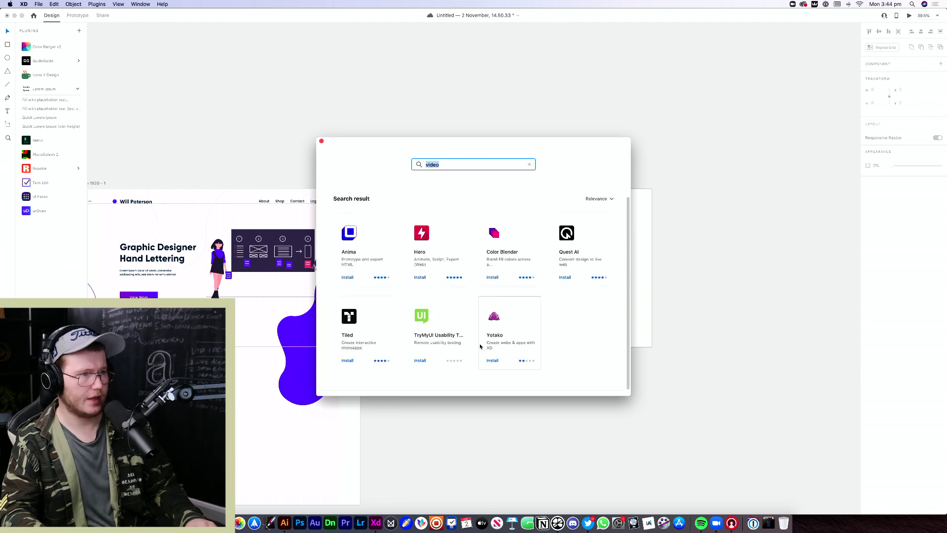
{"action": "left_click", "coordinate": [321, 141]}
Turn the header's "About" link into a component and add a Hover State to it
{"action": "scroll", "coordinate": [404, 179], "scroll_direction": "left", "scroll_amount": 5}
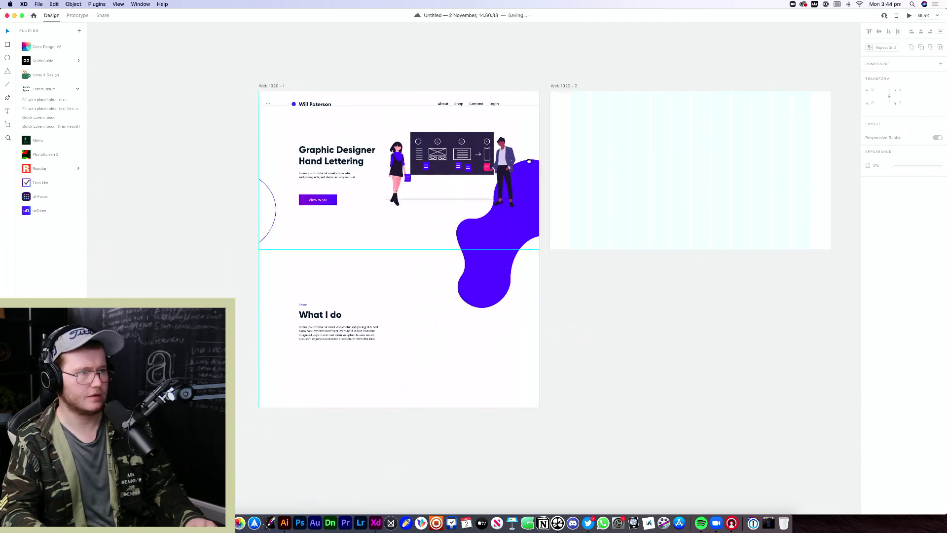
{"action": "scroll", "coordinate": [328, 208], "scroll_direction": "up", "scroll_amount": 5}
{"action": "scroll", "coordinate": [327, 210], "scroll_direction": "down", "scroll_amount": 5}
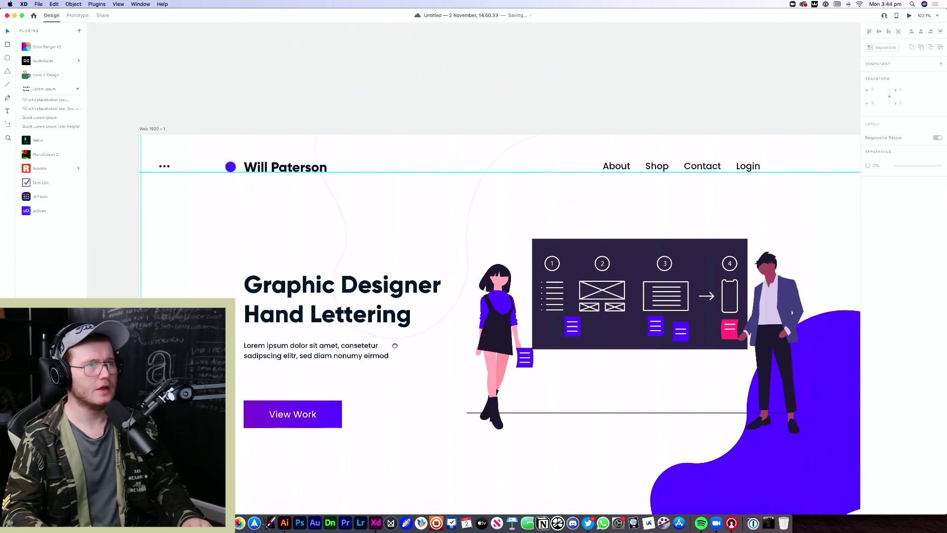
{"action": "scroll", "coordinate": [395, 345], "scroll_direction": "up", "scroll_amount": 5}
{"action": "left_click_drag", "start_coordinate": [479, 328], "coordinate": [299, 357]}
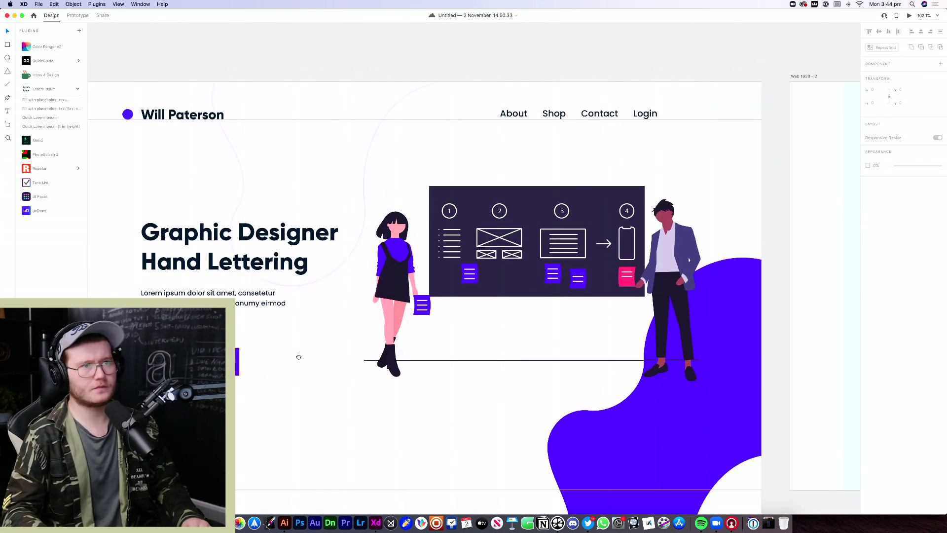
{"action": "scroll", "coordinate": [279, 306], "scroll_direction": "right", "scroll_amount": 5}
{"action": "scroll", "coordinate": [279, 306], "scroll_direction": "up", "scroll_amount": 4}
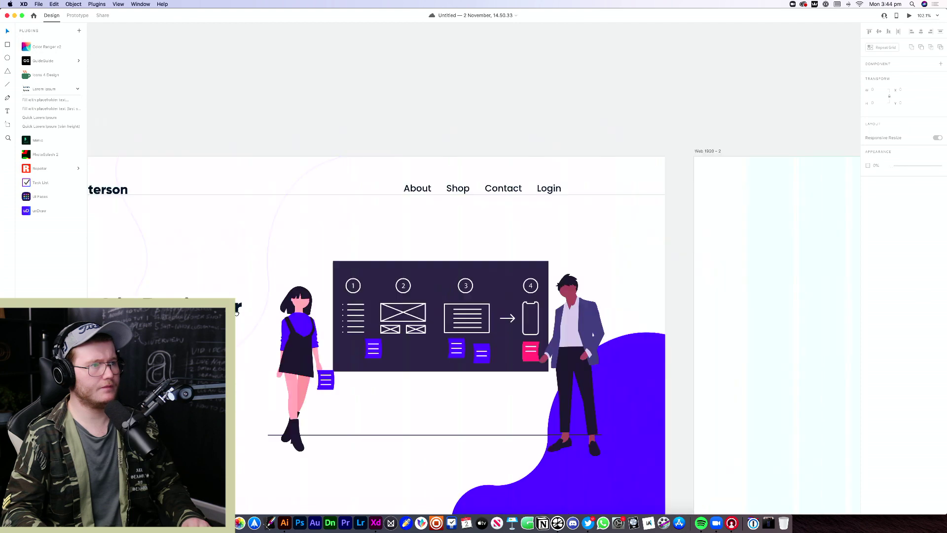
{"action": "double_click", "coordinate": [340, 245]}
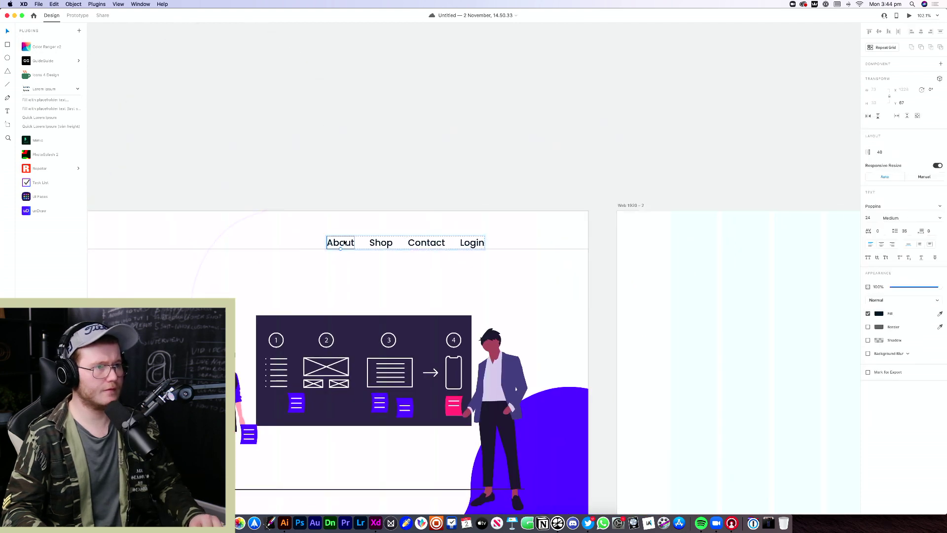
{"action": "left_click", "coordinate": [941, 63]}
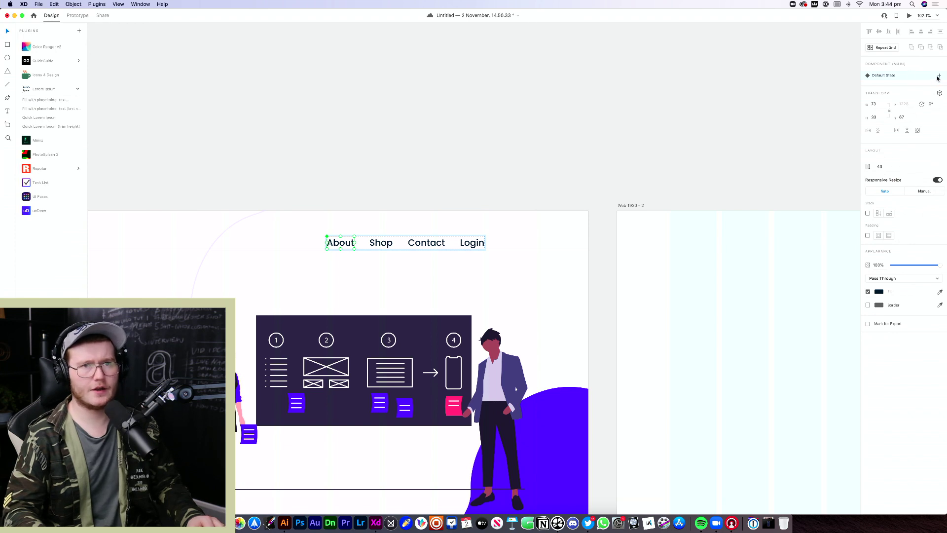
{"action": "left_click", "coordinate": [939, 76]}
{"action": "left_click", "coordinate": [880, 91]}
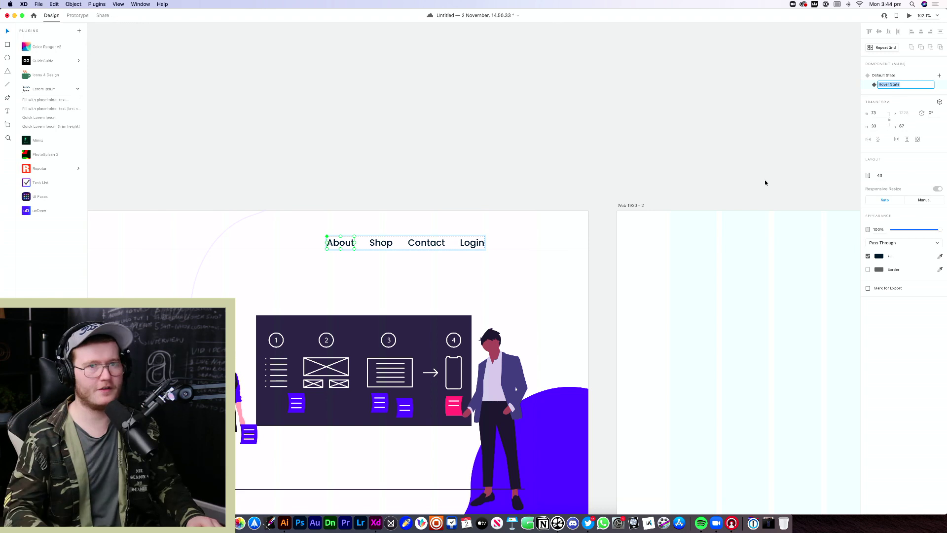
Set the "About" hover state's fill opacity to 50%, return to the Default State, and check the hover effect in the desktop preview
{"action": "left_click", "coordinate": [878, 256]}
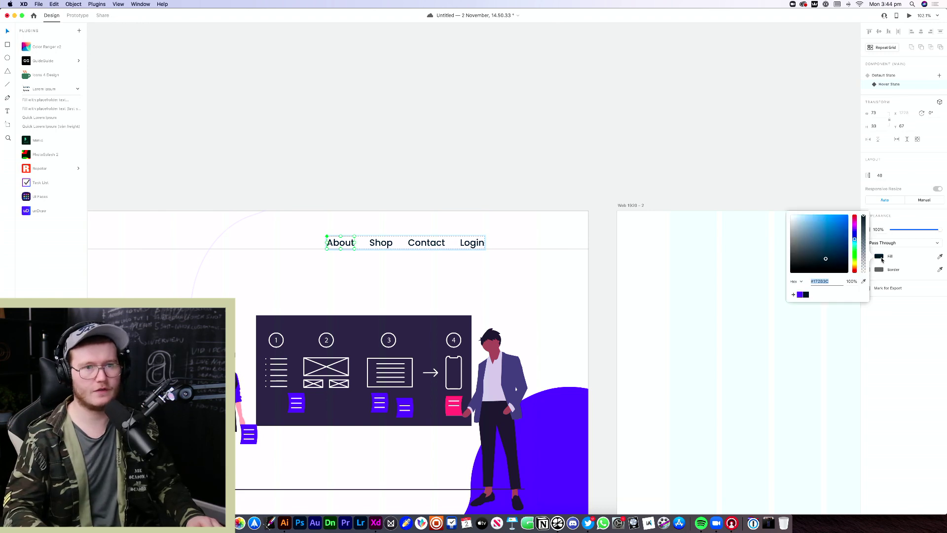
{"action": "left_click_drag", "start_coordinate": [864, 229], "coordinate": [866, 243]}
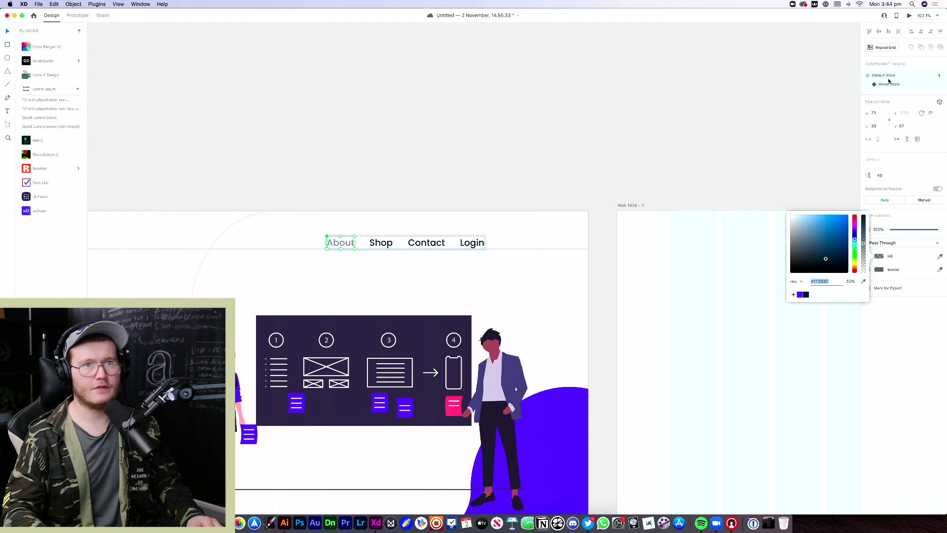
{"action": "left_click", "coordinate": [887, 77]}
{"action": "key", "text": "super+Return"}
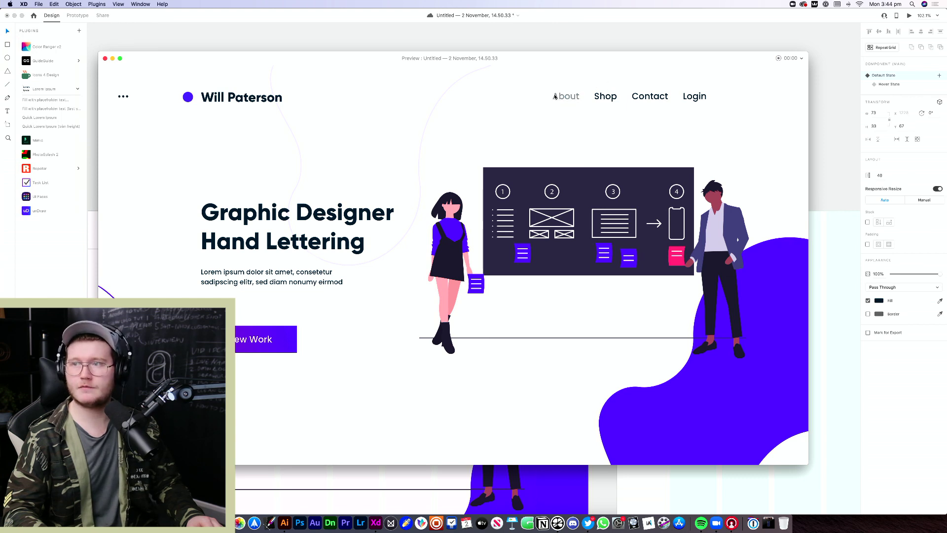
{"action": "left_click", "coordinate": [105, 58]}
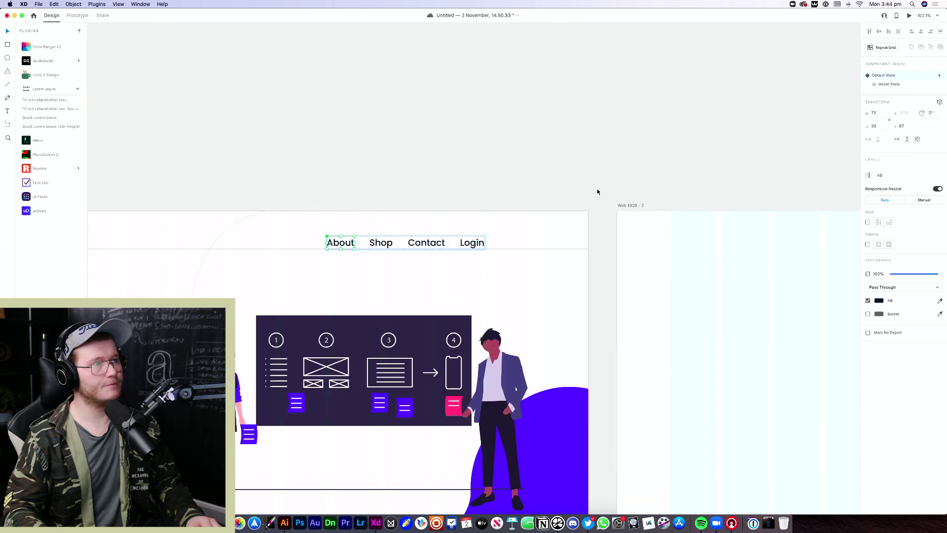
Turn the header's "Shop" link into a component
{"action": "scroll", "coordinate": [379, 232], "scroll_direction": "right", "scroll_amount": 2}
{"action": "scroll", "coordinate": [323, 245], "scroll_direction": "up", "scroll_amount": 3}
{"action": "scroll", "coordinate": [323, 245], "scroll_direction": "left", "scroll_amount": 3}
{"action": "left_click", "coordinate": [373, 232]}
{"action": "double_click", "coordinate": [373, 233]}
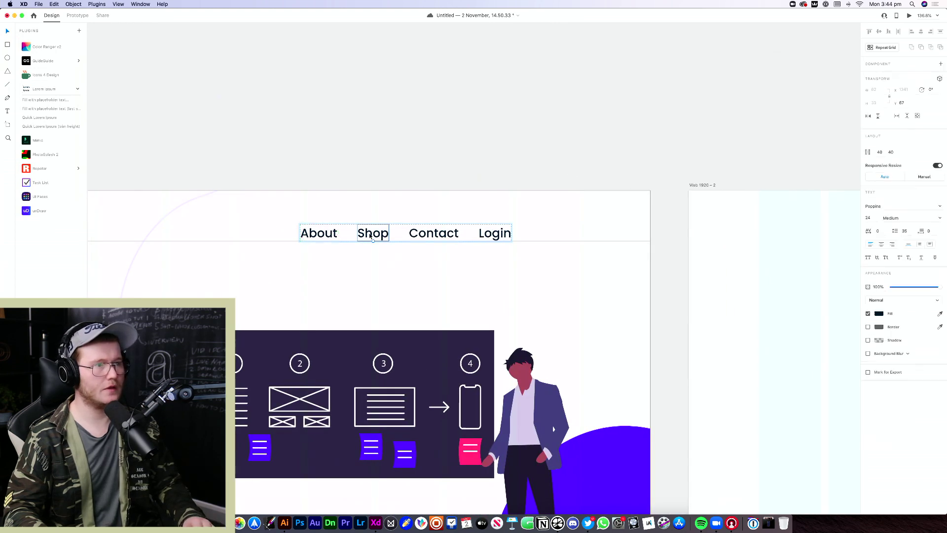
{"action": "double_click", "coordinate": [373, 232]}
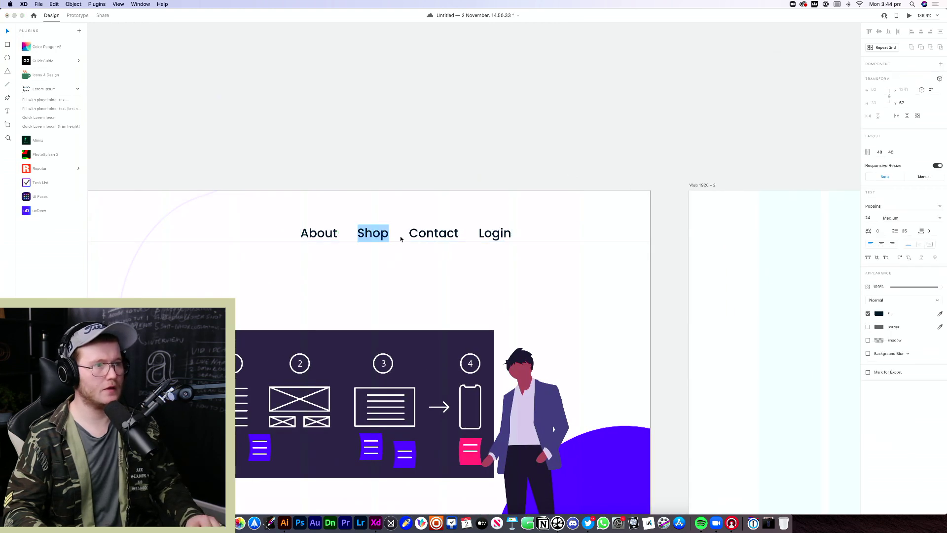
{"action": "left_click", "coordinate": [372, 229]}
{"action": "key", "text": "Escape"}
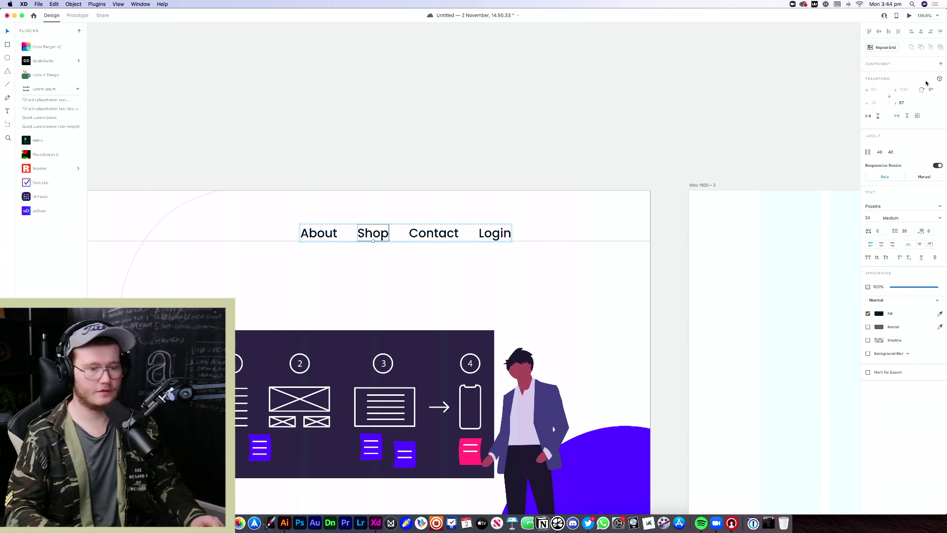
{"action": "left_click", "coordinate": [941, 63]}
Add a Hover State to the "Shop" component and set its opacity to 50%
{"action": "left_click", "coordinate": [939, 75]}
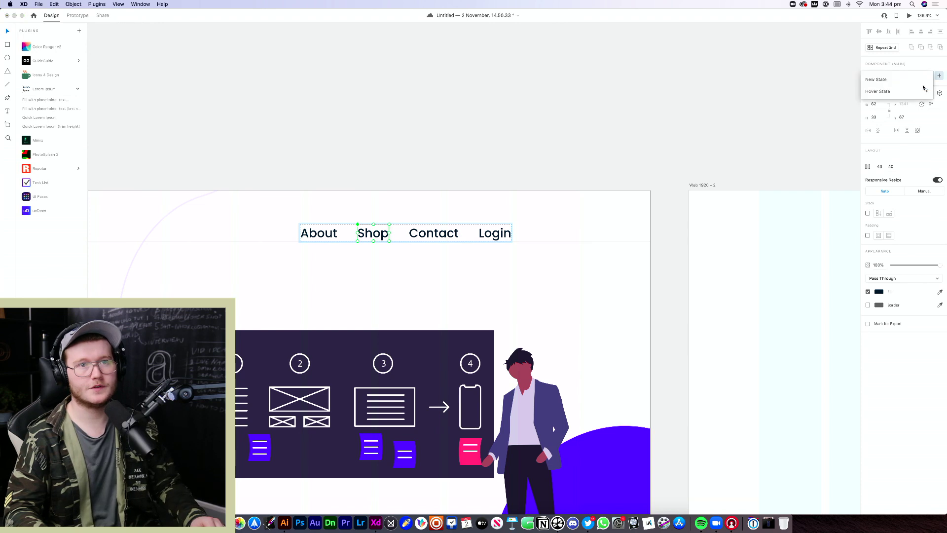
{"action": "left_click", "coordinate": [890, 92]}
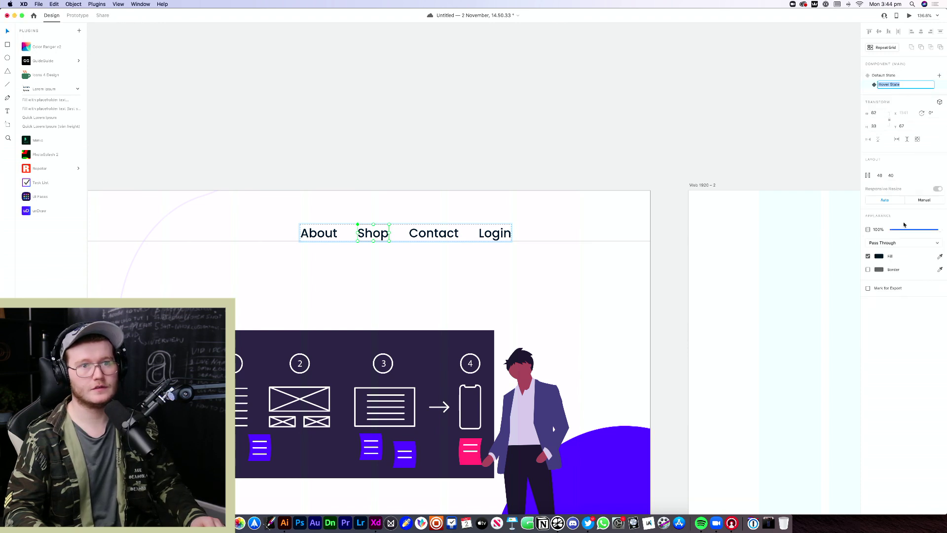
{"action": "left_click", "coordinate": [875, 229]}
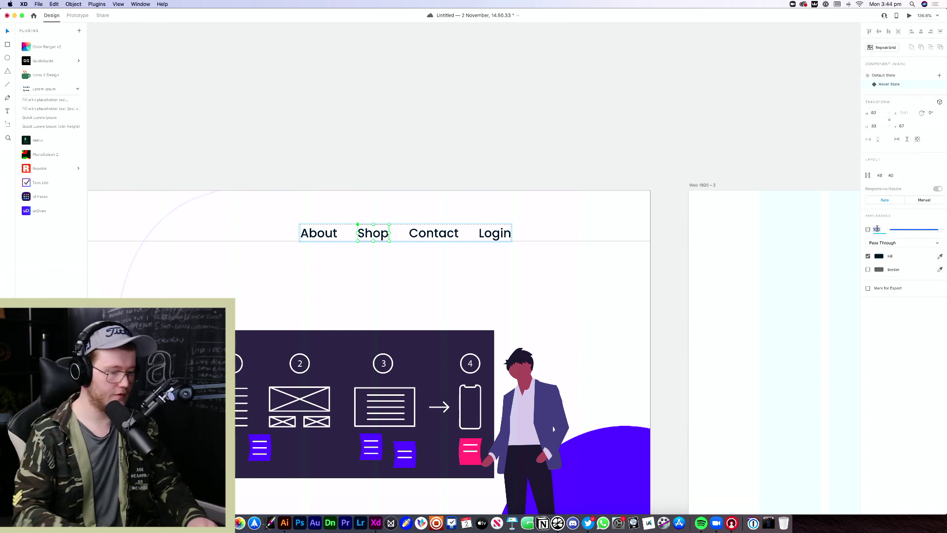
{"action": "type", "text": "50"}
{"action": "key", "text": "Return"}
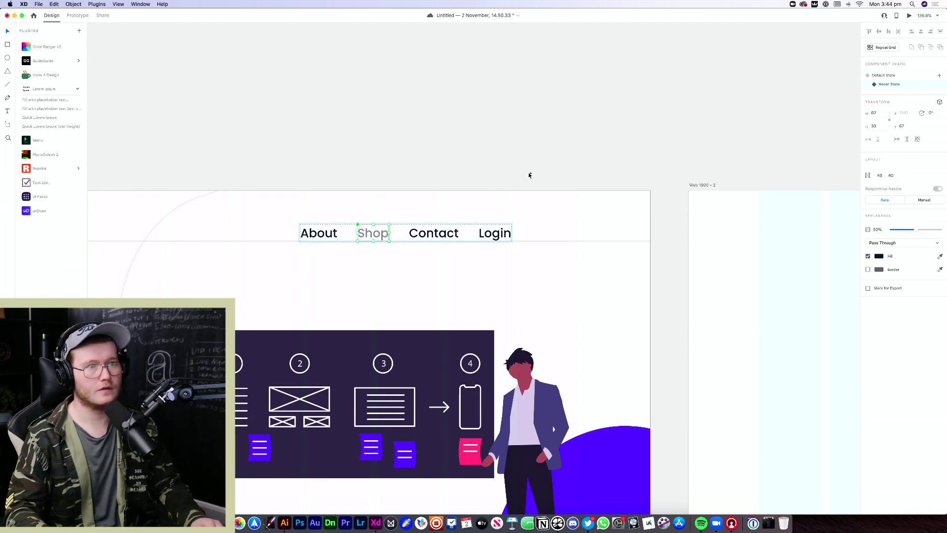
Restore the "Shop" hover state's overall opacity to 100% and set its fill opacity to 50% instead
{"action": "left_click", "coordinate": [884, 75]}
{"action": "left_click", "coordinate": [885, 85]}
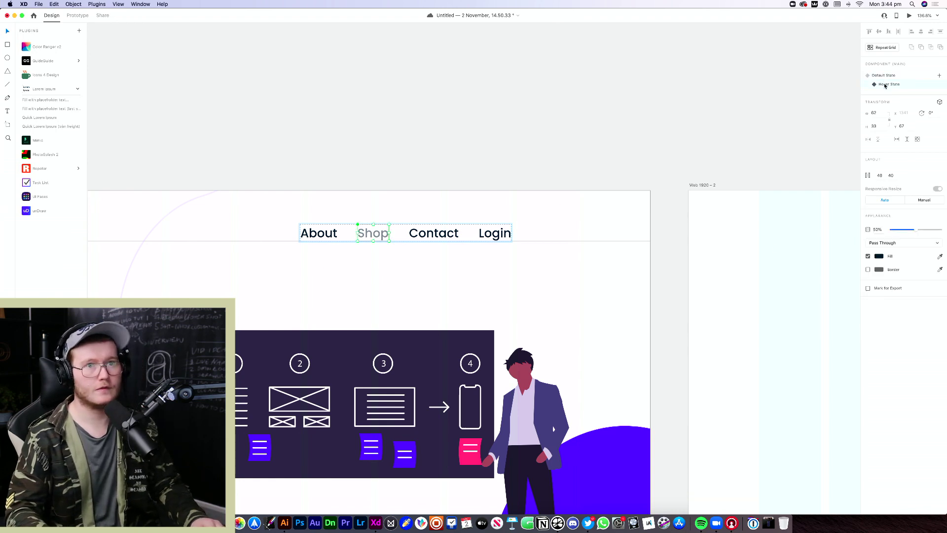
{"action": "left_click_drag", "start_coordinate": [914, 229], "coordinate": [941, 229]}
{"action": "left_click", "coordinate": [879, 256]}
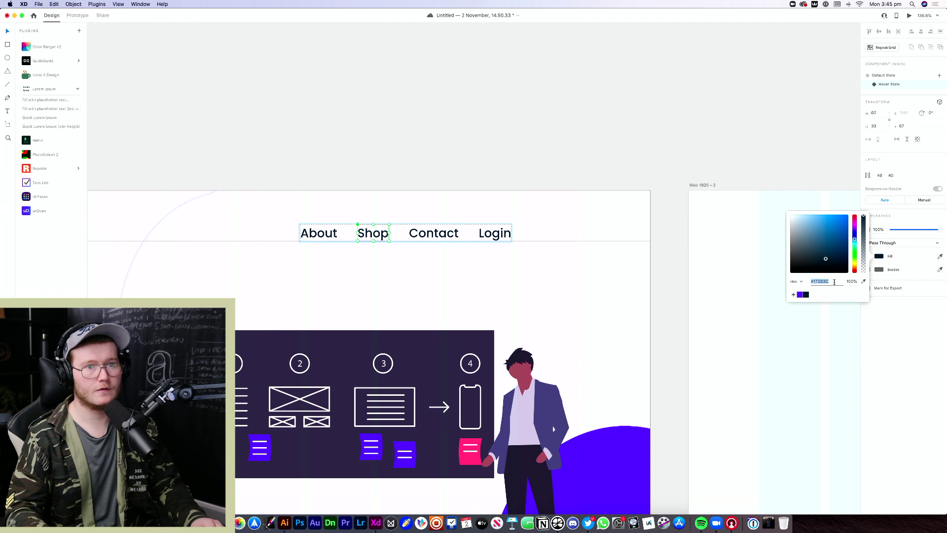
{"action": "left_click", "coordinate": [857, 279]}
{"action": "type", "text": "50"}
{"action": "key", "text": "Return"}
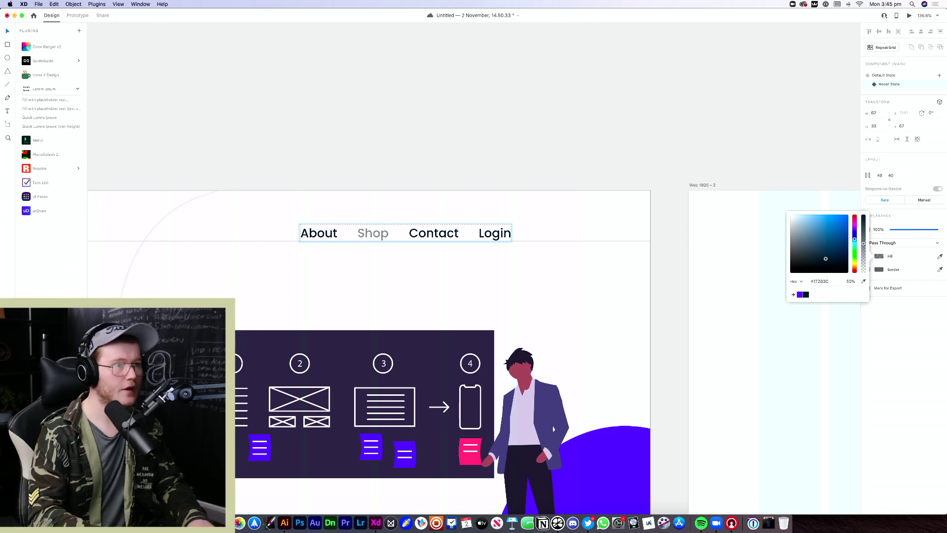
Reselect the "Shop" component in the header and return it to its Default State
{"action": "left_click", "coordinate": [647, 150]}
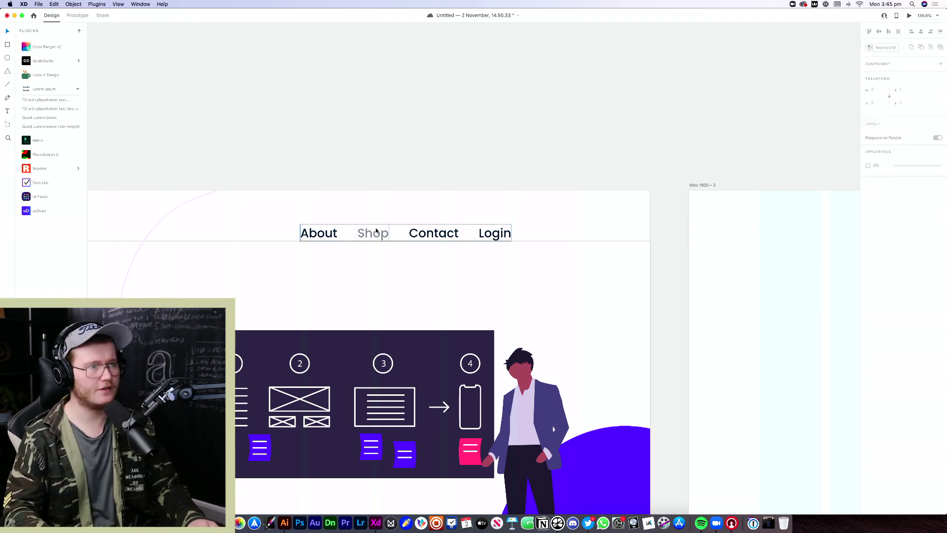
{"action": "left_click", "coordinate": [371, 232]}
{"action": "double_click", "coordinate": [366, 239]}
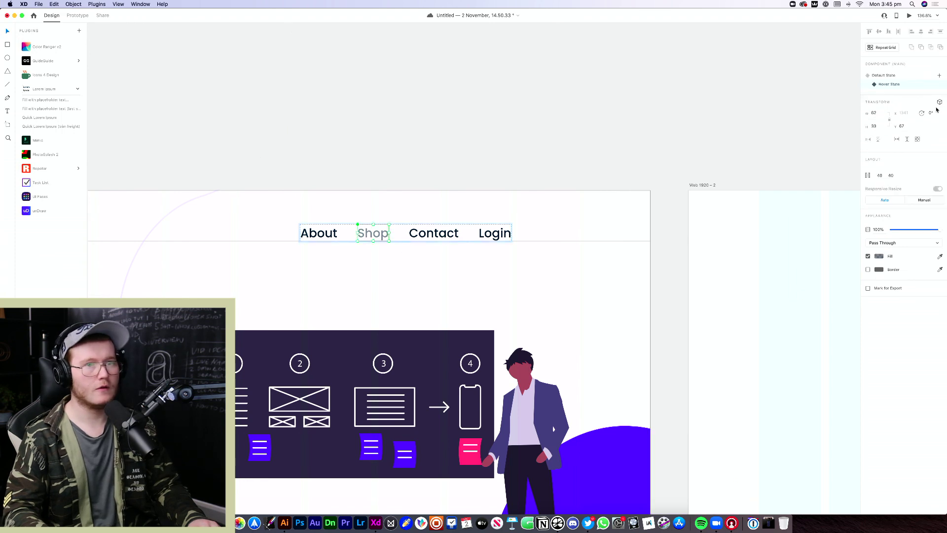
Turn the header's "Contact" link into a component and add a Hover State to it
{"action": "left_click", "coordinate": [434, 233]}
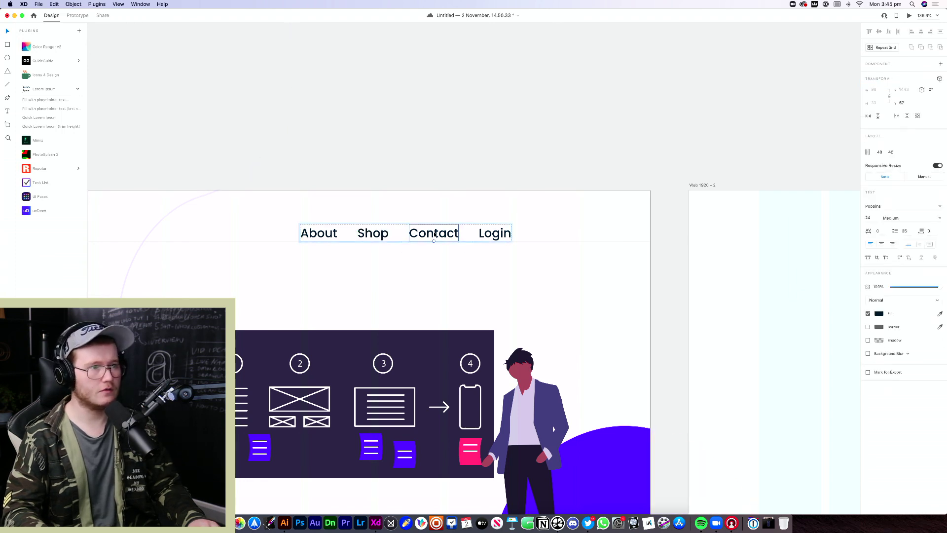
{"action": "double_click", "coordinate": [434, 232]}
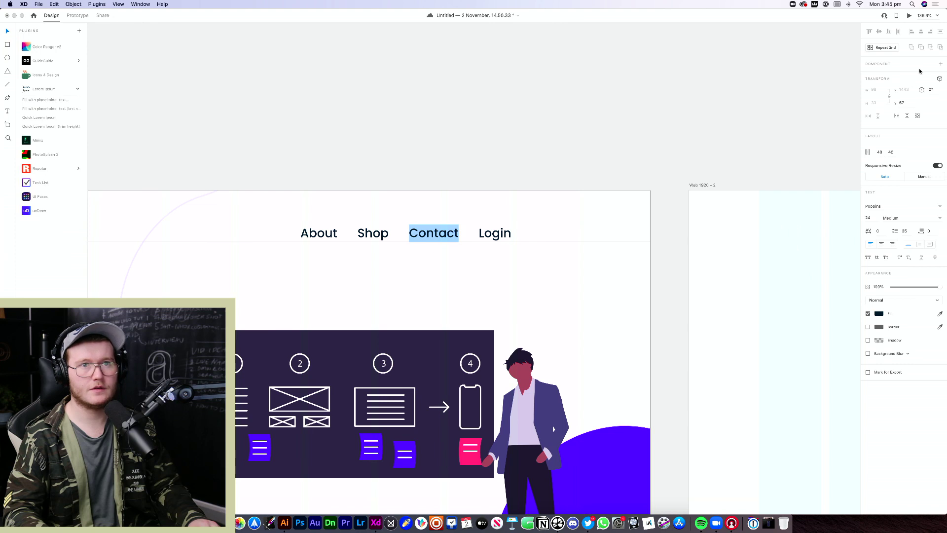
{"action": "key", "text": "Escape"}
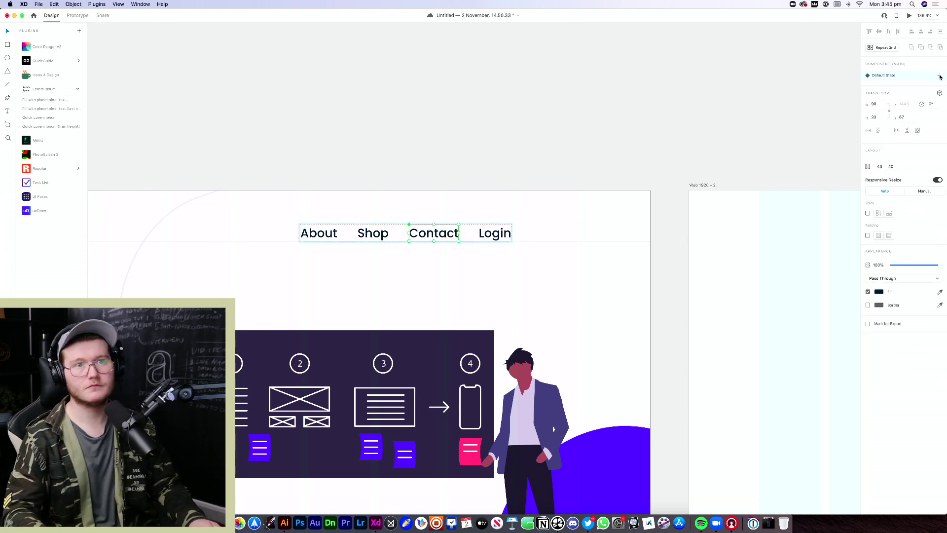
{"action": "left_click", "coordinate": [940, 77]}
{"action": "left_click", "coordinate": [887, 89]}
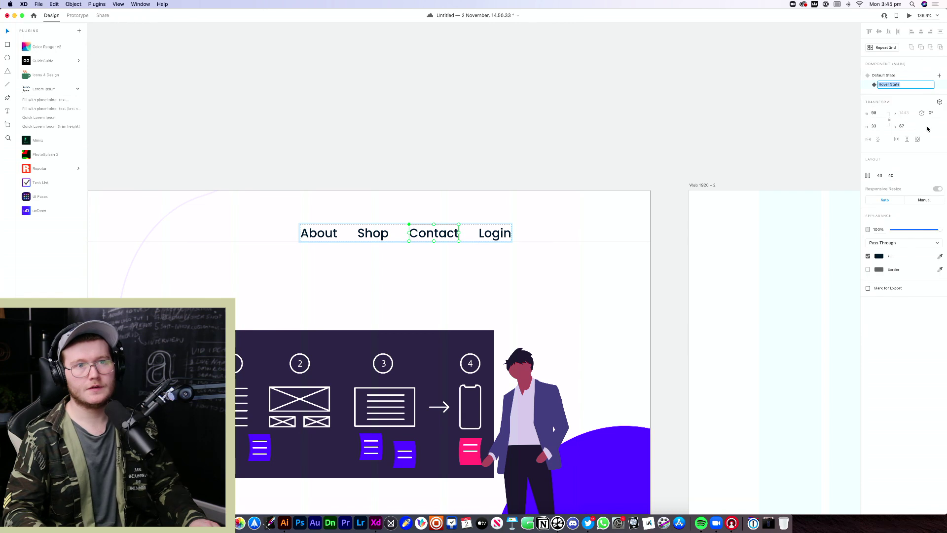
Set the "Contact" hover state's fill opacity to 50% and return the component to its Default State
{"action": "left_click", "coordinate": [882, 256]}
{"action": "left_click", "coordinate": [851, 281]}
{"action": "type", "text": "50"}
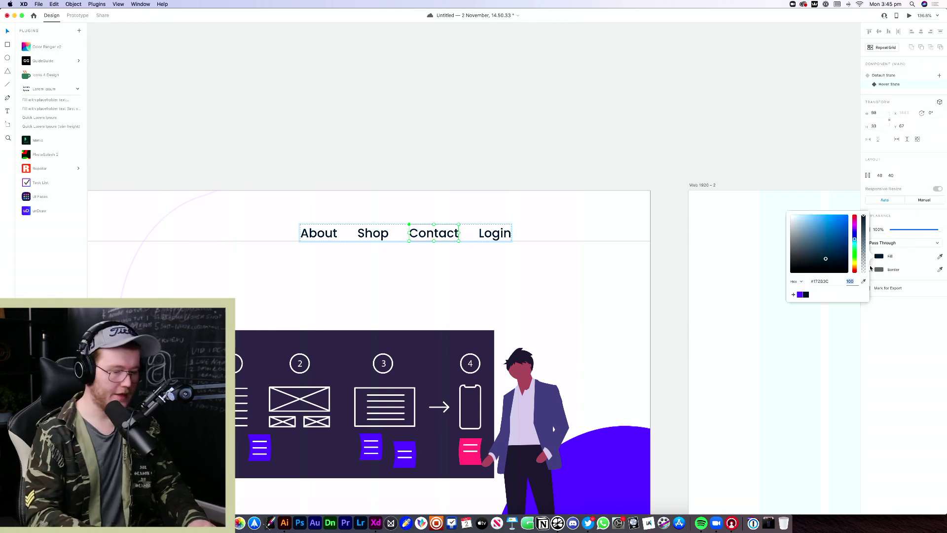
{"action": "key", "text": "Return"}
{"action": "left_click", "coordinate": [895, 78]}
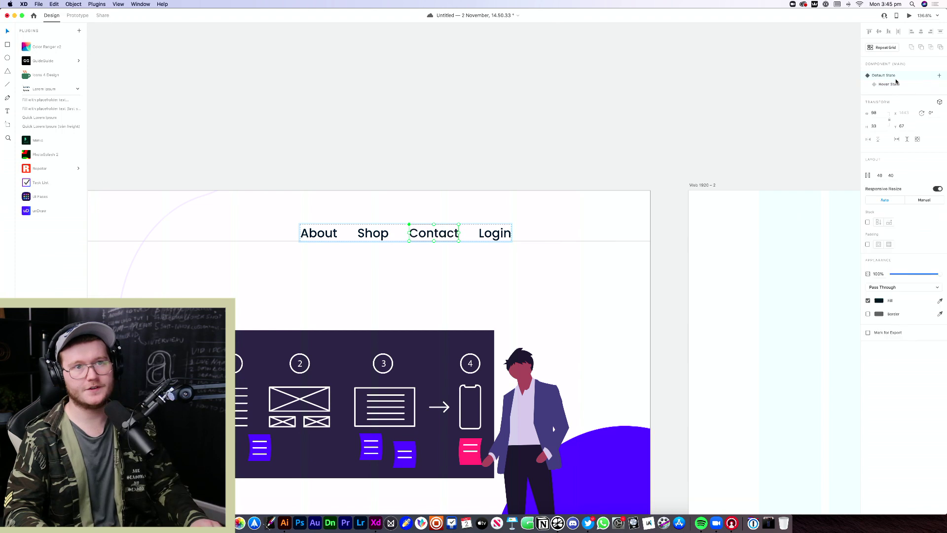
Compare the "Contact" component's Hover State and Default State by switching between them, finishing on the Default State
{"action": "left_click", "coordinate": [894, 84]}
{"action": "left_click", "coordinate": [892, 77]}
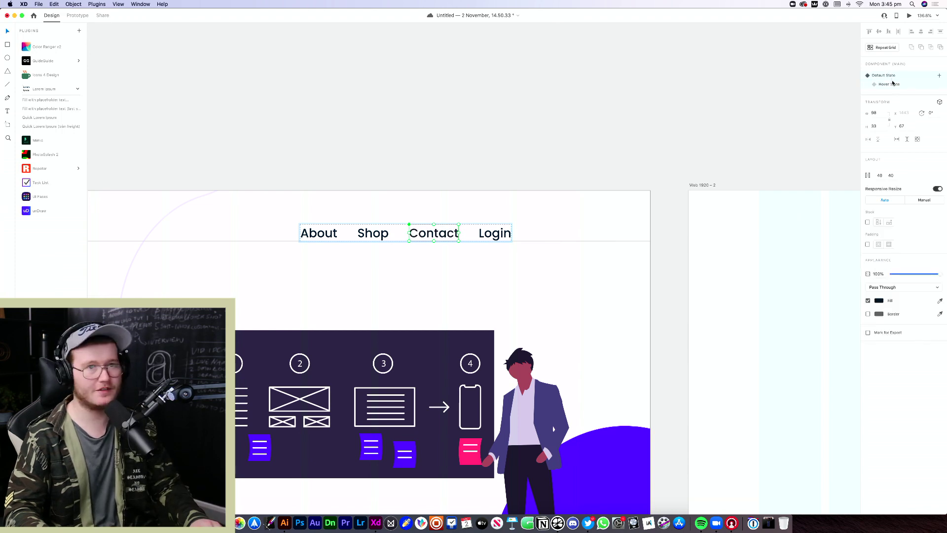
{"action": "left_click", "coordinate": [892, 84]}
{"action": "left_click", "coordinate": [889, 78]}
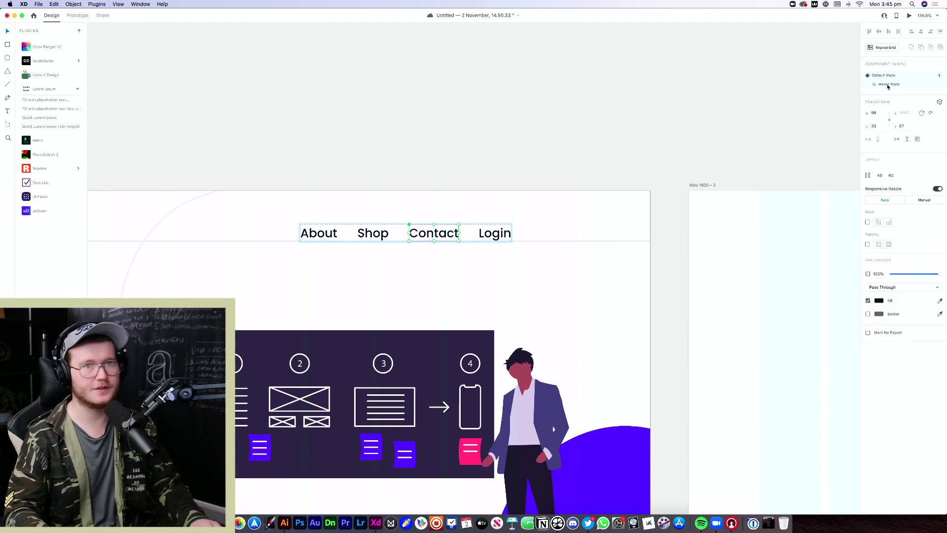
{"action": "left_click", "coordinate": [888, 85]}
{"action": "left_click", "coordinate": [887, 79]}
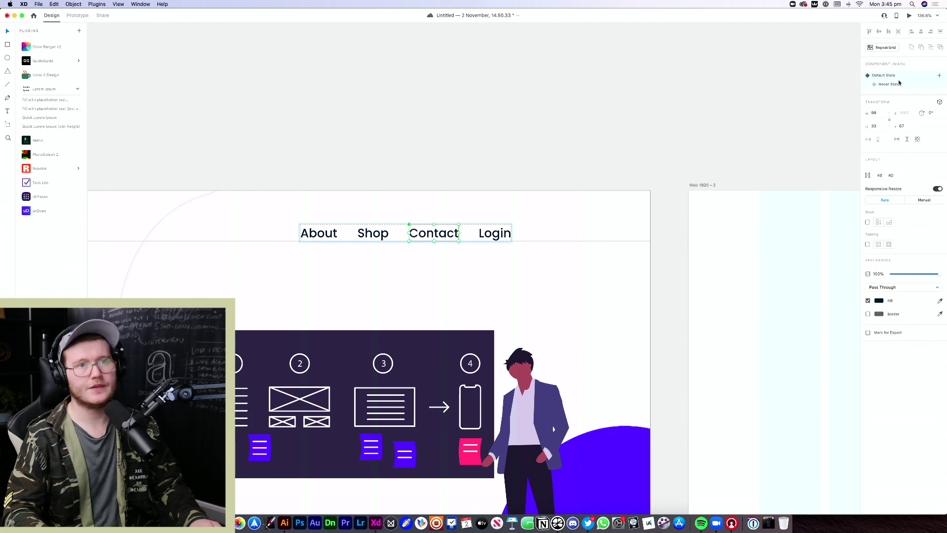
{"action": "left_click", "coordinate": [885, 84]}
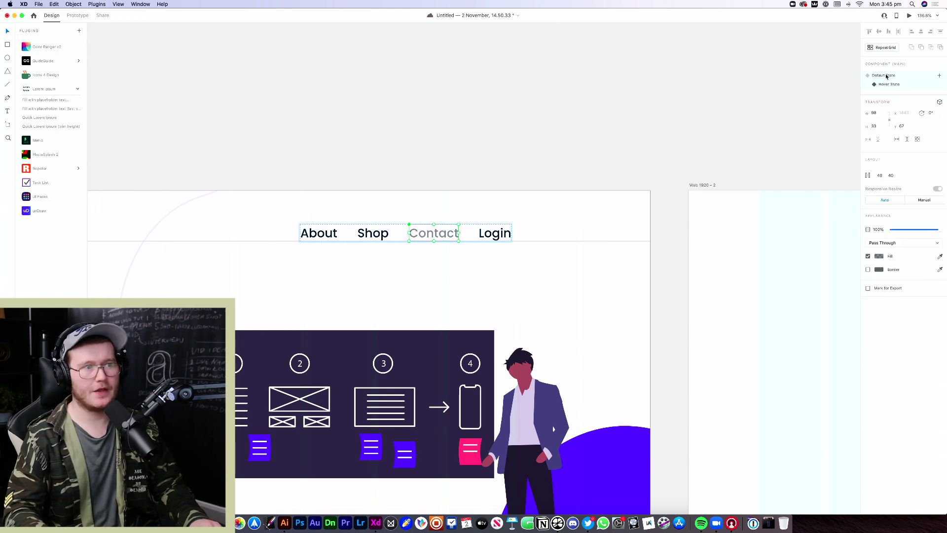
{"action": "left_click", "coordinate": [886, 77]}
{"action": "left_click", "coordinate": [494, 238]}
{"action": "double_click", "coordinate": [494, 236]}
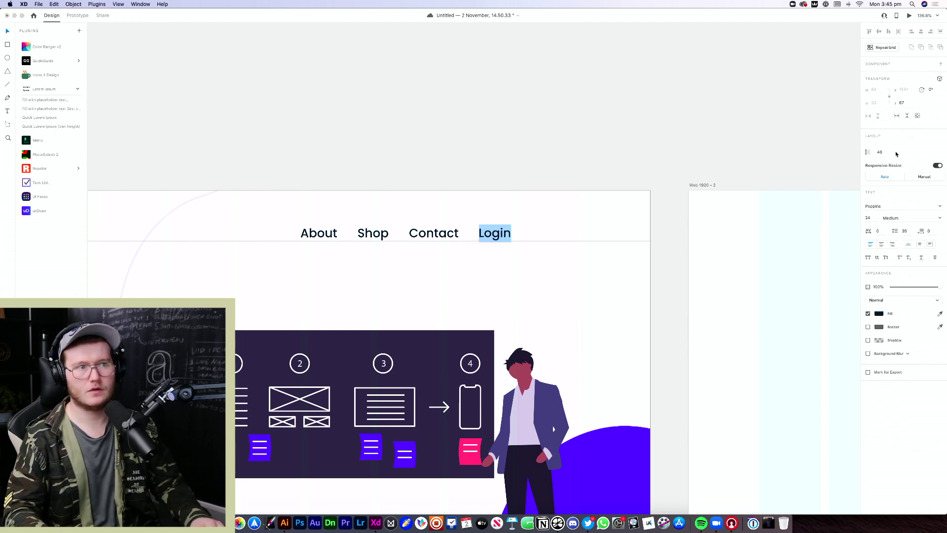
{"action": "left_click", "coordinate": [879, 314]}
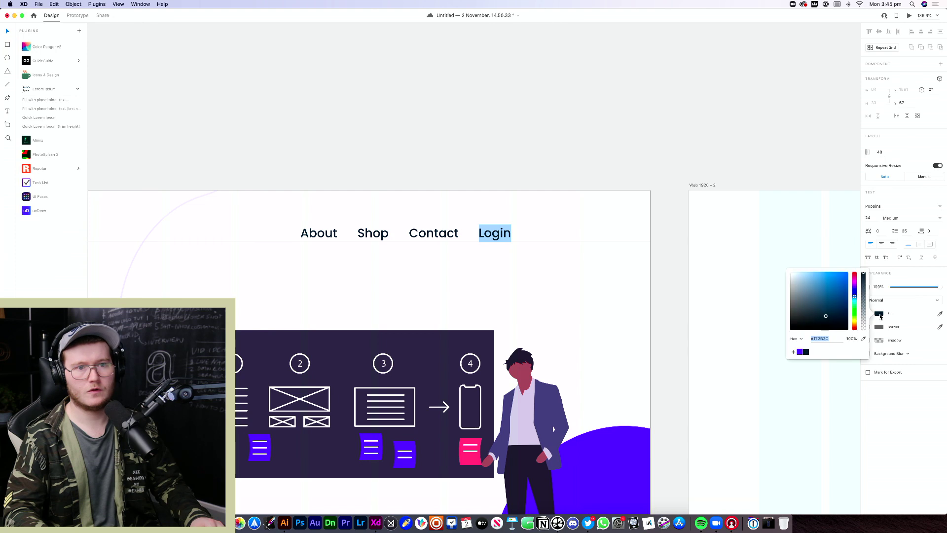
{"action": "left_click", "coordinate": [851, 338]}
{"action": "type", "text": "50"}
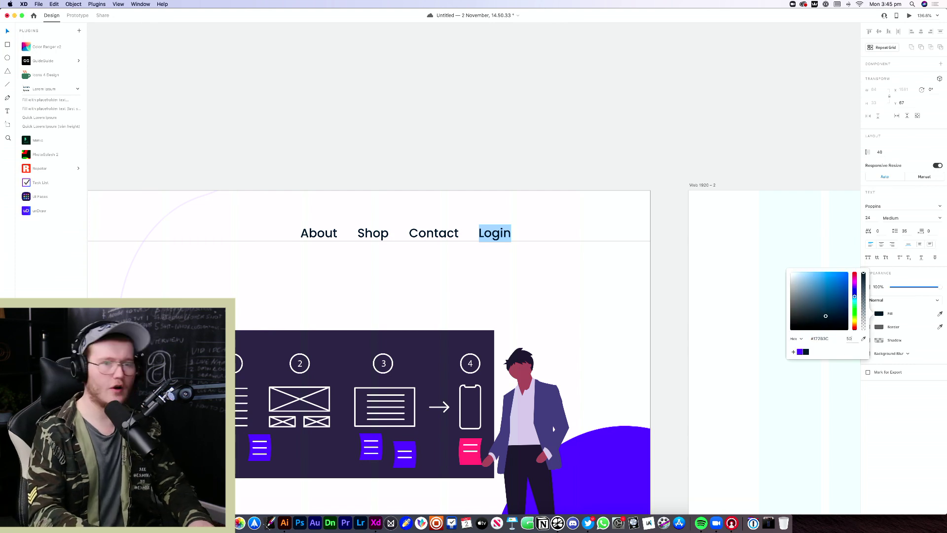
{"action": "key", "text": "Return"}
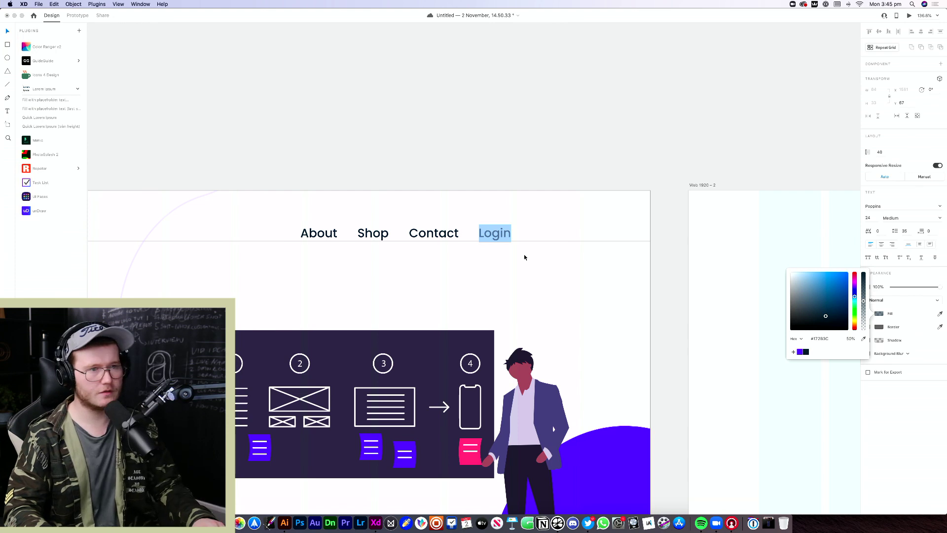
{"action": "left_click", "coordinate": [489, 245]}
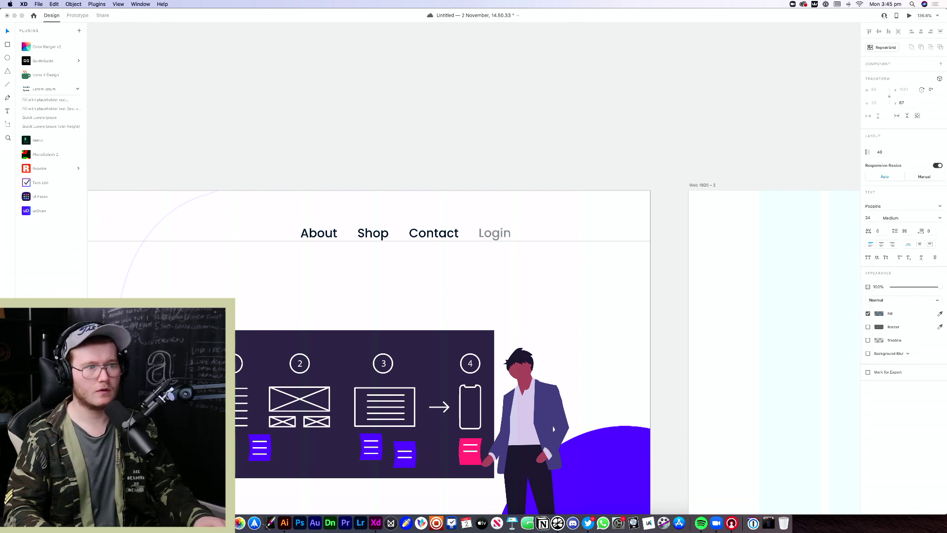
{"action": "left_click", "coordinate": [494, 239]}
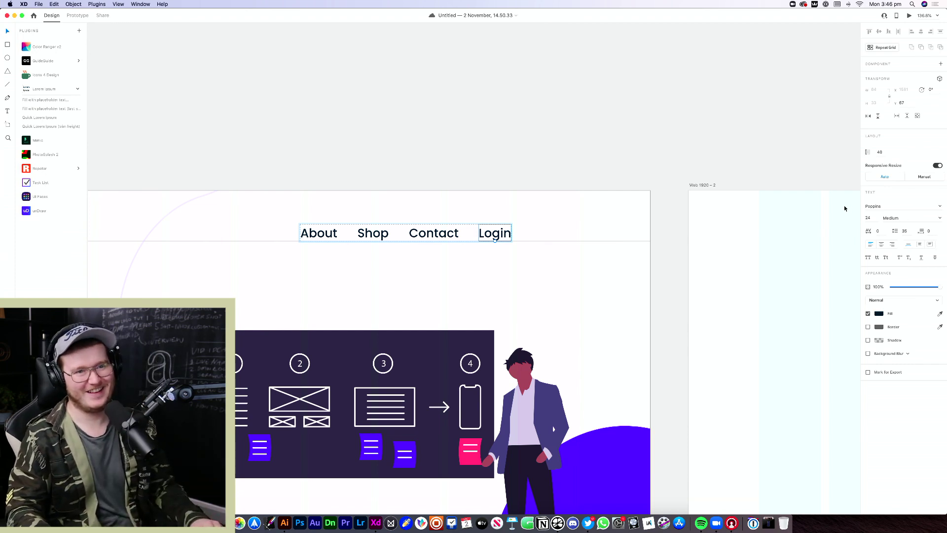
Turn the header's "Login" link into a component and add a Hover State to it
{"action": "double_click", "coordinate": [508, 236]}
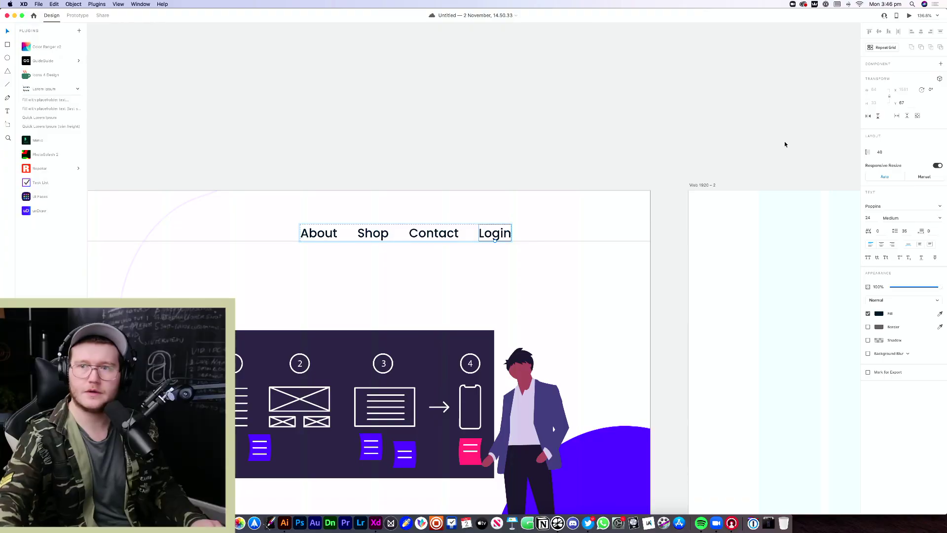
{"action": "double_click", "coordinate": [495, 235]}
{"action": "key", "text": "Escape"}
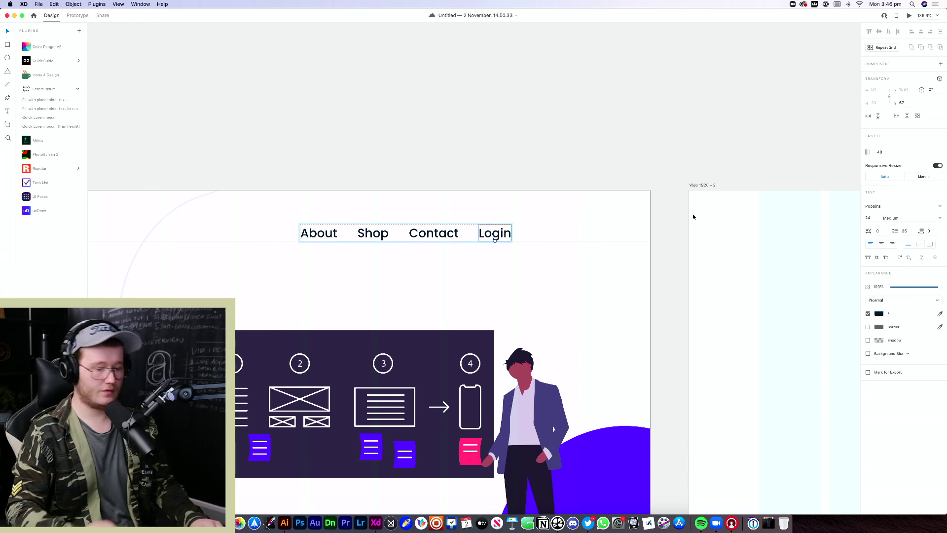
{"action": "key", "text": "super+k"}
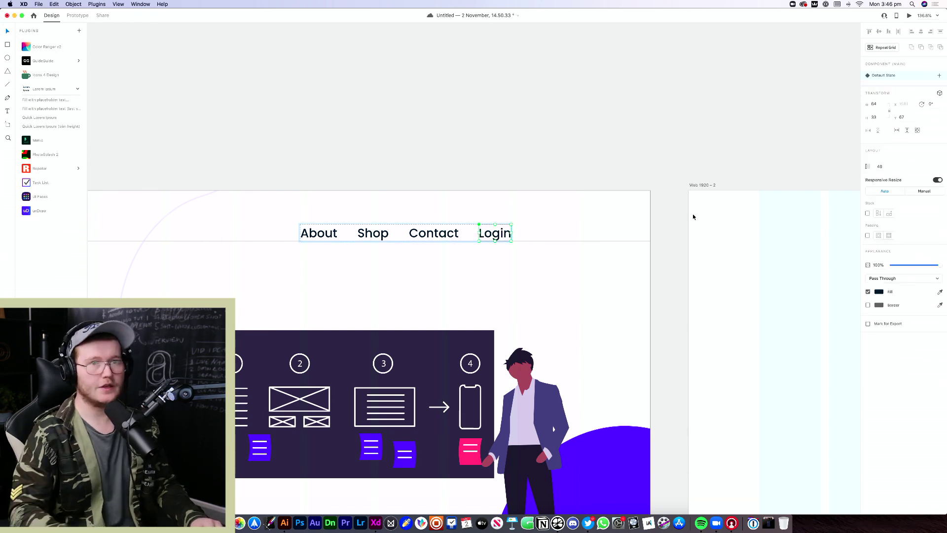
{"action": "left_click", "coordinate": [939, 76]}
{"action": "left_click", "coordinate": [892, 92]}
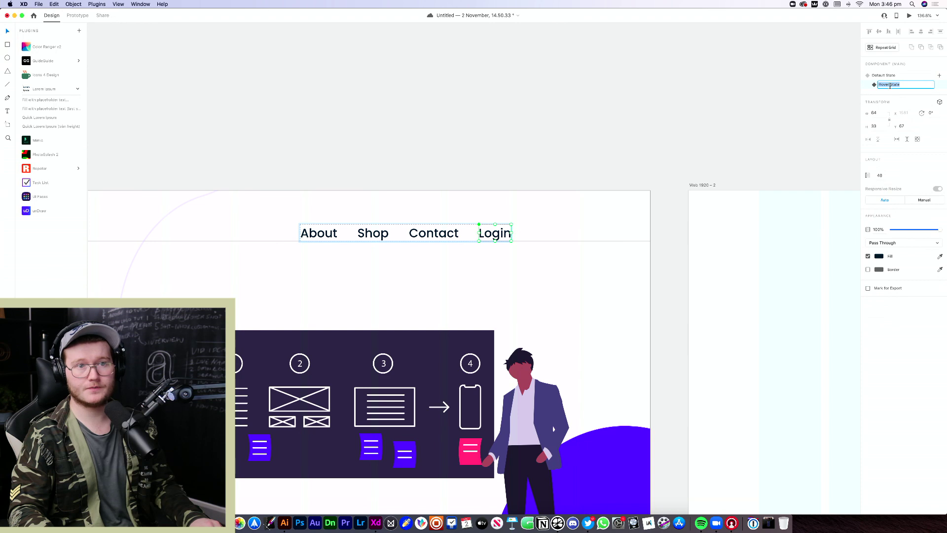
Set the "Login" hover state's fill opacity to 50% and return the component to its Default State
{"action": "left_click", "coordinate": [878, 256]}
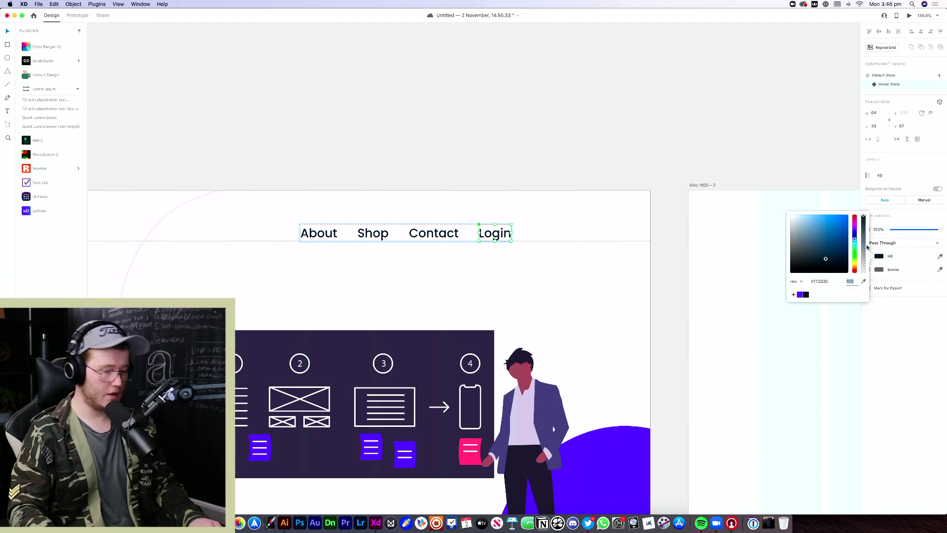
{"action": "type", "text": "50"}
{"action": "key", "text": "Return"}
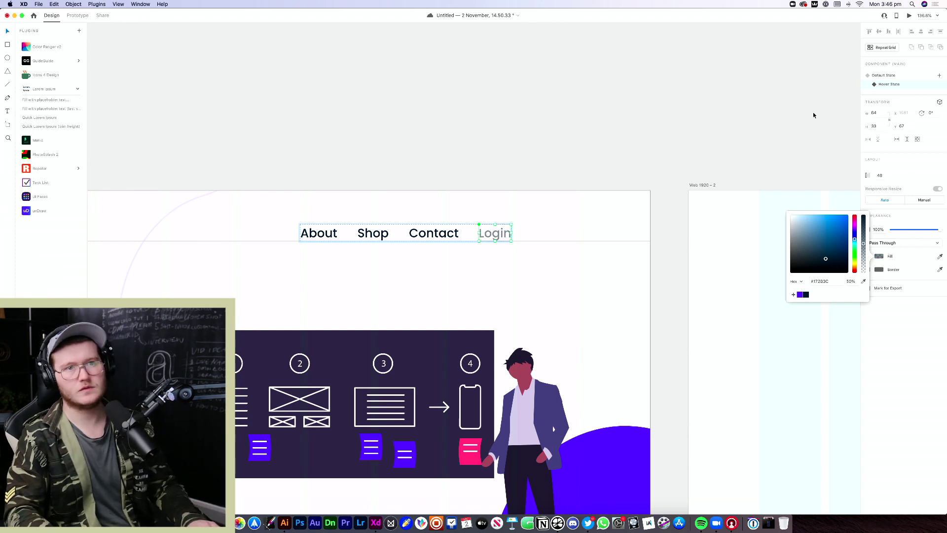
{"action": "left_click", "coordinate": [900, 77]}
{"action": "left_click", "coordinate": [816, 5]}
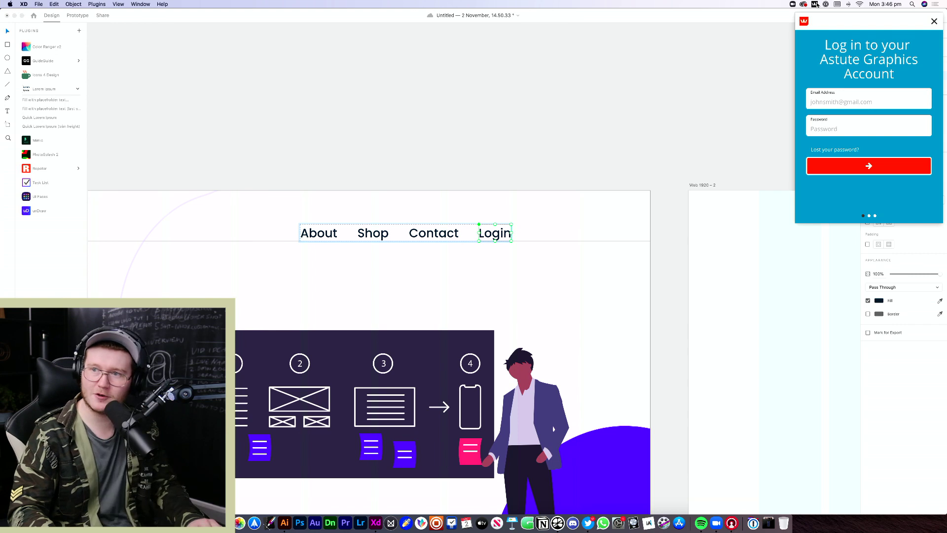
{"action": "left_click", "coordinate": [815, 5]}
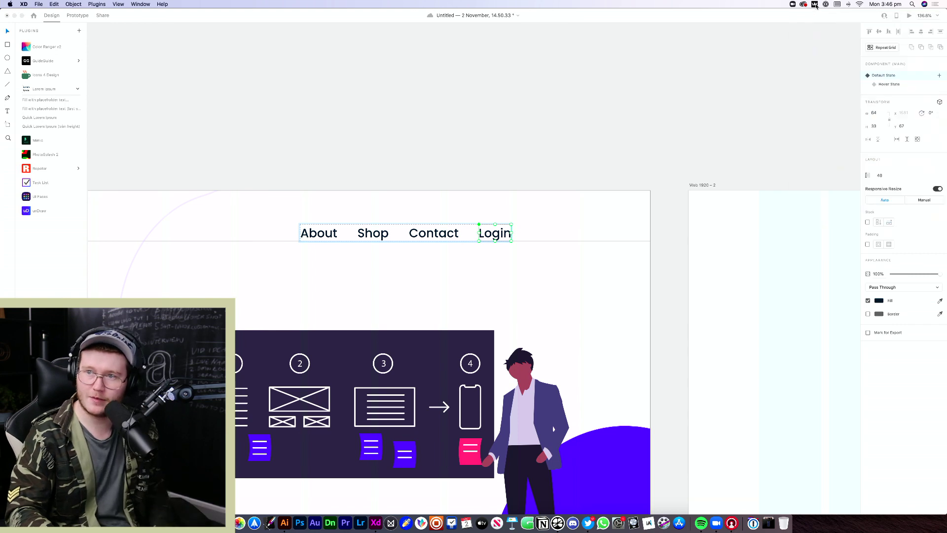
{"action": "left_click", "coordinate": [570, 117]}
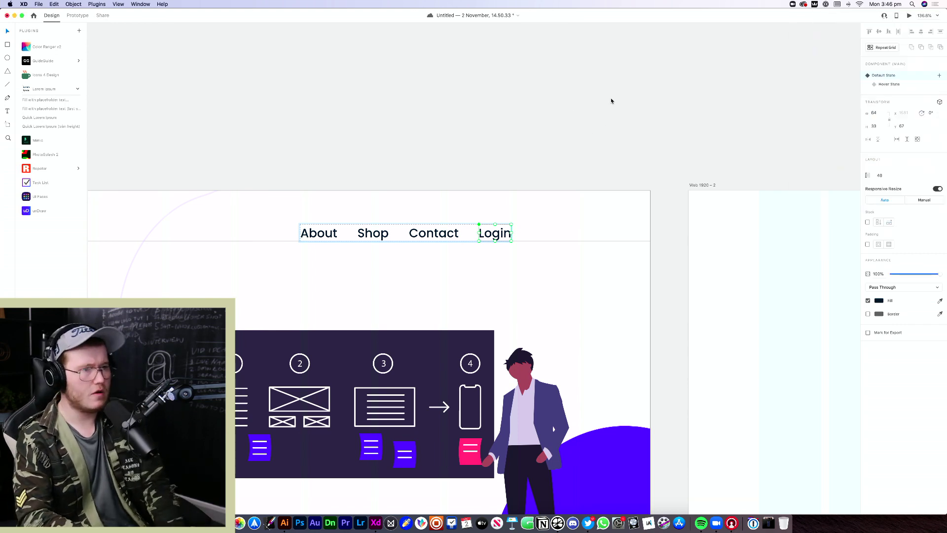
Open the desktop preview to check the hover effects of the header's navigation links
{"action": "key", "text": "super+Return"}
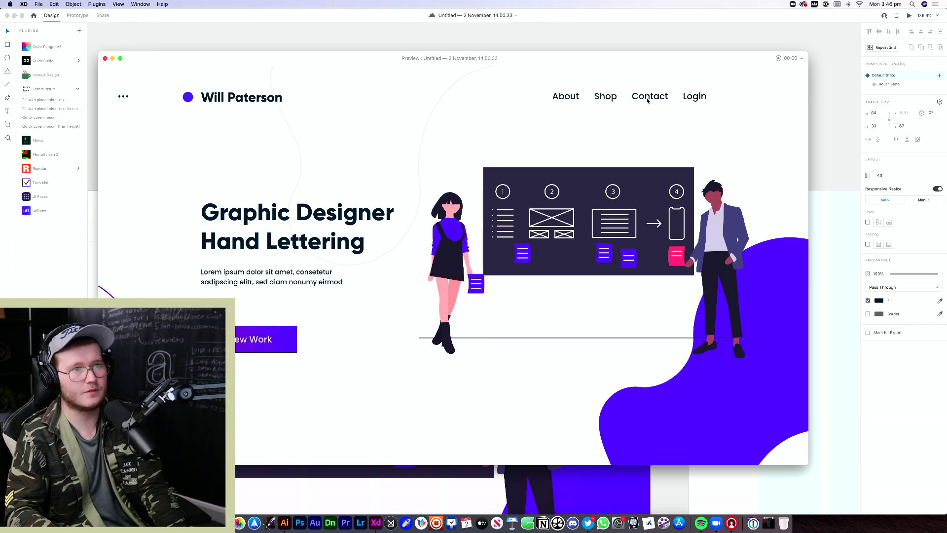
Close the prototype preview and switch to prototype mode with both artboards in view
{"action": "left_click", "coordinate": [105, 59]}
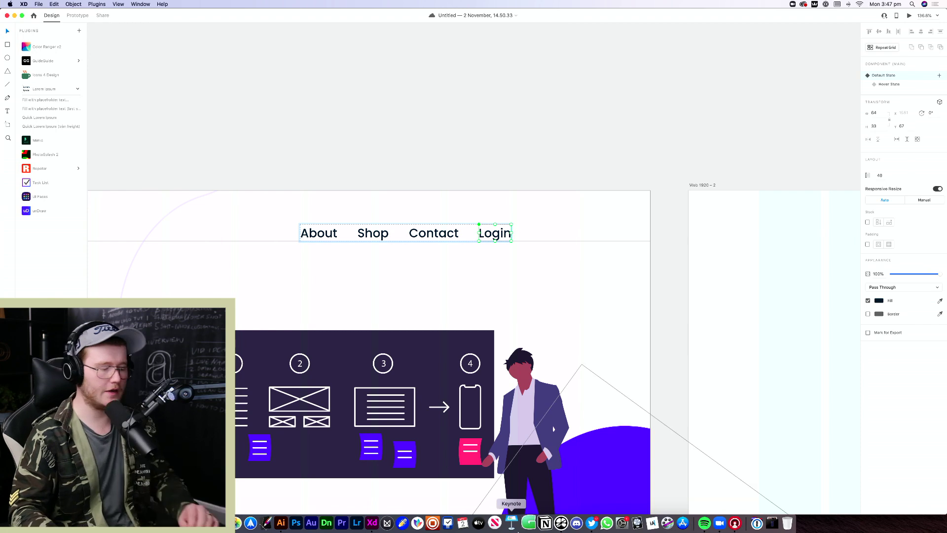
{"action": "scroll", "coordinate": [300, 323], "scroll_direction": "down", "scroll_amount": 5}
{"action": "left_click_drag", "start_coordinate": [446, 322], "coordinate": [676, 118]}
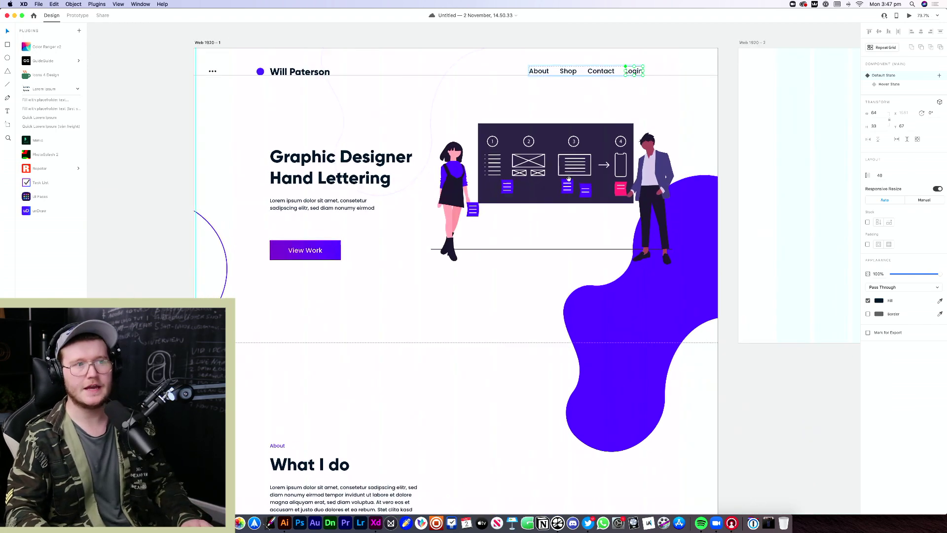
{"action": "scroll", "coordinate": [557, 181], "scroll_direction": "down", "scroll_amount": 5}
{"action": "scroll", "coordinate": [516, 283], "scroll_direction": "right", "scroll_amount": 3}
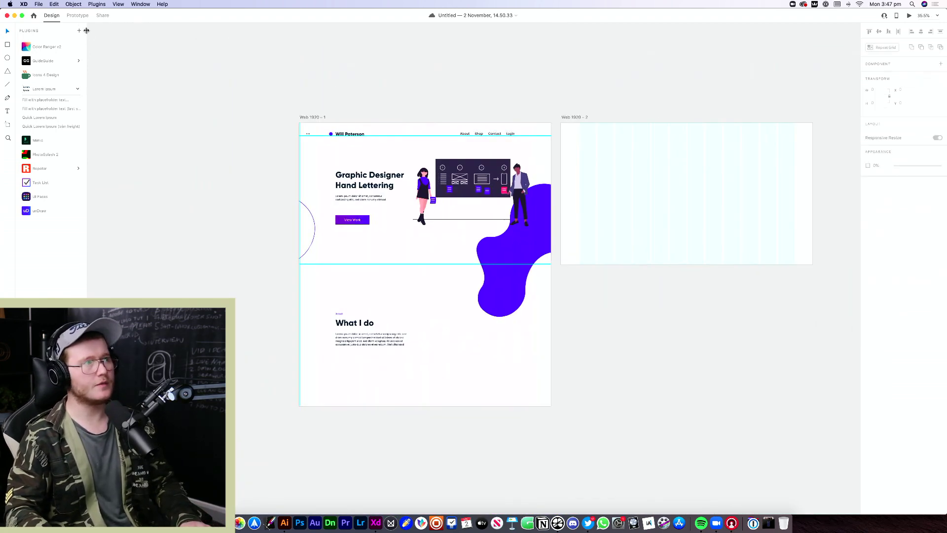
{"action": "left_click", "coordinate": [77, 15]}
Link the About menu item to the "What I do" heading with a tap-triggered Scroll To action
{"action": "left_click", "coordinate": [353, 136]}
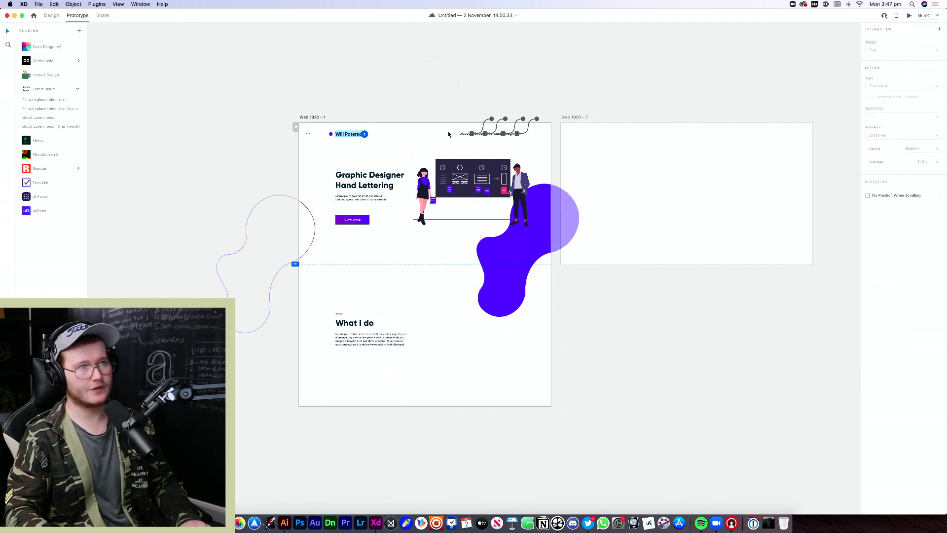
{"action": "left_click", "coordinate": [479, 134]}
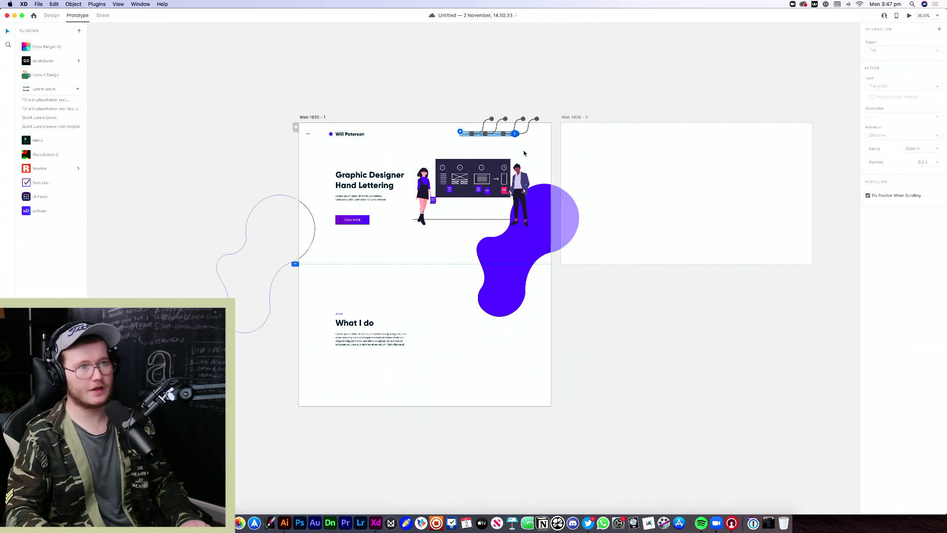
{"action": "key", "text": "alt"}
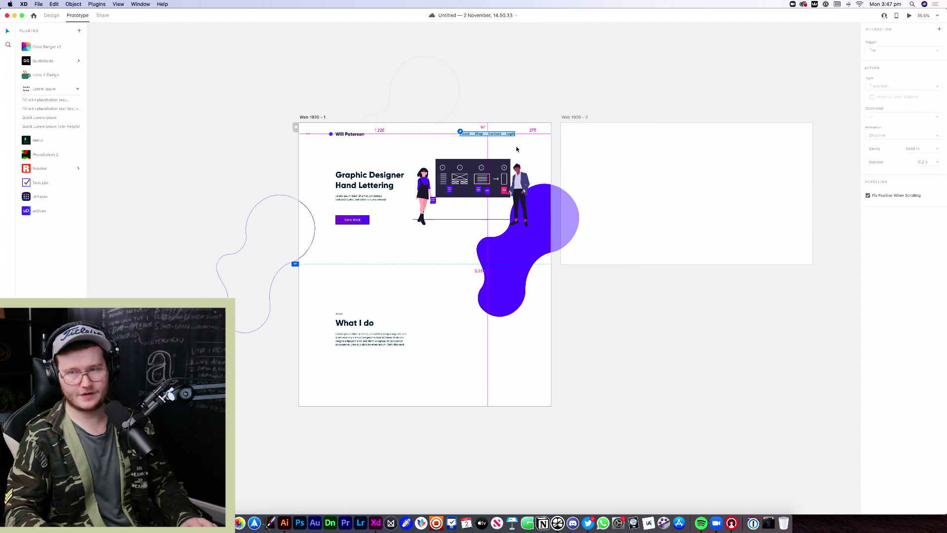
{"action": "scroll", "coordinate": [516, 149], "scroll_direction": "up", "scroll_amount": 3}
{"action": "double_click", "coordinate": [461, 130]}
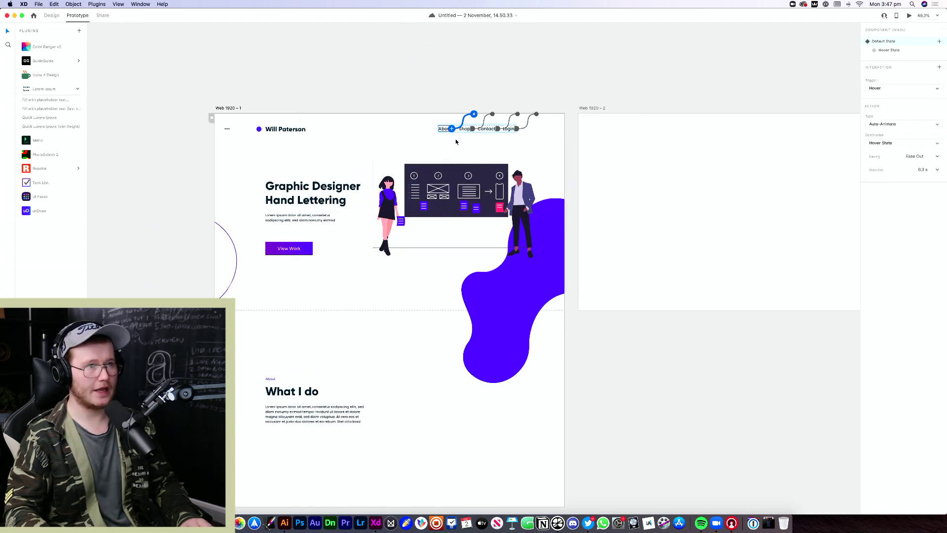
{"action": "left_click_drag", "start_coordinate": [452, 128], "coordinate": [297, 392]}
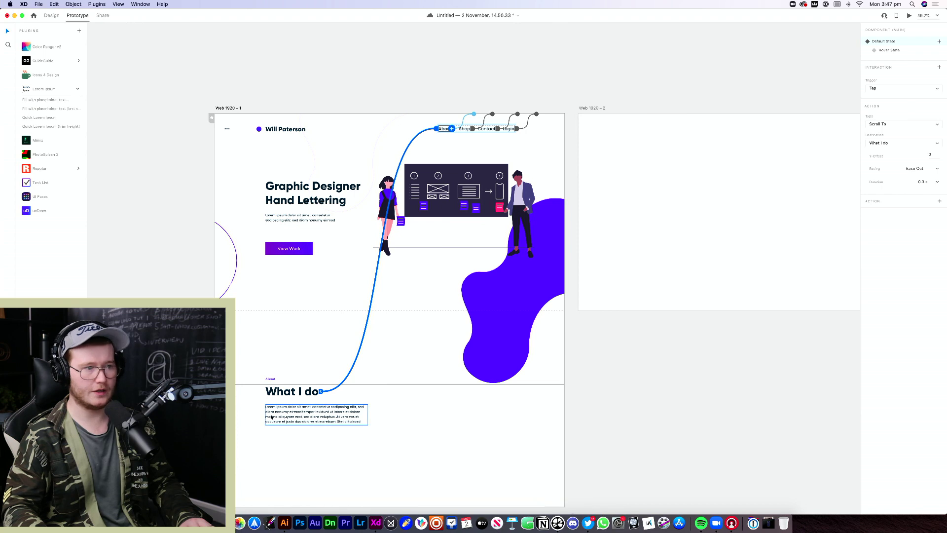
Set the About link's scroll action to a Y offset of -407, Ease In-Out easing and a 0.8 s duration
{"action": "type", "text": "-408"}
{"action": "key", "text": "Return"}
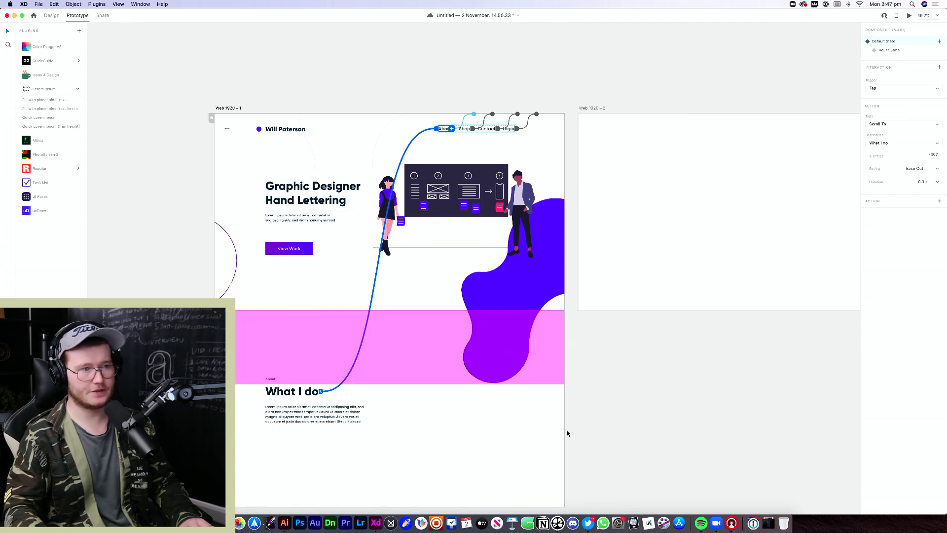
{"action": "scroll", "coordinate": [566, 433], "scroll_direction": "down", "scroll_amount": 3}
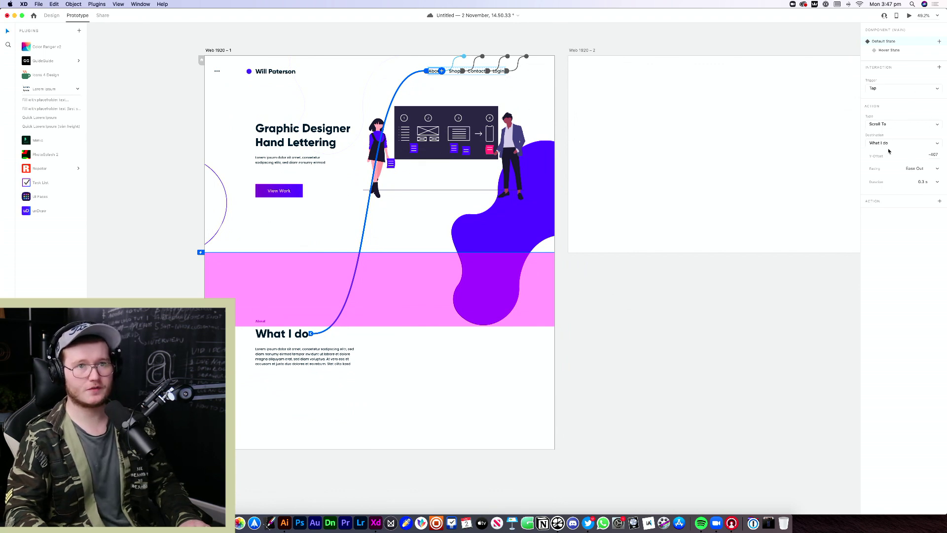
{"action": "left_click", "coordinate": [937, 169]}
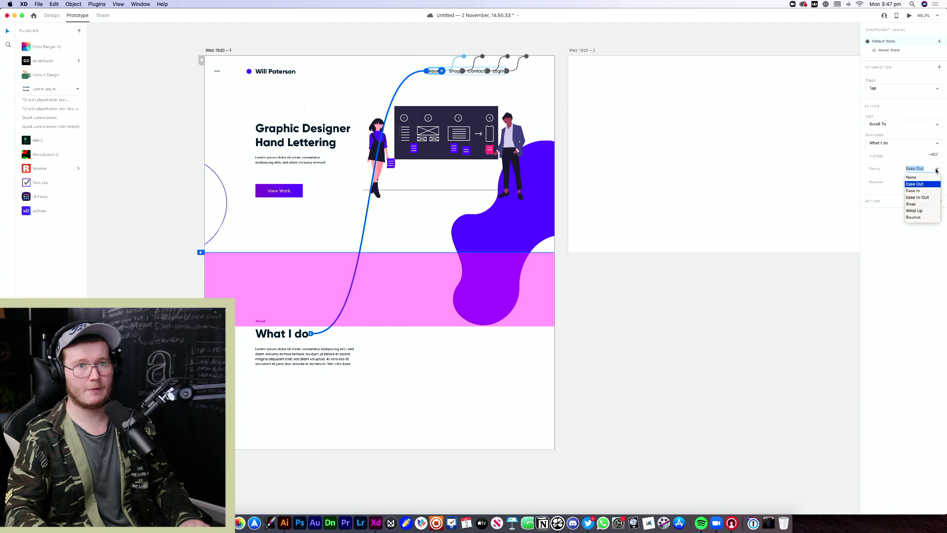
{"action": "left_click", "coordinate": [914, 197]}
{"action": "left_click", "coordinate": [937, 182]}
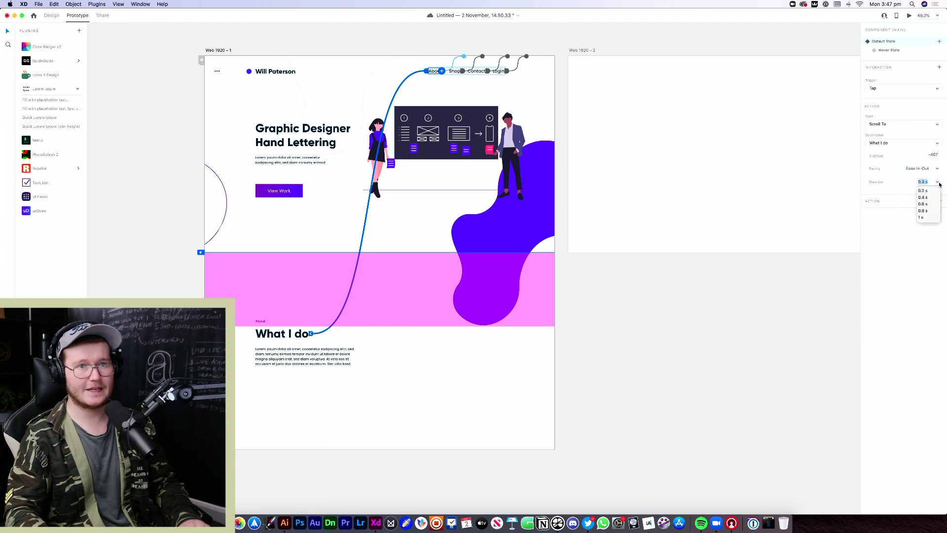
{"action": "left_click", "coordinate": [922, 211]}
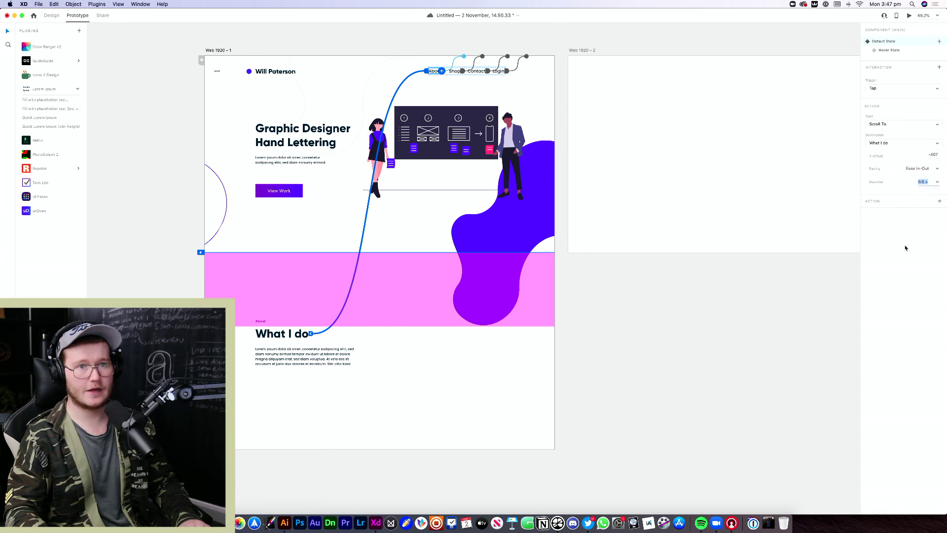
Preview the prototype, test the About link's scrolling, and close the preview
{"action": "left_click", "coordinate": [681, 339]}
{"action": "key", "text": "super+Return"}
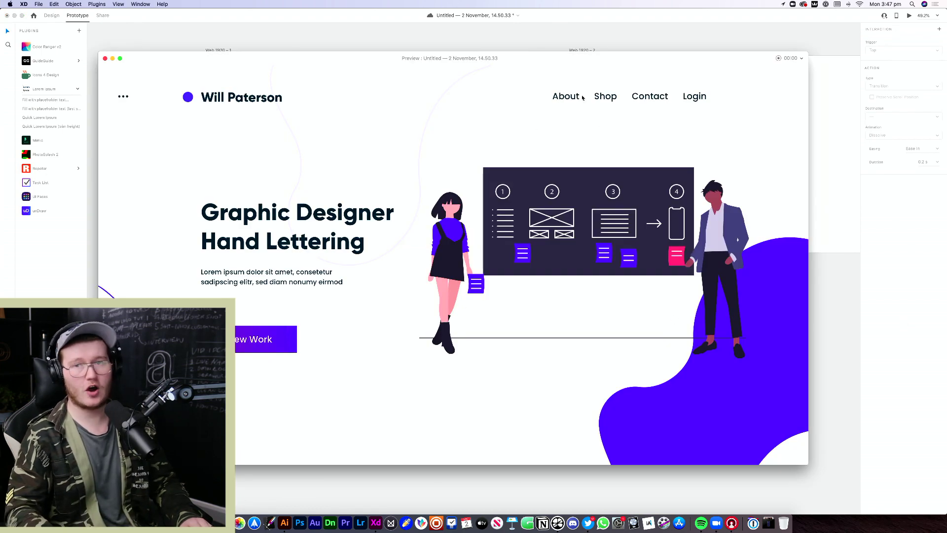
{"action": "left_click", "coordinate": [569, 97]}
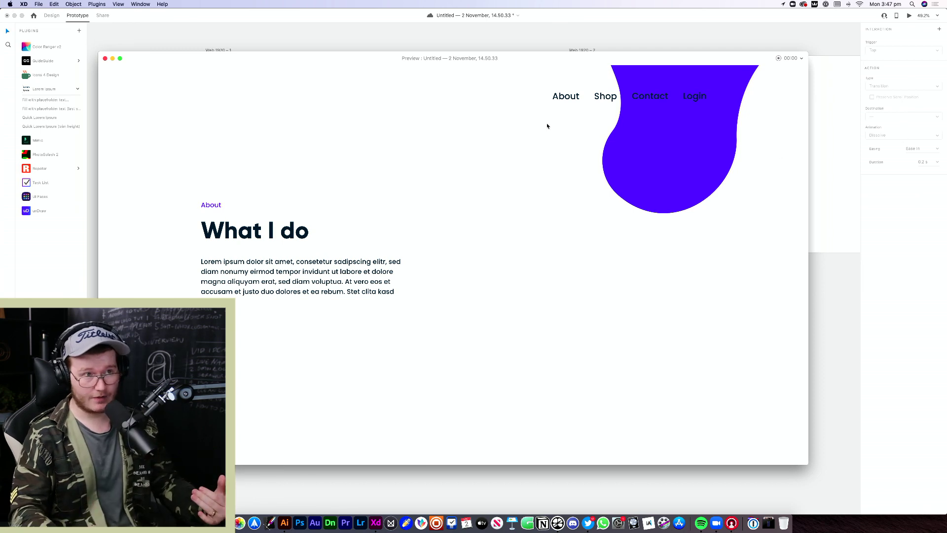
{"action": "left_click", "coordinate": [105, 58]}
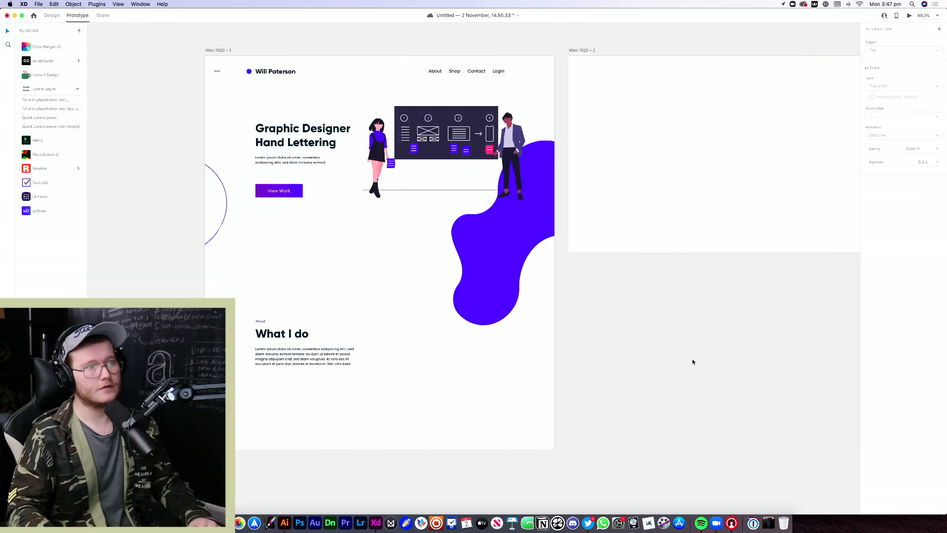
Return to design mode and examine the hero and "What I do" sections of the first artboard
{"action": "left_click", "coordinate": [50, 16]}
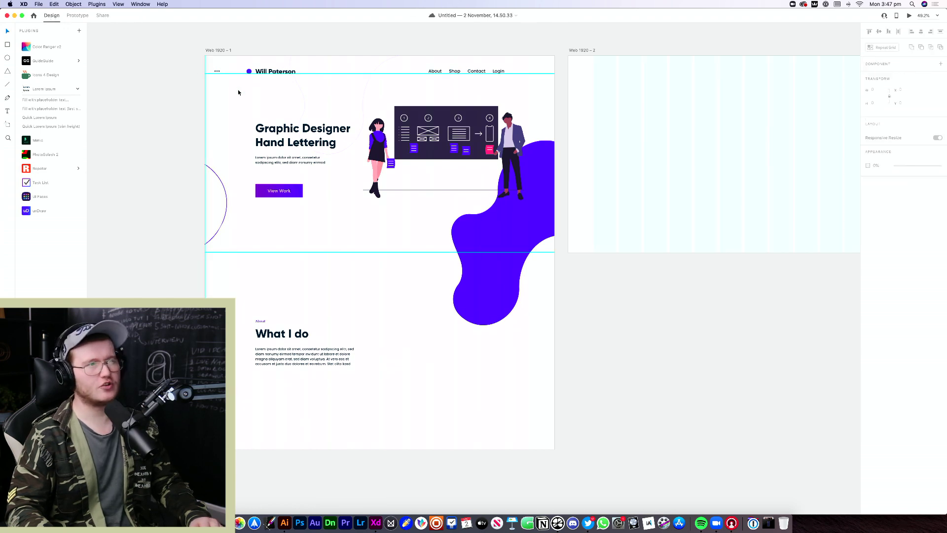
{"action": "left_click_drag", "start_coordinate": [363, 104], "coordinate": [406, 184]}
{"action": "scroll", "coordinate": [443, 170], "scroll_direction": "up", "scroll_amount": 5}
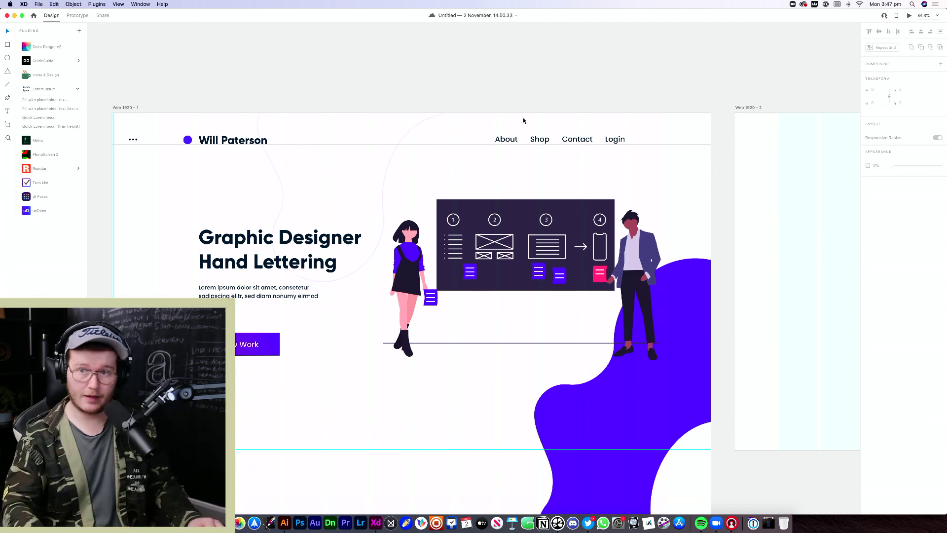
{"action": "scroll", "coordinate": [546, 178], "scroll_direction": "left", "scroll_amount": 5}
{"action": "scroll", "coordinate": [546, 178], "scroll_direction": "up", "scroll_amount": 1}
{"action": "scroll", "coordinate": [608, 194], "scroll_direction": "down", "scroll_amount": 5}
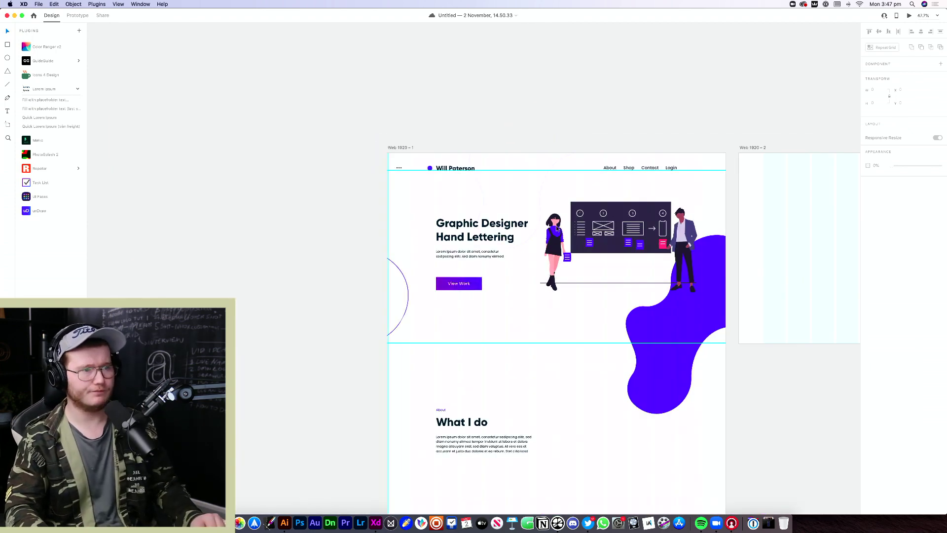
{"action": "scroll", "coordinate": [589, 179], "scroll_direction": "right", "scroll_amount": 5}
{"action": "scroll", "coordinate": [590, 179], "scroll_direction": "down", "scroll_amount": 3}
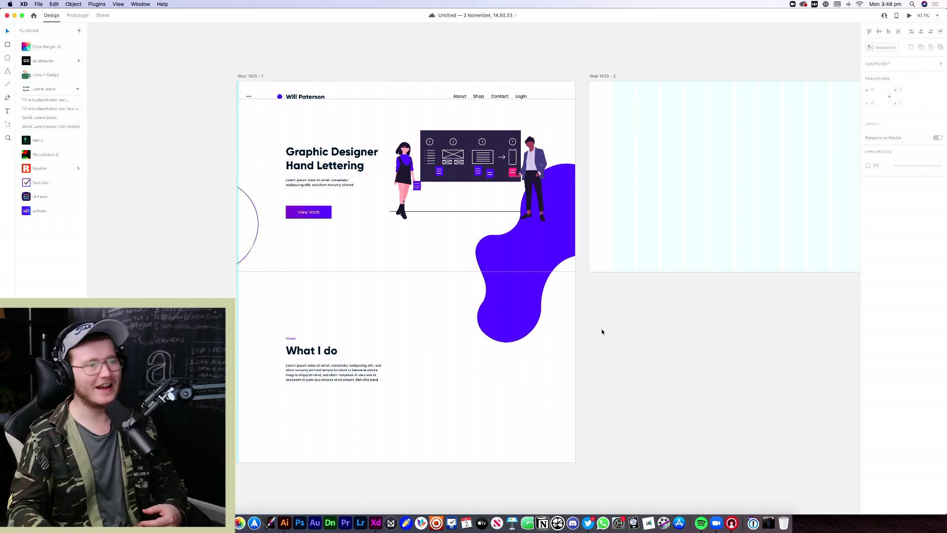
{"action": "scroll", "coordinate": [360, 330], "scroll_direction": "up", "scroll_amount": 5}
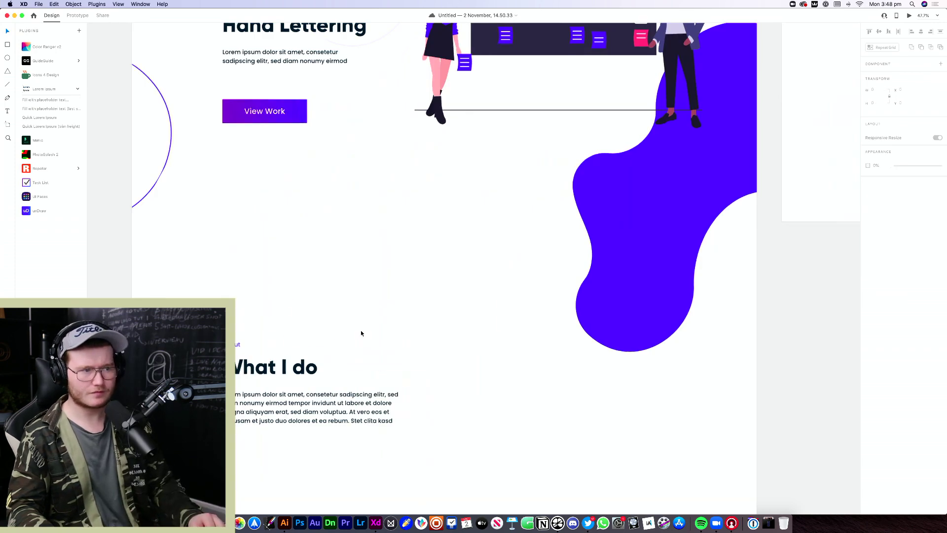
{"action": "left_click_drag", "start_coordinate": [342, 304], "coordinate": [323, 405]}
{"action": "scroll", "coordinate": [345, 402], "scroll_direction": "up", "scroll_amount": 3}
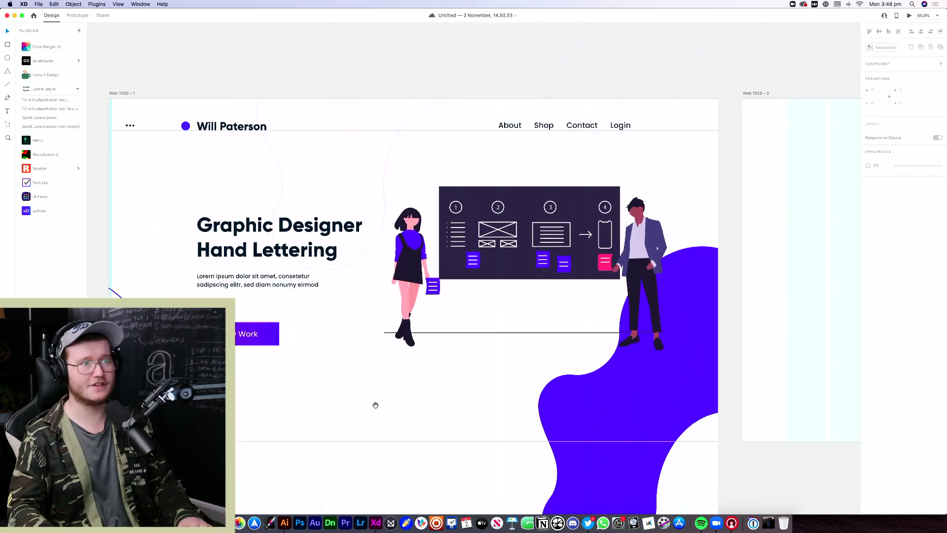
Turn the hero illustration group into a component and add a hover state named Hover State
{"action": "left_click", "coordinate": [472, 280]}
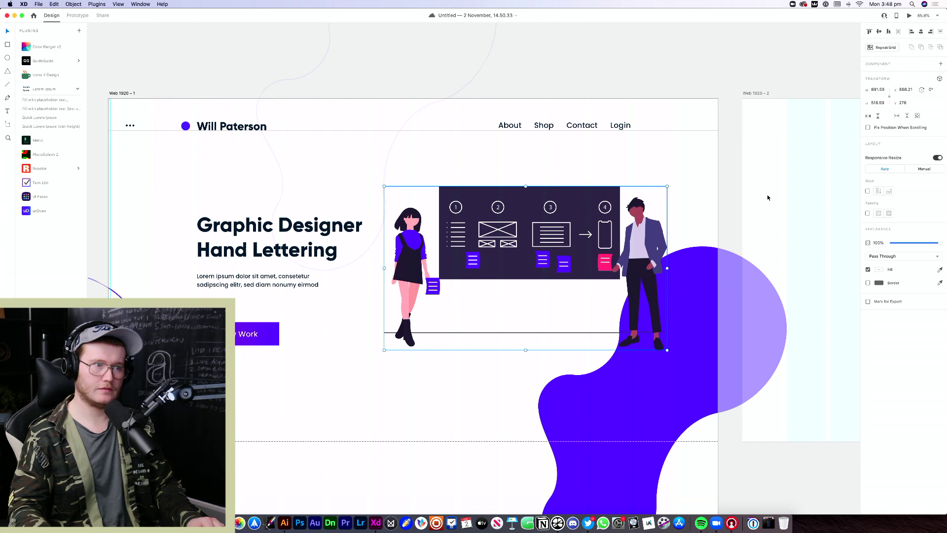
{"action": "left_click", "coordinate": [940, 64]}
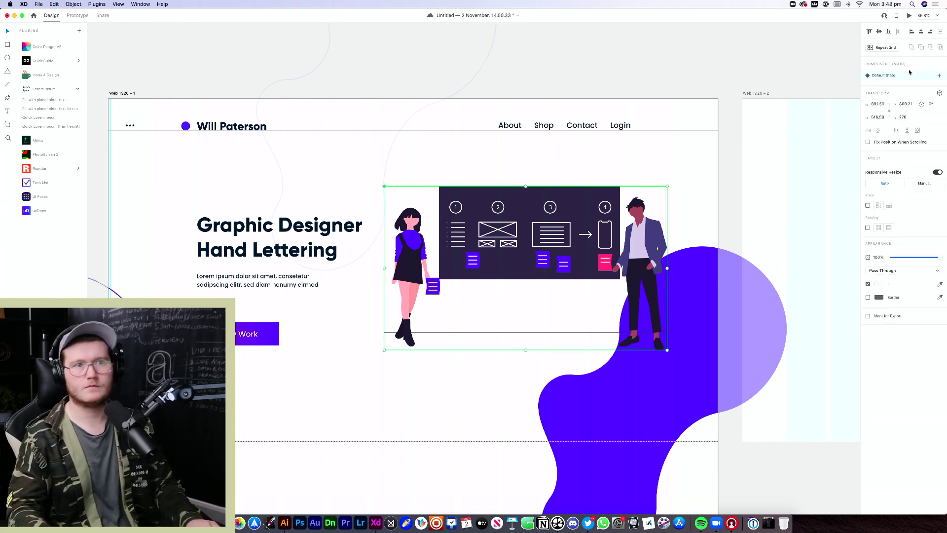
{"action": "left_click", "coordinate": [938, 75]}
{"action": "left_click", "coordinate": [913, 89]}
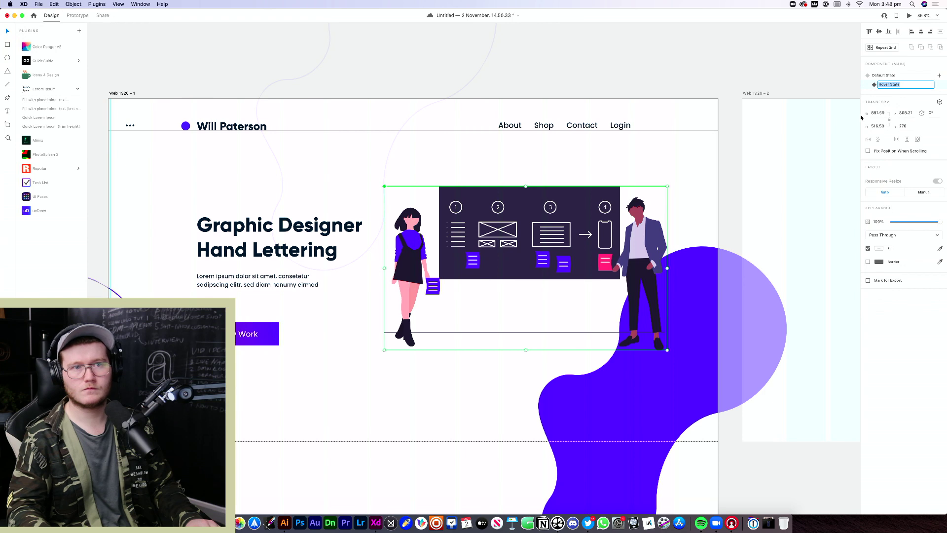
{"action": "left_click", "coordinate": [890, 85]}
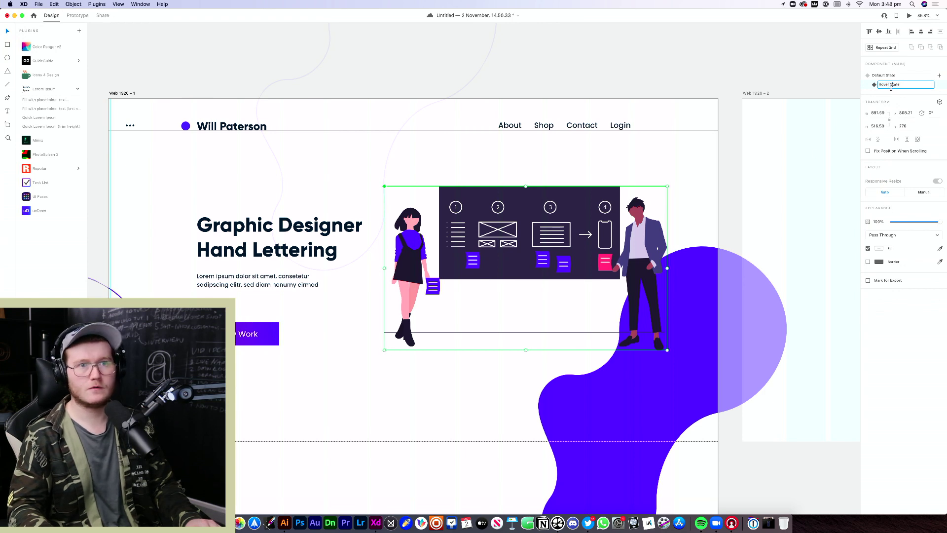
{"action": "key", "text": "Return"}
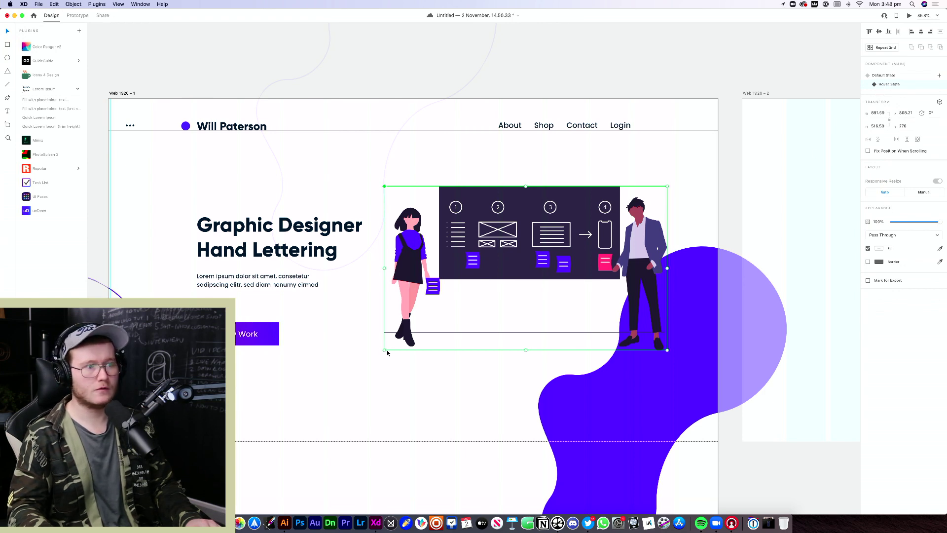
Enlarge the illustration in its hover state to about 914 wide by 530 high, and compare it with the default state
{"action": "left_click_drag", "start_coordinate": [384, 349], "coordinate": [369, 355]}
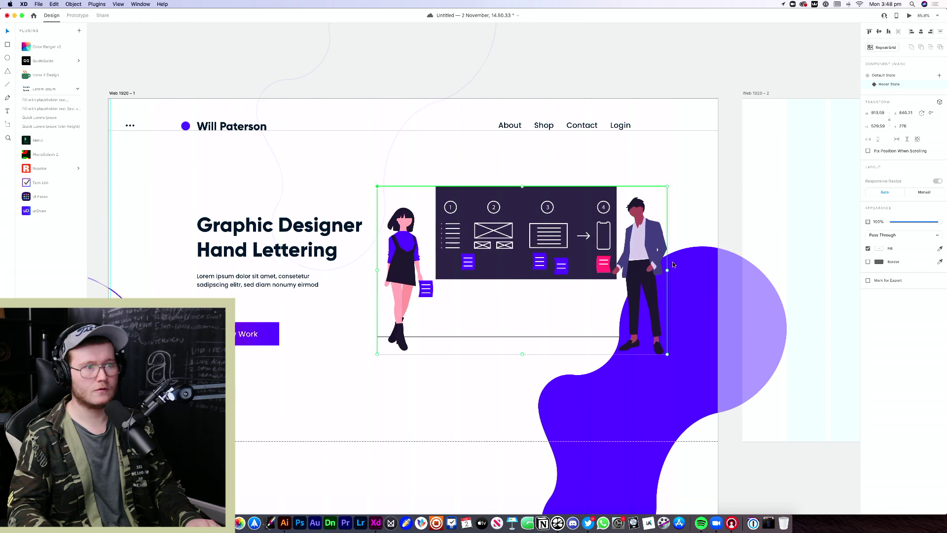
{"action": "left_click", "coordinate": [898, 75]}
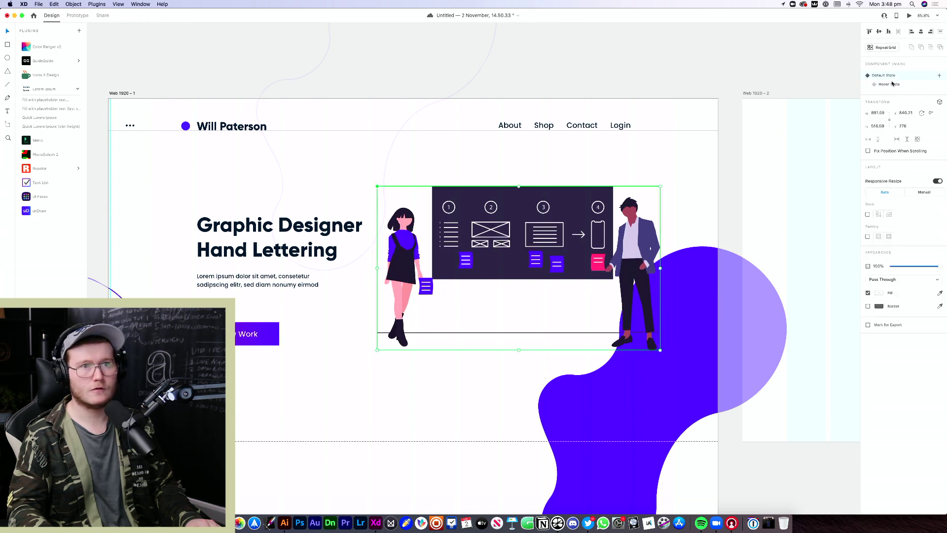
{"action": "left_click", "coordinate": [891, 84]}
{"action": "left_click", "coordinate": [889, 76]}
{"action": "left_click", "coordinate": [889, 84]}
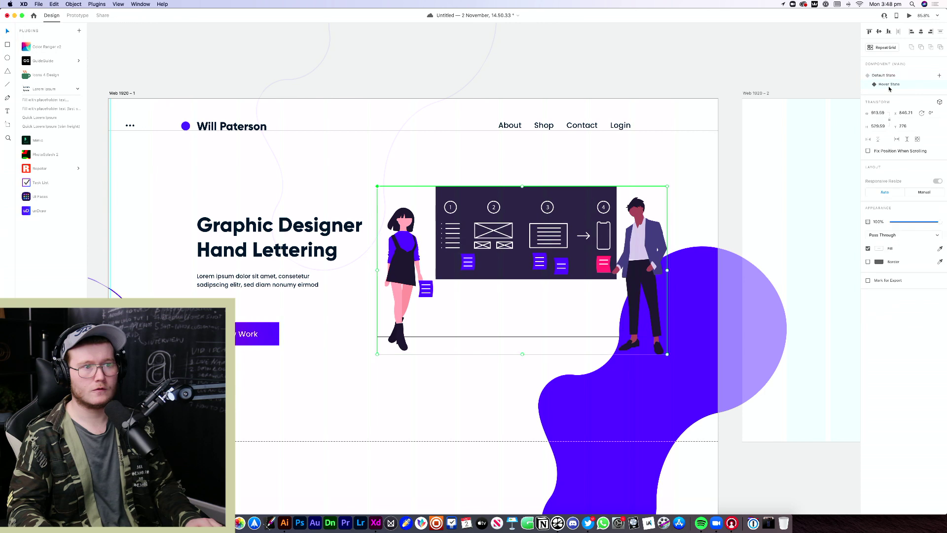
{"action": "left_click", "coordinate": [888, 77]}
Set the illustration's hover animation to Ease In-Out easing with a 1 s duration, and preview the prototype
{"action": "key", "text": "super+2"}
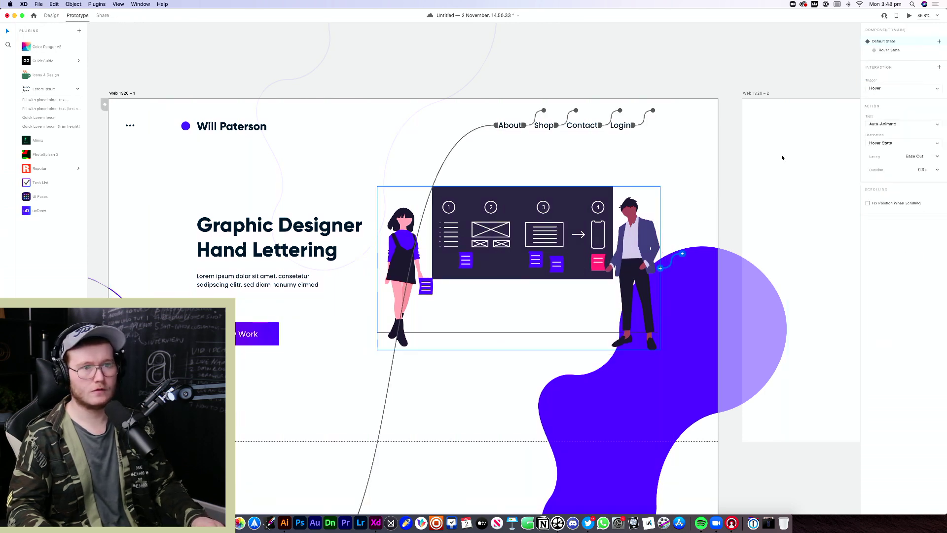
{"action": "left_click", "coordinate": [937, 169]}
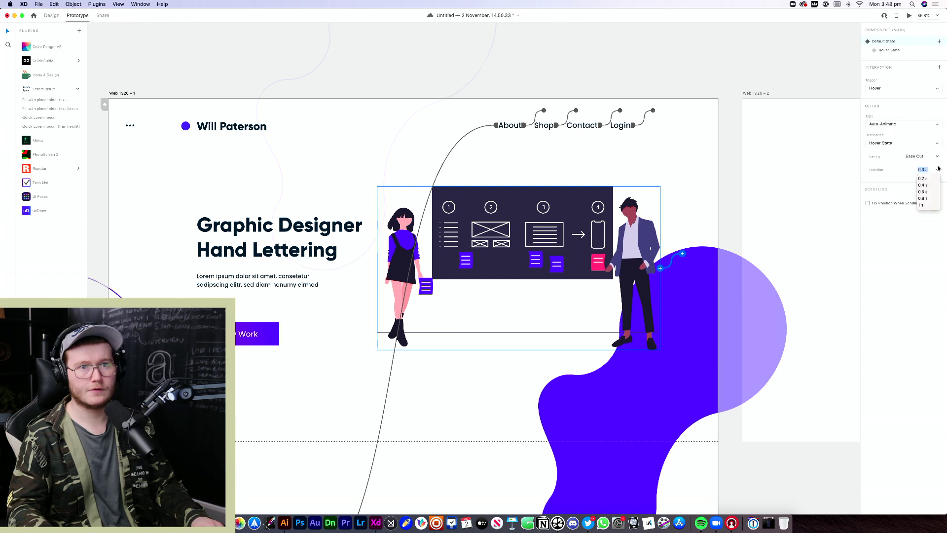
{"action": "left_click", "coordinate": [936, 170]}
{"action": "left_click", "coordinate": [938, 157]}
{"action": "left_click", "coordinate": [927, 185]}
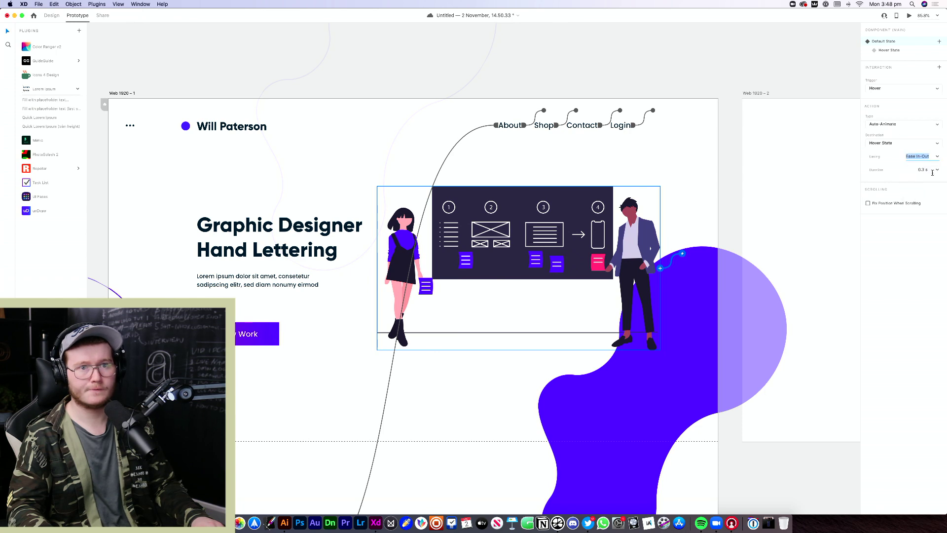
{"action": "left_click", "coordinate": [937, 169]}
{"action": "left_click", "coordinate": [923, 205]}
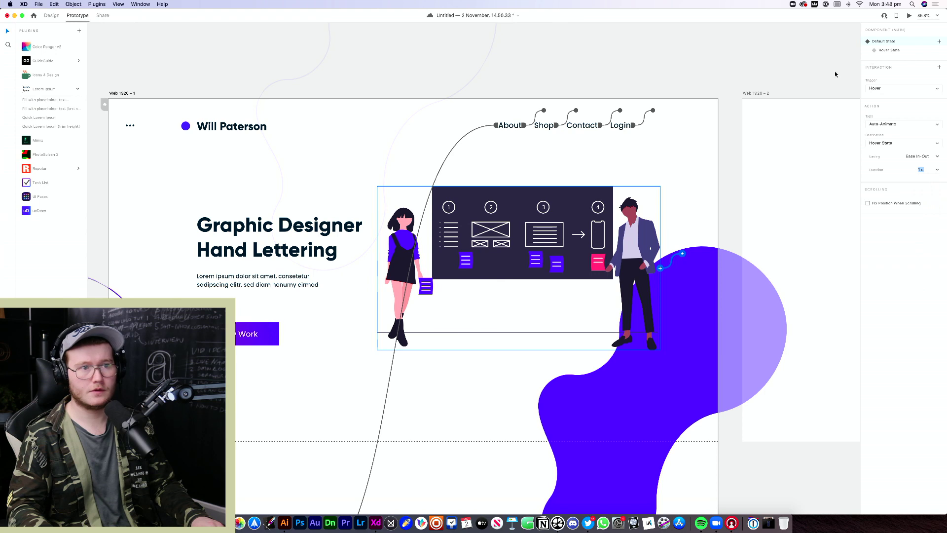
{"action": "key", "text": "super+Return"}
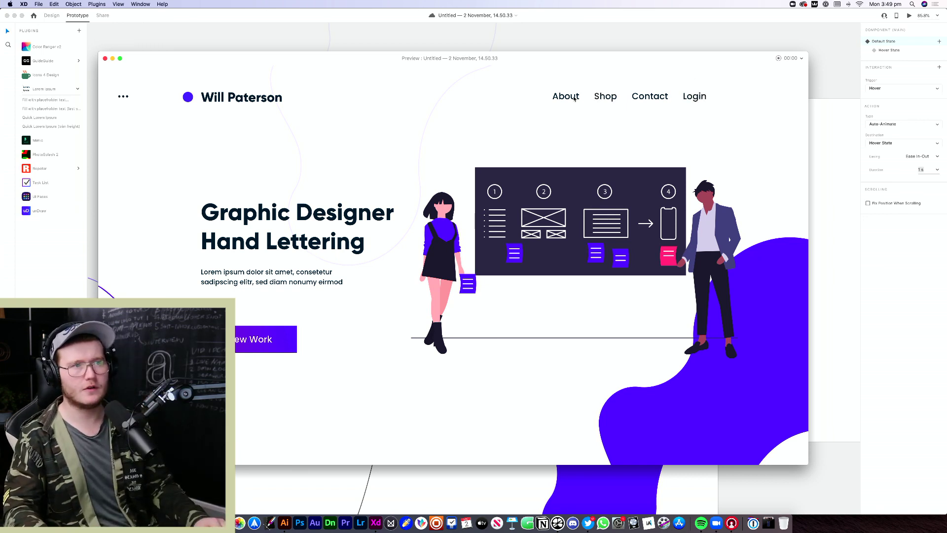
Test the About link's scroll to the "What I do" section, close the preview and return to design mode
{"action": "left_click", "coordinate": [554, 96]}
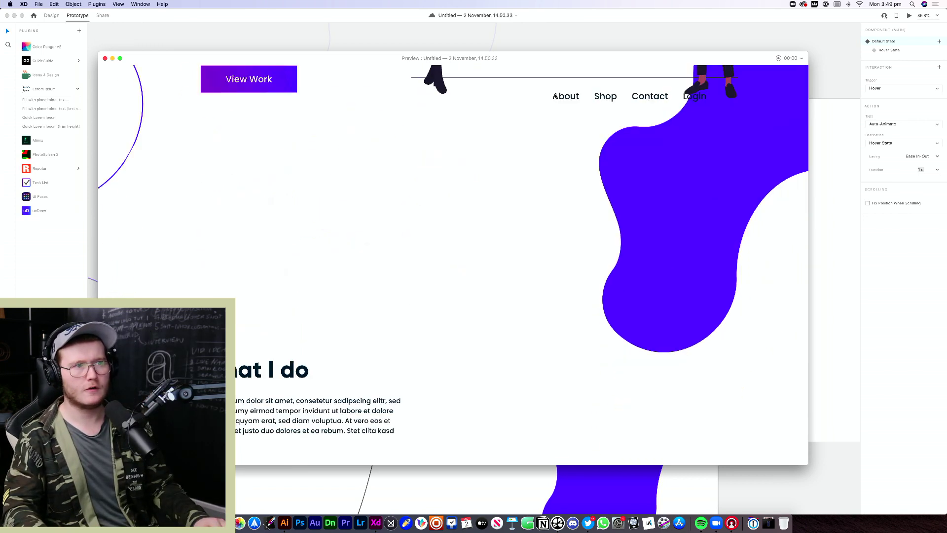
{"action": "left_click", "coordinate": [105, 59]}
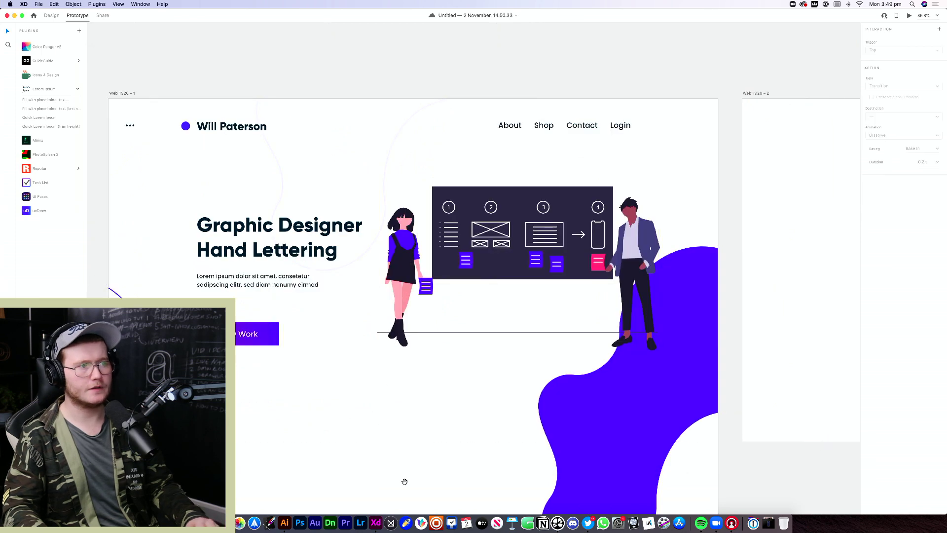
{"action": "scroll", "coordinate": [468, 320], "scroll_direction": "down", "scroll_amount": 5}
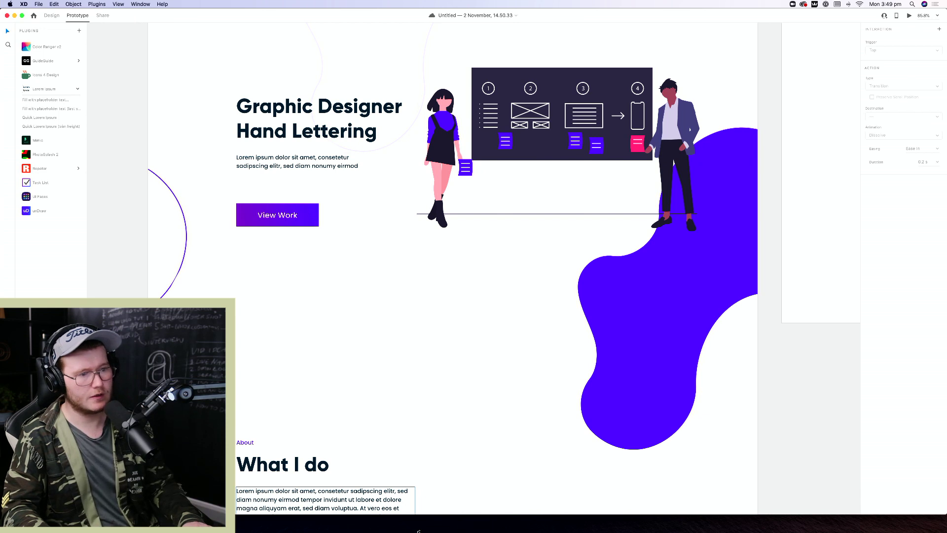
{"action": "left_click", "coordinate": [437, 458]}
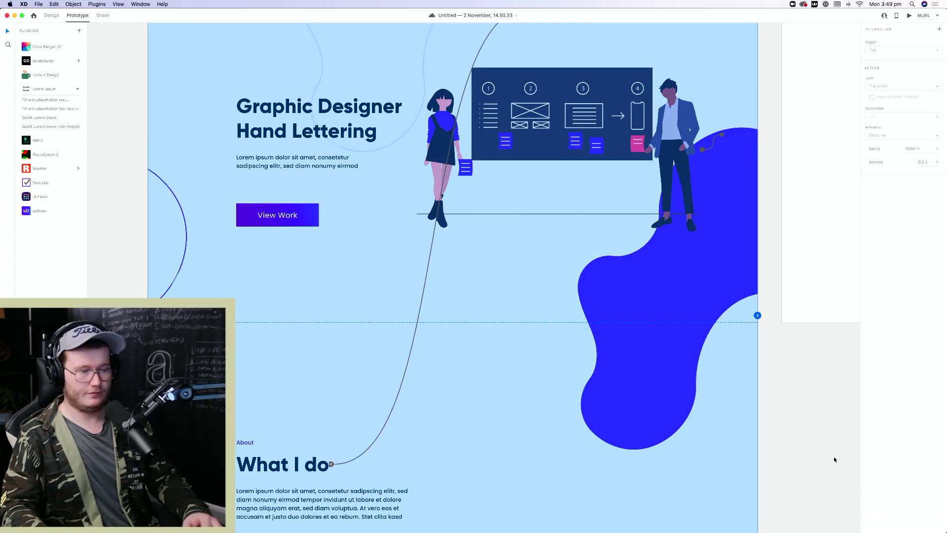
{"action": "key", "text": "super+1"}
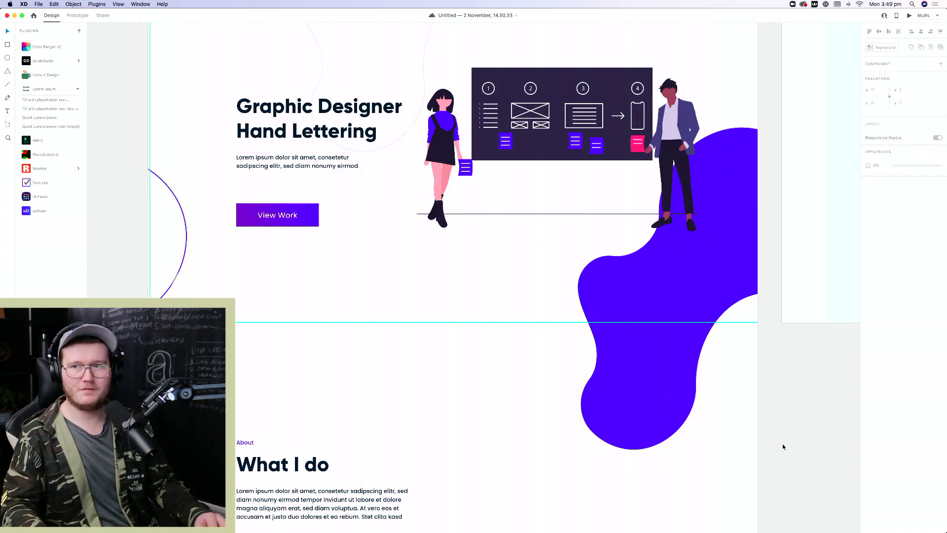
Examine the overall layout of the first artboard's hero and "What I do" sections
{"action": "scroll", "coordinate": [782, 442], "scroll_direction": "down", "scroll_amount": 5}
{"action": "scroll", "coordinate": [782, 442], "scroll_direction": "right", "scroll_amount": 4}
{"action": "scroll", "coordinate": [783, 442], "scroll_direction": "down", "scroll_amount": 2}
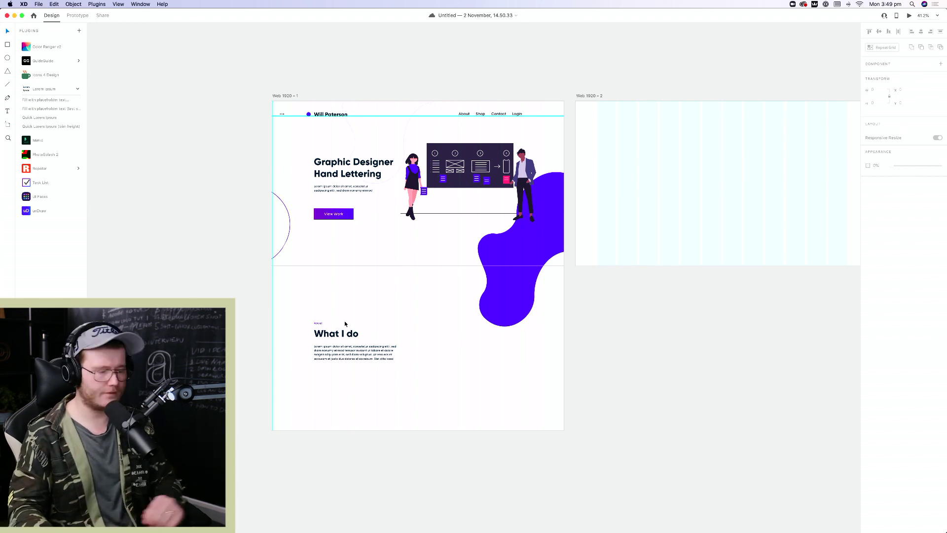
{"action": "scroll", "coordinate": [344, 320], "scroll_direction": "up", "scroll_amount": 3}
{"action": "scroll", "coordinate": [353, 322], "scroll_direction": "down", "scroll_amount": 5}
{"action": "scroll", "coordinate": [332, 305], "scroll_direction": "up", "scroll_amount": 5}
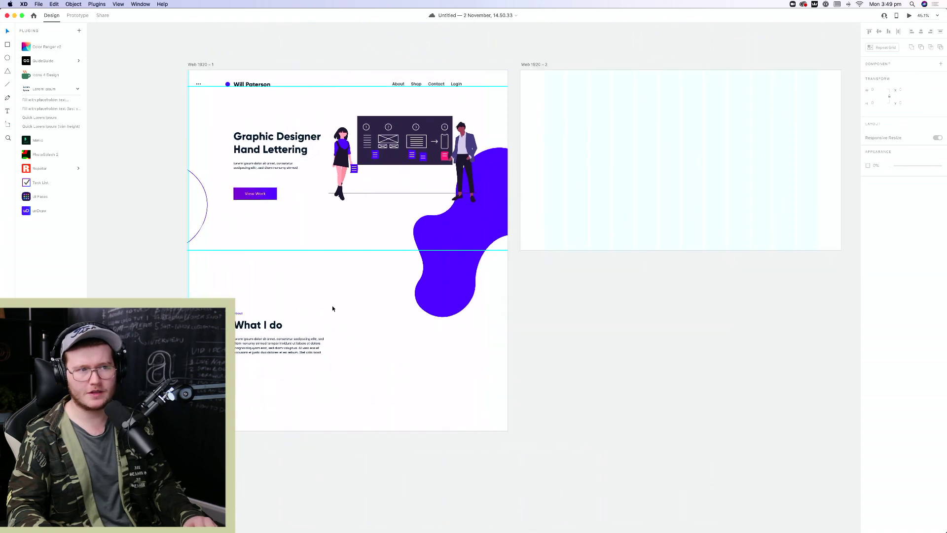
{"action": "scroll", "coordinate": [332, 308], "scroll_direction": "up", "scroll_amount": 3}
{"action": "scroll", "coordinate": [332, 308], "scroll_direction": "left", "scroll_amount": 3}
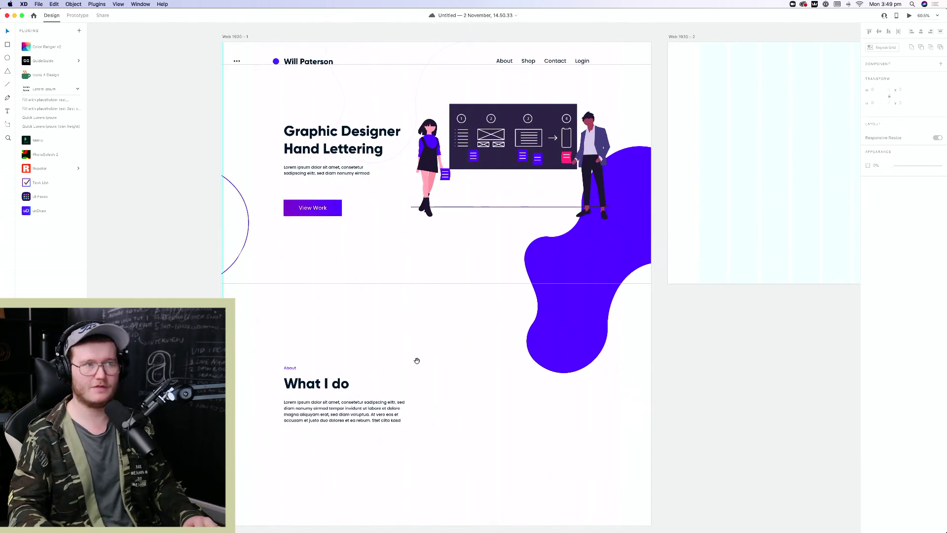
{"action": "left_click_drag", "start_coordinate": [345, 302], "coordinate": [277, 137]}
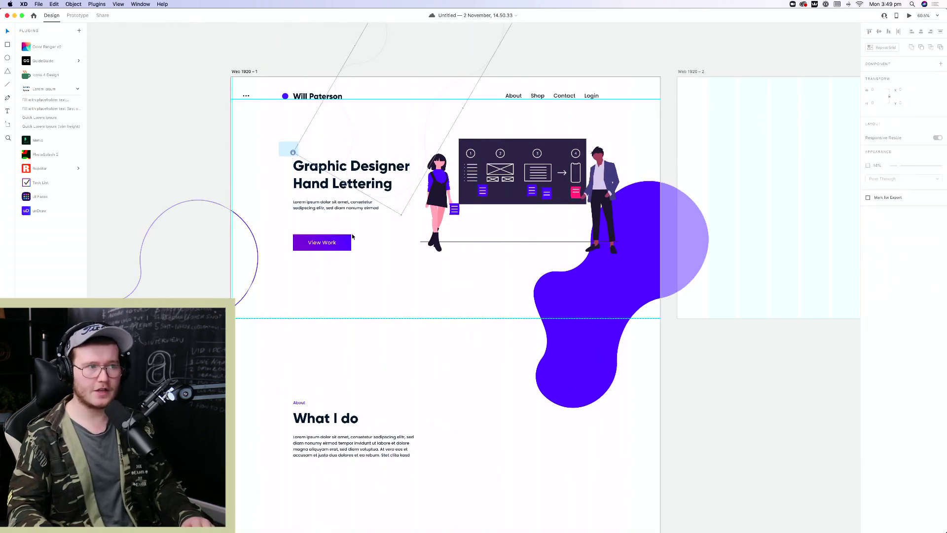
{"action": "left_click_drag", "start_coordinate": [357, 277], "coordinate": [311, 153]}
{"action": "left_click_drag", "start_coordinate": [257, 140], "coordinate": [330, 289]}
{"action": "left_click_drag", "start_coordinate": [326, 282], "coordinate": [304, 172]}
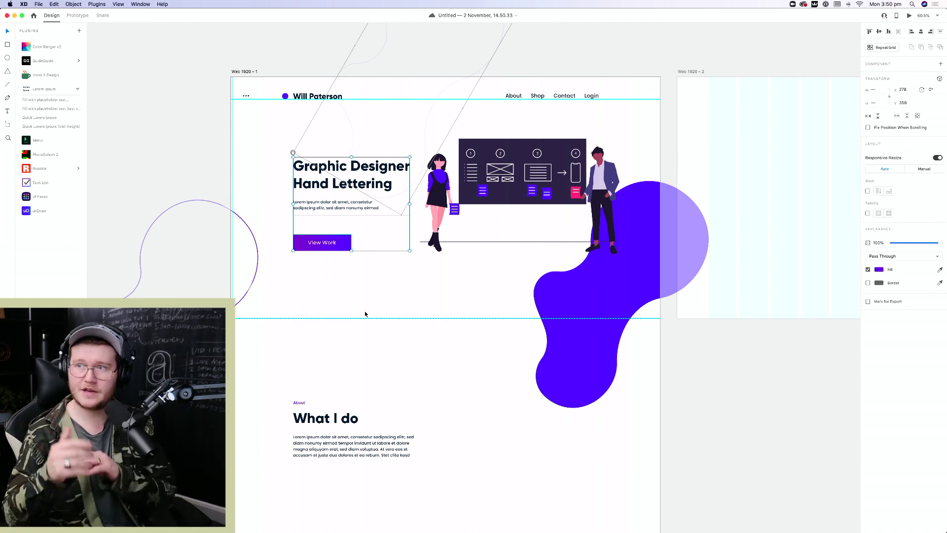
{"action": "left_click", "coordinate": [711, 433]}
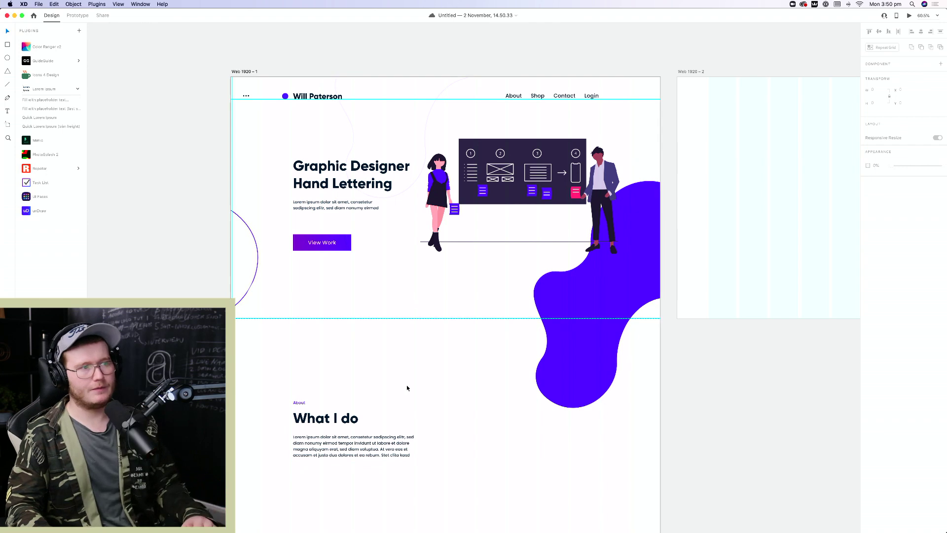
{"action": "scroll", "coordinate": [444, 382], "scroll_direction": "down", "scroll_amount": 5}
{"action": "scroll", "coordinate": [444, 382], "scroll_direction": "right", "scroll_amount": 3}
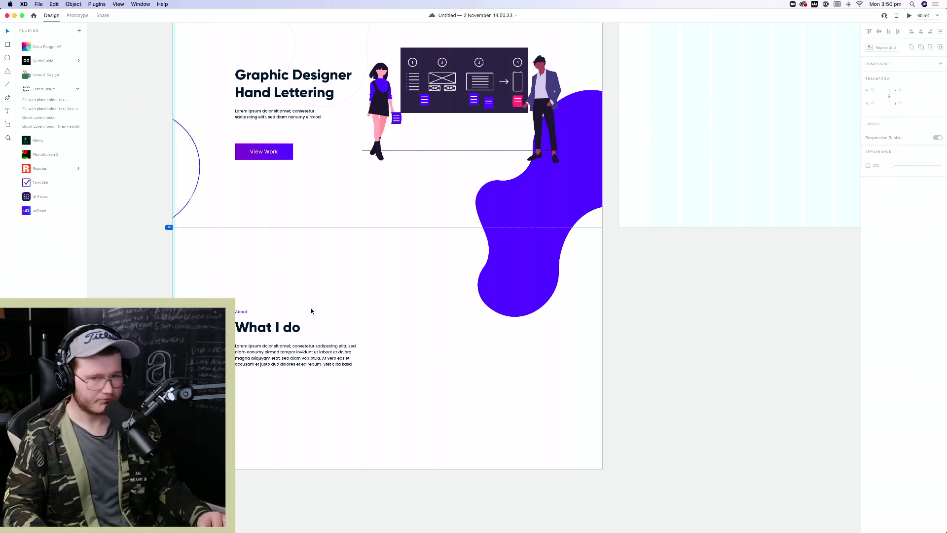
{"action": "scroll", "coordinate": [336, 260], "scroll_direction": "up", "scroll_amount": 5}
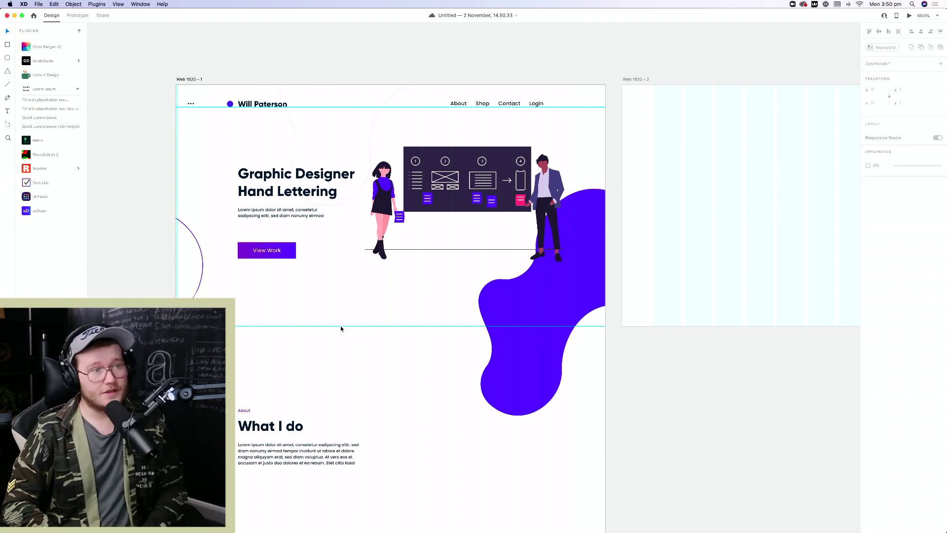
{"action": "key", "text": "super+Return"}
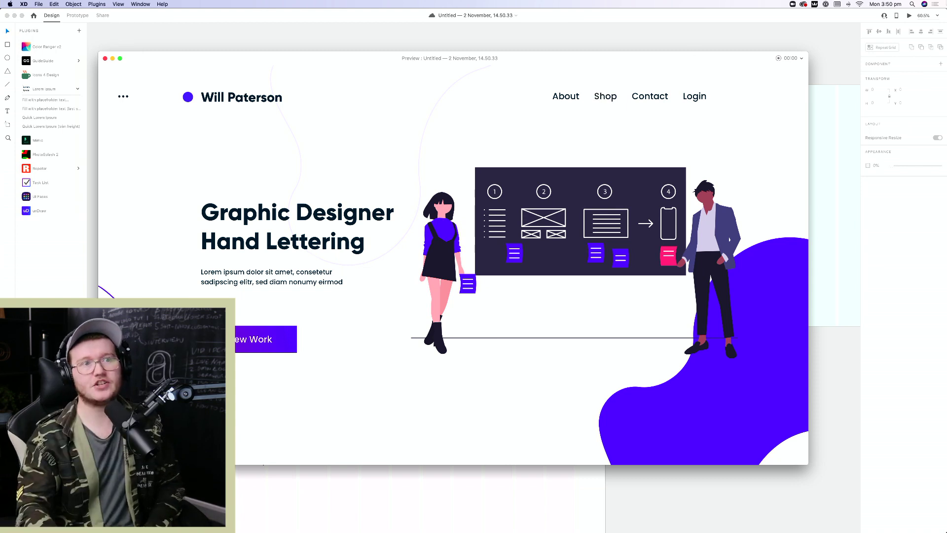
{"action": "left_click", "coordinate": [884, 16]}
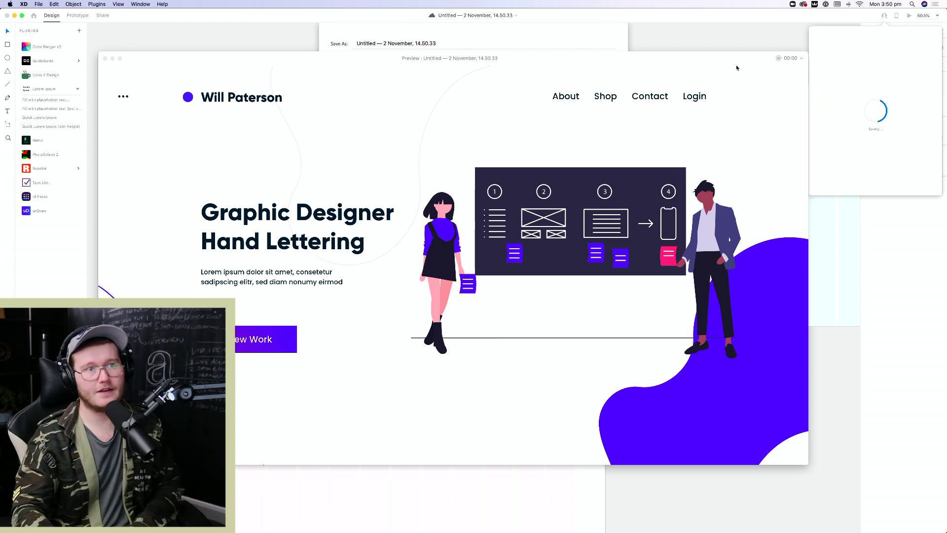
{"action": "left_click", "coordinate": [106, 59]}
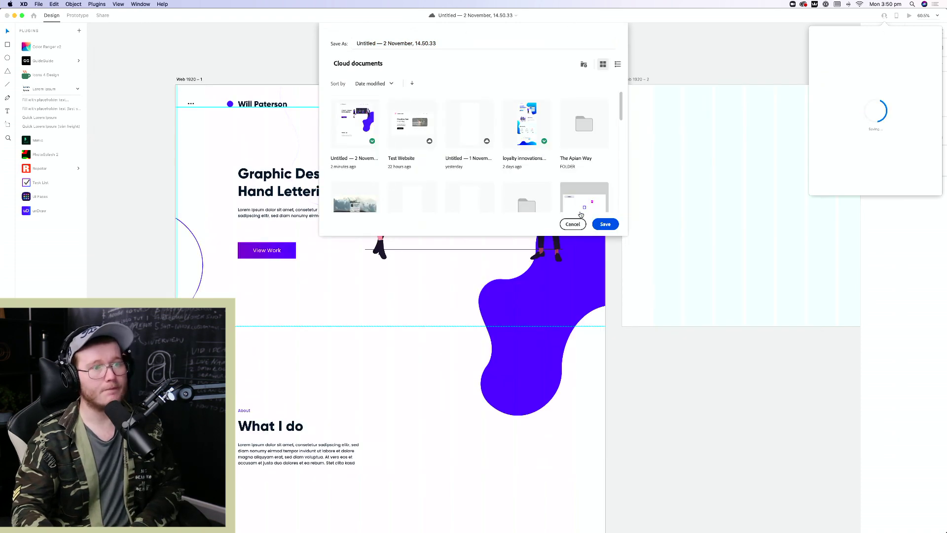
{"action": "left_click", "coordinate": [572, 222]}
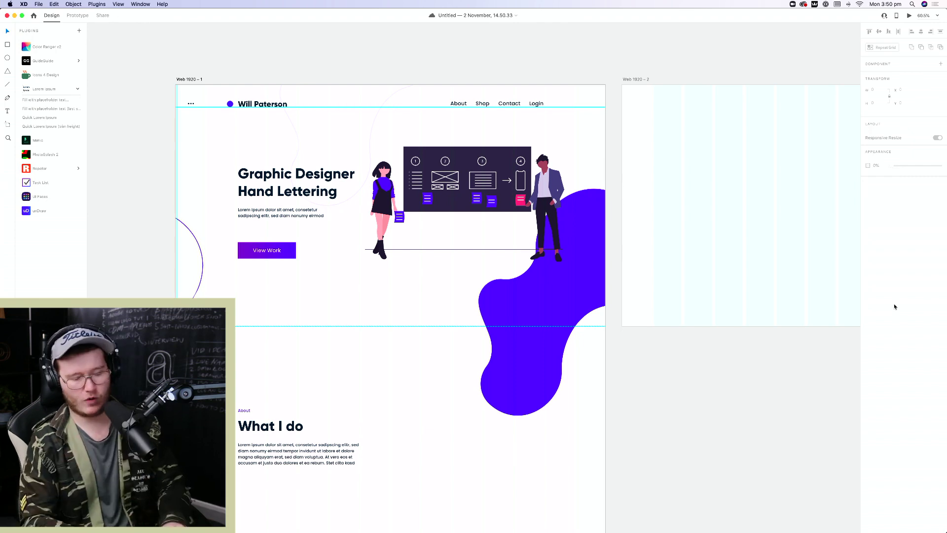
Preview the portfolio prototype's hero section and close the preview
{"action": "key", "text": "super+Return"}
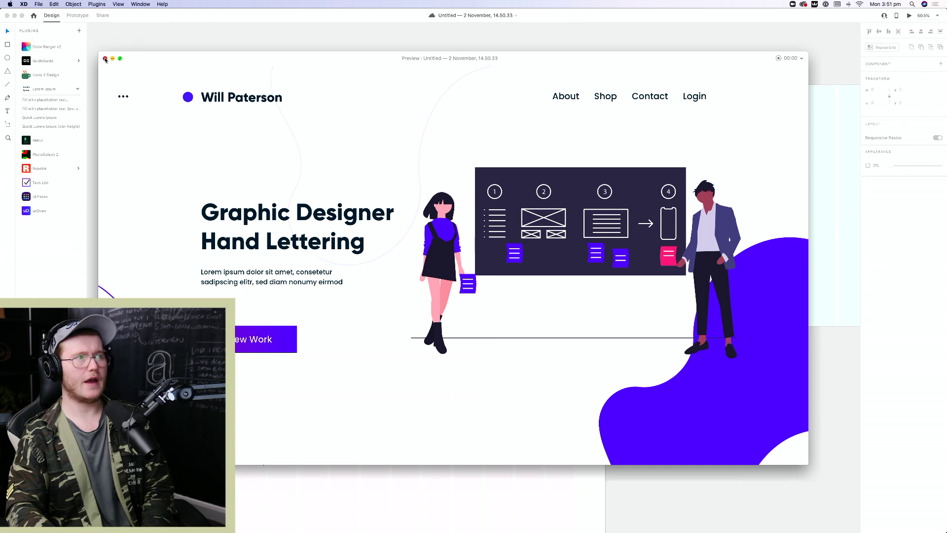
{"action": "left_click", "coordinate": [105, 58]}
Slightly round all corners of the View Work button's background rectangle in the hero section
{"action": "scroll", "coordinate": [240, 109], "scroll_direction": "up", "scroll_amount": 2}
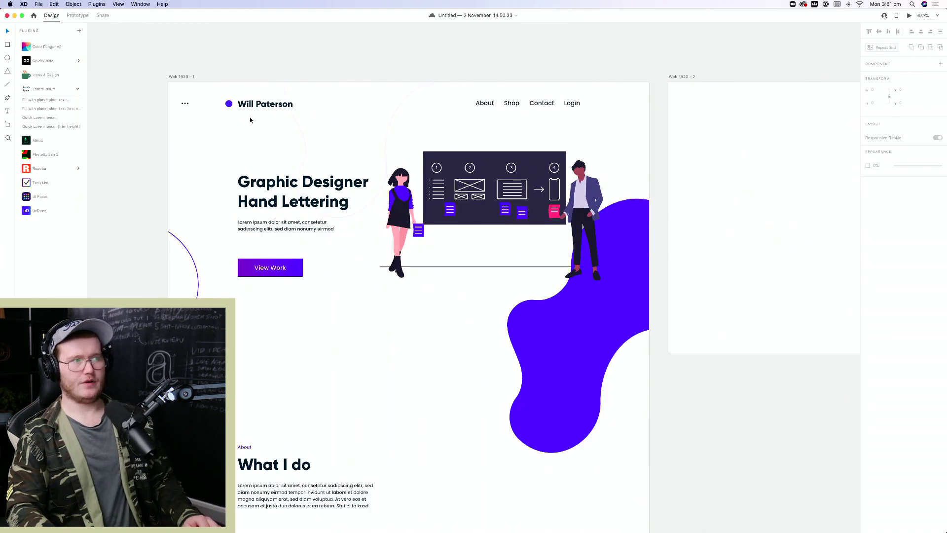
{"action": "scroll", "coordinate": [339, 210], "scroll_direction": "down", "scroll_amount": 3}
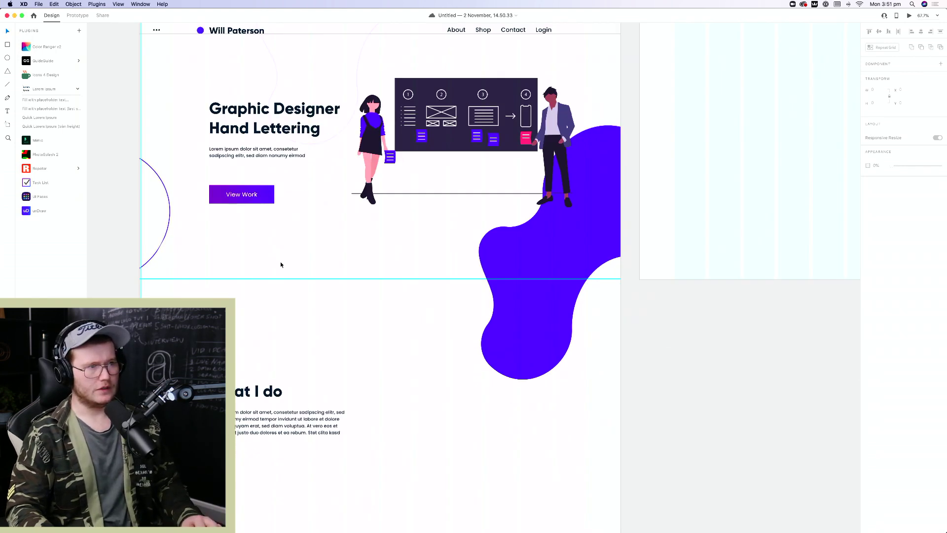
{"action": "scroll", "coordinate": [280, 264], "scroll_direction": "right", "scroll_amount": 3}
{"action": "left_click", "coordinate": [213, 209]}
{"action": "scroll", "coordinate": [200, 219], "scroll_direction": "up", "scroll_amount": 5}
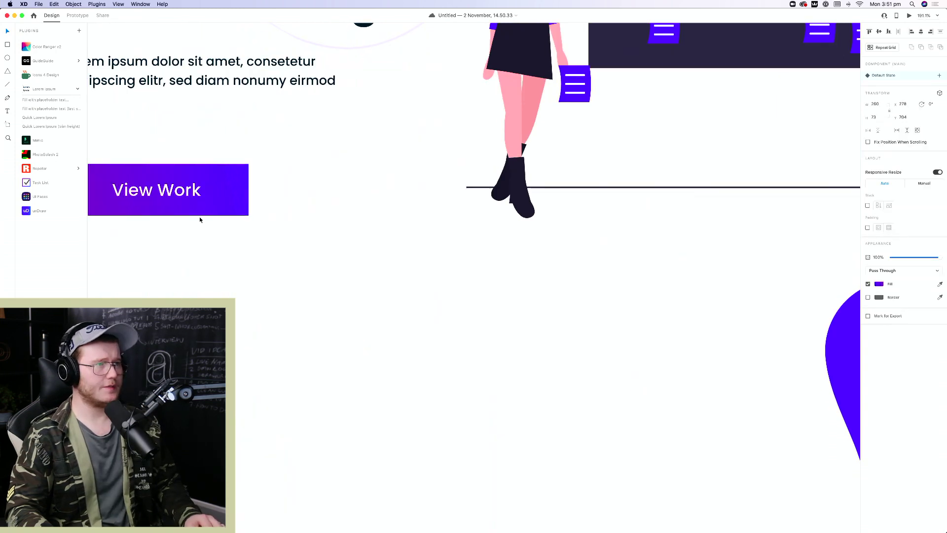
{"action": "scroll", "coordinate": [199, 219], "scroll_direction": "left", "scroll_amount": 5}
{"action": "scroll", "coordinate": [200, 220], "scroll_direction": "up", "scroll_amount": 2}
{"action": "double_click", "coordinate": [366, 232]}
{"action": "left_click_drag", "start_coordinate": [384, 212], "coordinate": [383, 214]}
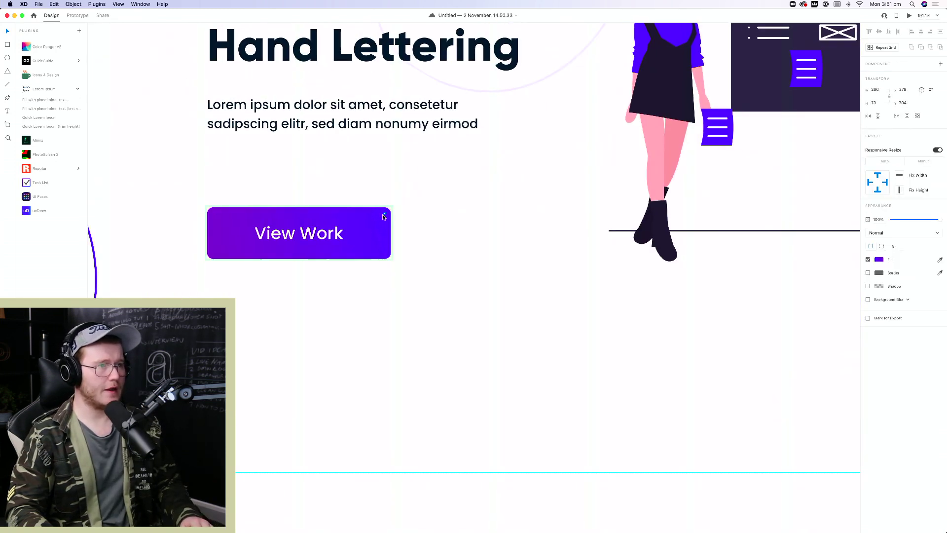
{"action": "left_click", "coordinate": [416, 226]}
Save the portfolio website document with its current changes
{"action": "key", "text": "super+0"}
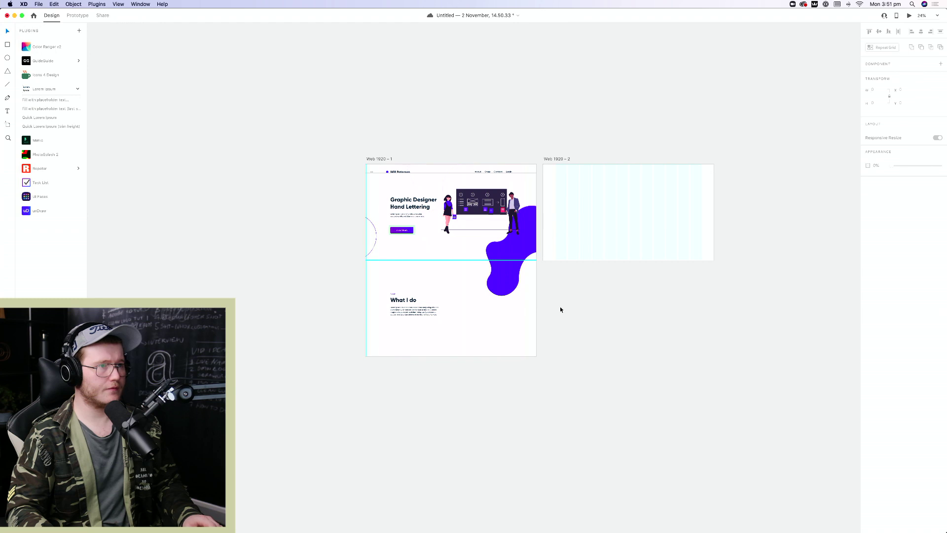
{"action": "scroll", "coordinate": [507, 280], "scroll_direction": "up", "scroll_amount": 3}
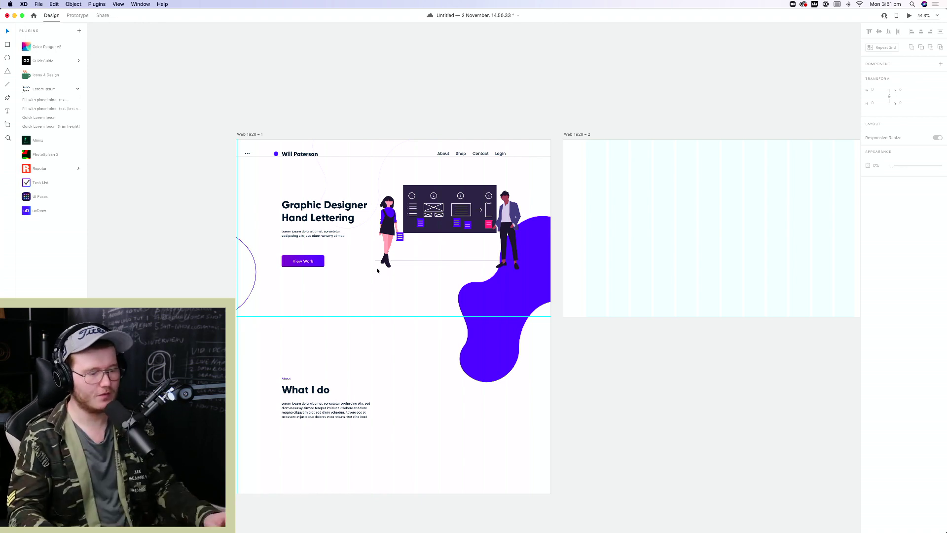
{"action": "key", "text": "super+s"}
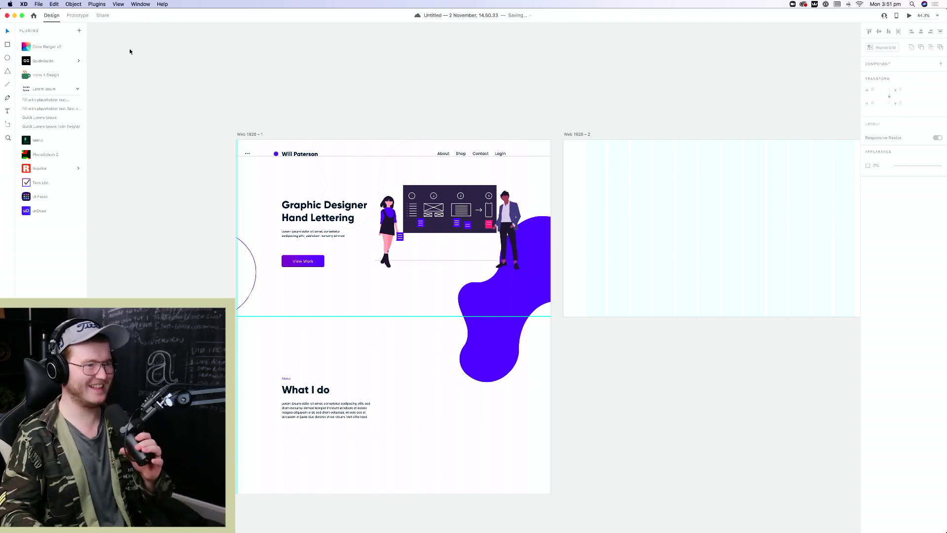
{"action": "left_click_drag", "start_coordinate": [393, 353], "coordinate": [527, 273]}
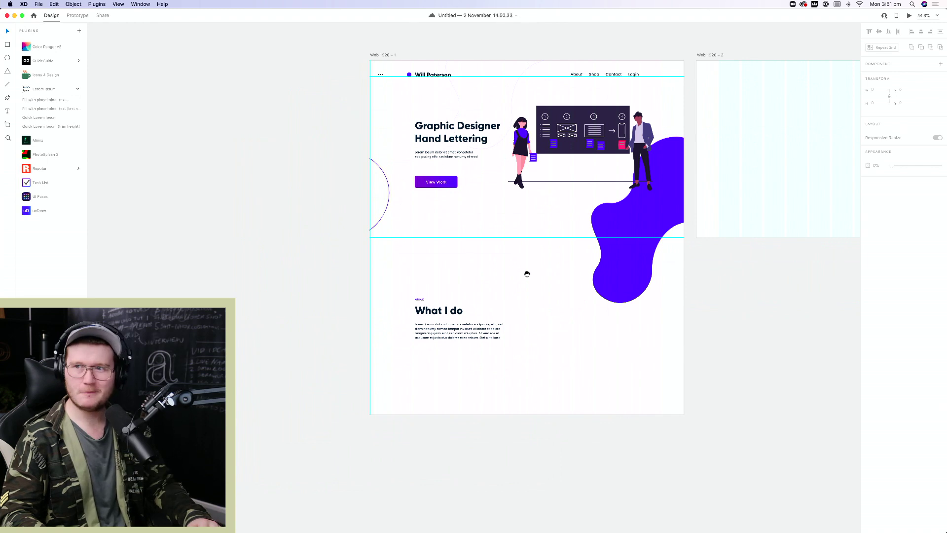
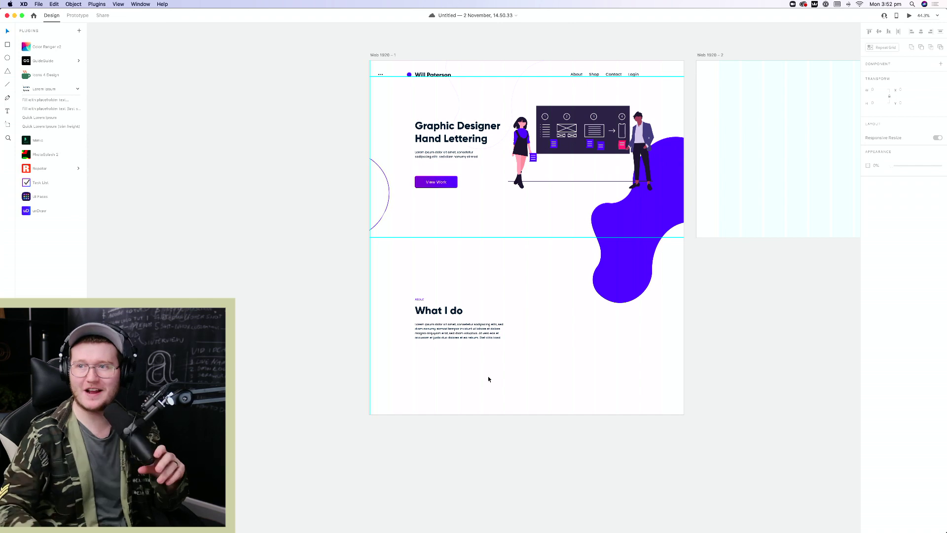
{"action": "scroll", "coordinate": [362, 395], "scroll_direction": "up", "scroll_amount": 5}
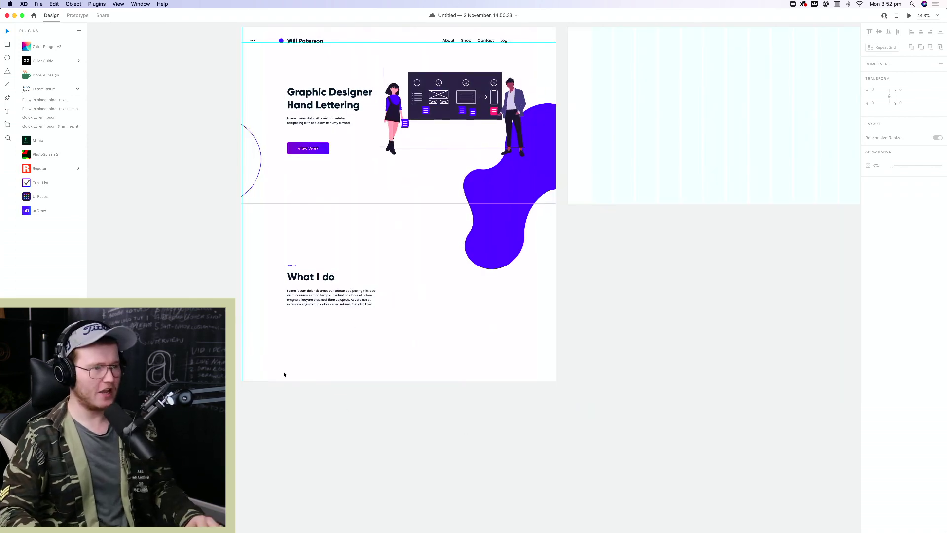
{"action": "key", "text": "super+z"}
{"action": "key", "text": "super+z"}
{"action": "key", "text": "super+z"}
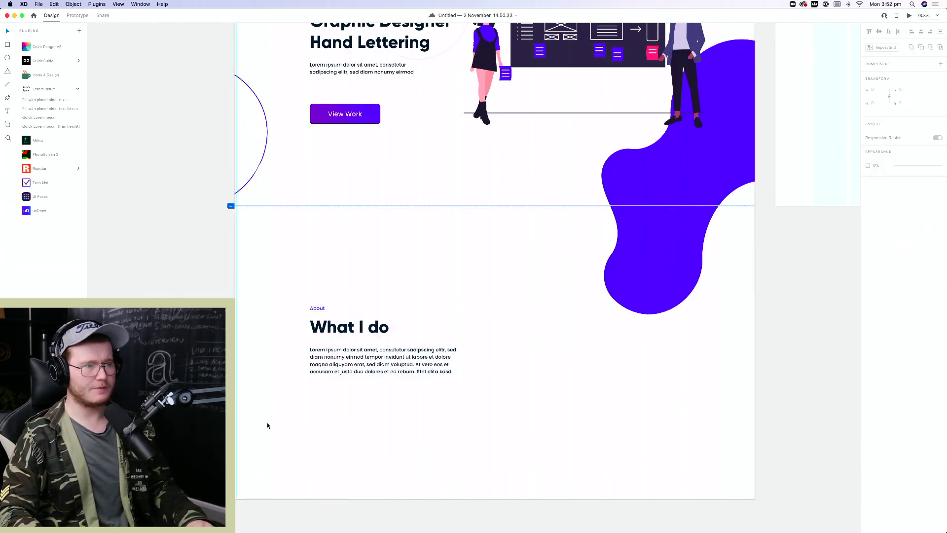
{"action": "key", "text": "super+z"}
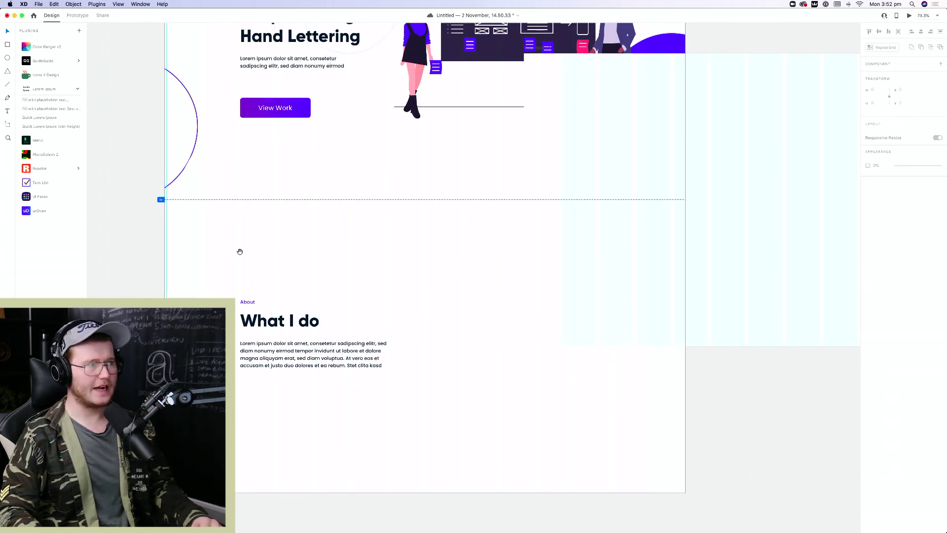
Search the unDraw plugin's illustrations for "about", examine the matches and close the library
{"action": "left_click", "coordinate": [39, 211]}
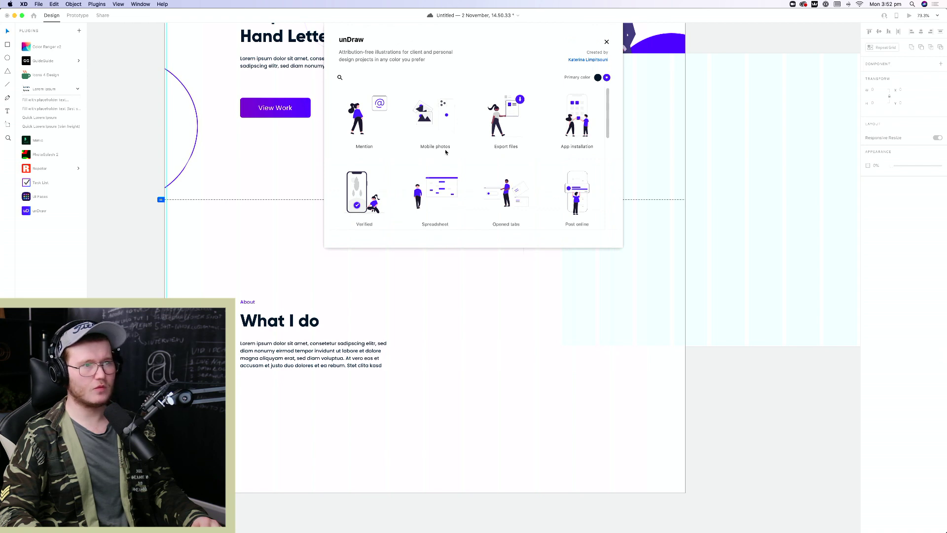
{"action": "left_click", "coordinate": [340, 78]}
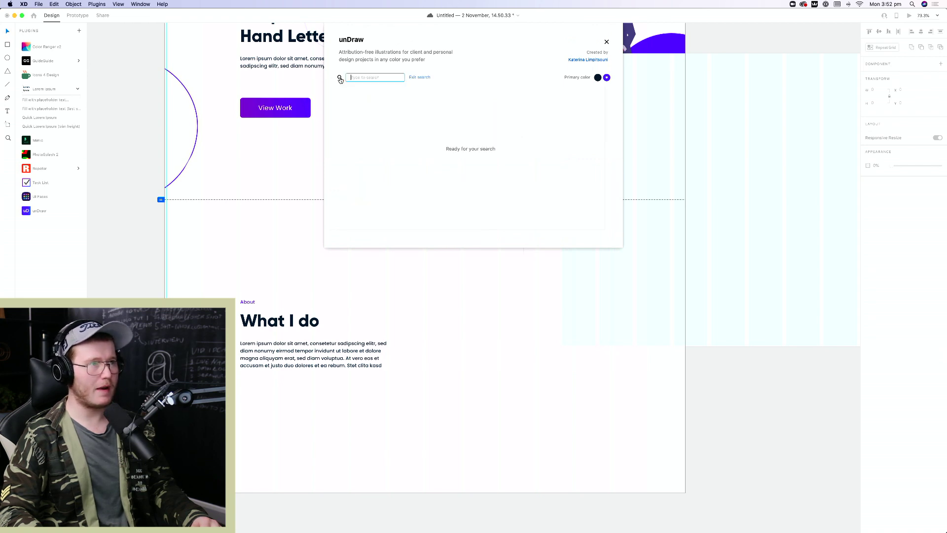
{"action": "type", "text": "about"}
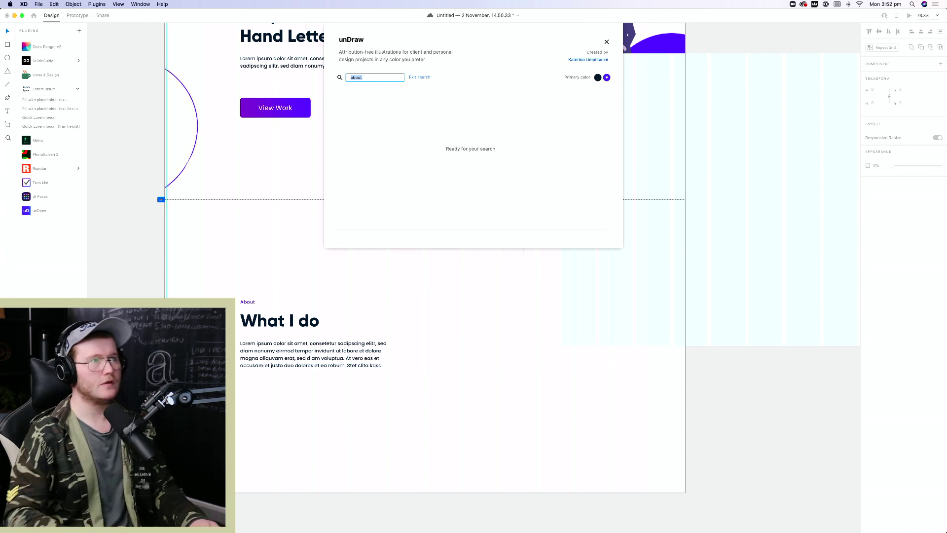
{"action": "key", "text": "Return"}
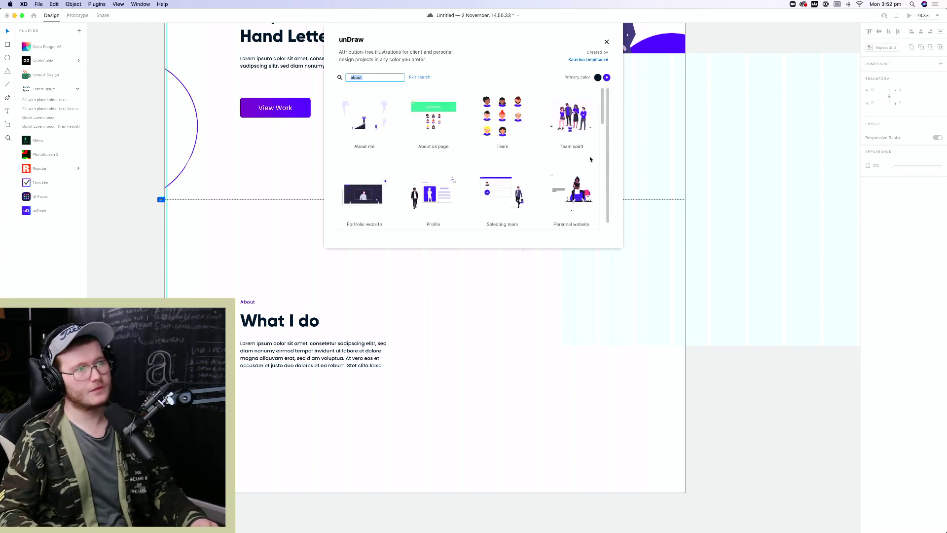
{"action": "key", "text": "Escape"}
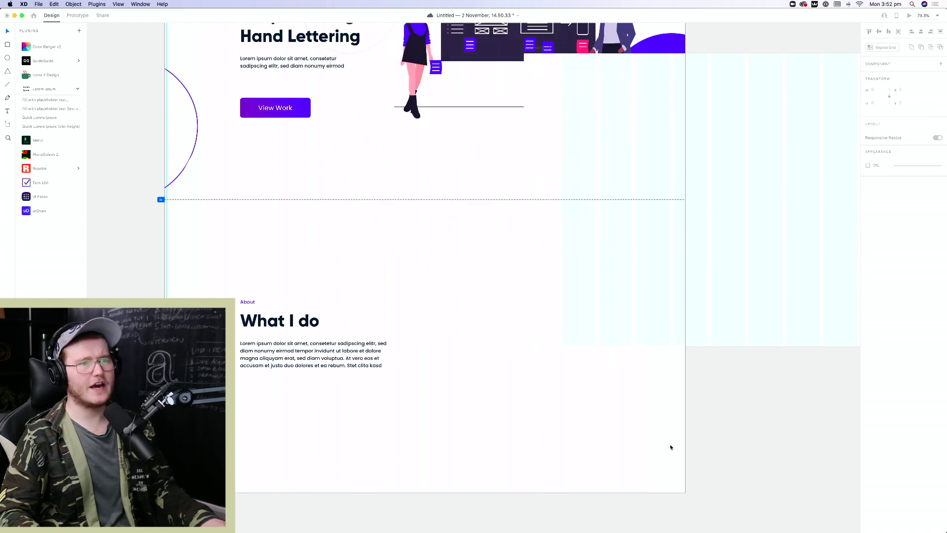
Remove the misplaced empty artboard that overlaps the portfolio page
{"action": "left_click_drag", "start_coordinate": [593, 425], "coordinate": [516, 376]}
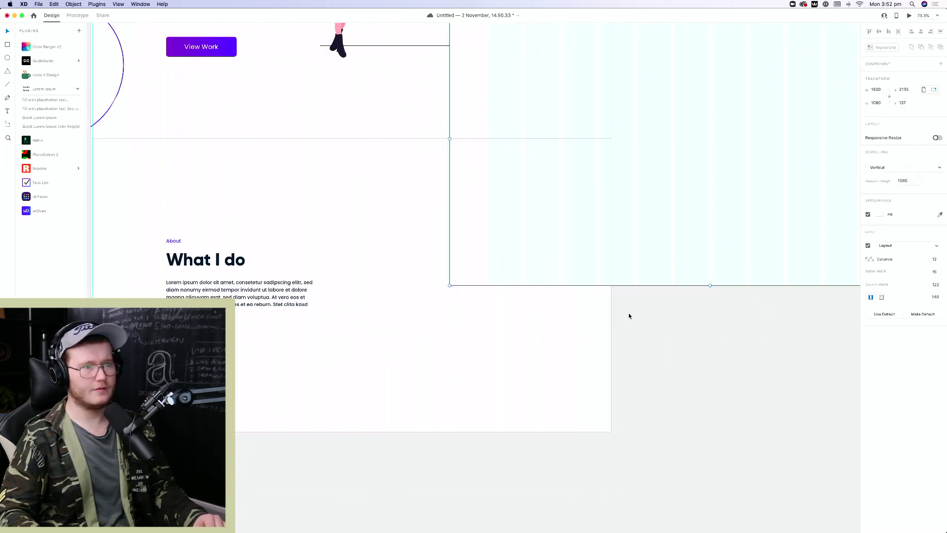
{"action": "scroll", "coordinate": [629, 316], "scroll_direction": "down", "scroll_amount": 10}
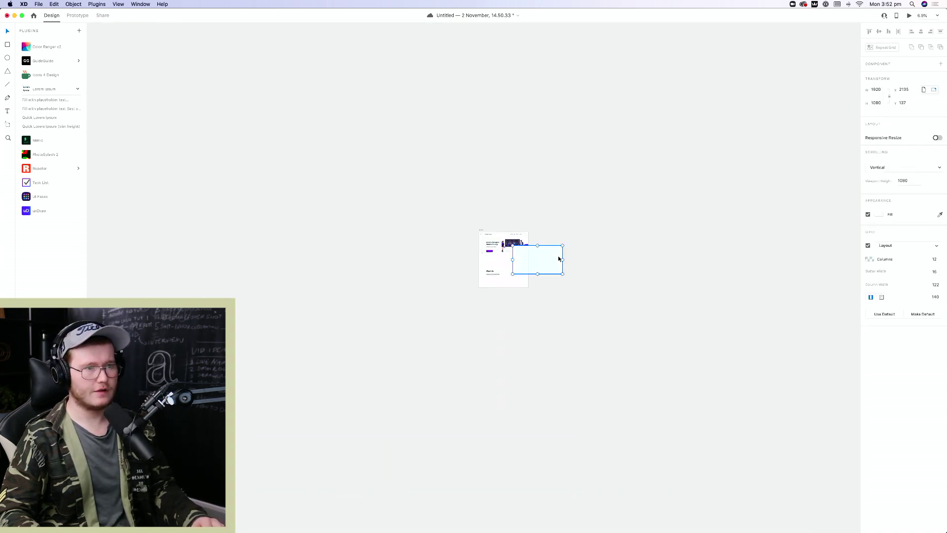
{"action": "key", "text": "Escape"}
{"action": "scroll", "coordinate": [507, 277], "scroll_direction": "up", "scroll_amount": 8}
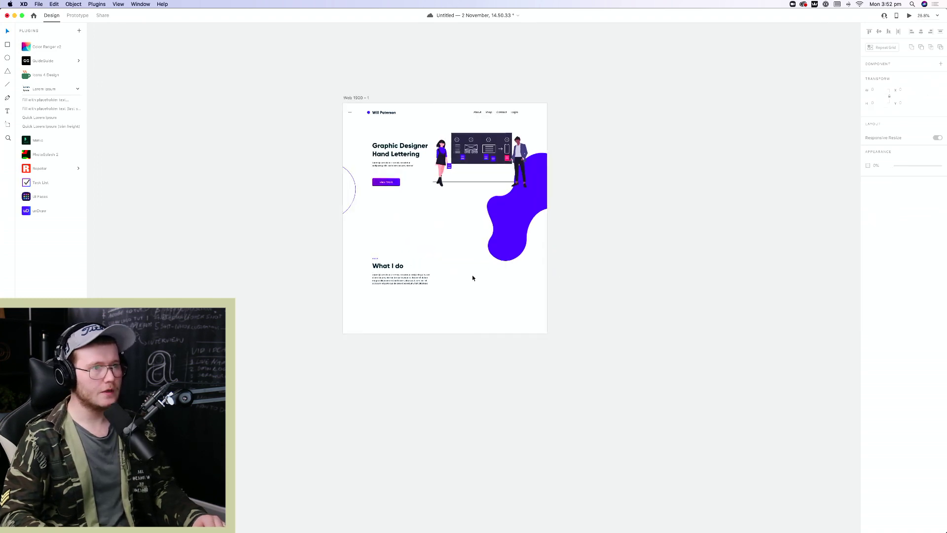
{"action": "left_click_drag", "start_coordinate": [472, 274], "coordinate": [403, 372]}
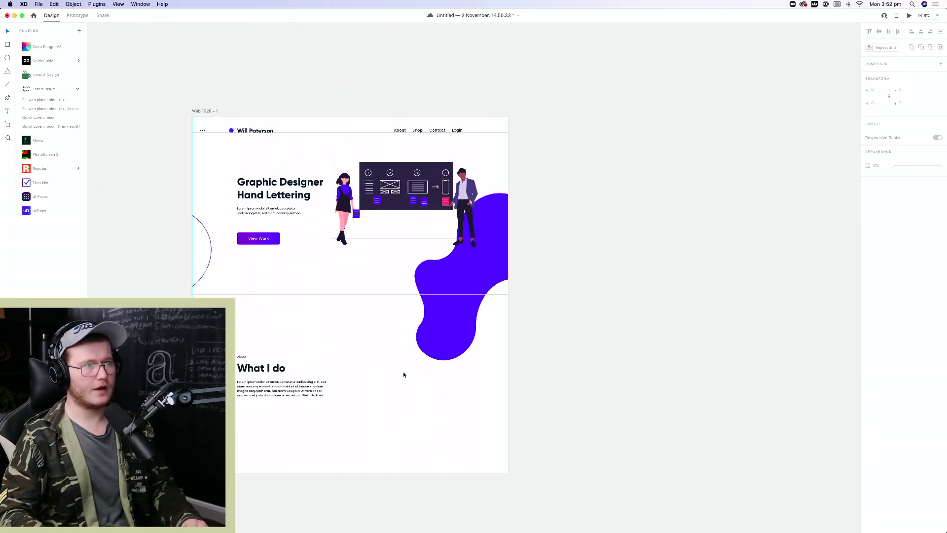
Undo the accidental artboard change and add an empty Web 1920 artboard beside the portfolio page
{"action": "left_click_drag", "start_coordinate": [205, 115], "coordinate": [567, 93]}
{"action": "key", "text": "cmd+z"}
{"action": "key", "text": "a"}
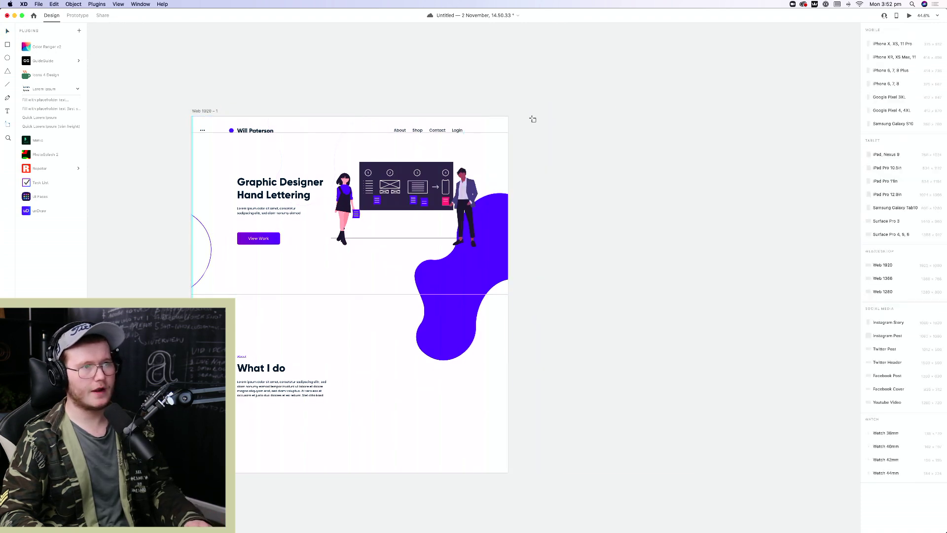
{"action": "left_click", "coordinate": [882, 265]}
{"action": "scroll", "coordinate": [451, 143], "scroll_direction": "right", "scroll_amount": 3}
{"action": "left_click", "coordinate": [472, 154]}
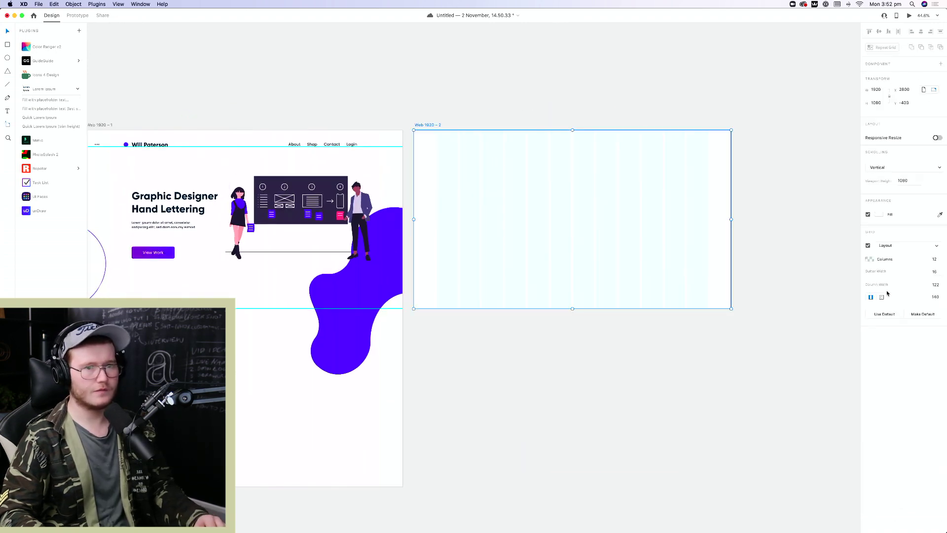
{"action": "left_click_drag", "start_coordinate": [606, 293], "coordinate": [682, 245]}
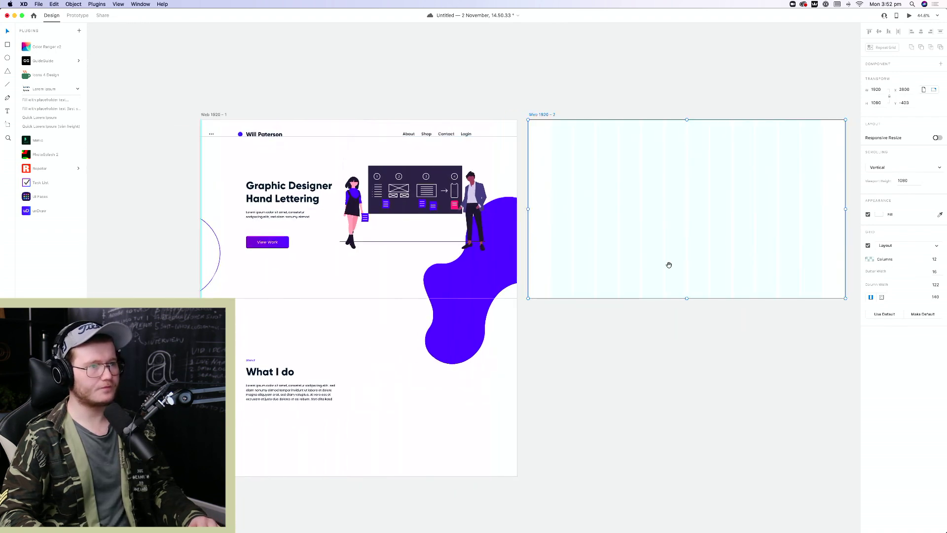
{"action": "left_click_drag", "start_coordinate": [509, 316], "coordinate": [148, 117]}
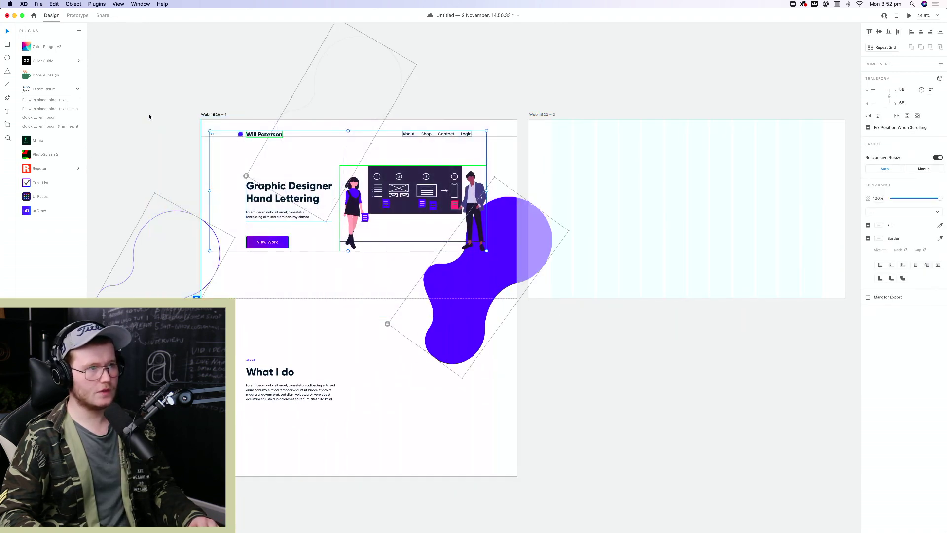
{"action": "left_click", "coordinate": [55, 4]}
{"action": "mouse_move", "coordinate": [40, 4]}
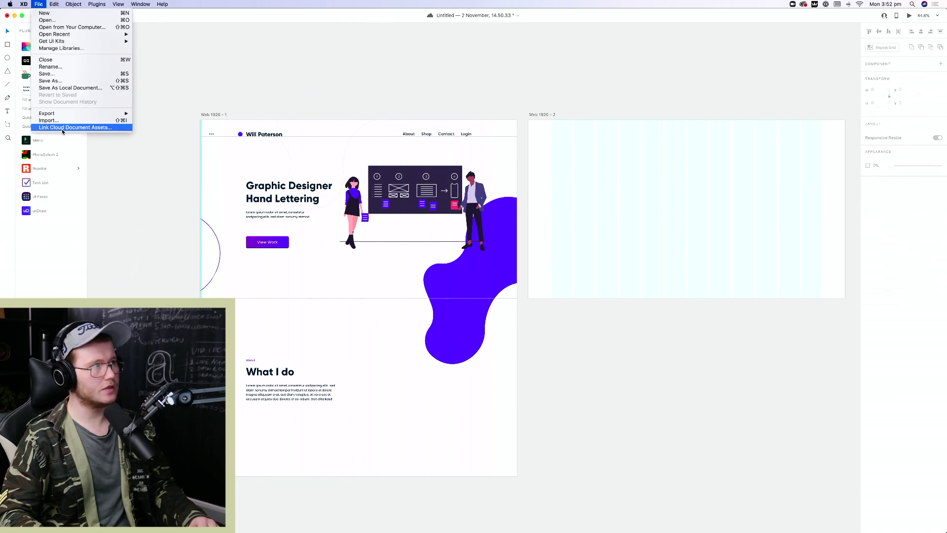
{"action": "mouse_move", "coordinate": [79, 113]}
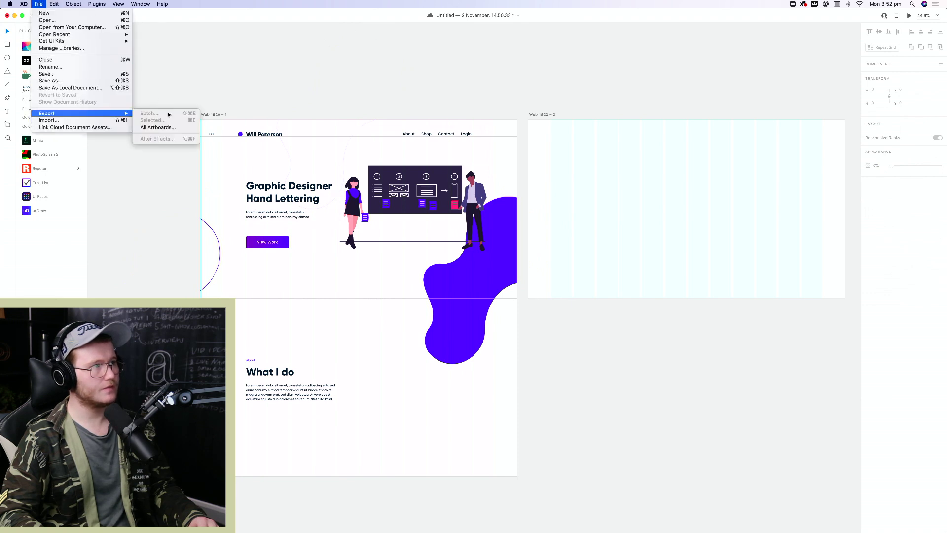
{"action": "left_click", "coordinate": [189, 128]}
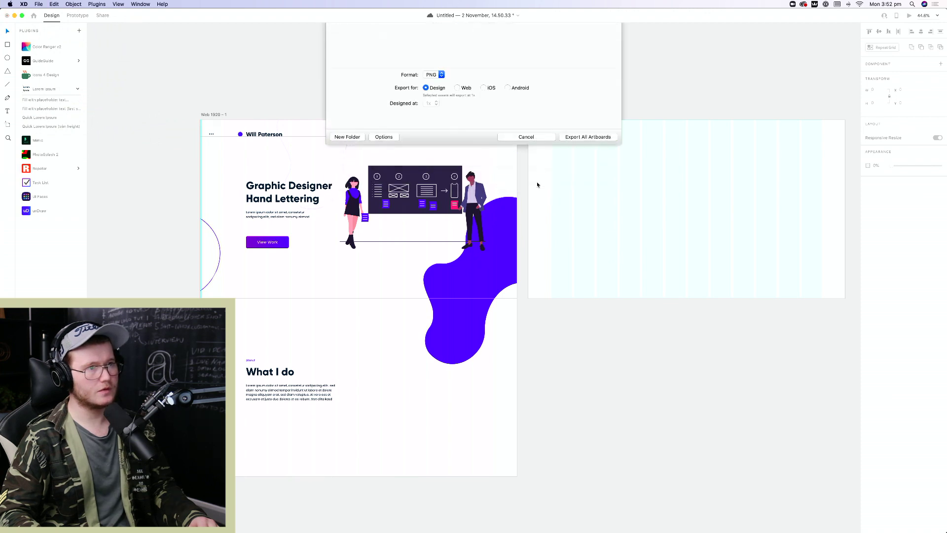
Hide the guides on the portfolio artboard and capture a screenshot of its hero area
{"action": "scroll", "coordinate": [534, 181], "scroll_direction": "up", "scroll_amount": 5}
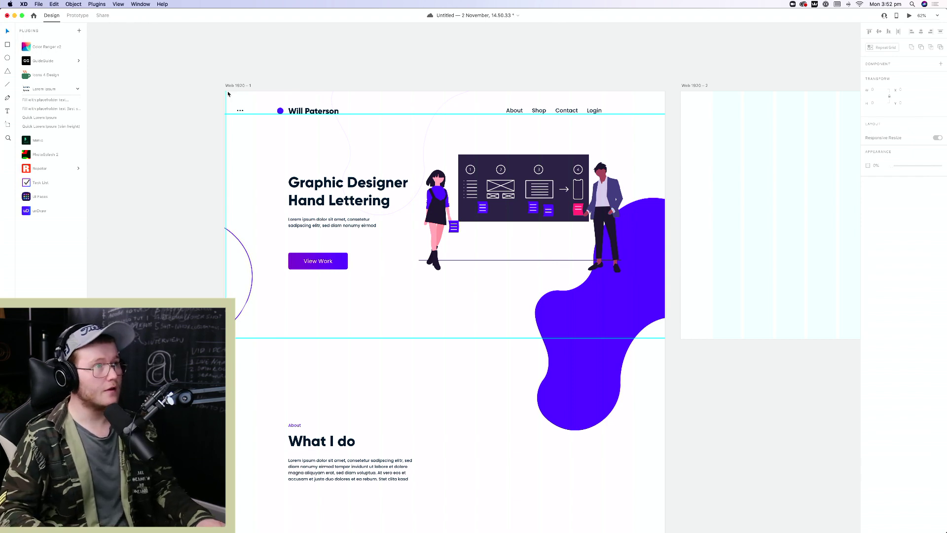
{"action": "key", "text": "super+semicolon"}
{"action": "scroll", "coordinate": [314, 93], "scroll_direction": "right", "scroll_amount": 3}
{"action": "scroll", "coordinate": [314, 93], "scroll_direction": "down", "scroll_amount": 1}
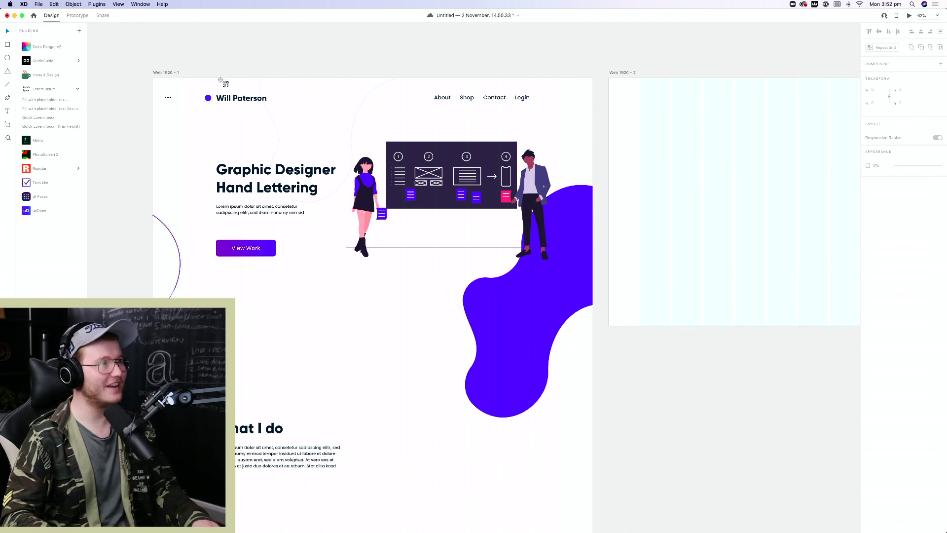
{"action": "left_click_drag", "start_coordinate": [153, 78], "coordinate": [593, 382]}
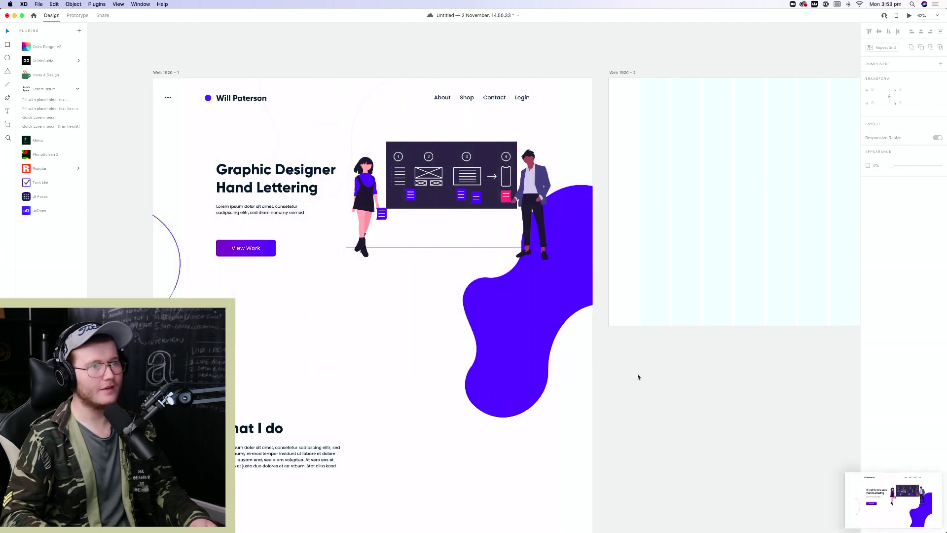
Place the hero screenshot at the empty artboard's origin and scale it proportionally to 1920 wide
{"action": "left_click_drag", "start_coordinate": [887, 505], "coordinate": [719, 254]}
{"action": "scroll", "coordinate": [718, 253], "scroll_direction": "right", "scroll_amount": 5}
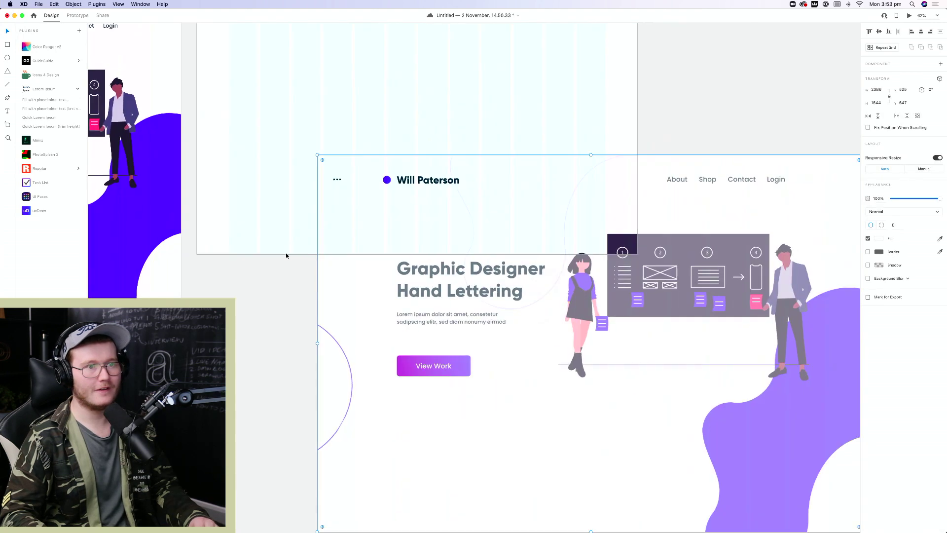
{"action": "scroll", "coordinate": [285, 252], "scroll_direction": "down", "scroll_amount": 5}
{"action": "scroll", "coordinate": [390, 290], "scroll_direction": "up", "scroll_amount": 2}
{"action": "left_click_drag", "start_coordinate": [448, 305], "coordinate": [375, 211]}
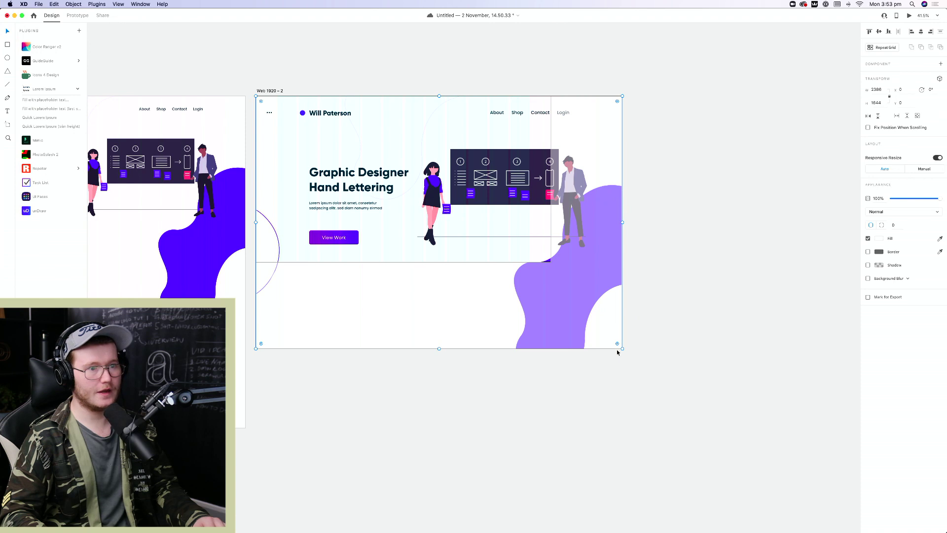
{"action": "left_click_drag", "start_coordinate": [621, 348], "coordinate": [552, 299]}
{"action": "scroll", "coordinate": [499, 331], "scroll_direction": "up", "scroll_amount": 5}
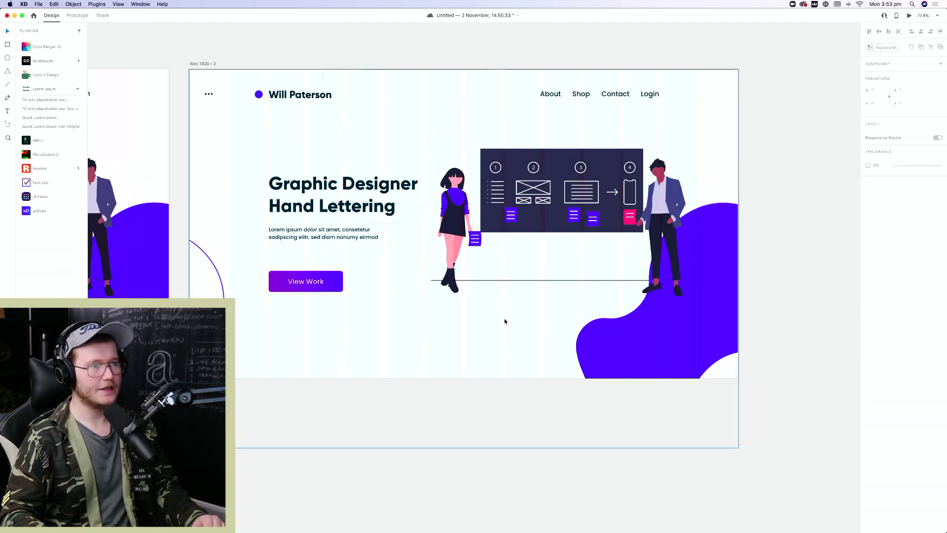
Rename the artboard holding the hero screenshot as Login
{"action": "left_click", "coordinate": [793, 263]}
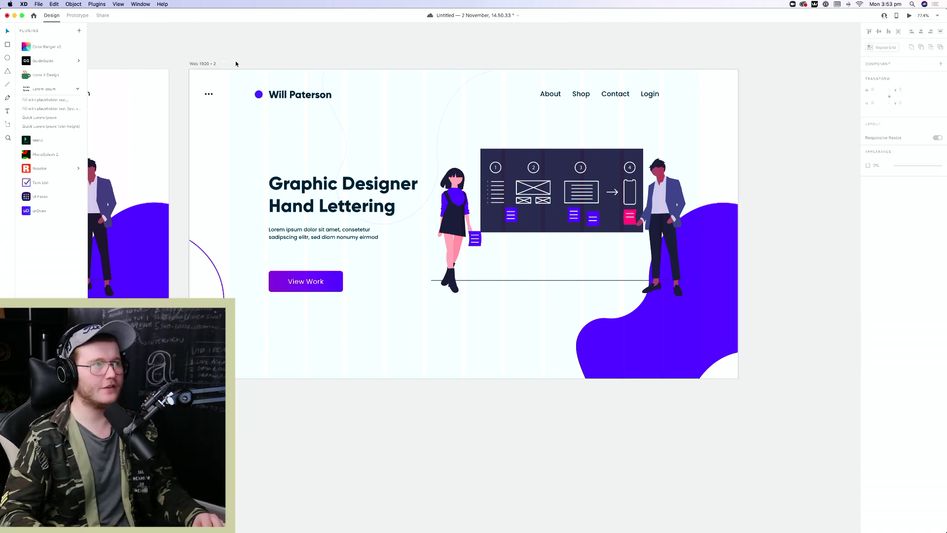
{"action": "double_click", "coordinate": [202, 64]}
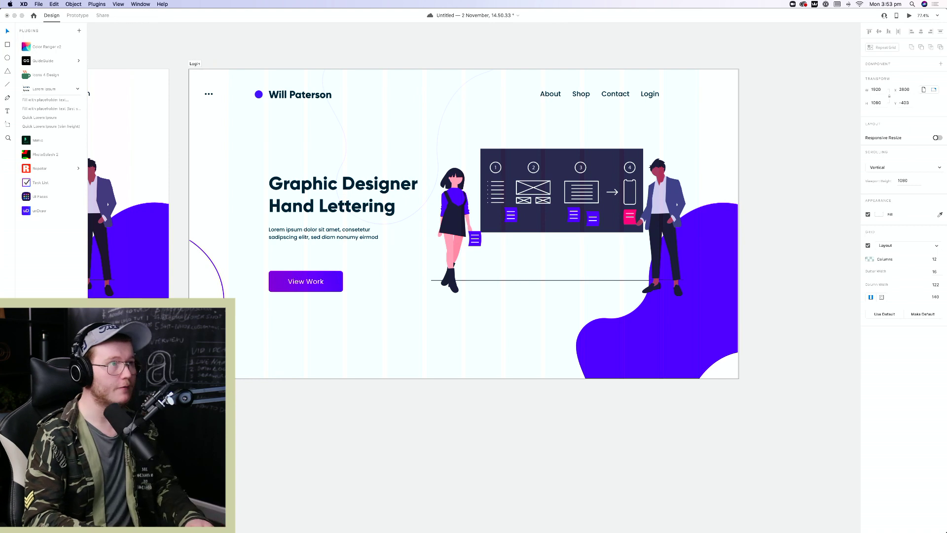
{"action": "key", "text": "Return"}
Rename the original portfolio artboard as Home
{"action": "scroll", "coordinate": [720, 157], "scroll_direction": "left", "scroll_amount": 10}
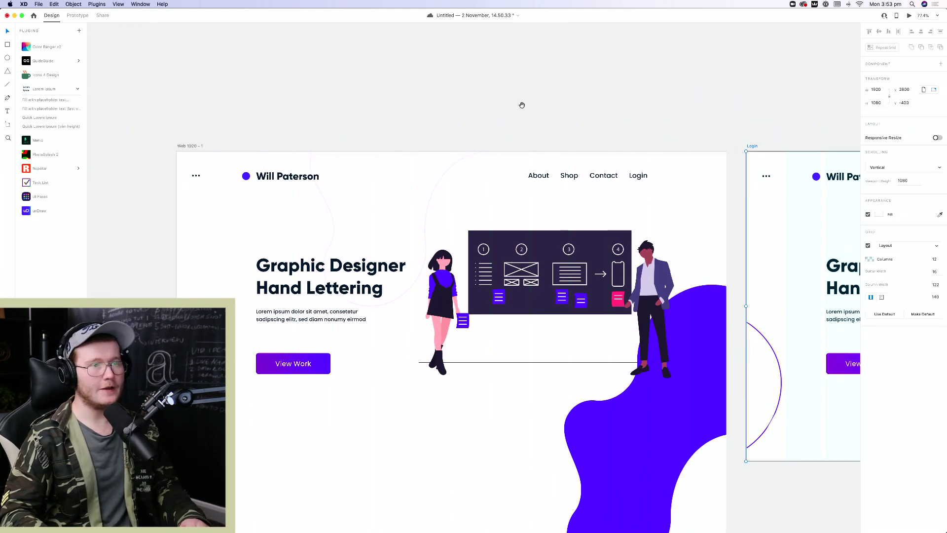
{"action": "scroll", "coordinate": [522, 105], "scroll_direction": "left", "scroll_amount": 3}
{"action": "double_click", "coordinate": [251, 157]}
{"action": "type", "text": "Ho"}
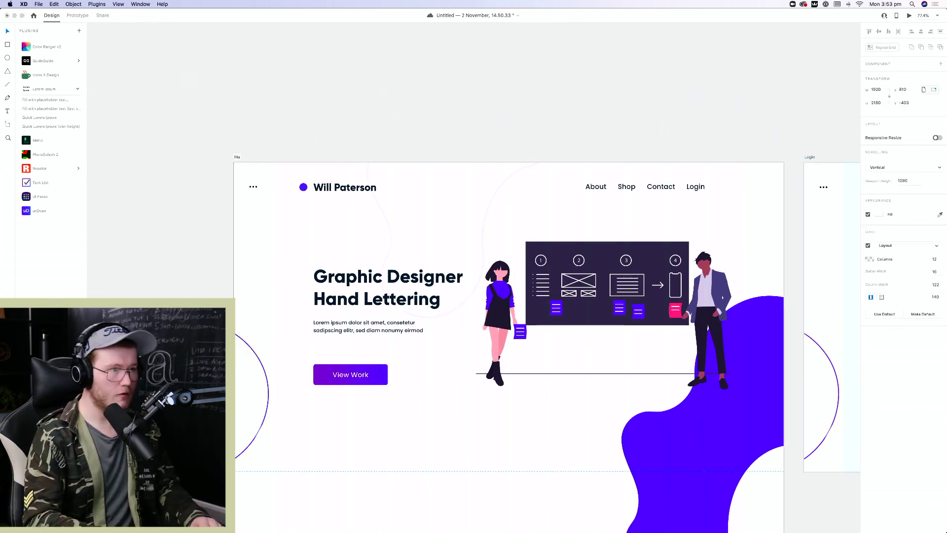
{"action": "type", "text": "me"}
{"action": "key", "text": "Return"}
Move the Login artboard horizontally away from the Home artboard, to X about 3000
{"action": "scroll", "coordinate": [503, 292], "scroll_direction": "right", "scroll_amount": 10}
{"action": "scroll", "coordinate": [503, 291], "scroll_direction": "down", "scroll_amount": 5}
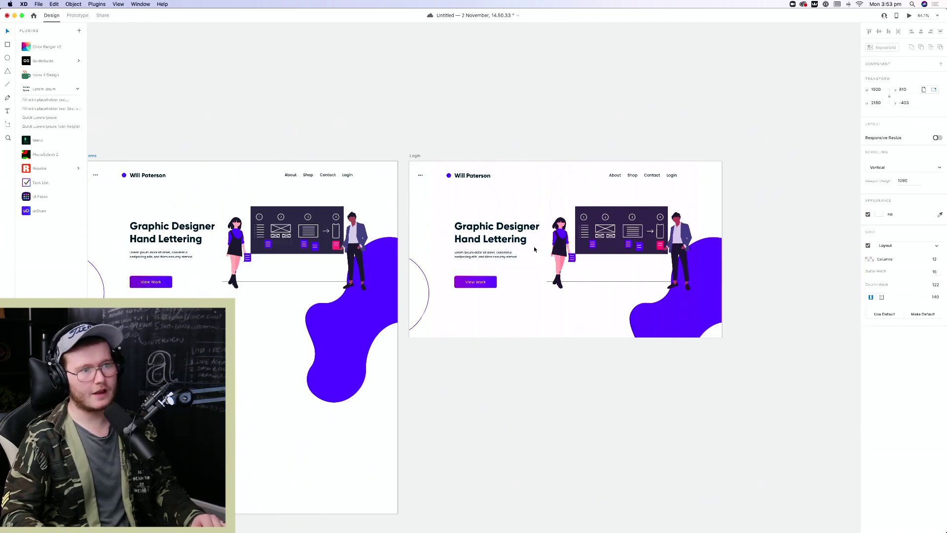
{"action": "scroll", "coordinate": [493, 286], "scroll_direction": "right", "scroll_amount": 5}
{"action": "left_click_drag", "start_coordinate": [296, 152], "coordinate": [329, 153]}
{"action": "left_click", "coordinate": [352, 137]}
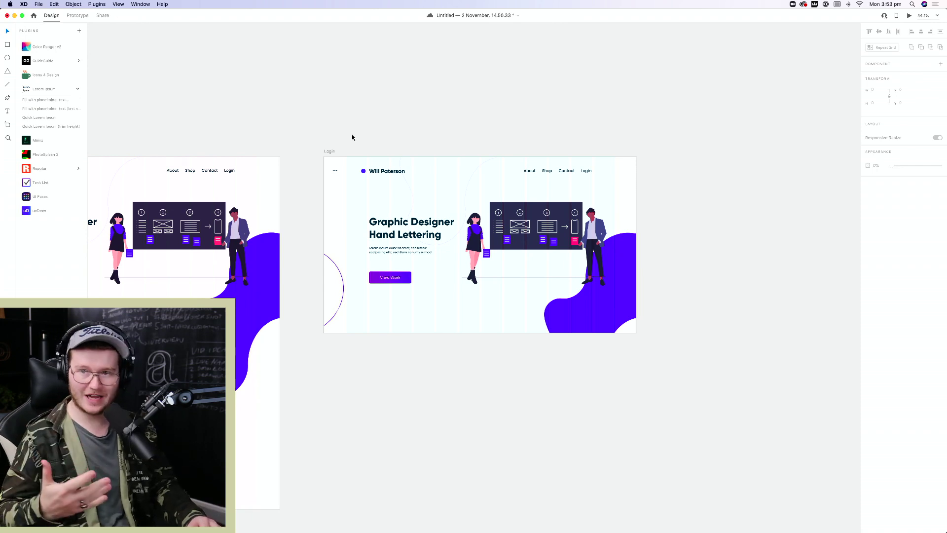
{"action": "left_click", "coordinate": [330, 151]}
{"action": "left_click", "coordinate": [429, 117]}
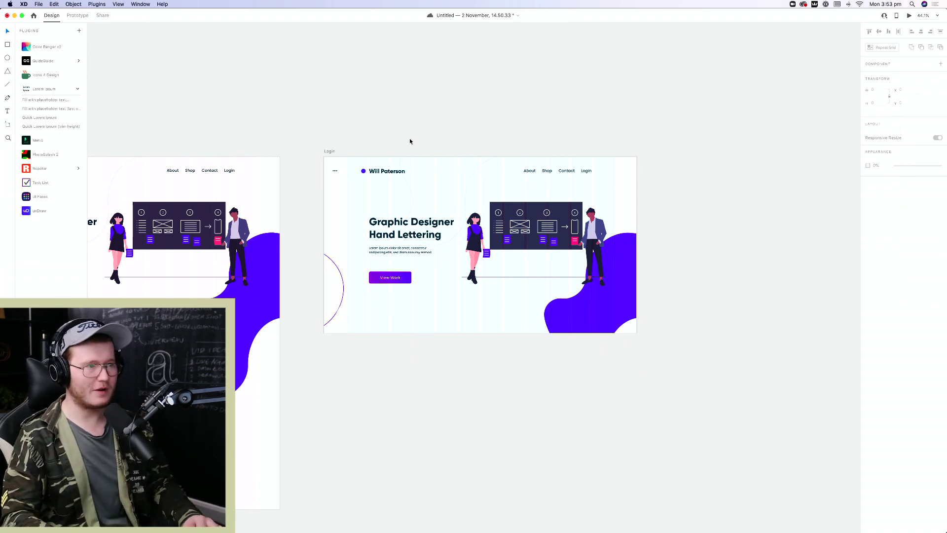
Try a background blur directly on the hero screenshot in the Login artboard
{"action": "left_click", "coordinate": [450, 279]}
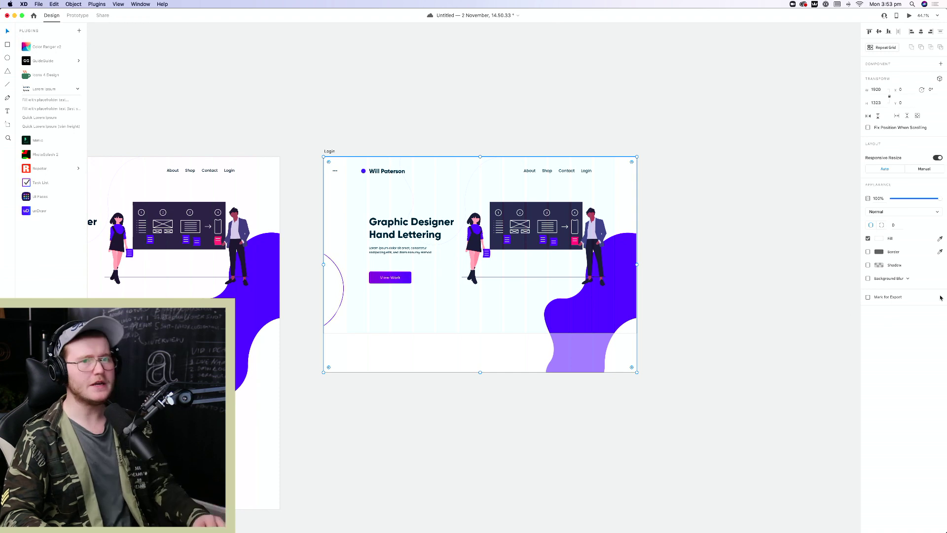
{"action": "left_click", "coordinate": [868, 278]}
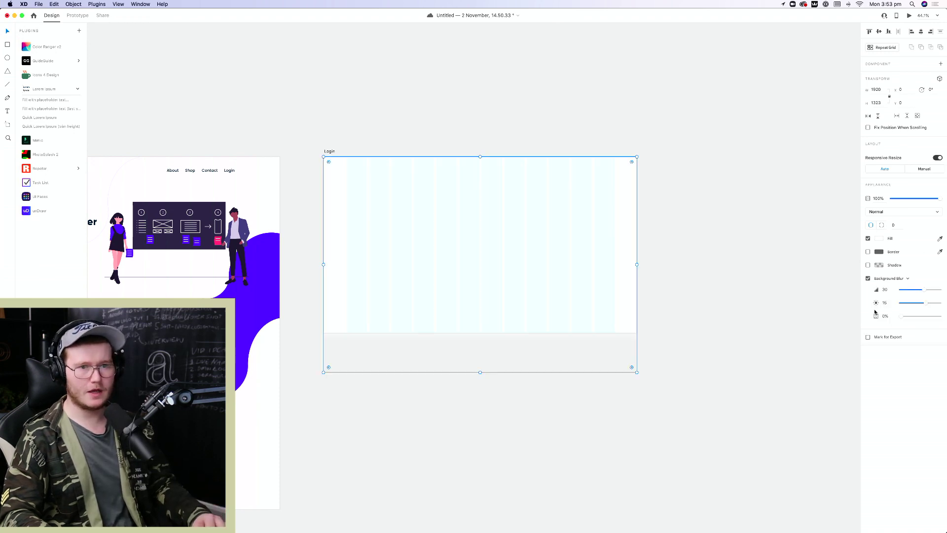
{"action": "left_click", "coordinate": [868, 279]}
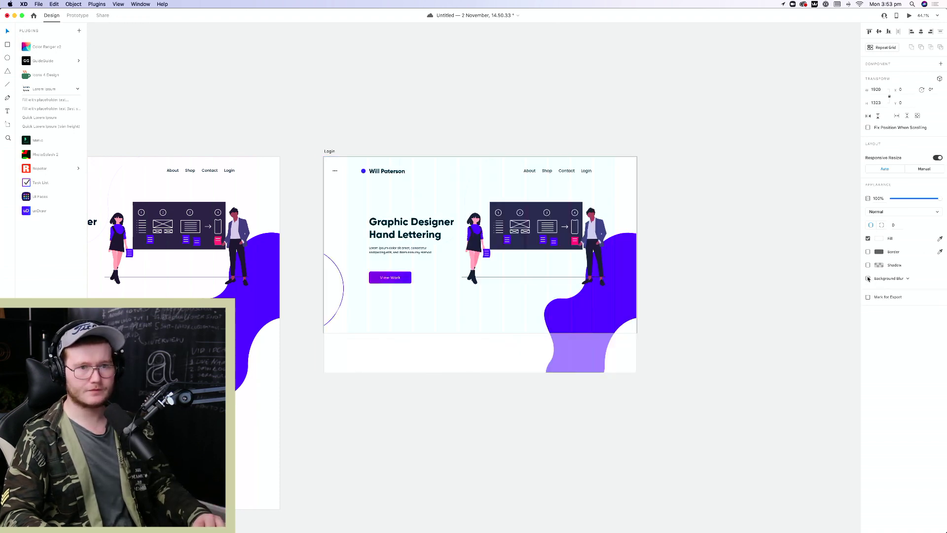
Cover the Login artboard with a 1920 by 1080 rectangle and enable background blur on it
{"action": "key", "text": "r"}
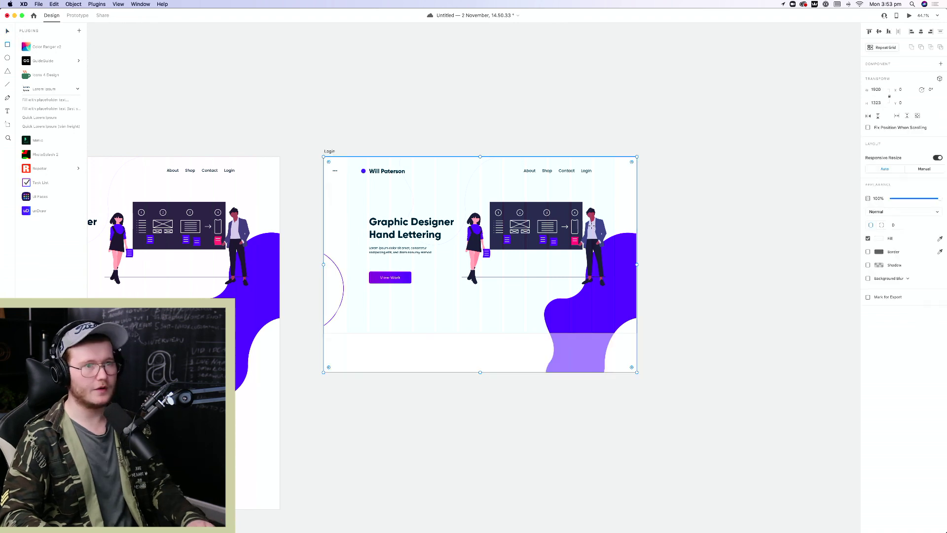
{"action": "key", "text": "r"}
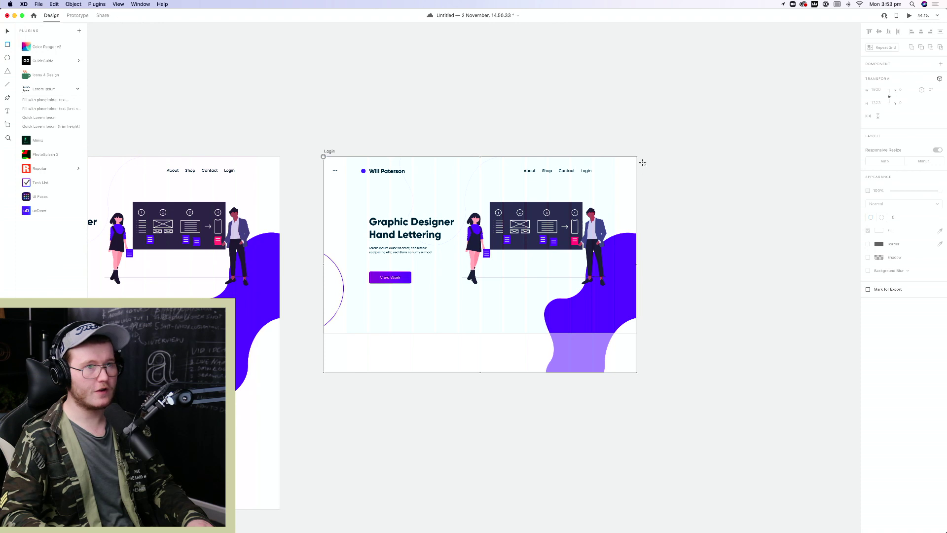
{"action": "left_click_drag", "start_coordinate": [636, 157], "coordinate": [324, 333]}
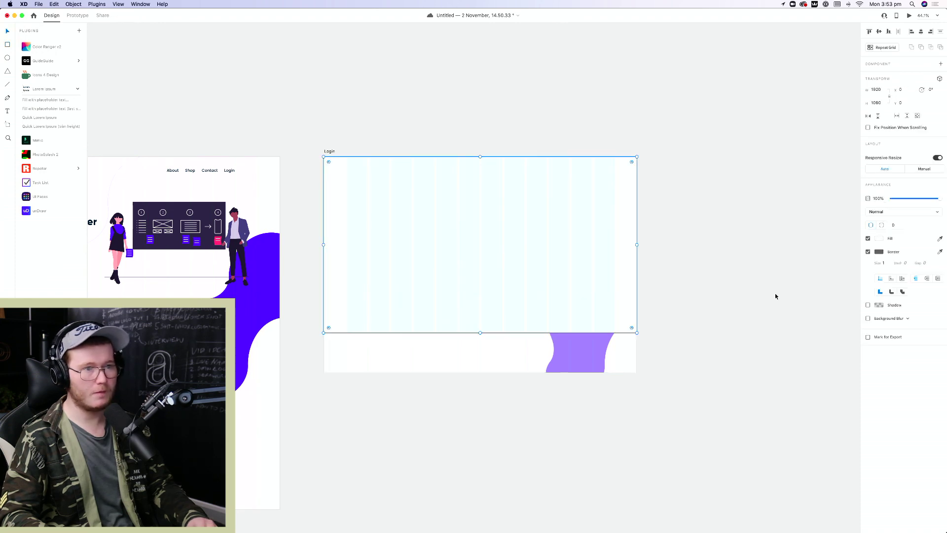
{"action": "left_click", "coordinate": [867, 318]}
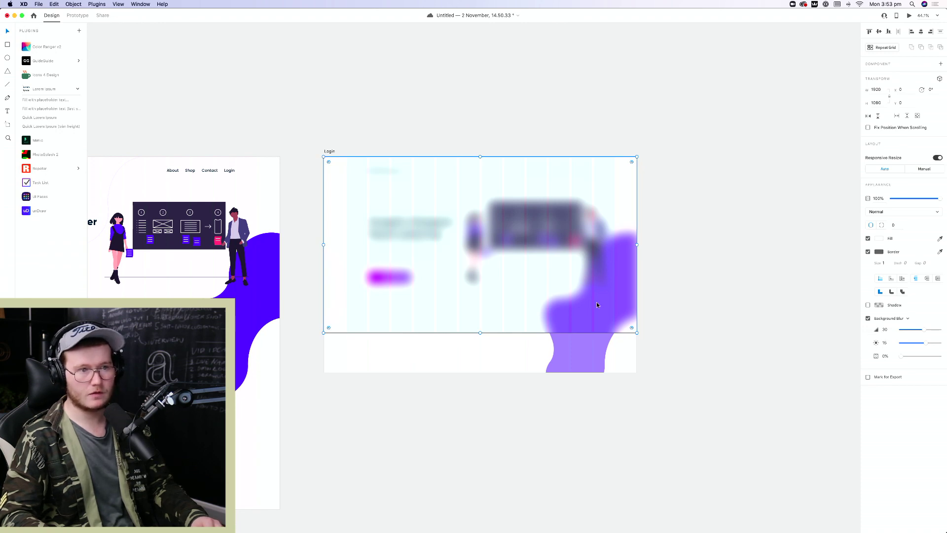
Turn off the layout grid of the Login artboard
{"action": "left_click", "coordinate": [662, 352]}
{"action": "left_click", "coordinate": [326, 152]}
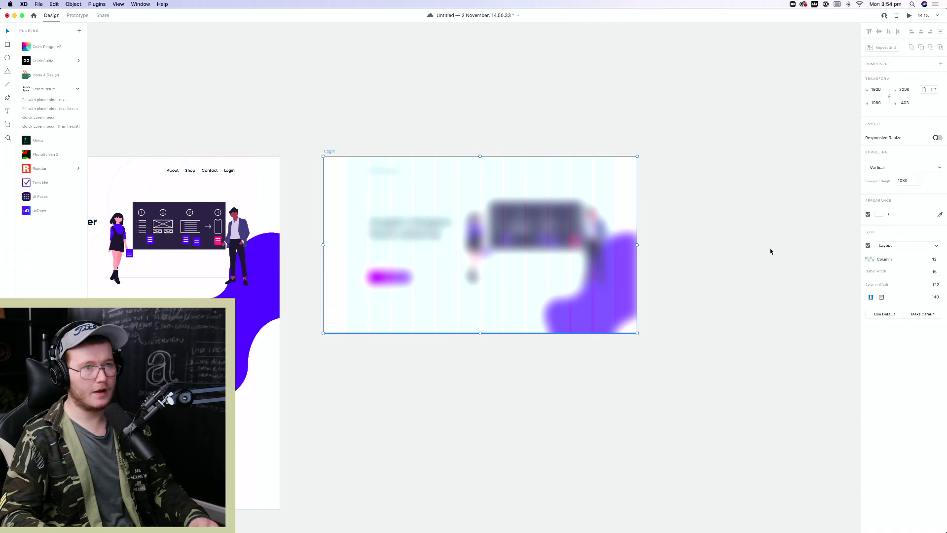
{"action": "left_click", "coordinate": [869, 245]}
Set the Login overlay rectangle's background blur amount to 20 and its brightness to 4
{"action": "scroll", "coordinate": [566, 227], "scroll_direction": "up", "scroll_amount": 3}
{"action": "left_click", "coordinate": [568, 227]}
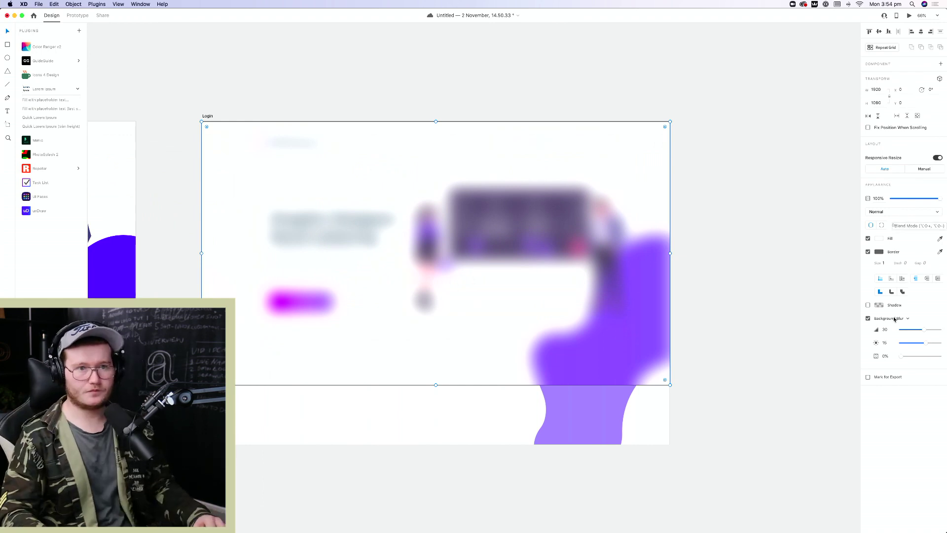
{"action": "mouse_move", "coordinate": [923, 332]}
{"action": "left_mouse_down"}
{"action": "mouse_move", "coordinate": [903, 332]}
{"action": "mouse_move", "coordinate": [915, 329]}
{"action": "mouse_move", "coordinate": [920, 342]}
{"action": "left_mouse_up"}
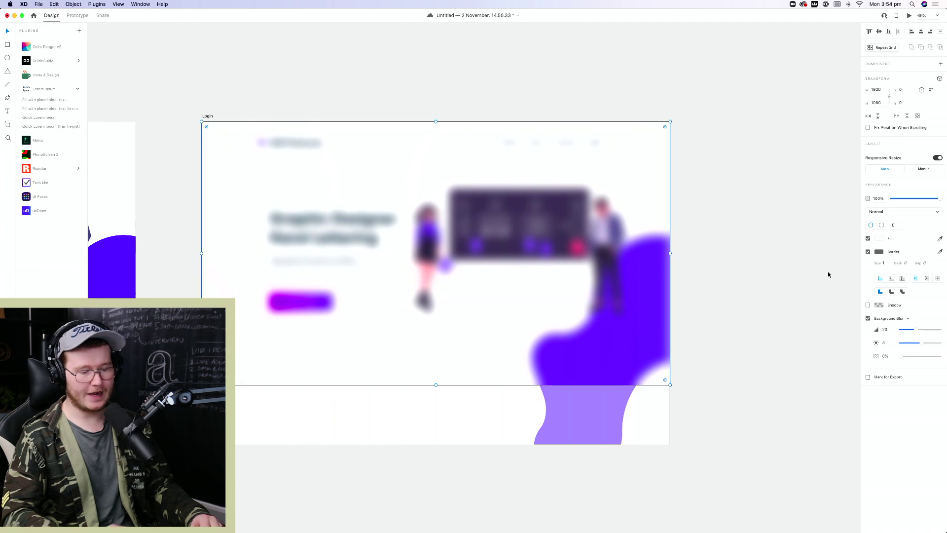
{"action": "key", "text": "super+z"}
{"action": "scroll", "coordinate": [470, 219], "scroll_direction": "left", "scroll_amount": 5}
{"action": "key", "text": "super+shift+z"}
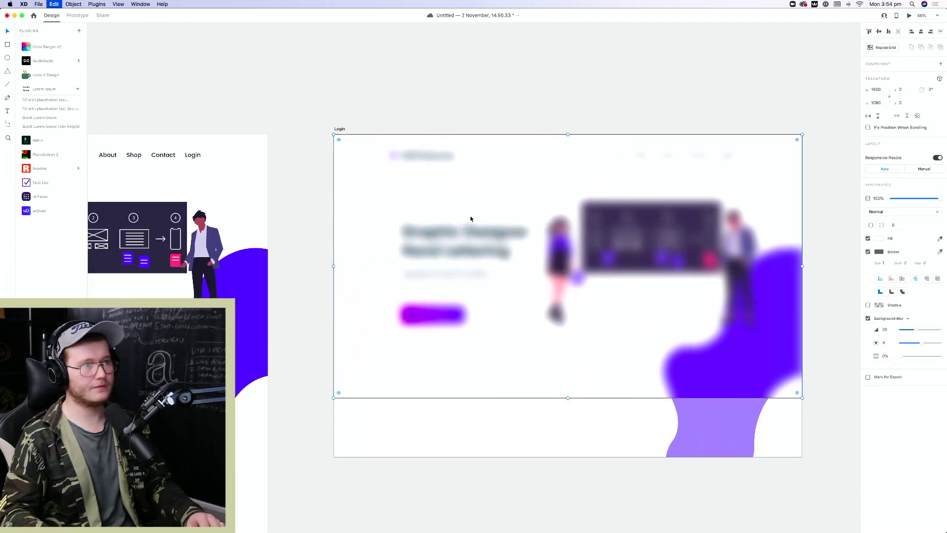
Show the layers of the Login artboard and lock the Blur rectangle covering it
{"action": "key", "text": "super+y"}
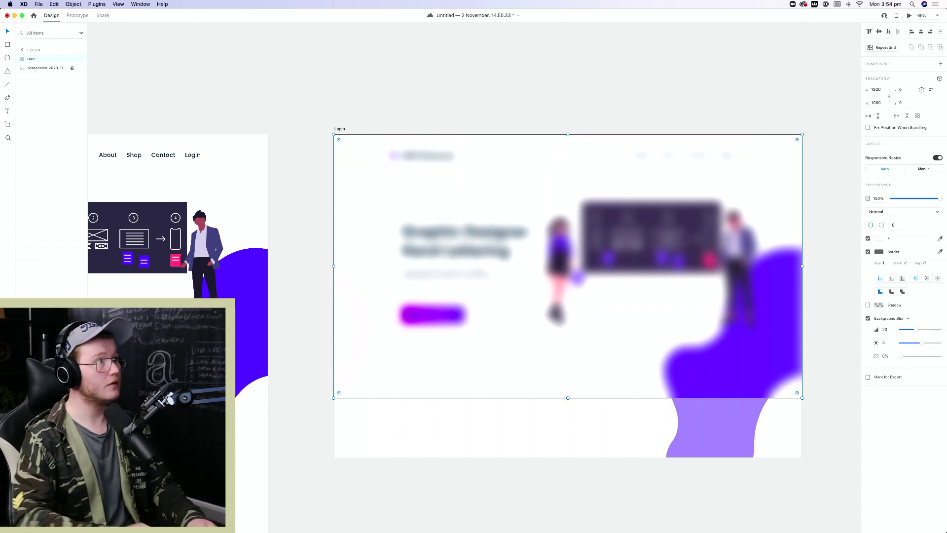
{"action": "scroll", "coordinate": [565, 186], "scroll_direction": "right", "scroll_amount": 5}
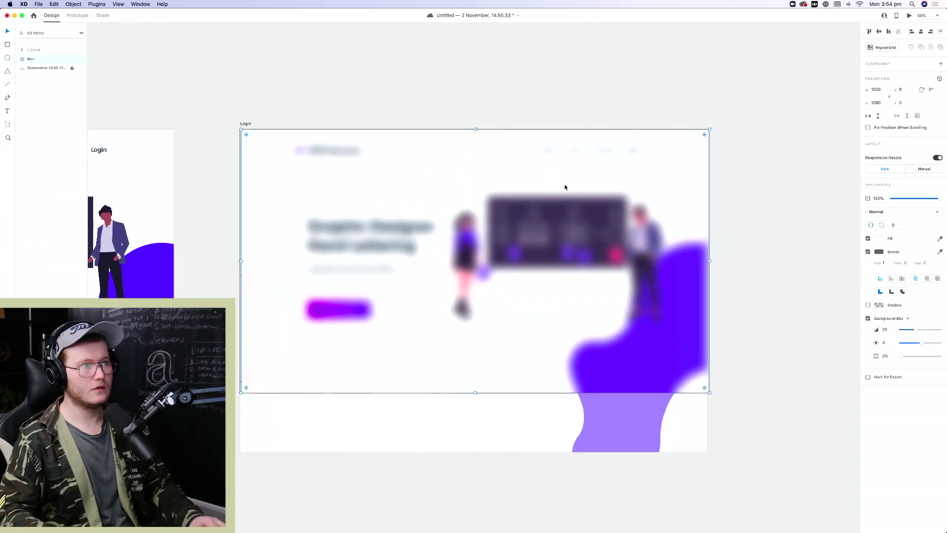
{"action": "key", "text": "Escape"}
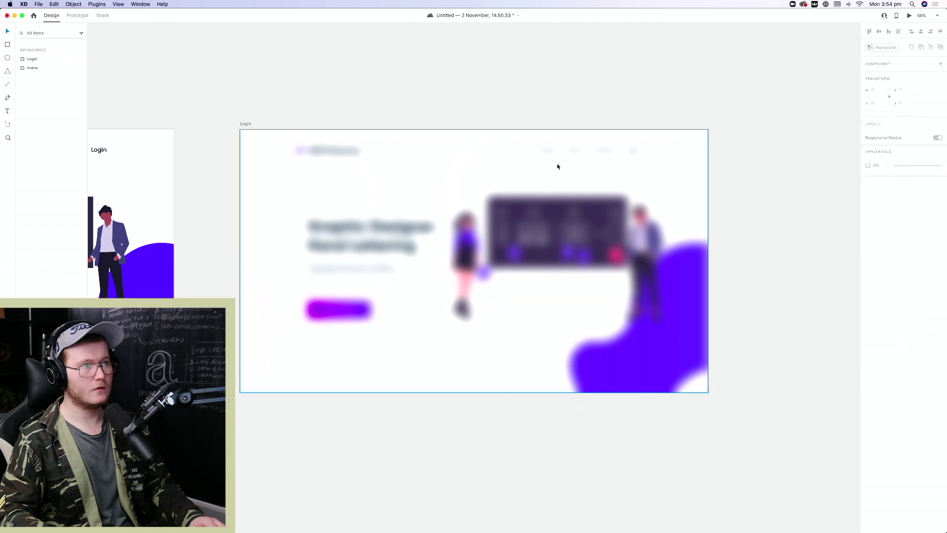
{"action": "left_click", "coordinate": [558, 166]}
{"action": "key", "text": "super+2"}
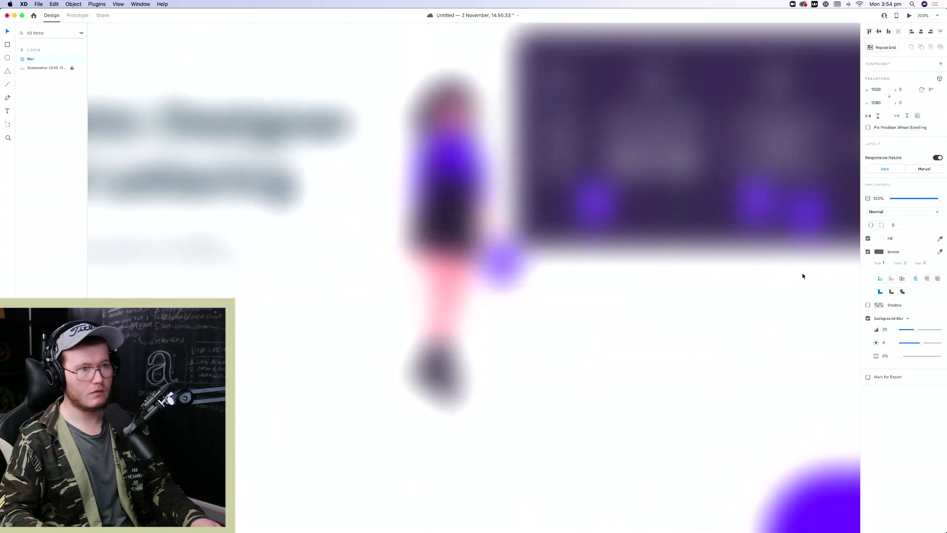
{"action": "key", "text": "super+minus"}
{"action": "key", "text": "super+minus"}
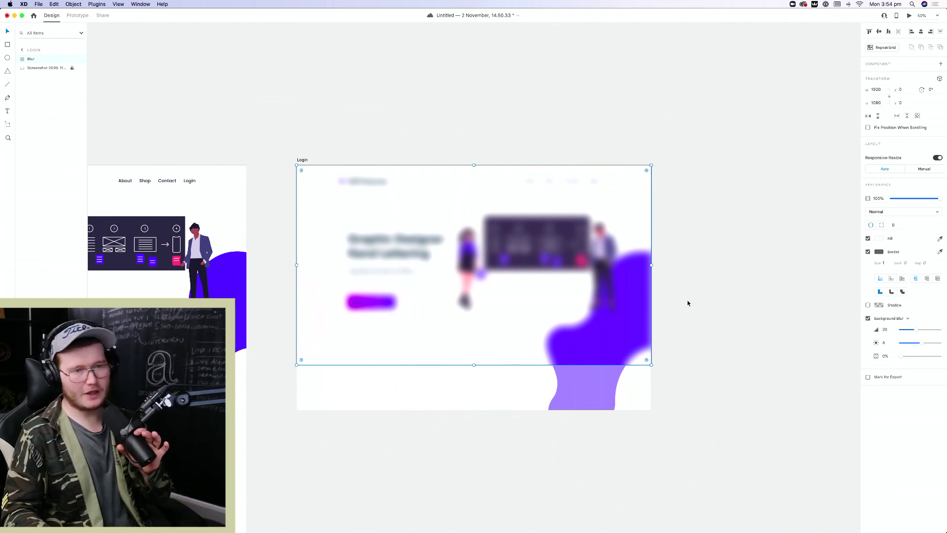
{"action": "key", "text": "super+comma"}
{"action": "key", "text": "super+z"}
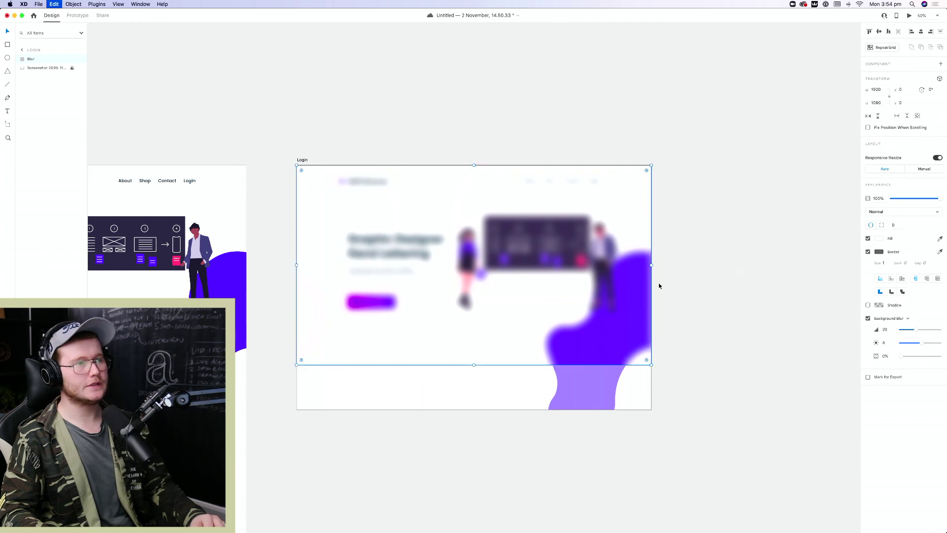
{"action": "key", "text": "super+comma"}
{"action": "key", "text": "super+l"}
{"action": "scroll", "coordinate": [371, 238], "scroll_direction": "right", "scroll_amount": 5}
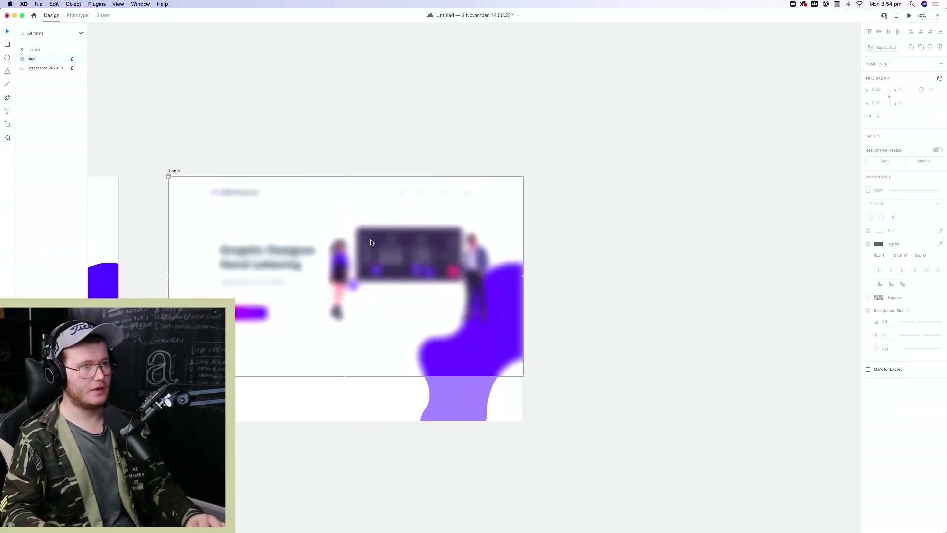
{"action": "scroll", "coordinate": [371, 245], "scroll_direction": "up", "scroll_amount": 2}
{"action": "scroll", "coordinate": [372, 246], "scroll_direction": "down", "scroll_amount": 5}
{"action": "left_click", "coordinate": [513, 273]}
{"action": "scroll", "coordinate": [354, 259], "scroll_direction": "up", "scroll_amount": 2}
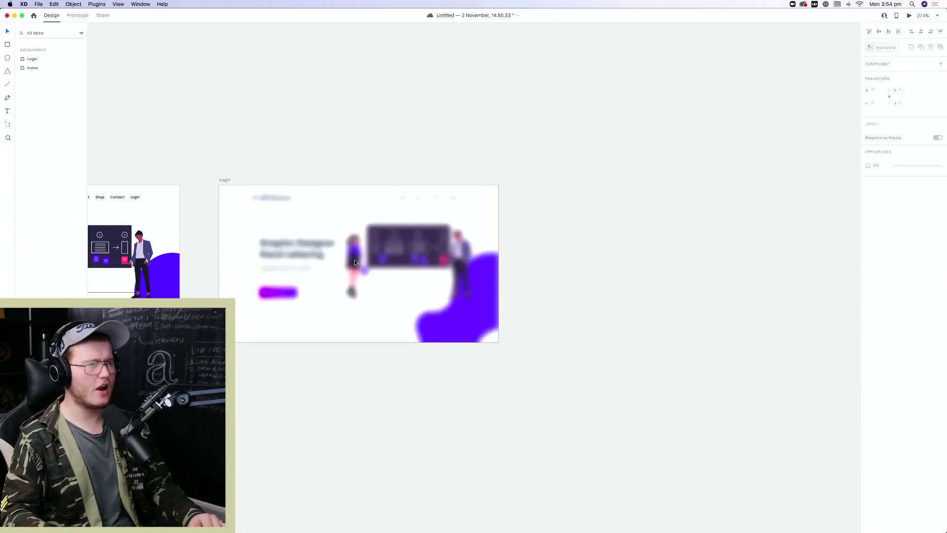
{"action": "scroll", "coordinate": [514, 273], "scroll_direction": "up", "scroll_amount": 2}
{"action": "scroll", "coordinate": [501, 278], "scroll_direction": "left", "scroll_amount": 5}
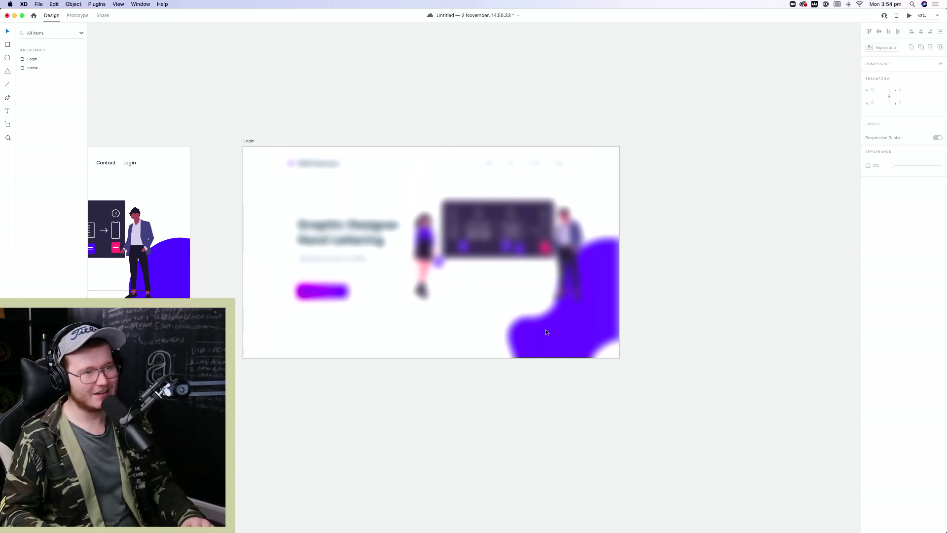
{"action": "scroll", "coordinate": [582, 355], "scroll_direction": "up", "scroll_amount": 3}
{"action": "scroll", "coordinate": [581, 355], "scroll_direction": "left", "scroll_amount": 2}
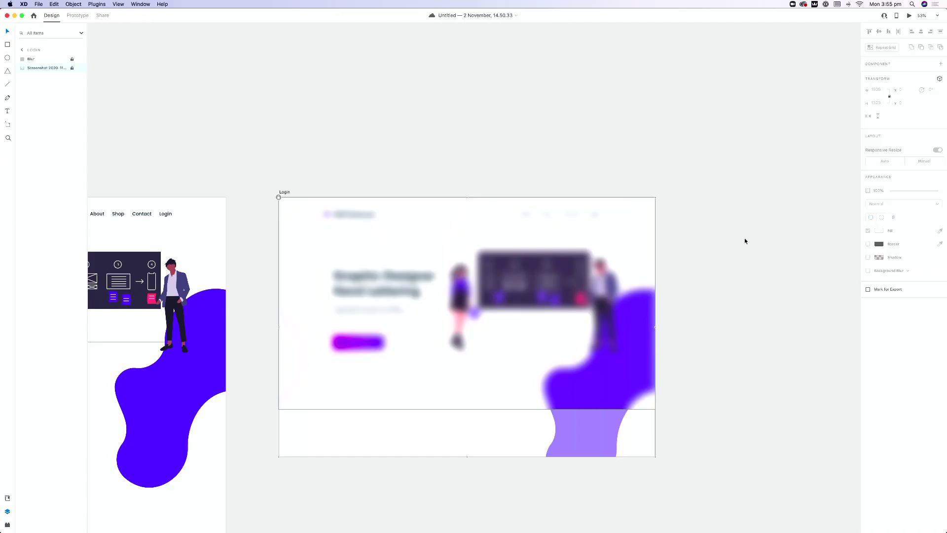
{"action": "scroll", "coordinate": [742, 265], "scroll_direction": "up", "scroll_amount": 5}
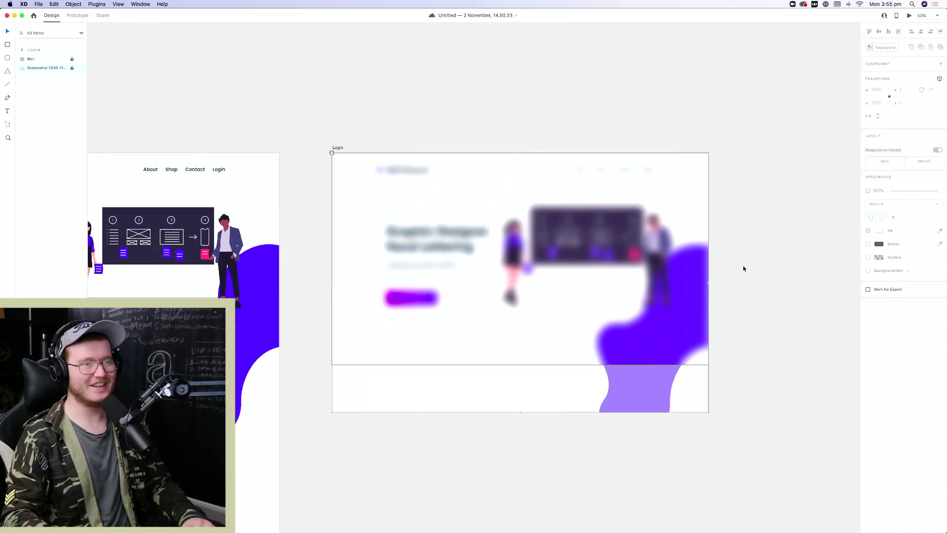
{"action": "scroll", "coordinate": [534, 320], "scroll_direction": "right", "scroll_amount": 3}
{"action": "left_click", "coordinate": [816, 362]}
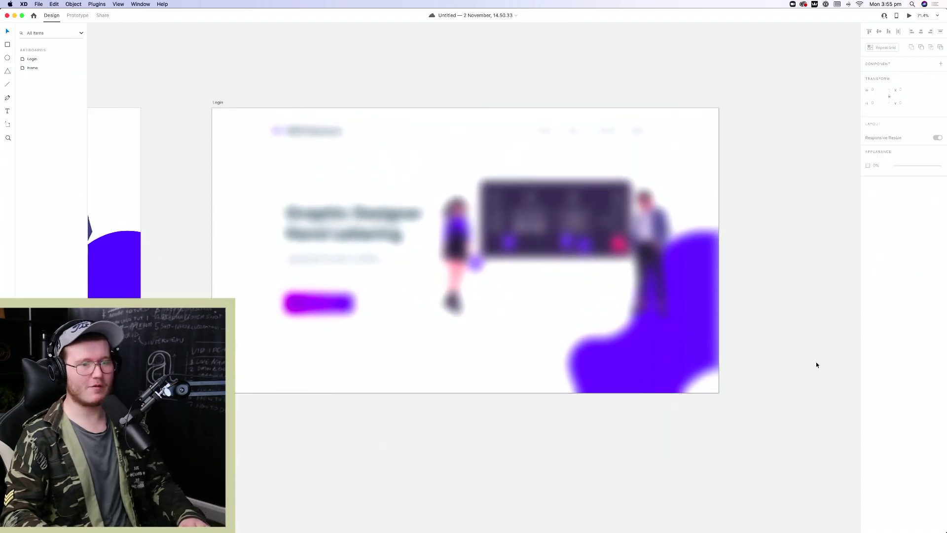
Draw a 540 by 540 square in the middle of the Login artboard and round its corners
{"action": "left_click", "coordinate": [546, 312]}
{"action": "left_click", "coordinate": [521, 289]}
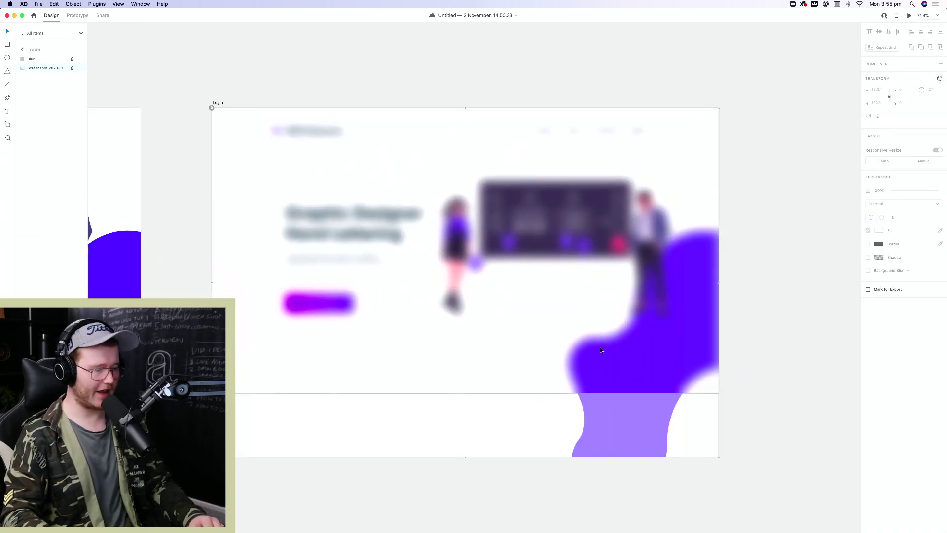
{"action": "key", "text": "r"}
{"action": "left_click_drag", "start_coordinate": [394, 182], "coordinate": [536, 324]}
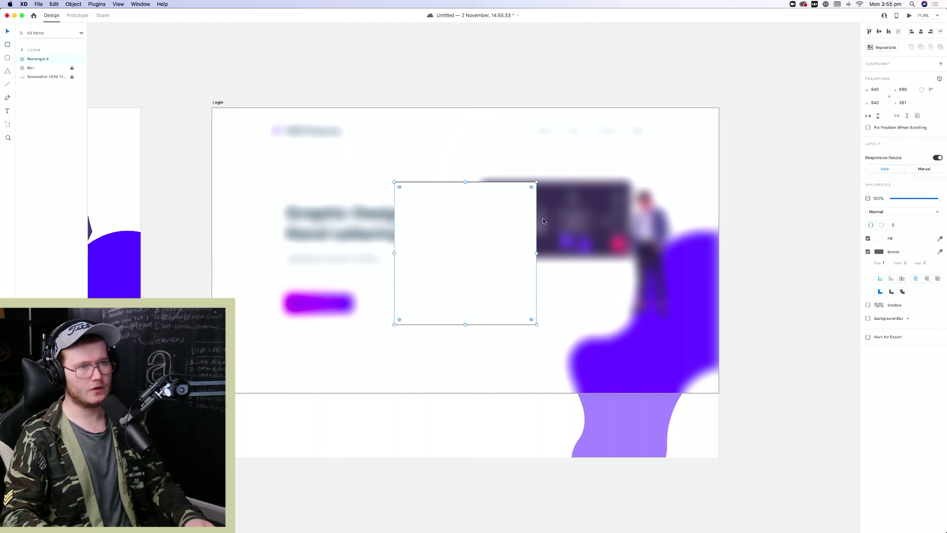
{"action": "left_click_drag", "start_coordinate": [531, 188], "coordinate": [524, 196]}
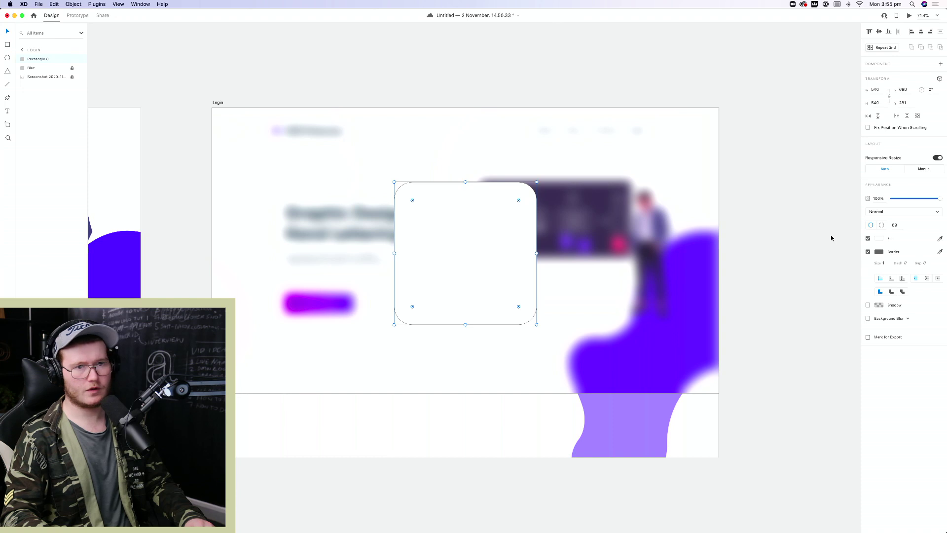
Remove the white square's border and unlock the hero screenshot in the Login artboard
{"action": "left_click", "coordinate": [767, 260]}
{"action": "left_click", "coordinate": [508, 245]}
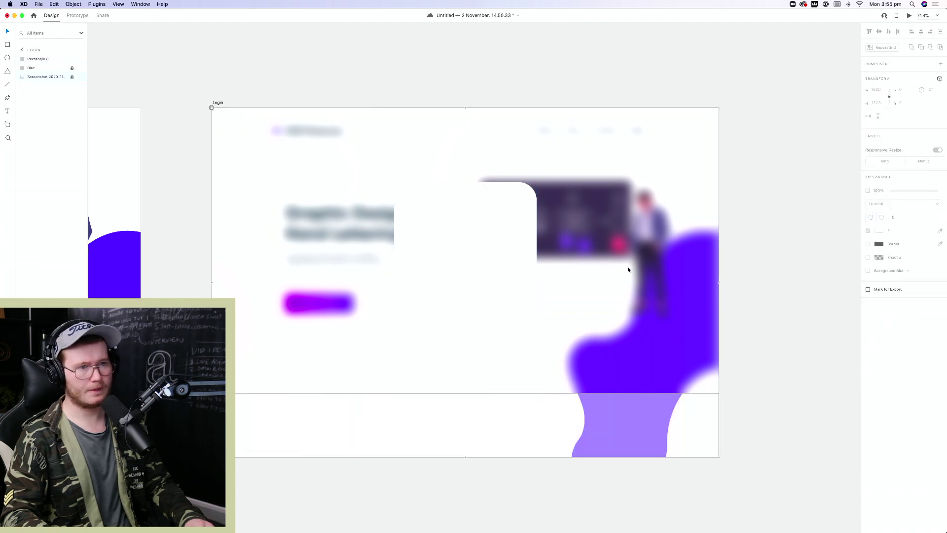
{"action": "left_click", "coordinate": [677, 280]}
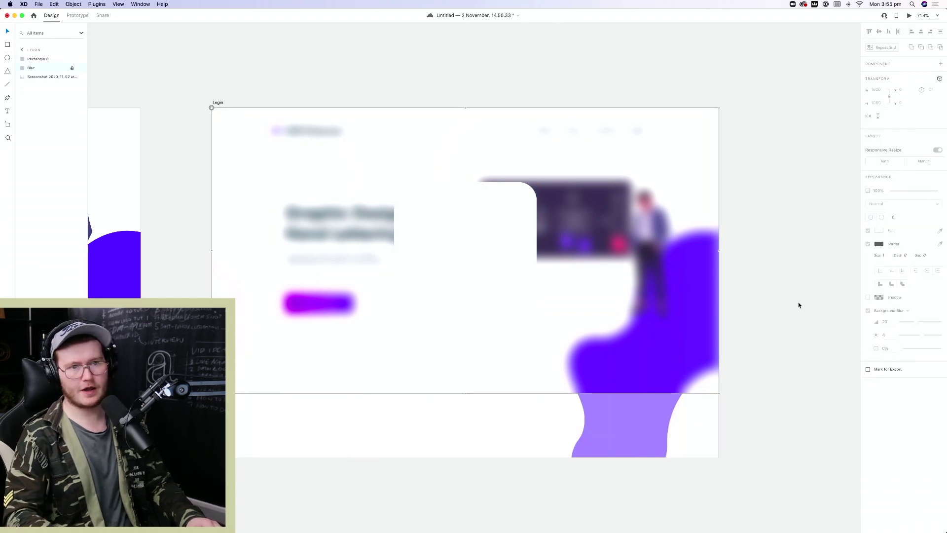
{"action": "left_click", "coordinate": [729, 384]}
{"action": "left_click", "coordinate": [499, 281]}
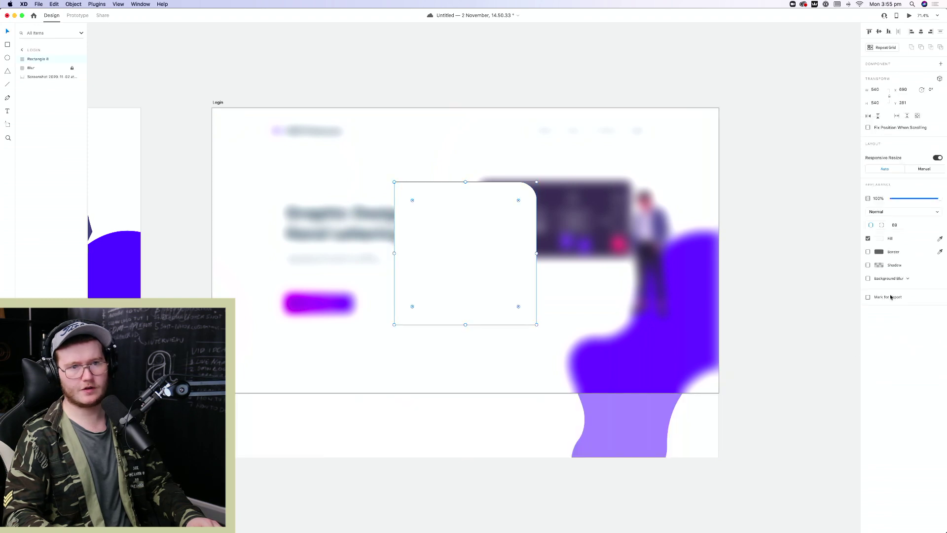
{"action": "left_click", "coordinate": [872, 279]}
{"action": "left_click", "coordinate": [868, 298]}
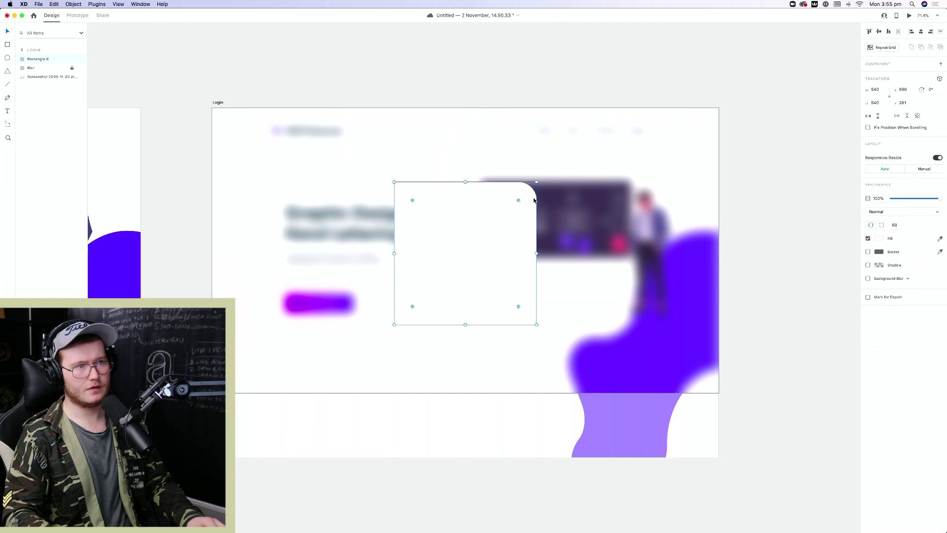
Flatten the white square's corners, round them again to a radius of 71, and turn on its shadow
{"action": "left_click_drag", "start_coordinate": [520, 201], "coordinate": [548, 169]}
{"action": "left_click", "coordinate": [508, 321]}
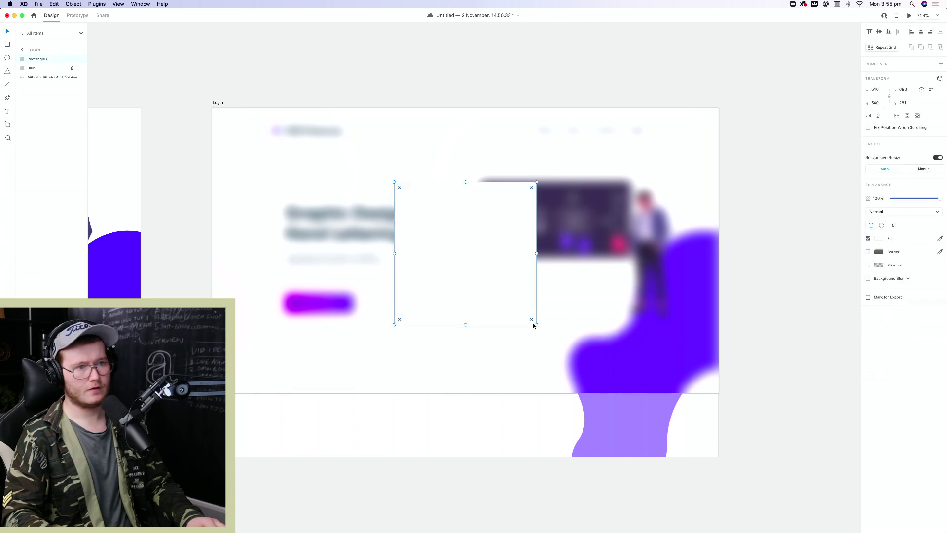
{"action": "left_click_drag", "start_coordinate": [531, 320], "coordinate": [497, 269]}
{"action": "mouse_move", "coordinate": [420, 303]}
{"action": "left_mouse_down"}
{"action": "mouse_move", "coordinate": [452, 266]}
{"action": "mouse_move", "coordinate": [380, 318]}
{"action": "mouse_move", "coordinate": [414, 306]}
{"action": "left_mouse_up"}
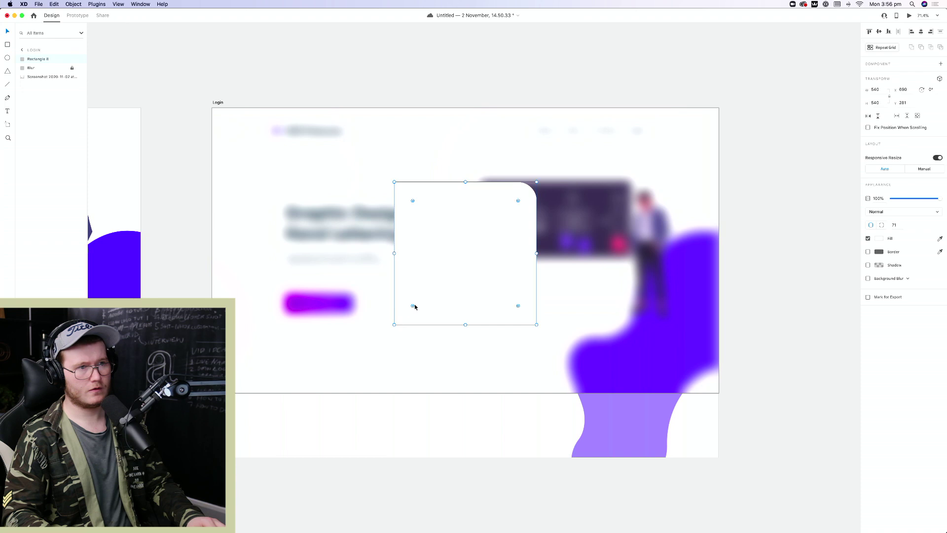
{"action": "left_click", "coordinate": [868, 277]}
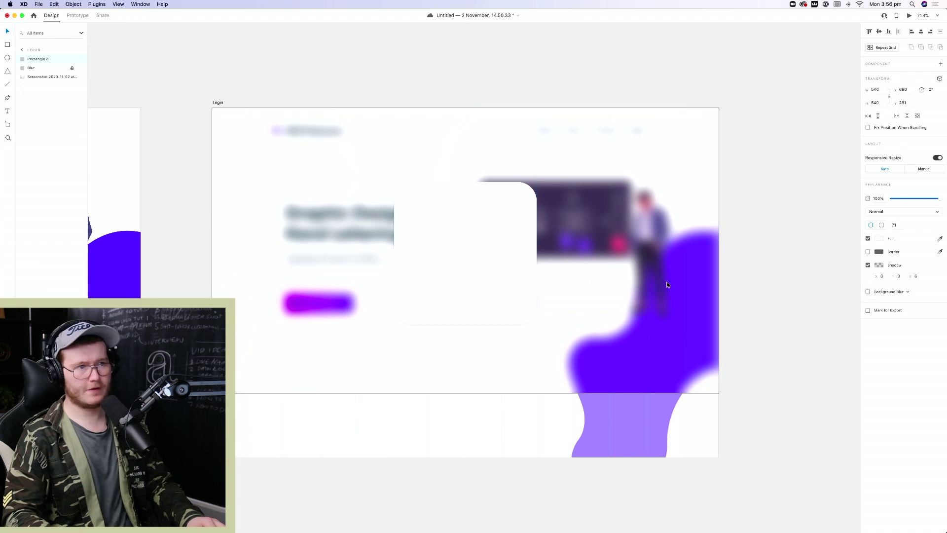
{"action": "key", "text": "Escape"}
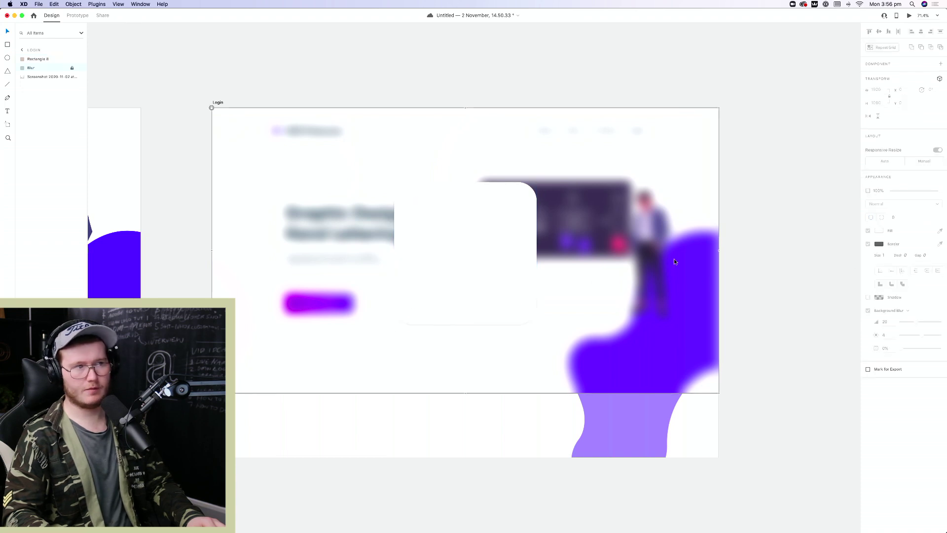
Unlock the Blur rectangle and set its background blur amount to 22 and brightness to -10
{"action": "left_click", "coordinate": [702, 247]}
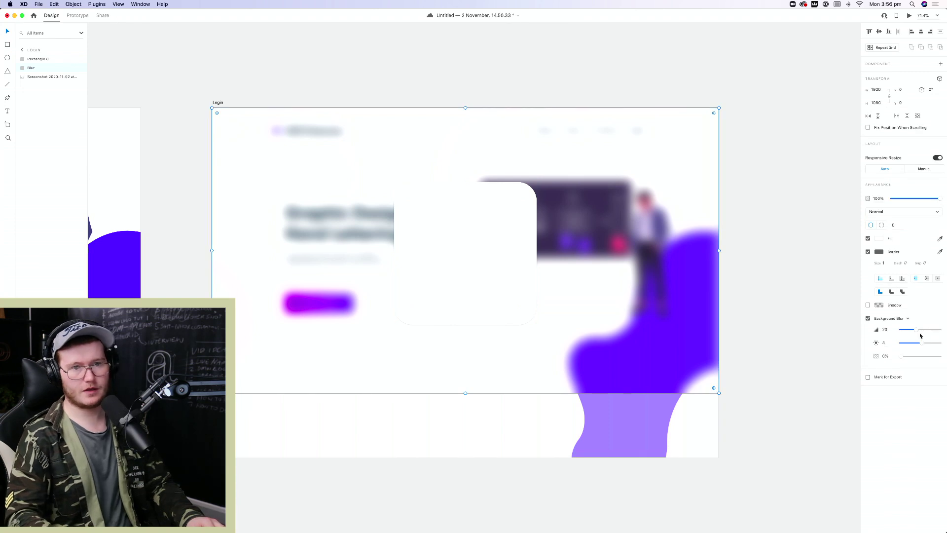
{"action": "left_click_drag", "start_coordinate": [915, 330], "coordinate": [911, 346]}
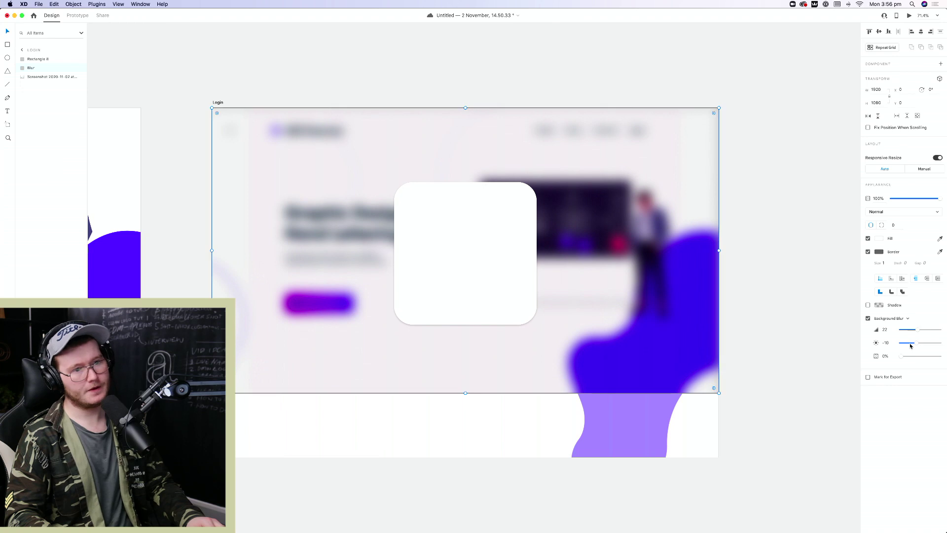
{"action": "left_click", "coordinate": [469, 245]}
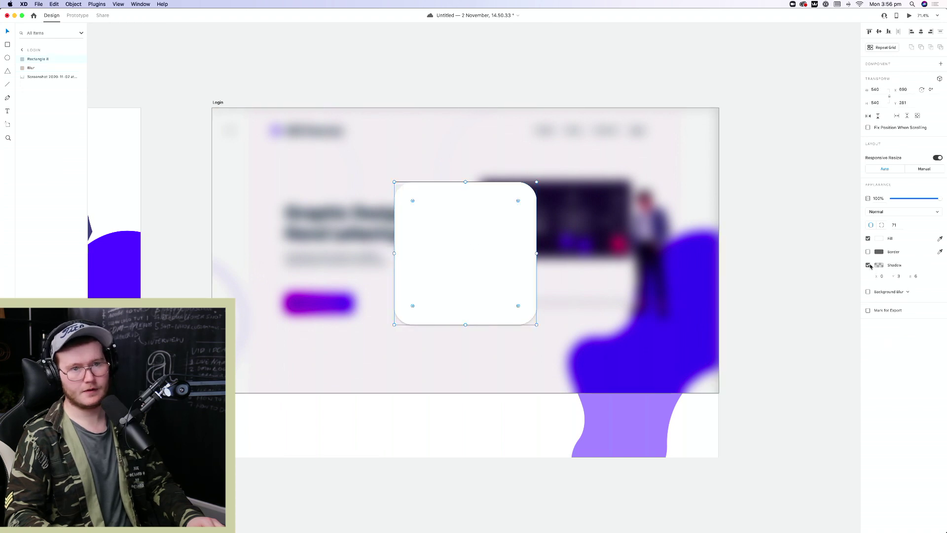
Save the document as a cloud document named Live Portfolio Work
{"action": "key", "text": "super+s"}
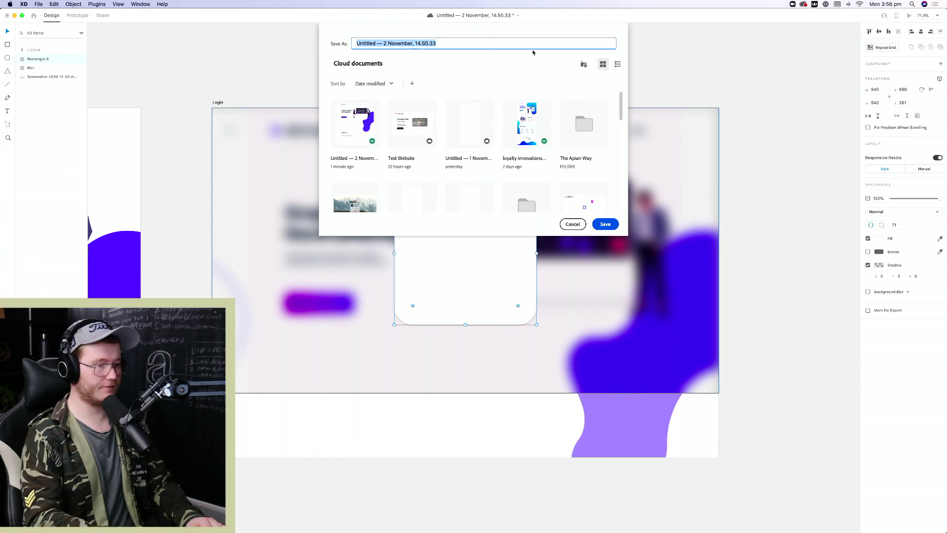
{"action": "type", "text": "Ne"}
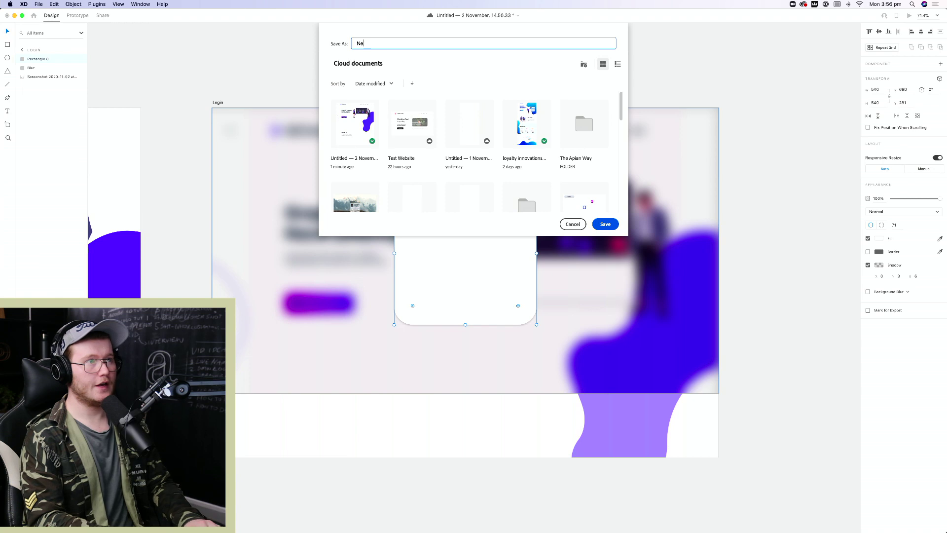
{"action": "key", "text": "BackSpace"}
{"action": "key", "text": "BackSpace"}
{"action": "type", "text": "Live Porto"}
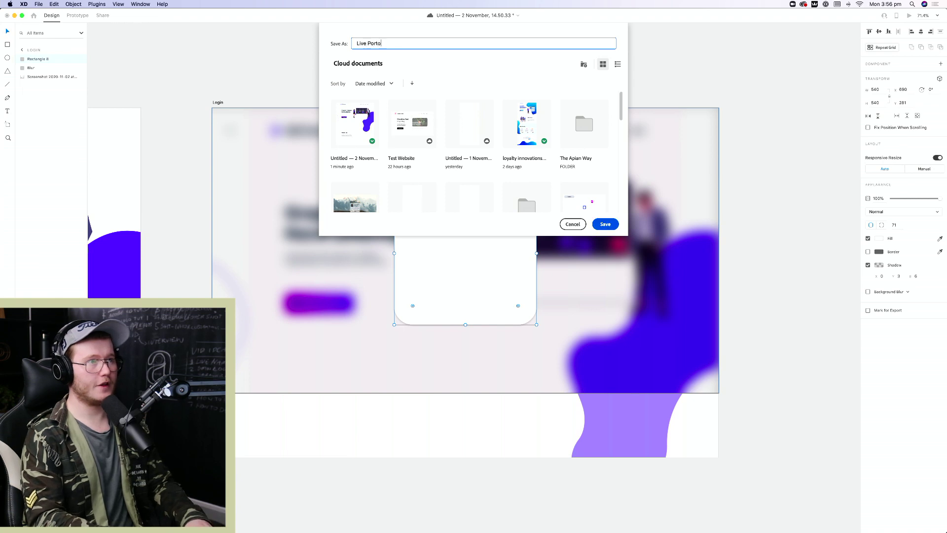
{"action": "type", "text": "lio Login"}
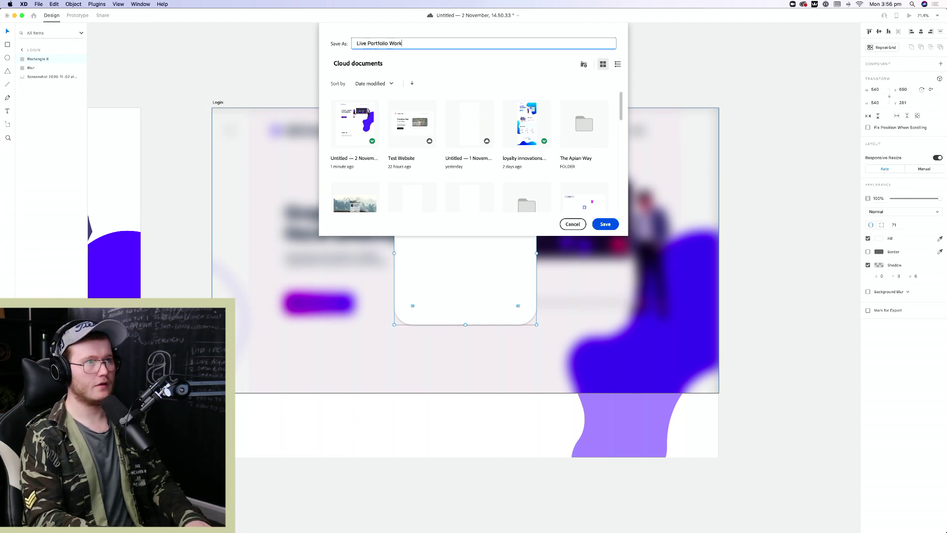
{"action": "left_click", "coordinate": [604, 224]}
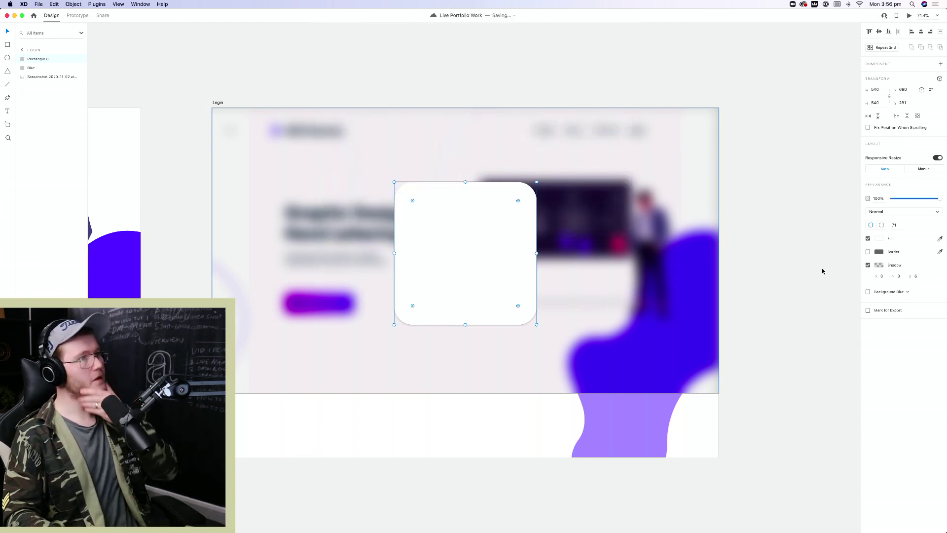
Enable background blur on the white rounded square with an amount of 46 and a brightness of about 48
{"action": "left_click", "coordinate": [787, 295]}
{"action": "left_click", "coordinate": [451, 284]}
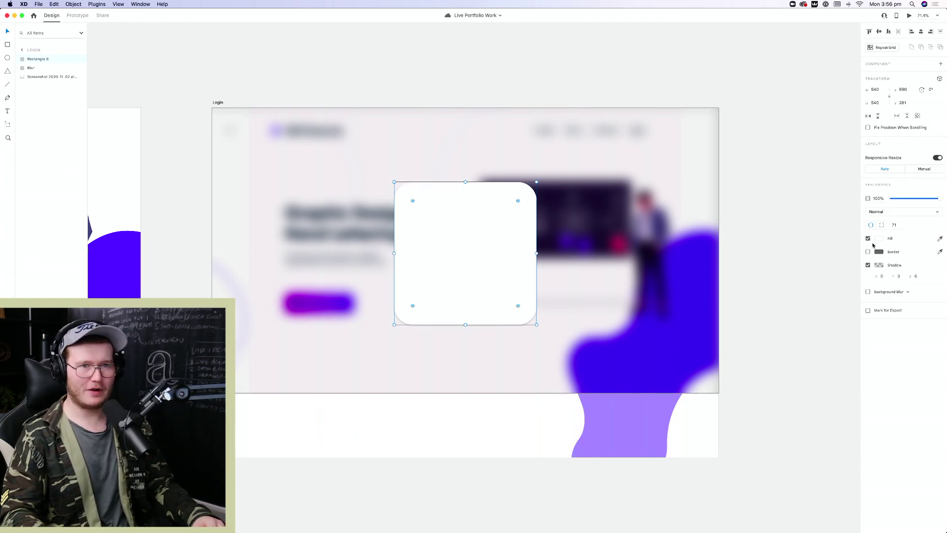
{"action": "left_click", "coordinate": [867, 292]}
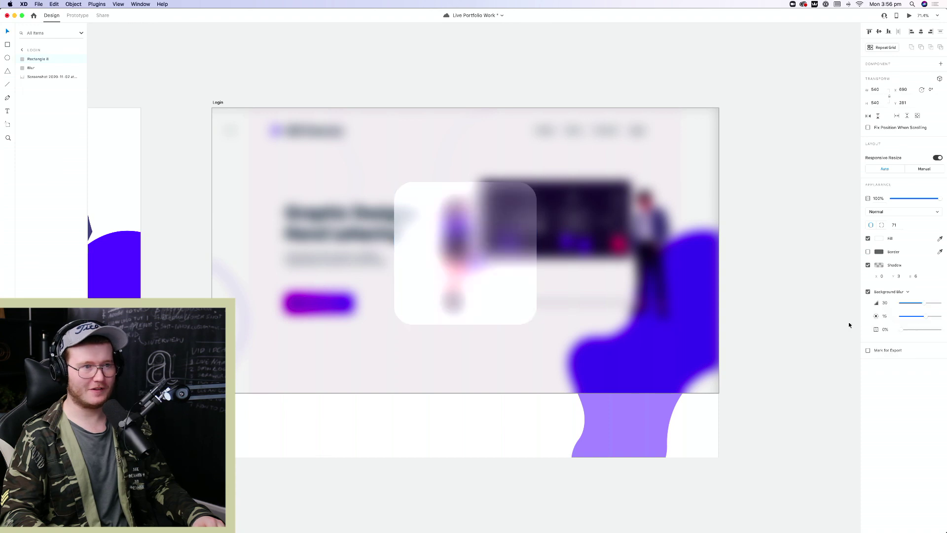
{"action": "left_click_drag", "start_coordinate": [924, 306], "coordinate": [943, 315]}
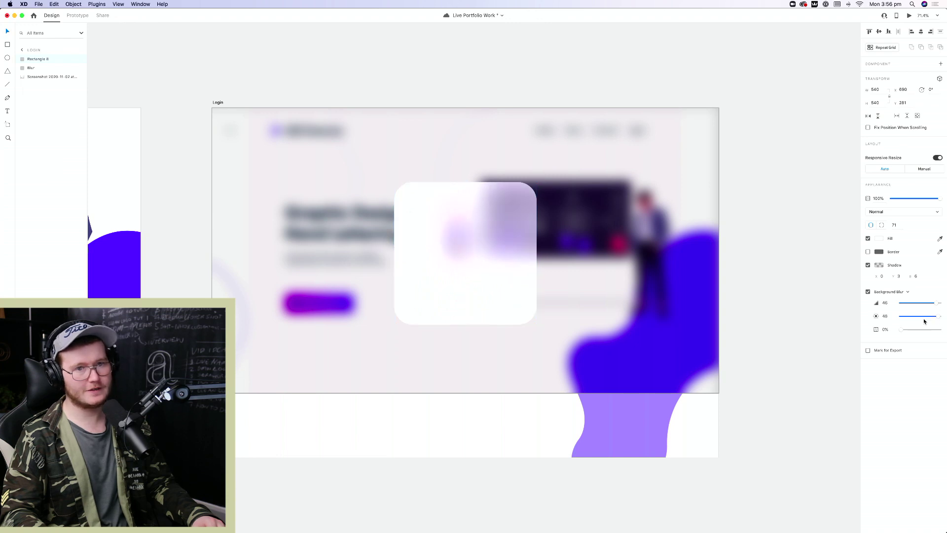
{"action": "key", "text": "Escape"}
{"action": "scroll", "coordinate": [724, 298], "scroll_direction": "left", "scroll_amount": 5}
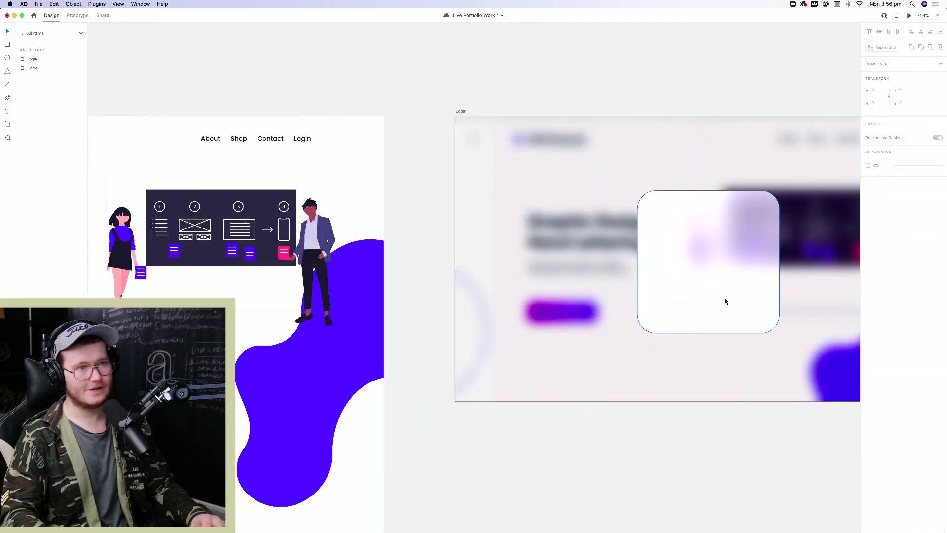
Place the name logo component from the document assets near the card's upper edge and recolour it with the saved purple swatch
{"action": "scroll", "coordinate": [712, 300], "scroll_direction": "down", "scroll_amount": 2}
{"action": "scroll", "coordinate": [712, 300], "scroll_direction": "right", "scroll_amount": 5}
{"action": "scroll", "coordinate": [549, 273], "scroll_direction": "up", "scroll_amount": 1}
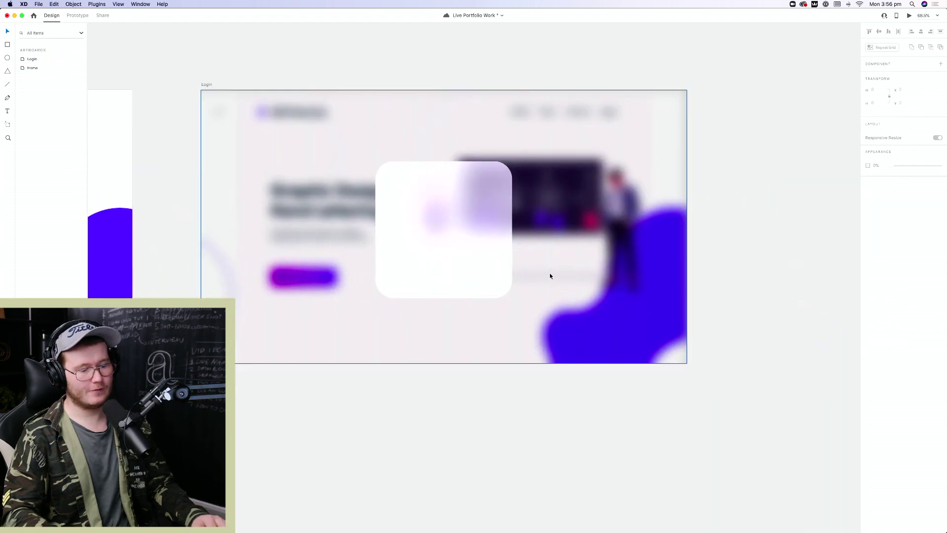
{"action": "key", "text": "super+shift+y"}
{"action": "left_click_drag", "start_coordinate": [38, 225], "coordinate": [458, 188]}
{"action": "scroll", "coordinate": [464, 236], "scroll_direction": "up", "scroll_amount": 5}
{"action": "scroll", "coordinate": [453, 248], "scroll_direction": "up", "scroll_amount": 2}
{"action": "left_click", "coordinate": [880, 240]}
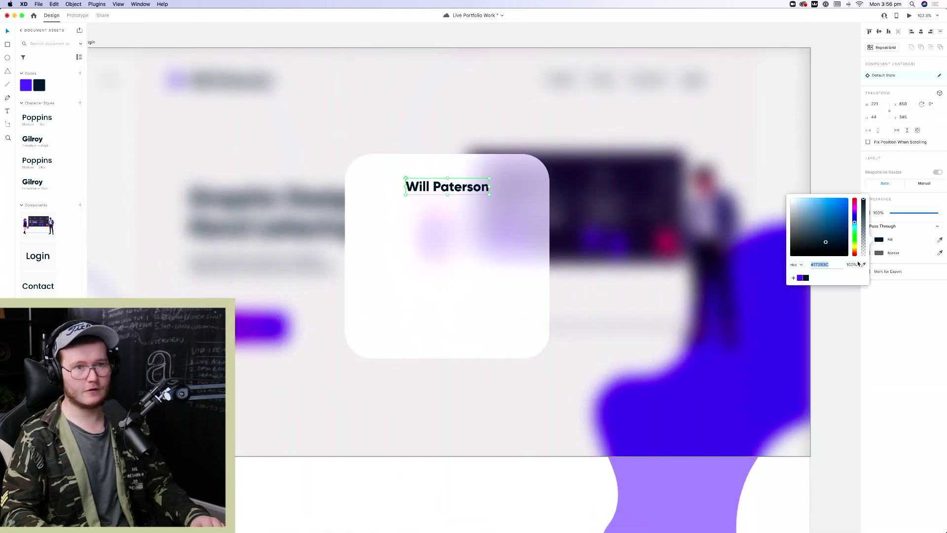
{"action": "left_click", "coordinate": [800, 278]}
{"action": "scroll", "coordinate": [468, 229], "scroll_direction": "up", "scroll_amount": 2}
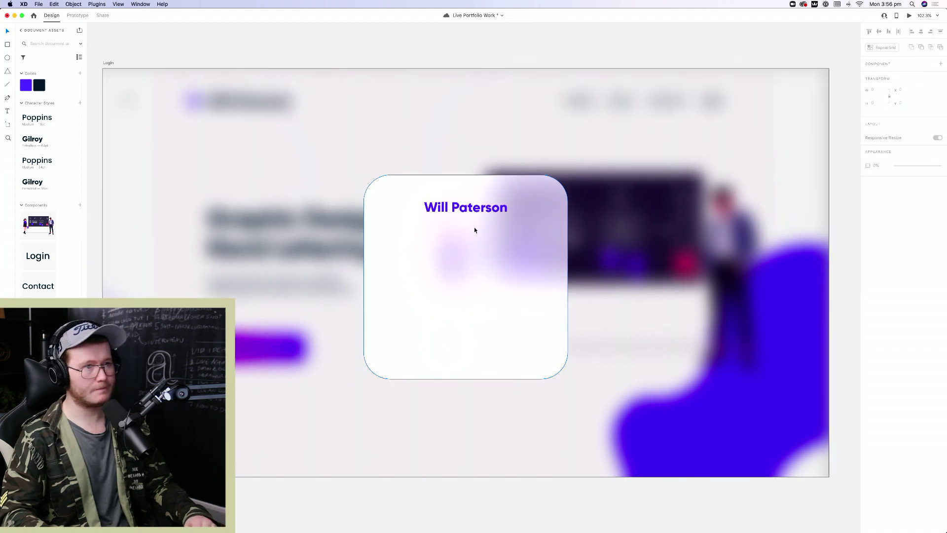
Extend the white card downward to a height of about 565
{"action": "left_click", "coordinate": [486, 269]}
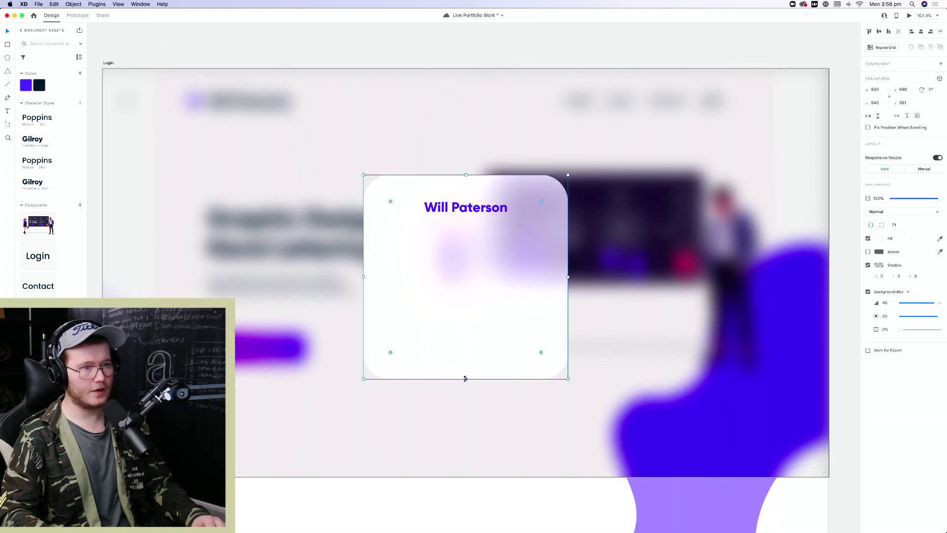
{"action": "left_click_drag", "start_coordinate": [465, 378], "coordinate": [465, 391]}
{"action": "scroll", "coordinate": [456, 304], "scroll_direction": "up", "scroll_amount": 3}
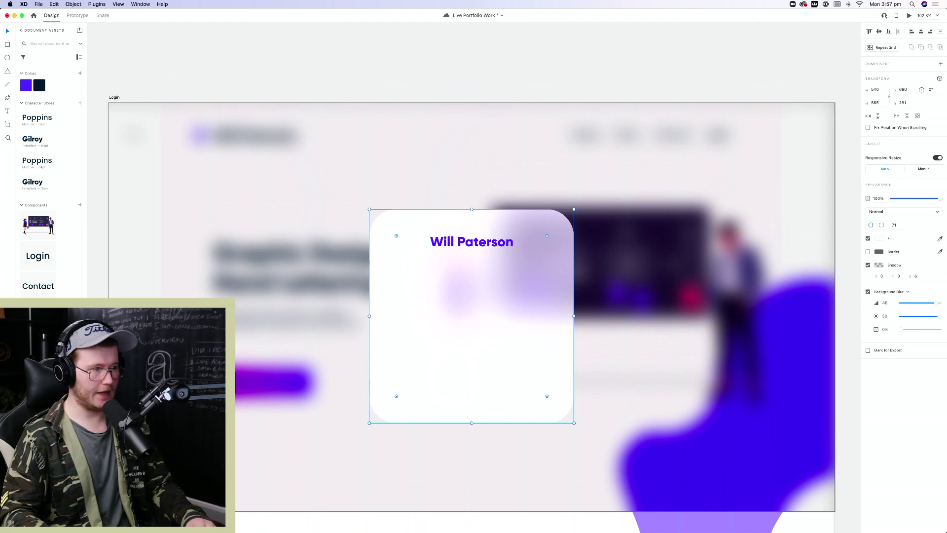
Draw a borderless input-field rectangle on the card below the logo and narrow it to about 406 wide
{"action": "key", "text": "r"}
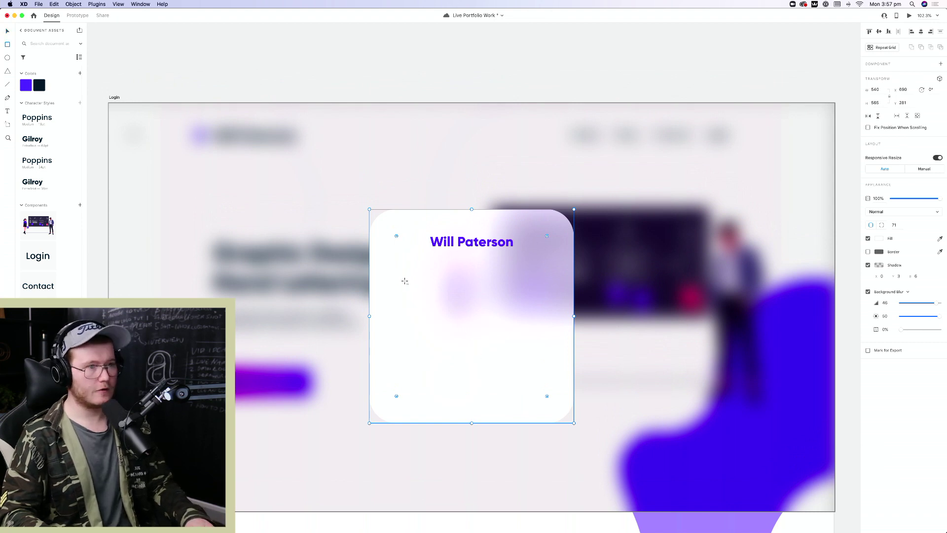
{"action": "left_click_drag", "start_coordinate": [395, 278], "coordinate": [552, 303]}
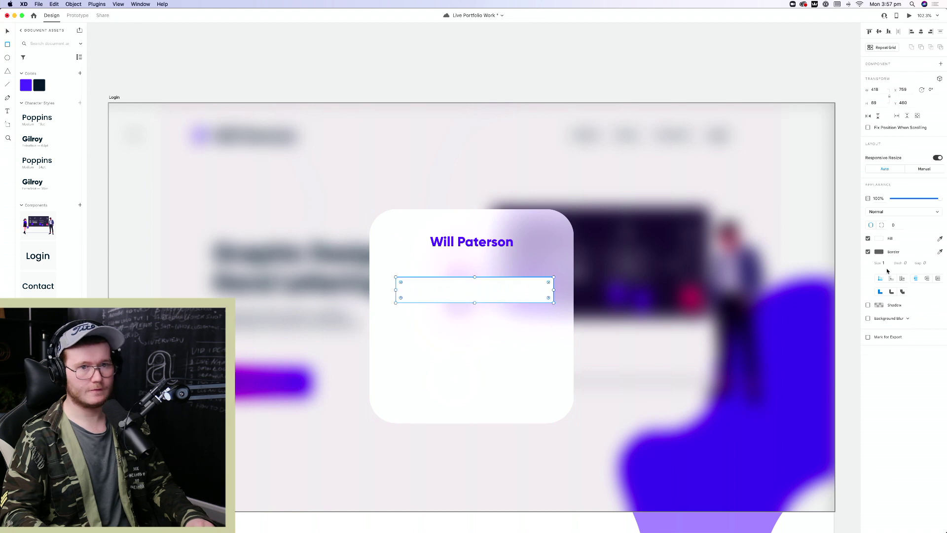
{"action": "left_click", "coordinate": [868, 253]}
{"action": "left_click_drag", "start_coordinate": [473, 327], "coordinate": [438, 302]}
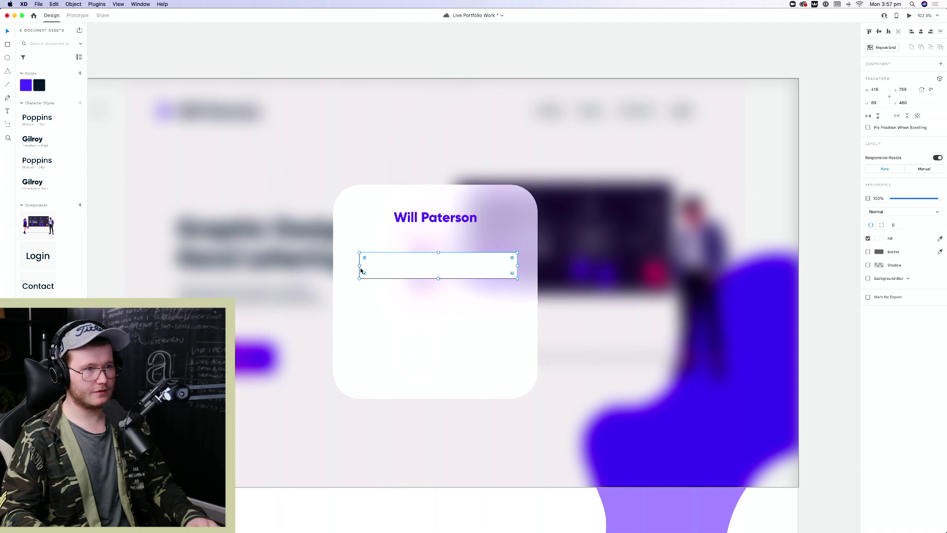
{"action": "left_click_drag", "start_coordinate": [360, 265], "coordinate": [364, 266]}
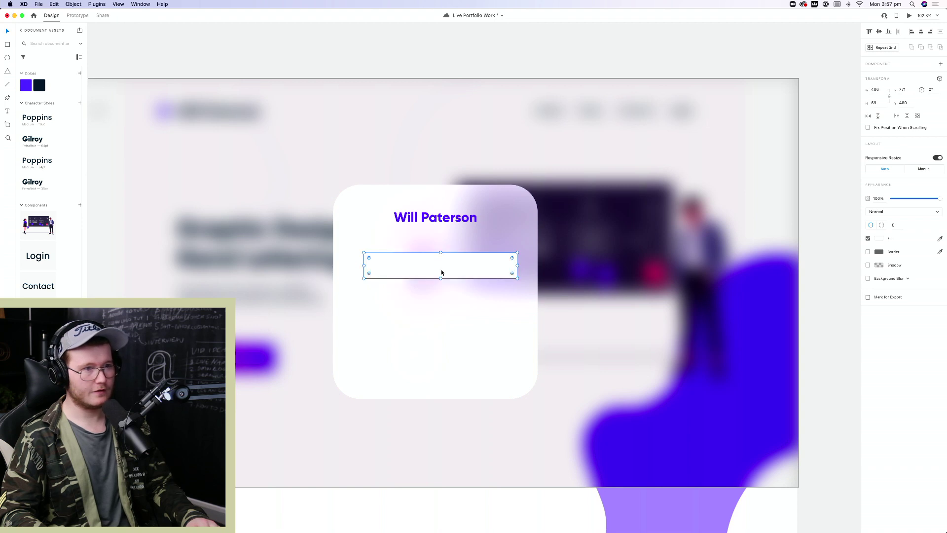
Fill the field rectangle with the saved purple swatch at reduced opacity and centre it horizontally on the card
{"action": "left_click", "coordinate": [876, 240]}
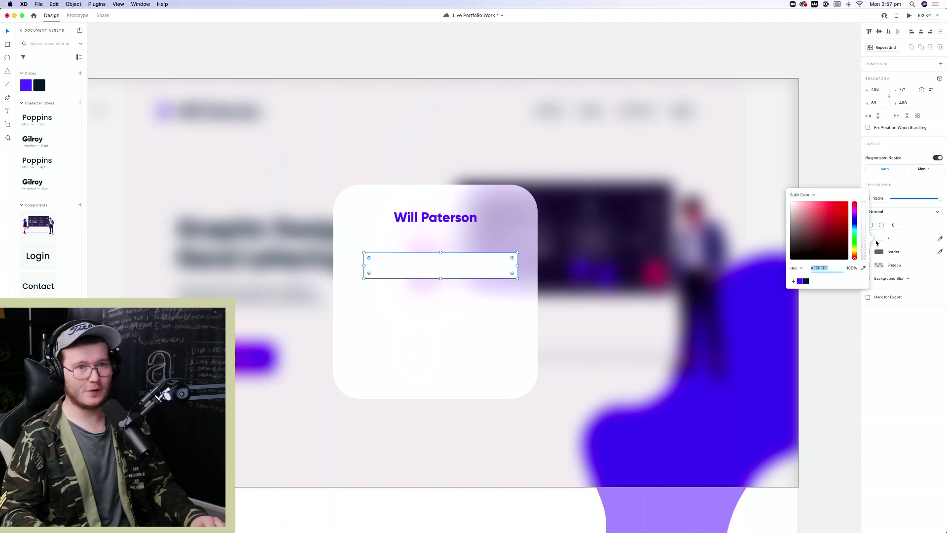
{"action": "left_click", "coordinate": [792, 211]}
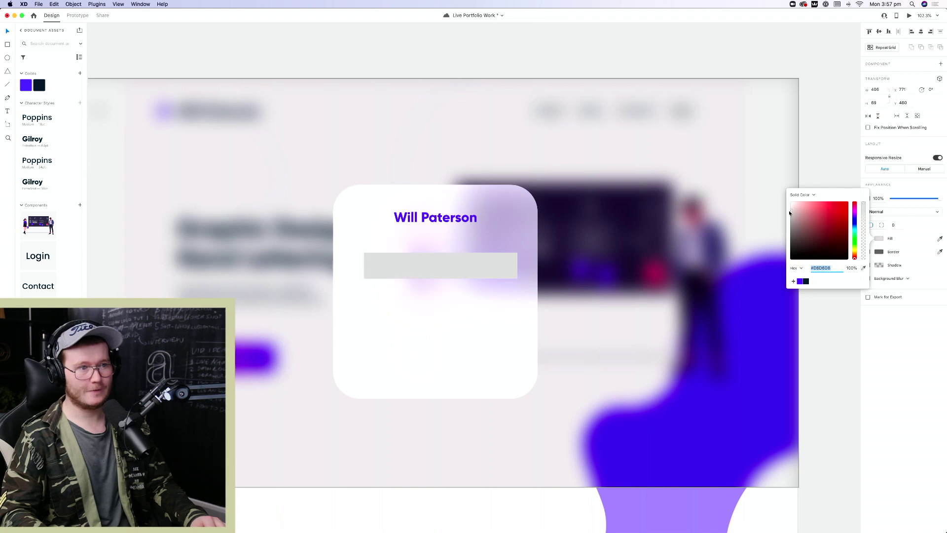
{"action": "left_click_drag", "start_coordinate": [790, 213], "coordinate": [789, 210]}
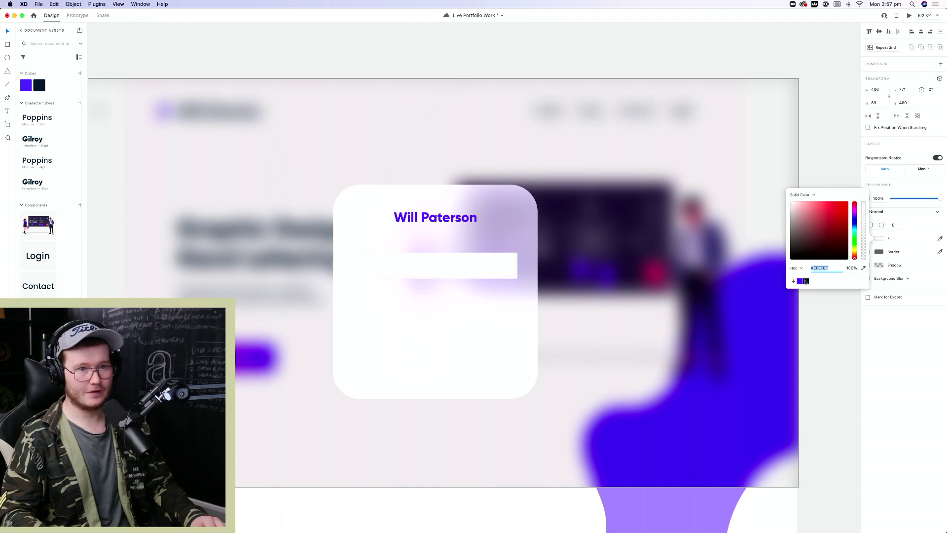
{"action": "left_click", "coordinate": [801, 281]}
{"action": "left_click_drag", "start_coordinate": [868, 222], "coordinate": [863, 245]}
{"action": "left_click_drag", "start_coordinate": [468, 274], "coordinate": [463, 271]}
{"action": "key", "text": "super+a"}
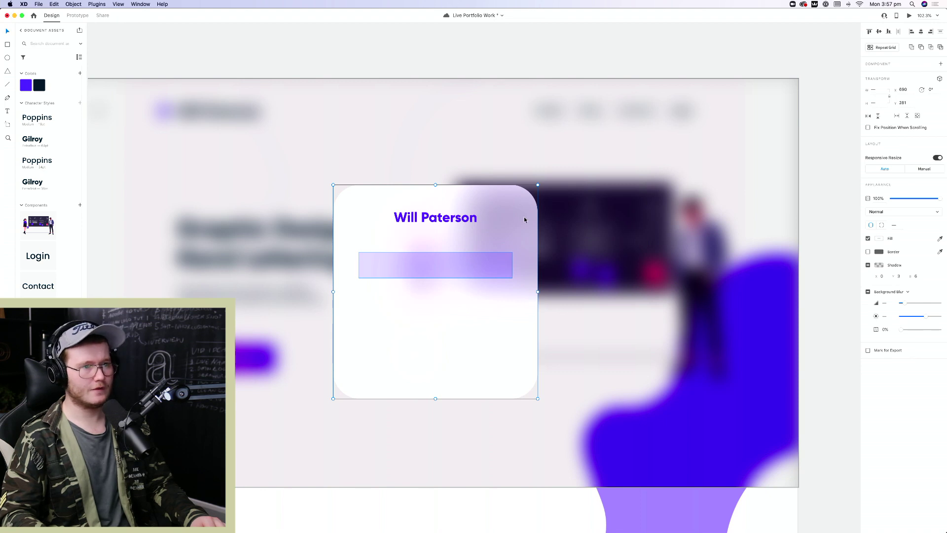
Restore the Blur rectangle's position on the Login artboard, and lock both it and the white card
{"action": "left_click", "coordinate": [499, 265]}
{"action": "left_click", "coordinate": [685, 262]}
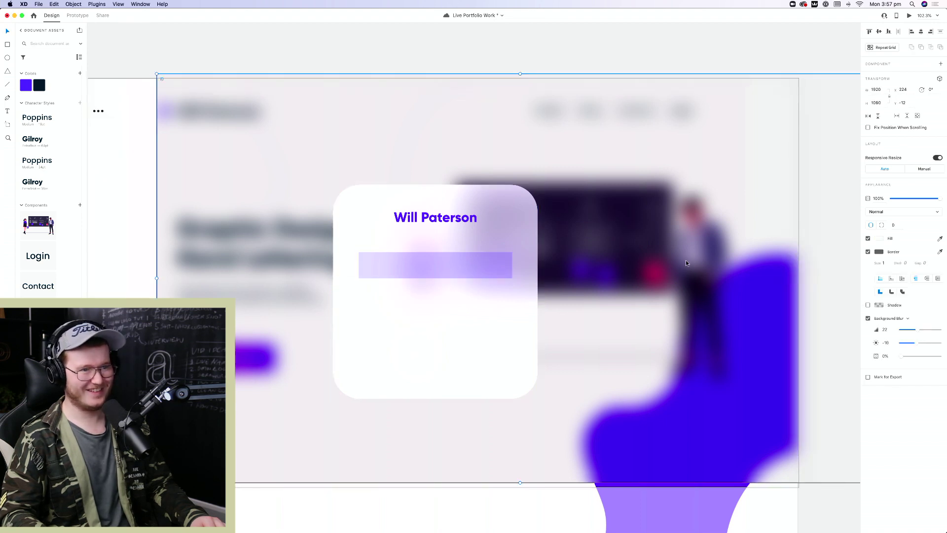
{"action": "key", "text": "Escape"}
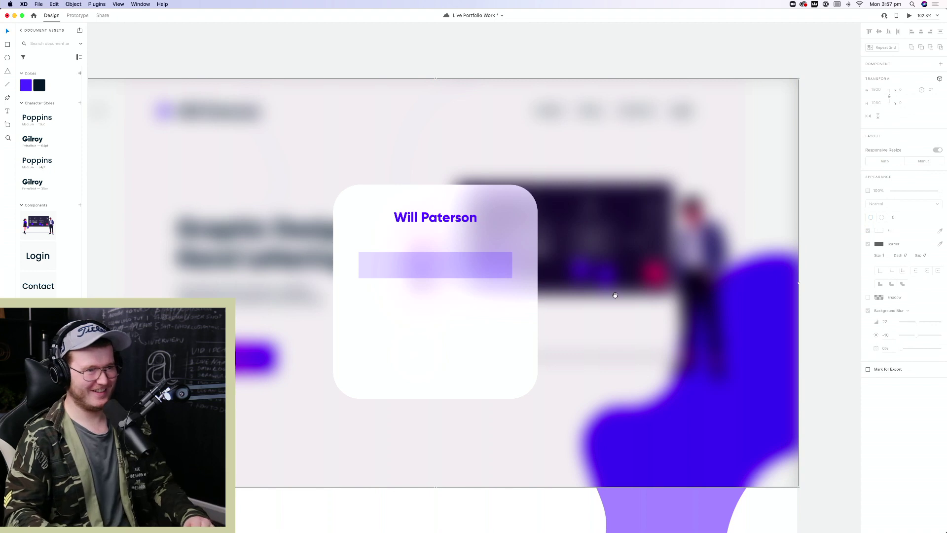
{"action": "scroll", "coordinate": [615, 295], "scroll_direction": "left", "scroll_amount": 5}
{"action": "left_click", "coordinate": [570, 334]}
{"action": "scroll", "coordinate": [648, 334], "scroll_direction": "right", "scroll_amount": 4}
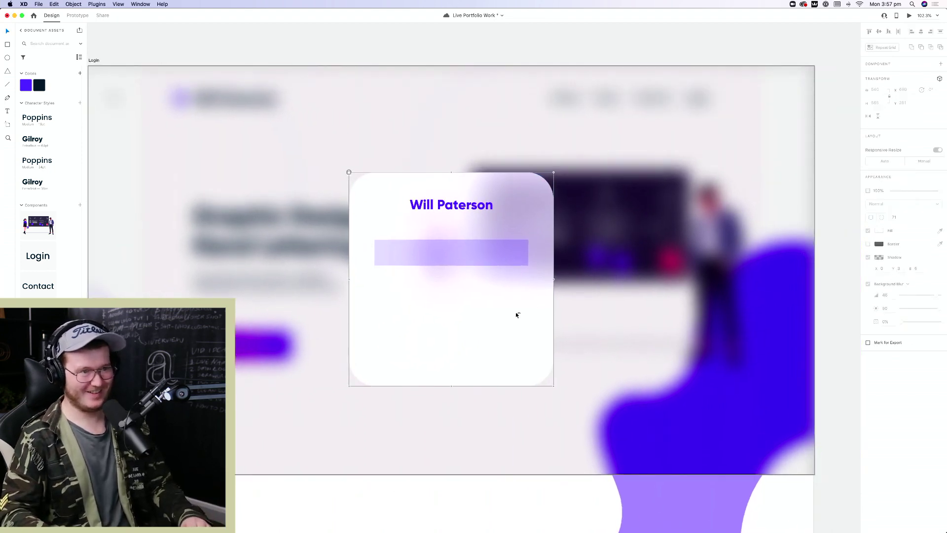
Narrow the purple field to 368 wide, round its corners to 12, and move it down to about the card's middle
{"action": "left_click", "coordinate": [451, 252]}
{"action": "scroll", "coordinate": [508, 249], "scroll_direction": "up", "scroll_amount": 3}
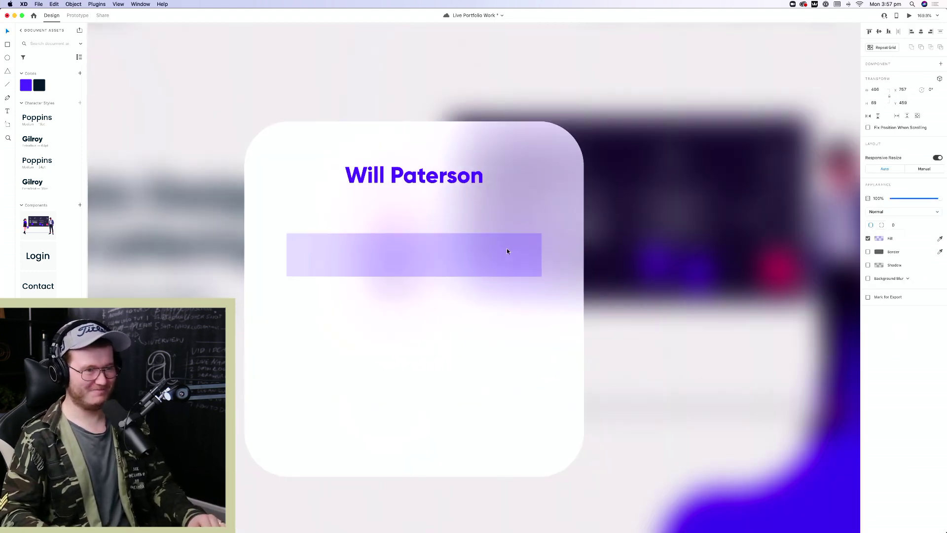
{"action": "left_click_drag", "start_coordinate": [535, 240], "coordinate": [483, 298]}
{"action": "left_click", "coordinate": [457, 300]}
{"action": "left_click", "coordinate": [479, 260]}
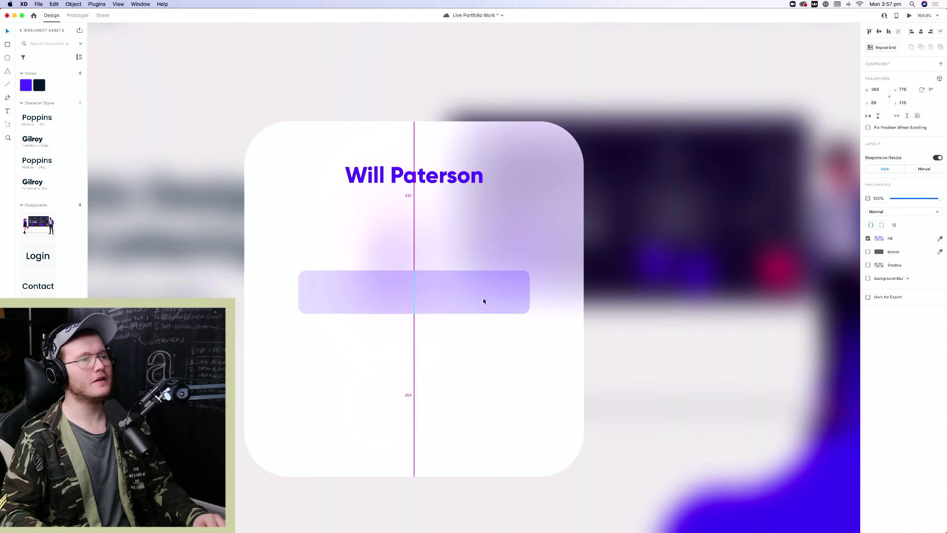
Add an "Email" placeholder inside the field in Poppins Medium 18 at 21% opacity, centred vertically
{"action": "left_click", "coordinate": [314, 297]}
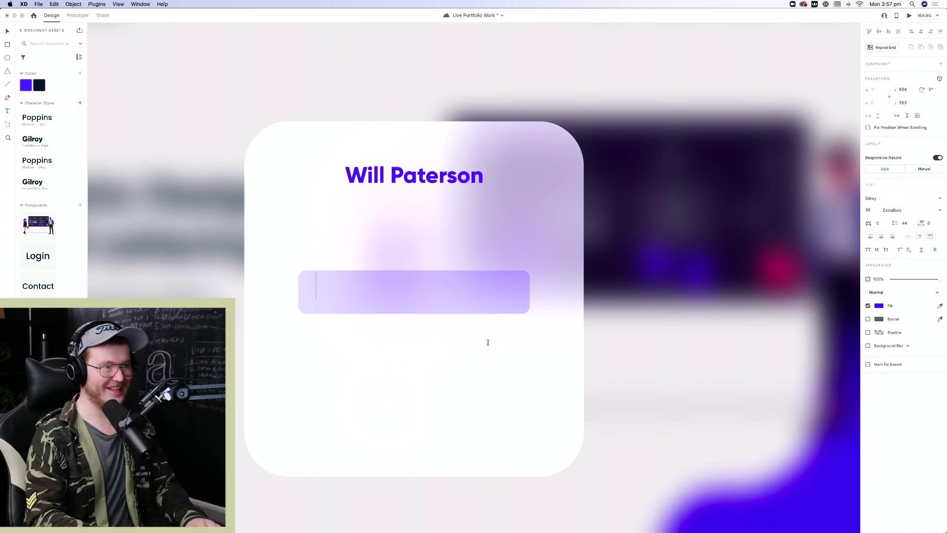
{"action": "type", "text": "Email"}
{"action": "key", "text": "Escape"}
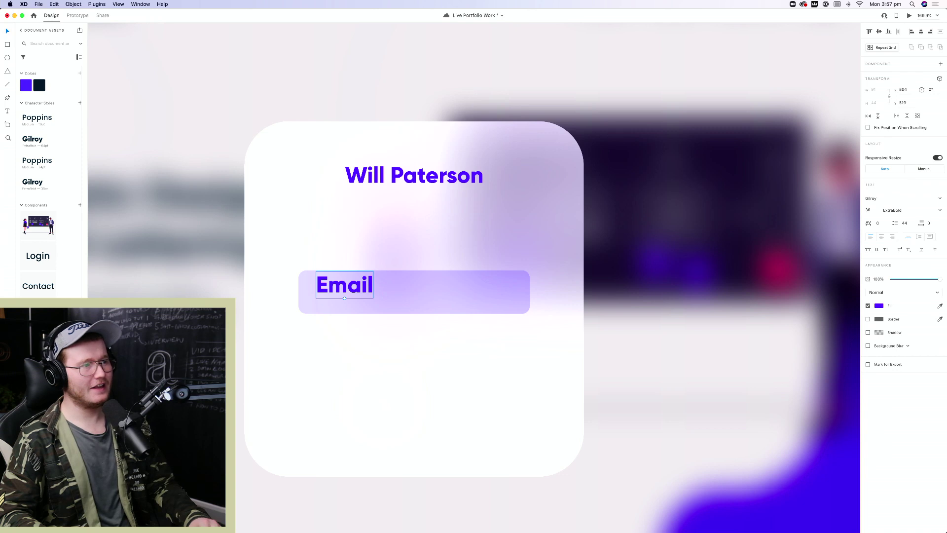
{"action": "left_click", "coordinate": [50, 166]}
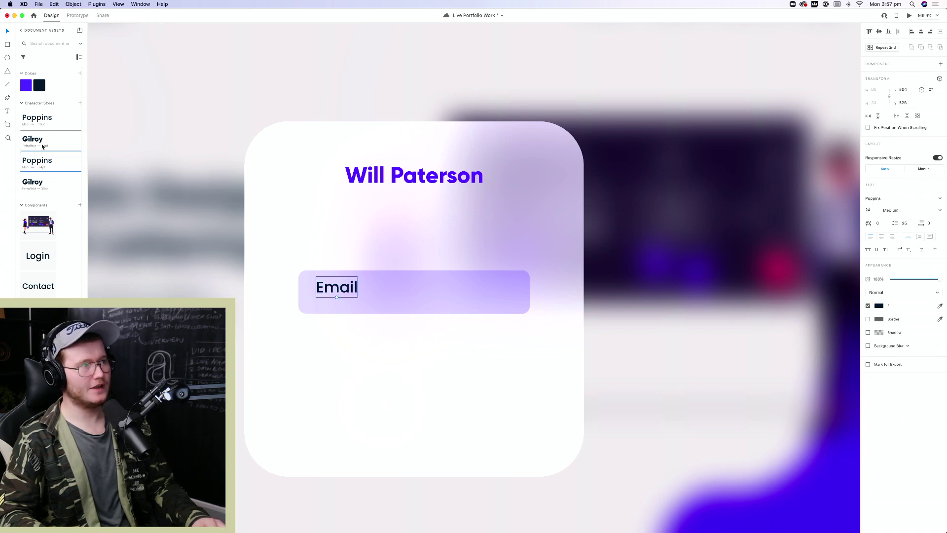
{"action": "left_click", "coordinate": [38, 121]}
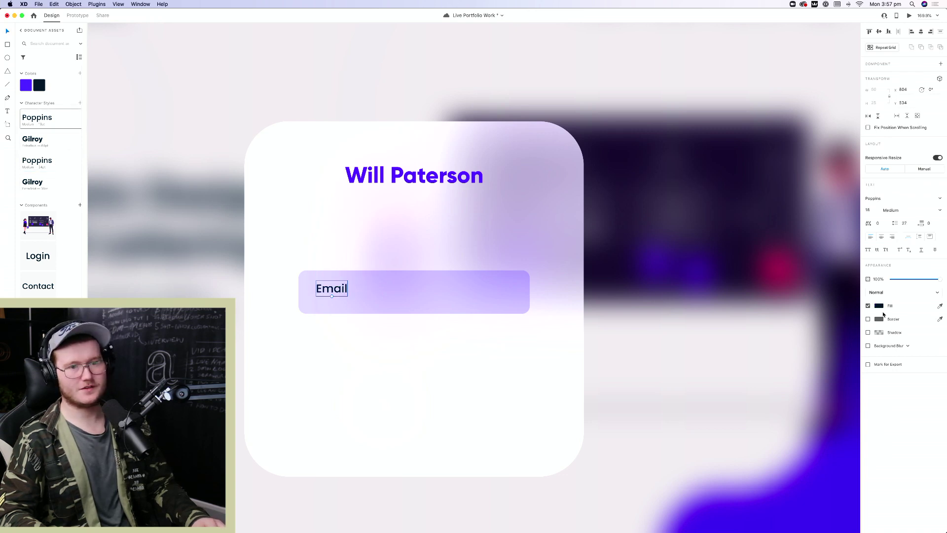
{"action": "left_click", "coordinate": [902, 280]}
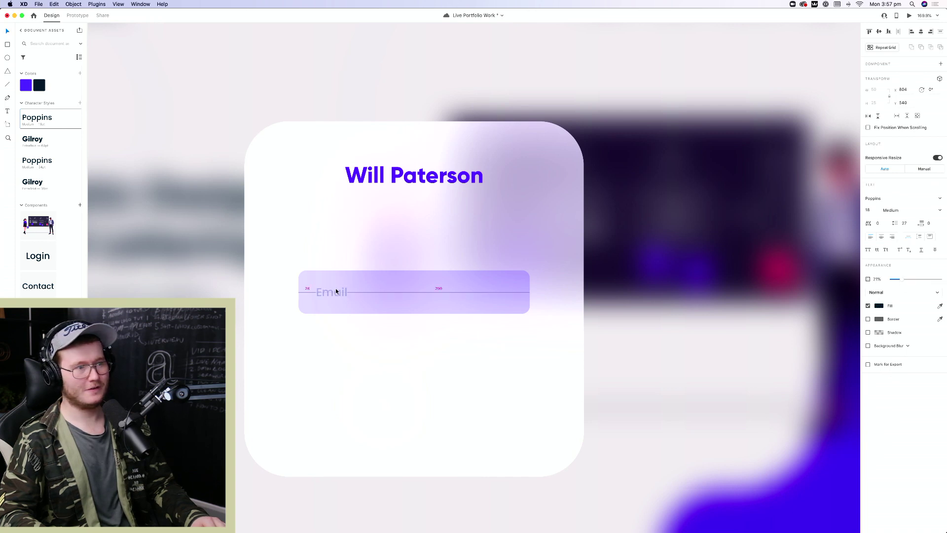
Reduce the email field's height to about 55 and recentre the "Email" placeholder vertically within it
{"action": "left_click", "coordinate": [400, 293]}
{"action": "scroll", "coordinate": [458, 362], "scroll_direction": "down", "scroll_amount": 5}
{"action": "scroll", "coordinate": [459, 362], "scroll_direction": "up", "scroll_amount": 3}
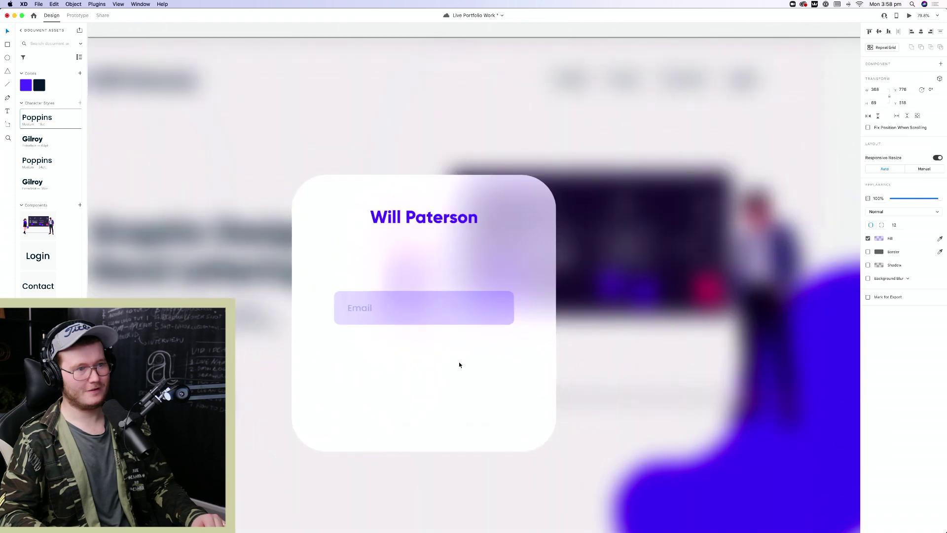
{"action": "left_click_drag", "start_coordinate": [425, 321], "coordinate": [422, 316]}
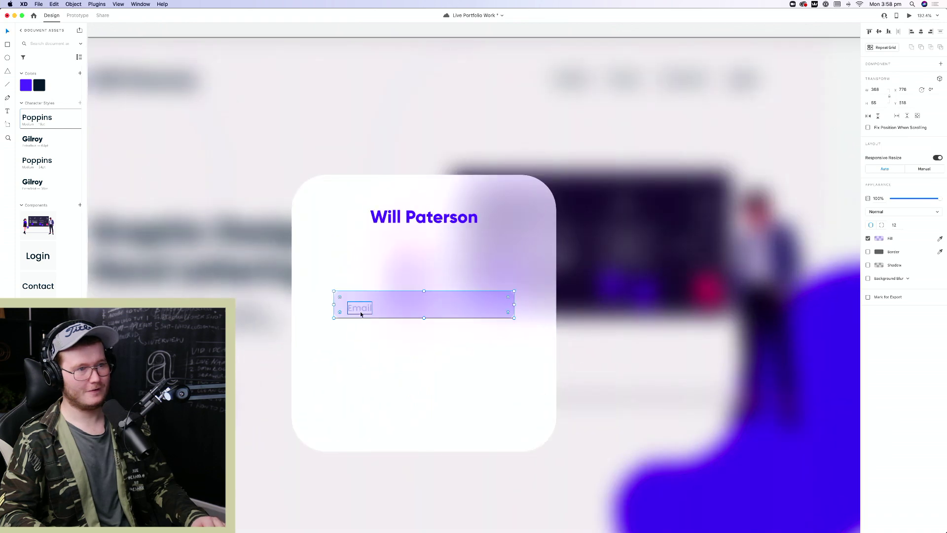
{"action": "left_click", "coordinate": [436, 327]}
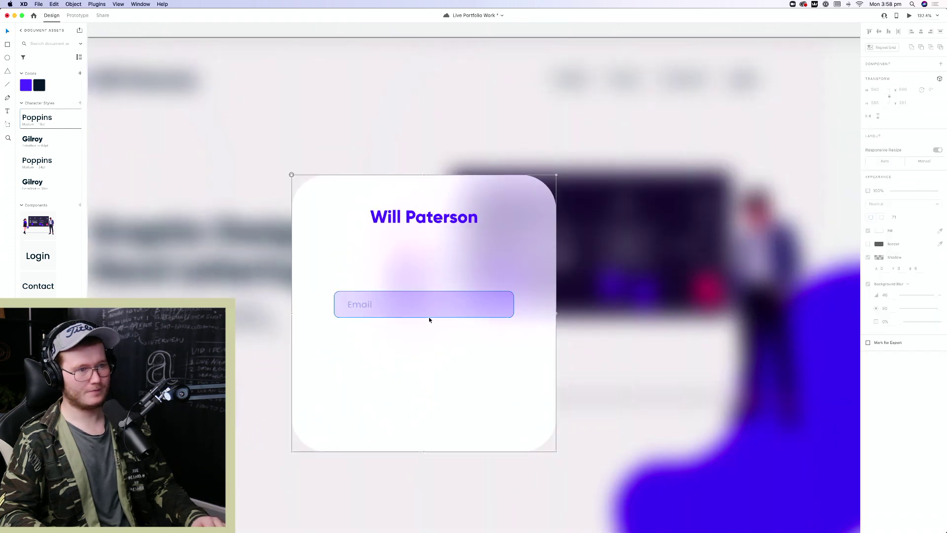
Duplicate the email field with its placeholder directly below and change the copy's text to "Password"
{"action": "left_click", "coordinate": [429, 319]}
{"action": "left_click", "coordinate": [360, 304], "text": "shift"}
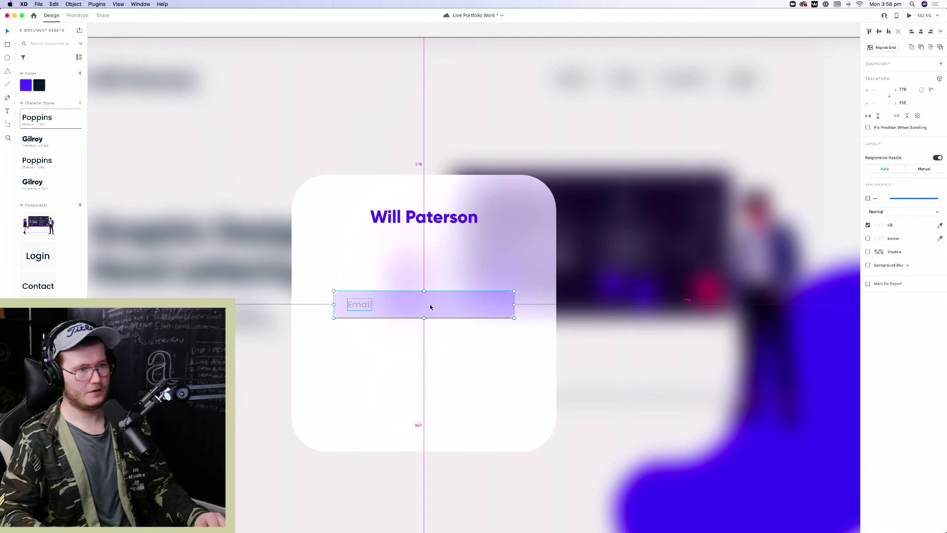
{"action": "left_click_drag", "start_coordinate": [429, 318], "coordinate": [428, 344]}
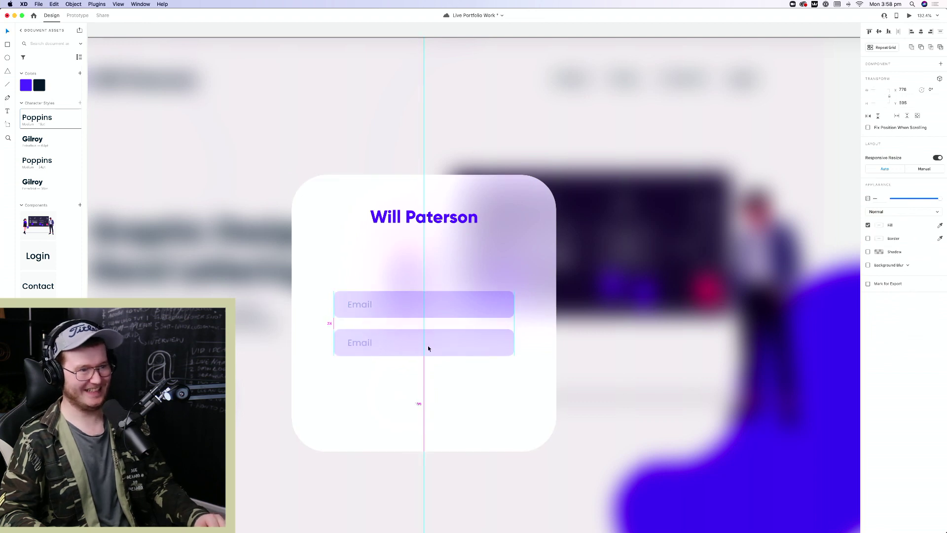
{"action": "double_click", "coordinate": [359, 344]}
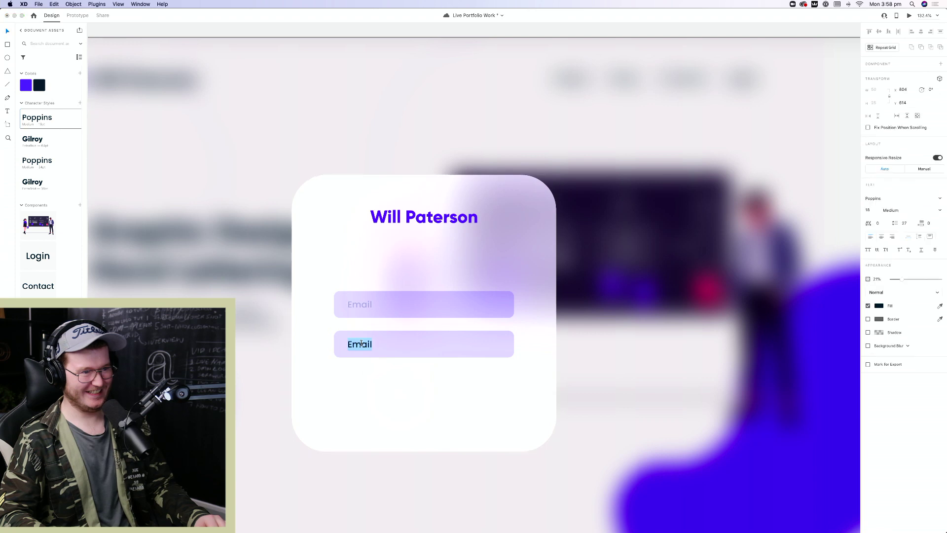
{"action": "type", "text": "Password"}
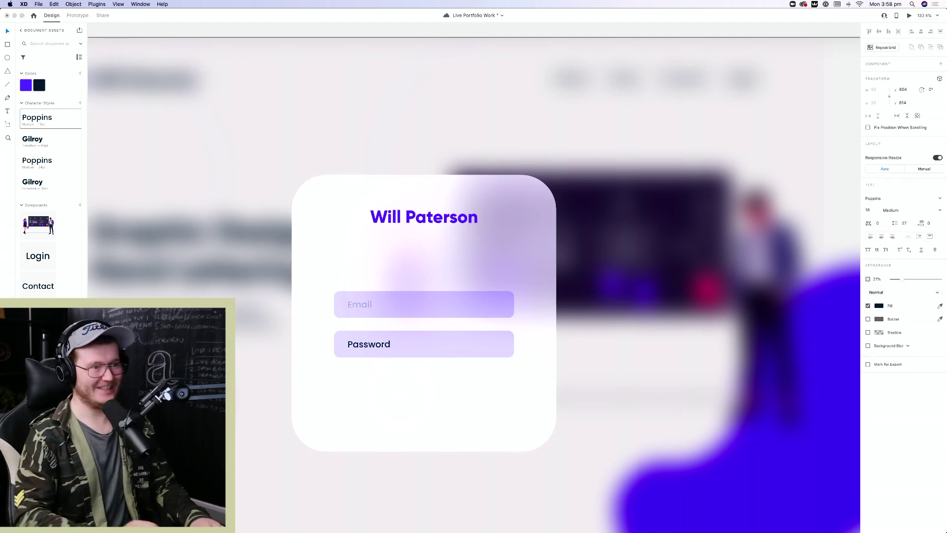
{"action": "key", "text": "Escape"}
{"action": "left_click", "coordinate": [470, 392]}
{"action": "scroll", "coordinate": [500, 386], "scroll_direction": "down", "scroll_amount": 5}
{"action": "left_click_drag", "start_coordinate": [500, 386], "coordinate": [498, 387]}
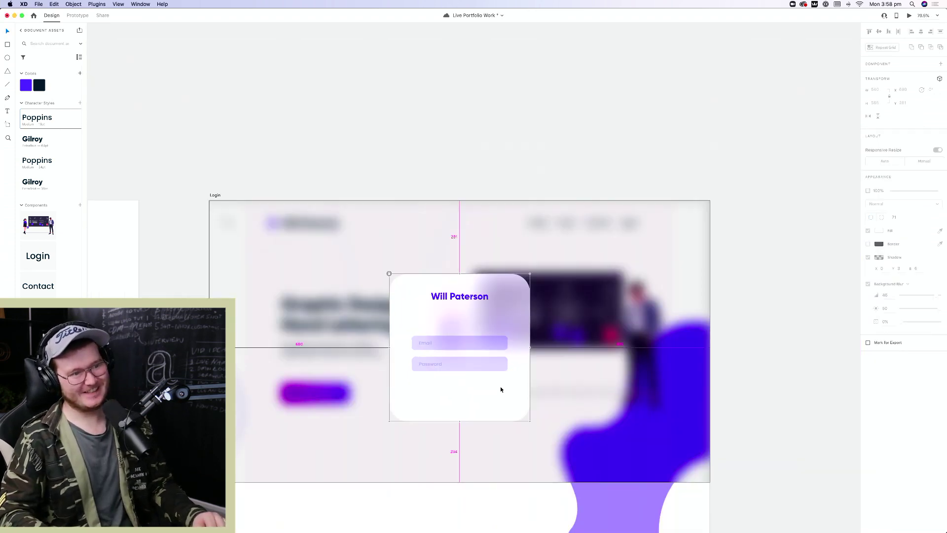
Duplicate the "Email" placeholder above the fields and apply the Poppins Medium 24 character style to the copy
{"action": "scroll", "coordinate": [498, 387], "scroll_direction": "up", "scroll_amount": 5}
{"action": "double_click", "coordinate": [433, 226]}
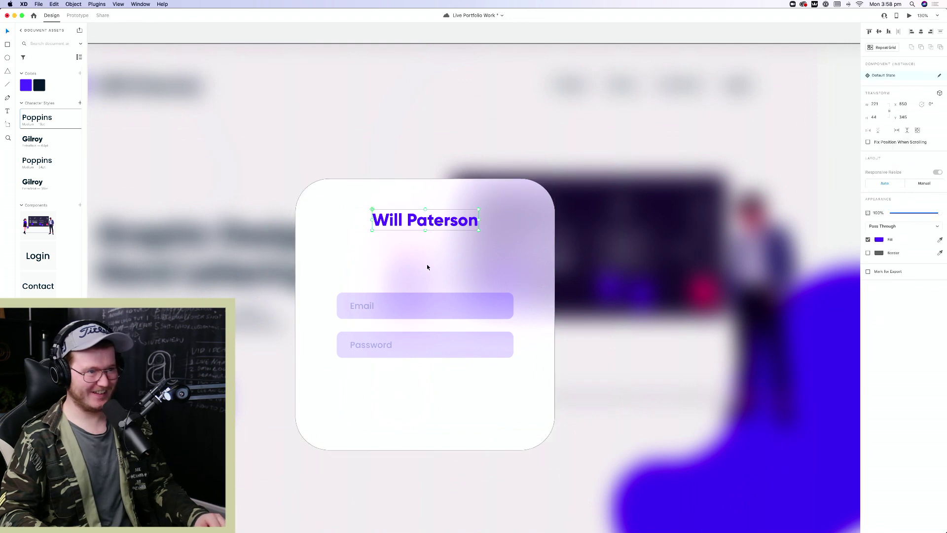
{"action": "double_click", "coordinate": [362, 305]}
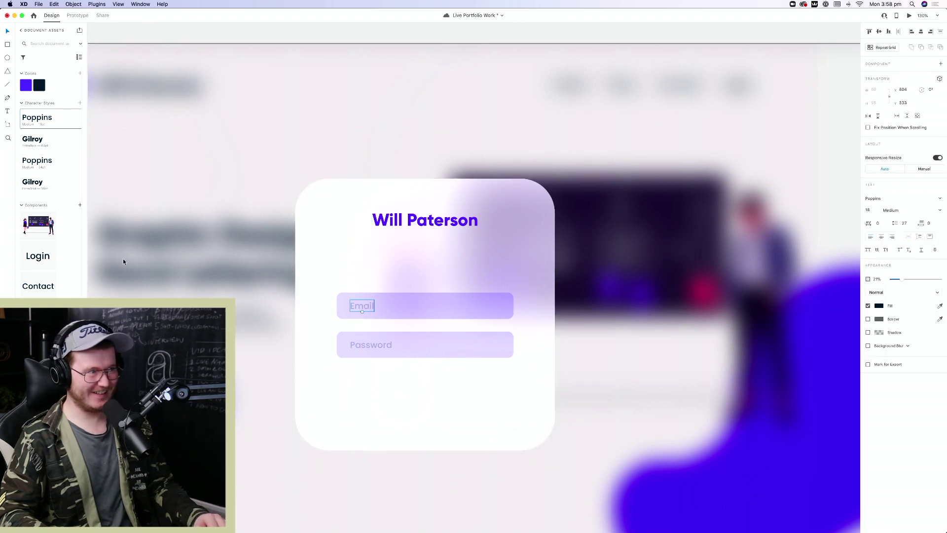
{"action": "left_click_drag", "start_coordinate": [362, 309], "coordinate": [360, 265]}
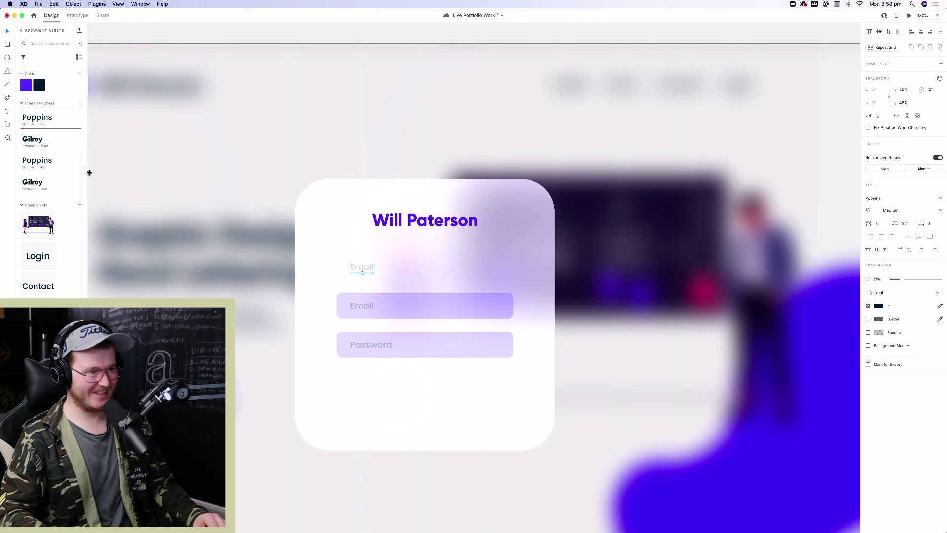
{"action": "left_click", "coordinate": [50, 142]}
{"action": "left_click", "coordinate": [55, 162]}
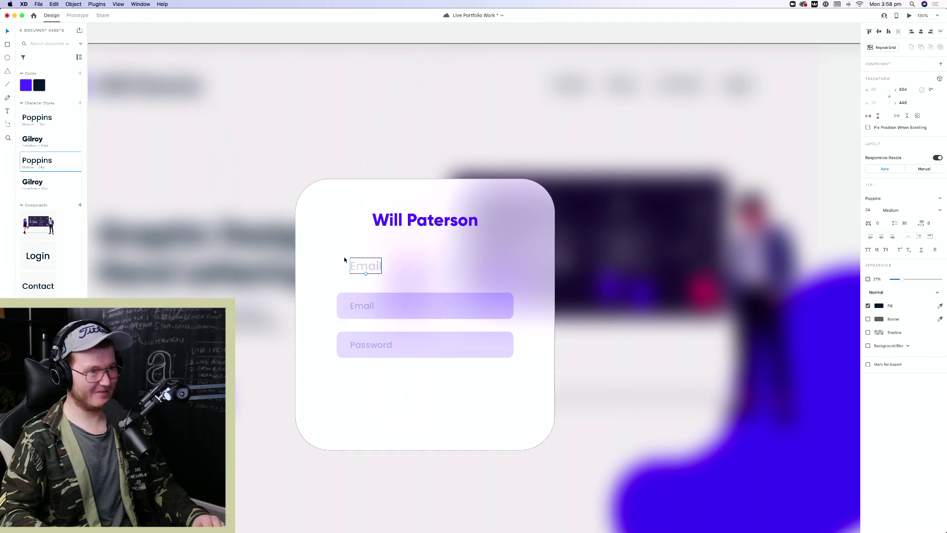
Change the upper "Email" copy's text to "Please Login" and raise its opacity to 100%
{"action": "double_click", "coordinate": [364, 266]}
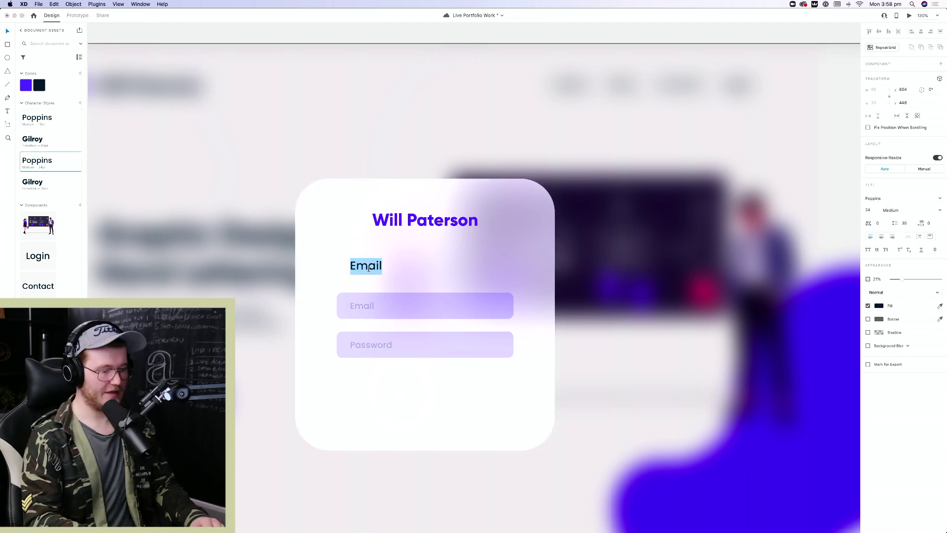
{"action": "type", "text": "Please Login"}
{"action": "key", "text": "Escape"}
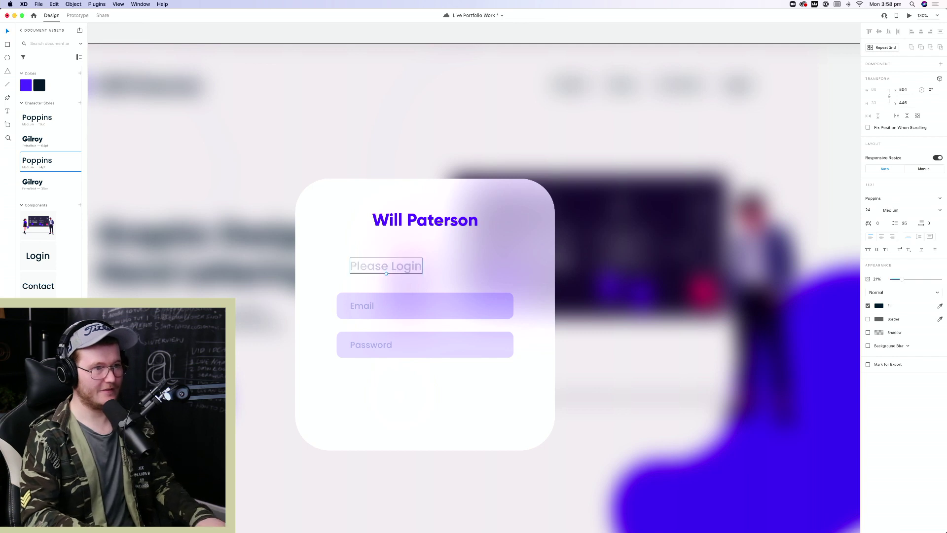
{"action": "key", "text": "Escape"}
{"action": "left_click", "coordinate": [406, 268]}
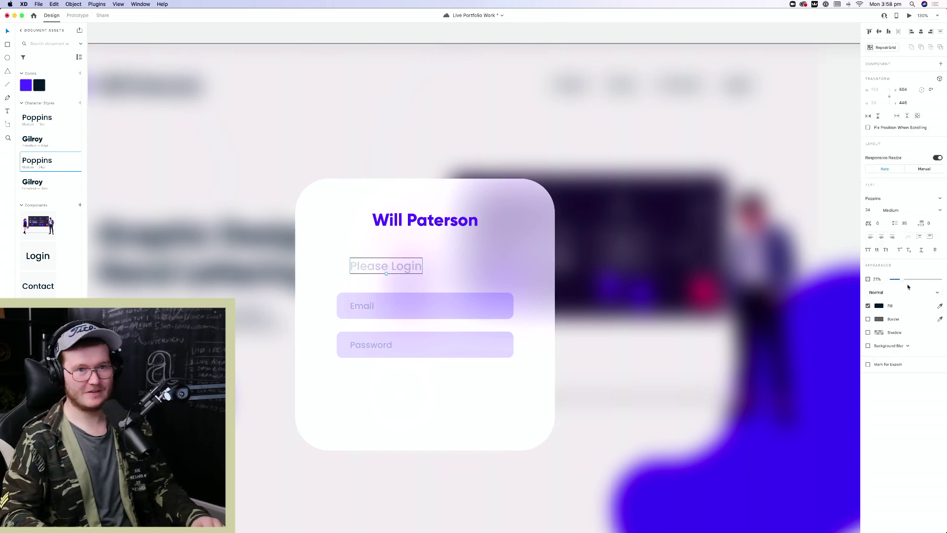
{"action": "left_click_drag", "start_coordinate": [904, 279], "coordinate": [942, 279]}
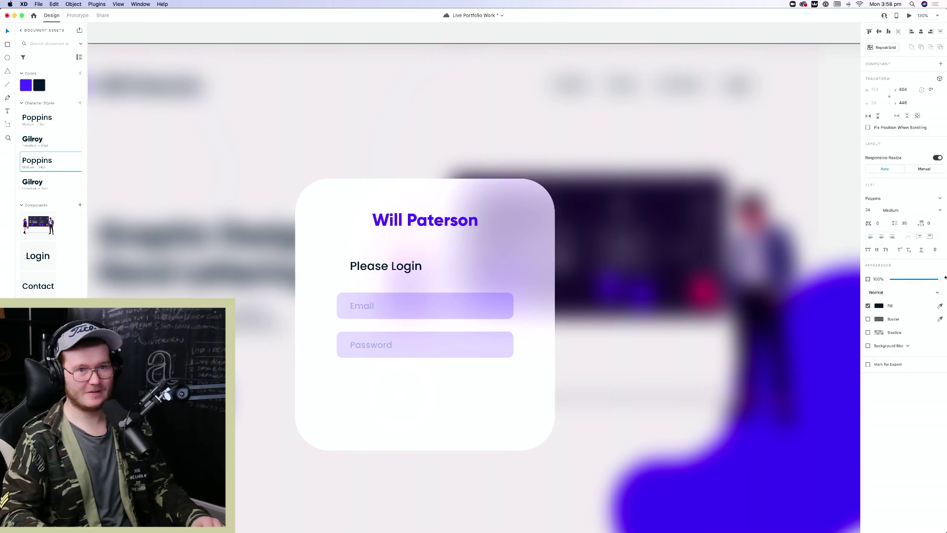
Recolour the "Please Login" text mid-grey and centre it below the name logo on the card
{"action": "left_click", "coordinate": [882, 306]}
{"action": "left_click", "coordinate": [806, 343]}
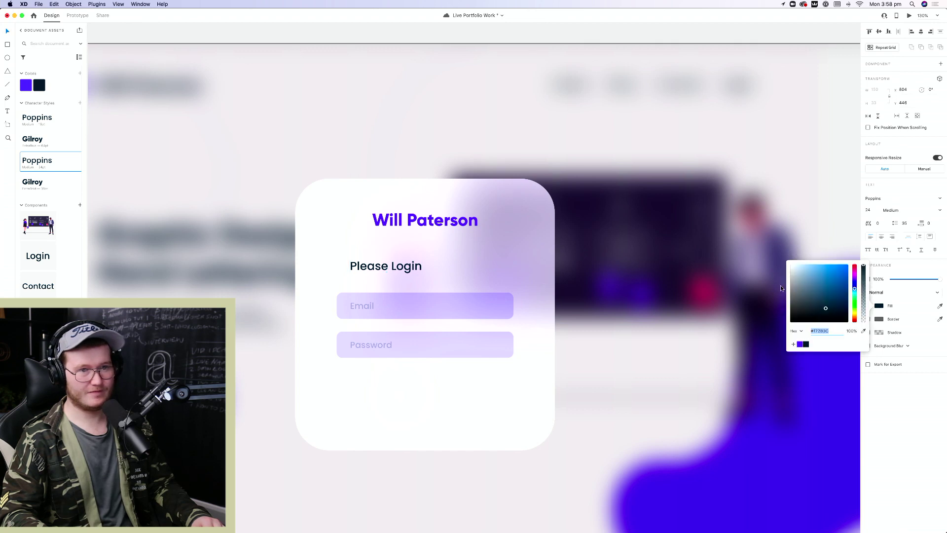
{"action": "left_click_drag", "start_coordinate": [791, 284], "coordinate": [777, 285]}
{"action": "left_click_drag", "start_coordinate": [398, 271], "coordinate": [429, 224]}
Enlarge the name logo at the top of the login card, keeping it horizontally centred
{"action": "left_click", "coordinate": [428, 238]}
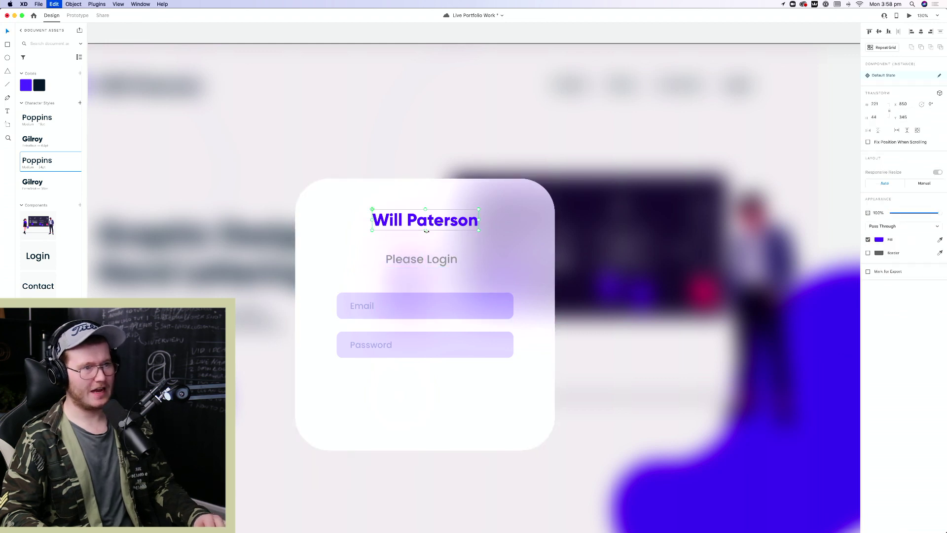
{"action": "double_click", "coordinate": [429, 224]}
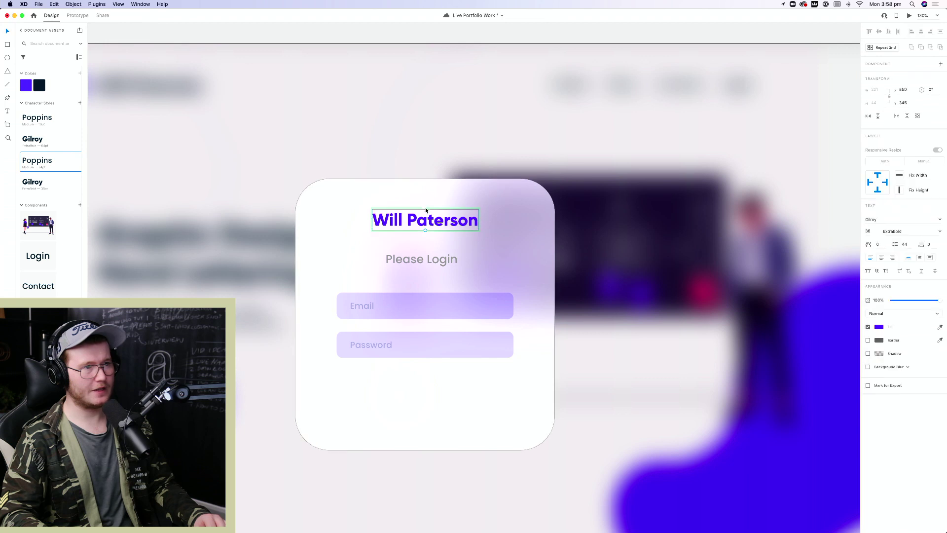
{"action": "left_click_drag", "start_coordinate": [425, 231], "coordinate": [433, 225]}
{"action": "left_click", "coordinate": [449, 239]}
{"action": "left_click", "coordinate": [429, 222]}
{"action": "left_click", "coordinate": [516, 262]}
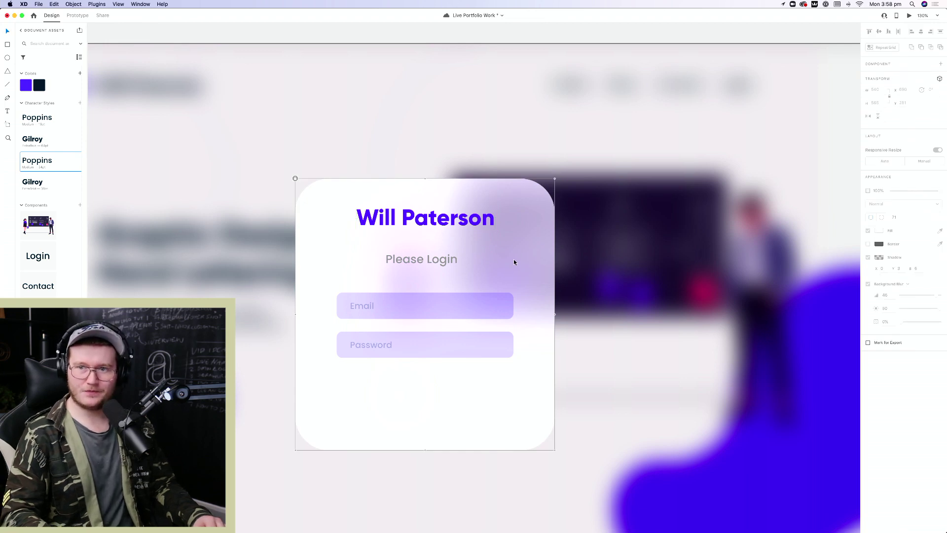
Move "Please Login" just above the email field, aligned with the field's left edge, and fine-tune its vertical spacing
{"action": "left_click_drag", "start_coordinate": [434, 259], "coordinate": [383, 279]}
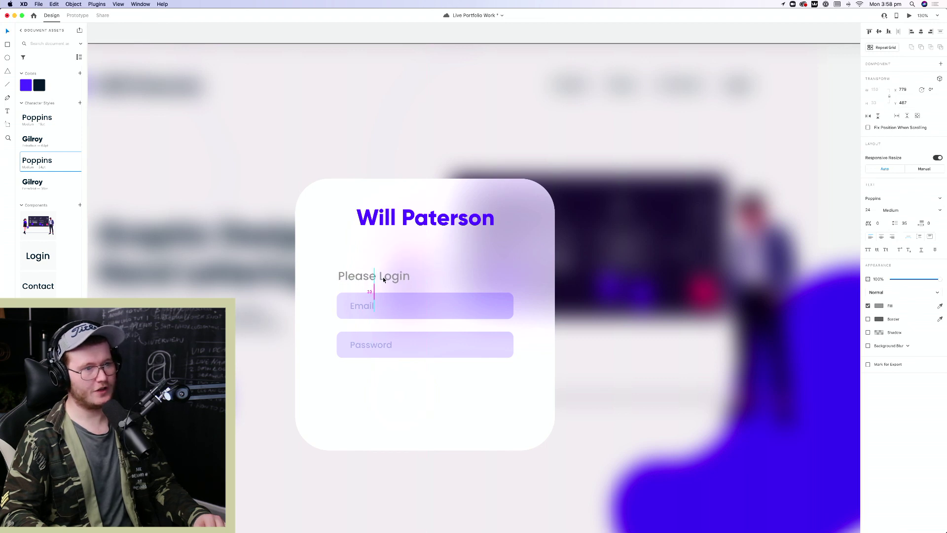
{"action": "key", "text": "shift+Up"}
{"action": "key", "text": "shift+Up"}
{"action": "key", "text": "shift+Up"}
{"action": "key", "text": "shift+Up"}
{"action": "key", "text": "shift+Down"}
{"action": "key", "text": "shift+Down"}
{"action": "key", "text": "shift+Down"}
{"action": "key", "text": "Down"}
{"action": "key", "text": "Down"}
{"action": "key", "text": "Down"}
{"action": "key", "text": "Down"}
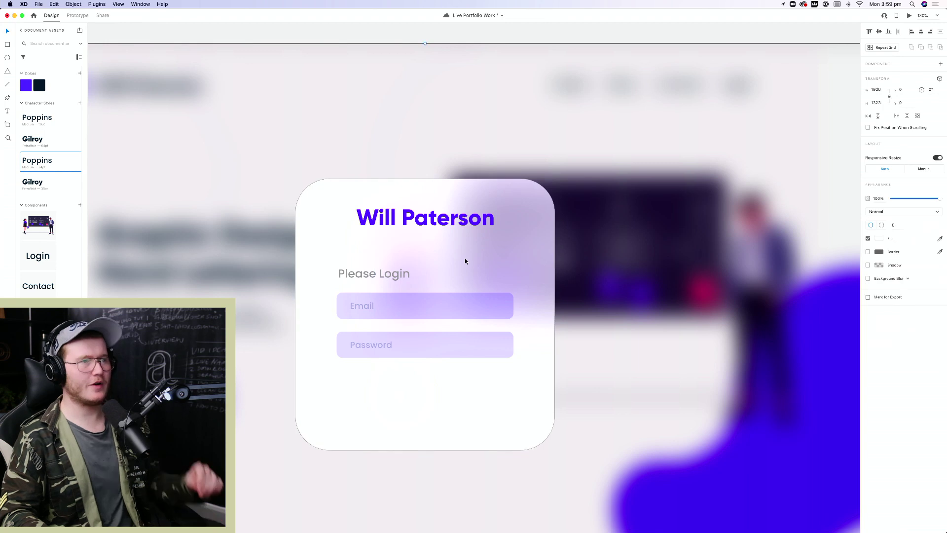
Reduce the name logo's width to about 264, keeping it centred on the card
{"action": "left_click", "coordinate": [464, 221]}
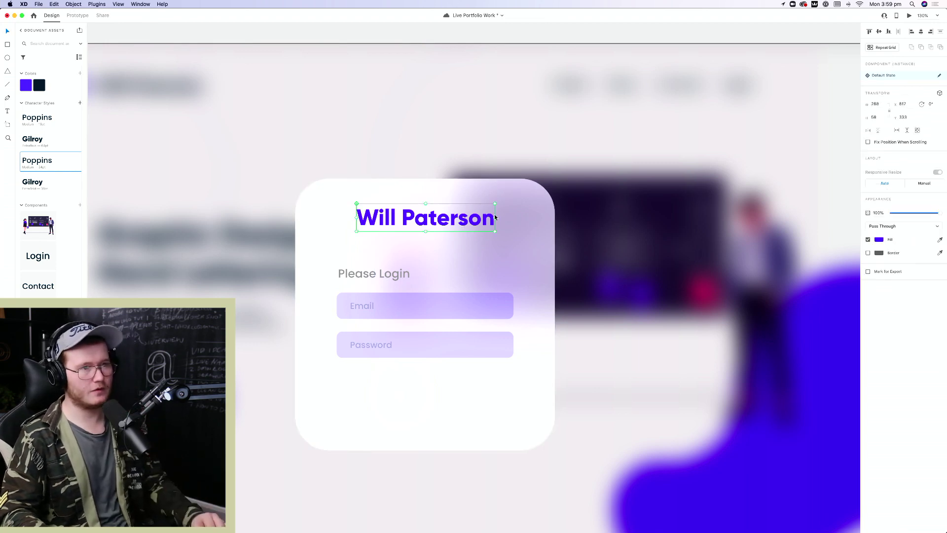
{"action": "left_click_drag", "start_coordinate": [494, 217], "coordinate": [488, 218]}
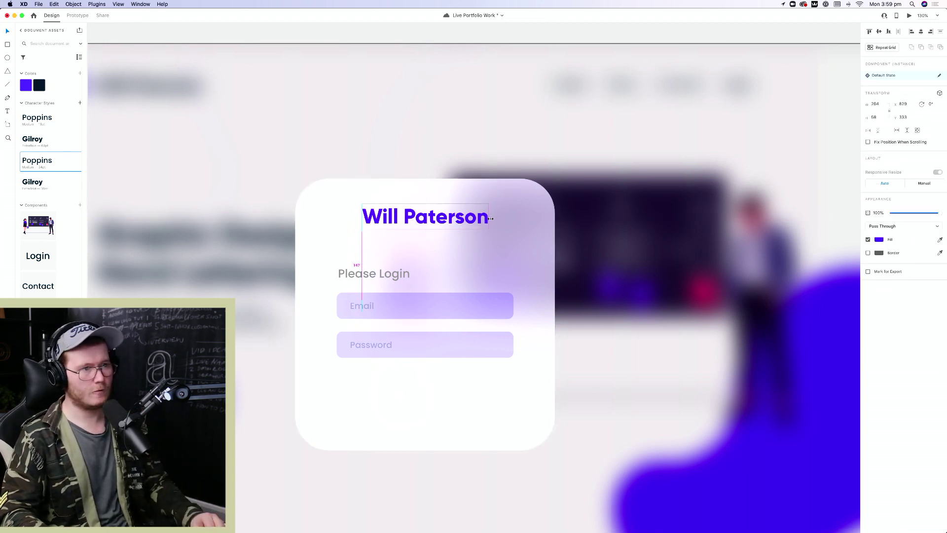
{"action": "left_click", "coordinate": [496, 411]}
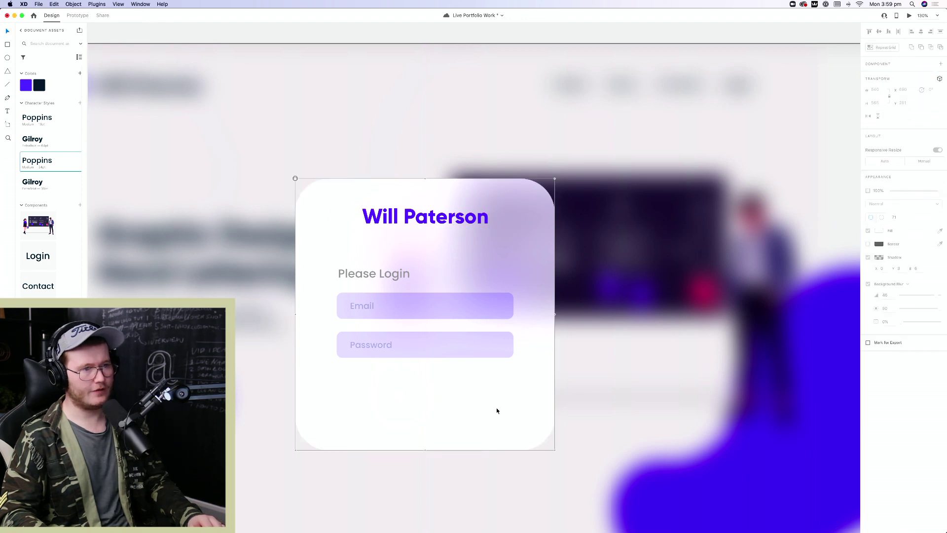
Duplicate the "Password" placeholder below the password field and change the copy's text to "Forgot Password"
{"action": "left_click_drag", "start_coordinate": [379, 355], "coordinate": [377, 365]}
{"action": "double_click", "coordinate": [361, 367]}
{"action": "type", "text": "Forg"}
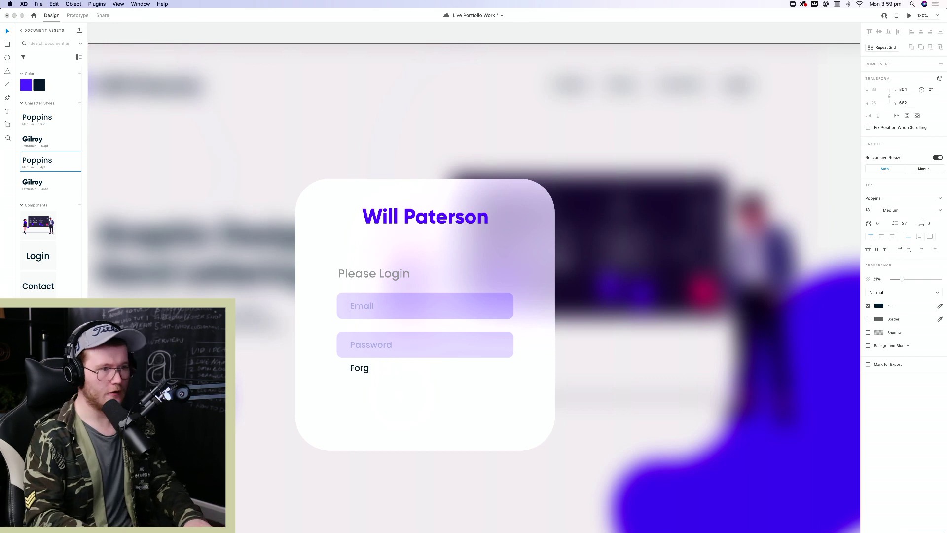
{"action": "type", "text": "ot Password"}
{"action": "key", "text": "Escape"}
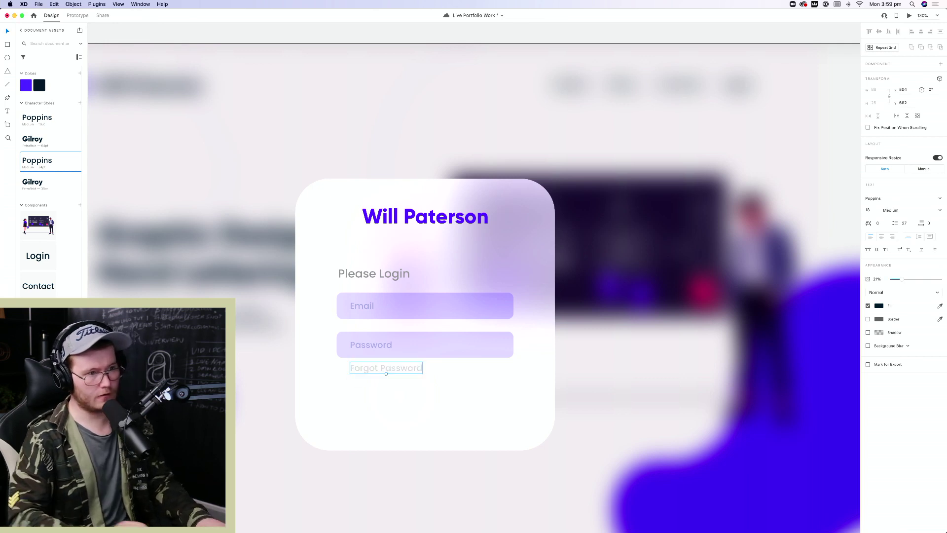
Shrink "Forgot Password" to size 9 and duplicate it alongside as a "Sign Up" link
{"action": "left_click_drag", "start_coordinate": [395, 370], "coordinate": [469, 364]}
{"action": "scroll", "coordinate": [380, 374], "scroll_direction": "up", "scroll_amount": 5}
{"action": "left_click", "coordinate": [367, 360]}
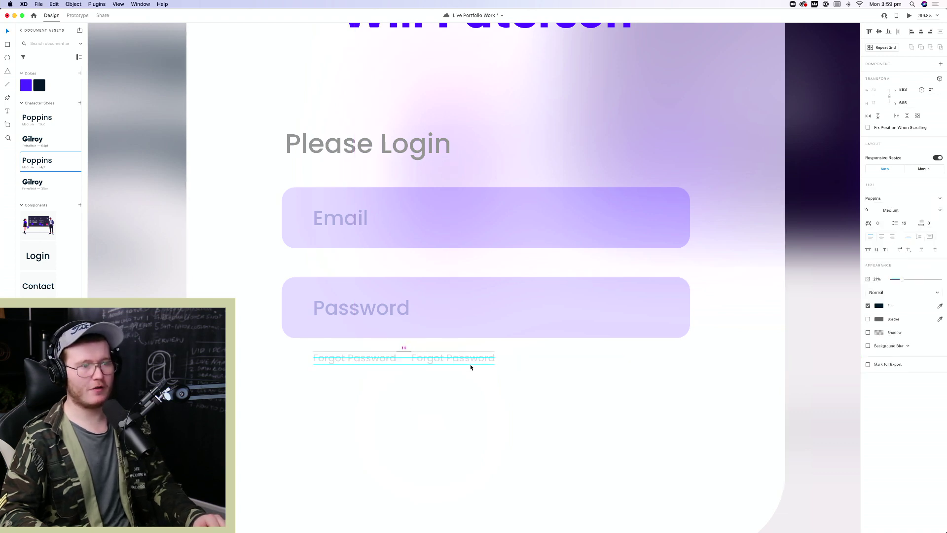
{"action": "double_click", "coordinate": [469, 364]}
{"action": "type", "text": "Sign"}
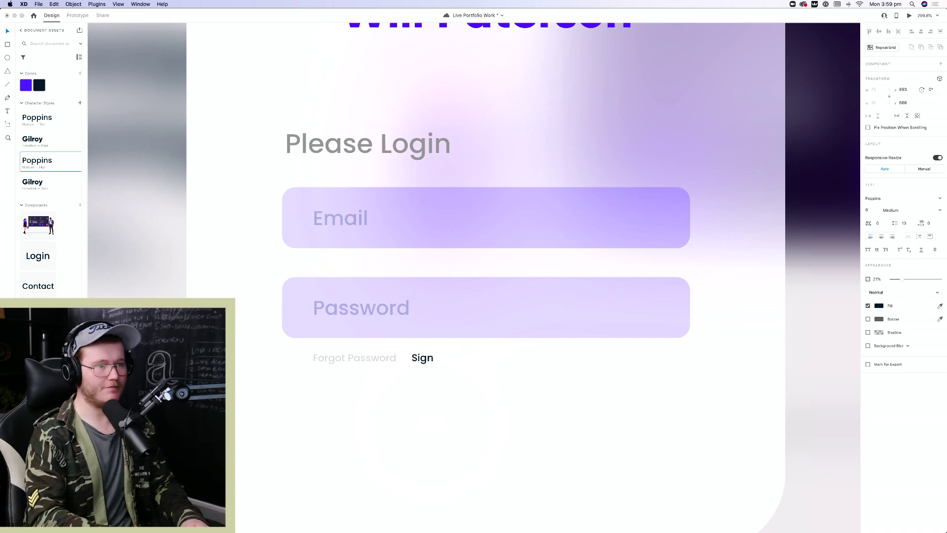
{"action": "type", "text": " Up"}
{"action": "key", "text": "Escape"}
Try to shift the "Forgot Password" and "Sign Up" links together to the fields' left edge
{"action": "scroll", "coordinate": [434, 387], "scroll_direction": "down", "scroll_amount": 5}
{"action": "scroll", "coordinate": [434, 386], "scroll_direction": "down", "scroll_amount": 3}
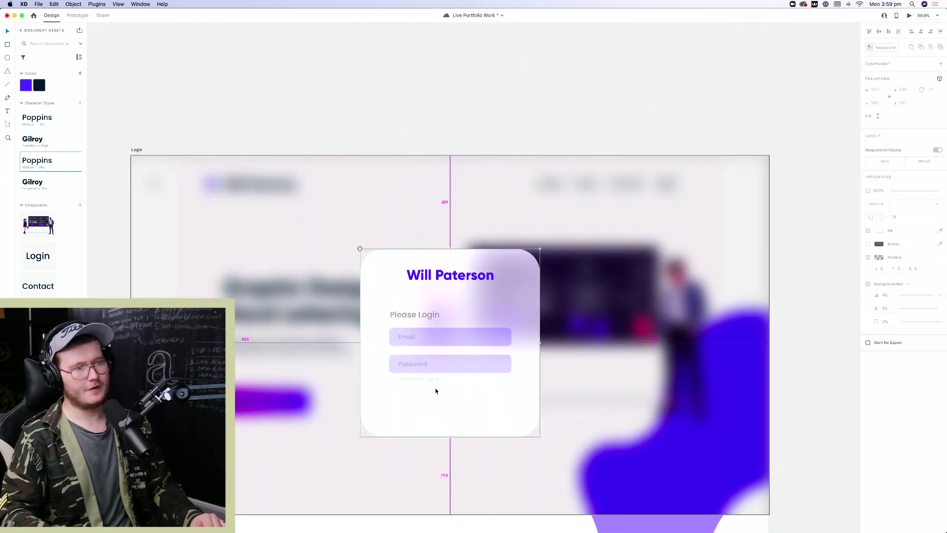
{"action": "scroll", "coordinate": [435, 388], "scroll_direction": "up", "scroll_amount": 3}
{"action": "left_click", "coordinate": [401, 375], "text": "shift"}
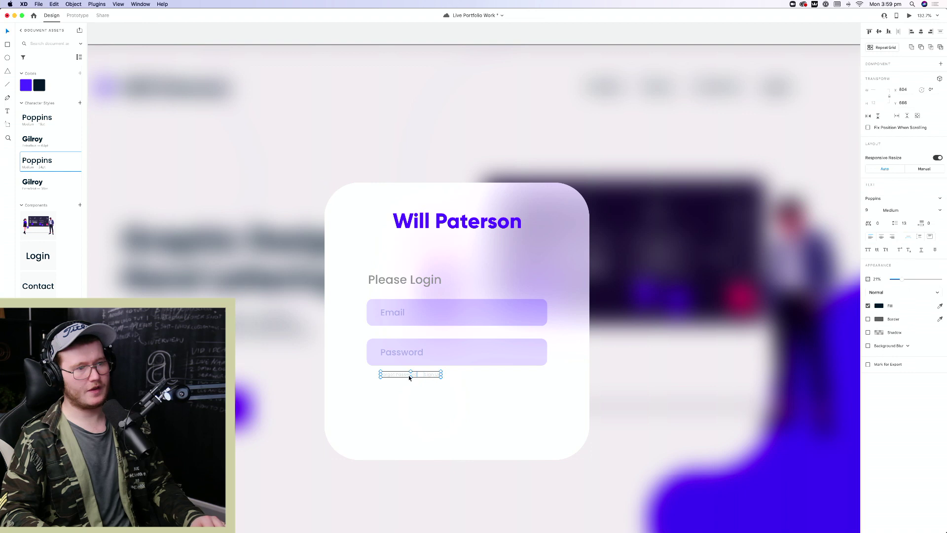
{"action": "left_click_drag", "start_coordinate": [409, 375], "coordinate": [396, 374]}
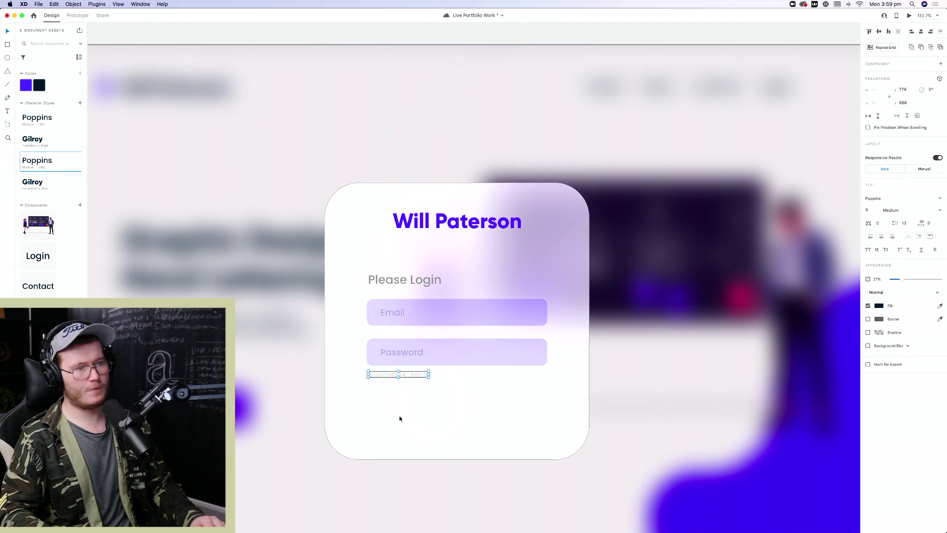
{"action": "left_click", "coordinate": [407, 418]}
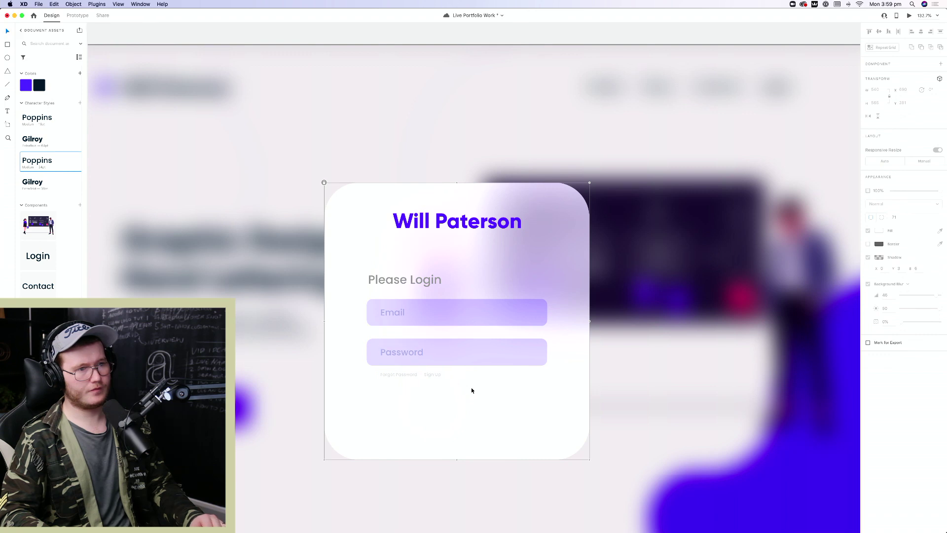
Try to adjust the width of the email and password fields together
{"action": "scroll", "coordinate": [471, 387], "scroll_direction": "down", "scroll_amount": 5}
{"action": "scroll", "coordinate": [472, 389], "scroll_direction": "up", "scroll_amount": 5}
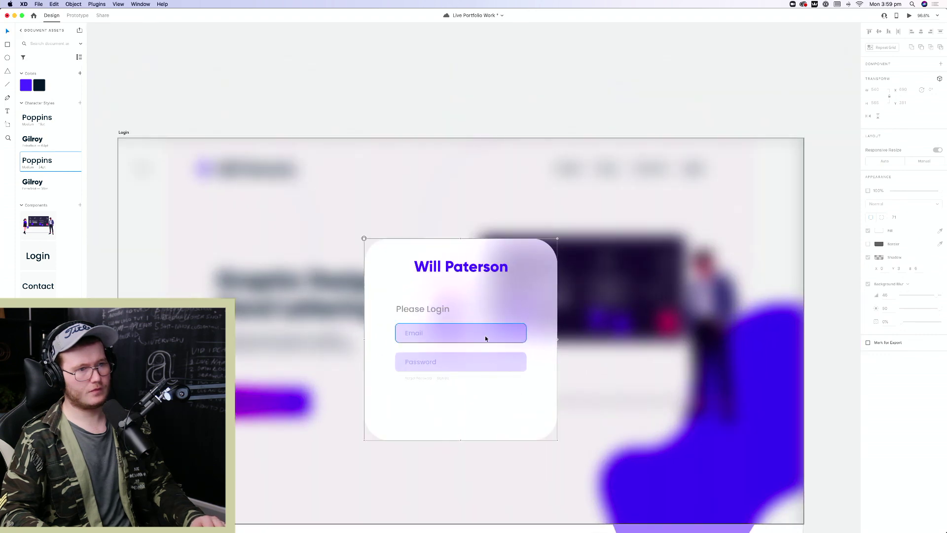
{"action": "double_click", "coordinate": [484, 335]}
{"action": "left_click", "coordinate": [490, 361], "text": "shift"}
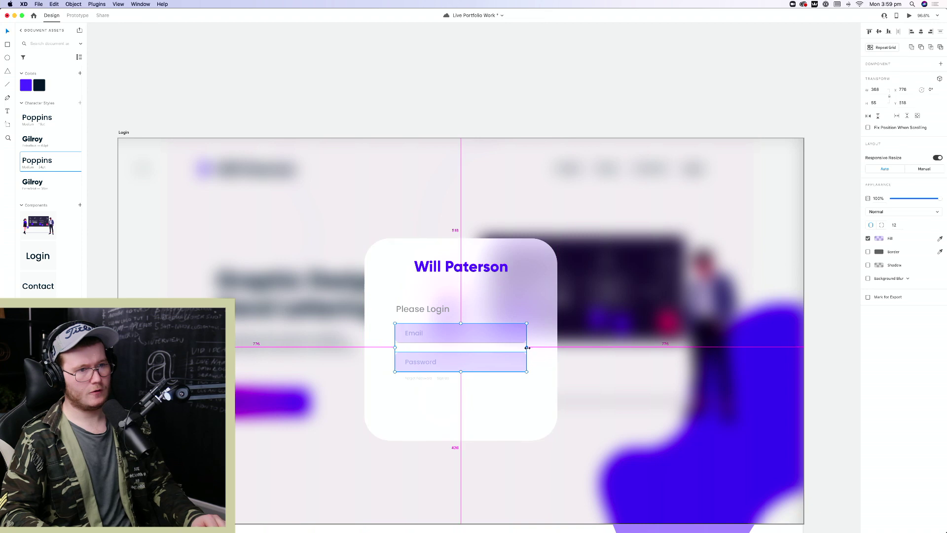
{"action": "mouse_move", "coordinate": [527, 347]}
{"action": "left_mouse_down"}
{"action": "mouse_move", "coordinate": [516, 348]}
{"action": "mouse_move", "coordinate": [526, 347]}
{"action": "left_mouse_up"}
{"action": "left_click", "coordinate": [540, 356]}
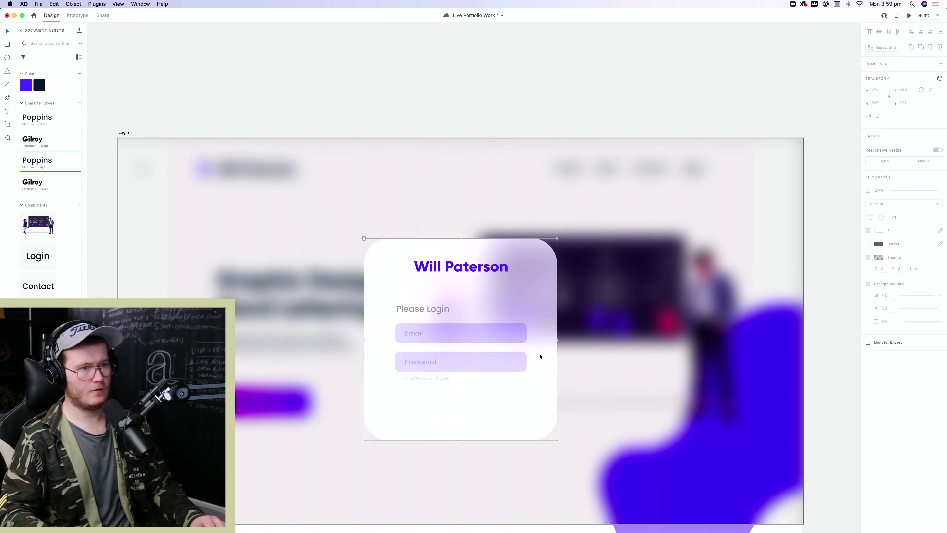
Lower the fill opacity of both the email and password fields to 12%
{"action": "scroll", "coordinate": [425, 320], "scroll_direction": "down", "scroll_amount": 3}
{"action": "double_click", "coordinate": [475, 290]}
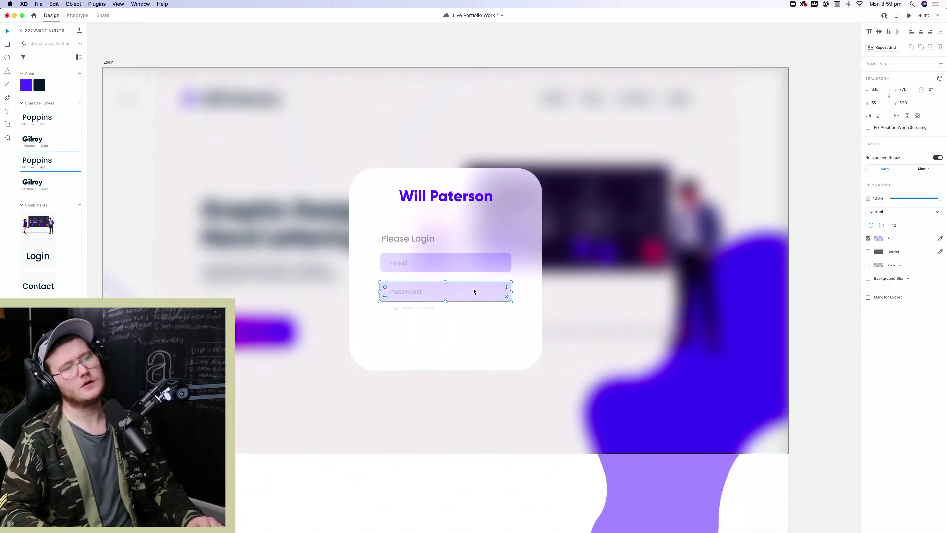
{"action": "left_click", "coordinate": [506, 265], "text": "shift"}
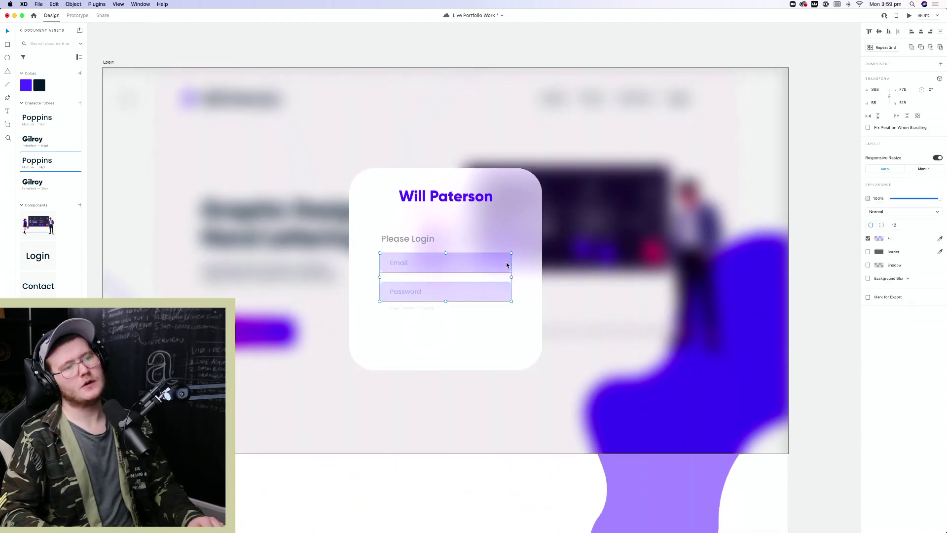
{"action": "left_click", "coordinate": [881, 238]}
{"action": "left_click_drag", "start_coordinate": [863, 248], "coordinate": [864, 254]}
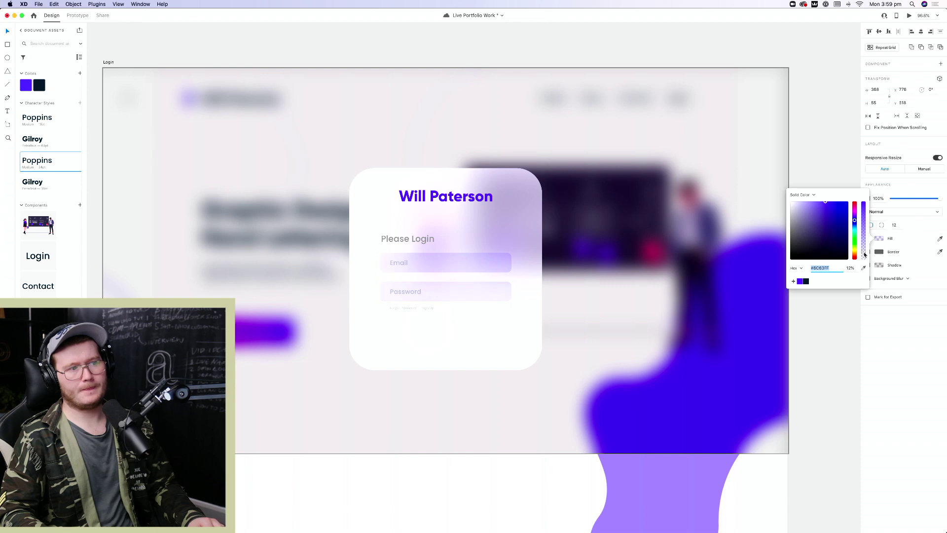
{"action": "left_click", "coordinate": [472, 335]}
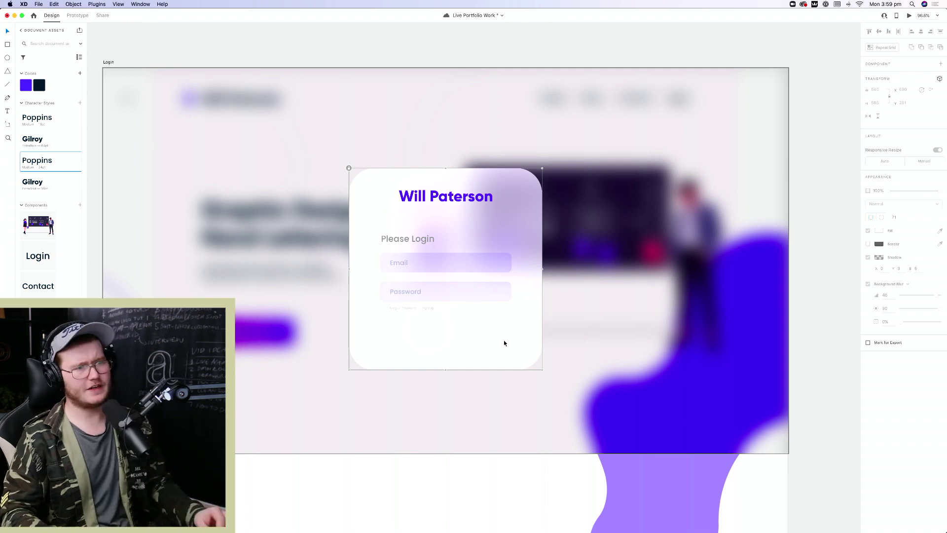
{"action": "scroll", "coordinate": [404, 312], "scroll_direction": "up", "scroll_amount": 3}
{"action": "left_click", "coordinate": [398, 304]}
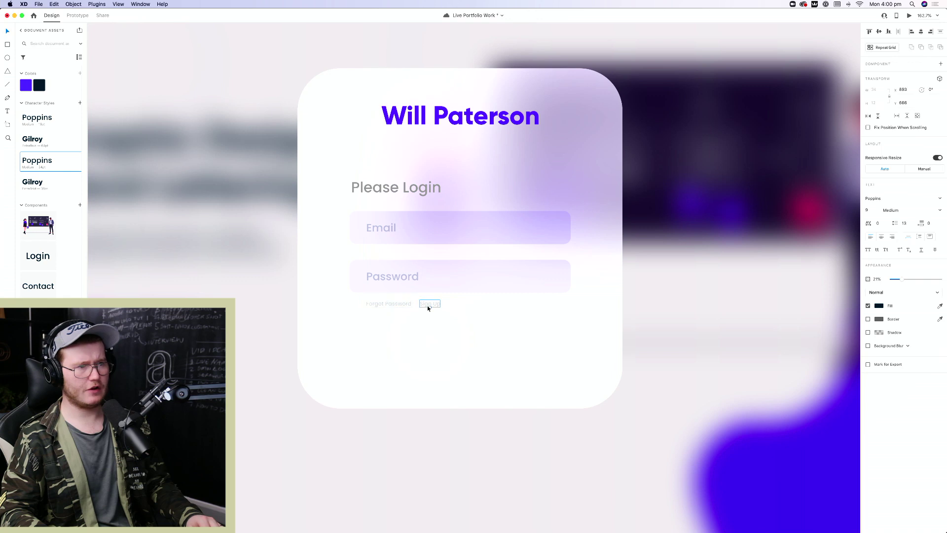
{"action": "left_click", "coordinate": [496, 339]}
{"action": "scroll", "coordinate": [497, 331], "scroll_direction": "down", "scroll_amount": 2}
{"action": "scroll", "coordinate": [497, 332], "scroll_direction": "up", "scroll_amount": 2}
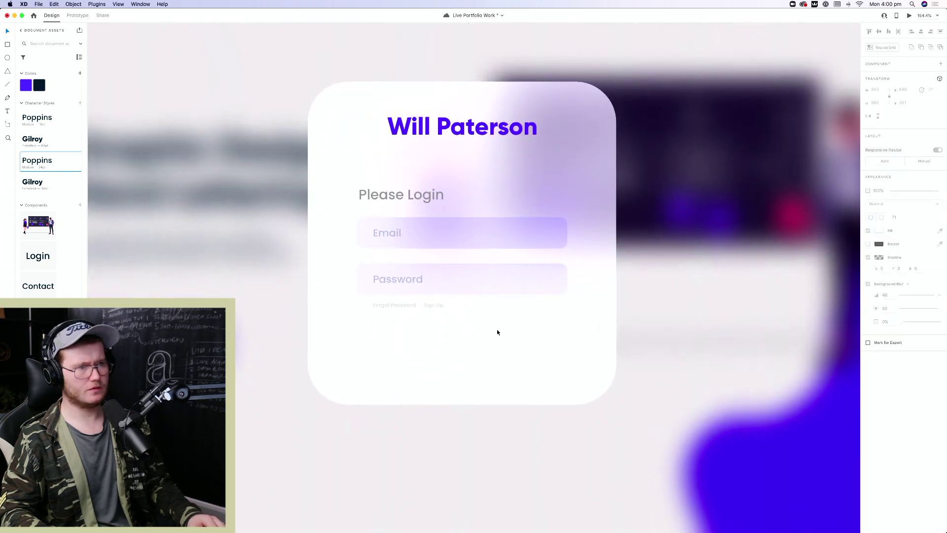
Move the name logo down closer to "Please Login" and reduce the card's height from its top edge to about 528
{"action": "left_click_drag", "start_coordinate": [472, 141], "coordinate": [561, 159]}
{"action": "scroll", "coordinate": [554, 241], "scroll_direction": "down", "scroll_amount": 4}
{"action": "left_click", "coordinate": [555, 241]}
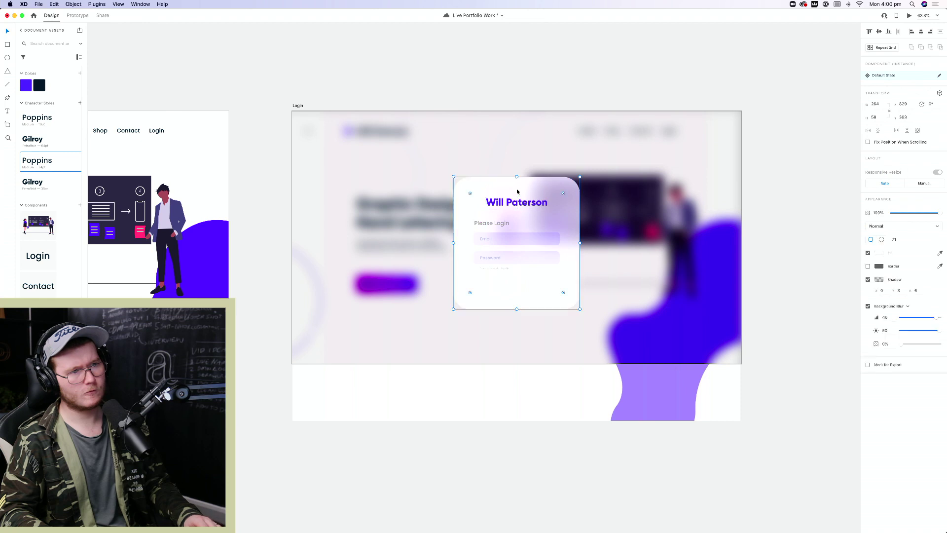
{"action": "left_click_drag", "start_coordinate": [517, 177], "coordinate": [516, 186]}
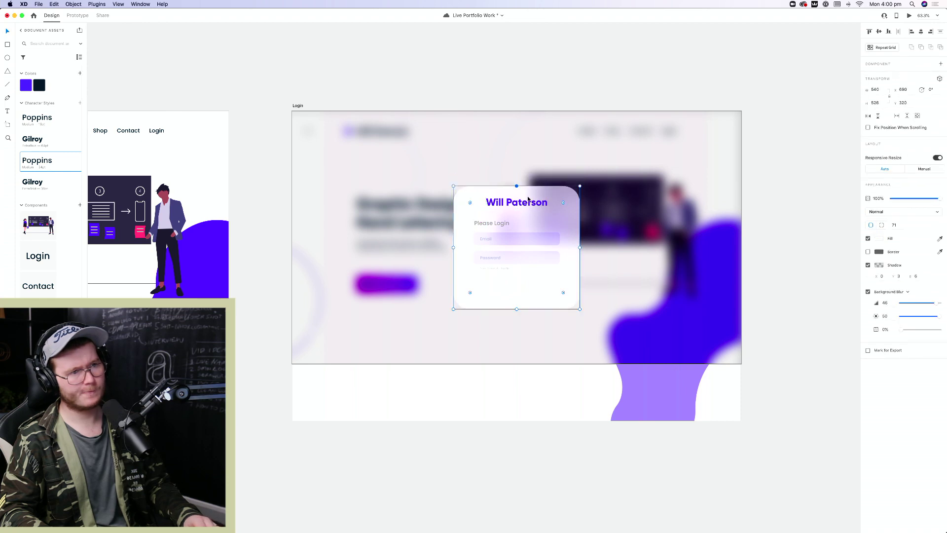
{"action": "scroll", "coordinate": [530, 289], "scroll_direction": "up", "scroll_amount": 3}
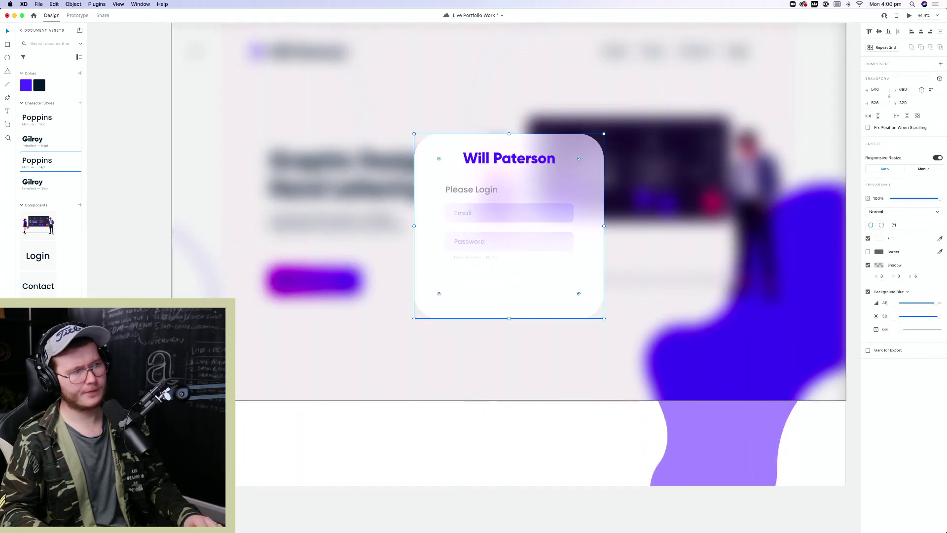
{"action": "scroll", "coordinate": [454, 313], "scroll_direction": "right", "scroll_amount": 3}
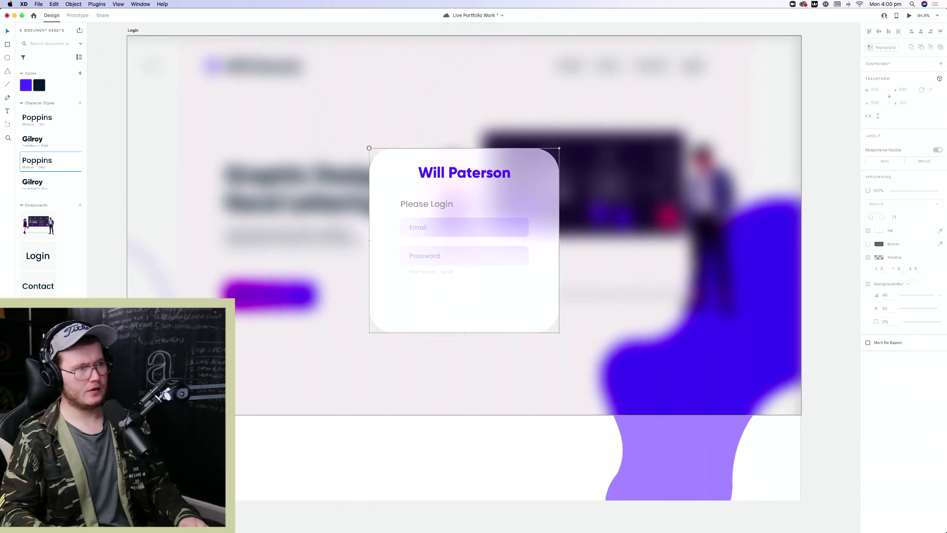
Place a copy of the purple gradient button at the bottom of the login card and relabel it "Confirm"
{"action": "left_click_drag", "start_coordinate": [276, 299], "coordinate": [464, 312]}
{"action": "double_click", "coordinate": [467, 305]}
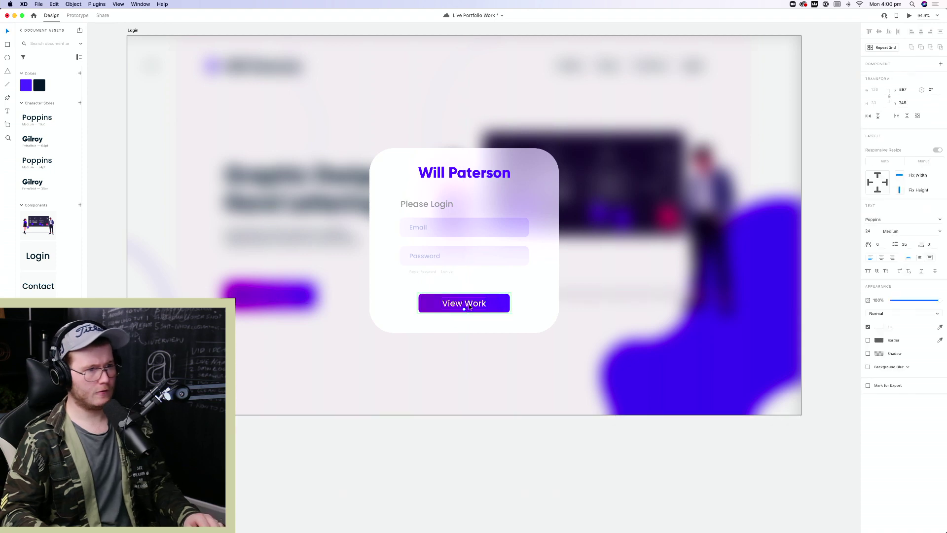
{"action": "double_click", "coordinate": [468, 303]}
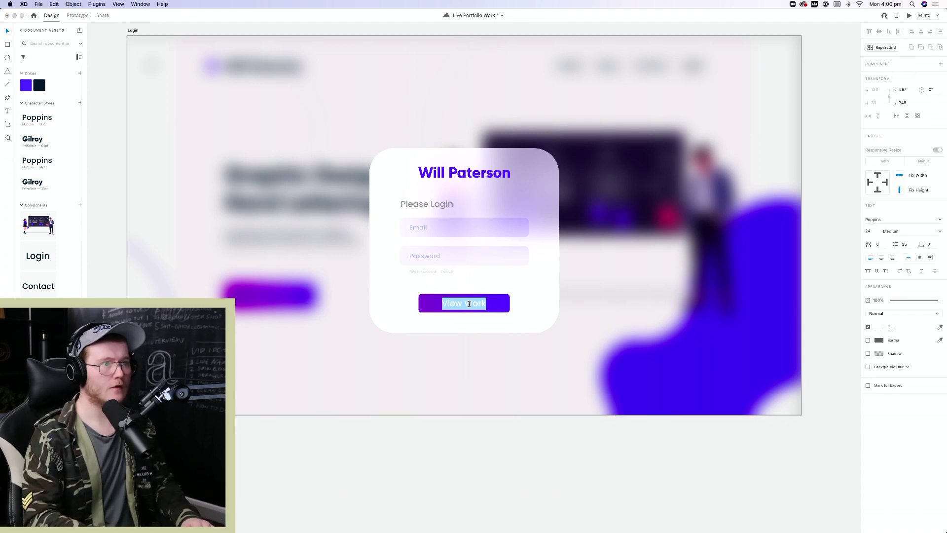
{"action": "type", "text": "Confirm"}
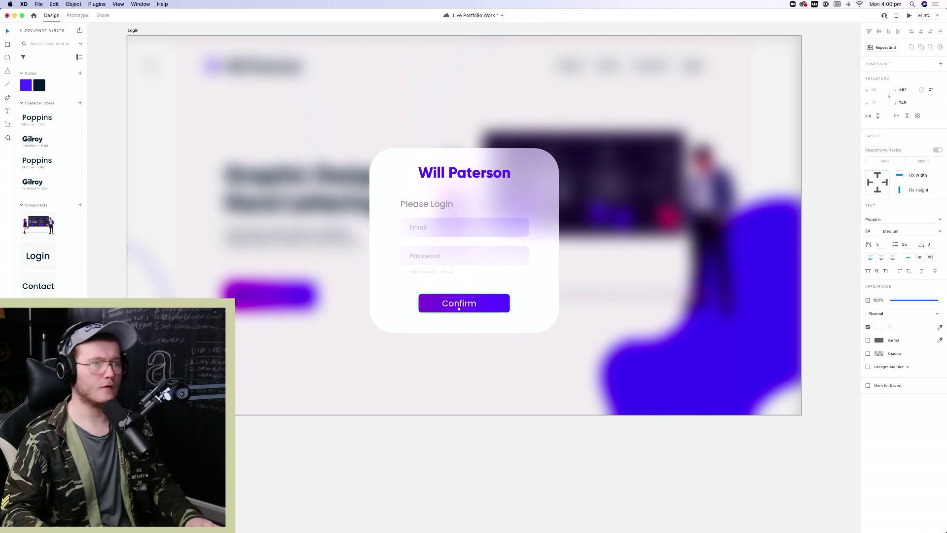
Centre the "Confirm" label horizontally within its button
{"action": "left_click", "coordinate": [496, 307]}
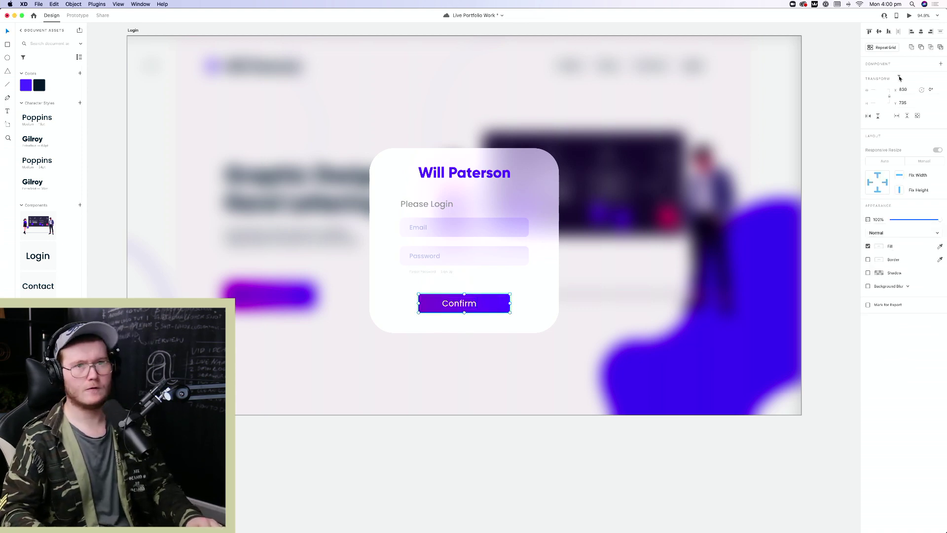
{"action": "left_click", "coordinate": [920, 31]}
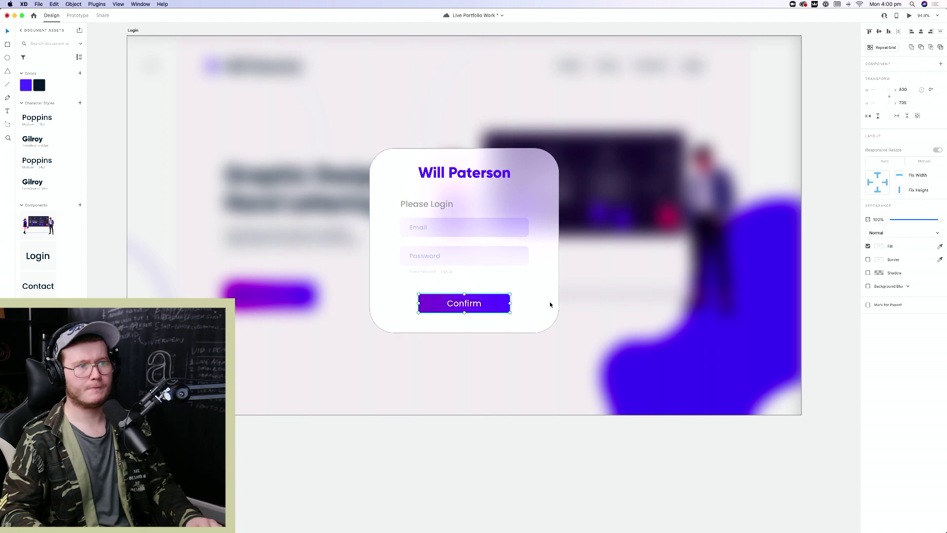
{"action": "left_click", "coordinate": [543, 298]}
Try to adjust the brightness of the login card's background blur
{"action": "scroll", "coordinate": [492, 363], "scroll_direction": "down", "scroll_amount": 2}
{"action": "scroll", "coordinate": [492, 365], "scroll_direction": "down", "scroll_amount": 3}
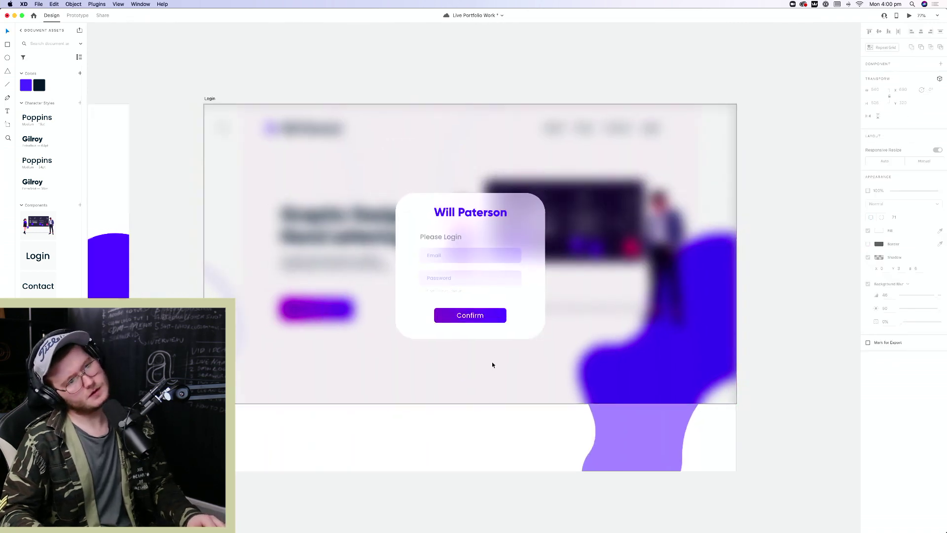
{"action": "scroll", "coordinate": [493, 365], "scroll_direction": "up", "scroll_amount": 2}
{"action": "scroll", "coordinate": [492, 365], "scroll_direction": "down", "scroll_amount": 1}
{"action": "left_click", "coordinate": [492, 362]}
{"action": "key", "text": "super+3"}
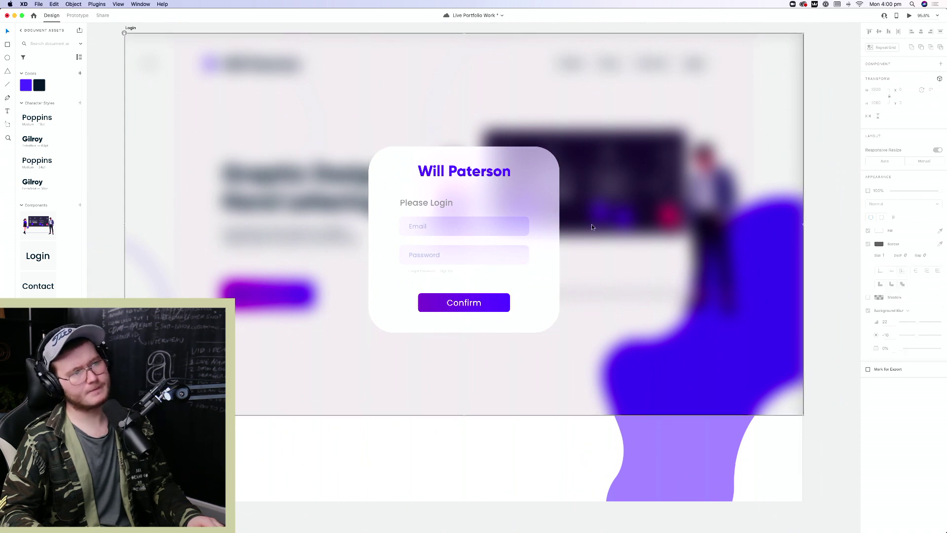
{"action": "left_click", "coordinate": [557, 177]}
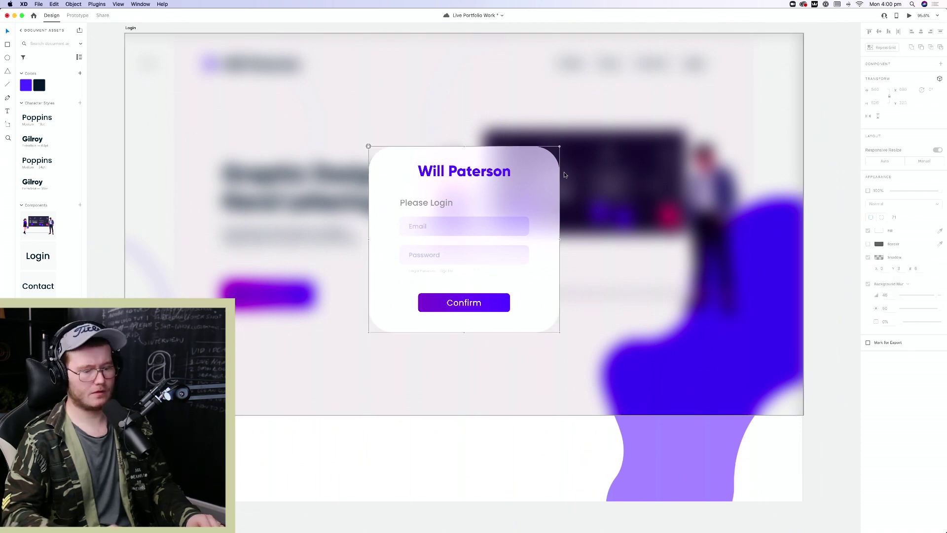
{"action": "left_click", "coordinate": [564, 174]}
{"action": "mouse_move", "coordinate": [937, 319]}
{"action": "left_mouse_down"}
{"action": "mouse_move", "coordinate": [920, 318]}
{"action": "mouse_move", "coordinate": [939, 317]}
{"action": "left_mouse_up"}
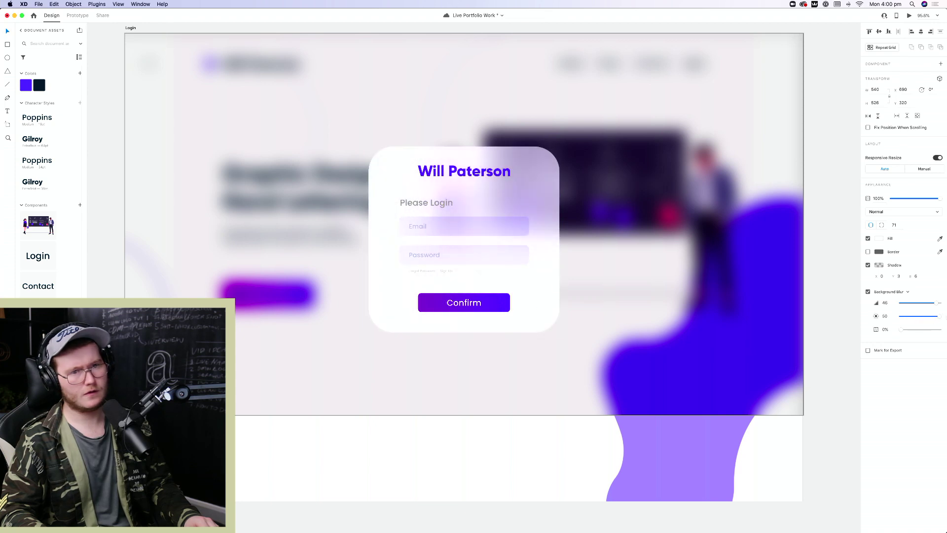
Darken the full-screen blurred overlay behind the login card by setting its background blur brightness to -19
{"action": "left_click", "coordinate": [647, 235]}
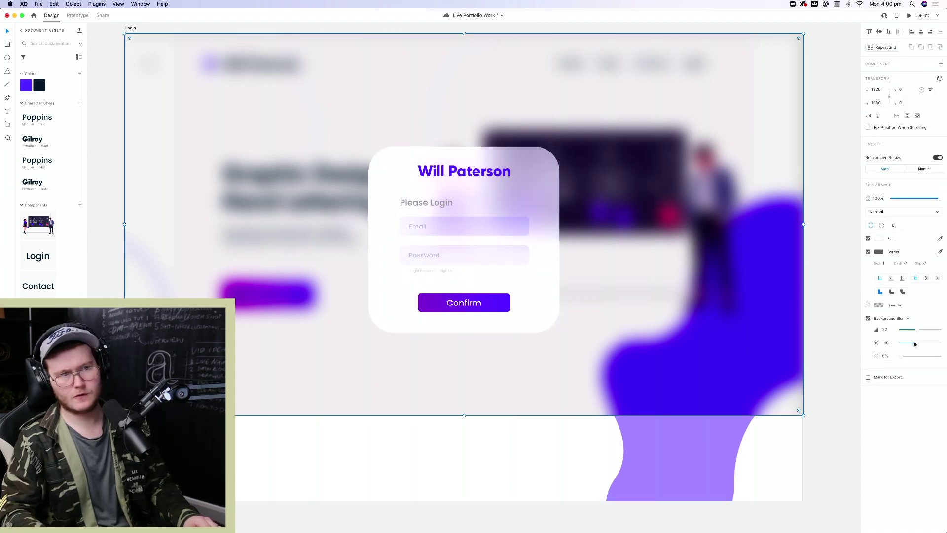
{"action": "left_click_drag", "start_coordinate": [914, 343], "coordinate": [904, 344]}
{"action": "key", "text": "super+0"}
{"action": "scroll", "coordinate": [659, 285], "scroll_direction": "up", "scroll_amount": 5}
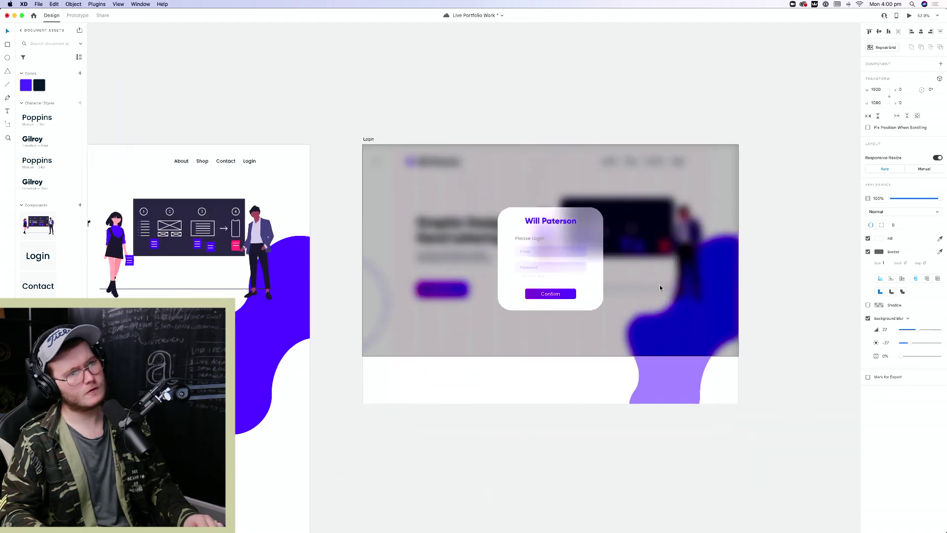
{"action": "left_click_drag", "start_coordinate": [912, 344], "coordinate": [916, 344]}
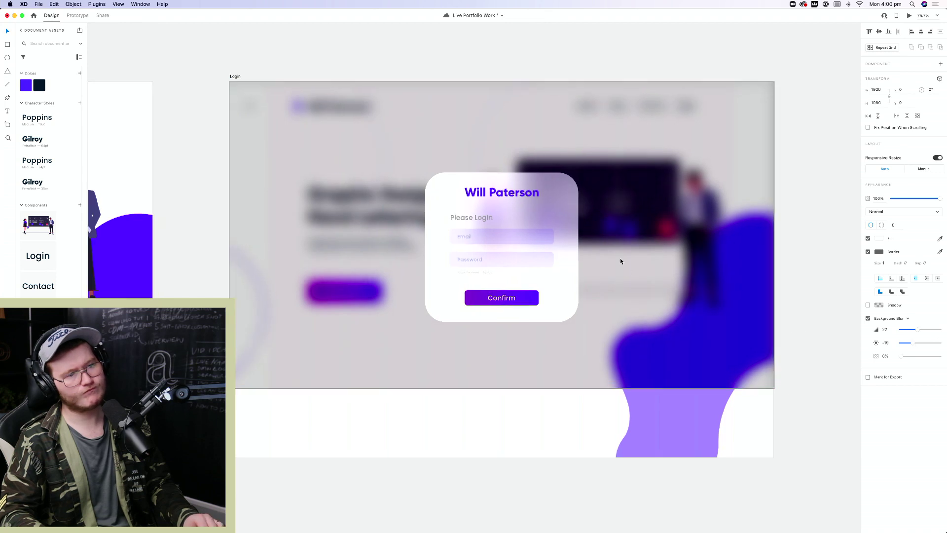
{"action": "scroll", "coordinate": [620, 259], "scroll_direction": "up", "scroll_amount": 2}
Move the "Forgot Password" and "Sign Up" links down together by 30, closer to the Confirm button
{"action": "left_click", "coordinate": [470, 308]}
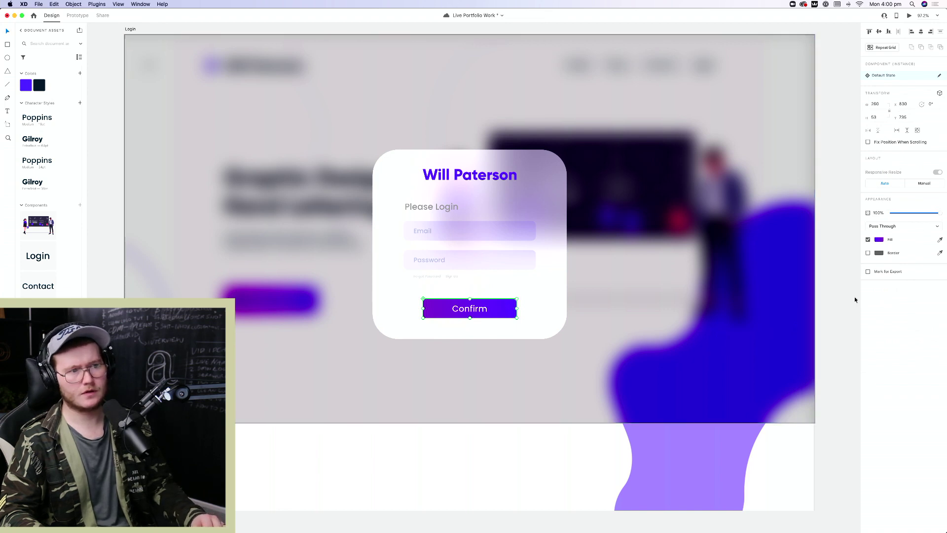
{"action": "left_click", "coordinate": [439, 276]}
{"action": "left_click", "coordinate": [457, 278], "text": "shift"}
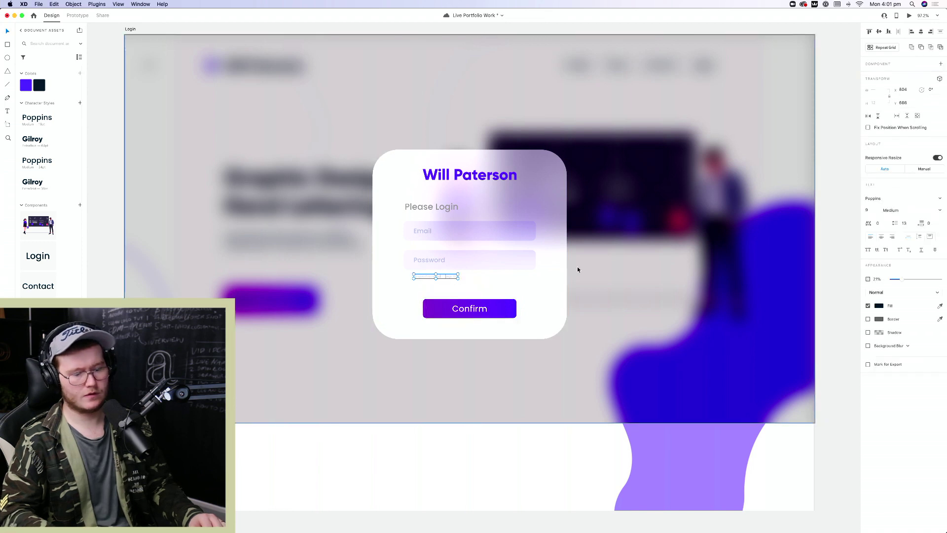
{"action": "key", "text": "shift+Down"}
{"action": "key", "text": "shift+Down"}
{"action": "key", "text": "shift+Down"}
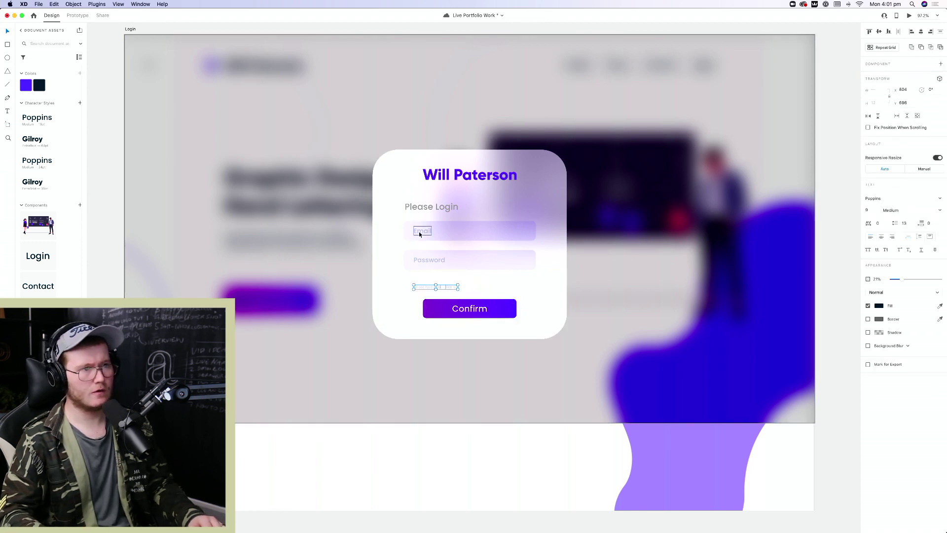
Group the email and password fields with their labels and move the group down by 30 to Y 548
{"action": "left_click", "coordinate": [469, 232]}
{"action": "left_click", "coordinate": [454, 261], "text": "shift"}
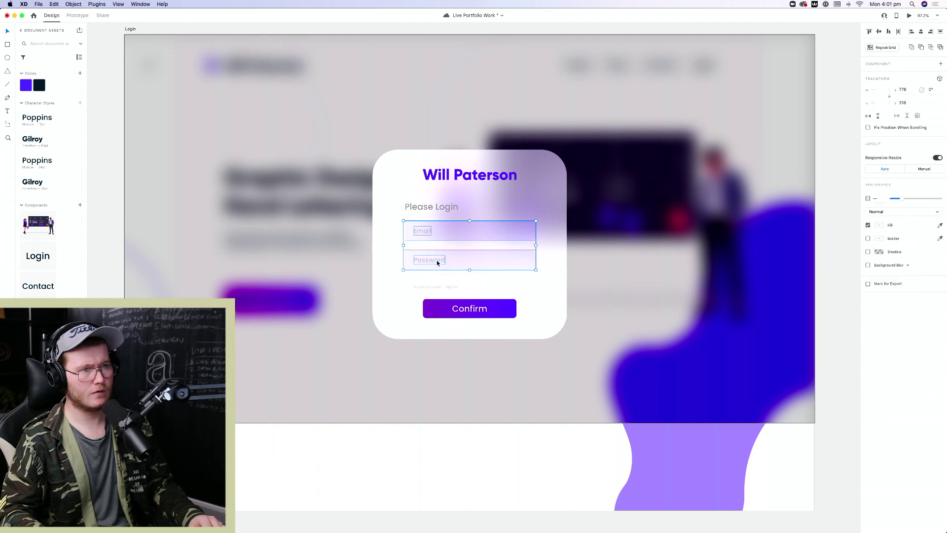
{"action": "key", "text": "super+g"}
{"action": "key", "text": "shift+Down"}
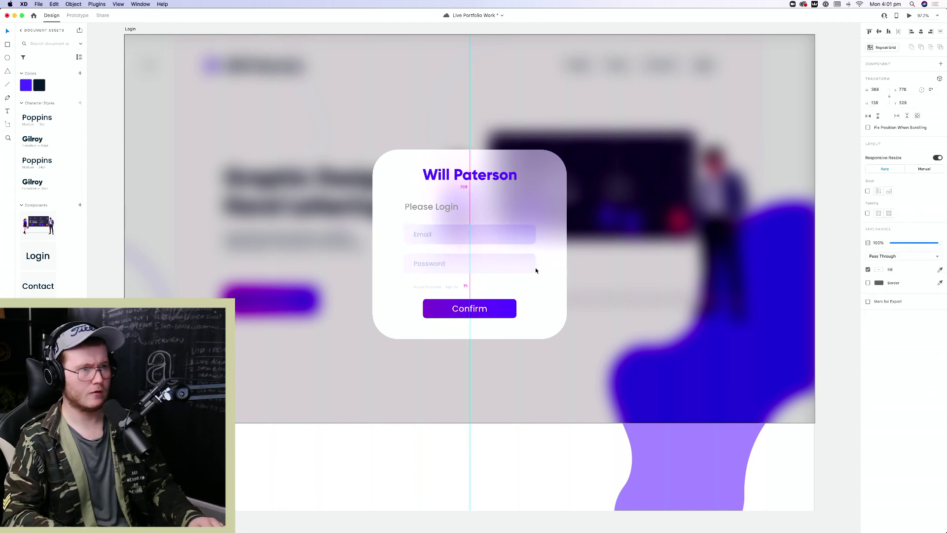
{"action": "key", "text": "shift+Down"}
{"action": "key", "text": "shift+Down"}
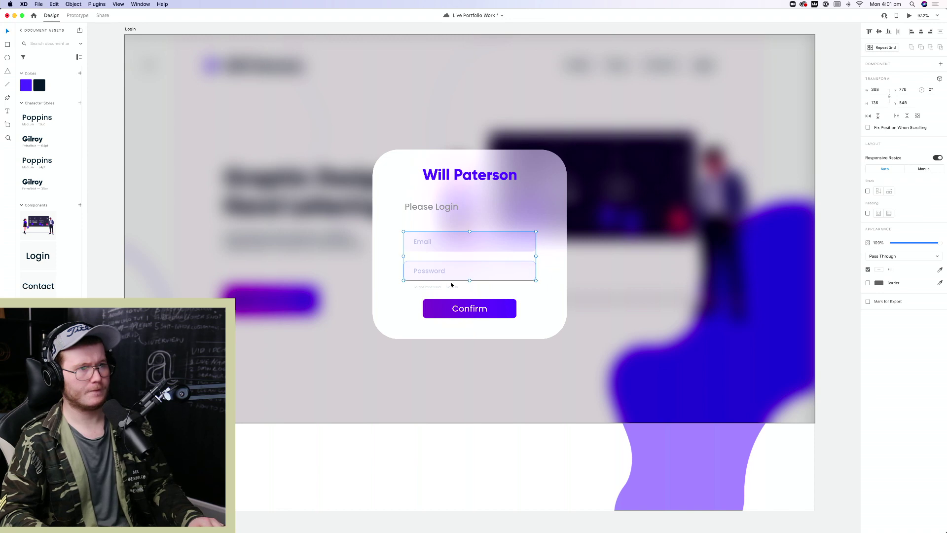
Group the email and password fields with the two links below them and nudge the whole group up by 10
{"action": "left_click", "coordinate": [431, 286], "text": "shift"}
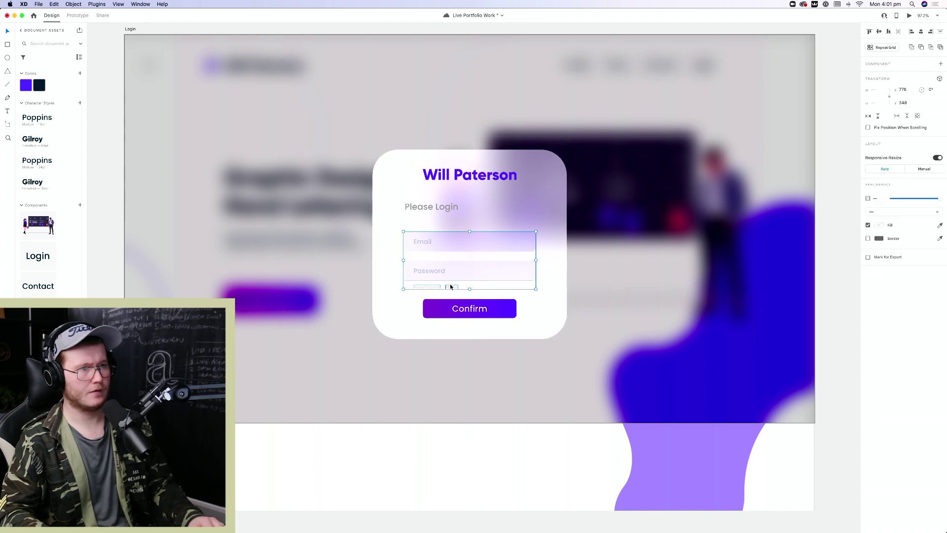
{"action": "key", "text": "super+g"}
{"action": "key", "text": "shift+Up"}
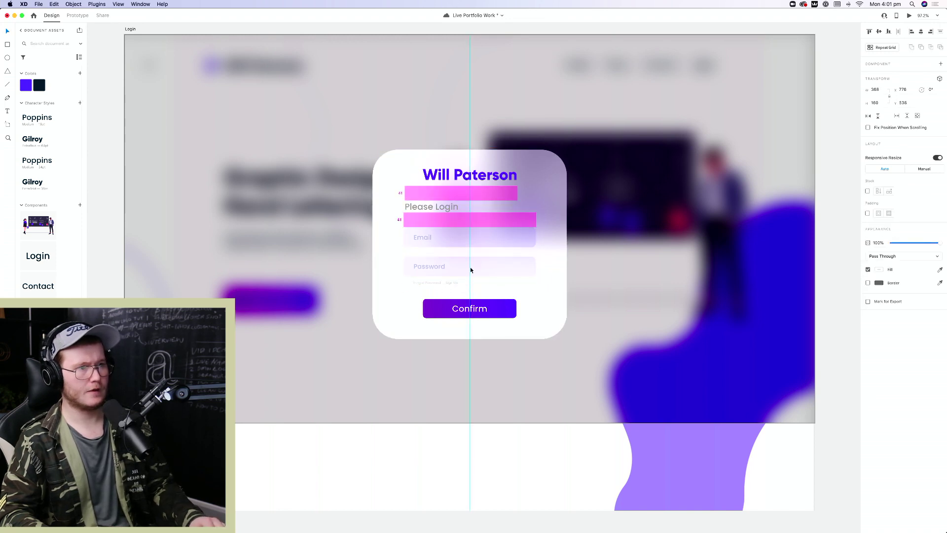
Move the "Please Login" heading down to Y 480, just above the email field
{"action": "left_click", "coordinate": [442, 208]}
{"action": "left_click_drag", "start_coordinate": [443, 208], "coordinate": [443, 214]}
{"action": "left_click", "coordinate": [499, 203]}
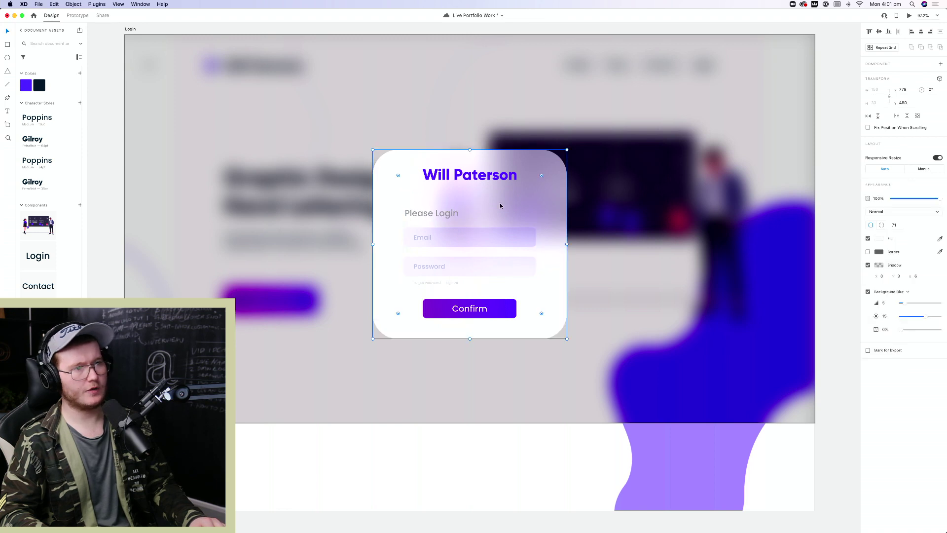
Set the "Please Login" heading to 100% opacity and fill it with the saved purple swatch
{"action": "left_click", "coordinate": [453, 219]}
{"action": "left_click", "coordinate": [911, 280]}
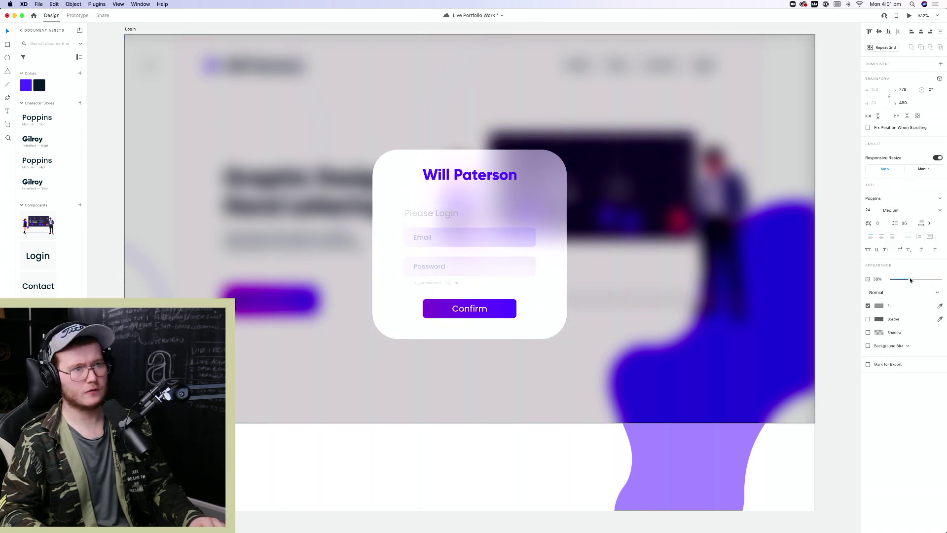
{"action": "left_click_drag", "start_coordinate": [902, 281], "coordinate": [909, 280]}
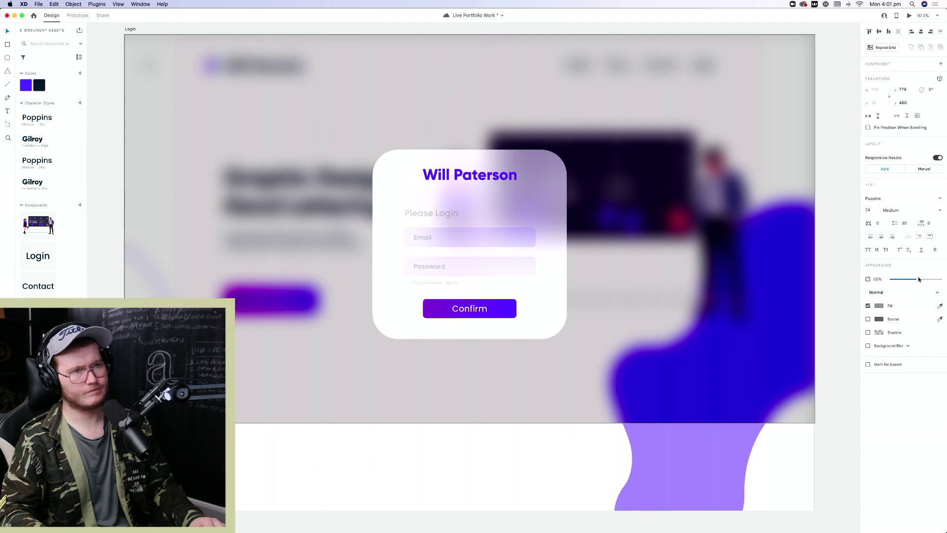
{"action": "left_click_drag", "start_coordinate": [942, 281], "coordinate": [943, 281]}
{"action": "left_click", "coordinate": [879, 305]}
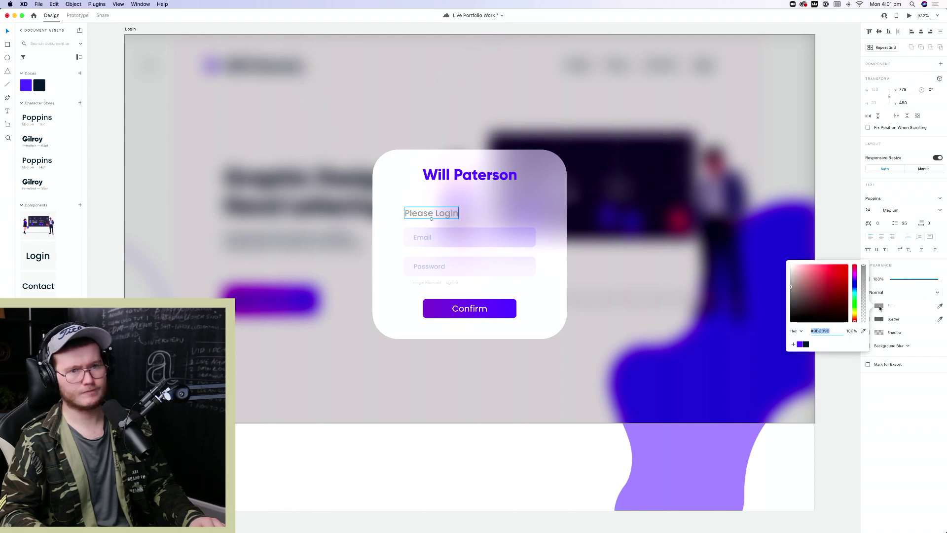
{"action": "left_click", "coordinate": [799, 344]}
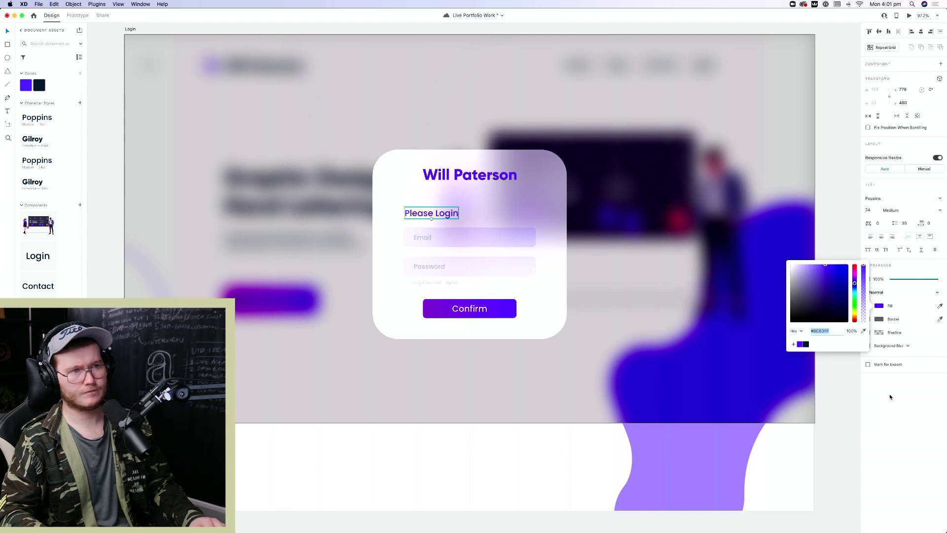
Fill the name logo on the login card with the saved dark navy swatch at 18% fill opacity
{"action": "left_click", "coordinate": [503, 183]}
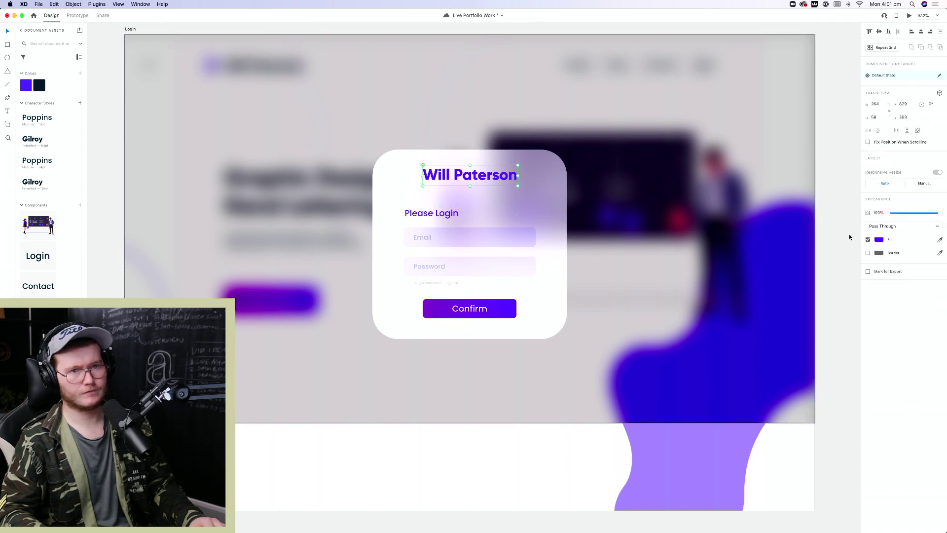
{"action": "left_click", "coordinate": [878, 240]}
{"action": "left_click", "coordinate": [805, 278]}
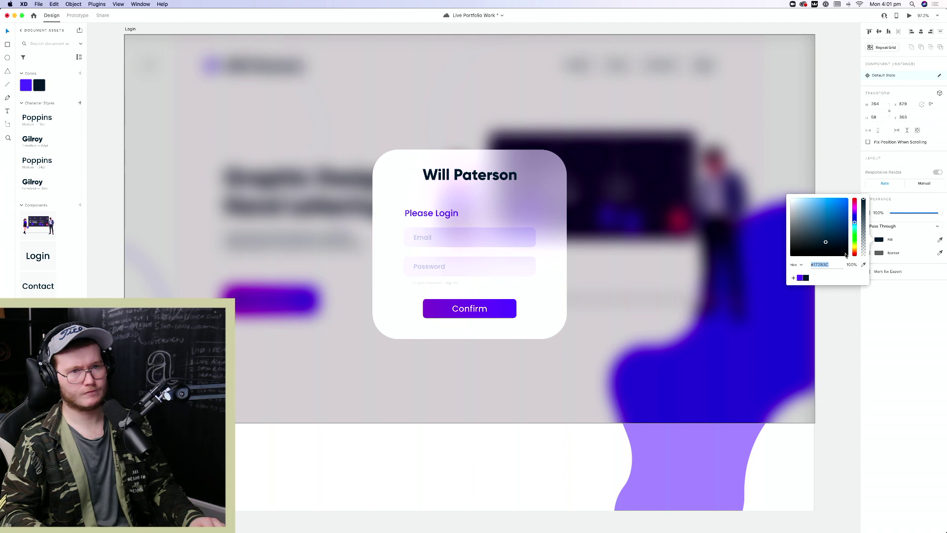
{"action": "left_click_drag", "start_coordinate": [863, 254], "coordinate": [872, 247]}
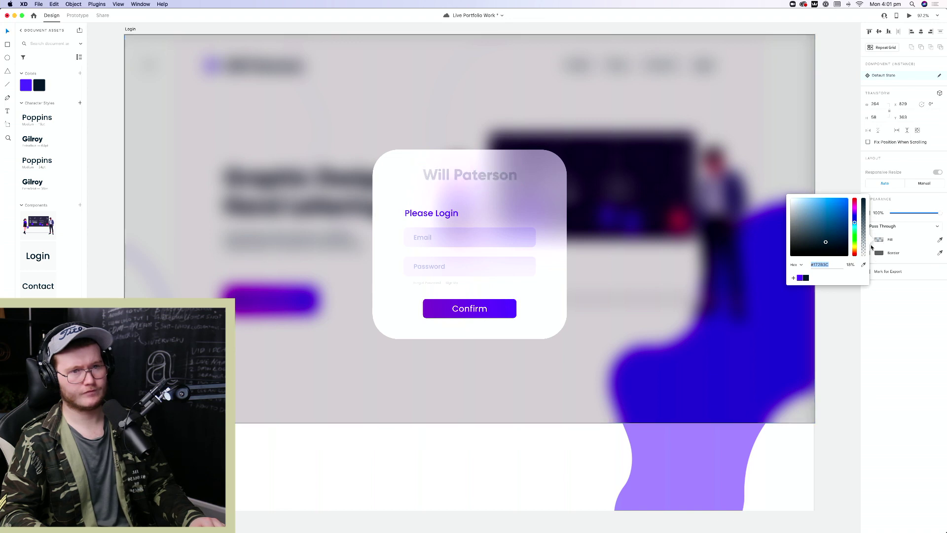
{"action": "key", "text": "Escape"}
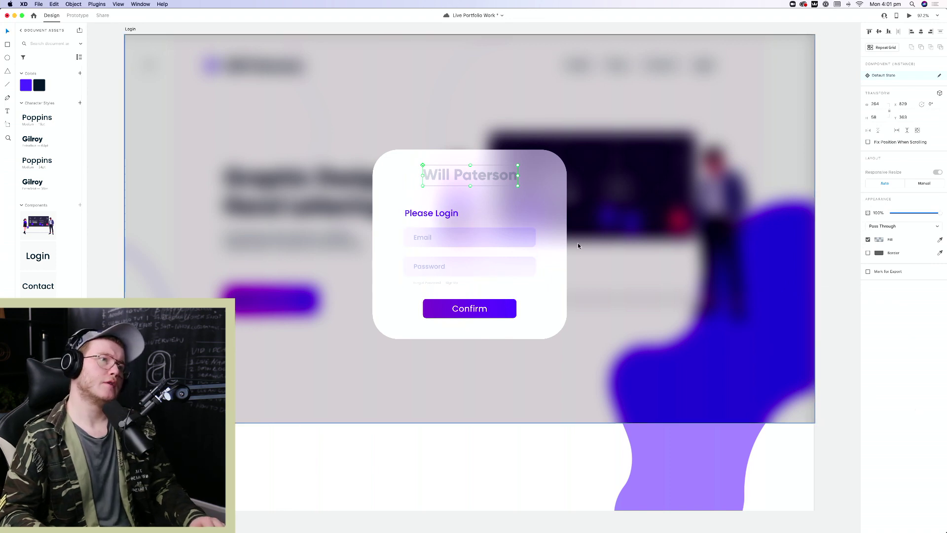
Extend the login card's heading text to "Please Login To Buy"
{"action": "left_click", "coordinate": [455, 213]}
{"action": "double_click", "coordinate": [456, 213]}
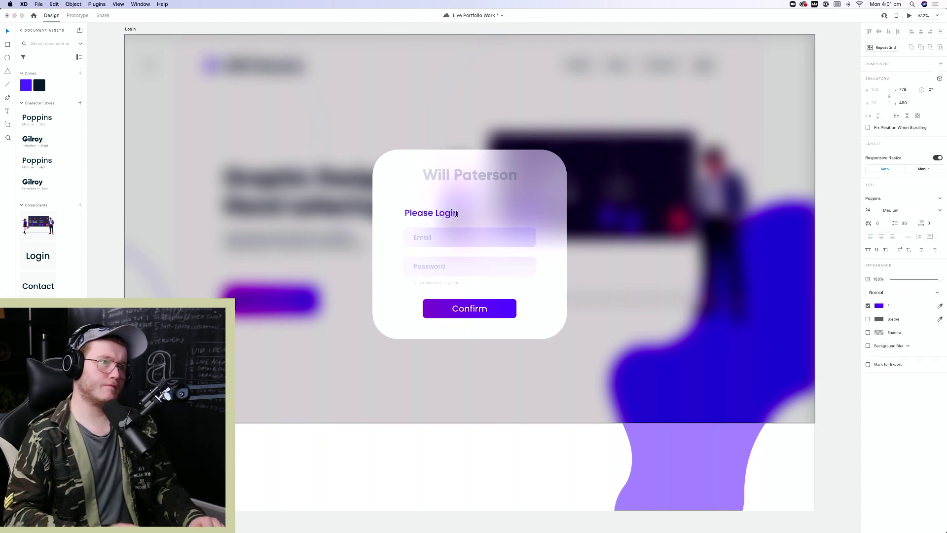
{"action": "type", "text": "To B"}
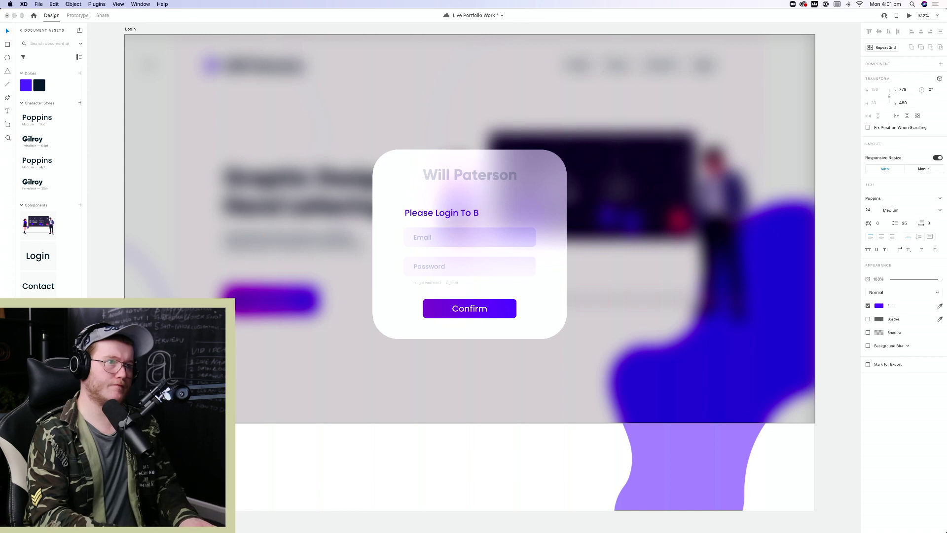
{"action": "type", "text": "uy"}
{"action": "key", "text": "Escape"}
{"action": "scroll", "coordinate": [705, 264], "scroll_direction": "down", "scroll_amount": 5}
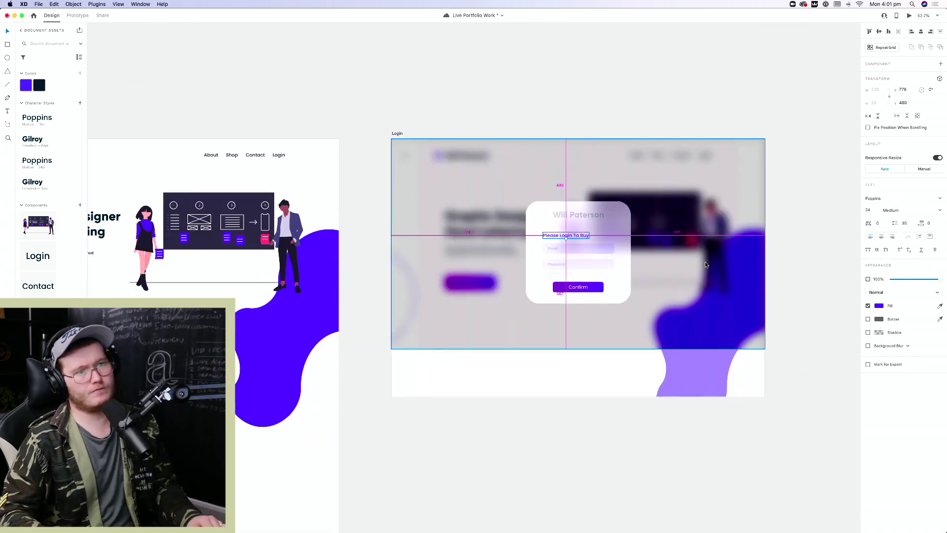
{"action": "scroll", "coordinate": [524, 306], "scroll_direction": "up", "scroll_amount": 5}
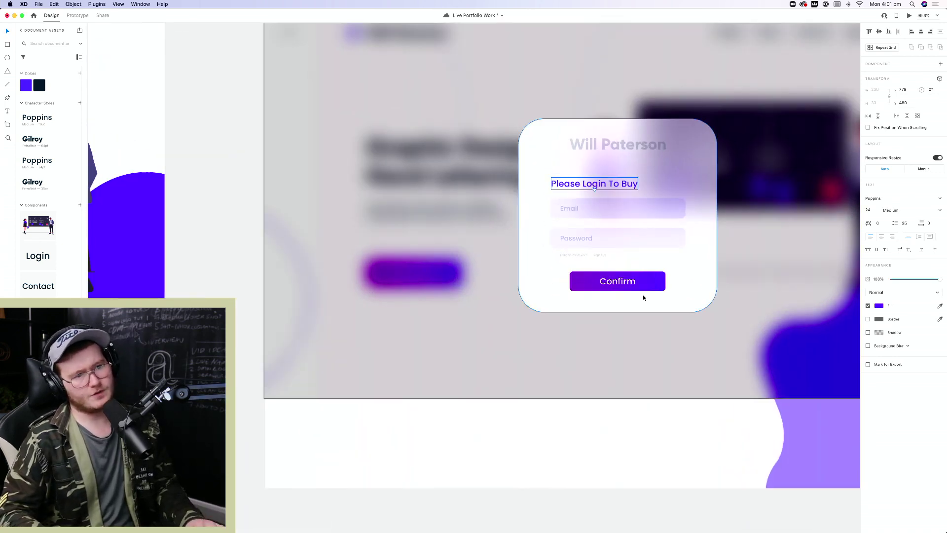
{"action": "left_click_drag", "start_coordinate": [641, 289], "coordinate": [622, 277]}
{"action": "scroll", "coordinate": [712, 295], "scroll_direction": "down", "scroll_amount": 5}
{"action": "scroll", "coordinate": [456, 311], "scroll_direction": "right", "scroll_amount": 5}
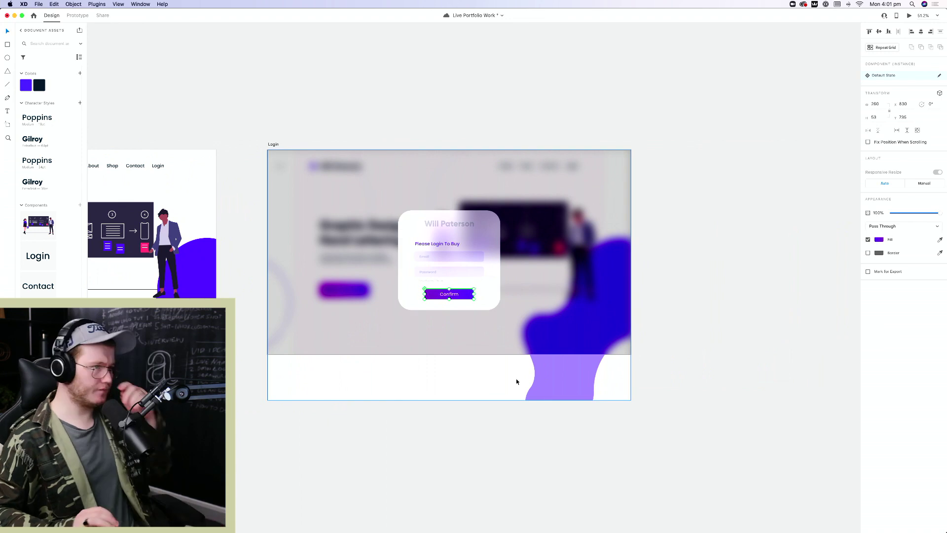
{"action": "scroll", "coordinate": [472, 280], "scroll_direction": "up", "scroll_amount": 5}
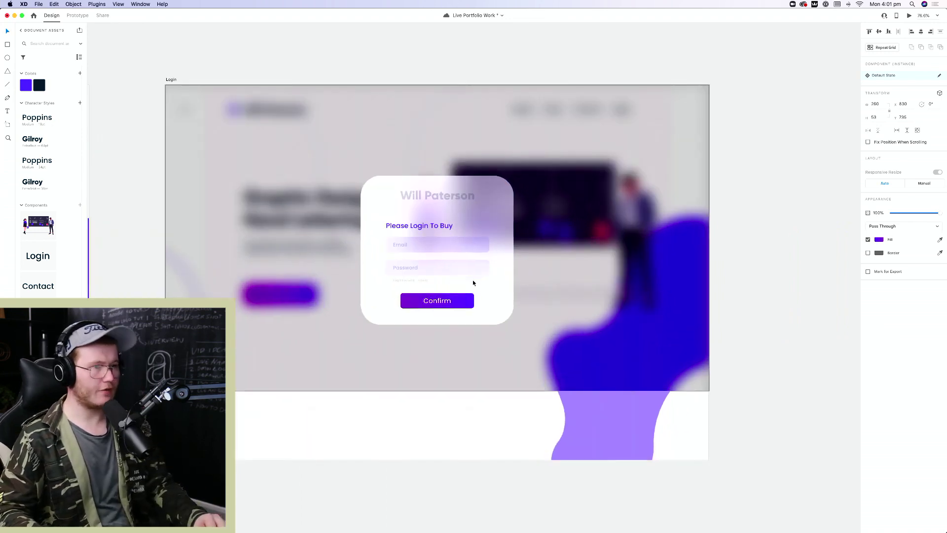
Check the spacing of the login card and its name logo within the Login artboard
{"action": "left_click", "coordinate": [514, 241]}
{"action": "left_click_drag", "start_coordinate": [513, 244], "coordinate": [512, 245]}
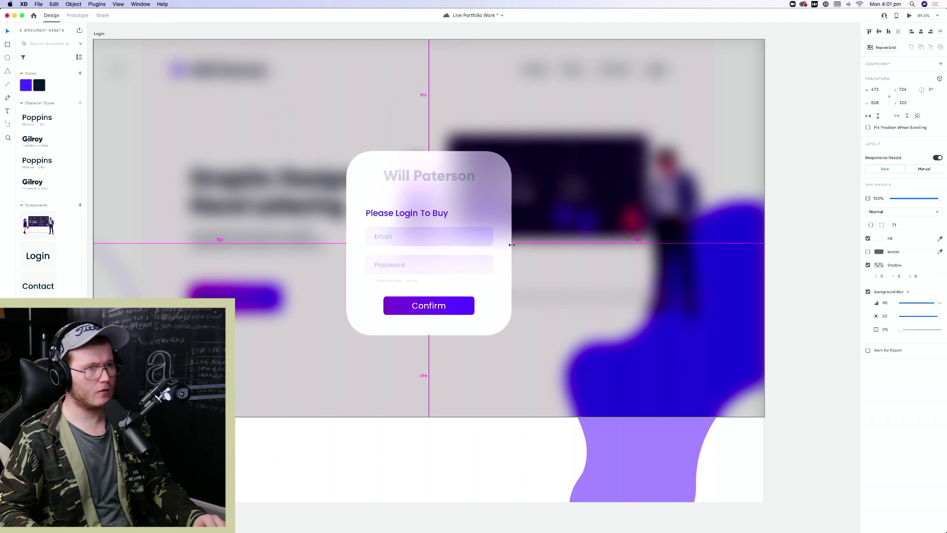
{"action": "double_click", "coordinate": [455, 185]}
{"action": "scroll", "coordinate": [454, 187], "scroll_direction": "down", "scroll_amount": 5}
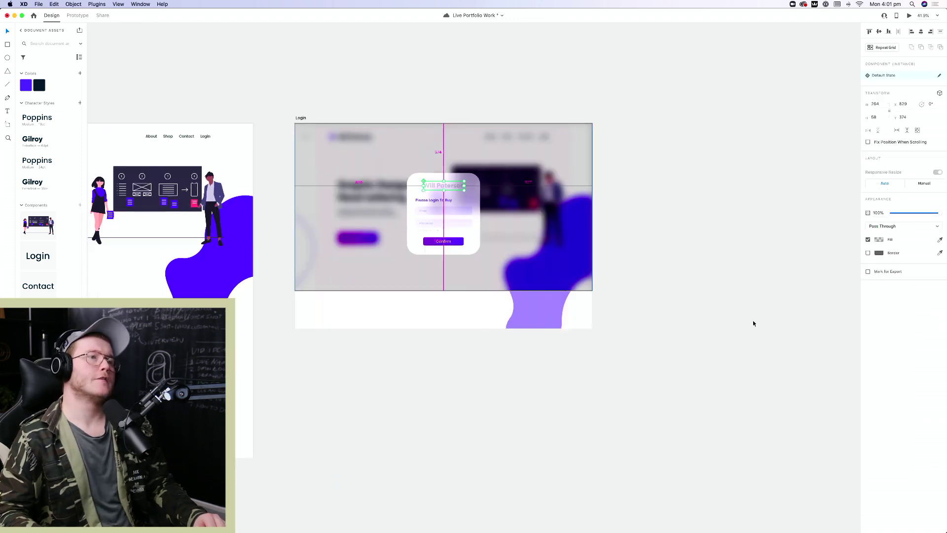
{"action": "left_click", "coordinate": [810, 338]}
{"action": "scroll", "coordinate": [469, 176], "scroll_direction": "up", "scroll_amount": 3}
{"action": "scroll", "coordinate": [468, 176], "scroll_direction": "up", "scroll_amount": 3}
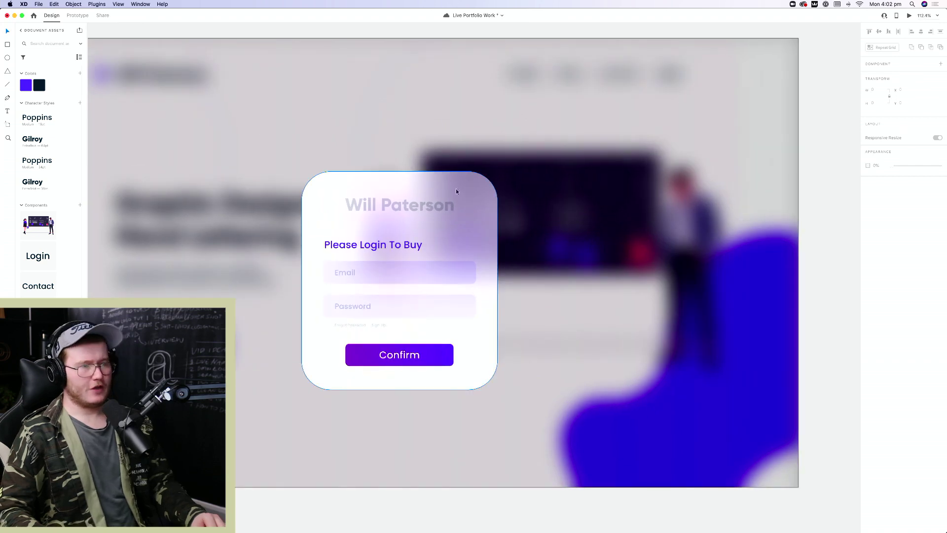
Replace the name at the head of the login card with the lowercase placeholder text "logo"
{"action": "double_click", "coordinate": [433, 207]}
{"action": "double_click", "coordinate": [432, 207]}
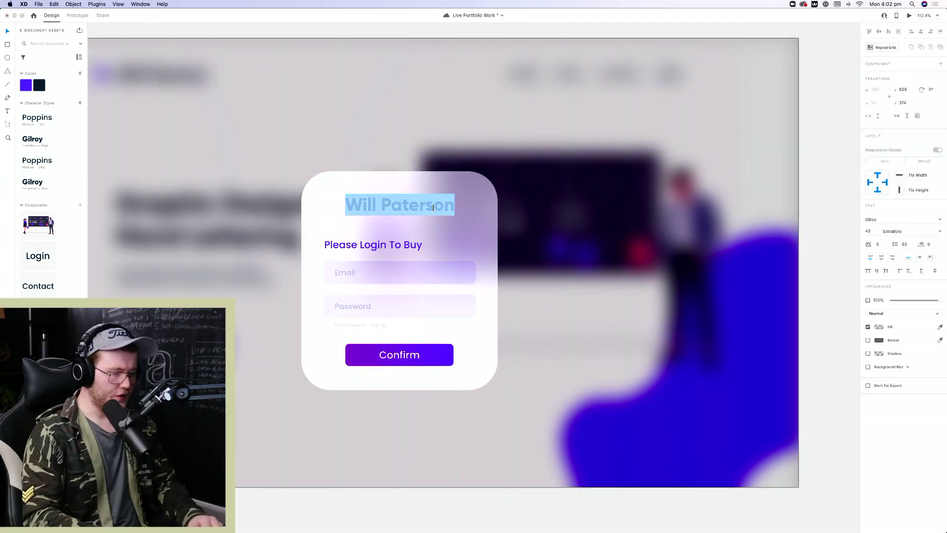
{"action": "type", "text": "logo"}
{"action": "key", "text": "Escape"}
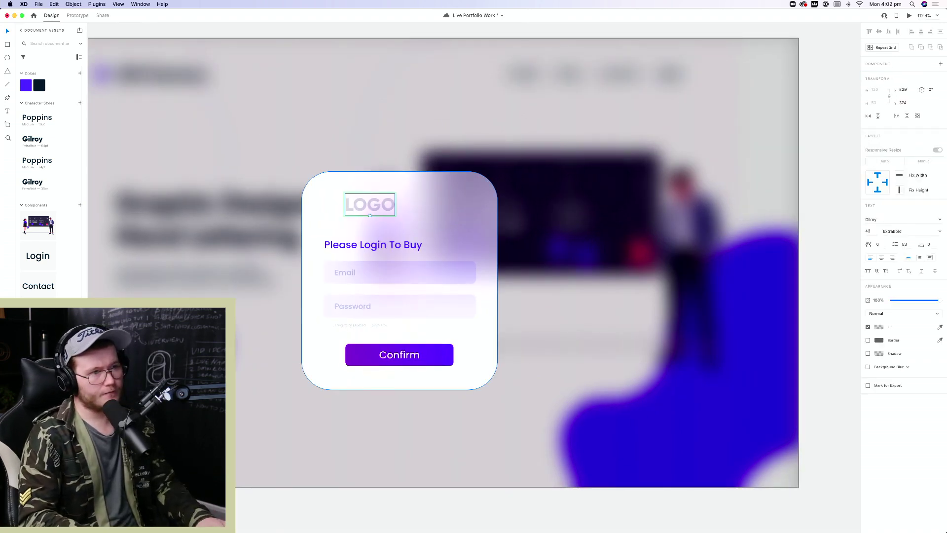
{"action": "double_click", "coordinate": [371, 206]}
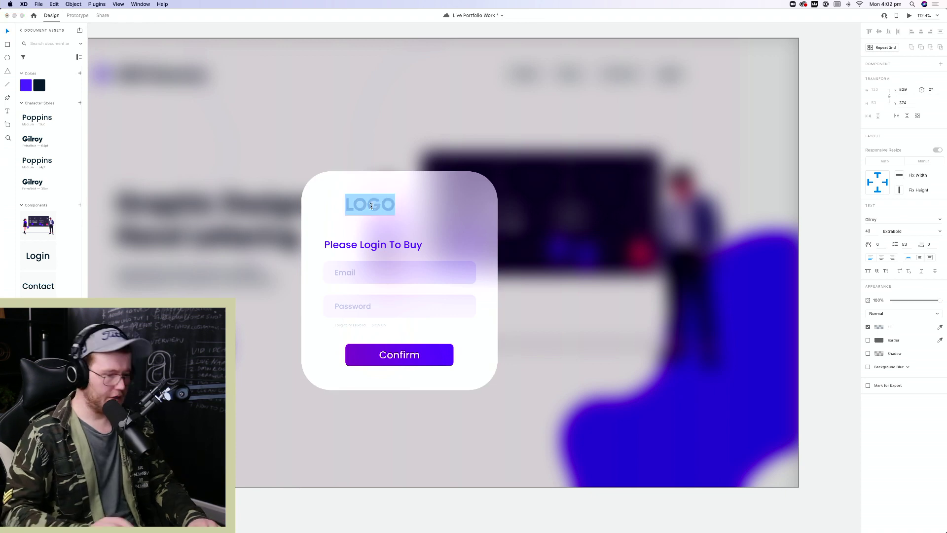
{"action": "type", "text": "logo"}
{"action": "key", "text": "Escape"}
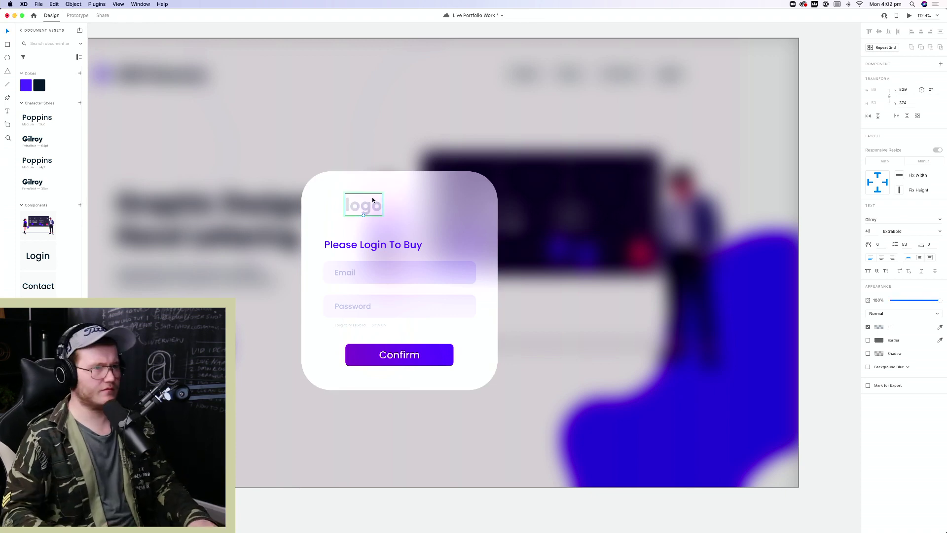
Centre the "logo" text horizontally on the login card, above the "Please Login To Buy" heading
{"action": "left_click_drag", "start_coordinate": [380, 208], "coordinate": [405, 206]}
{"action": "left_click", "coordinate": [452, 210]}
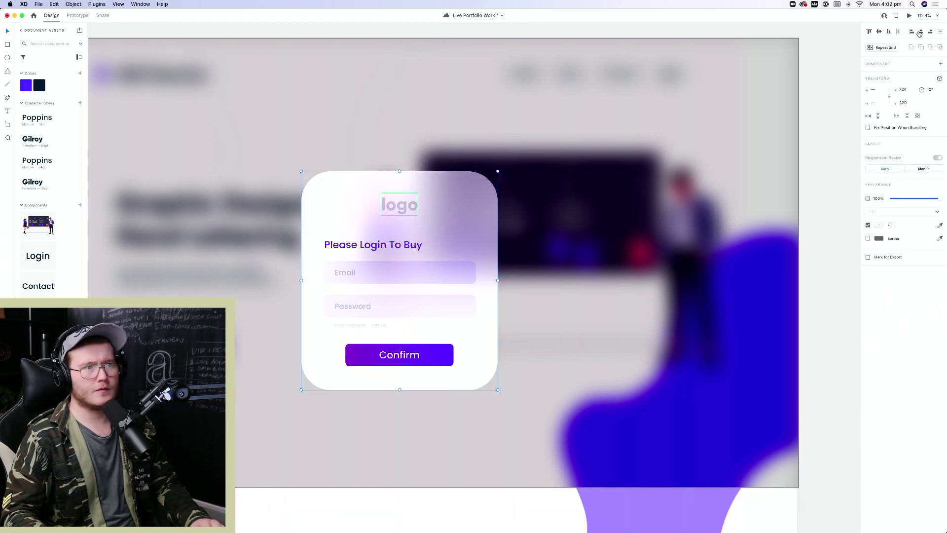
{"action": "double_click", "coordinate": [395, 208]}
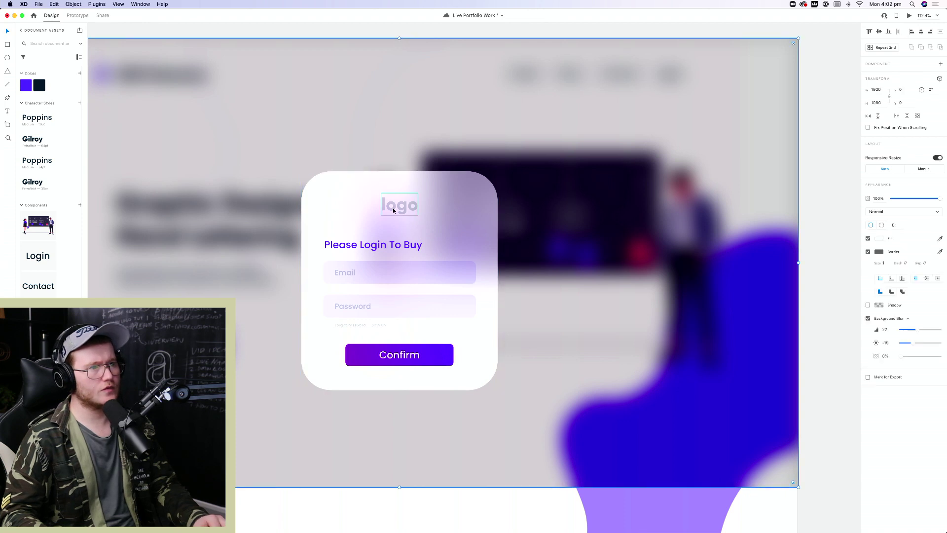
{"action": "left_click_drag", "start_coordinate": [394, 208], "coordinate": [402, 216]}
{"action": "left_click_drag", "start_coordinate": [400, 213], "coordinate": [421, 219]}
{"action": "scroll", "coordinate": [496, 231], "scroll_direction": "down", "scroll_amount": 5}
{"action": "left_click", "coordinate": [770, 436]}
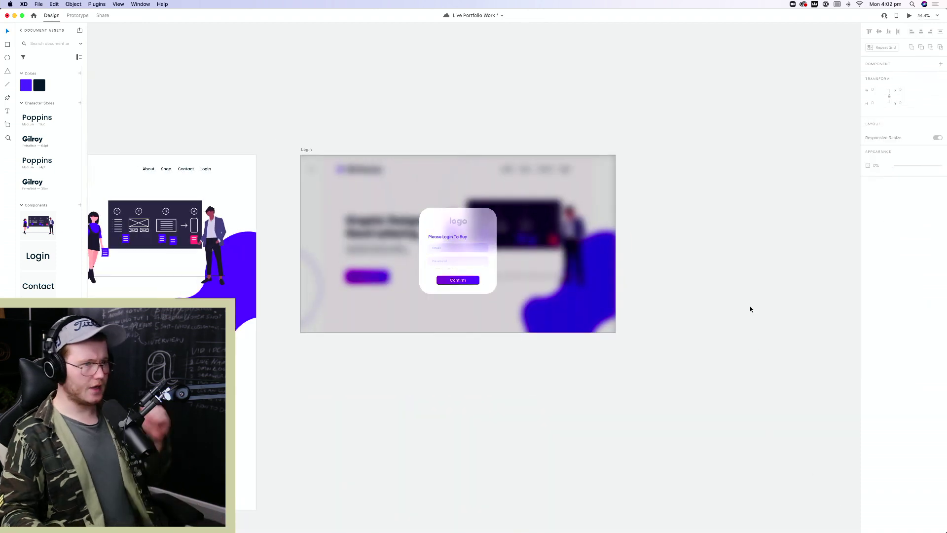
In Prototype mode, link the Home page's Login menu item to the Login artboard with a Tap trigger and Auto-Animate
{"action": "scroll", "coordinate": [457, 311], "scroll_direction": "up", "scroll_amount": 3}
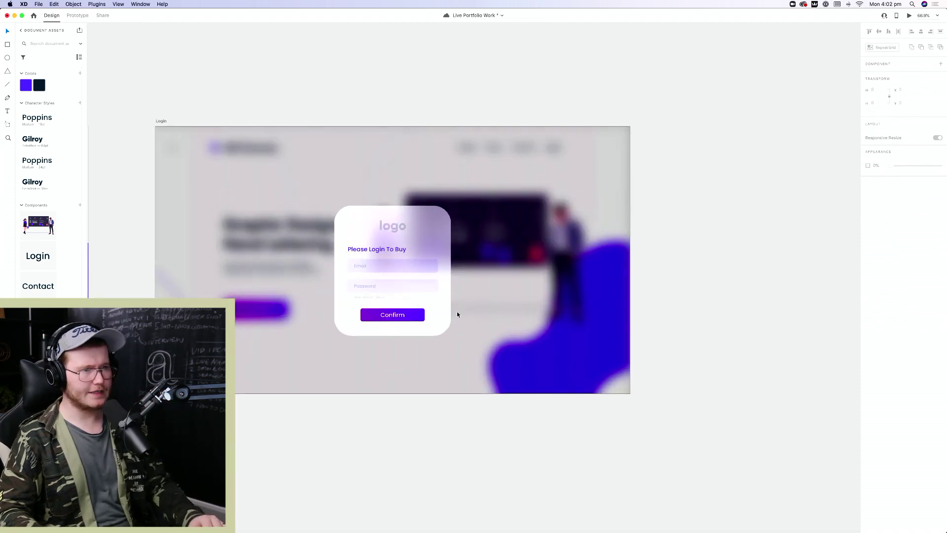
{"action": "scroll", "coordinate": [457, 312], "scroll_direction": "left", "scroll_amount": 5}
{"action": "scroll", "coordinate": [620, 294], "scroll_direction": "down", "scroll_amount": 3}
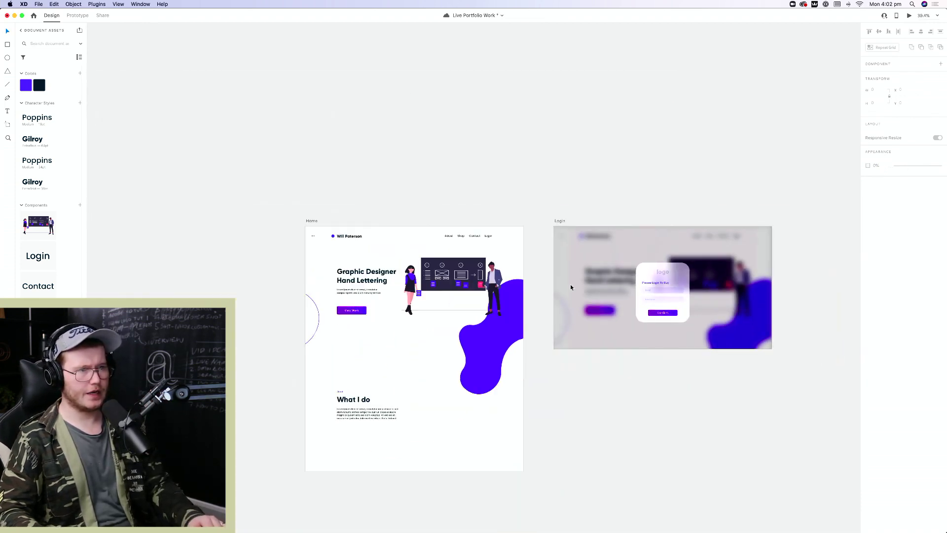
{"action": "scroll", "coordinate": [570, 287], "scroll_direction": "right", "scroll_amount": 3}
{"action": "scroll", "coordinate": [571, 287], "scroll_direction": "down", "scroll_amount": 2}
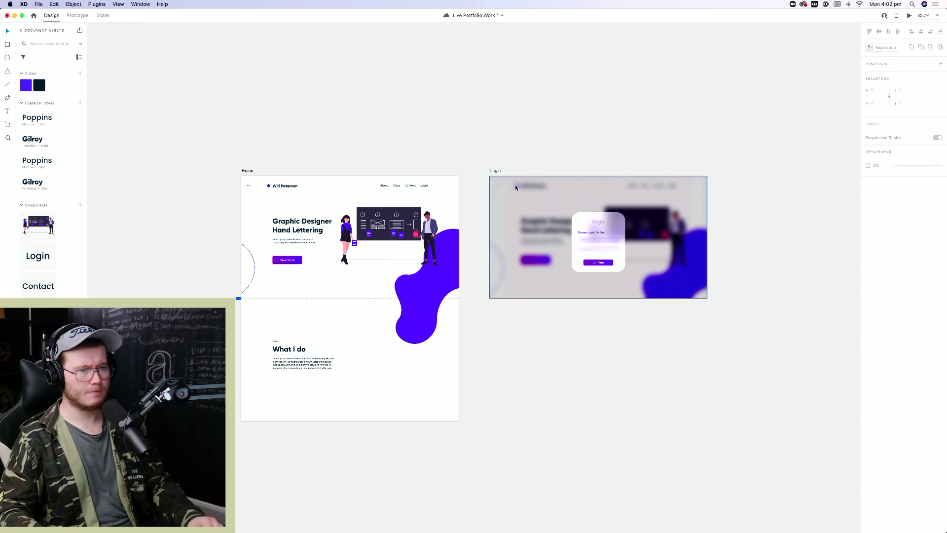
{"action": "key", "text": "ctrl+Tab"}
{"action": "scroll", "coordinate": [526, 197], "scroll_direction": "right", "scroll_amount": 2}
{"action": "scroll", "coordinate": [389, 220], "scroll_direction": "up", "scroll_amount": 5}
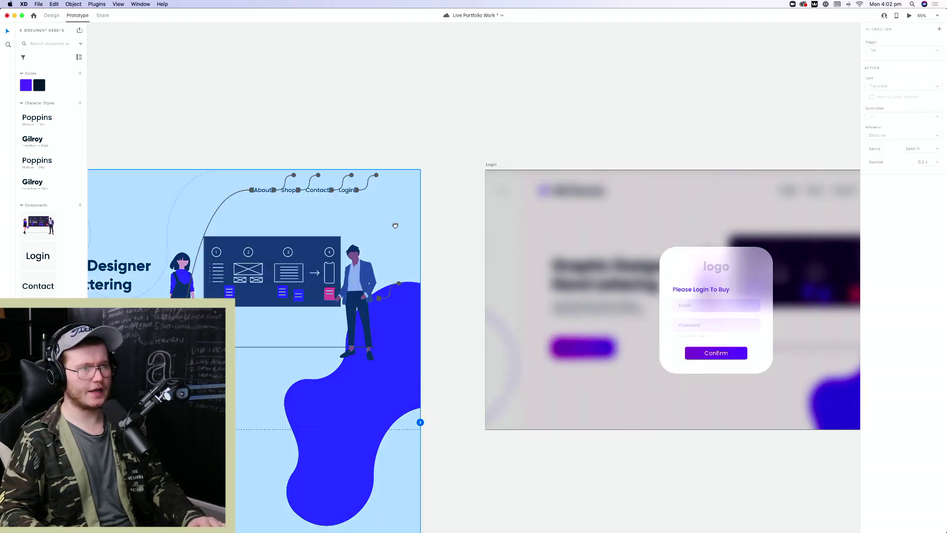
{"action": "left_click", "coordinate": [209, 119]}
{"action": "left_click", "coordinate": [217, 120]}
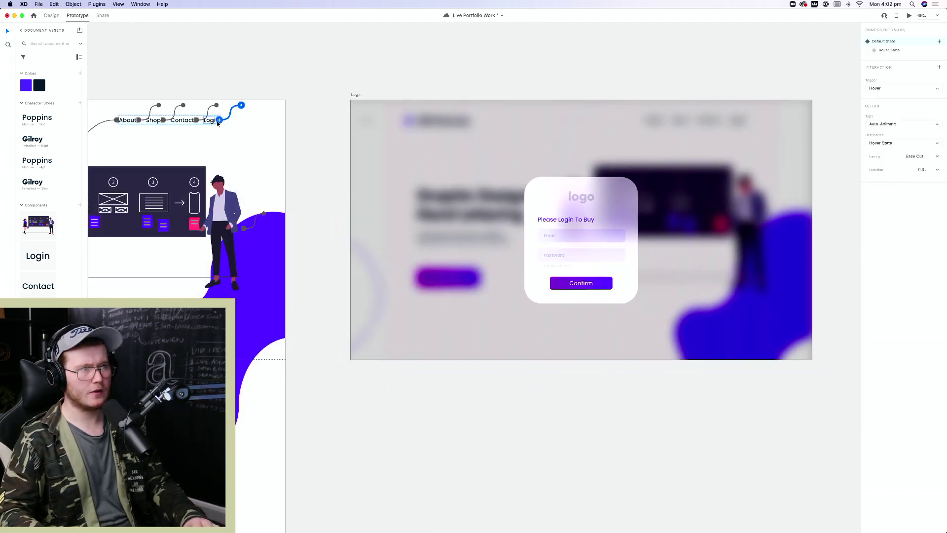
{"action": "left_click_drag", "start_coordinate": [219, 119], "coordinate": [501, 226]}
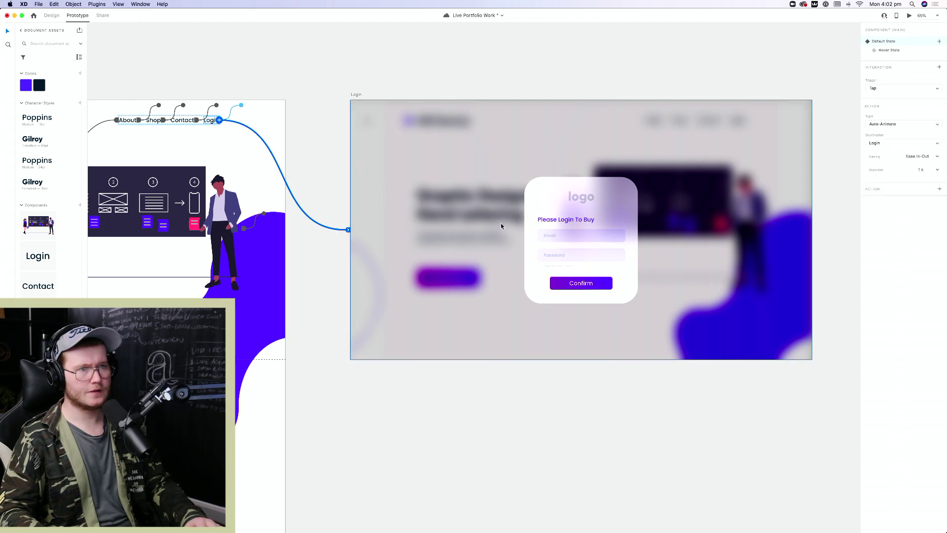
Preview the prototype, test the Login menu link and close the preview
{"action": "scroll", "coordinate": [381, 87], "scroll_direction": "left", "scroll_amount": 4}
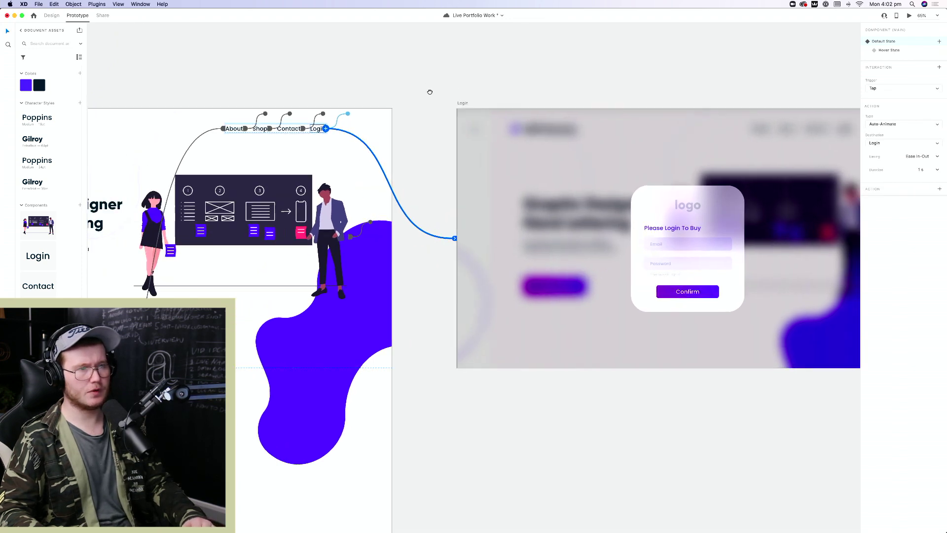
{"action": "scroll", "coordinate": [429, 91], "scroll_direction": "right", "scroll_amount": 5}
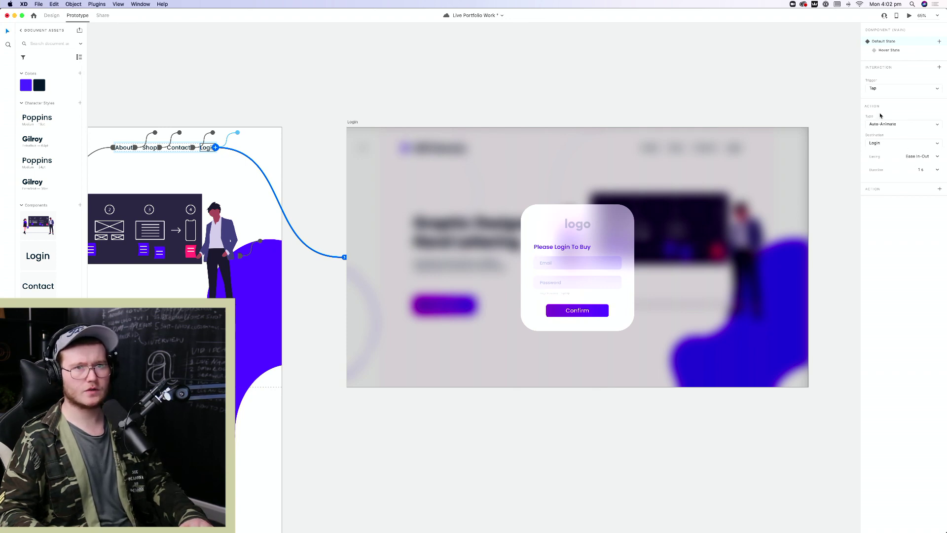
{"action": "key", "text": "super+Return"}
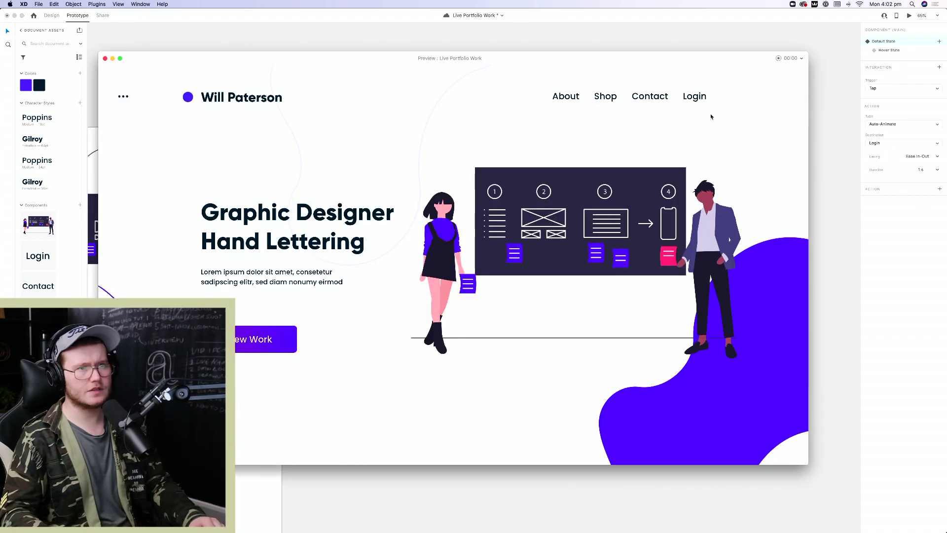
{"action": "left_click", "coordinate": [695, 96]}
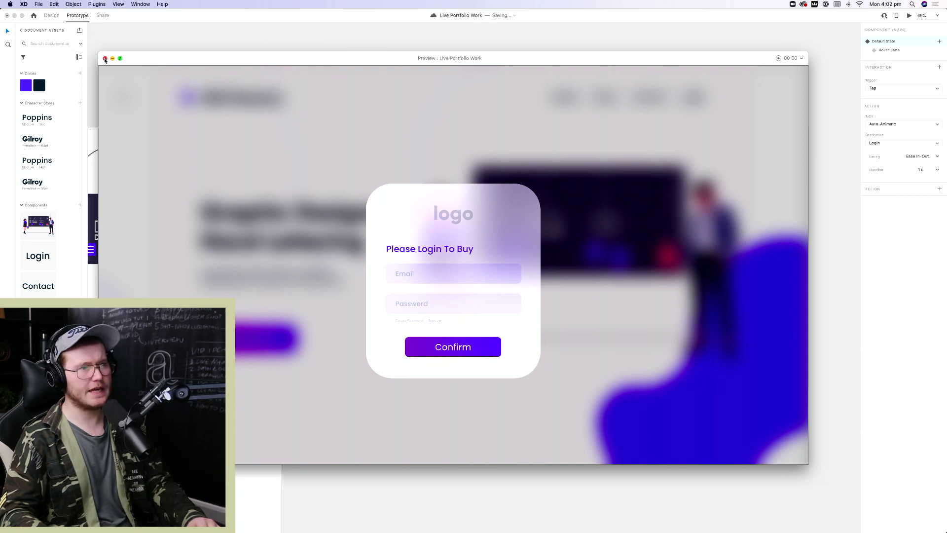
{"action": "left_click", "coordinate": [105, 59]}
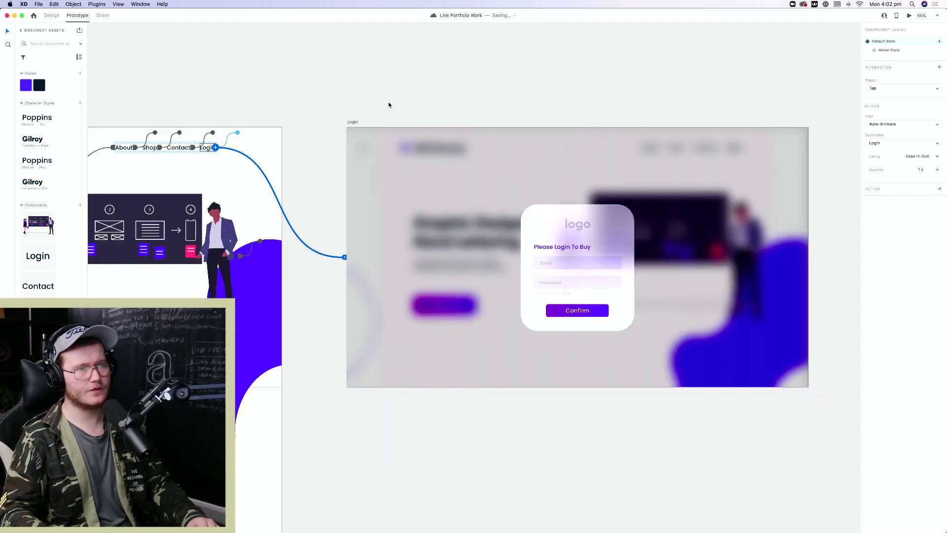
{"action": "left_click", "coordinate": [896, 125]}
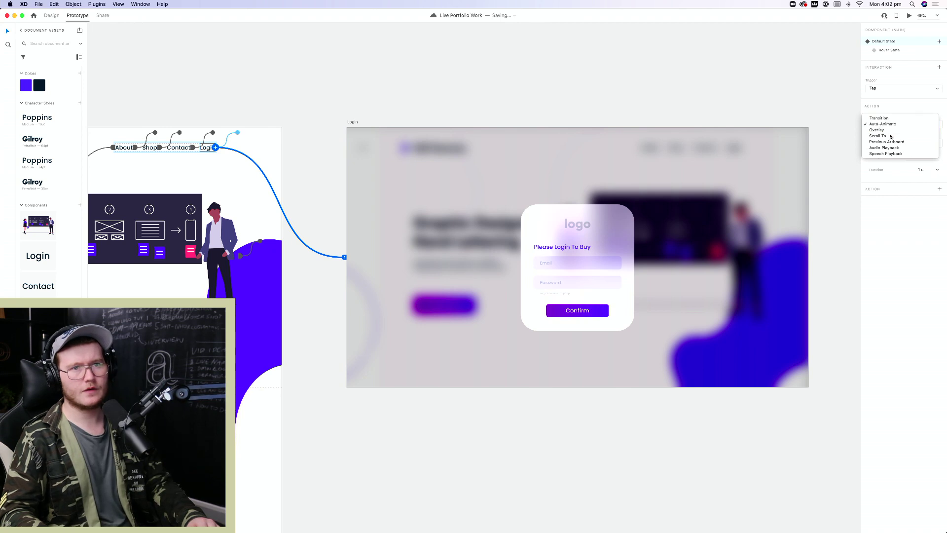
{"action": "left_click", "coordinate": [877, 136]}
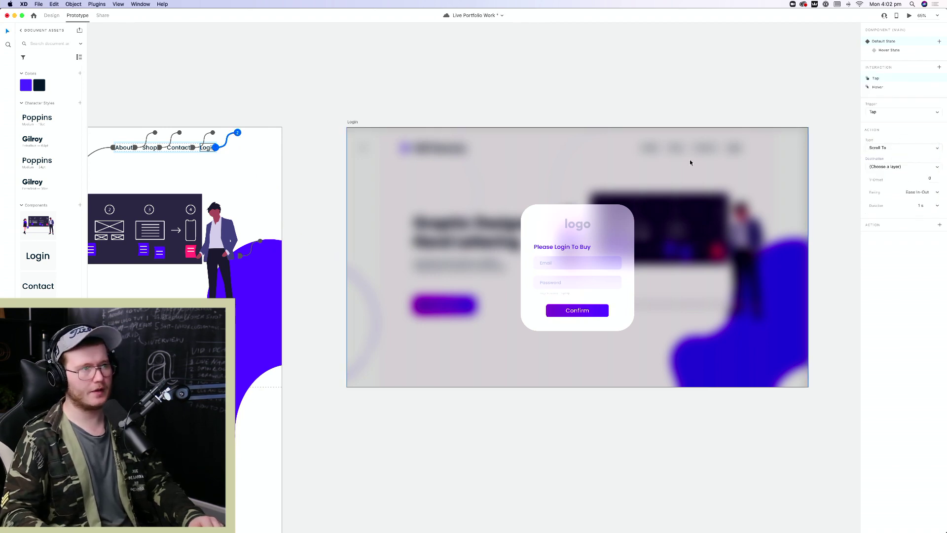
{"action": "key", "text": "super+z"}
Change the Login link's action type to Transition and test the link in the preview
{"action": "left_click", "coordinate": [894, 125]}
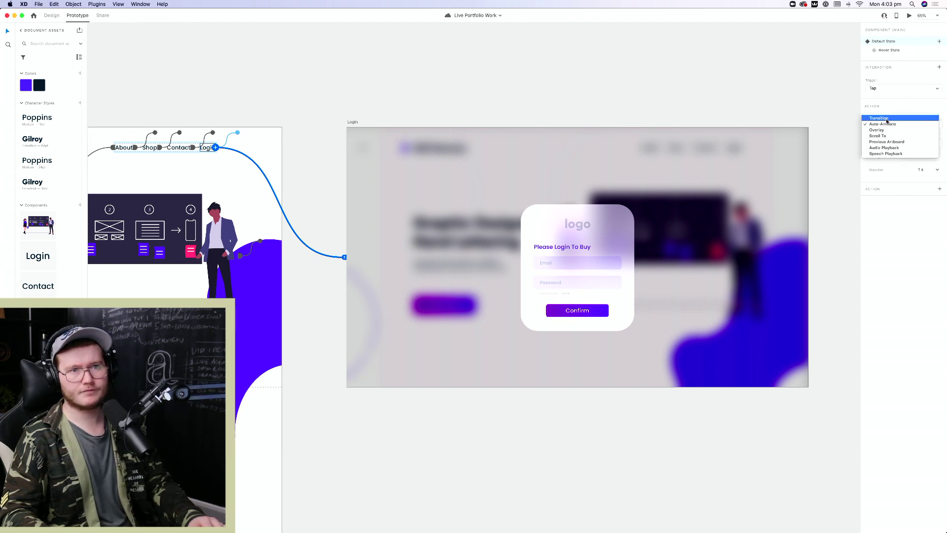
{"action": "left_click", "coordinate": [887, 120]}
{"action": "key", "text": "super+Return"}
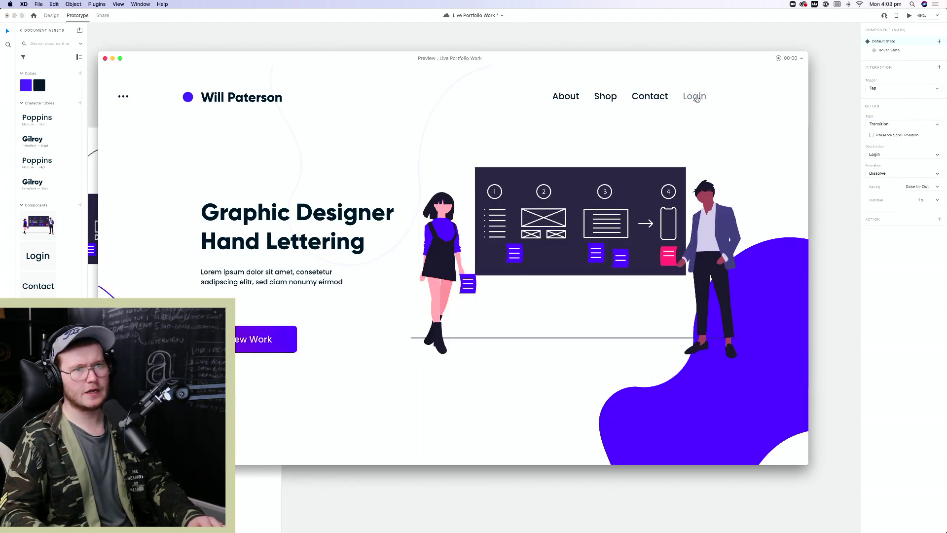
{"action": "left_click", "coordinate": [696, 96]}
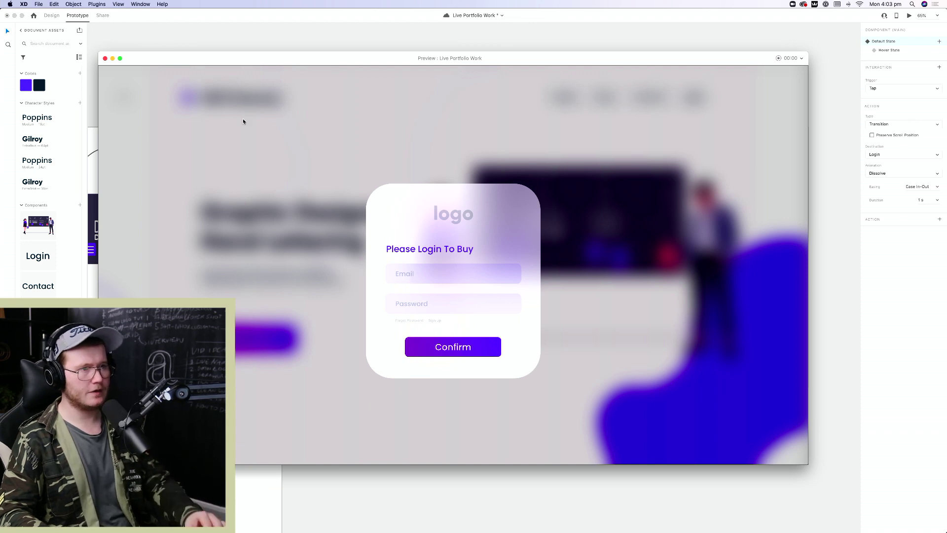
{"action": "left_click", "coordinate": [105, 58]}
Open the Icons 4 Design plugin and search its icons for "lock"
{"action": "scroll", "coordinate": [375, 192], "scroll_direction": "right", "scroll_amount": 1}
{"action": "scroll", "coordinate": [376, 192], "scroll_direction": "right", "scroll_amount": 5}
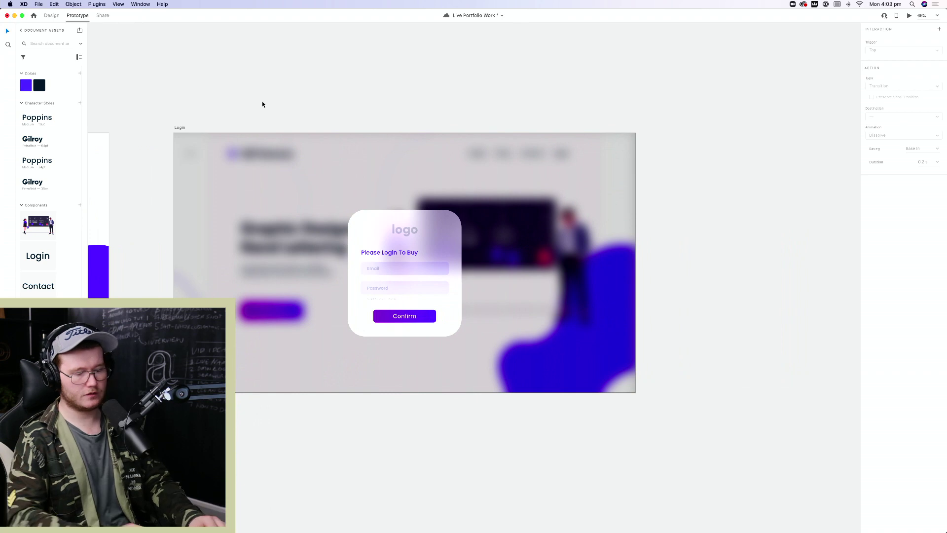
{"action": "key", "text": "alt+super+p"}
{"action": "left_click", "coordinate": [75, 87]}
{"action": "left_click", "coordinate": [58, 77]}
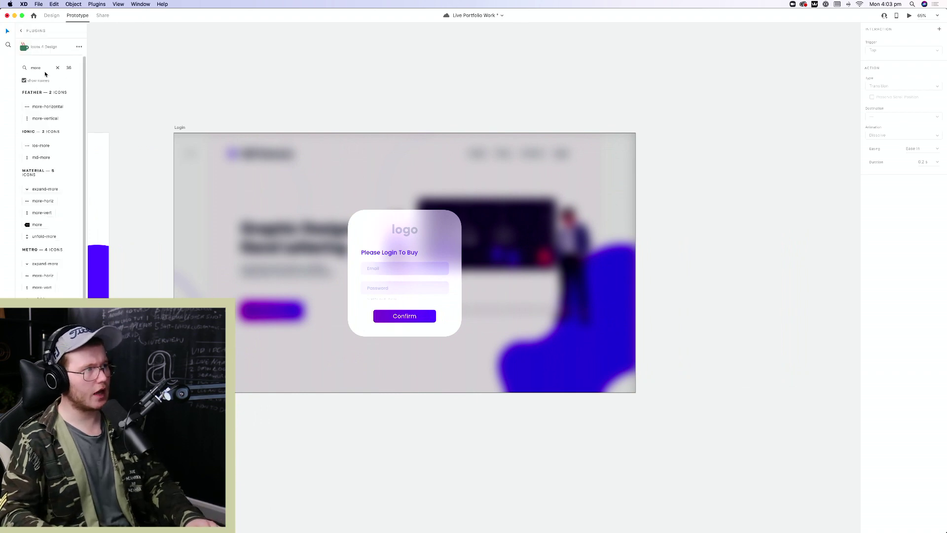
{"action": "double_click", "coordinate": [45, 68]}
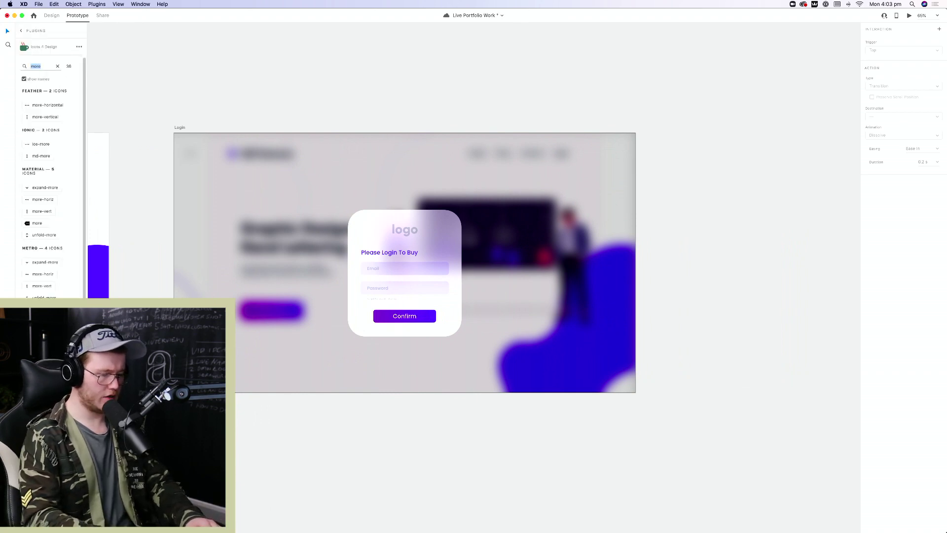
{"action": "type", "text": "lock"}
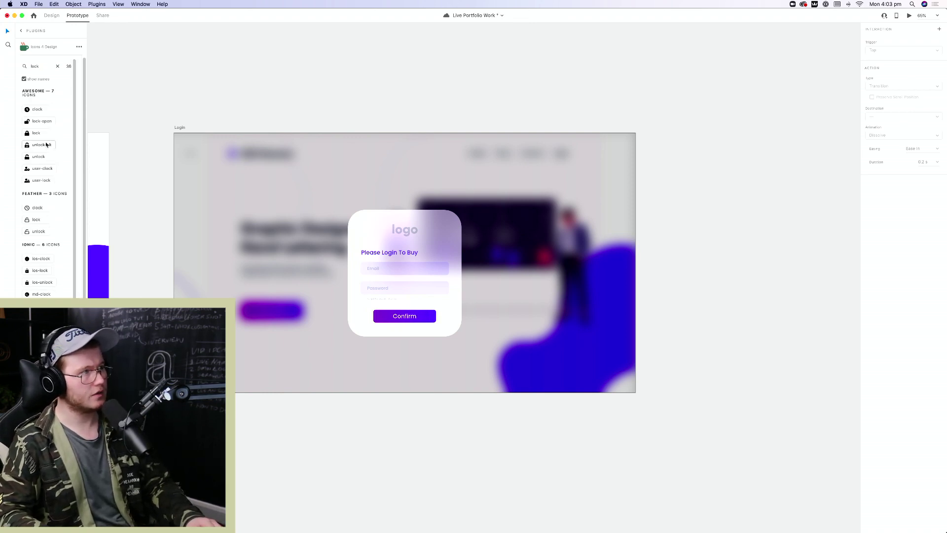
Undo the most recent changes until Design mode is restored
{"action": "key", "text": "super+z"}
{"action": "key", "text": "super+z"}
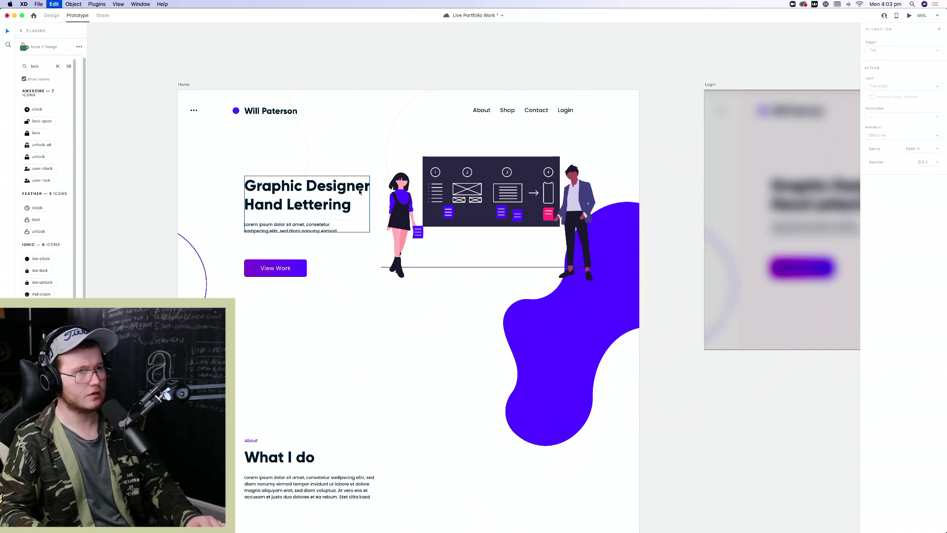
{"action": "key", "text": "super+z"}
{"action": "key", "text": "super+z"}
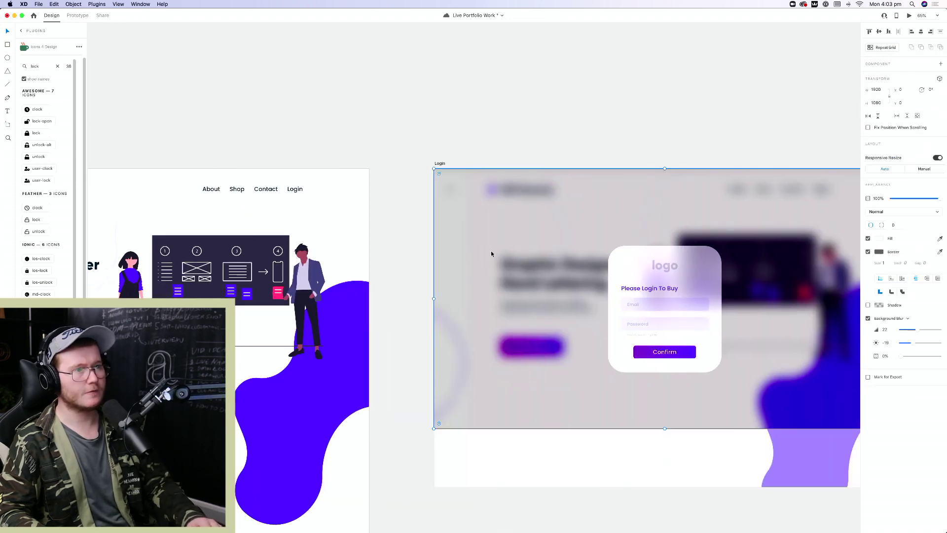
Insert a padlock icon from the Ionic set and place it in the login card's upper-right corner at about X 1107, Y 369
{"action": "left_click", "coordinate": [44, 283]}
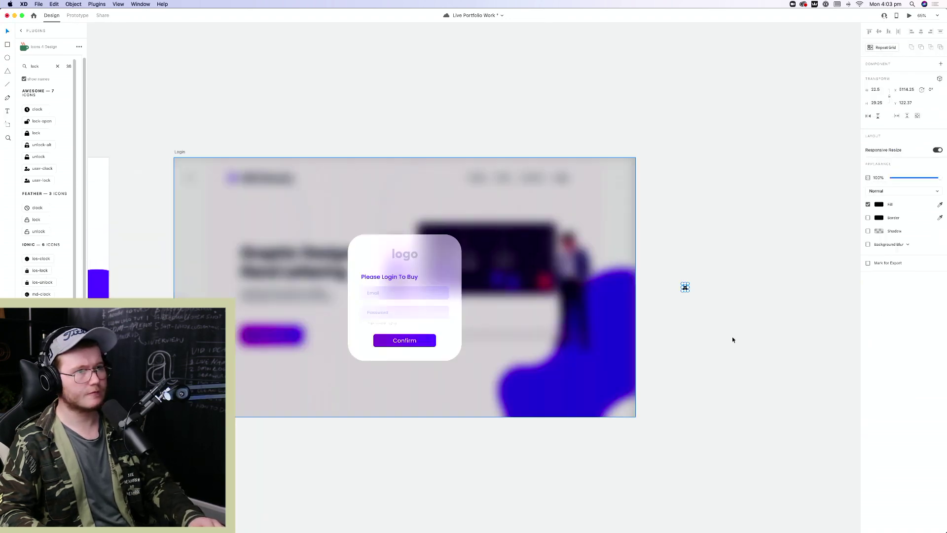
{"action": "scroll", "coordinate": [487, 309], "scroll_direction": "left", "scroll_amount": 5}
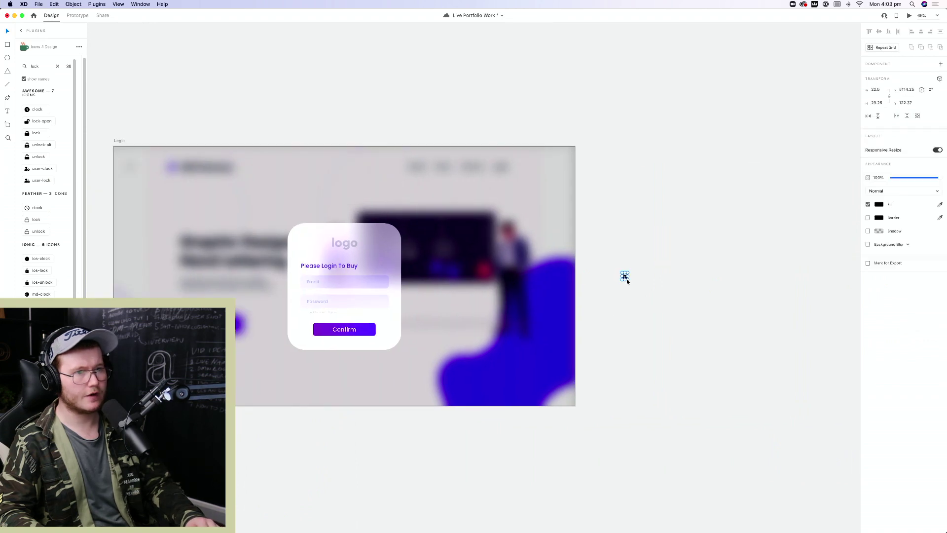
{"action": "left_click", "coordinate": [386, 243]}
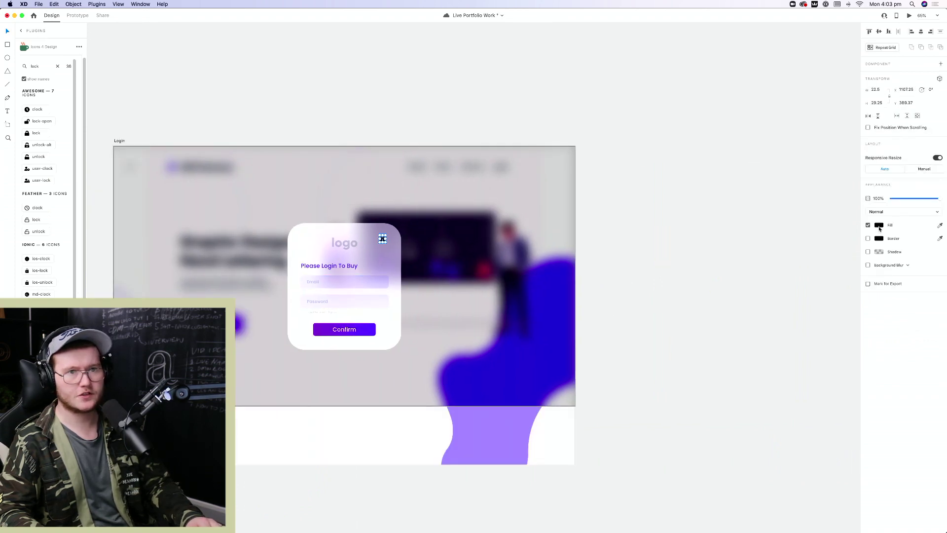
Try the saved purple swatch at about 29% opacity as the padlock icon's fill
{"action": "left_click", "coordinate": [878, 226]}
{"action": "left_click", "coordinate": [799, 268]}
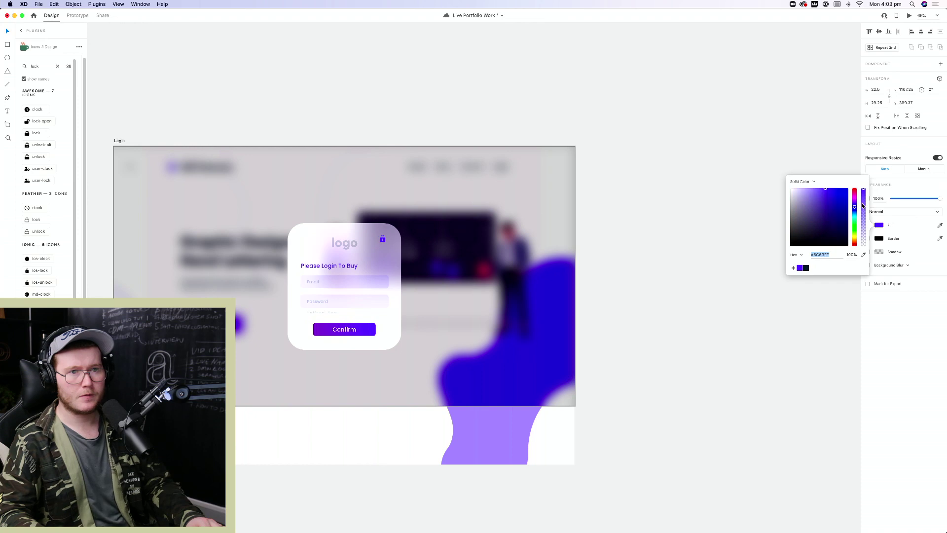
{"action": "left_click_drag", "start_coordinate": [862, 189], "coordinate": [865, 231]}
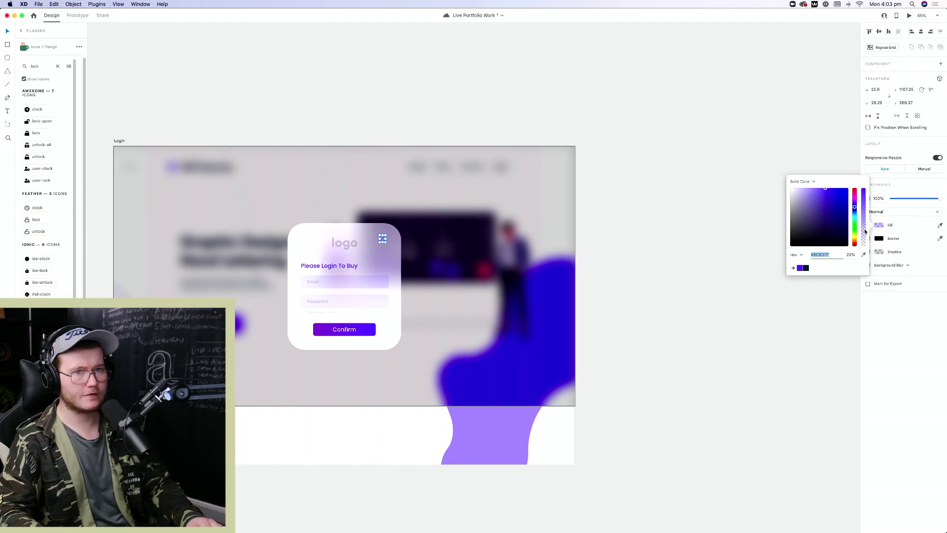
{"action": "key", "text": "Escape"}
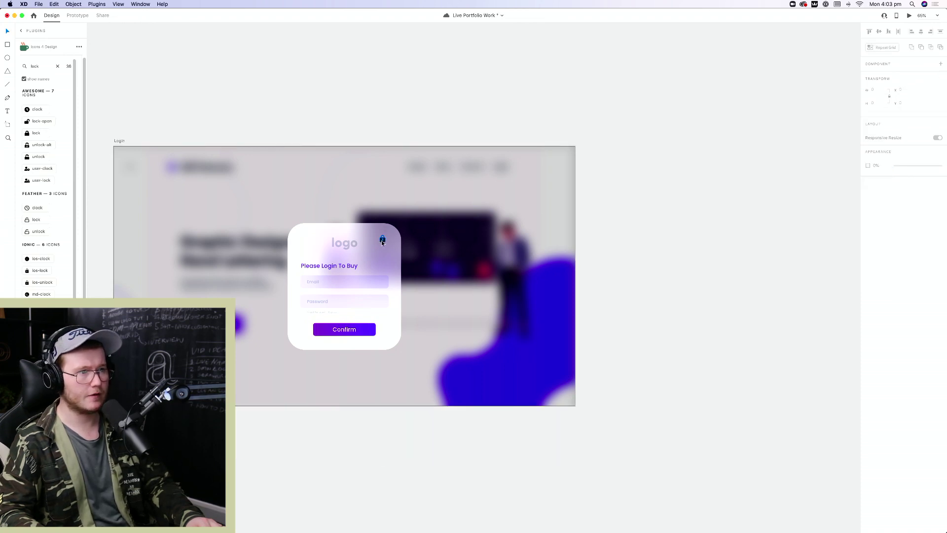
Move the padlock higher into the login card's upper-right corner and enlarge it to about 34 × 44
{"action": "mouse_move", "coordinate": [382, 241]}
{"action": "left_mouse_down"}
{"action": "mouse_move", "coordinate": [380, 321]}
{"action": "mouse_move", "coordinate": [387, 228]}
{"action": "mouse_move", "coordinate": [384, 246]}
{"action": "left_mouse_up"}
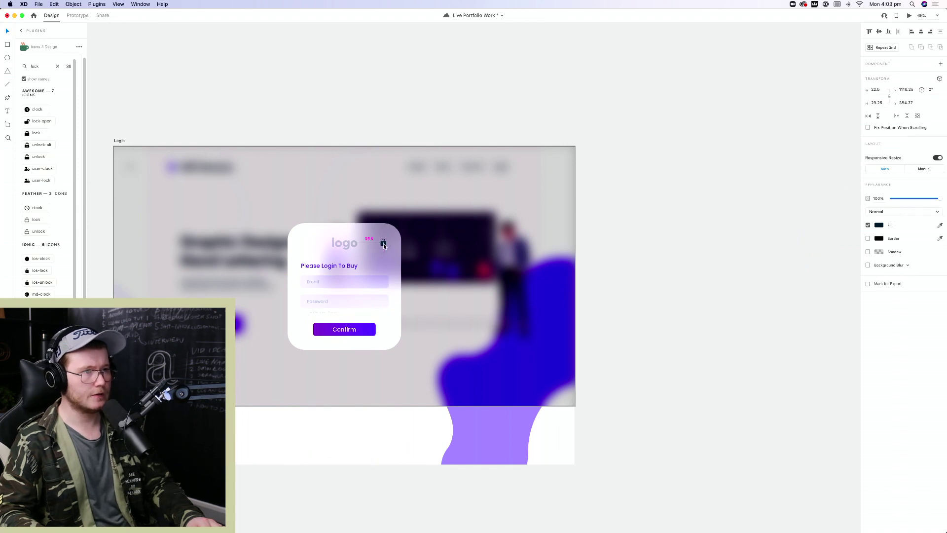
{"action": "mouse_move", "coordinate": [384, 245]}
{"action": "left_mouse_down"}
{"action": "mouse_move", "coordinate": [327, 304]}
{"action": "mouse_move", "coordinate": [344, 302]}
{"action": "mouse_move", "coordinate": [389, 241]}
{"action": "left_mouse_up"}
{"action": "scroll", "coordinate": [389, 241], "scroll_direction": "up", "scroll_amount": 5}
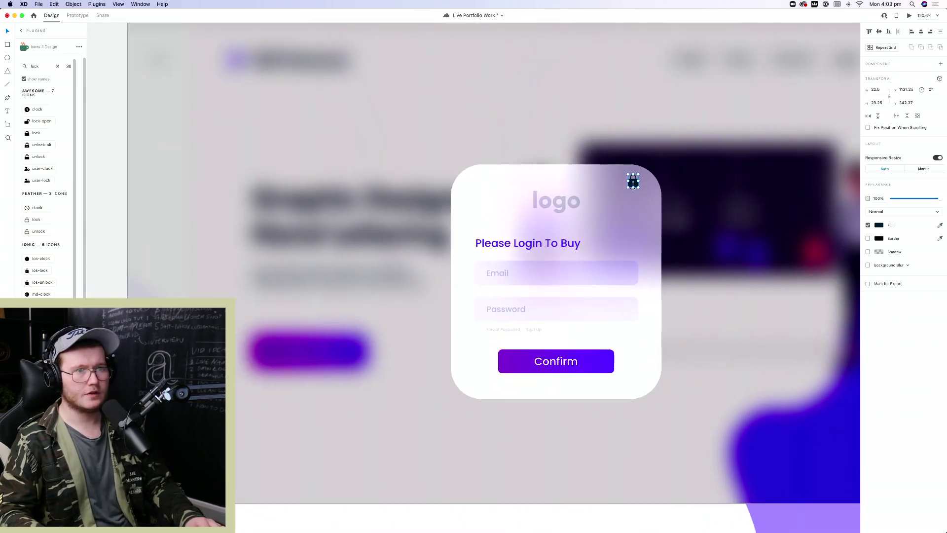
{"action": "mouse_move", "coordinate": [633, 185]}
{"action": "left_mouse_down"}
{"action": "mouse_move", "coordinate": [625, 174]}
{"action": "mouse_move", "coordinate": [641, 196]}
{"action": "mouse_move", "coordinate": [637, 187]}
{"action": "left_mouse_up"}
Change the padlock's fill to white #FFFFFF with its opacity lowered to about 23%
{"action": "left_click", "coordinate": [879, 225]}
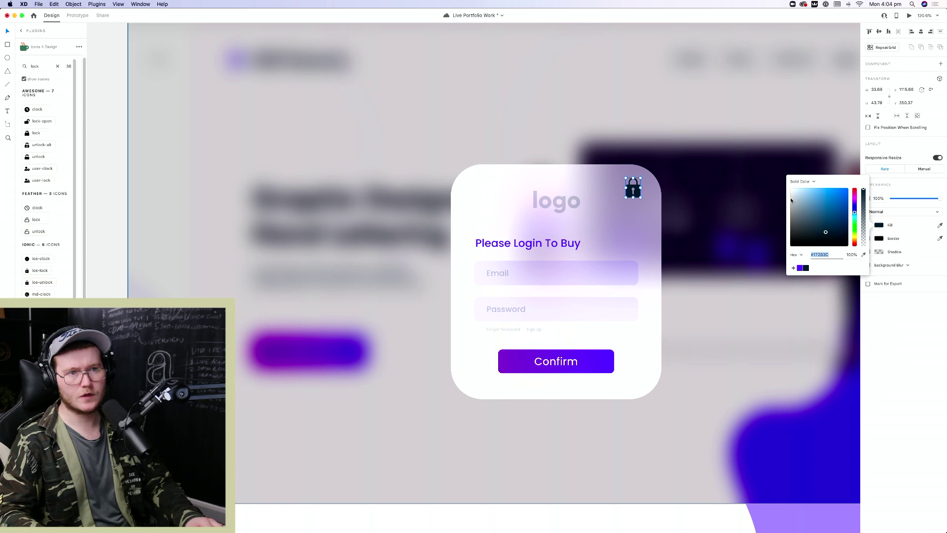
{"action": "mouse_move", "coordinate": [791, 200]}
{"action": "left_mouse_down"}
{"action": "mouse_move", "coordinate": [775, 223]}
{"action": "mouse_move", "coordinate": [794, 212]}
{"action": "mouse_move", "coordinate": [787, 200]}
{"action": "mouse_move", "coordinate": [796, 211]}
{"action": "mouse_move", "coordinate": [780, 188]}
{"action": "left_mouse_up"}
{"action": "left_click", "coordinate": [864, 209]}
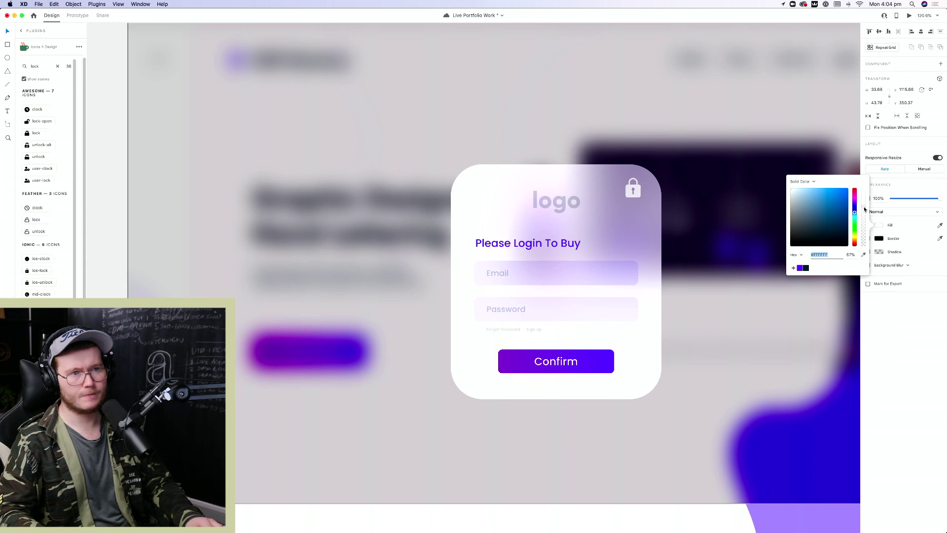
{"action": "left_click_drag", "start_coordinate": [864, 210], "coordinate": [863, 235]}
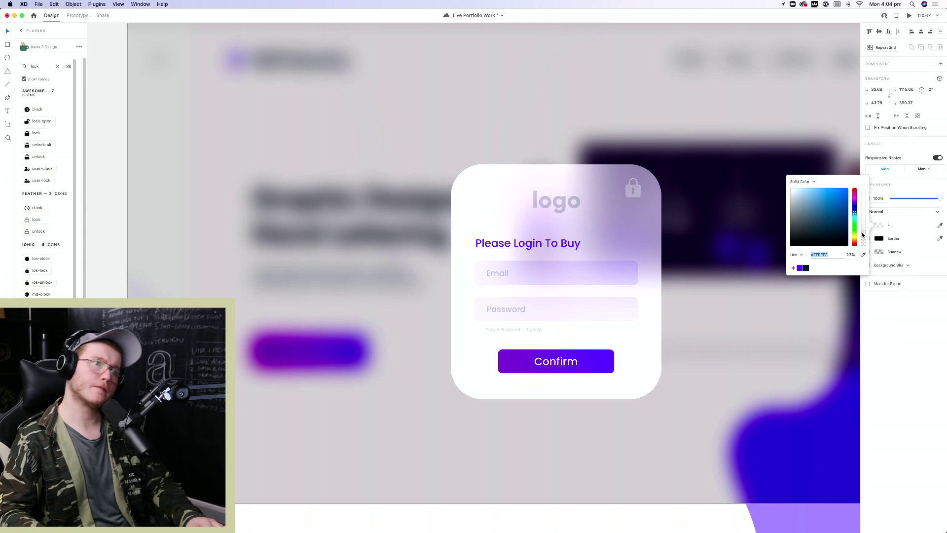
{"action": "key", "text": "shift+Down"}
{"action": "key", "text": "Escape"}
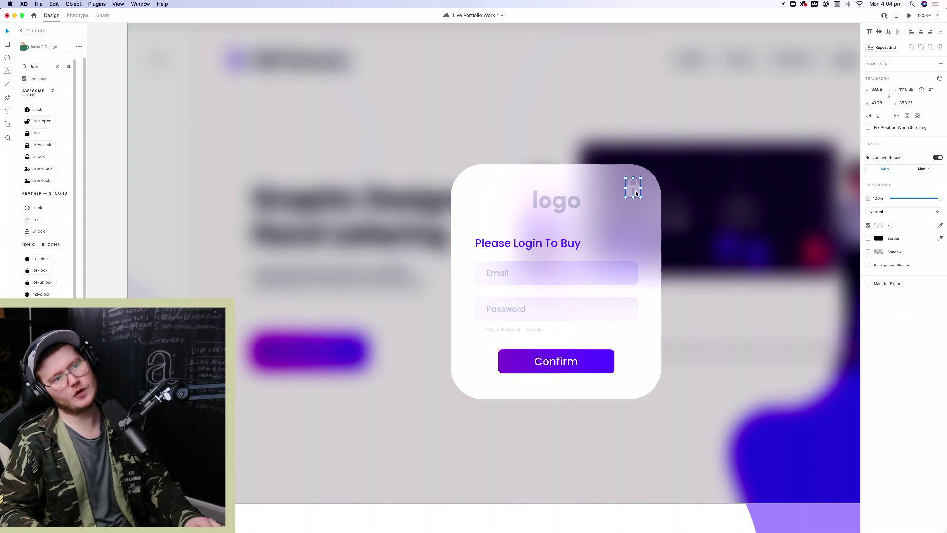
Move the padlock level with the logo, at about X 1111, Y 377
{"action": "left_click_drag", "start_coordinate": [635, 194], "coordinate": [636, 203]}
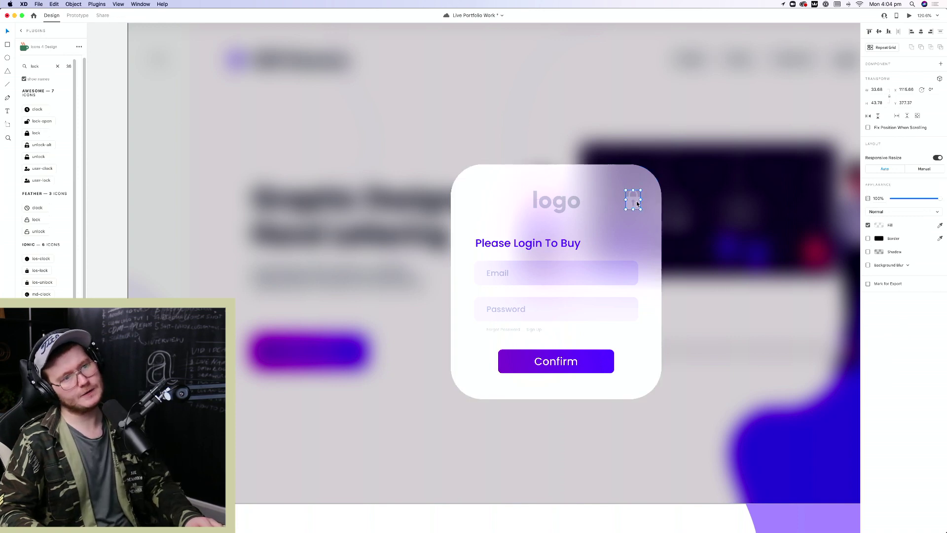
{"action": "left_click", "coordinate": [654, 213]}
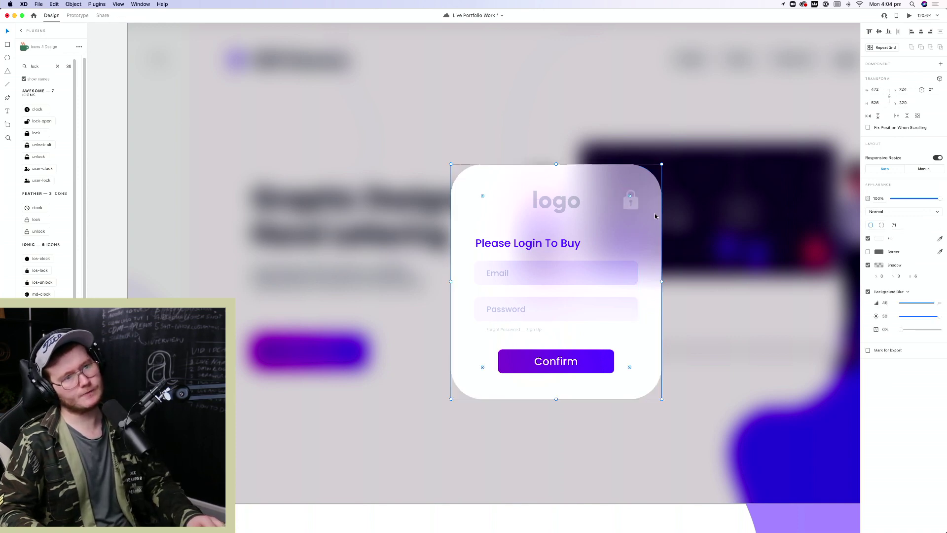
{"action": "scroll", "coordinate": [655, 214], "scroll_direction": "down", "scroll_amount": 5}
{"action": "scroll", "coordinate": [804, 259], "scroll_direction": "right", "scroll_amount": 5}
{"action": "left_click", "coordinate": [791, 218]}
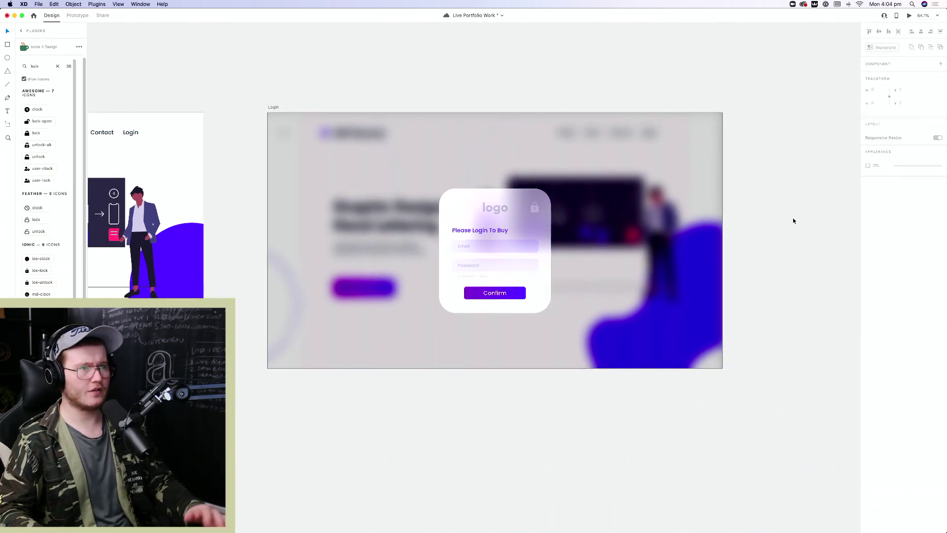
Raise the white padlock's fill opacity to about 60%
{"action": "scroll", "coordinate": [542, 217], "scroll_direction": "right", "scroll_amount": 5}
{"action": "scroll", "coordinate": [436, 218], "scroll_direction": "up", "scroll_amount": 5}
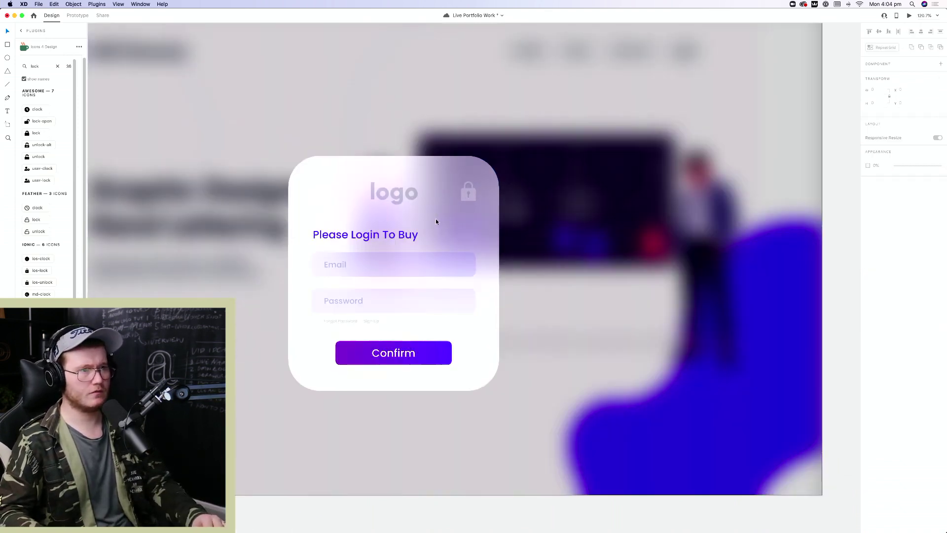
{"action": "left_click", "coordinate": [463, 192]}
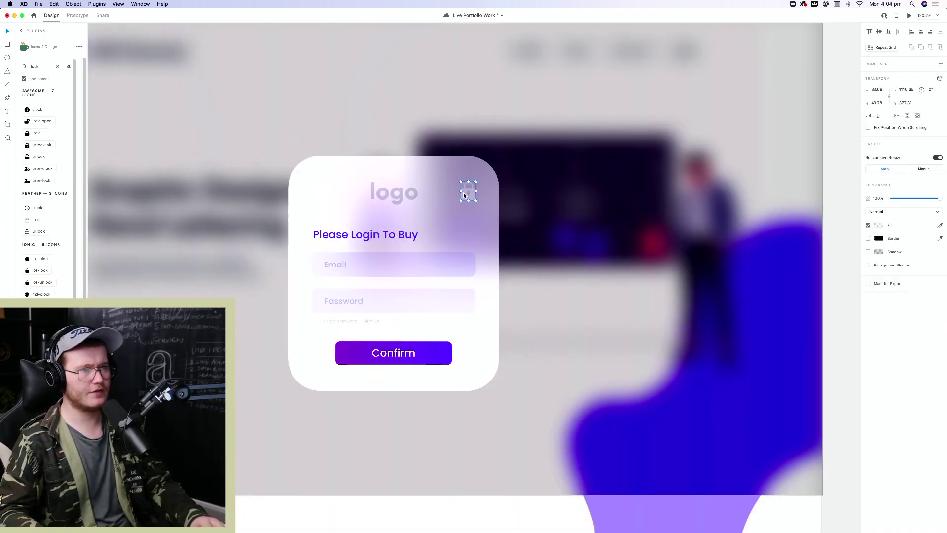
{"action": "left_click", "coordinate": [879, 225]}
{"action": "left_click_drag", "start_coordinate": [863, 234], "coordinate": [866, 213]}
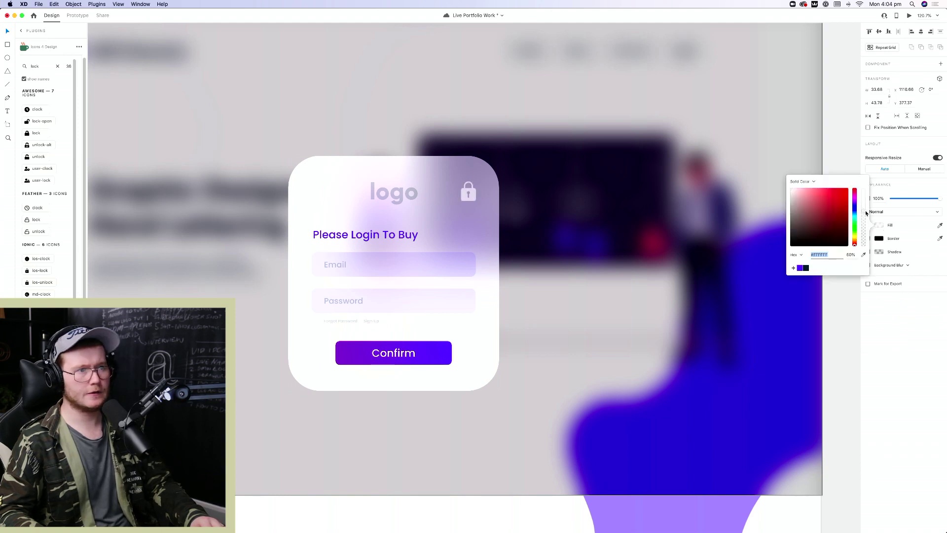
Recolor the login card's logo with the saved purple swatch at 75% opacity
{"action": "left_click", "coordinate": [394, 192]}
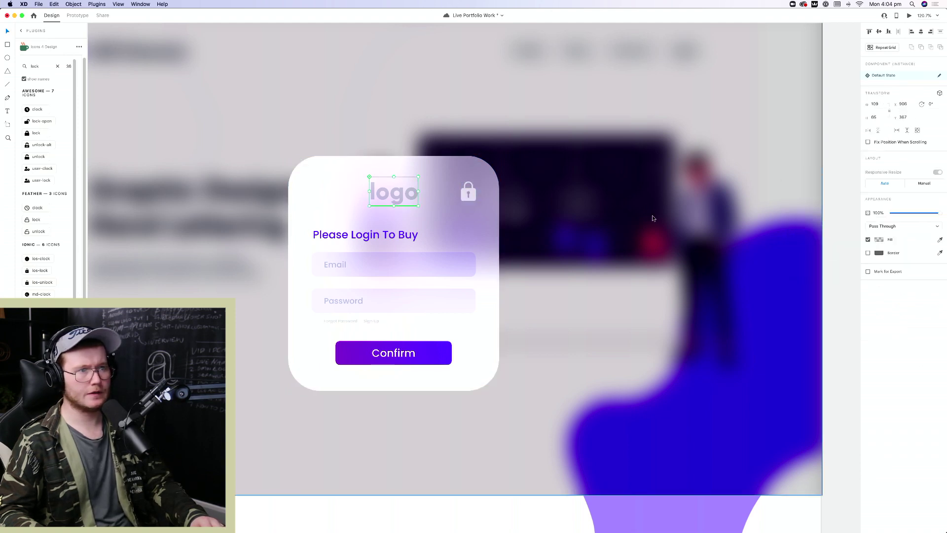
{"action": "left_click", "coordinate": [878, 240]}
{"action": "left_click_drag", "start_coordinate": [864, 249], "coordinate": [870, 225]}
{"action": "left_click", "coordinate": [801, 277]}
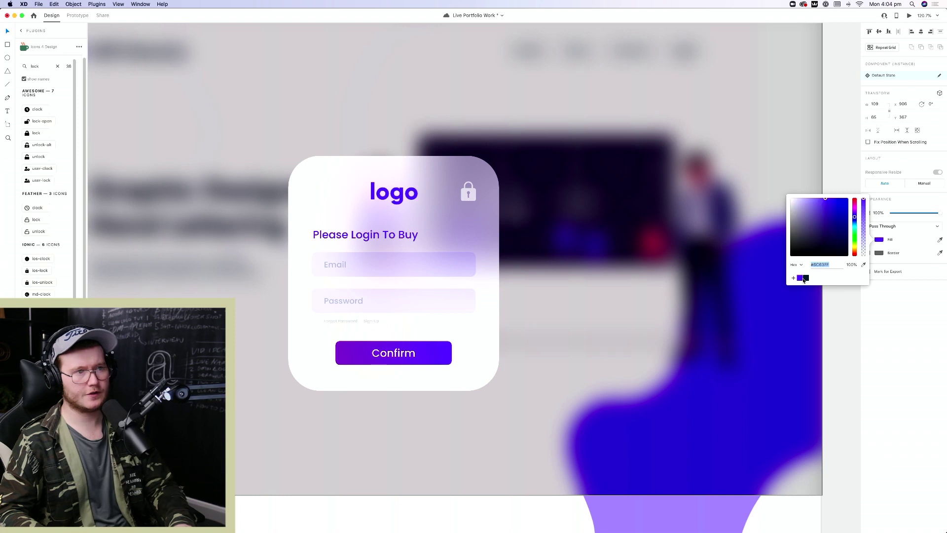
{"action": "left_click", "coordinate": [864, 213]}
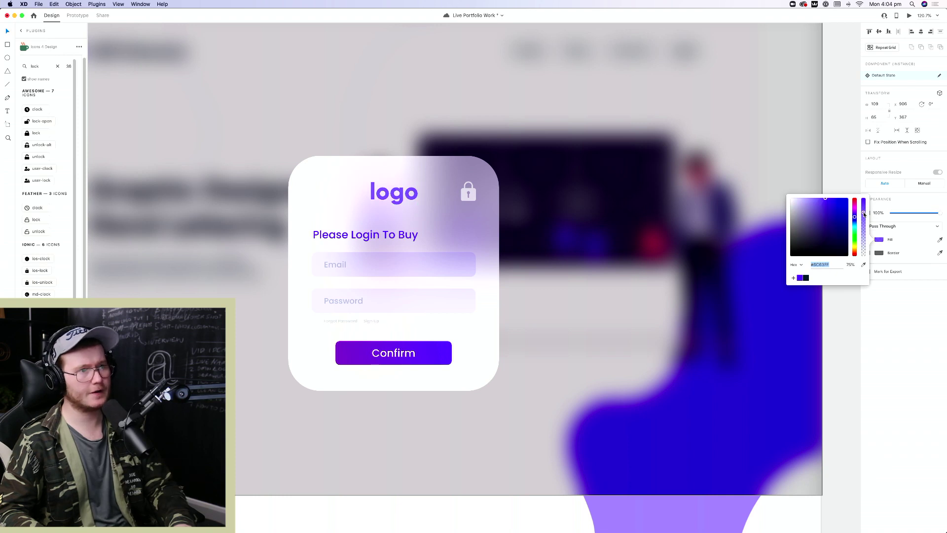
{"action": "key", "text": "Escape"}
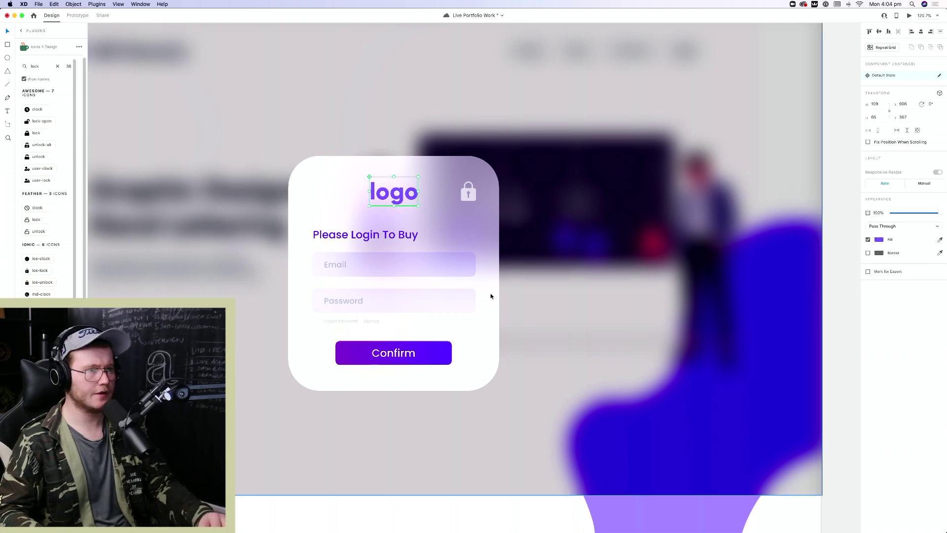
{"action": "left_click", "coordinate": [452, 239]}
Switch to Prototype mode and link the login card's Confirm button to the Home artboard
{"action": "scroll", "coordinate": [441, 245], "scroll_direction": "down", "scroll_amount": 6}
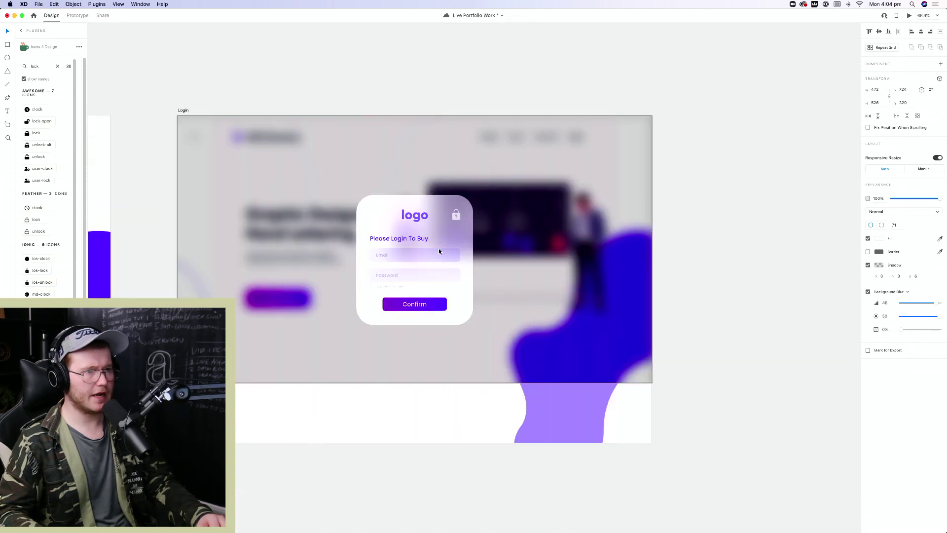
{"action": "key", "text": "super+2"}
{"action": "scroll", "coordinate": [522, 276], "scroll_direction": "left", "scroll_amount": 5}
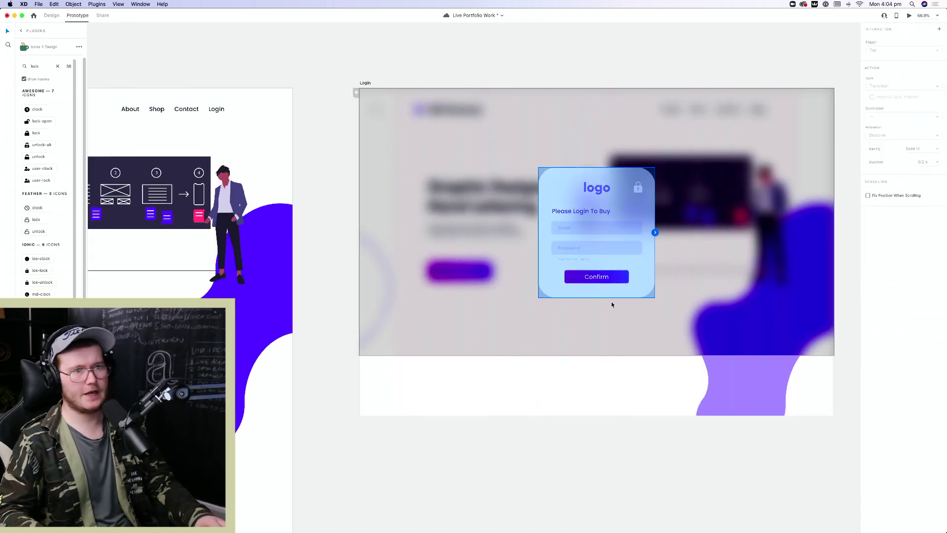
{"action": "left_click", "coordinate": [594, 398]}
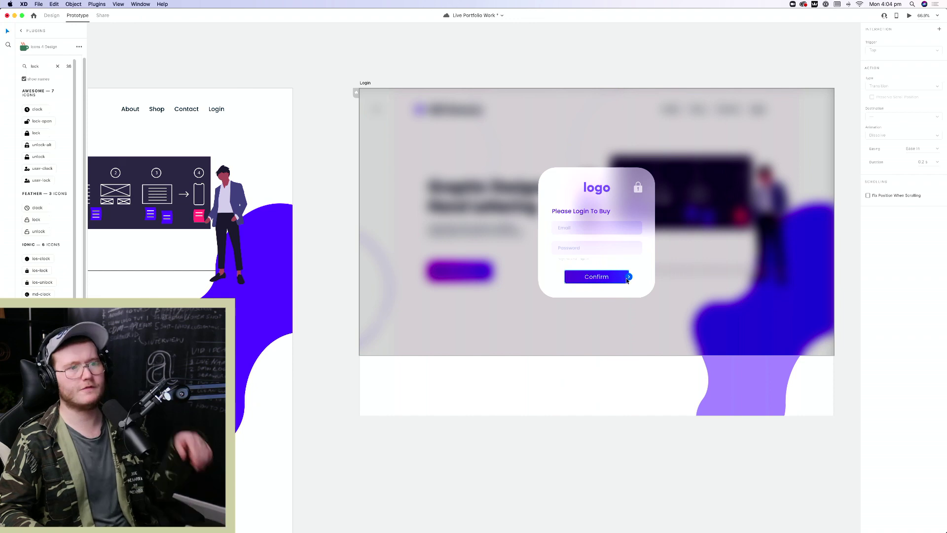
{"action": "left_click_drag", "start_coordinate": [366, 249], "coordinate": [639, 231]}
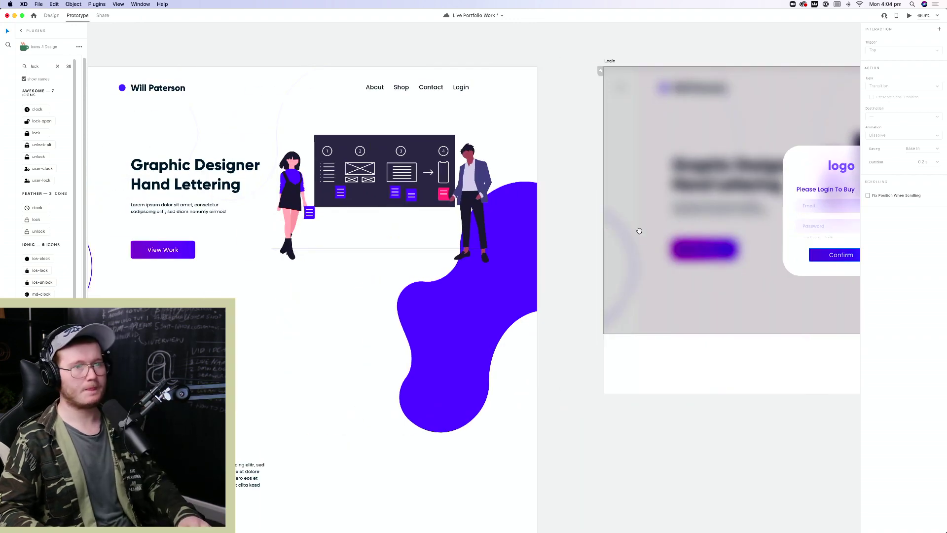
{"action": "scroll", "coordinate": [639, 231], "scroll_direction": "right", "scroll_amount": 5}
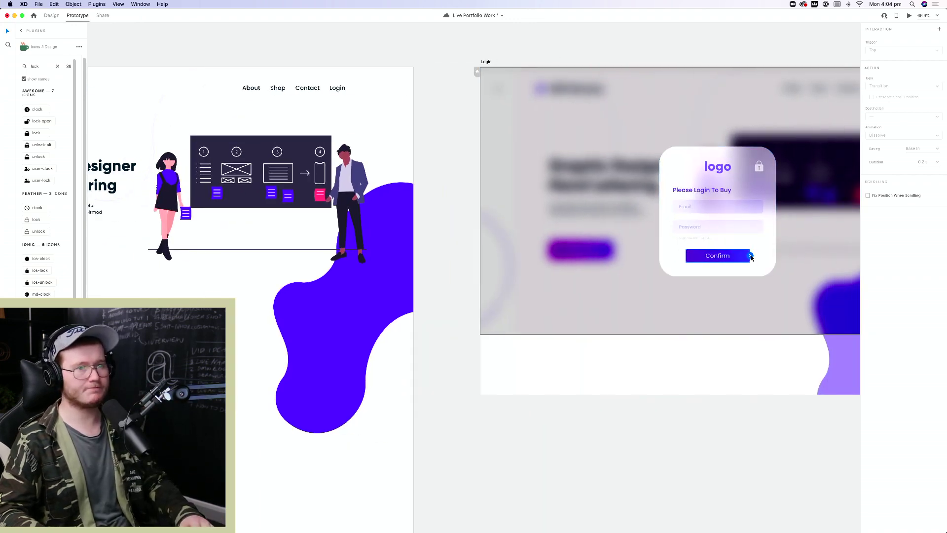
{"action": "left_click_drag", "start_coordinate": [751, 257], "coordinate": [397, 162]}
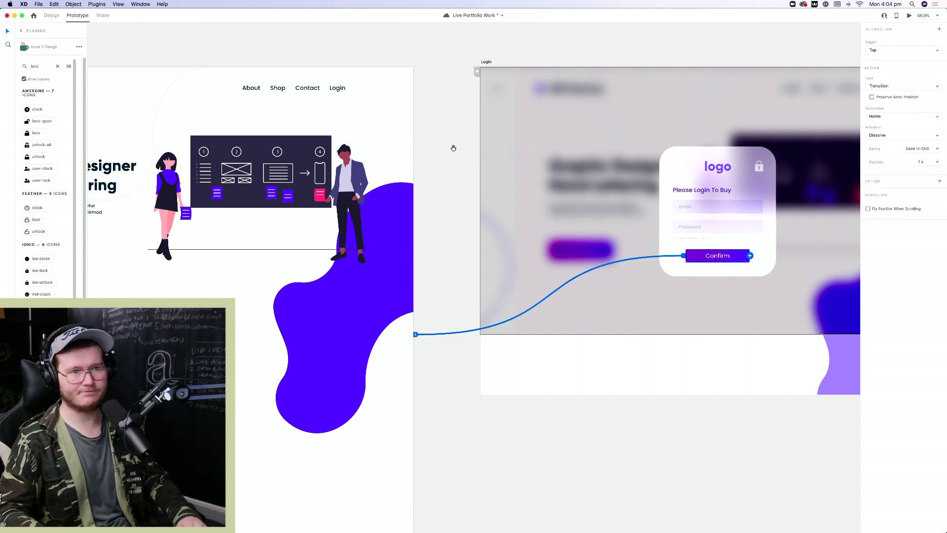
Undo the last link change and set the Confirm button's destination to Home
{"action": "scroll", "coordinate": [453, 148], "scroll_direction": "right", "scroll_amount": 5}
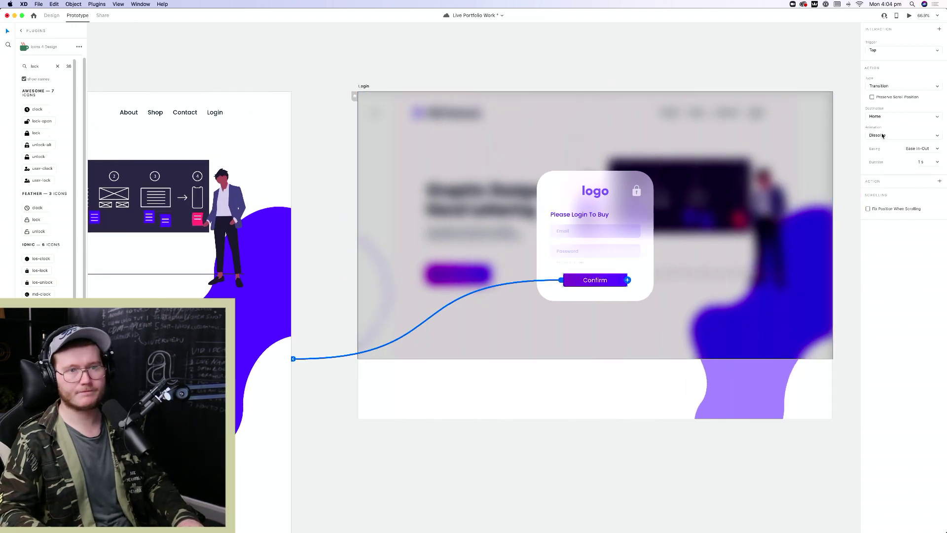
{"action": "key", "text": "super+z"}
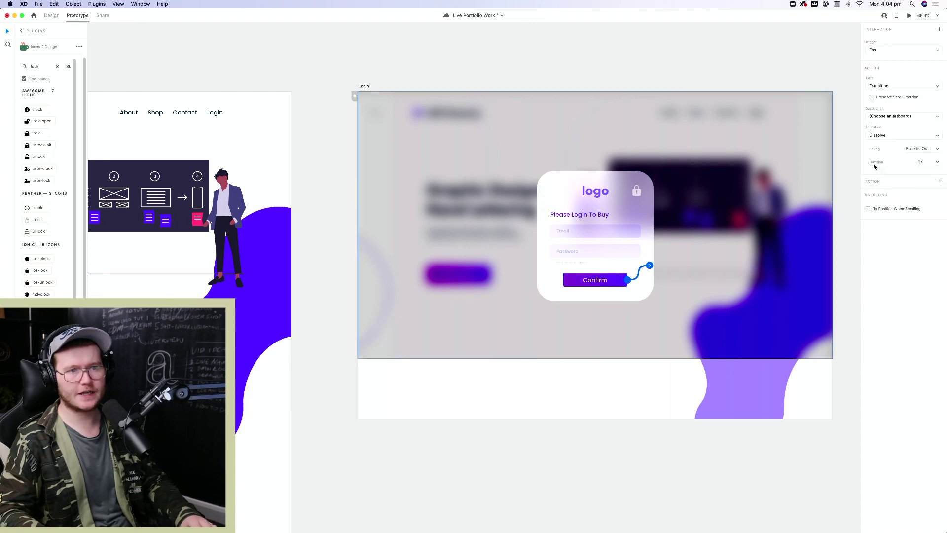
{"action": "left_click", "coordinate": [890, 136]}
{"action": "left_click", "coordinate": [909, 117]}
{"action": "left_click", "coordinate": [909, 116]}
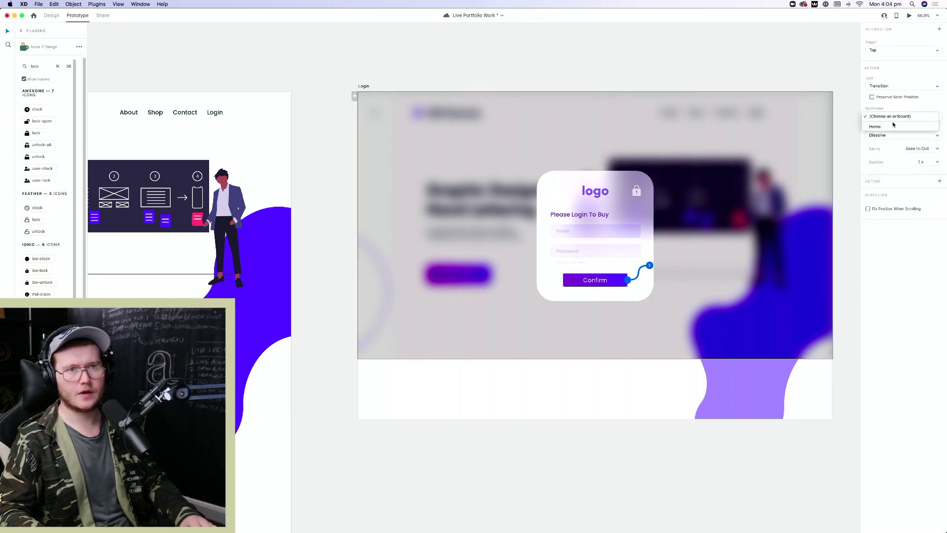
{"action": "left_click", "coordinate": [887, 127]}
Keep Dissolve as the Confirm transition's animation and set its duration to 0.8 s
{"action": "scroll", "coordinate": [618, 192], "scroll_direction": "right", "scroll_amount": 5}
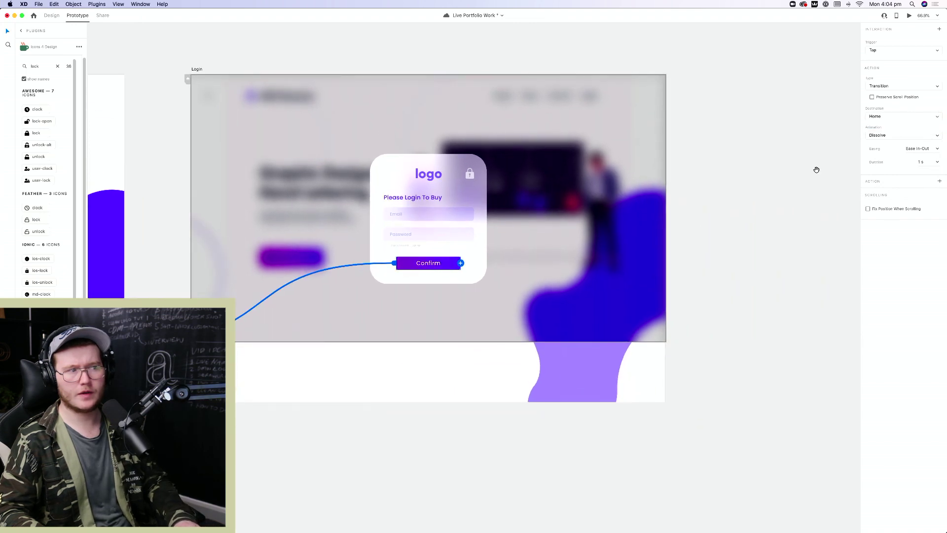
{"action": "scroll", "coordinate": [817, 169], "scroll_direction": "left", "scroll_amount": 3}
{"action": "left_click", "coordinate": [905, 136]}
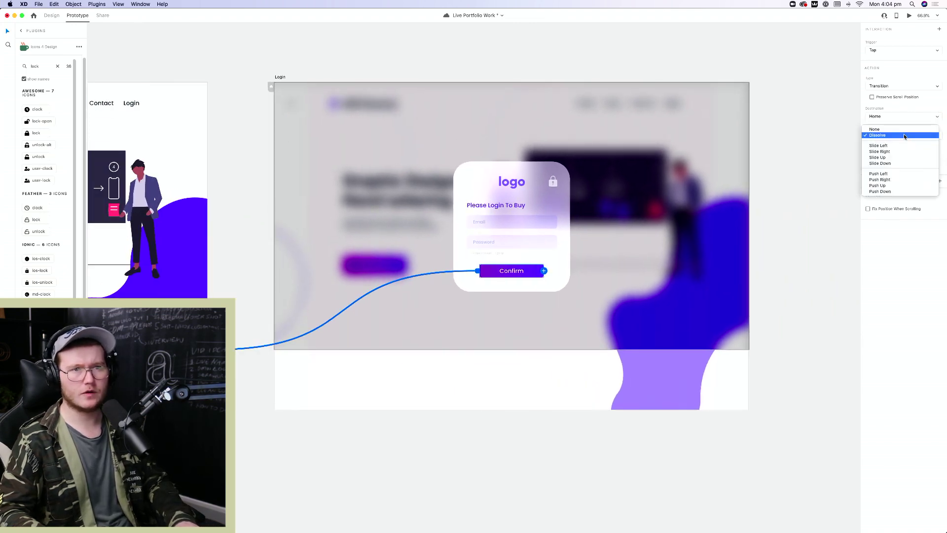
{"action": "left_click", "coordinate": [905, 137]}
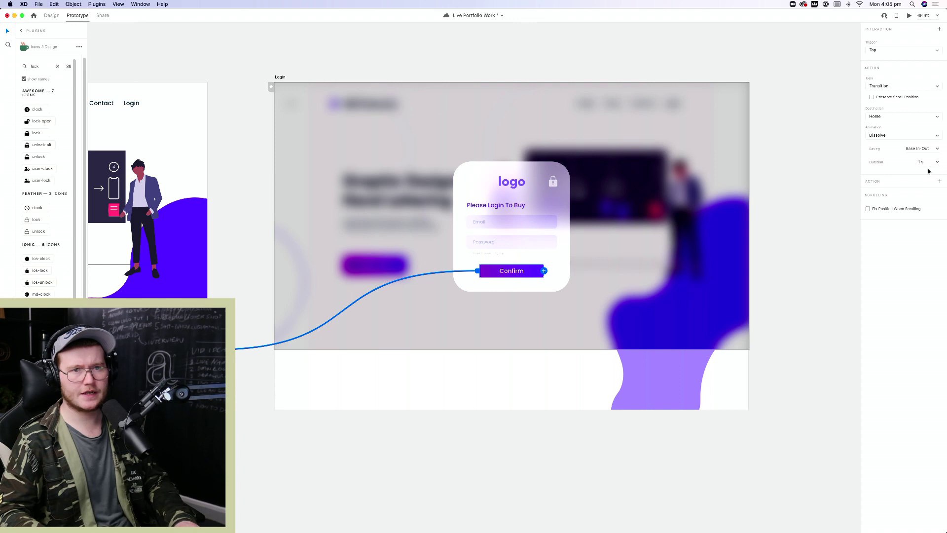
{"action": "left_click", "coordinate": [929, 162]}
{"action": "left_click", "coordinate": [929, 192]}
{"action": "left_click", "coordinate": [937, 164]}
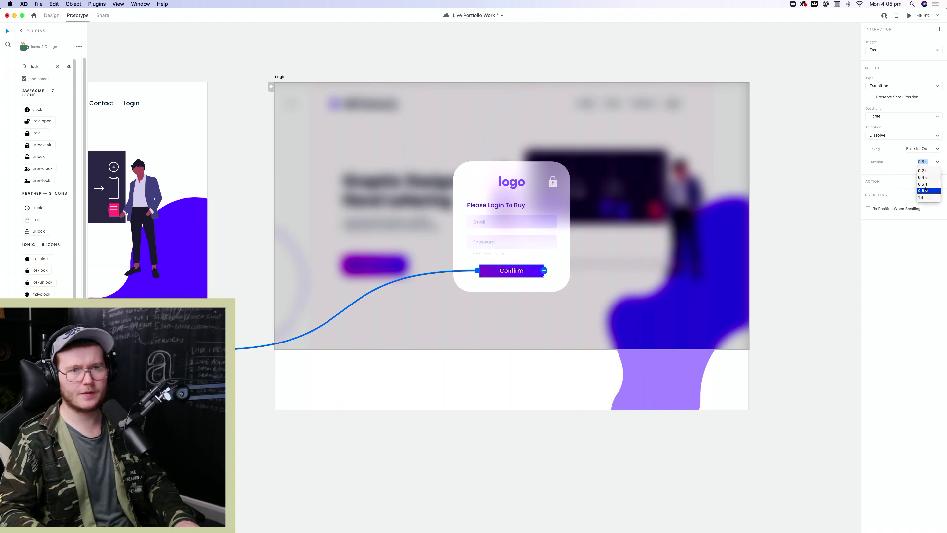
{"action": "left_click", "coordinate": [927, 164]}
{"action": "left_click", "coordinate": [809, 241]}
Preview the Home artboard and follow its Login link to the login screen
{"action": "left_click_drag", "start_coordinate": [252, 143], "coordinate": [440, 173]}
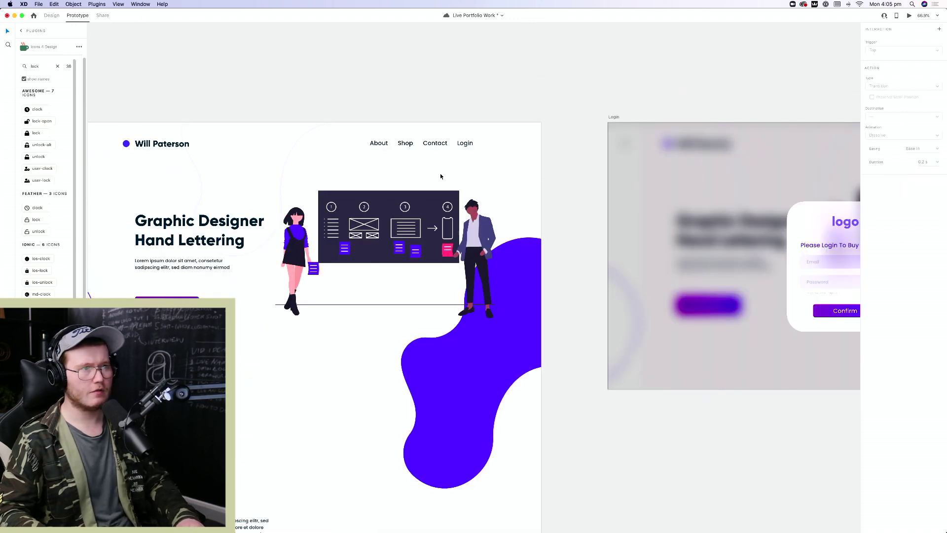
{"action": "left_click", "coordinate": [428, 173]}
{"action": "key", "text": "super+Return"}
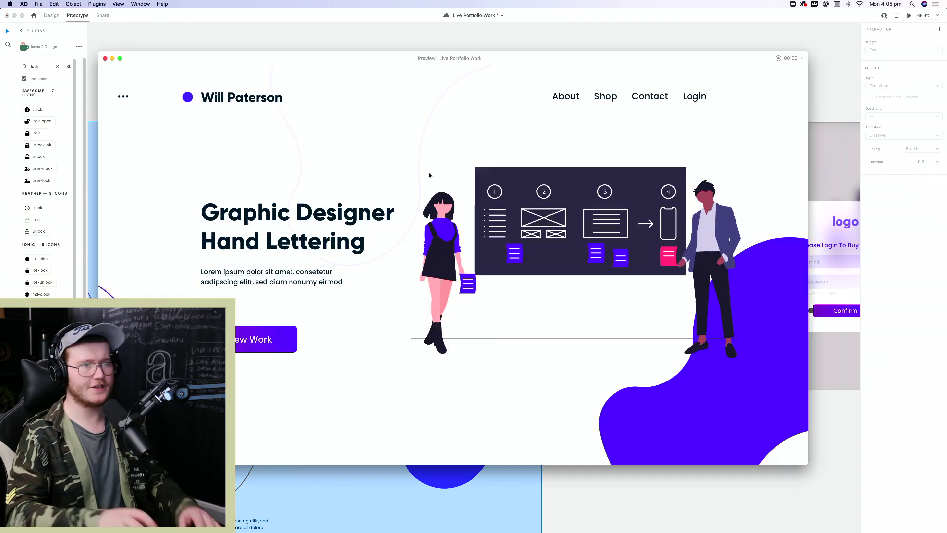
{"action": "left_click", "coordinate": [695, 97]}
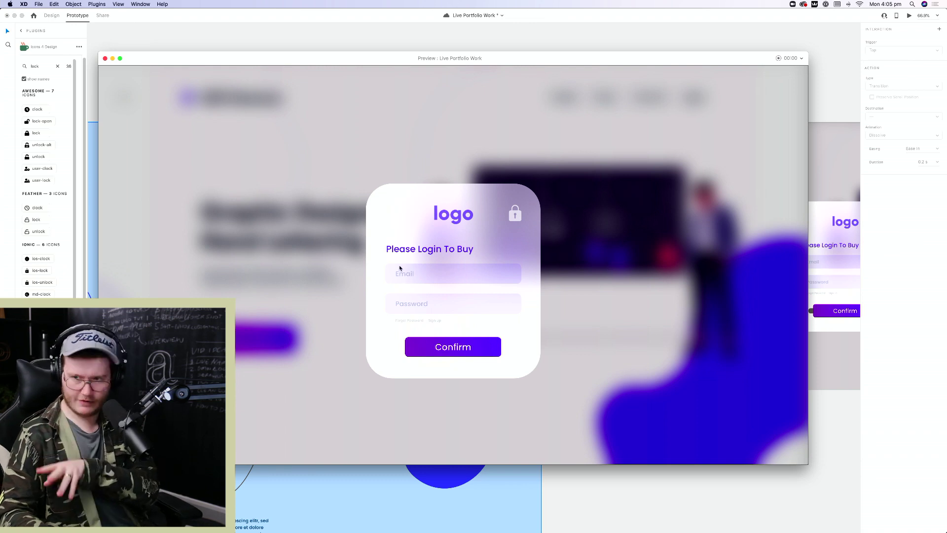
Follow the Confirm button back to Home in the preview and close the preview
{"action": "left_click", "coordinate": [459, 352]}
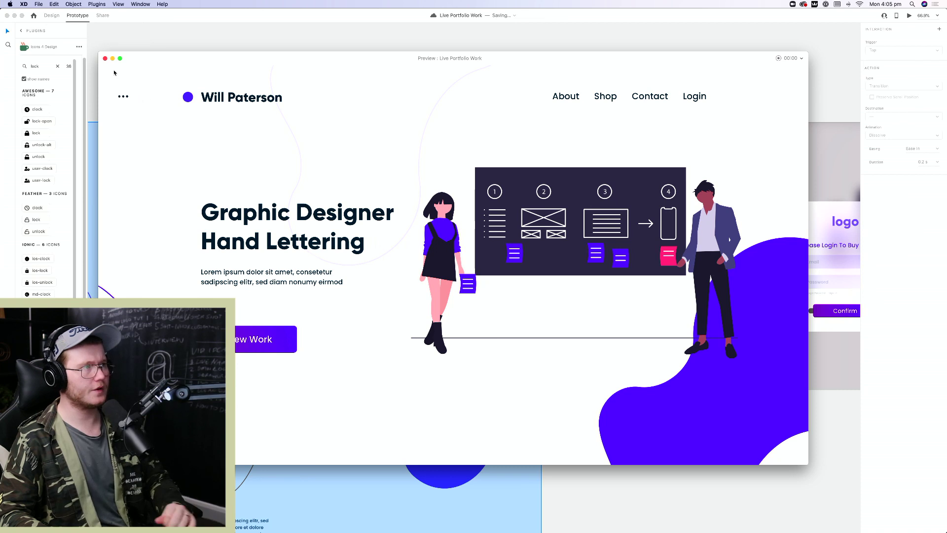
{"action": "left_click", "coordinate": [105, 58]}
{"action": "scroll", "coordinate": [295, 93], "scroll_direction": "left", "scroll_amount": 3}
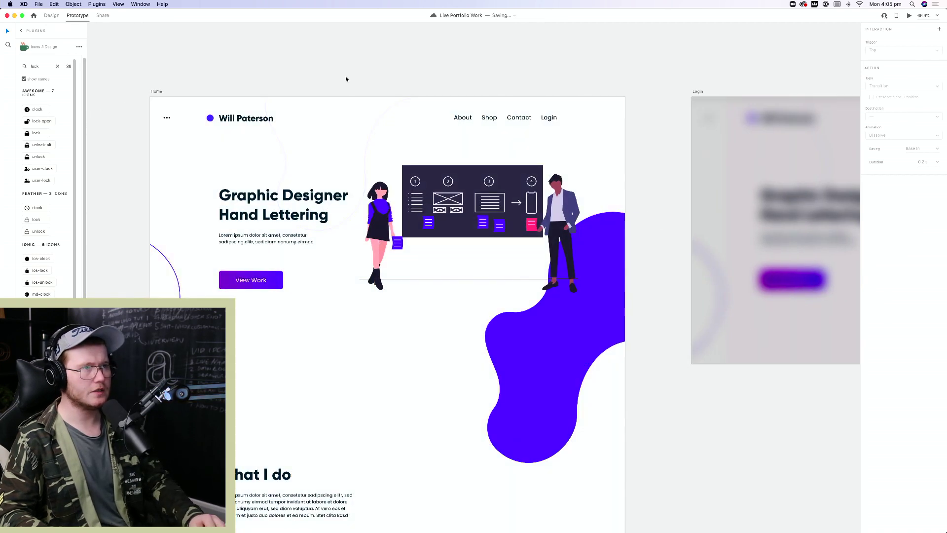
{"action": "scroll", "coordinate": [456, 233], "scroll_direction": "down", "scroll_amount": 4}
{"action": "scroll", "coordinate": [451, 259], "scroll_direction": "up", "scroll_amount": 6}
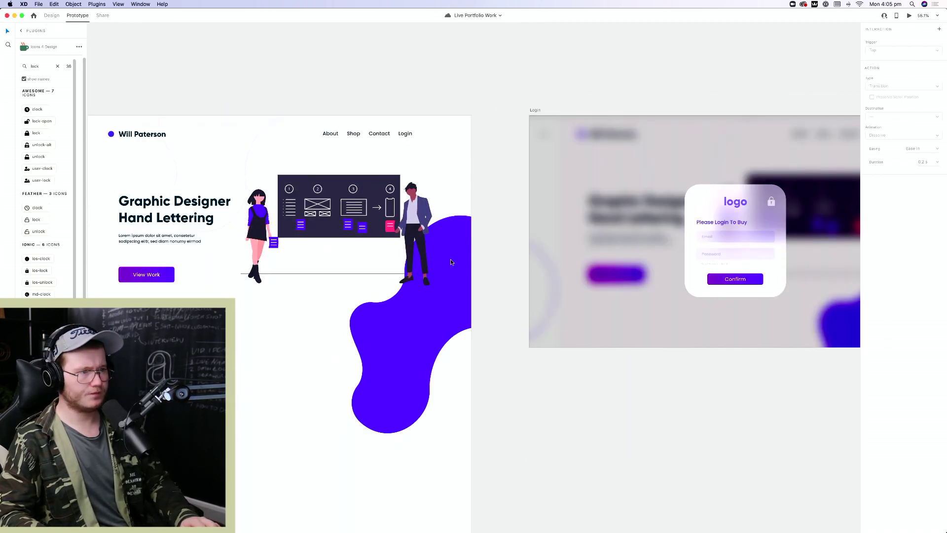
Switch to Design mode, check the Home artboard in a fresh preview, and close it
{"action": "key", "text": "ctrl+Tab"}
{"action": "left_click", "coordinate": [420, 254]}
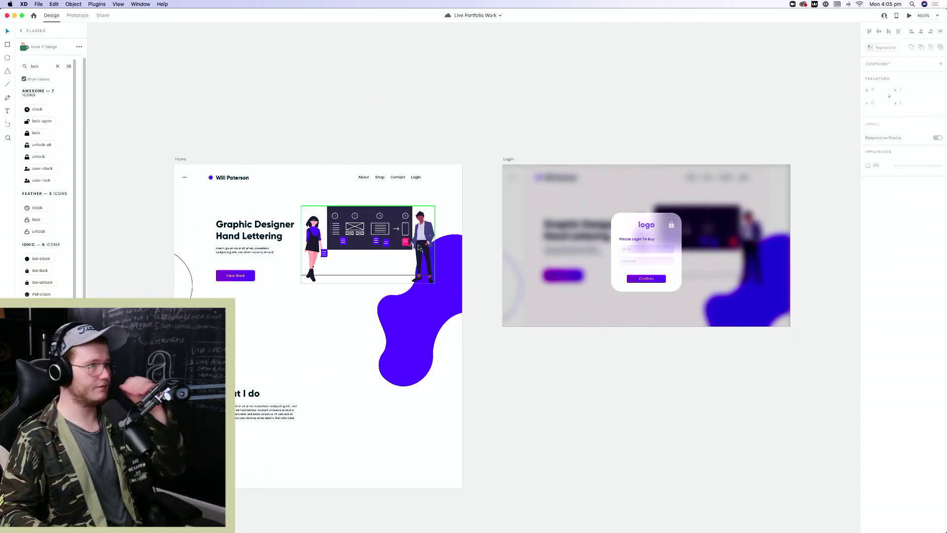
{"action": "left_click_drag", "start_coordinate": [398, 327], "coordinate": [518, 301]}
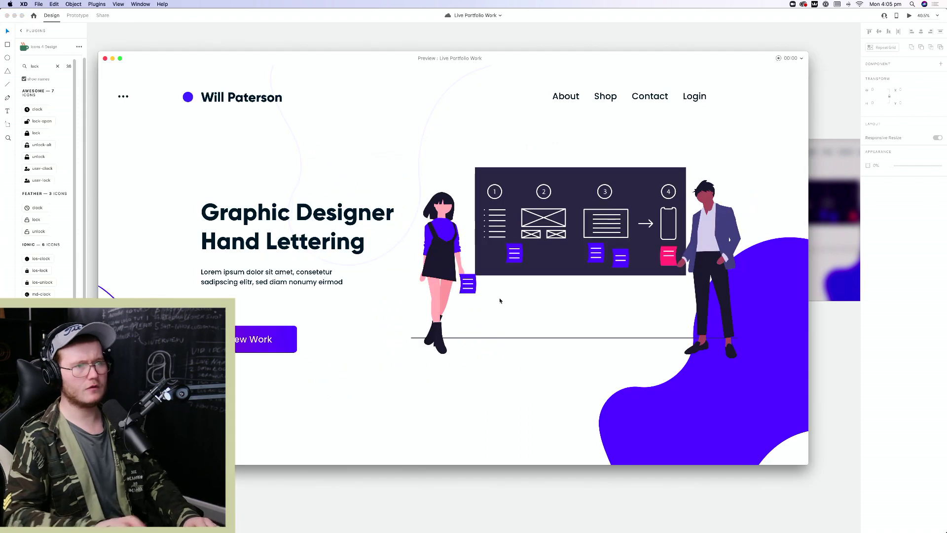
{"action": "key", "text": "super+Return"}
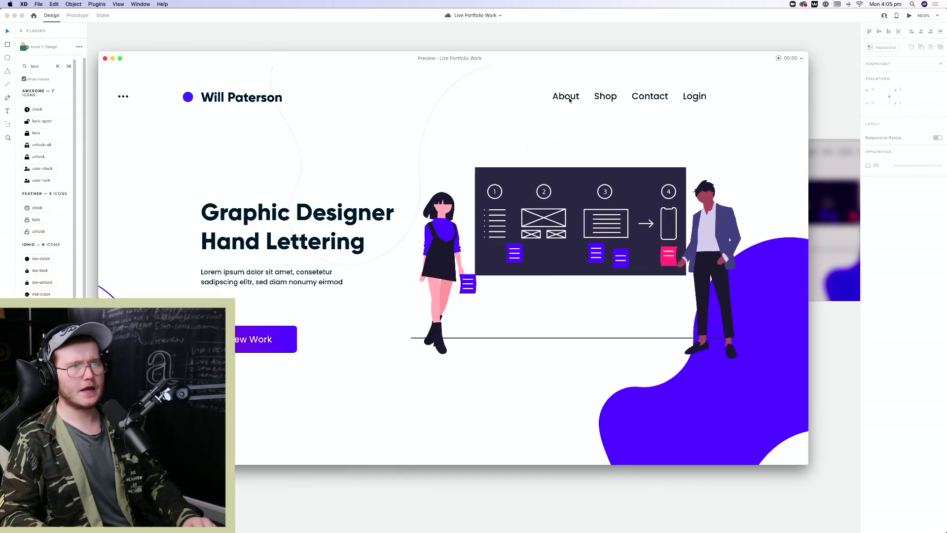
{"action": "left_click", "coordinate": [105, 58]}
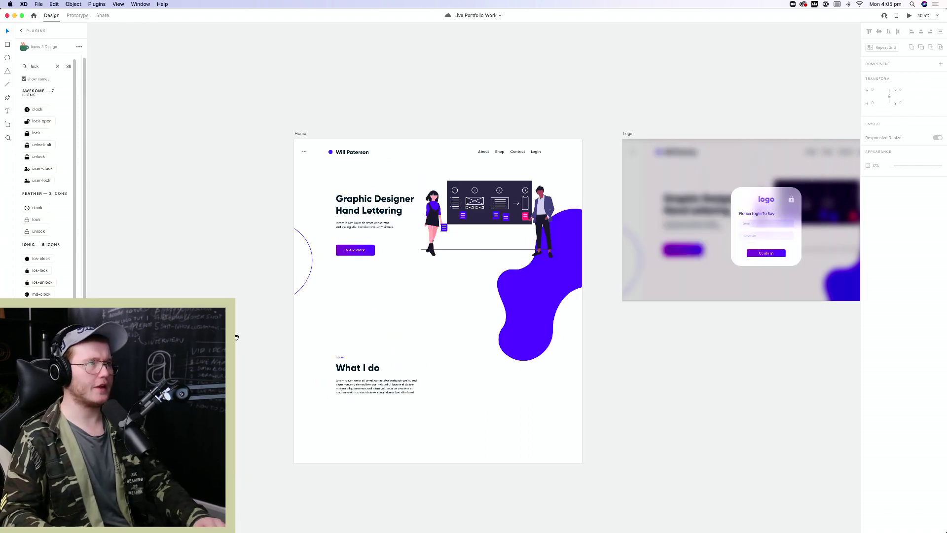
Turn on the 12-column layout grid for the Home artboard
{"action": "scroll", "coordinate": [411, 292], "scroll_direction": "down", "scroll_amount": 5}
{"action": "scroll", "coordinate": [411, 292], "scroll_direction": "up", "scroll_amount": 5}
{"action": "scroll", "coordinate": [402, 280], "scroll_direction": "up", "scroll_amount": 1}
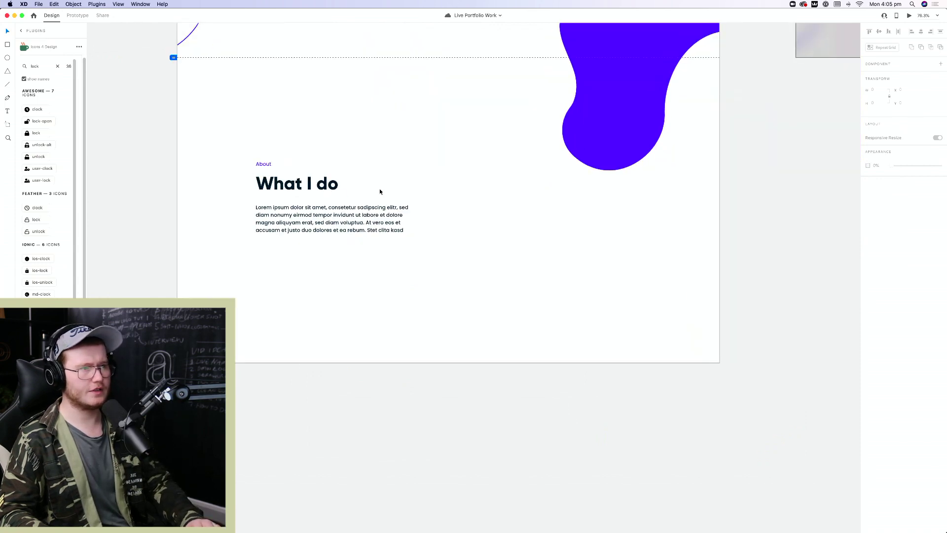
{"action": "left_click_drag", "start_coordinate": [368, 143], "coordinate": [199, 288]}
{"action": "left_click", "coordinate": [549, 350]}
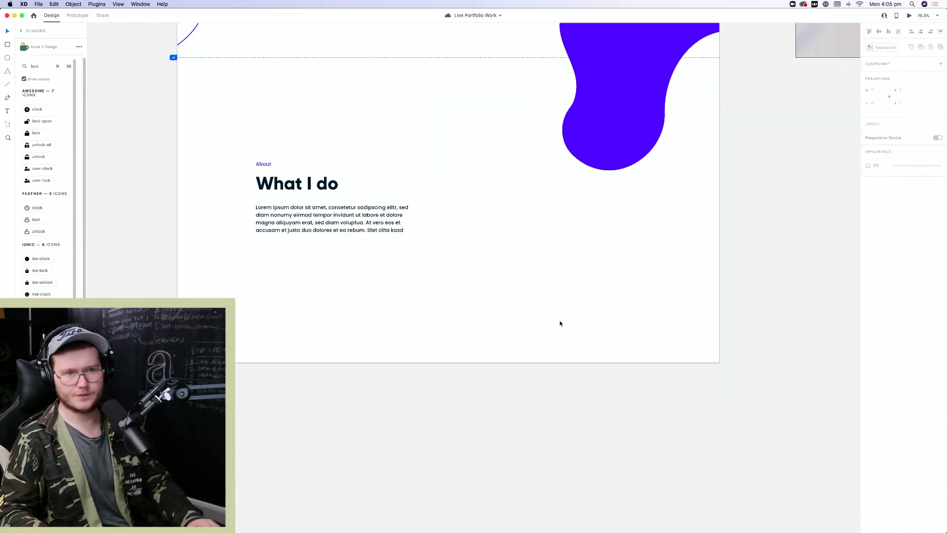
{"action": "left_click", "coordinate": [694, 316]}
{"action": "left_click", "coordinate": [868, 245]}
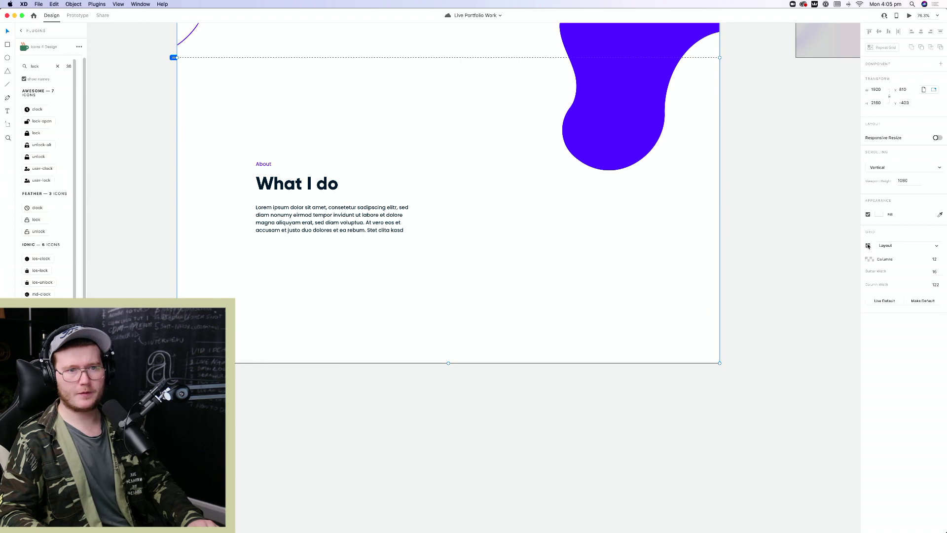
{"action": "scroll", "coordinate": [628, 337], "scroll_direction": "up", "scroll_amount": 3}
{"action": "scroll", "coordinate": [627, 334], "scroll_direction": "down", "scroll_amount": 5}
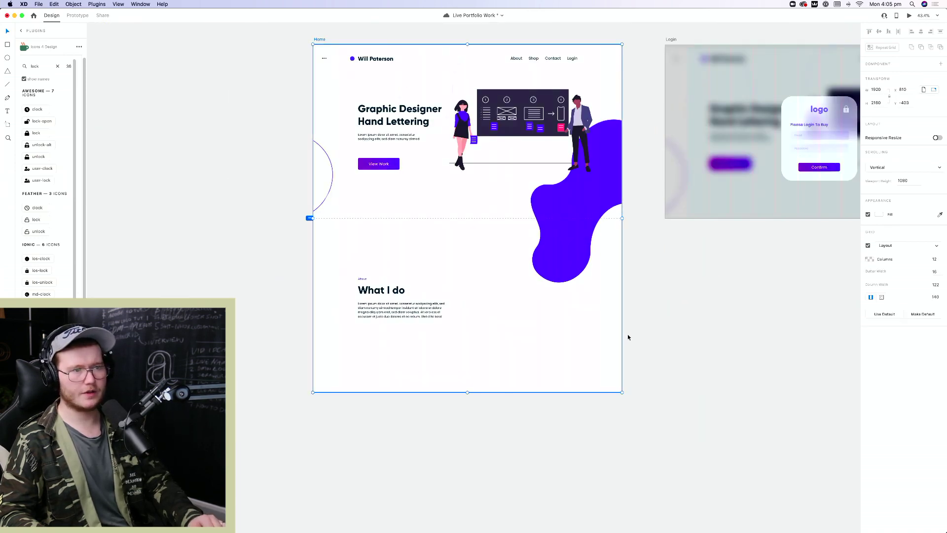
Move the About label, "What I do" heading and paragraph together slightly further down the Home artboard
{"action": "scroll", "coordinate": [628, 333], "scroll_direction": "up", "scroll_amount": 4}
{"action": "left_click_drag", "start_coordinate": [401, 333], "coordinate": [316, 247]}
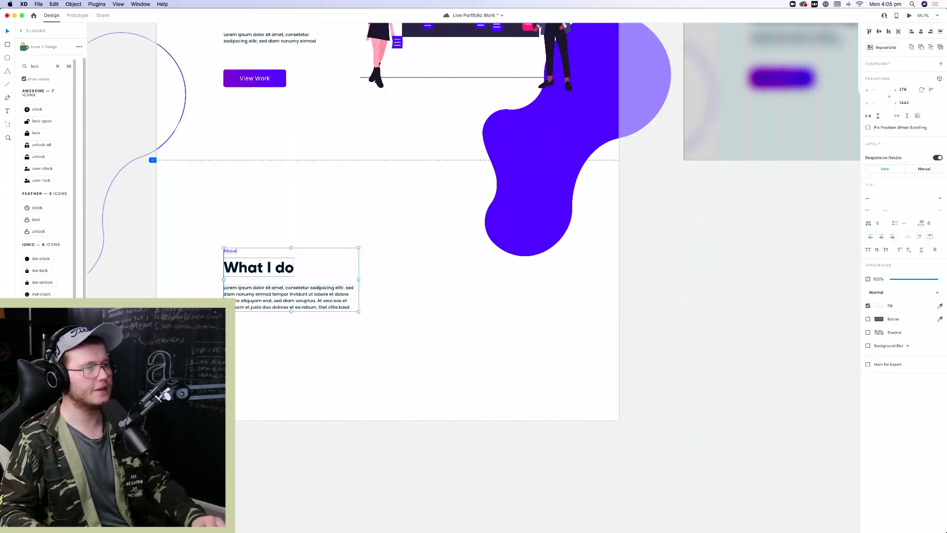
{"action": "left_click", "coordinate": [380, 274]}
{"action": "mouse_move", "coordinate": [380, 274]}
{"action": "left_mouse_down"}
{"action": "mouse_move", "coordinate": [398, 298]}
{"action": "mouse_move", "coordinate": [314, 304]}
{"action": "mouse_move", "coordinate": [391, 287]}
{"action": "left_mouse_up"}
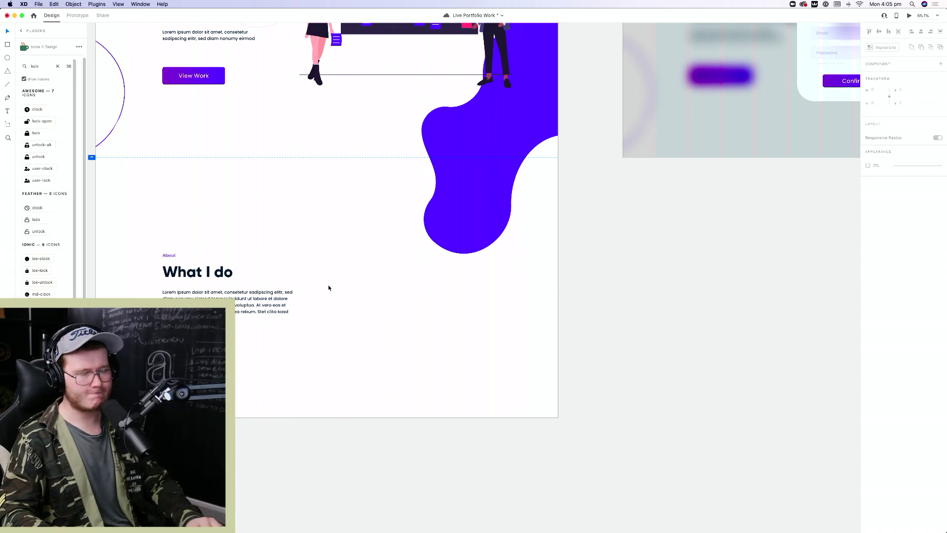
Draw a square about 465 px wide beside the About text, remove its border and give it an off-white fill
{"action": "key", "text": "r"}
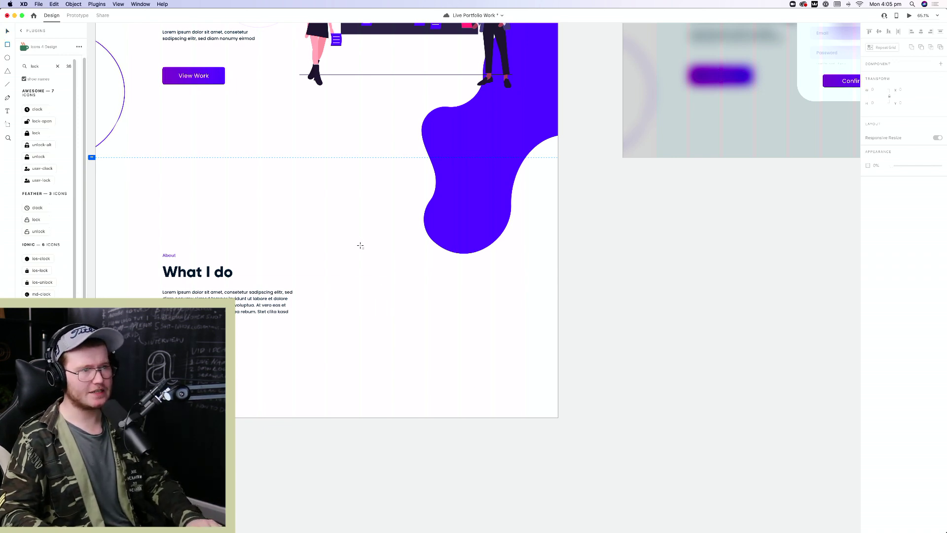
{"action": "left_click_drag", "start_coordinate": [360, 245], "coordinate": [474, 357]}
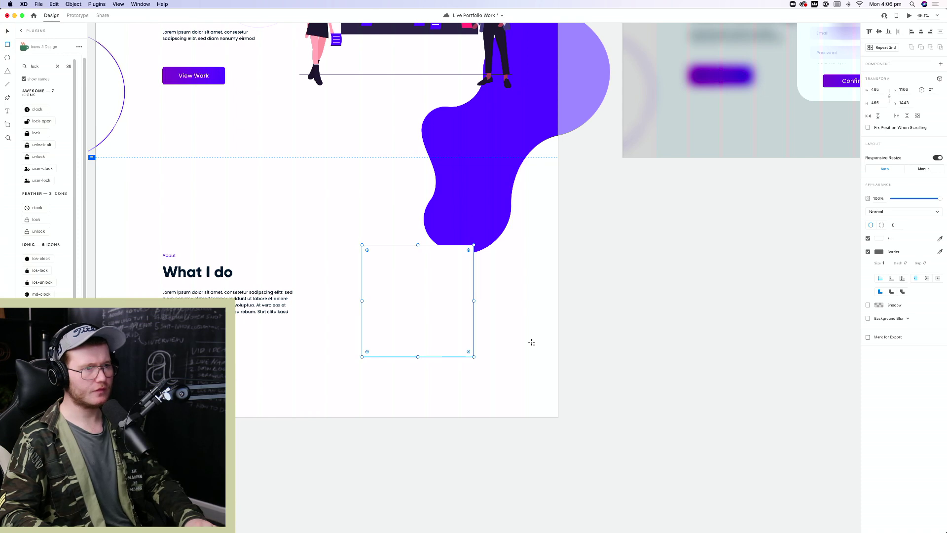
{"action": "key", "text": "Escape"}
{"action": "left_click", "coordinate": [443, 313]}
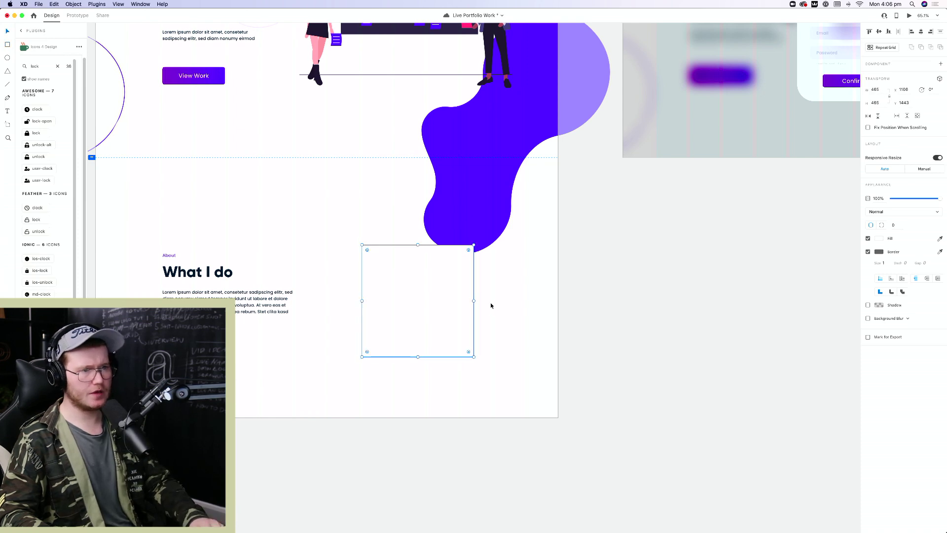
{"action": "left_click", "coordinate": [868, 251]}
{"action": "left_click", "coordinate": [879, 238]}
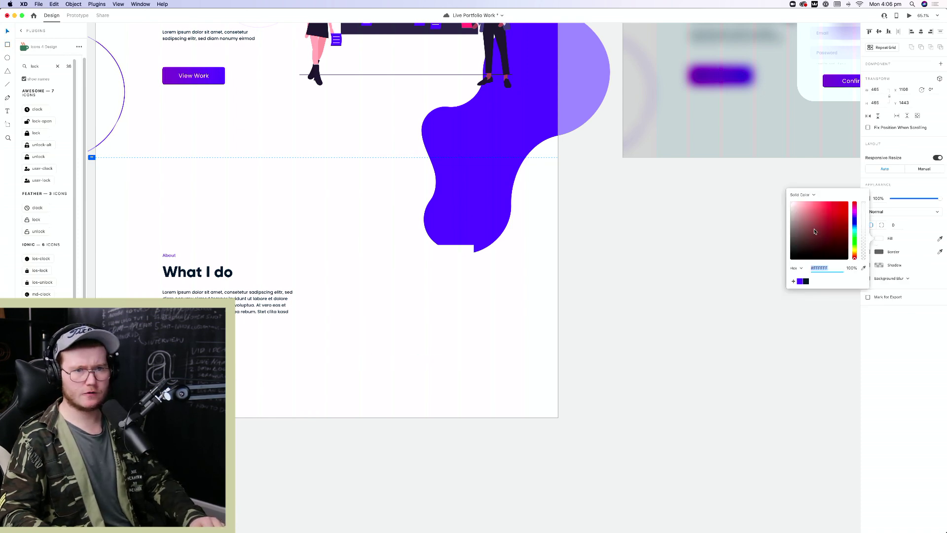
{"action": "key", "text": "Escape"}
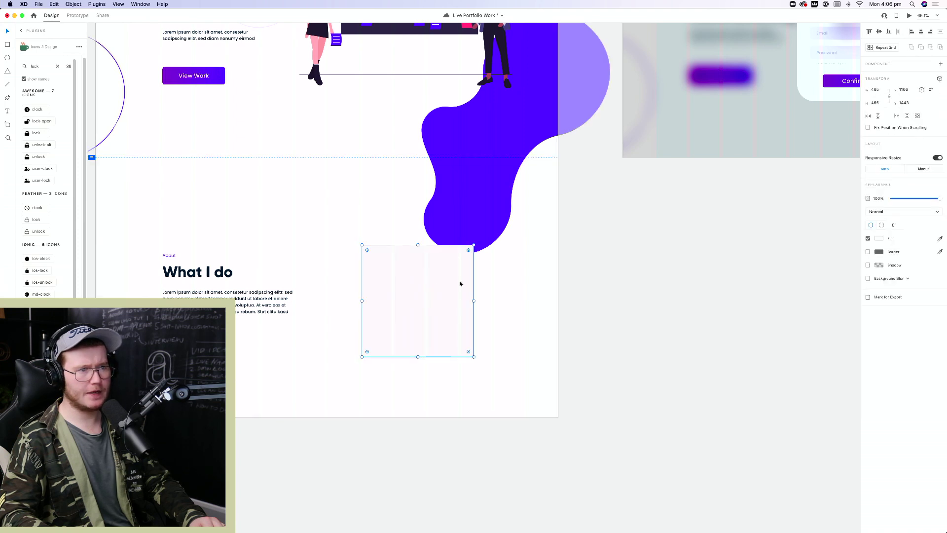
Round the square's corners to about 31, then reposition it and enlarge it to about 535 px wide
{"action": "left_click_drag", "start_coordinate": [466, 252], "coordinate": [522, 296]}
{"action": "scroll", "coordinate": [521, 295], "scroll_direction": "left", "scroll_amount": 3}
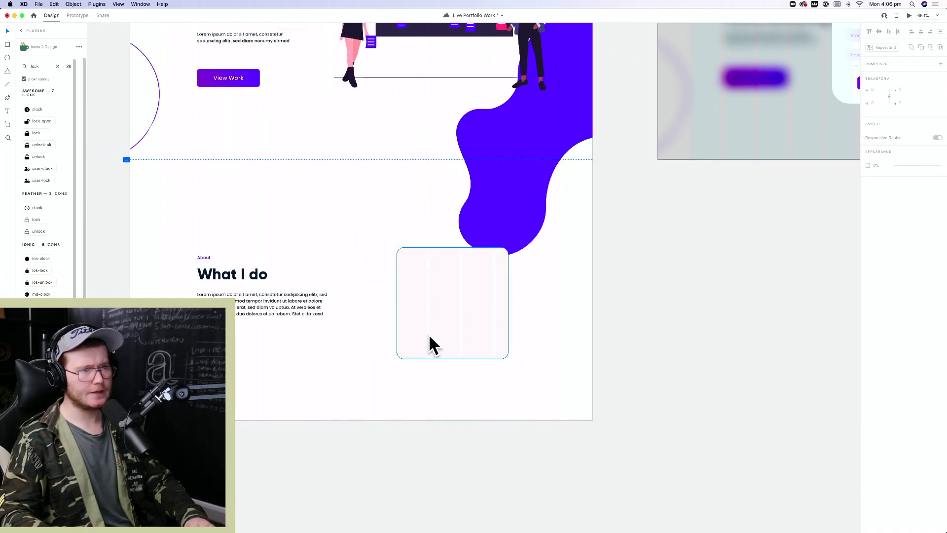
{"action": "left_click_drag", "start_coordinate": [429, 341], "coordinate": [467, 305]}
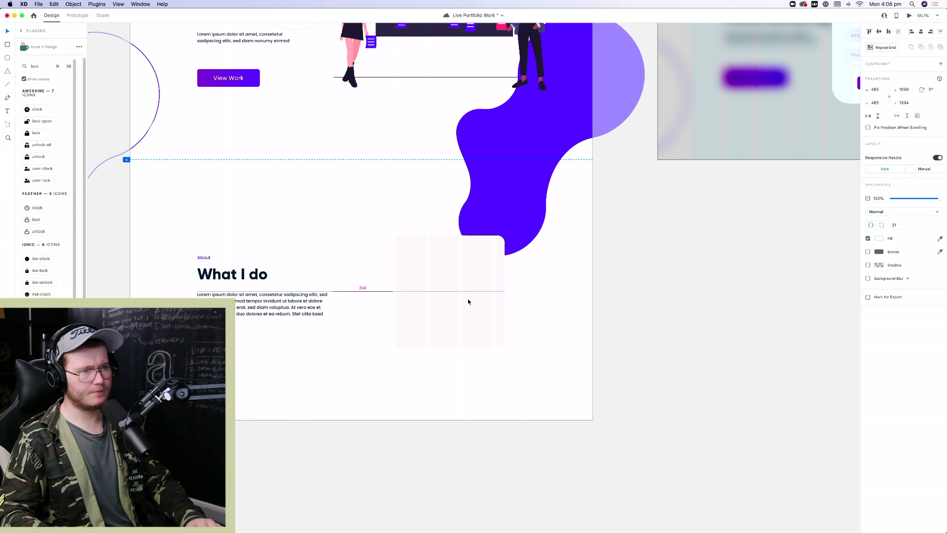
{"action": "left_click_drag", "start_coordinate": [504, 345], "coordinate": [525, 364]}
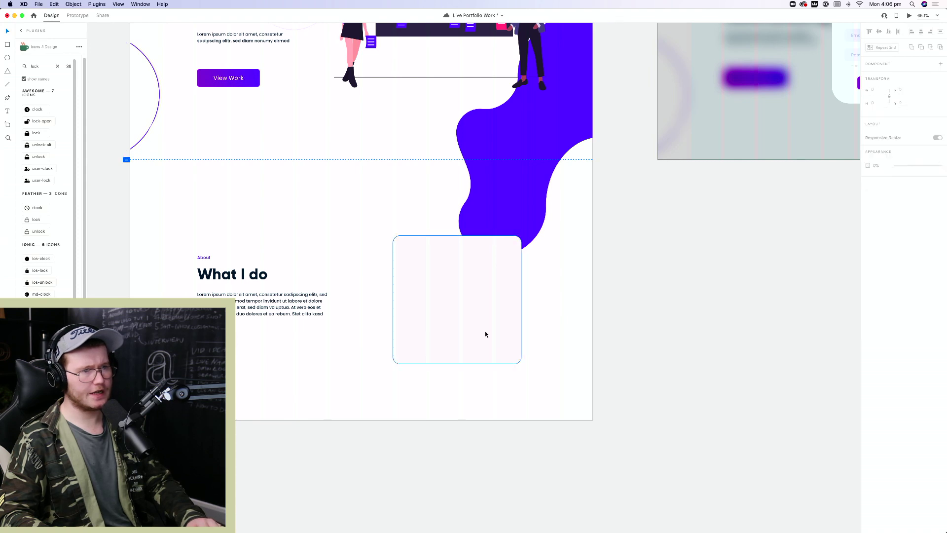
Duplicate the square as a strip of about 535 by 67 px just below it, with corner radius 0
{"action": "left_click_drag", "start_coordinate": [484, 331], "coordinate": [484, 376]}
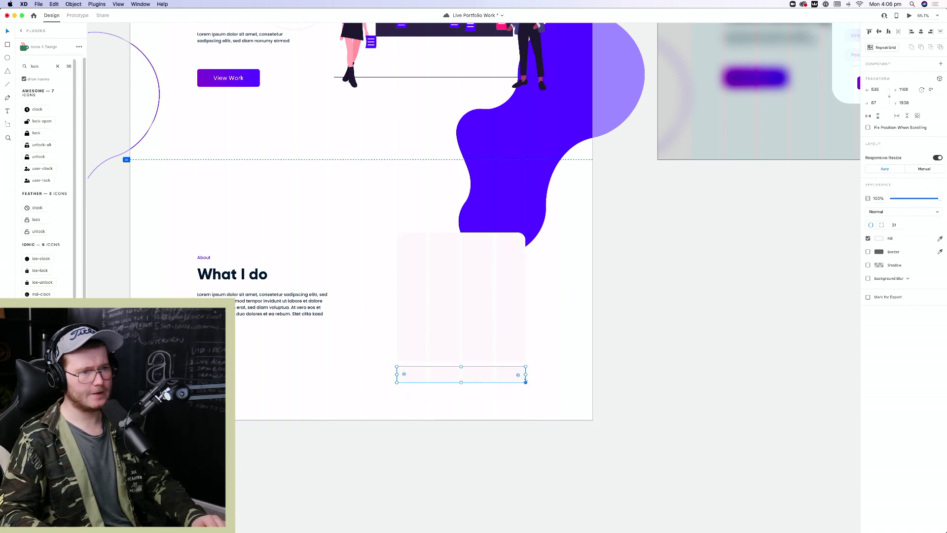
{"action": "scroll", "coordinate": [538, 365], "scroll_direction": "up", "scroll_amount": 5}
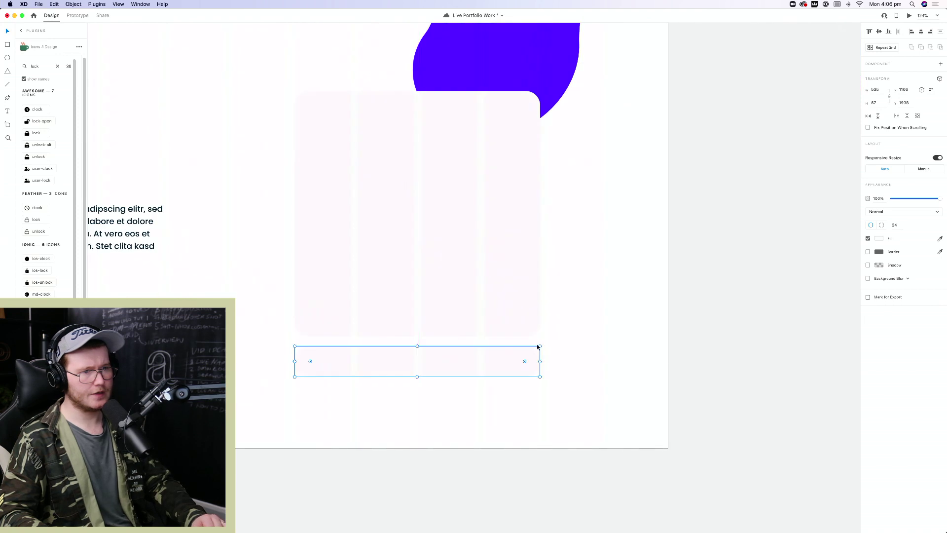
{"action": "left_click_drag", "start_coordinate": [523, 363], "coordinate": [493, 360]}
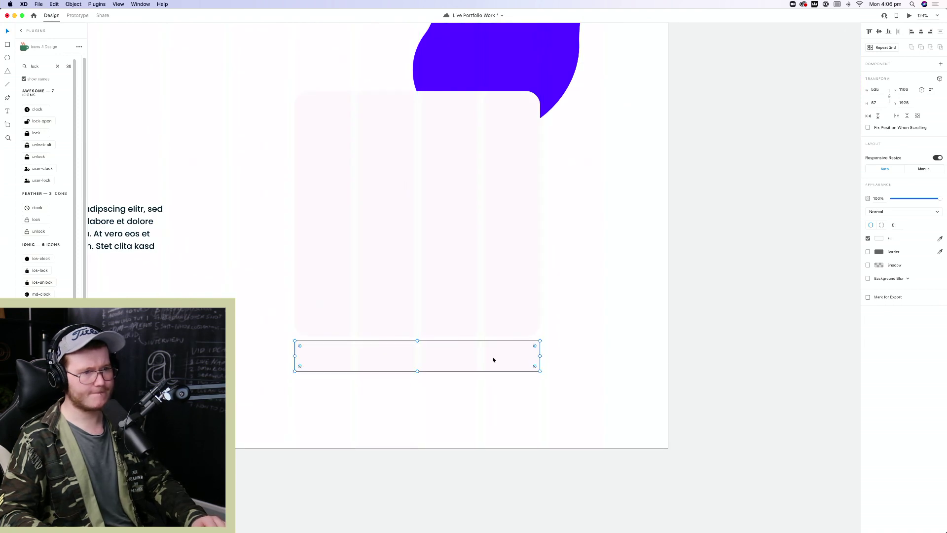
{"action": "key", "text": "Escape"}
Move the rounded square and the strip below it together toward the About text, to X 1039
{"action": "scroll", "coordinate": [505, 356], "scroll_direction": "down", "scroll_amount": 5}
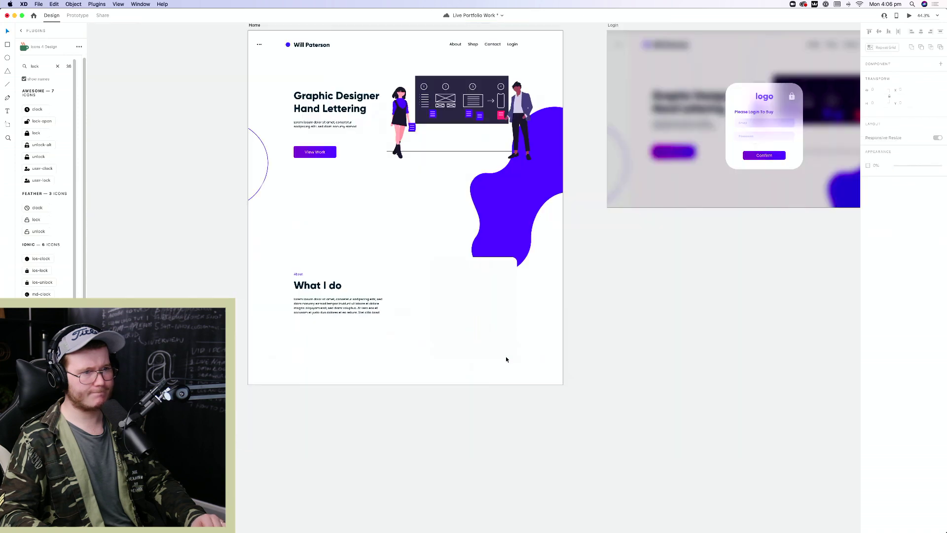
{"action": "scroll", "coordinate": [505, 359], "scroll_direction": "up", "scroll_amount": 5}
{"action": "left_click", "coordinate": [518, 316]}
{"action": "left_click_drag", "start_coordinate": [517, 316], "coordinate": [573, 317]}
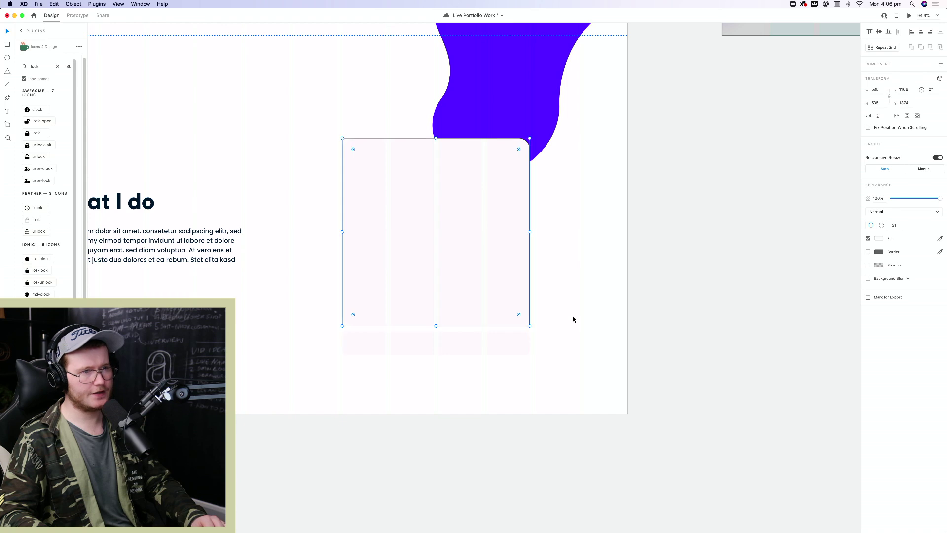
{"action": "scroll", "coordinate": [573, 317], "scroll_direction": "up", "scroll_amount": 2}
{"action": "scroll", "coordinate": [573, 317], "scroll_direction": "right", "scroll_amount": 2}
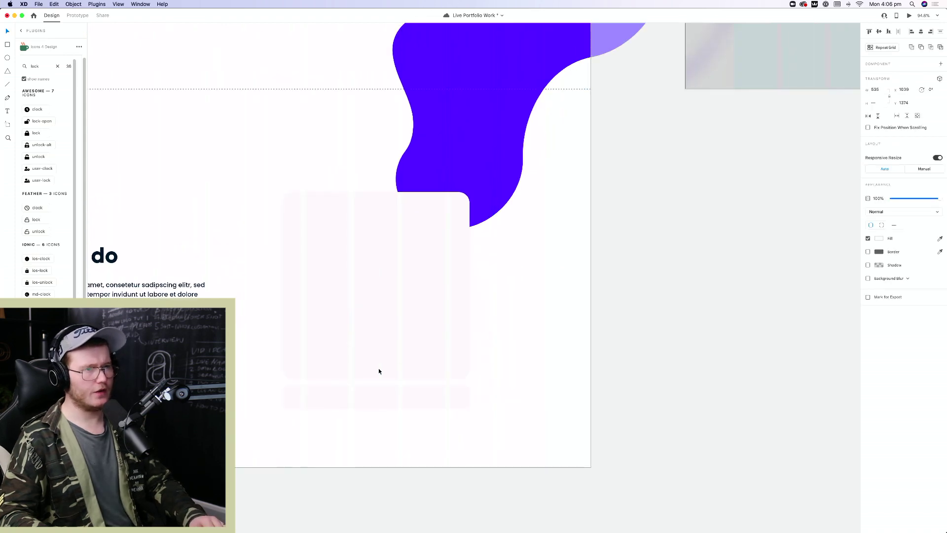
{"action": "scroll", "coordinate": [581, 334], "scroll_direction": "left", "scroll_amount": 2}
{"action": "left_click", "coordinate": [707, 351]}
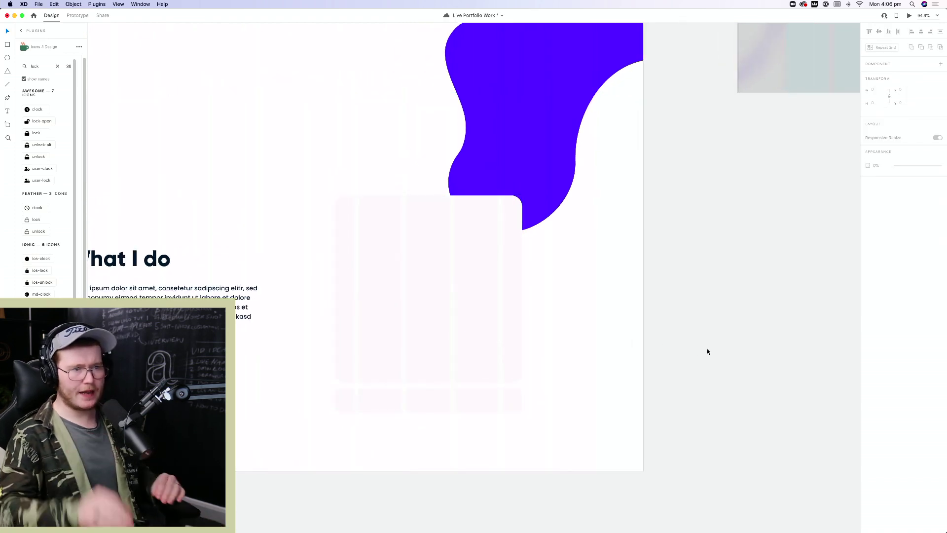
{"action": "left_click", "coordinate": [513, 362]}
{"action": "left_click", "coordinate": [686, 395]}
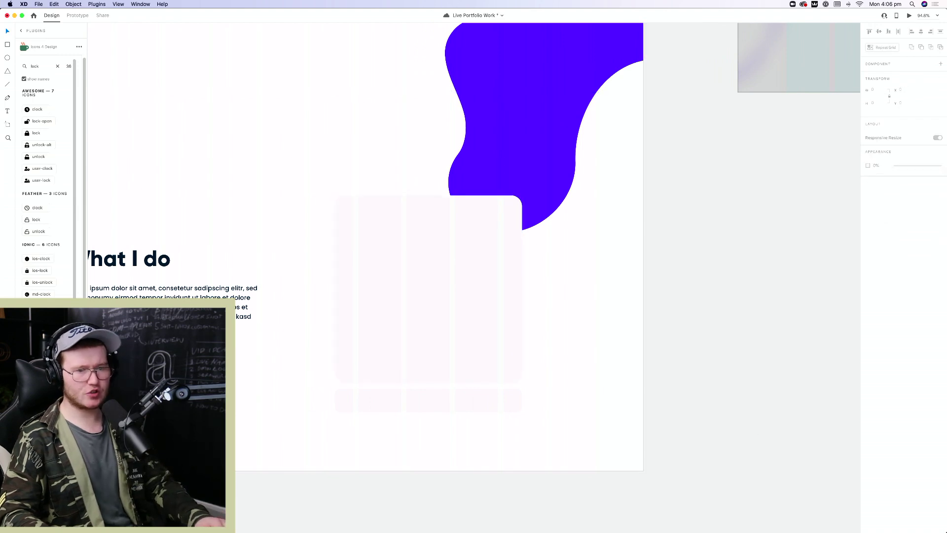
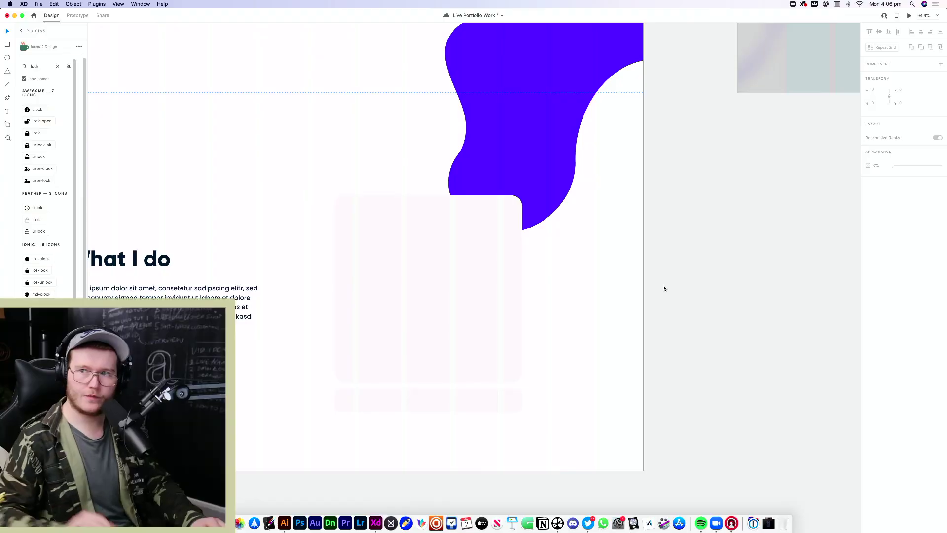
Fill the rounded square with the hand-lettering photo from the Downloads folder
{"action": "left_click", "coordinate": [775, 528]}
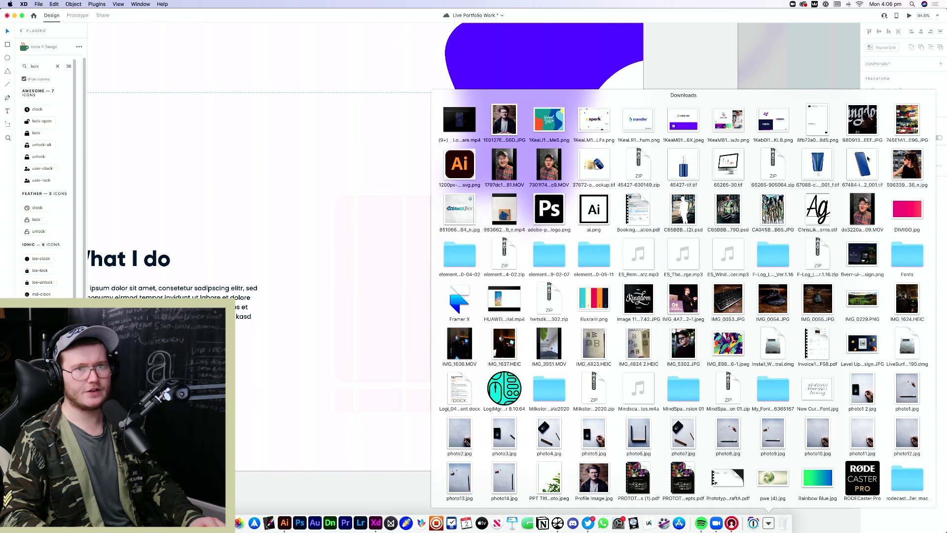
{"action": "left_click_drag", "start_coordinate": [861, 119], "coordinate": [473, 268]}
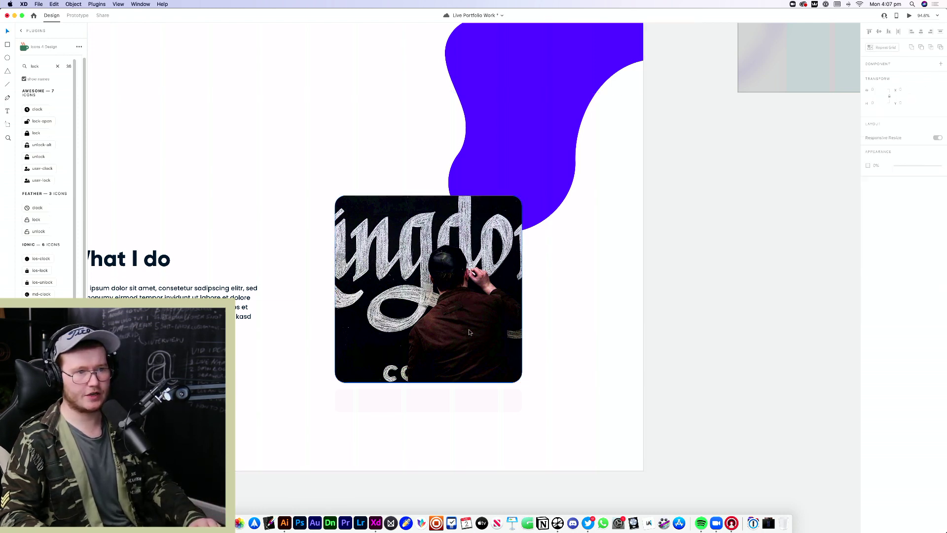
{"action": "left_click", "coordinate": [712, 321]}
Add a black shadow with about 53% opacity to the photo card and check it within the Home artboard
{"action": "left_click", "coordinate": [424, 289]}
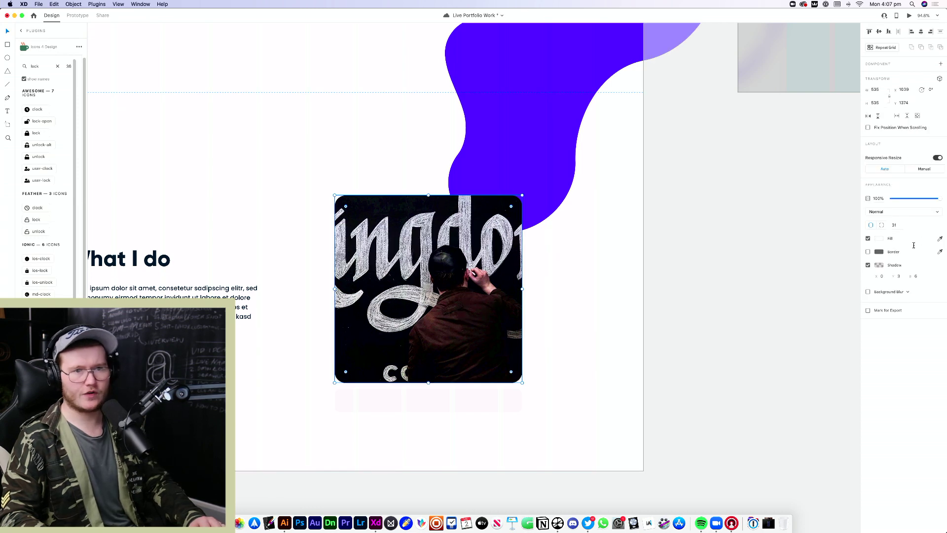
{"action": "left_click", "coordinate": [881, 251]}
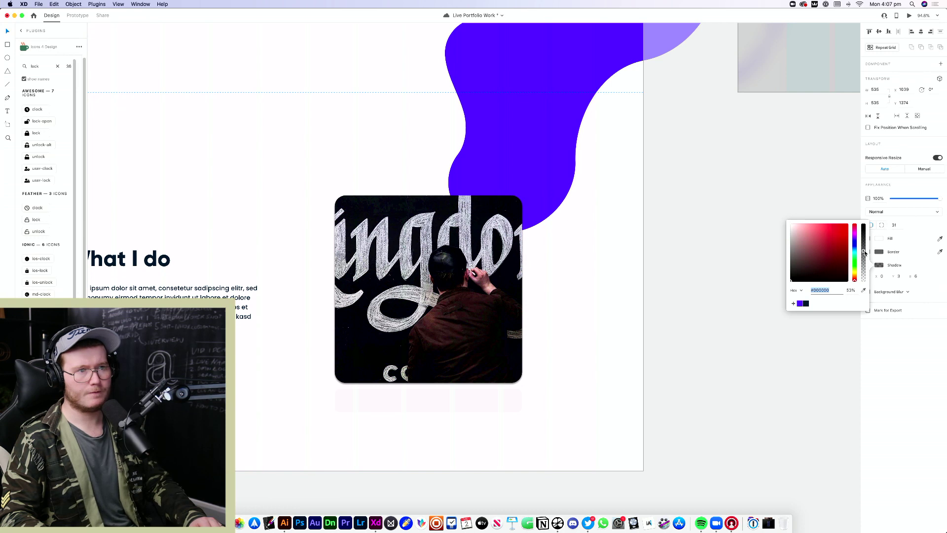
{"action": "left_click", "coordinate": [588, 259]}
{"action": "key", "text": "super+0"}
{"action": "scroll", "coordinate": [570, 258], "scroll_direction": "up", "scroll_amount": 5}
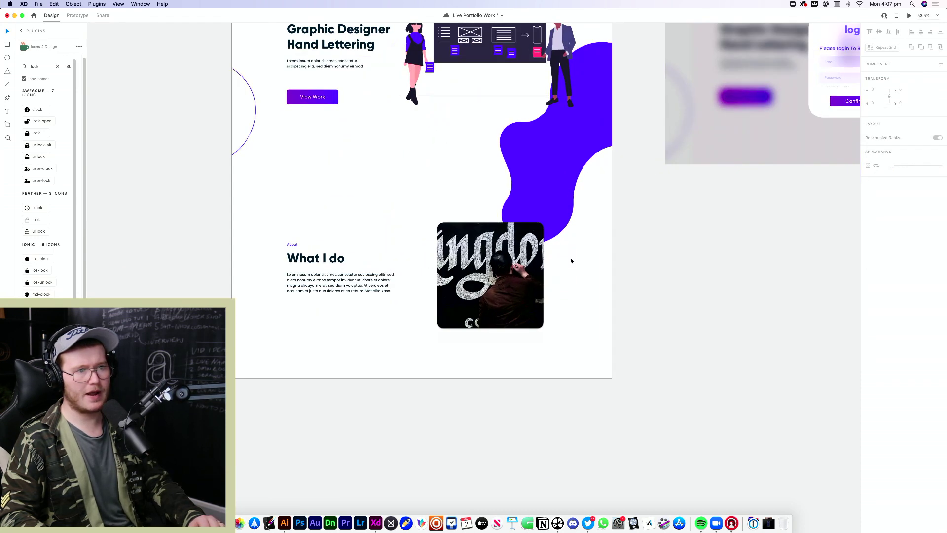
Search the icon plugin for "heart" and place the solid heart icon at the left end of the strip below the photo, vertically centred
{"action": "scroll", "coordinate": [570, 257], "scroll_direction": "up", "scroll_amount": 5}
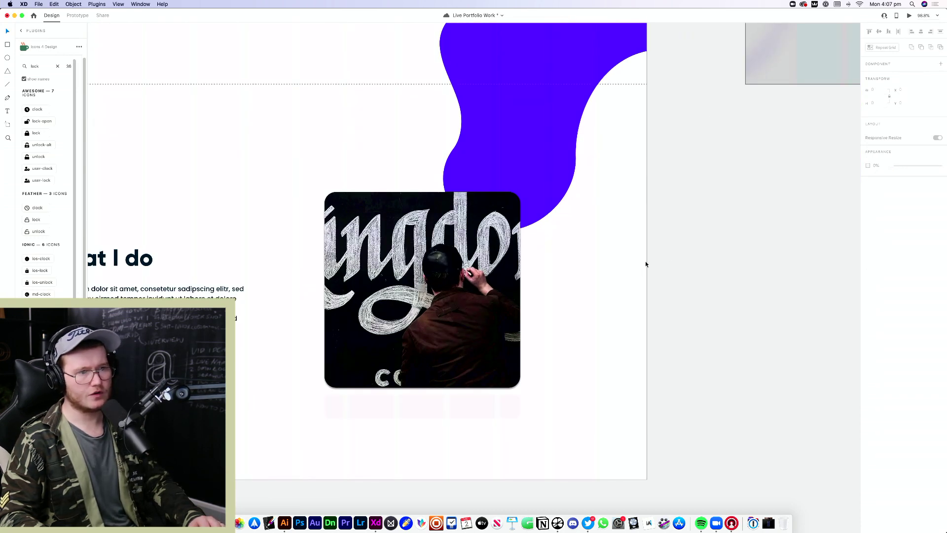
{"action": "left_click", "coordinate": [488, 291]}
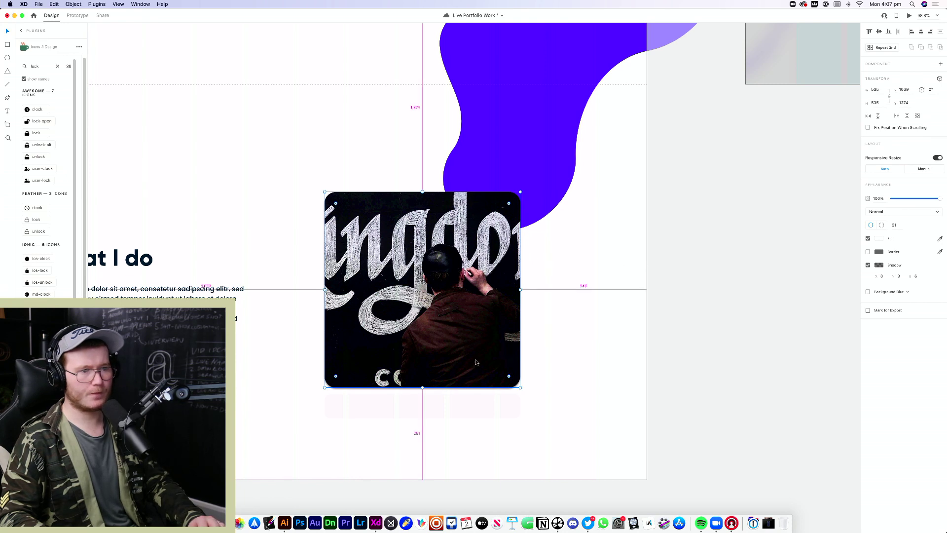
{"action": "scroll", "coordinate": [475, 360], "scroll_direction": "up", "scroll_amount": 2}
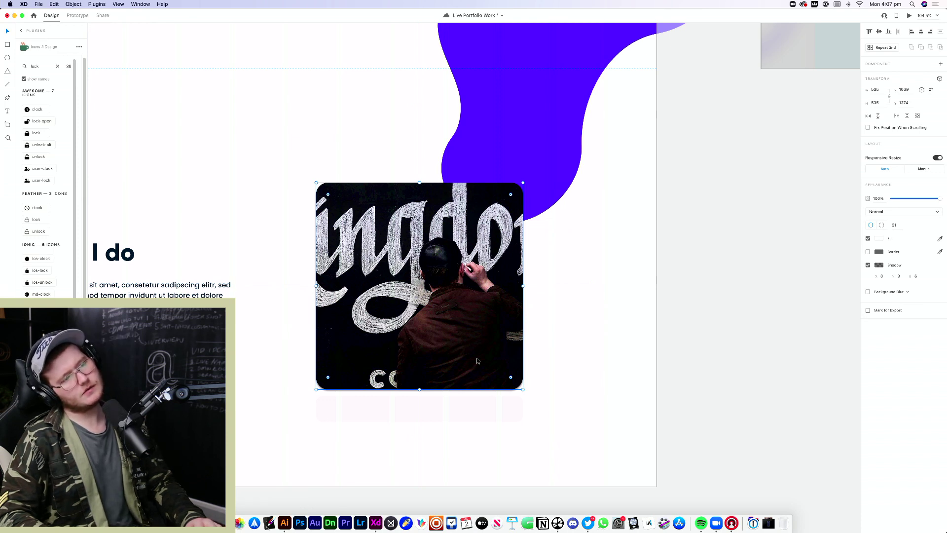
{"action": "left_click", "coordinate": [646, 384]}
{"action": "left_click", "coordinate": [444, 411]}
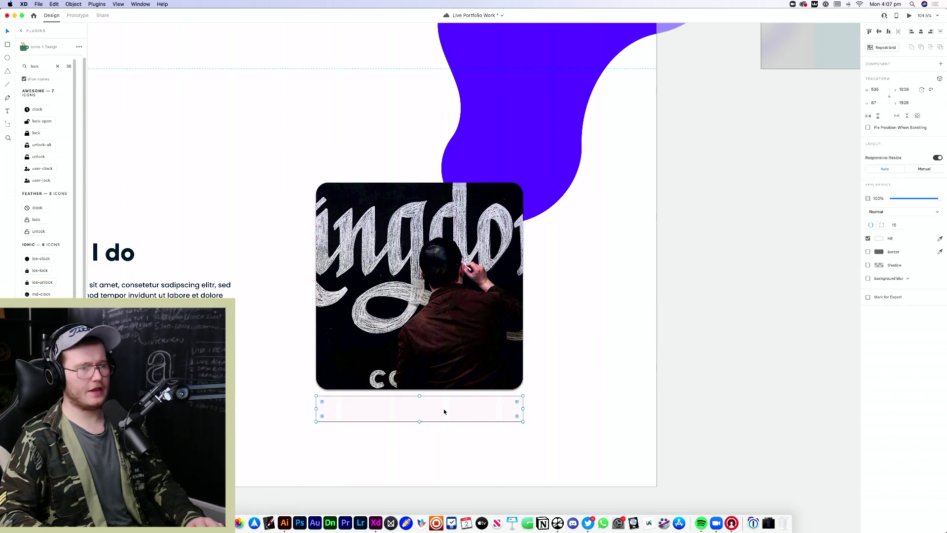
{"action": "scroll", "coordinate": [363, 443], "scroll_direction": "up", "scroll_amount": 5}
{"action": "scroll", "coordinate": [363, 443], "scroll_direction": "left", "scroll_amount": 3}
{"action": "scroll", "coordinate": [362, 443], "scroll_direction": "down", "scroll_amount": 2}
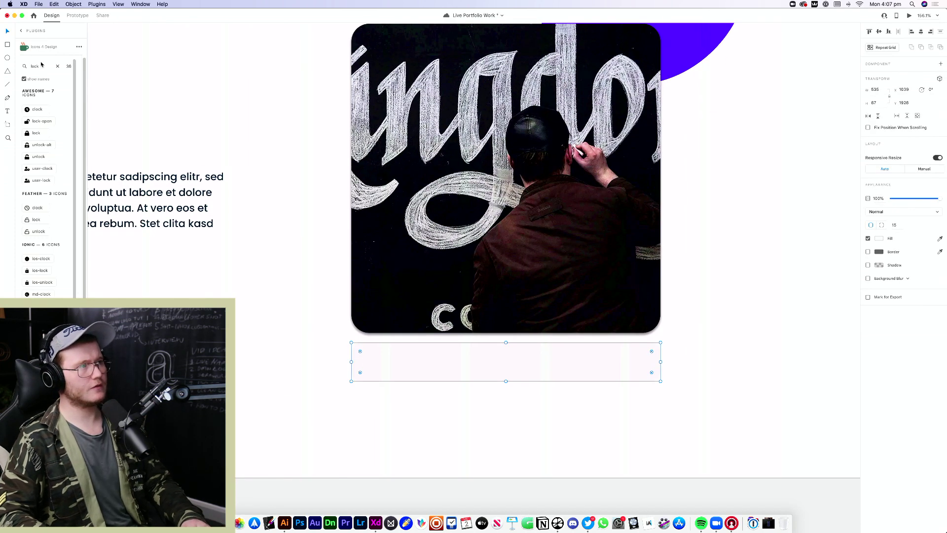
{"action": "type", "text": "heart"}
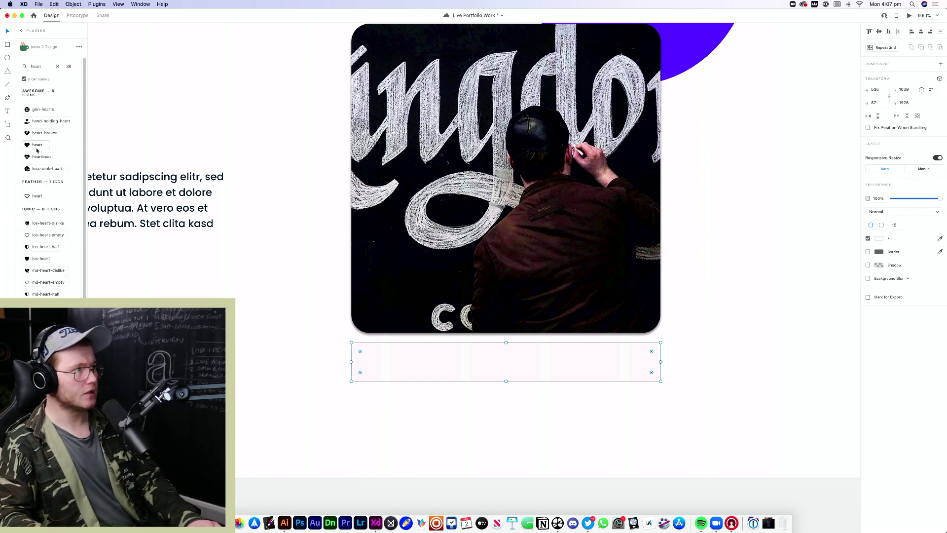
{"action": "left_click_drag", "start_coordinate": [37, 150], "coordinate": [383, 361]}
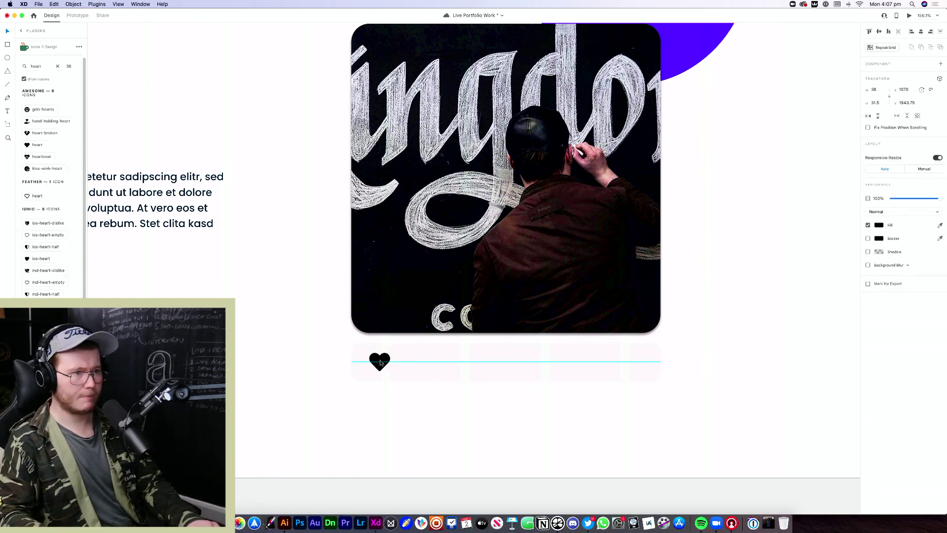
Turn off the heart icon's fill and give it a bright pinkish-red border
{"action": "left_click", "coordinate": [868, 225]}
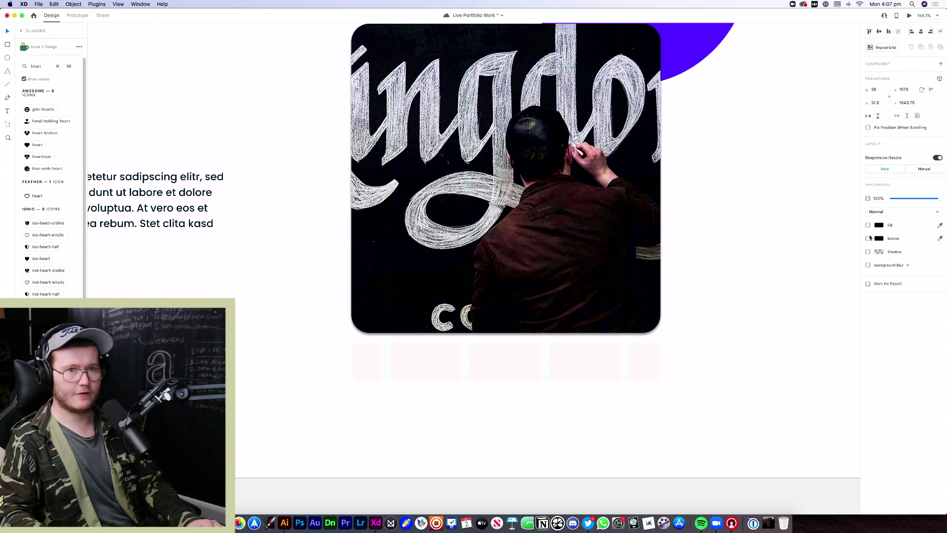
{"action": "left_click", "coordinate": [867, 238]}
{"action": "left_click", "coordinate": [878, 238]}
{"action": "left_click", "coordinate": [855, 211]}
{"action": "left_click_drag", "start_coordinate": [855, 211], "coordinate": [848, 197]}
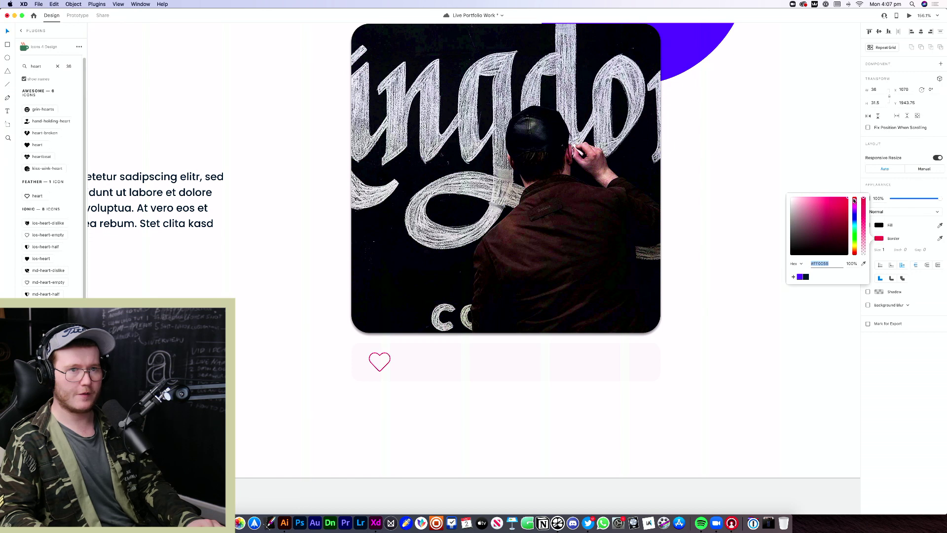
{"action": "left_click", "coordinate": [818, 321]}
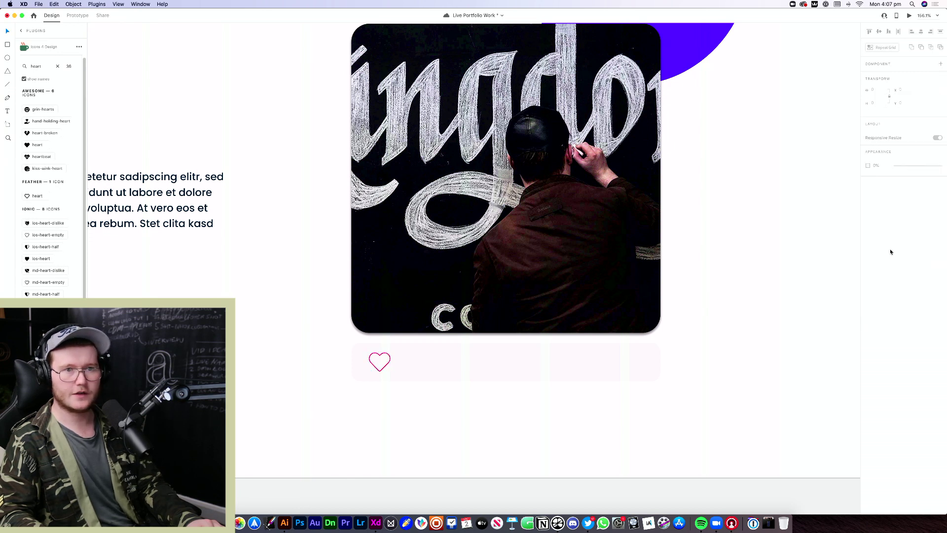
{"action": "double_click", "coordinate": [380, 361]}
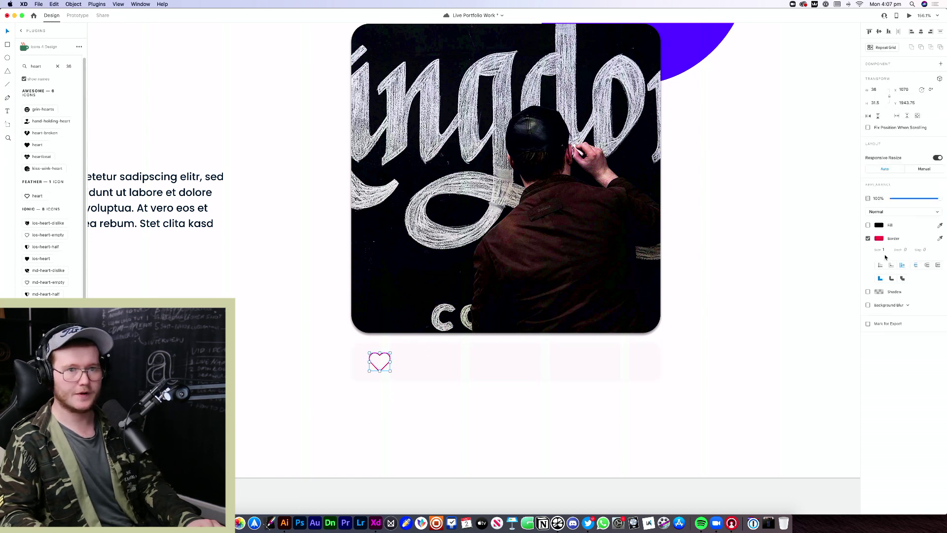
{"action": "key", "text": "Escape"}
{"action": "key", "text": "3"}
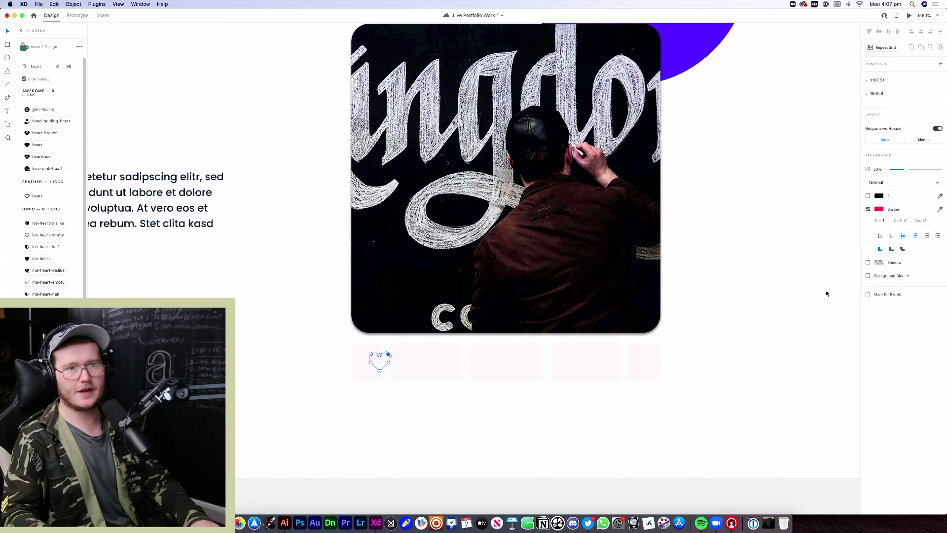
{"action": "key", "text": "super+z"}
Set the heart icon's border size to 3
{"action": "double_click", "coordinate": [384, 367]}
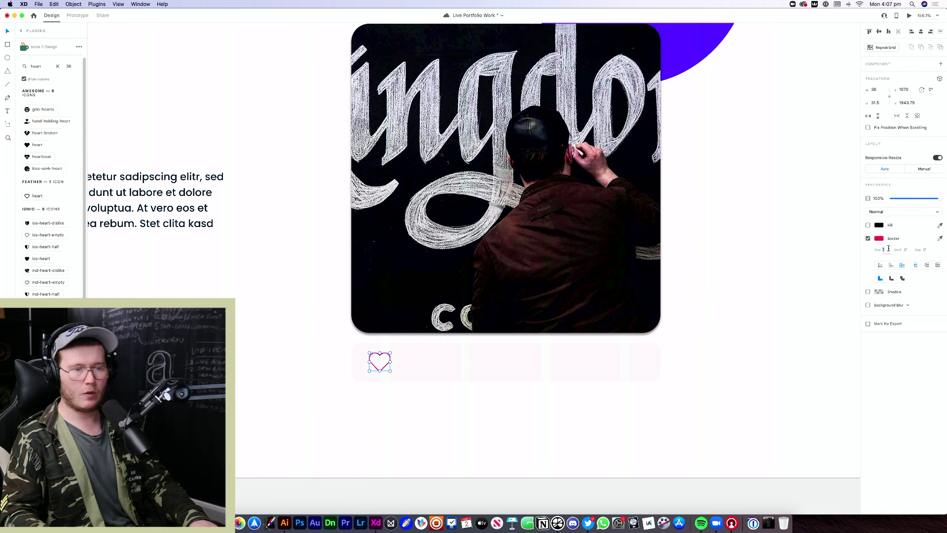
{"action": "type", "text": "3"}
{"action": "key", "text": "Return"}
{"action": "left_click", "coordinate": [680, 402]}
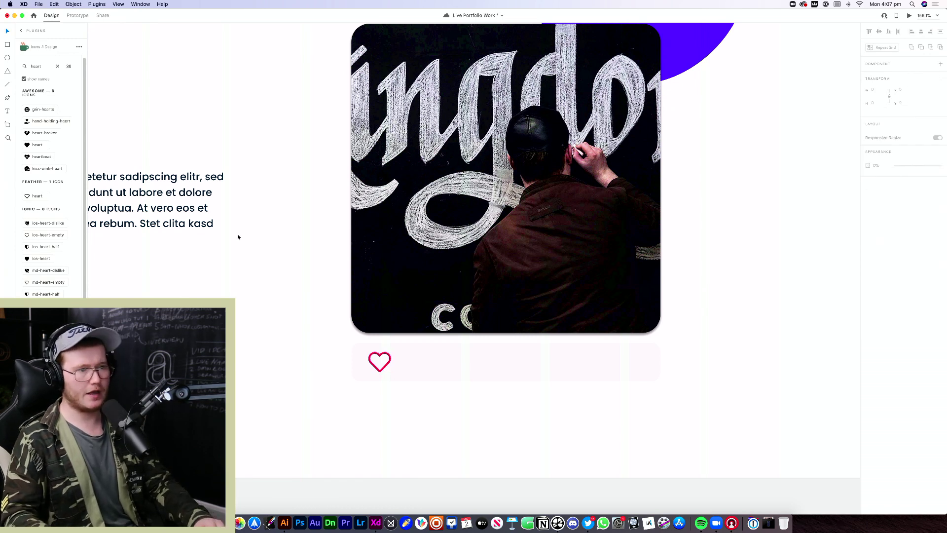
{"action": "left_click", "coordinate": [386, 367]}
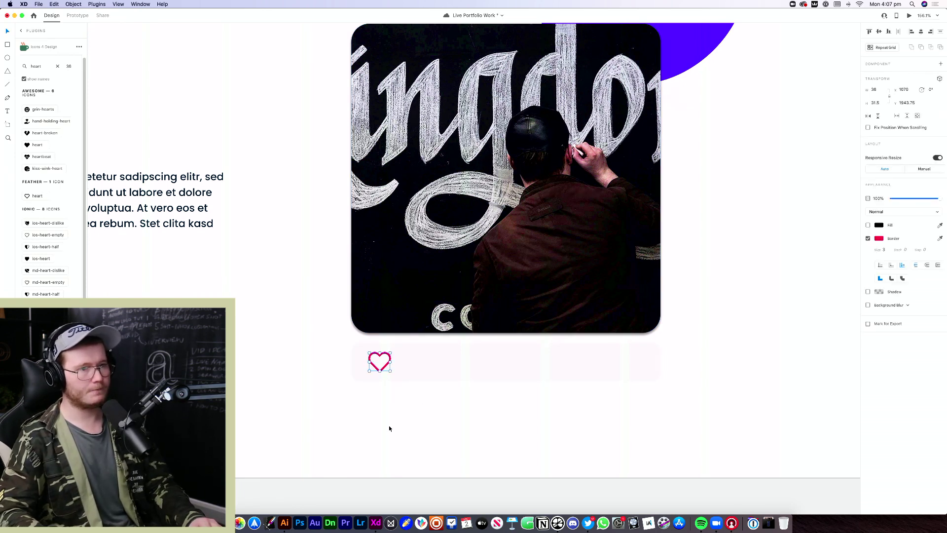
{"action": "left_click", "coordinate": [401, 417]}
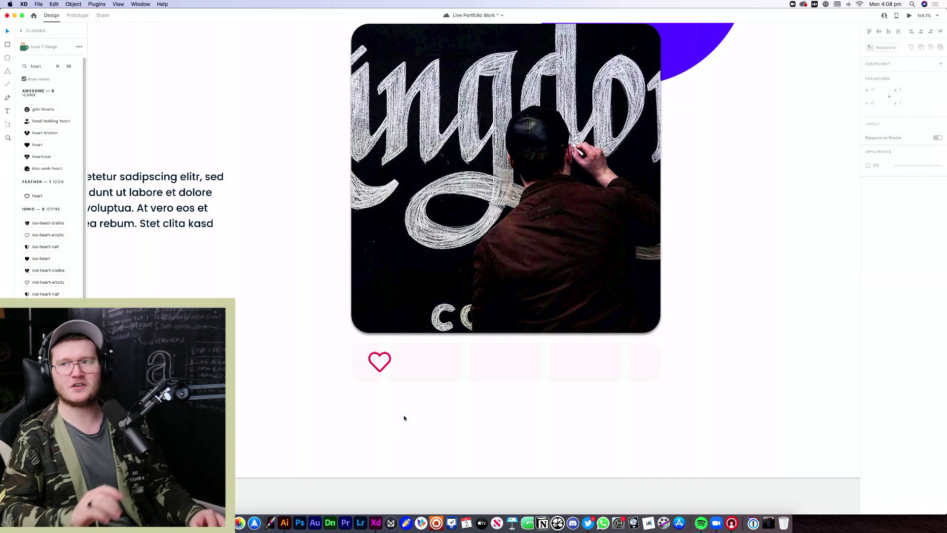
Try narrowing the strip below the photo symmetrically to about 481 px wide
{"action": "left_click", "coordinate": [451, 360]}
{"action": "key", "text": "alt"}
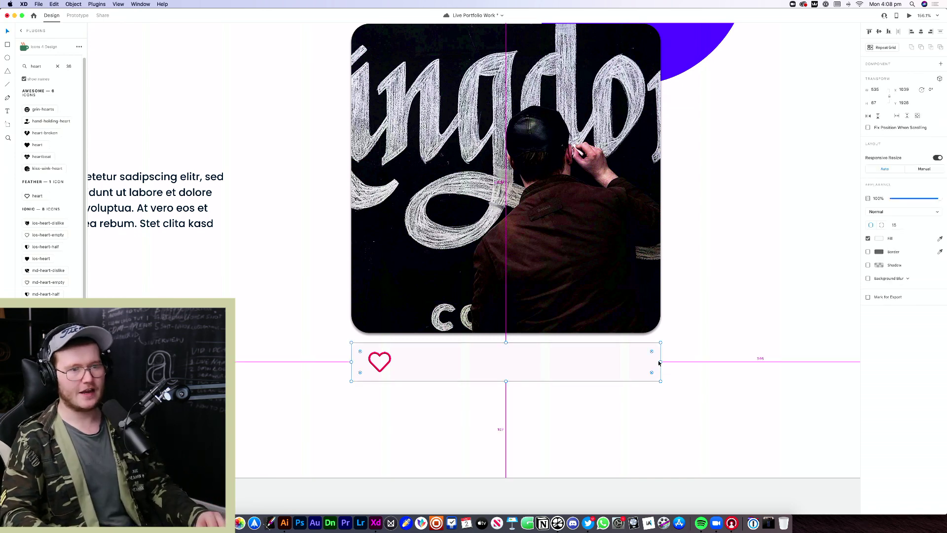
{"action": "left_click_drag", "start_coordinate": [660, 361], "coordinate": [644, 362]}
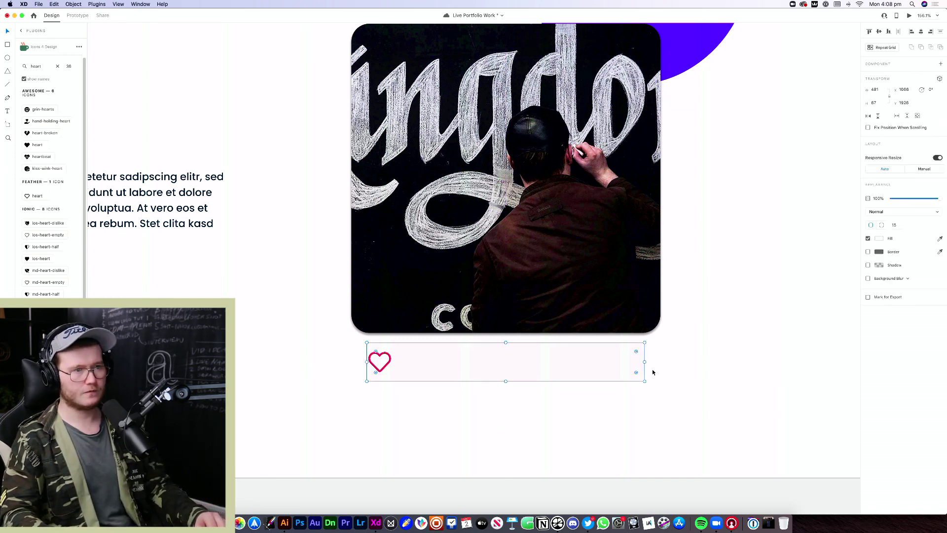
{"action": "left_click", "coordinate": [446, 408]}
{"action": "scroll", "coordinate": [446, 407], "scroll_direction": "down", "scroll_amount": 5}
{"action": "scroll", "coordinate": [446, 408], "scroll_direction": "up", "scroll_amount": 4}
{"action": "scroll", "coordinate": [446, 406], "scroll_direction": "up", "scroll_amount": 1}
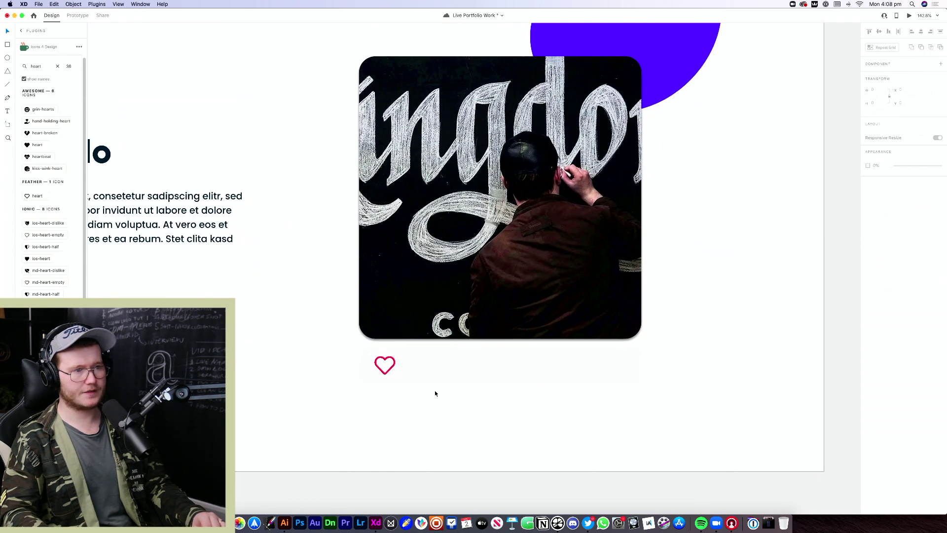
Fill the strip below the photo with the saved violet-blue swatch
{"action": "left_click", "coordinate": [436, 369]}
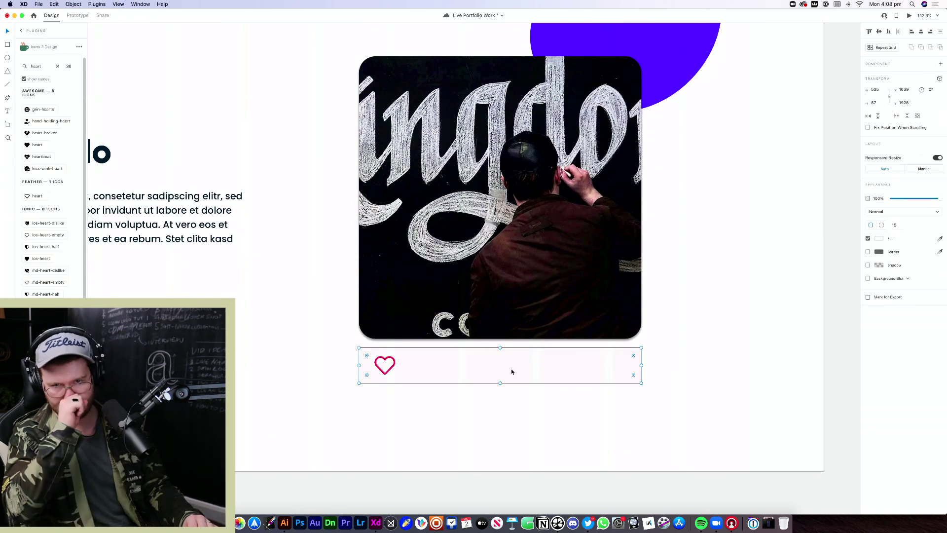
{"action": "left_click", "coordinate": [878, 239]}
{"action": "left_click", "coordinate": [800, 281]}
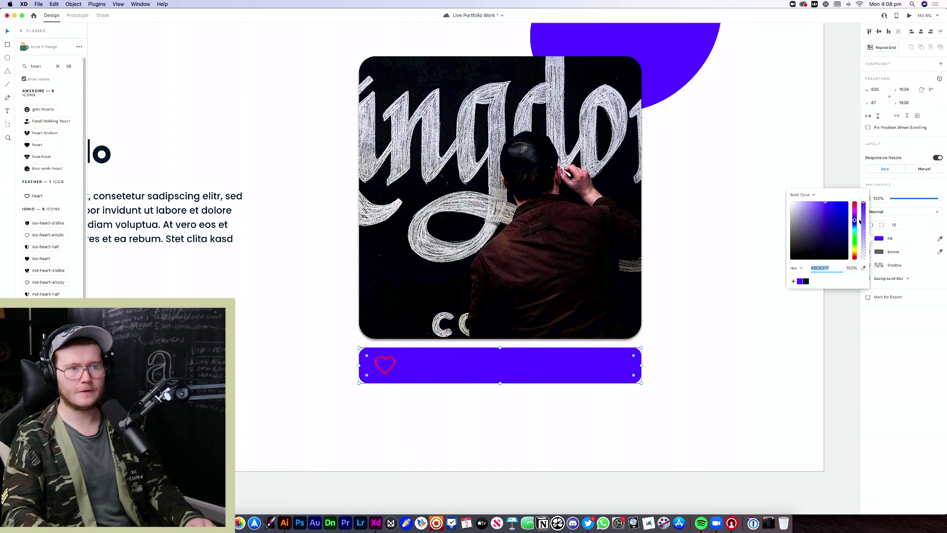
Give the rounded bar behind the heart icon, below the photo, a near-white fill
{"action": "left_click_drag", "start_coordinate": [863, 220], "coordinate": [861, 252]}
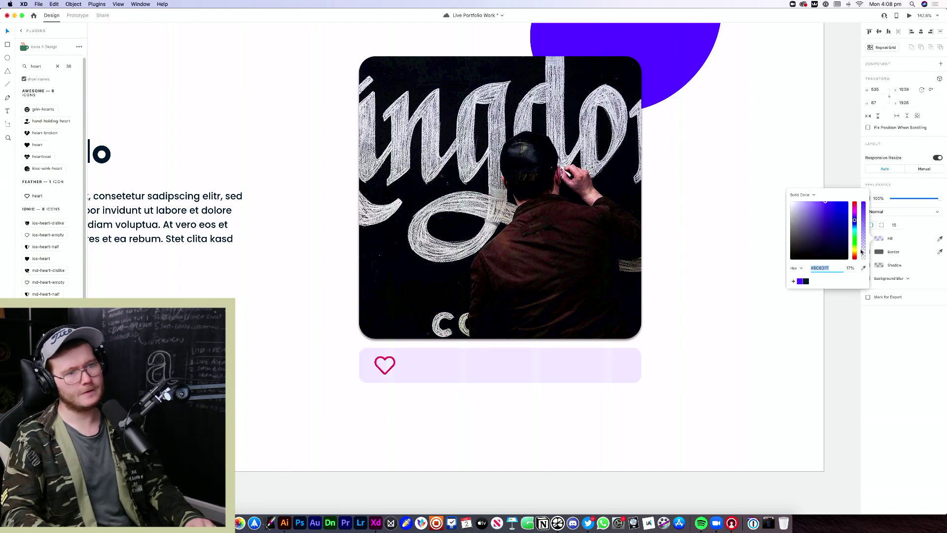
{"action": "left_click", "coordinate": [739, 392]}
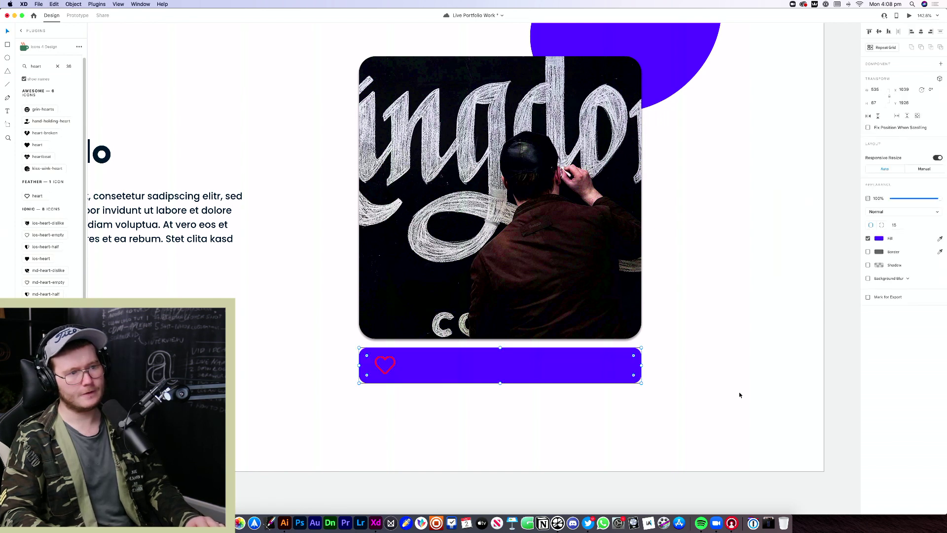
{"action": "key", "text": "Escape"}
{"action": "left_click", "coordinate": [450, 368]}
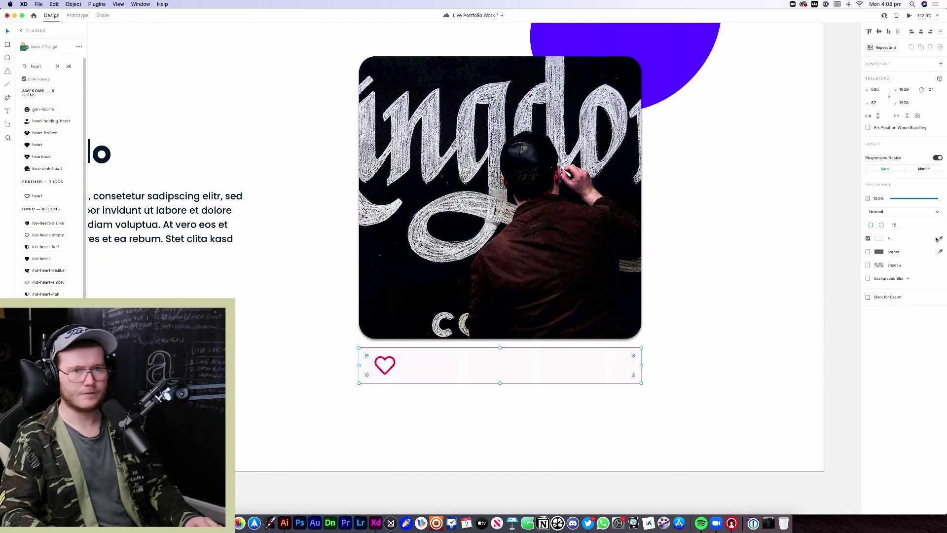
{"action": "left_click", "coordinate": [636, 399]}
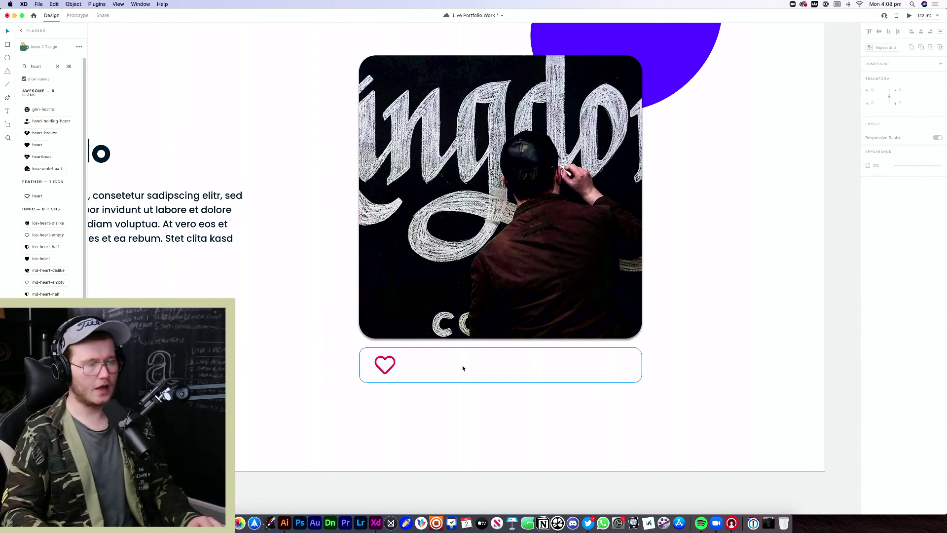
Examine the photo and the heart bar beneath it, both up close and against the surrounding page
{"action": "scroll", "coordinate": [522, 315], "scroll_direction": "down", "scroll_amount": 5}
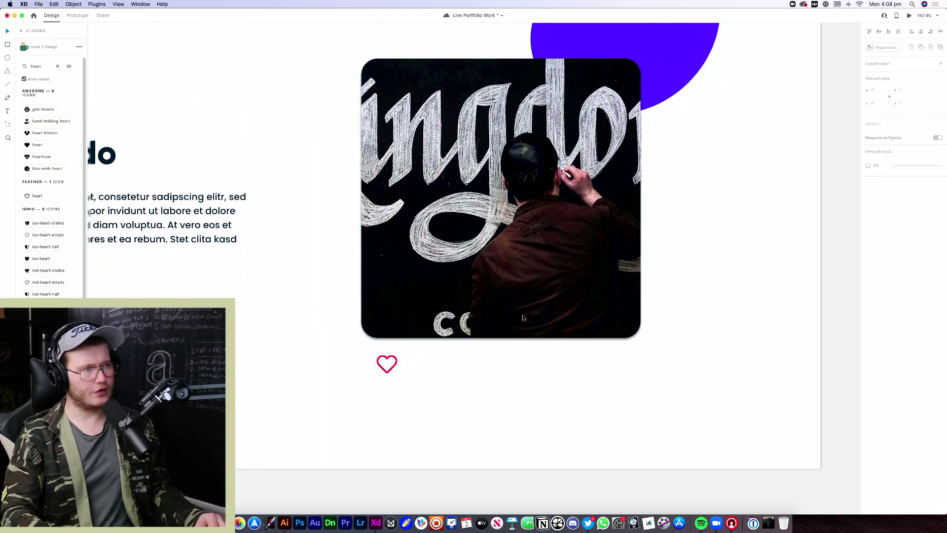
{"action": "left_click_drag", "start_coordinate": [468, 323], "coordinate": [409, 361]}
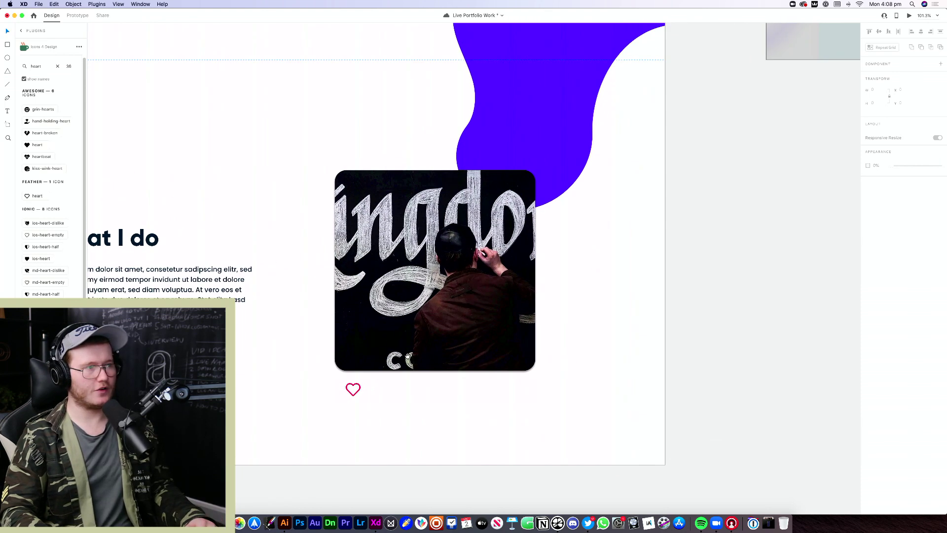
{"action": "left_click_drag", "start_coordinate": [483, 343], "coordinate": [291, 481]}
{"action": "scroll", "coordinate": [609, 364], "scroll_direction": "right", "scroll_amount": 5}
{"action": "scroll", "coordinate": [610, 363], "scroll_direction": "up", "scroll_amount": 1}
{"action": "left_click", "coordinate": [378, 431]}
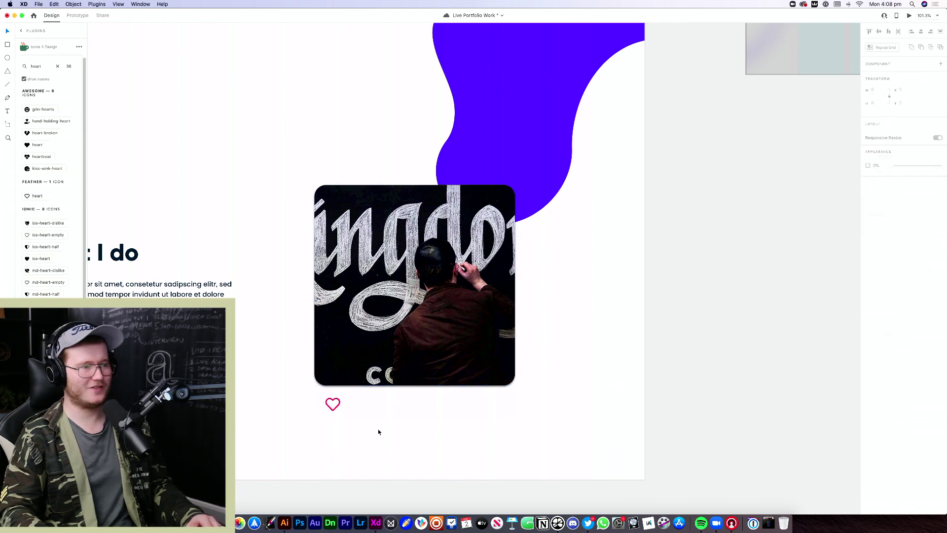
{"action": "scroll", "coordinate": [410, 416], "scroll_direction": "up", "scroll_amount": 3}
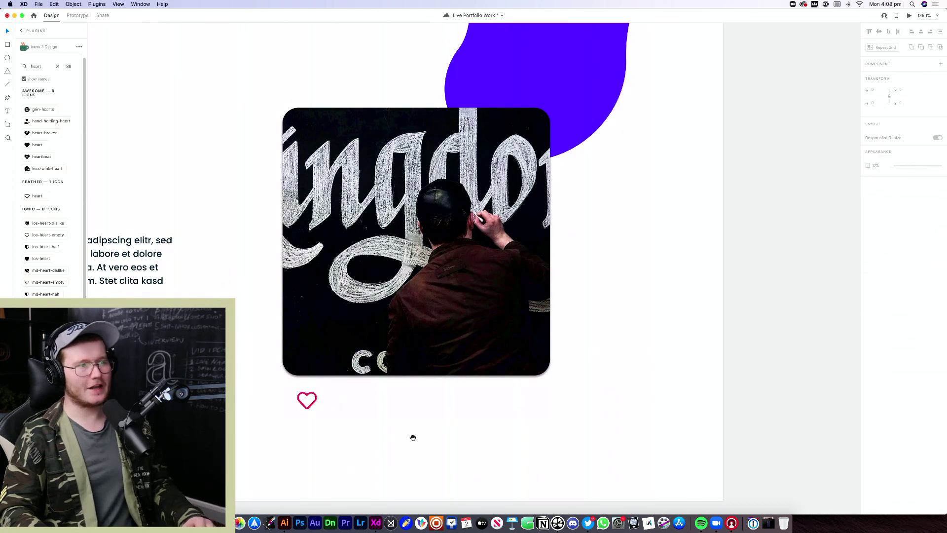
{"action": "left_click_drag", "start_coordinate": [413, 437], "coordinate": [470, 445]}
{"action": "scroll", "coordinate": [471, 446], "scroll_direction": "down", "scroll_amount": 4}
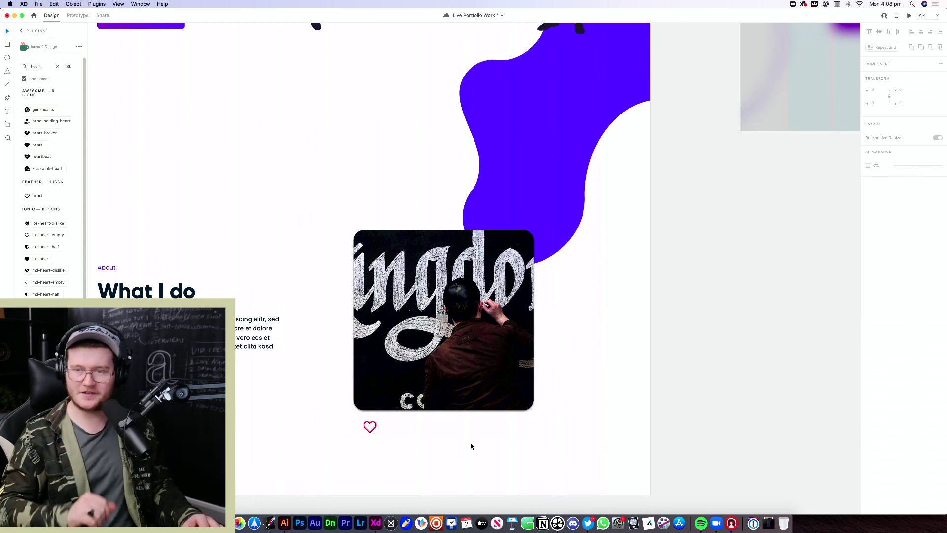
{"action": "scroll", "coordinate": [396, 437], "scroll_direction": "up", "scroll_amount": 5}
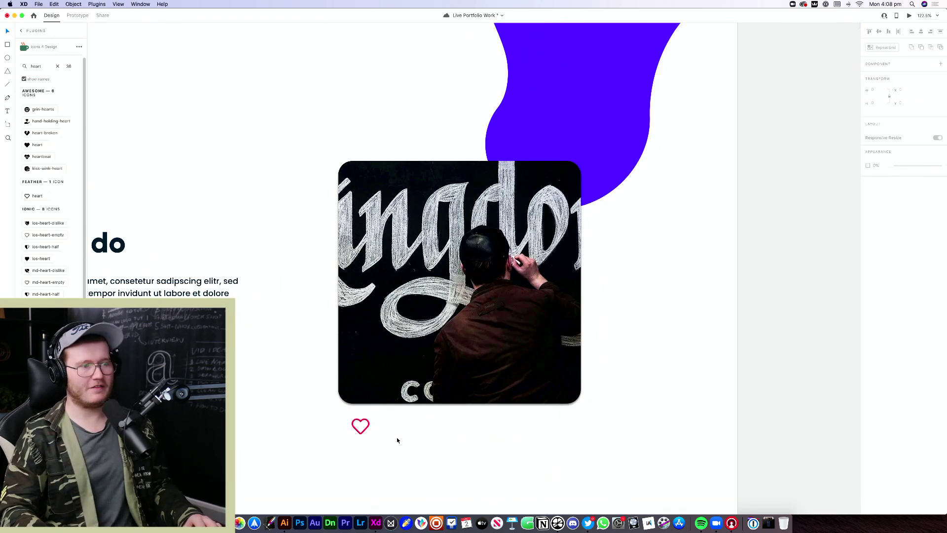
{"action": "scroll", "coordinate": [333, 407], "scroll_direction": "down", "scroll_amount": 3}
{"action": "scroll", "coordinate": [336, 418], "scroll_direction": "down", "scroll_amount": 2}
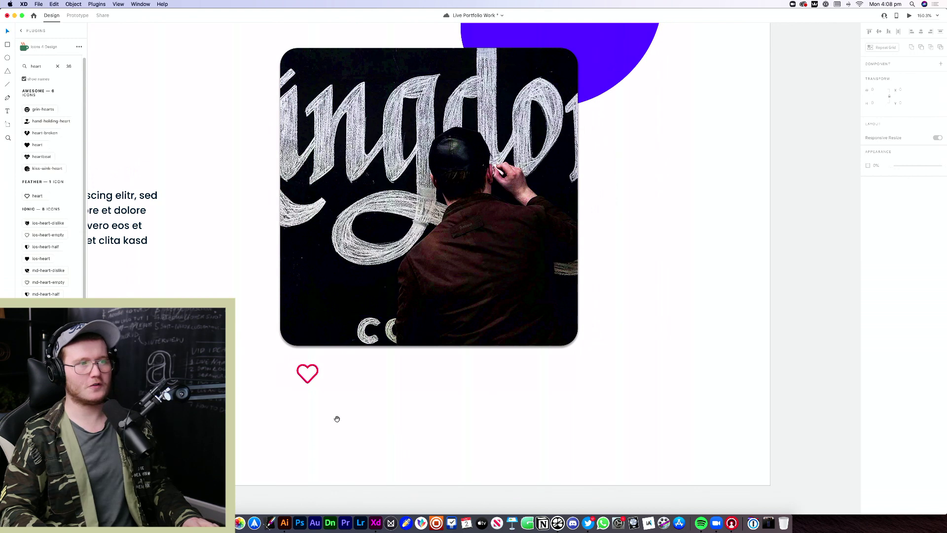
{"action": "scroll", "coordinate": [345, 451], "scroll_direction": "up", "scroll_amount": 2}
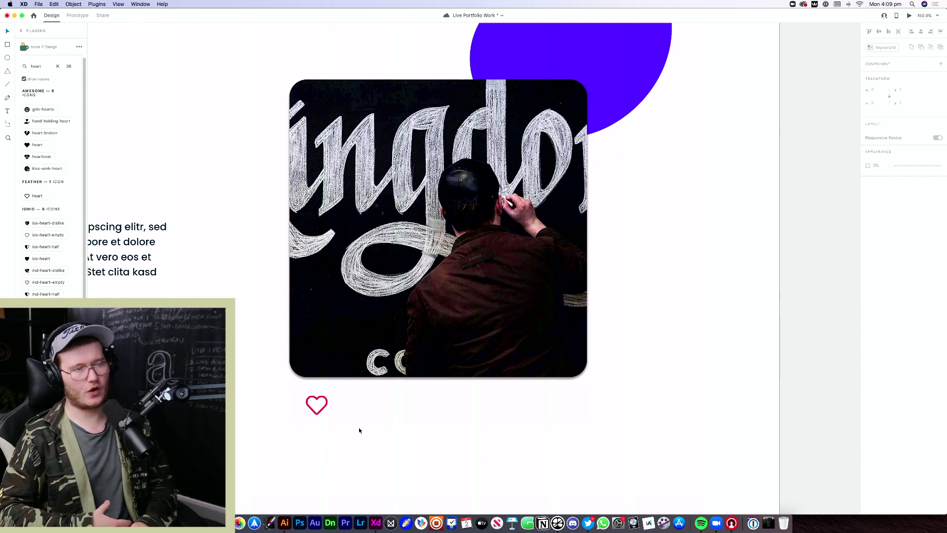
Save the document
{"action": "key", "text": "super+s"}
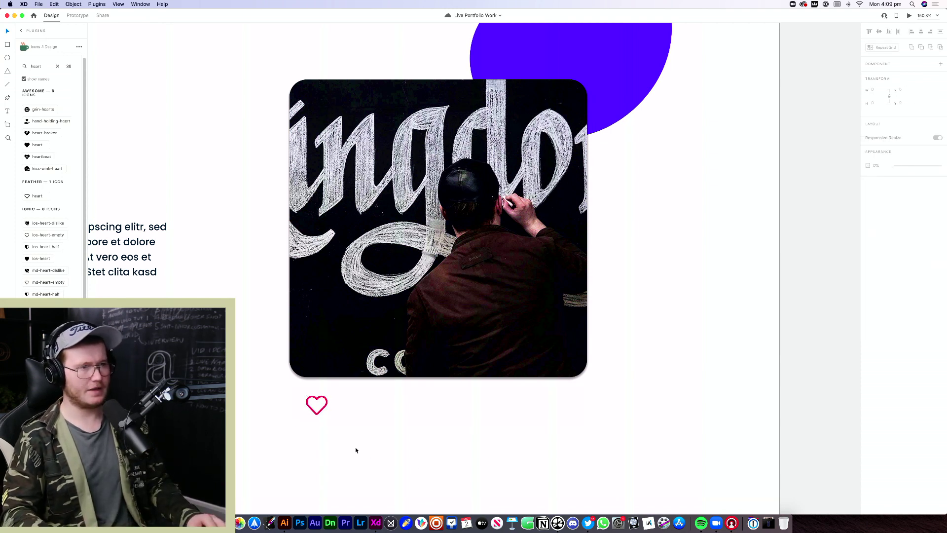
Add the text "100k" in the bar below the photo and position it beside the heart icon
{"action": "scroll", "coordinate": [355, 447], "scroll_direction": "down", "scroll_amount": 5}
{"action": "scroll", "coordinate": [356, 449], "scroll_direction": "up", "scroll_amount": 6}
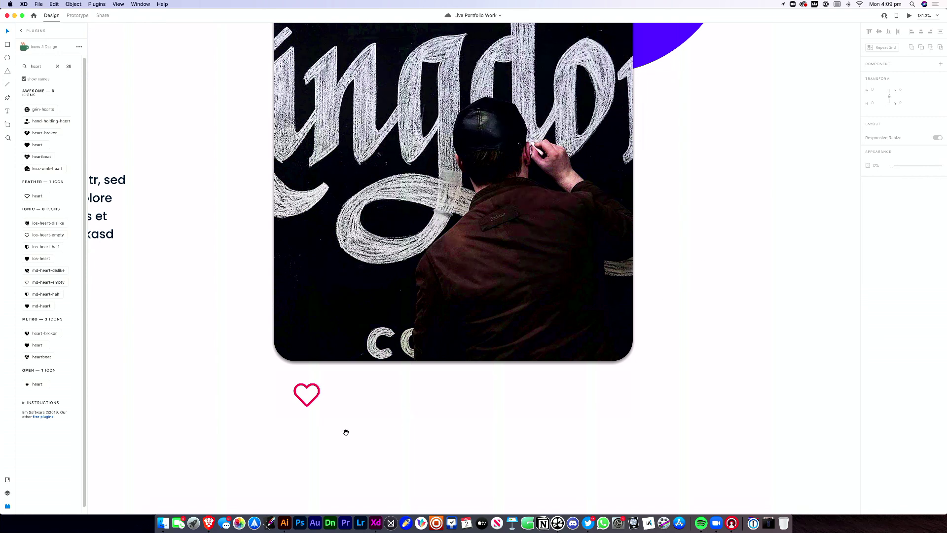
{"action": "scroll", "coordinate": [328, 437], "scroll_direction": "right", "scroll_amount": 2}
{"action": "scroll", "coordinate": [328, 436], "scroll_direction": "up", "scroll_amount": 1}
{"action": "double_click", "coordinate": [279, 405]}
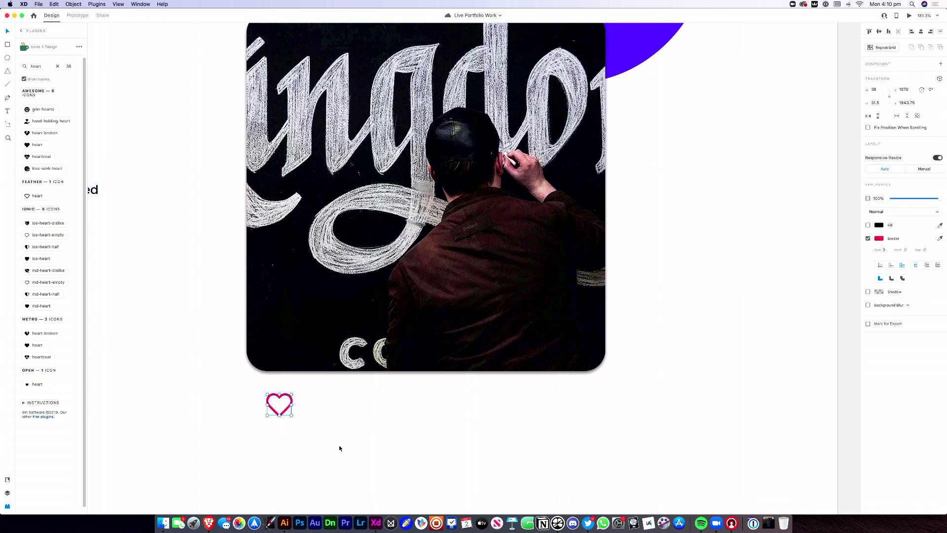
{"action": "key", "text": "t"}
{"action": "left_click", "coordinate": [303, 402]}
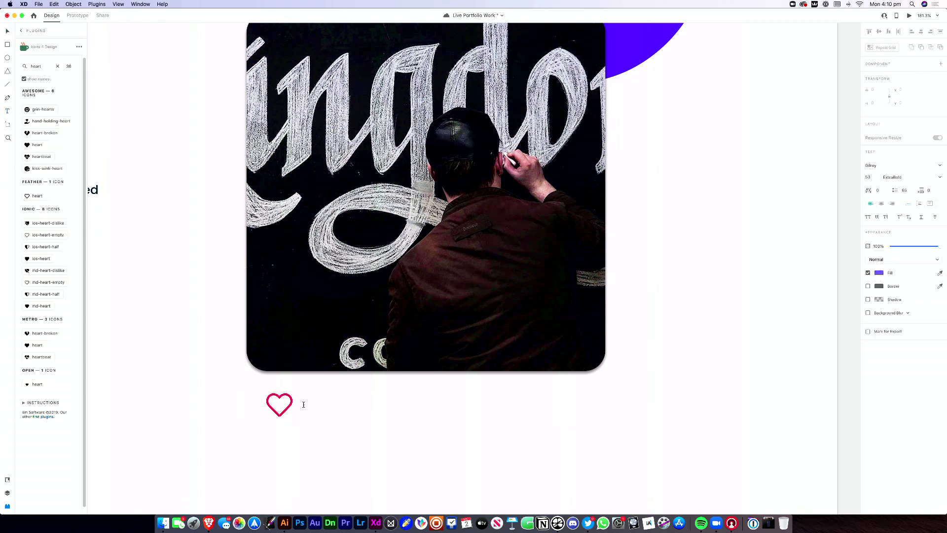
{"action": "type", "text": "100k"}
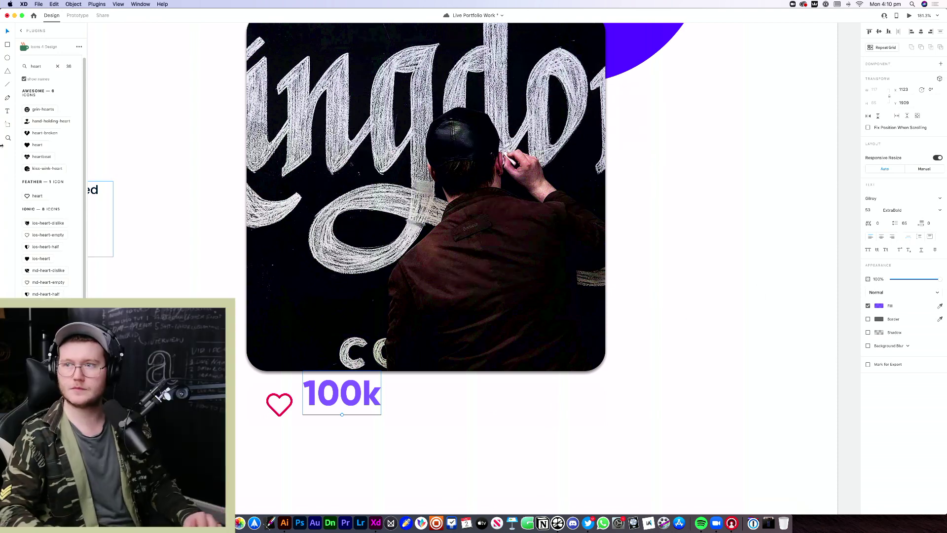
{"action": "left_click_drag", "start_coordinate": [173, 277], "coordinate": [319, 283]}
{"action": "left_click_drag", "start_coordinate": [514, 366], "coordinate": [513, 377]}
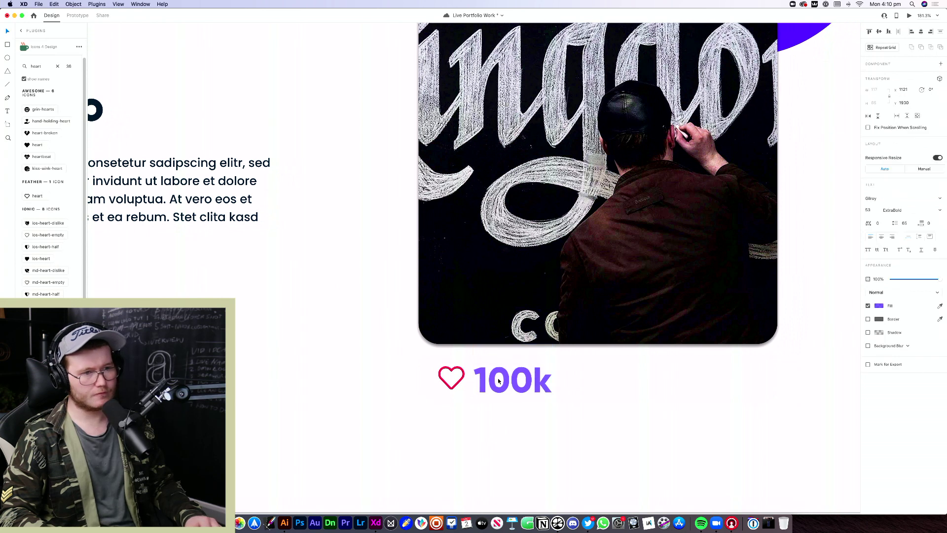
Apply the Poppins Medium 24 character style to the 100k text and line it up vertically with the heart icon
{"action": "key", "text": "super+shift+y"}
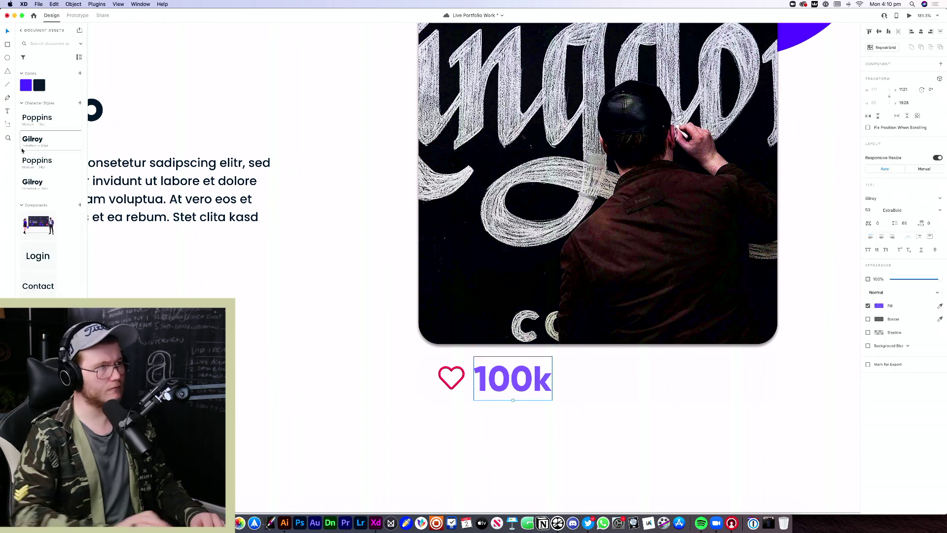
{"action": "left_click", "coordinate": [37, 161]}
{"action": "left_click_drag", "start_coordinate": [499, 386], "coordinate": [500, 378]}
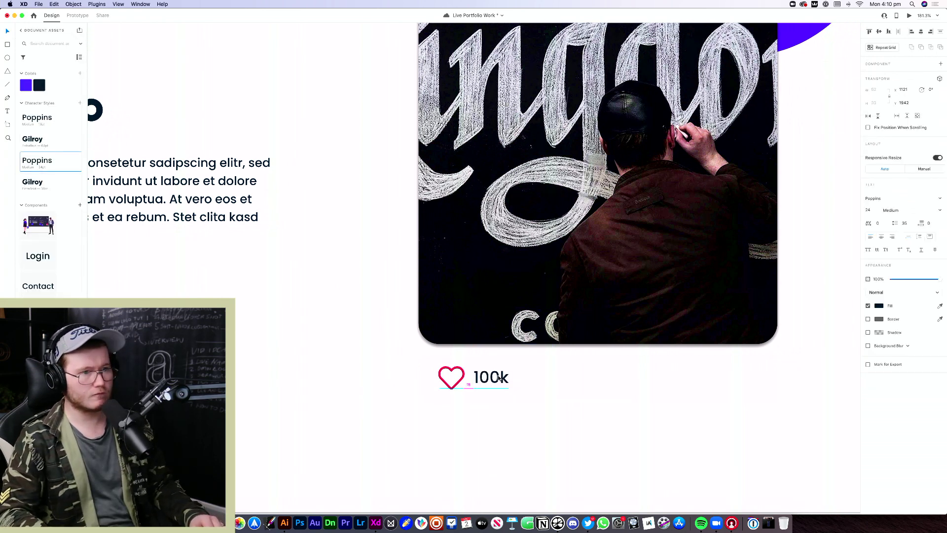
Check the alignment and spacing of the heart icon and the 100k text, up close and within the page
{"action": "left_click", "coordinate": [450, 377]}
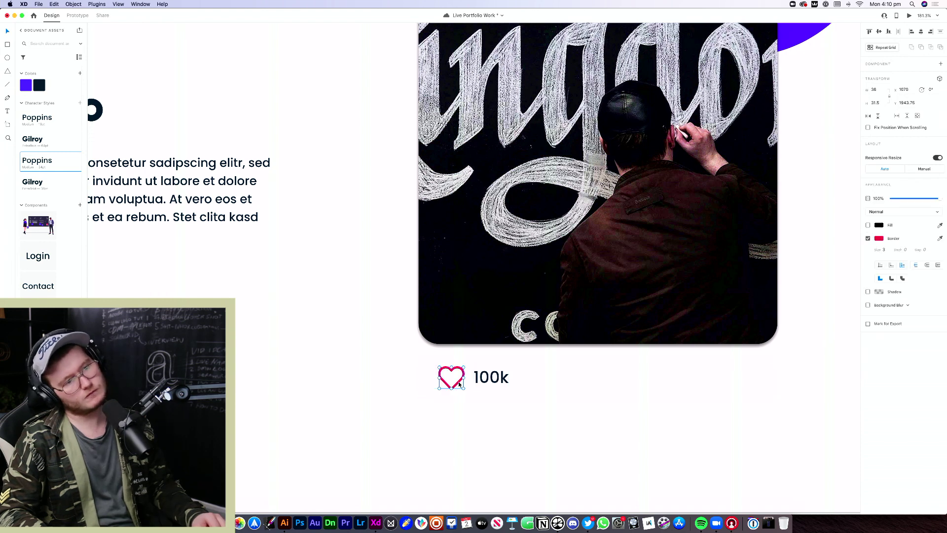
{"action": "left_click", "coordinate": [485, 381]}
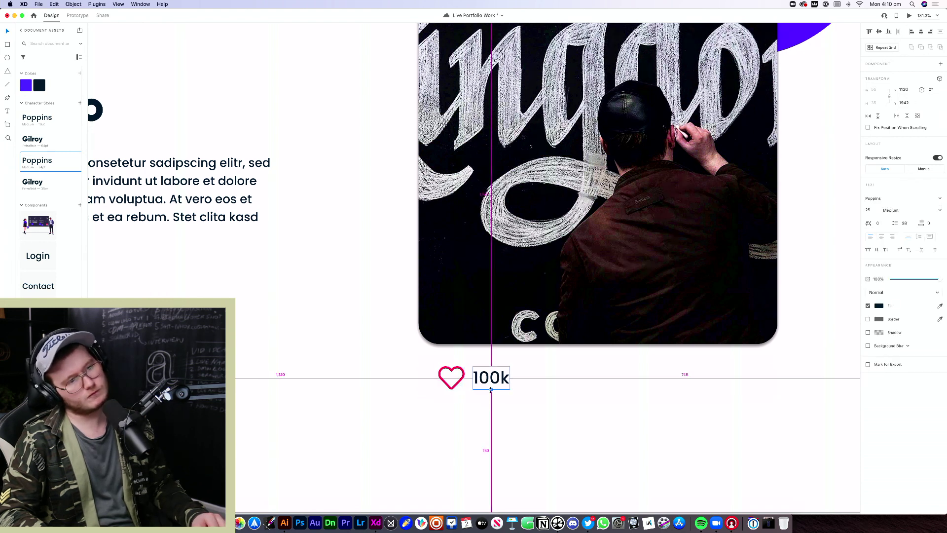
{"action": "left_click", "coordinate": [461, 380]}
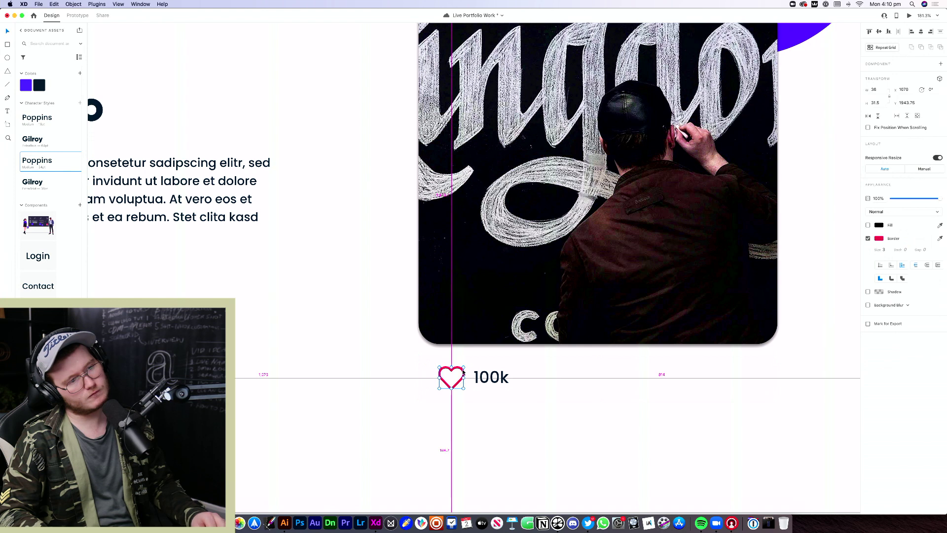
{"action": "left_click", "coordinate": [476, 443]}
{"action": "scroll", "coordinate": [563, 418], "scroll_direction": "down", "scroll_amount": 5}
{"action": "left_click_drag", "start_coordinate": [563, 418], "coordinate": [386, 416]}
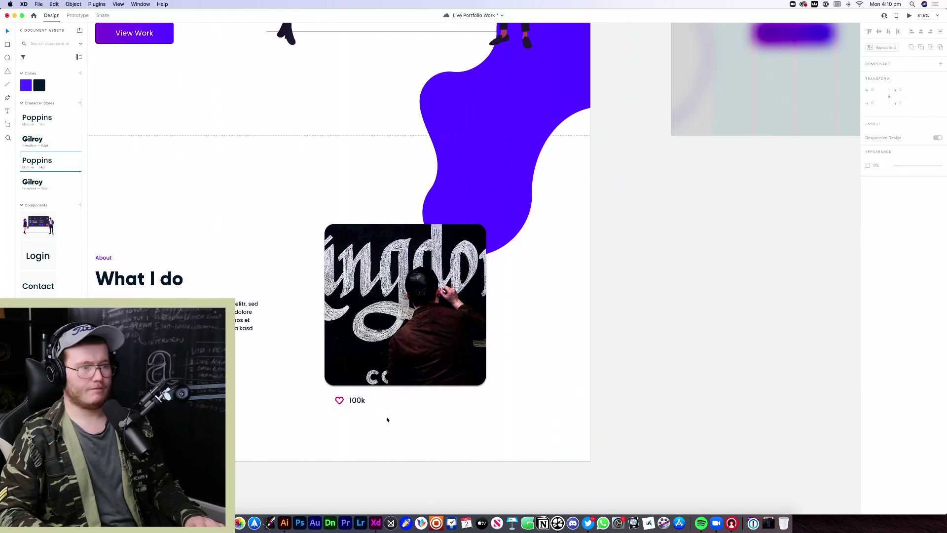
{"action": "scroll", "coordinate": [386, 416], "scroll_direction": "up", "scroll_amount": 5}
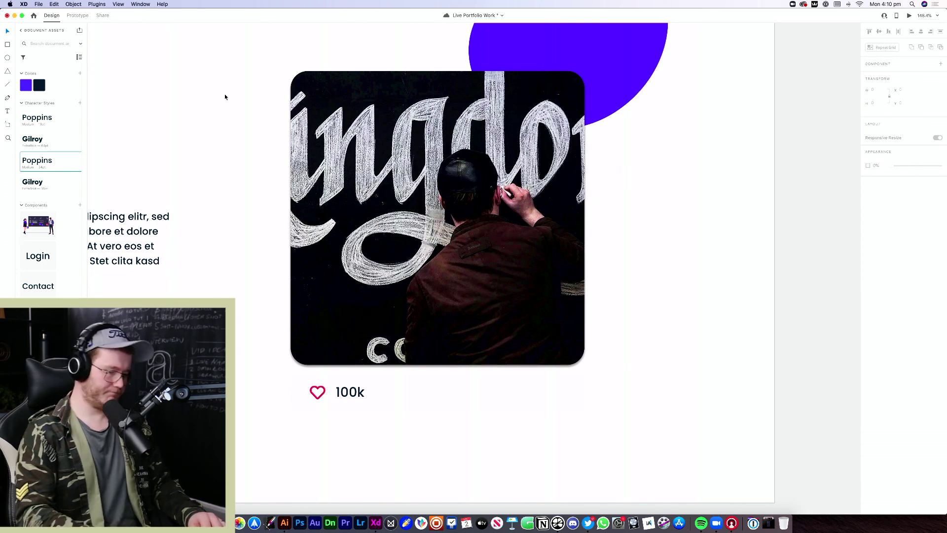
Search the icon plugin for "person" and insert the solid Material person icon
{"action": "key", "text": "super+alt+p"}
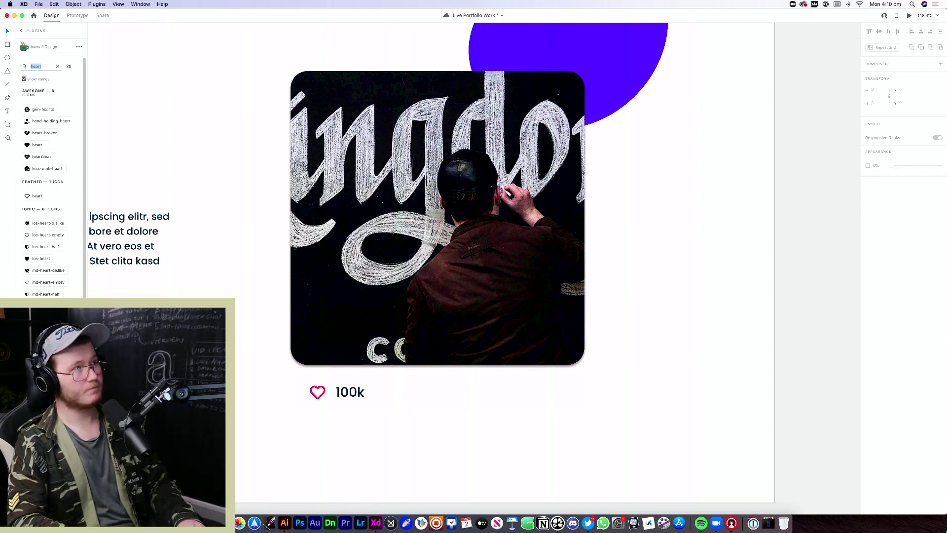
{"action": "type", "text": "son"}
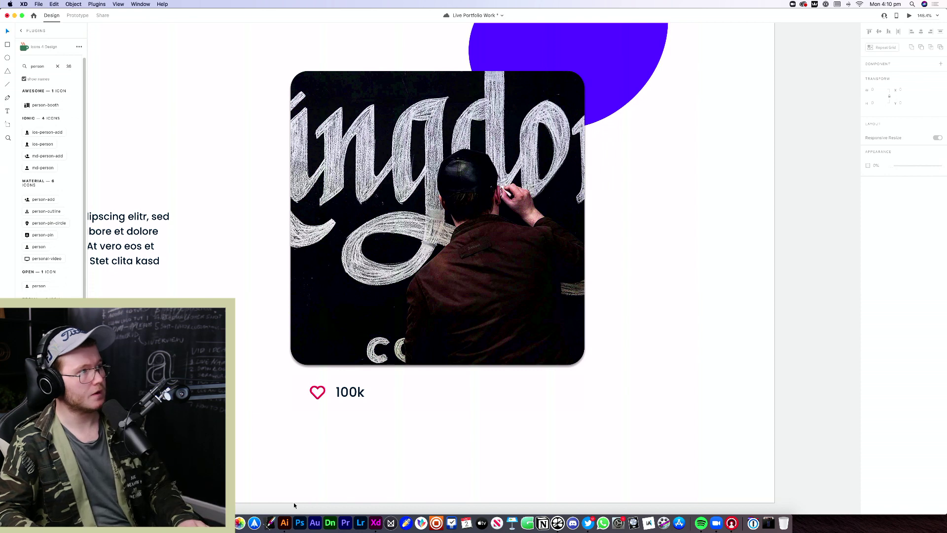
{"action": "left_click", "coordinate": [39, 247]}
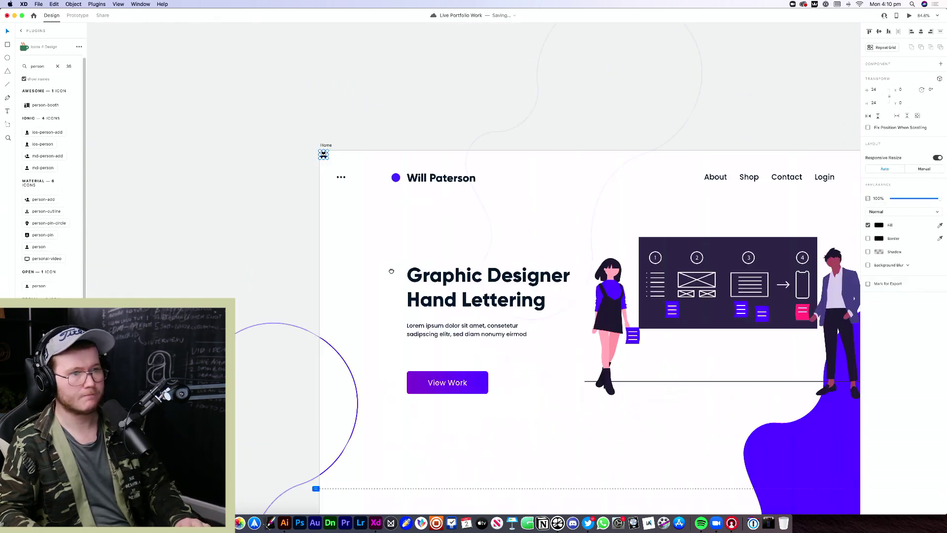
Move the person icon from the Home artboard's corner into the bar below the photo, beside the 100k text at about X 1204, Y 1846
{"action": "left_click_drag", "start_coordinate": [391, 271], "coordinate": [376, 254]}
{"action": "left_click_drag", "start_coordinate": [308, 139], "coordinate": [416, 332]}
{"action": "scroll", "coordinate": [461, 398], "scroll_direction": "down", "scroll_amount": 15}
{"action": "scroll", "coordinate": [488, 353], "scroll_direction": "up", "scroll_amount": 15}
{"action": "scroll", "coordinate": [687, 294], "scroll_direction": "up", "scroll_amount": 5}
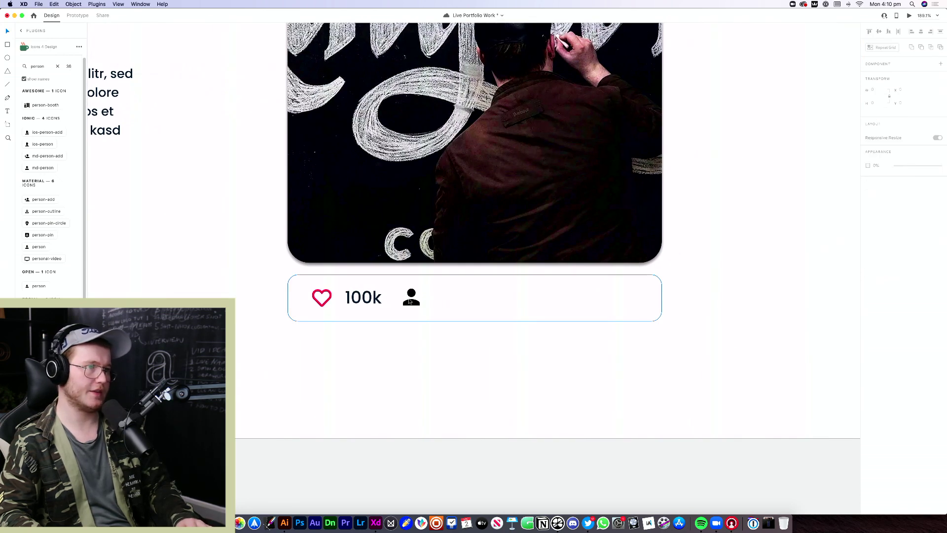
{"action": "left_click", "coordinate": [417, 345]}
{"action": "left_click", "coordinate": [411, 297]}
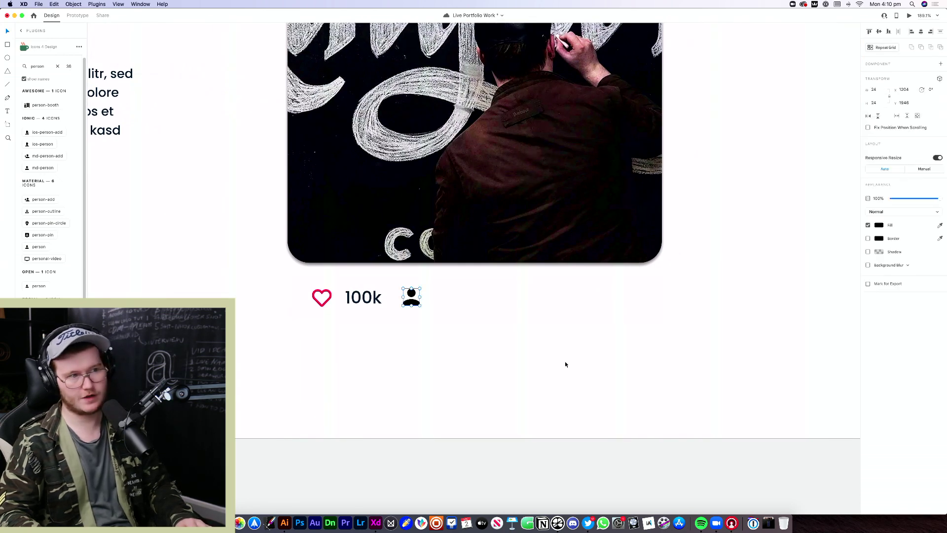
{"action": "left_click", "coordinate": [564, 361]}
{"action": "scroll", "coordinate": [585, 385], "scroll_direction": "down", "scroll_amount": 5}
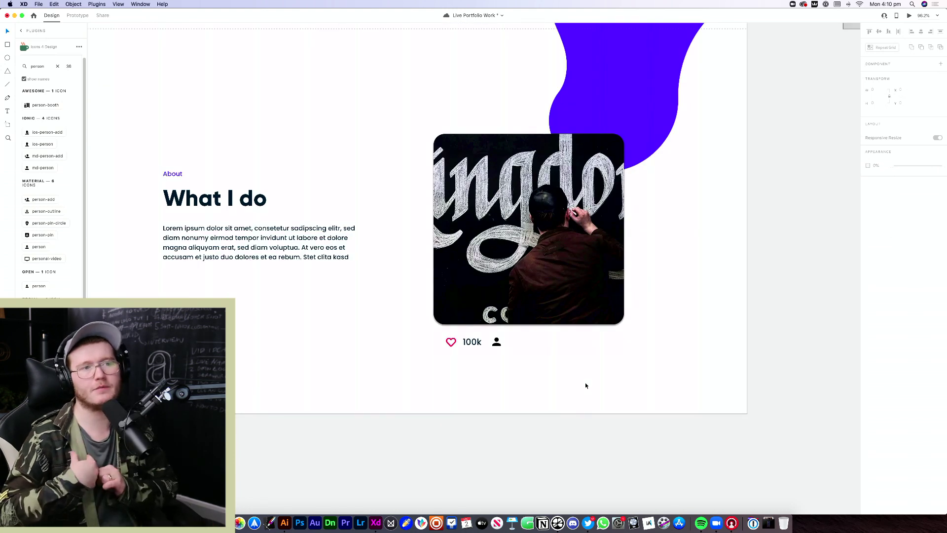
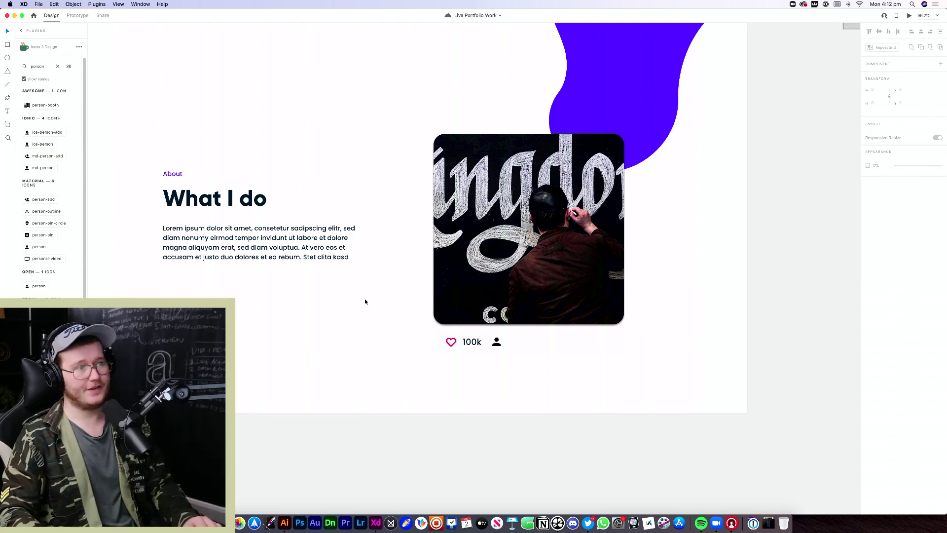
Review the overall layout of the Home artboard, from the hero section down to the What I do section
{"action": "scroll", "coordinate": [365, 298], "scroll_direction": "down", "scroll_amount": 5}
{"action": "scroll", "coordinate": [357, 177], "scroll_direction": "up", "scroll_amount": 5}
{"action": "scroll", "coordinate": [399, 355], "scroll_direction": "down", "scroll_amount": 2}
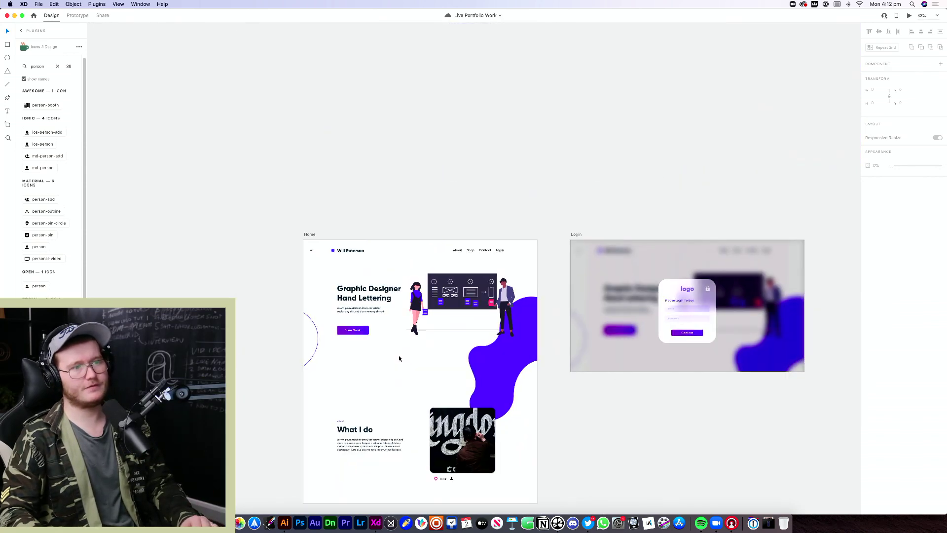
{"action": "scroll", "coordinate": [398, 355], "scroll_direction": "up", "scroll_amount": 2}
{"action": "left_click_drag", "start_coordinate": [391, 376], "coordinate": [370, 303]}
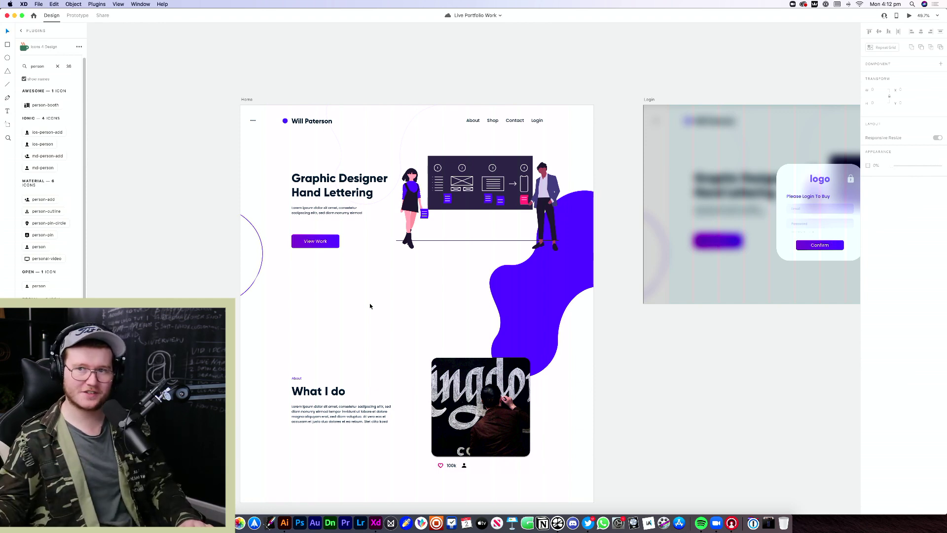
{"action": "scroll", "coordinate": [370, 306], "scroll_direction": "down", "scroll_amount": 2}
{"action": "scroll", "coordinate": [370, 306], "scroll_direction": "right", "scroll_amount": 1}
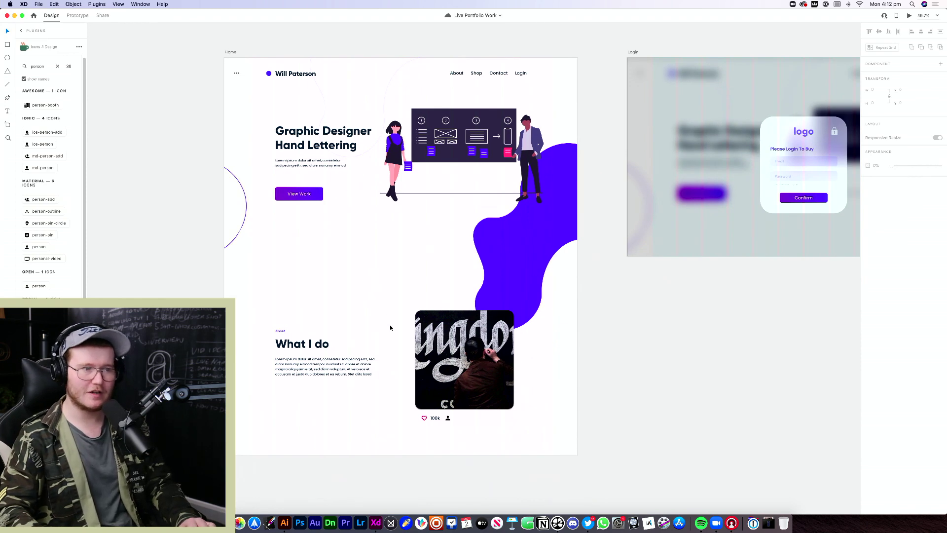
Change the fill of the person icon in the bar below the photo to the saved dark navy swatch
{"action": "scroll", "coordinate": [390, 326], "scroll_direction": "up", "scroll_amount": 3}
{"action": "scroll", "coordinate": [391, 363], "scroll_direction": "down", "scroll_amount": 3}
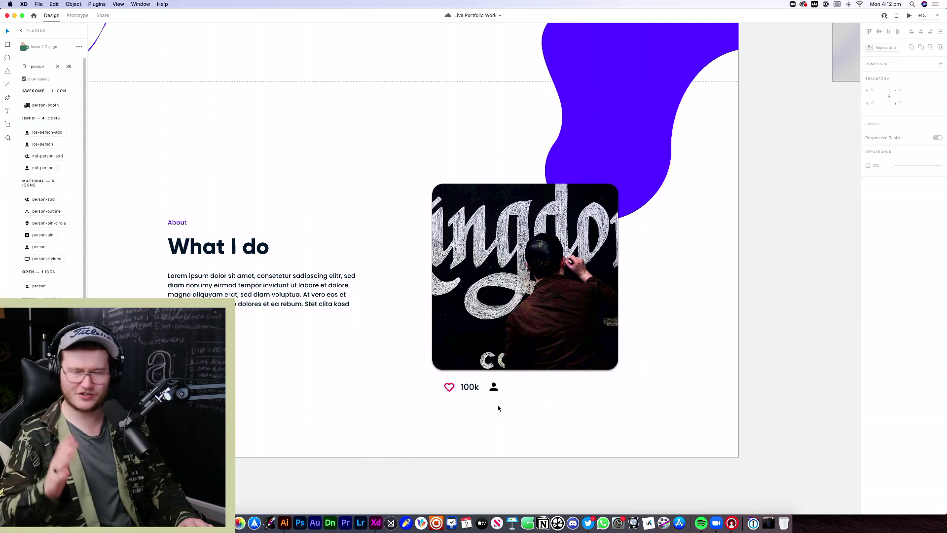
{"action": "left_click", "coordinate": [495, 388]}
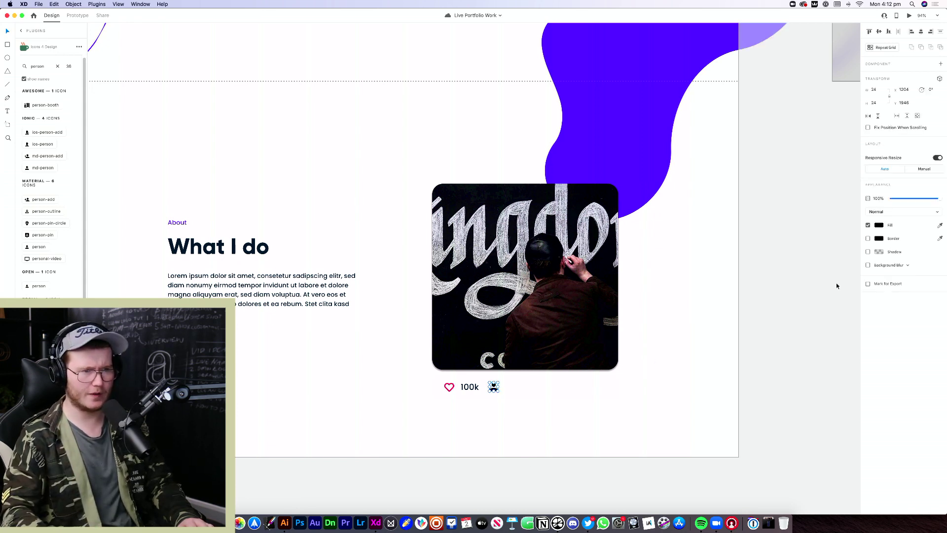
{"action": "left_click", "coordinate": [879, 225]}
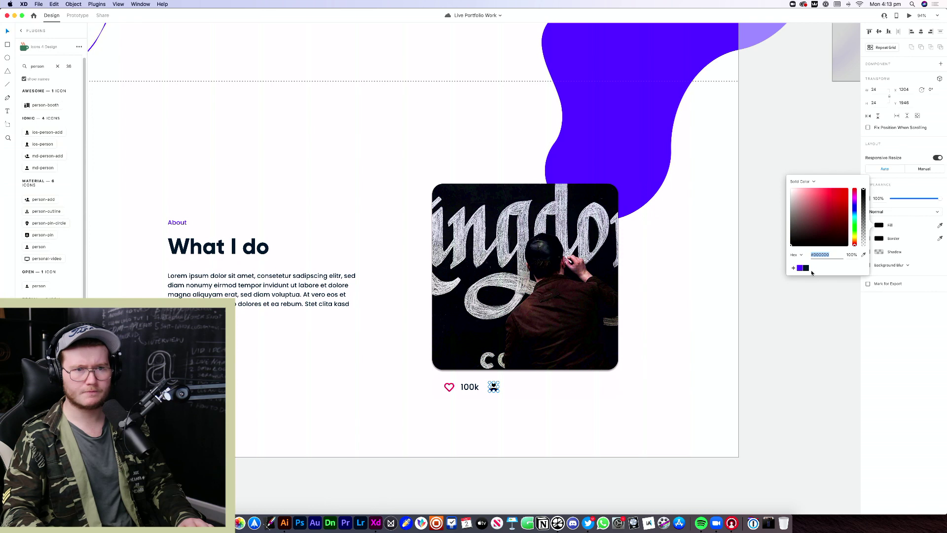
{"action": "left_click", "coordinate": [806, 268]}
{"action": "left_click", "coordinate": [567, 398]}
{"action": "scroll", "coordinate": [532, 393], "scroll_direction": "up", "scroll_amount": 5}
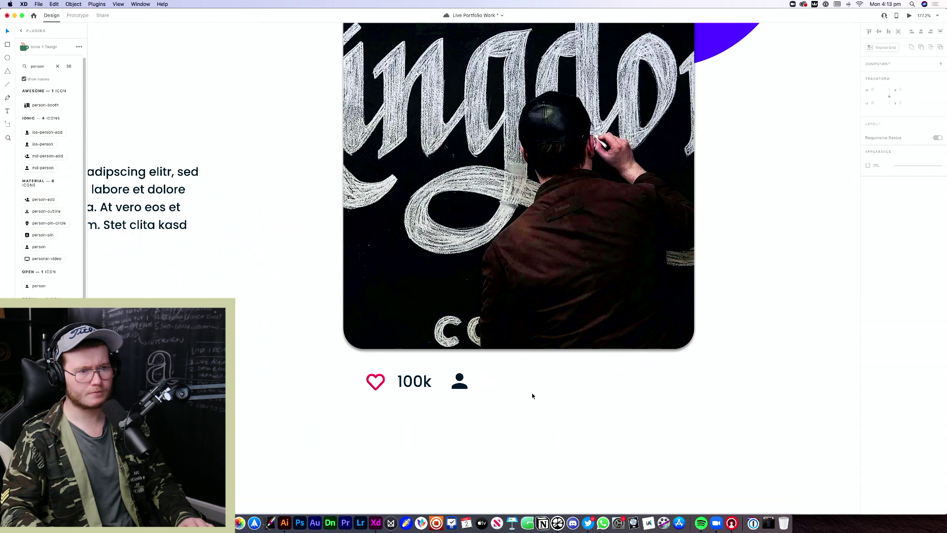
Lower the opacity of the person icon's navy fill to 64%
{"action": "left_click", "coordinate": [461, 389]}
{"action": "left_click", "coordinate": [878, 227]}
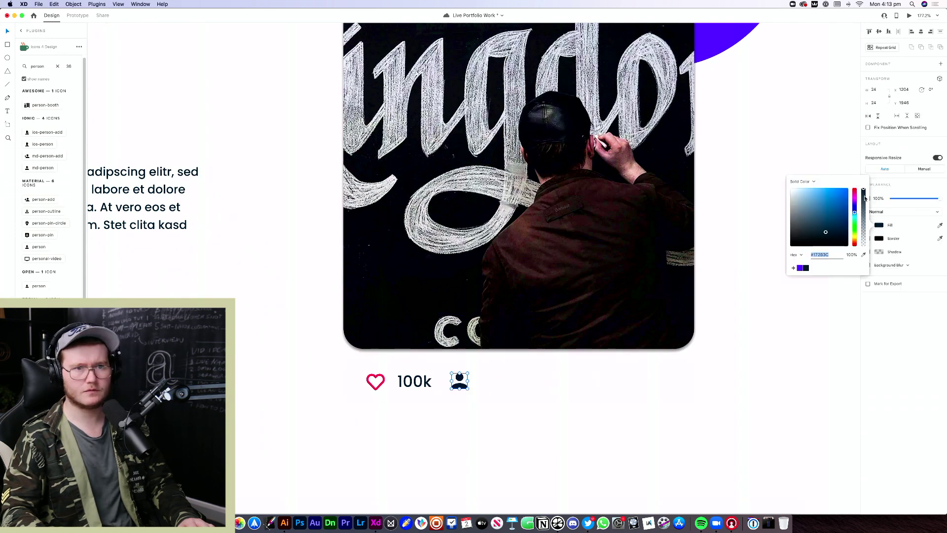
{"action": "mouse_move", "coordinate": [865, 198]}
{"action": "left_mouse_down"}
{"action": "mouse_move", "coordinate": [864, 222]}
{"action": "mouse_move", "coordinate": [863, 209]}
{"action": "left_mouse_up"}
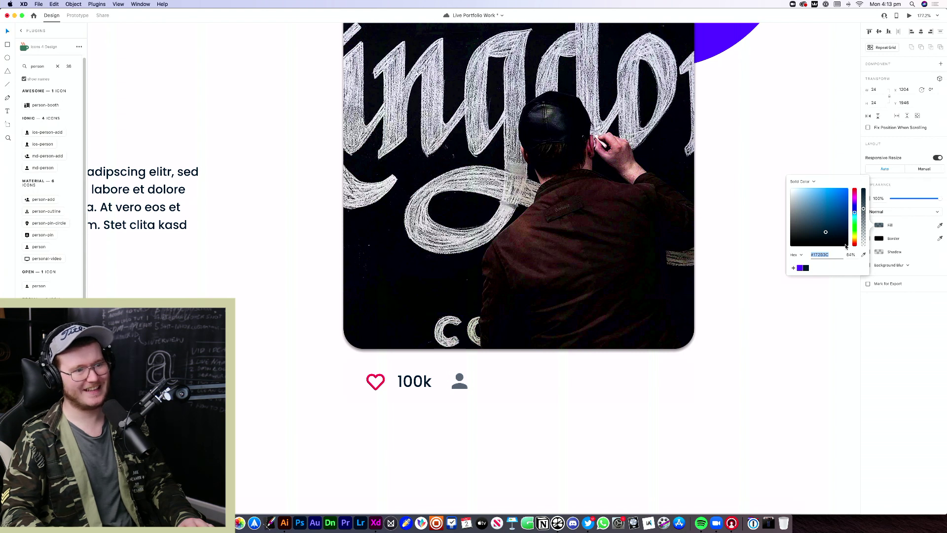
{"action": "left_click", "coordinate": [718, 416]}
Place a copy of the 100k text beside the person icon and change its content to 35k
{"action": "left_click_drag", "start_coordinate": [433, 383], "coordinate": [498, 389]}
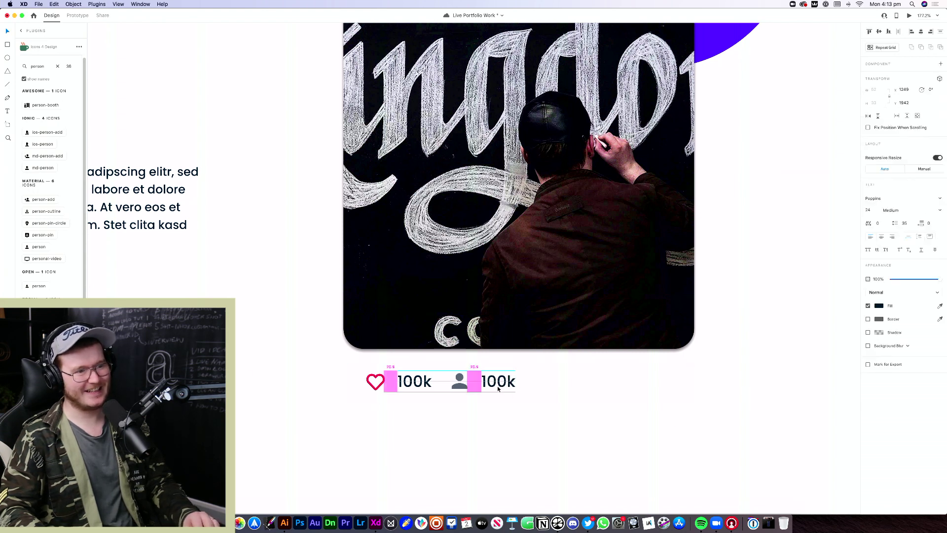
{"action": "double_click", "coordinate": [498, 388]}
{"action": "key", "text": "super+a"}
{"action": "type", "text": "35"}
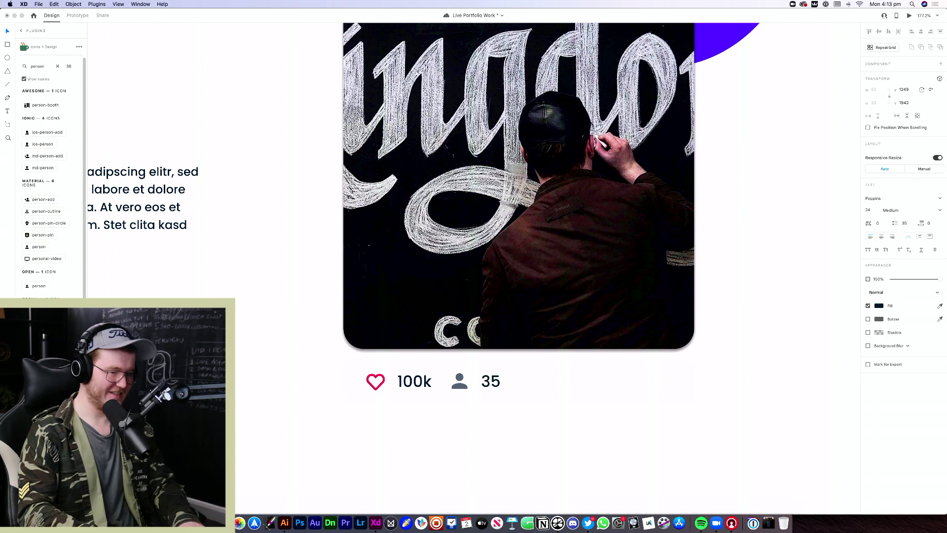
{"action": "type", "text": "k"}
{"action": "key", "text": "Escape"}
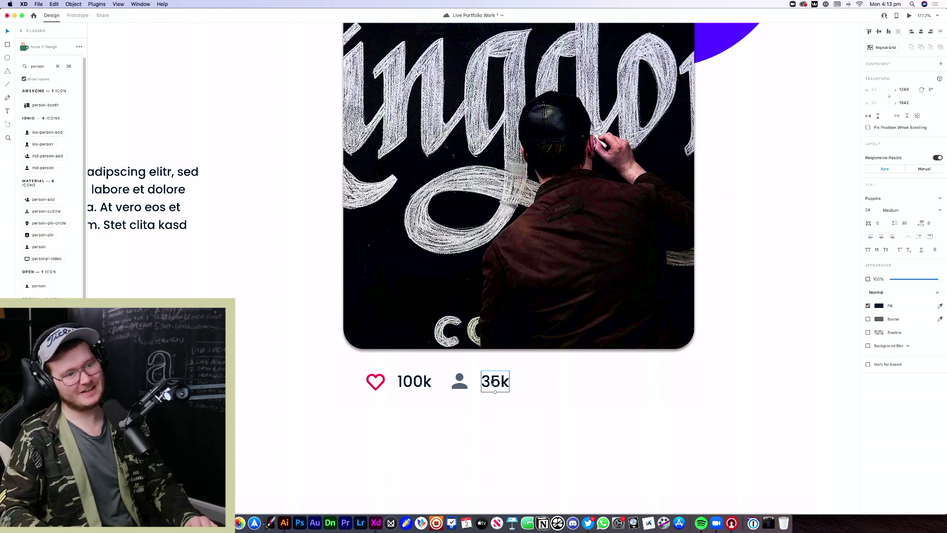
{"action": "left_click", "coordinate": [546, 437]}
Check the spacing and alignment of the heart, 100k, person and 35k items, up close and within the About section
{"action": "scroll", "coordinate": [545, 437], "scroll_direction": "down", "scroll_amount": 5}
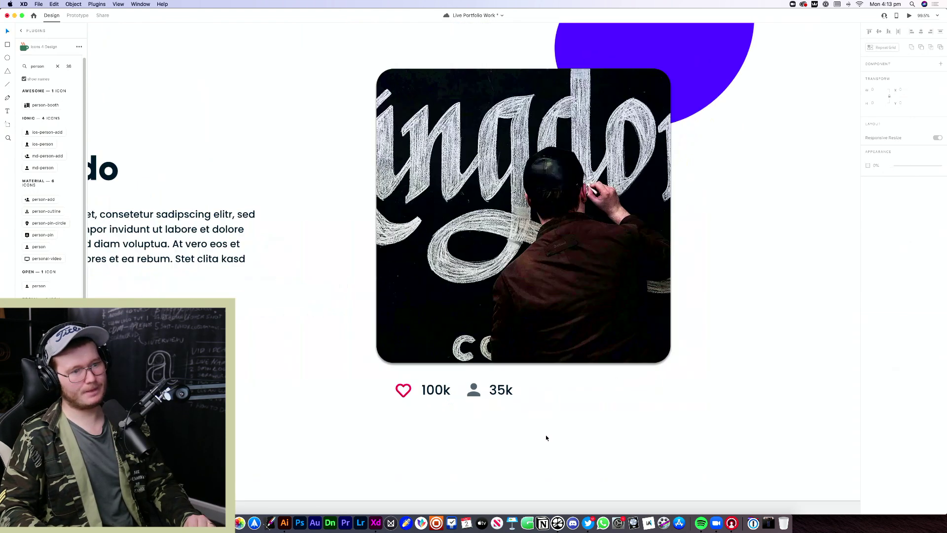
{"action": "scroll", "coordinate": [545, 434], "scroll_direction": "up", "scroll_amount": 2}
{"action": "left_click", "coordinate": [423, 385]}
{"action": "left_click", "coordinate": [537, 437]}
{"action": "scroll", "coordinate": [533, 434], "scroll_direction": "down", "scroll_amount": 3}
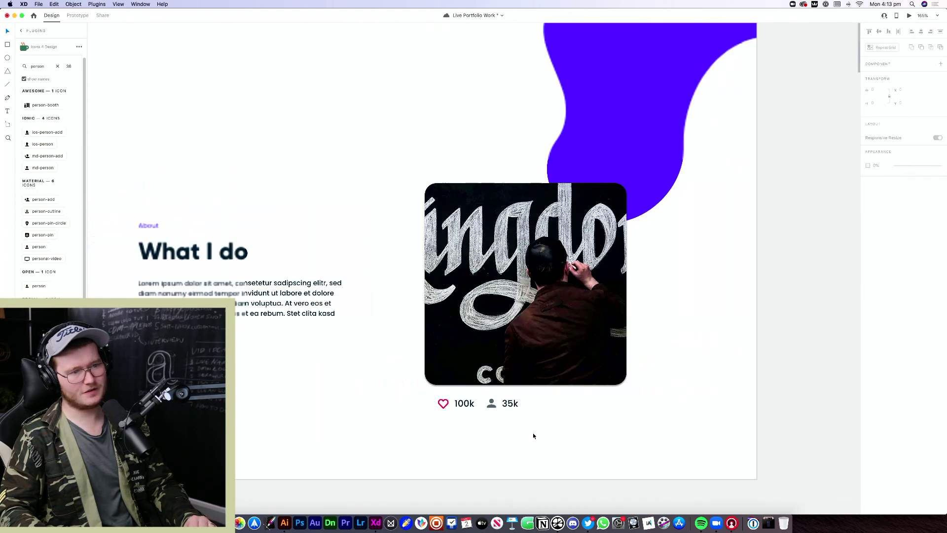
{"action": "scroll", "coordinate": [537, 434], "scroll_direction": "up", "scroll_amount": 3}
{"action": "scroll", "coordinate": [610, 450], "scroll_direction": "up", "scroll_amount": 3}
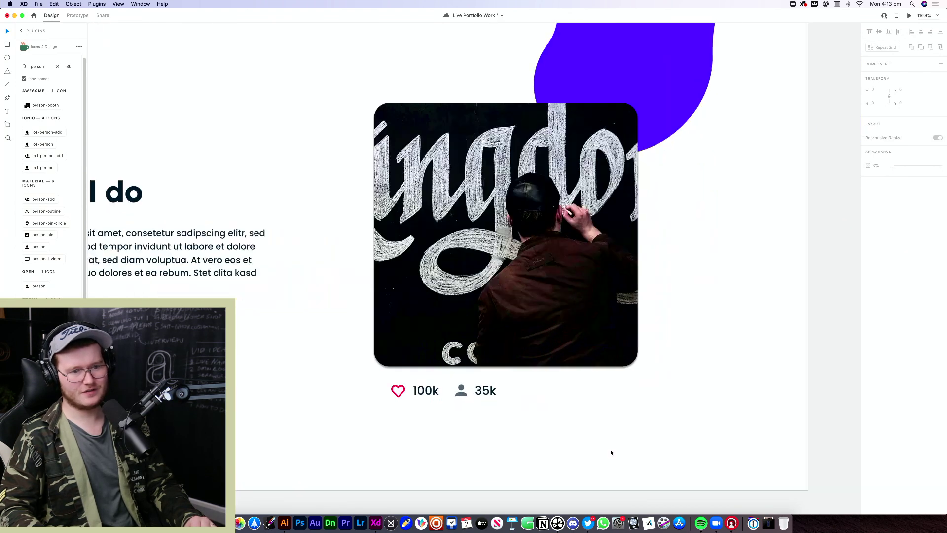
{"action": "left_click", "coordinate": [394, 376]}
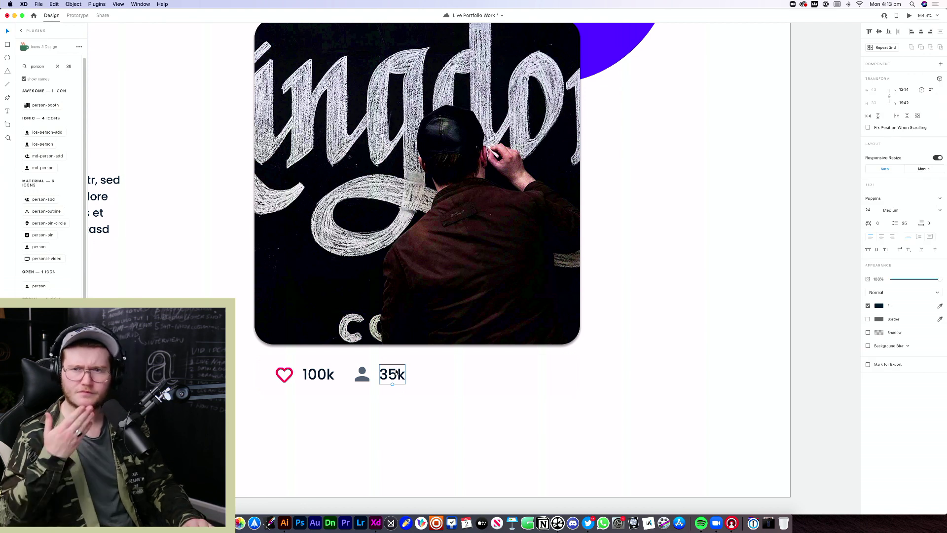
{"action": "left_click", "coordinate": [414, 420]}
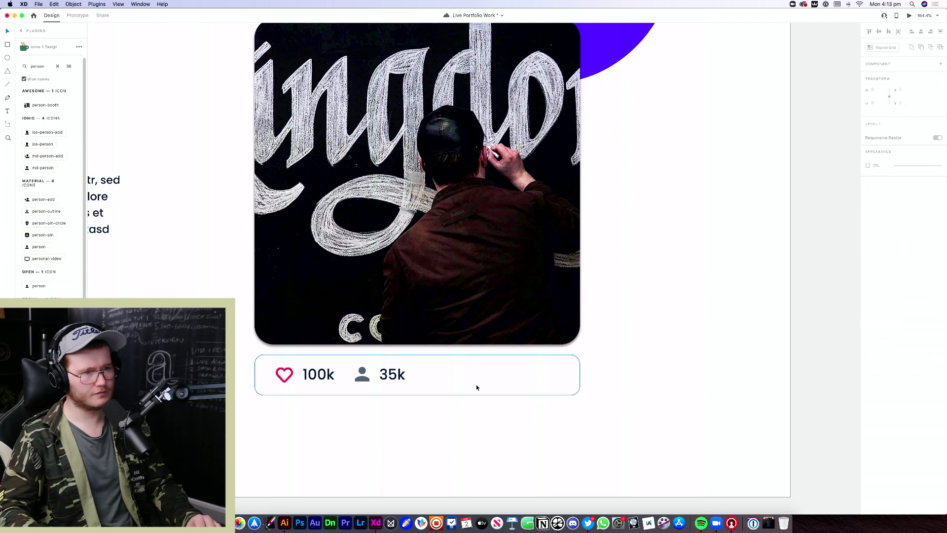
{"action": "left_click", "coordinate": [402, 382]}
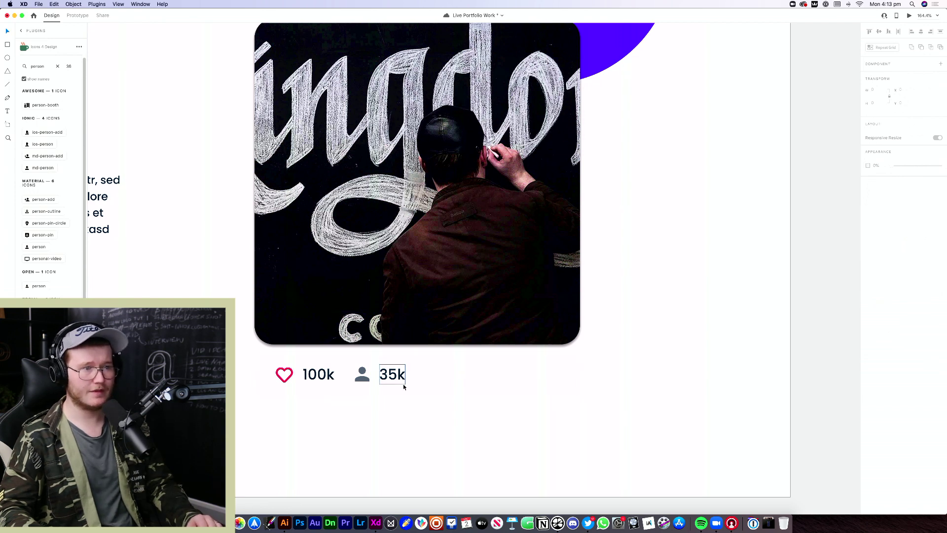
{"action": "key", "text": "alt"}
{"action": "left_click_drag", "start_coordinate": [403, 382], "coordinate": [495, 385]}
{"action": "key", "text": "super+z"}
{"action": "left_click", "coordinate": [459, 438]}
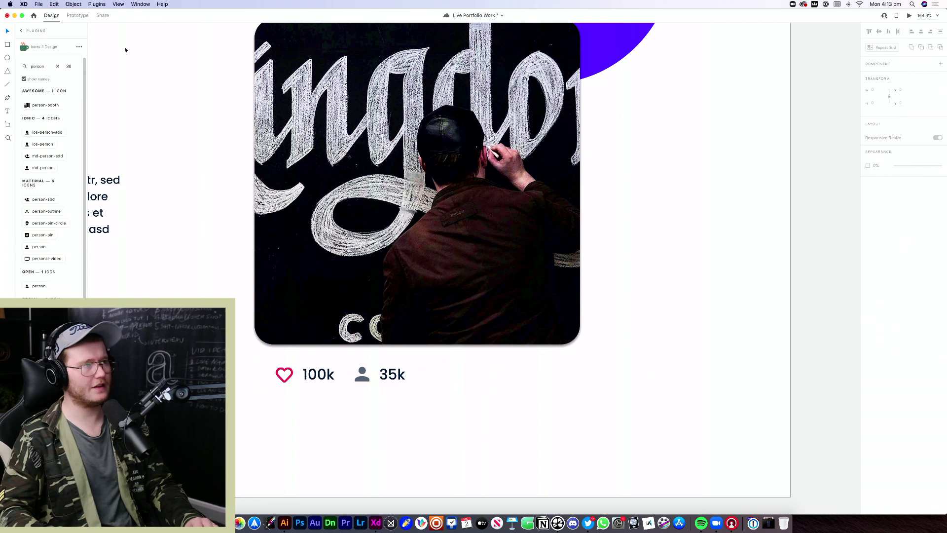
Search the icon plugin for "photo" and insert the Material photo-camera icon
{"action": "double_click", "coordinate": [37, 66]}
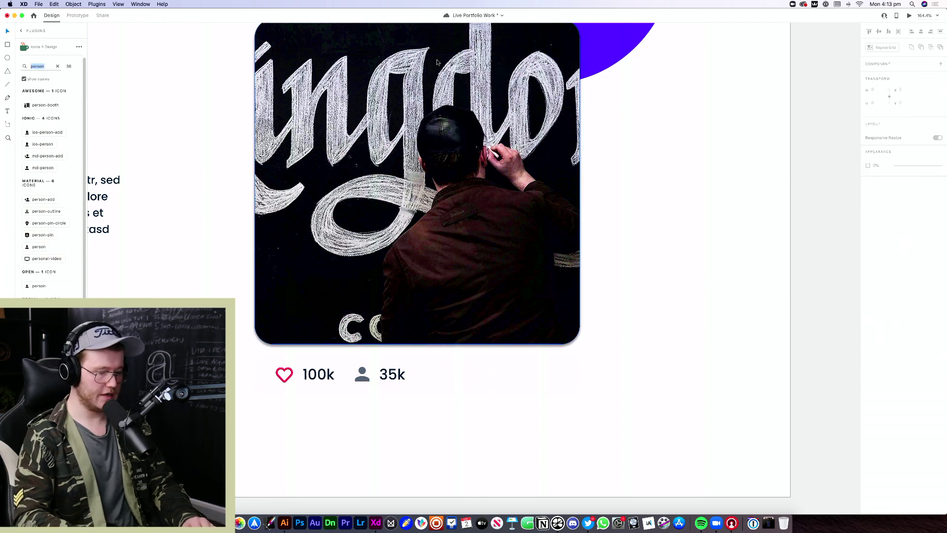
{"action": "type", "text": "photo"}
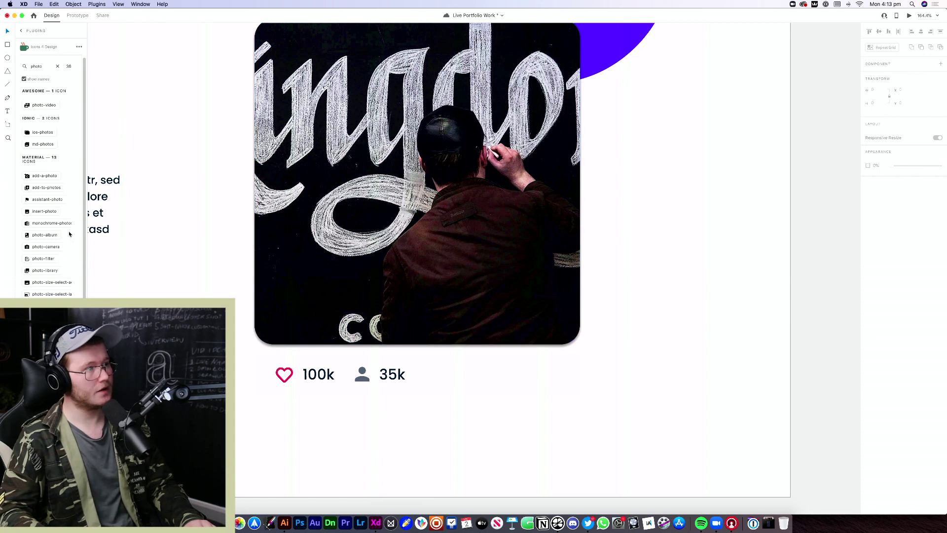
{"action": "left_click", "coordinate": [43, 247]}
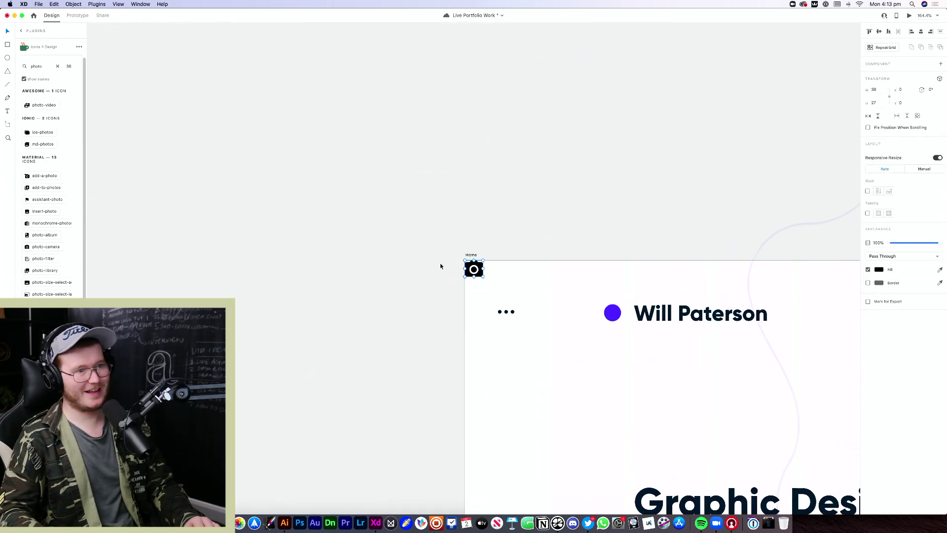
Move the camera icon from the Home artboard's corner into the bar below the photo, beside the 35k text at about X 1336
{"action": "scroll", "coordinate": [440, 266], "scroll_direction": "down", "scroll_amount": 10}
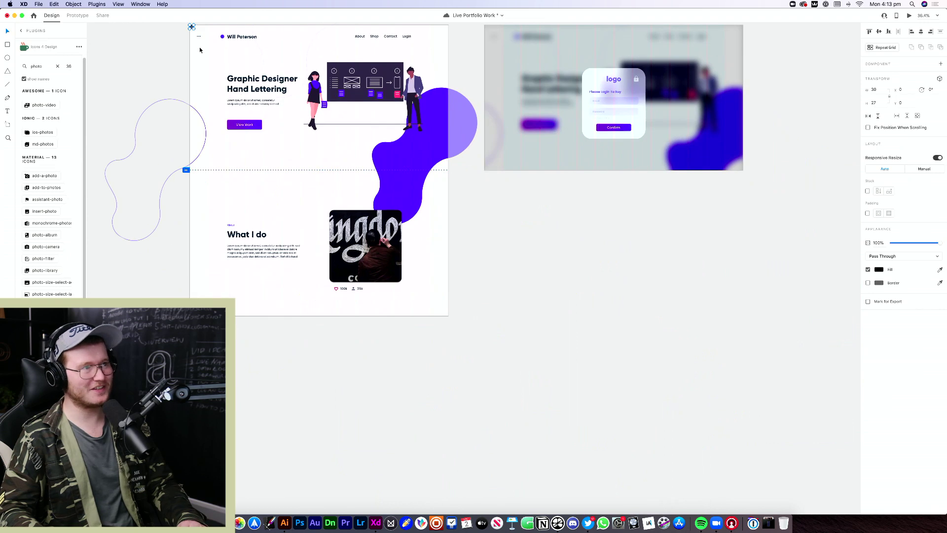
{"action": "left_click_drag", "start_coordinate": [206, 60], "coordinate": [362, 307]}
{"action": "scroll", "coordinate": [389, 328], "scroll_direction": "up", "scroll_amount": 5}
{"action": "scroll", "coordinate": [390, 328], "scroll_direction": "up", "scroll_amount": 6}
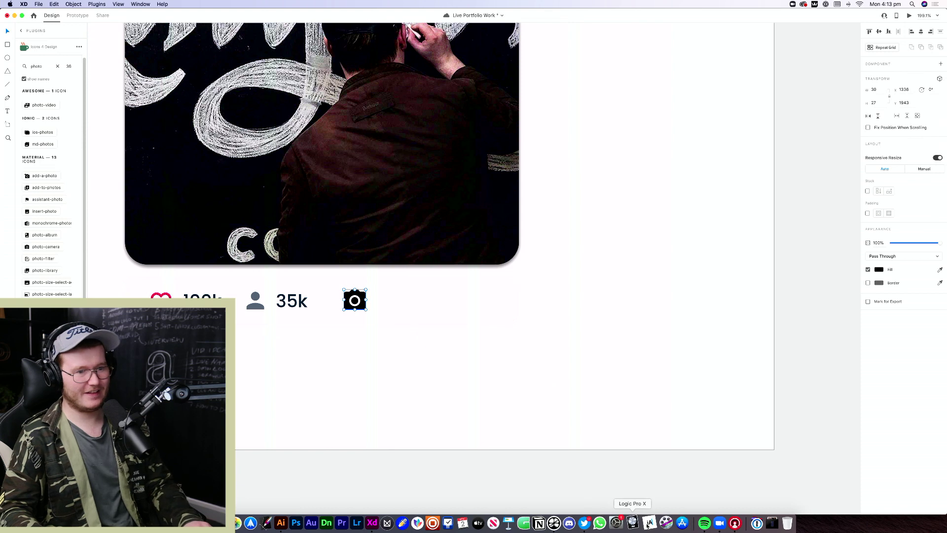
{"action": "left_click", "coordinate": [700, 522]}
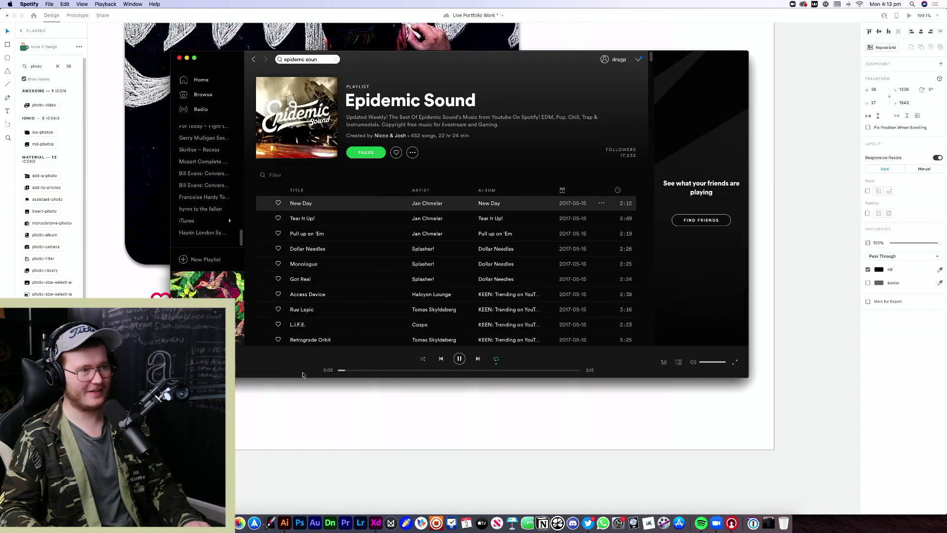
{"action": "left_click", "coordinate": [353, 436]}
Move the camera icon closer to the 35k text, to X 1321, in line with the other icons
{"action": "scroll", "coordinate": [276, 329], "scroll_direction": "left", "scroll_amount": 2}
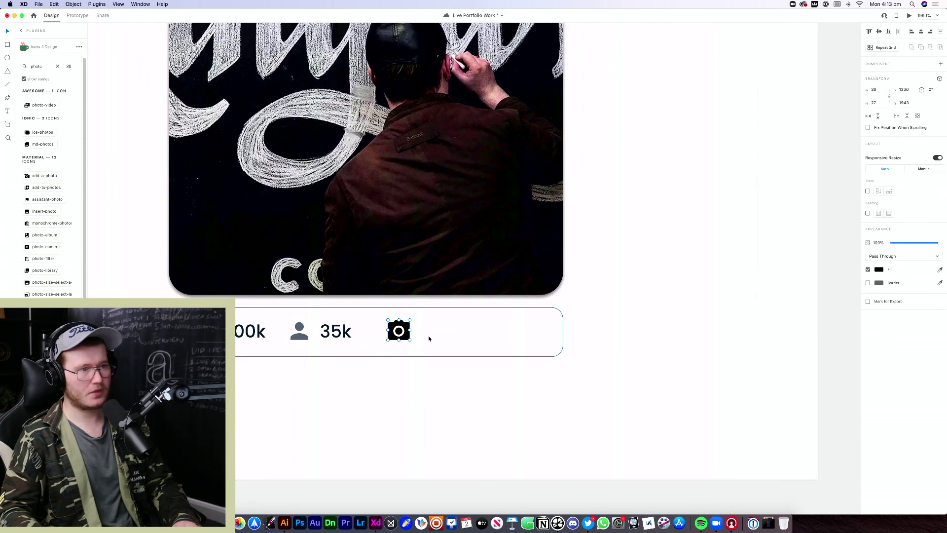
{"action": "left_click_drag", "start_coordinate": [402, 335], "coordinate": [391, 338]}
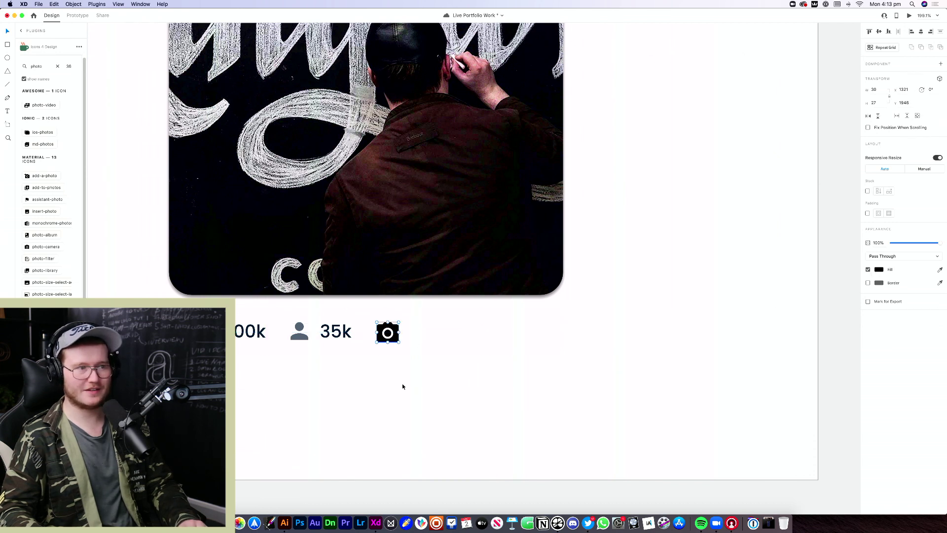
Save the person icon's translucent navy fill as a colour swatch and apply it to the camera icon
{"action": "left_click", "coordinate": [296, 339]}
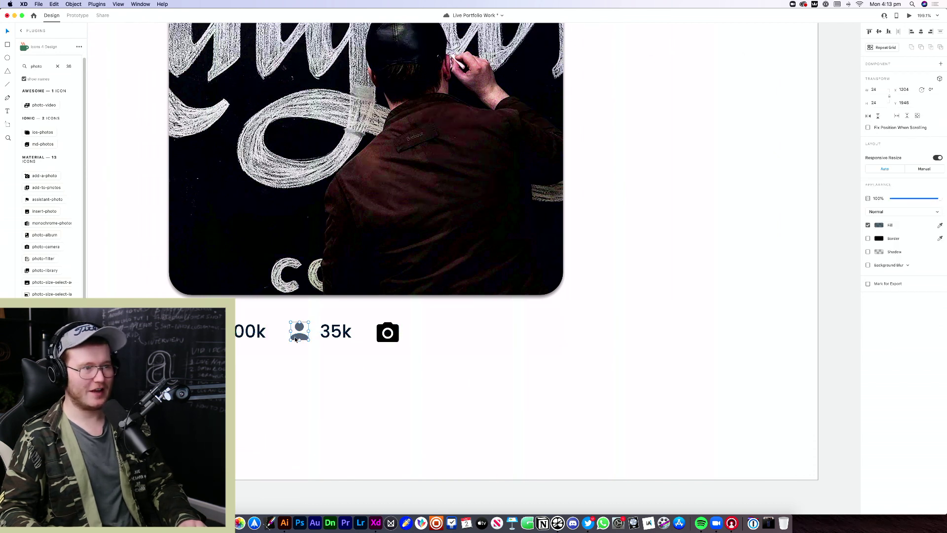
{"action": "left_click", "coordinate": [878, 227]}
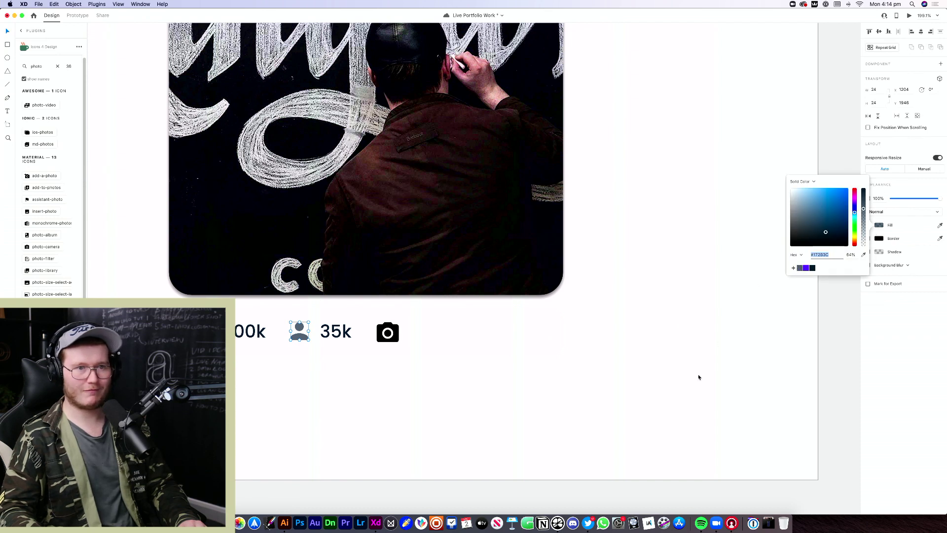
{"action": "left_click", "coordinate": [383, 331]}
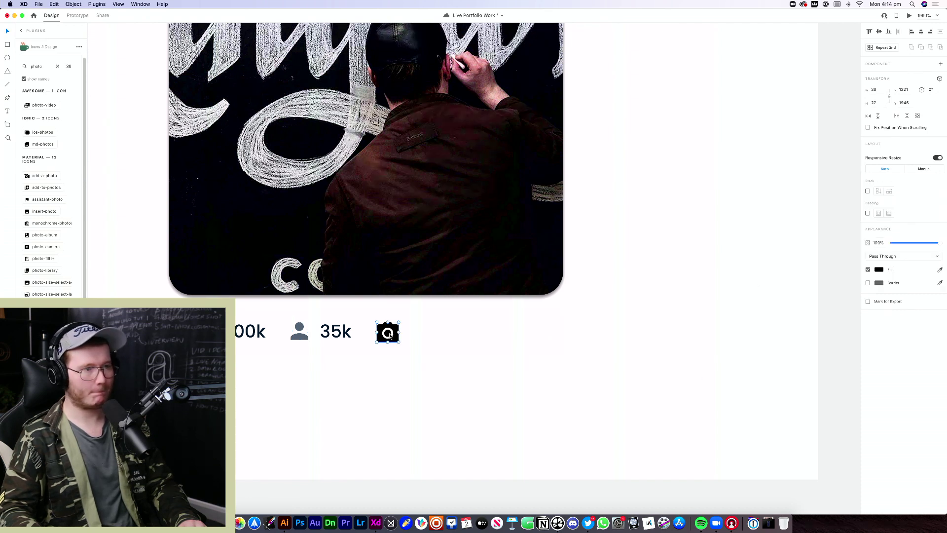
{"action": "left_click", "coordinate": [878, 269]}
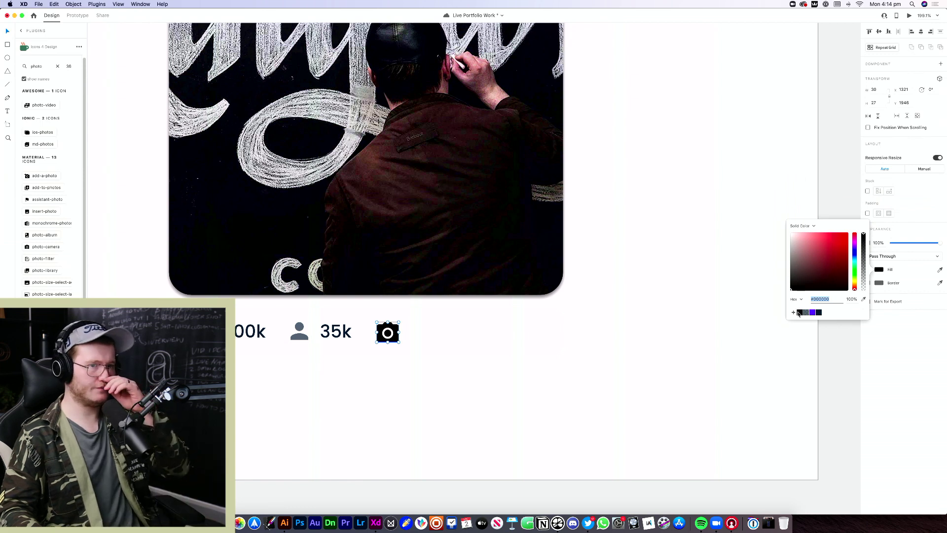
{"action": "left_click", "coordinate": [806, 312]}
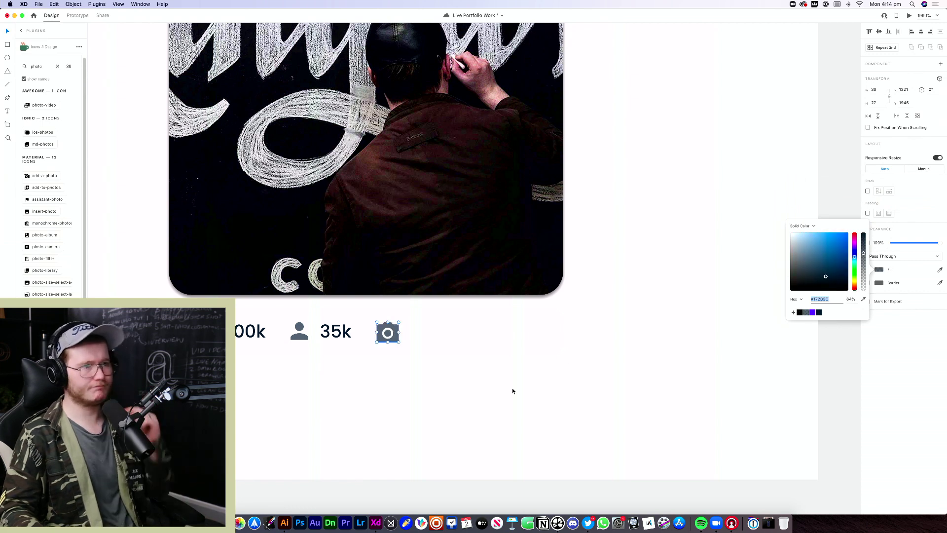
{"action": "left_click", "coordinate": [430, 360]}
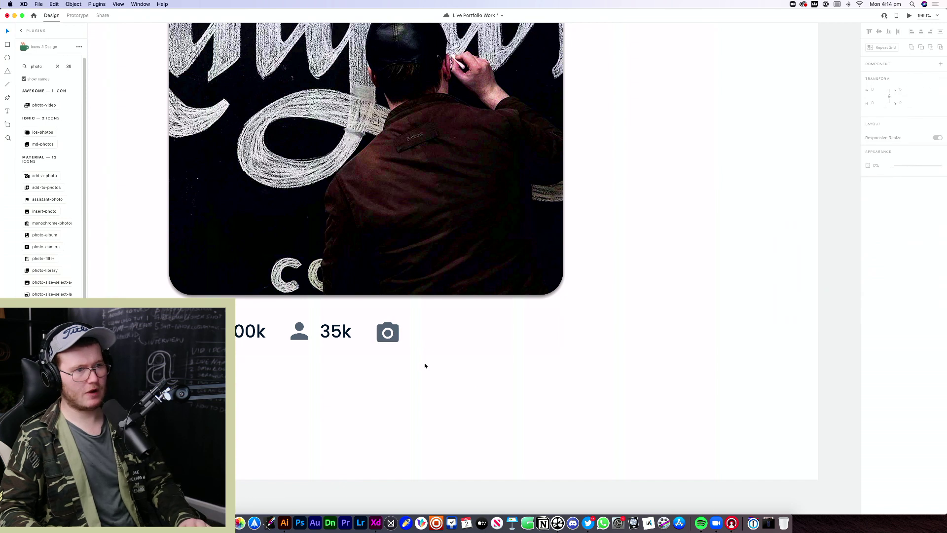
Place a copy of the 35k text beside the camera icon and change its content to 1k
{"action": "left_click_drag", "start_coordinate": [351, 340], "coordinate": [433, 343]}
{"action": "double_click", "coordinate": [425, 333]}
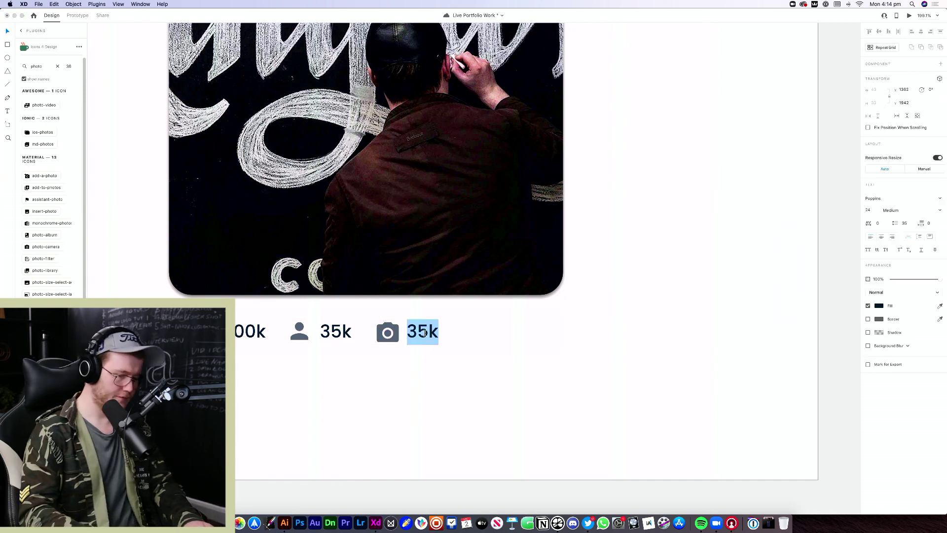
{"action": "type", "text": "1k"}
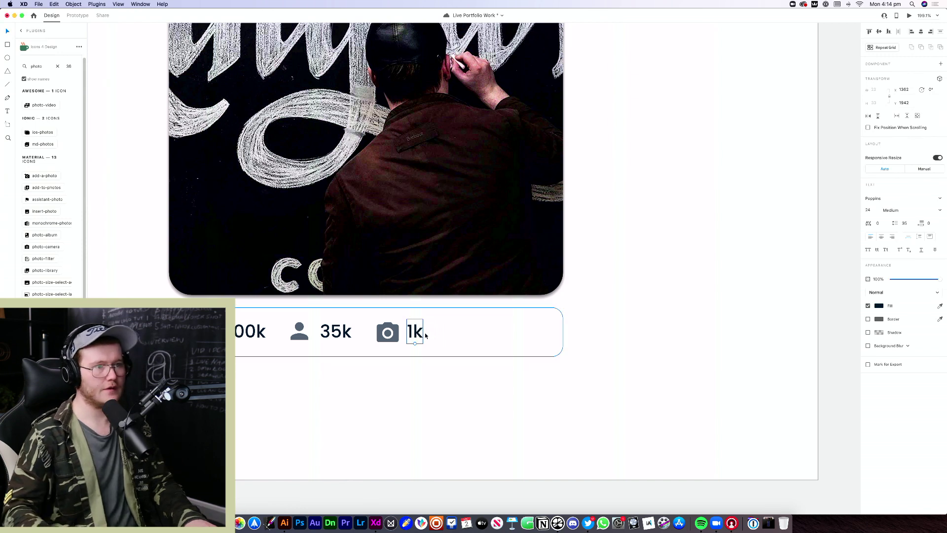
{"action": "left_click", "coordinate": [487, 386]}
Fine-tune the 1k text's horizontal distance from the camera icon, placing it at about X 1366
{"action": "left_click", "coordinate": [413, 332]}
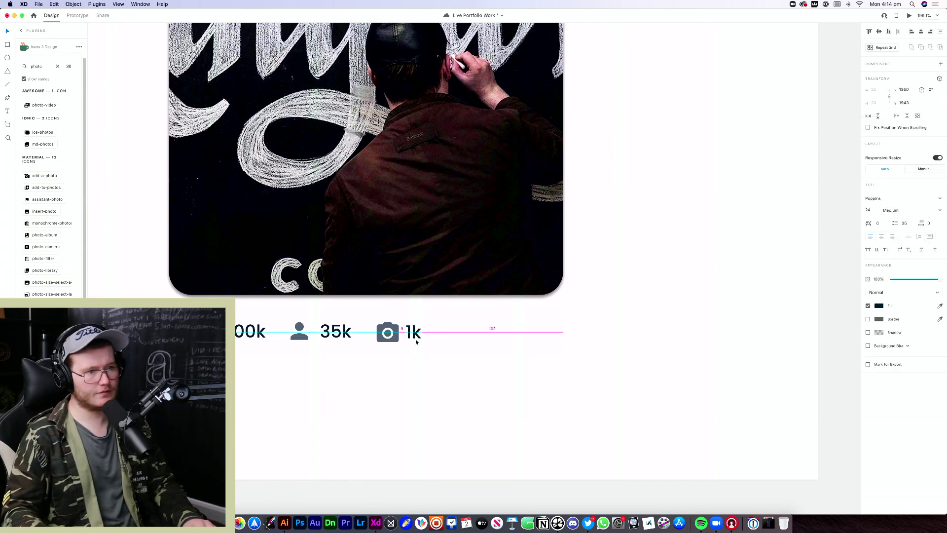
{"action": "left_click_drag", "start_coordinate": [413, 332], "coordinate": [416, 332]}
{"action": "left_click", "coordinate": [418, 397]}
{"action": "left_click", "coordinate": [424, 332]}
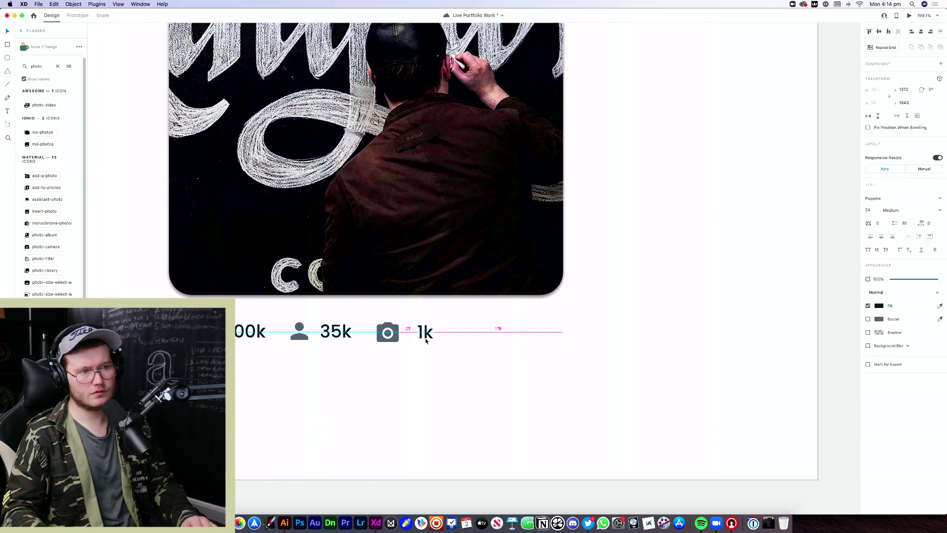
Change the 1k text beside the camera icon to 20k
{"action": "double_click", "coordinate": [421, 337]}
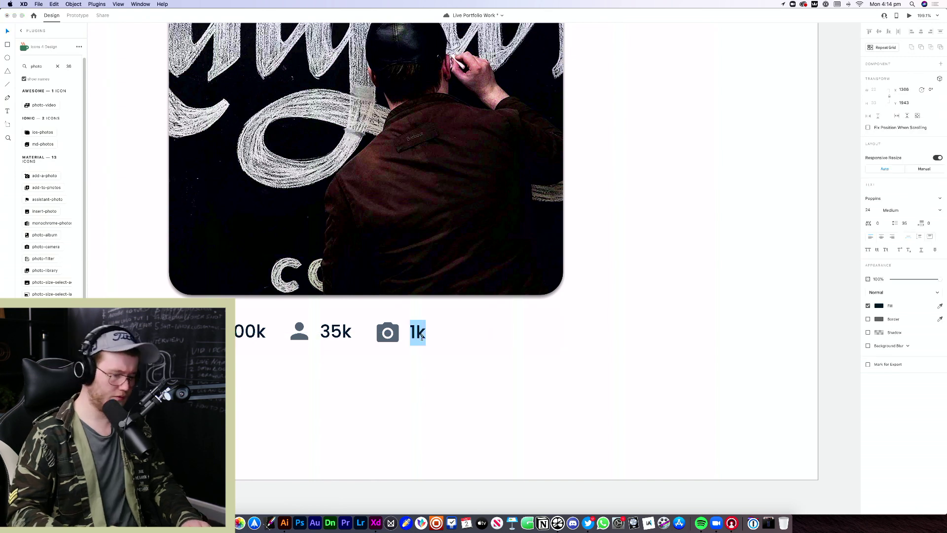
{"action": "type", "text": "20k"}
{"action": "left_click", "coordinate": [439, 369]}
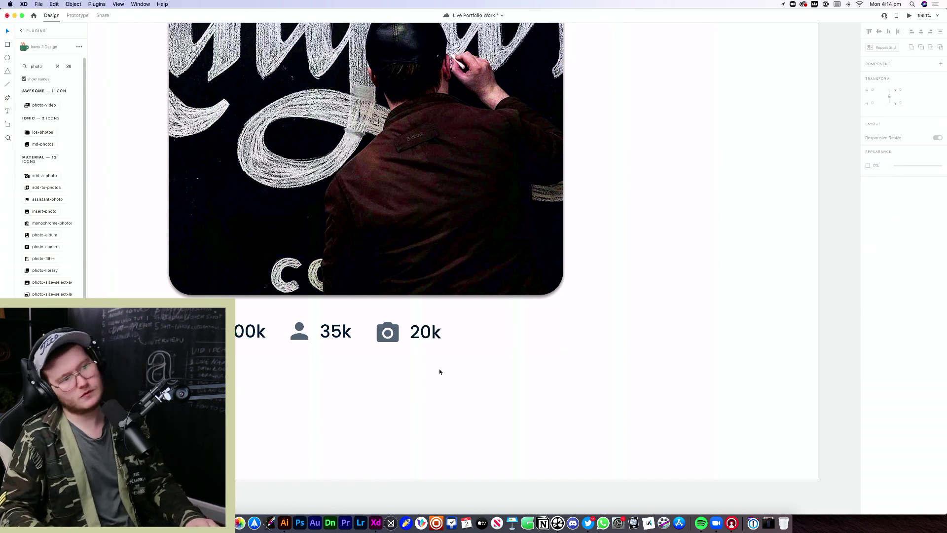
{"action": "left_click", "coordinate": [434, 336]}
{"action": "left_click", "coordinate": [454, 401]}
{"action": "scroll", "coordinate": [444, 374], "scroll_direction": "down", "scroll_amount": 5}
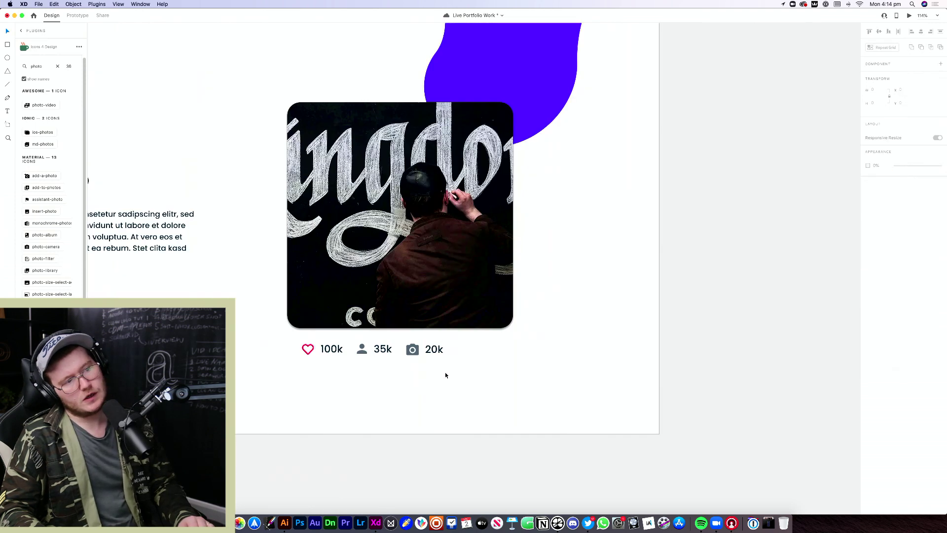
{"action": "scroll", "coordinate": [444, 375], "scroll_direction": "up", "scroll_amount": 3}
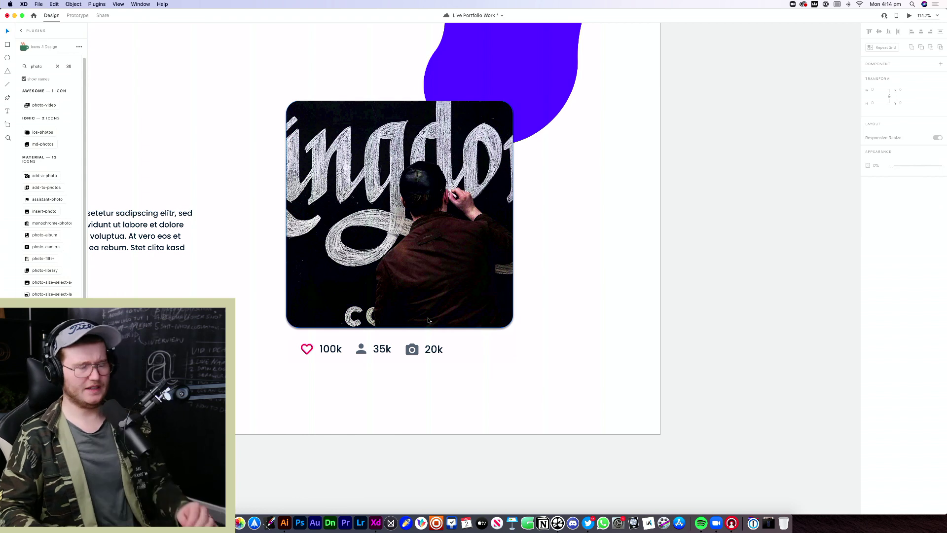
Narrow the white bar behind the stats to end just past 20k, and group it with the icons and texts
{"action": "left_click", "coordinate": [499, 357]}
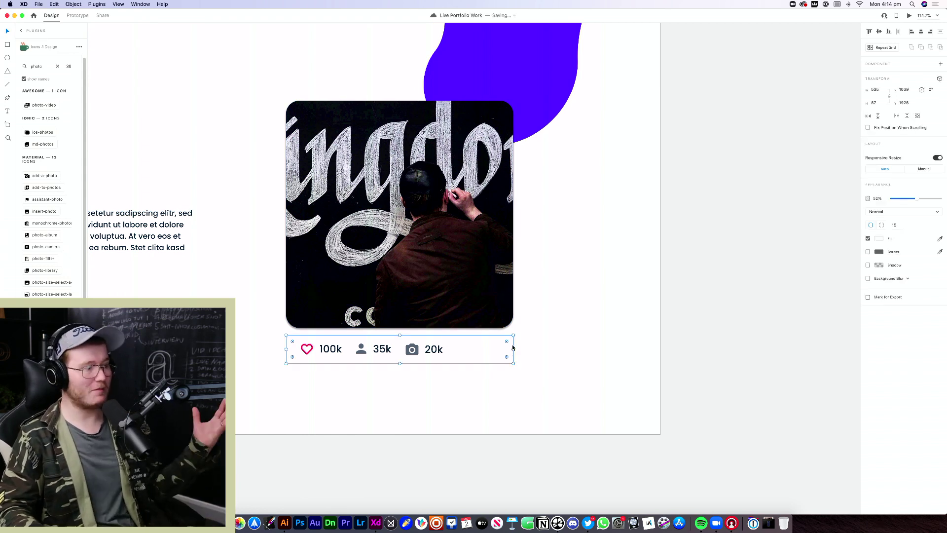
{"action": "left_click_drag", "start_coordinate": [512, 347], "coordinate": [256, 374]}
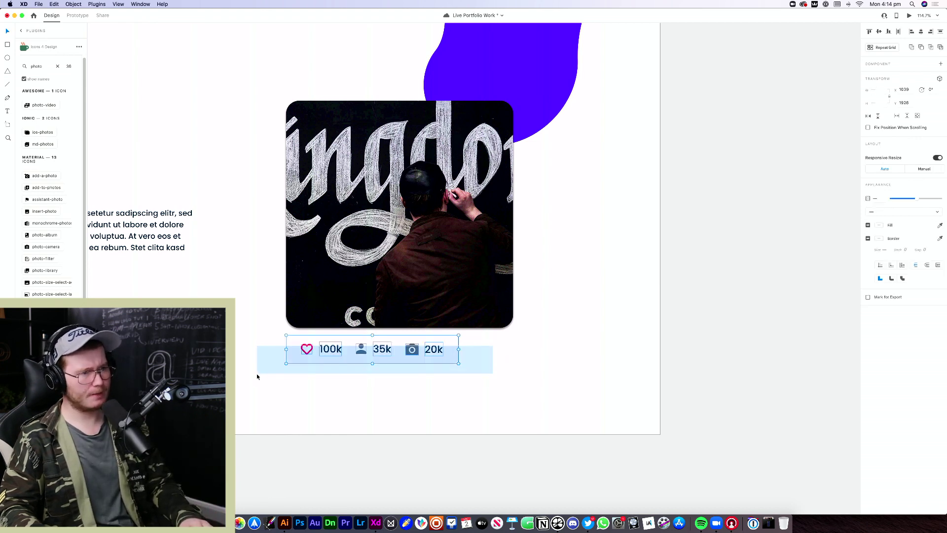
{"action": "key", "text": "super+g"}
{"action": "mouse_move", "coordinate": [385, 353]}
{"action": "left_mouse_down"}
{"action": "mouse_move", "coordinate": [426, 353]}
{"action": "mouse_move", "coordinate": [384, 355]}
{"action": "left_mouse_up"}
{"action": "key", "text": "super+0"}
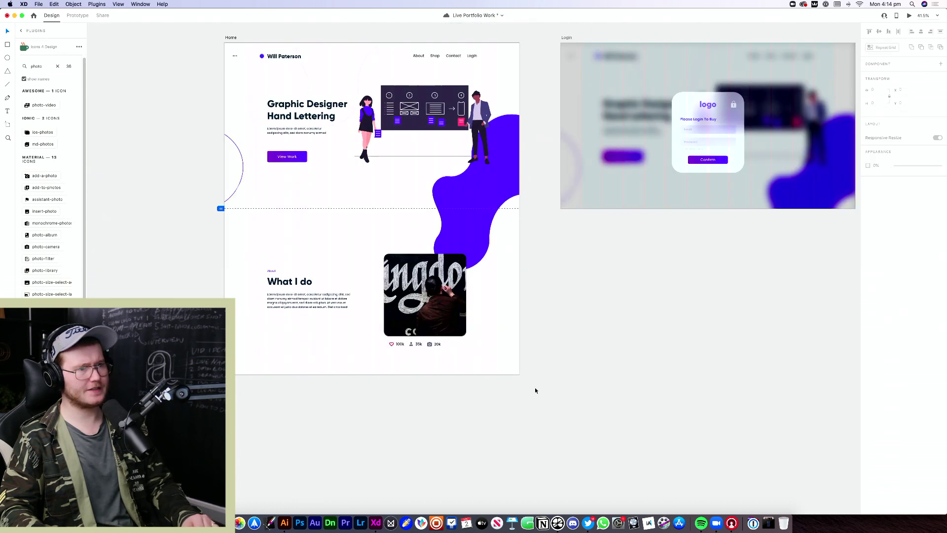
Save the document and turn the heart icon inside the stats group into a component
{"action": "scroll", "coordinate": [439, 362], "scroll_direction": "up", "scroll_amount": 3}
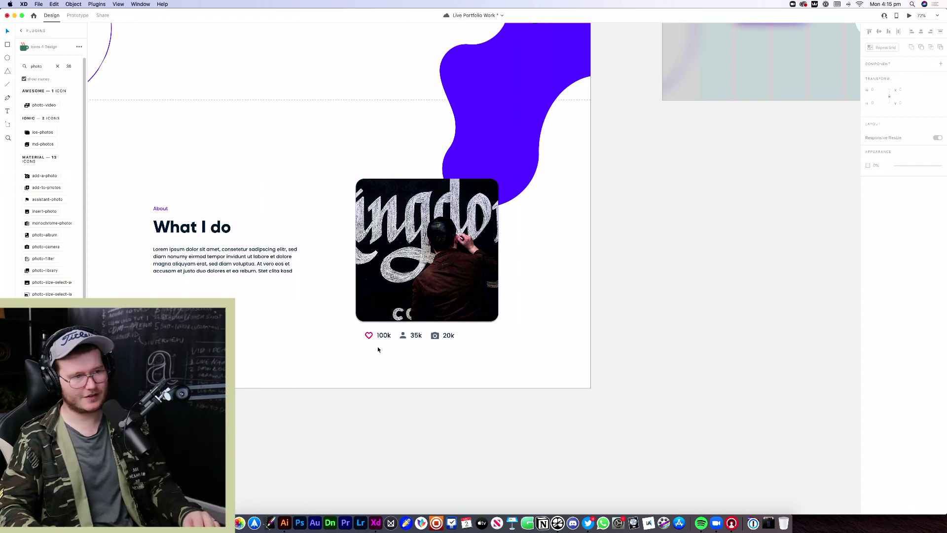
{"action": "scroll", "coordinate": [377, 346], "scroll_direction": "up", "scroll_amount": 3}
{"action": "double_click", "coordinate": [352, 325]}
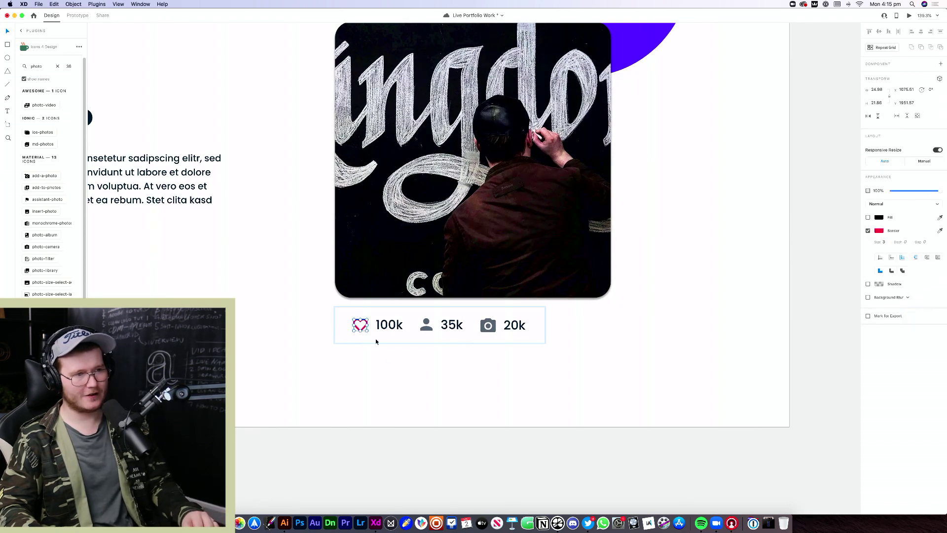
{"action": "scroll", "coordinate": [386, 353], "scroll_direction": "up", "scroll_amount": 3}
{"action": "left_click_drag", "start_coordinate": [386, 353], "coordinate": [427, 370]}
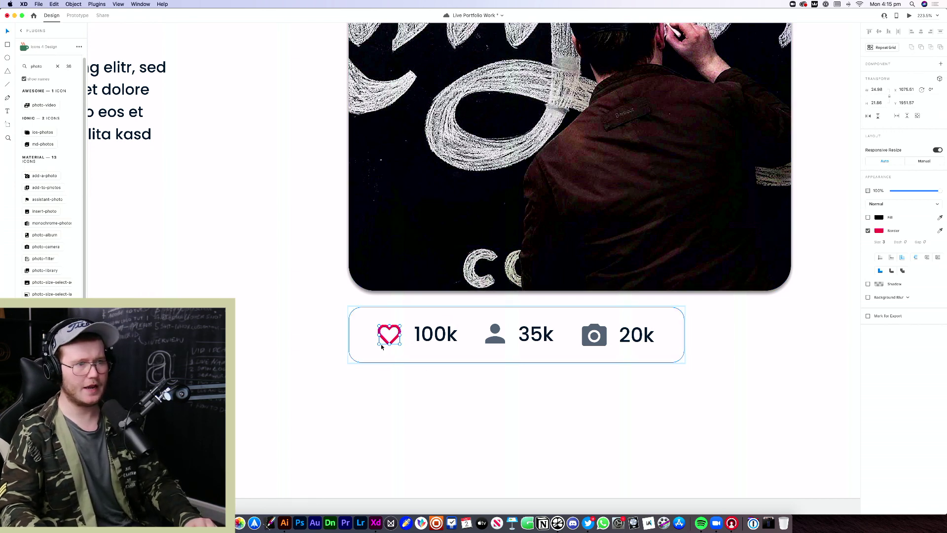
{"action": "key", "text": "super+s"}
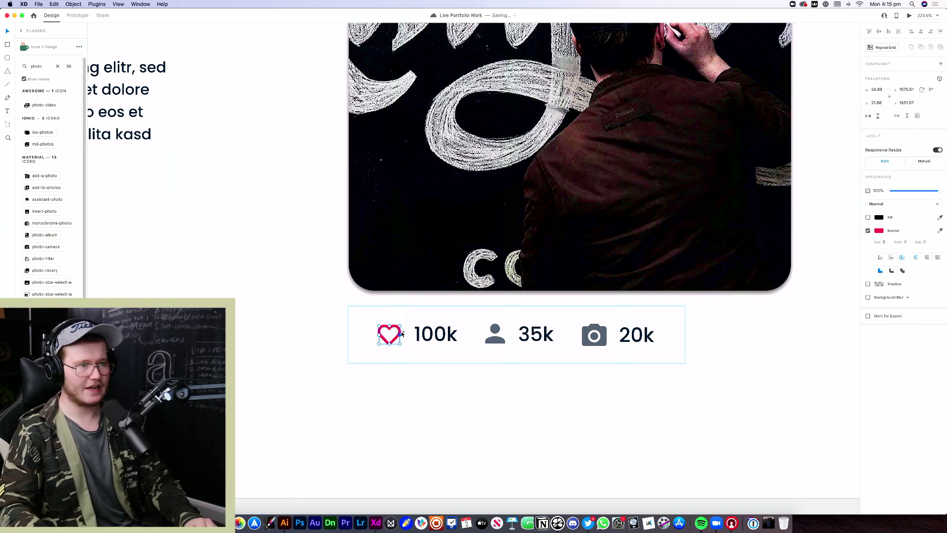
{"action": "key", "text": "super+k"}
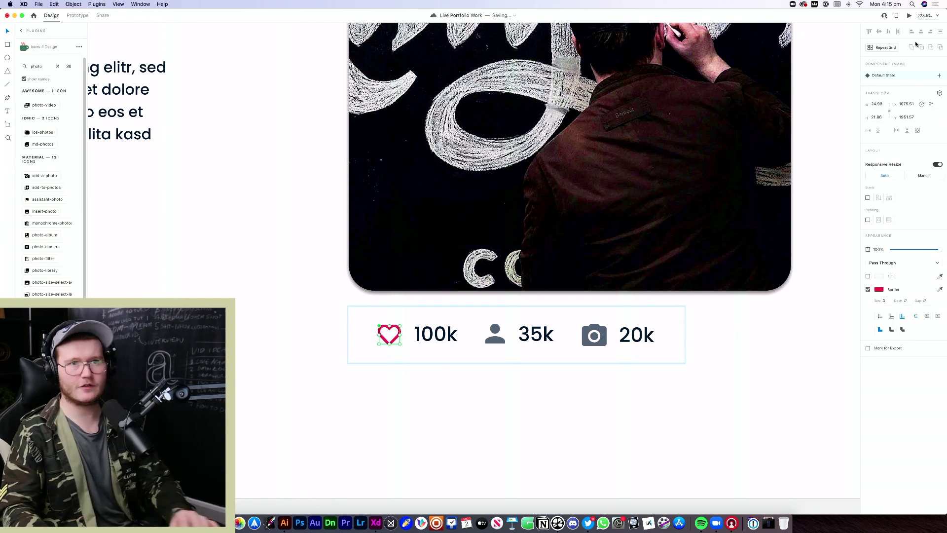
Add a new state named Clicked to the heart component
{"action": "left_click", "coordinate": [940, 76]}
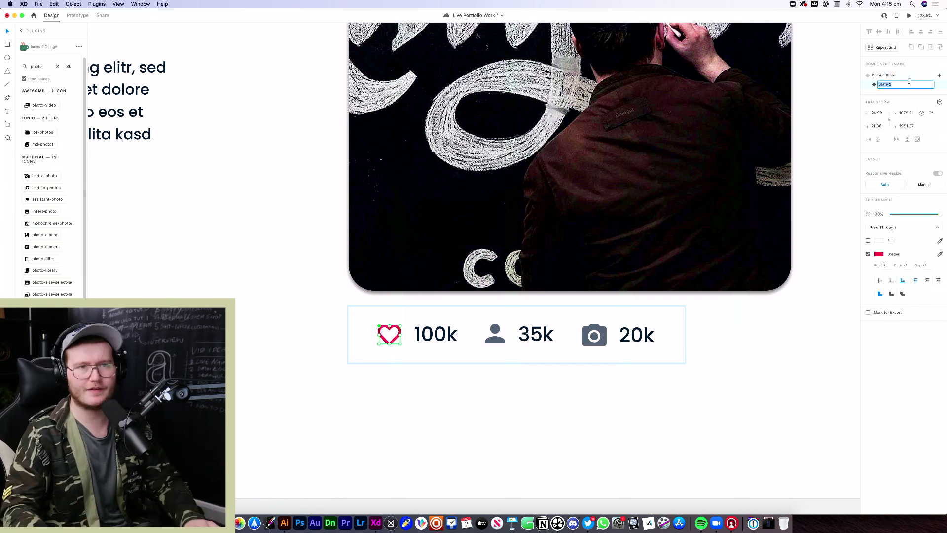
{"action": "type", "text": "C"}
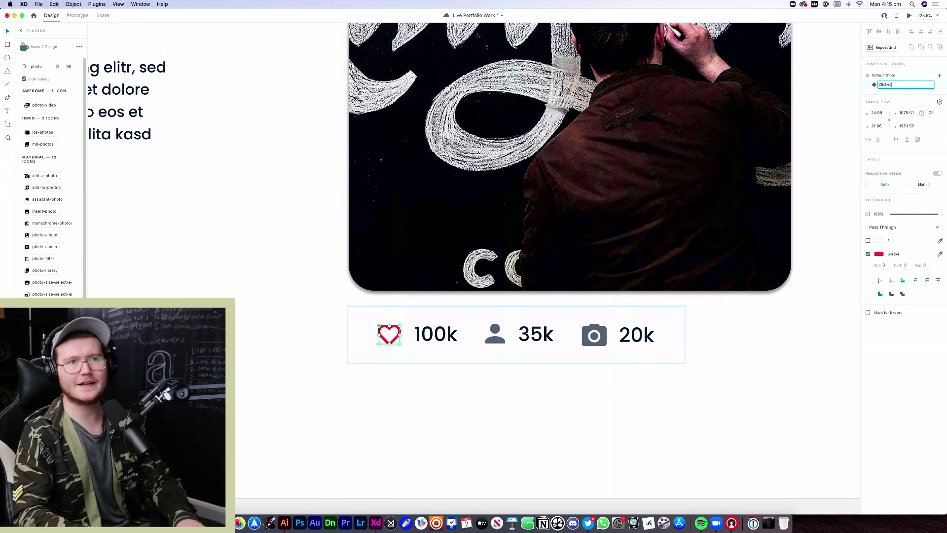
{"action": "type", "text": "licked"}
{"action": "key", "text": "Return"}
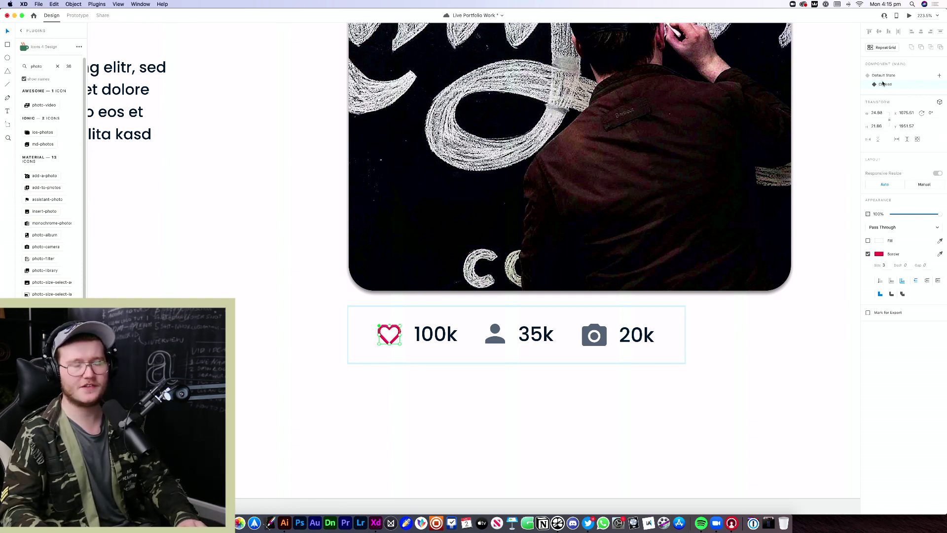
Enable the fill on the heart's Clicked state and set it to the same red swatch as the border
{"action": "left_click", "coordinate": [879, 254]}
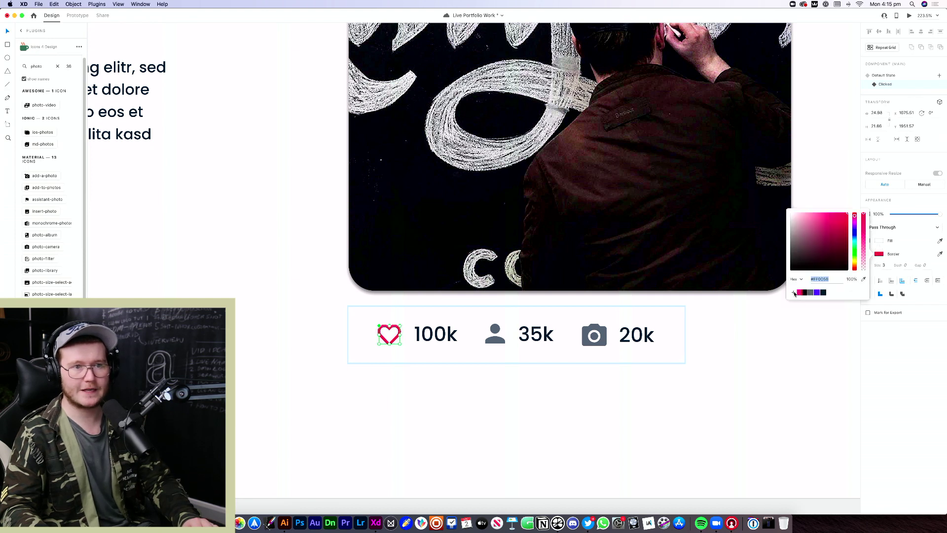
{"action": "left_click", "coordinate": [917, 335]}
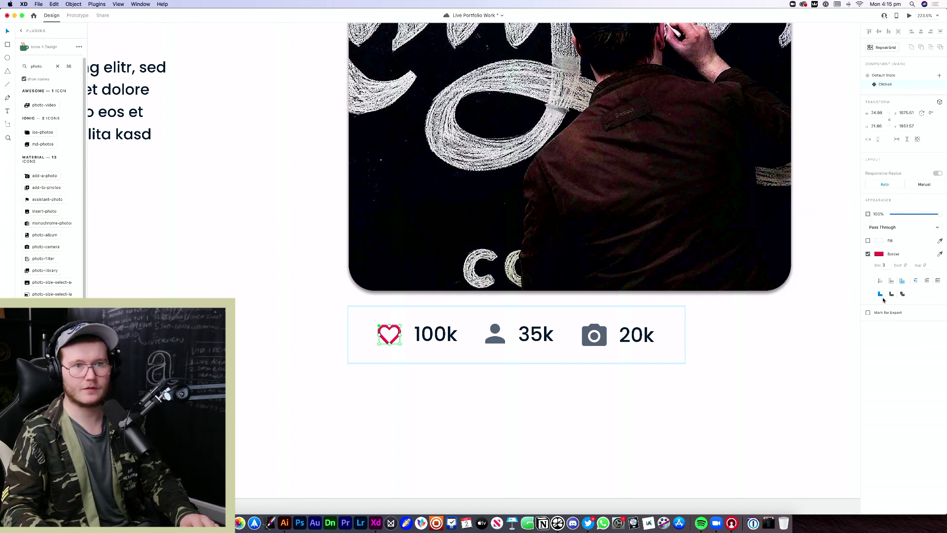
{"action": "left_click", "coordinate": [880, 241]}
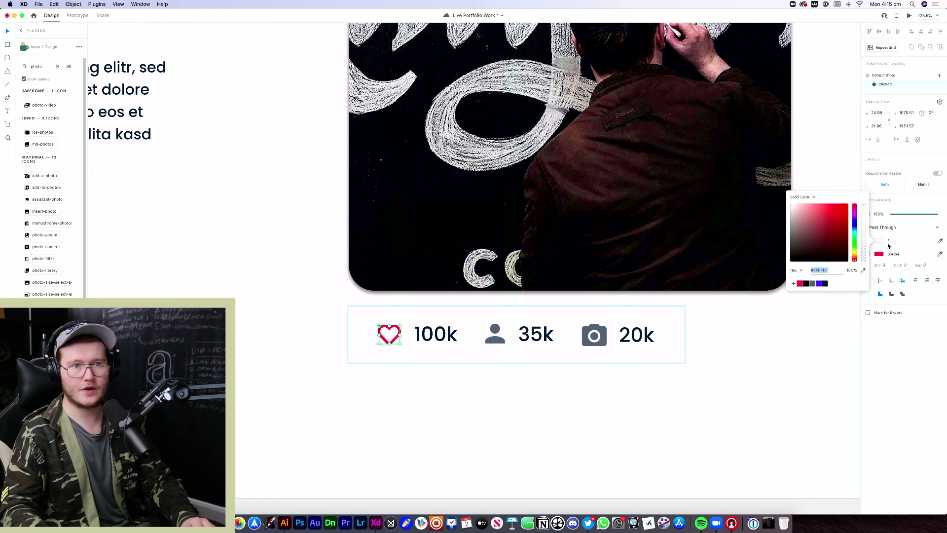
{"action": "left_click", "coordinate": [880, 240]}
{"action": "left_click", "coordinate": [867, 240]}
{"action": "left_click", "coordinate": [879, 240]}
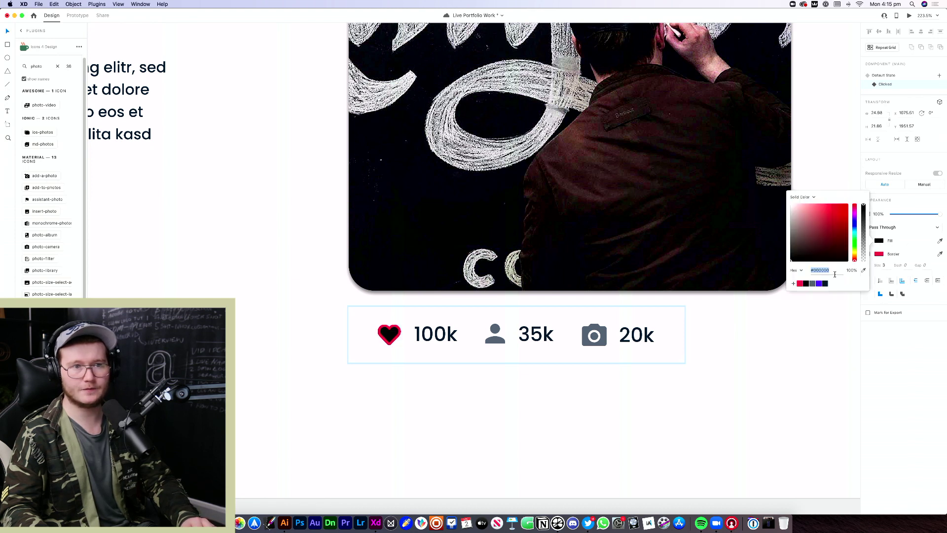
{"action": "left_click", "coordinate": [800, 283]}
{"action": "left_click", "coordinate": [931, 383]}
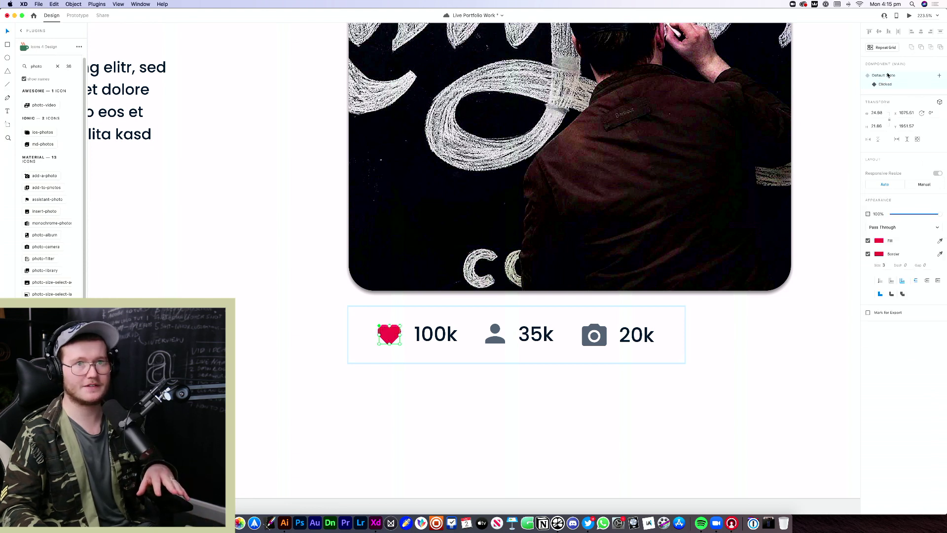
Compare the heart component's Default State and Clicked state, ending on the Default State
{"action": "left_click", "coordinate": [887, 75]}
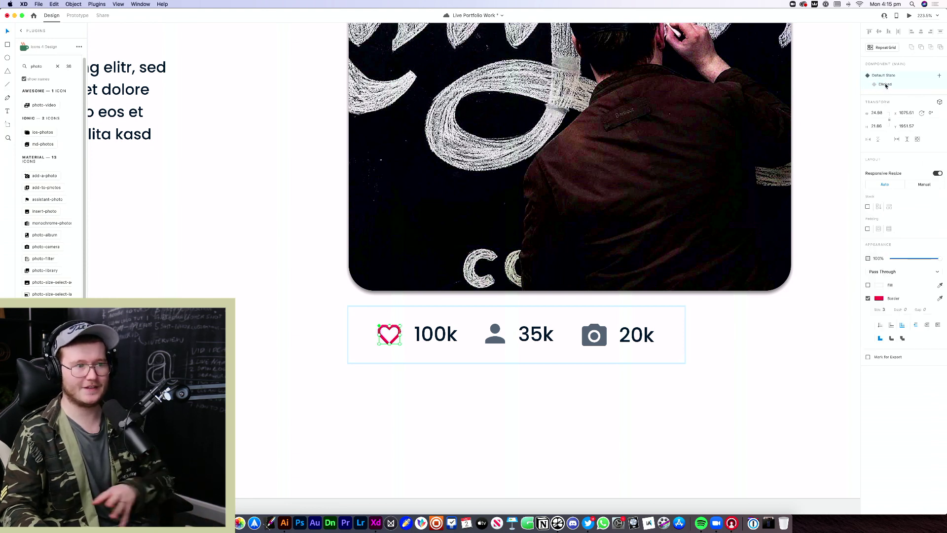
{"action": "left_click", "coordinate": [888, 84]}
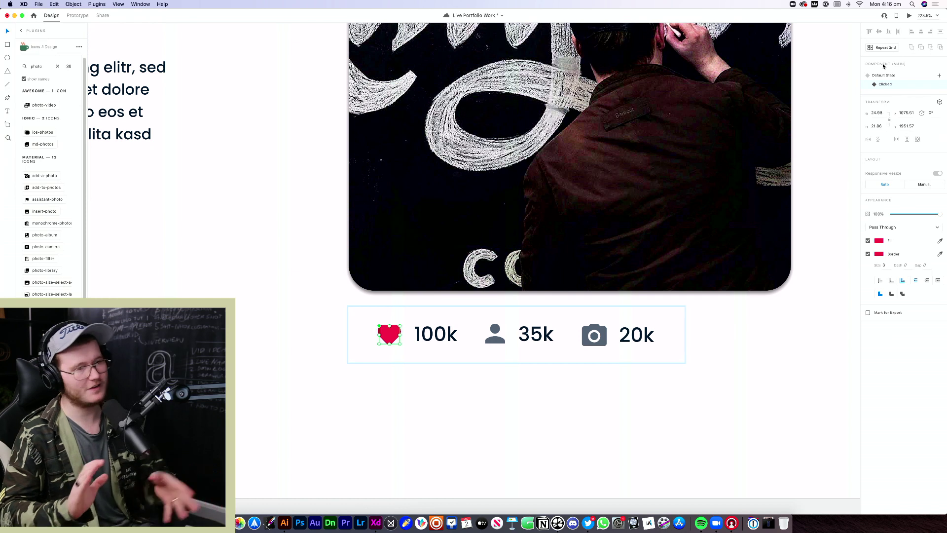
{"action": "left_click", "coordinate": [885, 76]}
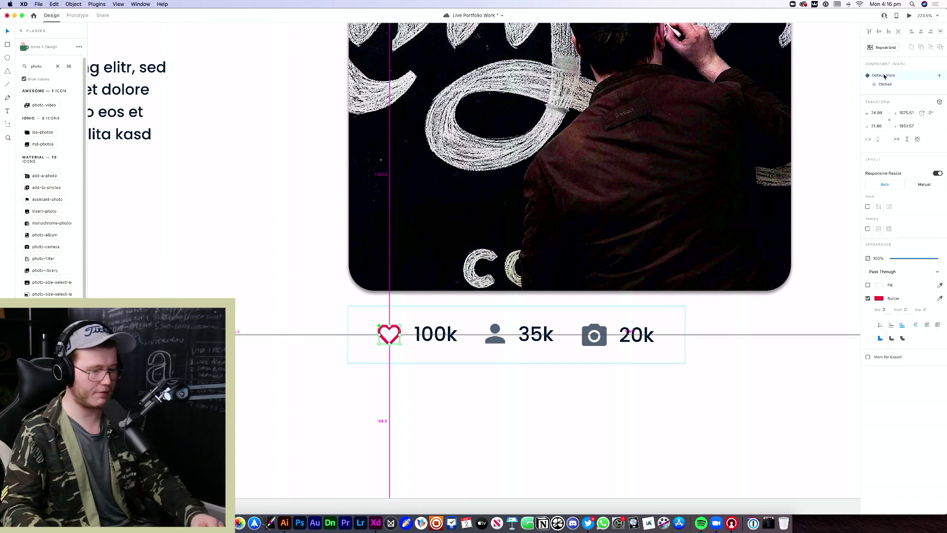
Add a Tap interaction to the heart's Default State with an Auto-Animate action leading to the Clicked state
{"action": "key", "text": "ctrl+Tab"}
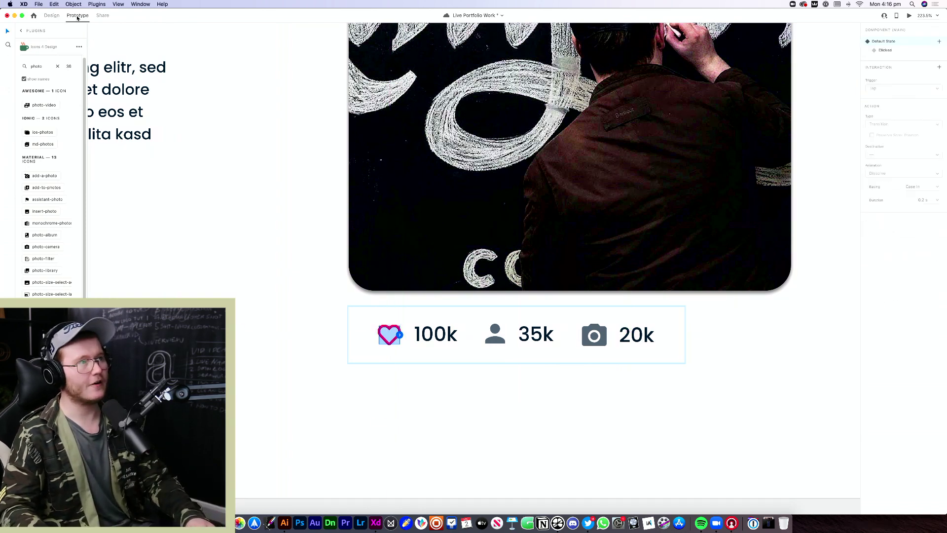
{"action": "left_click", "coordinate": [400, 336]}
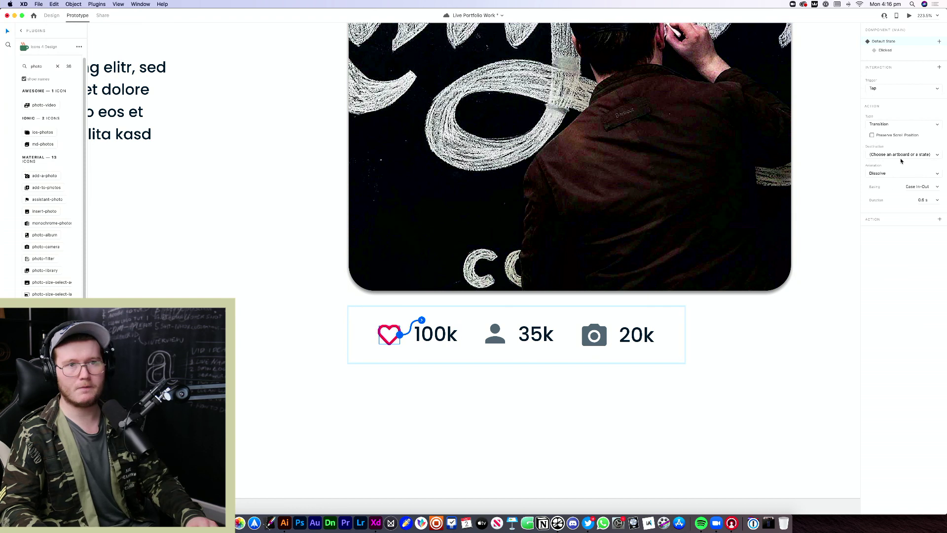
{"action": "left_click", "coordinate": [891, 125]}
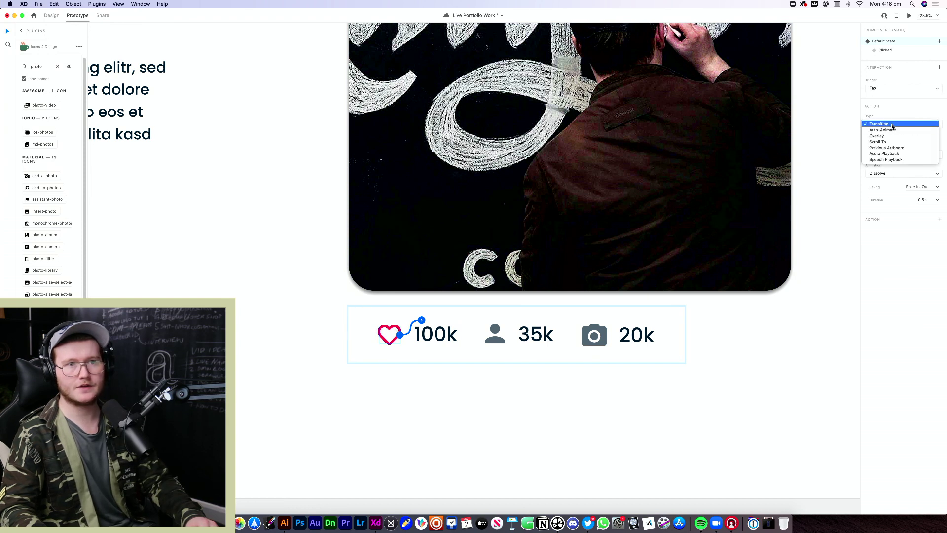
{"action": "left_click", "coordinate": [890, 130]}
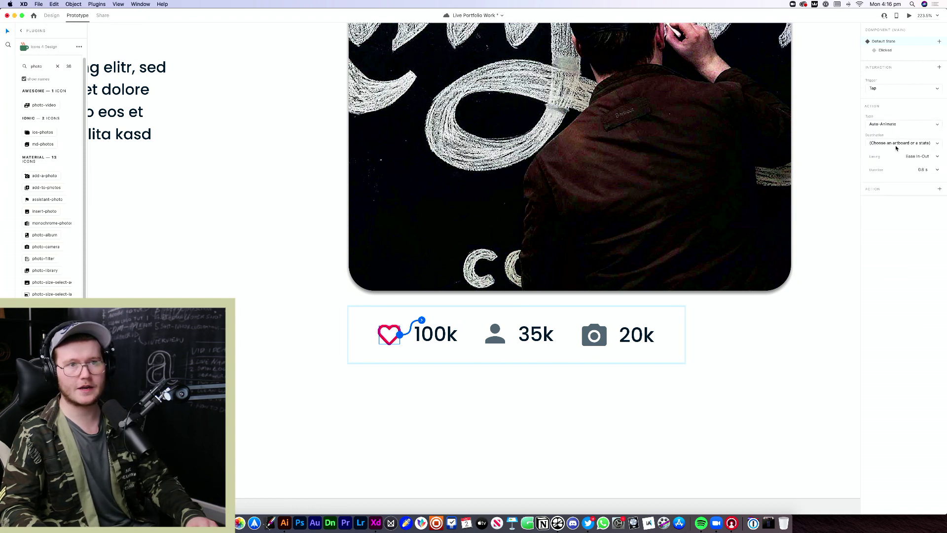
{"action": "left_click", "coordinate": [896, 143]}
{"action": "left_click", "coordinate": [912, 152]}
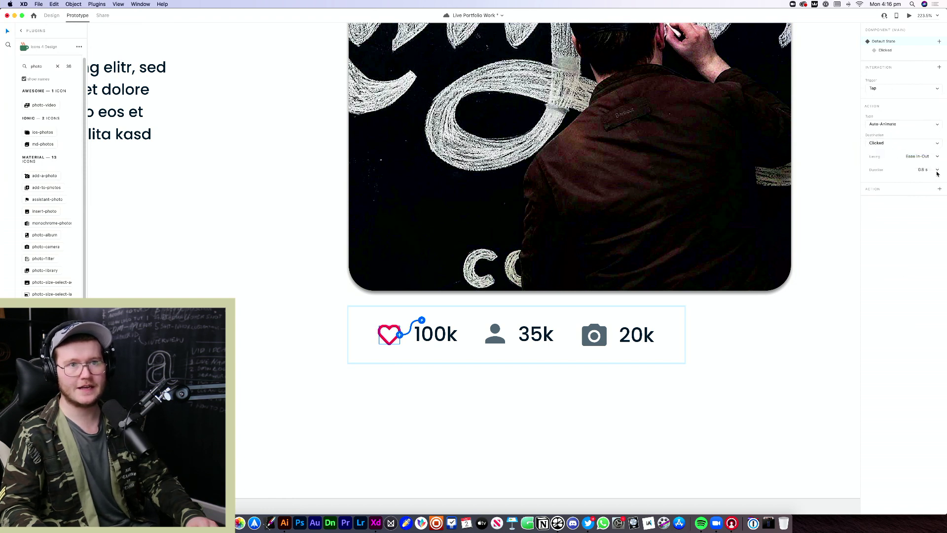
Preview the prototype, test the heart's tap interaction in the About section, and close the preview
{"action": "key", "text": "super+Return"}
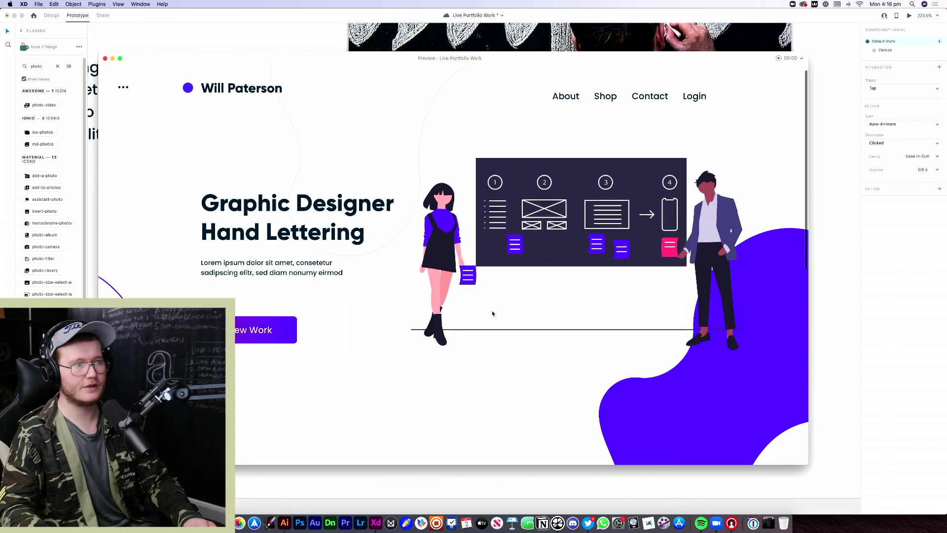
{"action": "scroll", "coordinate": [558, 198], "scroll_direction": "down", "scroll_amount": 5}
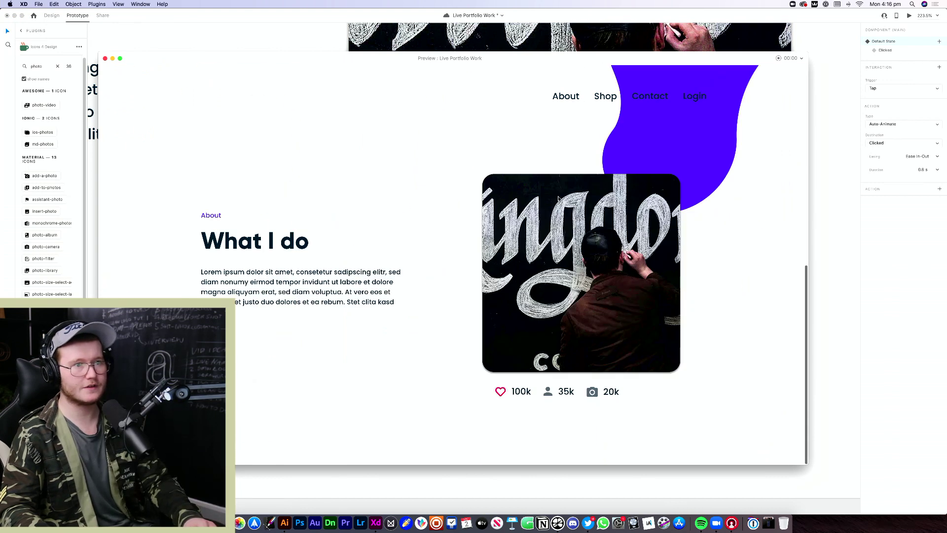
{"action": "left_click", "coordinate": [499, 391]}
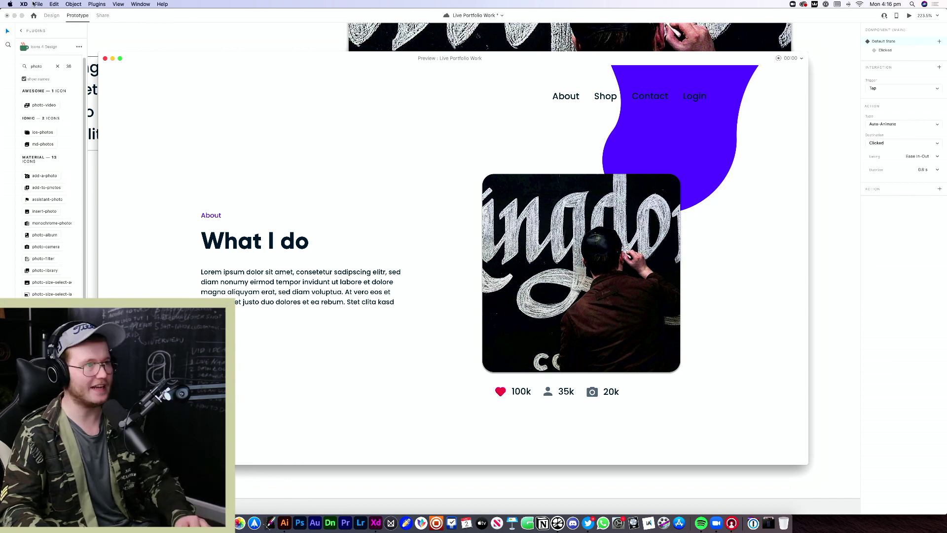
{"action": "left_click", "coordinate": [104, 58]}
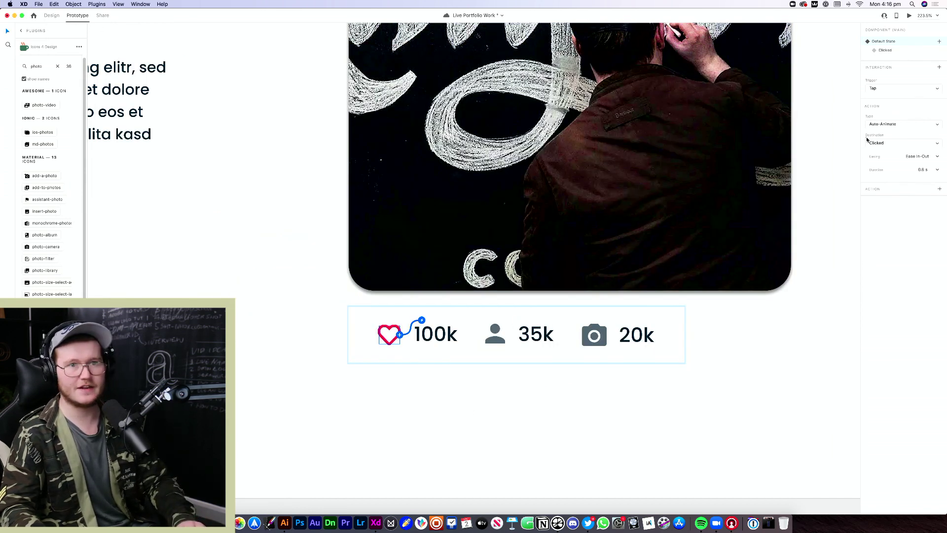
Add a Tap interaction to the heart's Clicked state that auto-animates back to the Default State
{"action": "left_click", "coordinate": [410, 346]}
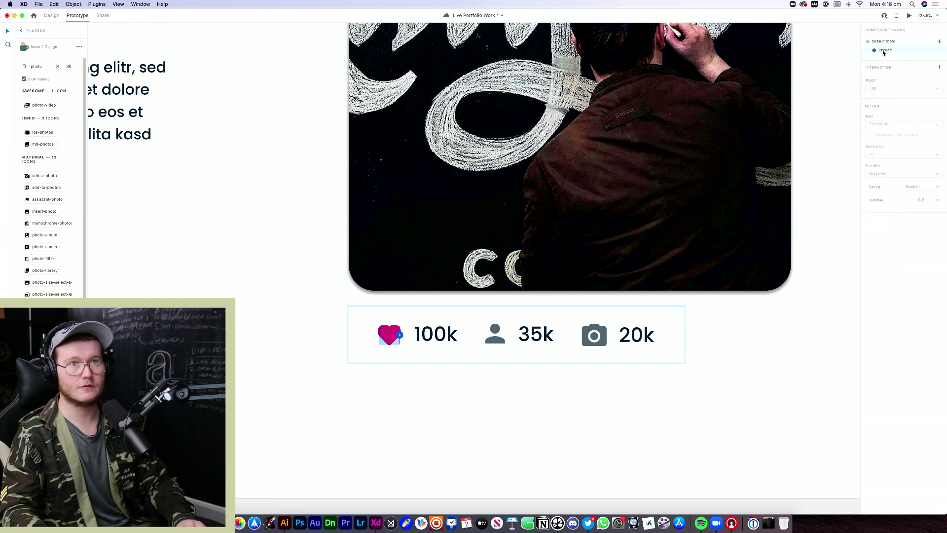
{"action": "left_click", "coordinate": [403, 335]}
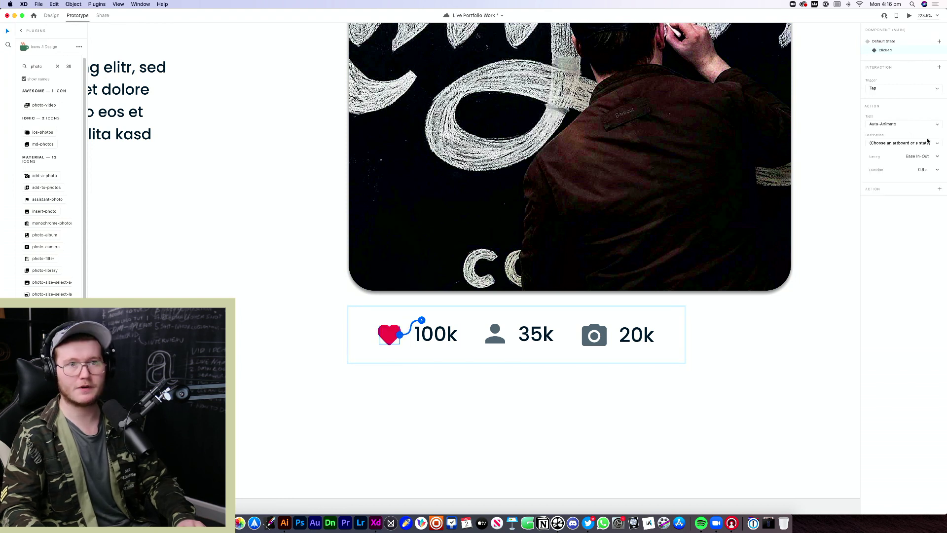
{"action": "left_click", "coordinate": [888, 143]}
{"action": "left_click", "coordinate": [887, 152]}
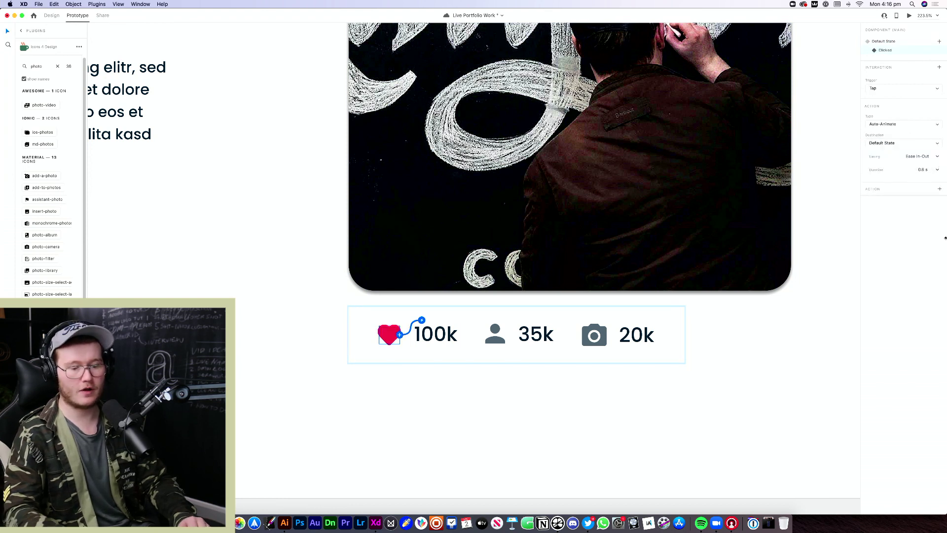
Preview the prototype, test toggling the heart between filled and outlined in the About section, and close the preview
{"action": "key", "text": "super+Return"}
{"action": "scroll", "coordinate": [633, 329], "scroll_direction": "down", "scroll_amount": 5}
{"action": "scroll", "coordinate": [633, 330], "scroll_direction": "up", "scroll_amount": 2}
{"action": "scroll", "coordinate": [587, 440], "scroll_direction": "down", "scroll_amount": 2}
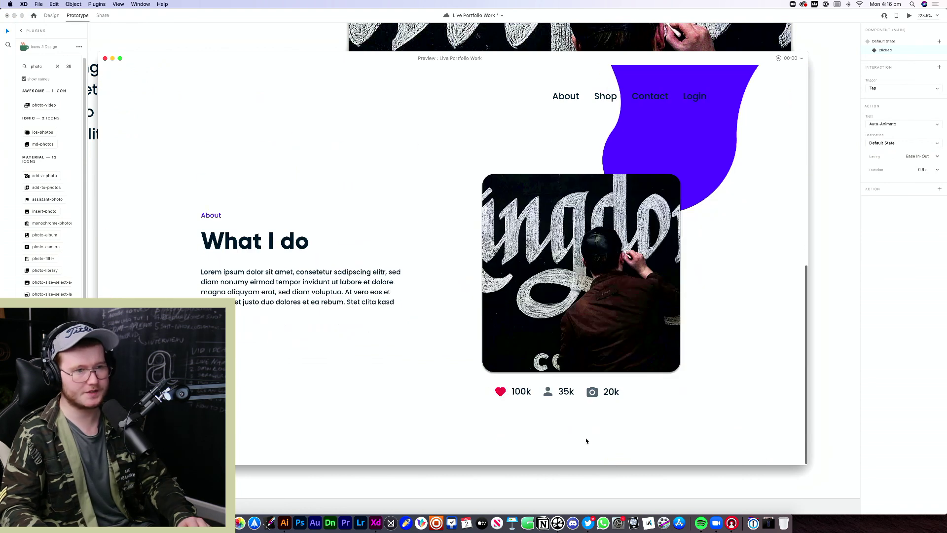
{"action": "left_click", "coordinate": [503, 397]}
{"action": "left_click", "coordinate": [501, 393]}
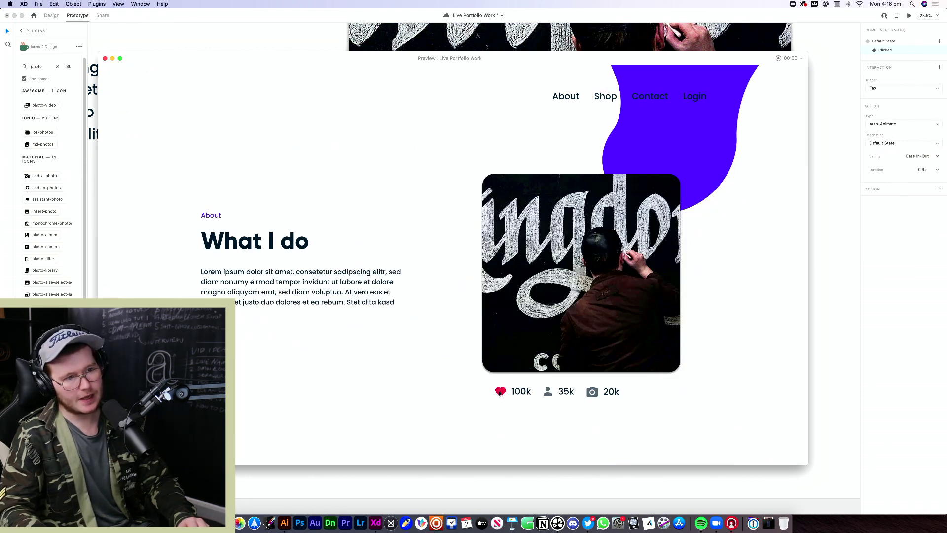
{"action": "left_click", "coordinate": [501, 393]}
{"action": "left_click", "coordinate": [501, 395]}
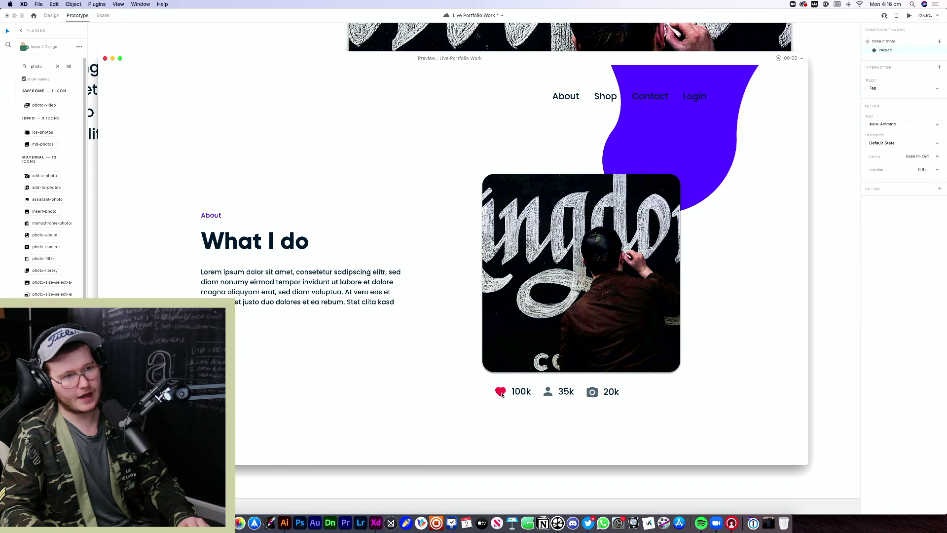
{"action": "left_click", "coordinate": [501, 396]}
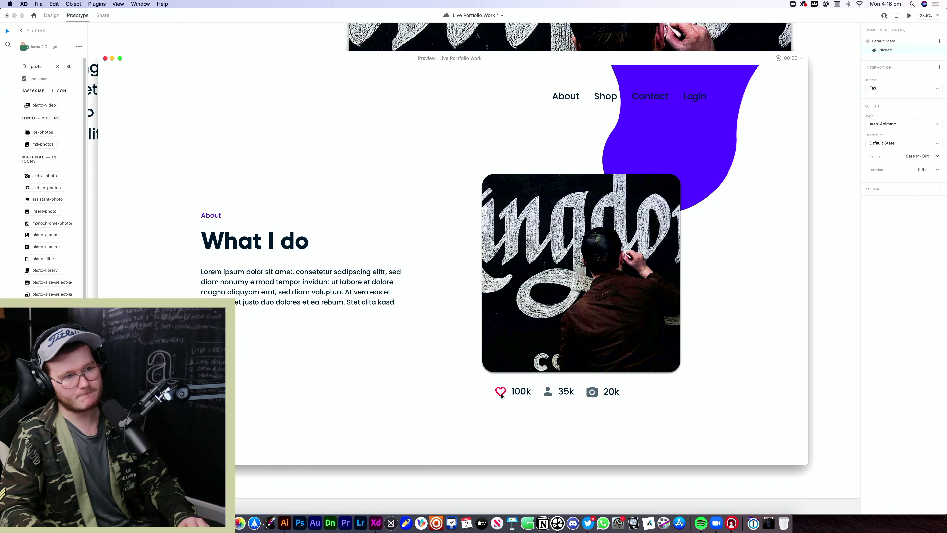
{"action": "left_click", "coordinate": [107, 58]}
Return to designing and extend the About photo into a horizontal repeat grid of three photos with slightly widened gaps
{"action": "scroll", "coordinate": [277, 308], "scroll_direction": "down", "scroll_amount": 5}
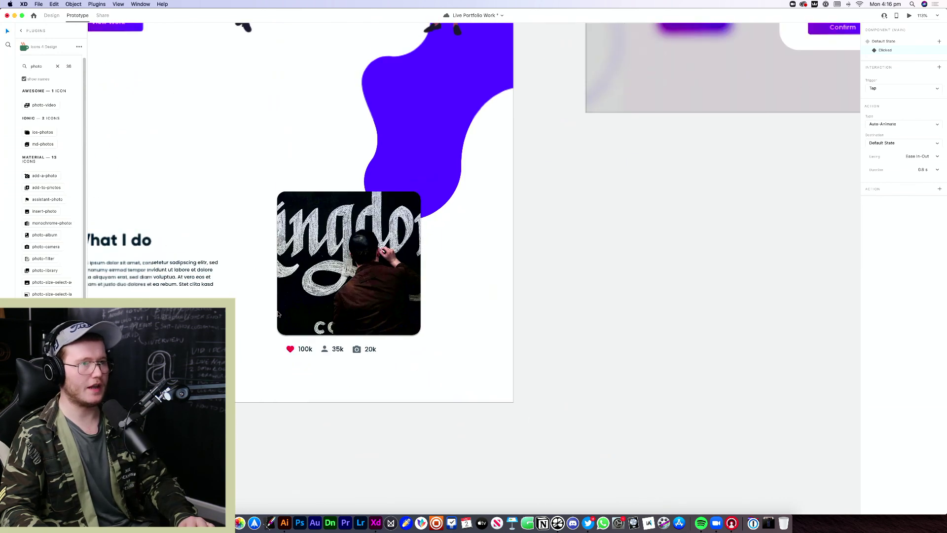
{"action": "scroll", "coordinate": [278, 313], "scroll_direction": "down", "scroll_amount": 3}
{"action": "left_click", "coordinate": [342, 334]}
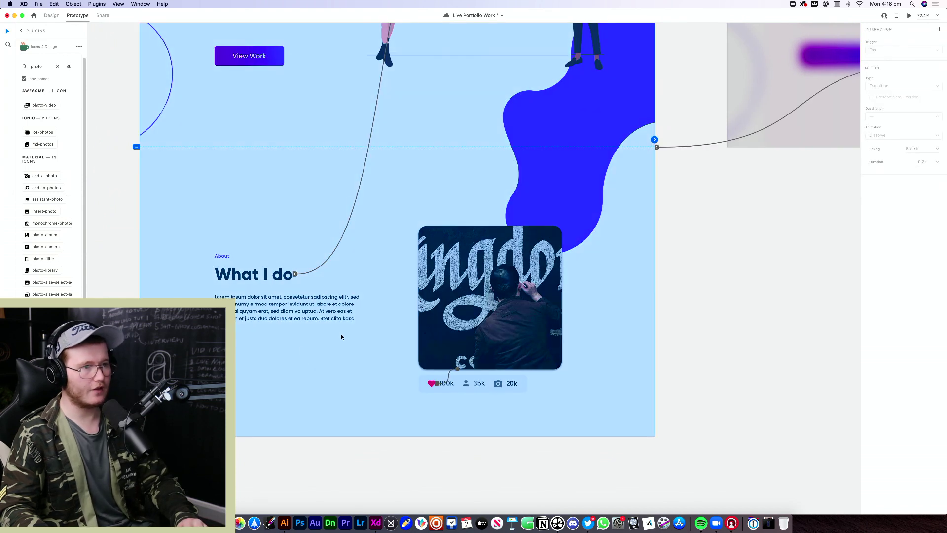
{"action": "left_click", "coordinate": [756, 362]}
{"action": "key", "text": "super+1"}
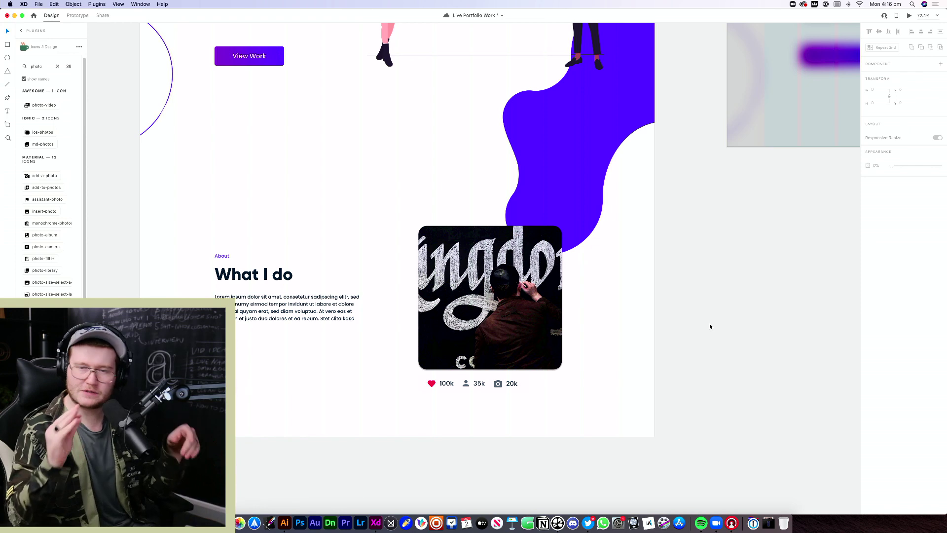
{"action": "scroll", "coordinate": [623, 328], "scroll_direction": "down", "scroll_amount": 2}
{"action": "scroll", "coordinate": [595, 323], "scroll_direction": "up", "scroll_amount": 2}
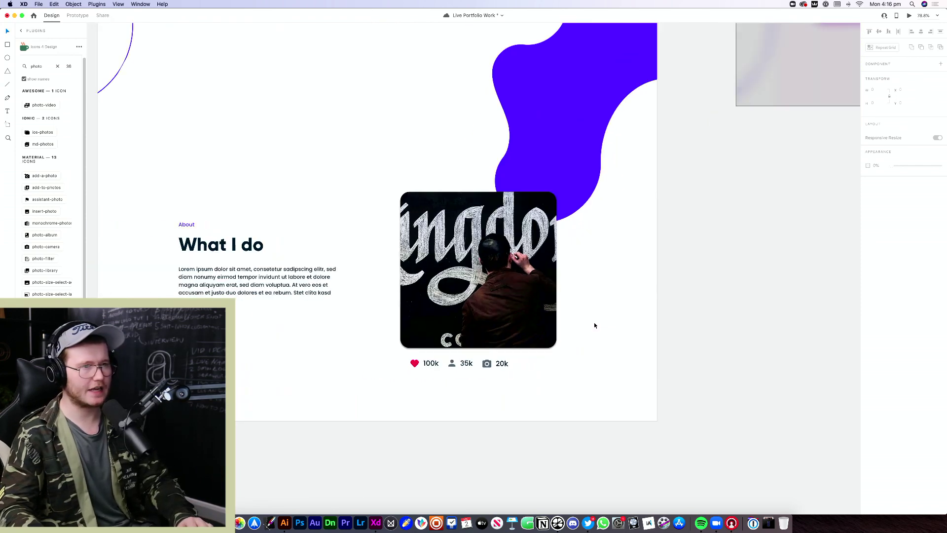
{"action": "left_click", "coordinate": [522, 289]}
{"action": "key", "text": "super+r"}
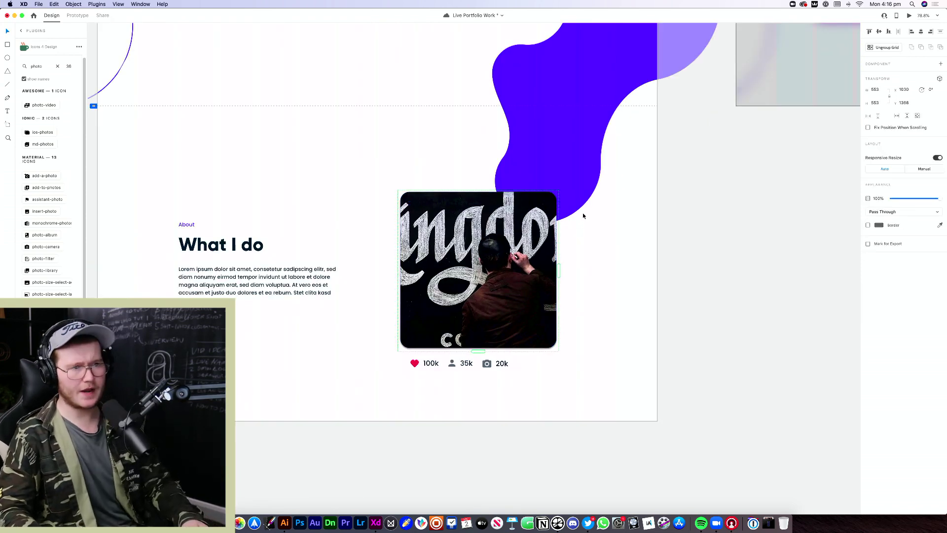
{"action": "left_click_drag", "start_coordinate": [557, 271], "coordinate": [759, 253]}
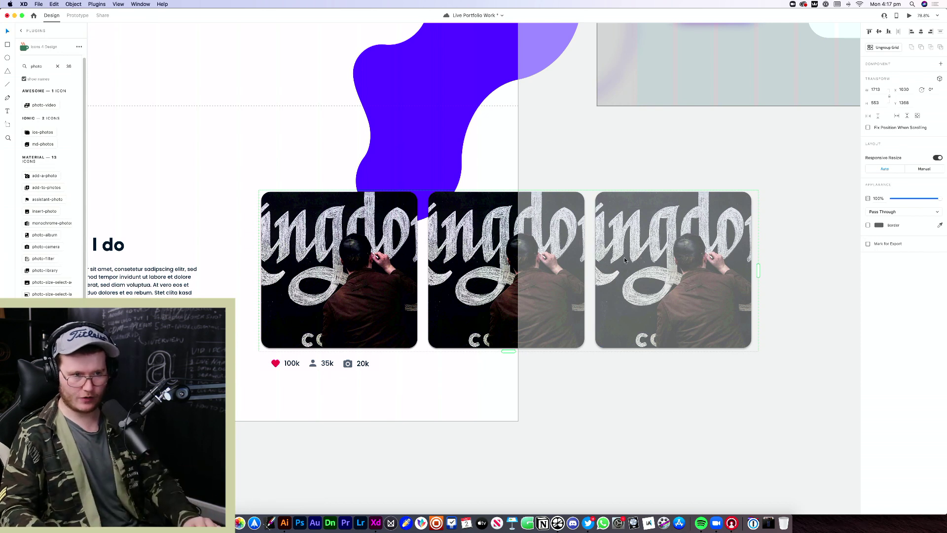
{"action": "left_click_drag", "start_coordinate": [595, 254], "coordinate": [601, 255]}
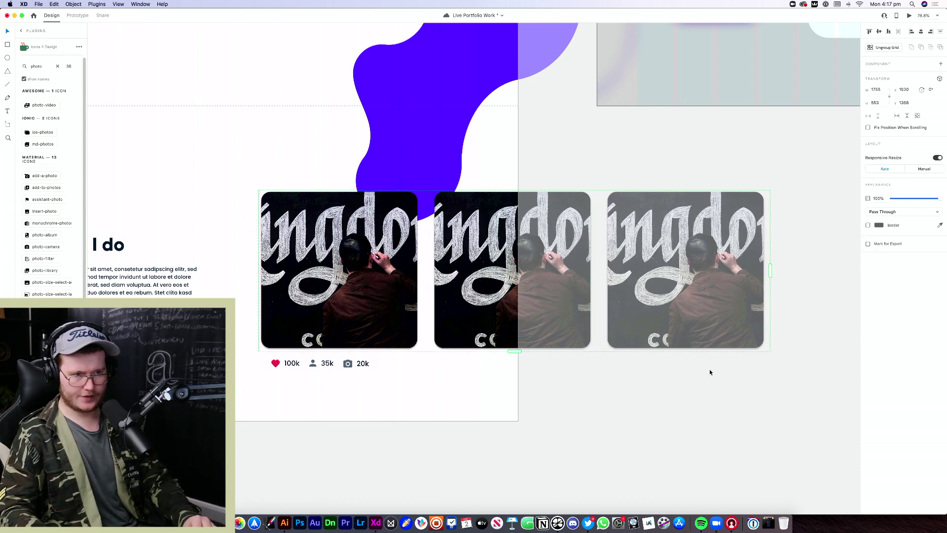
Ungroup the photo grid and fill the middle photo with the ScrawlrBox logo image from Downloads
{"action": "right_click", "coordinate": [678, 264]}
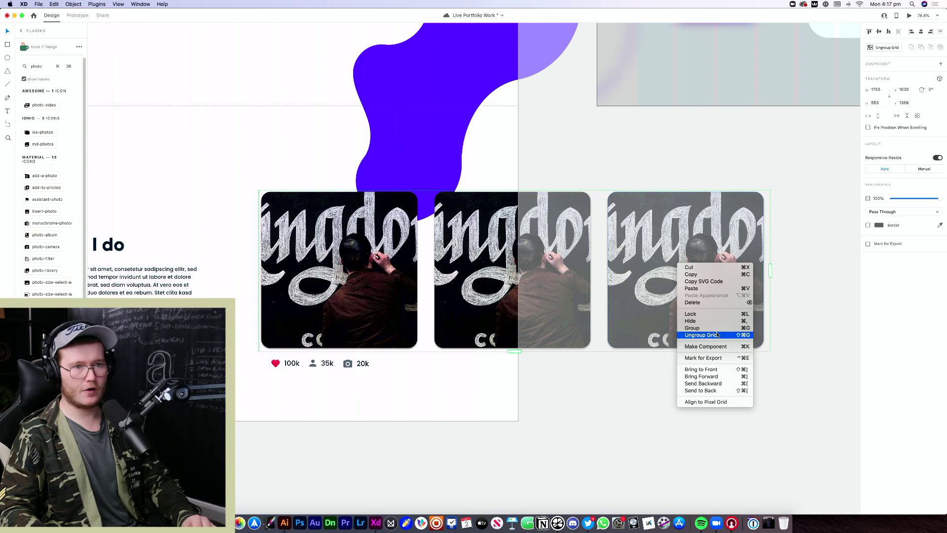
{"action": "left_click", "coordinate": [730, 335]}
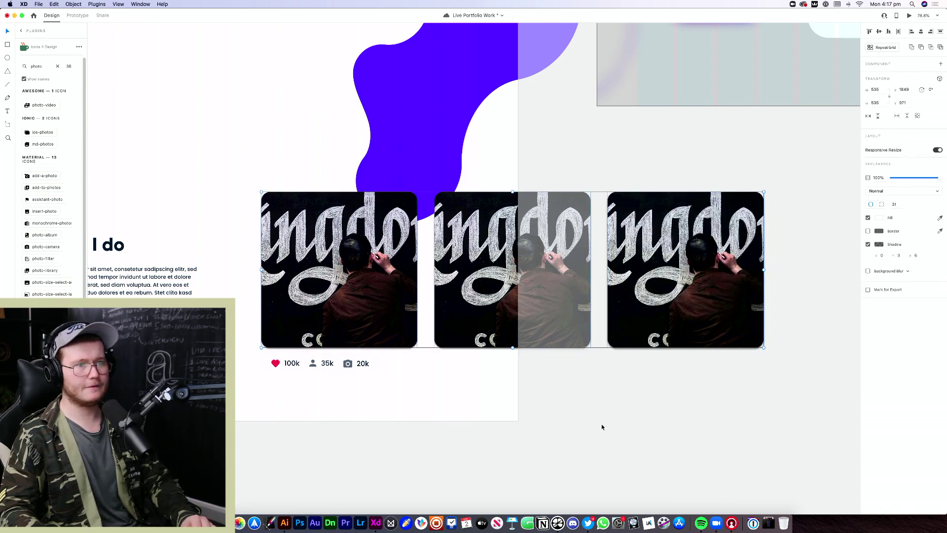
{"action": "left_click", "coordinate": [517, 330]}
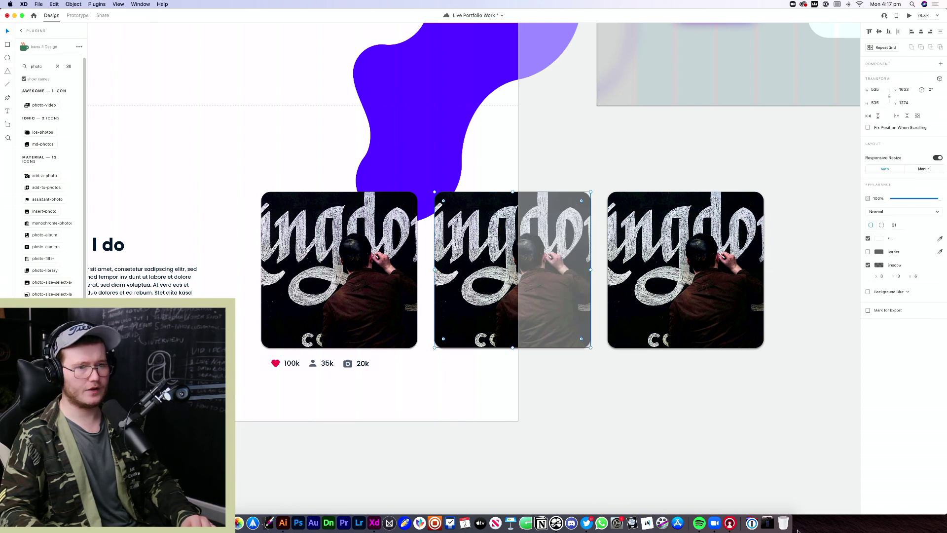
{"action": "left_click", "coordinate": [763, 529]}
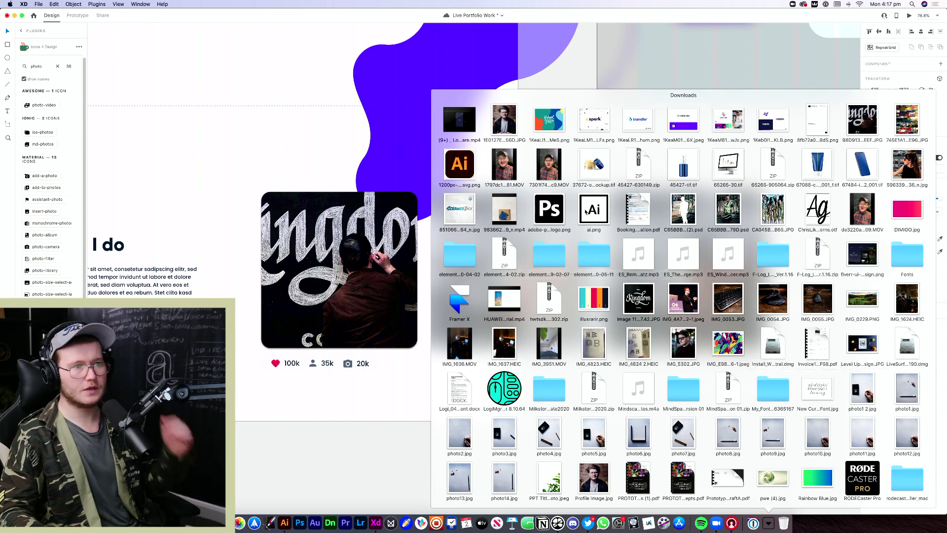
{"action": "left_click_drag", "start_coordinate": [459, 209], "coordinate": [503, 285]}
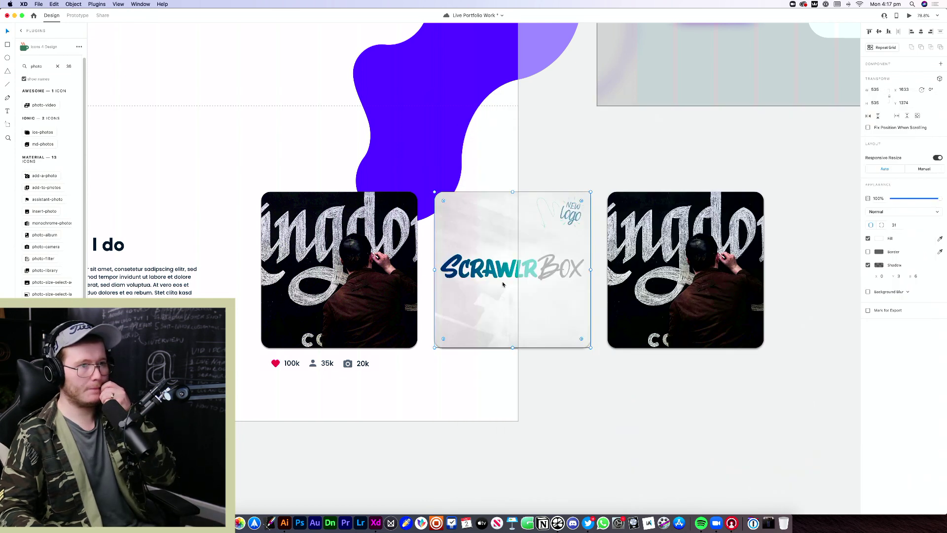
Replace the third photo in the row with the Level Up Design and Lettering tablet image from Downloads
{"action": "left_click", "coordinate": [768, 523]}
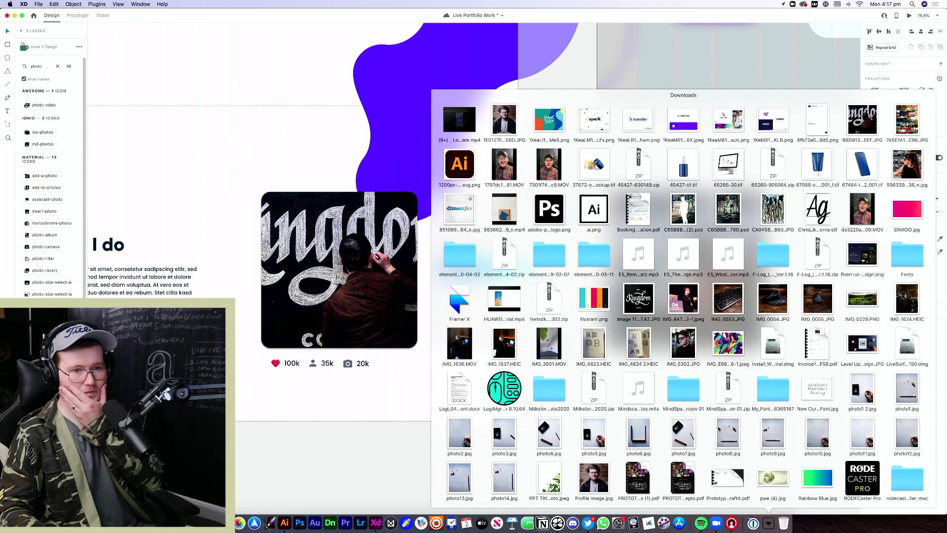
{"action": "scroll", "coordinate": [719, 428], "scroll_direction": "down", "scroll_amount": 5}
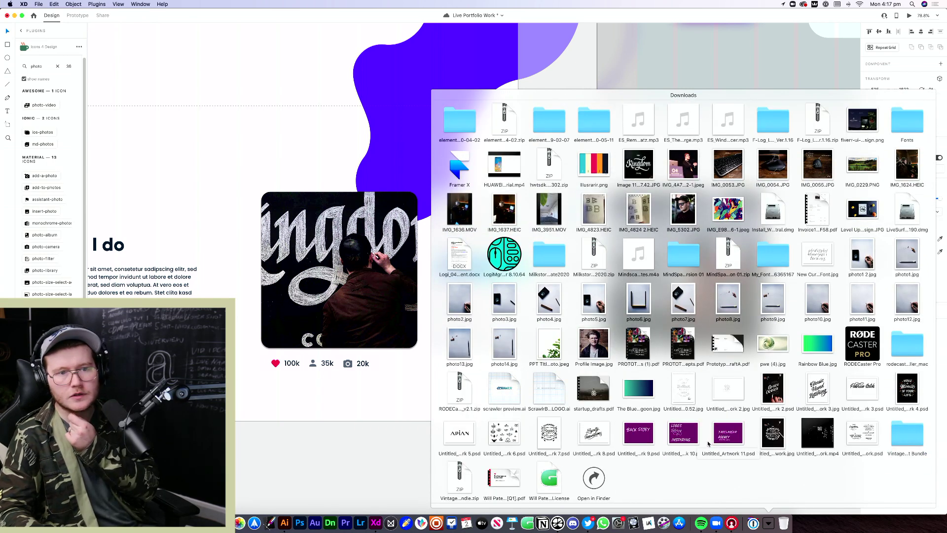
{"action": "scroll", "coordinate": [708, 443], "scroll_direction": "up", "scroll_amount": 5}
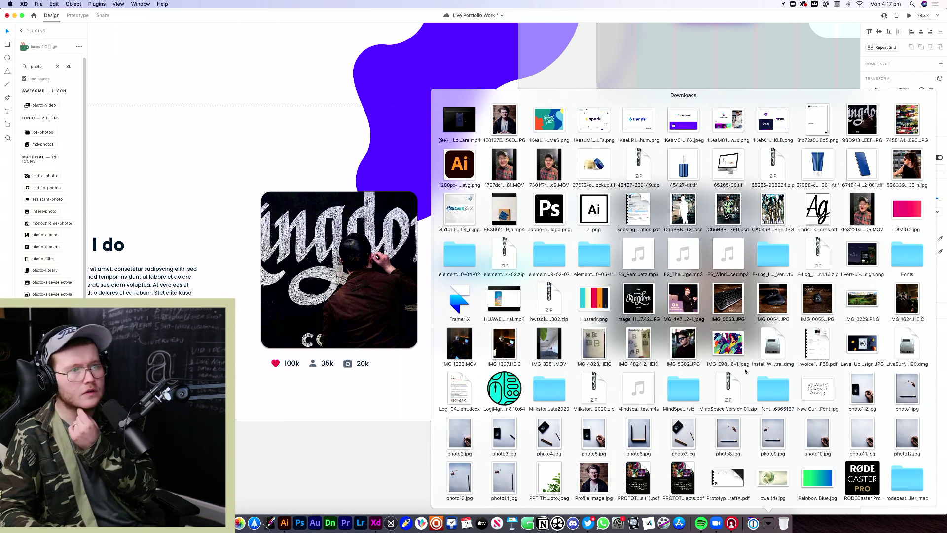
{"action": "scroll", "coordinate": [742, 363], "scroll_direction": "down", "scroll_amount": 3}
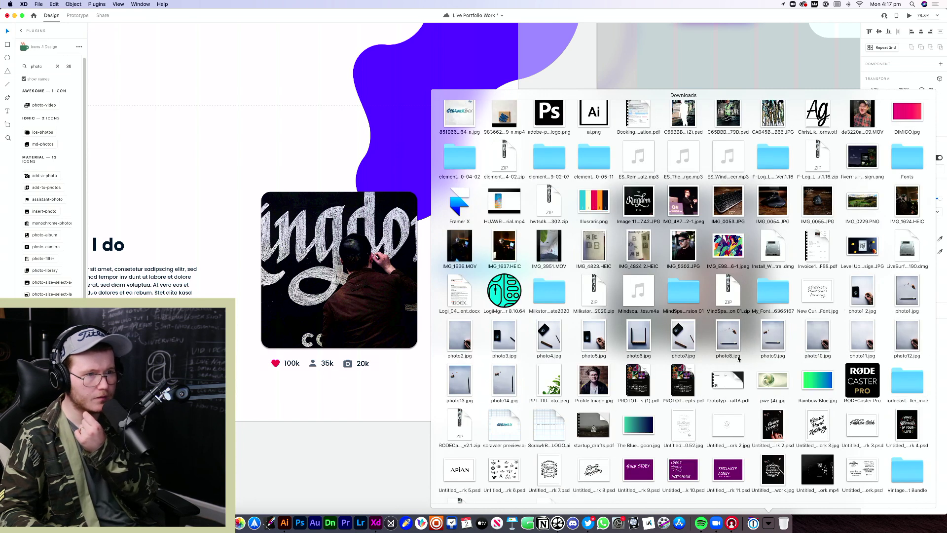
{"action": "scroll", "coordinate": [739, 359], "scroll_direction": "down", "scroll_amount": 2}
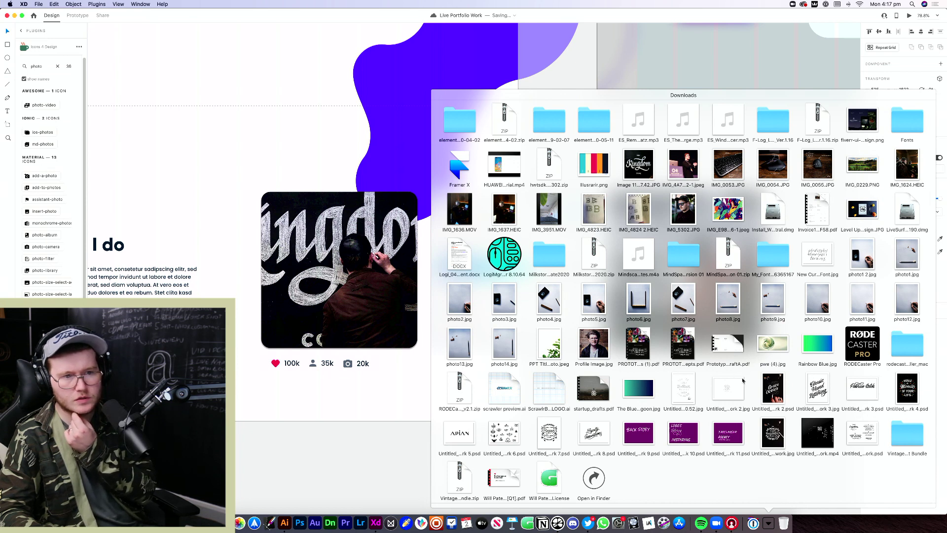
{"action": "scroll", "coordinate": [743, 380], "scroll_direction": "up", "scroll_amount": 3}
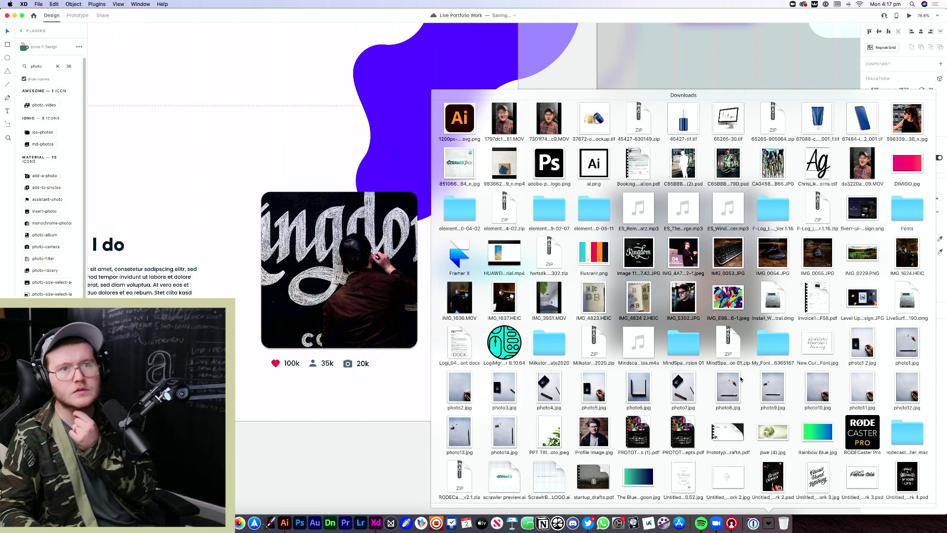
{"action": "scroll", "coordinate": [740, 378], "scroll_direction": "down", "scroll_amount": 3}
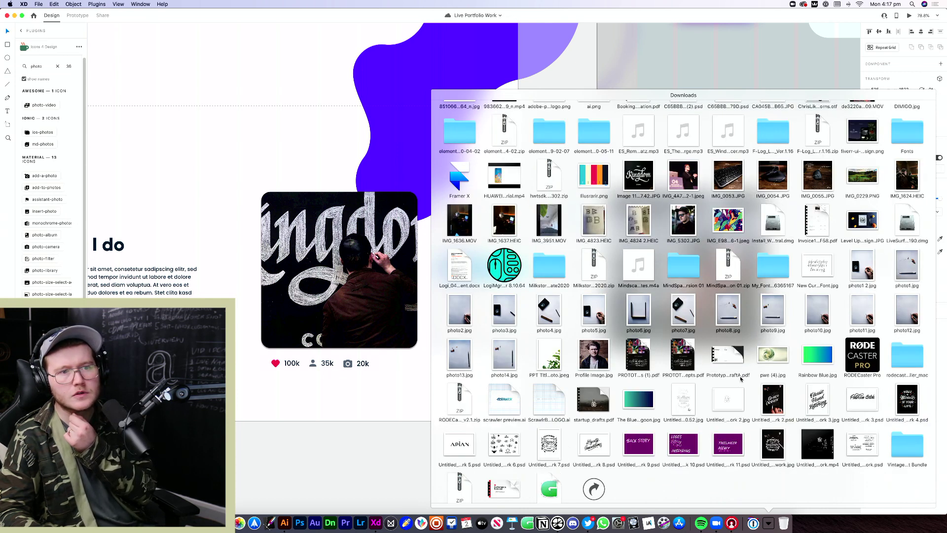
{"action": "left_click_drag", "start_coordinate": [862, 222], "coordinate": [684, 291]}
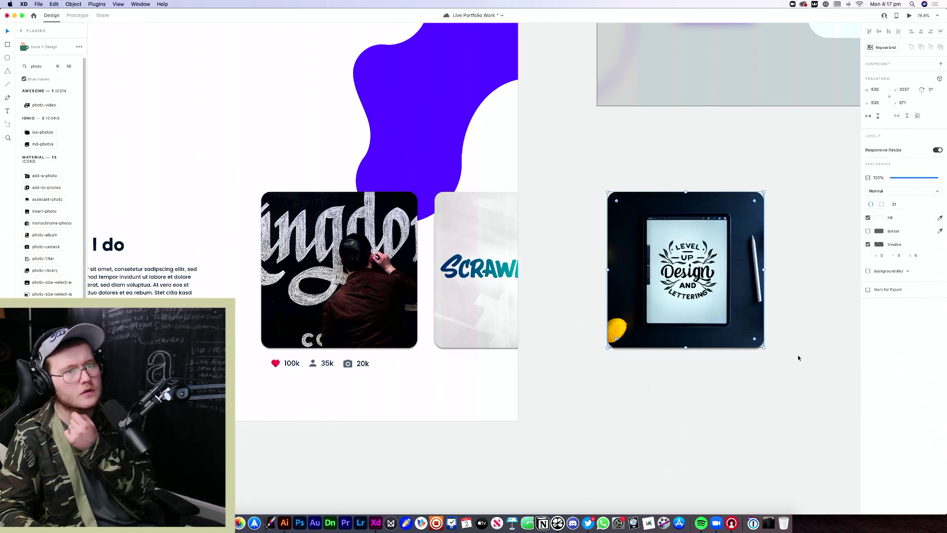
Make the three photos a horizontal scroll group and narrow its viewport to the first photo, about 587 wide
{"action": "left_click", "coordinate": [767, 268]}
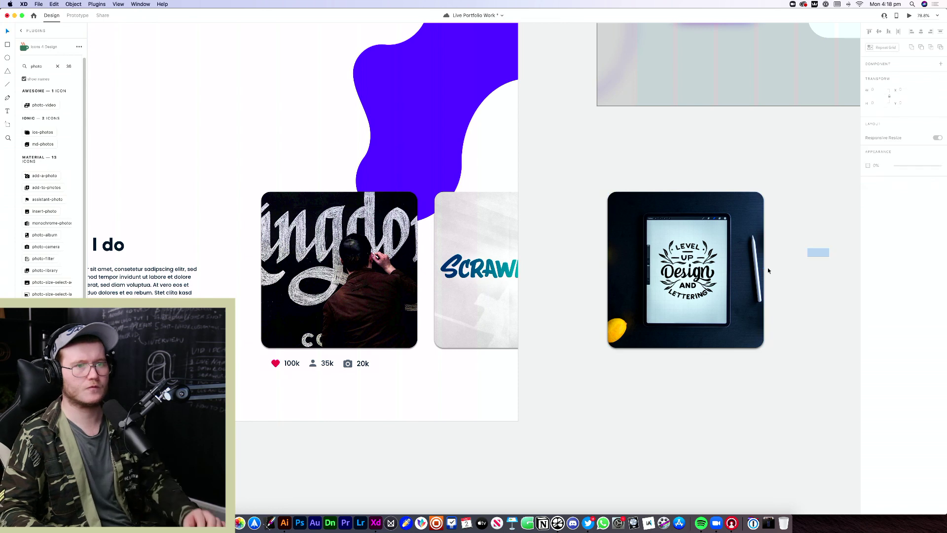
{"action": "left_click_drag", "start_coordinate": [809, 285], "coordinate": [365, 291]}
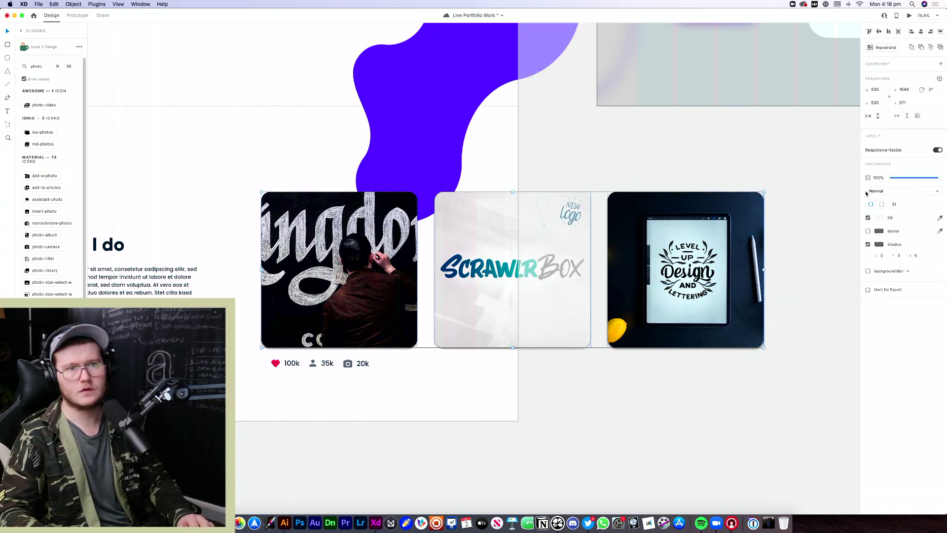
{"action": "key", "text": "super+r"}
{"action": "left_click_drag", "start_coordinate": [764, 270], "coordinate": [421, 270]}
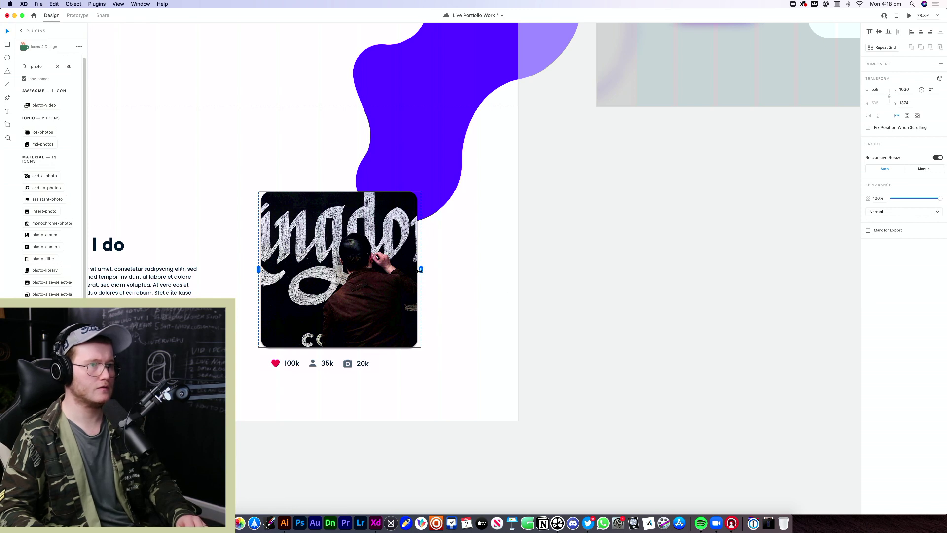
{"action": "mouse_move", "coordinate": [421, 270]}
{"action": "left_mouse_down"}
{"action": "mouse_move", "coordinate": [445, 269]}
{"action": "mouse_move", "coordinate": [429, 270]}
{"action": "left_mouse_up"}
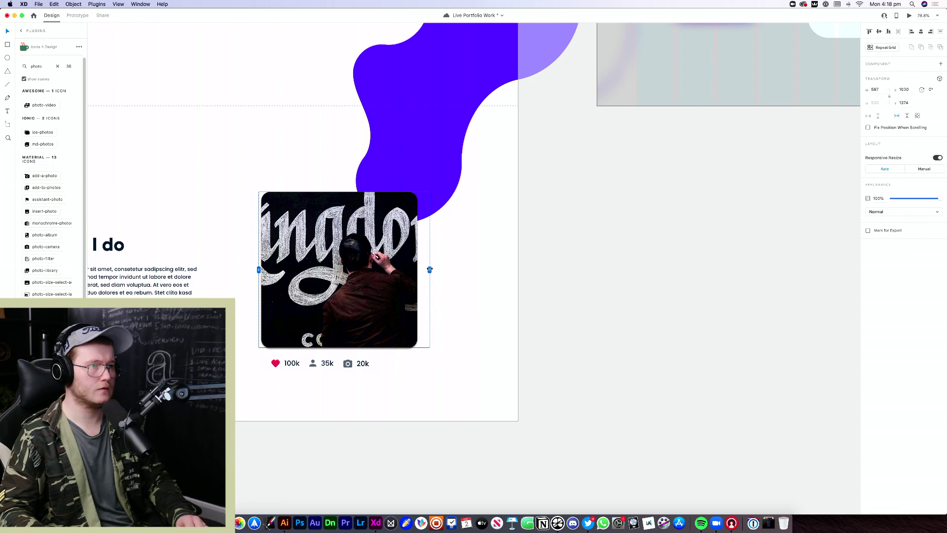
Preview the prototype, scroll through the photos in the About section, and close the preview
{"action": "key", "text": "super+Return"}
{"action": "scroll", "coordinate": [525, 268], "scroll_direction": "down", "scroll_amount": 5}
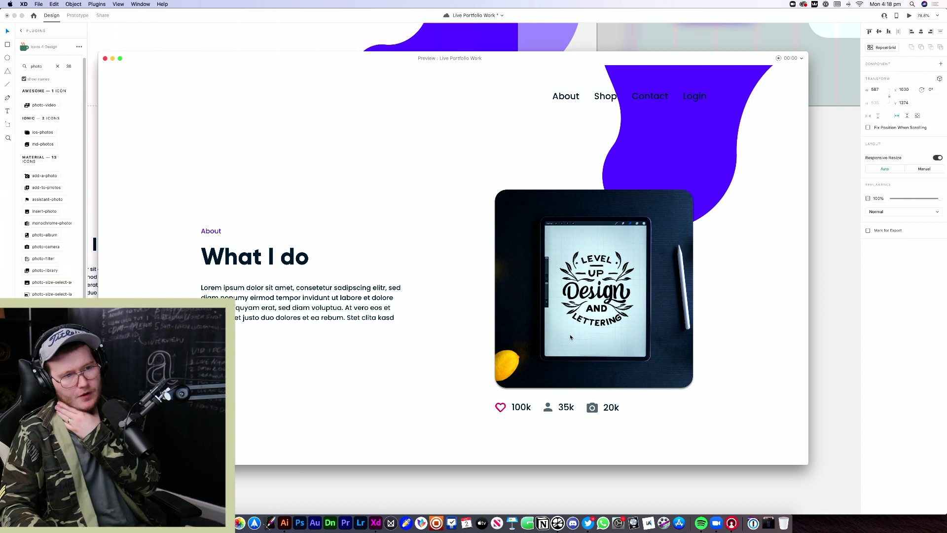
{"action": "scroll", "coordinate": [570, 337], "scroll_direction": "down", "scroll_amount": 2}
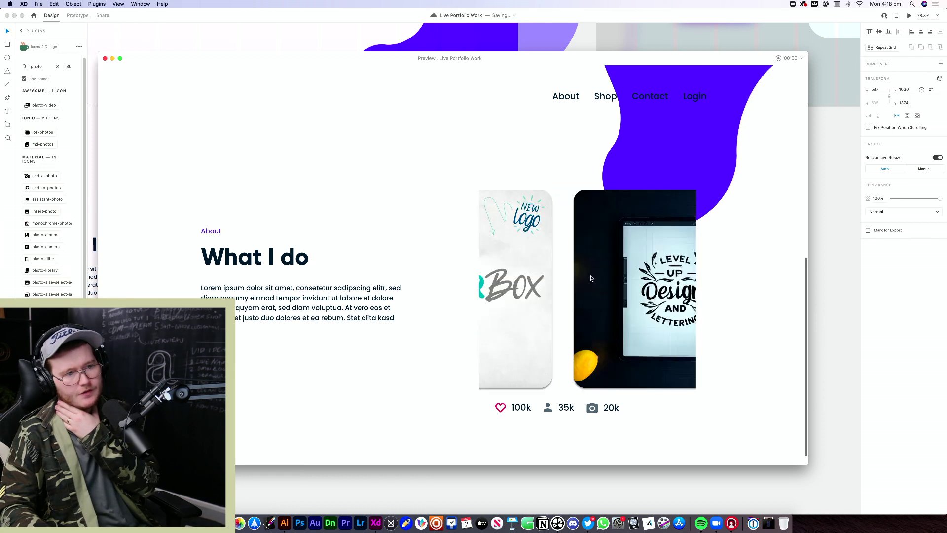
{"action": "left_click", "coordinate": [105, 58]}
Tighten the photo scroll group's viewport around the first photo to a width of about 555
{"action": "left_click", "coordinate": [383, 290]}
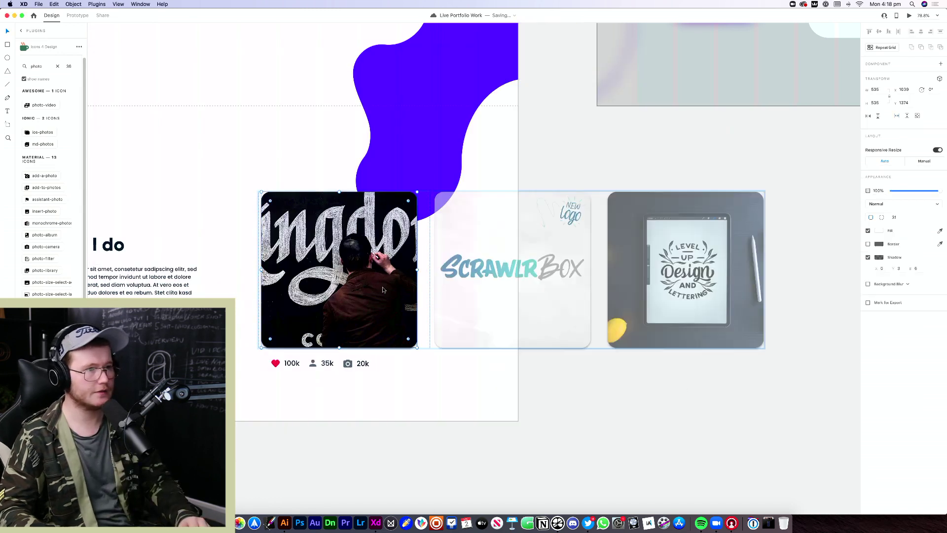
{"action": "key", "text": "super+z"}
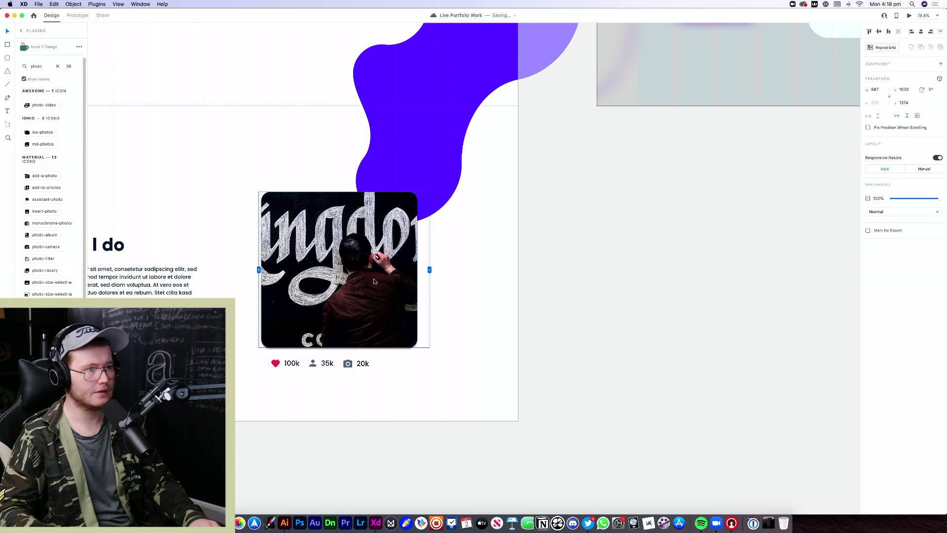
{"action": "left_click", "coordinate": [565, 296]}
{"action": "left_click", "coordinate": [415, 277]}
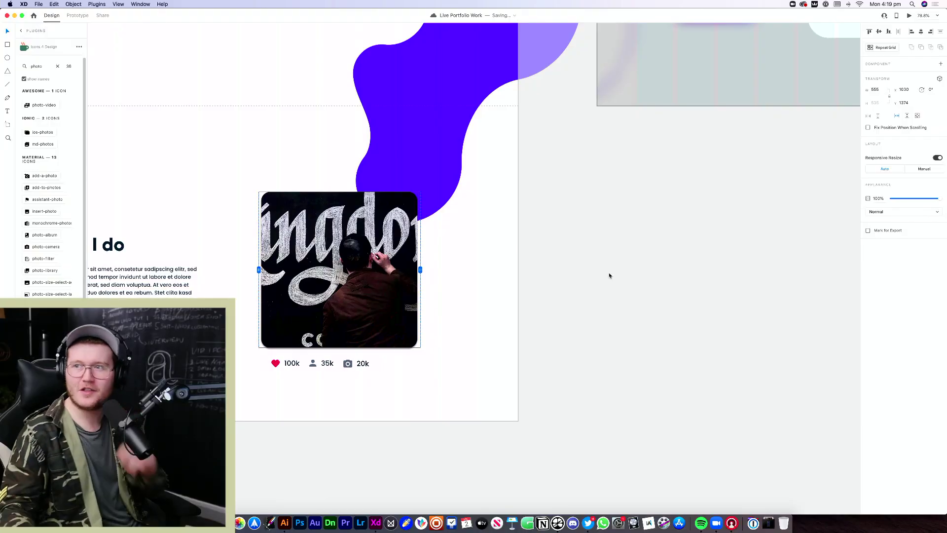
Preview the prototype, scroll through the three photos in the About section, and close the preview
{"action": "left_click", "coordinate": [575, 295]}
{"action": "left_click_drag", "start_coordinate": [575, 295], "coordinate": [686, 304]}
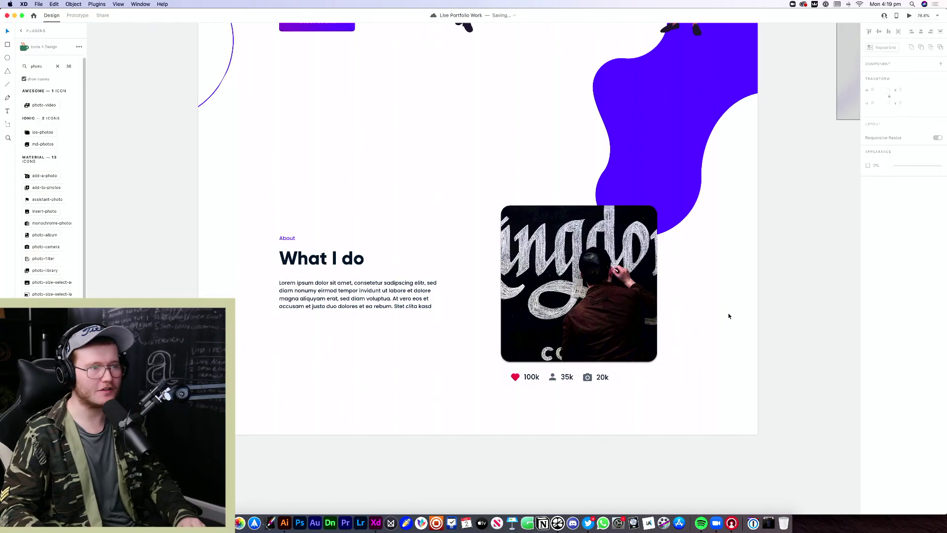
{"action": "key", "text": "super+z"}
{"action": "key", "text": "super+Return"}
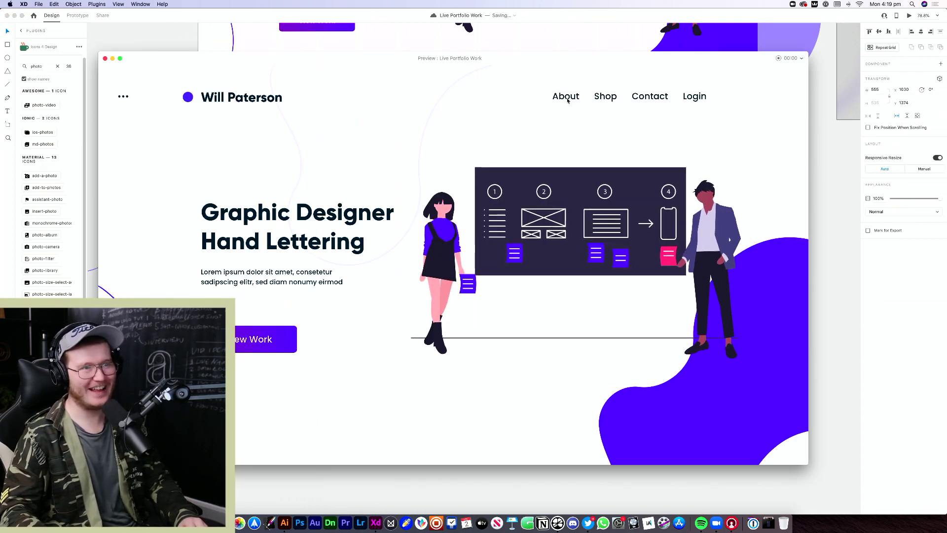
{"action": "scroll", "coordinate": [549, 200], "scroll_direction": "down", "scroll_amount": 5}
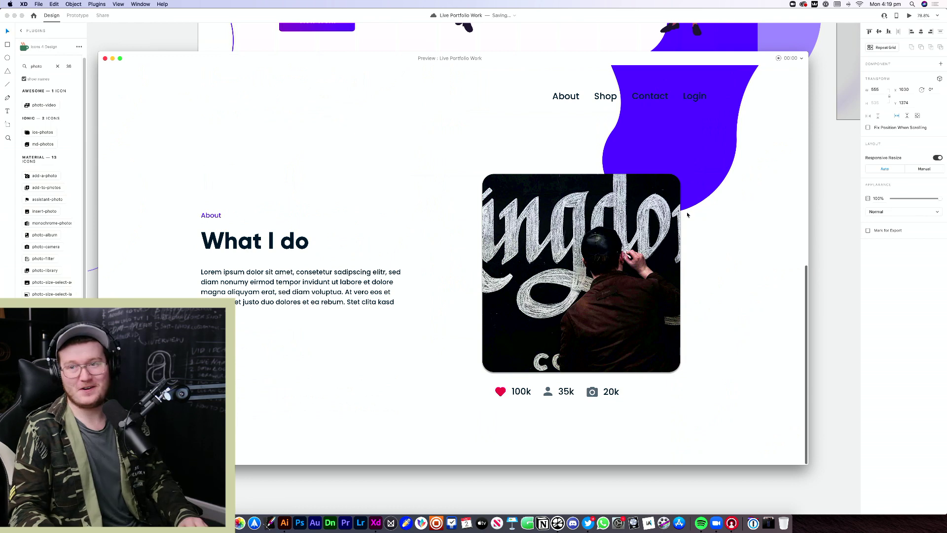
{"action": "scroll", "coordinate": [626, 319], "scroll_direction": "up", "scroll_amount": 1}
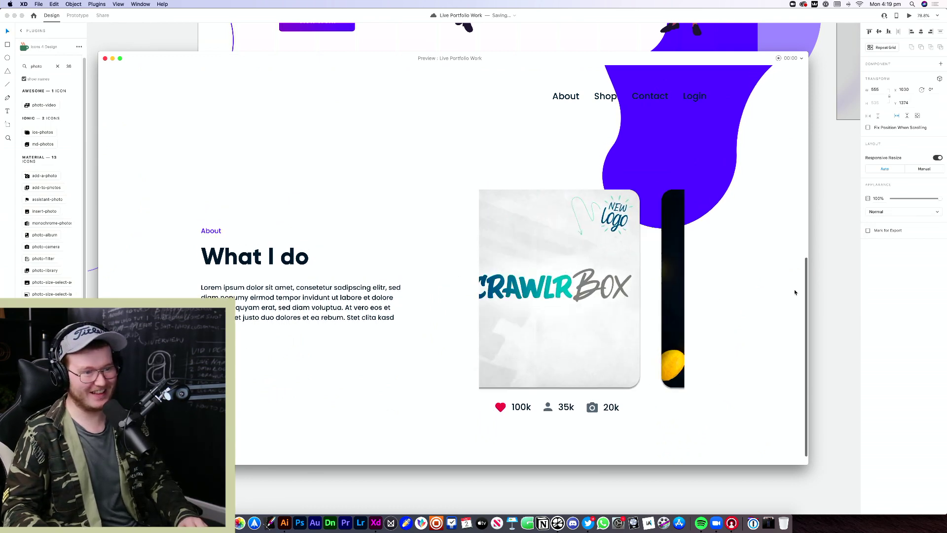
{"action": "scroll", "coordinate": [625, 319], "scroll_direction": "down", "scroll_amount": 1}
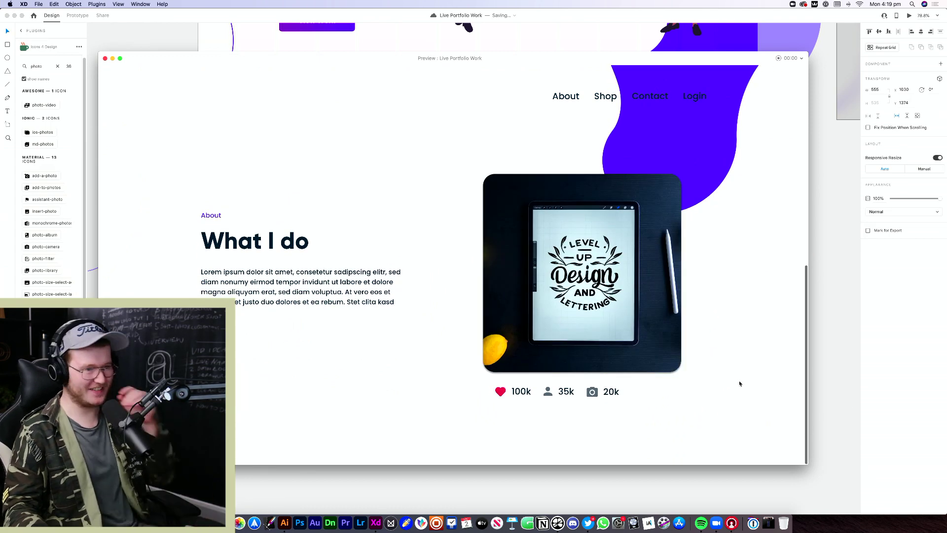
{"action": "scroll", "coordinate": [672, 350], "scroll_direction": "up", "scroll_amount": 3}
{"action": "scroll", "coordinate": [673, 349], "scroll_direction": "down", "scroll_amount": 3}
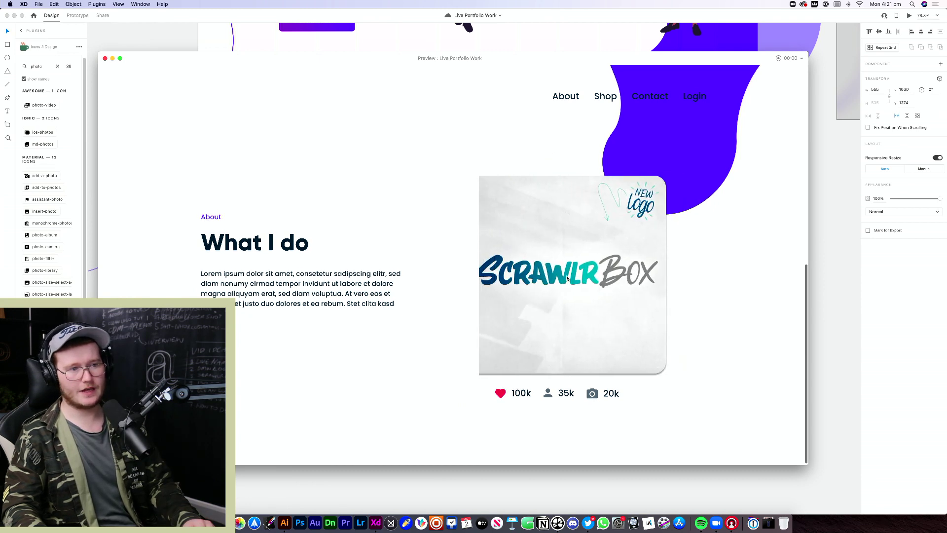
{"action": "scroll", "coordinate": [545, 284], "scroll_direction": "up", "scroll_amount": 1}
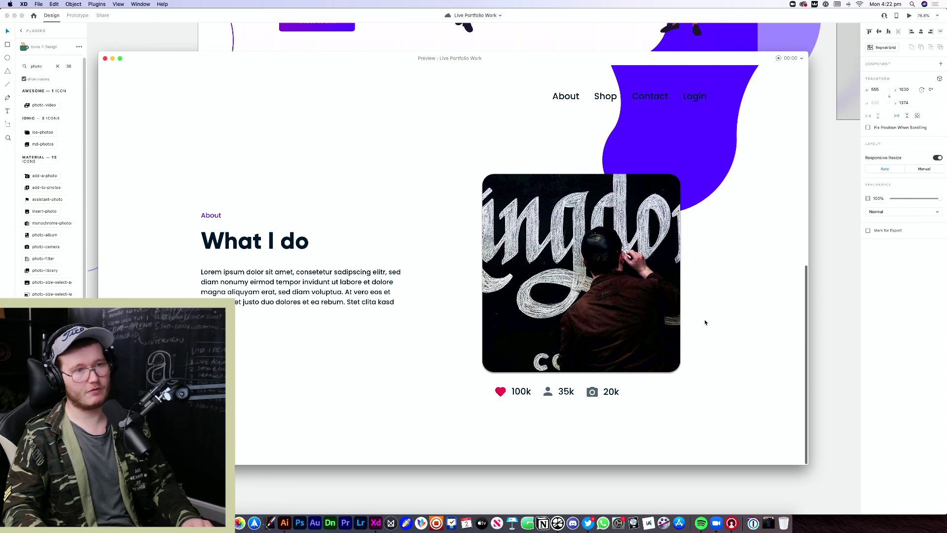
{"action": "left_click", "coordinate": [568, 98]}
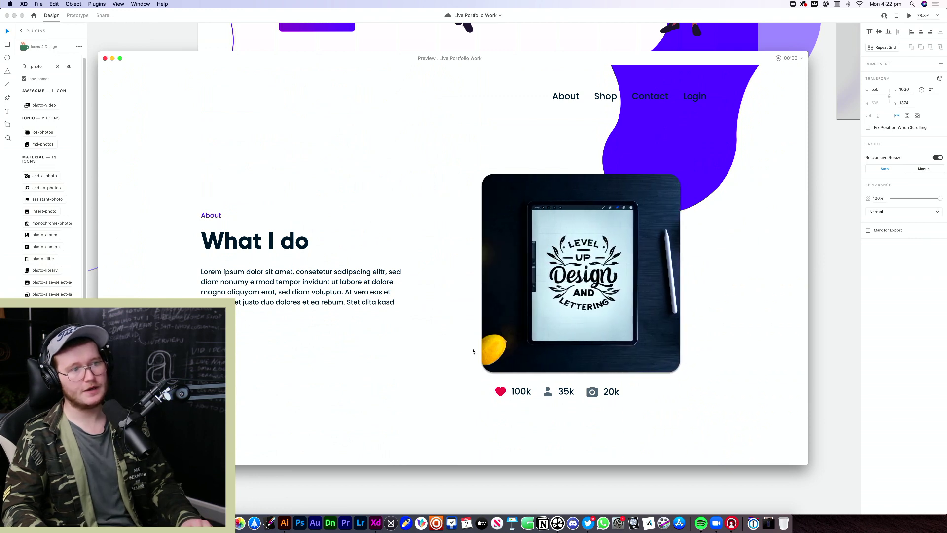
{"action": "left_click", "coordinate": [105, 58]}
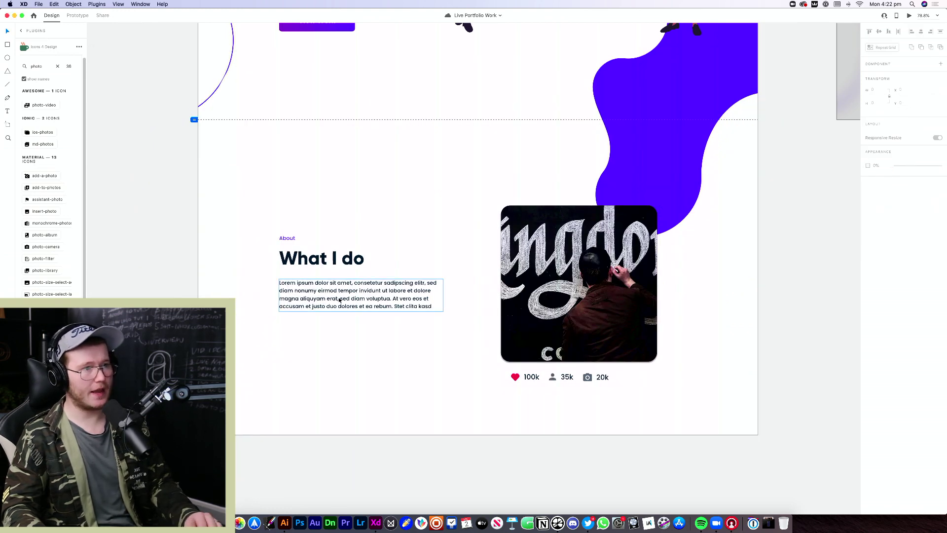
Duplicate the About paragraph beneath itself, add a line break after "voluptua." in the copy, and tighten the gap between the paragraphs
{"action": "left_click_drag", "start_coordinate": [350, 304], "coordinate": [358, 376]}
{"action": "double_click", "coordinate": [357, 377]}
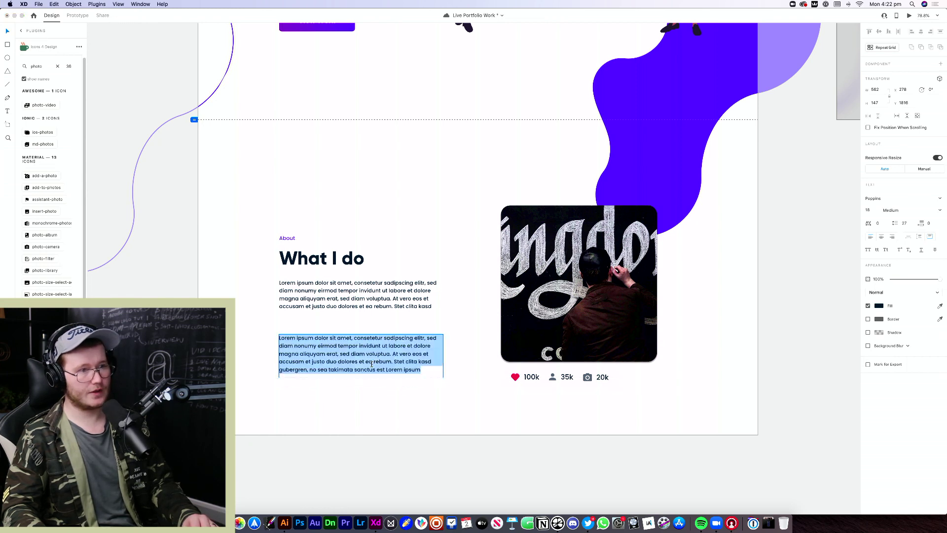
{"action": "left_click", "coordinate": [392, 353]}
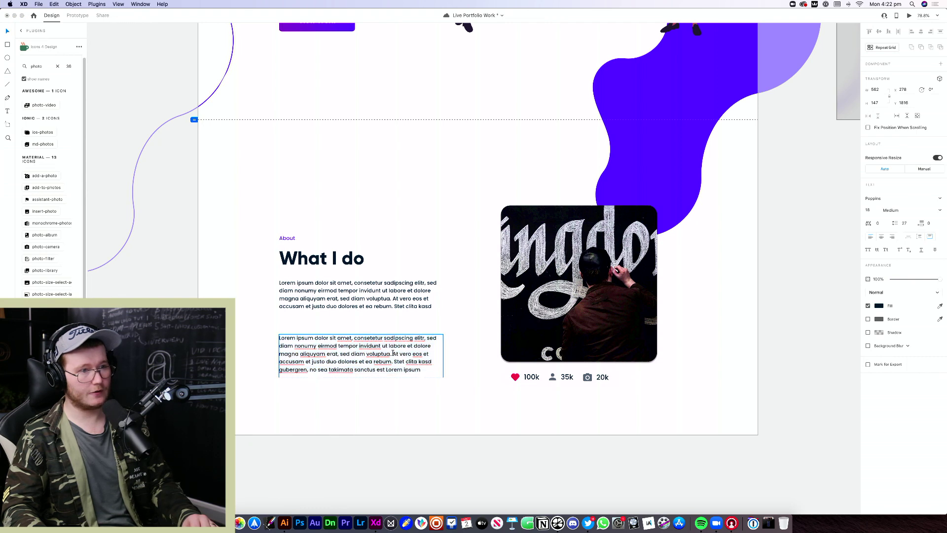
{"action": "key", "text": "Return"}
{"action": "key", "text": "Escape"}
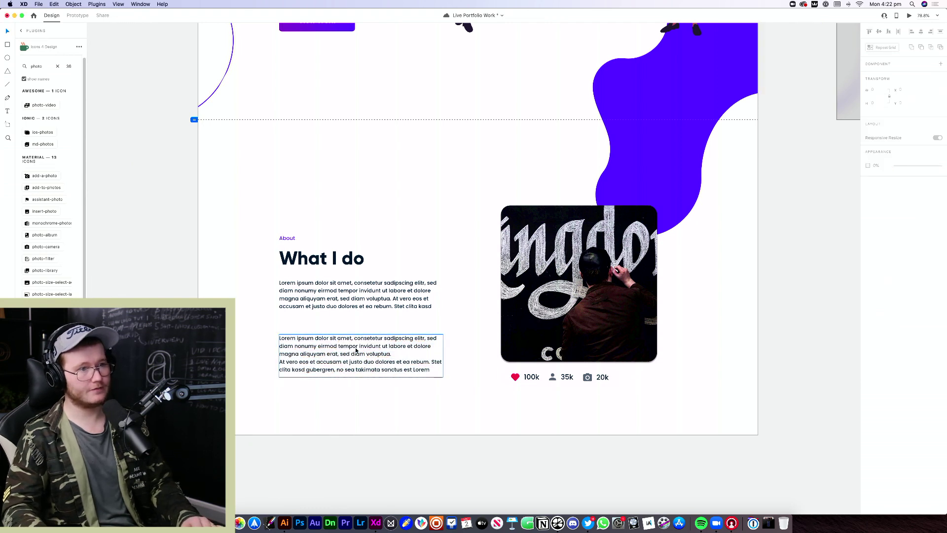
{"action": "left_click_drag", "start_coordinate": [358, 352], "coordinate": [359, 344]}
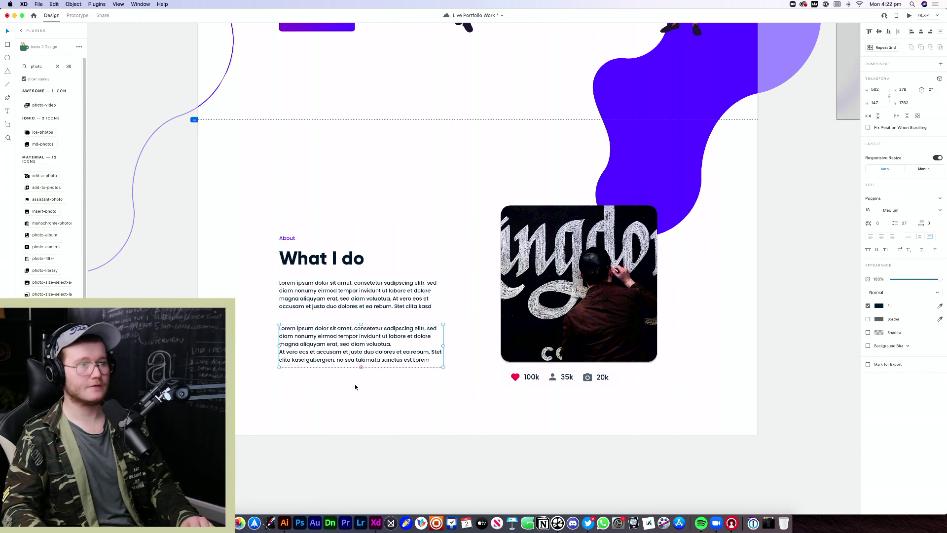
Move the whole About text block, with label, heading and both paragraphs, up beside the photo
{"action": "left_click_drag", "start_coordinate": [379, 375], "coordinate": [212, 187]}
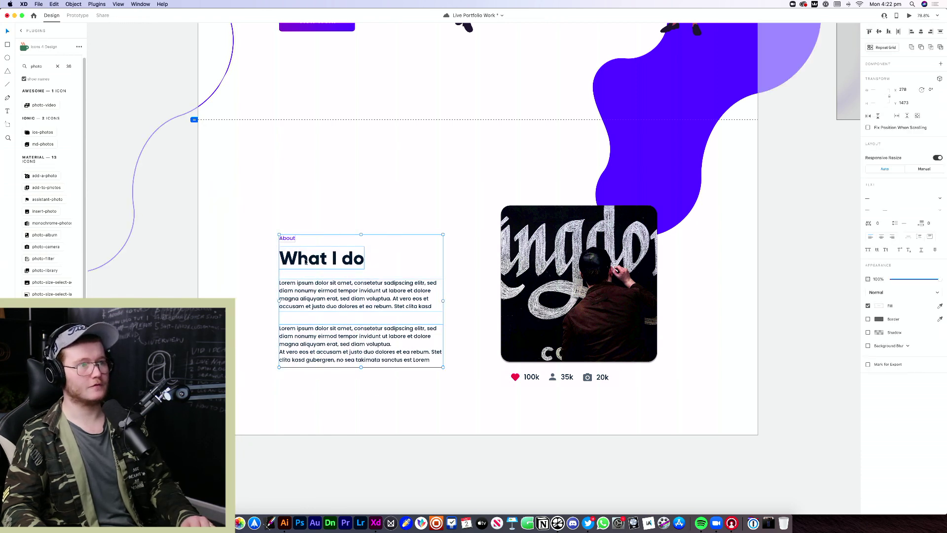
{"action": "left_click_drag", "start_coordinate": [305, 261], "coordinate": [304, 244]}
{"action": "left_click", "coordinate": [409, 386]}
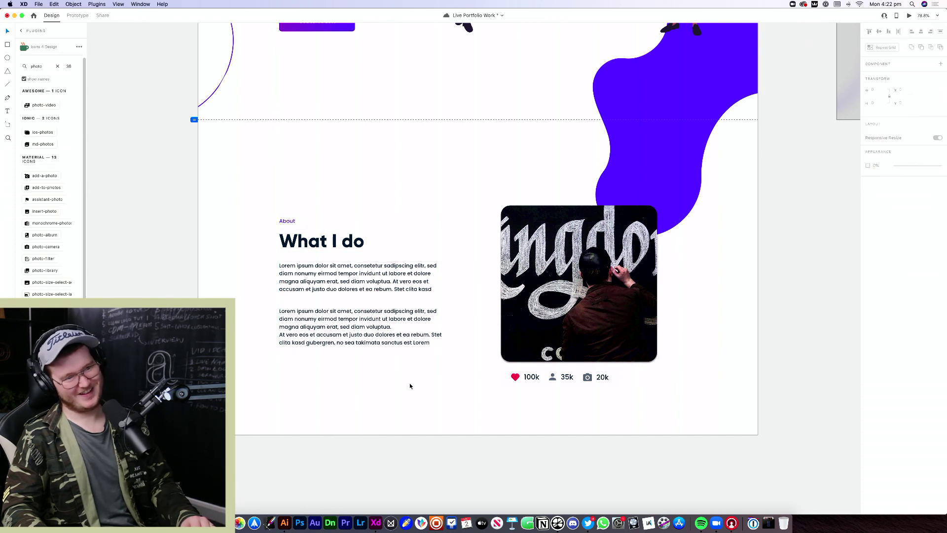
Add a horizontal guide to the Home artboard along the top edge of the About photo
{"action": "scroll", "coordinate": [463, 373], "scroll_direction": "down", "scroll_amount": 5}
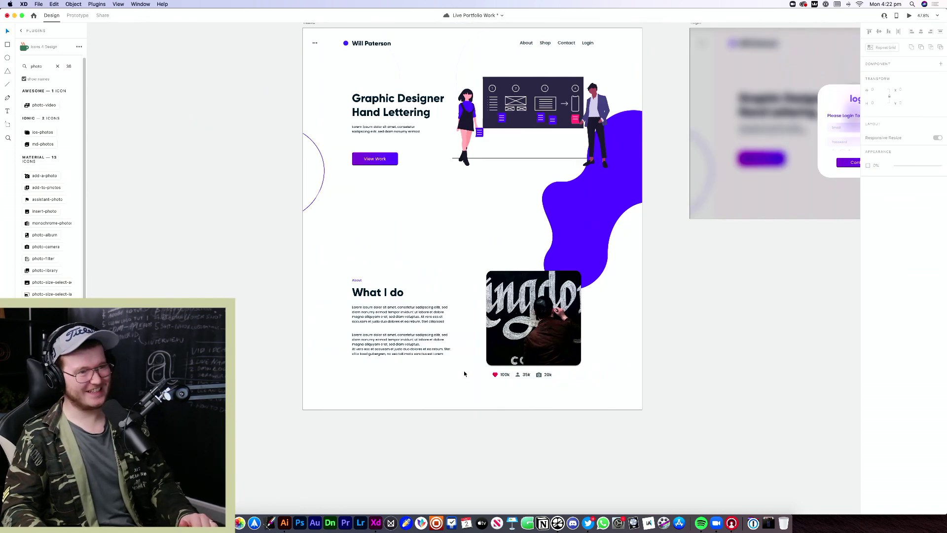
{"action": "scroll", "coordinate": [454, 380], "scroll_direction": "up", "scroll_amount": 5}
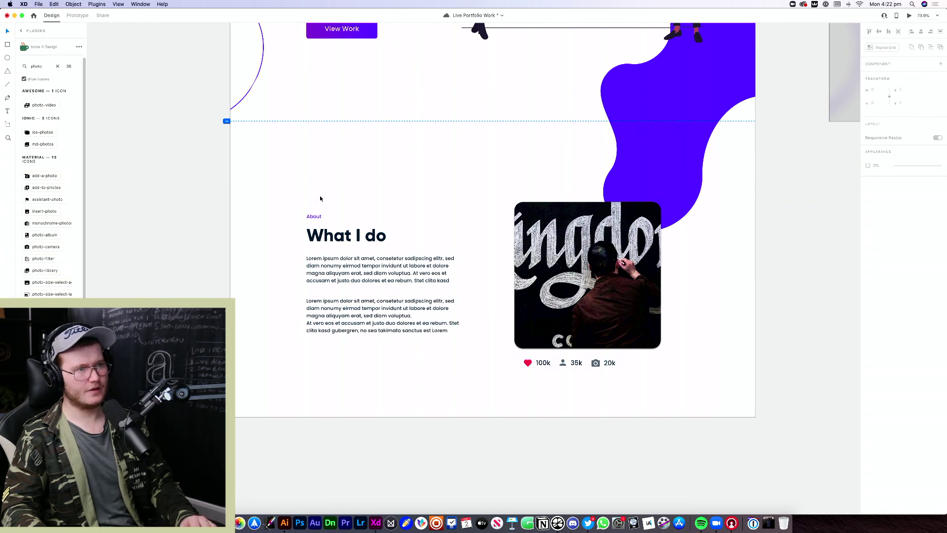
{"action": "scroll", "coordinate": [325, 143], "scroll_direction": "down", "scroll_amount": 5}
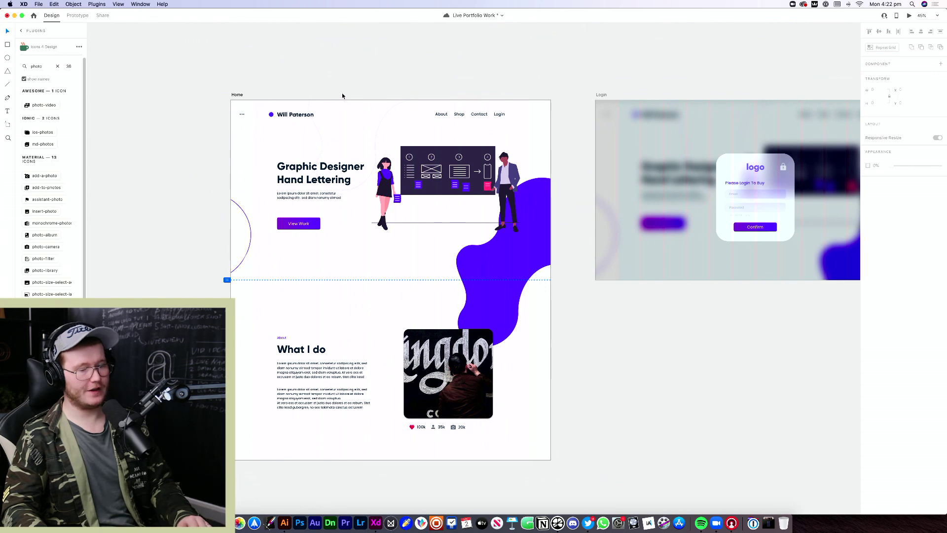
{"action": "left_click", "coordinate": [341, 93]}
{"action": "left_click_drag", "start_coordinate": [400, 101], "coordinate": [400, 332]}
{"action": "scroll", "coordinate": [383, 362], "scroll_direction": "up", "scroll_amount": 5}
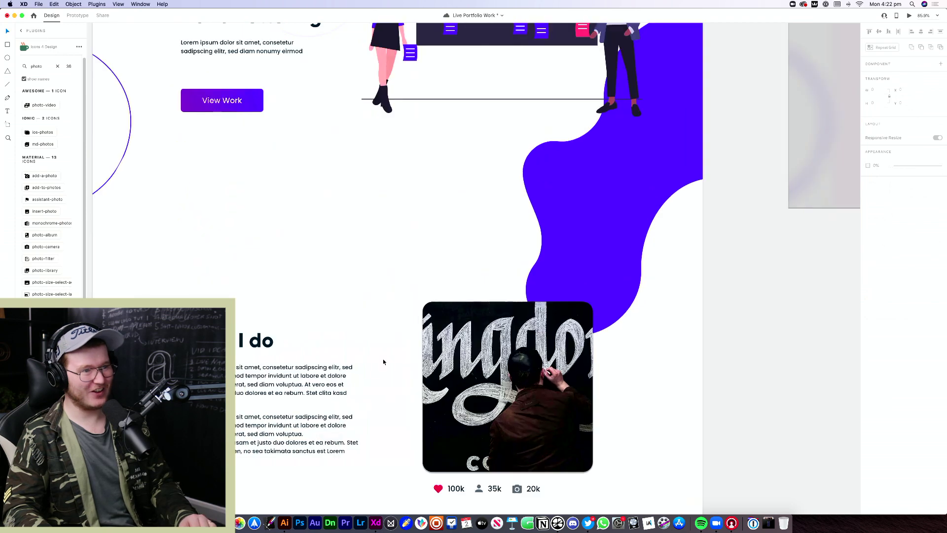
Nudge the About text block up closer to the photo's top guide, to a Y position of 1395
{"action": "left_click_drag", "start_coordinate": [266, 303], "coordinate": [267, 273]}
{"action": "key", "text": "super+z"}
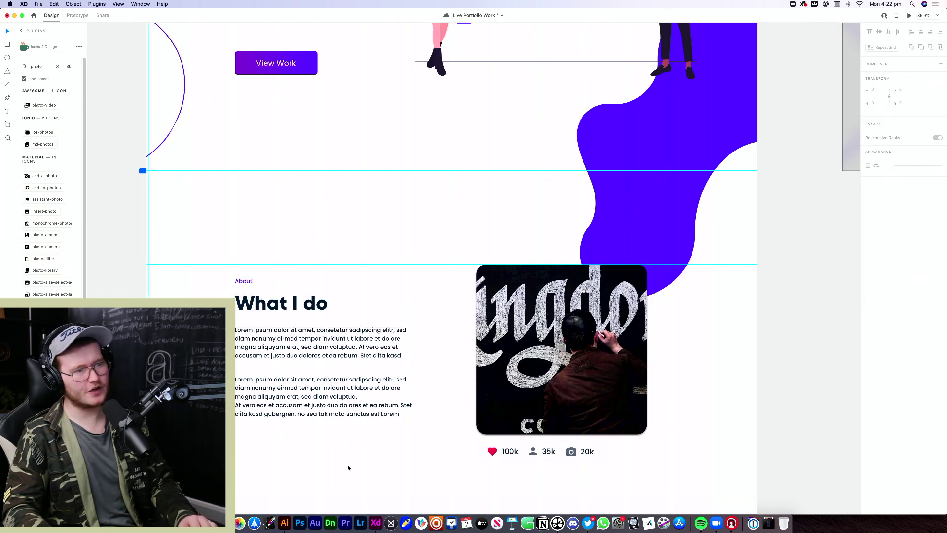
{"action": "left_click_drag", "start_coordinate": [345, 374], "coordinate": [345, 369]}
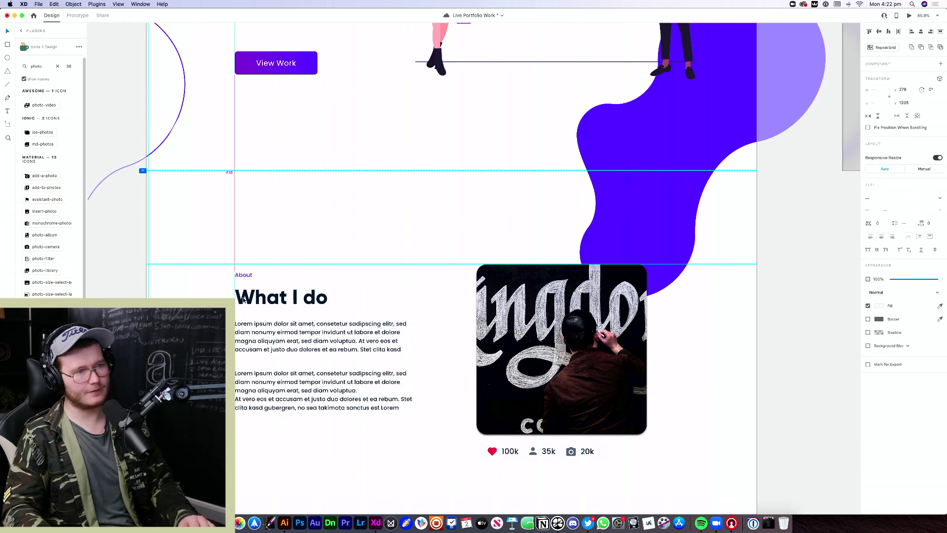
{"action": "scroll", "coordinate": [258, 315], "scroll_direction": "down", "scroll_amount": 5}
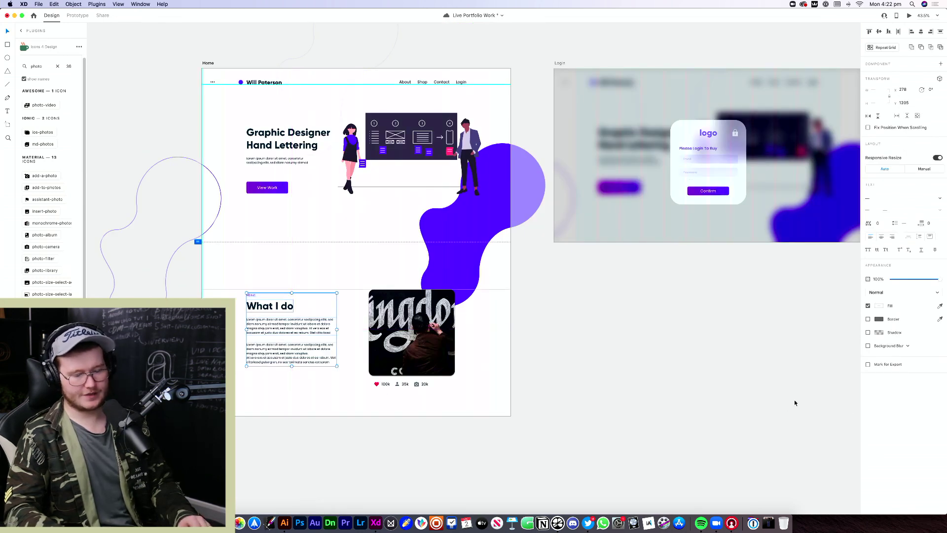
{"action": "left_click", "coordinate": [773, 388]}
{"action": "left_click_drag", "start_coordinate": [557, 392], "coordinate": [464, 374]}
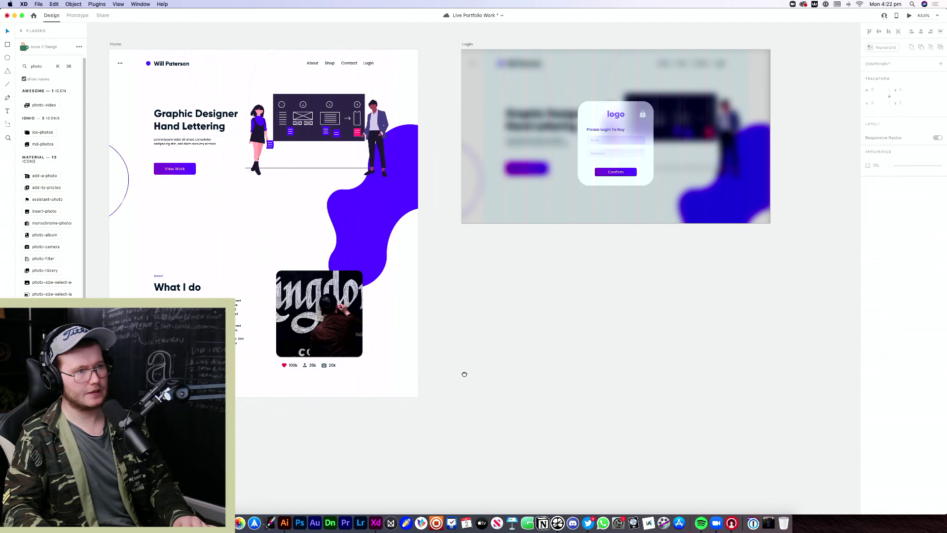
Preview the prototype from the home page and close the preview
{"action": "scroll", "coordinate": [661, 353], "scroll_direction": "up", "scroll_amount": 5}
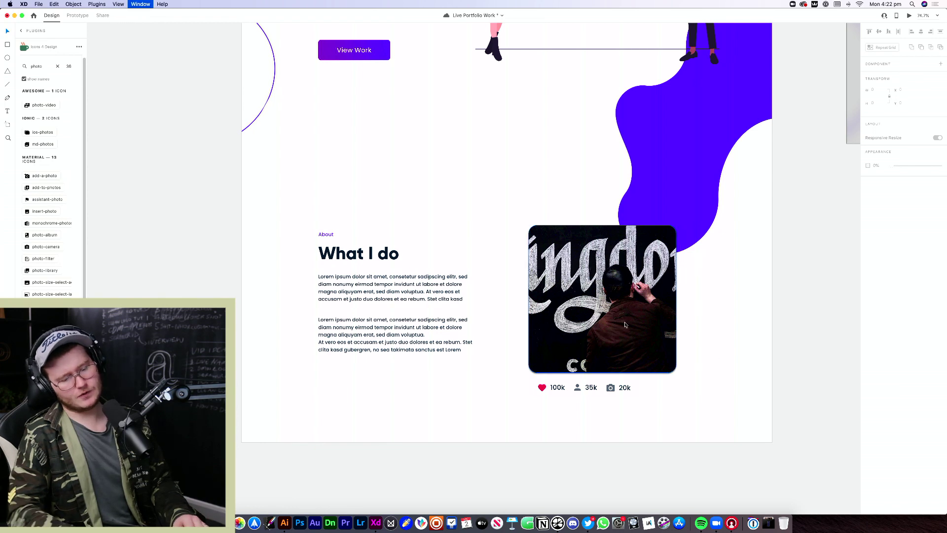
{"action": "key", "text": "super+Return"}
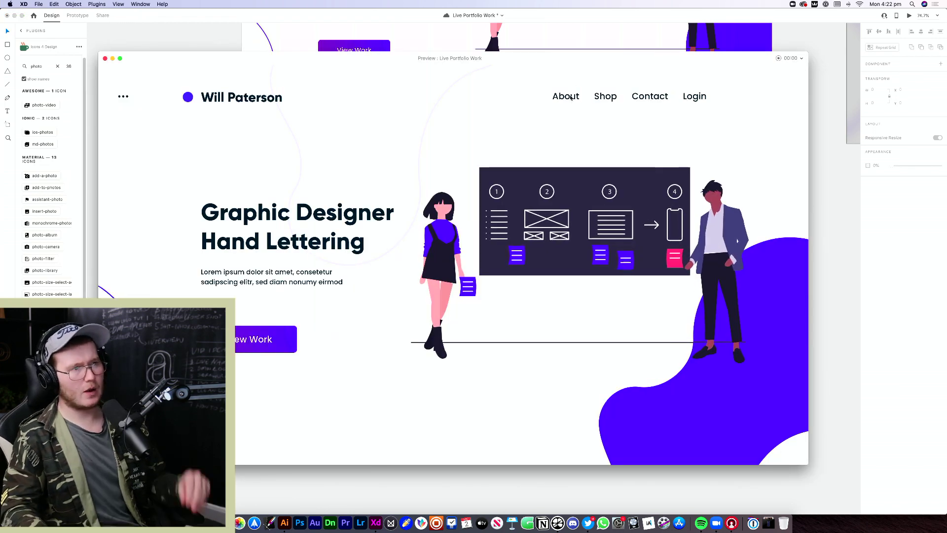
{"action": "left_click", "coordinate": [104, 58]}
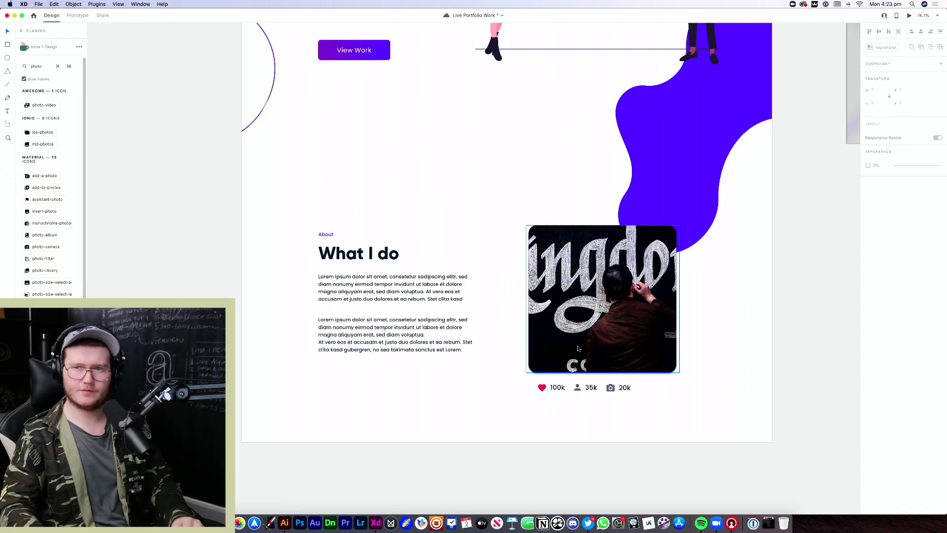
Create a new Web 1920 artboard and place it directly beneath the Home artboard, aligned with its edges
{"action": "scroll", "coordinate": [578, 348], "scroll_direction": "down", "scroll_amount": 5}
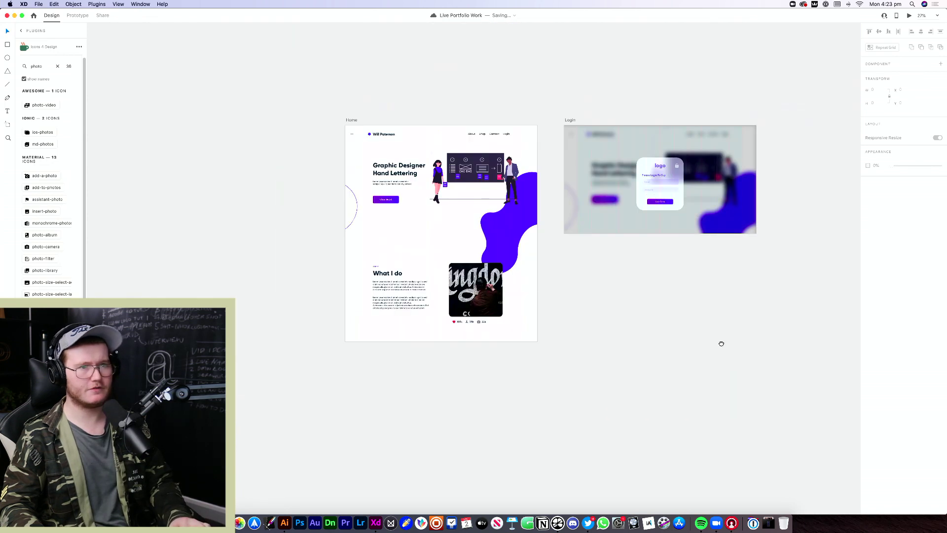
{"action": "key", "text": "a"}
{"action": "left_click", "coordinate": [623, 296]}
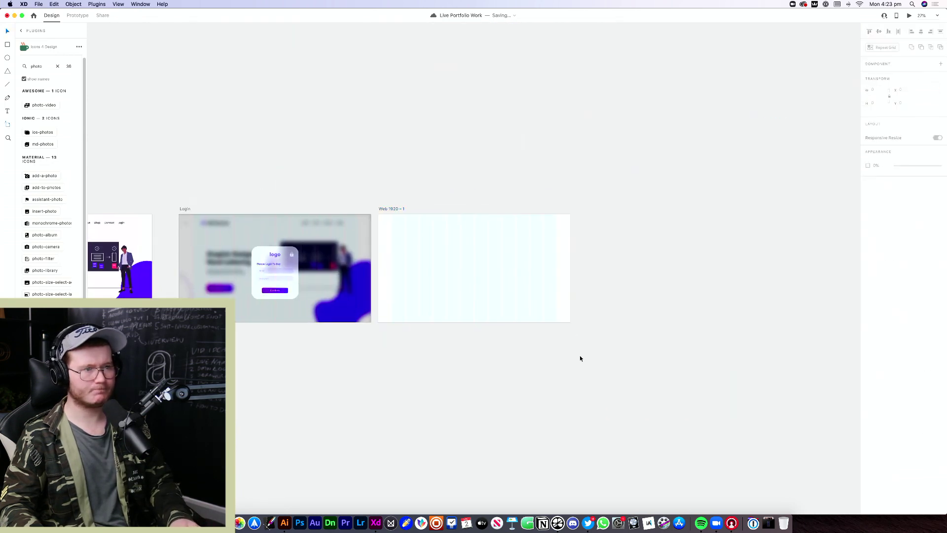
{"action": "left_click_drag", "start_coordinate": [579, 355], "coordinate": [709, 217]}
{"action": "left_click_drag", "start_coordinate": [744, 87], "coordinate": [322, 312]}
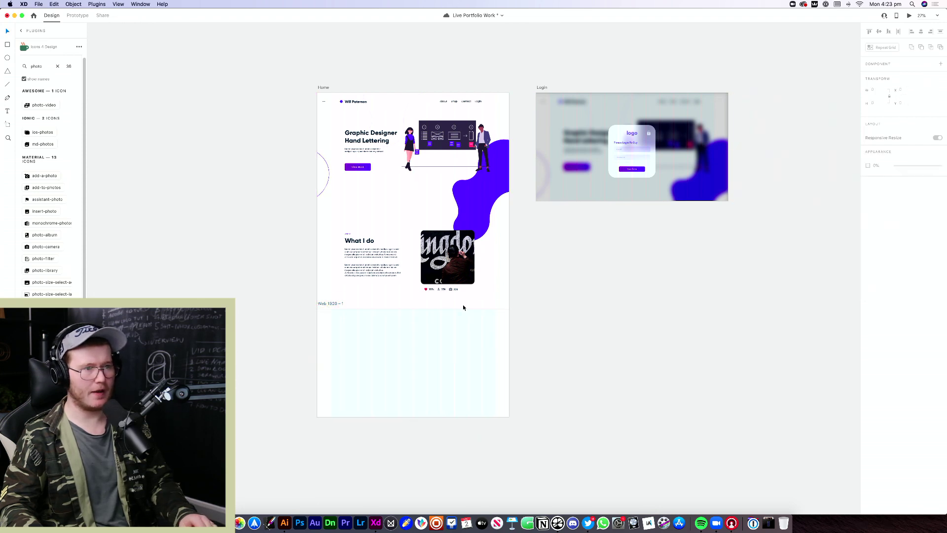
Extend the Home artboard's height down to the lower edge of the Web 1920 artboard
{"action": "left_click", "coordinate": [465, 304]}
{"action": "left_click_drag", "start_coordinate": [413, 308], "coordinate": [412, 418]}
{"action": "left_click", "coordinate": [430, 445]}
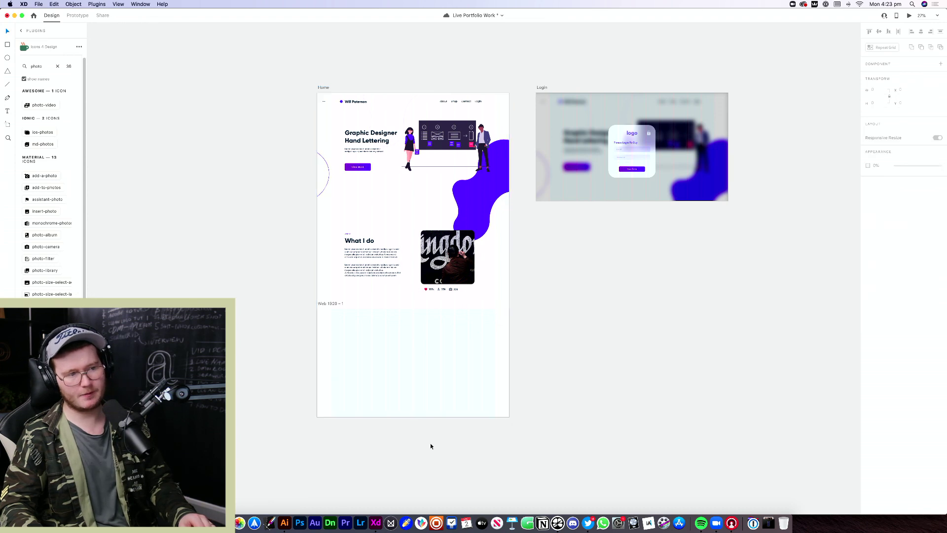
{"action": "left_click", "coordinate": [324, 303]}
{"action": "left_click", "coordinate": [563, 286]}
{"action": "scroll", "coordinate": [458, 344], "scroll_direction": "up", "scroll_amount": 1}
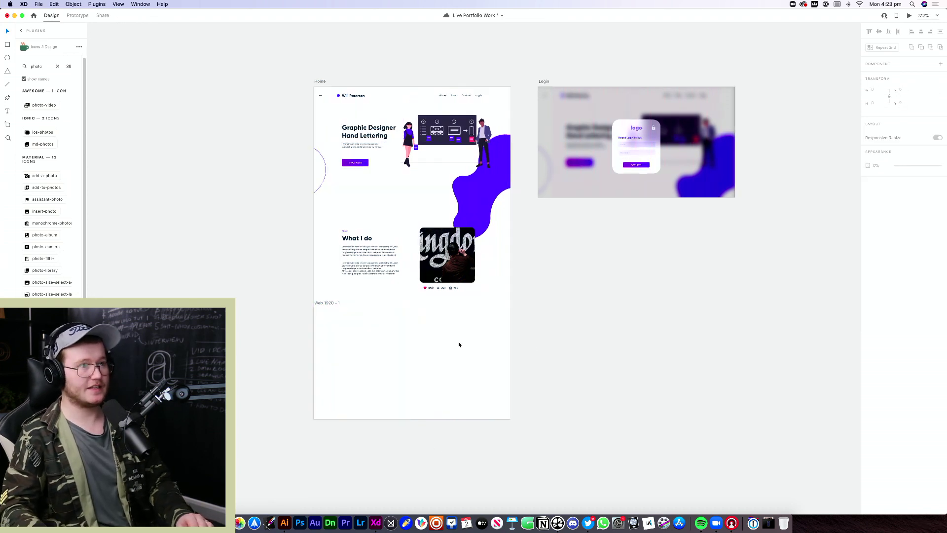
Add a horizontal guide on Home at the Web 1920 artboard's top edge and delete the Web 1920 artboard
{"action": "left_click_drag", "start_coordinate": [391, 88], "coordinate": [404, 308]}
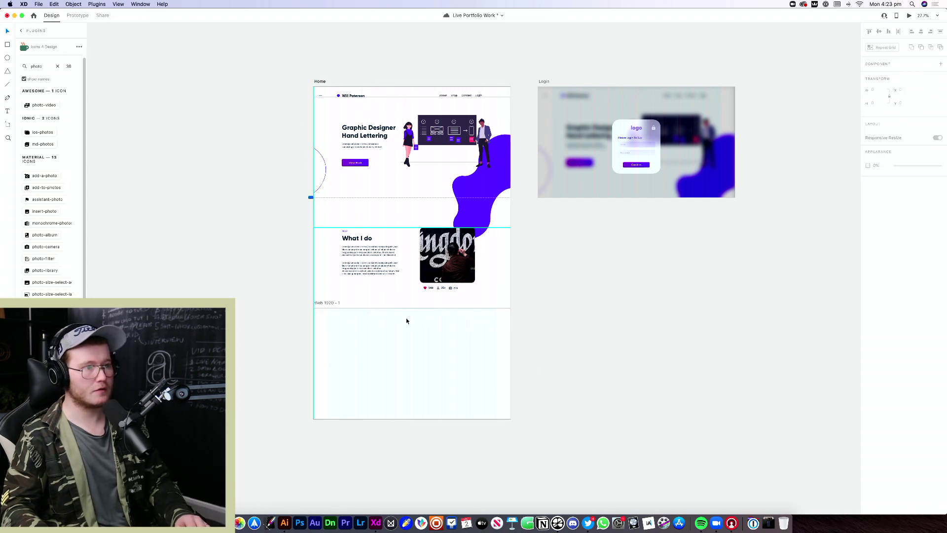
{"action": "left_click", "coordinate": [470, 342]}
{"action": "key", "text": "Delete"}
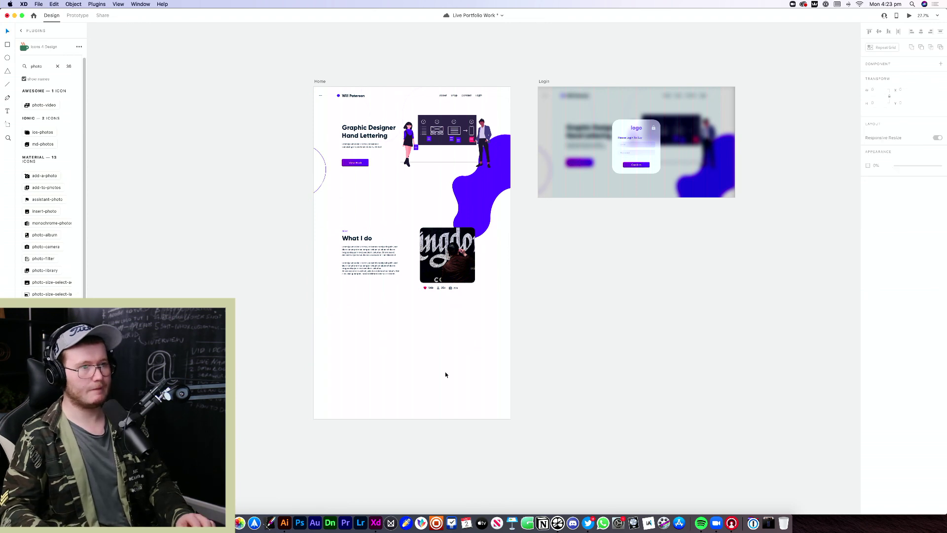
{"action": "scroll", "coordinate": [446, 374], "scroll_direction": "up", "scroll_amount": 5}
{"action": "scroll", "coordinate": [392, 191], "scroll_direction": "down", "scroll_amount": 1}
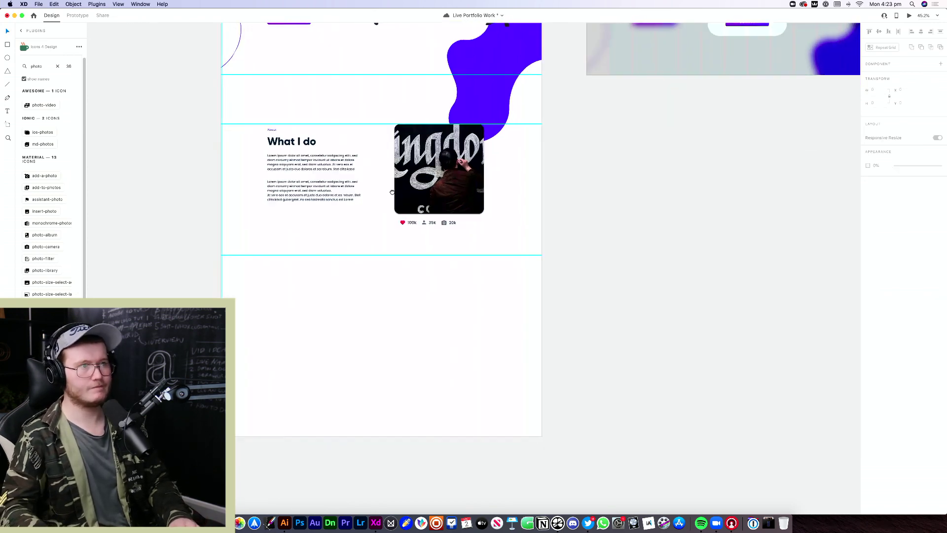
{"action": "scroll", "coordinate": [392, 192], "scroll_direction": "up", "scroll_amount": 5}
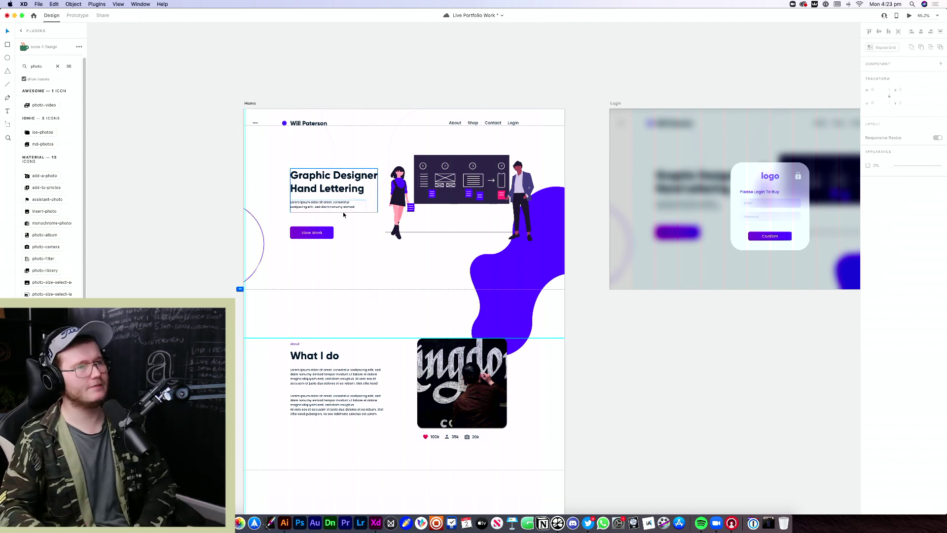
Replace the hero heading's second line, "Hand Lettering", with "UX Desighn"
{"action": "left_click", "coordinate": [488, 181]}
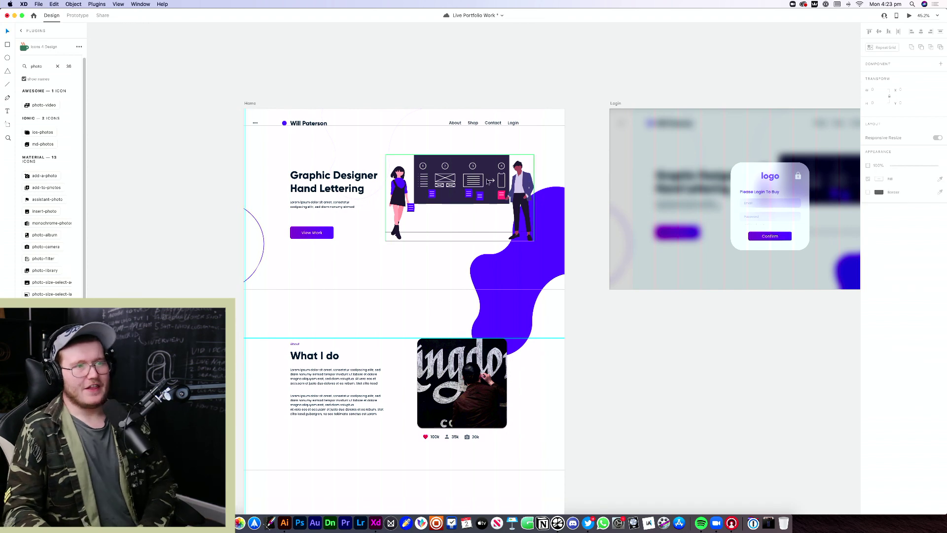
{"action": "left_click", "coordinate": [632, 392]}
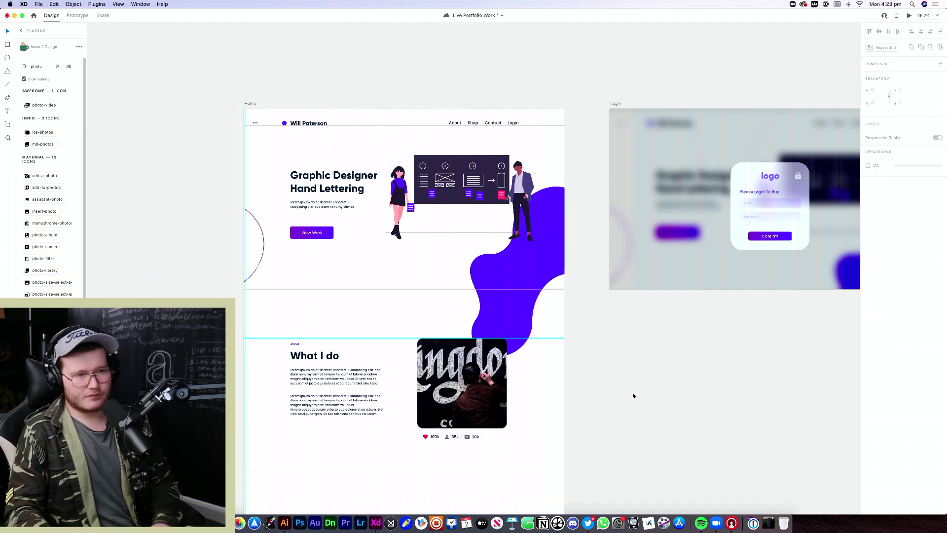
{"action": "scroll", "coordinate": [429, 287], "scroll_direction": "up", "scroll_amount": 5}
{"action": "scroll", "coordinate": [297, 235], "scroll_direction": "up", "scroll_amount": 5}
{"action": "left_click", "coordinate": [284, 245]}
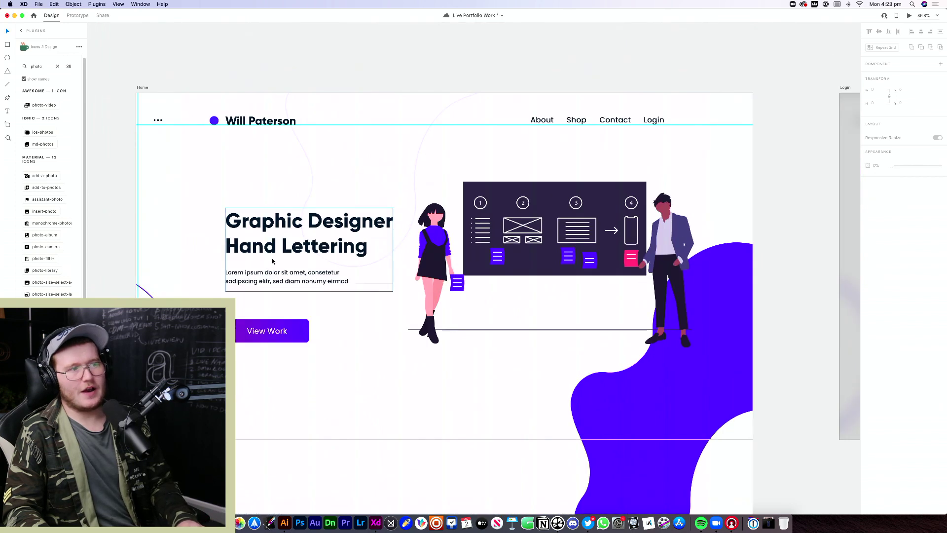
{"action": "double_click", "coordinate": [337, 252]}
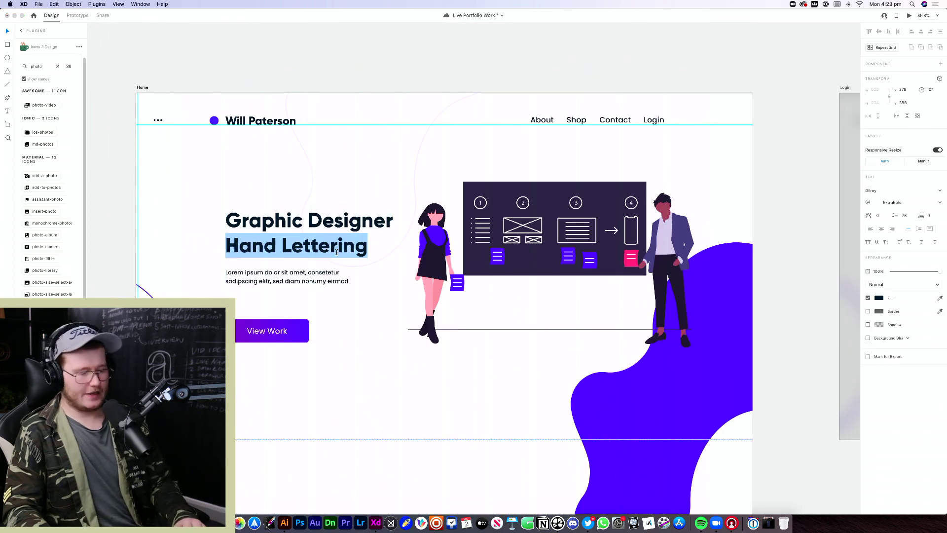
{"action": "type", "text": "UX Desighn"}
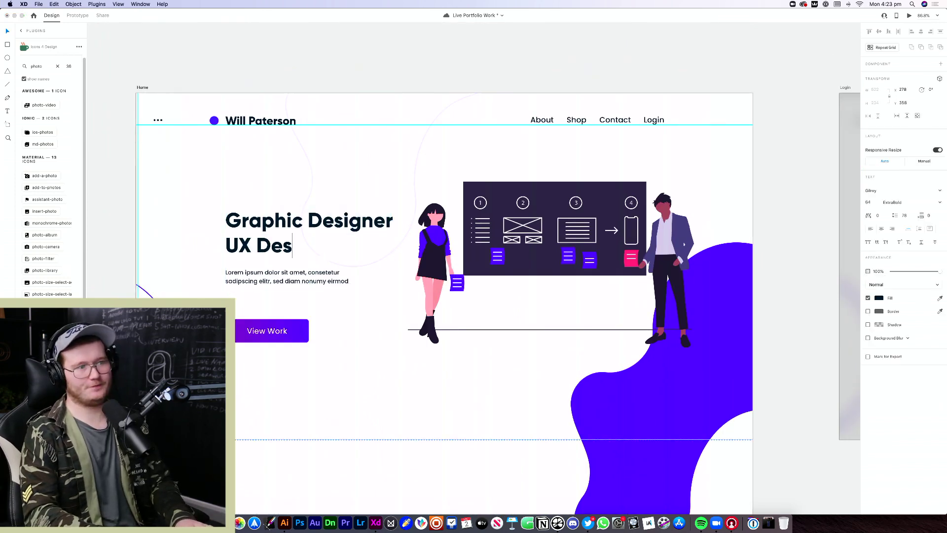
{"action": "key", "text": "Escape"}
{"action": "double_click", "coordinate": [313, 250]}
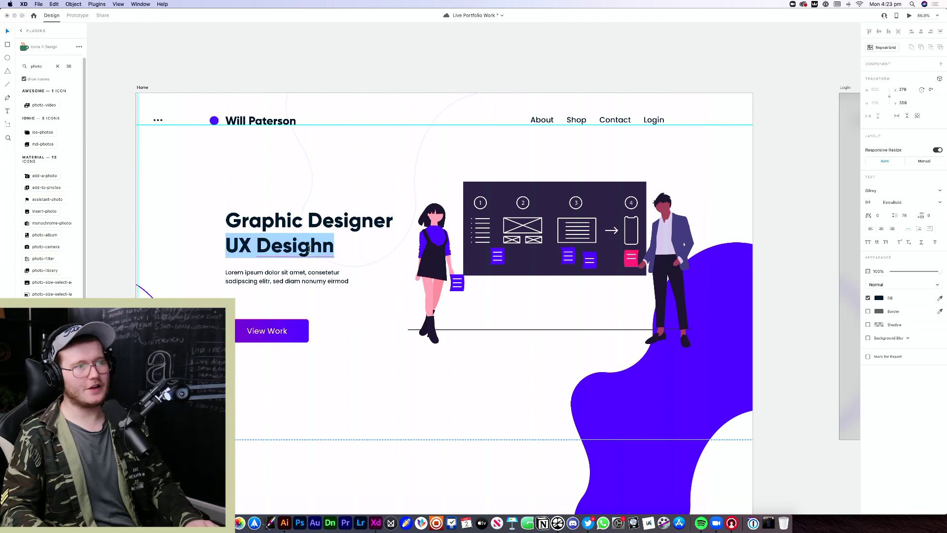
{"action": "left_click", "coordinate": [311, 249]}
{"action": "key", "text": "super+a"}
{"action": "type", "text": "UX"}
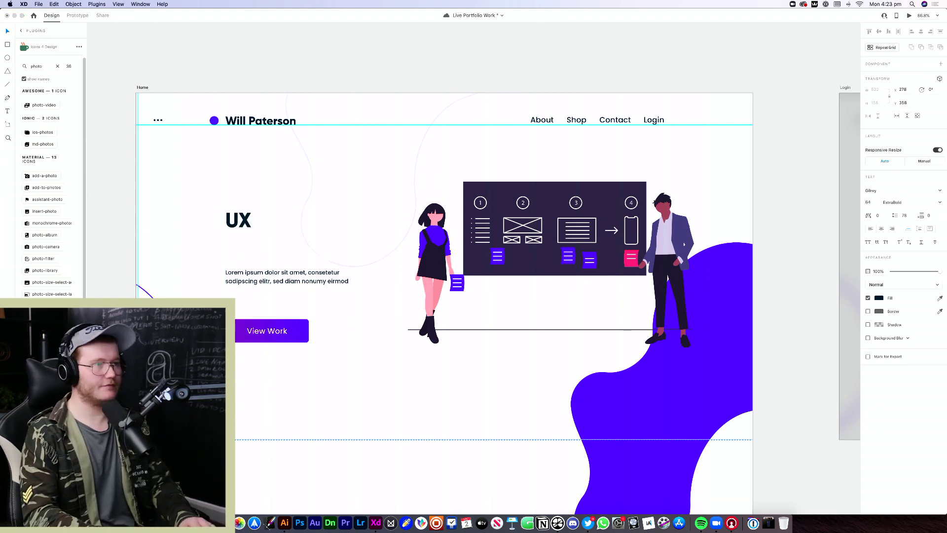
{"action": "type", "text": " D"}
{"action": "key", "text": "BackSpace"}
{"action": "key", "text": "BackSpace"}
{"action": "key", "text": "super+a"}
{"action": "type", "text": "Graphic Desi"}
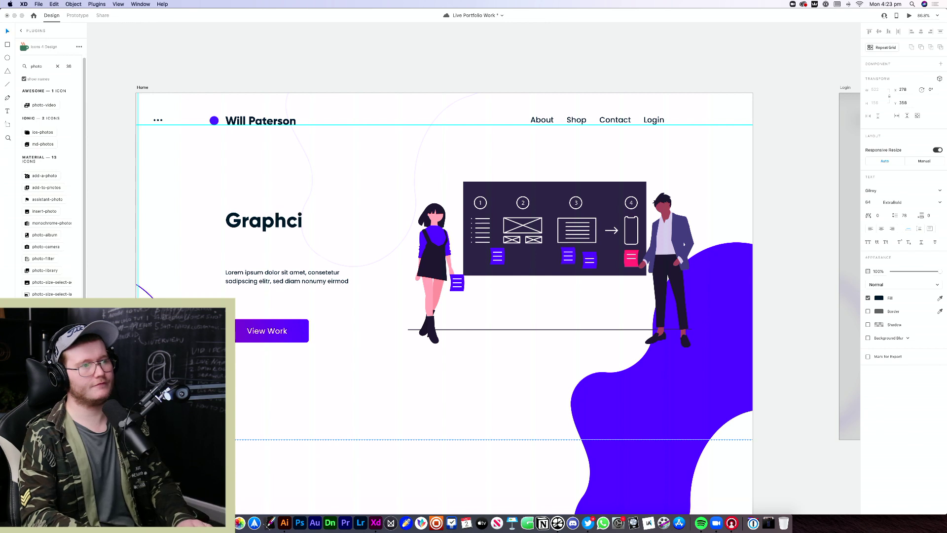
{"action": "key", "text": "super+z"}
{"action": "key", "text": "super+z"}
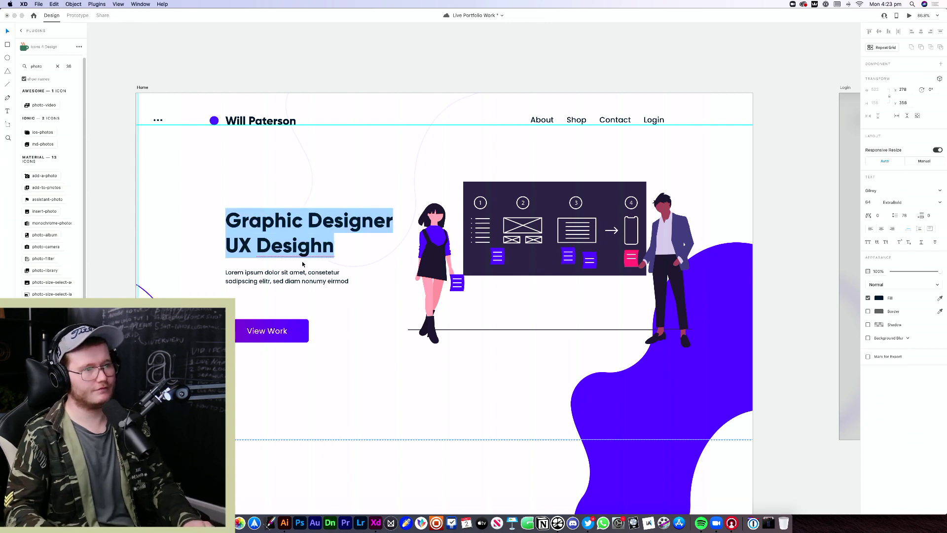
Correct the misspelled word in the hero heading's second line to "Designer"
{"action": "double_click", "coordinate": [326, 242]}
{"action": "type", "text": "Designer"}
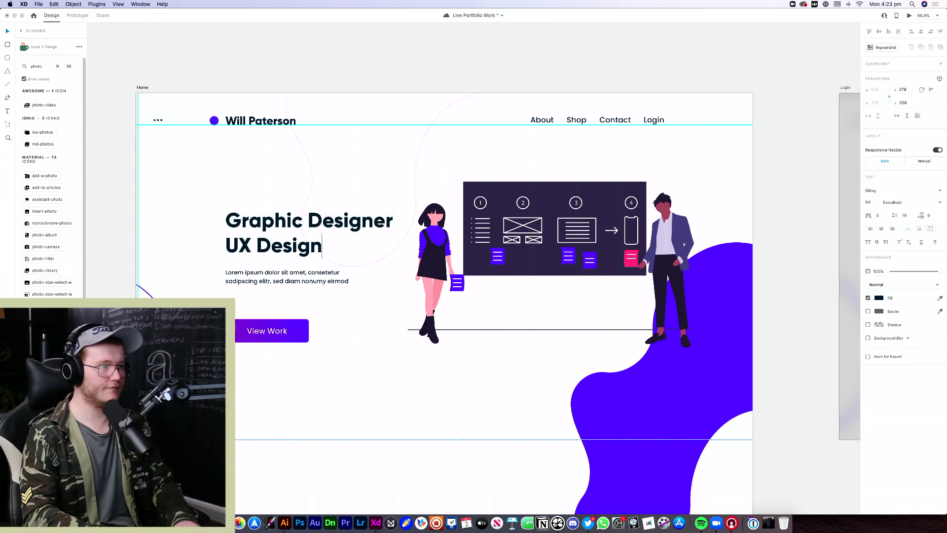
{"action": "key", "text": "Escape"}
{"action": "left_click", "coordinate": [394, 381]}
Replace the word after "UX" in the hero heading's second line with "UI blah Blah"
{"action": "scroll", "coordinate": [395, 379], "scroll_direction": "down", "scroll_amount": 5}
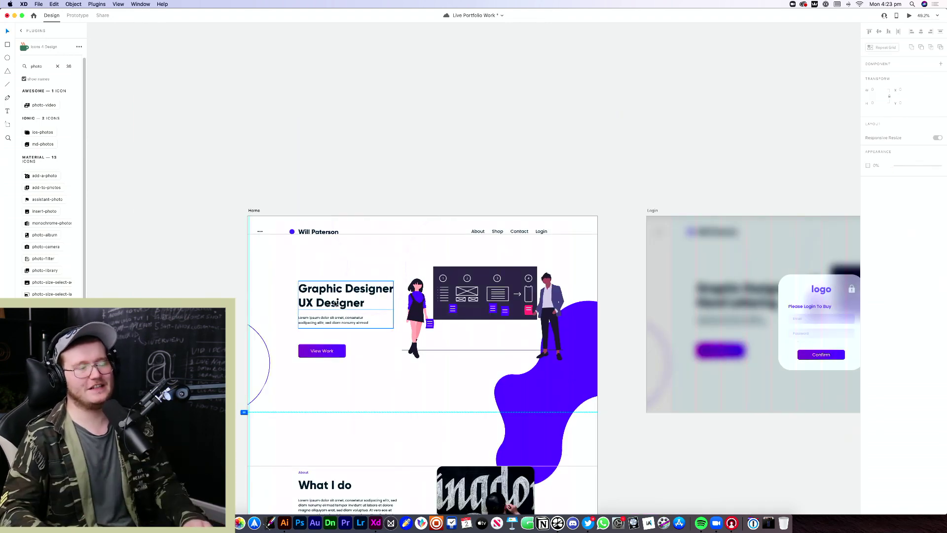
{"action": "double_click", "coordinate": [334, 298]}
{"action": "left_click", "coordinate": [334, 299]}
{"action": "double_click", "coordinate": [334, 299]}
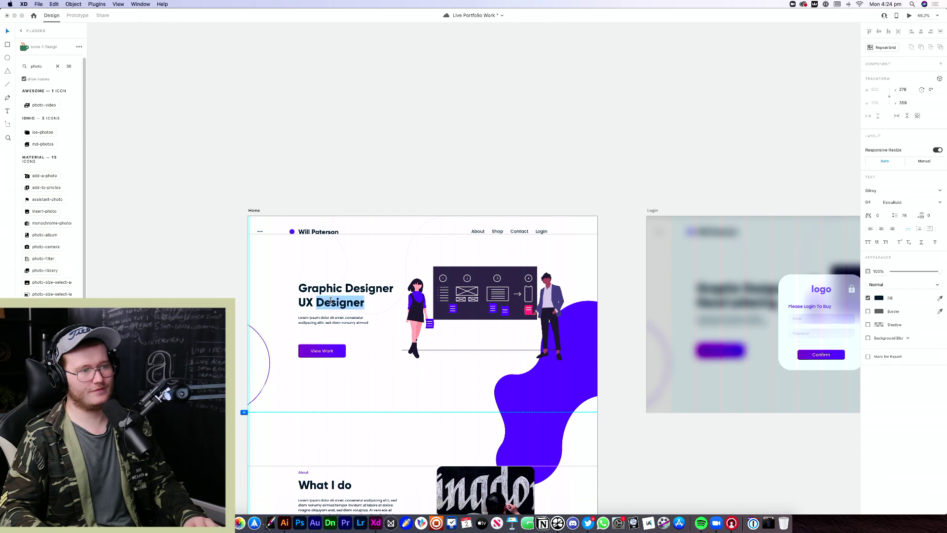
{"action": "key", "text": "BackSpace"}
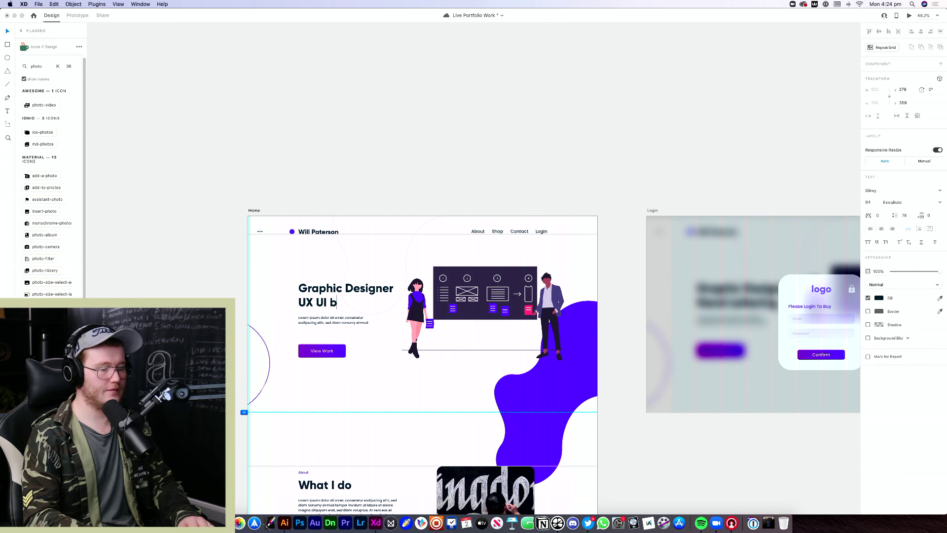
{"action": "type", "text": "UI blah Blah"}
{"action": "key", "text": "Escape"}
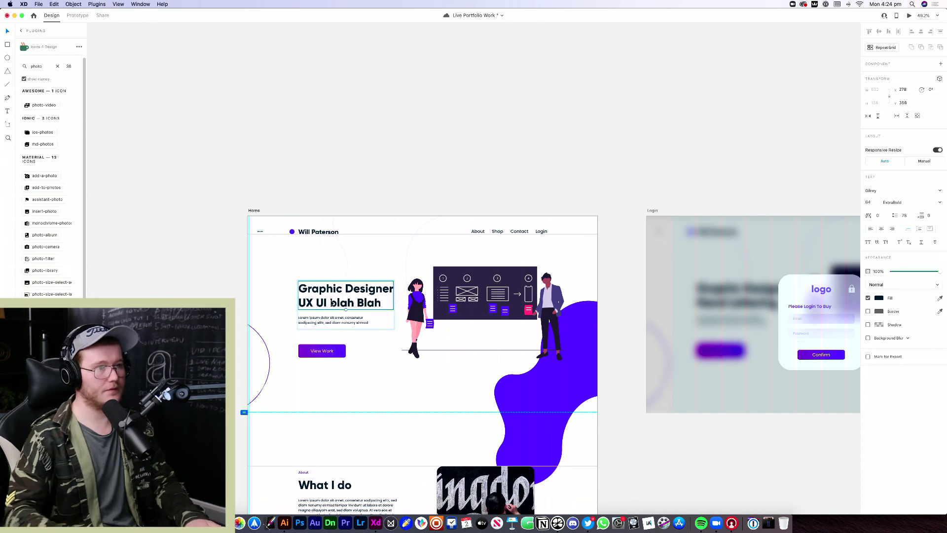
{"action": "left_click", "coordinate": [674, 455]}
Look over the Home artboard down to the empty area beneath the About section and hide the macOS Dock
{"action": "scroll", "coordinate": [389, 220], "scroll_direction": "down", "scroll_amount": 5}
{"action": "scroll", "coordinate": [392, 224], "scroll_direction": "down", "scroll_amount": 3}
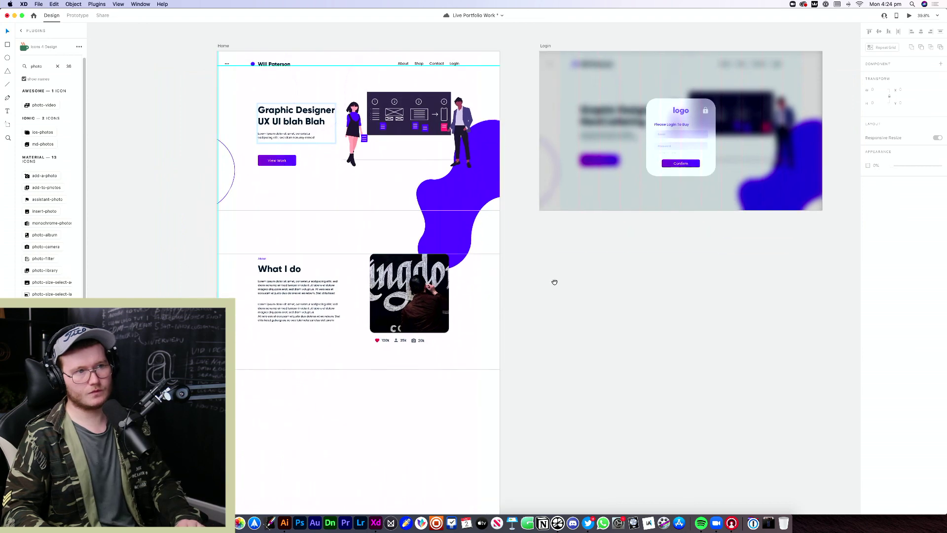
{"action": "scroll", "coordinate": [549, 280], "scroll_direction": "up", "scroll_amount": 2}
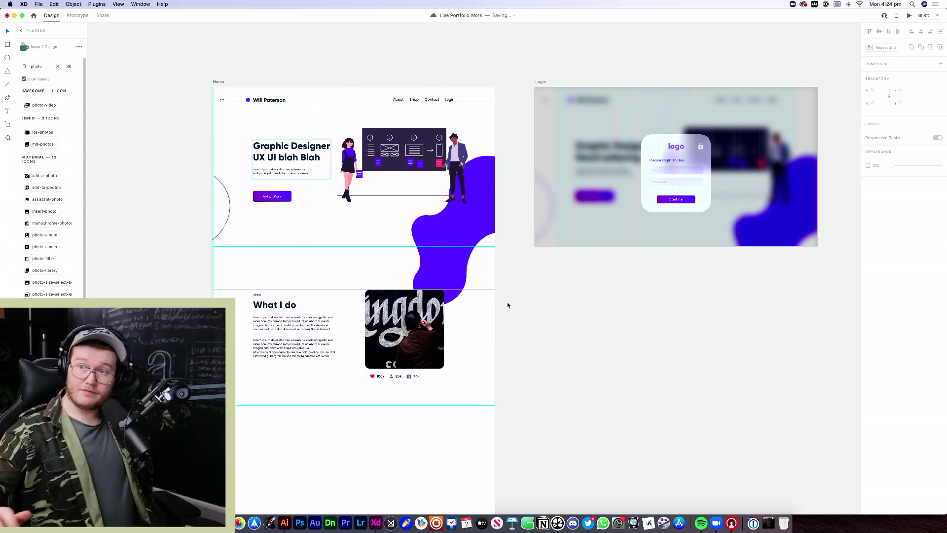
{"action": "scroll", "coordinate": [545, 354], "scroll_direction": "right", "scroll_amount": 2}
{"action": "scroll", "coordinate": [436, 272], "scroll_direction": "left", "scroll_amount": 3}
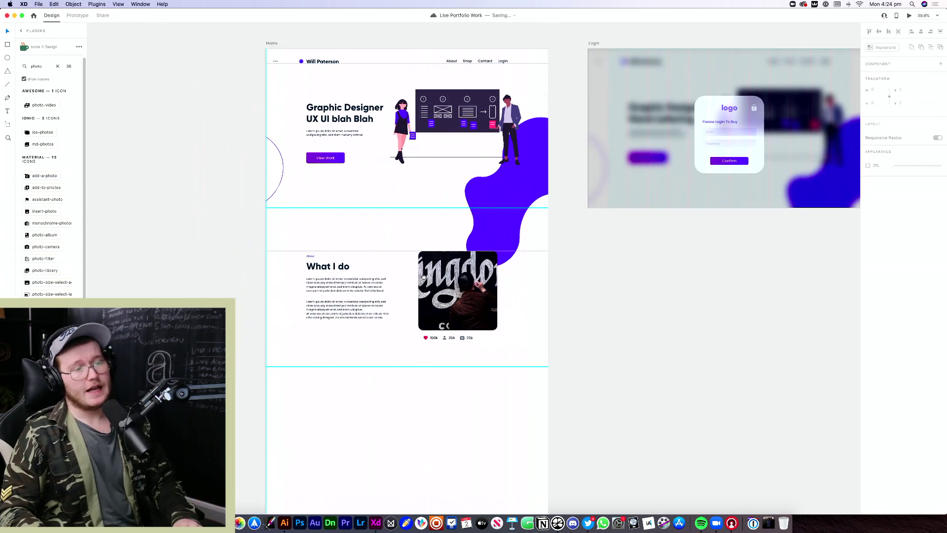
{"action": "scroll", "coordinate": [436, 272], "scroll_direction": "up", "scroll_amount": 2}
{"action": "scroll", "coordinate": [436, 272], "scroll_direction": "up", "scroll_amount": 5}
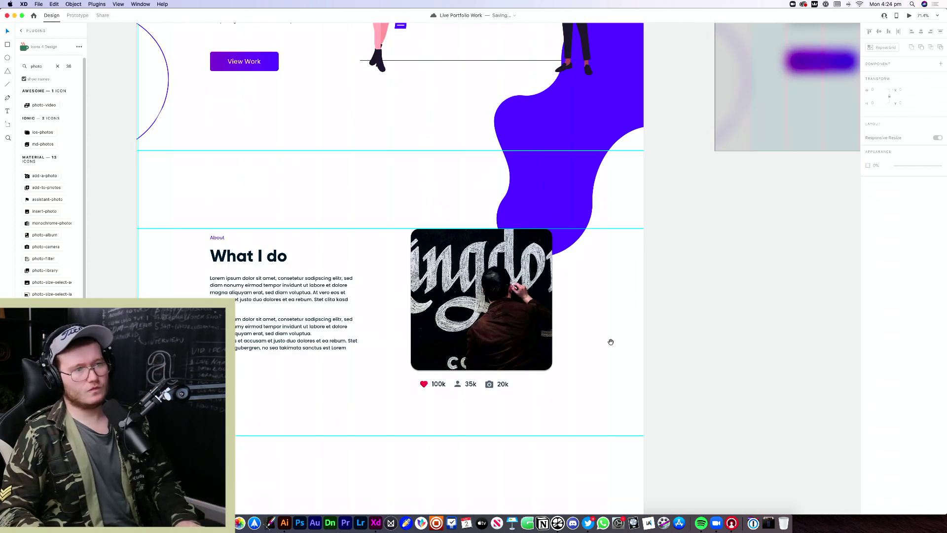
{"action": "left_click_drag", "start_coordinate": [207, 186], "coordinate": [223, 123]}
{"action": "scroll", "coordinate": [251, 150], "scroll_direction": "down", "scroll_amount": 1}
{"action": "scroll", "coordinate": [355, 119], "scroll_direction": "down", "scroll_amount": 5}
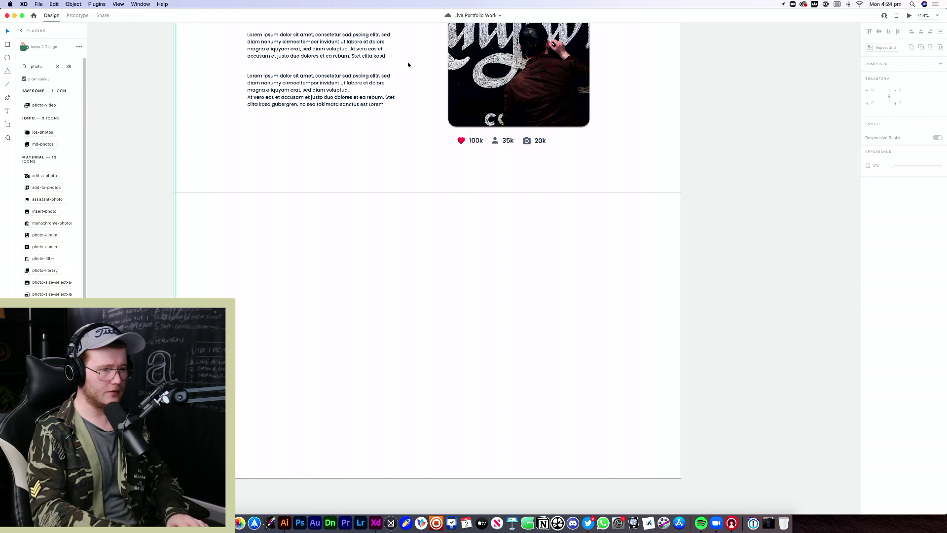
{"action": "key", "text": "super+alt+d"}
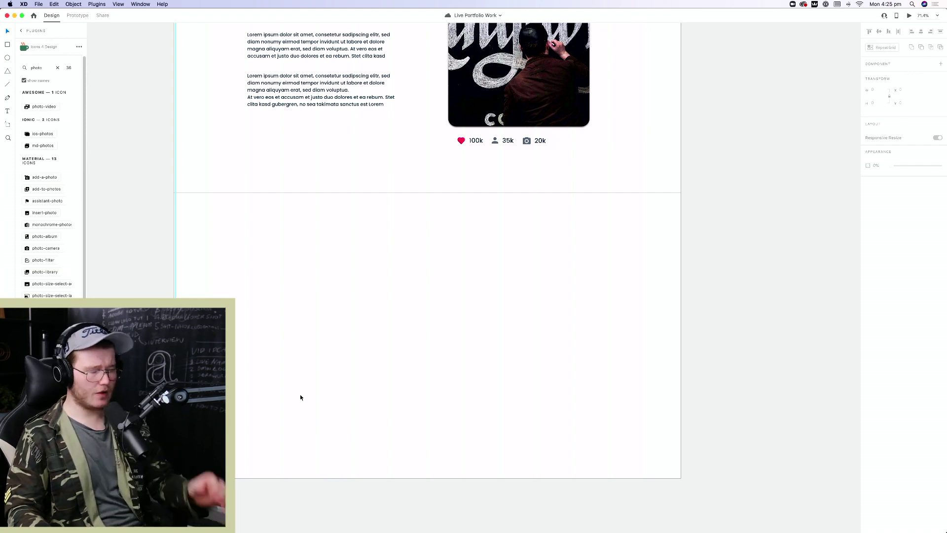
Duplicate the "About" label and "What I do" heading straight down into the empty section below the lowest guide on Home
{"action": "scroll", "coordinate": [292, 399], "scroll_direction": "down", "scroll_amount": 3}
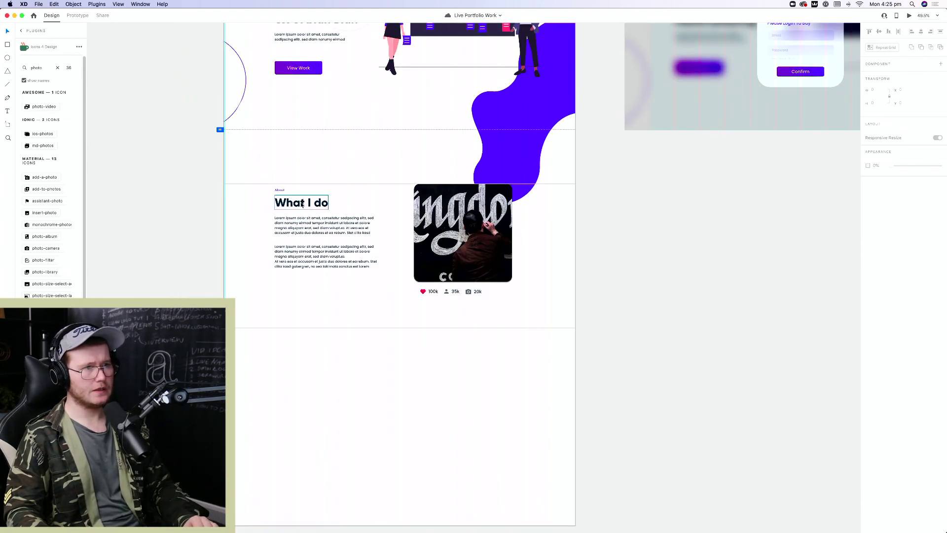
{"action": "left_click", "coordinate": [295, 202]}
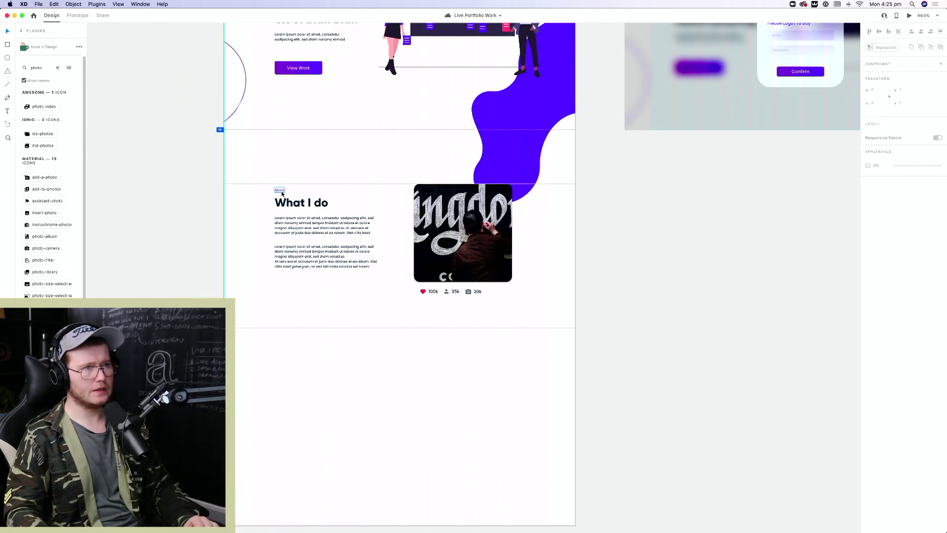
{"action": "left_click", "coordinate": [303, 209]}
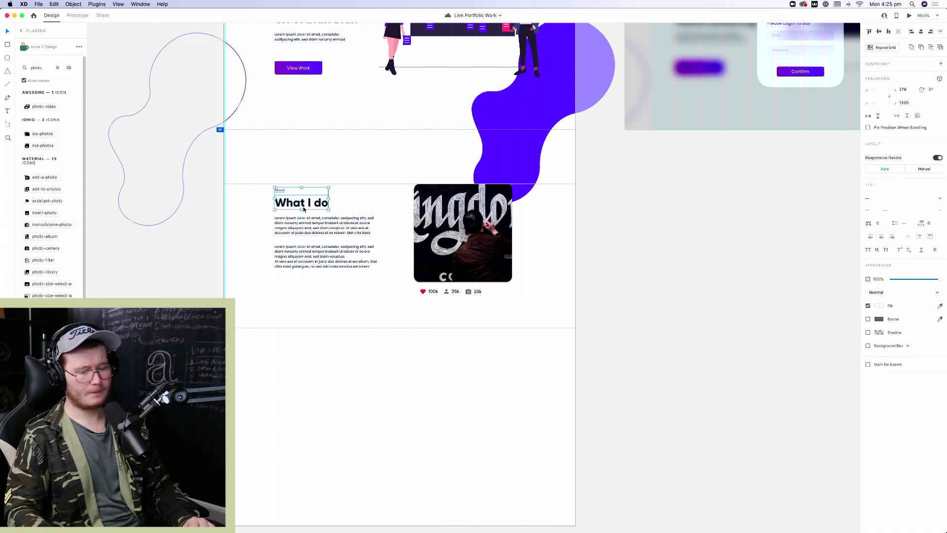
{"action": "scroll", "coordinate": [251, 372], "scroll_direction": "down", "scroll_amount": 3}
{"action": "scroll", "coordinate": [252, 372], "scroll_direction": "right", "scroll_amount": 1}
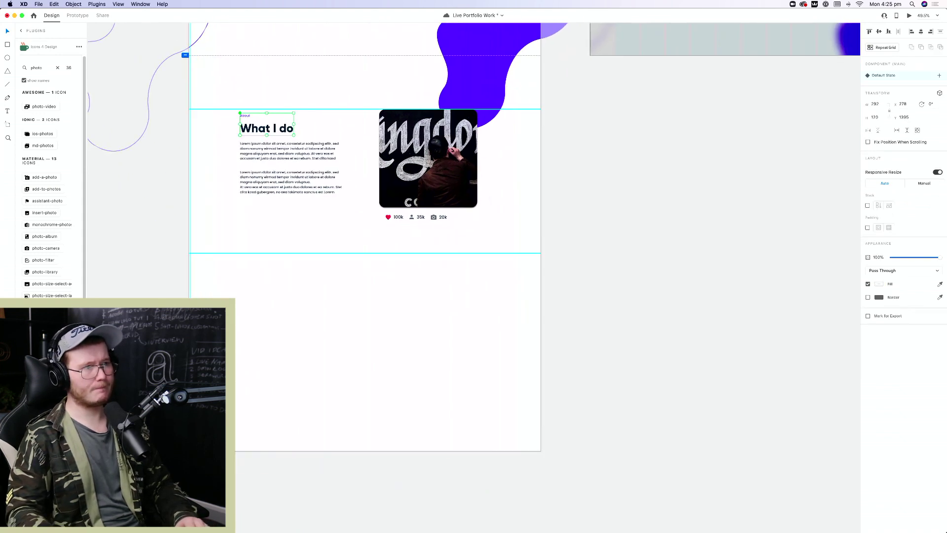
{"action": "left_click_drag", "start_coordinate": [293, 118], "coordinate": [293, 312]}
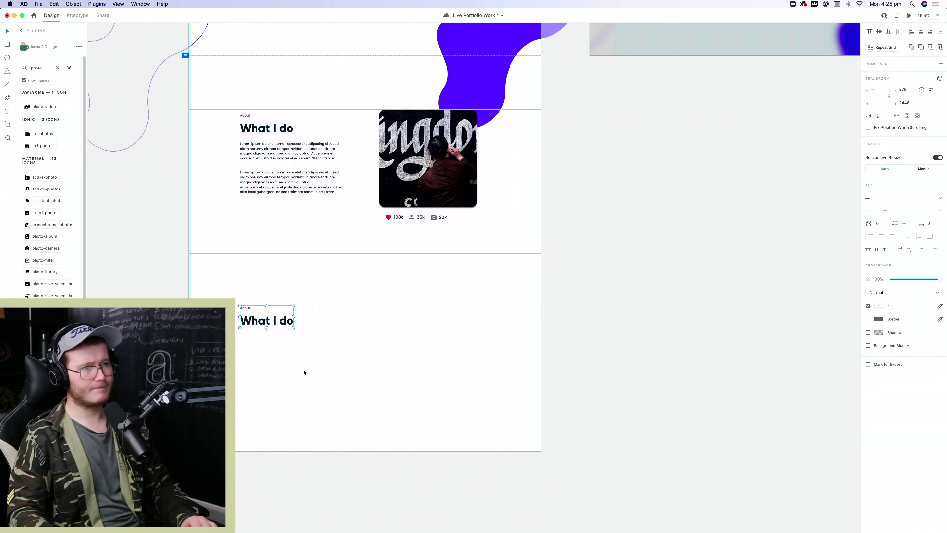
Change the duplicated heading's text in the new section to "My Stuff"
{"action": "scroll", "coordinate": [249, 321], "scroll_direction": "up", "scroll_amount": 3}
{"action": "scroll", "coordinate": [249, 321], "scroll_direction": "up", "scroll_amount": 3}
{"action": "double_click", "coordinate": [294, 318]}
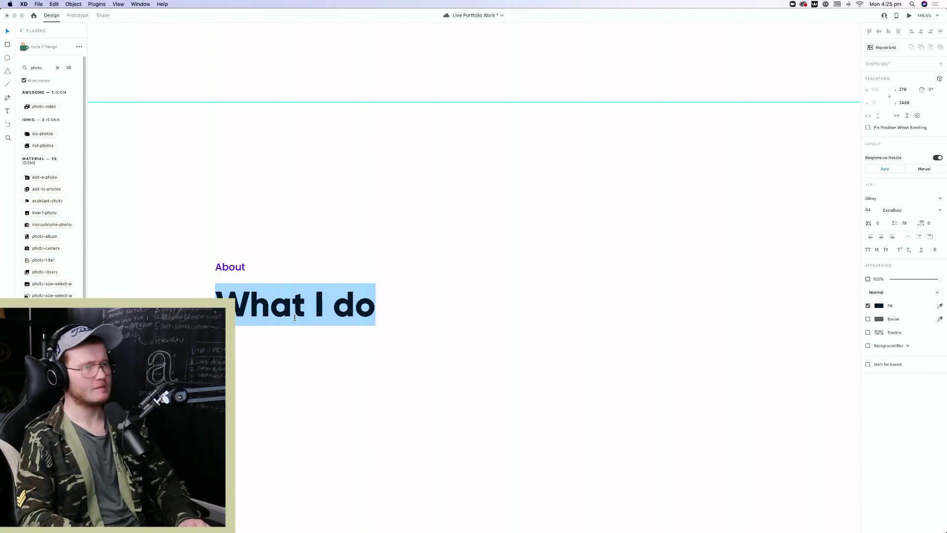
{"action": "type", "text": "Work"}
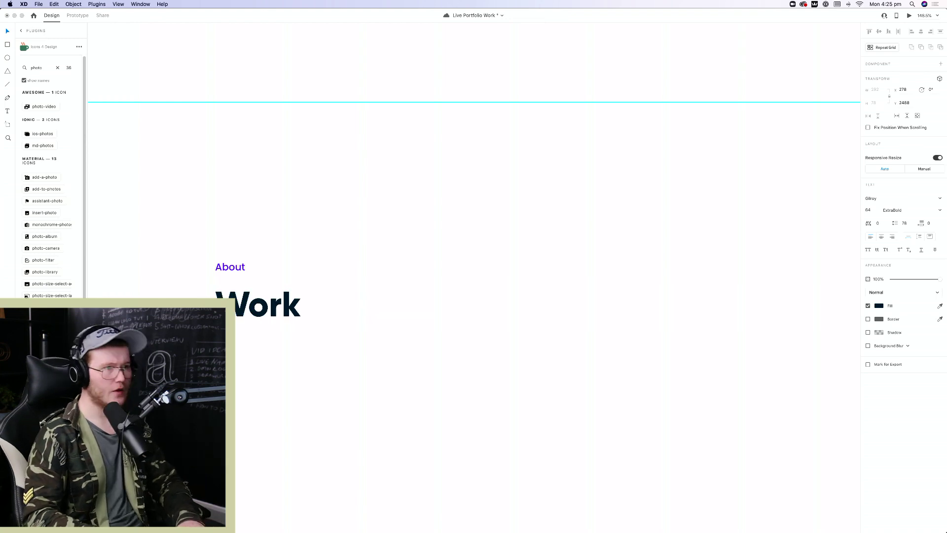
{"action": "key", "text": "super+a"}
{"action": "type", "text": "My Stuff"}
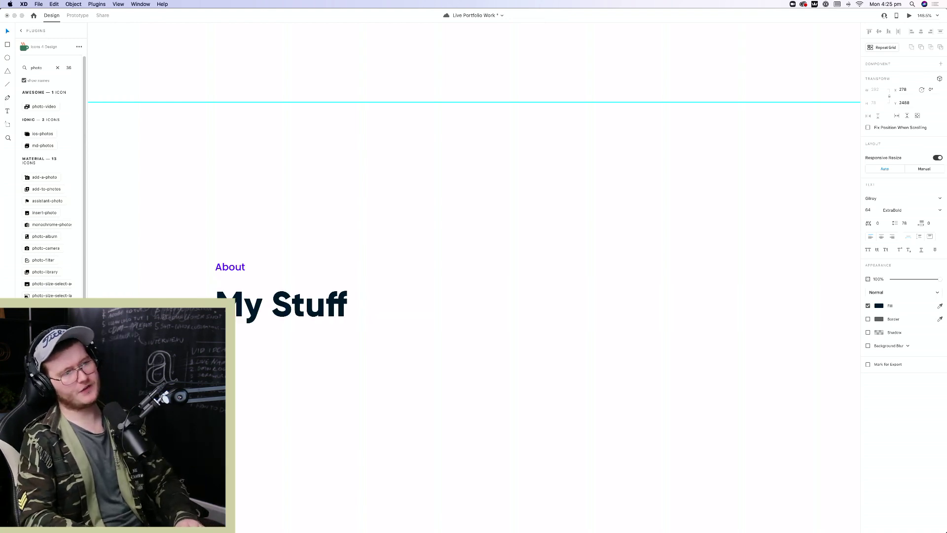
{"action": "key", "text": "Escape"}
{"action": "left_click", "coordinate": [407, 409]}
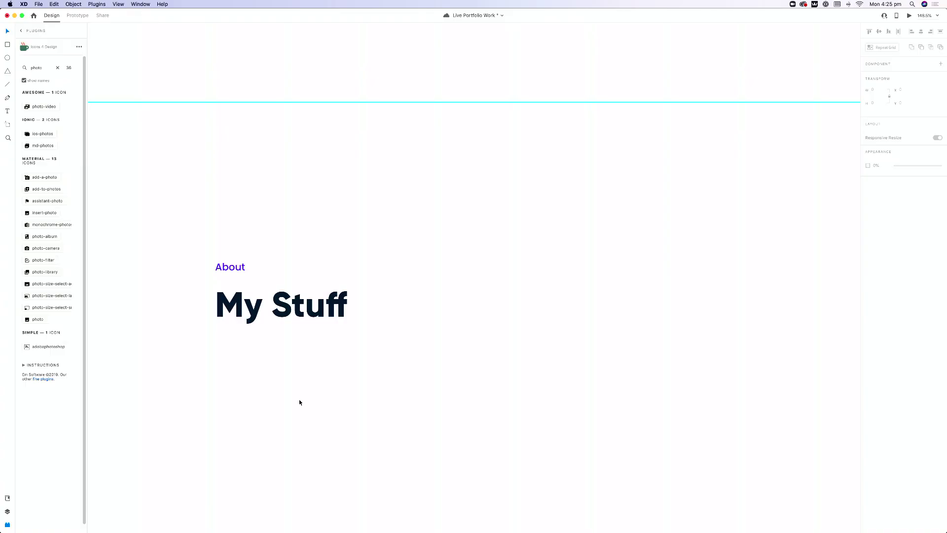
Preview the prototype and scroll through the Home page between the hero and the About section
{"action": "scroll", "coordinate": [298, 417], "scroll_direction": "down", "scroll_amount": 7}
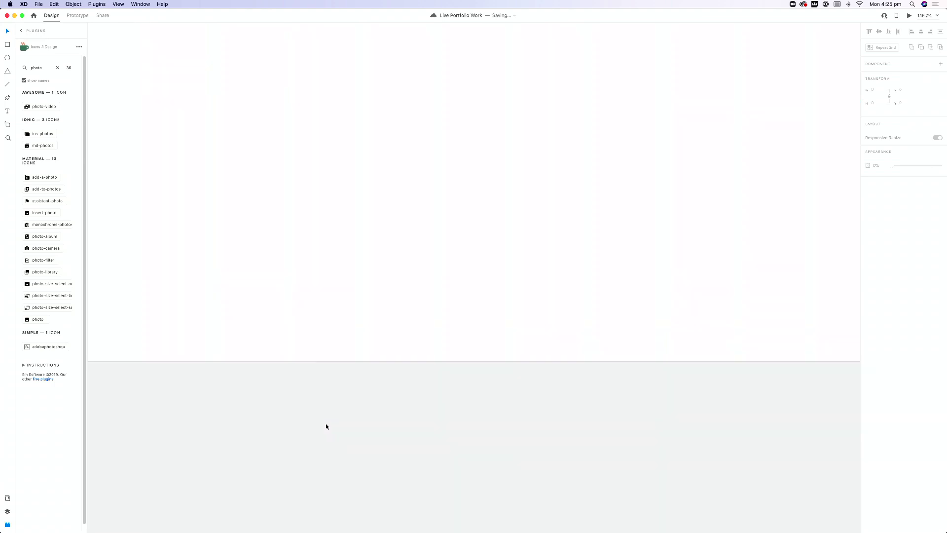
{"action": "scroll", "coordinate": [325, 423], "scroll_direction": "down", "scroll_amount": 3}
{"action": "scroll", "coordinate": [319, 409], "scroll_direction": "down", "scroll_amount": 2}
{"action": "scroll", "coordinate": [307, 221], "scroll_direction": "up", "scroll_amount": 8}
{"action": "scroll", "coordinate": [370, 393], "scroll_direction": "up", "scroll_amount": 3}
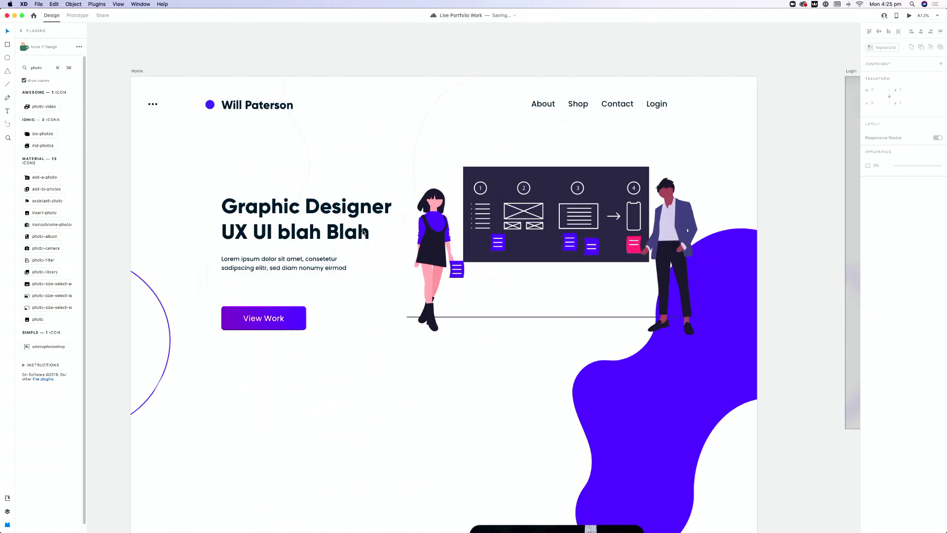
{"action": "key", "text": "super+Return"}
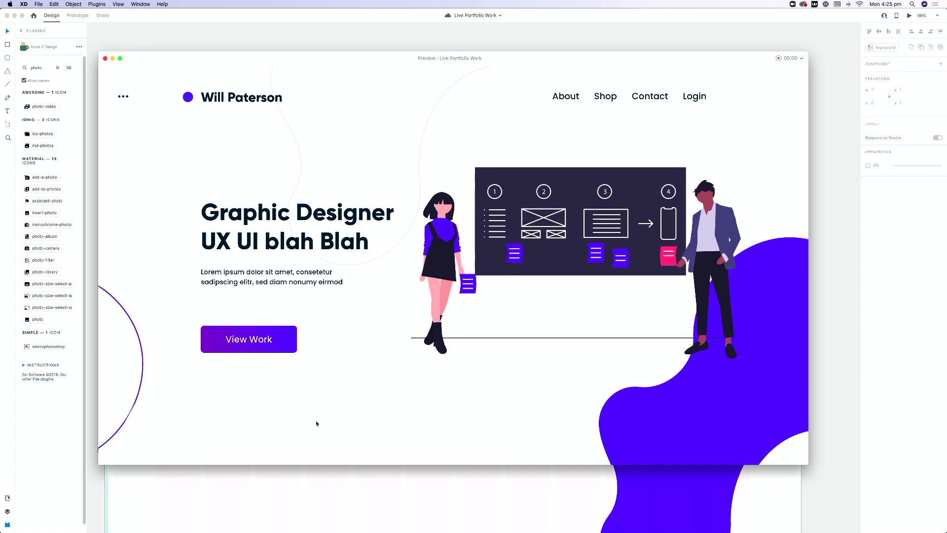
{"action": "scroll", "coordinate": [316, 423], "scroll_direction": "down", "scroll_amount": 10}
{"action": "scroll", "coordinate": [320, 359], "scroll_direction": "up", "scroll_amount": 6}
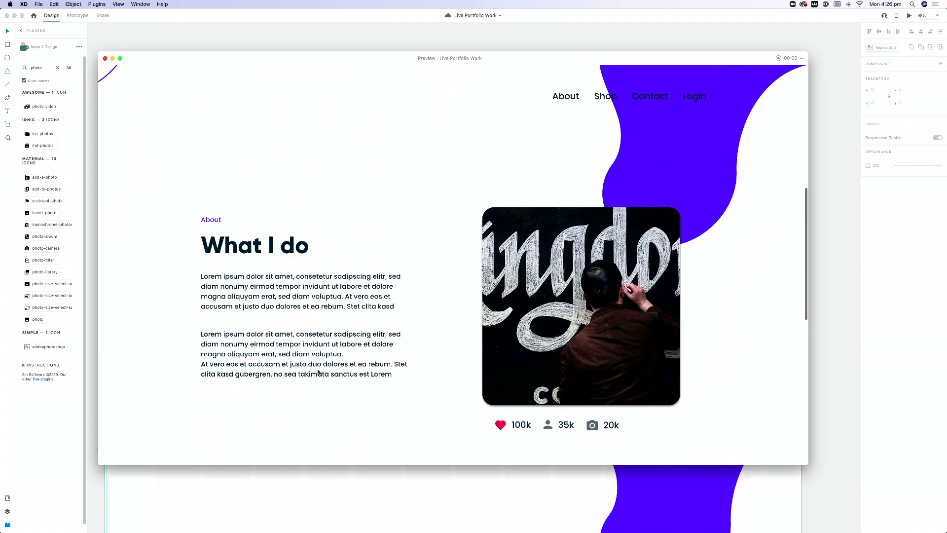
{"action": "scroll", "coordinate": [317, 371], "scroll_direction": "up", "scroll_amount": 5}
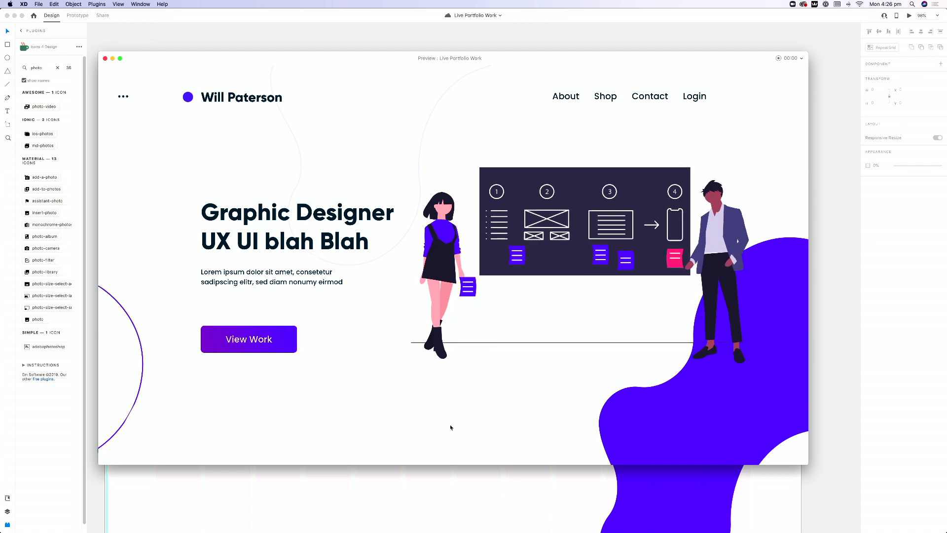
{"action": "scroll", "coordinate": [417, 453], "scroll_direction": "down", "scroll_amount": 5}
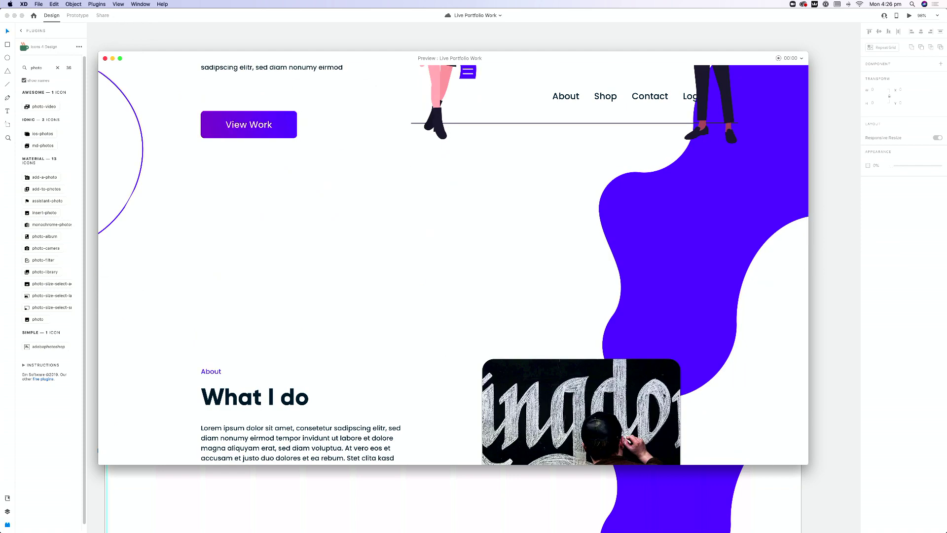
Scroll through the Home page preview from the hero down to the "My Stuff" section and close the preview
{"action": "scroll", "coordinate": [732, 251], "scroll_direction": "up", "scroll_amount": 5}
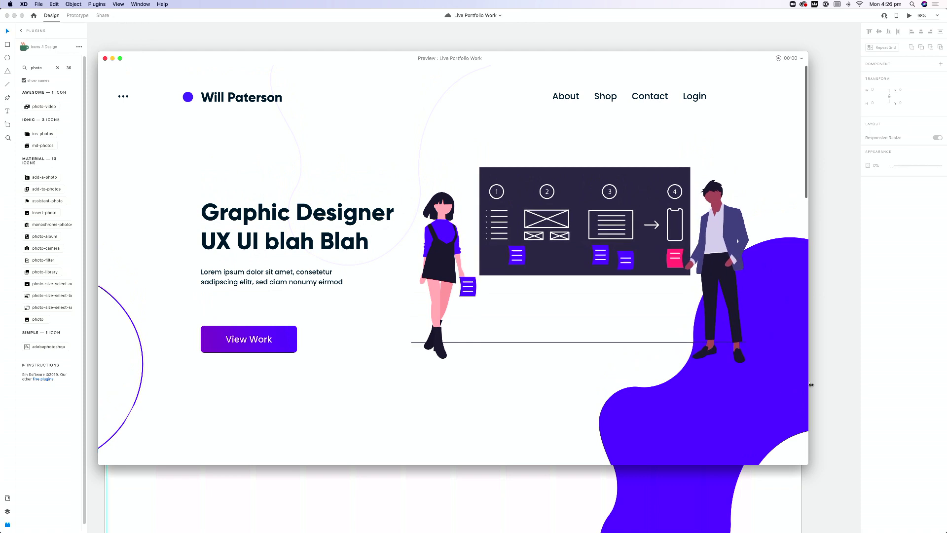
{"action": "scroll", "coordinate": [707, 413], "scroll_direction": "down", "scroll_amount": 5}
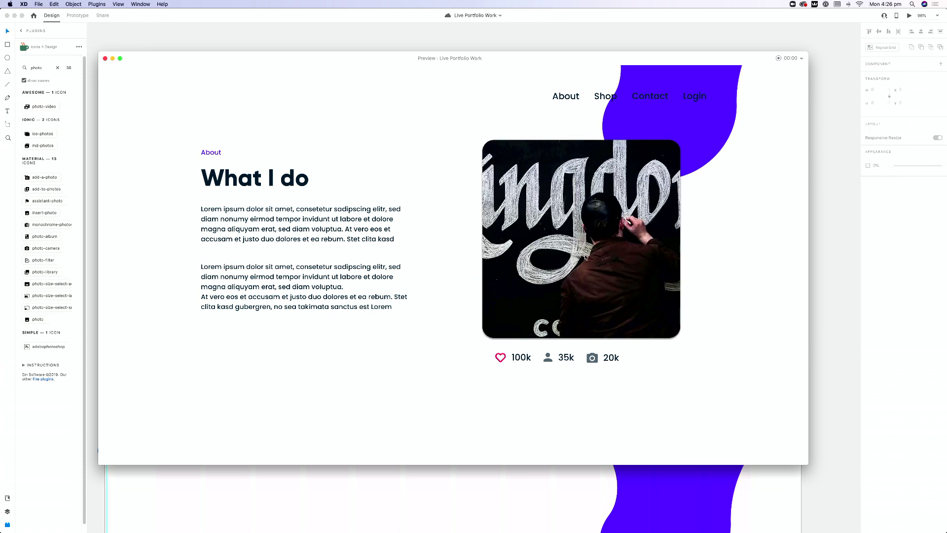
{"action": "scroll", "coordinate": [585, 258], "scroll_direction": "down", "scroll_amount": 10}
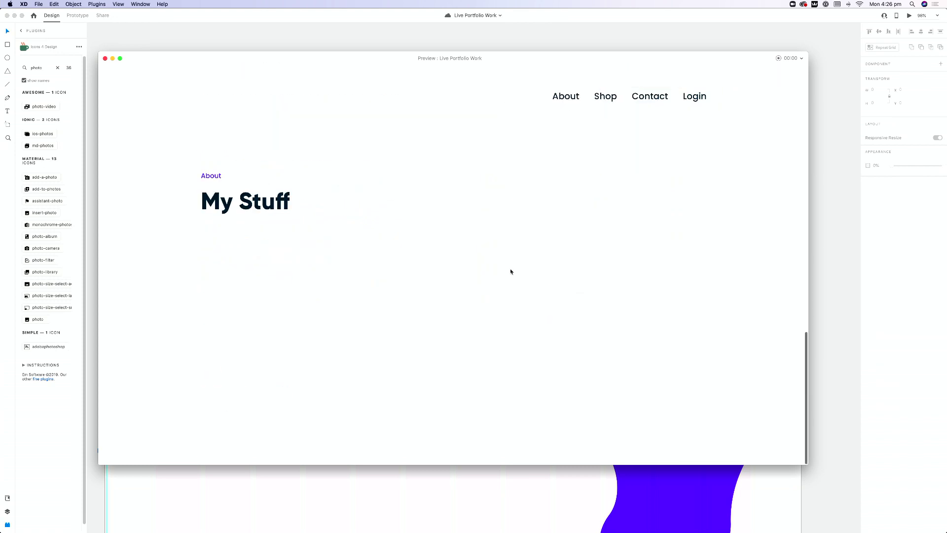
{"action": "scroll", "coordinate": [559, 343], "scroll_direction": "up", "scroll_amount": 3}
{"action": "scroll", "coordinate": [558, 341], "scroll_direction": "down", "scroll_amount": 3}
{"action": "left_click", "coordinate": [105, 59]}
Move the lower "About" label and "My Stuff" heading up closer to the guide above them and save the document
{"action": "scroll", "coordinate": [324, 419], "scroll_direction": "down", "scroll_amount": 10}
{"action": "scroll", "coordinate": [394, 345], "scroll_direction": "down", "scroll_amount": 8}
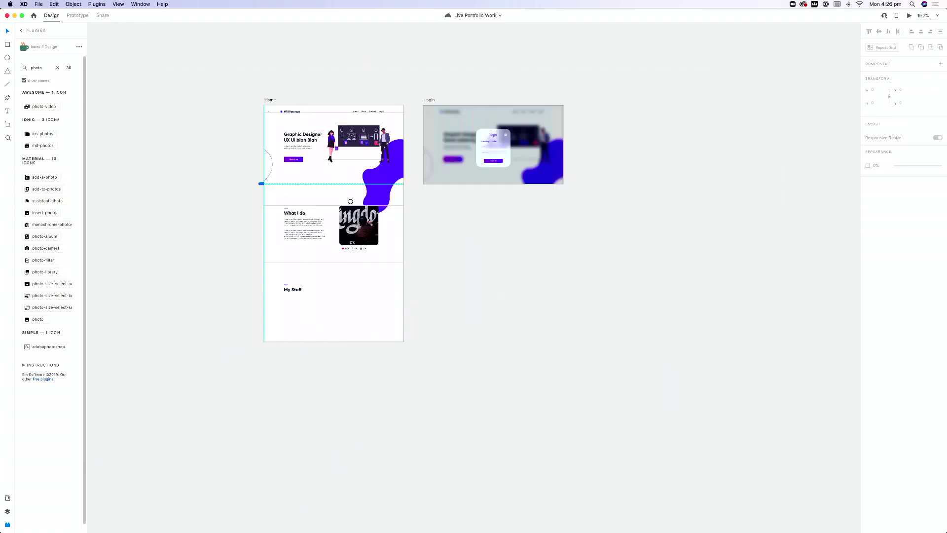
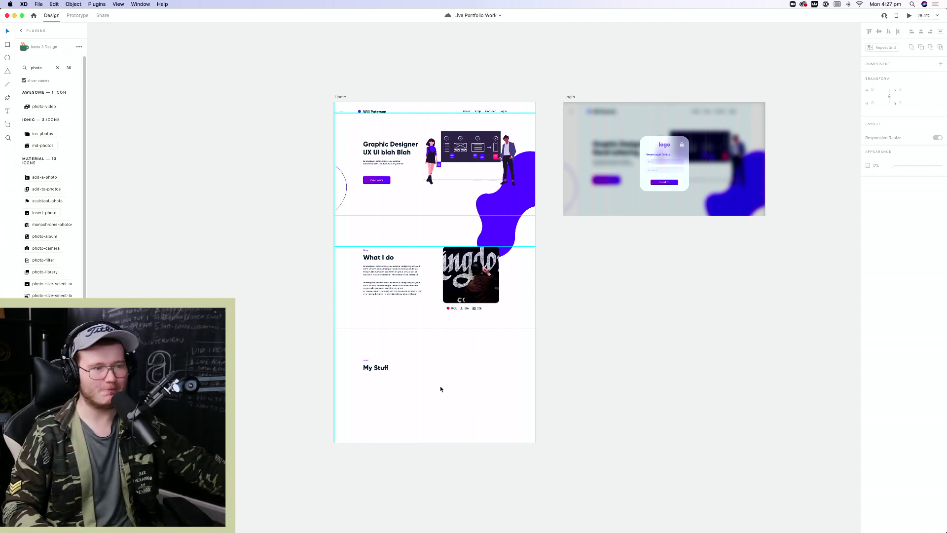
{"action": "scroll", "coordinate": [410, 380], "scroll_direction": "up", "scroll_amount": 3}
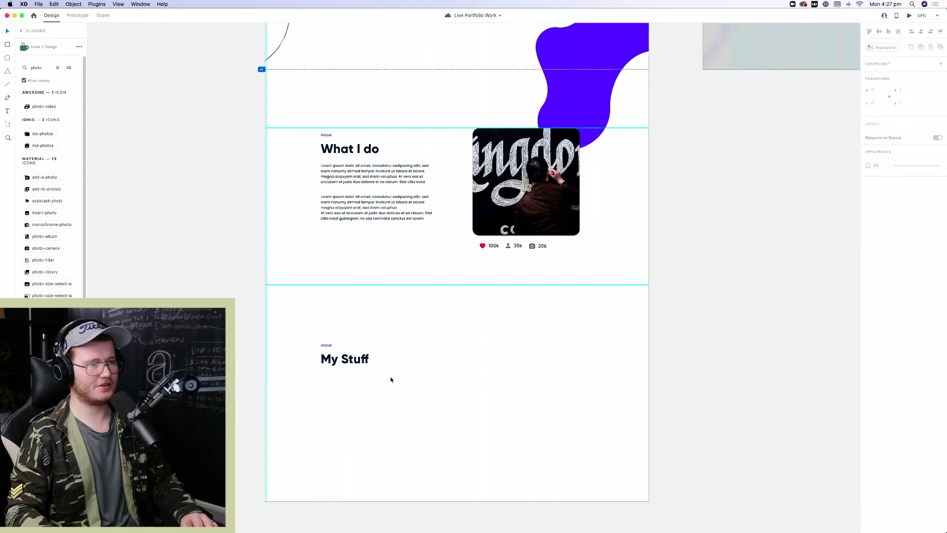
{"action": "scroll", "coordinate": [390, 393], "scroll_direction": "up", "scroll_amount": 3}
{"action": "left_click_drag", "start_coordinate": [387, 391], "coordinate": [282, 252]}
{"action": "left_click", "coordinate": [366, 354]}
{"action": "scroll", "coordinate": [366, 353], "scroll_direction": "down", "scroll_amount": 5}
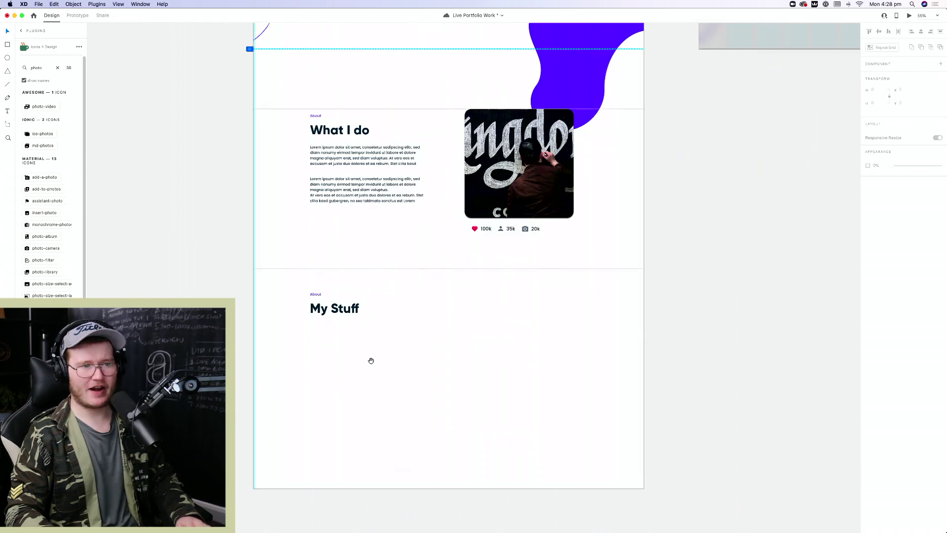
{"action": "scroll", "coordinate": [370, 361], "scroll_direction": "down", "scroll_amount": 3}
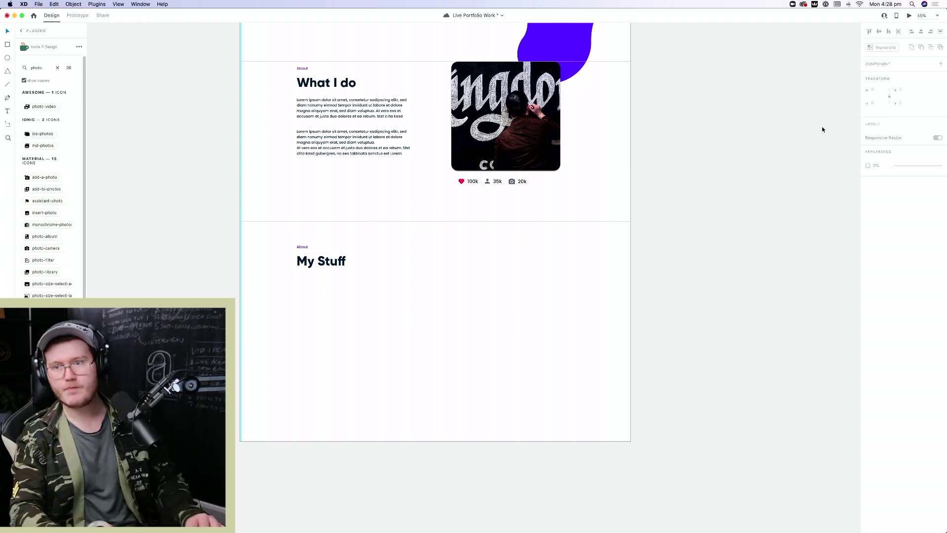
{"action": "key", "text": "super+s"}
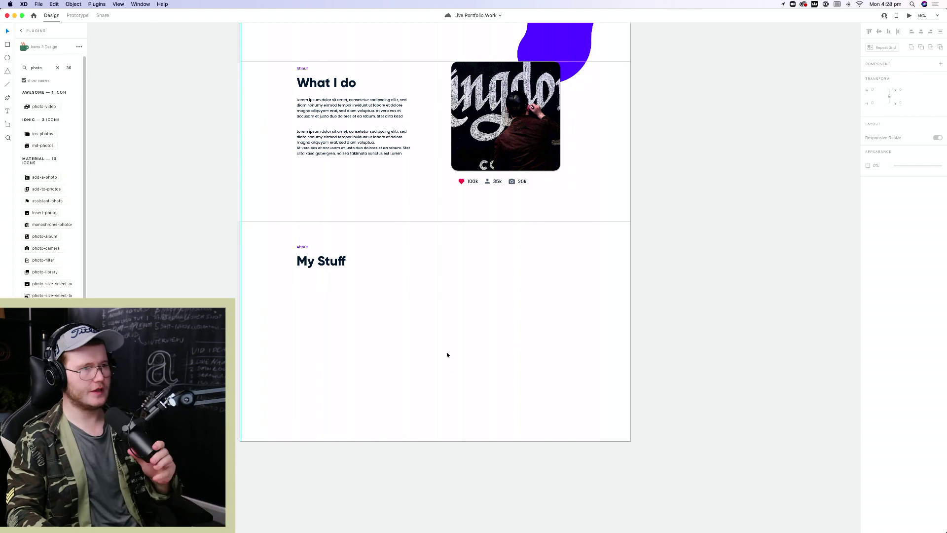
Try a rectangle of about 536 by 330 beneath the "My Stuff" heading, then delete it
{"action": "key", "text": "r"}
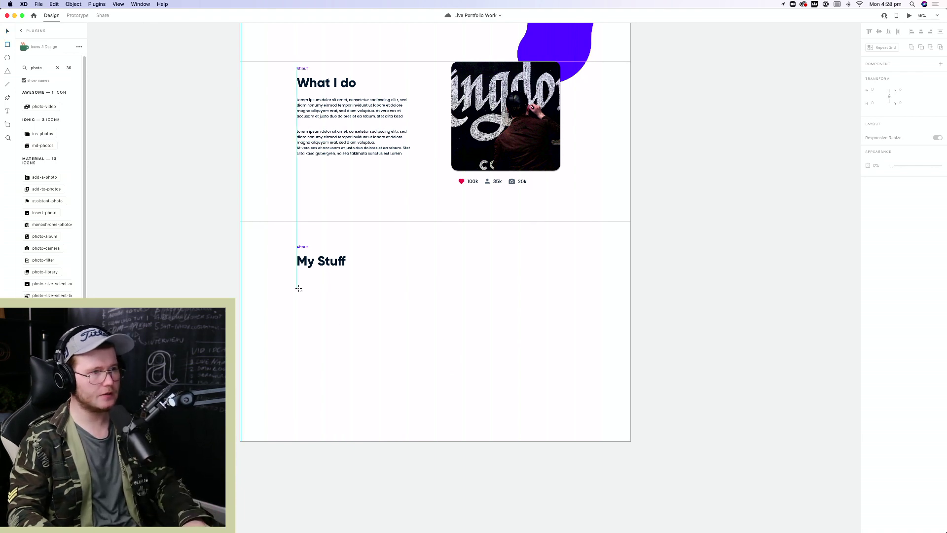
{"action": "left_click_drag", "start_coordinate": [298, 287], "coordinate": [404, 354]}
{"action": "left_click", "coordinate": [445, 352]}
{"action": "left_click", "coordinate": [322, 315]}
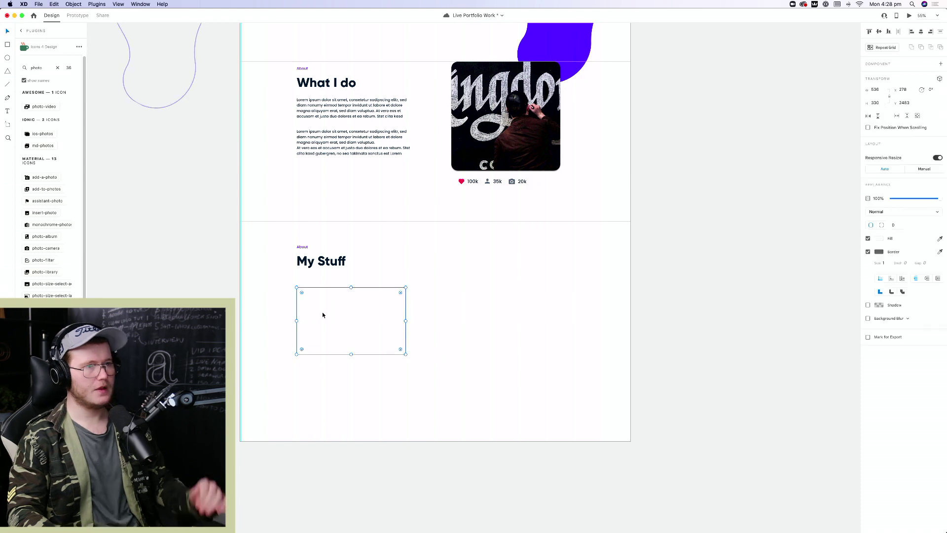
{"action": "scroll", "coordinate": [419, 352], "scroll_direction": "up", "scroll_amount": 3}
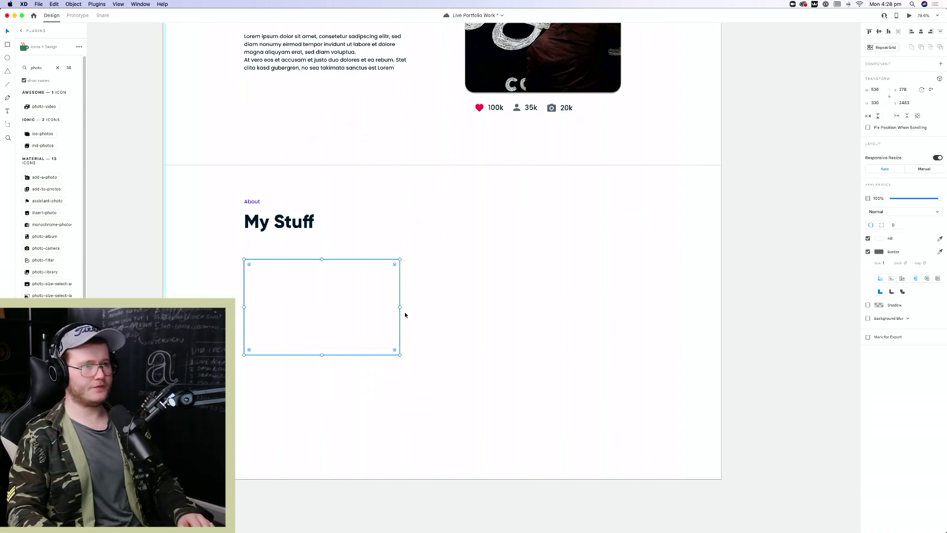
{"action": "left_click_drag", "start_coordinate": [401, 307], "coordinate": [365, 307]}
{"action": "key", "text": "super+z"}
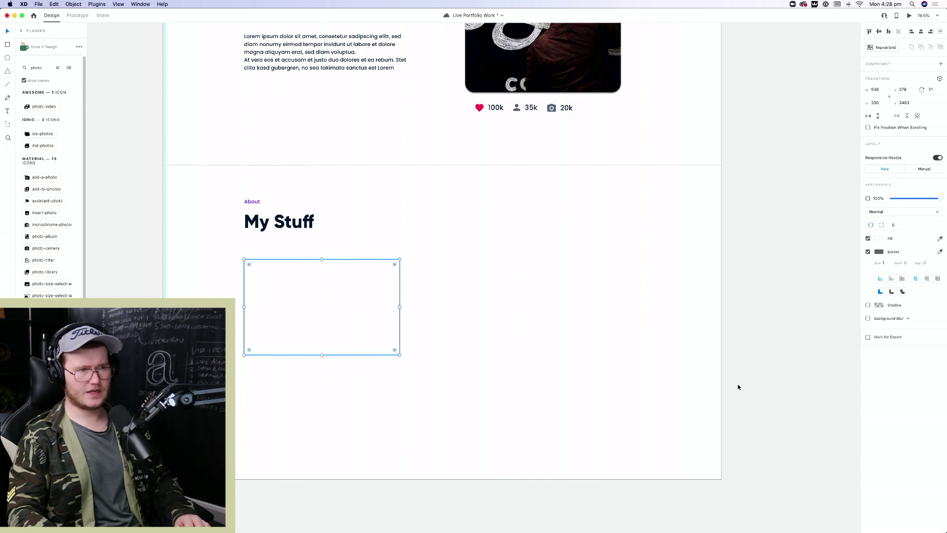
{"action": "key", "text": "BackSpace"}
Draw a square beneath the "My Stuff" heading, flush with its left edge, and shrink it to 260 by 260
{"action": "key", "text": "r"}
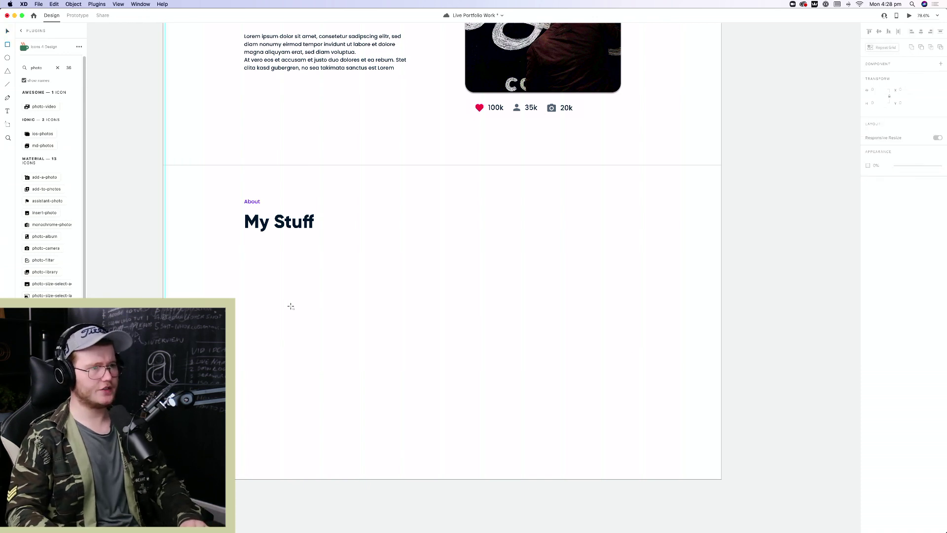
{"action": "left_click_drag", "start_coordinate": [244, 264], "coordinate": [361, 380]}
{"action": "key", "text": "Escape"}
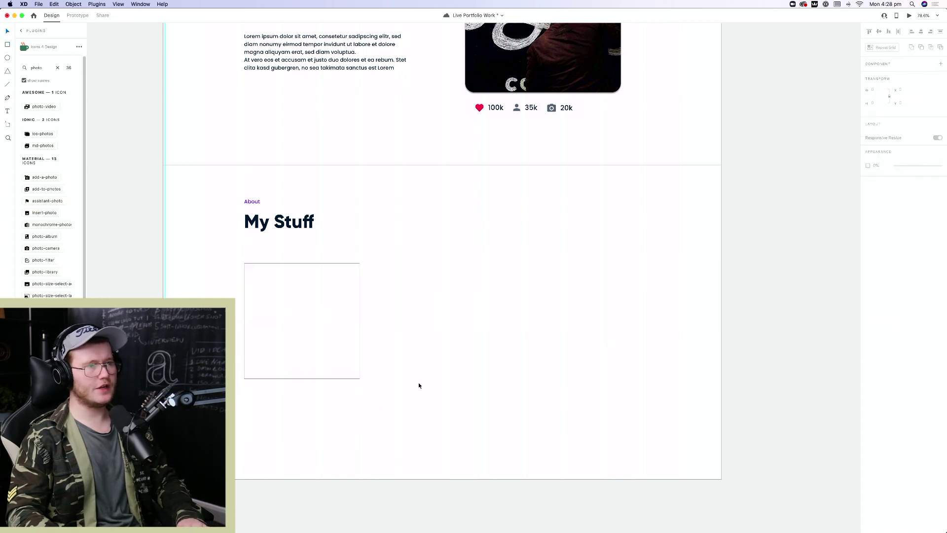
{"action": "left_click", "coordinate": [357, 380]}
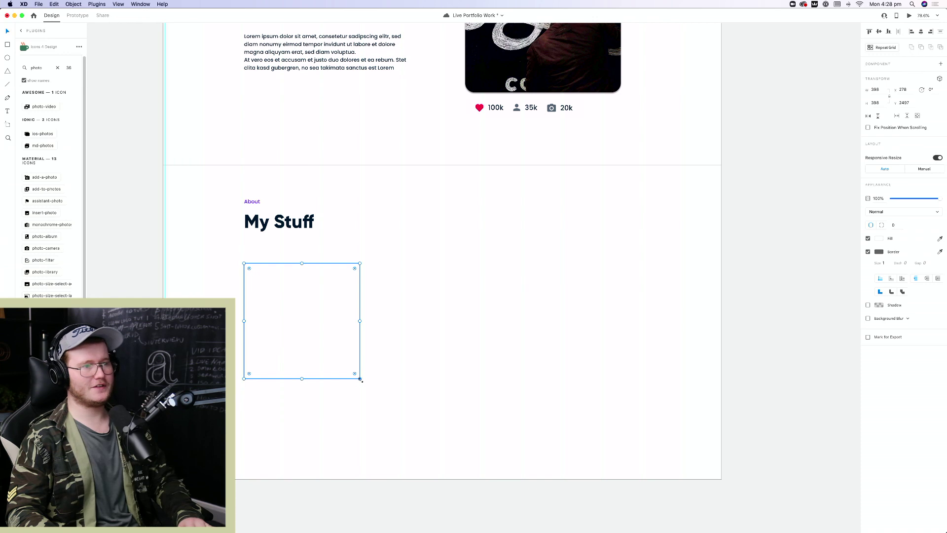
{"action": "left_click_drag", "start_coordinate": [361, 380], "coordinate": [645, 291]}
Repeat the square as a horizontal row of five with Repeat Grid and slightly adjust the gap between the squares
{"action": "key", "text": "super+r"}
{"action": "key", "text": "super+z"}
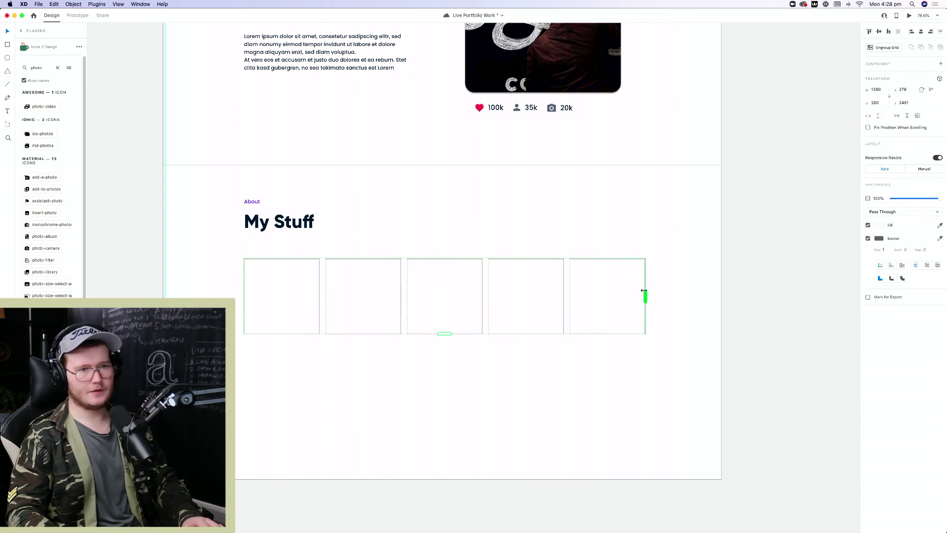
{"action": "mouse_move", "coordinate": [486, 295]}
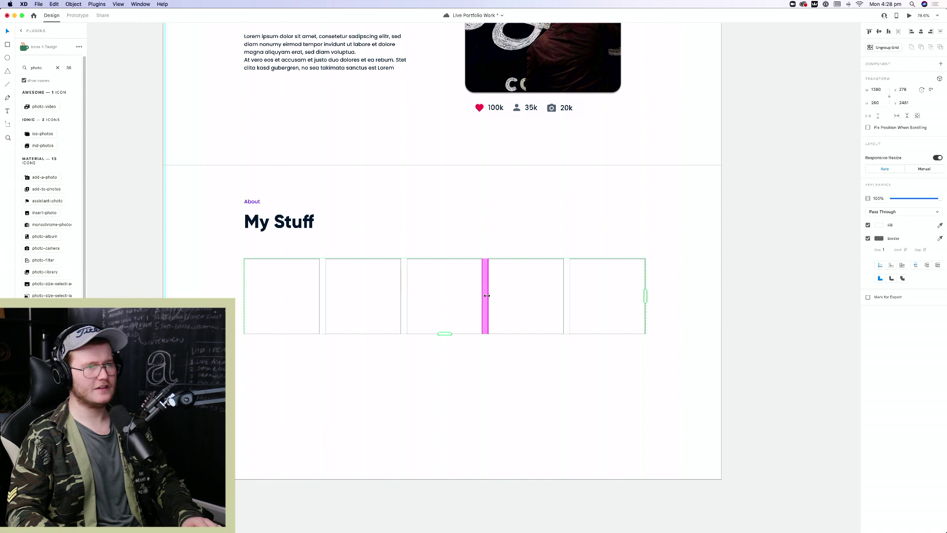
{"action": "left_click_drag", "start_coordinate": [486, 296], "coordinate": [482, 296]}
Examine both ends of the row of squares for alignment with the "My Stuff" heading and the artboard margins
{"action": "scroll", "coordinate": [252, 366], "scroll_direction": "up", "scroll_amount": 5}
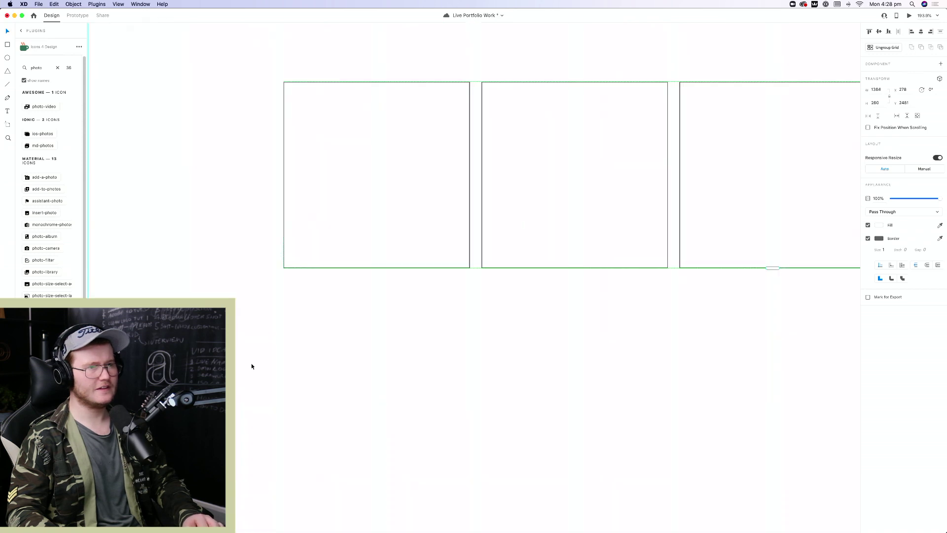
{"action": "scroll", "coordinate": [408, 365], "scroll_direction": "up", "scroll_amount": 2}
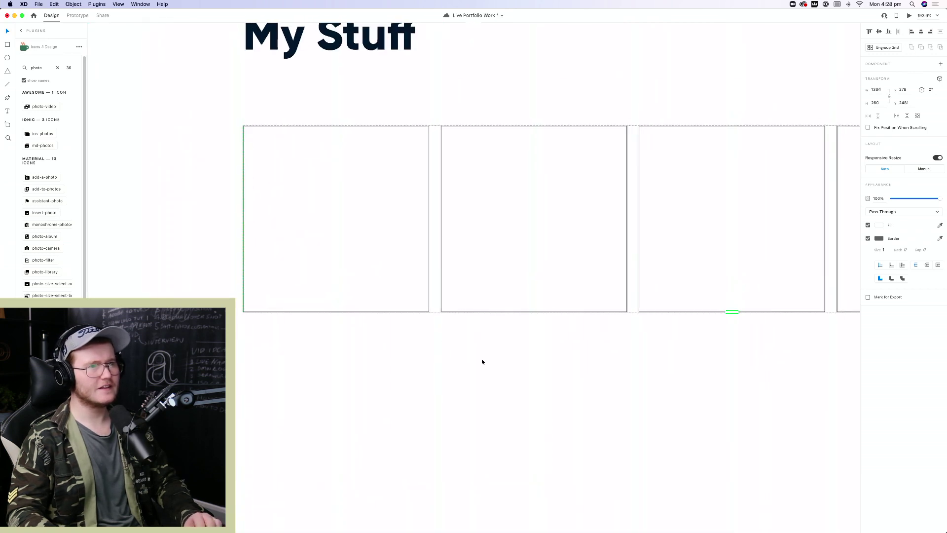
{"action": "scroll", "coordinate": [482, 361], "scroll_direction": "down", "scroll_amount": 6}
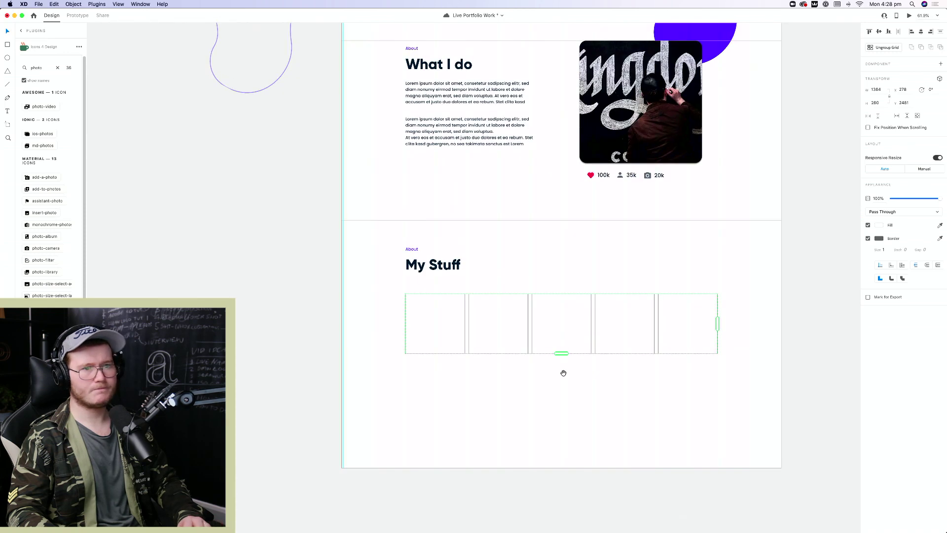
{"action": "scroll", "coordinate": [564, 373], "scroll_direction": "right", "scroll_amount": 4}
{"action": "scroll", "coordinate": [533, 307], "scroll_direction": "up", "scroll_amount": 5}
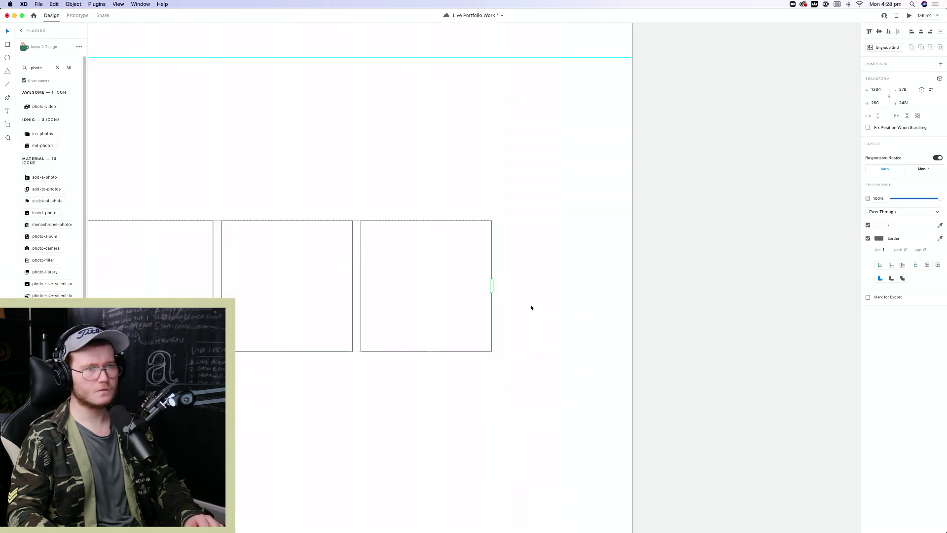
{"action": "scroll", "coordinate": [472, 371], "scroll_direction": "down", "scroll_amount": 5}
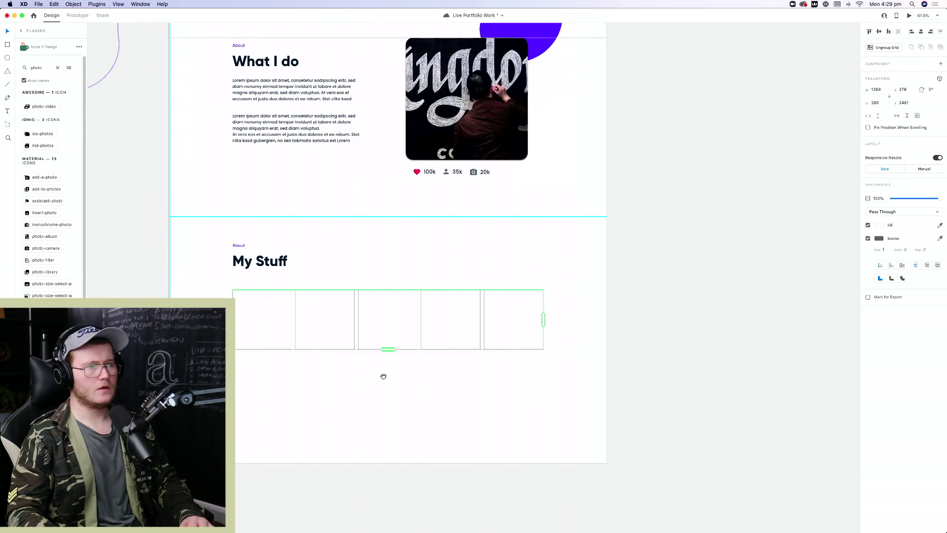
{"action": "scroll", "coordinate": [383, 377], "scroll_direction": "left", "scroll_amount": 1}
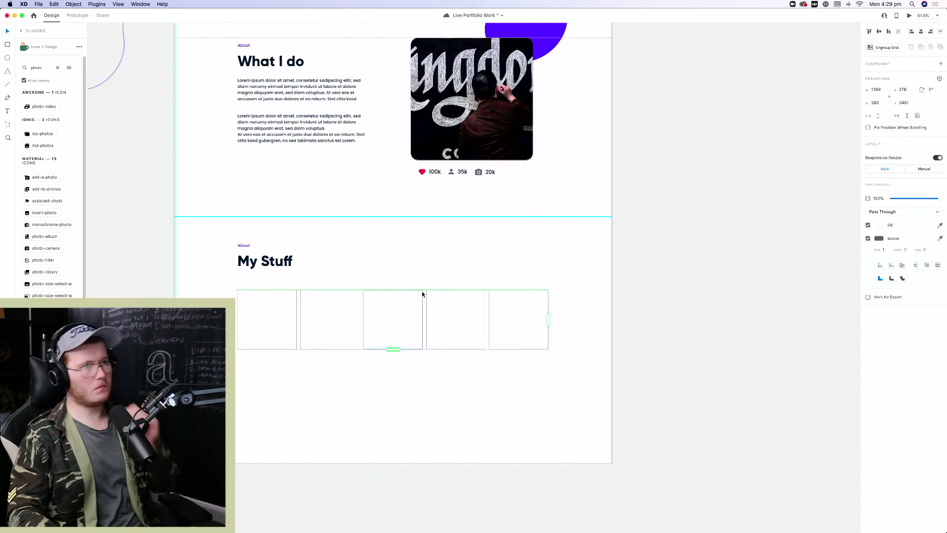
{"action": "left_click_drag", "start_coordinate": [207, 239], "coordinate": [266, 265]}
{"action": "key", "text": "Escape"}
{"action": "scroll", "coordinate": [409, 339], "scroll_direction": "up", "scroll_amount": 3}
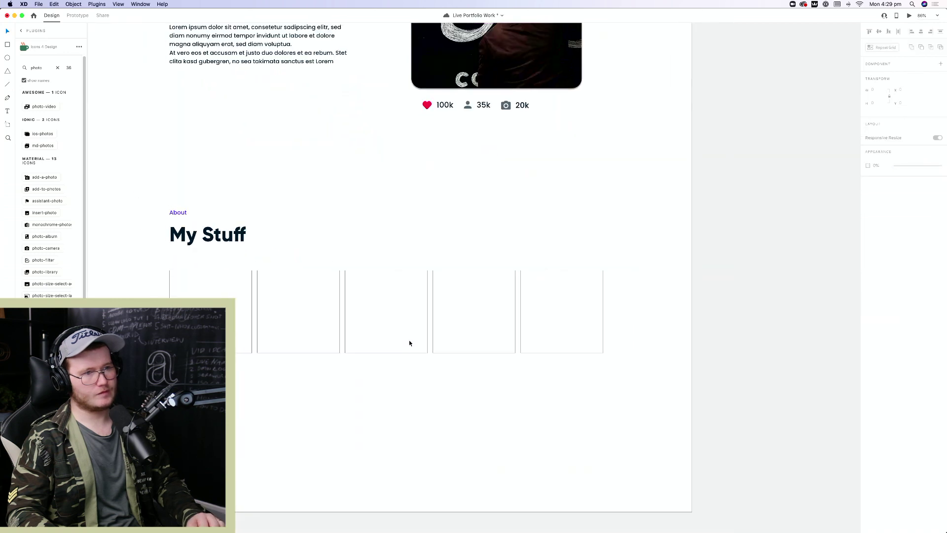
Reduce the repeat grid to four squares and widen the gaps so the grid spans about 1280
{"action": "left_click", "coordinate": [462, 335]}
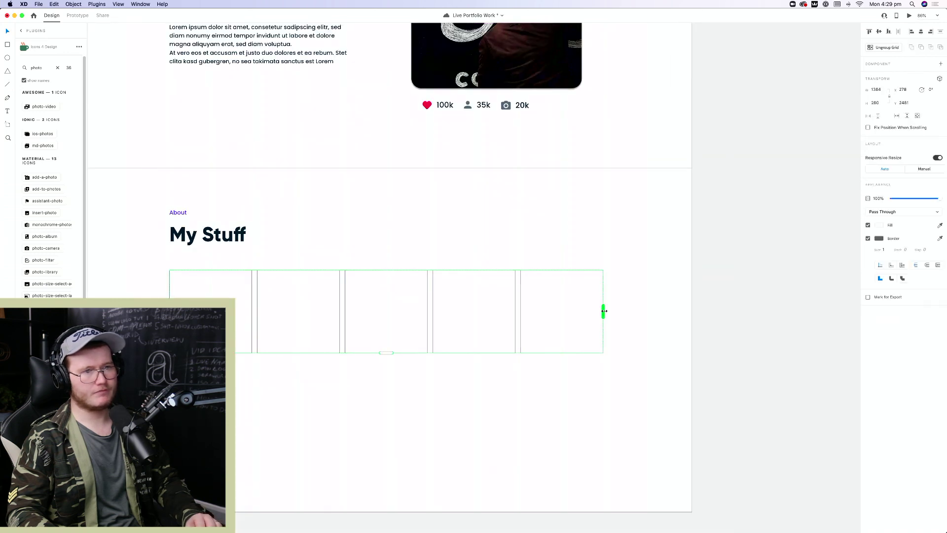
{"action": "left_click_drag", "start_coordinate": [604, 311], "coordinate": [520, 306]}
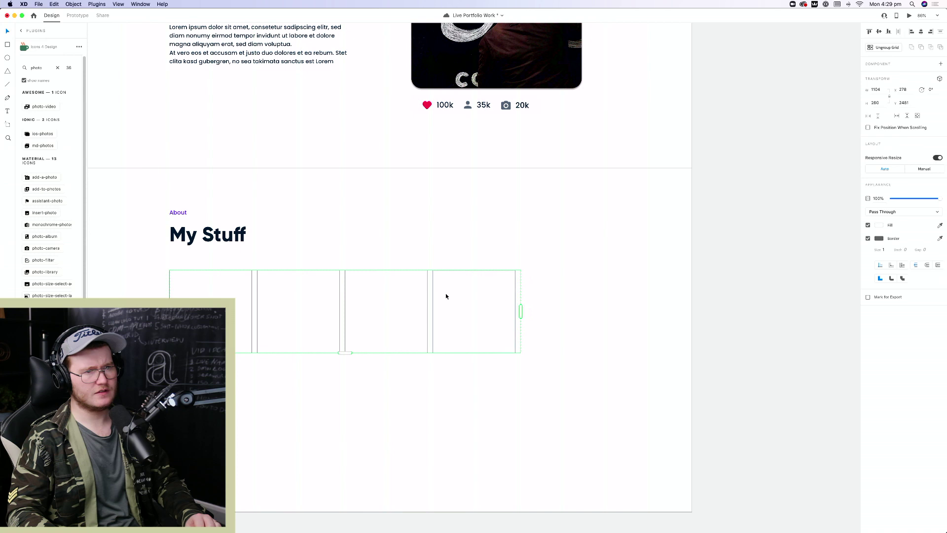
{"action": "left_click_drag", "start_coordinate": [430, 291], "coordinate": [481, 290]}
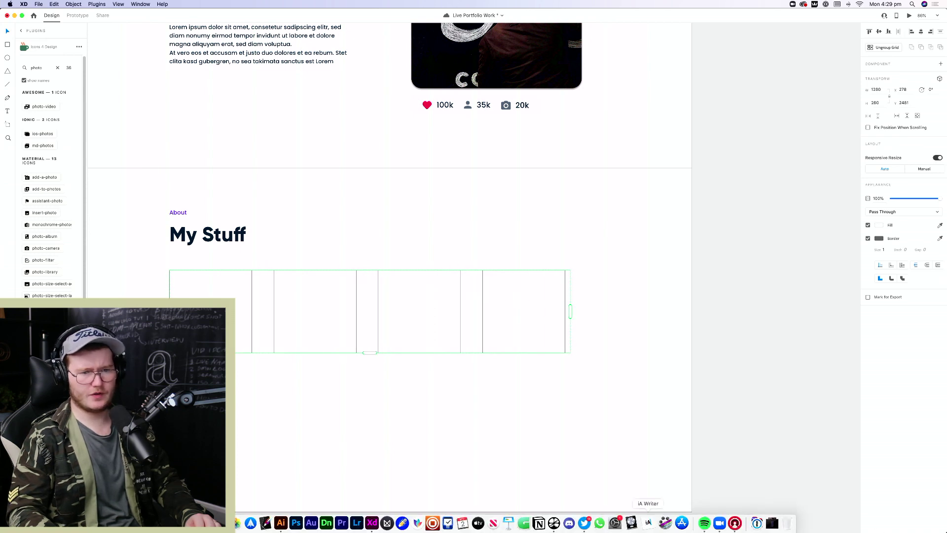
Look through the Downloads and Applications folders from the Dock and close them
{"action": "left_click", "coordinate": [762, 527]}
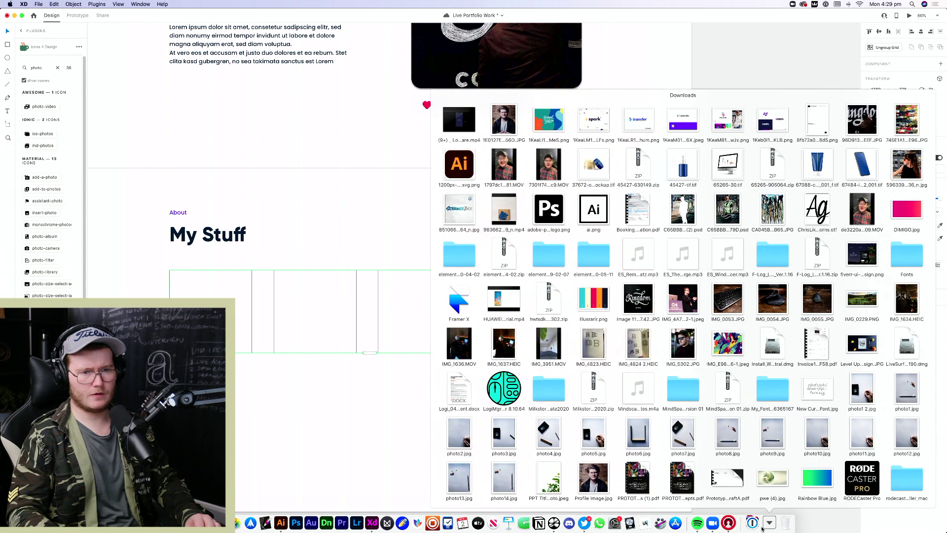
{"action": "left_click", "coordinate": [753, 526]}
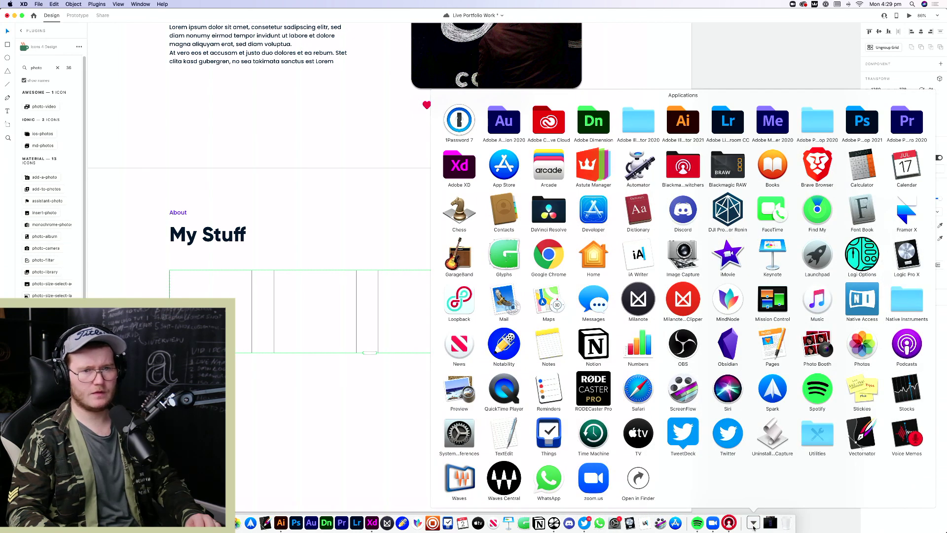
{"action": "left_click", "coordinate": [753, 526]}
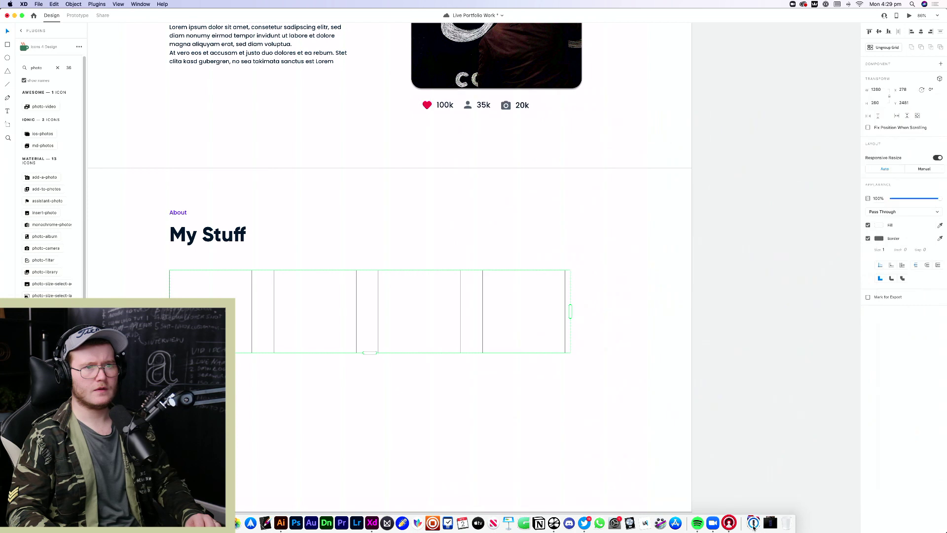
{"action": "left_click", "coordinate": [761, 461]}
{"action": "left_click_drag", "start_coordinate": [492, 370], "coordinate": [547, 366]}
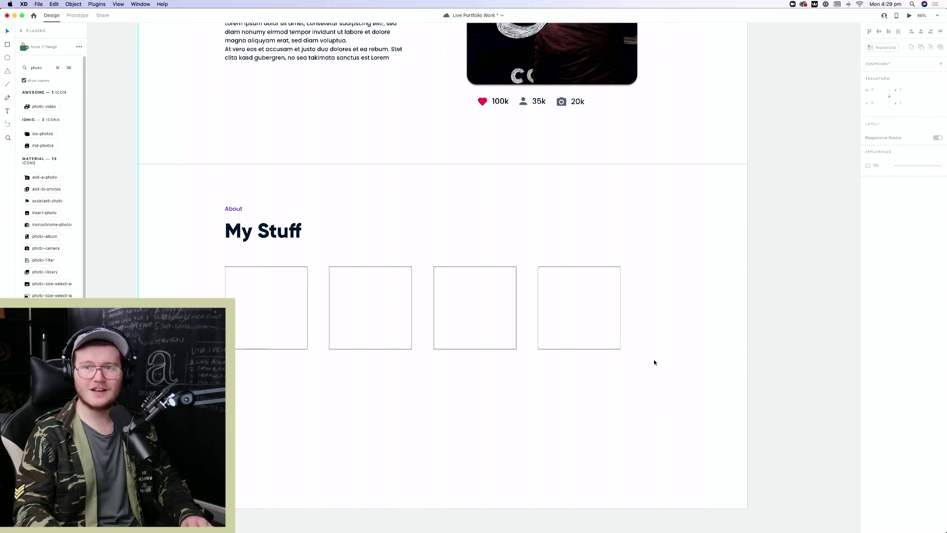
{"action": "left_click", "coordinate": [579, 280]}
{"action": "left_click", "coordinate": [678, 273]}
{"action": "left_click", "coordinate": [588, 308]}
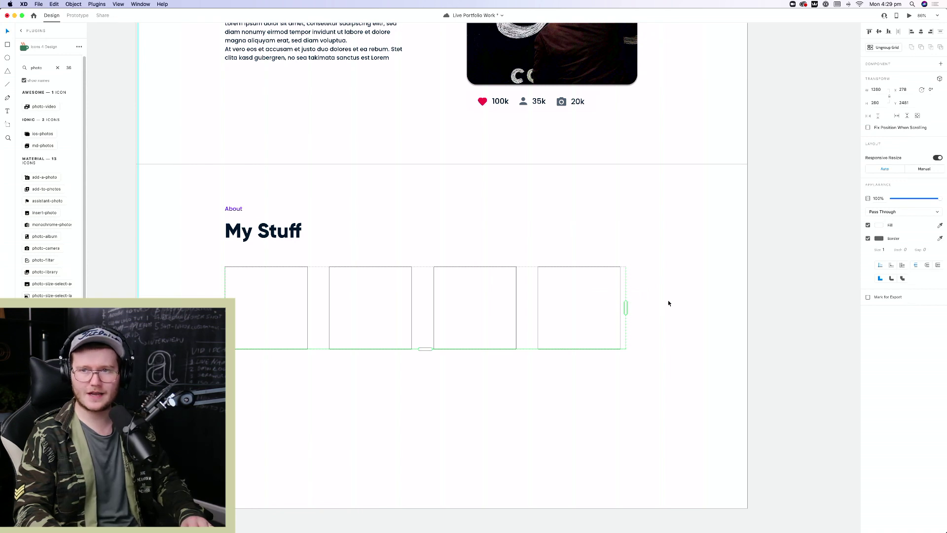
{"action": "left_click_drag", "start_coordinate": [668, 302], "coordinate": [471, 428]}
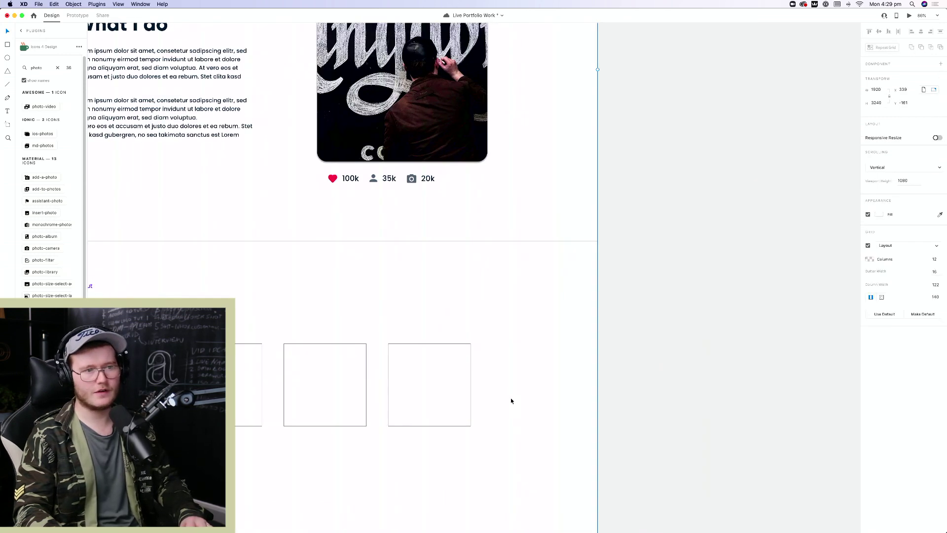
{"action": "scroll", "coordinate": [602, 372], "scroll_direction": "down", "scroll_amount": 10}
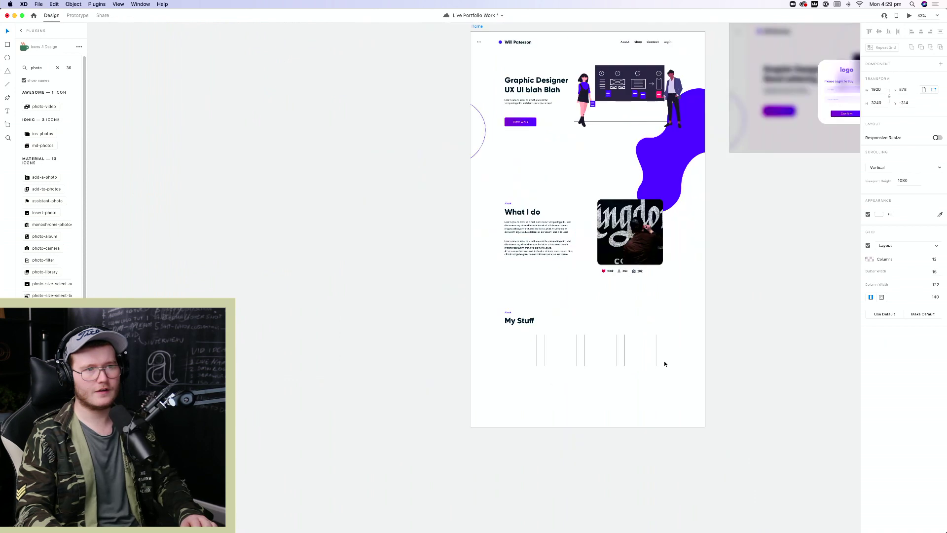
Review the Home artboard from hero to bottom and the row of four squares under "My Stuff"
{"action": "scroll", "coordinate": [649, 376], "scroll_direction": "up", "scroll_amount": 3}
{"action": "scroll", "coordinate": [649, 377], "scroll_direction": "right", "scroll_amount": 3}
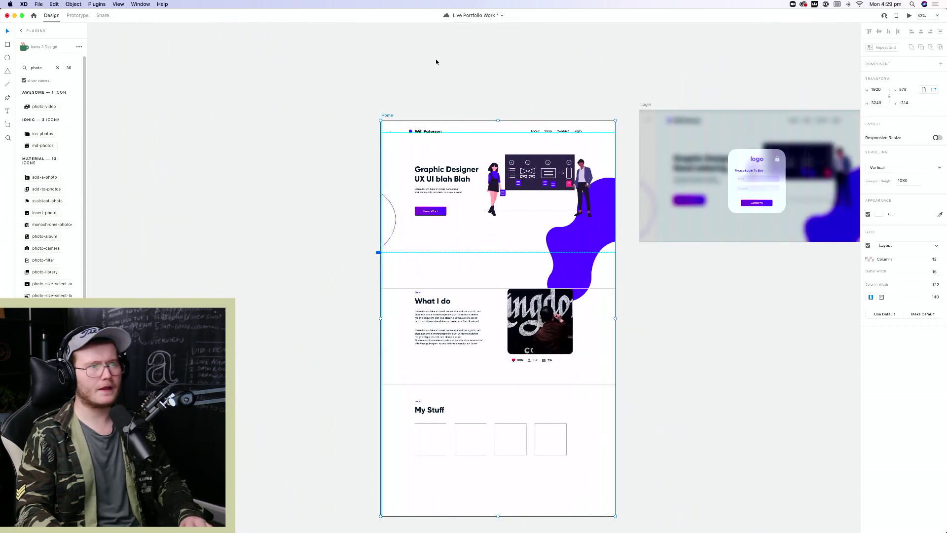
{"action": "left_click", "coordinate": [389, 115]}
{"action": "left_click", "coordinate": [731, 306]}
{"action": "scroll", "coordinate": [565, 401], "scroll_direction": "up", "scroll_amount": 5}
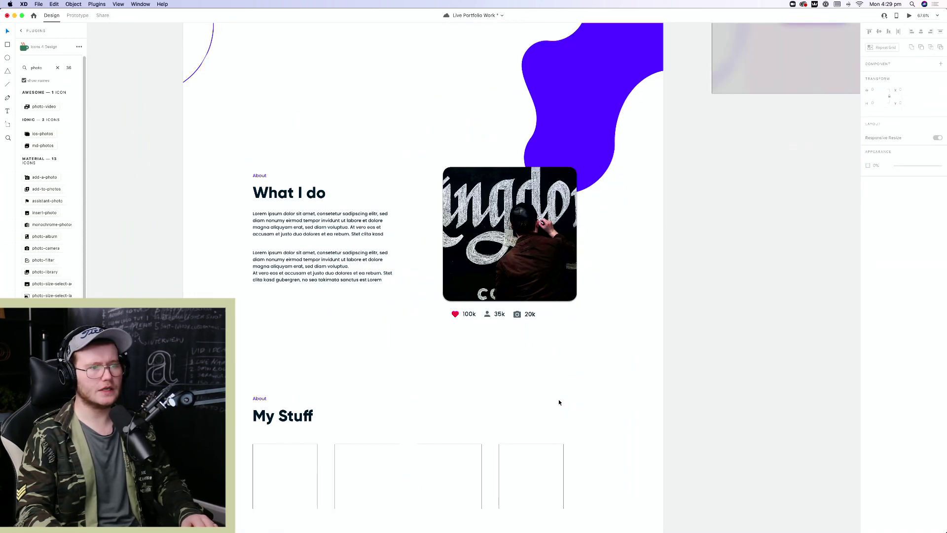
{"action": "scroll", "coordinate": [559, 402], "scroll_direction": "up", "scroll_amount": 3}
{"action": "scroll", "coordinate": [541, 444], "scroll_direction": "down", "scroll_amount": 5}
{"action": "scroll", "coordinate": [593, 317], "scroll_direction": "down", "scroll_amount": 5}
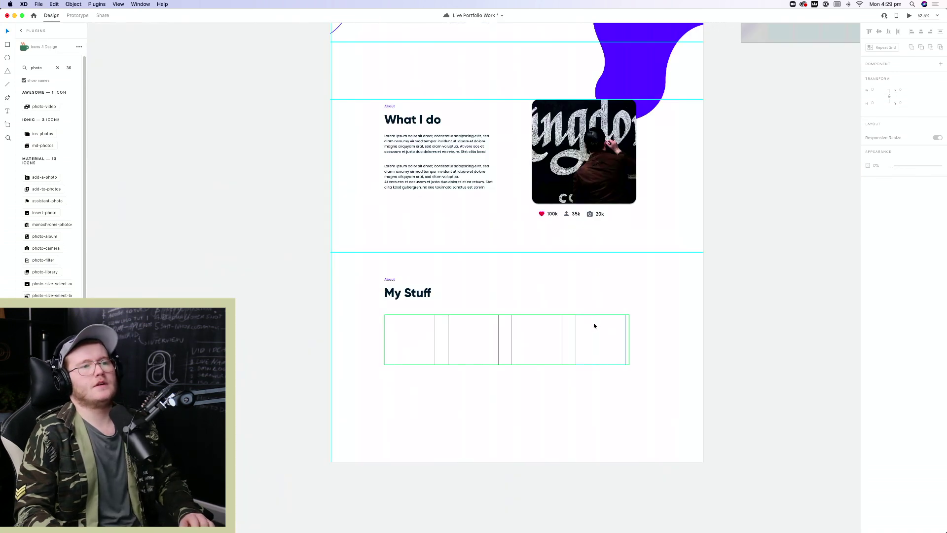
{"action": "left_click", "coordinate": [594, 322]}
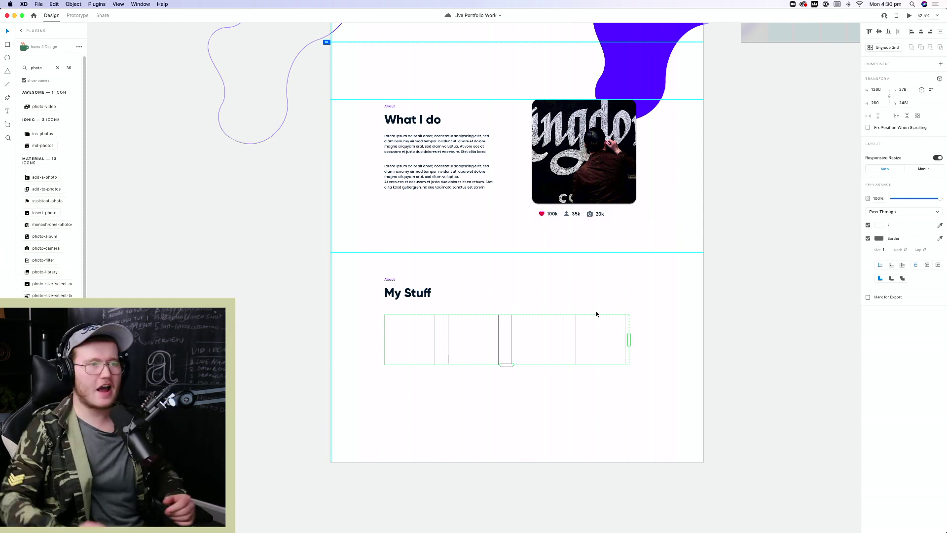
{"action": "left_click", "coordinate": [703, 413]}
{"action": "scroll", "coordinate": [607, 397], "scroll_direction": "up", "scroll_amount": 3}
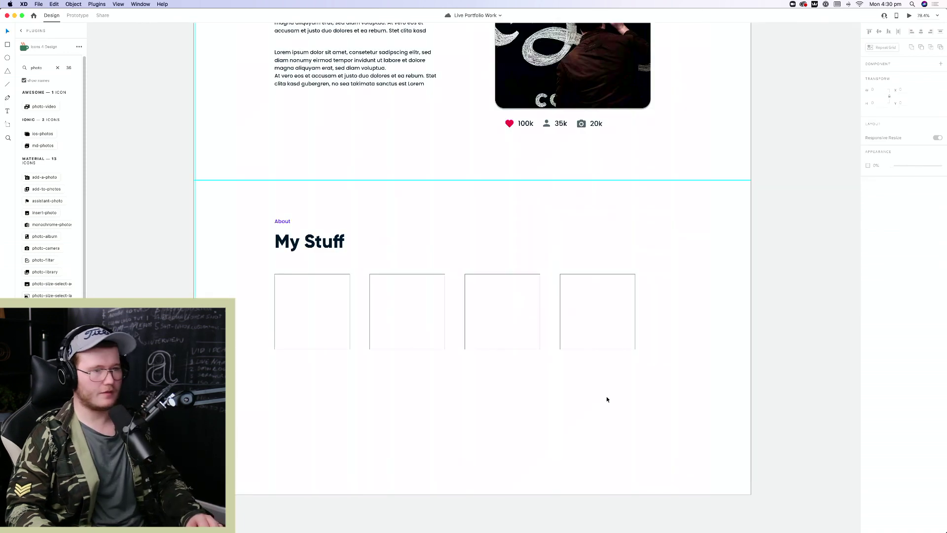
Expand the repeat grid to five squares with narrower gaps, about 1364 wide
{"action": "left_click", "coordinate": [632, 304]}
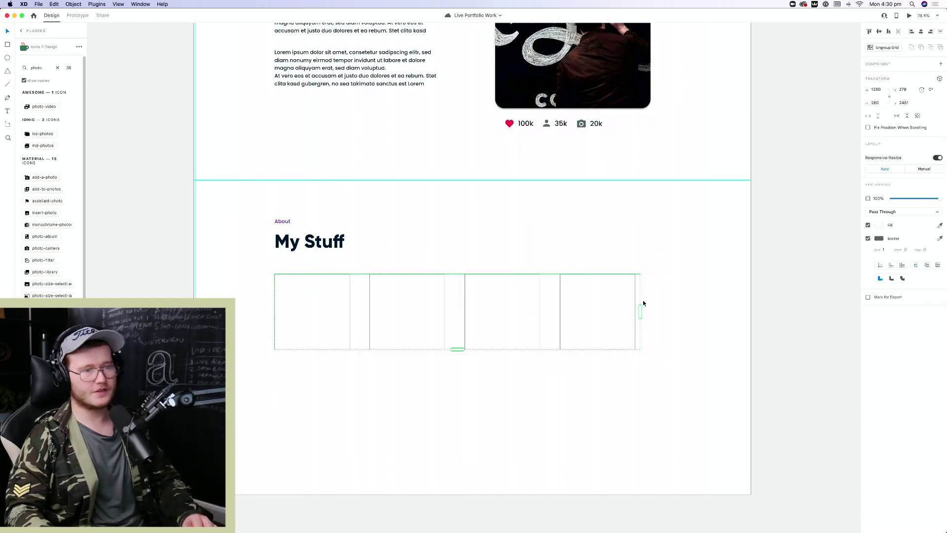
{"action": "left_click_drag", "start_coordinate": [644, 303], "coordinate": [639, 315]}
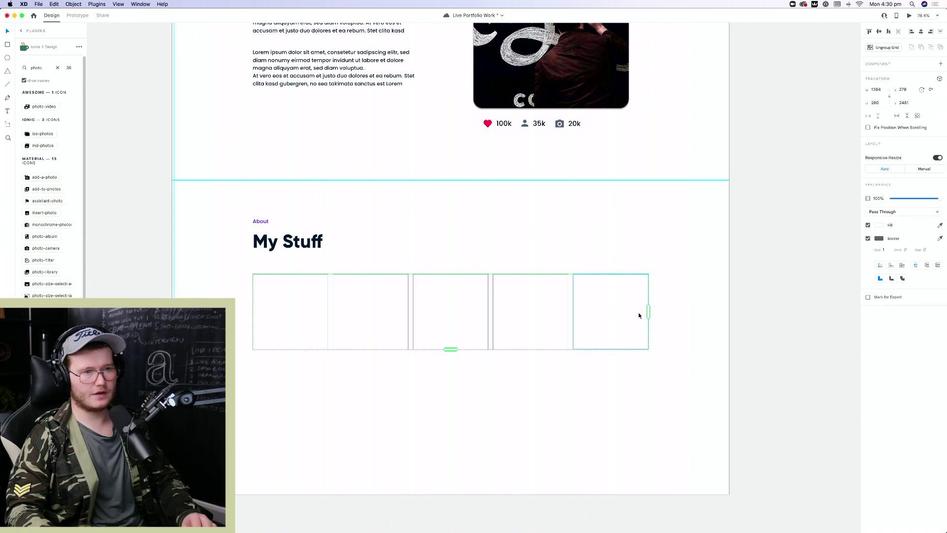
{"action": "left_click", "coordinate": [616, 385]}
{"action": "left_click", "coordinate": [533, 333]}
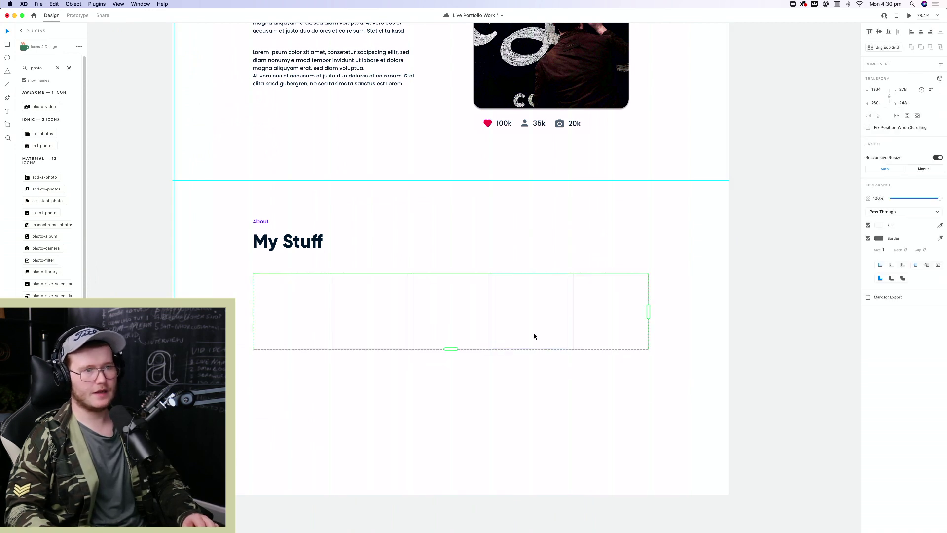
Extend the repeat grid downward to three rows of squares and adjust the gap between the rows
{"action": "left_click_drag", "start_coordinate": [452, 350], "coordinate": [447, 433]}
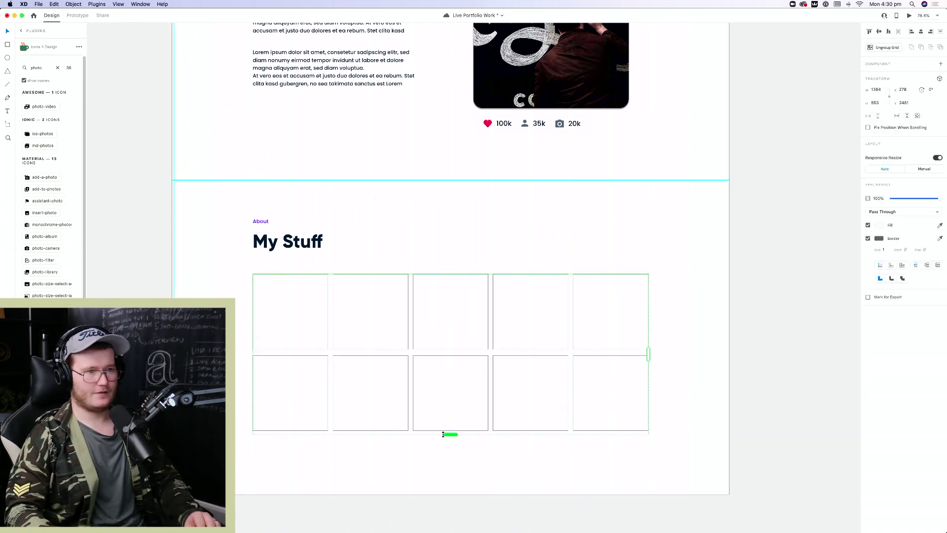
{"action": "mouse_move", "coordinate": [433, 352]}
{"action": "left_mouse_down"}
{"action": "mouse_move", "coordinate": [433, 375]}
{"action": "mouse_move", "coordinate": [432, 351]}
{"action": "left_mouse_up"}
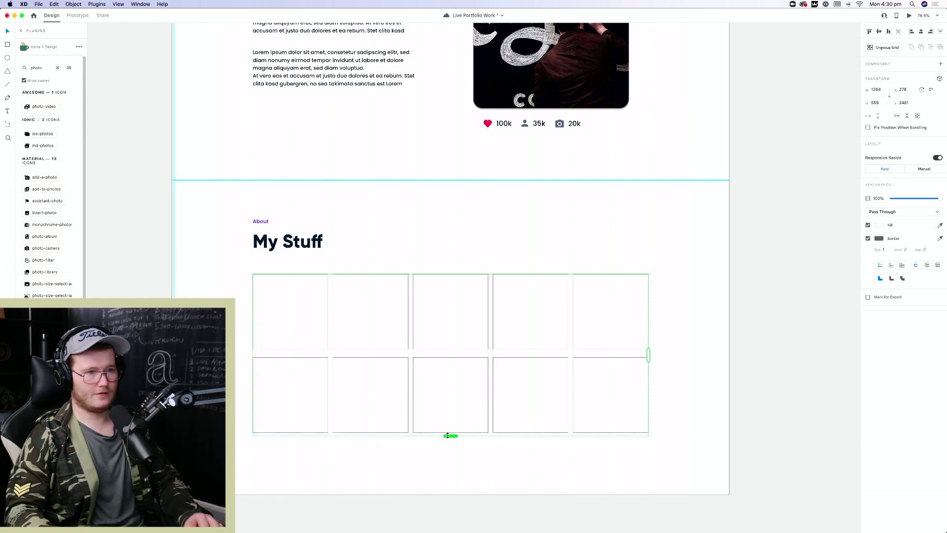
{"action": "left_click_drag", "start_coordinate": [447, 435], "coordinate": [450, 519]}
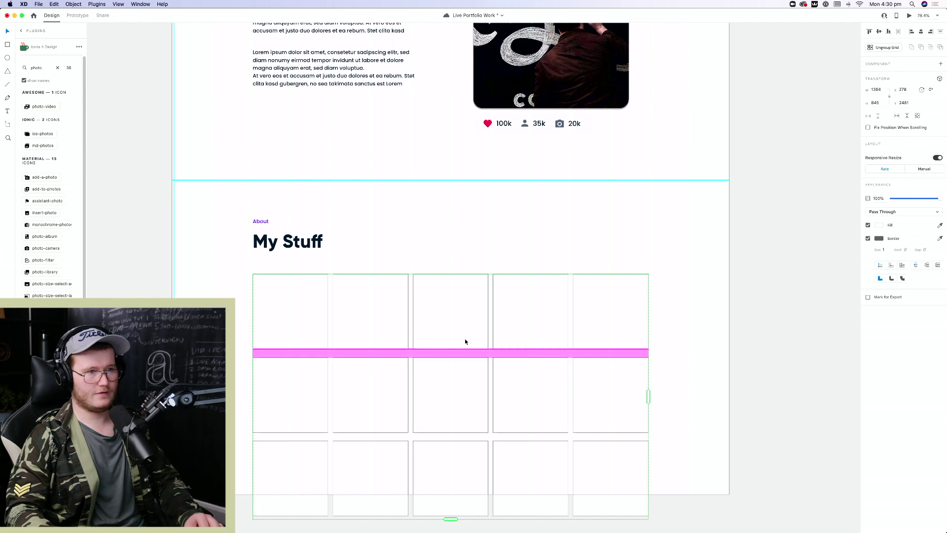
{"action": "left_click_drag", "start_coordinate": [465, 348], "coordinate": [466, 347]}
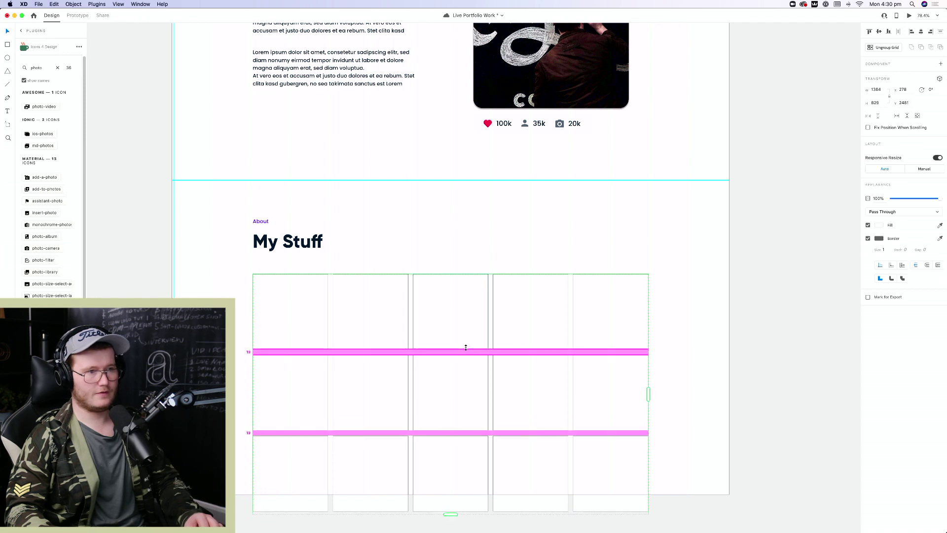
Reduce the repeat grid to two rows of four squares and align it under the "My Stuff" heading at about X 280, Y 2443
{"action": "left_click_drag", "start_coordinate": [454, 274], "coordinate": [458, 251]}
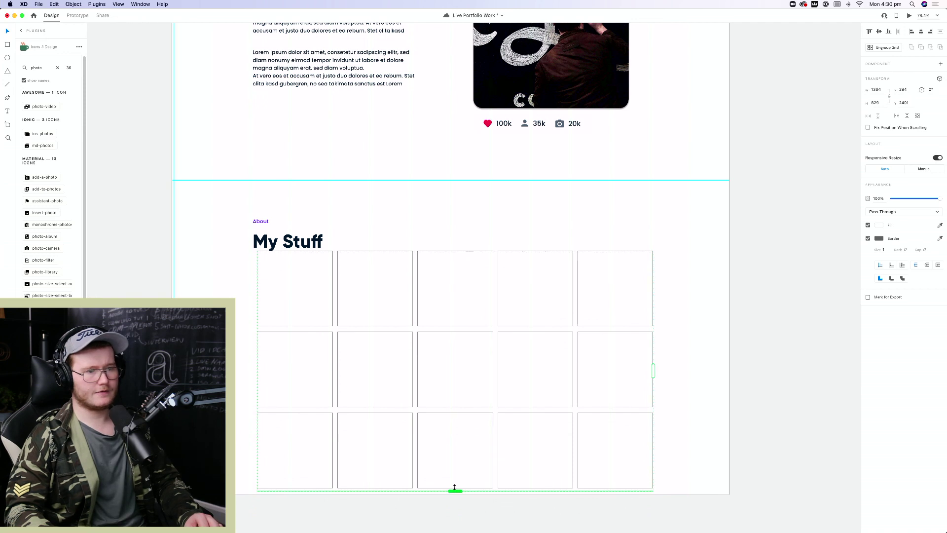
{"action": "left_click_drag", "start_coordinate": [454, 489], "coordinate": [455, 409]}
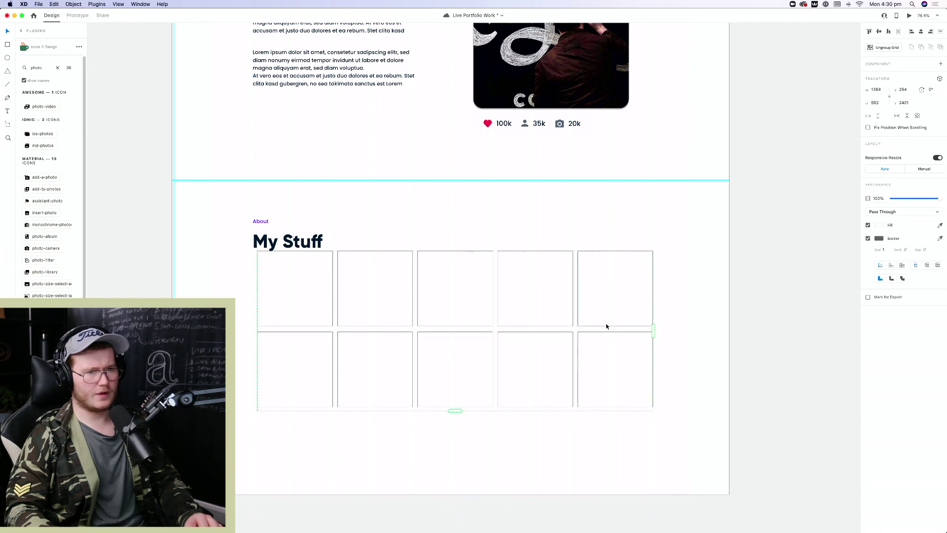
{"action": "left_click_drag", "start_coordinate": [653, 329], "coordinate": [576, 332]}
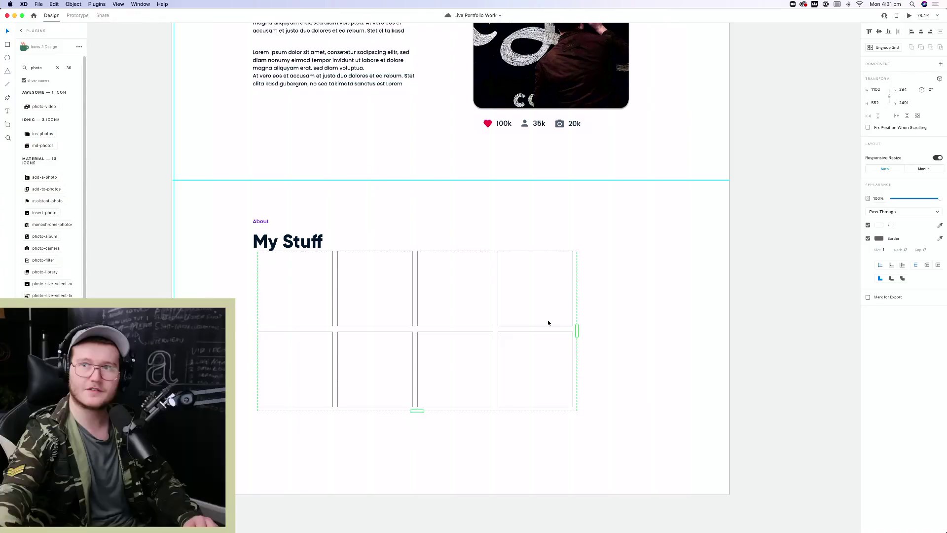
{"action": "left_click_drag", "start_coordinate": [579, 398], "coordinate": [613, 368]}
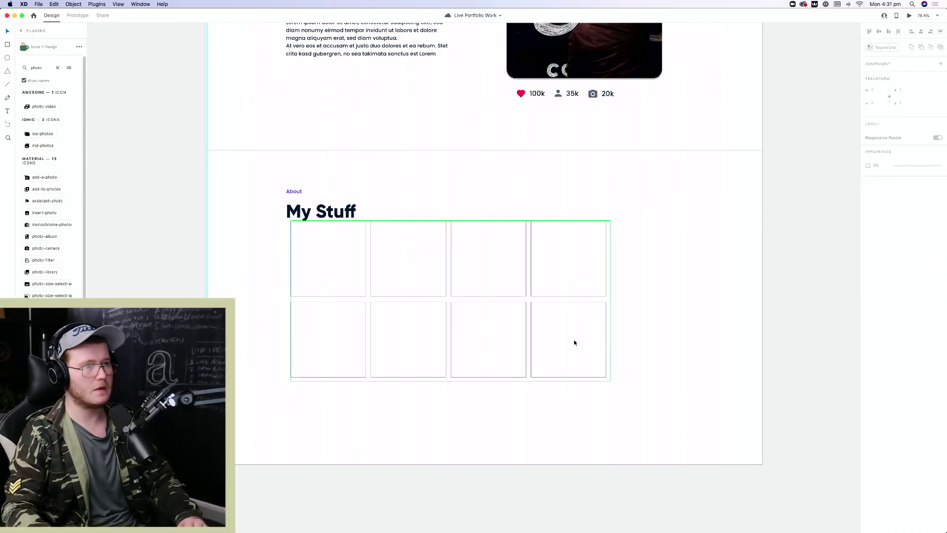
{"action": "left_click", "coordinate": [405, 307]}
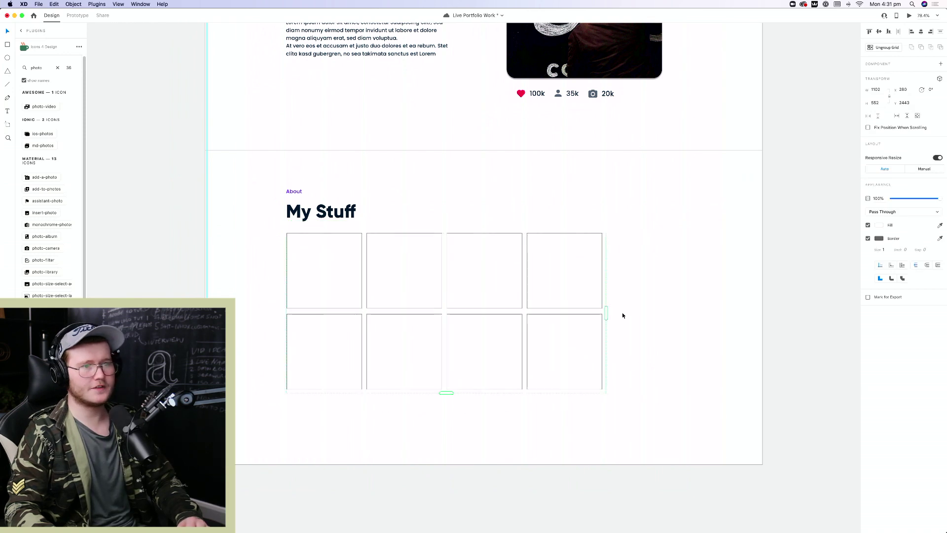
Widen the grid's column and row gaps to about 1393 by 620 overall and move it down to about Y 2469
{"action": "left_click_drag", "start_coordinate": [524, 296], "coordinate": [609, 294]}
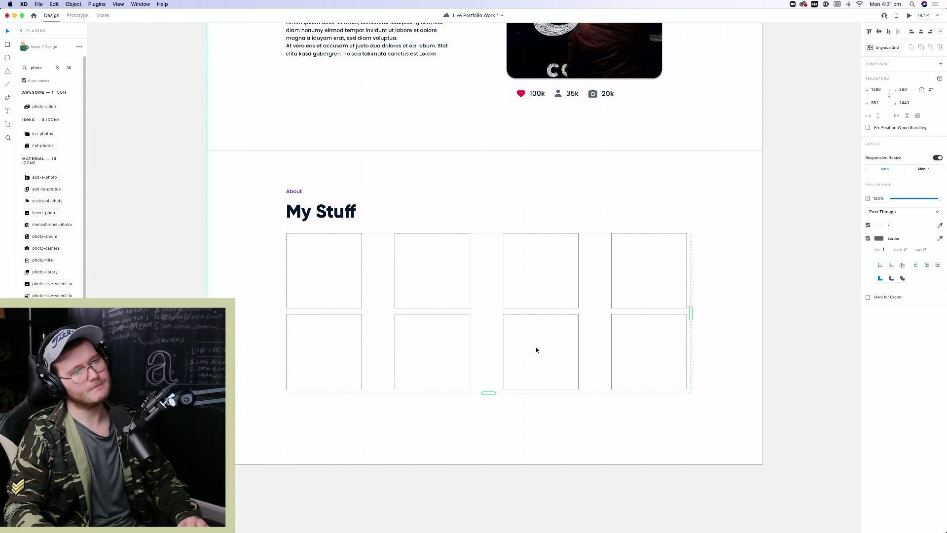
{"action": "left_click_drag", "start_coordinate": [528, 311], "coordinate": [587, 333]}
{"action": "left_click", "coordinate": [723, 360]}
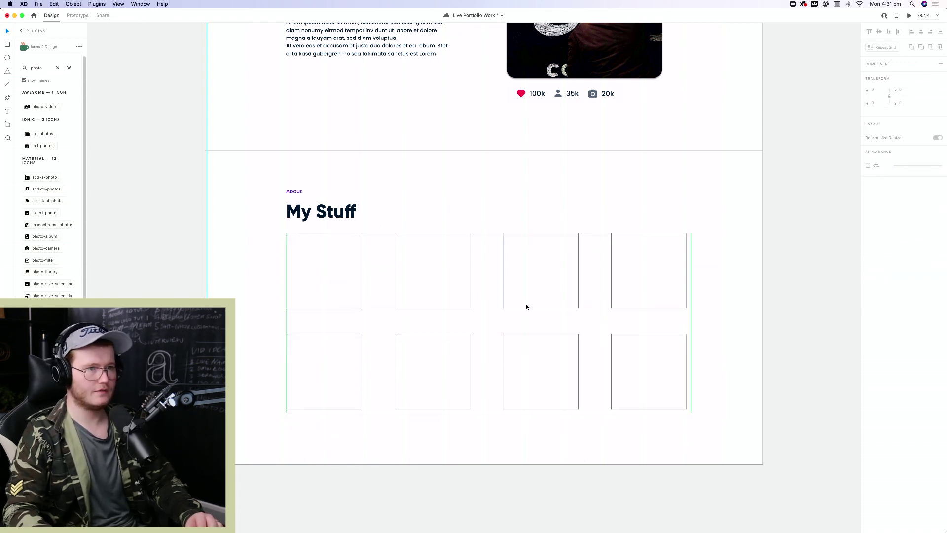
{"action": "mouse_move", "coordinate": [525, 305]}
{"action": "left_mouse_down"}
{"action": "mouse_move", "coordinate": [527, 322]}
{"action": "mouse_move", "coordinate": [530, 315]}
{"action": "left_mouse_up"}
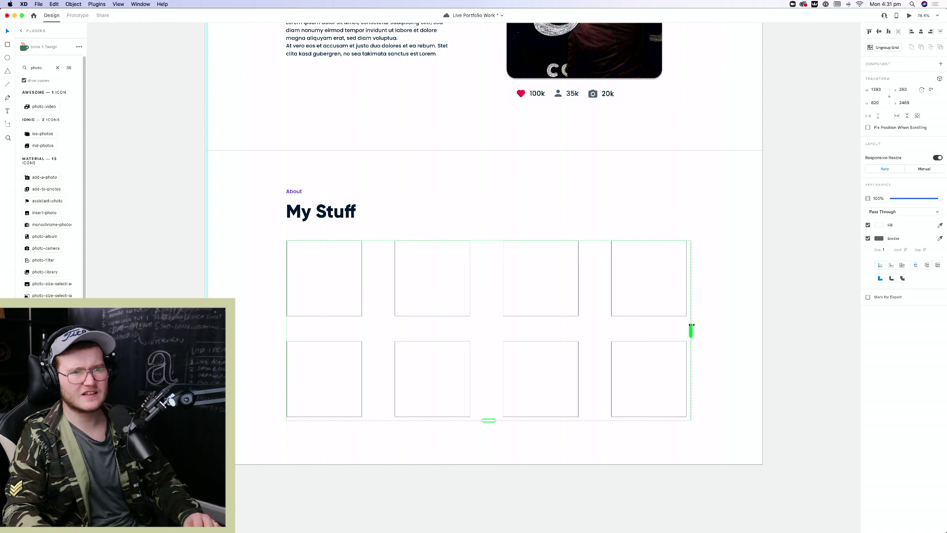
Fine-tune the grid's column gaps and trailing edge so it spans about 1374
{"action": "left_click_drag", "start_coordinate": [688, 326], "coordinate": [686, 327]}
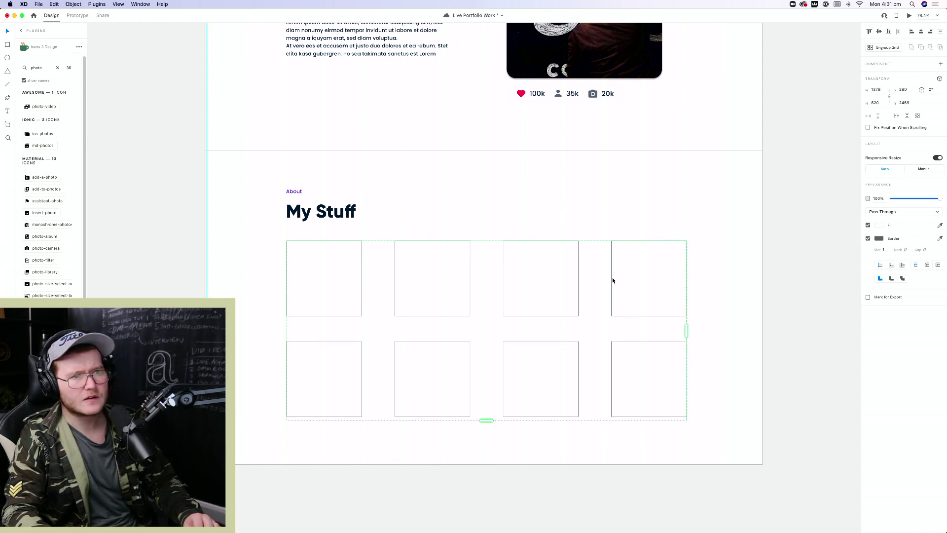
{"action": "left_click_drag", "start_coordinate": [610, 275], "coordinate": [608, 276]}
{"action": "scroll", "coordinate": [746, 272], "scroll_direction": "up", "scroll_amount": 5}
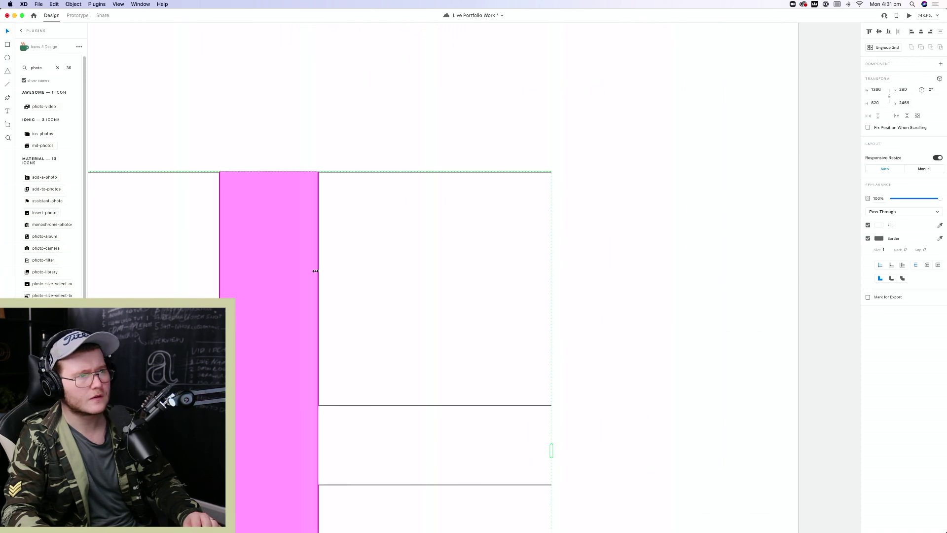
{"action": "left_click_drag", "start_coordinate": [311, 272], "coordinate": [308, 272]}
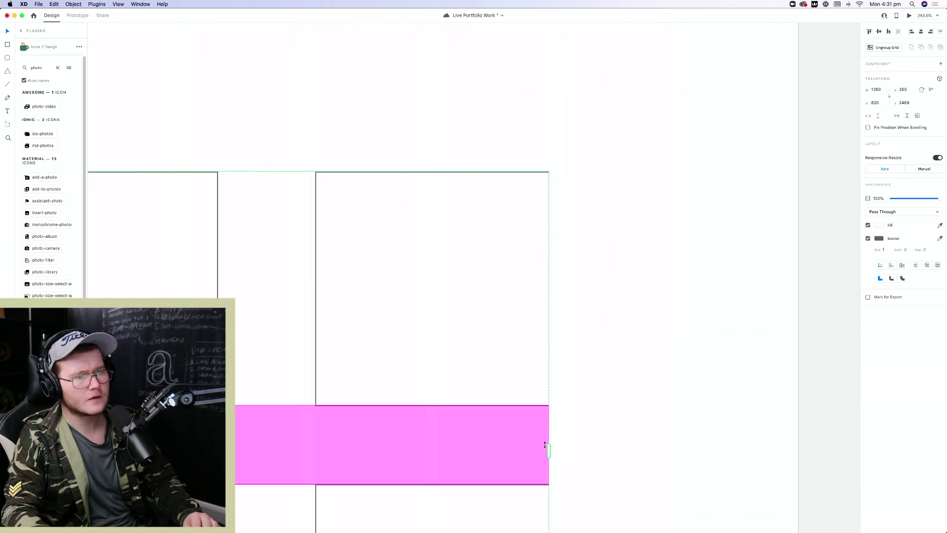
{"action": "left_click_drag", "start_coordinate": [547, 446], "coordinate": [553, 446]}
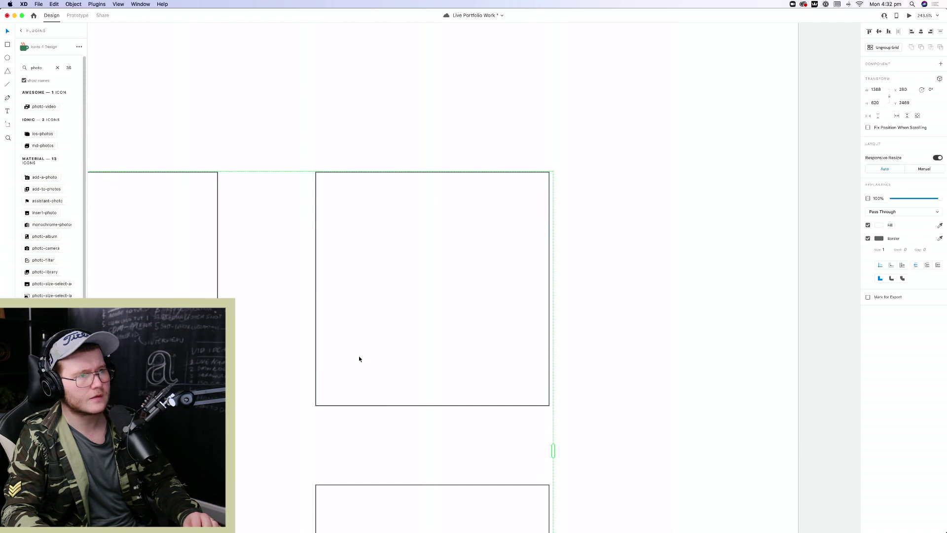
{"action": "left_click_drag", "start_coordinate": [310, 320], "coordinate": [312, 318]}
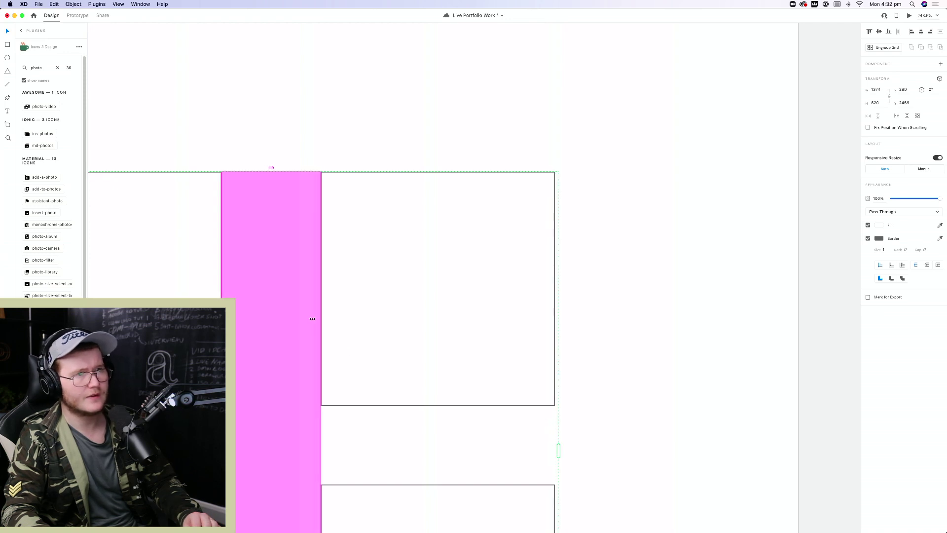
Increase the opacity of the Home artboard's magenta layout columns for use as an alignment guide
{"action": "scroll", "coordinate": [400, 366], "scroll_direction": "down", "scroll_amount": 5}
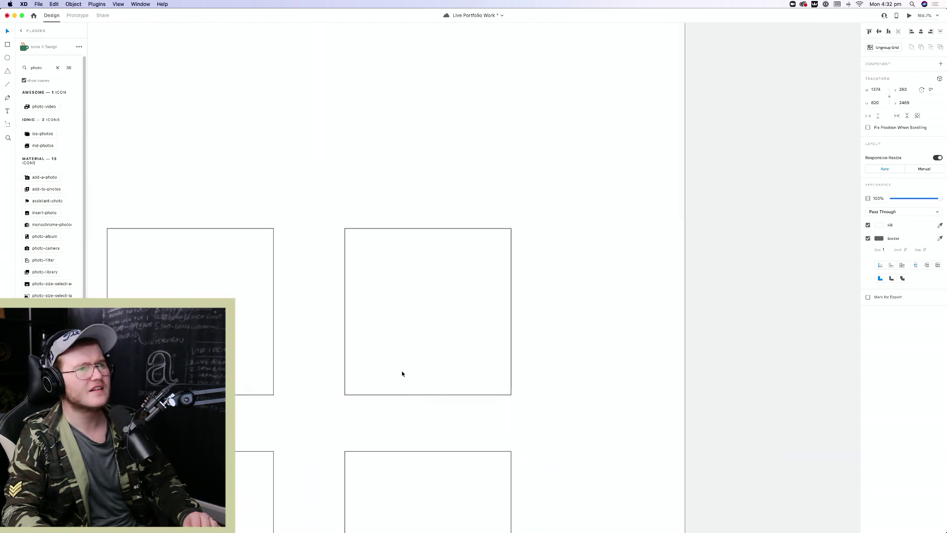
{"action": "scroll", "coordinate": [402, 371], "scroll_direction": "up", "scroll_amount": 2}
{"action": "key", "text": "Escape"}
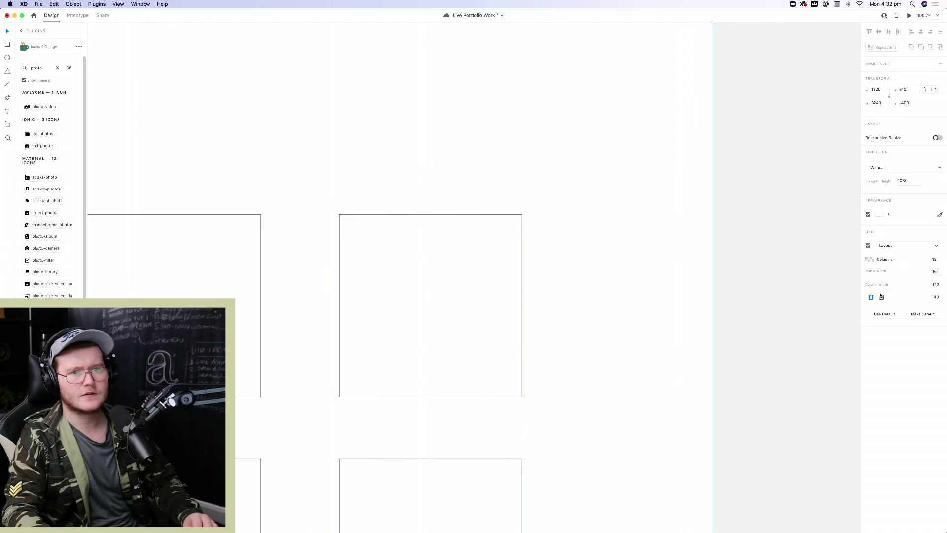
{"action": "left_click", "coordinate": [869, 256]}
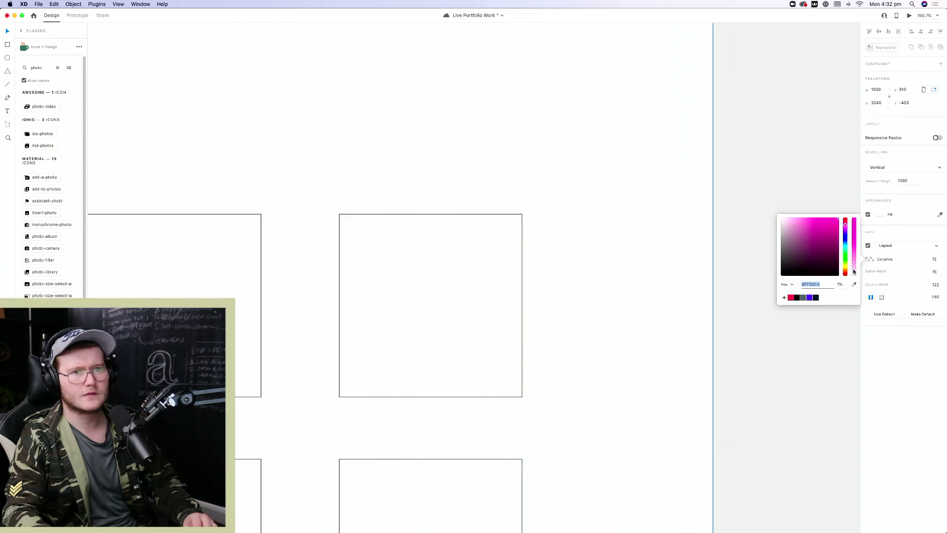
{"action": "mouse_move", "coordinate": [854, 270]}
{"action": "left_mouse_down"}
{"action": "mouse_move", "coordinate": [854, 246]}
{"action": "mouse_move", "coordinate": [853, 258]}
{"action": "left_mouse_up"}
{"action": "left_click", "coordinate": [694, 347]}
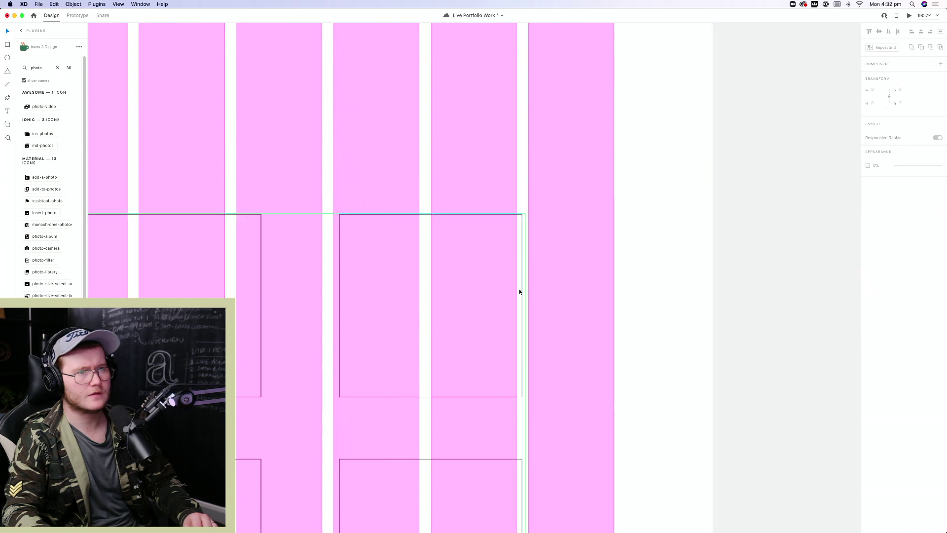
Tighten the tile grid's column gaps and trailing edge against the layout columns so the grid spans about 1365 wide
{"action": "left_click", "coordinate": [519, 291]}
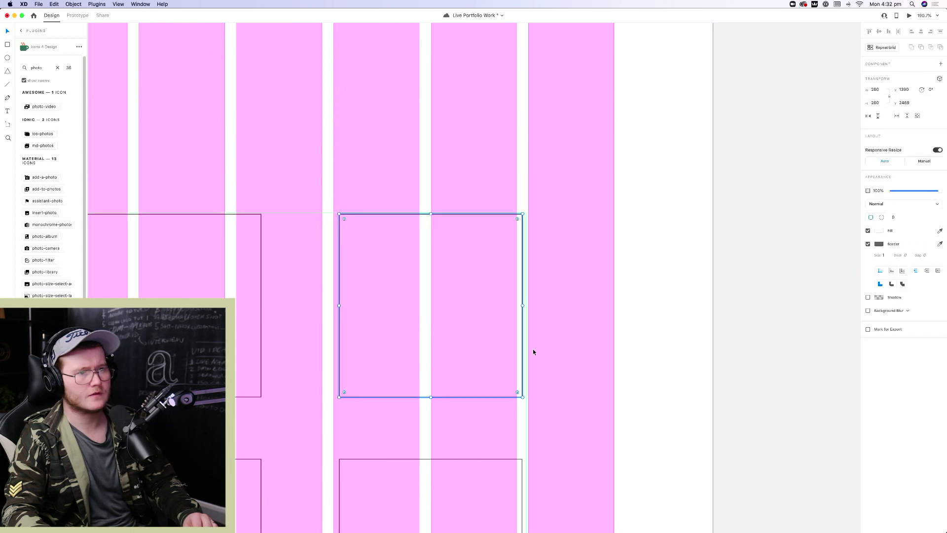
{"action": "scroll", "coordinate": [536, 433], "scroll_direction": "down", "scroll_amount": 3}
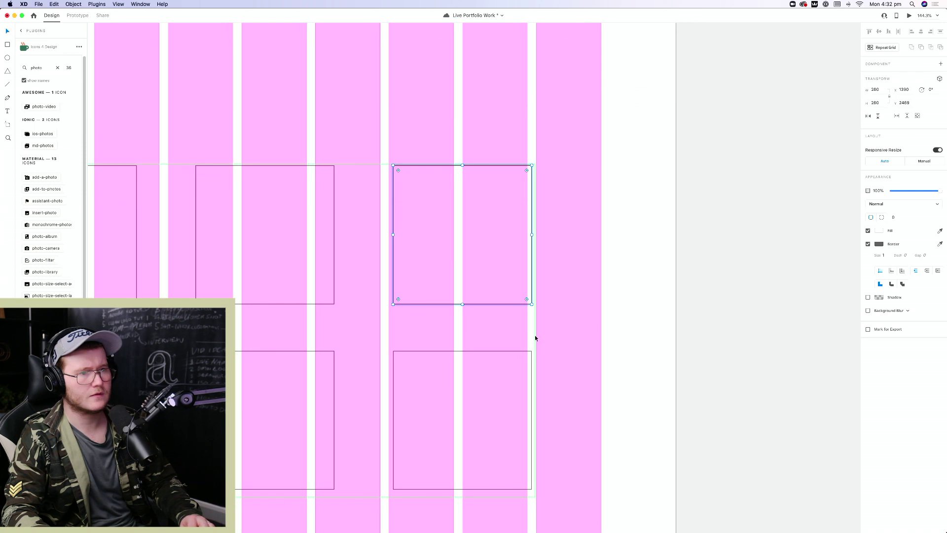
{"action": "left_click", "coordinate": [534, 335]}
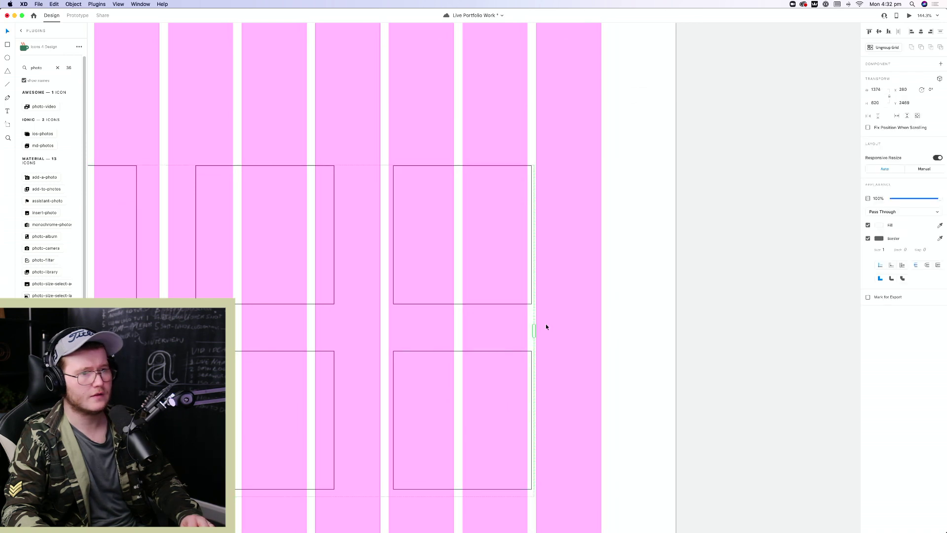
{"action": "left_click_drag", "start_coordinate": [534, 327], "coordinate": [526, 326]}
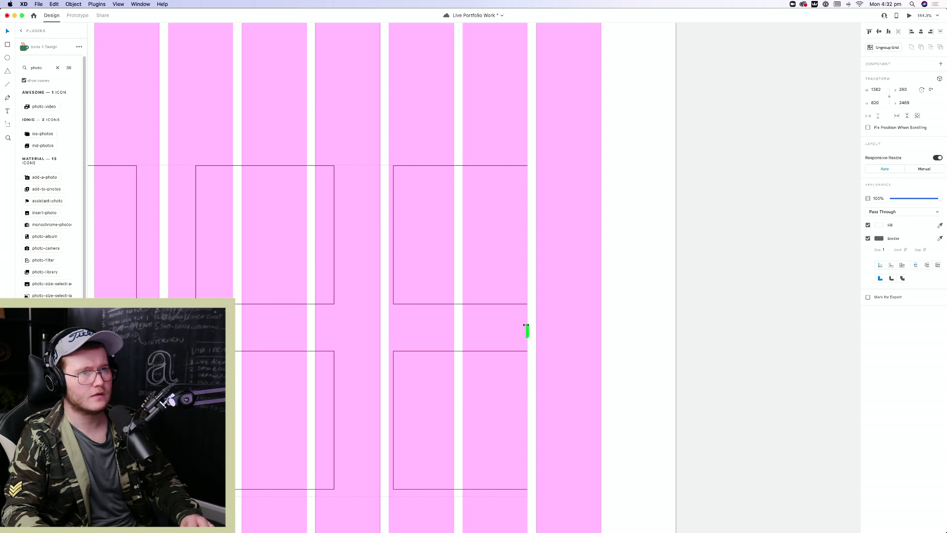
{"action": "left_click_drag", "start_coordinate": [384, 249], "coordinate": [379, 251]}
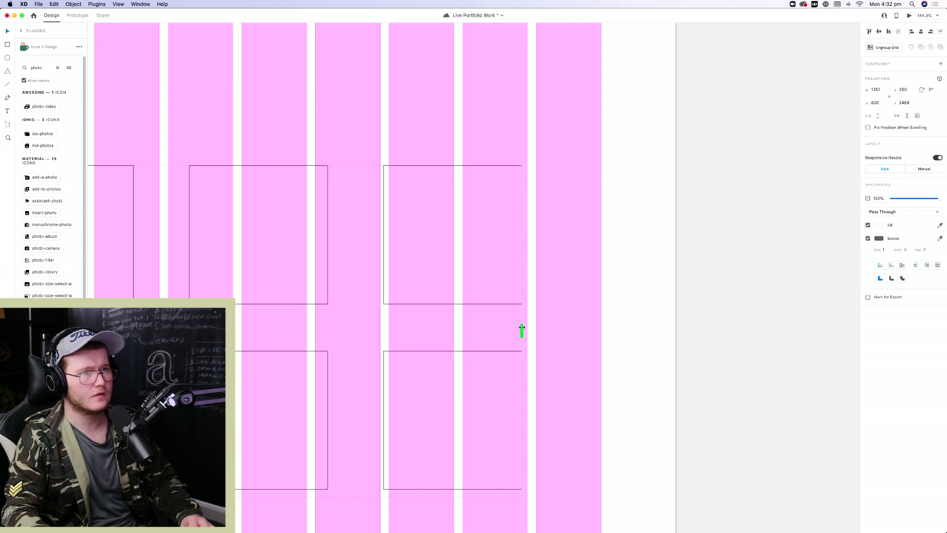
{"action": "left_click_drag", "start_coordinate": [521, 326], "coordinate": [524, 327]}
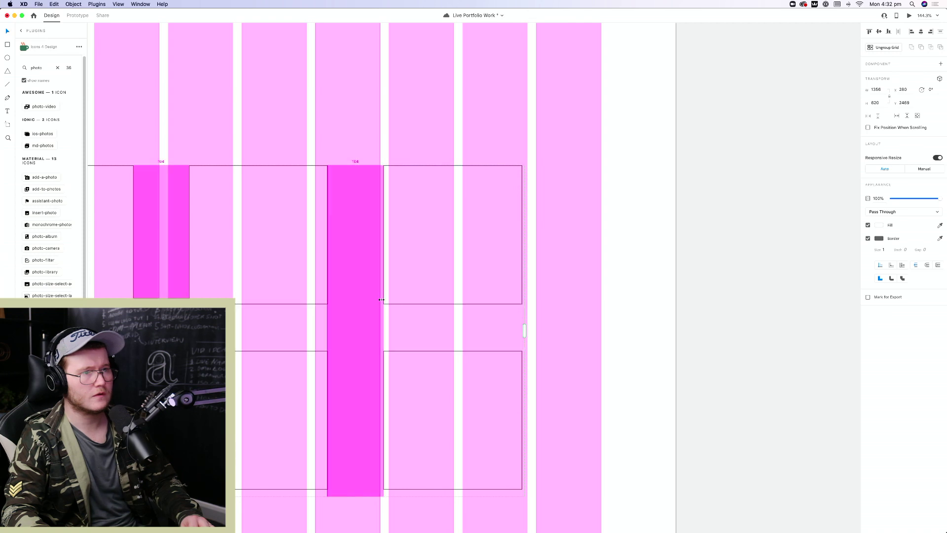
{"action": "left_click_drag", "start_coordinate": [383, 300], "coordinate": [383, 300]}
{"action": "scroll", "coordinate": [385, 299], "scroll_direction": "down", "scroll_amount": 5}
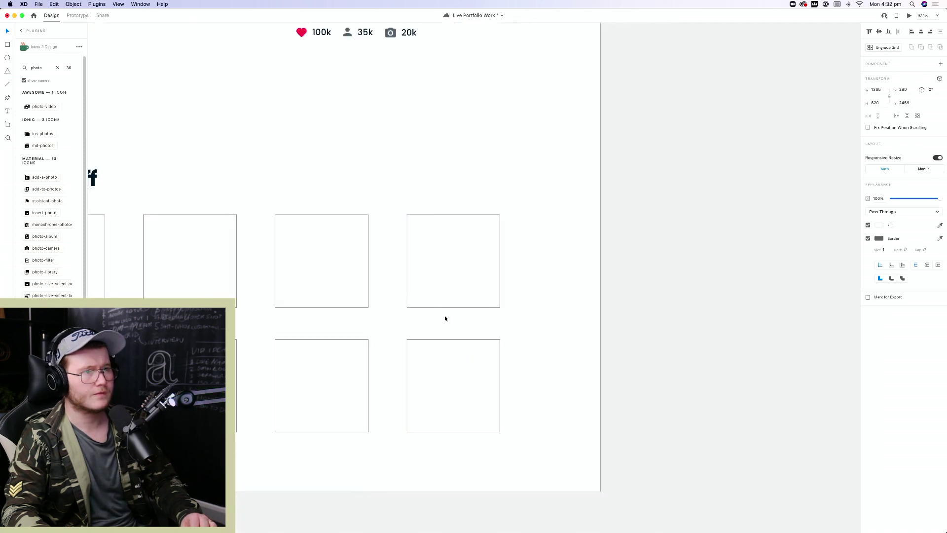
{"action": "scroll", "coordinate": [400, 335], "scroll_direction": "left", "scroll_amount": 5}
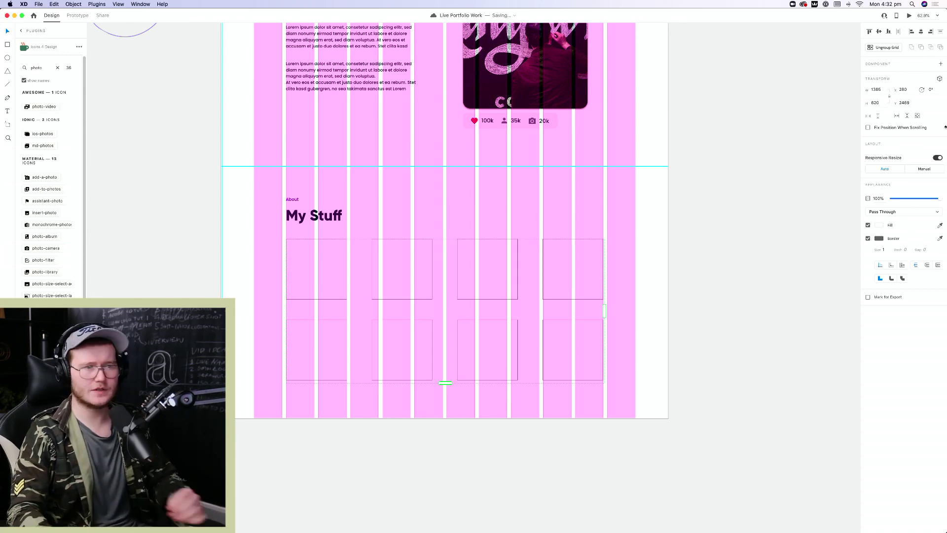
Lower the opacity of the Home artboard's magenta layout columns to 3%
{"action": "left_click", "coordinate": [664, 217]}
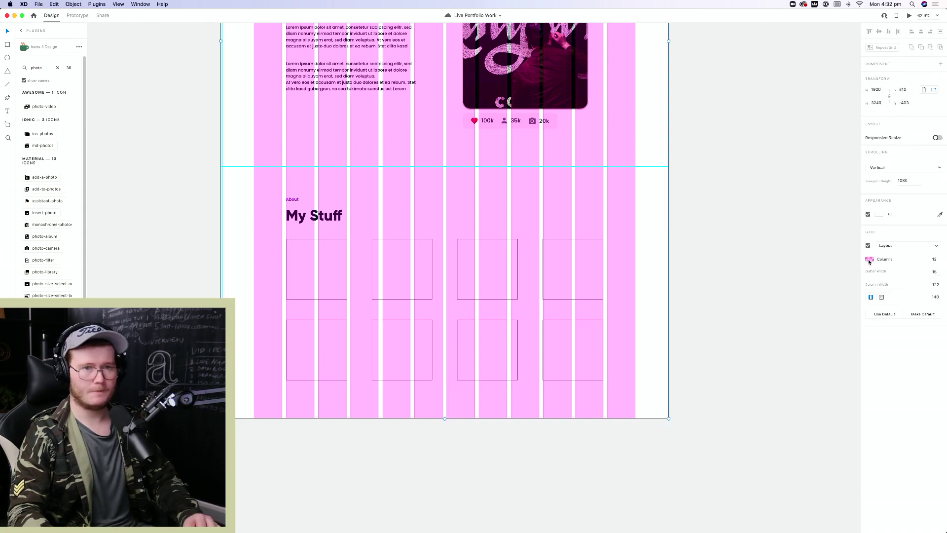
{"action": "left_click", "coordinate": [869, 260]}
{"action": "left_click_drag", "start_coordinate": [855, 264], "coordinate": [854, 277]}
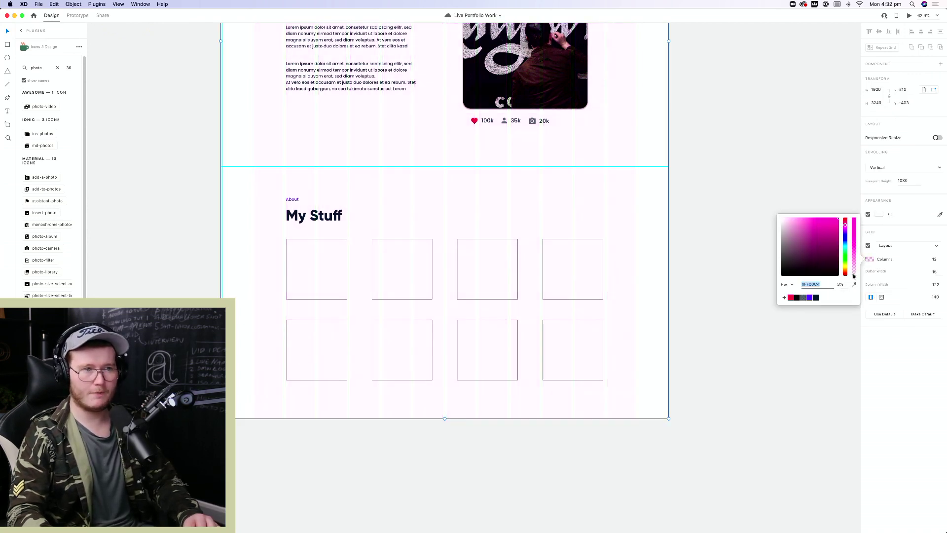
{"action": "left_click", "coordinate": [694, 334]}
{"action": "scroll", "coordinate": [519, 296], "scroll_direction": "up", "scroll_amount": 5}
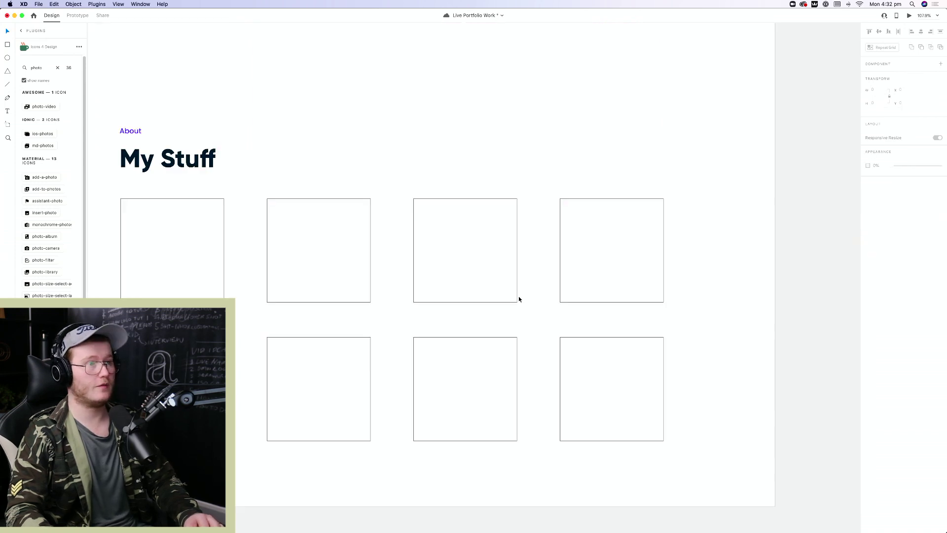
{"action": "scroll", "coordinate": [516, 266], "scroll_direction": "left", "scroll_amount": 3}
{"action": "scroll", "coordinate": [513, 237], "scroll_direction": "down", "scroll_amount": 3}
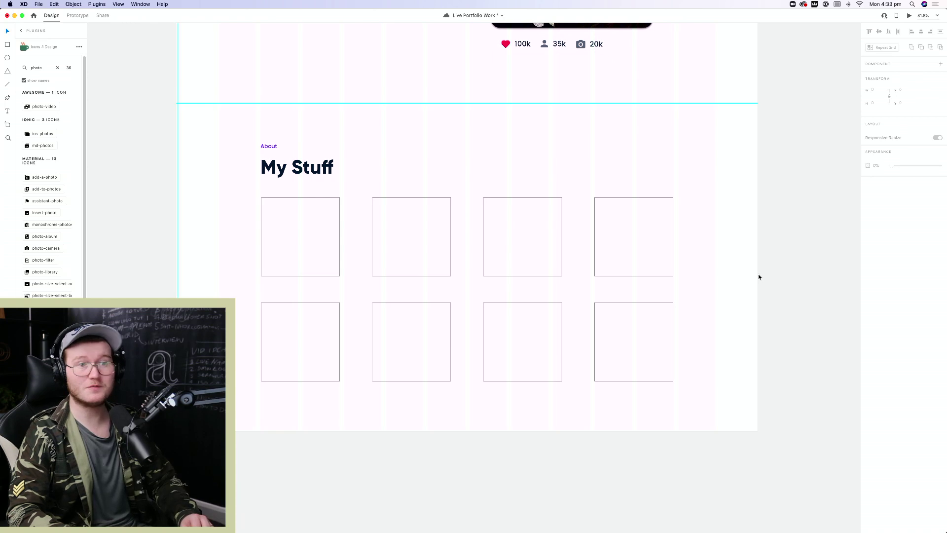
Move the "My Stuff" tile grid down to Y 2474 and ungroup it into separate squares
{"action": "scroll", "coordinate": [693, 287], "scroll_direction": "up", "scroll_amount": 2}
{"action": "scroll", "coordinate": [692, 288], "scroll_direction": "right", "scroll_amount": 2}
{"action": "left_click", "coordinate": [634, 266]}
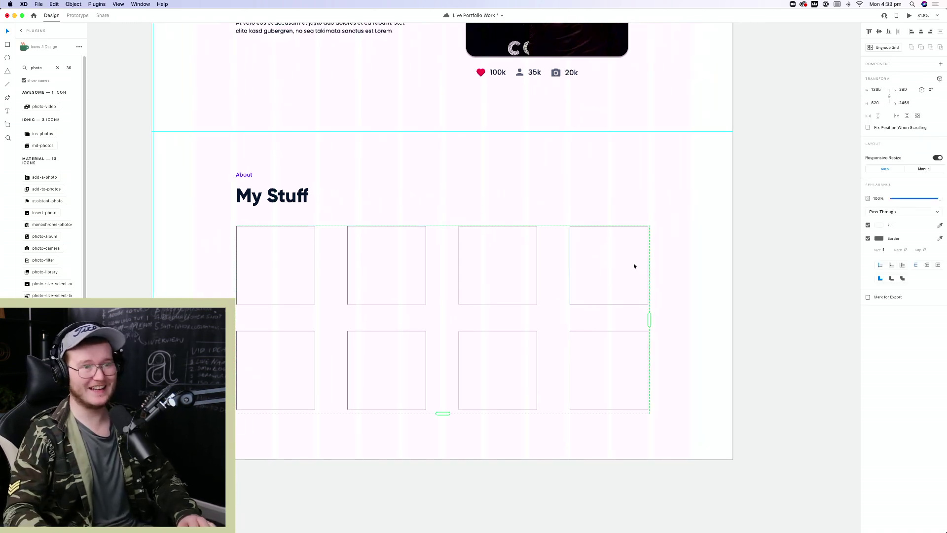
{"action": "left_click_drag", "start_coordinate": [648, 256], "coordinate": [650, 258]}
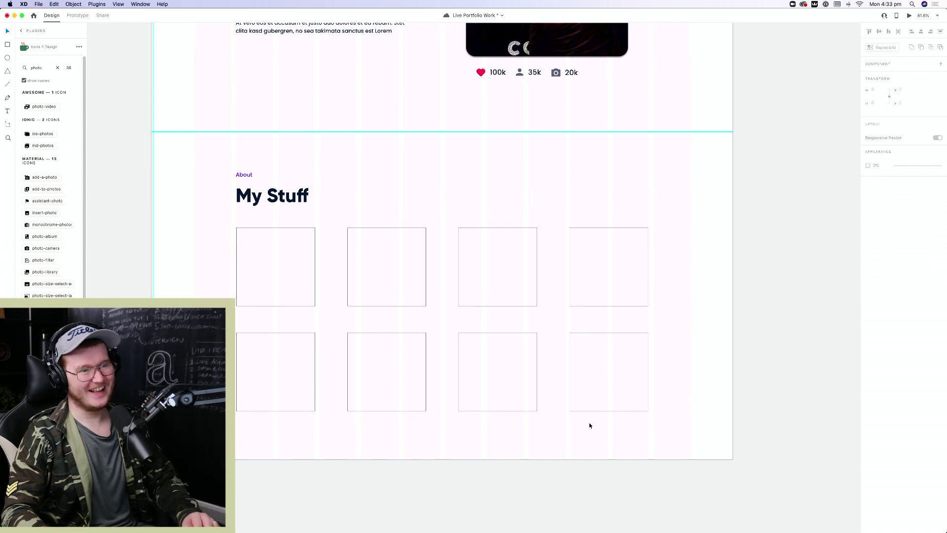
{"action": "key", "text": "super+shift+g"}
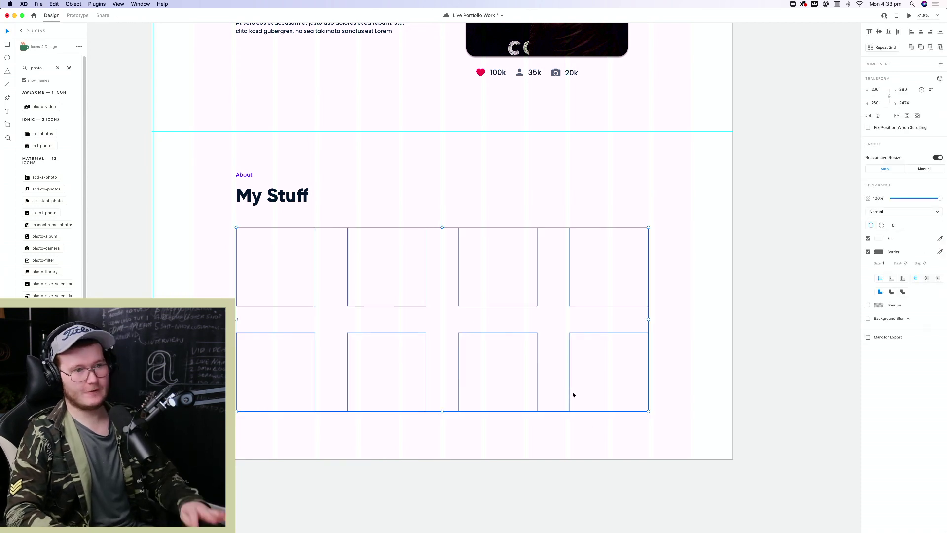
{"action": "left_click", "coordinate": [653, 372]}
{"action": "left_click_drag", "start_coordinate": [764, 417], "coordinate": [209, 262]}
{"action": "left_click", "coordinate": [250, 266]}
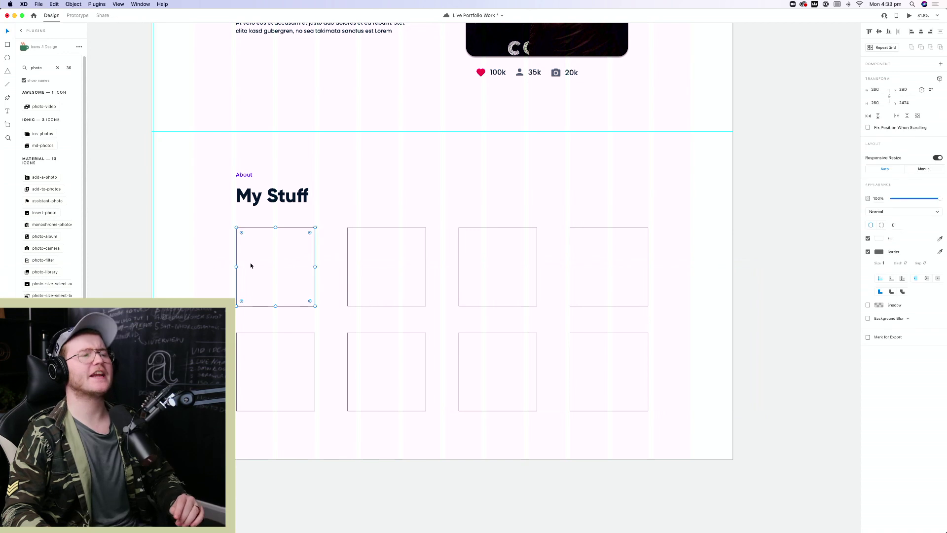
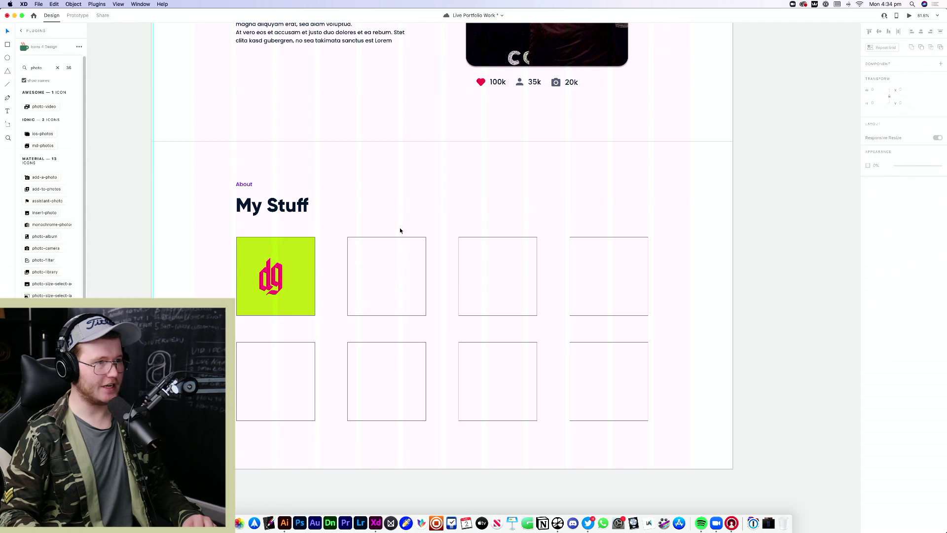
Centre the dg logo in the first tile and fill the second tile with the Kingdom logo from the 16.17.14 screenshot
{"action": "left_click_drag", "start_coordinate": [273, 281], "coordinate": [345, 225]}
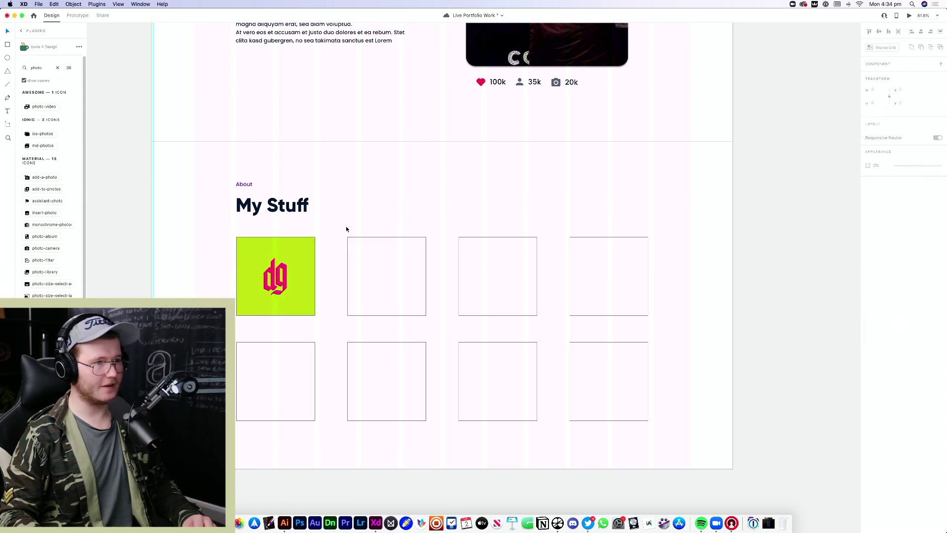
{"action": "key", "text": "super+Tab"}
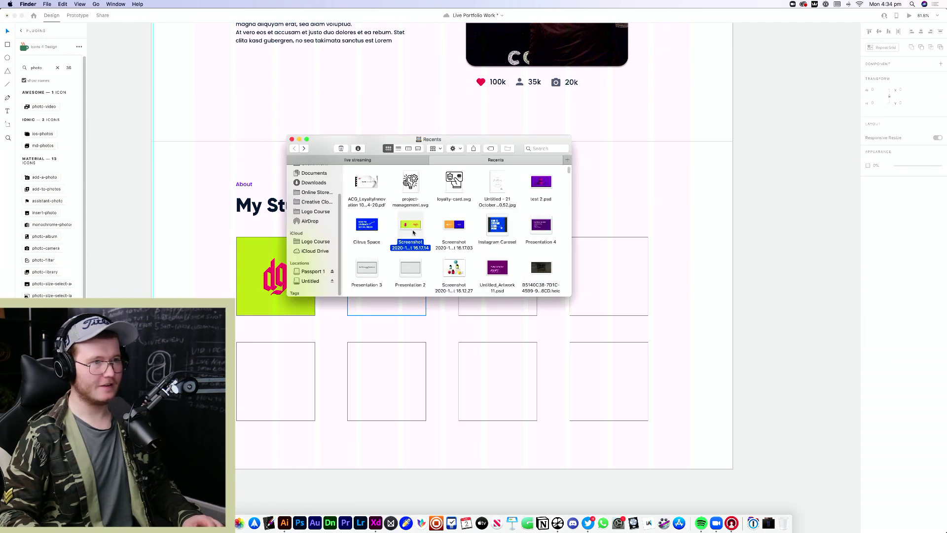
{"action": "left_click_drag", "start_coordinate": [414, 232], "coordinate": [352, 283]}
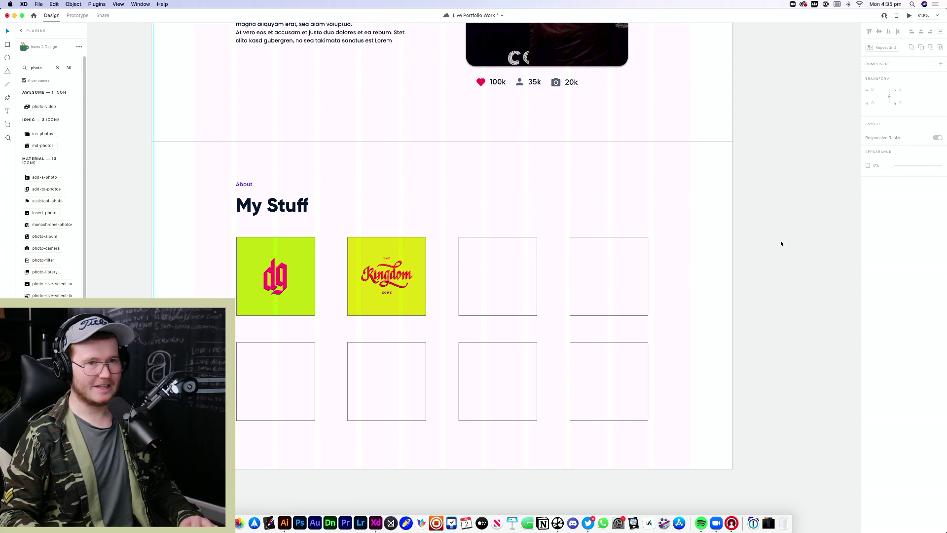
Hide the Home artboard's layout columns
{"action": "left_click", "coordinate": [713, 209]}
{"action": "left_click", "coordinate": [868, 245]}
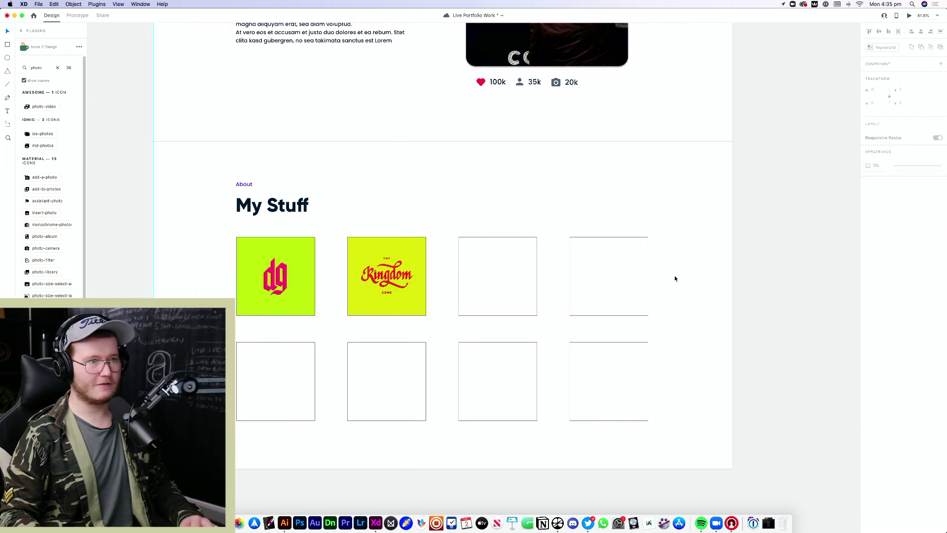
{"action": "left_click_drag", "start_coordinate": [528, 341], "coordinate": [473, 339]}
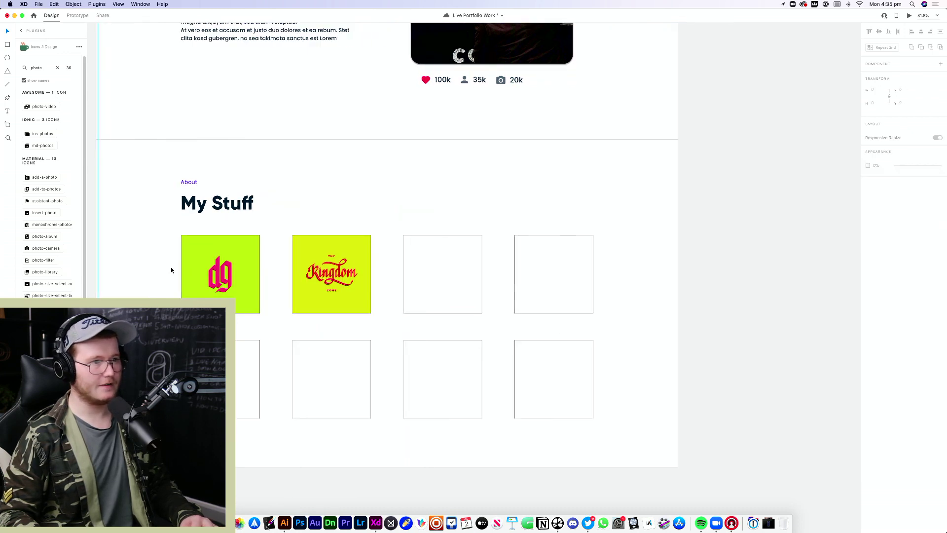
Fill the third tile of the first row with the Qualified Tutor part of the 16.17.03 screenshot from Finder
{"action": "left_click", "coordinate": [464, 263]}
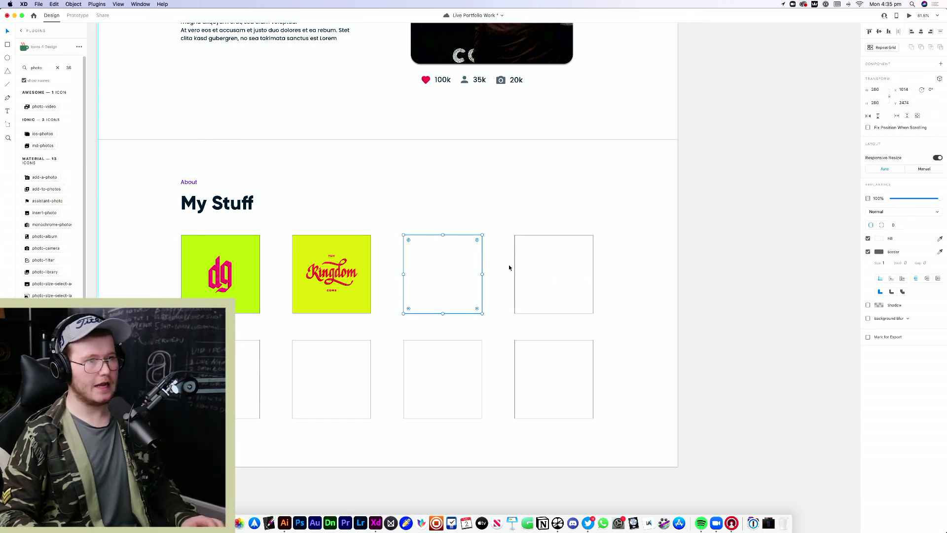
{"action": "key", "text": "super+Tab"}
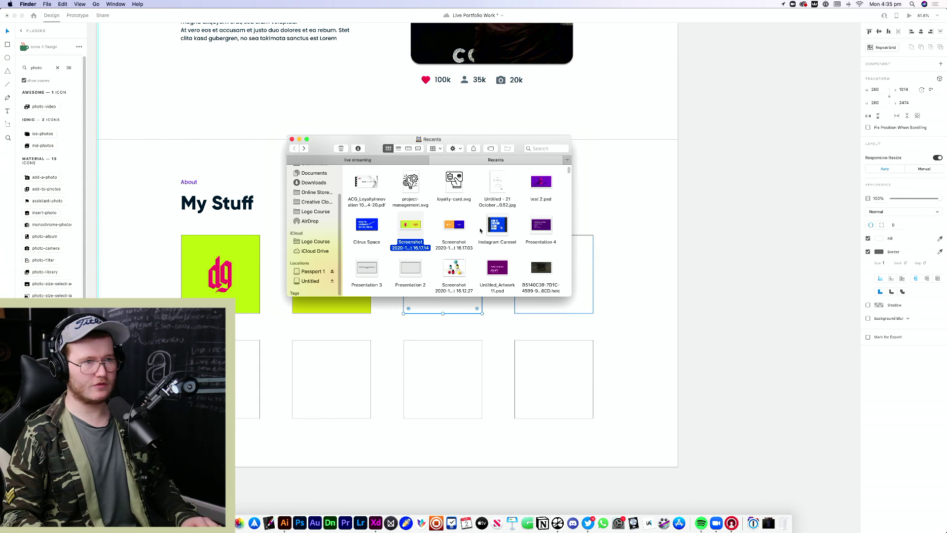
{"action": "left_click_drag", "start_coordinate": [410, 225], "coordinate": [454, 291]}
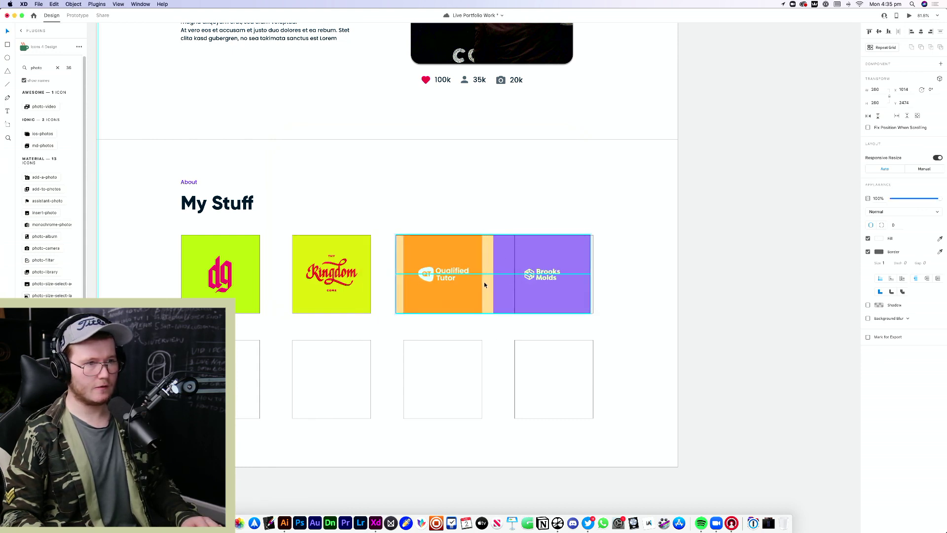
{"action": "left_click", "coordinate": [631, 312]}
Fill the fourth tile of the first row with the Brooks Molds part of the 16.17.03 screenshot from Finder
{"action": "key", "text": "super+Tab"}
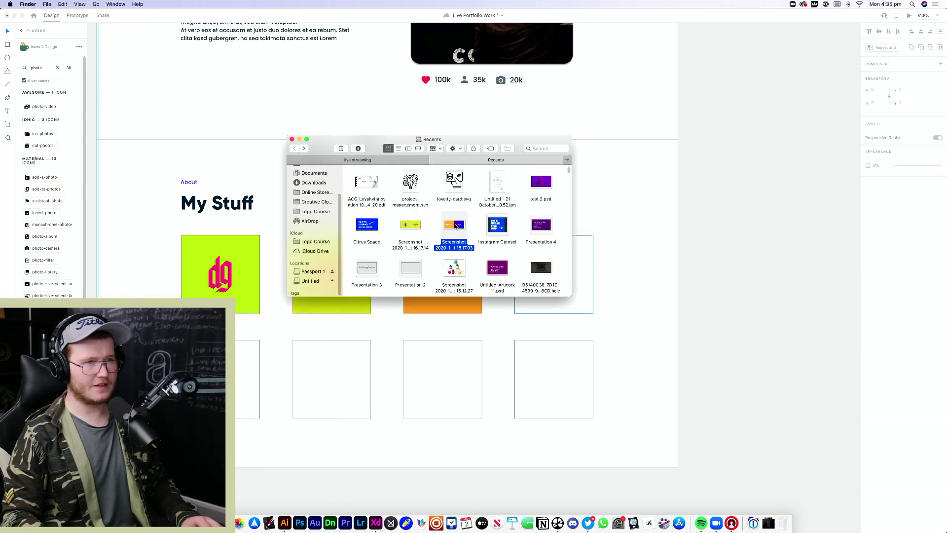
{"action": "left_click_drag", "start_coordinate": [455, 225], "coordinate": [587, 283]}
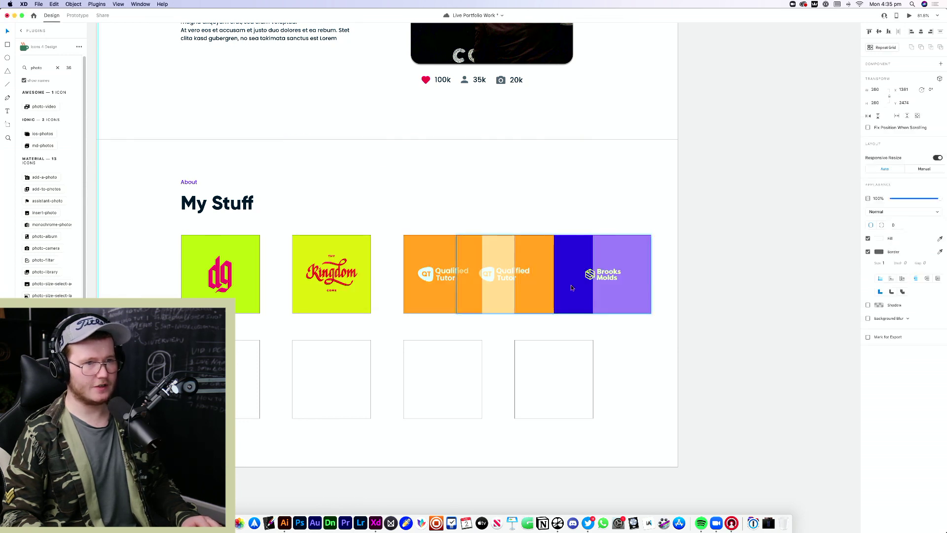
{"action": "left_click", "coordinate": [670, 306]}
Browse the recent files in Finder for more project images to fill the second row of tiles
{"action": "key", "text": "super+Tab"}
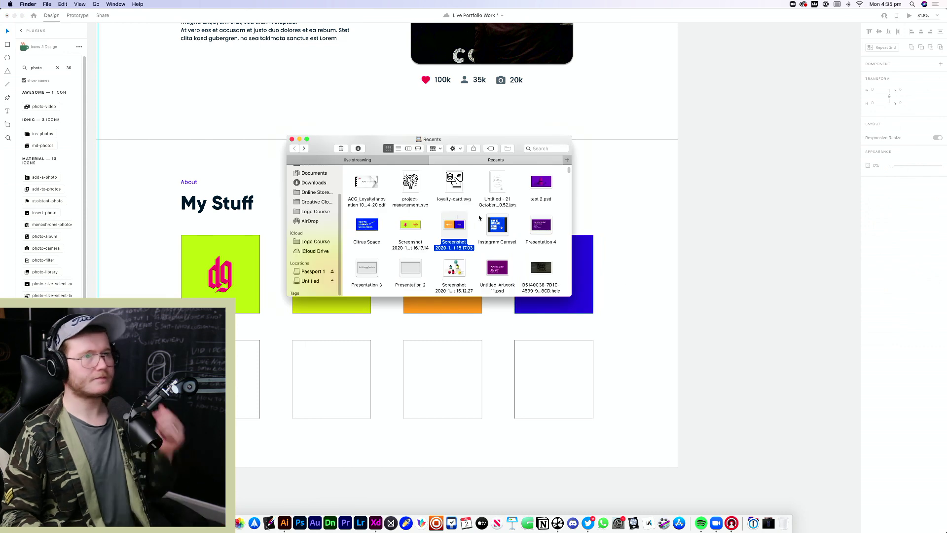
{"action": "scroll", "coordinate": [479, 216], "scroll_direction": "down", "scroll_amount": 1}
{"action": "scroll", "coordinate": [479, 216], "scroll_direction": "down", "scroll_amount": 3}
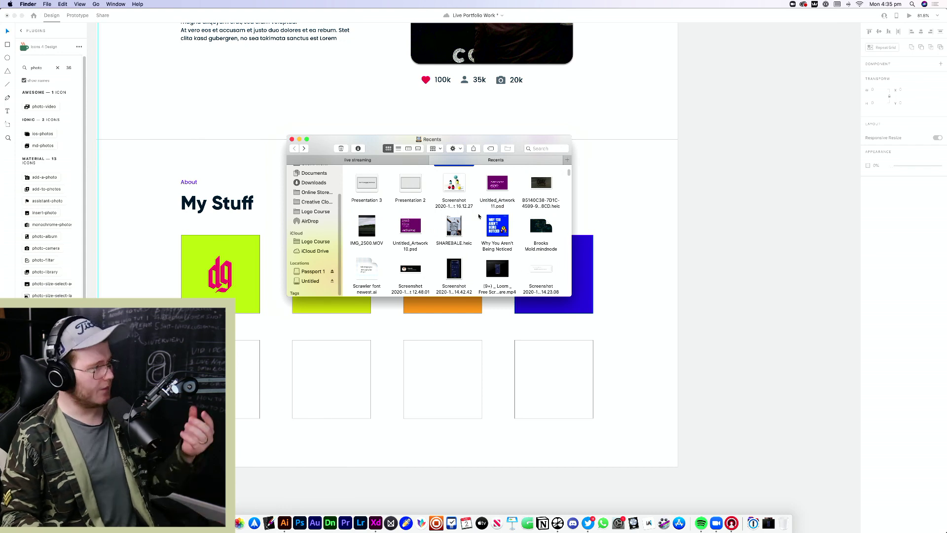
{"action": "scroll", "coordinate": [476, 220], "scroll_direction": "down", "scroll_amount": 3}
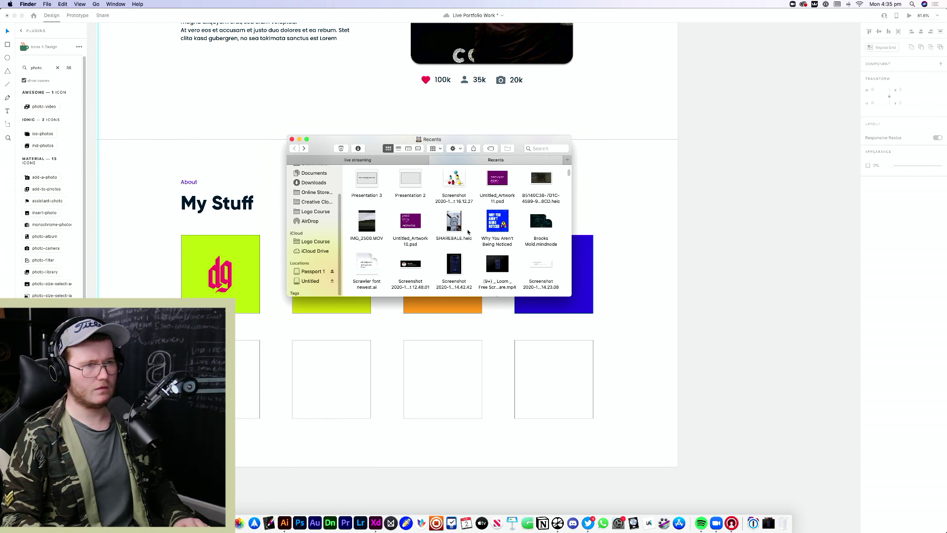
{"action": "scroll", "coordinate": [467, 232], "scroll_direction": "down", "scroll_amount": 3}
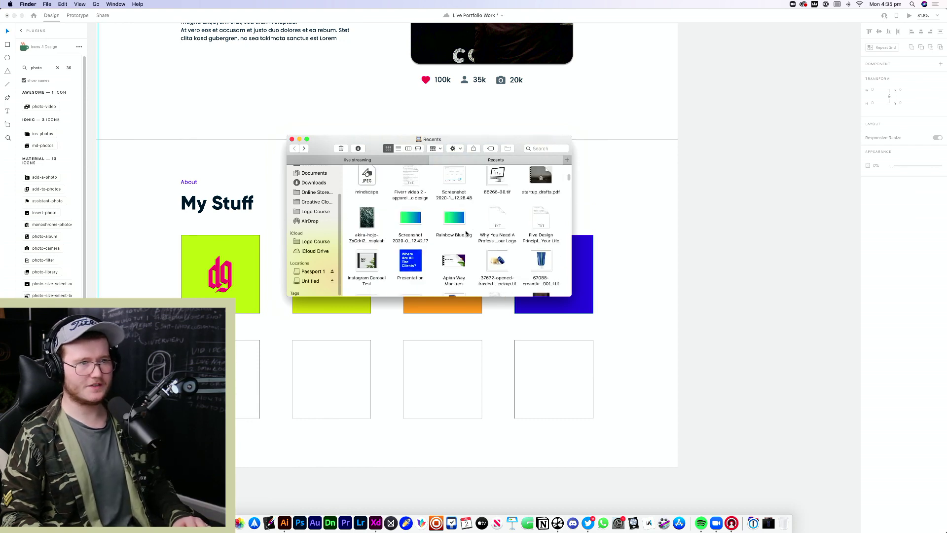
{"action": "scroll", "coordinate": [466, 233], "scroll_direction": "down", "scroll_amount": 1}
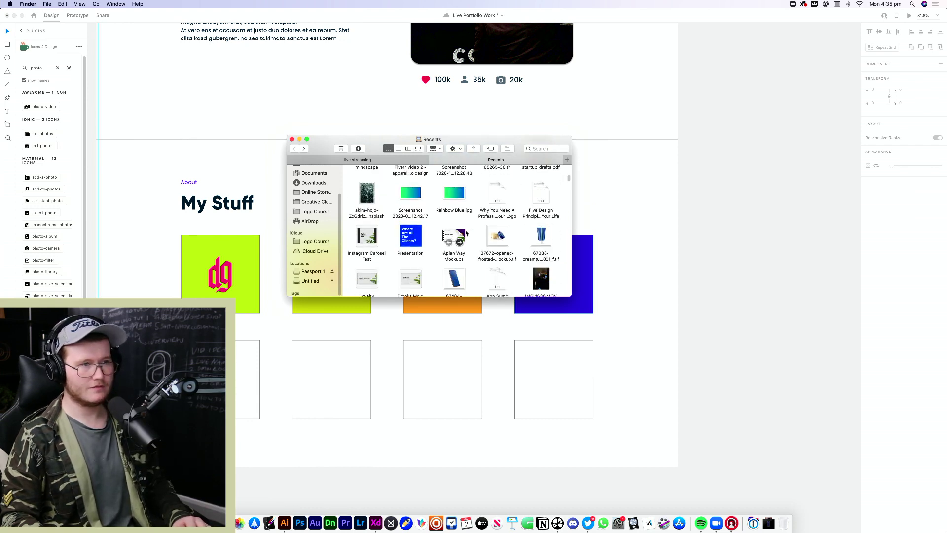
{"action": "scroll", "coordinate": [466, 232], "scroll_direction": "down", "scroll_amount": 1}
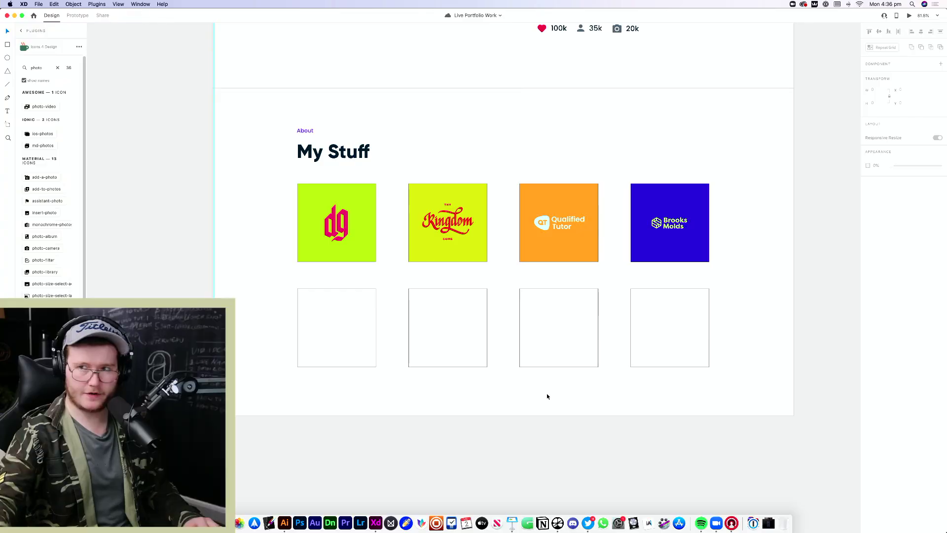
{"action": "left_click", "coordinate": [163, 522]}
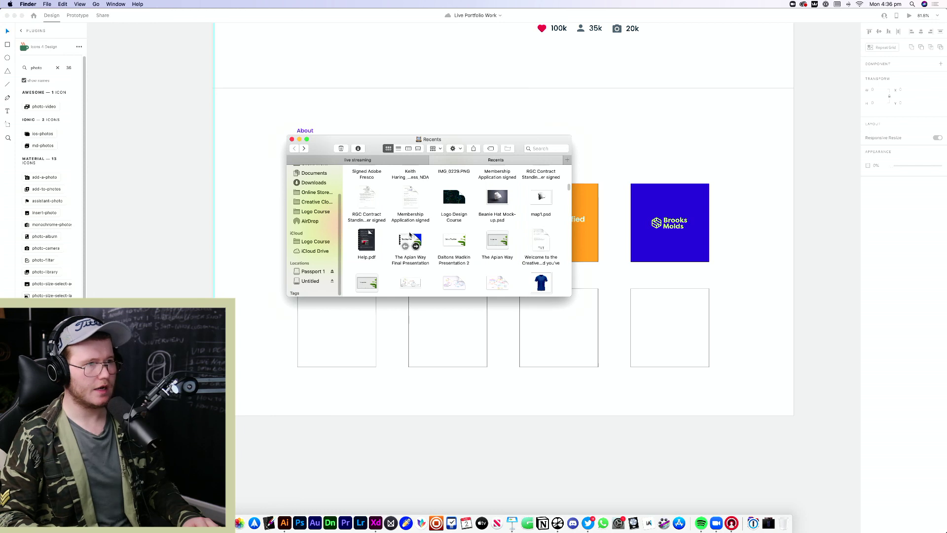
{"action": "scroll", "coordinate": [437, 233], "scroll_direction": "down", "scroll_amount": 10}
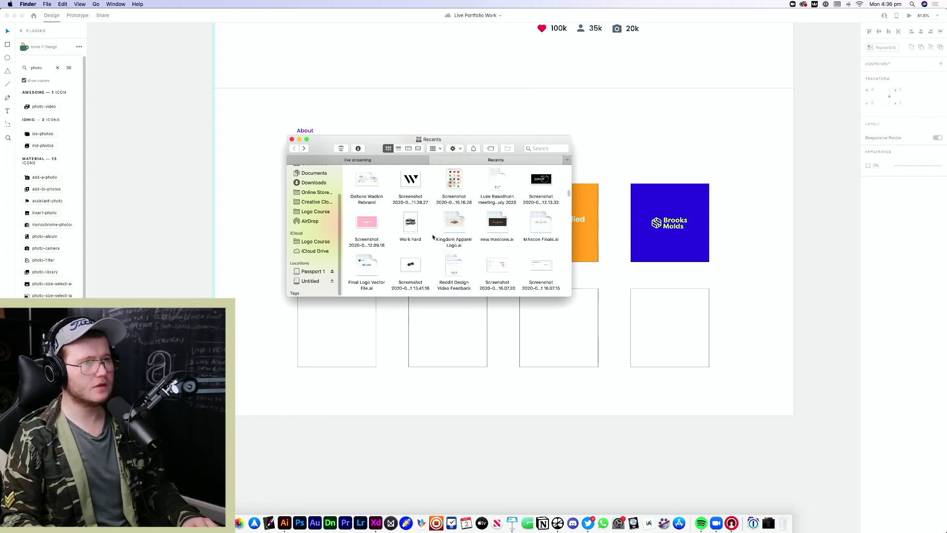
{"action": "left_click_drag", "start_coordinate": [423, 236], "coordinate": [367, 354]}
{"action": "scroll", "coordinate": [450, 238], "scroll_direction": "up", "scroll_amount": 5}
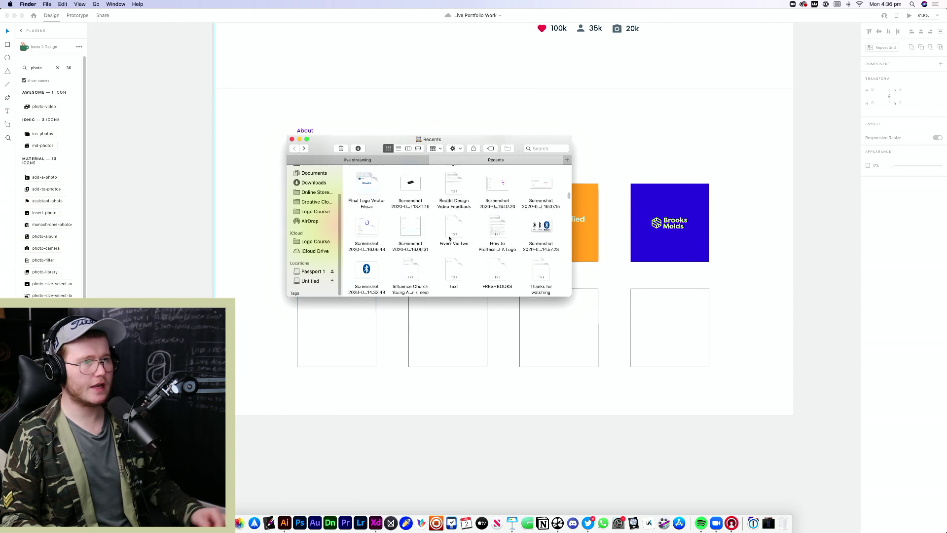
{"action": "scroll", "coordinate": [449, 238], "scroll_direction": "up", "scroll_amount": 2}
{"action": "scroll", "coordinate": [449, 240], "scroll_direction": "down", "scroll_amount": 5}
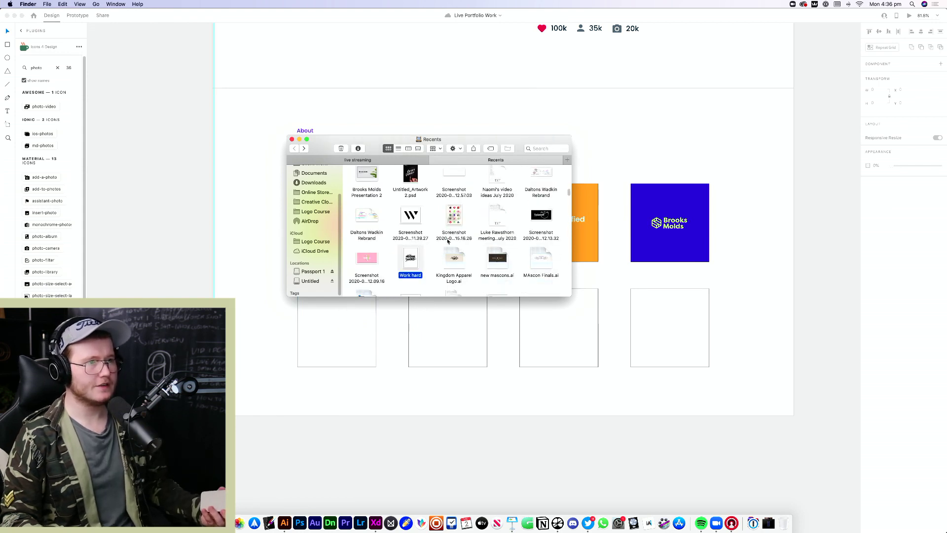
{"action": "scroll", "coordinate": [448, 241], "scroll_direction": "up", "scroll_amount": 5}
{"action": "scroll", "coordinate": [448, 241], "scroll_direction": "up", "scroll_amount": 10}
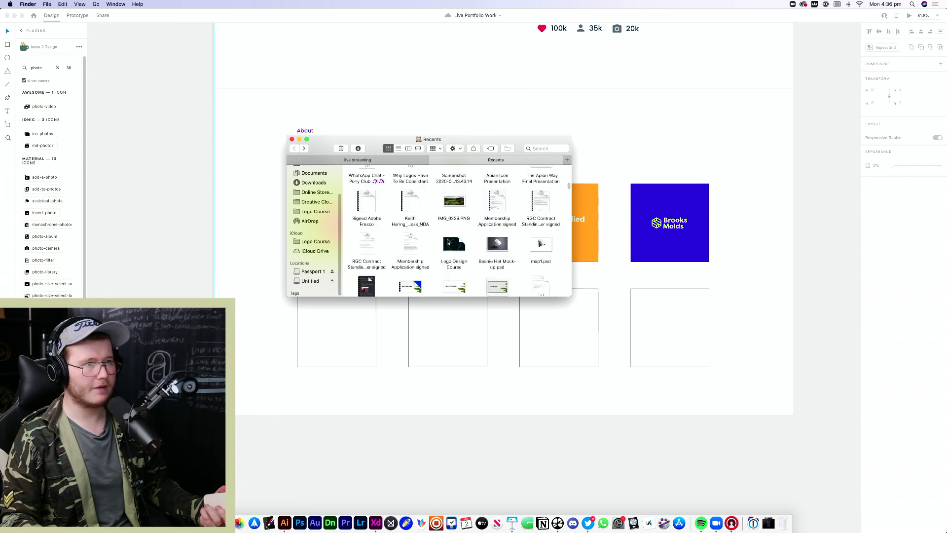
{"action": "scroll", "coordinate": [448, 241], "scroll_direction": "up", "scroll_amount": 2}
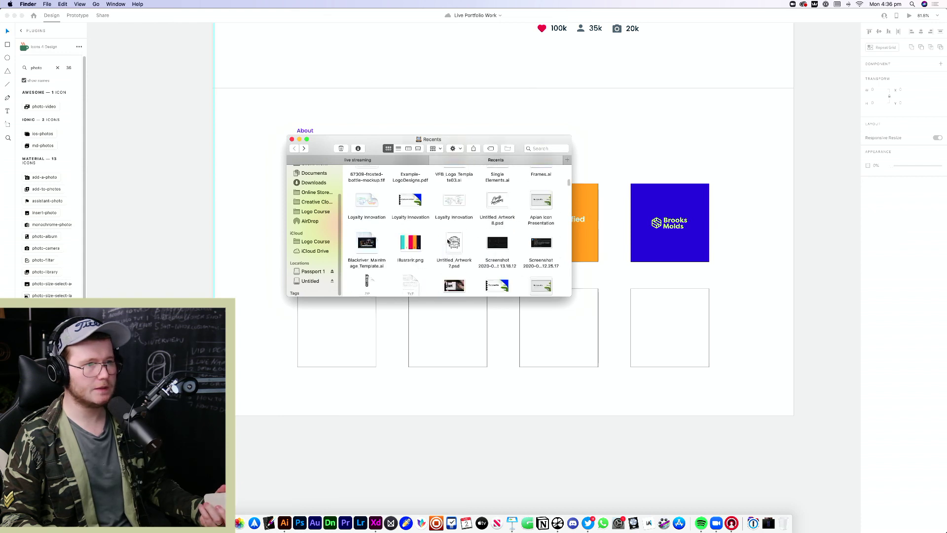
Try shortening the four first-row tiles in the My Stuff section to a height of 222
{"action": "left_click", "coordinate": [617, 425]}
{"action": "left_click_drag", "start_coordinate": [751, 234], "coordinate": [241, 249]}
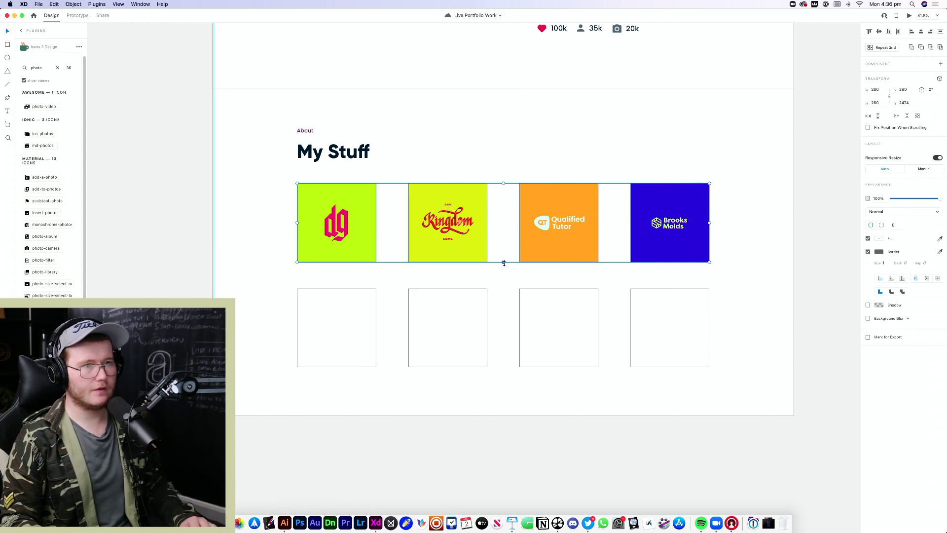
{"action": "mouse_move", "coordinate": [504, 262]}
{"action": "left_mouse_down"}
{"action": "mouse_move", "coordinate": [504, 232]}
{"action": "mouse_move", "coordinate": [505, 250]}
{"action": "left_mouse_up"}
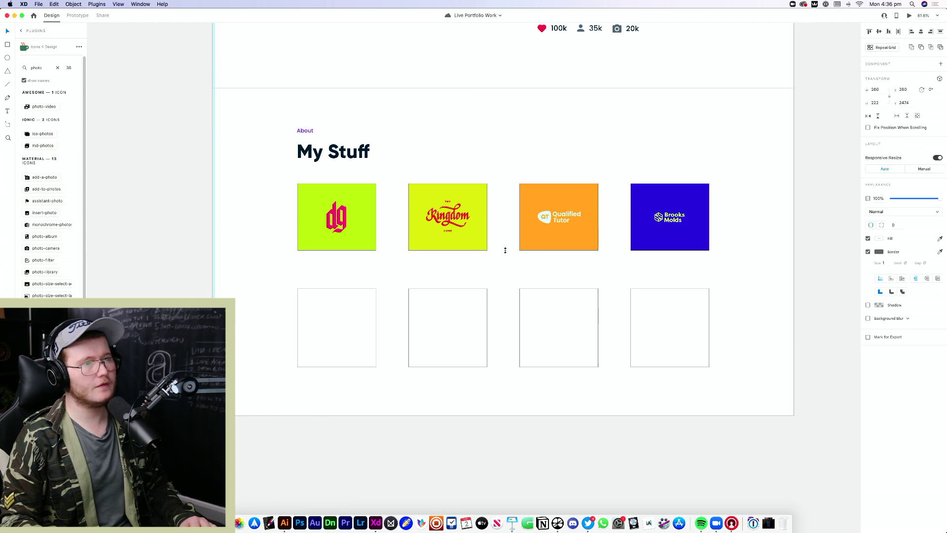
{"action": "key", "text": "super+z"}
{"action": "left_click", "coordinate": [732, 263]}
{"action": "left_click_drag", "start_coordinate": [736, 282], "coordinate": [242, 367]}
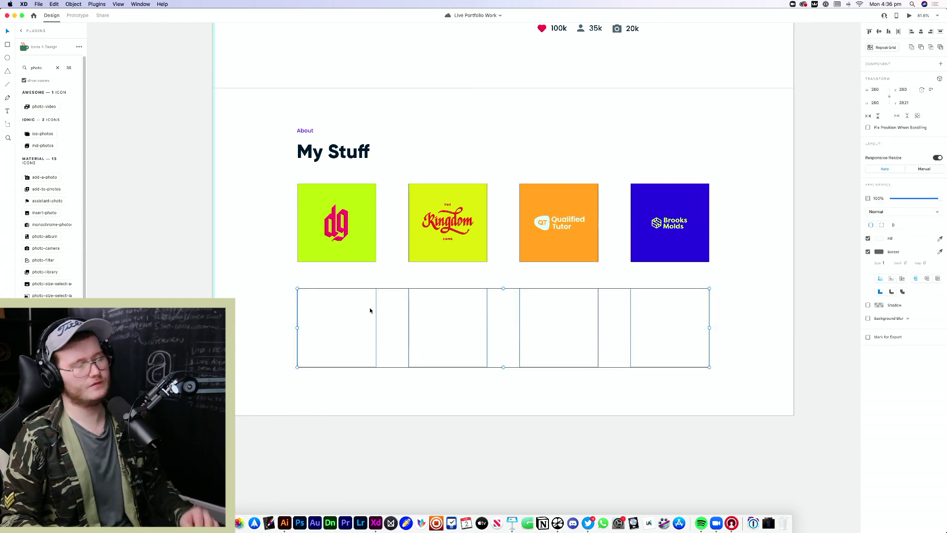
Duplicate the solid purple blob onto the left edge beside the My Stuff tiles and rotate the copy to about -115°
{"action": "scroll", "coordinate": [525, 189], "scroll_direction": "down", "scroll_amount": 6}
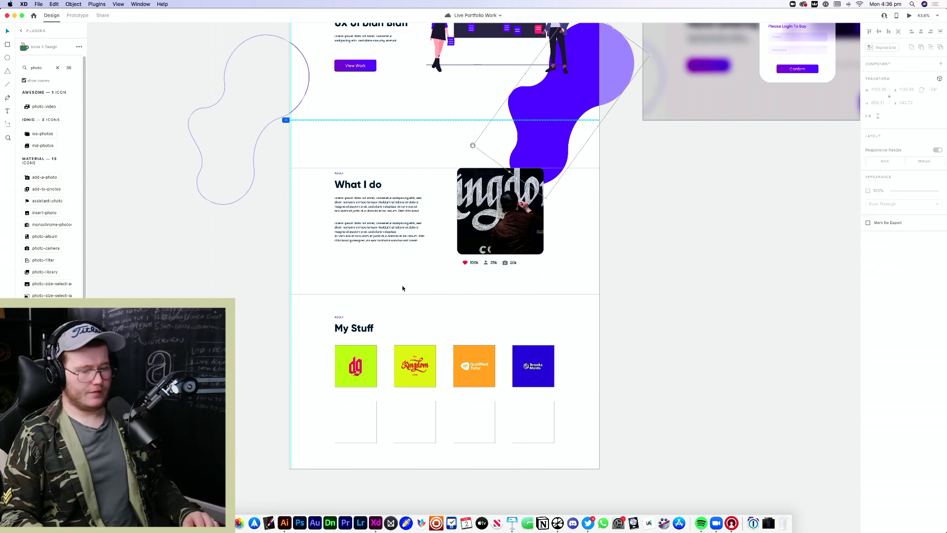
{"action": "left_click", "coordinate": [697, 225]}
{"action": "left_click", "coordinate": [536, 162]}
{"action": "left_click_drag", "start_coordinate": [536, 162], "coordinate": [205, 413]}
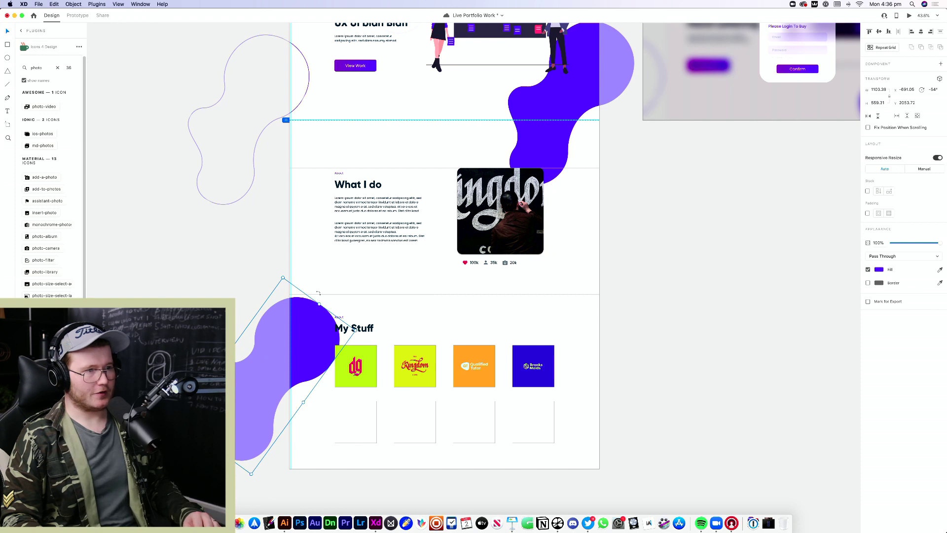
{"action": "left_click_drag", "start_coordinate": [318, 292], "coordinate": [286, 405]}
{"action": "key", "text": "Escape"}
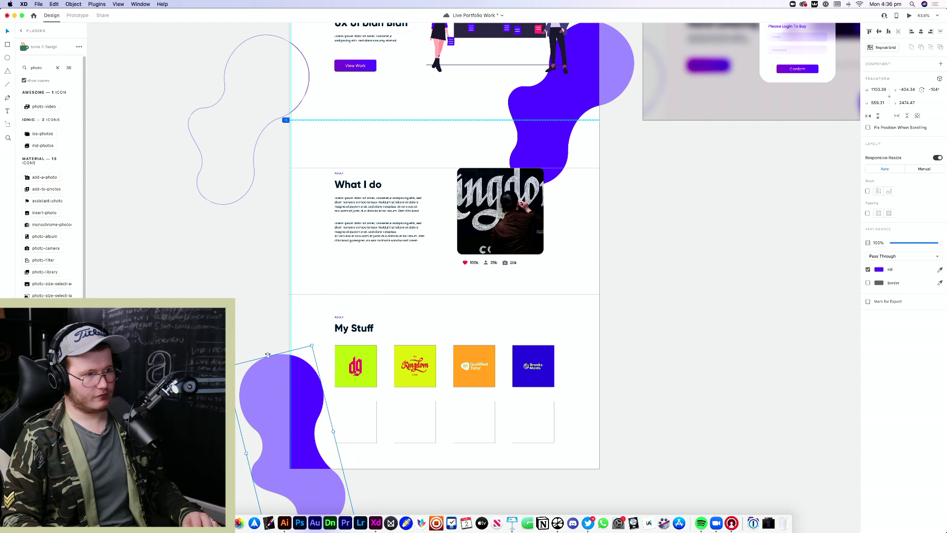
{"action": "left_click_drag", "start_coordinate": [268, 355], "coordinate": [286, 351]}
{"action": "left_click", "coordinate": [306, 349]}
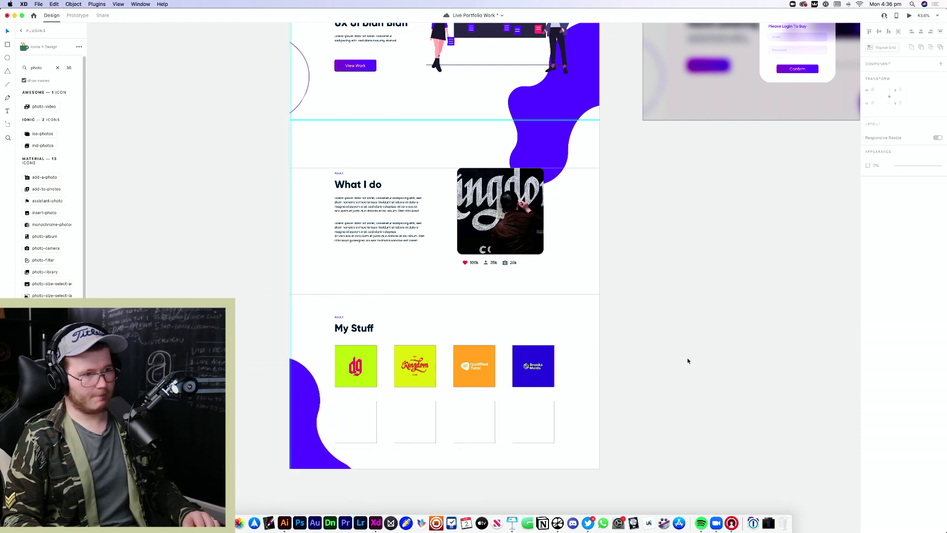
Copy the navy blob at the first artboard's upper-right corner in Illustrator and paste it onto the Home artboard in XD
{"action": "scroll", "coordinate": [597, 359], "scroll_direction": "down", "scroll_amount": 5}
{"action": "scroll", "coordinate": [597, 360], "scroll_direction": "up", "scroll_amount": 5}
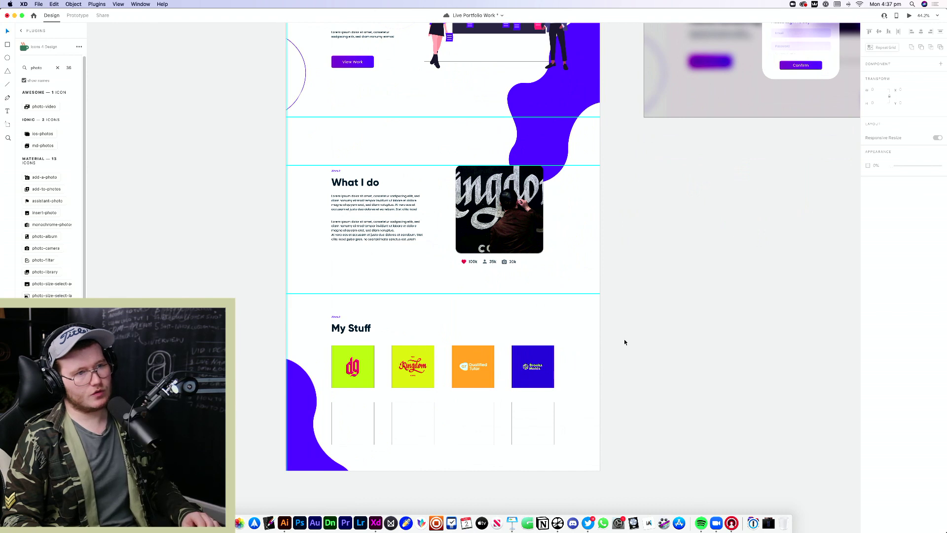
{"action": "scroll", "coordinate": [365, 315], "scroll_direction": "up", "scroll_amount": 5}
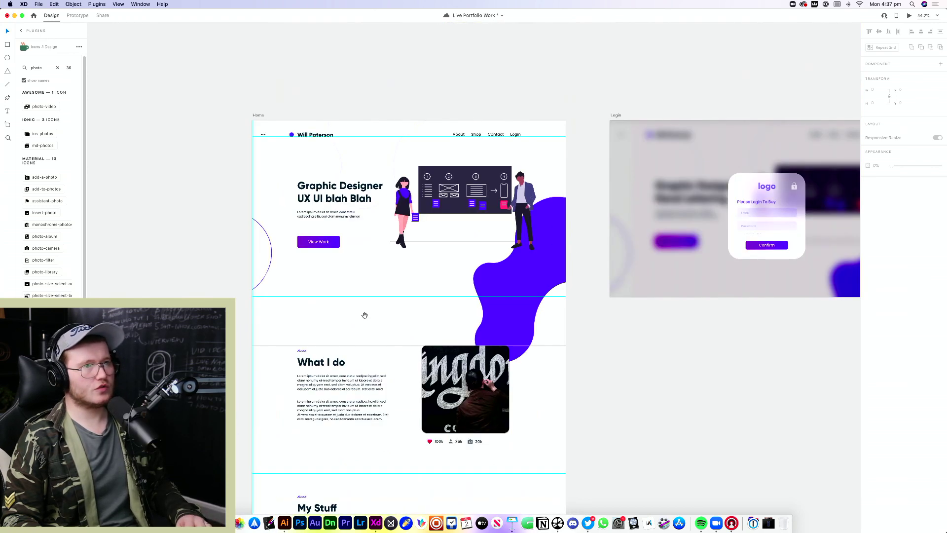
{"action": "left_click", "coordinate": [284, 522]}
{"action": "scroll", "coordinate": [487, 348], "scroll_direction": "right", "scroll_amount": 3}
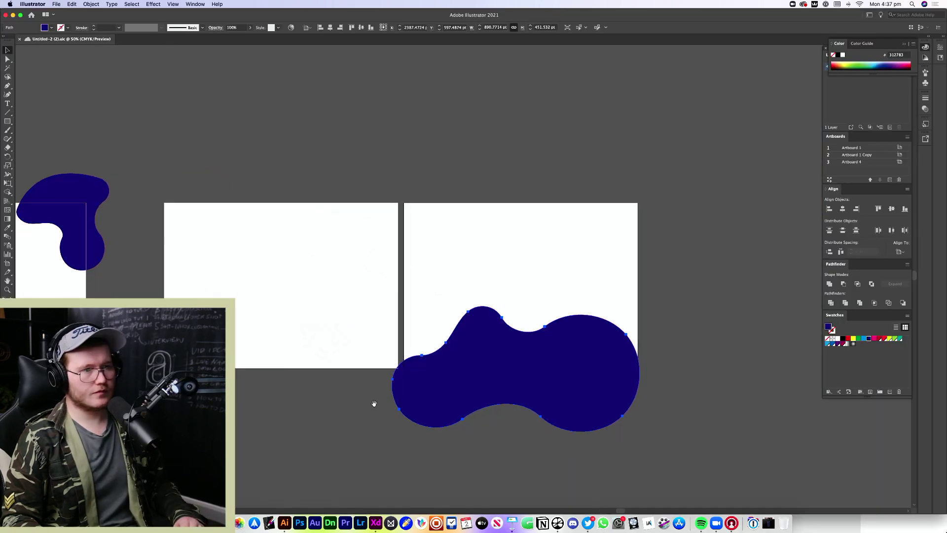
{"action": "scroll", "coordinate": [374, 401], "scroll_direction": "left", "scroll_amount": 5}
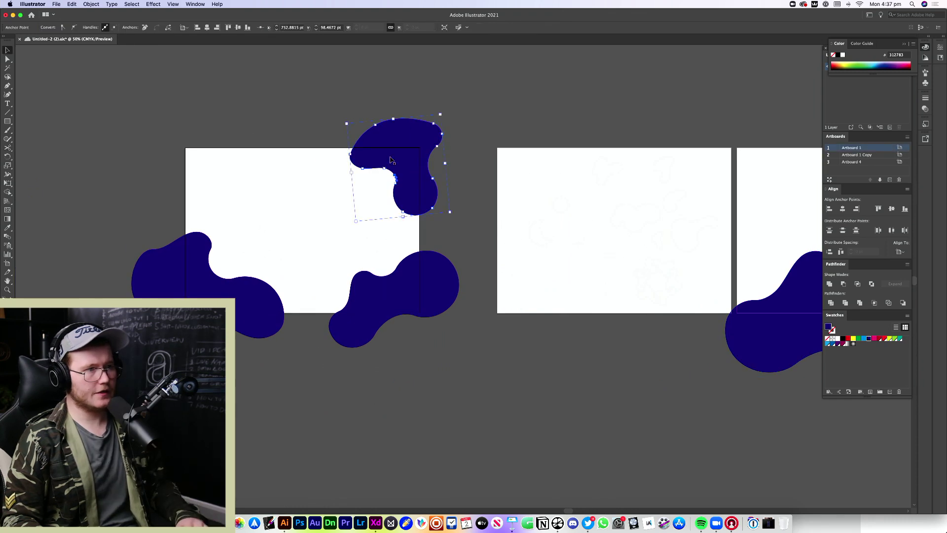
{"action": "left_click", "coordinate": [391, 159]}
{"action": "key", "text": "super+Tab"}
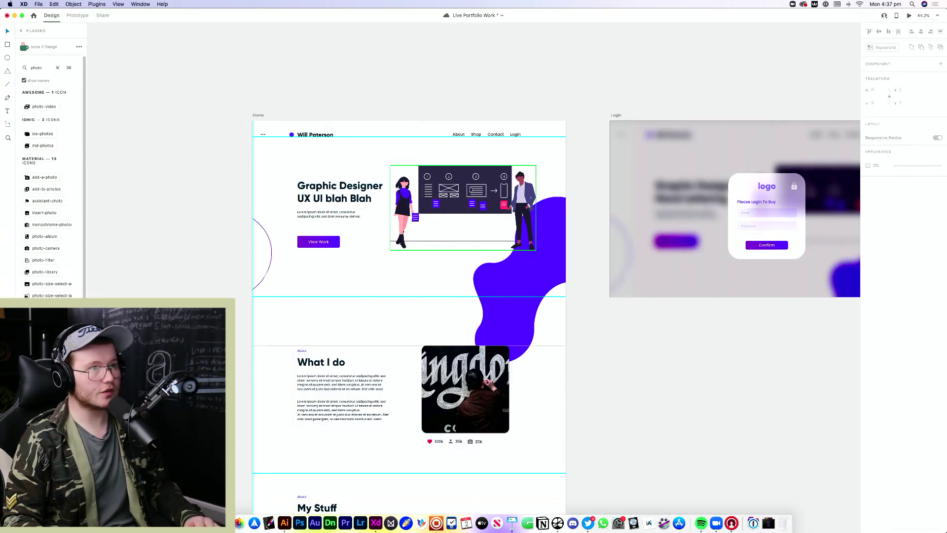
{"action": "scroll", "coordinate": [548, 291], "scroll_direction": "down", "scroll_amount": 10}
{"action": "key", "text": "super+v"}
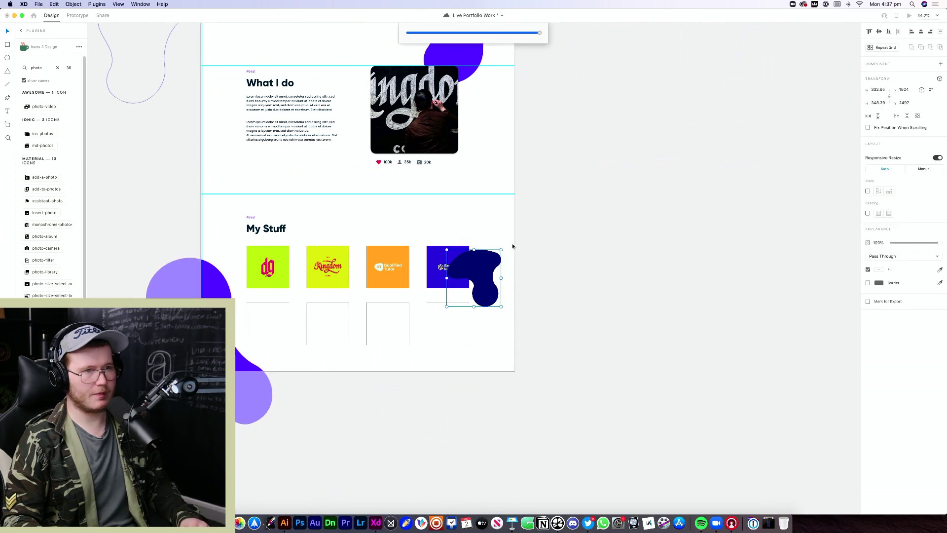
Place the pasted navy blob across the artboard's right edge beside My Stuff and fill it with the bright purple
{"action": "left_click_drag", "start_coordinate": [478, 302], "coordinate": [507, 252]}
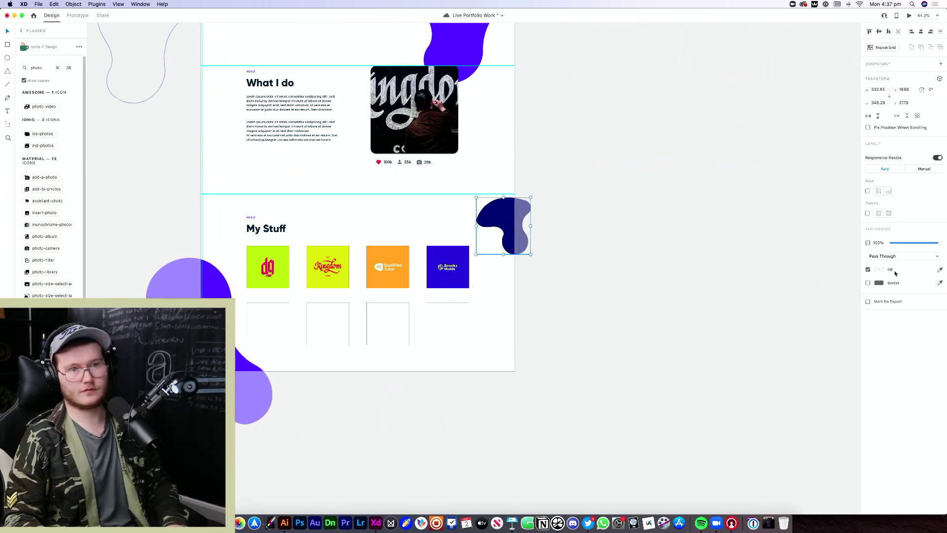
{"action": "left_click", "coordinate": [880, 270]}
{"action": "left_click", "coordinate": [818, 312]}
{"action": "left_click", "coordinate": [662, 383]}
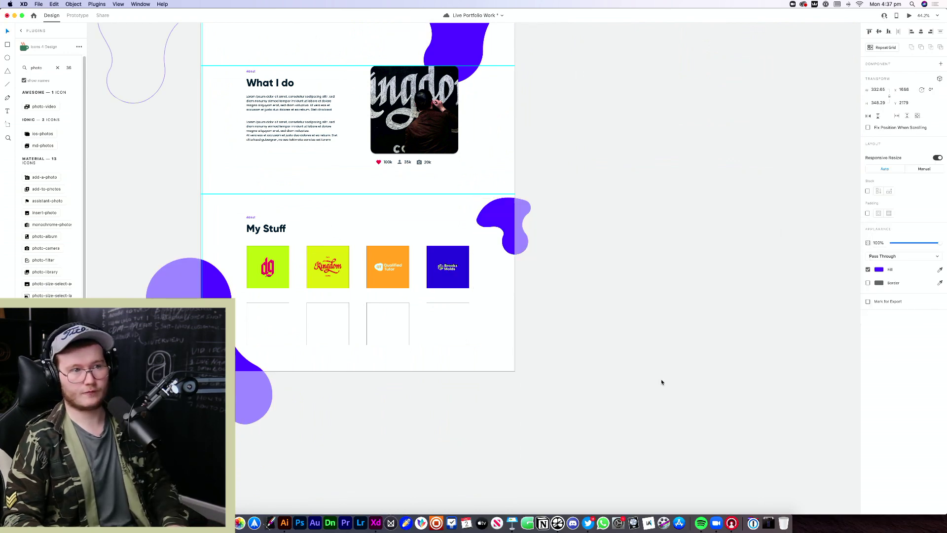
Enlarge the new blob to about 643 by 674, rotate it, and set it on the right edge across the My Stuff divider
{"action": "left_click_drag", "start_coordinate": [507, 226], "coordinate": [511, 256]}
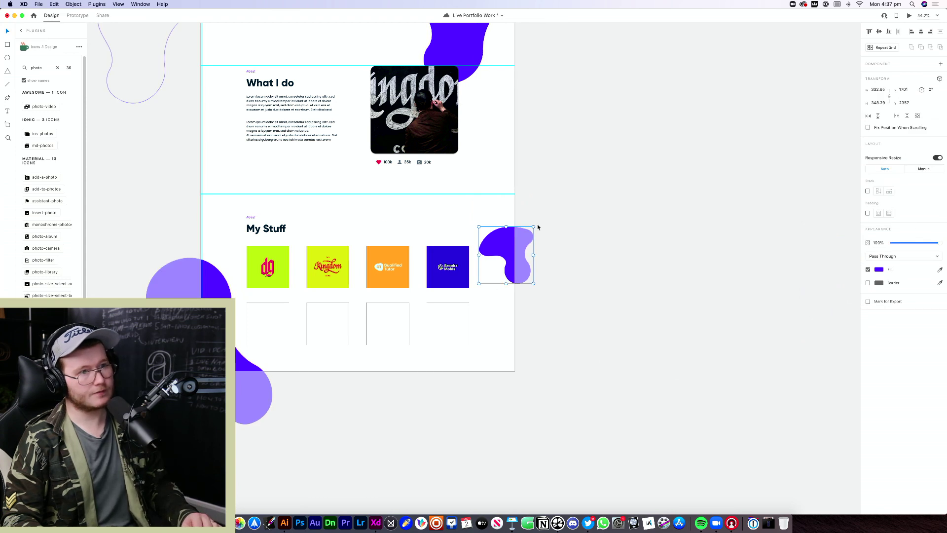
{"action": "left_click_drag", "start_coordinate": [536, 225], "coordinate": [559, 294]}
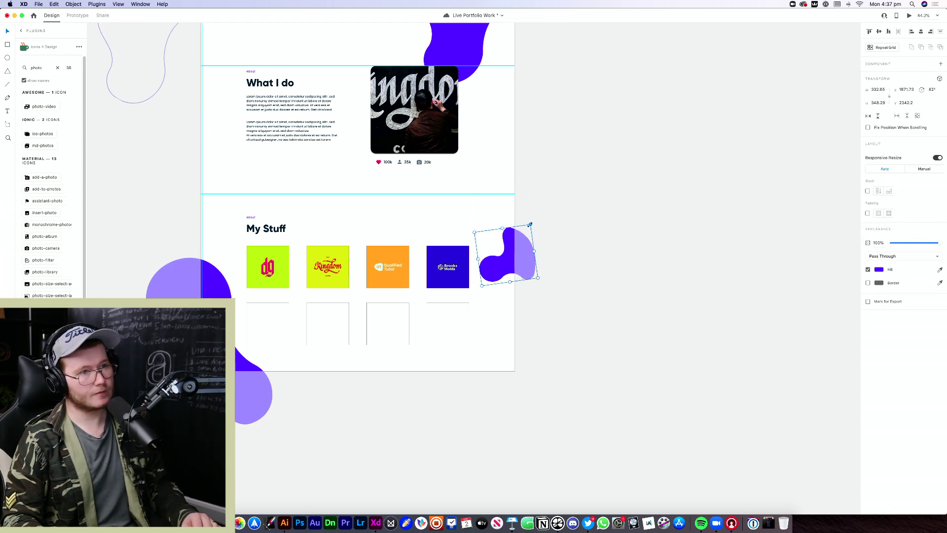
{"action": "left_click_drag", "start_coordinate": [530, 224], "coordinate": [647, 175]}
{"action": "left_click_drag", "start_coordinate": [557, 250], "coordinate": [534, 224]}
{"action": "left_click", "coordinate": [505, 257]}
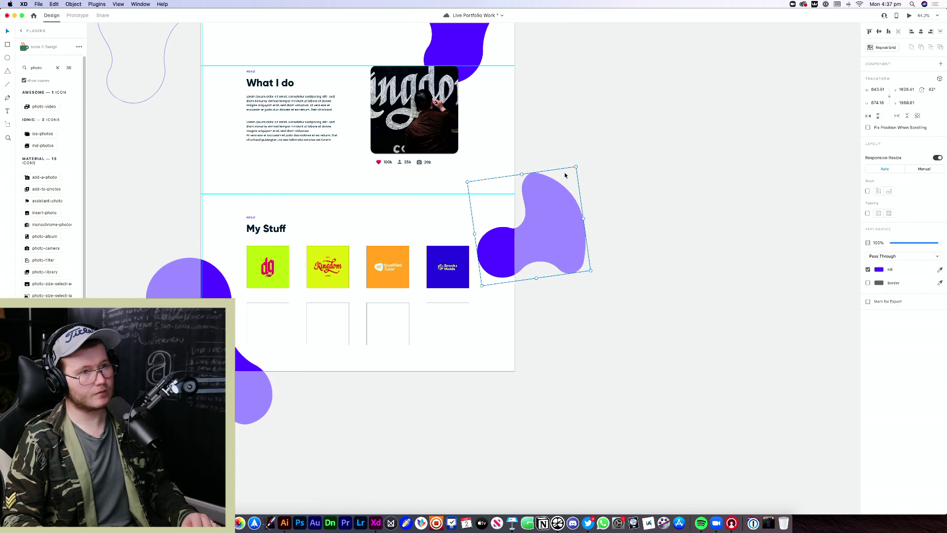
{"action": "left_click_drag", "start_coordinate": [580, 165], "coordinate": [549, 177]}
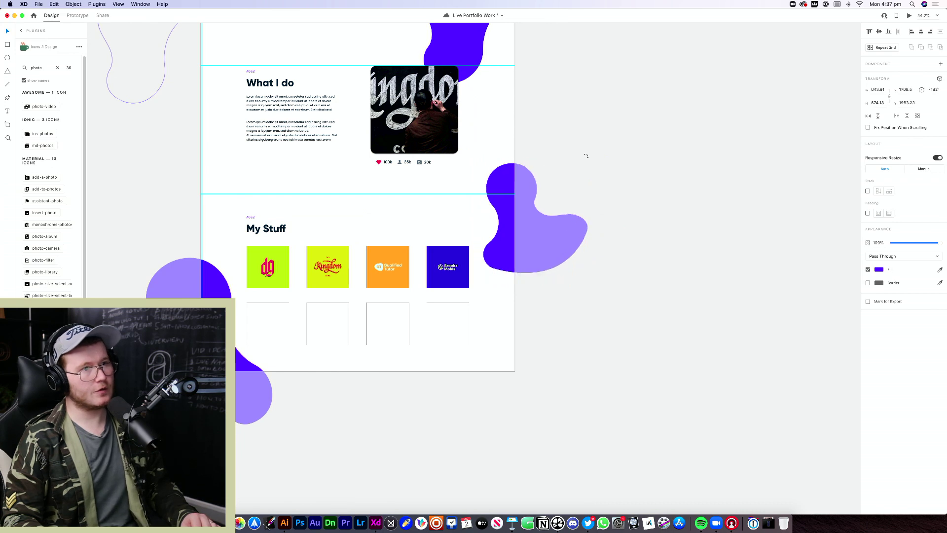
{"action": "left_click_drag", "start_coordinate": [552, 229], "coordinate": [552, 217]}
{"action": "left_click", "coordinate": [614, 266]}
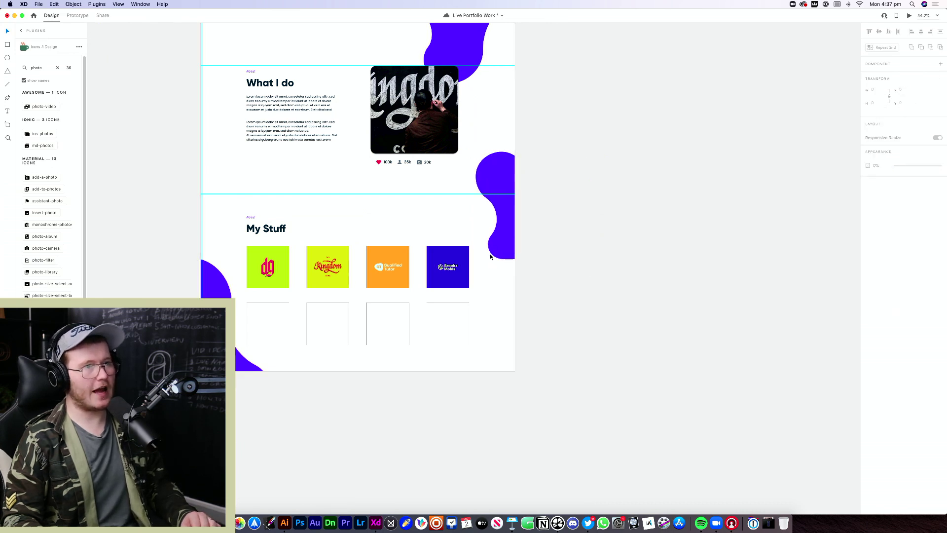
Move the left-edge purple blob up so its lower end overlaps the artboard at the divider above My Stuff
{"action": "scroll", "coordinate": [490, 254], "scroll_direction": "up", "scroll_amount": 5}
{"action": "scroll", "coordinate": [490, 253], "scroll_direction": "left", "scroll_amount": 5}
{"action": "left_click", "coordinate": [637, 297]}
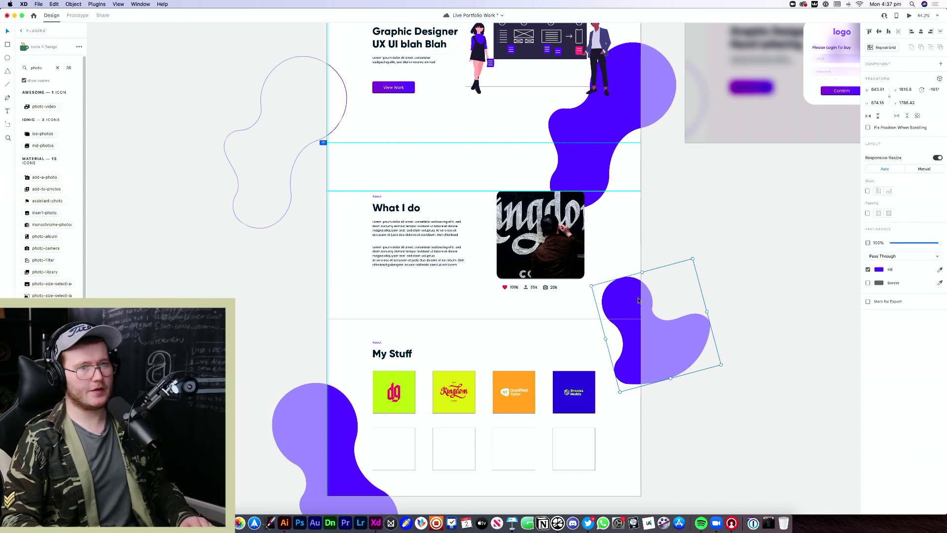
{"action": "mouse_move", "coordinate": [638, 297]}
{"action": "left_mouse_down"}
{"action": "mouse_move", "coordinate": [396, 296]}
{"action": "mouse_move", "coordinate": [546, 321]}
{"action": "mouse_move", "coordinate": [638, 298]}
{"action": "left_mouse_up"}
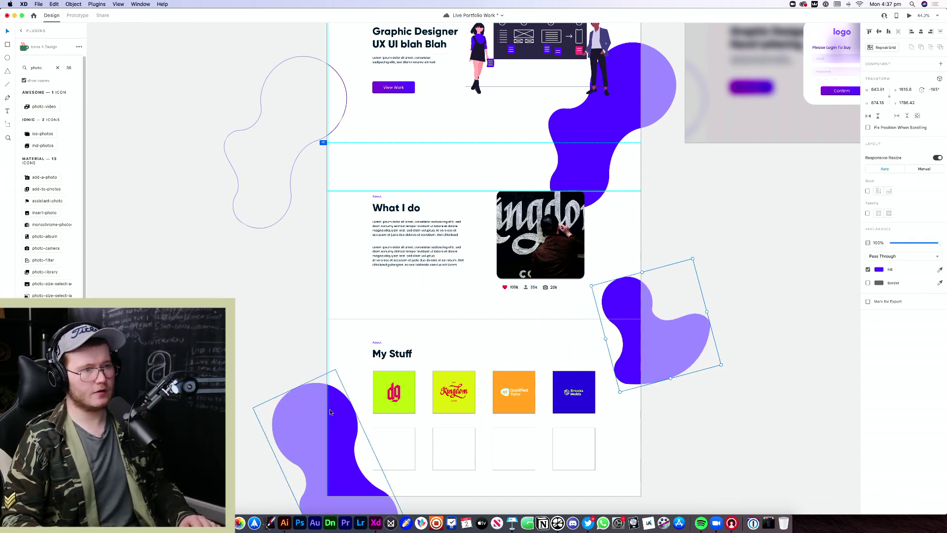
{"action": "left_click_drag", "start_coordinate": [335, 403], "coordinate": [293, 207]}
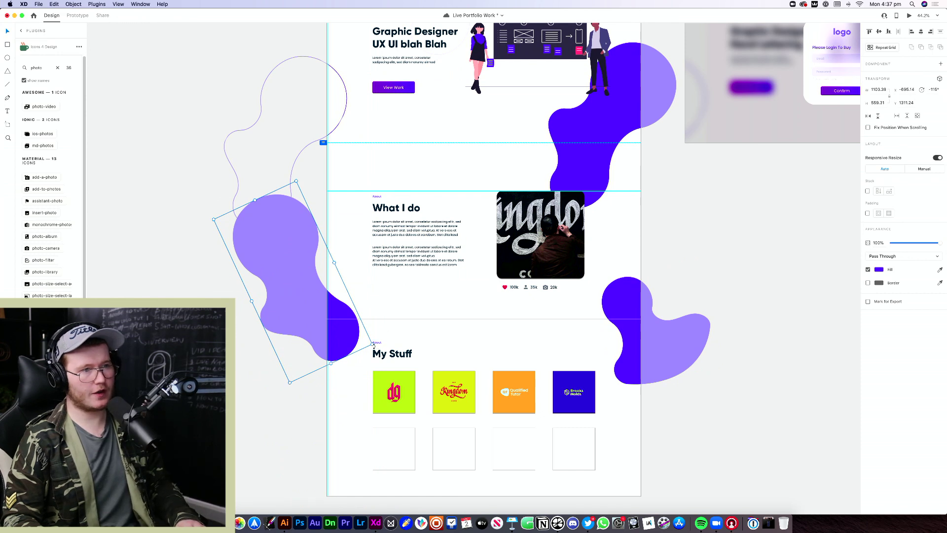
Rotate the left-edge purple blob to about -85° and set it across the artboard's edge, spanning the divider above My Stuff
{"action": "left_click_drag", "start_coordinate": [375, 343], "coordinate": [276, 377]}
{"action": "left_click_drag", "start_coordinate": [332, 245], "coordinate": [340, 329]}
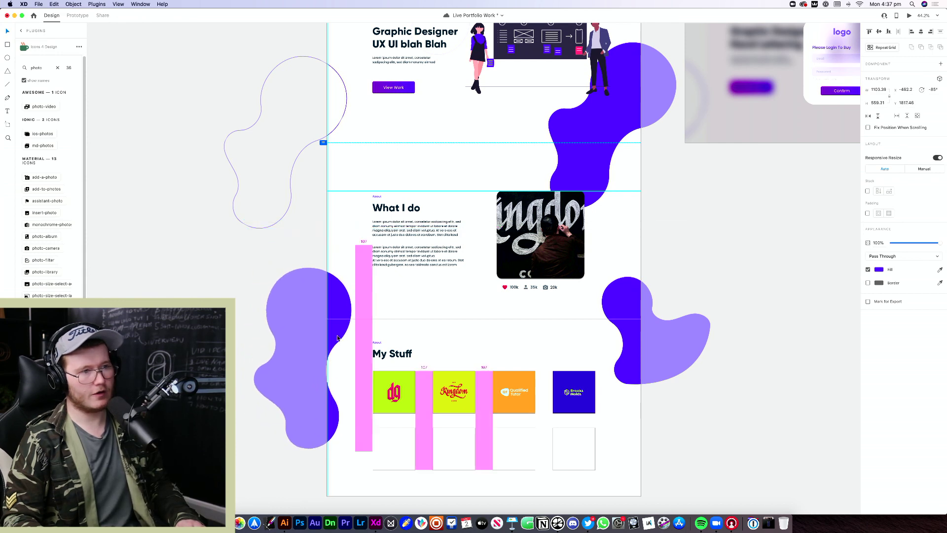
{"action": "left_click", "coordinate": [756, 451]}
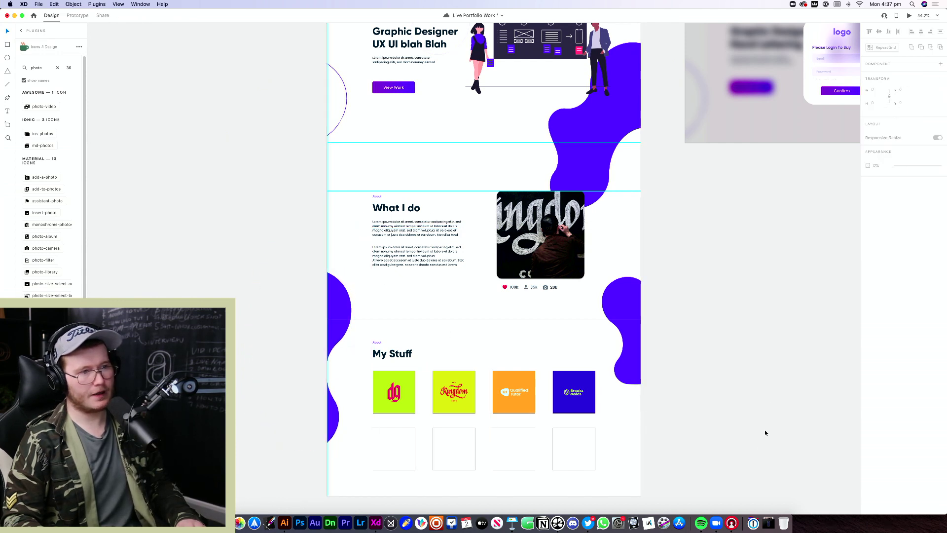
Preview the home page, review it from the hero to the My Stuff tiles, and close the preview
{"action": "key", "text": "super+Return"}
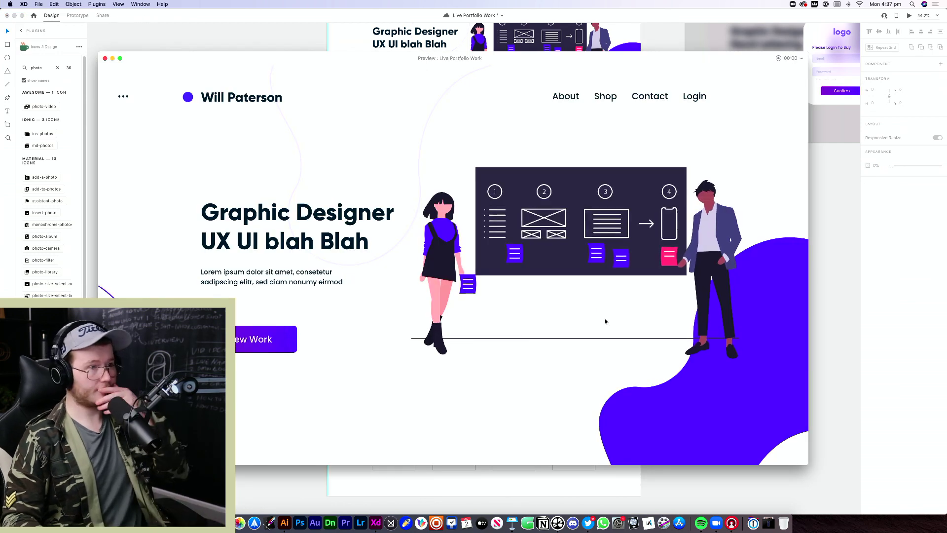
{"action": "scroll", "coordinate": [744, 447], "scroll_direction": "down", "scroll_amount": 2}
{"action": "scroll", "coordinate": [744, 447], "scroll_direction": "down", "scroll_amount": 10}
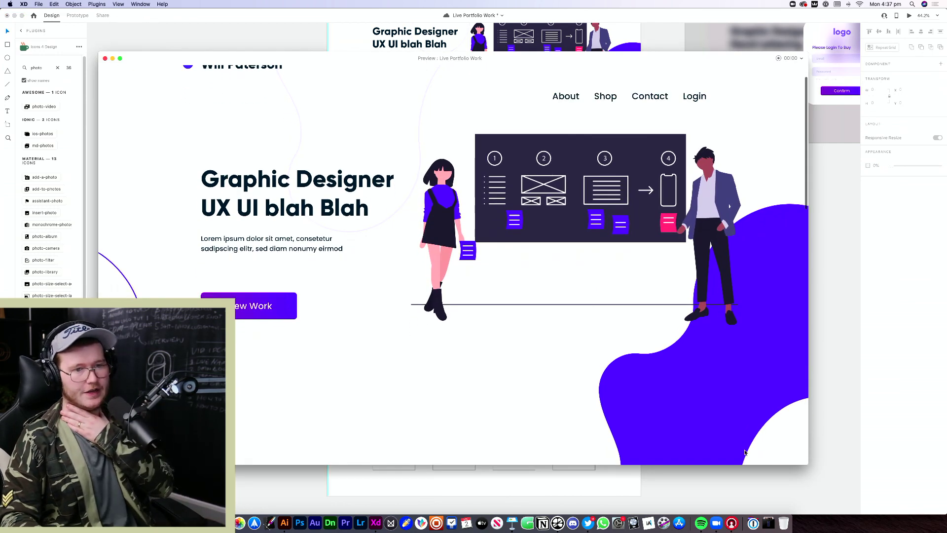
{"action": "scroll", "coordinate": [745, 450], "scroll_direction": "down", "scroll_amount": 20}
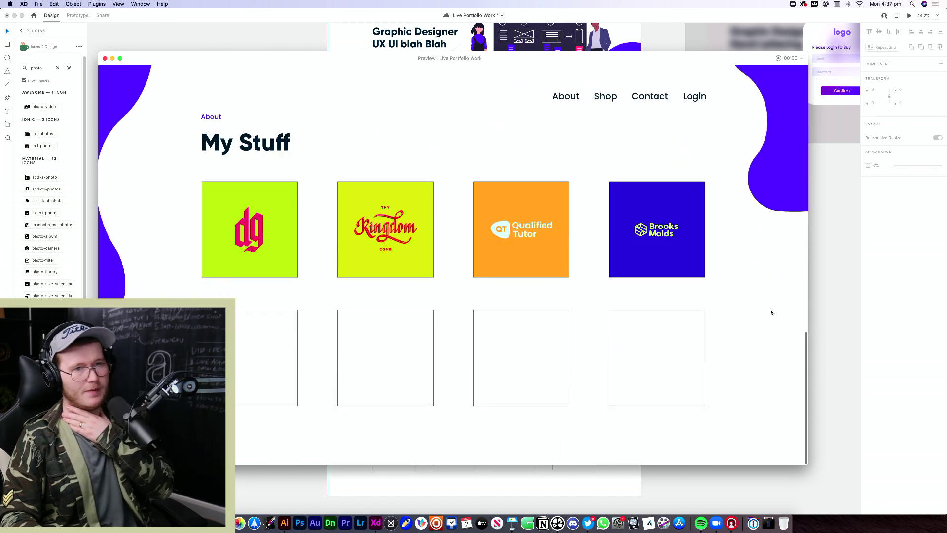
{"action": "scroll", "coordinate": [730, 296], "scroll_direction": "up", "scroll_amount": 9}
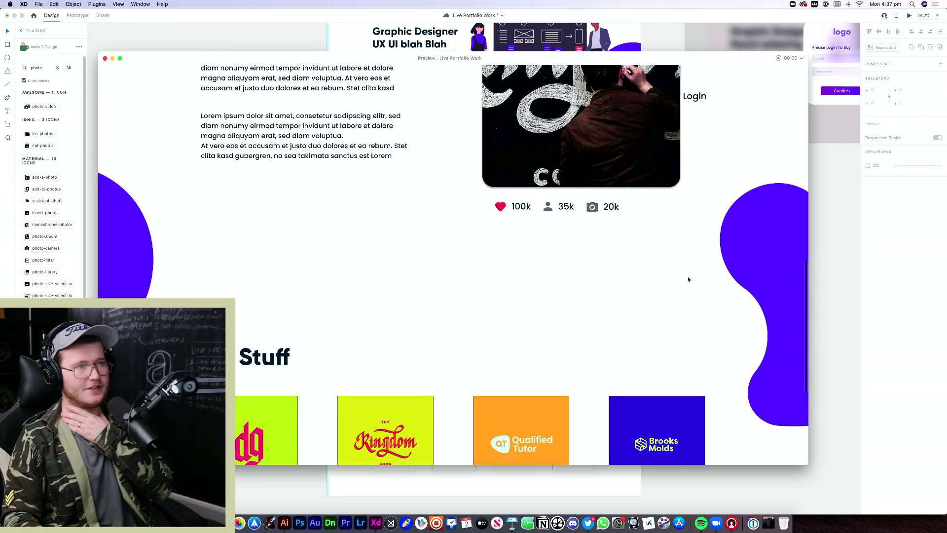
{"action": "left_click", "coordinate": [104, 59]}
Remove the border from the four coloured tiles in the first My Stuff row
{"action": "scroll", "coordinate": [585, 424], "scroll_direction": "up", "scroll_amount": 5}
{"action": "left_click", "coordinate": [596, 389]}
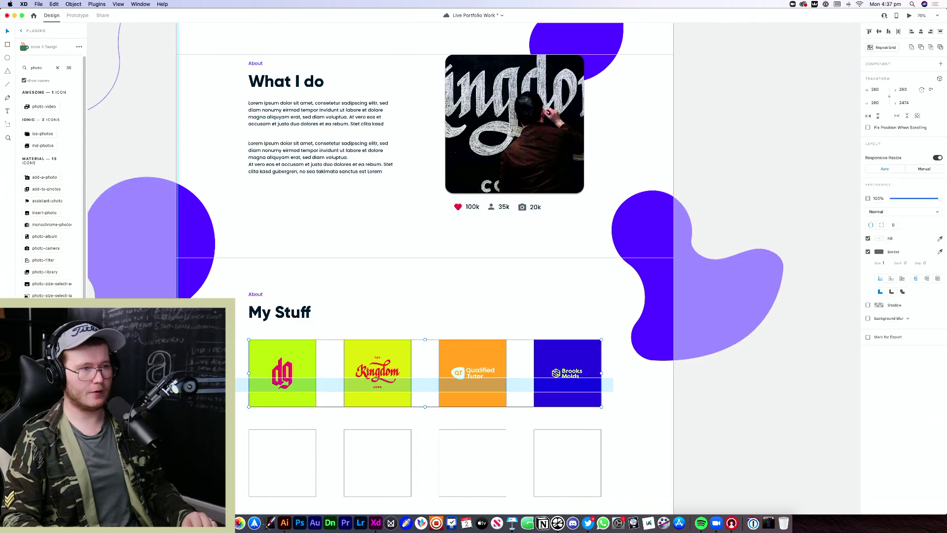
{"action": "left_click", "coordinate": [868, 252]}
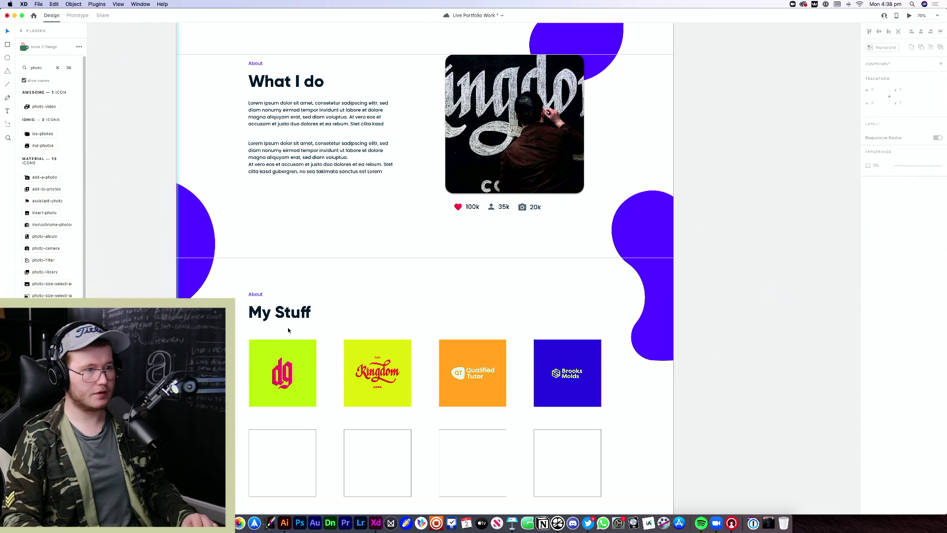
Round the corners of the green dg tile to a radius of 36
{"action": "double_click", "coordinate": [253, 346]}
{"action": "scroll", "coordinate": [253, 344], "scroll_direction": "down", "scroll_amount": 3}
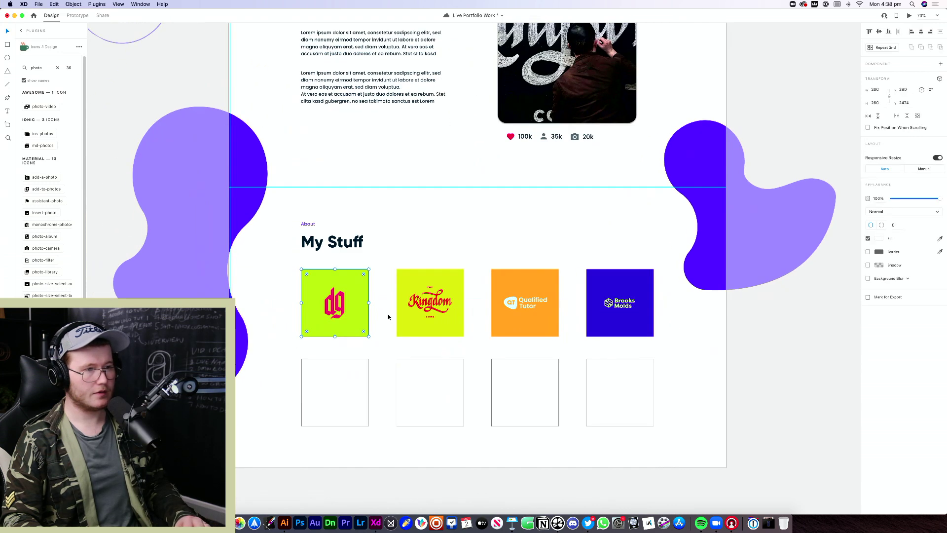
{"action": "left_click", "coordinate": [418, 302], "text": "shift"}
{"action": "left_click", "coordinate": [385, 250]}
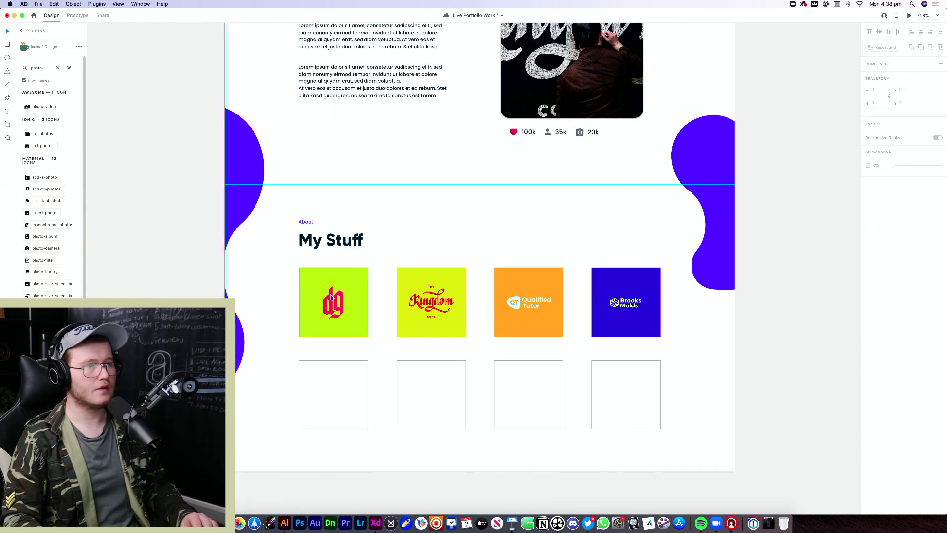
{"action": "left_click", "coordinate": [302, 274]}
{"action": "left_click_drag", "start_coordinate": [305, 273], "coordinate": [306, 276]}
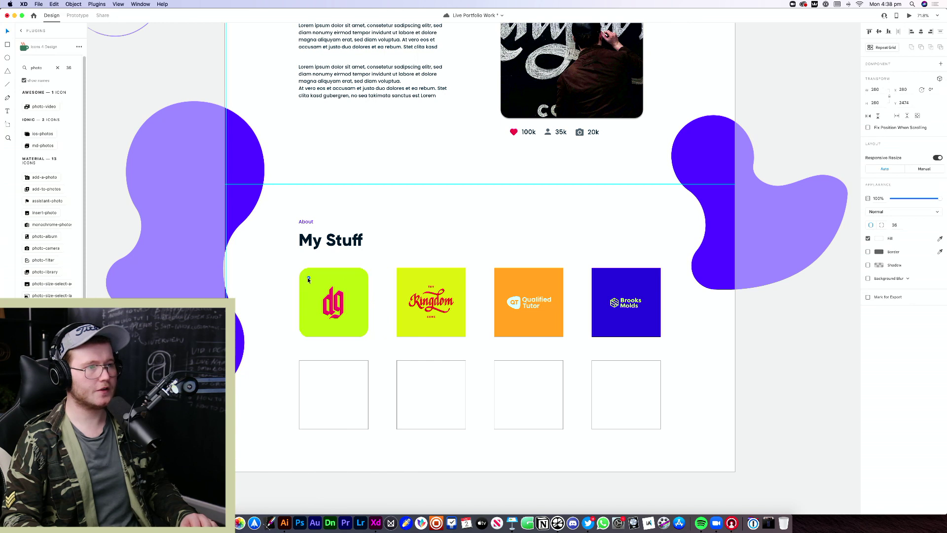
{"action": "left_click", "coordinate": [342, 345]}
{"action": "scroll", "coordinate": [353, 358], "scroll_direction": "down", "scroll_amount": 5}
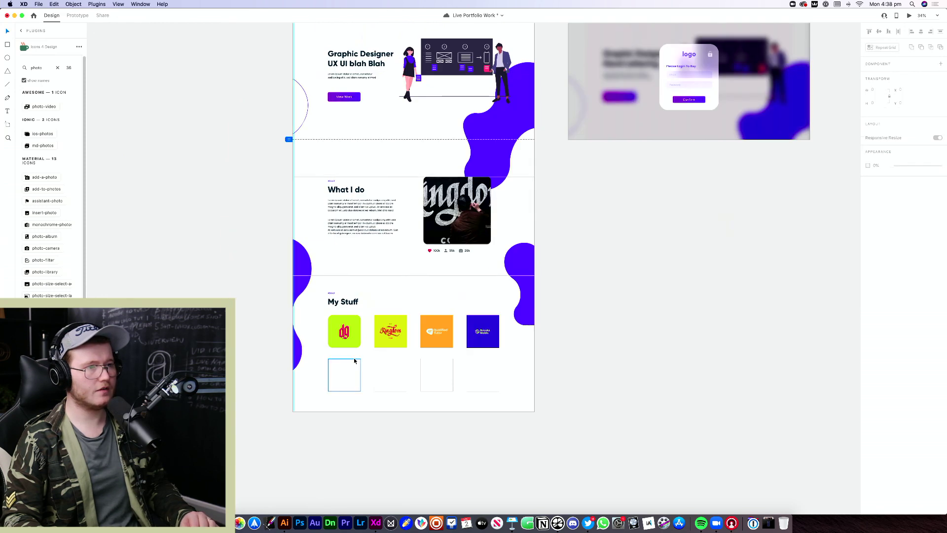
{"action": "scroll", "coordinate": [353, 357], "scroll_direction": "up", "scroll_amount": 5}
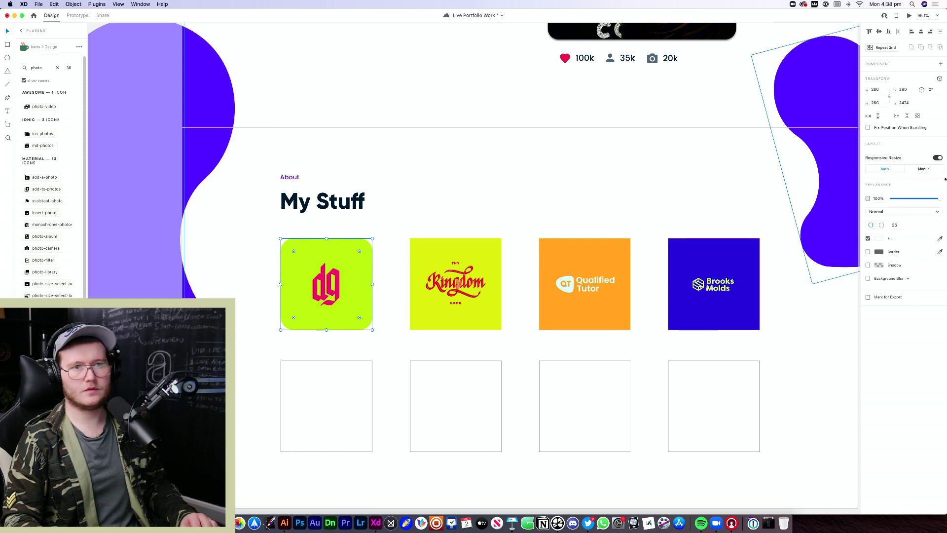
Set the corner radius of the Kingdom, Qualified Tutor and Brooks Molds tiles to 36
{"action": "left_click", "coordinate": [471, 254]}
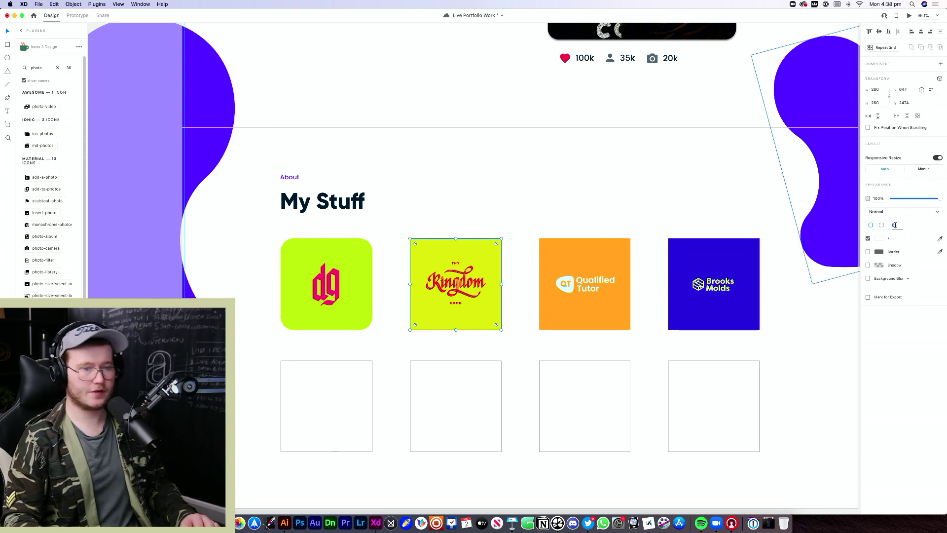
{"action": "type", "text": "36"}
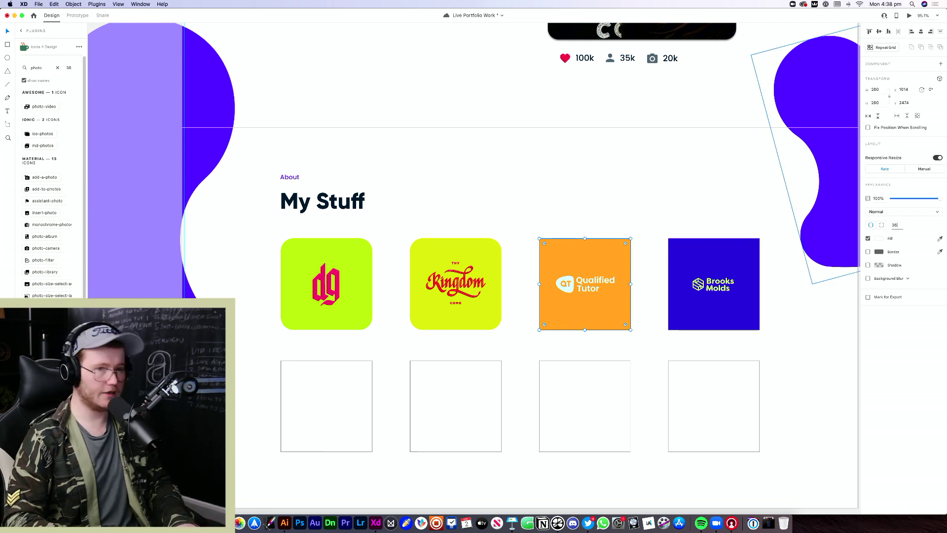
{"action": "key", "text": "Return"}
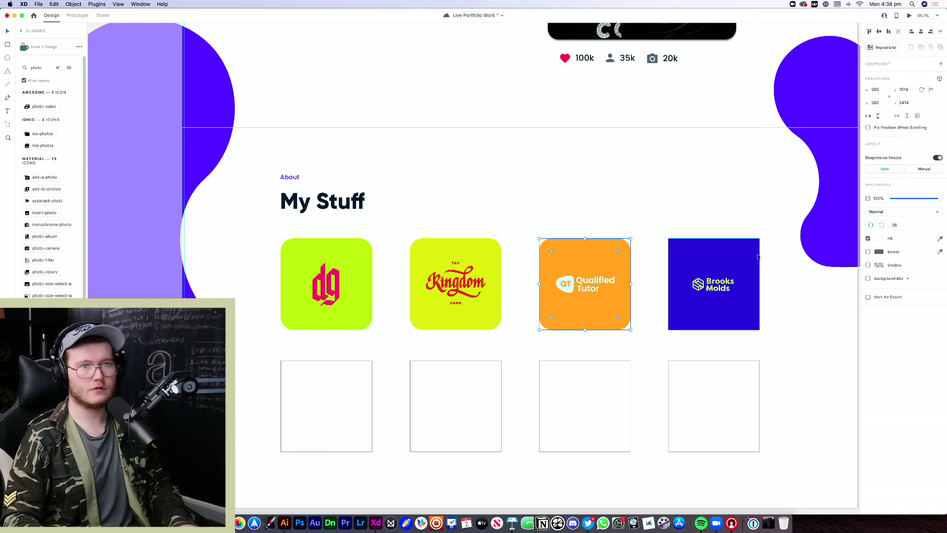
{"action": "left_click", "coordinate": [758, 256]}
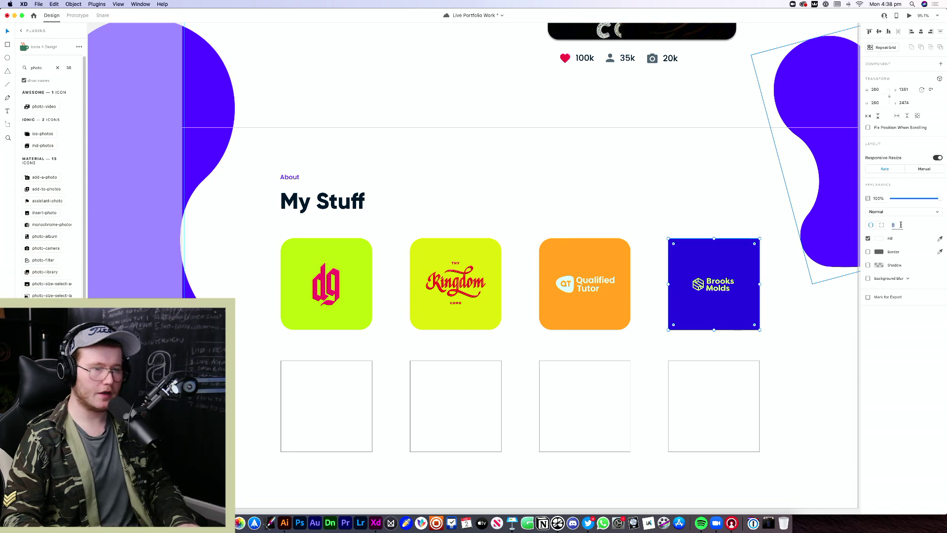
{"action": "type", "text": "36"}
{"action": "key", "text": "Return"}
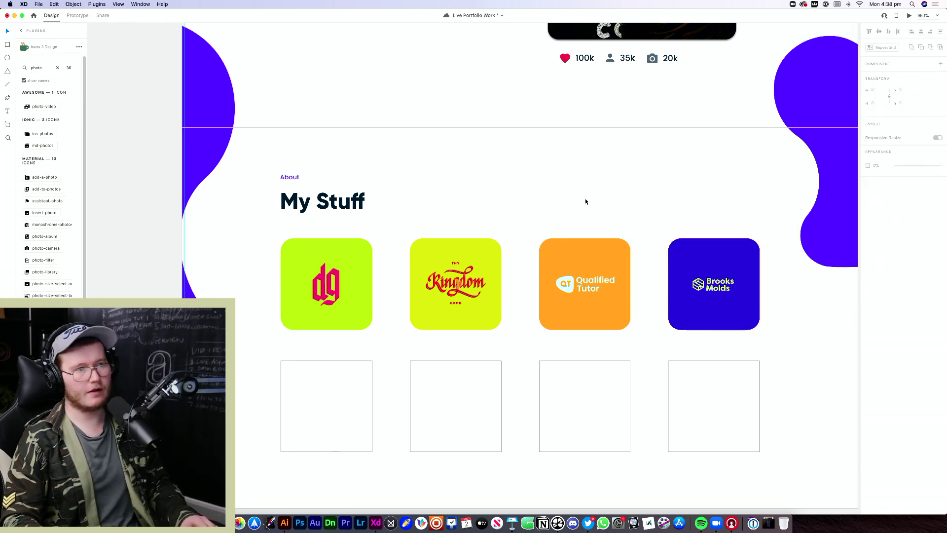
Turn on the drop shadow for the four coloured tiles in the first My Stuff row
{"action": "scroll", "coordinate": [585, 199], "scroll_direction": "down", "scroll_amount": 5}
{"action": "scroll", "coordinate": [591, 283], "scroll_direction": "up", "scroll_amount": 4}
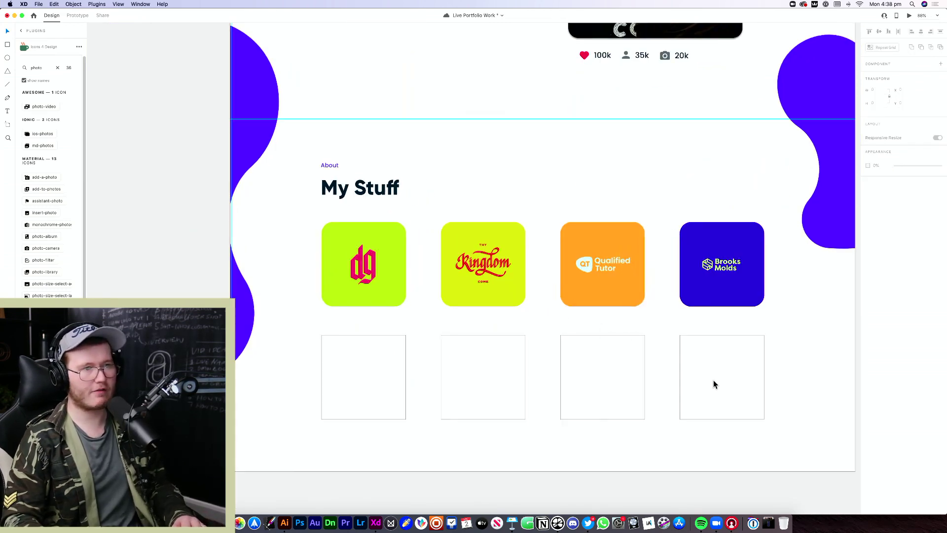
{"action": "scroll", "coordinate": [713, 384], "scroll_direction": "right", "scroll_amount": 5}
{"action": "scroll", "coordinate": [713, 384], "scroll_direction": "down", "scroll_amount": 2}
{"action": "left_click_drag", "start_coordinate": [687, 273], "coordinate": [213, 268]}
{"action": "left_click", "coordinate": [868, 265]}
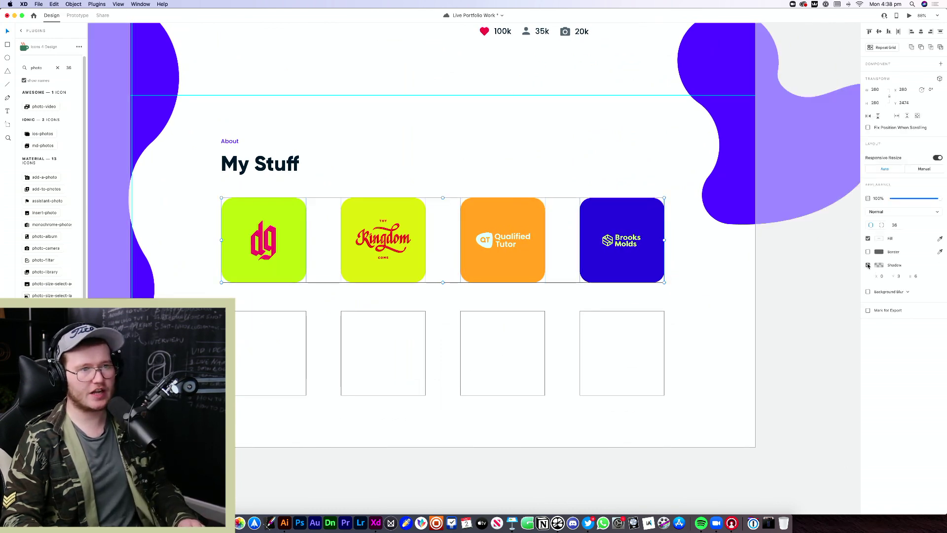
{"action": "key", "text": "Escape"}
{"action": "scroll", "coordinate": [417, 374], "scroll_direction": "left", "scroll_amount": 4}
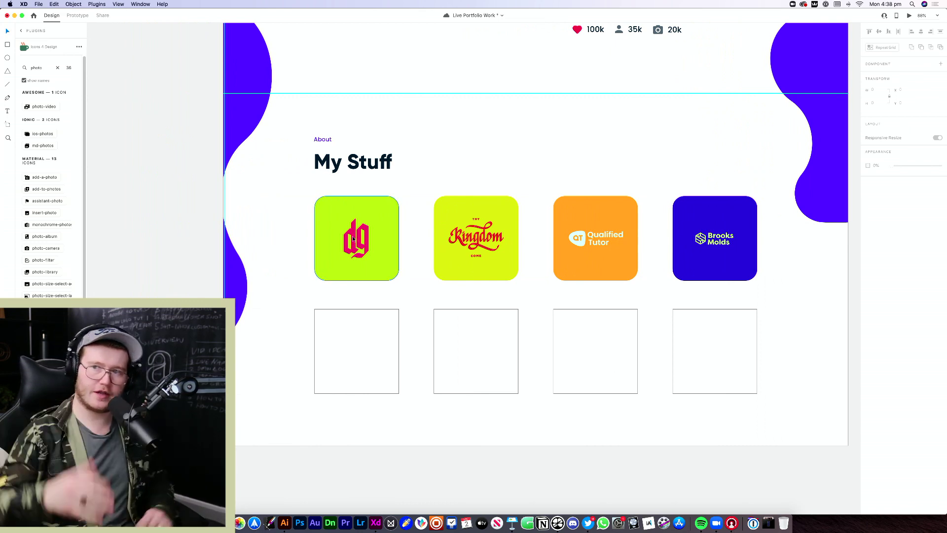
{"action": "key", "text": "super+0"}
{"action": "scroll", "coordinate": [629, 329], "scroll_direction": "up", "scroll_amount": 3}
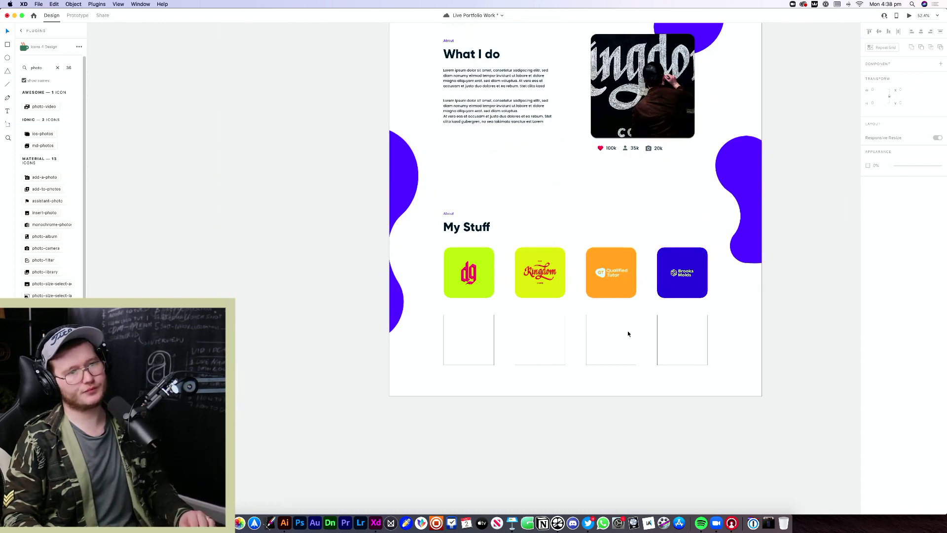
{"action": "scroll", "coordinate": [593, 345], "scroll_direction": "up", "scroll_amount": 3}
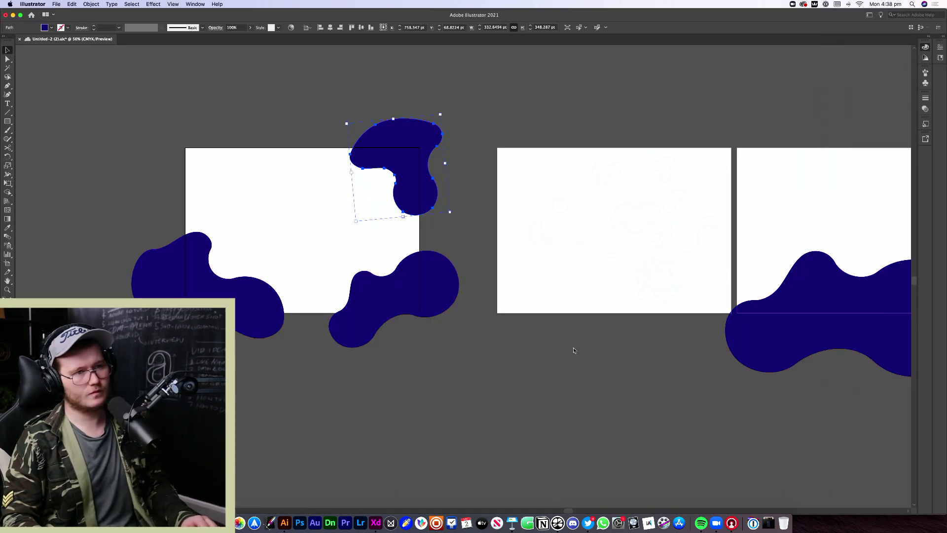
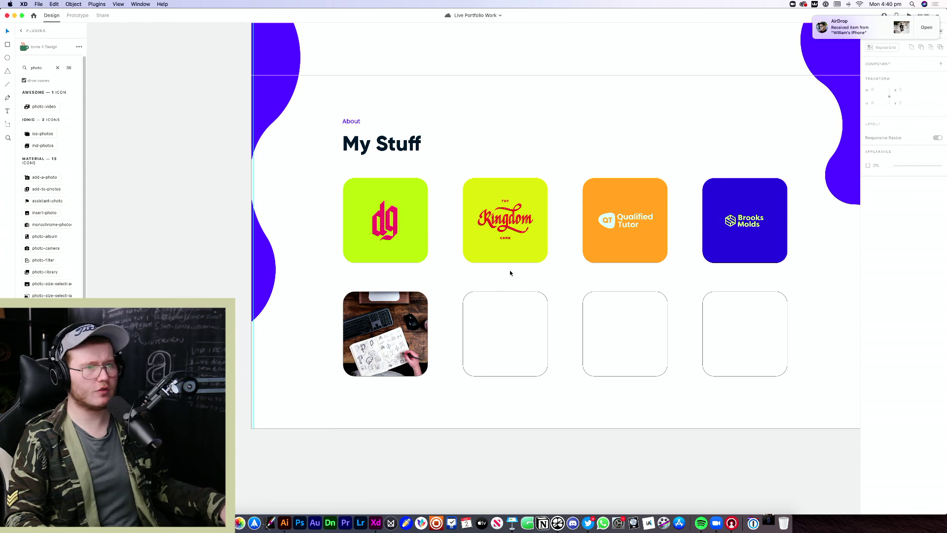
Raise the Kingdom tile above its row and fill the empty tile below it with IMG_4919.jpg from Downloads
{"action": "left_click_drag", "start_coordinate": [499, 254], "coordinate": [531, 232]}
{"action": "left_click", "coordinate": [518, 326]}
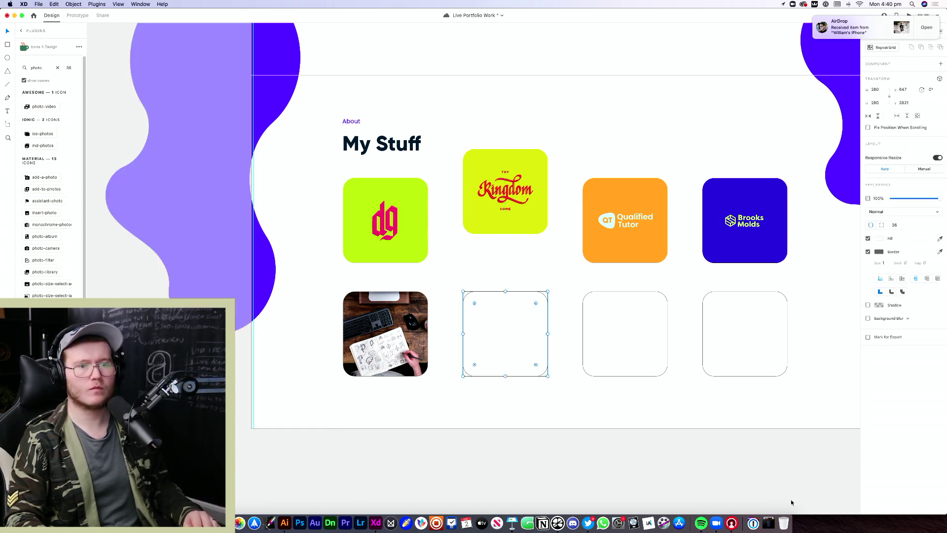
{"action": "left_click", "coordinate": [768, 523]}
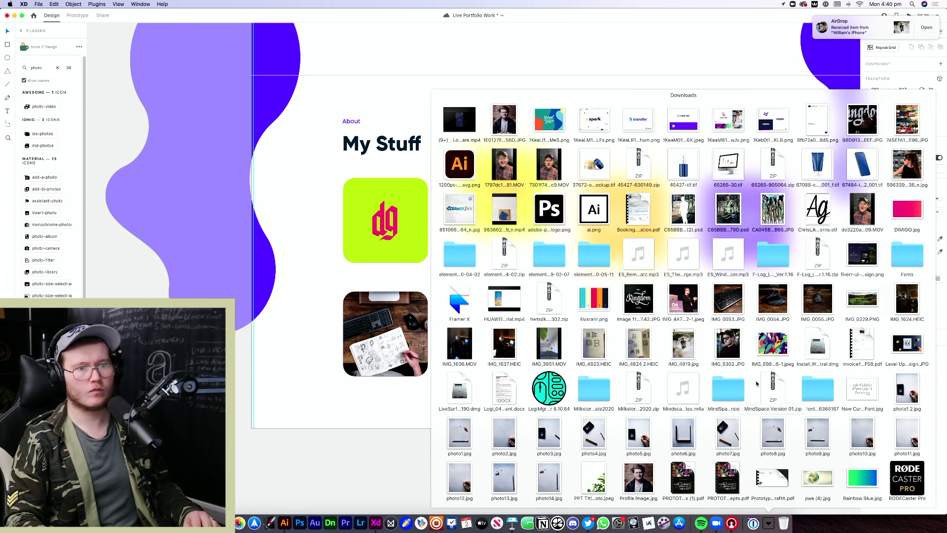
{"action": "scroll", "coordinate": [668, 452], "scroll_direction": "down", "scroll_amount": 3}
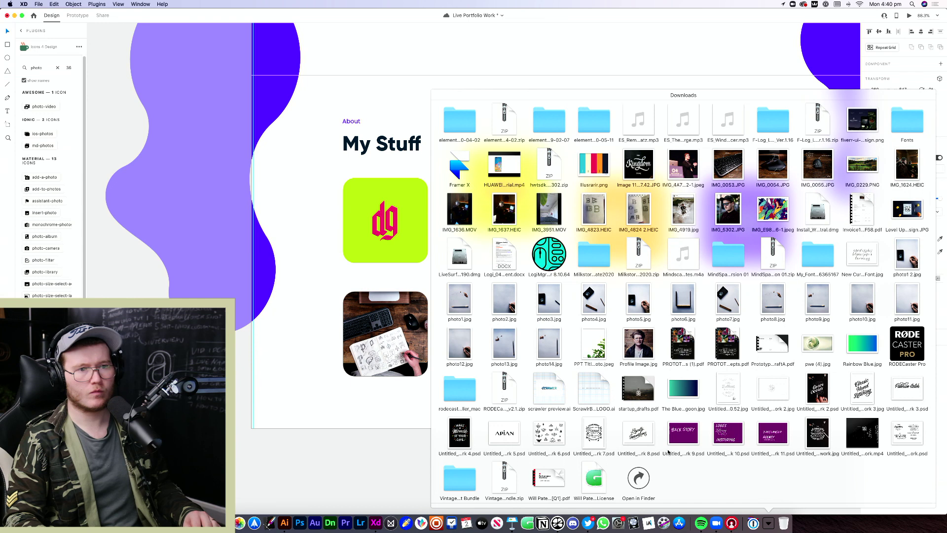
{"action": "left_click", "coordinate": [638, 478]}
{"action": "scroll", "coordinate": [425, 212], "scroll_direction": "up", "scroll_amount": 3}
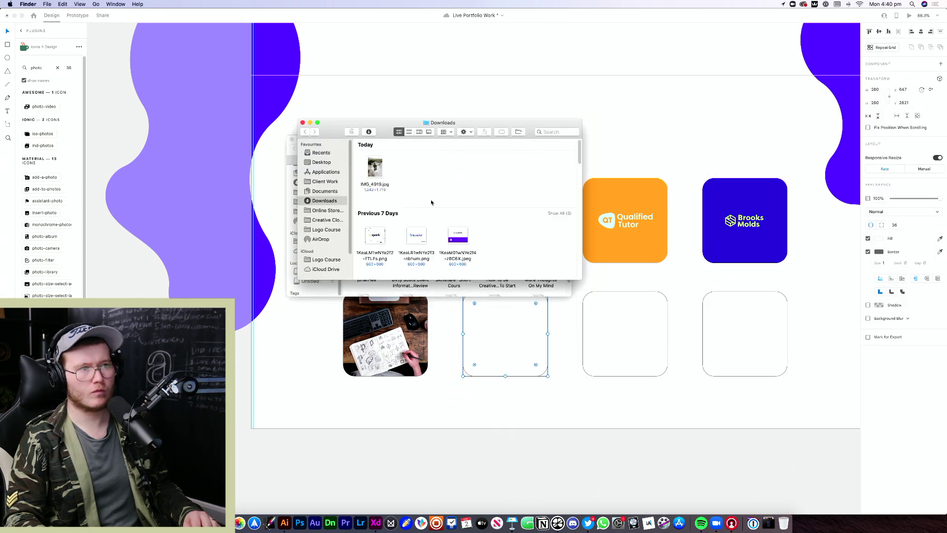
{"action": "left_click_drag", "start_coordinate": [372, 170], "coordinate": [505, 301]}
{"action": "key", "text": "Escape"}
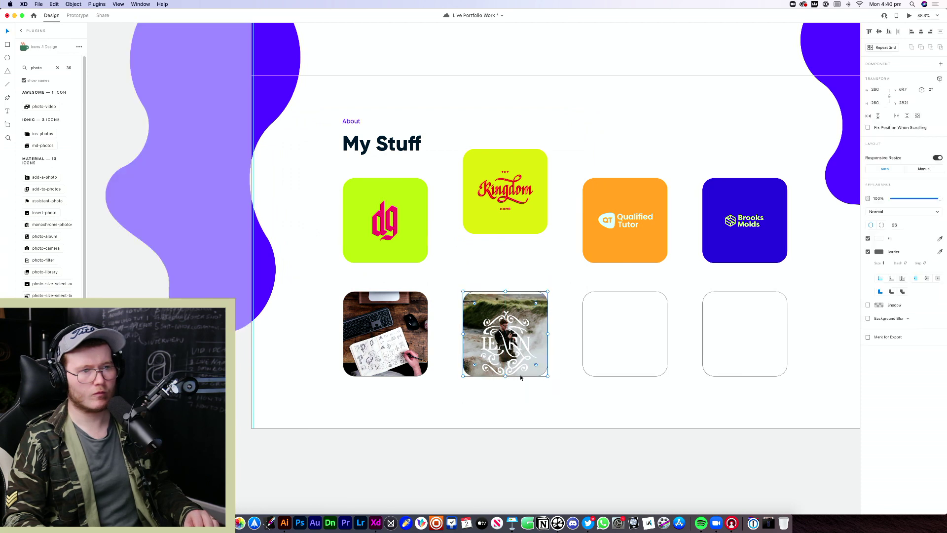
Extend the new photo tile downward, and shift and enlarge the picture inside it so only the artwork fills the tile
{"action": "left_click_drag", "start_coordinate": [505, 376], "coordinate": [505, 401]}
{"action": "key", "text": "ctrl+z"}
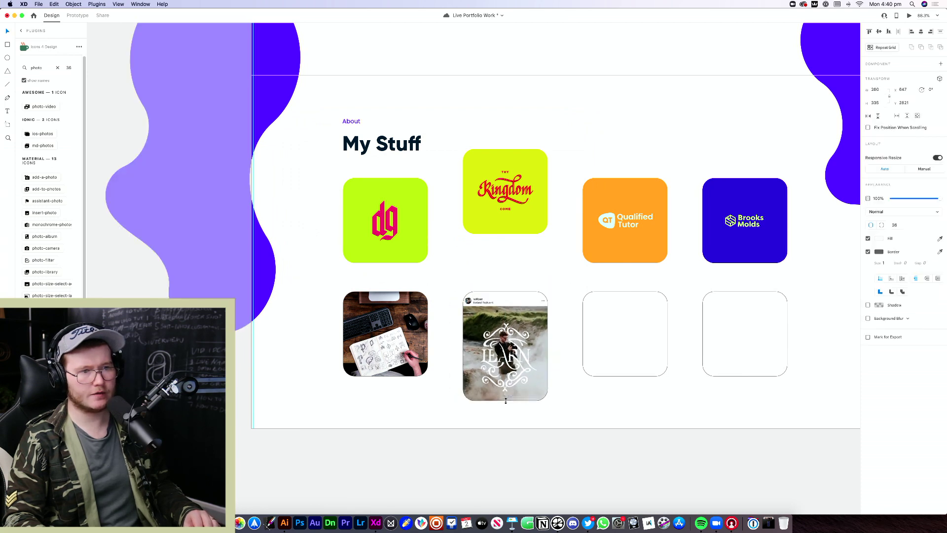
{"action": "double_click", "coordinate": [517, 362]}
{"action": "left_click_drag", "start_coordinate": [517, 362], "coordinate": [515, 343]}
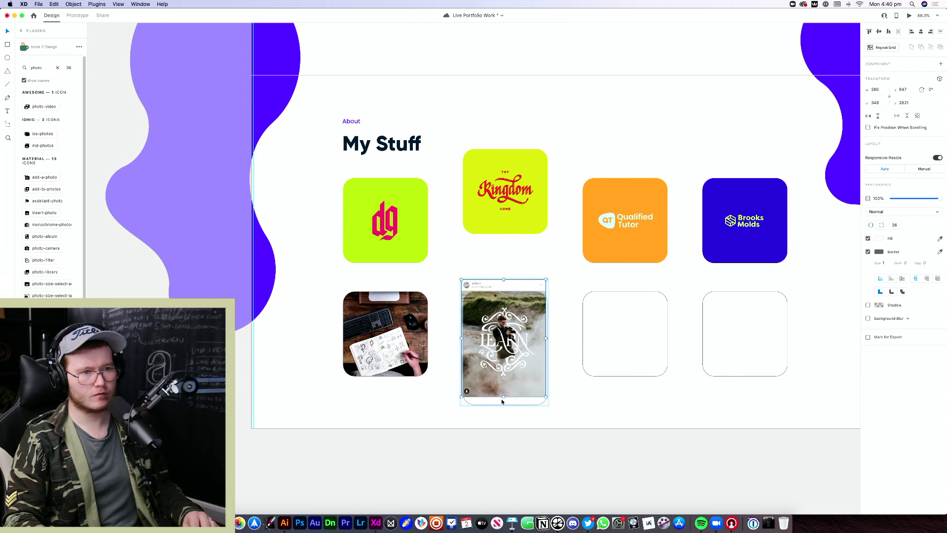
{"action": "left_click_drag", "start_coordinate": [504, 397], "coordinate": [501, 406]}
{"action": "left_click", "coordinate": [513, 441]}
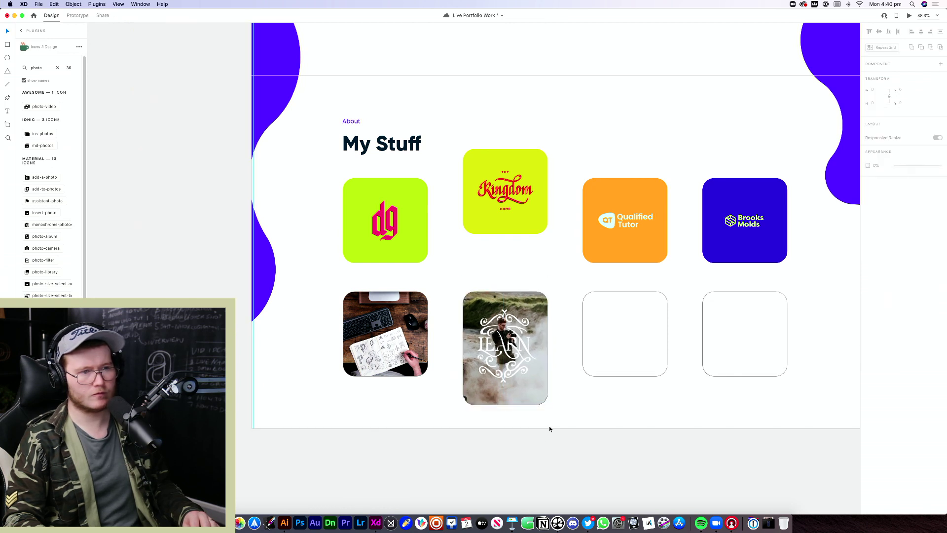
Move the tall photo tile up until its lower edge aligns with the second row, and lower the Kingdom tile slightly towards it
{"action": "left_click_drag", "start_coordinate": [516, 371], "coordinate": [515, 346]}
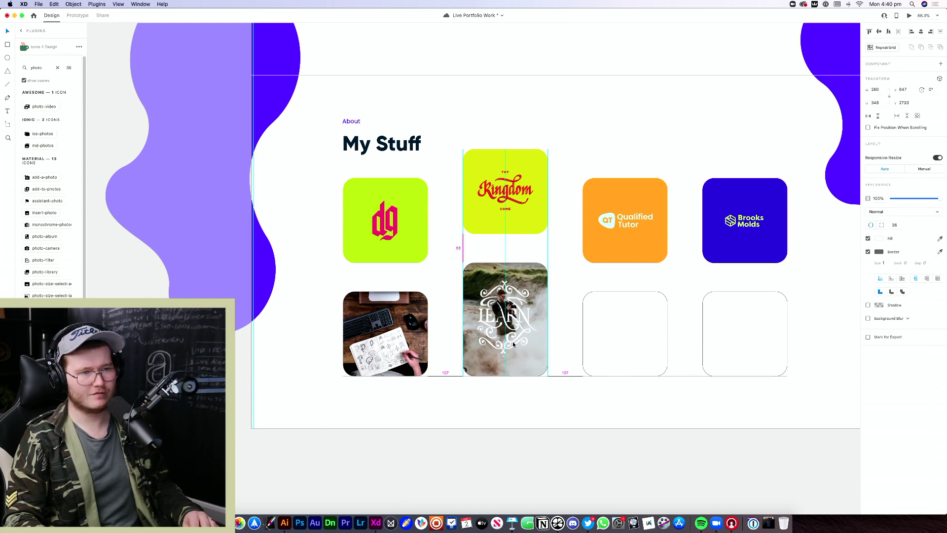
{"action": "left_click", "coordinate": [542, 434]}
{"action": "left_click", "coordinate": [512, 358]}
{"action": "left_click_drag", "start_coordinate": [505, 197], "coordinate": [505, 207]}
{"action": "left_click", "coordinate": [590, 162]}
Select the desk photo tile in the second My Stuff row
{"action": "scroll", "coordinate": [589, 163], "scroll_direction": "right", "scroll_amount": 5}
{"action": "scroll", "coordinate": [703, 386], "scroll_direction": "up", "scroll_amount": 2}
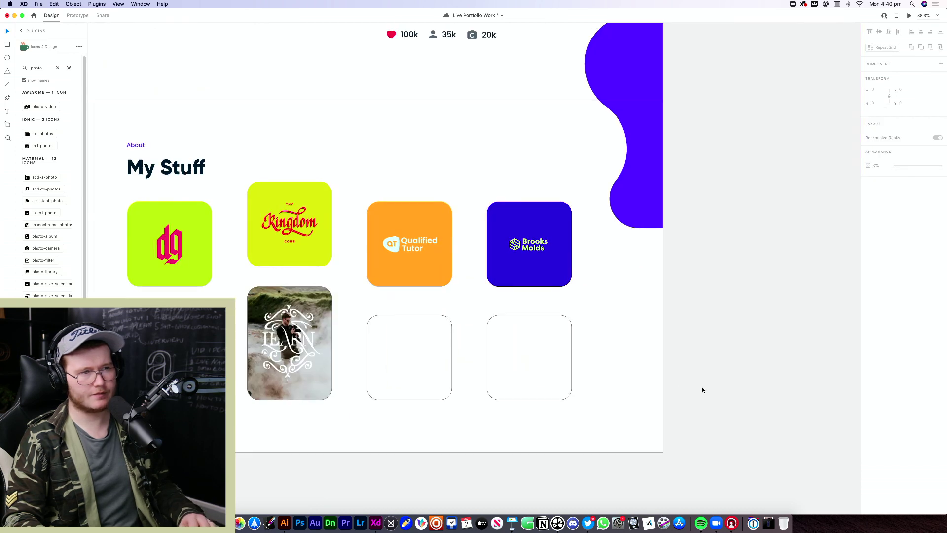
{"action": "scroll", "coordinate": [811, 260], "scroll_direction": "left", "scroll_amount": 5}
{"action": "scroll", "coordinate": [811, 260], "scroll_direction": "down", "scroll_amount": 2}
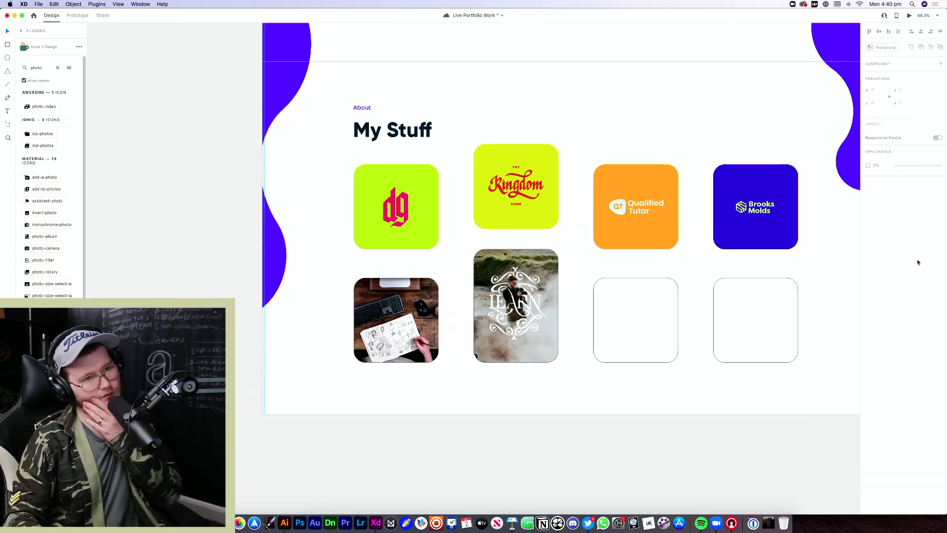
{"action": "left_click", "coordinate": [652, 343]}
{"action": "left_click", "coordinate": [561, 435]}
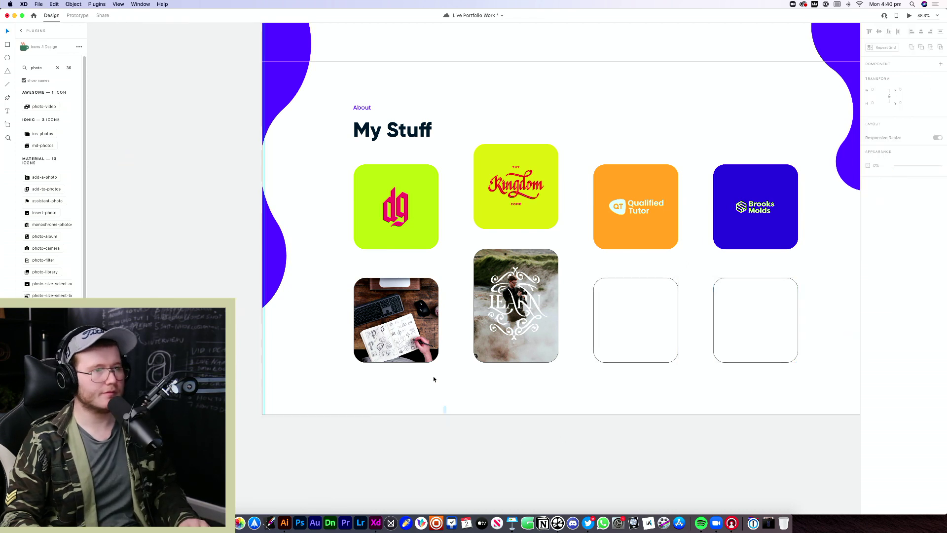
{"action": "left_click", "coordinate": [426, 355]}
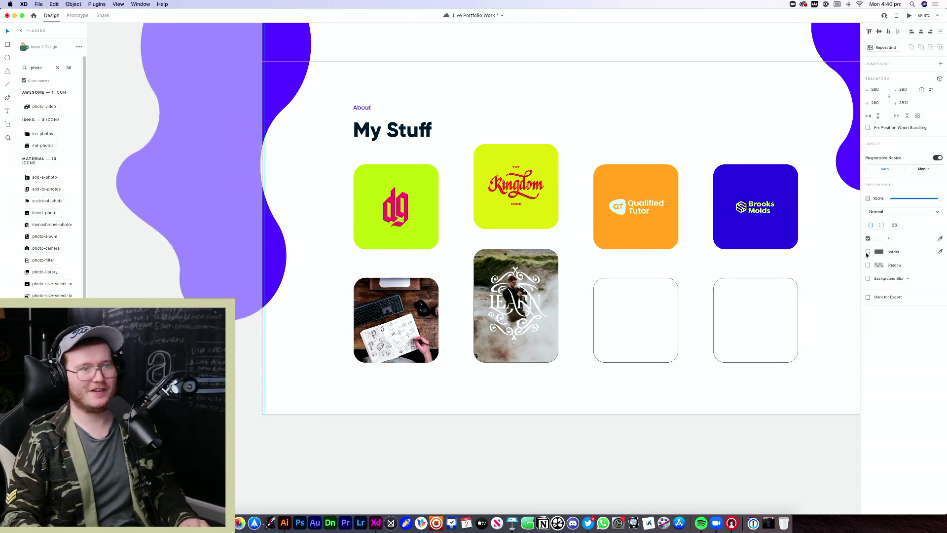
Remove the border from the desk and sketchbook photo tile in the My Stuff grid and deselect it
{"action": "key", "text": "Tab"}
{"action": "key", "text": "Tab"}
{"action": "left_click", "coordinate": [867, 252]}
{"action": "left_click", "coordinate": [732, 502]}
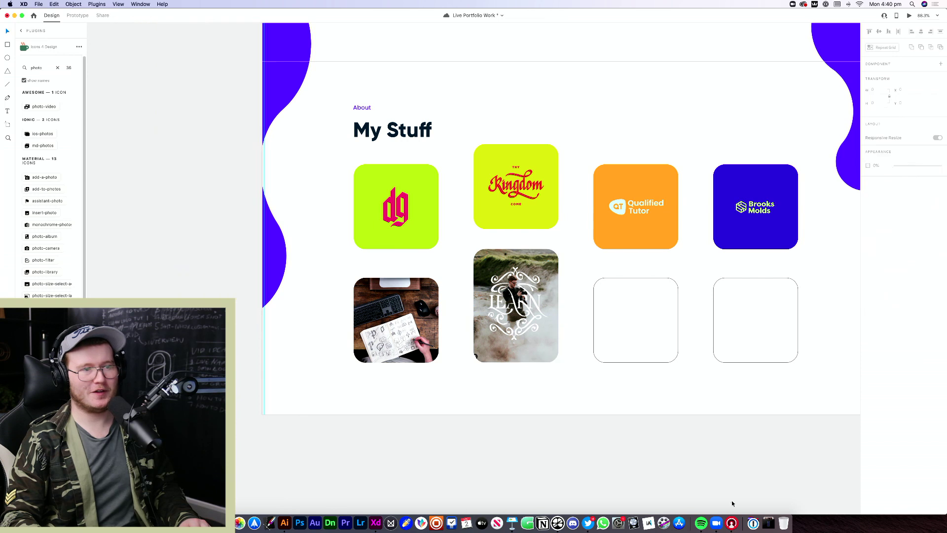
{"action": "left_click_drag", "start_coordinate": [666, 410], "coordinate": [438, 501]}
{"action": "left_click_drag", "start_coordinate": [292, 468], "coordinate": [276, 395]}
{"action": "left_click", "coordinate": [490, 433]}
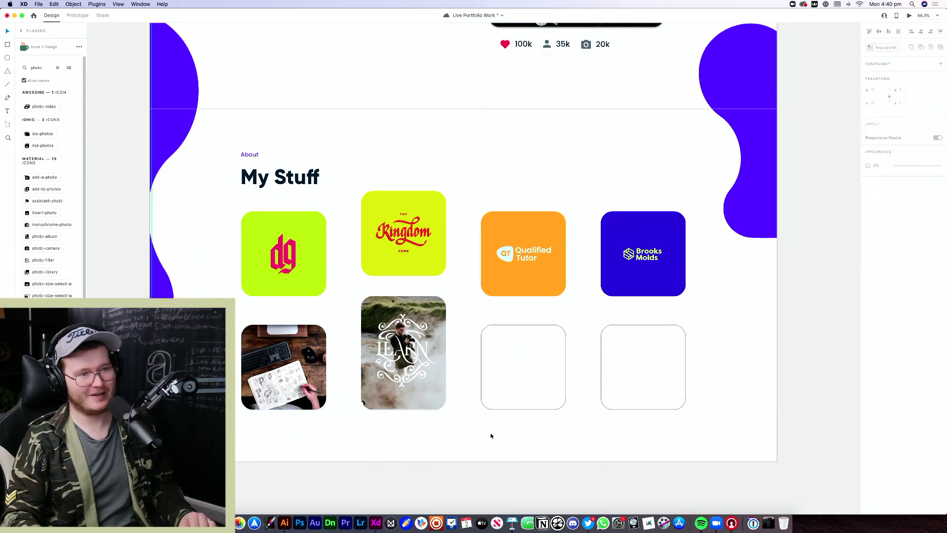
Adjust the position and size of the image inside the LEARN photo tile so it fills the rounded frame
{"action": "scroll", "coordinate": [462, 416], "scroll_direction": "down", "scroll_amount": 3}
{"action": "scroll", "coordinate": [462, 416], "scroll_direction": "up", "scroll_amount": 3}
{"action": "scroll", "coordinate": [463, 416], "scroll_direction": "up", "scroll_amount": 5}
{"action": "left_click", "coordinate": [368, 358]}
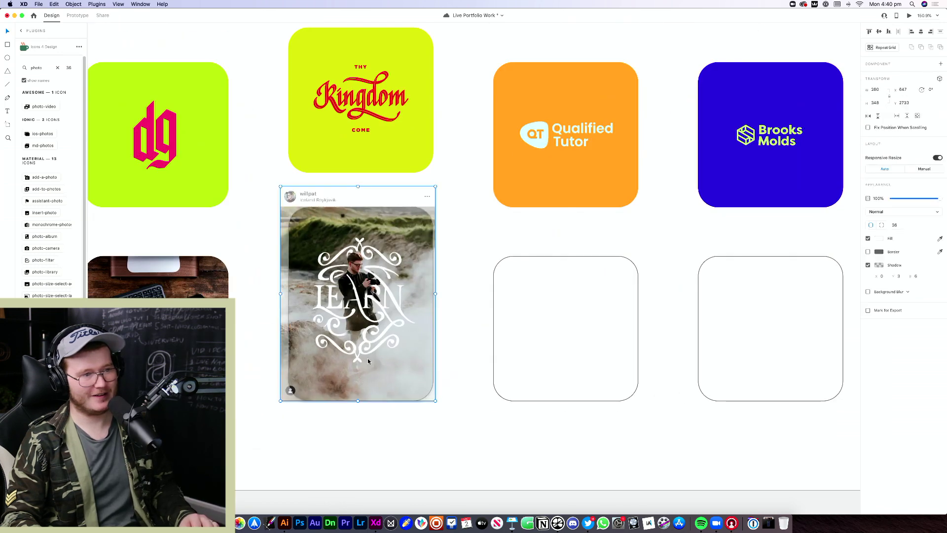
{"action": "left_click_drag", "start_coordinate": [366, 381], "coordinate": [368, 368]}
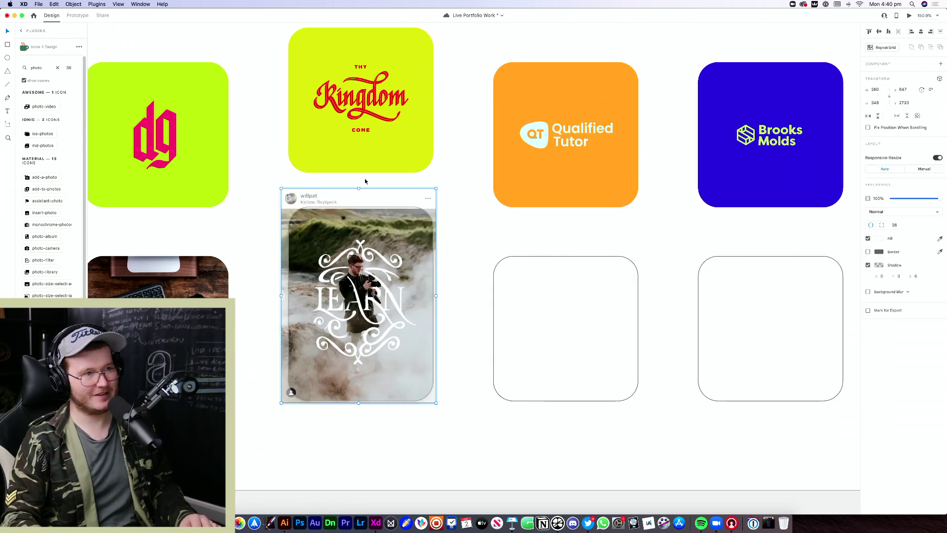
{"action": "left_click_drag", "start_coordinate": [359, 188], "coordinate": [361, 184]}
{"action": "left_click", "coordinate": [458, 206]}
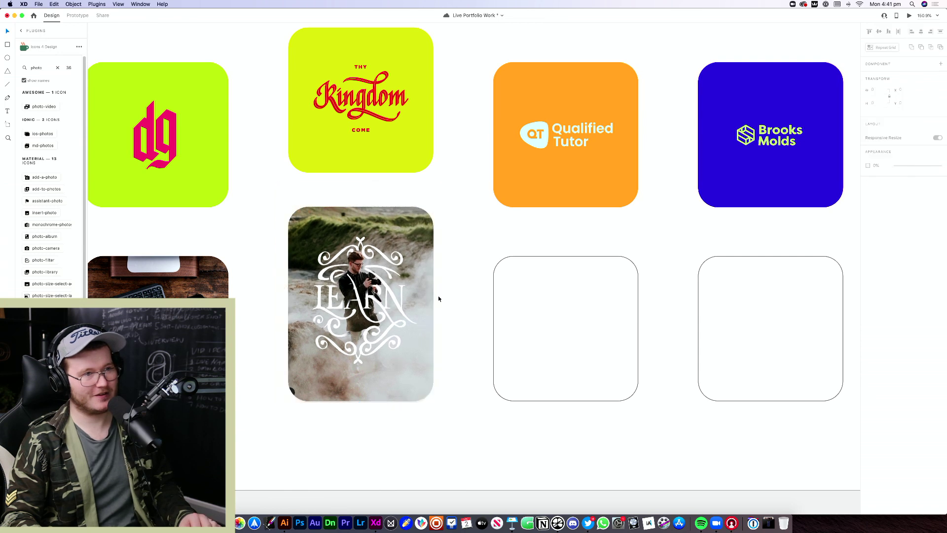
Review the My Stuff tiles and the overall layout of the Home artboard
{"action": "scroll", "coordinate": [434, 335], "scroll_direction": "down", "scroll_amount": 5}
{"action": "scroll", "coordinate": [490, 386], "scroll_direction": "left", "scroll_amount": 2}
{"action": "scroll", "coordinate": [489, 385], "scroll_direction": "up", "scroll_amount": 1}
{"action": "left_click", "coordinate": [508, 423]}
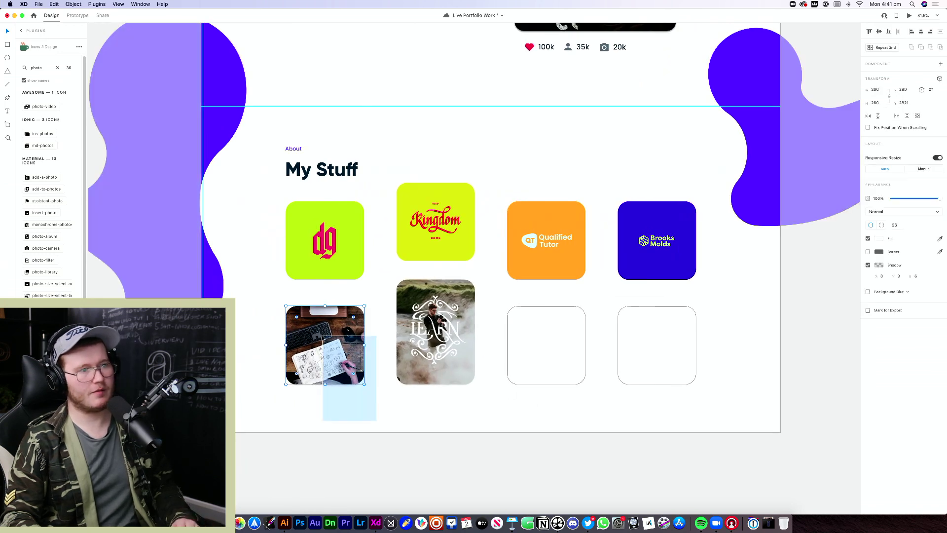
{"action": "scroll", "coordinate": [326, 375], "scroll_direction": "down", "scroll_amount": 2}
{"action": "scroll", "coordinate": [326, 374], "scroll_direction": "left", "scroll_amount": 1}
{"action": "scroll", "coordinate": [348, 345], "scroll_direction": "down", "scroll_amount": 2}
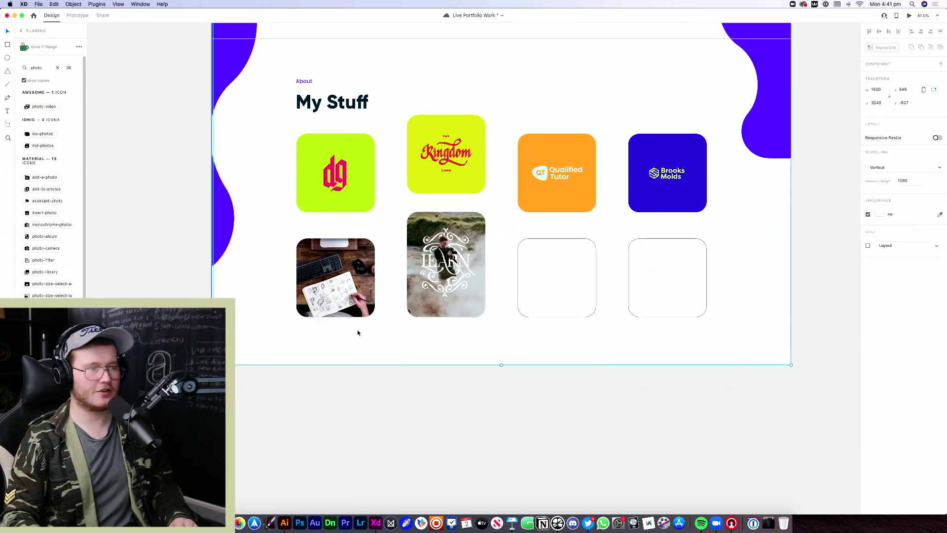
{"action": "scroll", "coordinate": [451, 422], "scroll_direction": "down", "scroll_amount": 4}
{"action": "scroll", "coordinate": [471, 401], "scroll_direction": "down", "scroll_amount": 5}
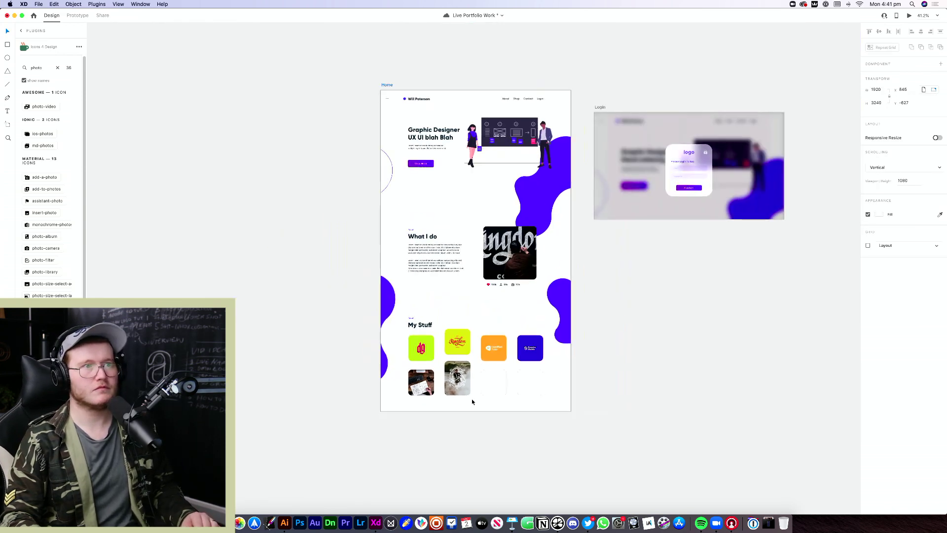
Move the Home artboard down to line up with the Login artboard's upper edge and save the document
{"action": "left_click", "coordinate": [634, 268]}
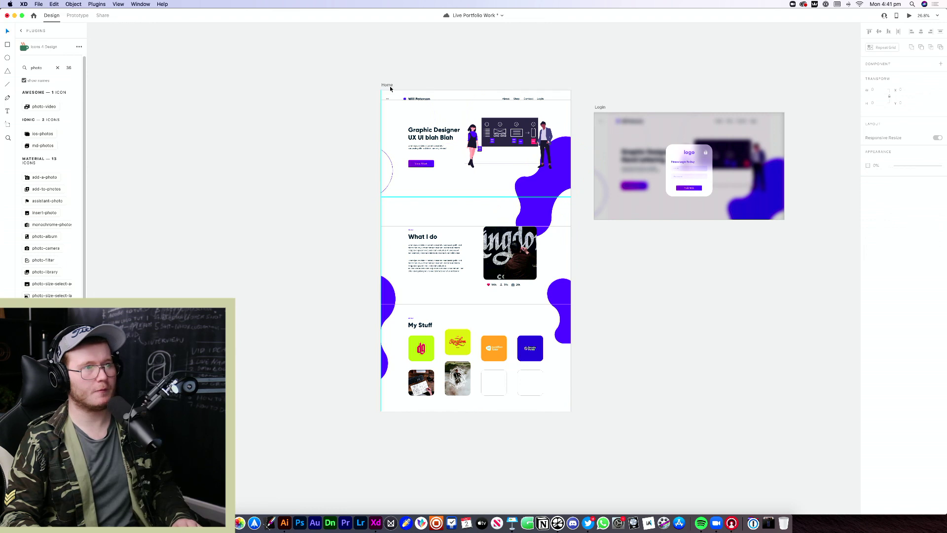
{"action": "left_click_drag", "start_coordinate": [389, 85], "coordinate": [392, 108]}
{"action": "left_click", "coordinate": [661, 294]}
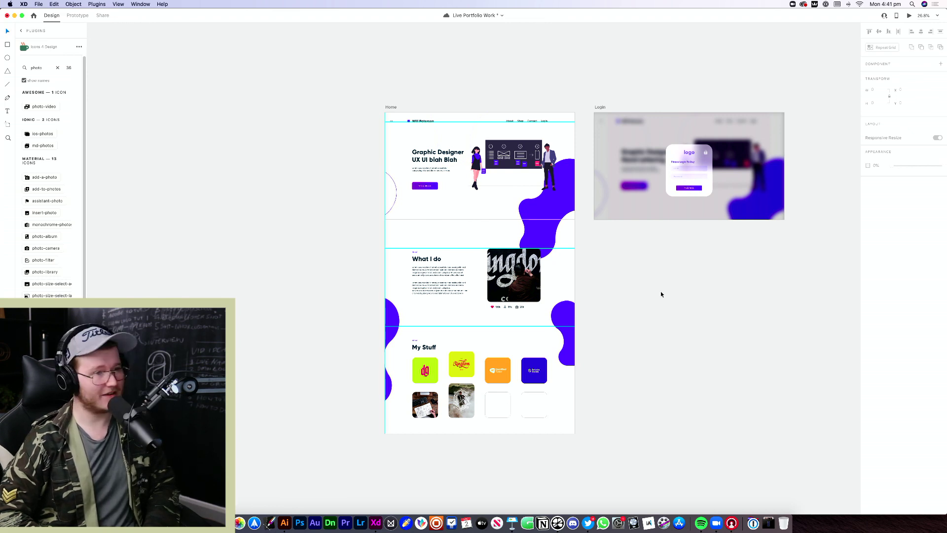
{"action": "key", "text": "super+s"}
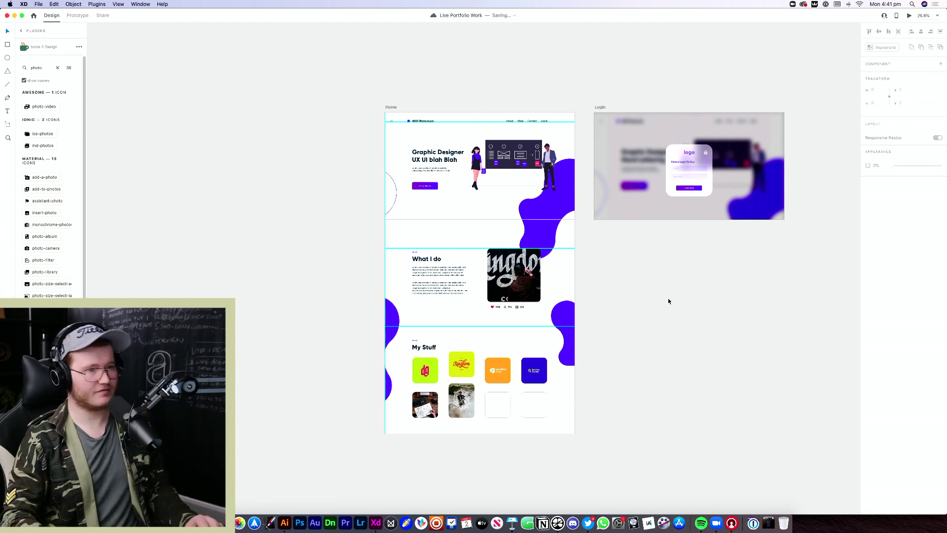
Switch to Finder, browse the Downloads folder for more portfolio images, and return to Adobe XD
{"action": "scroll", "coordinate": [501, 402], "scroll_direction": "up", "scroll_amount": 5}
{"action": "left_click", "coordinate": [408, 396]}
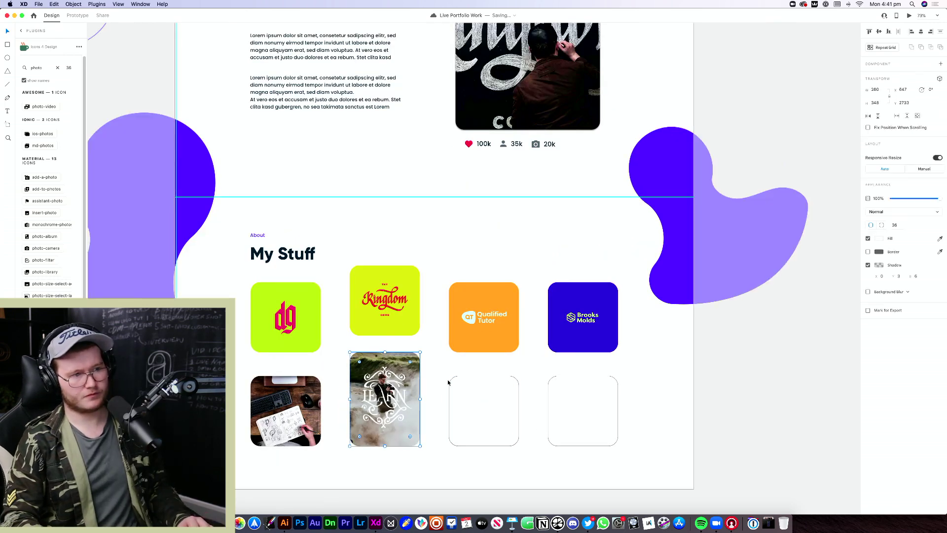
{"action": "key", "text": "super+Tab"}
{"action": "left_click", "coordinate": [410, 205]}
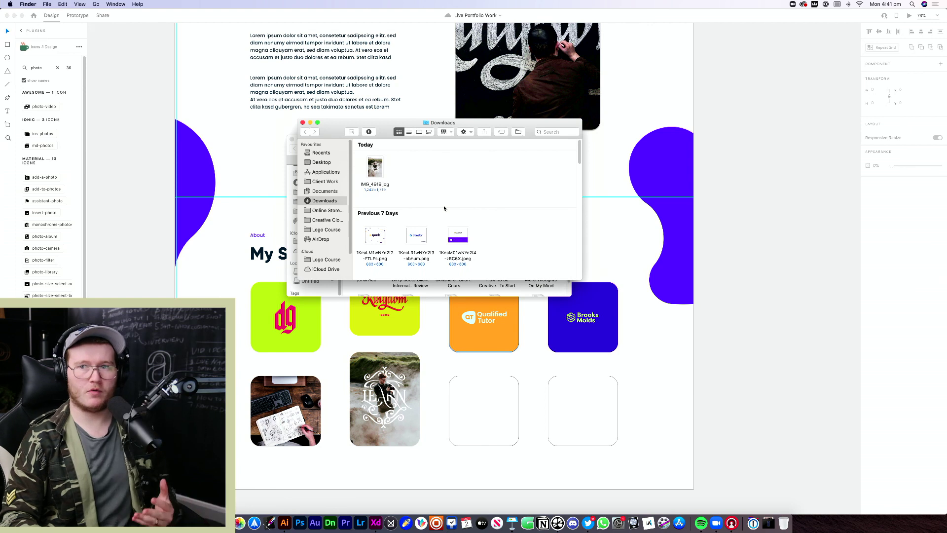
{"action": "scroll", "coordinate": [444, 208], "scroll_direction": "down", "scroll_amount": 5}
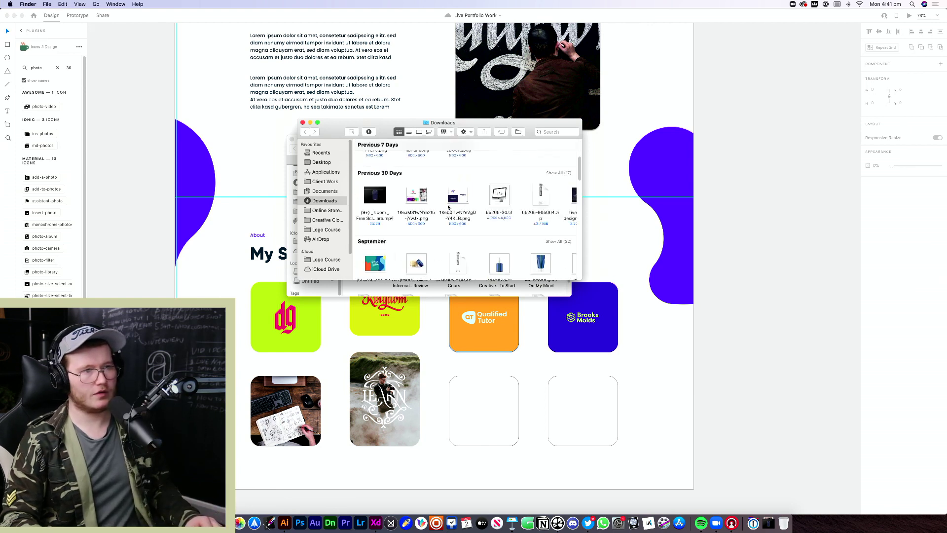
{"action": "scroll", "coordinate": [438, 199], "scroll_direction": "up", "scroll_amount": 5}
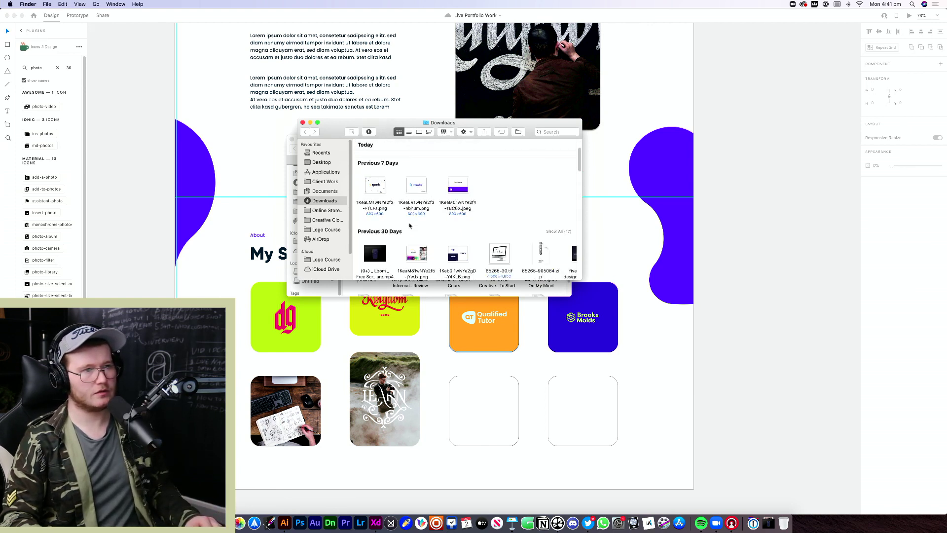
{"action": "left_click_drag", "start_coordinate": [426, 126], "coordinate": [665, 127]}
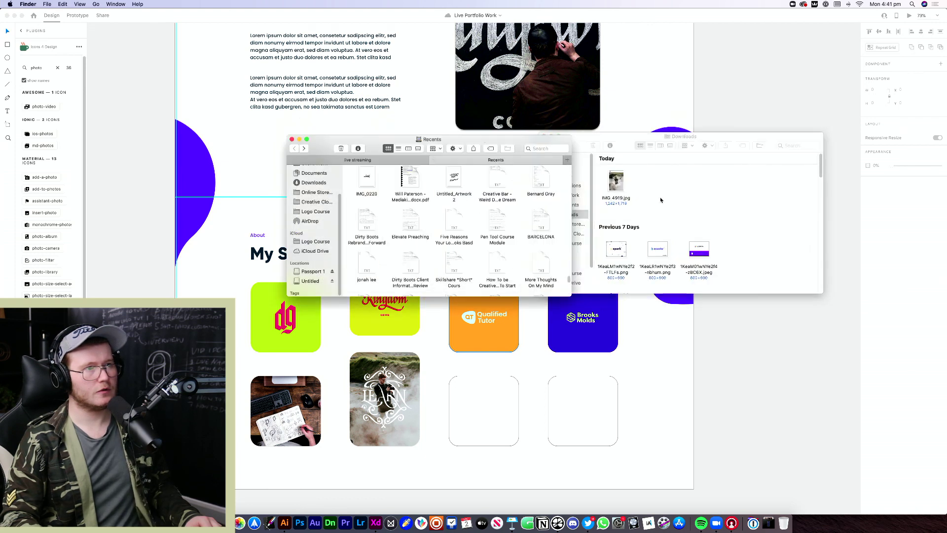
{"action": "left_click", "coordinate": [815, 386]}
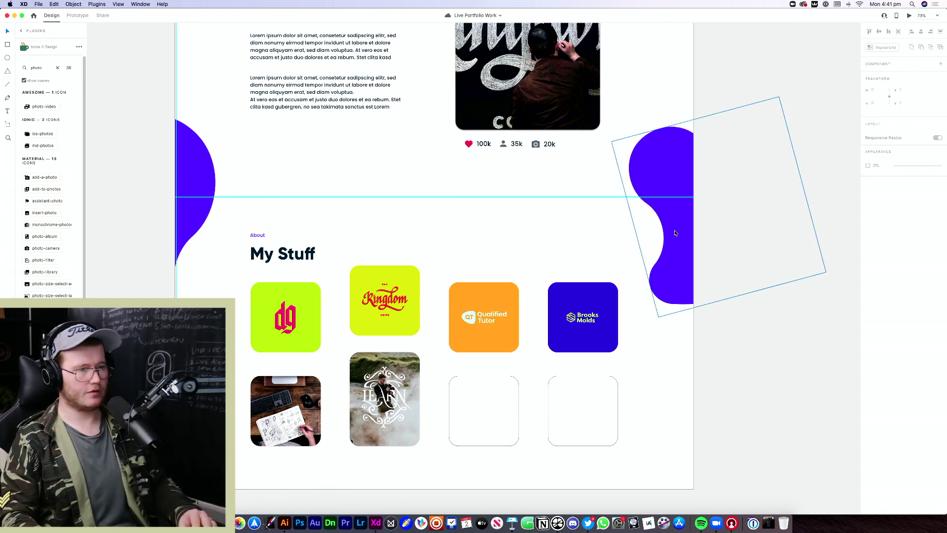
Add a blank 1920 × 1080 web artboard and place it directly beneath the Login artboard
{"action": "scroll", "coordinate": [682, 296], "scroll_direction": "down", "scroll_amount": 5}
{"action": "scroll", "coordinate": [682, 295], "scroll_direction": "down", "scroll_amount": 2}
{"action": "scroll", "coordinate": [460, 328], "scroll_direction": "right", "scroll_amount": 10}
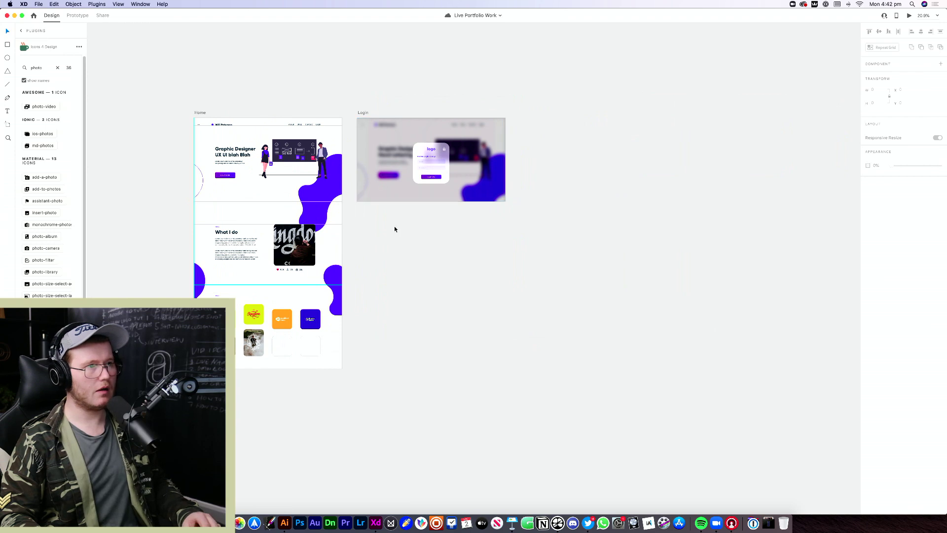
{"action": "key", "text": "a"}
{"action": "left_click", "coordinate": [495, 281]}
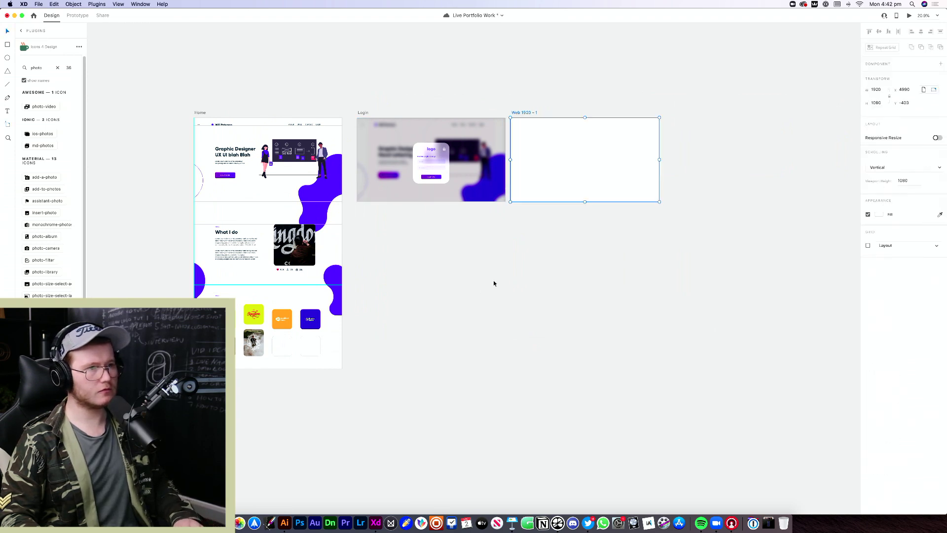
{"action": "left_click_drag", "start_coordinate": [521, 115], "coordinate": [367, 208]}
{"action": "left_click", "coordinate": [487, 223]}
{"action": "scroll", "coordinate": [303, 187], "scroll_direction": "up", "scroll_amount": 6}
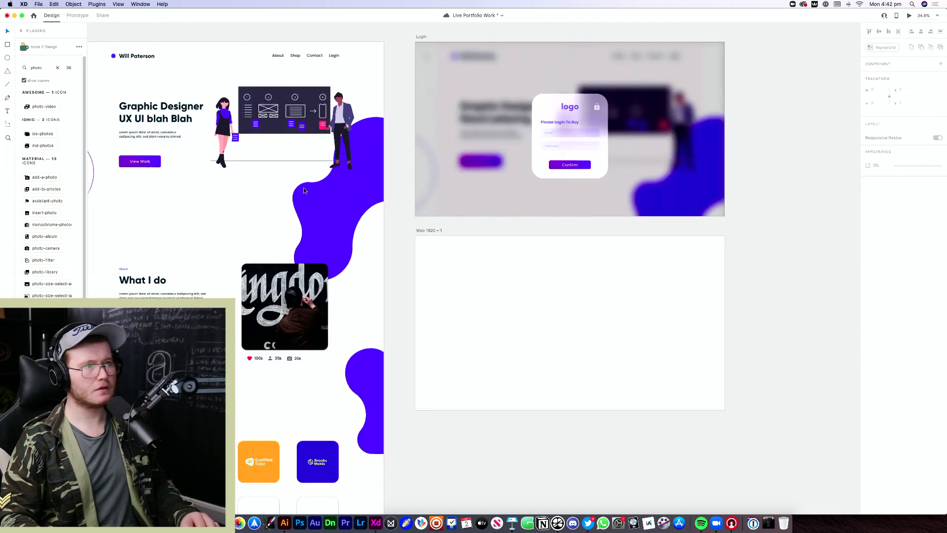
Preview the Home page, test the About navigation link, and close the preview
{"action": "left_click_drag", "start_coordinate": [252, 180], "coordinate": [538, 321]}
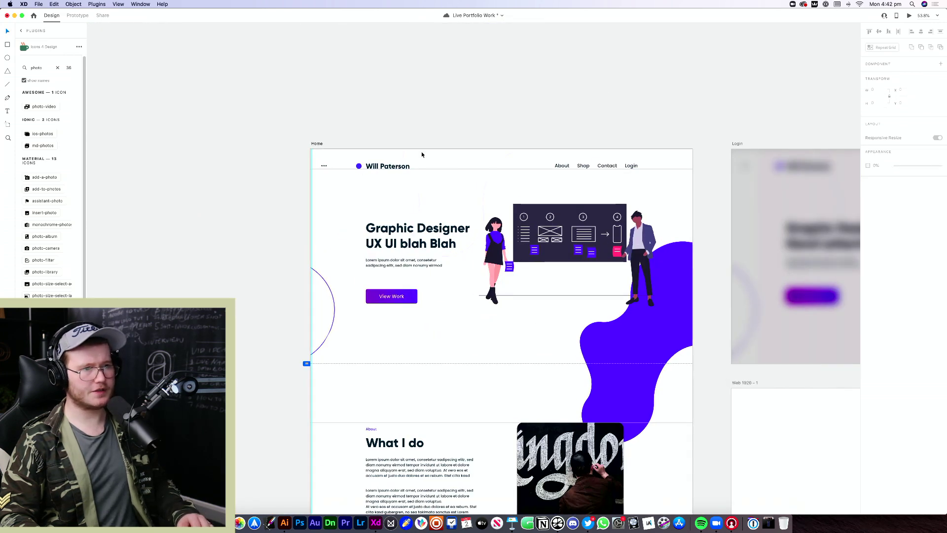
{"action": "key", "text": "super+Return"}
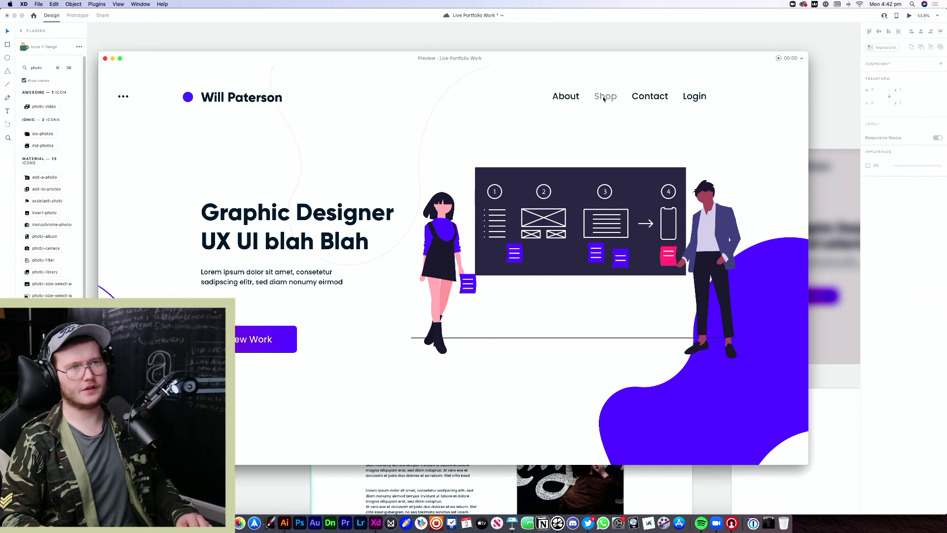
{"action": "left_click", "coordinate": [573, 100]}
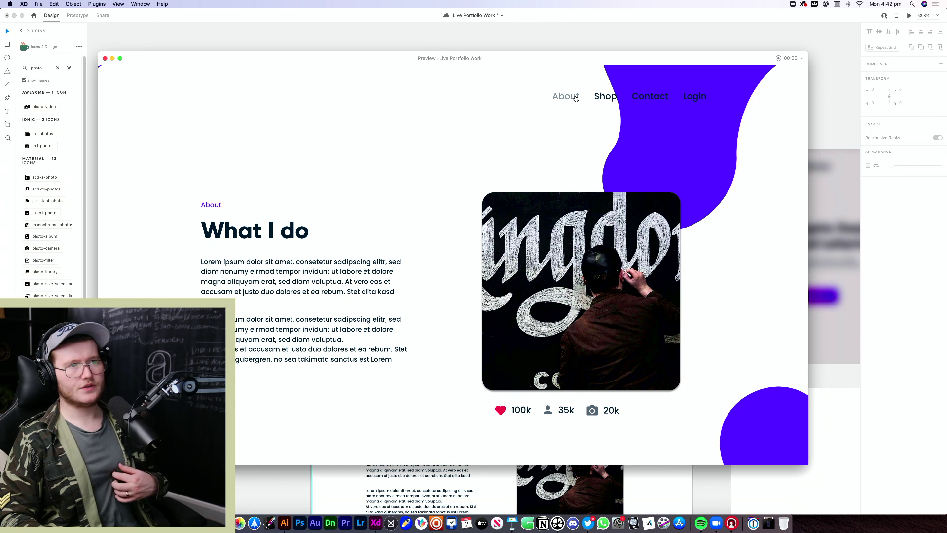
{"action": "scroll", "coordinate": [486, 153], "scroll_direction": "up", "scroll_amount": 8}
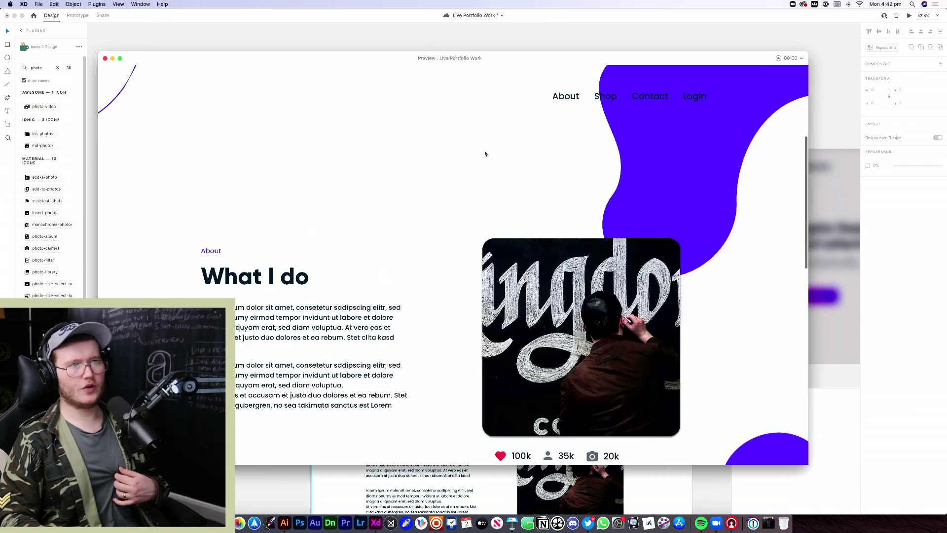
{"action": "left_click", "coordinate": [104, 60]}
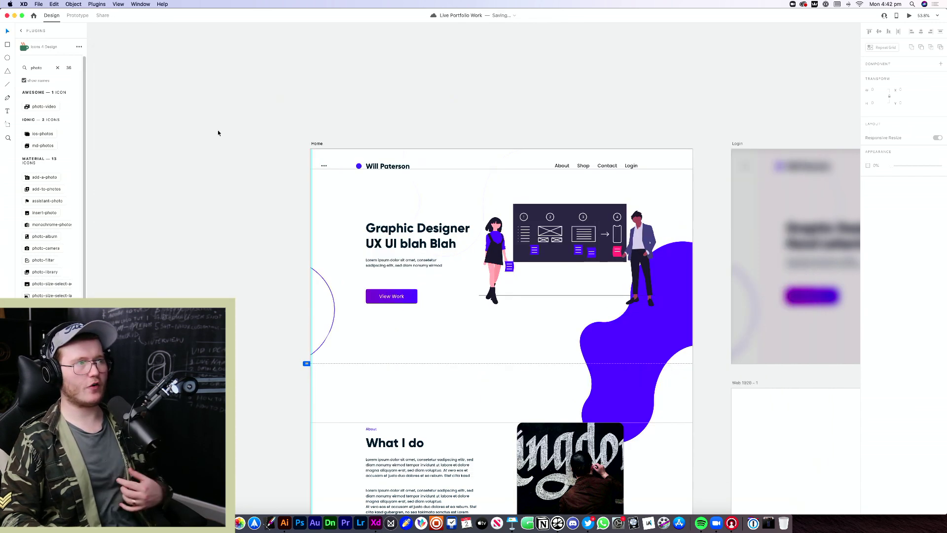
Examine the navigation interactions and the My Stuff section in Prototype mode, and return to Design mode
{"action": "left_click", "coordinate": [67, 15]}
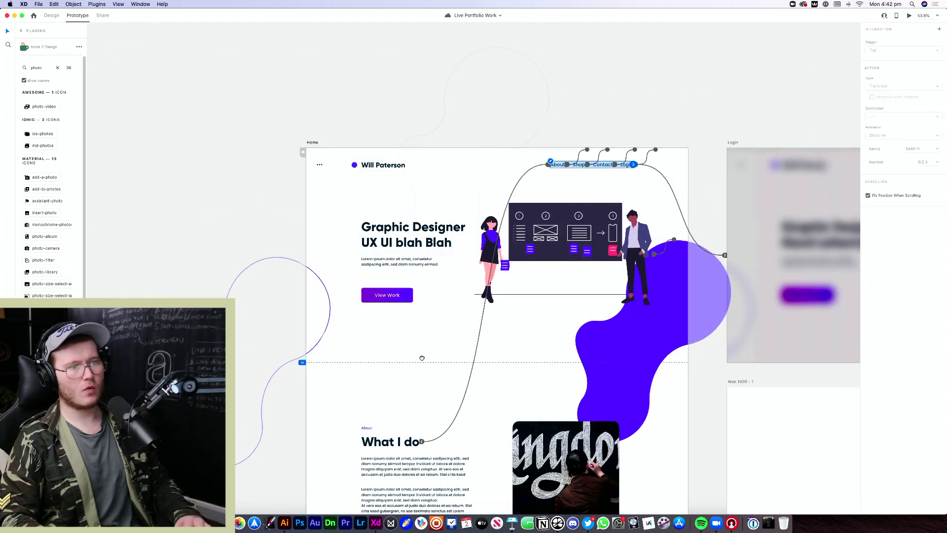
{"action": "scroll", "coordinate": [496, 168], "scroll_direction": "down", "scroll_amount": 4}
{"action": "scroll", "coordinate": [496, 168], "scroll_direction": "right", "scroll_amount": 6}
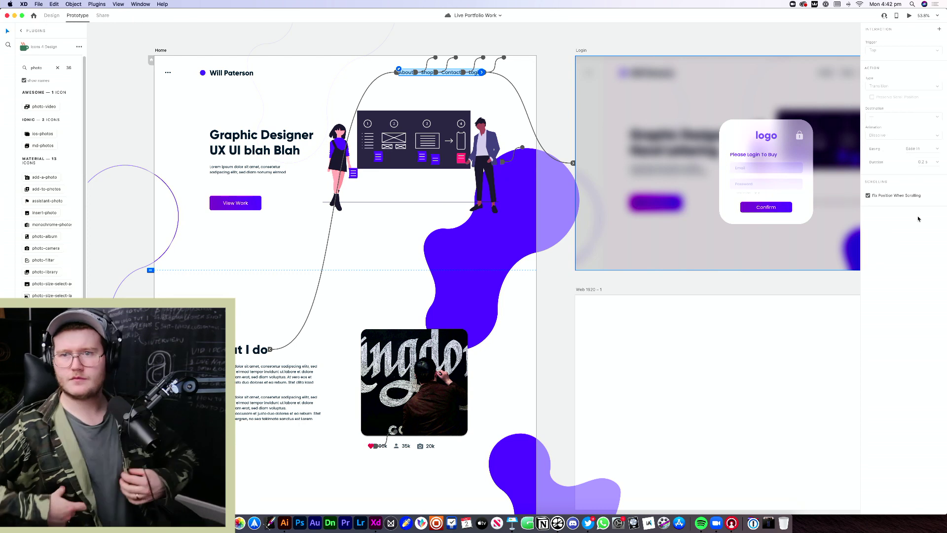
{"action": "left_click", "coordinate": [661, 288]}
{"action": "scroll", "coordinate": [522, 203], "scroll_direction": "down", "scroll_amount": 10}
{"action": "scroll", "coordinate": [521, 203], "scroll_direction": "left", "scroll_amount": 5}
{"action": "scroll", "coordinate": [822, 167], "scroll_direction": "right", "scroll_amount": 7}
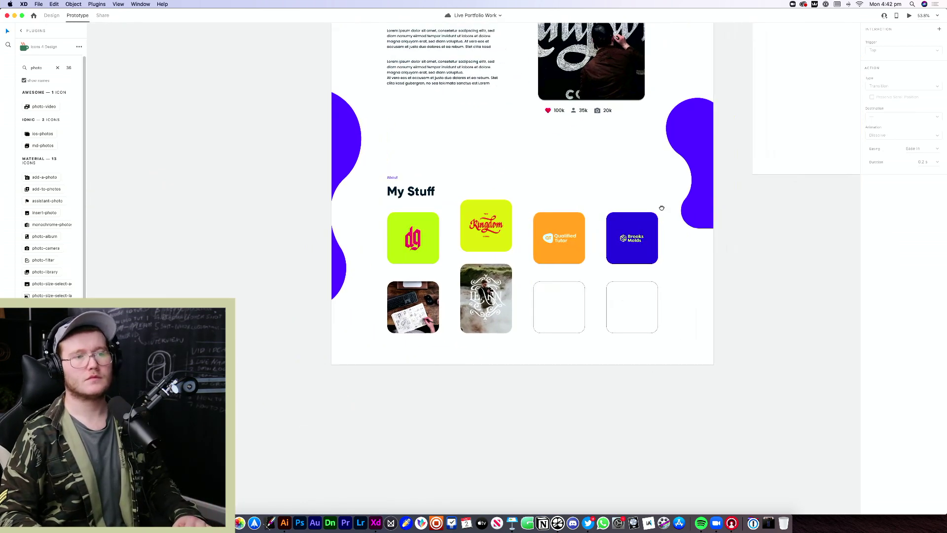
{"action": "scroll", "coordinate": [542, 276], "scroll_direction": "down", "scroll_amount": 5}
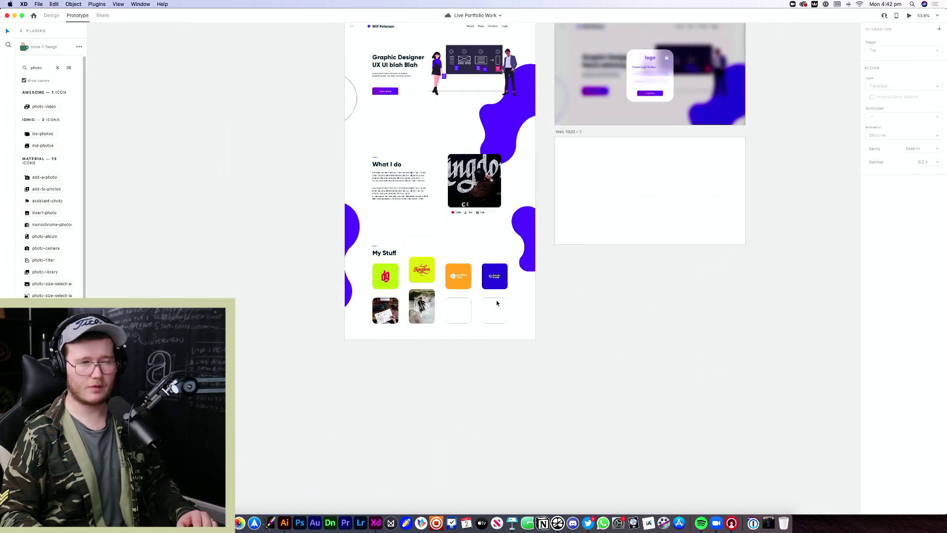
{"action": "scroll", "coordinate": [497, 302], "scroll_direction": "right", "scroll_amount": 6}
{"action": "scroll", "coordinate": [488, 340], "scroll_direction": "left", "scroll_amount": 7}
{"action": "scroll", "coordinate": [485, 350], "scroll_direction": "up", "scroll_amount": 5}
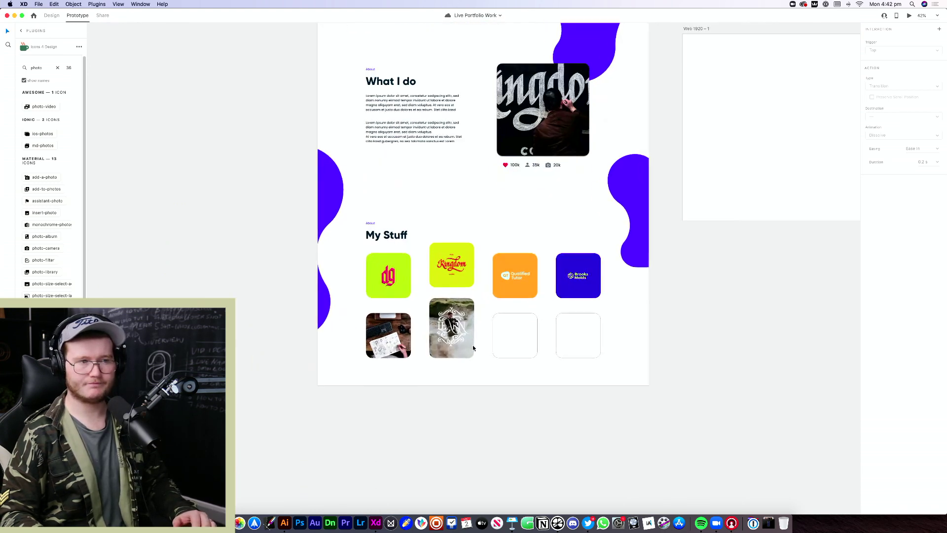
{"action": "left_click", "coordinate": [513, 298]}
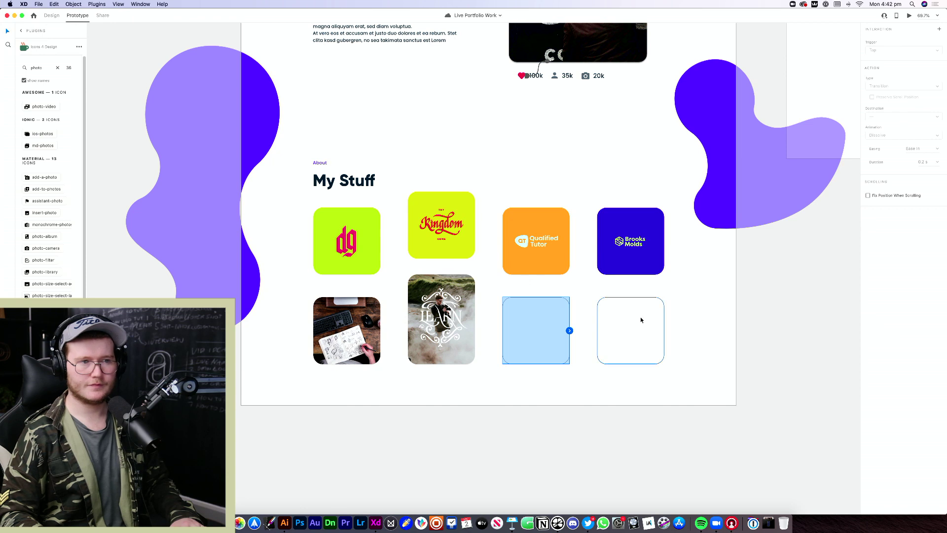
{"action": "key", "text": "super+1"}
Try removing the border from the two empty tiles in the My Stuff grid
{"action": "left_click_drag", "start_coordinate": [690, 321], "coordinate": [535, 345]}
{"action": "left_click", "coordinate": [868, 251]}
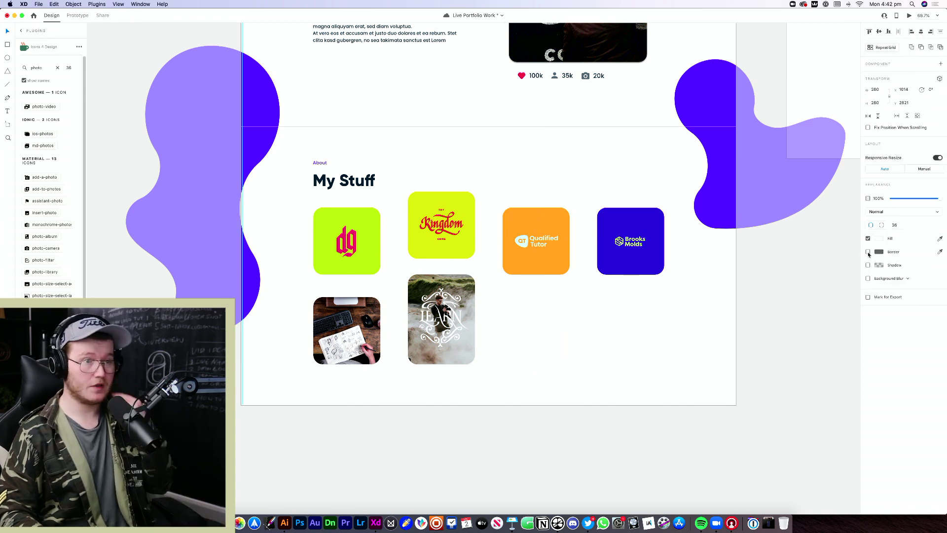
{"action": "left_click", "coordinate": [868, 252]}
{"action": "left_click", "coordinate": [735, 307]}
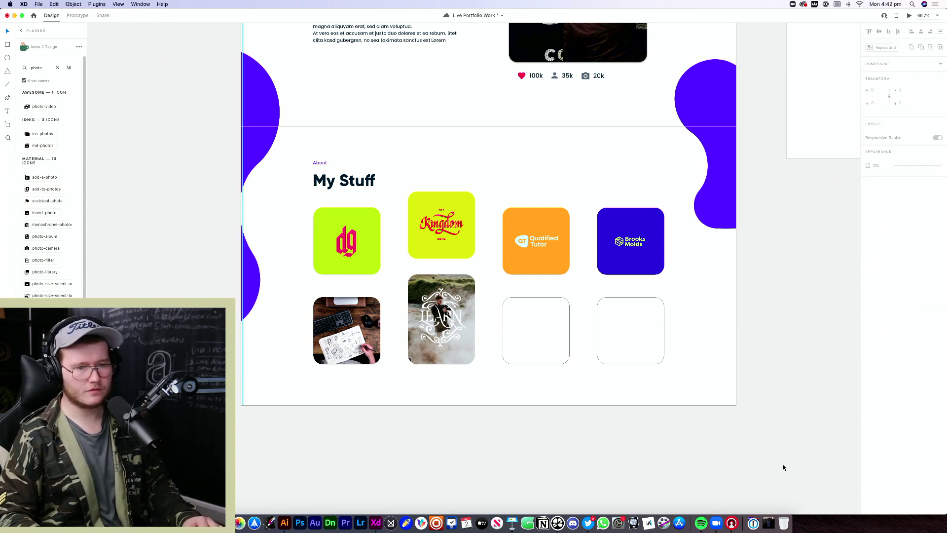
Try filling the empty third tile of the lower My Stuff row with the Power of Imagination artwork from Downloads, and undo it
{"action": "left_click", "coordinate": [769, 522]}
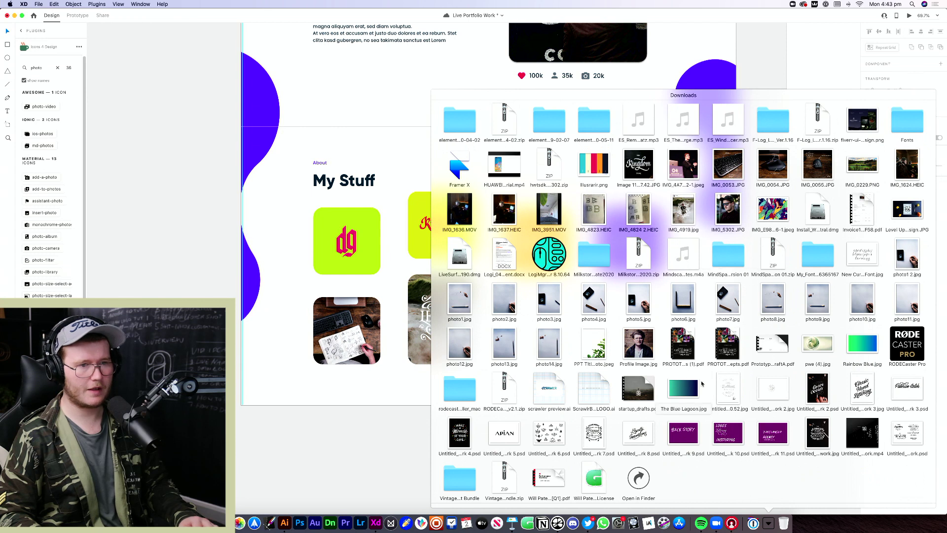
{"action": "scroll", "coordinate": [621, 421], "scroll_direction": "up", "scroll_amount": 1}
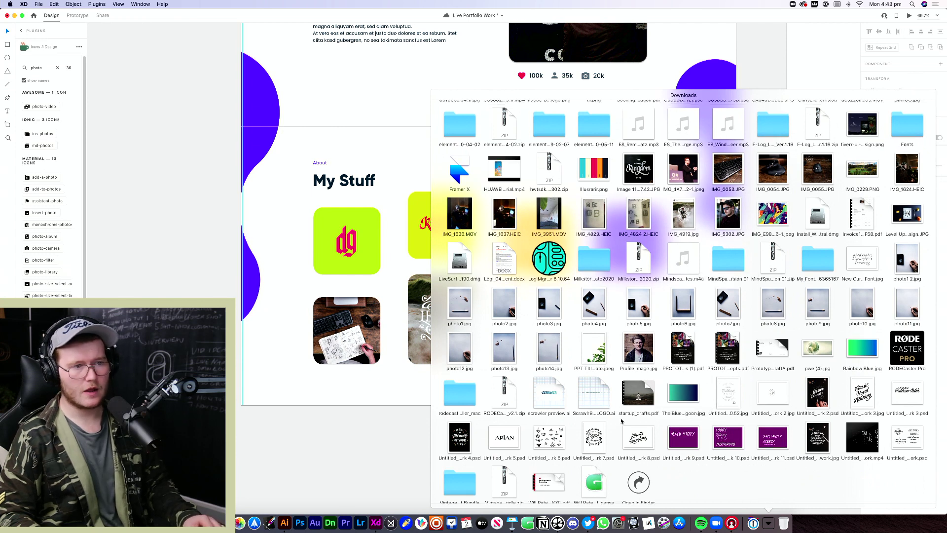
{"action": "left_click_drag", "start_coordinate": [826, 450], "coordinate": [537, 335]}
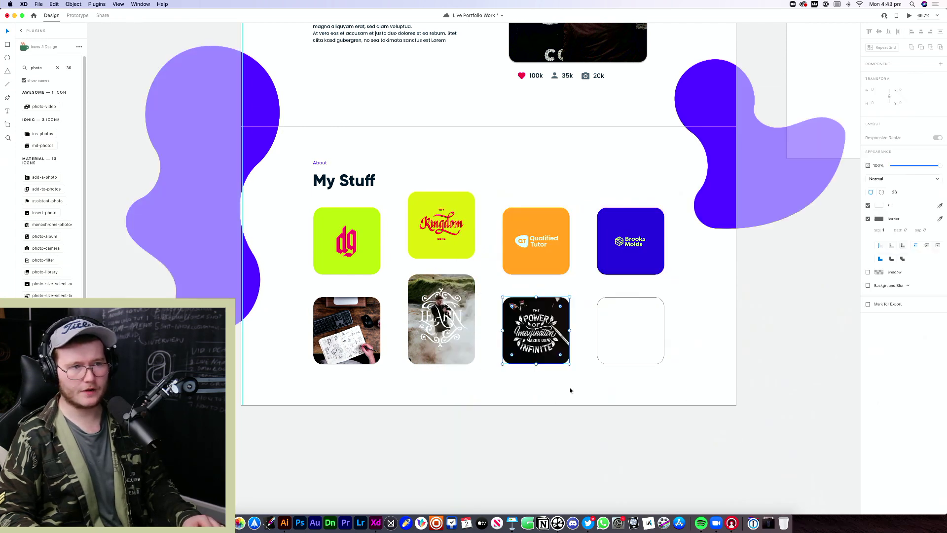
{"action": "key", "text": "super+z"}
{"action": "key", "text": "super+Tab"}
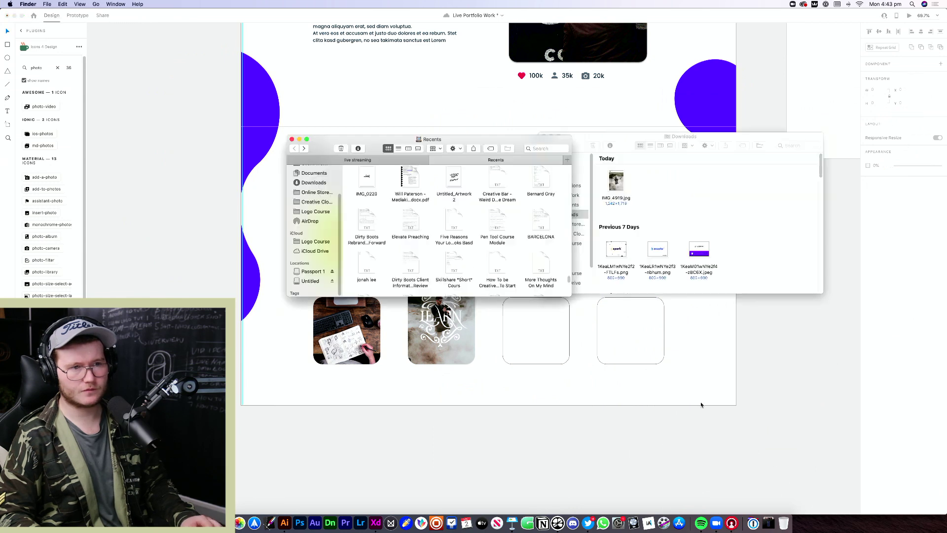
{"action": "left_click", "coordinate": [620, 308]}
Swap the Brooks Molds tile with the empty tile below it, putting the empty tile at the end of the upper row
{"action": "left_click_drag", "start_coordinate": [634, 251], "coordinate": [634, 339]}
{"action": "left_click_drag", "start_coordinate": [635, 339], "coordinate": [629, 243]}
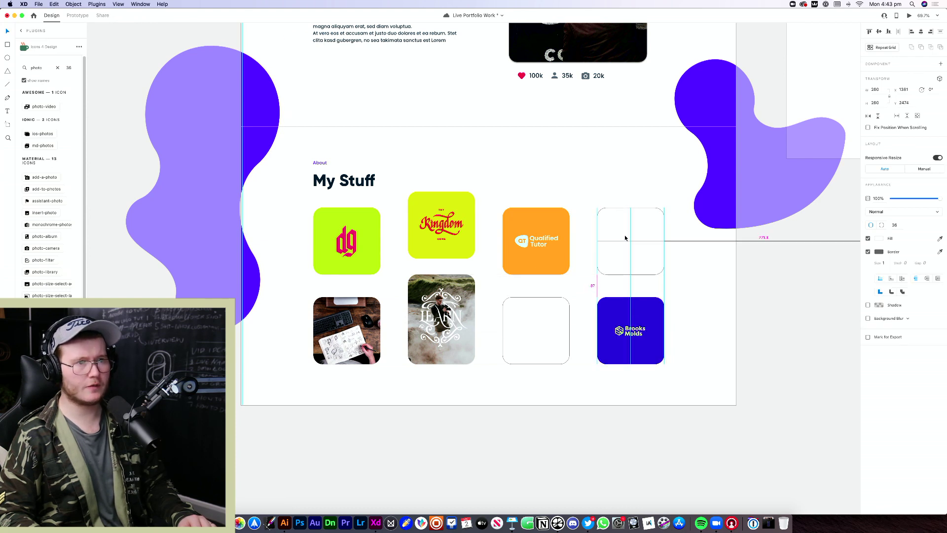
{"action": "key", "text": "Escape"}
{"action": "scroll", "coordinate": [621, 241], "scroll_direction": "down", "scroll_amount": 5}
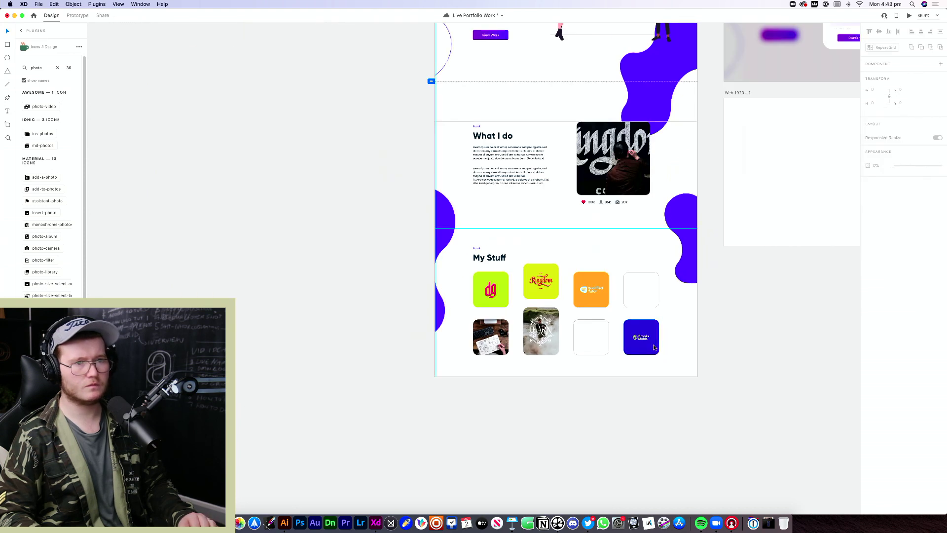
{"action": "scroll", "coordinate": [619, 245], "scroll_direction": "up", "scroll_amount": 8}
{"action": "left_click_drag", "start_coordinate": [616, 245], "coordinate": [614, 230]}
{"action": "left_click", "coordinate": [709, 248]}
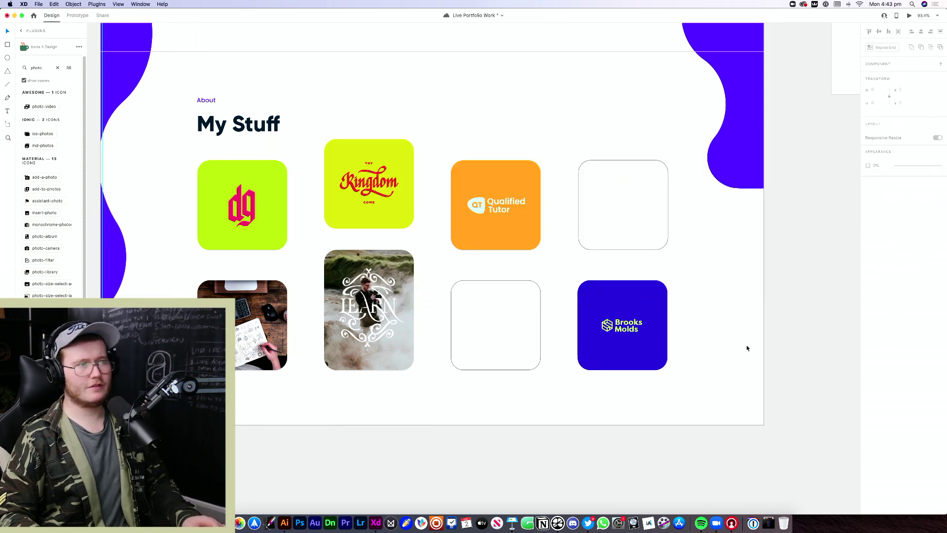
{"action": "scroll", "coordinate": [665, 353], "scroll_direction": "down", "scroll_amount": 2}
{"action": "scroll", "coordinate": [665, 354], "scroll_direction": "down", "scroll_amount": 5}
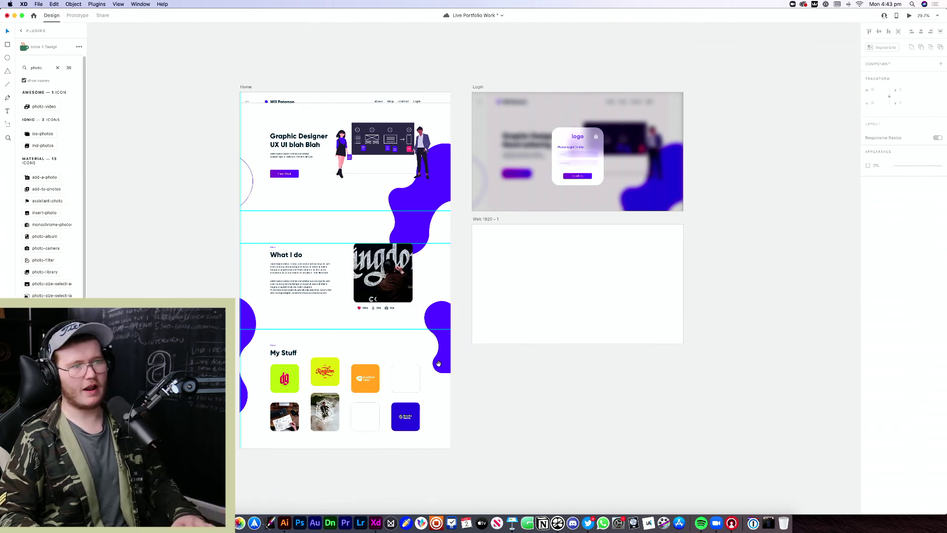
{"action": "scroll", "coordinate": [532, 409], "scroll_direction": "left", "scroll_amount": 5}
{"action": "left_click_drag", "start_coordinate": [361, 246], "coordinate": [710, 416]}
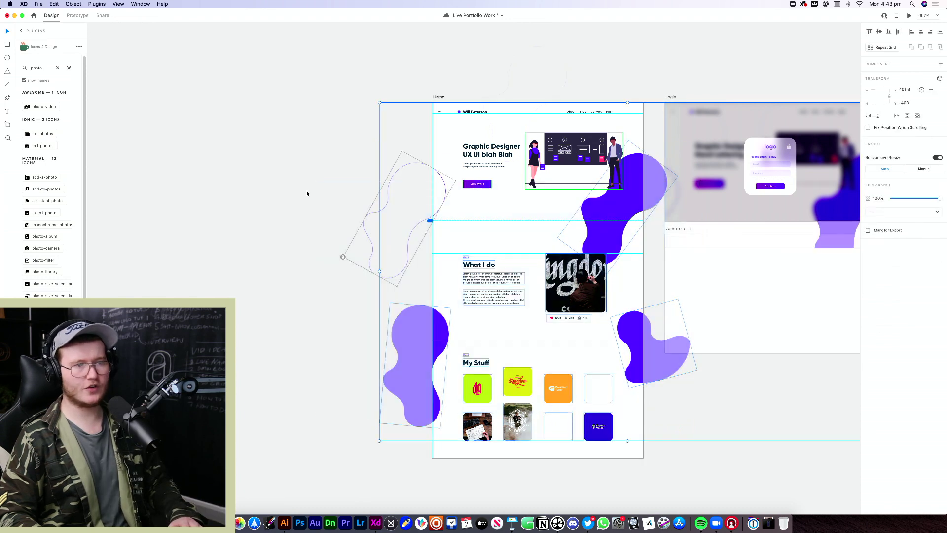
{"action": "left_click_drag", "start_coordinate": [383, 109], "coordinate": [744, 465]}
{"action": "left_click", "coordinate": [743, 465]}
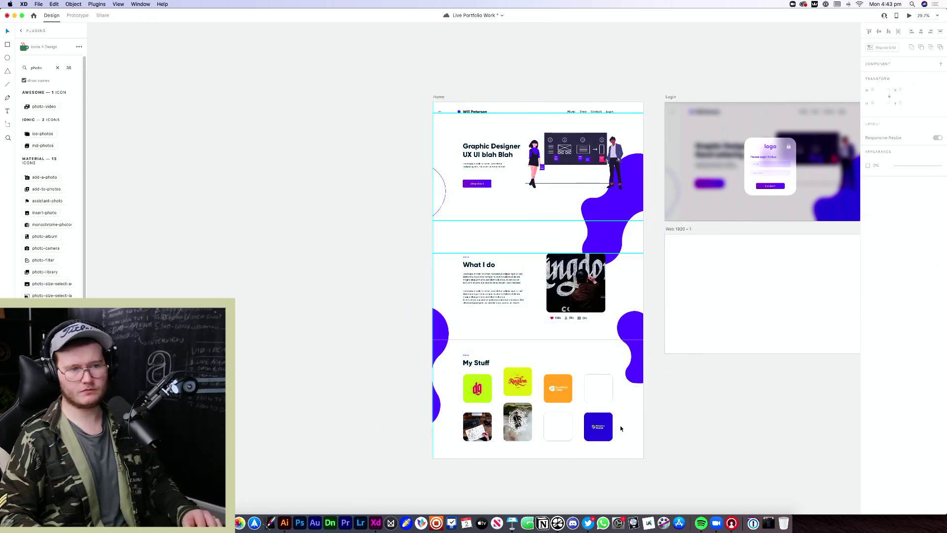
Align the empty tile evenly with the upper My Stuff row and with the Brooks Molds tile below it
{"action": "scroll", "coordinate": [619, 427], "scroll_direction": "up", "scroll_amount": 5}
{"action": "scroll", "coordinate": [616, 422], "scroll_direction": "down", "scroll_amount": 3}
{"action": "scroll", "coordinate": [616, 422], "scroll_direction": "right", "scroll_amount": 2}
{"action": "left_click", "coordinate": [545, 302]}
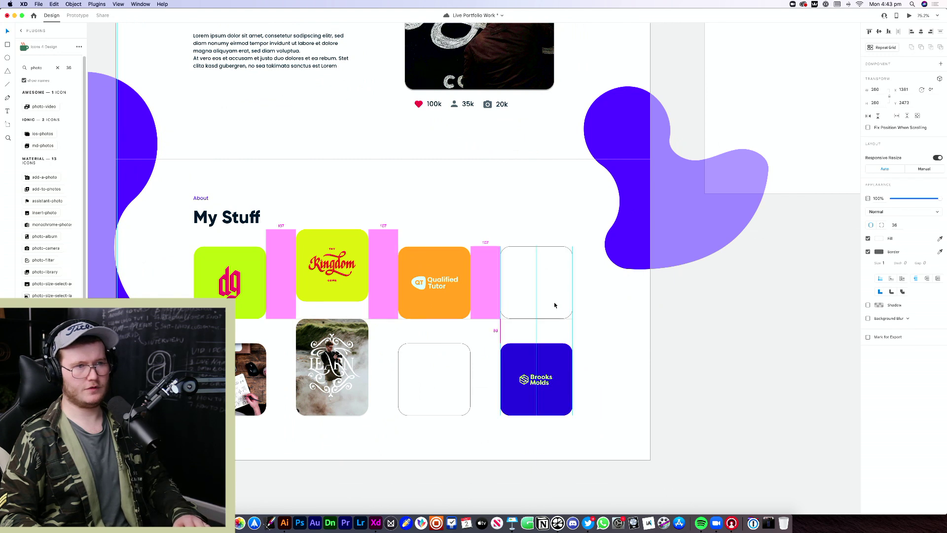
{"action": "left_click", "coordinate": [648, 317]}
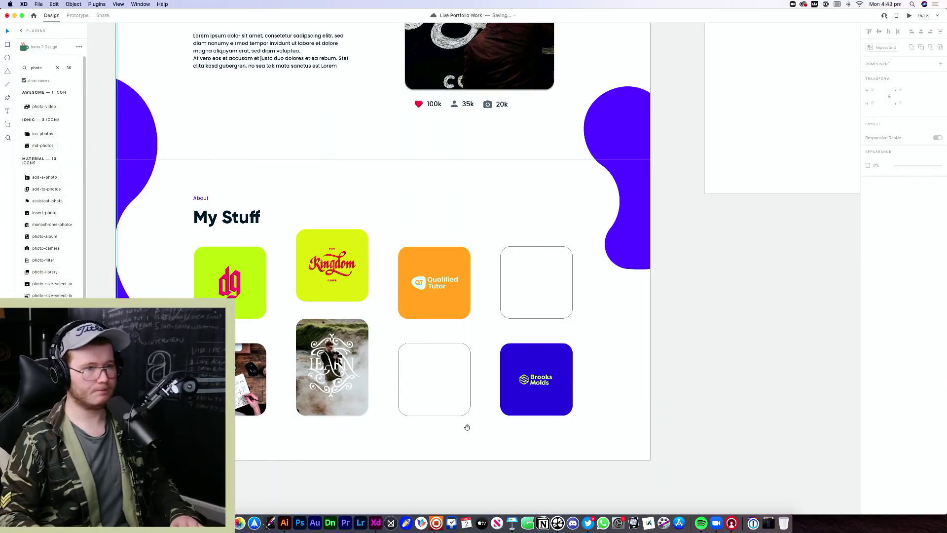
Fill the empty upper-row tile with the Kingdom lettering photo from Downloads, and check the live stream dashboard in the browser
{"action": "left_click_drag", "start_coordinate": [467, 427], "coordinate": [445, 411]}
{"action": "left_click", "coordinate": [529, 303]}
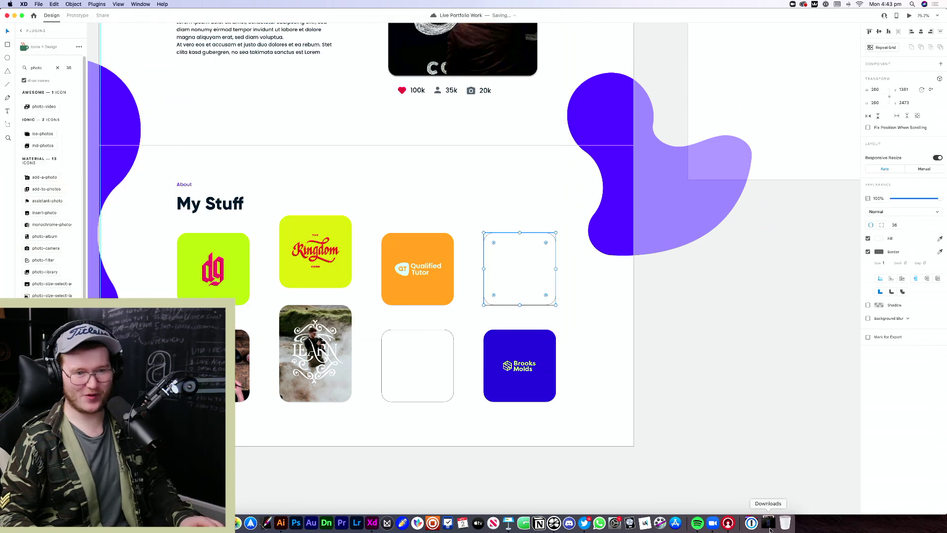
{"action": "left_click", "coordinate": [768, 524]}
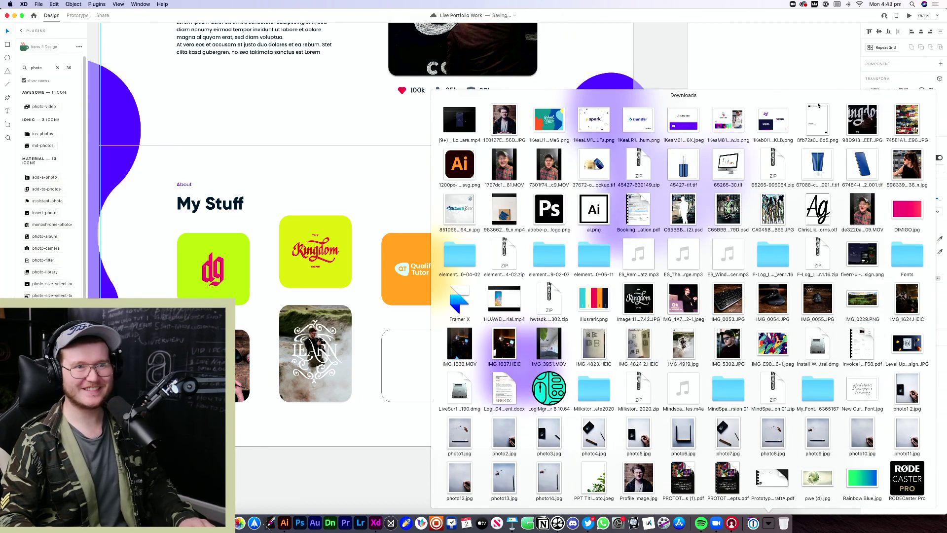
{"action": "left_click_drag", "start_coordinate": [867, 121], "coordinate": [523, 276]}
{"action": "key", "text": "super+Tab"}
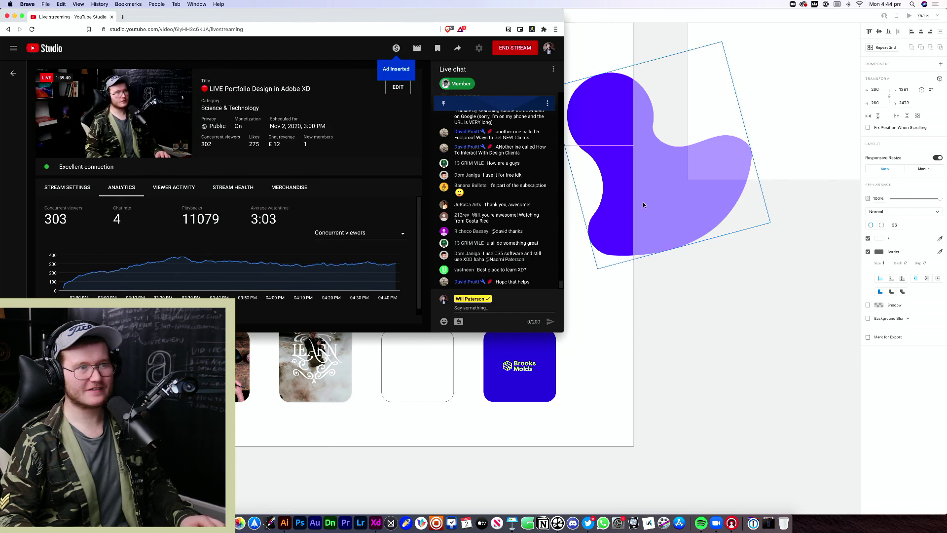
{"action": "key", "text": "super+Tab"}
Fill the remaining empty tile in the lower My Stuff row with the Power of Imagination artwork from Downloads
{"action": "left_click", "coordinate": [768, 524]}
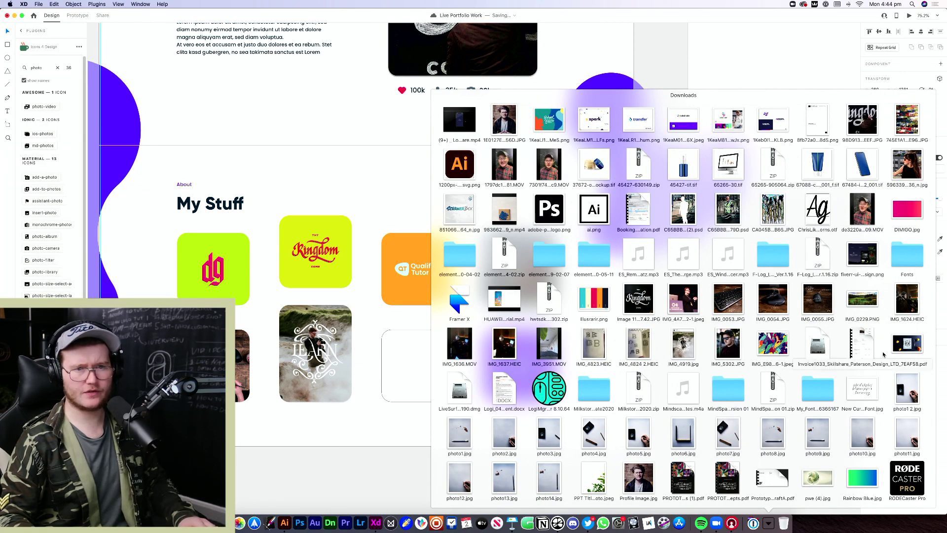
{"action": "scroll", "coordinate": [883, 354], "scroll_direction": "down", "scroll_amount": 3}
{"action": "scroll", "coordinate": [877, 366], "scroll_direction": "up", "scroll_amount": 1}
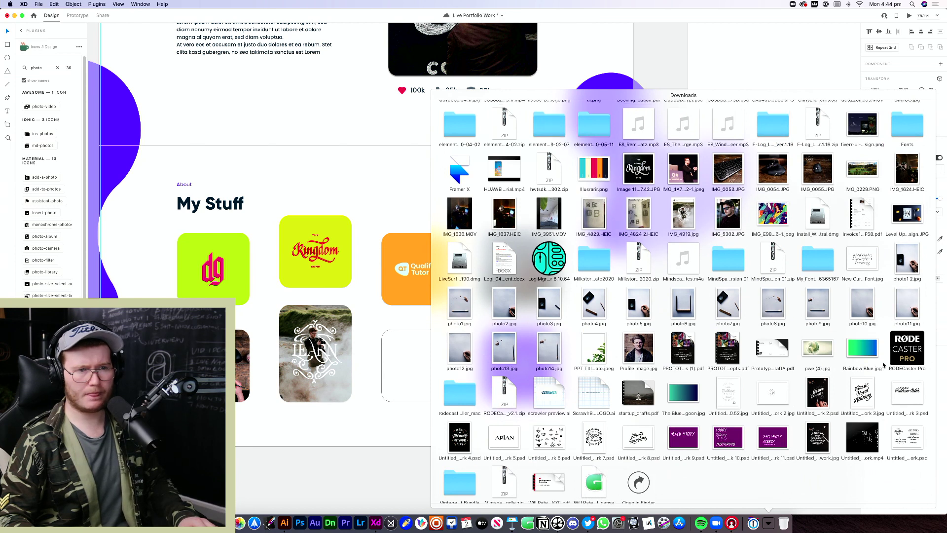
{"action": "left_click_drag", "start_coordinate": [807, 432], "coordinate": [445, 372]}
{"action": "left_click", "coordinate": [660, 486]}
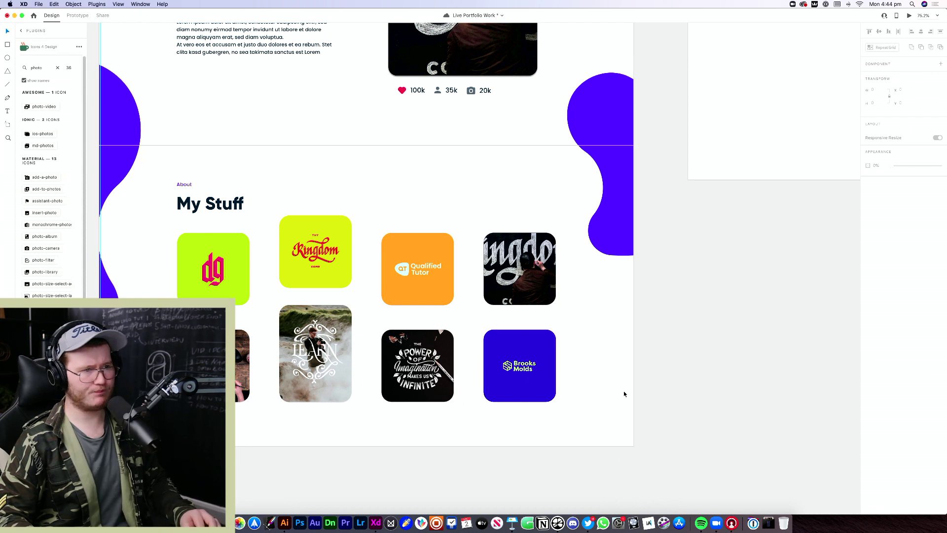
Swap the Kingdom photo and Power of Imagination tiles, moving the Kingdom photo into the lower row
{"action": "scroll", "coordinate": [613, 411], "scroll_direction": "down", "scroll_amount": 5}
{"action": "scroll", "coordinate": [614, 410], "scroll_direction": "up", "scroll_amount": 5}
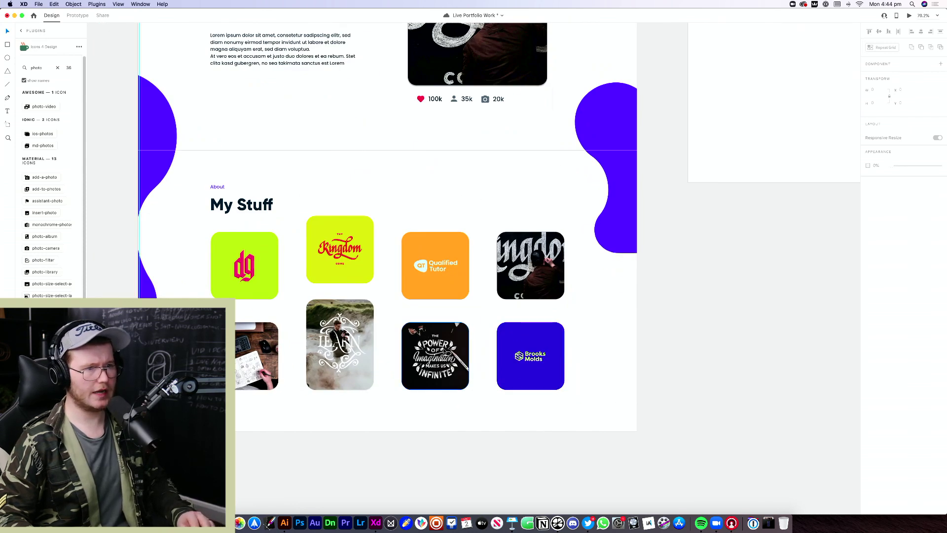
{"action": "left_click_drag", "start_coordinate": [435, 355], "coordinate": [565, 355]}
{"action": "left_click_drag", "start_coordinate": [536, 262], "coordinate": [439, 354]}
{"action": "left_click_drag", "start_coordinate": [567, 355], "coordinate": [510, 268]}
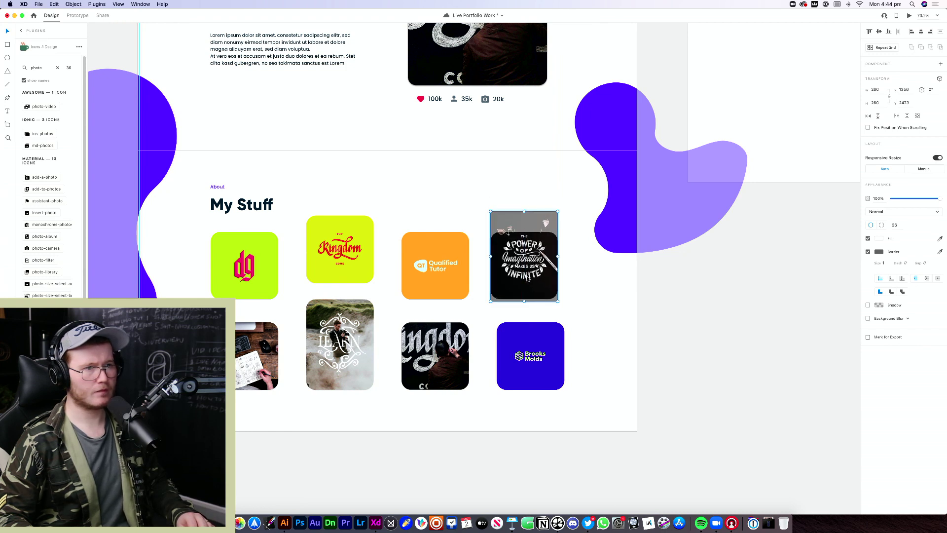
Stretch the Power of Imagination tile upward to a height of 378 and adjust the artwork's placement inside it
{"action": "key", "text": "Escape"}
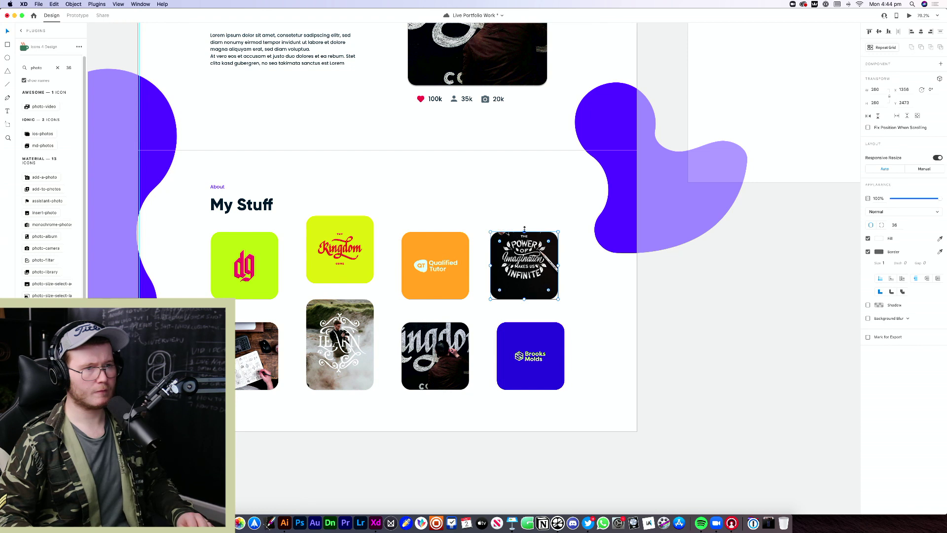
{"action": "left_click_drag", "start_coordinate": [524, 228], "coordinate": [524, 199]}
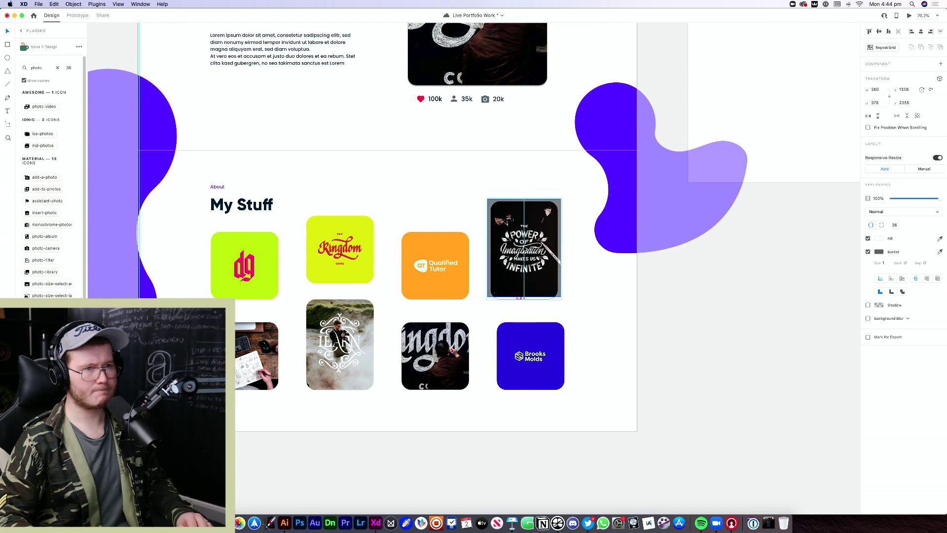
{"action": "left_click_drag", "start_coordinate": [525, 252], "coordinate": [525, 254]}
{"action": "left_click", "coordinate": [647, 315]}
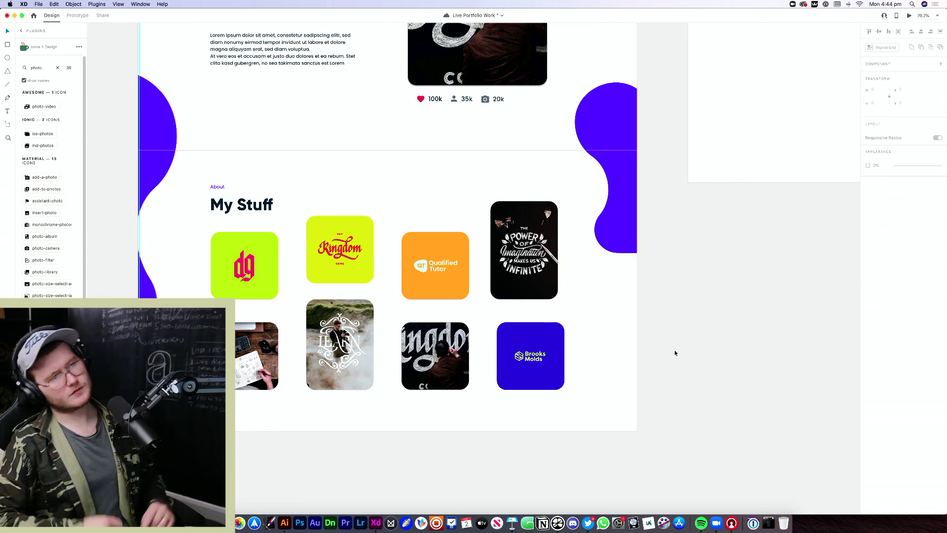
{"action": "scroll", "coordinate": [542, 354], "scroll_direction": "down", "scroll_amount": 10}
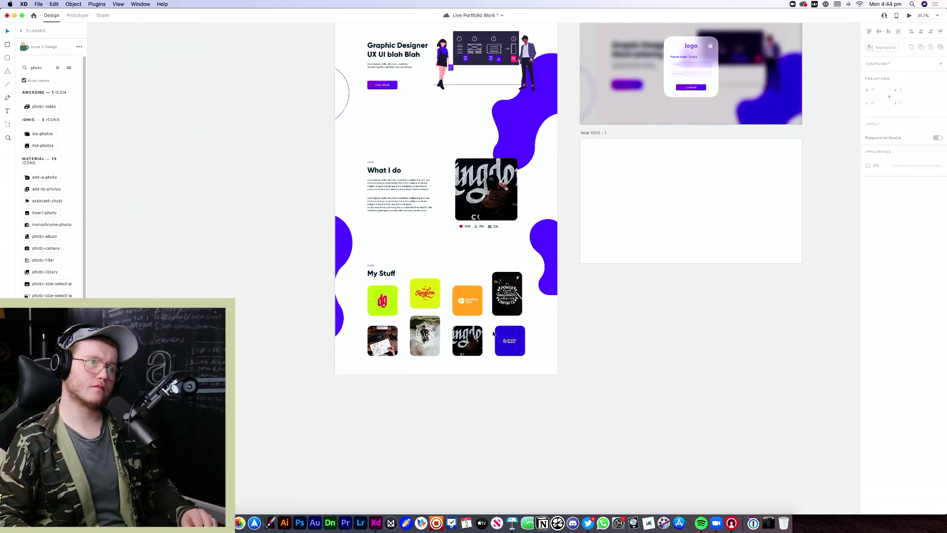
{"action": "scroll", "coordinate": [488, 349], "scroll_direction": "up", "scroll_amount": 10}
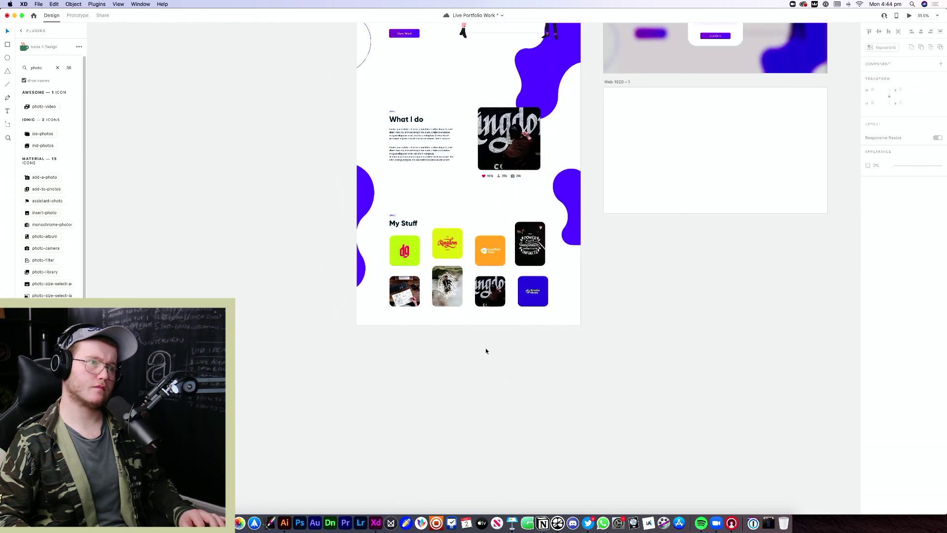
{"action": "scroll", "coordinate": [483, 351], "scroll_direction": "up", "scroll_amount": 3}
{"action": "left_click_drag", "start_coordinate": [618, 402], "coordinate": [292, 235]}
{"action": "left_click_drag", "start_coordinate": [587, 383], "coordinate": [285, 238]}
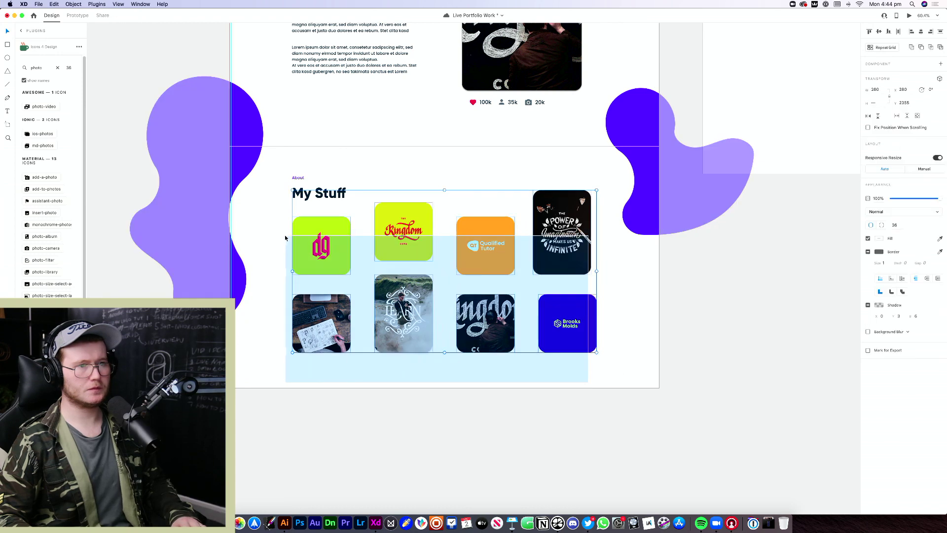
{"action": "left_click_drag", "start_coordinate": [565, 387], "coordinate": [293, 253]}
{"action": "left_click", "coordinate": [460, 448]}
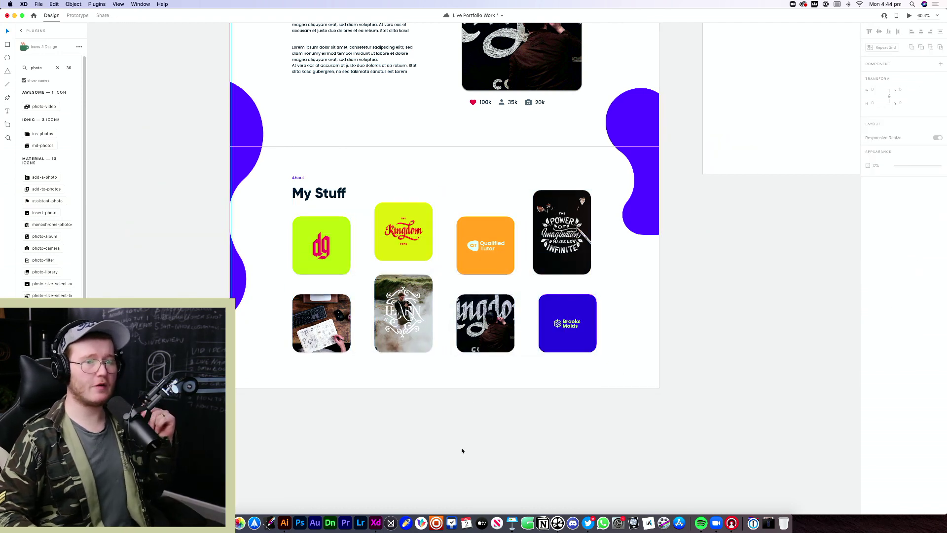
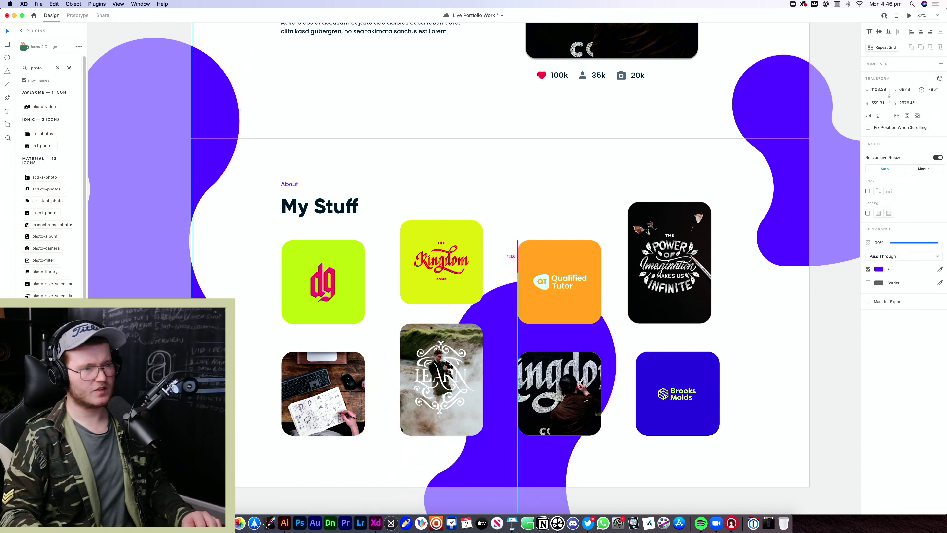
Replace the fill of the blob behind the My Stuff tiles with a size 3 border in #707070 at 9% opacity
{"action": "left_click", "coordinate": [868, 283]}
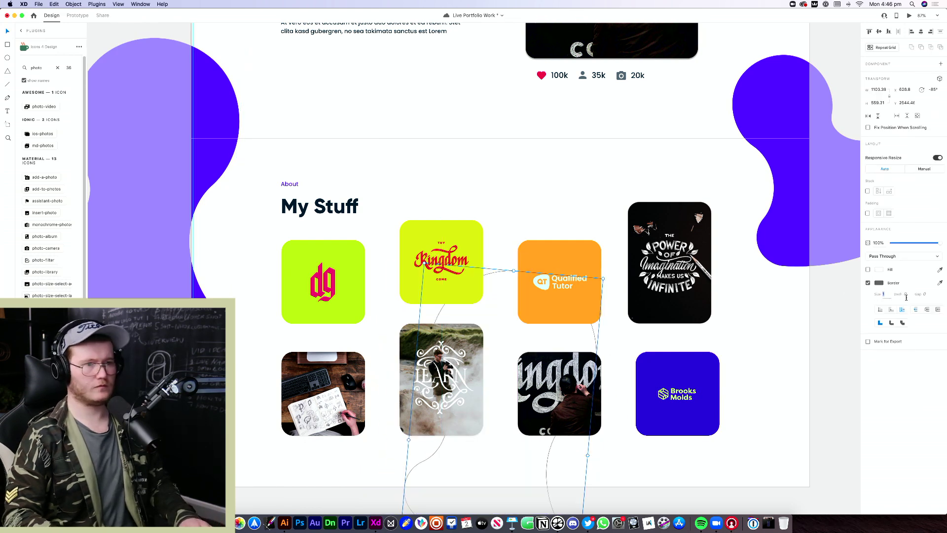
{"action": "type", "text": "3"}
{"action": "key", "text": "Return"}
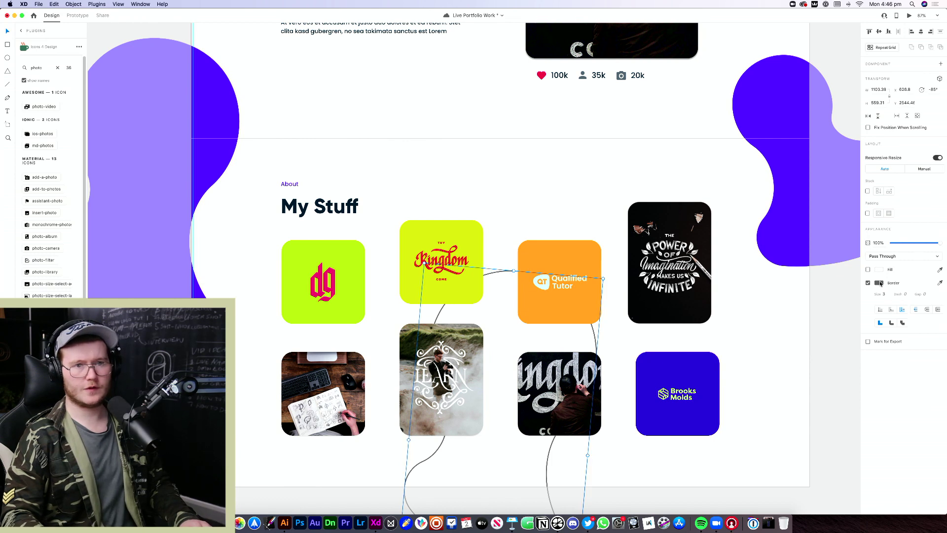
{"action": "left_click", "coordinate": [880, 283]}
{"action": "left_click_drag", "start_coordinate": [864, 283], "coordinate": [863, 296]}
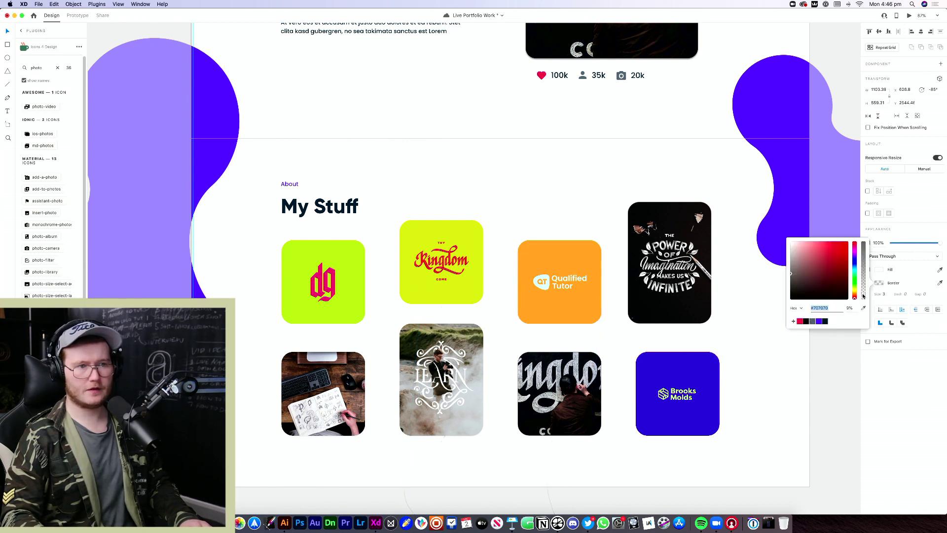
{"action": "left_click", "coordinate": [674, 444]}
Rotate the outlined blob to -47° and position it beneath the lower My Stuff tiles, extending past the artboard's lower edge
{"action": "scroll", "coordinate": [683, 419], "scroll_direction": "down", "scroll_amount": 4}
{"action": "scroll", "coordinate": [683, 418], "scroll_direction": "right", "scroll_amount": 3}
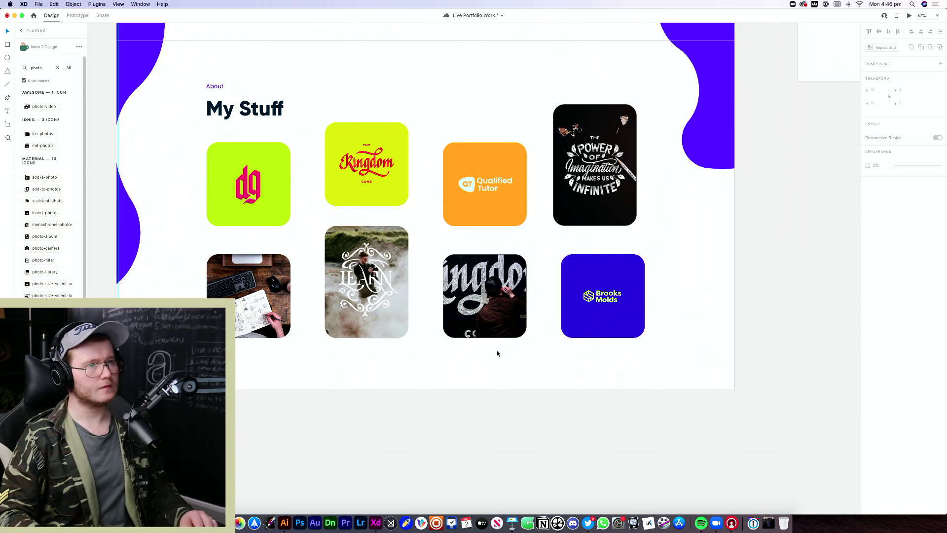
{"action": "left_click", "coordinate": [475, 361]}
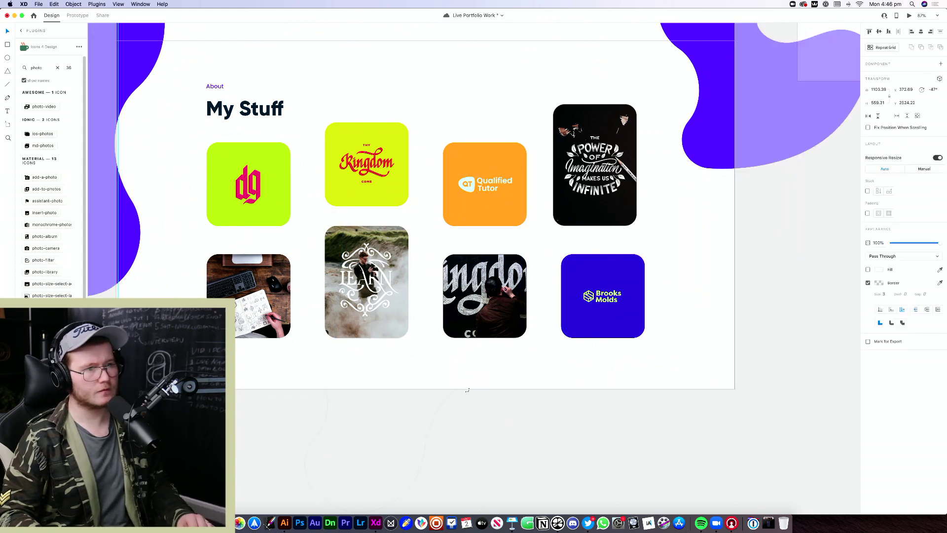
{"action": "left_click", "coordinate": [514, 422]}
{"action": "left_click", "coordinate": [501, 376]}
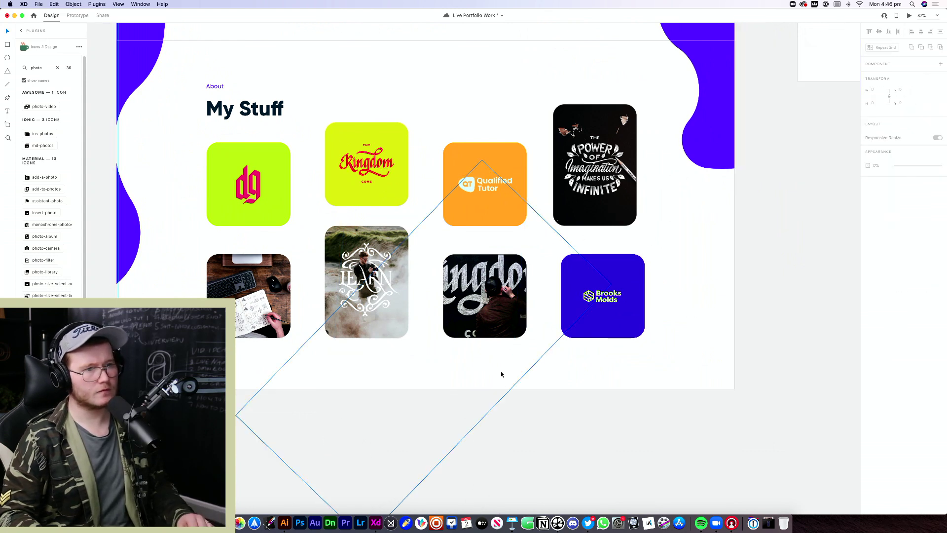
{"action": "left_click", "coordinate": [570, 416]}
{"action": "scroll", "coordinate": [549, 376], "scroll_direction": "down", "scroll_amount": 6}
{"action": "scroll", "coordinate": [540, 354], "scroll_direction": "right", "scroll_amount": 5}
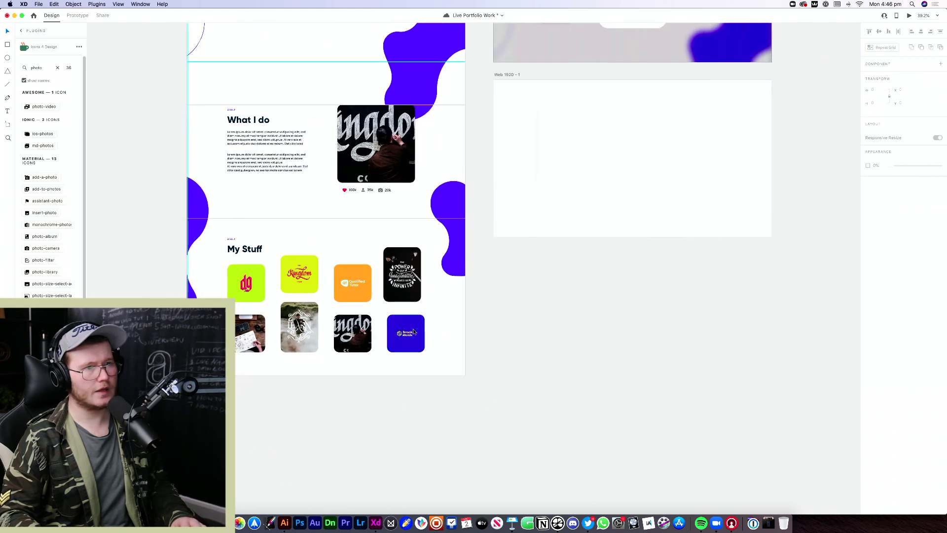
Place a copy of the LEARN photo tile from the My Stuff grid on the blank Web 1920 – 1 artboard
{"action": "left_click", "coordinate": [538, 206]}
{"action": "scroll", "coordinate": [539, 206], "scroll_direction": "up", "scroll_amount": 3}
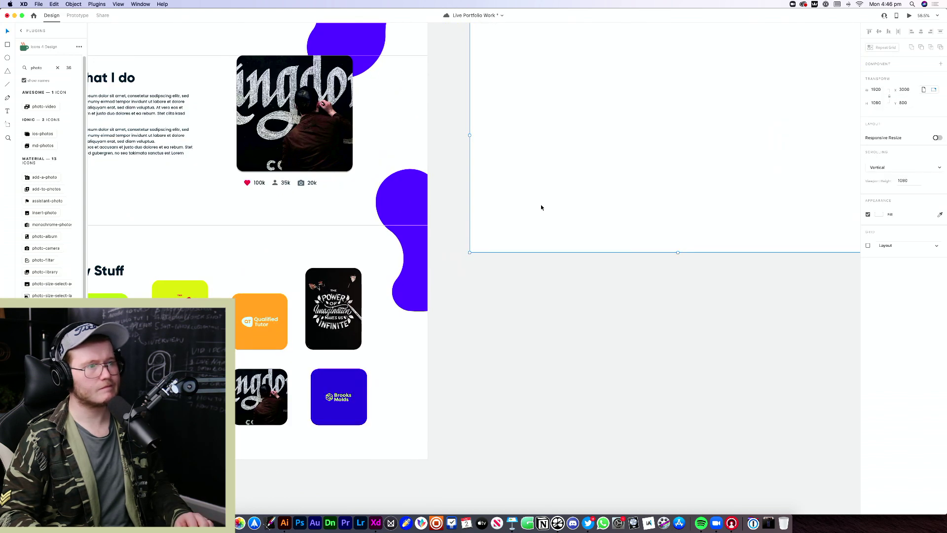
{"action": "scroll", "coordinate": [540, 205], "scroll_direction": "up", "scroll_amount": 4}
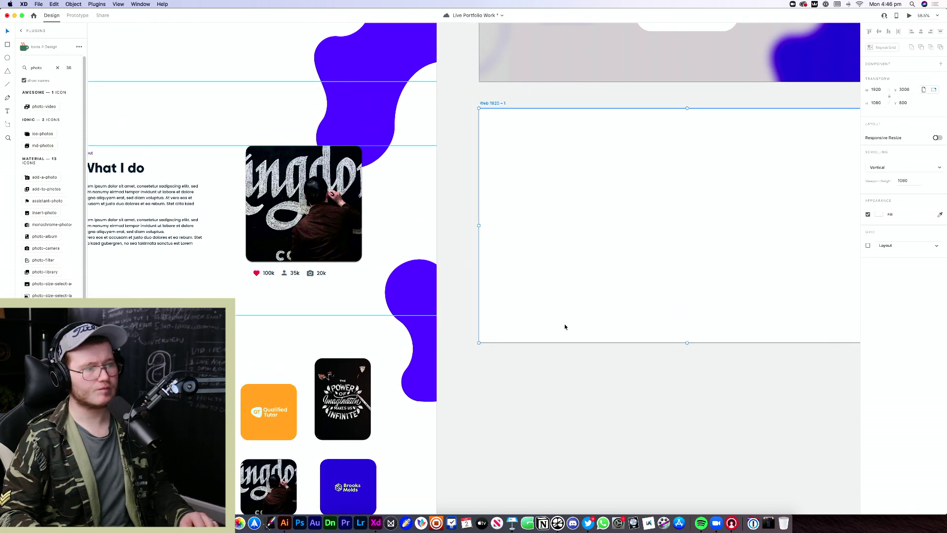
{"action": "left_click_drag", "start_coordinate": [202, 469], "coordinate": [783, 222]}
{"action": "left_click_drag", "start_coordinate": [737, 296], "coordinate": [491, 308]}
{"action": "scroll", "coordinate": [380, 310], "scroll_direction": "up", "scroll_amount": 5}
{"action": "scroll", "coordinate": [444, 310], "scroll_direction": "down", "scroll_amount": 5}
{"action": "scroll", "coordinate": [444, 311], "scroll_direction": "left", "scroll_amount": 2}
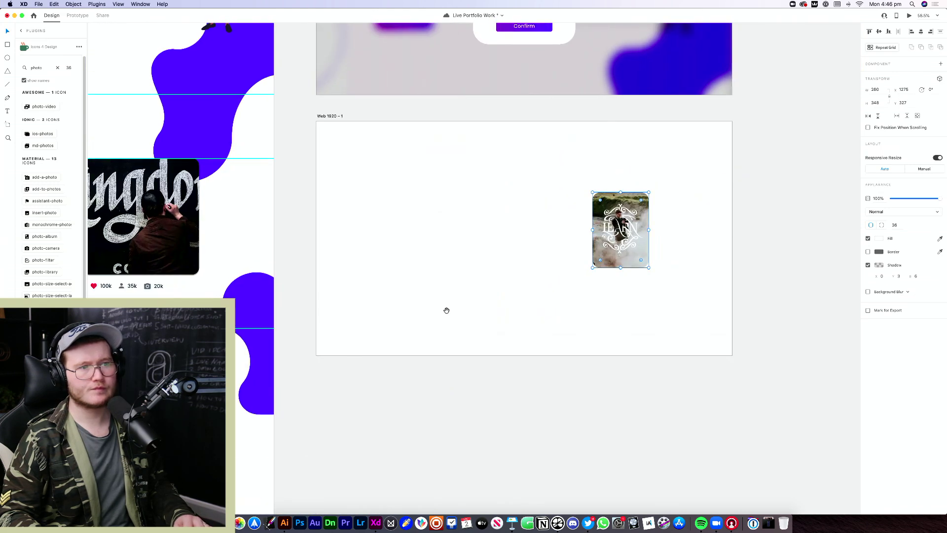
Show the column layout grid on the Web 1920 – 1 artboard and enlarge the LEARN tile to about 614 by 824 in its right half
{"action": "left_click", "coordinate": [700, 311]}
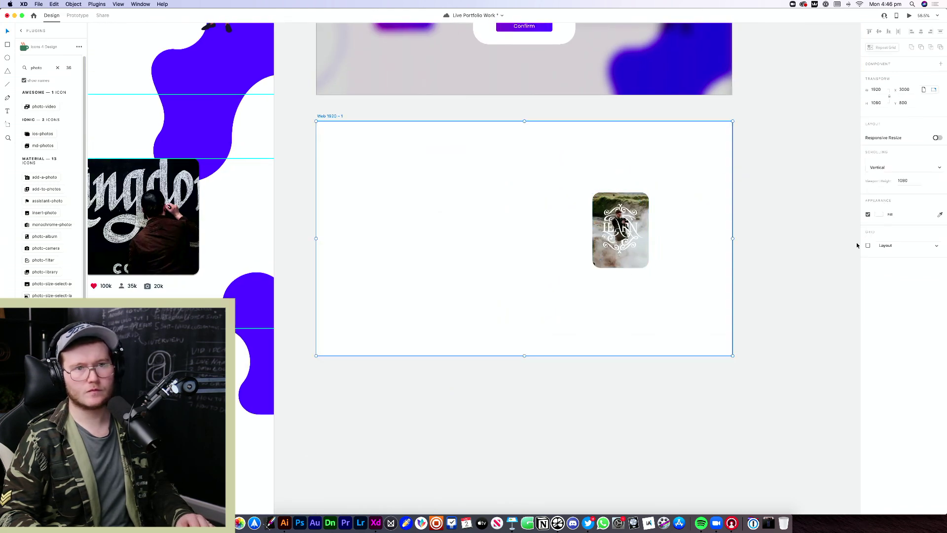
{"action": "left_click", "coordinate": [868, 246]}
{"action": "left_click_drag", "start_coordinate": [628, 232], "coordinate": [652, 230]}
{"action": "left_click_drag", "start_coordinate": [645, 192], "coordinate": [648, 131]}
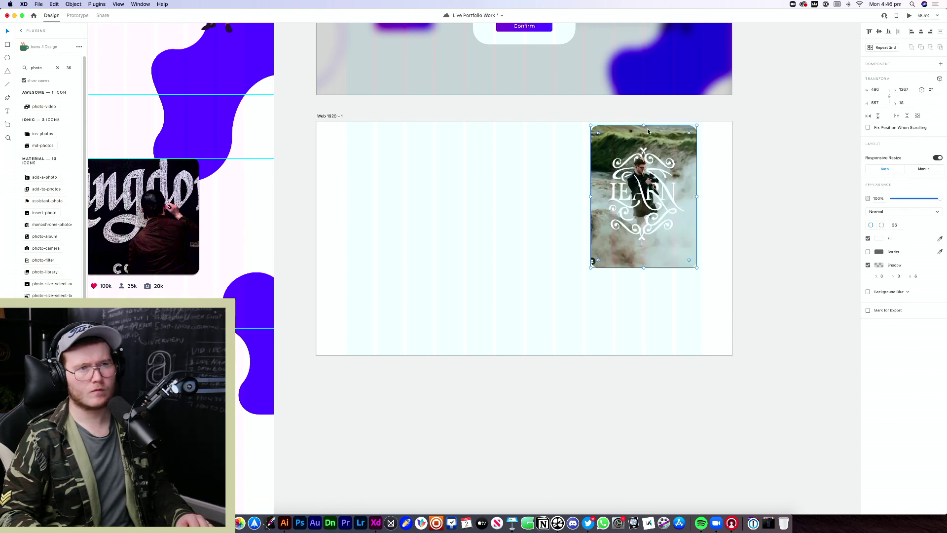
{"action": "left_click_drag", "start_coordinate": [643, 268], "coordinate": [643, 303]}
{"action": "left_click_drag", "start_coordinate": [656, 233], "coordinate": [612, 263]}
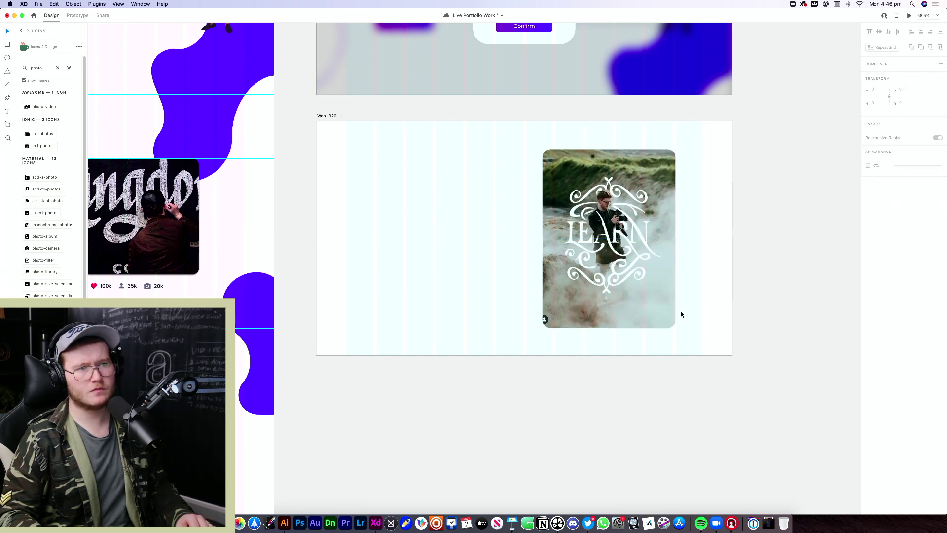
{"action": "left_click", "coordinate": [794, 308]}
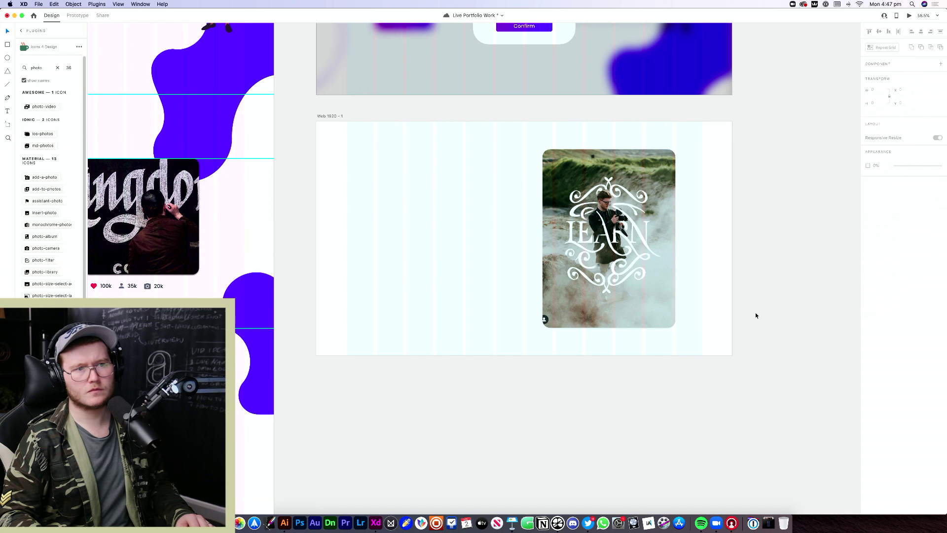
Place a copy of the My Stuff heading in the upper left area of the Web 1920 – 1 artboard
{"action": "left_click_drag", "start_coordinate": [497, 245], "coordinate": [579, 240]}
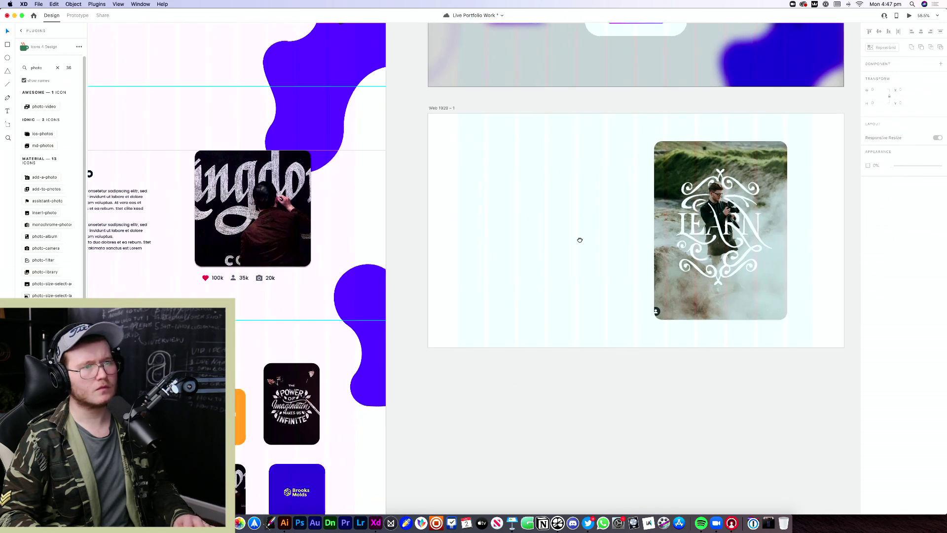
{"action": "scroll", "coordinate": [579, 240], "scroll_direction": "left", "scroll_amount": 5}
{"action": "left_click_drag", "start_coordinate": [266, 320], "coordinate": [724, 111]}
{"action": "scroll", "coordinate": [732, 175], "scroll_direction": "right", "scroll_amount": 10}
{"action": "scroll", "coordinate": [732, 175], "scroll_direction": "up", "scroll_amount": 5}
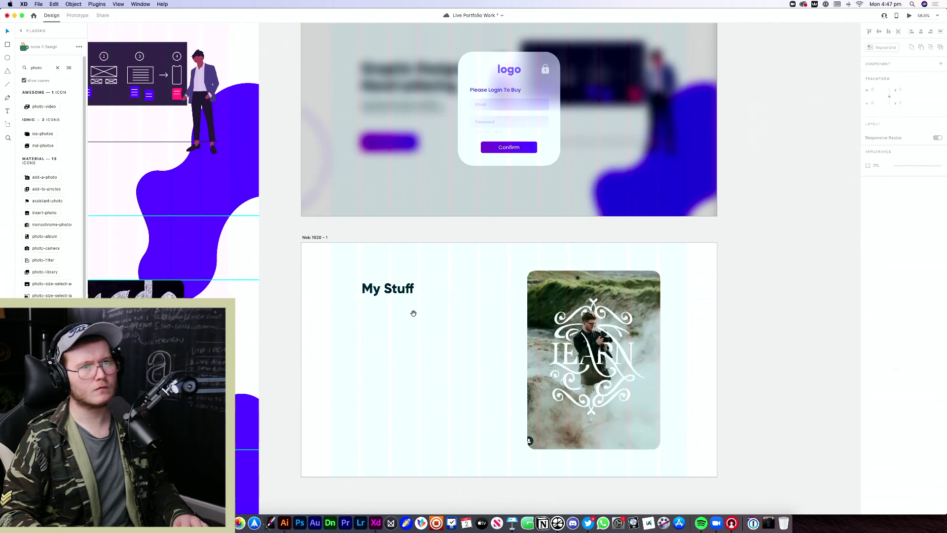
Change the copied heading's text to "Learn In Iceland", split over two lines after "In"
{"action": "key", "text": "Return"}
{"action": "key", "text": "cmd+a"}
{"action": "type", "text": "Learn"}
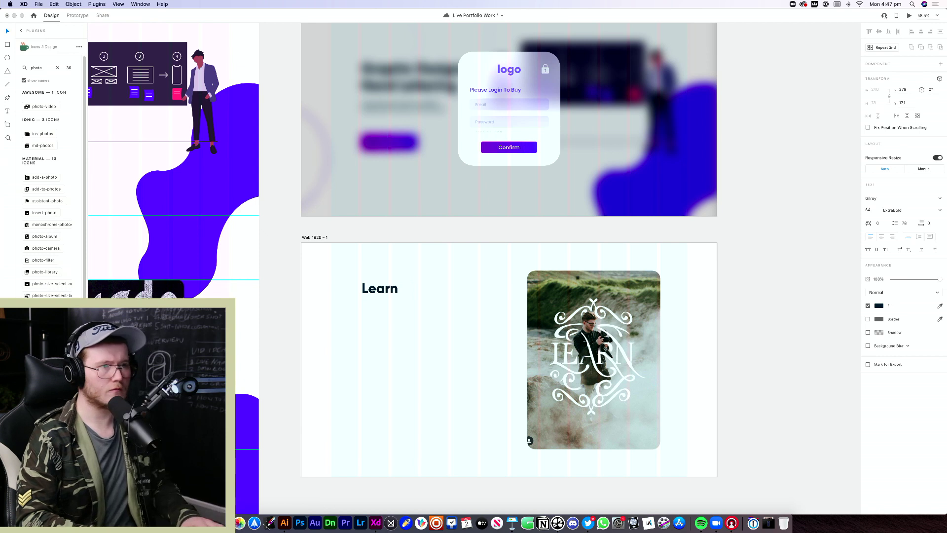
{"action": "key", "text": "Escape"}
{"action": "key", "text": "Return"}
{"action": "key", "text": "cmd+a"}
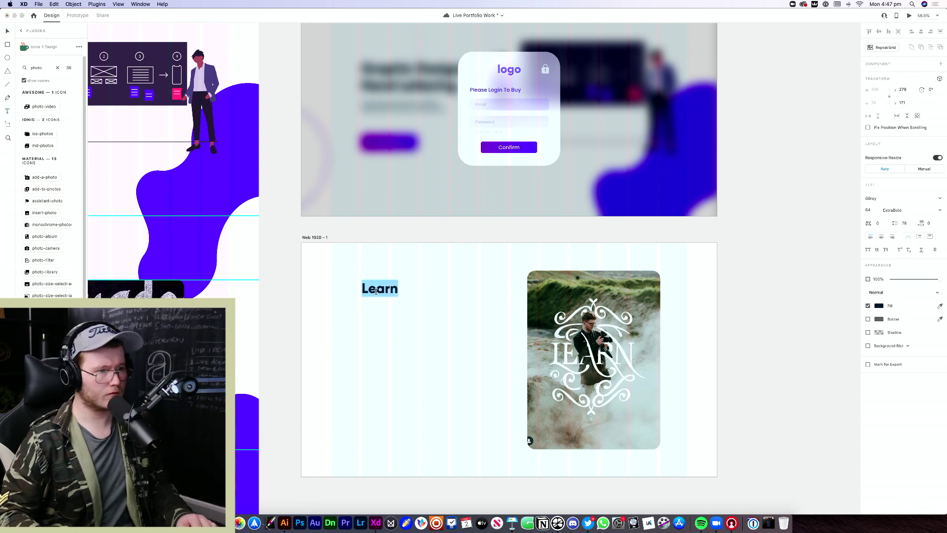
{"action": "type", "text": "Le"}
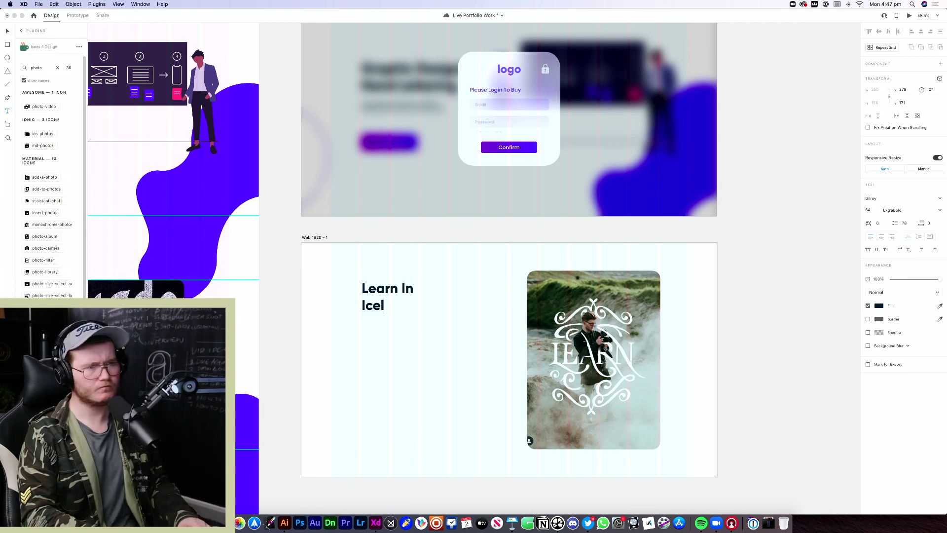
{"action": "type", "text": "ands"}
{"action": "key", "text": "BackSpace"}
{"action": "left_click", "coordinate": [372, 342]}
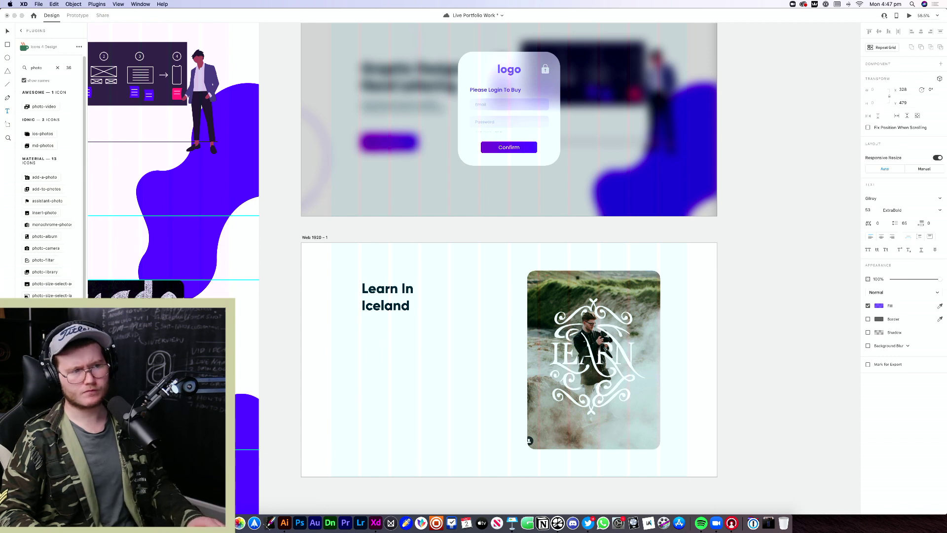
{"action": "key", "text": "Escape"}
{"action": "left_click", "coordinate": [394, 342]}
{"action": "scroll", "coordinate": [458, 348], "scroll_direction": "down", "scroll_amount": 5}
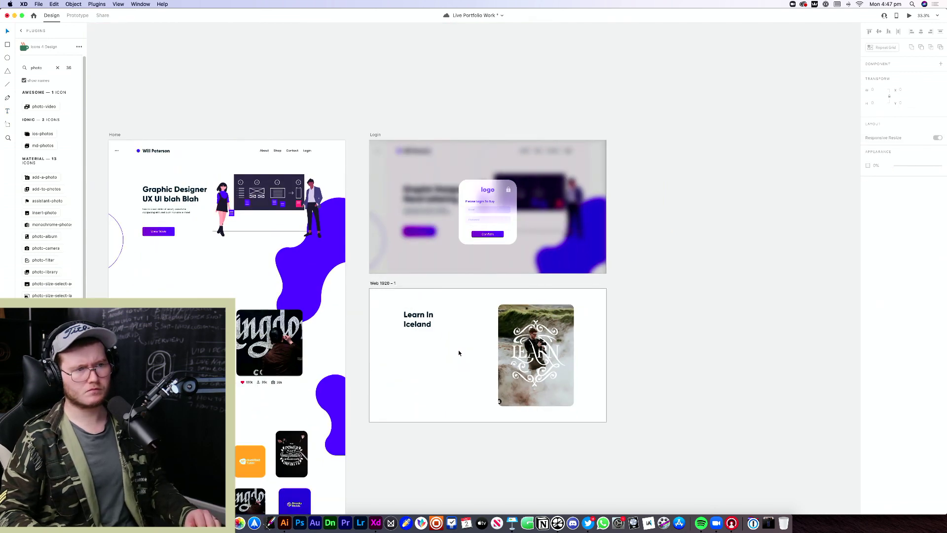
{"action": "scroll", "coordinate": [457, 352], "scroll_direction": "down", "scroll_amount": 2}
{"action": "scroll", "coordinate": [458, 351], "scroll_direction": "up", "scroll_amount": 5}
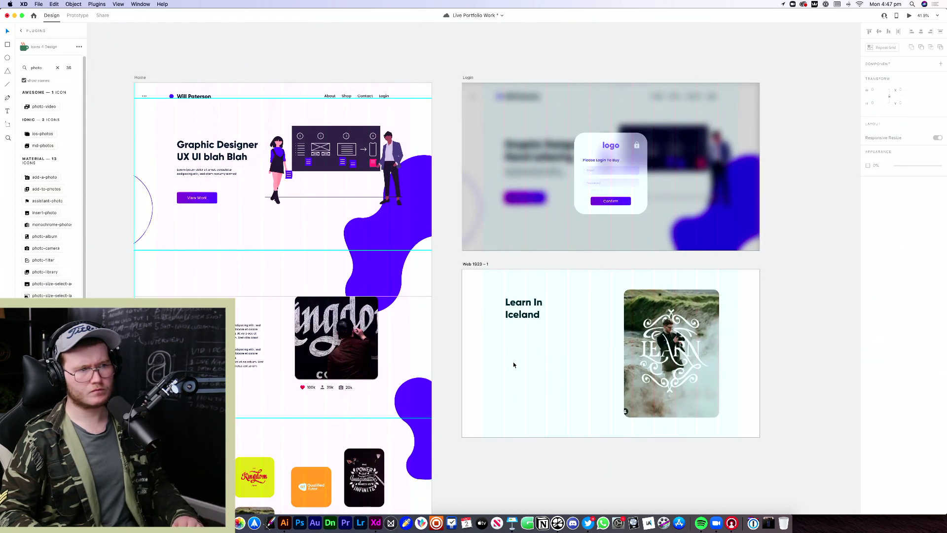
{"action": "left_click", "coordinate": [518, 303]}
{"action": "key", "text": "Delete"}
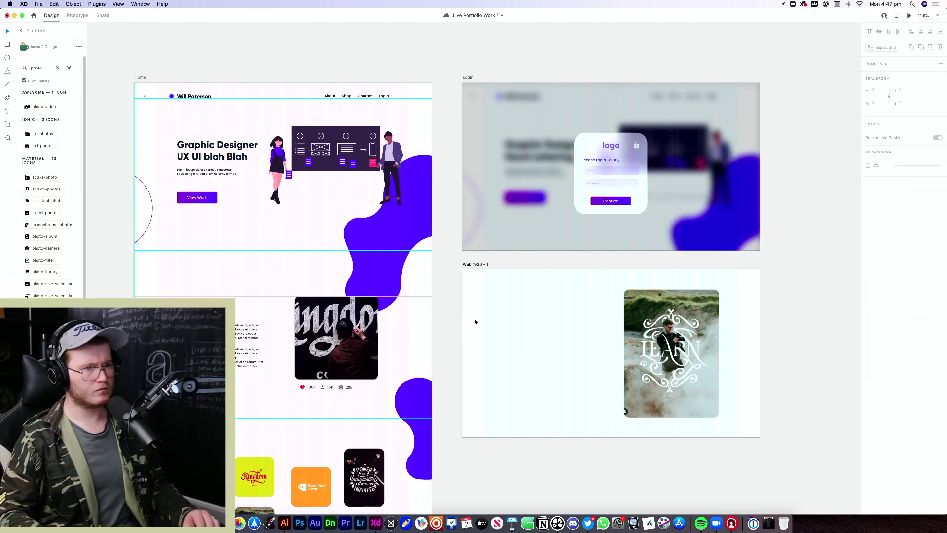
{"action": "key", "text": "ctrl+z"}
Copy the two What I do paragraphs below the Learn In Iceland heading and move the heading down to sit just above them
{"action": "left_click", "coordinate": [241, 369]}
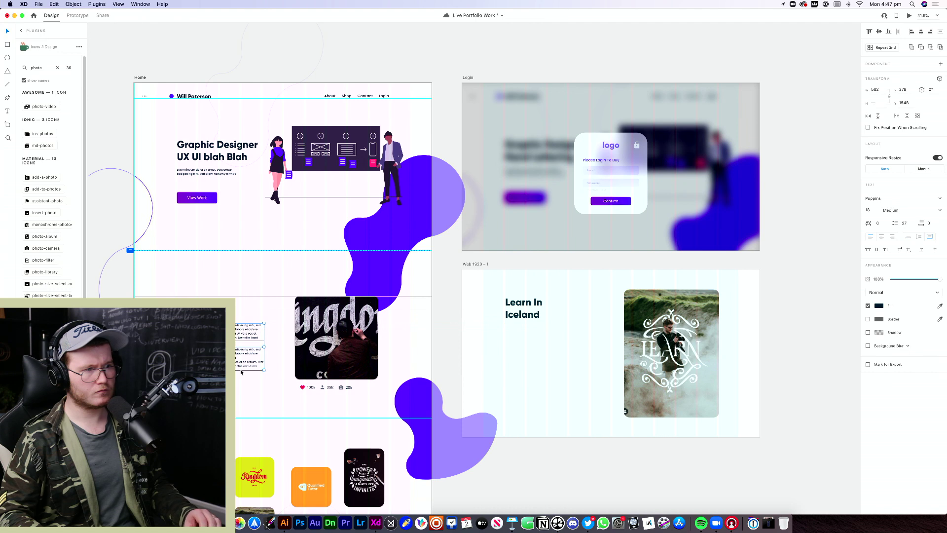
{"action": "left_click_drag", "start_coordinate": [241, 373], "coordinate": [545, 313]}
{"action": "left_click", "coordinate": [546, 386]}
{"action": "scroll", "coordinate": [549, 385], "scroll_direction": "up", "scroll_amount": 3}
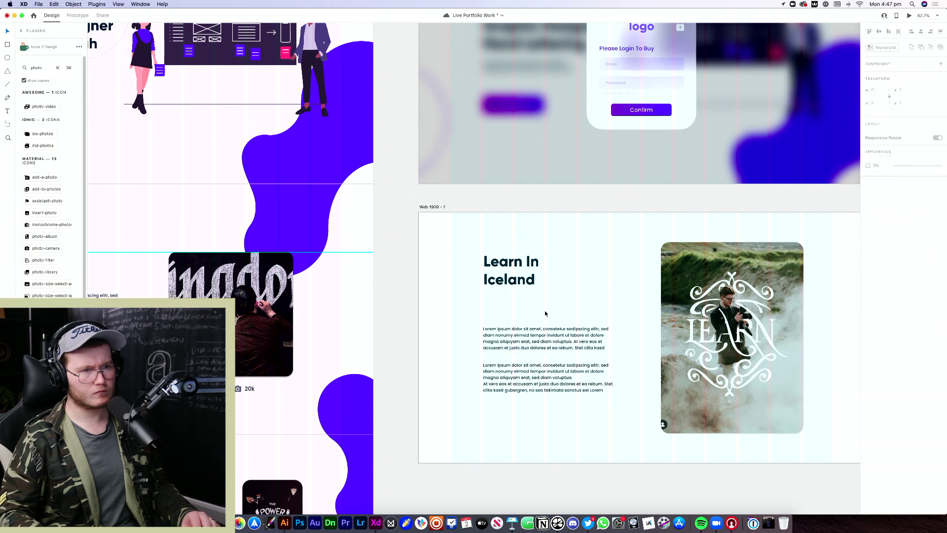
{"action": "left_click_drag", "start_coordinate": [518, 266], "coordinate": [518, 294]}
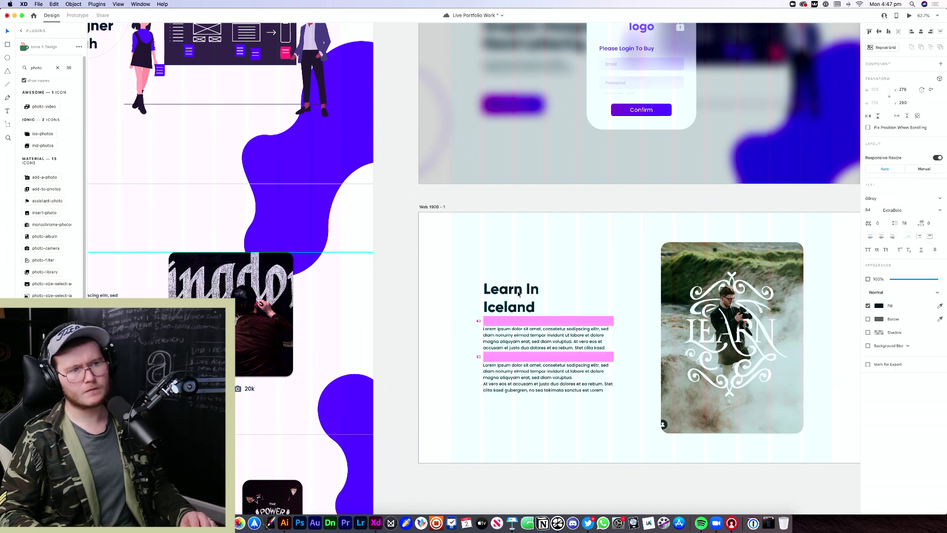
{"action": "left_click", "coordinate": [516, 265]}
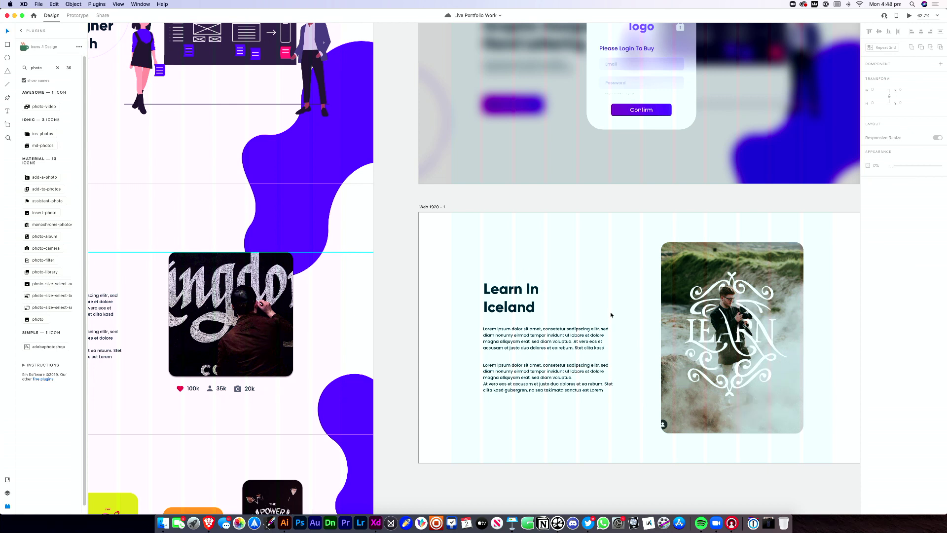
Reduce the large LEARN tile's height to 746 by pulling in its upper and lower edges
{"action": "scroll", "coordinate": [608, 309], "scroll_direction": "down", "scroll_amount": 5}
{"action": "scroll", "coordinate": [608, 310], "scroll_direction": "up", "scroll_amount": 4}
{"action": "left_click", "coordinate": [703, 343]}
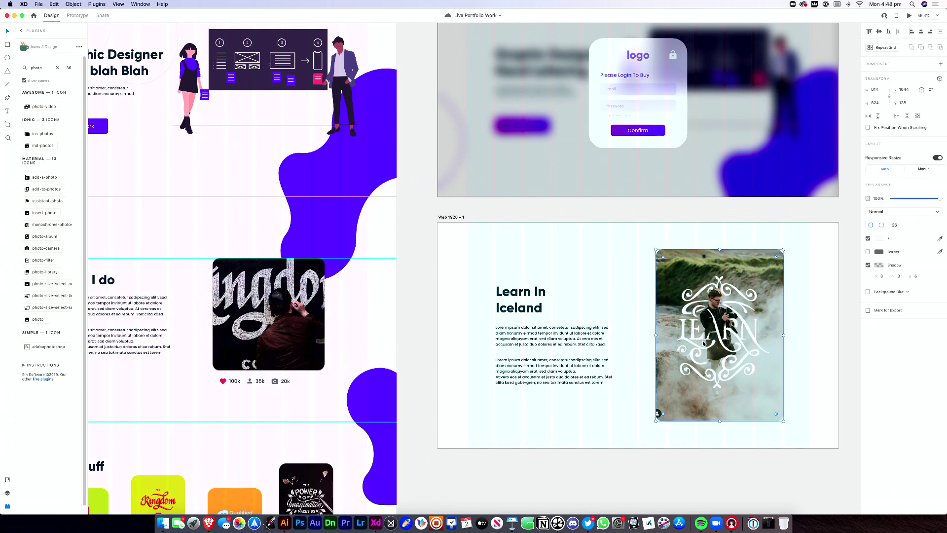
{"action": "scroll", "coordinate": [720, 251], "scroll_direction": "down", "scroll_amount": 1}
{"action": "left_click_drag", "start_coordinate": [719, 240], "coordinate": [719, 247]}
{"action": "left_click_drag", "start_coordinate": [720, 411], "coordinate": [720, 402]}
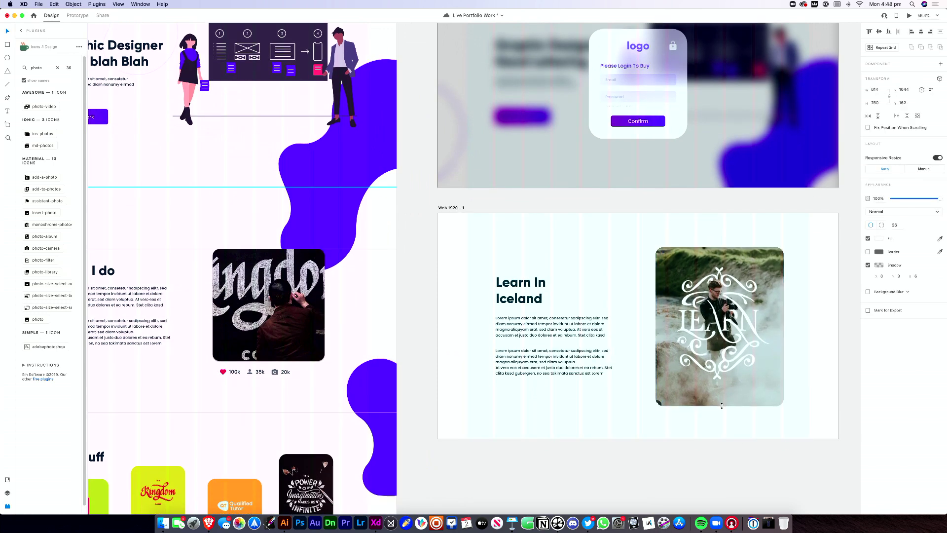
{"action": "left_click", "coordinate": [723, 435]}
Shift the photo upward inside the large LEARN tile so its lower-corner icon is cropped out
{"action": "double_click", "coordinate": [724, 367]}
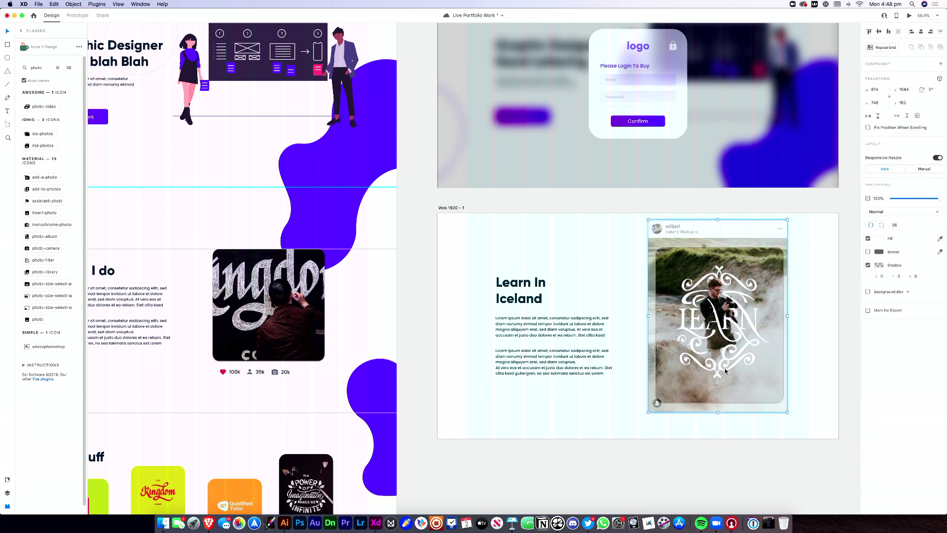
{"action": "left_click_drag", "start_coordinate": [724, 368], "coordinate": [726, 359]}
{"action": "left_click", "coordinate": [707, 455]}
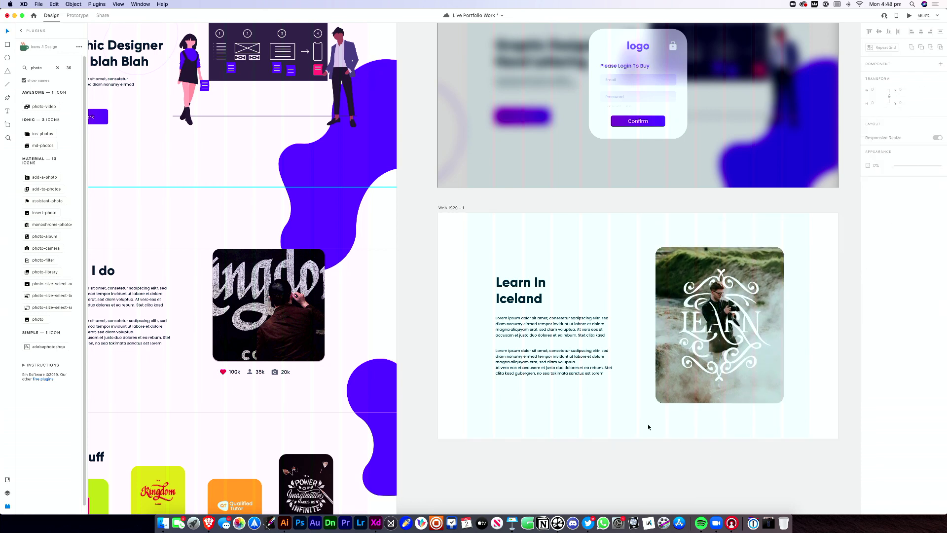
Copy the small About label from the What I do section above the Learn In Iceland heading and change its text to "Work"
{"action": "scroll", "coordinate": [641, 419], "scroll_direction": "down", "scroll_amount": 5}
{"action": "scroll", "coordinate": [605, 418], "scroll_direction": "up", "scroll_amount": 5}
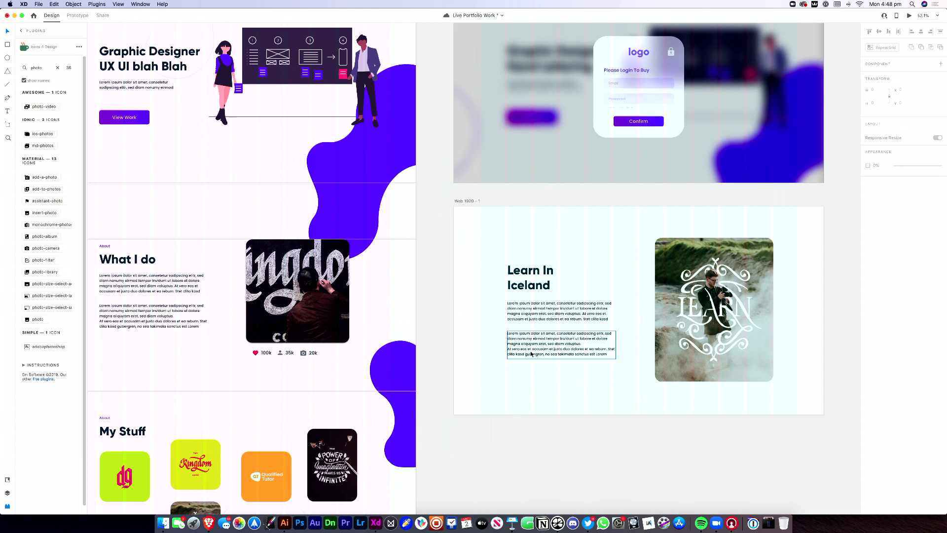
{"action": "left_click_drag", "start_coordinate": [105, 248], "coordinate": [512, 256]}
{"action": "double_click", "coordinate": [512, 257]}
{"action": "type", "text": "Work"}
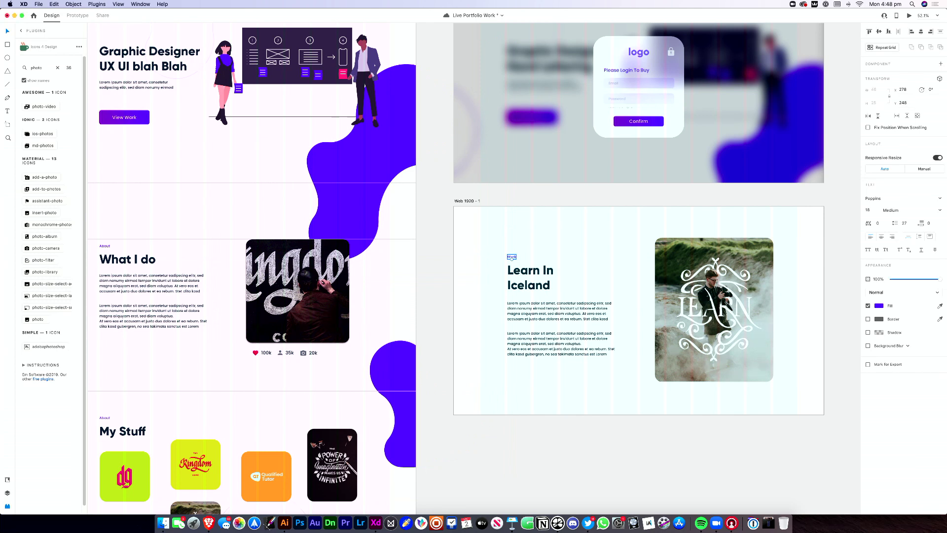
{"action": "left_click", "coordinate": [619, 425]}
Move the Learn In Iceland heading and its paragraphs slightly down, then bring the Work label down close above the heading
{"action": "left_click_drag", "start_coordinate": [613, 397], "coordinate": [489, 259]}
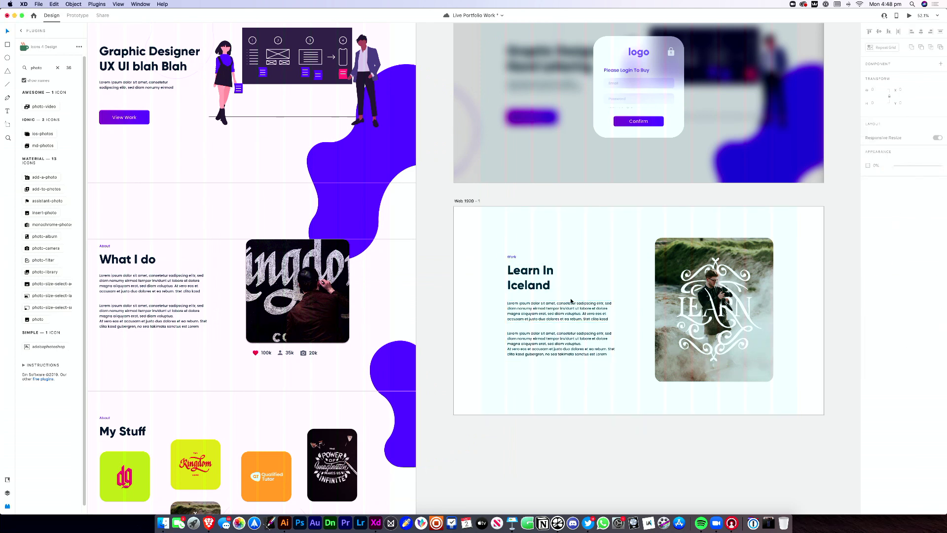
{"action": "scroll", "coordinate": [570, 277], "scroll_direction": "up", "scroll_amount": 5}
{"action": "double_click", "coordinate": [515, 277]}
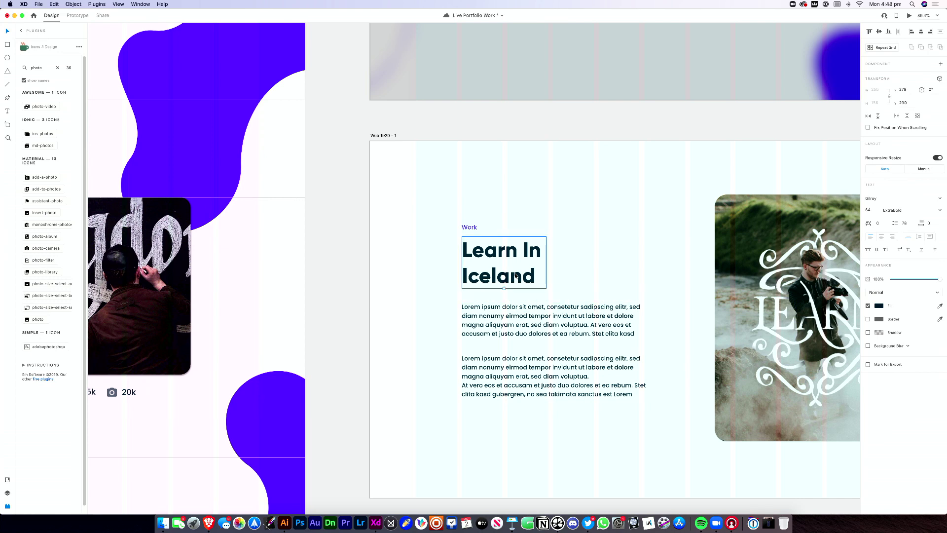
{"action": "left_click_drag", "start_coordinate": [527, 366], "coordinate": [527, 380]}
{"action": "left_click", "coordinate": [566, 292]}
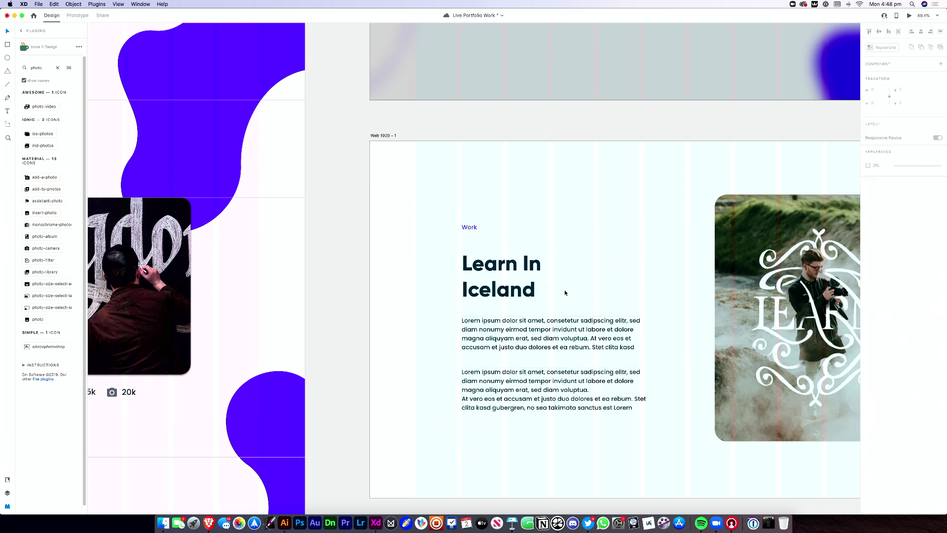
{"action": "left_click_drag", "start_coordinate": [470, 228], "coordinate": [469, 239]}
{"action": "left_click", "coordinate": [507, 217]}
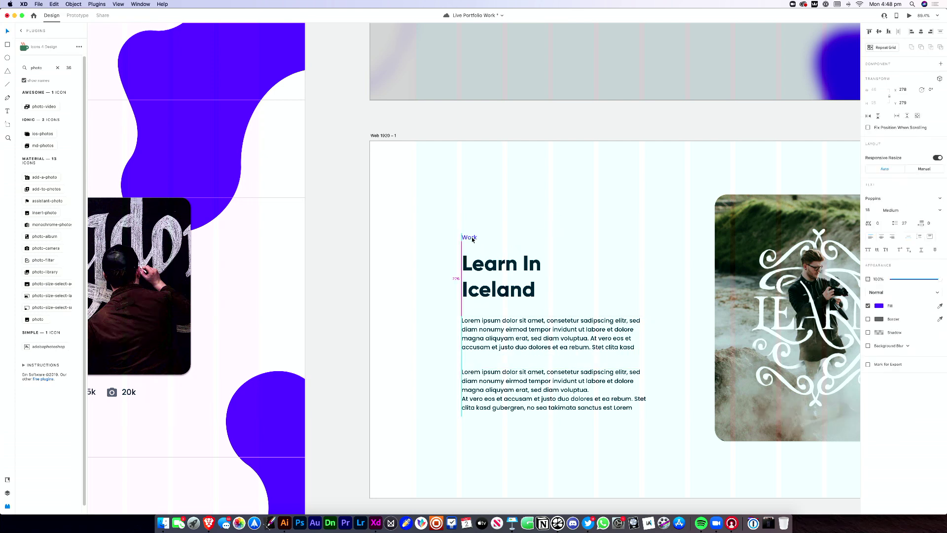
Place a copy of the Home page's purple blob over the right edge of the Web 1920 – 1 artboard, beside the LEARN tile
{"action": "scroll", "coordinate": [537, 283], "scroll_direction": "down", "scroll_amount": 10}
{"action": "scroll", "coordinate": [573, 312], "scroll_direction": "up", "scroll_amount": 8}
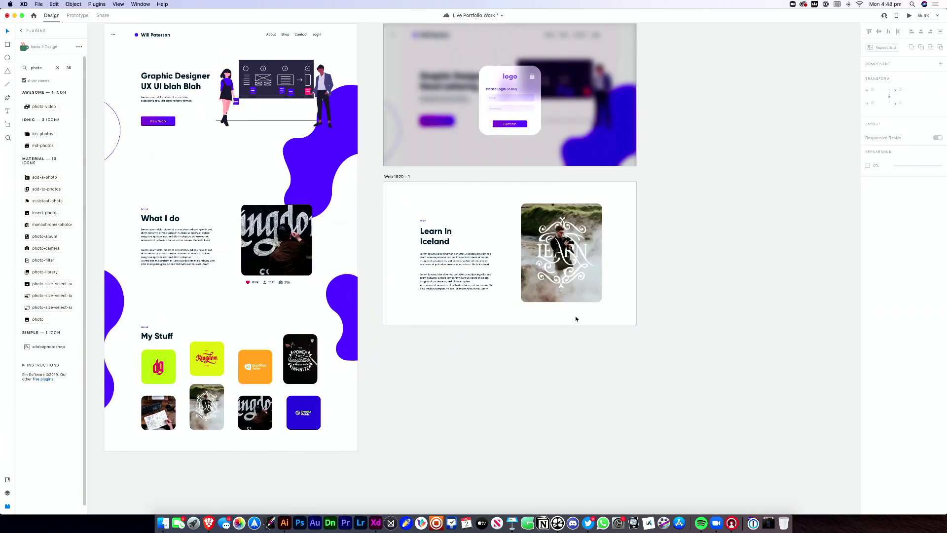
{"action": "left_click_drag", "start_coordinate": [478, 306], "coordinate": [490, 331]}
{"action": "left_click_drag", "start_coordinate": [380, 326], "coordinate": [649, 251]}
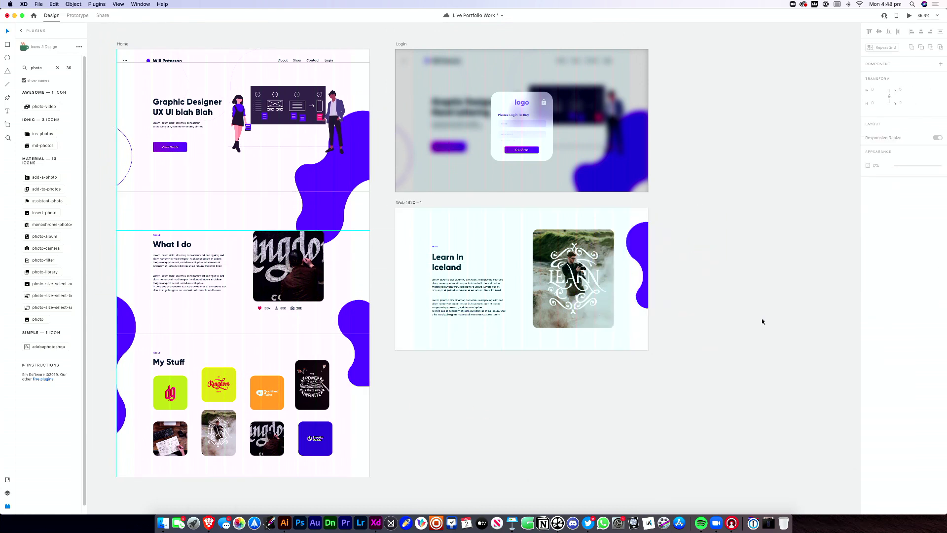
Save the purple from the Home page View Work button's gradient fill as a colour swatch
{"action": "left_click", "coordinate": [689, 250]}
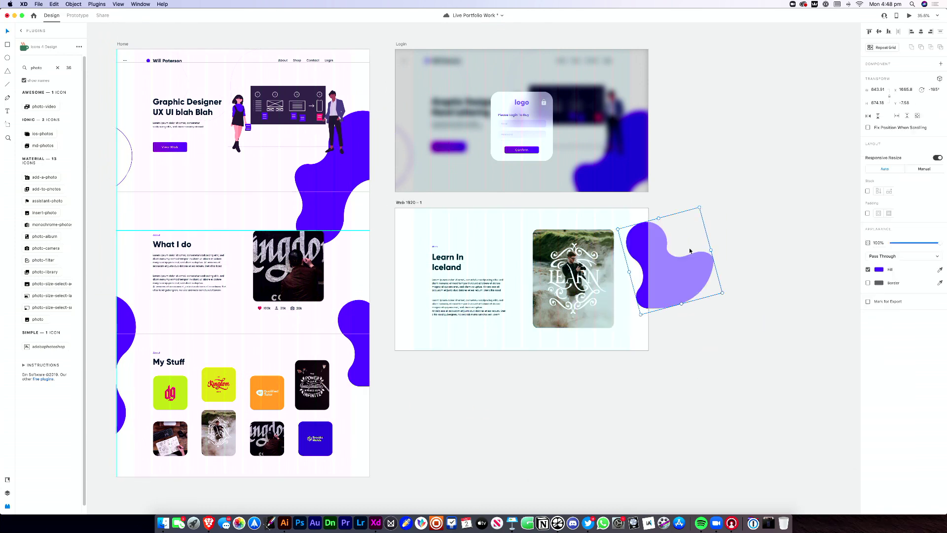
{"action": "left_click", "coordinate": [878, 269]}
{"action": "left_click", "coordinate": [185, 148]}
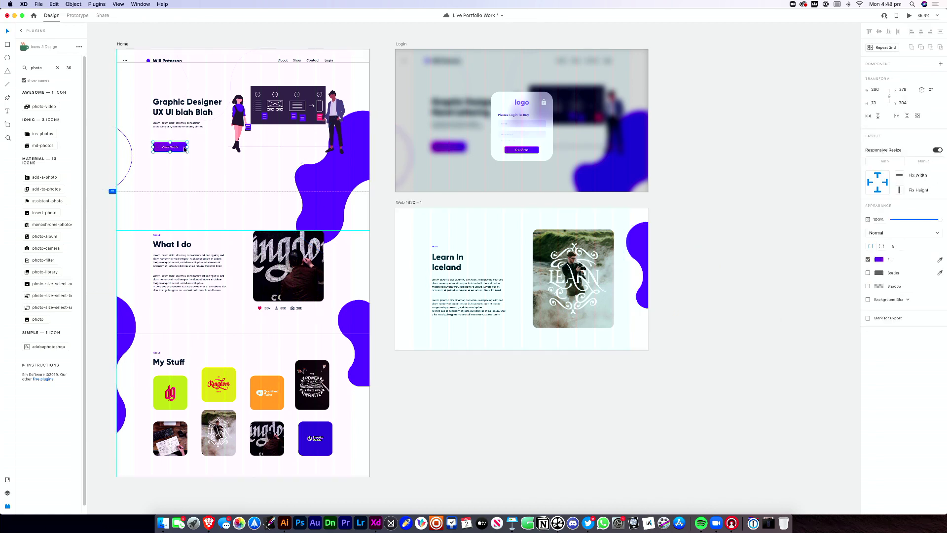
{"action": "left_click", "coordinate": [879, 260]}
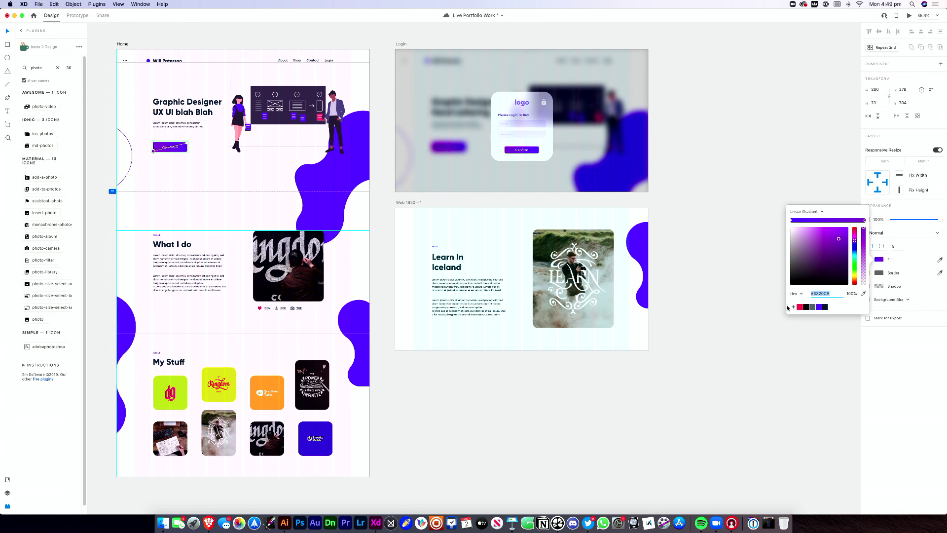
{"action": "left_click", "coordinate": [712, 321]}
Fill the blob beside the LEARN tile with the saved solid purple swatch
{"action": "left_click", "coordinate": [637, 246]}
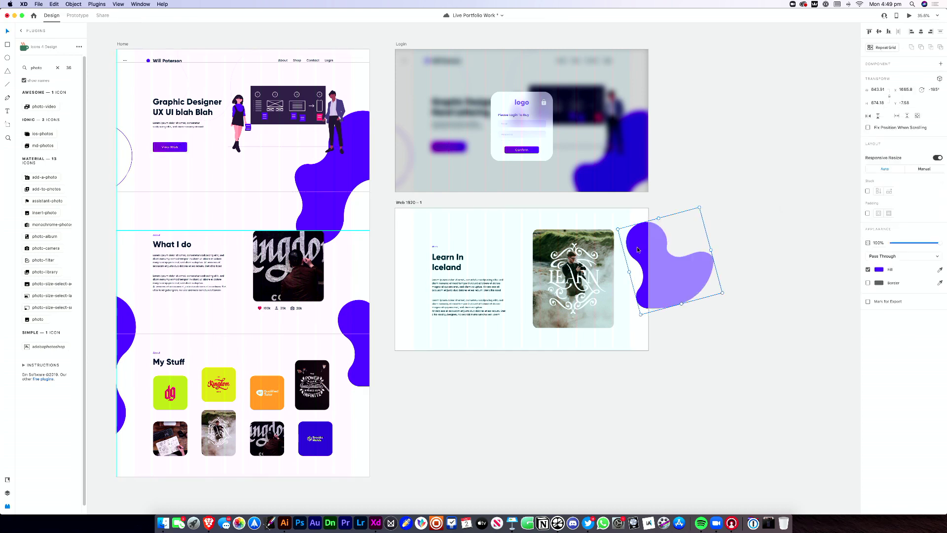
{"action": "left_click", "coordinate": [879, 269]}
{"action": "left_click", "coordinate": [799, 312]}
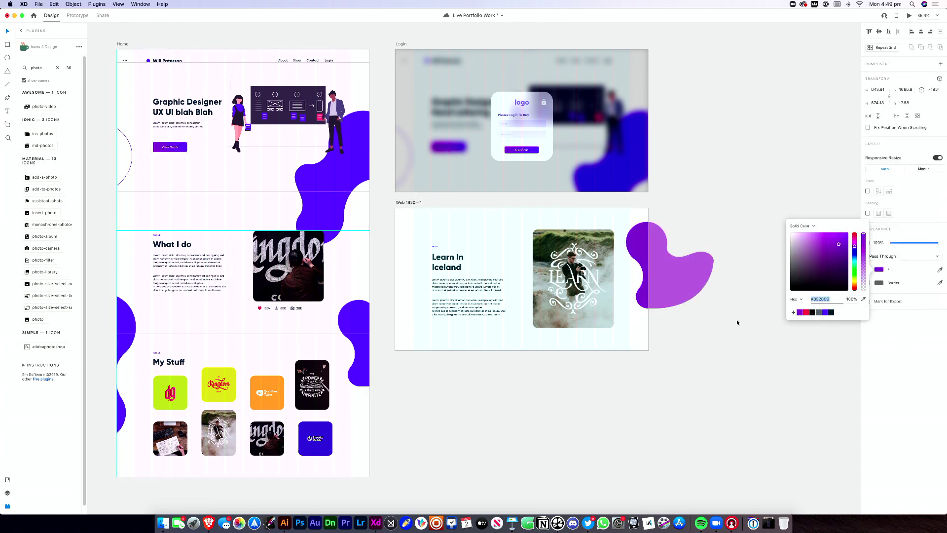
{"action": "left_click", "coordinate": [735, 319]}
{"action": "left_click", "coordinate": [650, 258]}
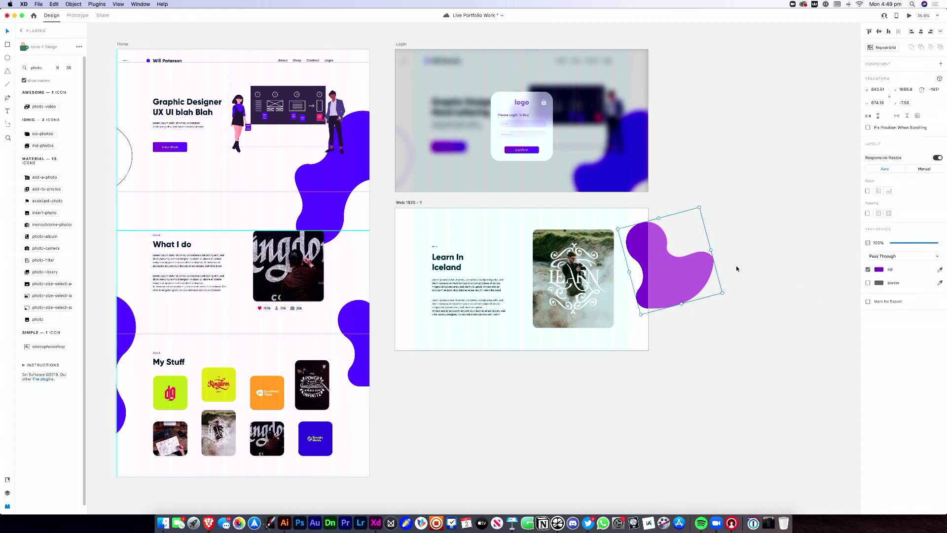
Apply the View Work button's purple gradient to the blob beside the LEARN tile, using the document's saved colours
{"action": "left_click", "coordinate": [183, 146]}
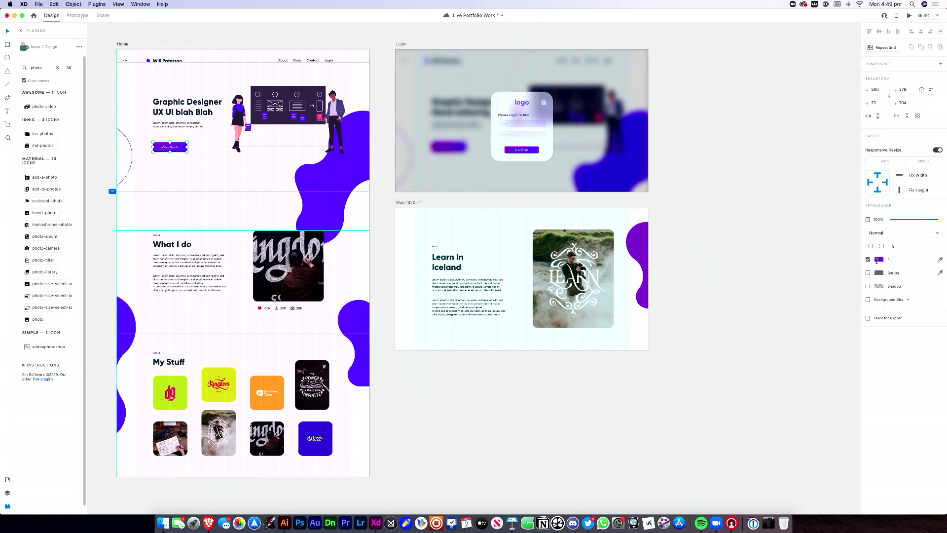
{"action": "left_click", "coordinate": [877, 260]}
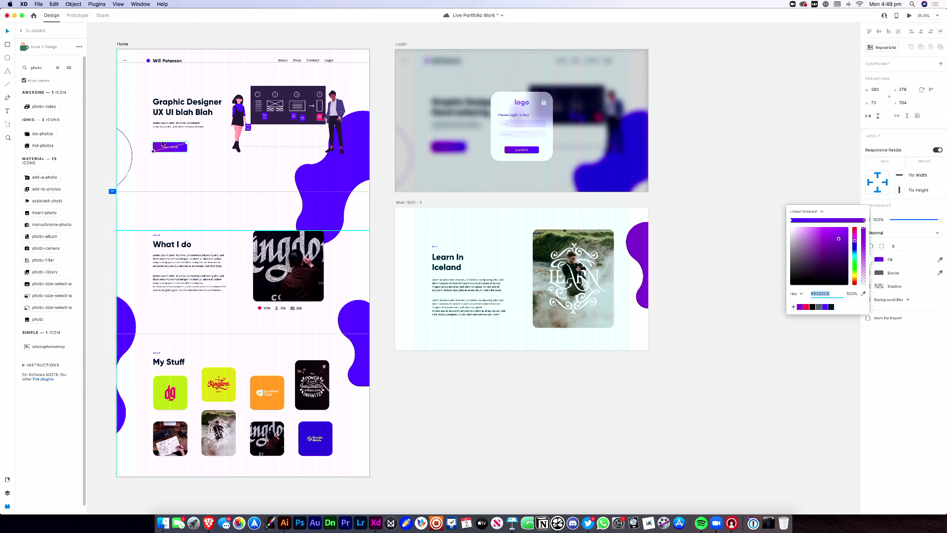
{"action": "left_click", "coordinate": [734, 303]}
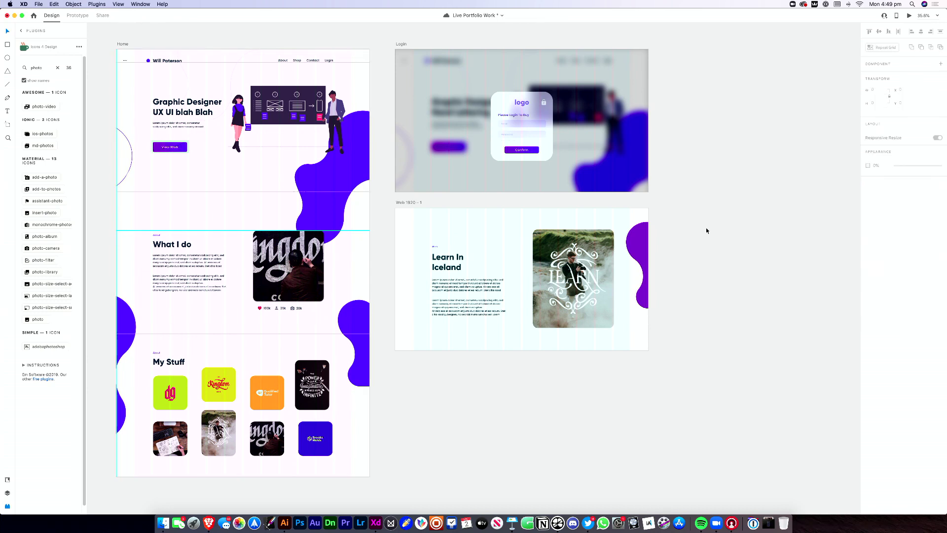
{"action": "key", "text": "super+shift+y"}
{"action": "left_click", "coordinate": [638, 267]}
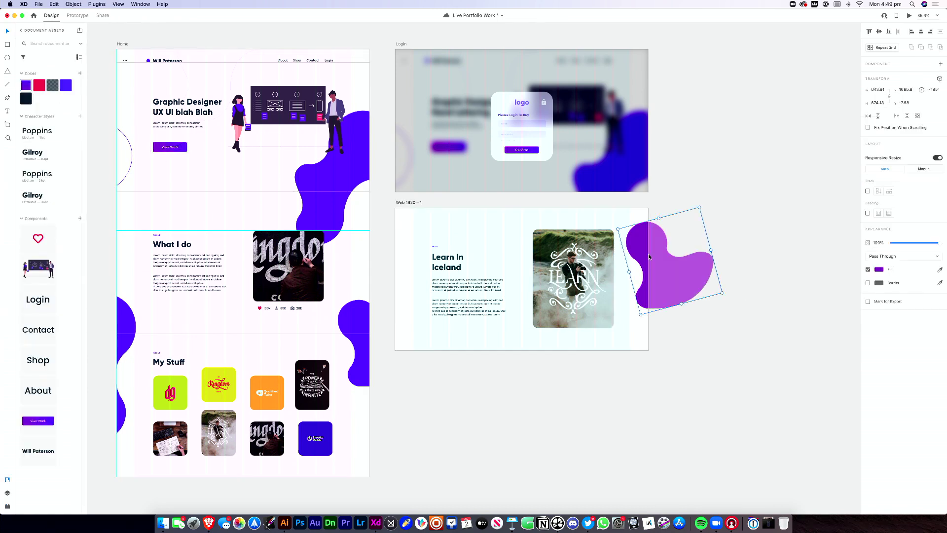
Set the gradient blob's opacity to 31% and place it over the lower right edge of the Web 1920 – 1 artboard
{"action": "left_click_drag", "start_coordinate": [641, 248], "coordinate": [630, 341]}
{"action": "left_click", "coordinate": [907, 243]}
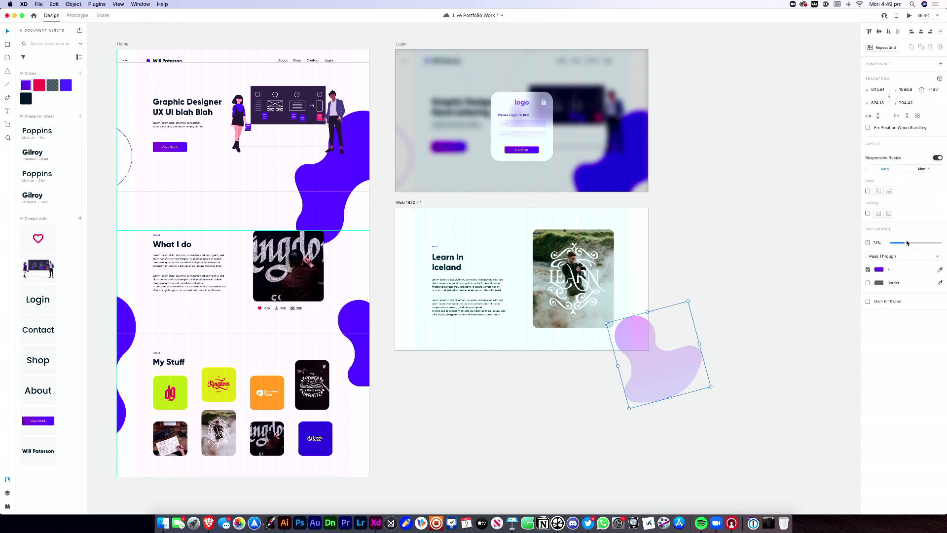
{"action": "left_click", "coordinate": [740, 345]}
{"action": "left_click_drag", "start_coordinate": [644, 339], "coordinate": [650, 294]}
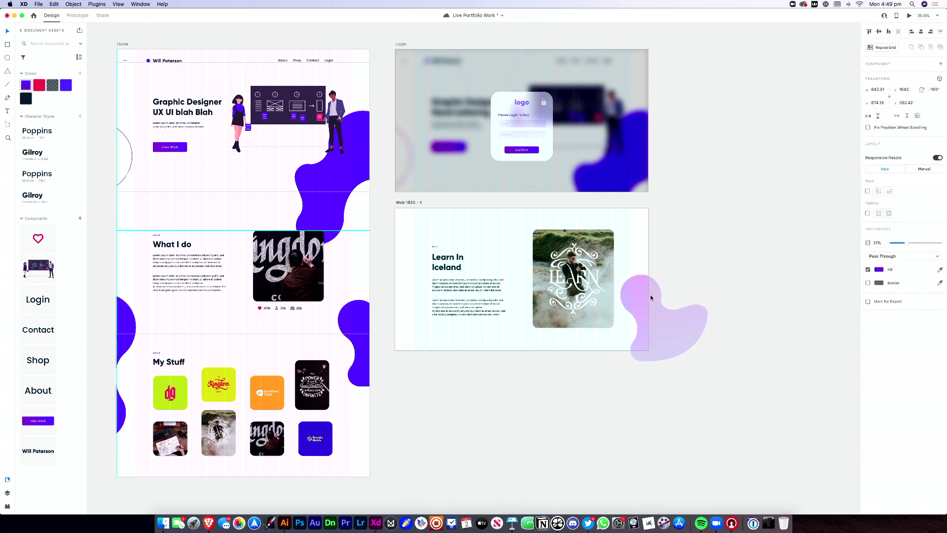
{"action": "left_click", "coordinate": [741, 262]}
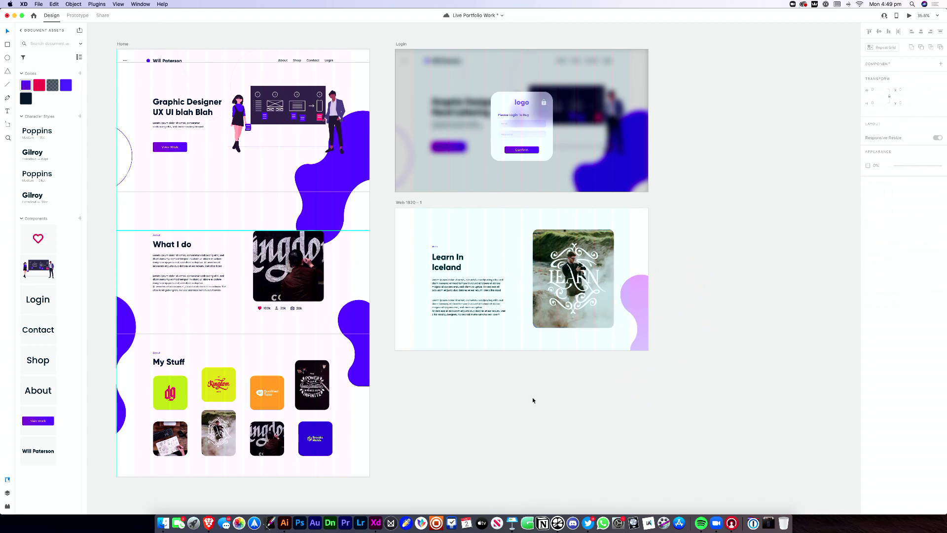
Copy the Home header's three-dot menu, purple dot and site name to the top of the Web 1920 – 1 artboard
{"action": "left_click_drag", "start_coordinate": [466, 333], "coordinate": [416, 238]}
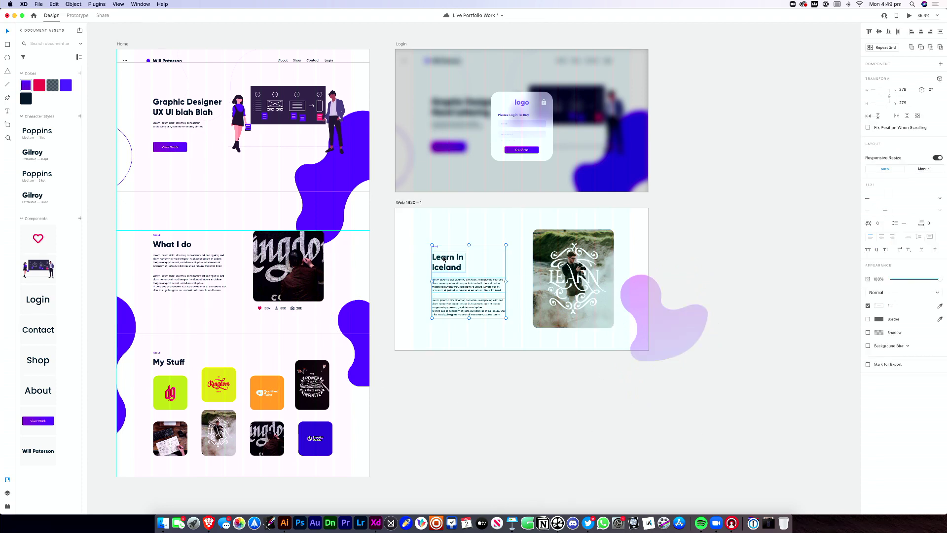
{"action": "left_click", "coordinate": [465, 355]}
{"action": "left_click_drag", "start_coordinate": [235, 194], "coordinate": [240, 209]}
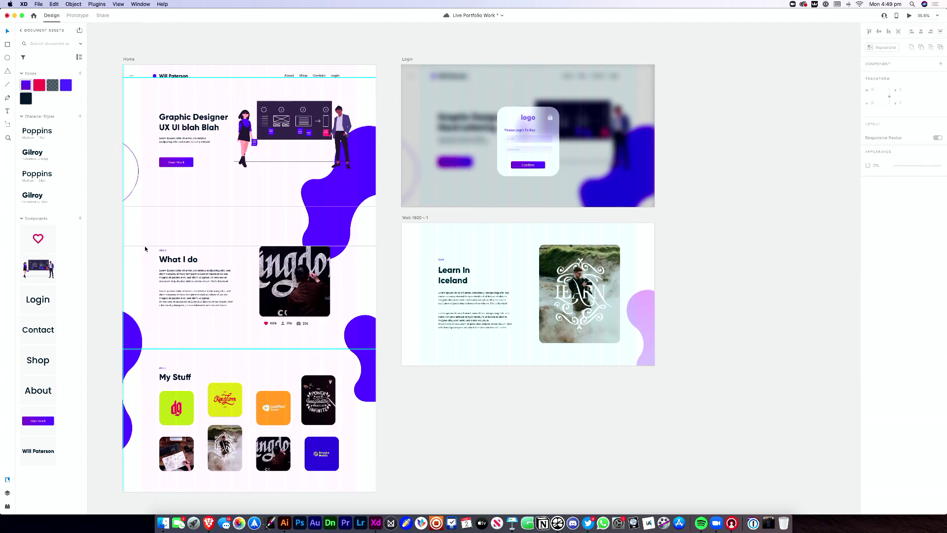
{"action": "left_click", "coordinate": [183, 77]}
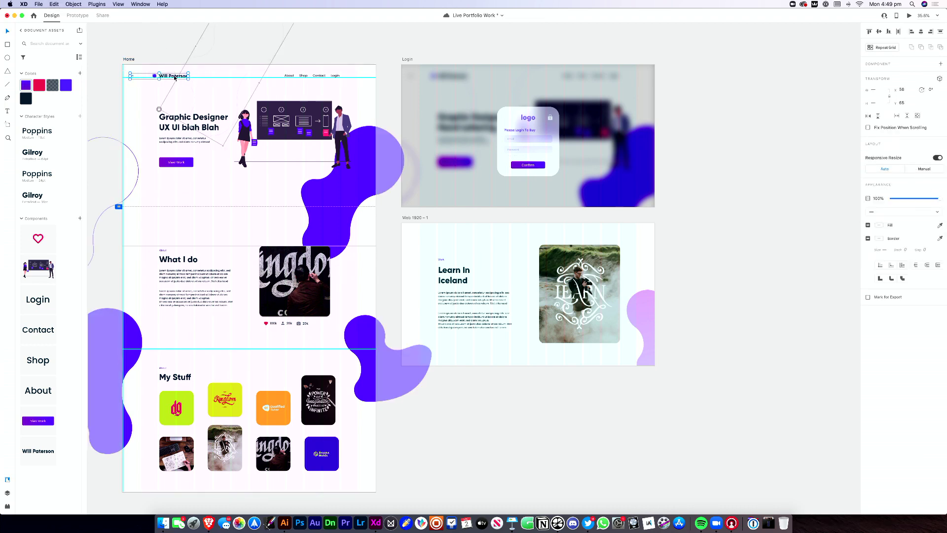
{"action": "left_click_drag", "start_coordinate": [184, 77], "coordinate": [458, 234]}
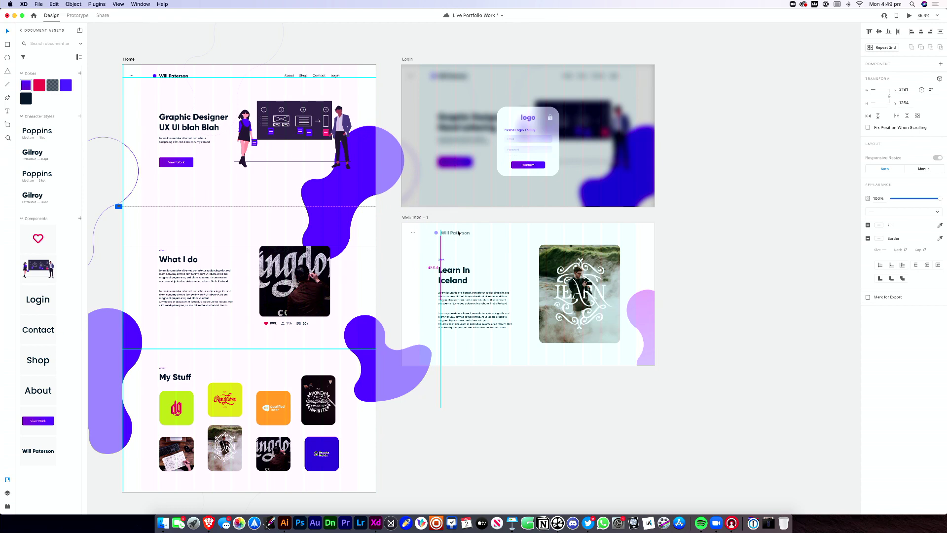
{"action": "left_click_drag", "start_coordinate": [458, 233], "coordinate": [458, 234]}
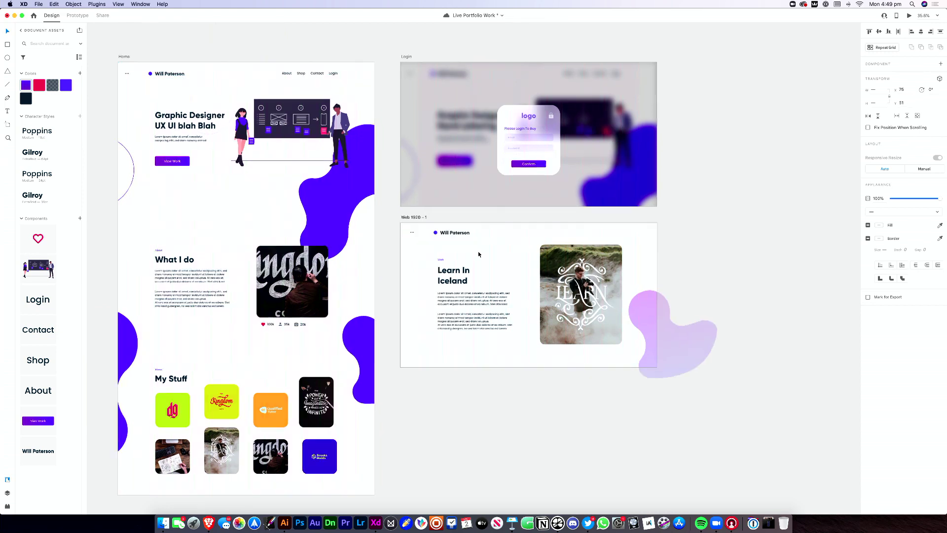
Align the copied header's site name with the left edge of the Learn In Iceland text, placing the group at X 58, Y 65
{"action": "scroll", "coordinate": [478, 253], "scroll_direction": "up", "scroll_amount": 5}
{"action": "left_click_drag", "start_coordinate": [463, 232], "coordinate": [465, 221]}
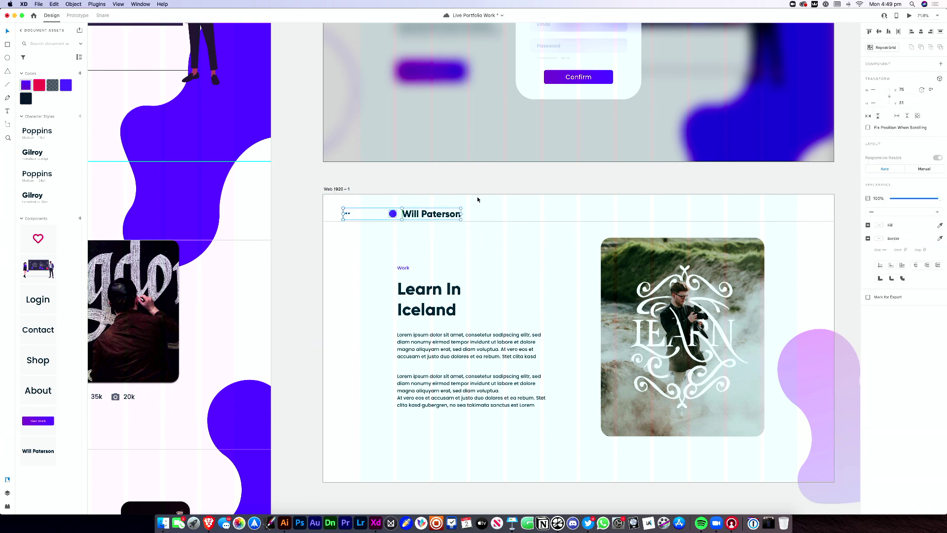
{"action": "left_click", "coordinate": [478, 203]}
{"action": "left_click", "coordinate": [393, 211]}
{"action": "left_click_drag", "start_coordinate": [425, 215], "coordinate": [400, 206]}
{"action": "key", "text": "super+z"}
{"action": "scroll", "coordinate": [418, 223], "scroll_direction": "up", "scroll_amount": 5}
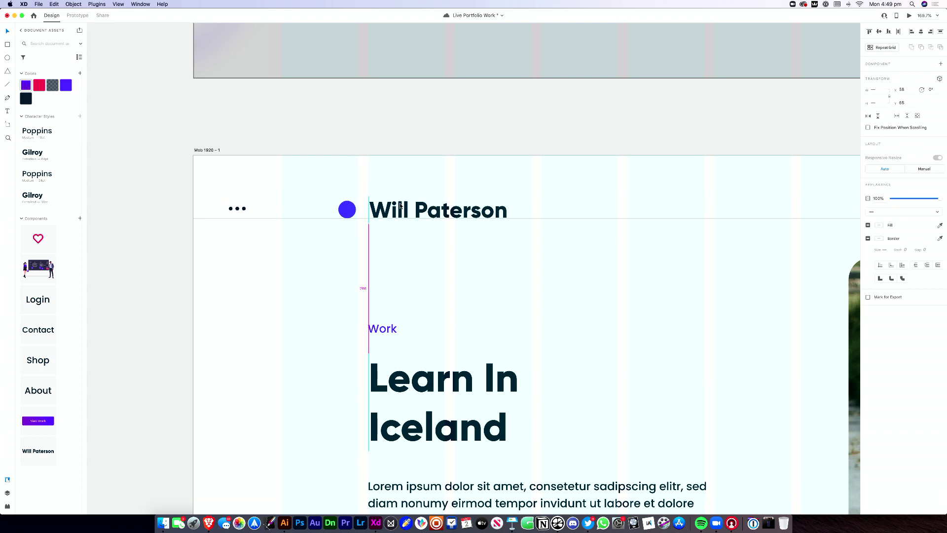
{"action": "left_click", "coordinate": [428, 278]}
Hide the guides and turn off the layout grid on the Web 1920 – 1 artboard
{"action": "scroll", "coordinate": [435, 277], "scroll_direction": "down", "scroll_amount": 10}
{"action": "scroll", "coordinate": [435, 280], "scroll_direction": "right", "scroll_amount": 5}
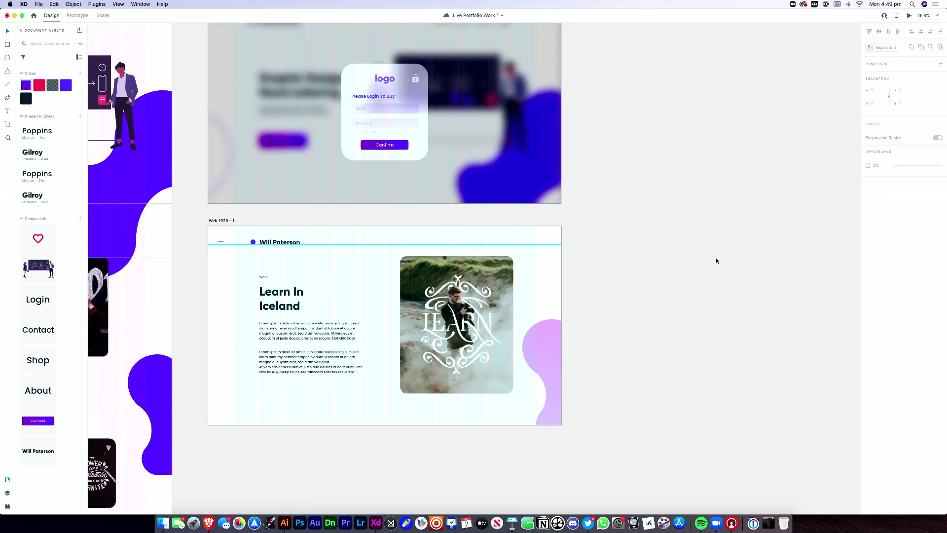
{"action": "key", "text": "super+shift+apostrophe"}
{"action": "scroll", "coordinate": [660, 268], "scroll_direction": "left", "scroll_amount": 2}
{"action": "scroll", "coordinate": [661, 268], "scroll_direction": "down", "scroll_amount": 1}
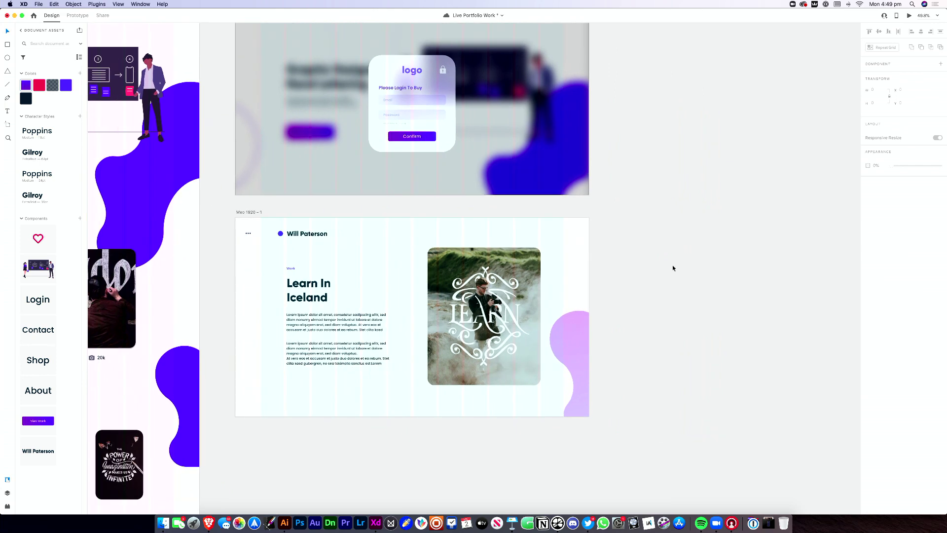
{"action": "left_click", "coordinate": [586, 262]}
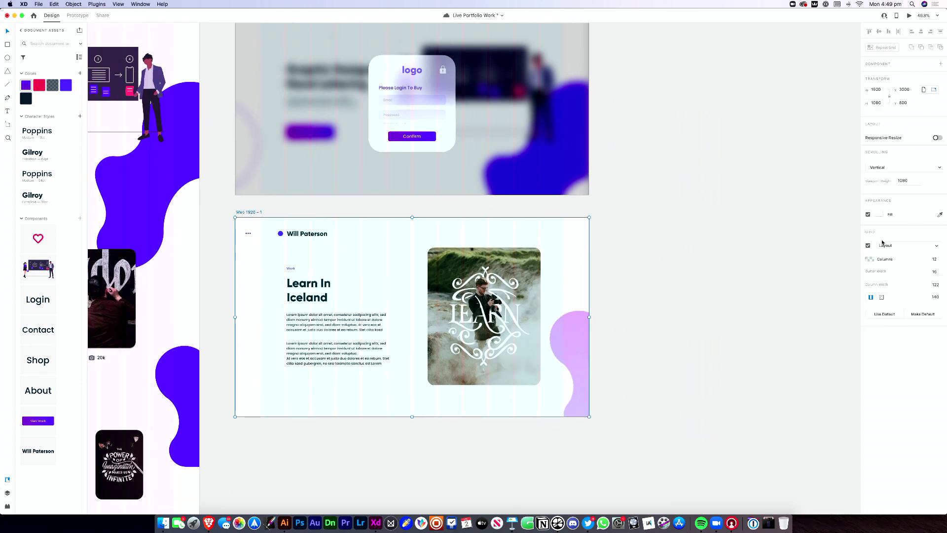
{"action": "left_click", "coordinate": [868, 246]}
{"action": "left_click", "coordinate": [705, 317]}
Place a copy of the translucent gradient blob over the lower left corner of the Web 1920 – 1 artboard
{"action": "scroll", "coordinate": [774, 321], "scroll_direction": "left", "scroll_amount": 10}
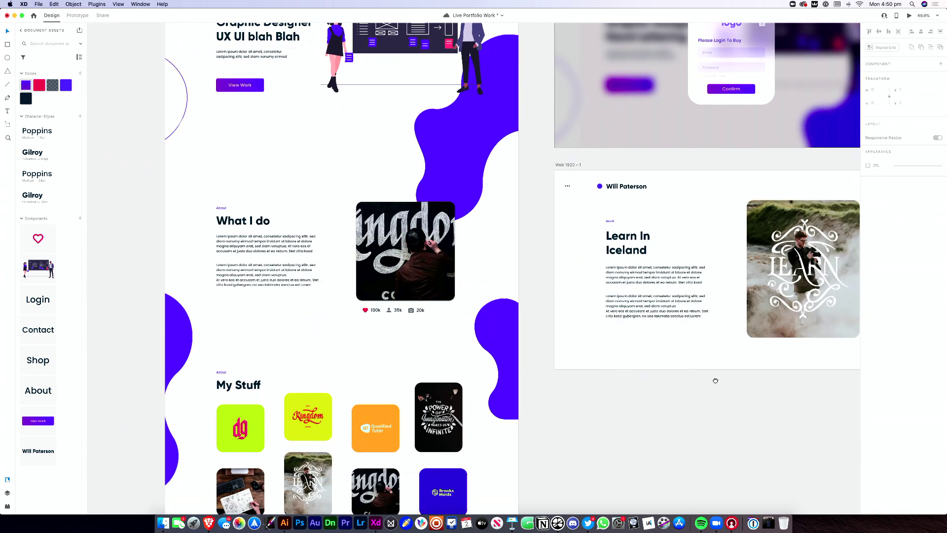
{"action": "left_click_drag", "start_coordinate": [715, 380], "coordinate": [547, 369]}
{"action": "left_click_drag", "start_coordinate": [721, 305], "coordinate": [388, 326]}
{"action": "left_click", "coordinate": [532, 421]}
{"action": "left_click", "coordinate": [431, 340]}
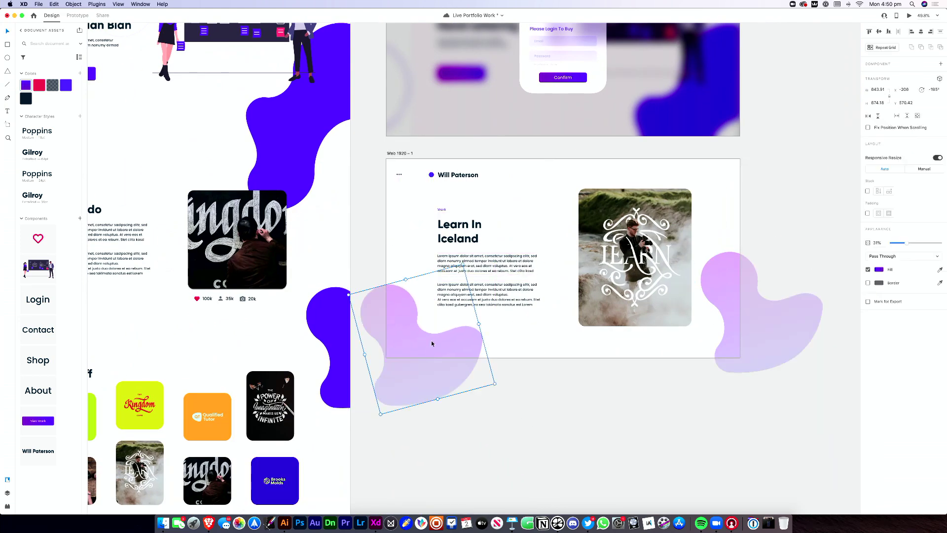
Turn the copied blob into an unfilled outline with a border size of 3 and reduce its opacity to a faint line
{"action": "left_click", "coordinate": [867, 269]}
{"action": "left_click", "coordinate": [868, 282]}
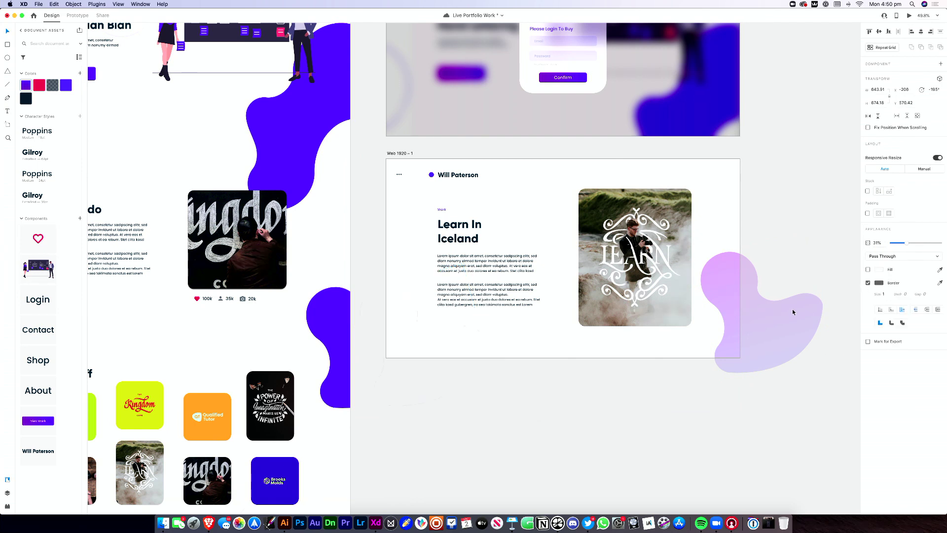
{"action": "left_click_drag", "start_coordinate": [906, 244], "coordinate": [932, 244]}
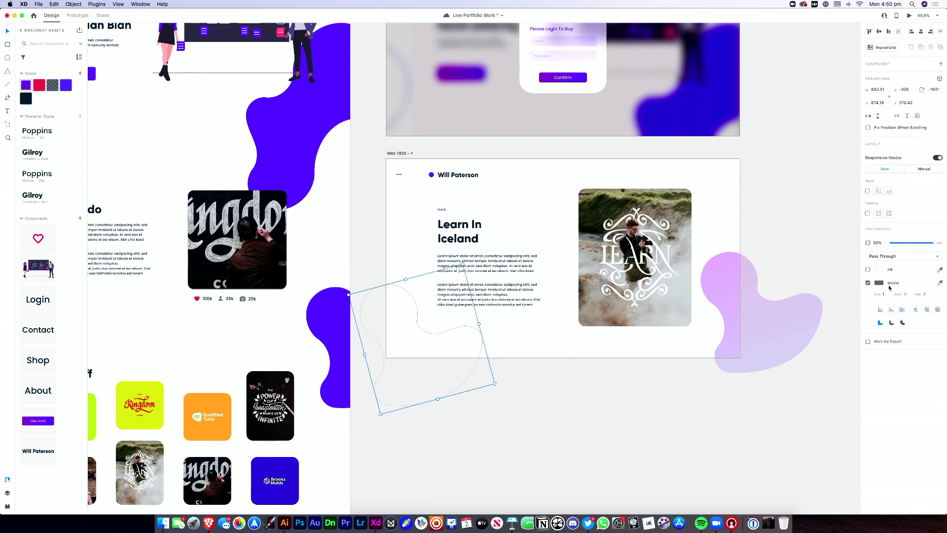
{"action": "type", "text": "3"}
{"action": "key", "text": "Return"}
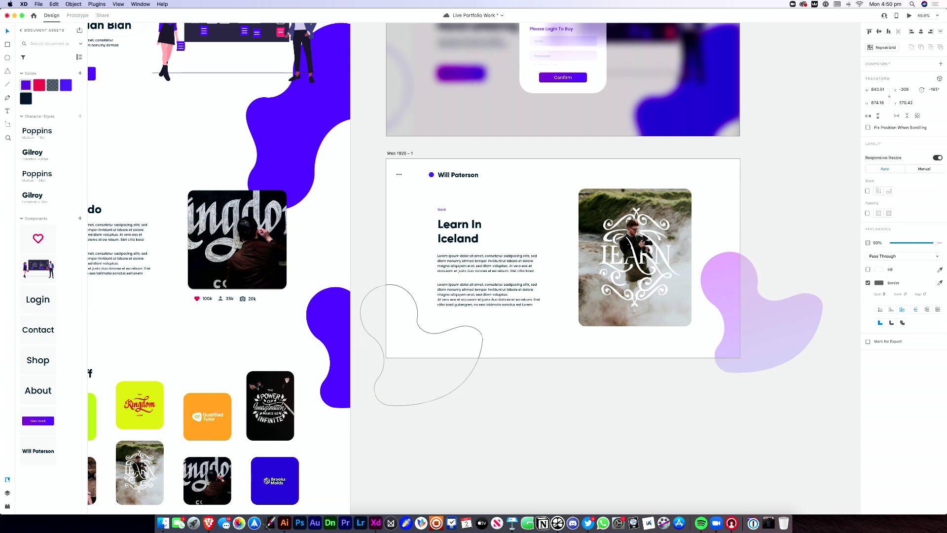
{"action": "left_click_drag", "start_coordinate": [909, 244], "coordinate": [902, 244]}
{"action": "left_click", "coordinate": [510, 462]}
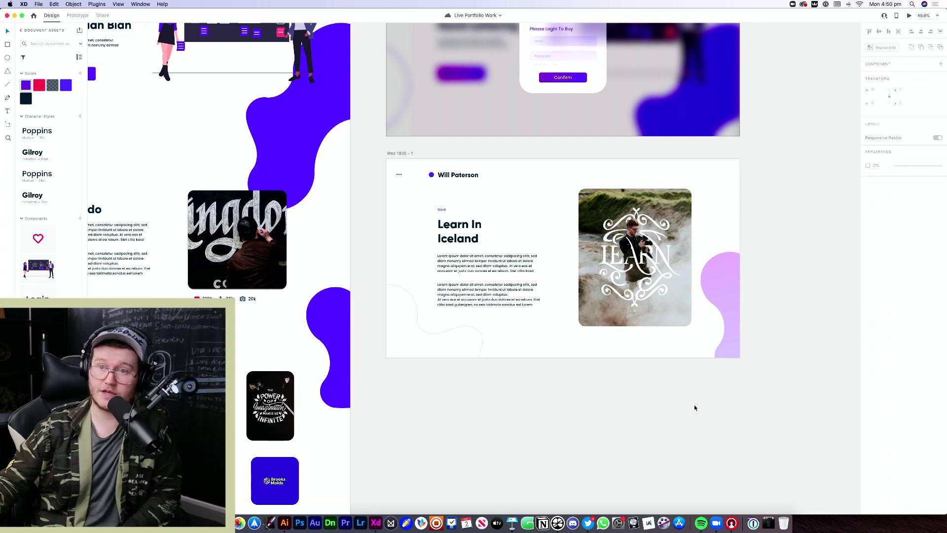
Add an iPhone 6, 7, 8 artboard in the empty canvas area beside the Login artboard
{"action": "left_click", "coordinate": [670, 253]}
{"action": "scroll", "coordinate": [683, 410], "scroll_direction": "right", "scroll_amount": 10}
{"action": "scroll", "coordinate": [683, 410], "scroll_direction": "up", "scroll_amount": 2}
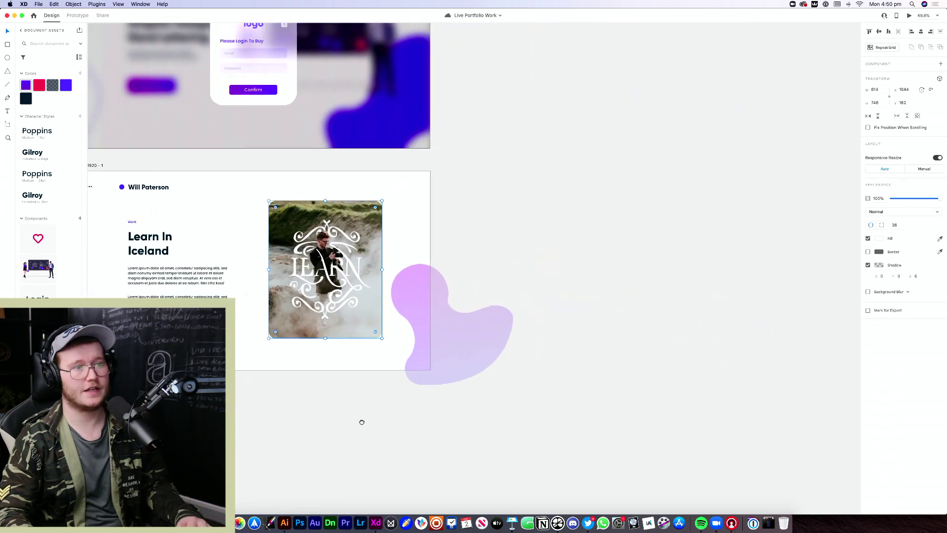
{"action": "key", "text": "a"}
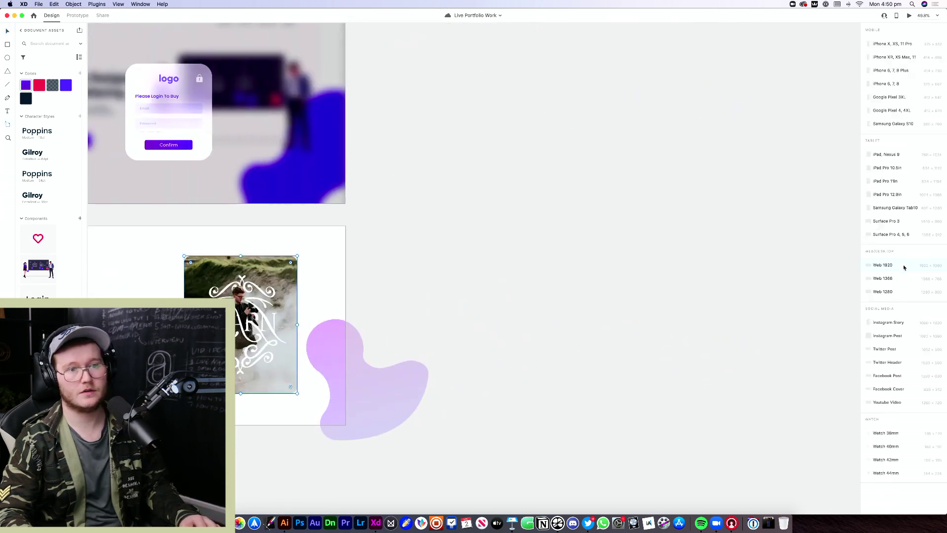
{"action": "left_click", "coordinate": [885, 83]}
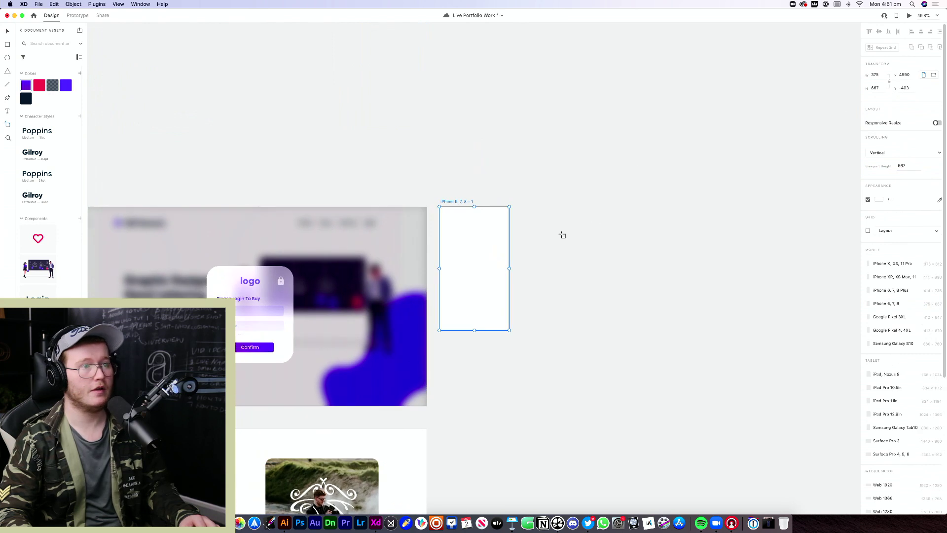
{"action": "left_click", "coordinate": [495, 285]}
{"action": "scroll", "coordinate": [476, 275], "scroll_direction": "up", "scroll_amount": 3}
{"action": "left_click", "coordinate": [428, 337]}
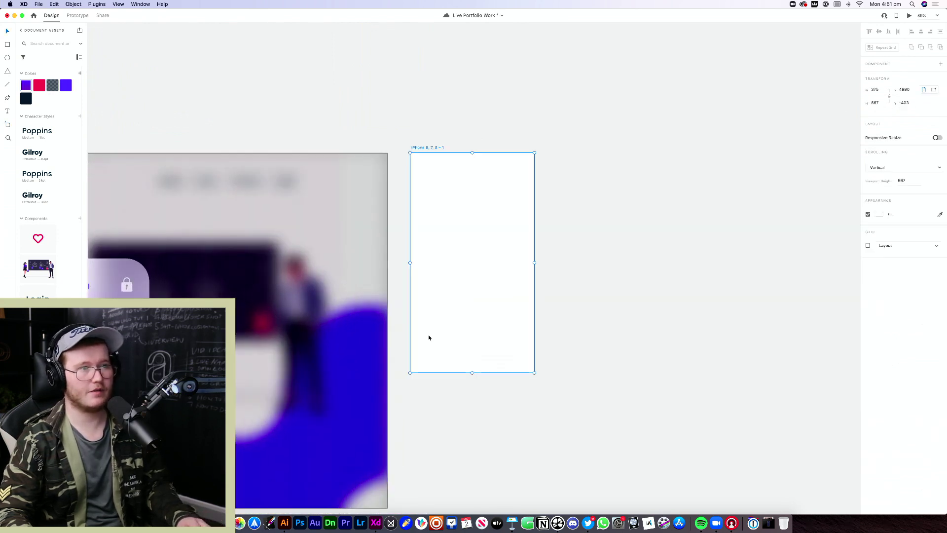
Extend the iPhone 6, 7, 8 – 1 artboard downward to a height of 1080
{"action": "scroll", "coordinate": [474, 377], "scroll_direction": "down", "scroll_amount": 4}
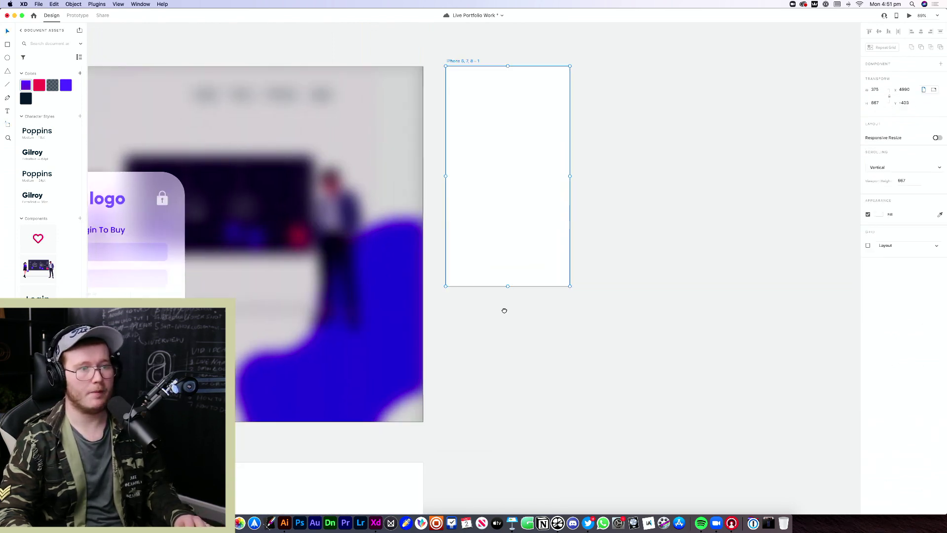
{"action": "left_click_drag", "start_coordinate": [507, 287], "coordinate": [502, 433]}
{"action": "left_click", "coordinate": [513, 348]}
{"action": "left_click", "coordinate": [513, 262]}
{"action": "scroll", "coordinate": [513, 262], "scroll_direction": "up", "scroll_amount": 3}
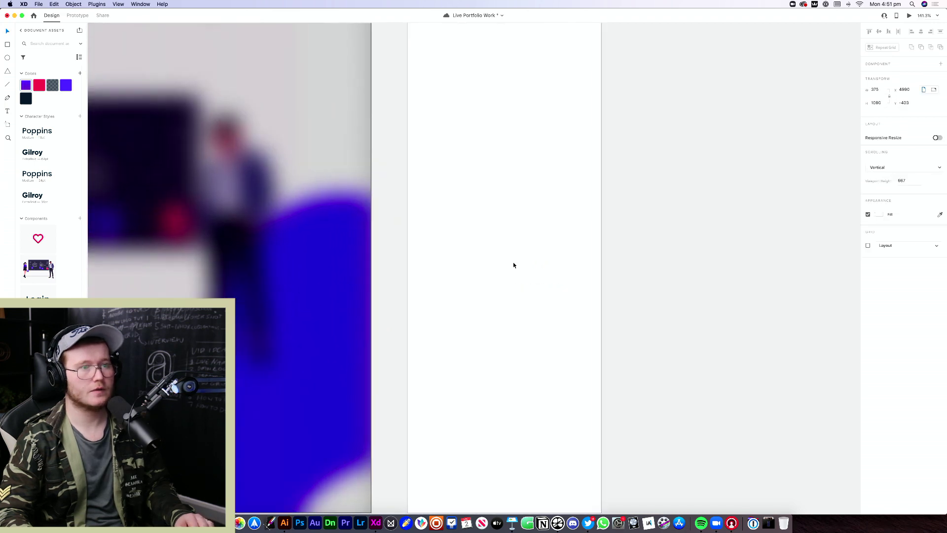
Switch to the Brave browser, open Unsplash in a new tab and search for juice photos
{"action": "scroll", "coordinate": [514, 297], "scroll_direction": "down", "scroll_amount": 2}
{"action": "scroll", "coordinate": [514, 300], "scroll_direction": "up", "scroll_amount": 2}
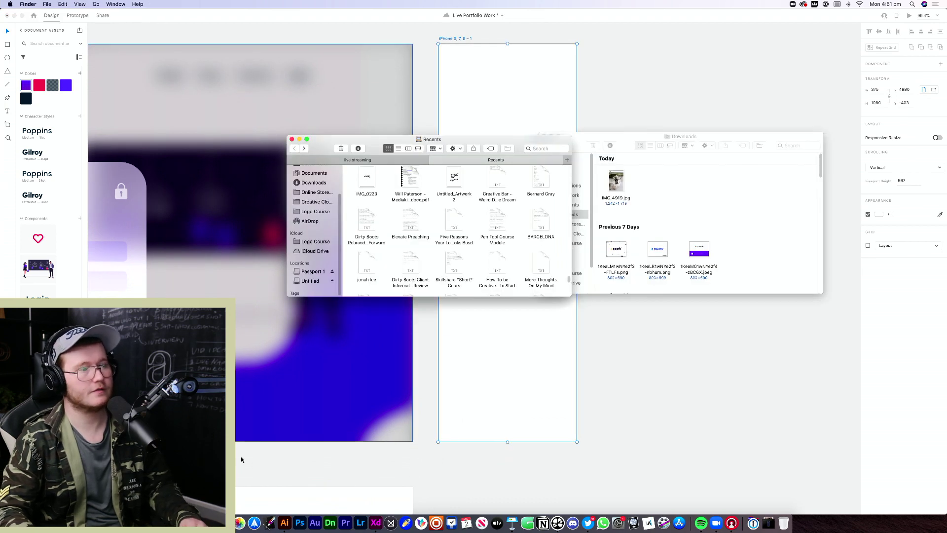
{"action": "left_click", "coordinate": [192, 521]}
{"action": "key", "text": "super+t"}
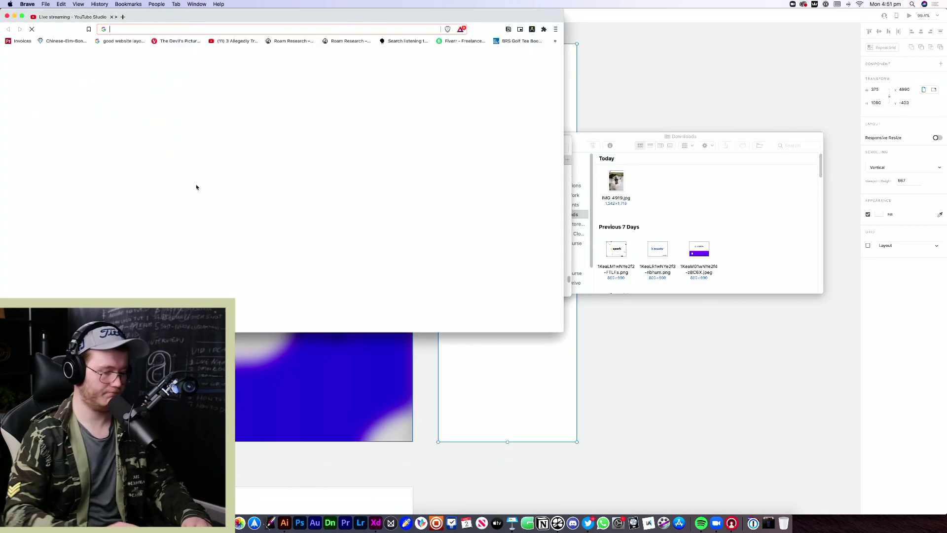
{"action": "type", "text": "uns"}
{"action": "key", "text": "Return"}
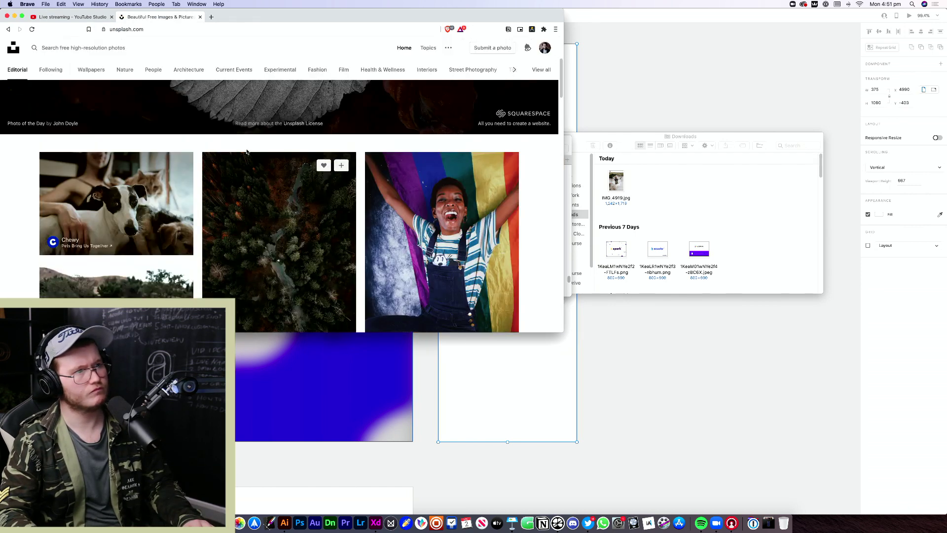
{"action": "left_click", "coordinate": [239, 193]}
{"action": "type", "text": "juice"}
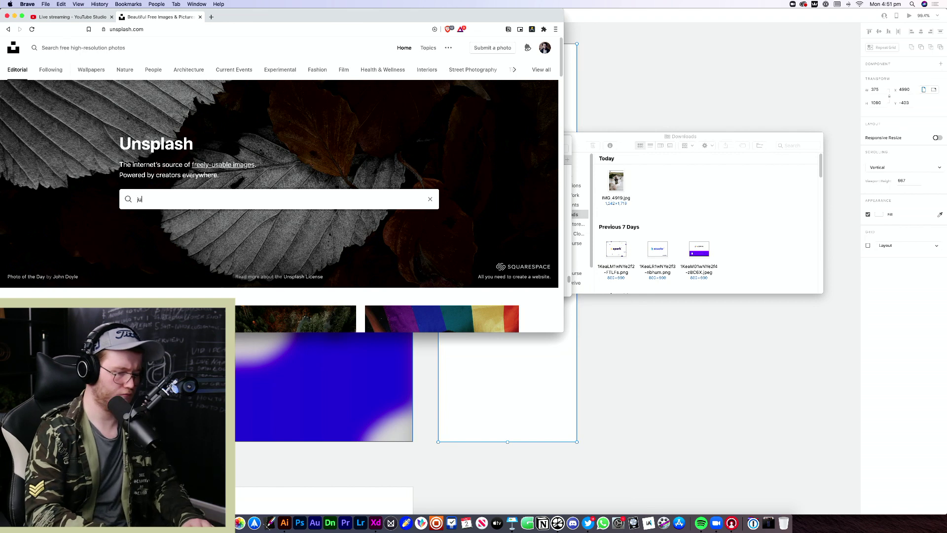
{"action": "key", "text": "Return"}
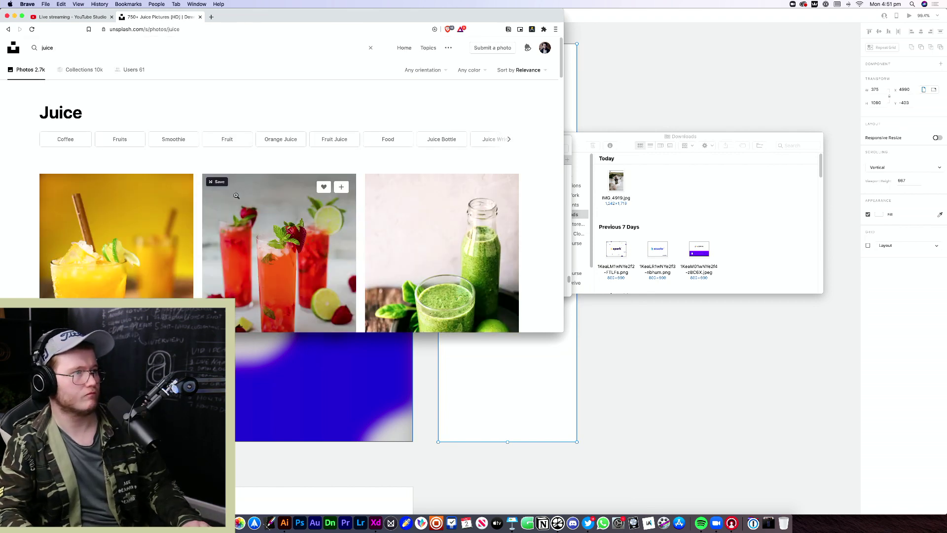
Open the photo of three red strawberry drinks and save it as a JPEG in the Downloads folder
{"action": "scroll", "coordinate": [236, 196], "scroll_direction": "down", "scroll_amount": 3}
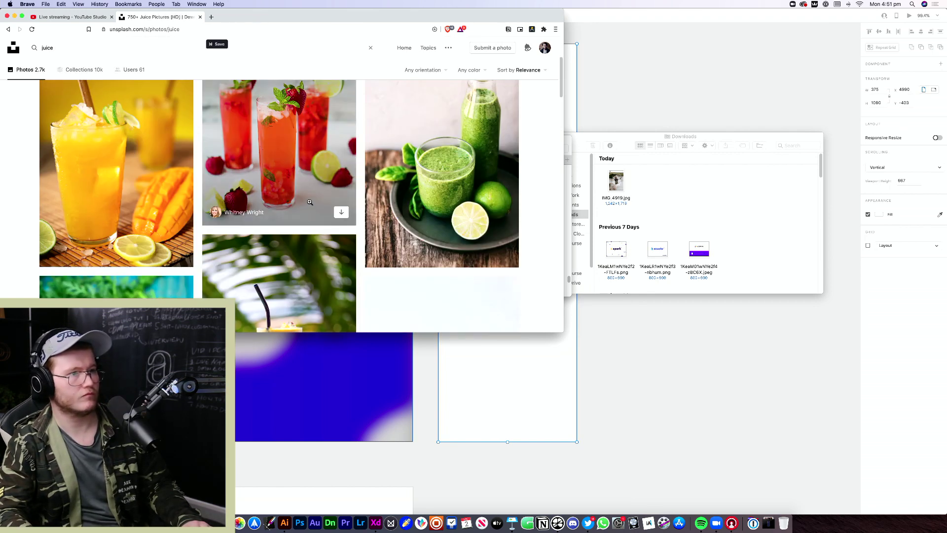
{"action": "left_click_drag", "start_coordinate": [339, 197], "coordinate": [542, 429]}
{"action": "left_click", "coordinate": [311, 203]}
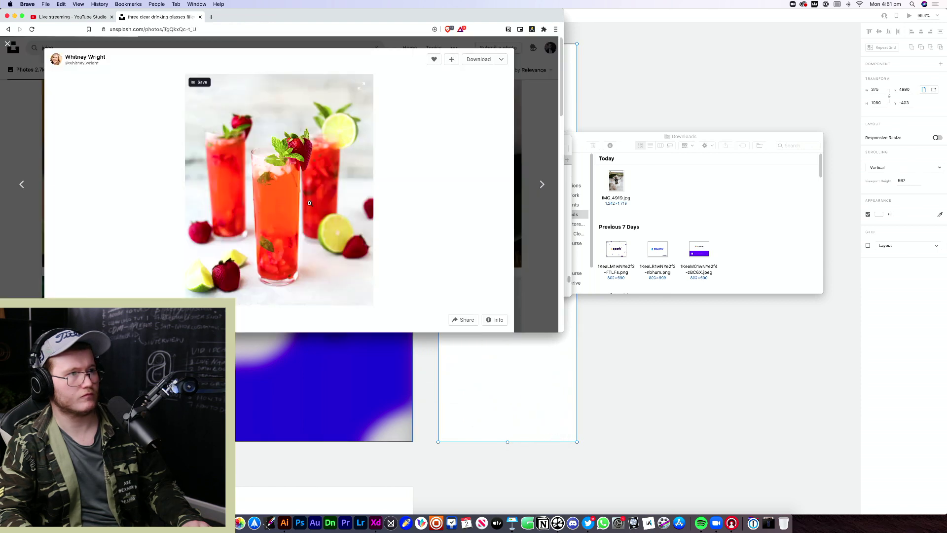
{"action": "left_click", "coordinate": [312, 202]}
{"action": "right_click", "coordinate": [312, 203]}
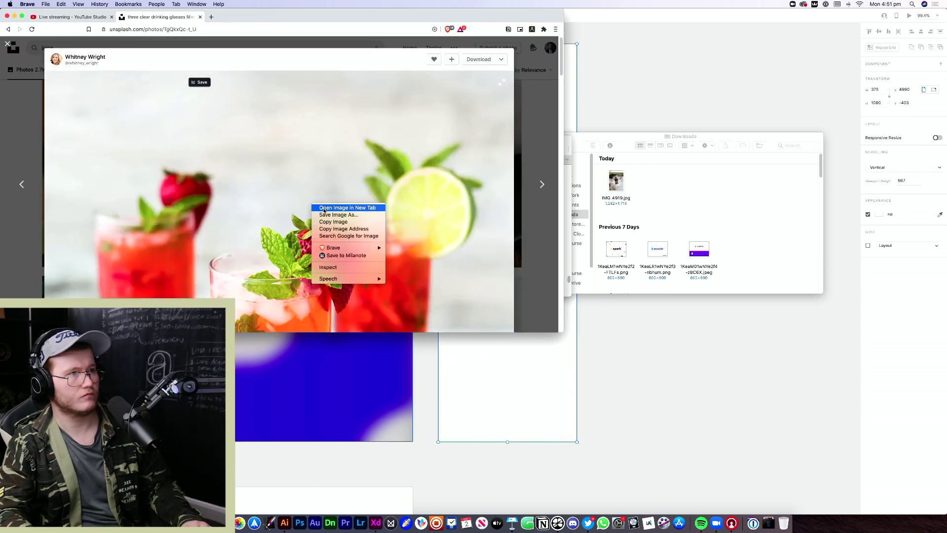
{"action": "left_click", "coordinate": [324, 215]}
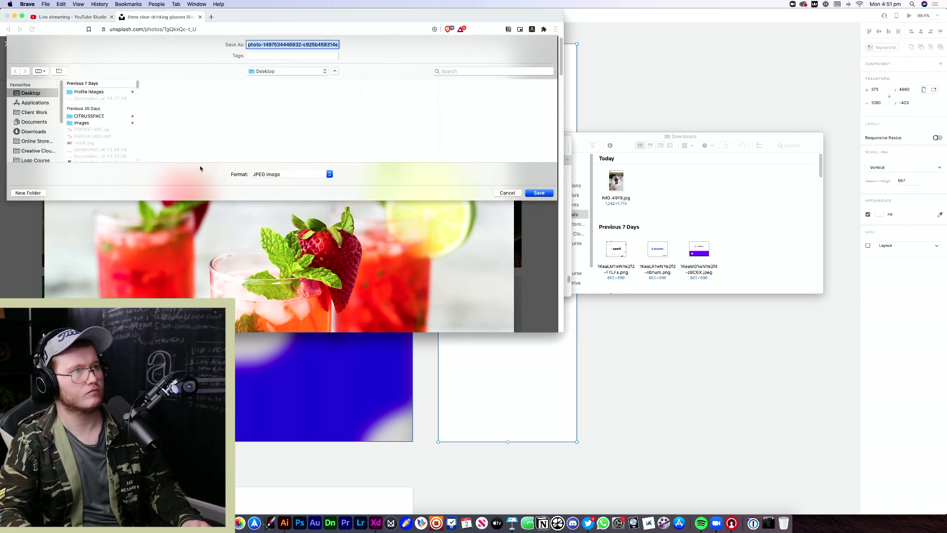
{"action": "left_click", "coordinate": [39, 129]}
{"action": "key", "text": "Return"}
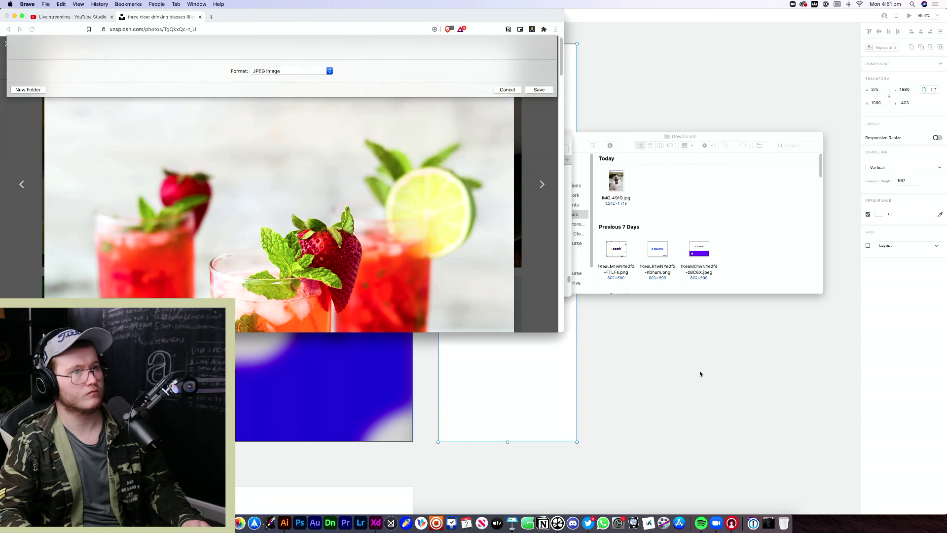
Show the Downloads folder in Finder and try to place the saved drinks photo on the iPhone 6, 7, 8 – 1 artboard
{"action": "left_click", "coordinate": [656, 375]}
{"action": "left_click", "coordinate": [768, 521]}
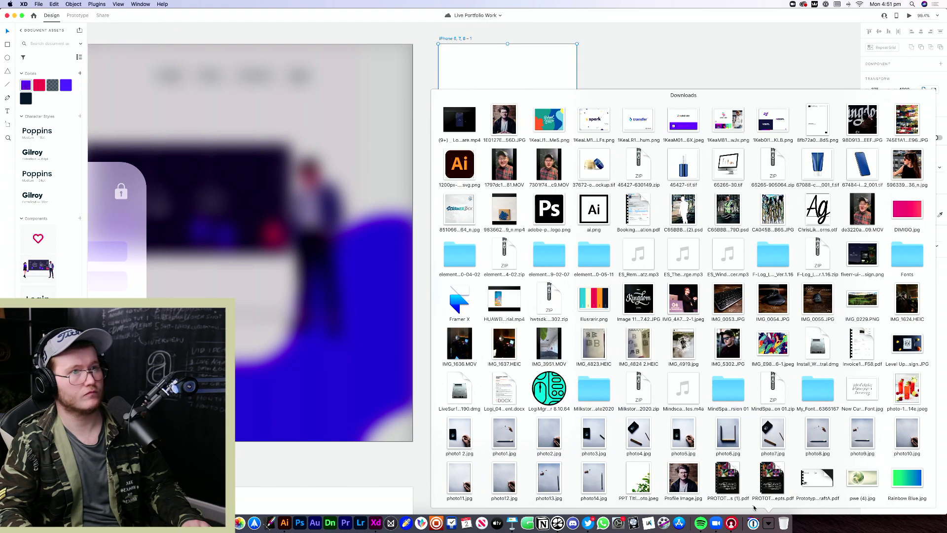
{"action": "scroll", "coordinate": [676, 416], "scroll_direction": "down", "scroll_amount": 5}
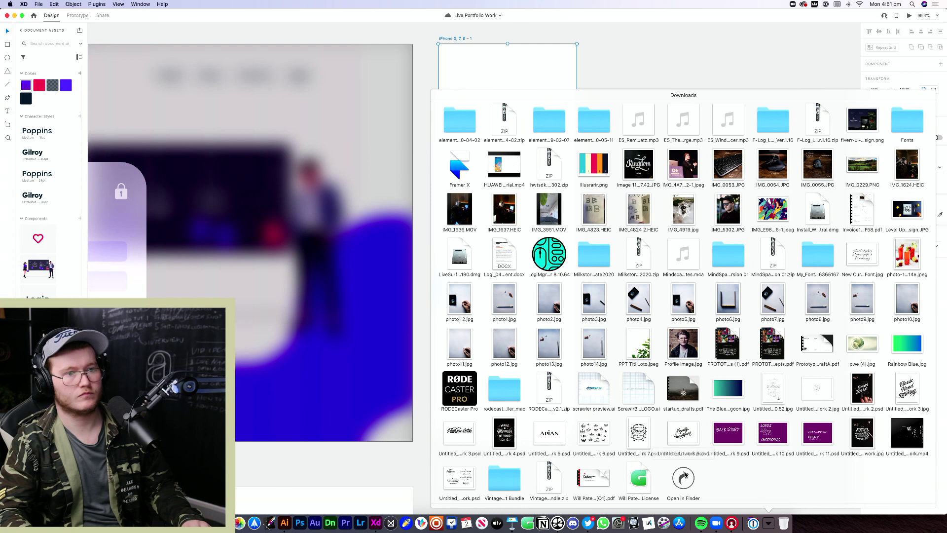
{"action": "left_click", "coordinate": [683, 478]}
{"action": "left_click_drag", "start_coordinate": [646, 187], "coordinate": [552, 96]}
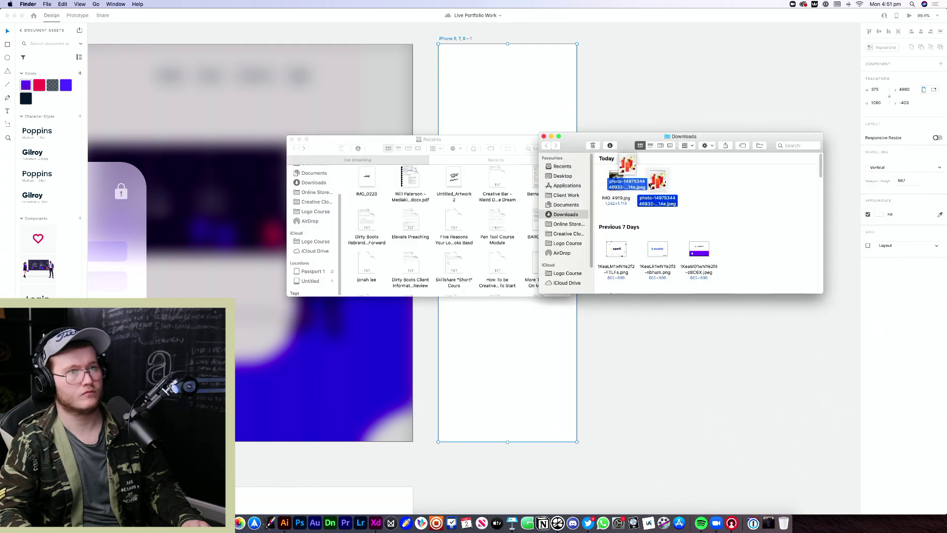
{"action": "left_click", "coordinate": [467, 72]}
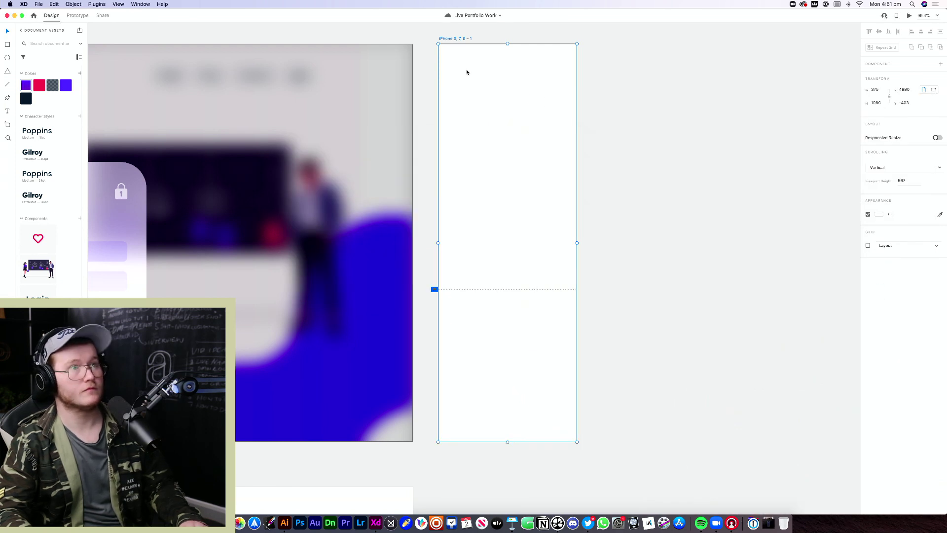
Draw a rectangle about 324 by 560 on the iPhone artboard and fill it with the downloaded drinks photo
{"action": "left_click_drag", "start_coordinate": [448, 59], "coordinate": [567, 265]}
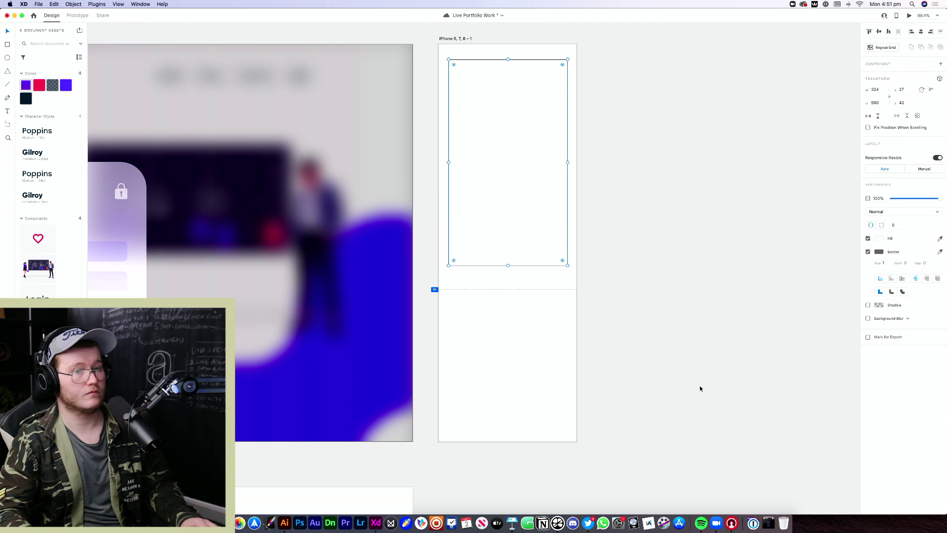
{"action": "key", "text": "super+Tab"}
{"action": "left_click_drag", "start_coordinate": [657, 181], "coordinate": [514, 119]}
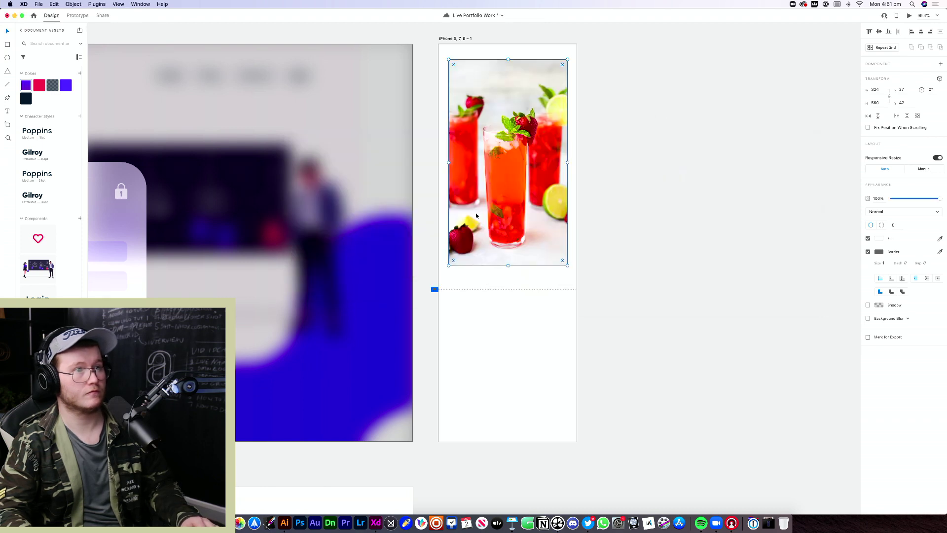
Round the photo rectangle's corners to a radius of about 47 and remove its border
{"action": "left_click_drag", "start_coordinate": [562, 260], "coordinate": [553, 248]}
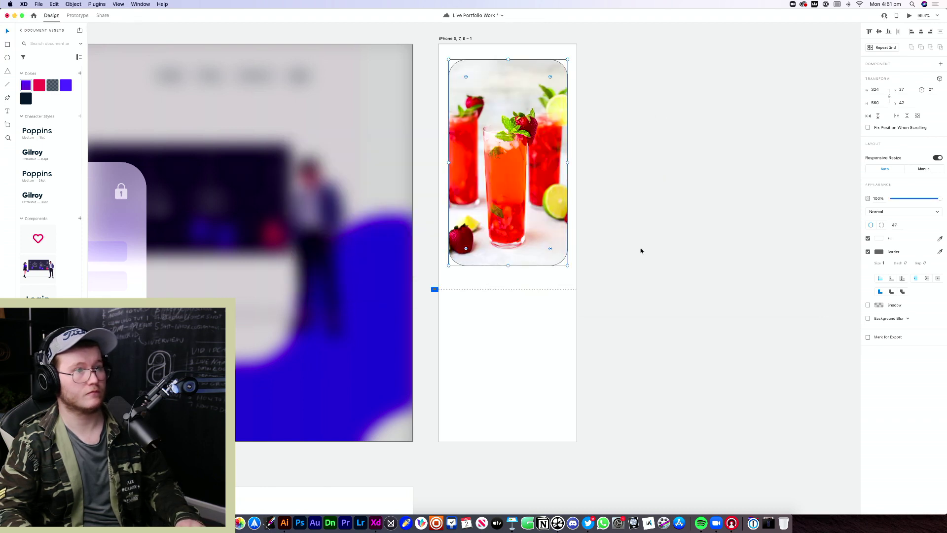
{"action": "left_click", "coordinate": [867, 252]}
Shorten the photo rectangle to a height of about 350 and adjust the image inside its frame
{"action": "scroll", "coordinate": [518, 321], "scroll_direction": "up", "scroll_amount": 5}
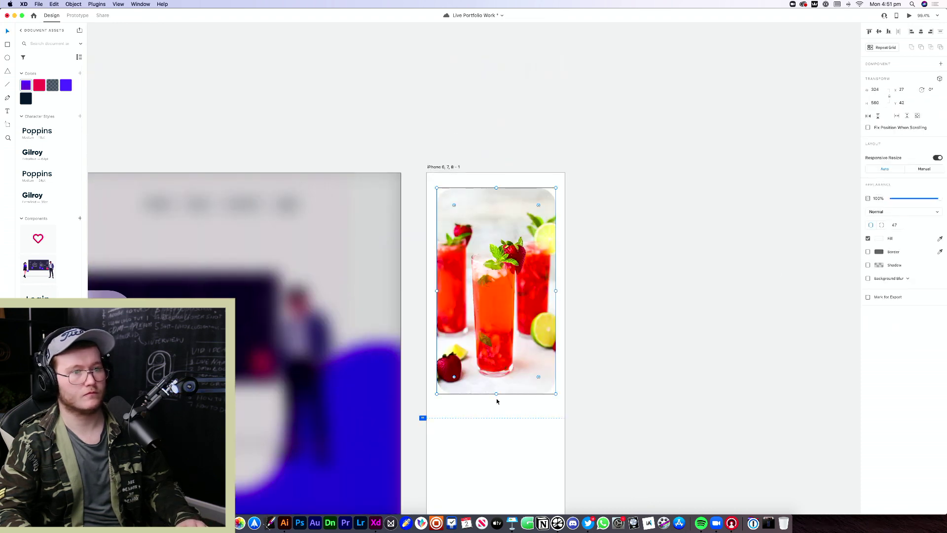
{"action": "left_click_drag", "start_coordinate": [496, 394], "coordinate": [487, 324]}
{"action": "double_click", "coordinate": [487, 324]}
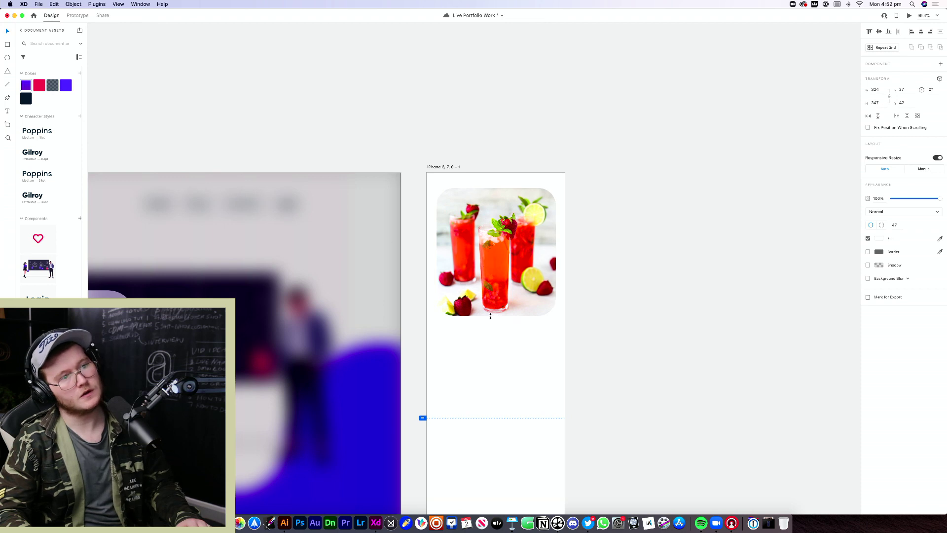
{"action": "left_click_drag", "start_coordinate": [483, 285], "coordinate": [490, 277]}
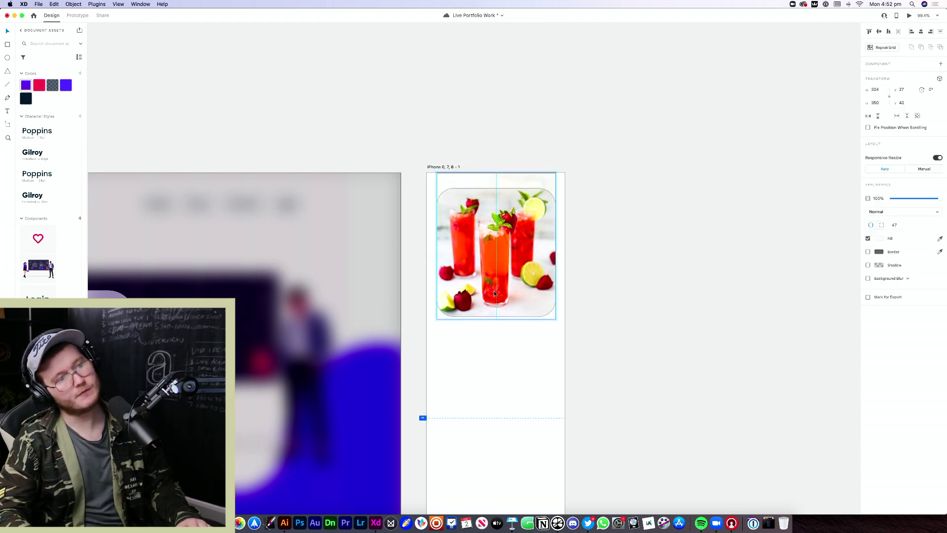
{"action": "left_click", "coordinate": [511, 342]}
Move the rounded drinks photo lower on the iPhone artboard to leave more space above it
{"action": "scroll", "coordinate": [507, 340], "scroll_direction": "down", "scroll_amount": 5}
{"action": "scroll", "coordinate": [507, 340], "scroll_direction": "up", "scroll_amount": 3}
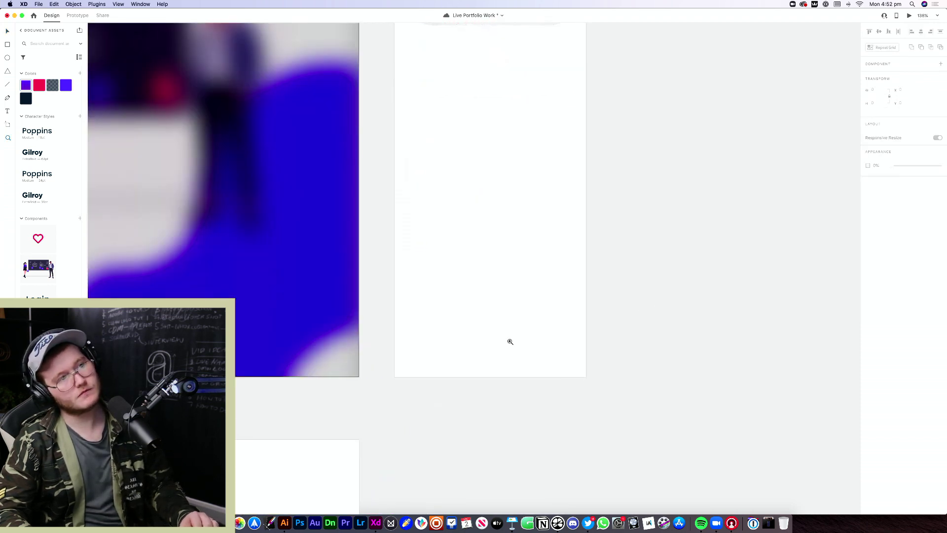
{"action": "scroll", "coordinate": [512, 306], "scroll_direction": "up", "scroll_amount": 5}
{"action": "scroll", "coordinate": [513, 283], "scroll_direction": "up", "scroll_amount": 5}
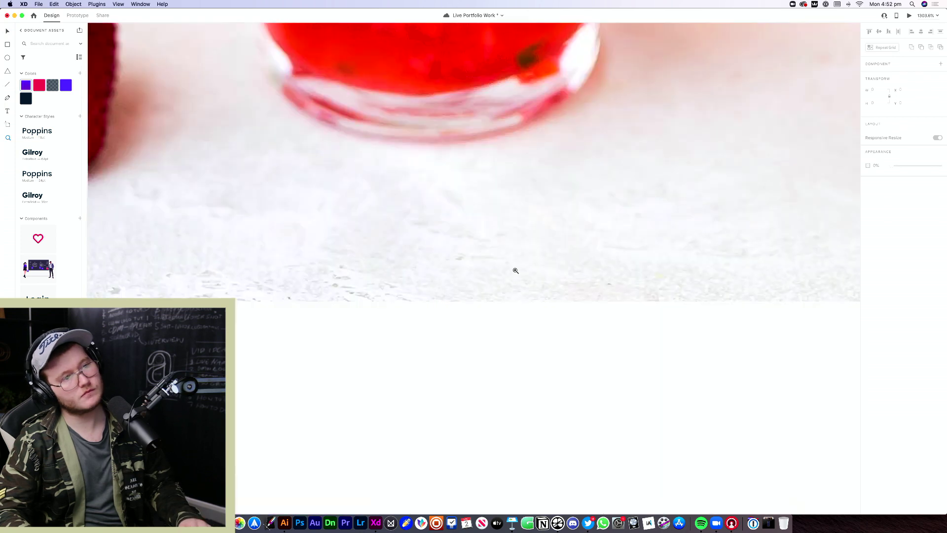
{"action": "left_click", "coordinate": [513, 268]}
{"action": "scroll", "coordinate": [521, 324], "scroll_direction": "down", "scroll_amount": 5}
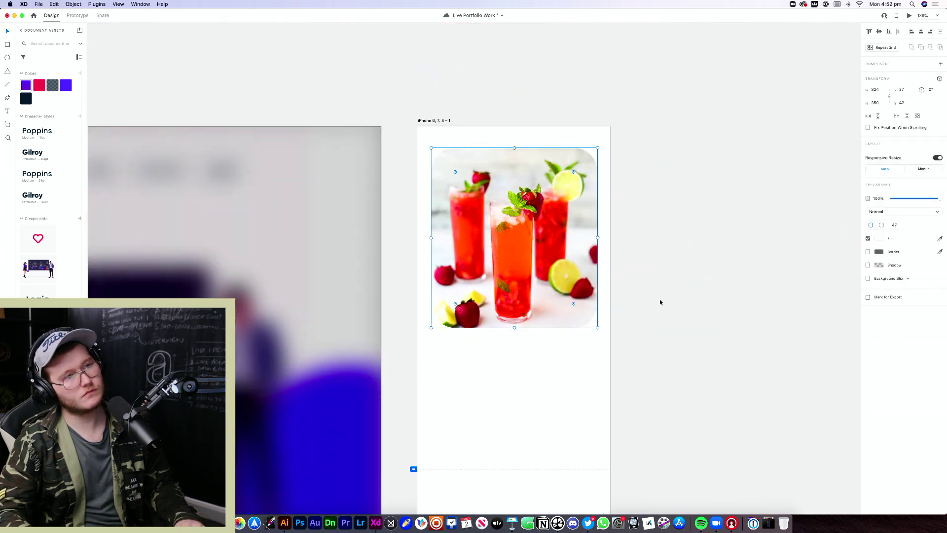
{"action": "left_click_drag", "start_coordinate": [558, 253], "coordinate": [559, 273]}
{"action": "left_click_drag", "start_coordinate": [586, 361], "coordinate": [589, 309]}
{"action": "scroll", "coordinate": [589, 309], "scroll_direction": "down", "scroll_amount": 2}
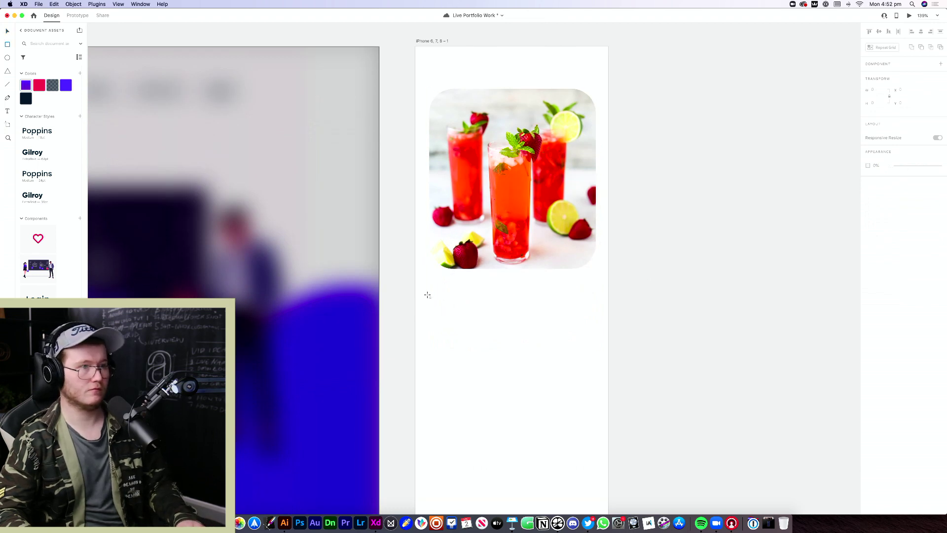
Draw a borderless light grey bar about 324 by 50 below the photo, with corners rounded to about 19
{"action": "mouse_move", "coordinate": [429, 295]}
{"action": "left_mouse_down"}
{"action": "mouse_move", "coordinate": [594, 320]}
{"action": "mouse_move", "coordinate": [586, 320]}
{"action": "mouse_move", "coordinate": [596, 320]}
{"action": "mouse_move", "coordinate": [592, 304]}
{"action": "left_mouse_up"}
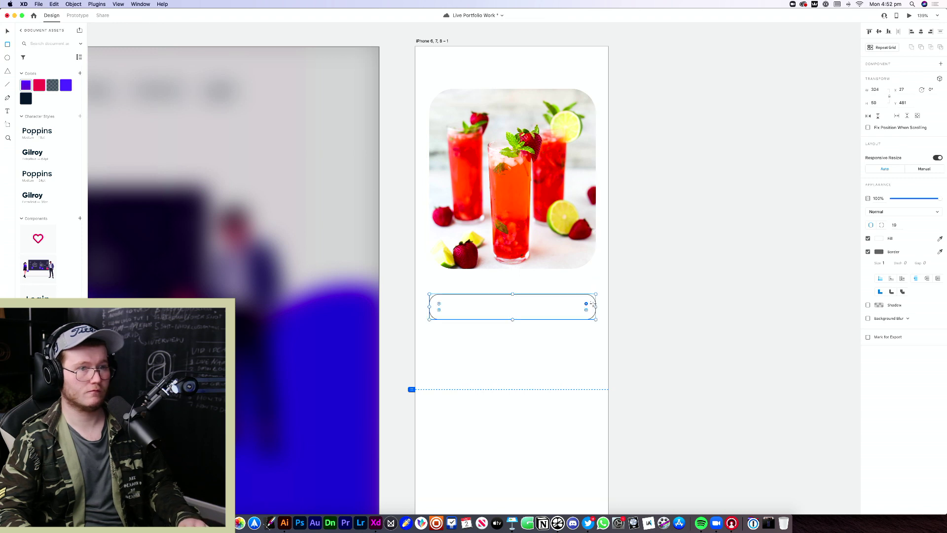
{"action": "left_click", "coordinate": [868, 252]}
{"action": "left_click", "coordinate": [879, 238]}
{"action": "left_click_drag", "start_coordinate": [793, 213], "coordinate": [791, 210]}
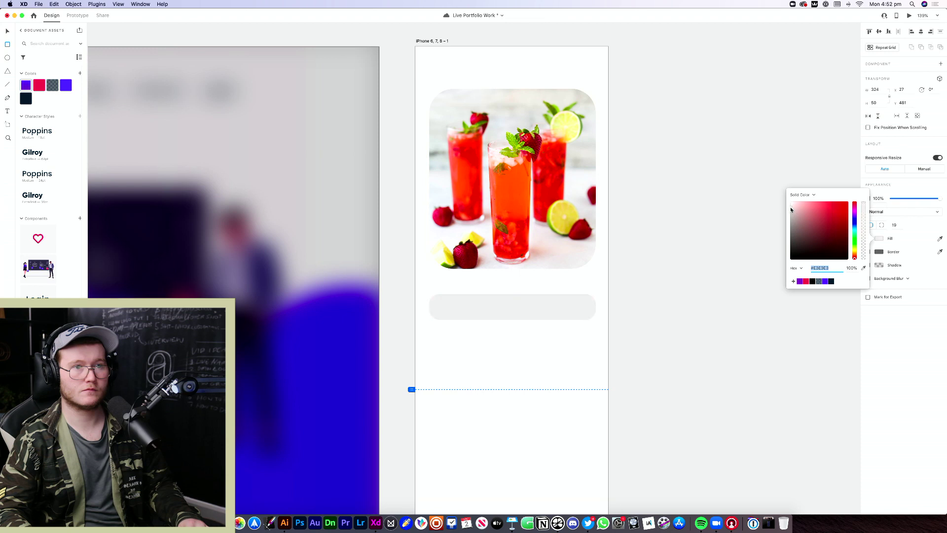
{"action": "key", "text": "Escape"}
Add the text "Juice drink" in purple Gilroy ExtraBold over the light grey bar
{"action": "key", "text": "t"}
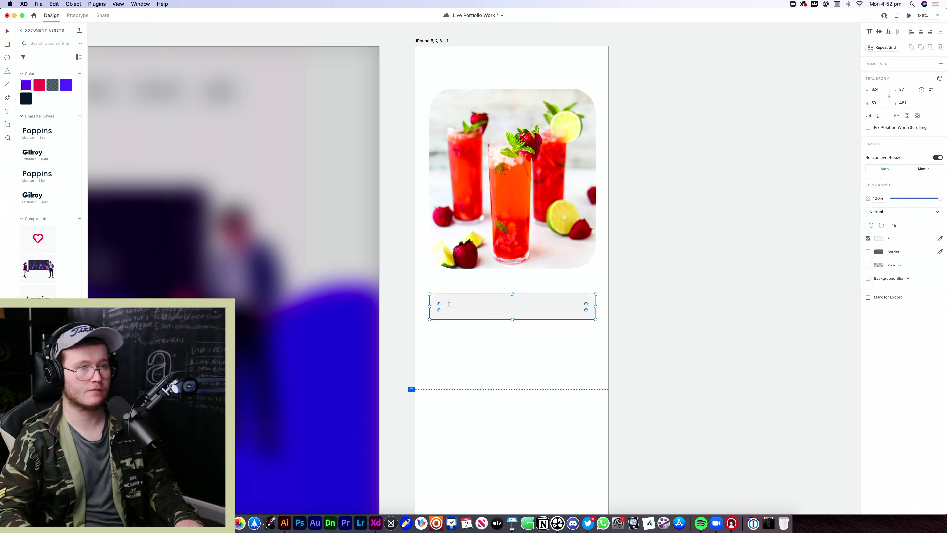
{"action": "left_click", "coordinate": [450, 305]}
{"action": "type", "text": "Te"}
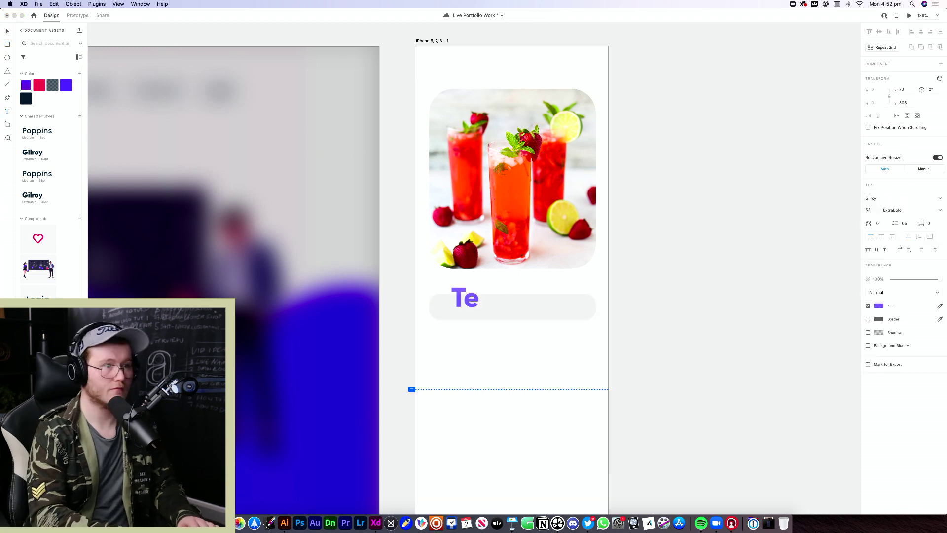
{"action": "key", "text": "BackSpace"}
{"action": "key", "text": "BackSpace"}
{"action": "type", "text": "y"}
{"action": "key", "text": "BackSpace"}
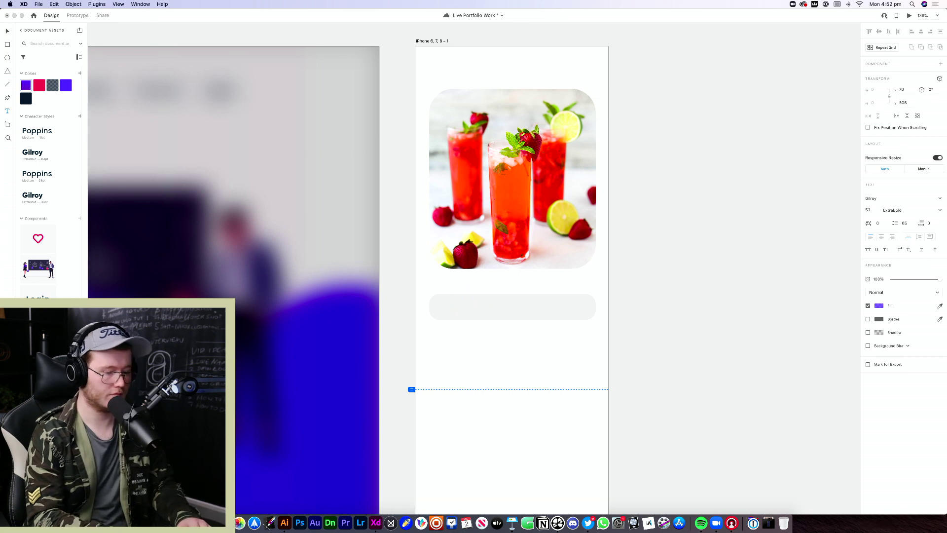
{"action": "type", "text": "Juice drink"}
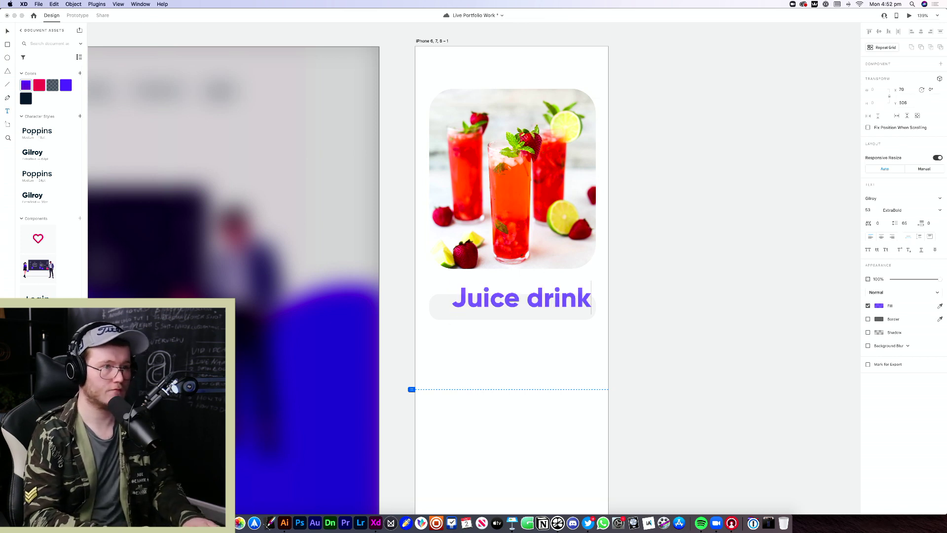
{"action": "key", "text": "Escape"}
Scale down the "Juice drink" text and position it inside the light grey bar
{"action": "left_click", "coordinate": [575, 321]}
{"action": "mouse_move", "coordinate": [523, 312]}
{"action": "left_mouse_down"}
{"action": "mouse_move", "coordinate": [522, 303]}
{"action": "mouse_move", "coordinate": [527, 310]}
{"action": "mouse_move", "coordinate": [509, 315]}
{"action": "left_mouse_up"}
{"action": "left_click", "coordinate": [550, 345]}
{"action": "left_click", "coordinate": [513, 316]}
Narrow the light grey bar from both sides to fit around "Juice drink" and centre the text in it
{"action": "left_click", "coordinate": [566, 313]}
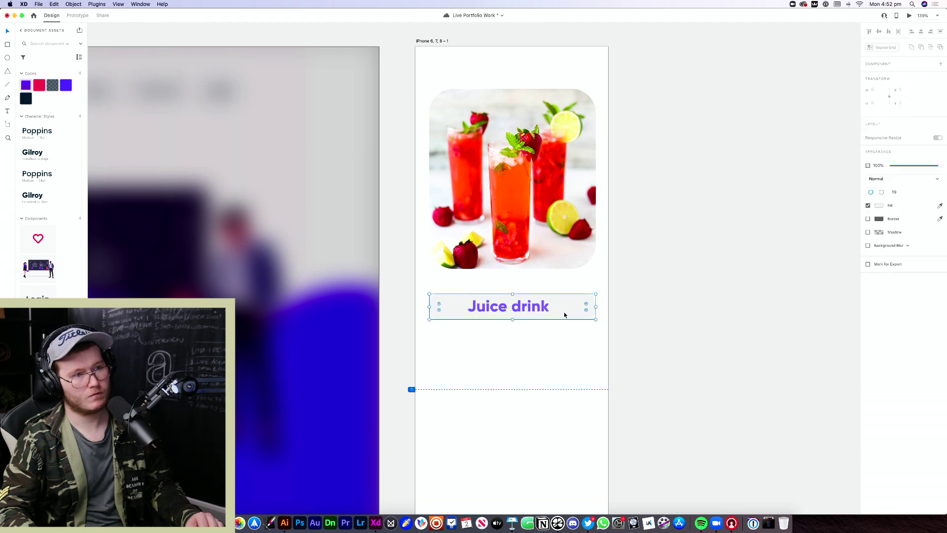
{"action": "left_click_drag", "start_coordinate": [595, 307], "coordinate": [532, 310]}
{"action": "left_click", "coordinate": [522, 316]}
{"action": "left_click", "coordinate": [508, 340]}
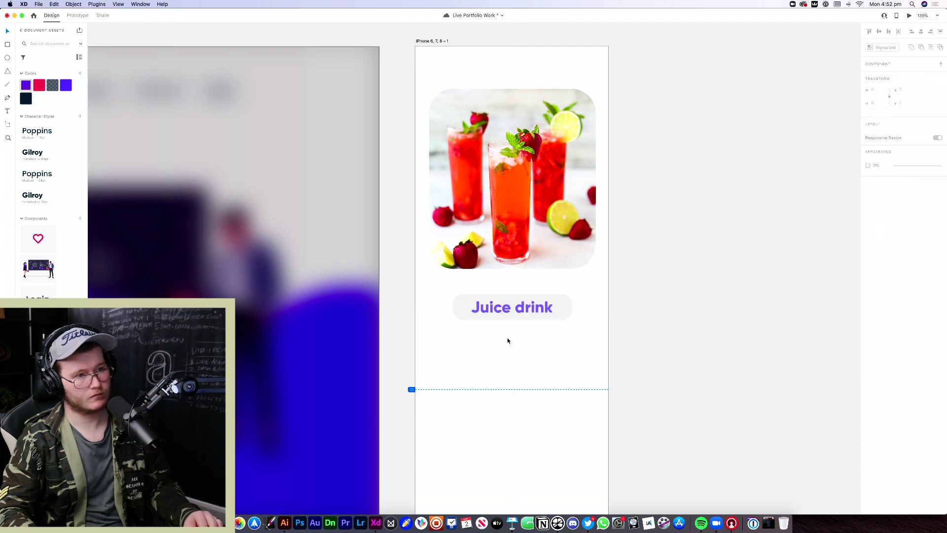
{"action": "key", "text": "r"}
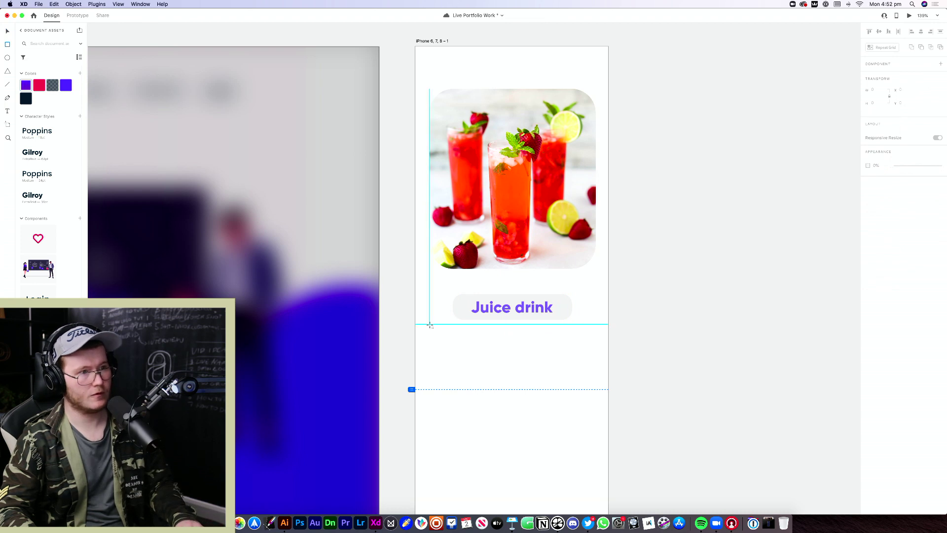
{"action": "left_click_drag", "start_coordinate": [429, 324], "coordinate": [595, 359]}
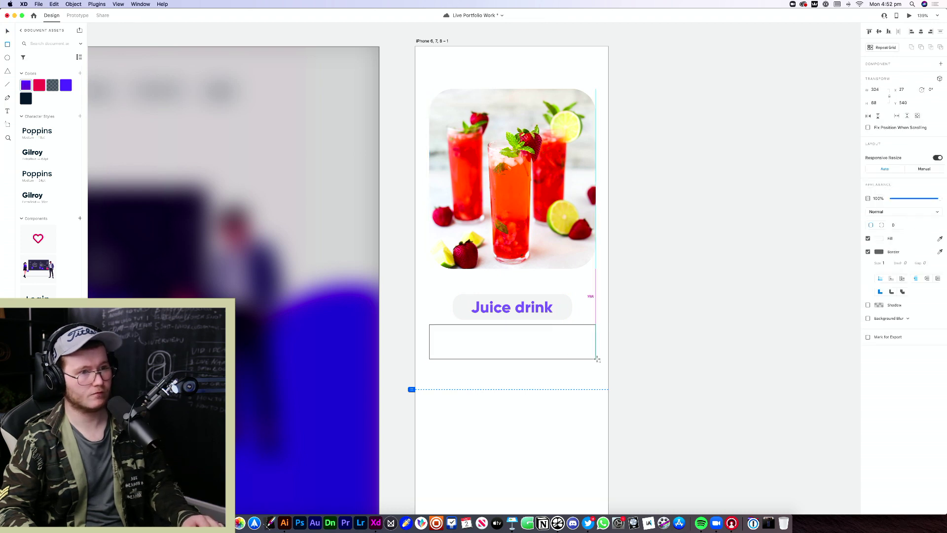
{"action": "key", "text": "BackSpace"}
Add a text box 324 wide below "Juice drink" containing "S" in the dark Poppins Medium style at size 14
{"action": "key", "text": "t"}
{"action": "mouse_move", "coordinate": [429, 326]}
{"action": "left_mouse_down"}
{"action": "mouse_move", "coordinate": [478, 354]}
{"action": "mouse_move", "coordinate": [596, 360]}
{"action": "left_mouse_up"}
{"action": "type", "text": "S"}
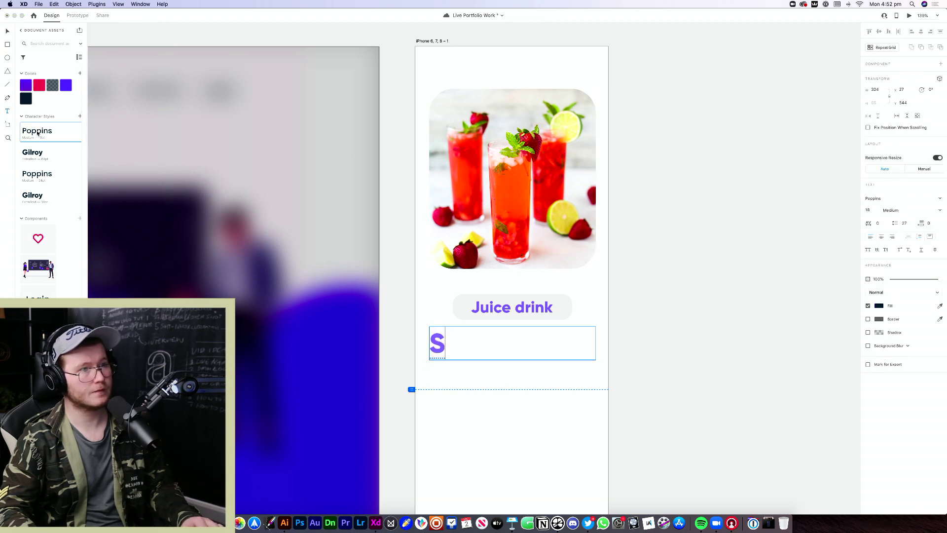
{"action": "key", "text": "super+a"}
{"action": "left_click", "coordinate": [48, 177]}
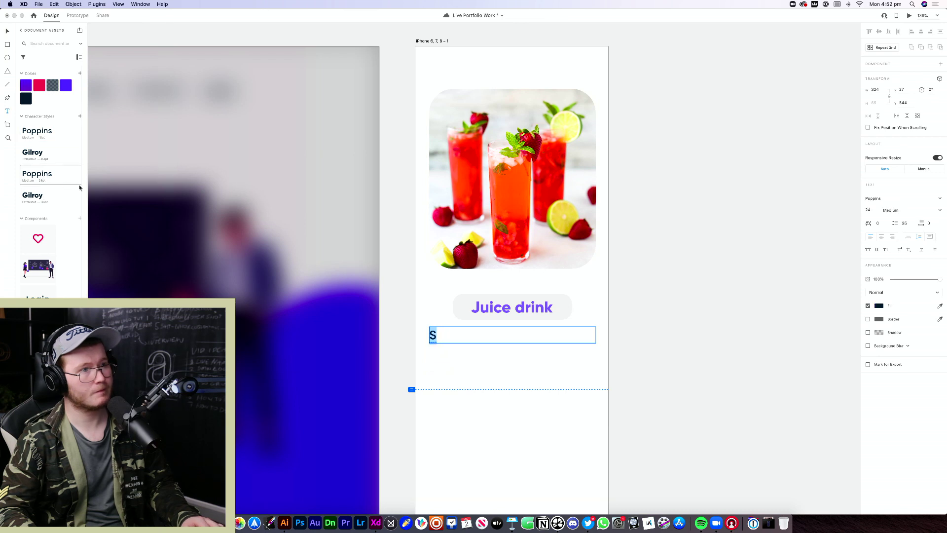
{"action": "left_click", "coordinate": [37, 133]}
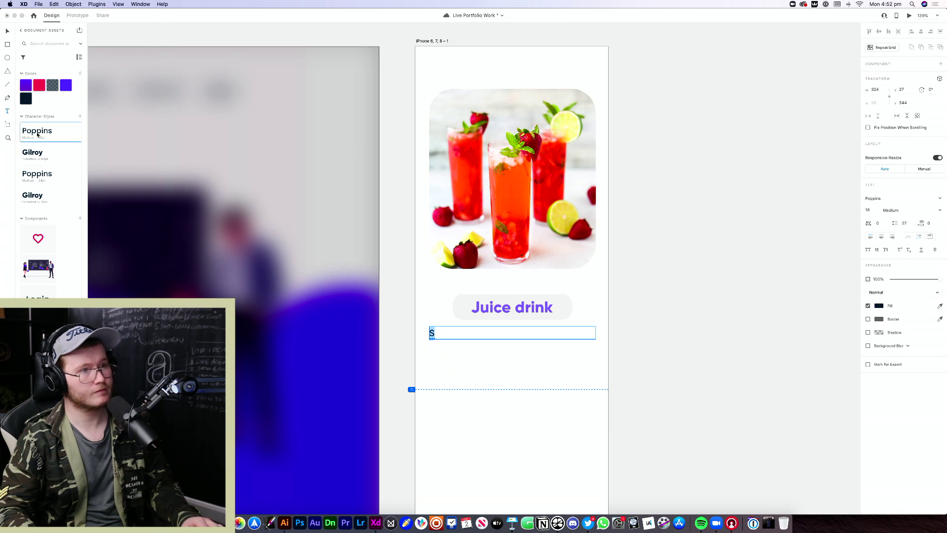
{"action": "key", "text": "super+shift+comma"}
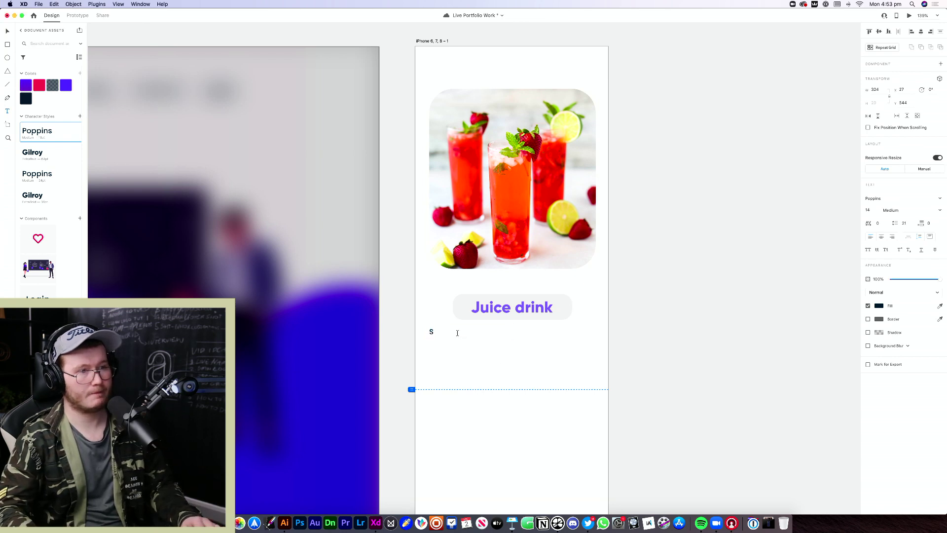
Extend the description text box to about 98 high and fill it with standard Latin Lorem Ipsum, trimmed to fit the text height
{"action": "left_click", "coordinate": [505, 336]}
{"action": "left_click_drag", "start_coordinate": [513, 338], "coordinate": [513, 377]}
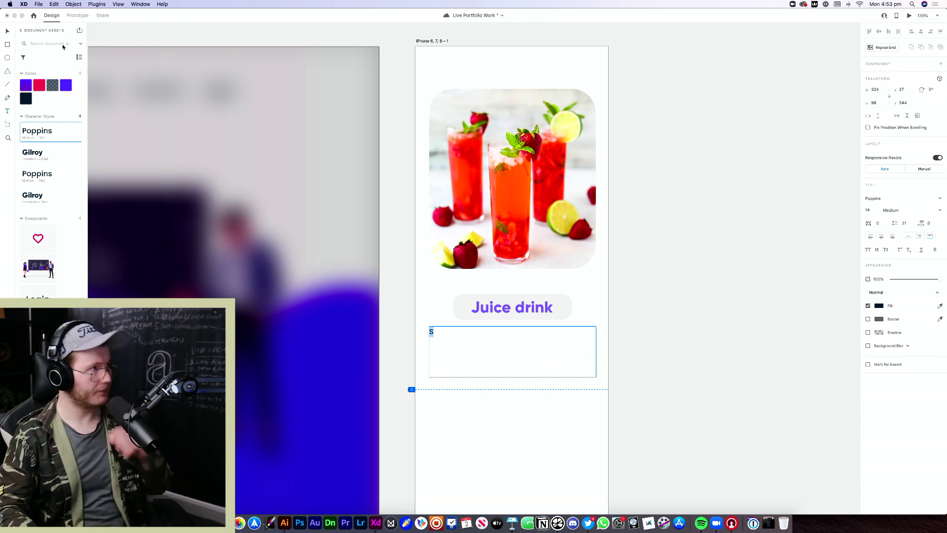
{"action": "key", "text": "alt+shift+p"}
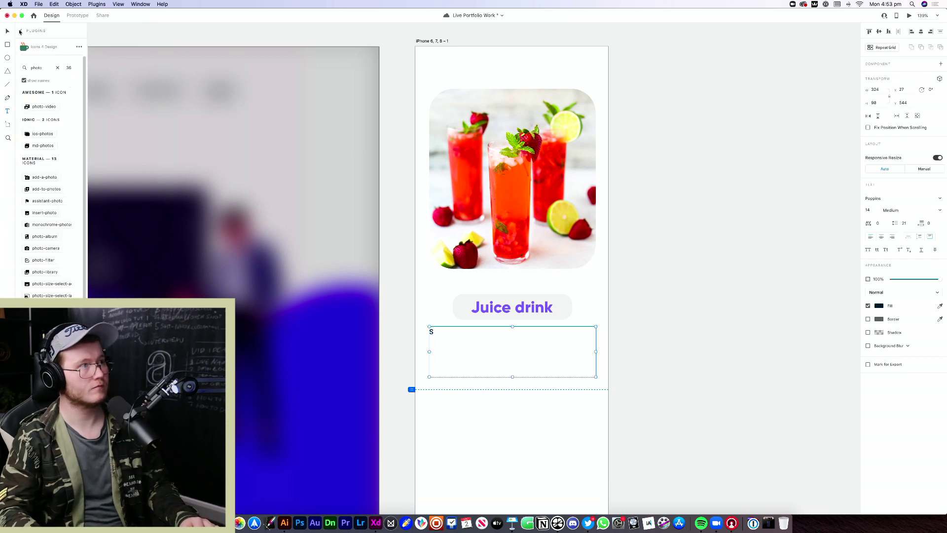
{"action": "left_click", "coordinate": [20, 31]}
{"action": "left_click", "coordinate": [46, 100]}
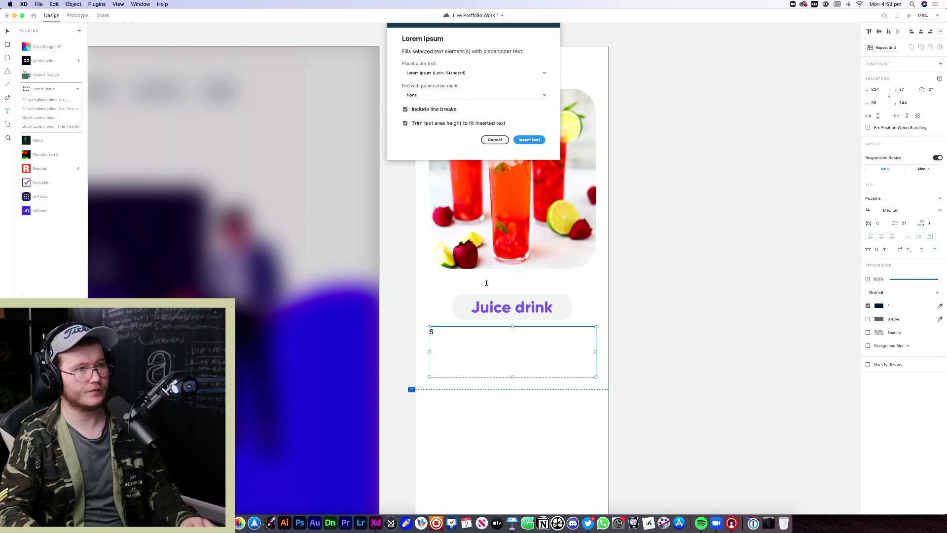
{"action": "left_click", "coordinate": [530, 26]}
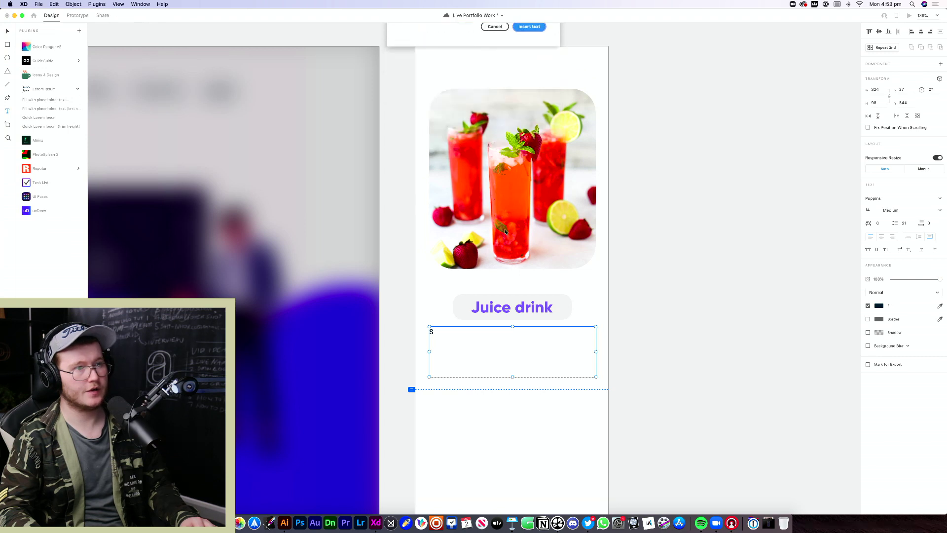
{"action": "double_click", "coordinate": [500, 364]}
{"action": "key", "text": "Escape"}
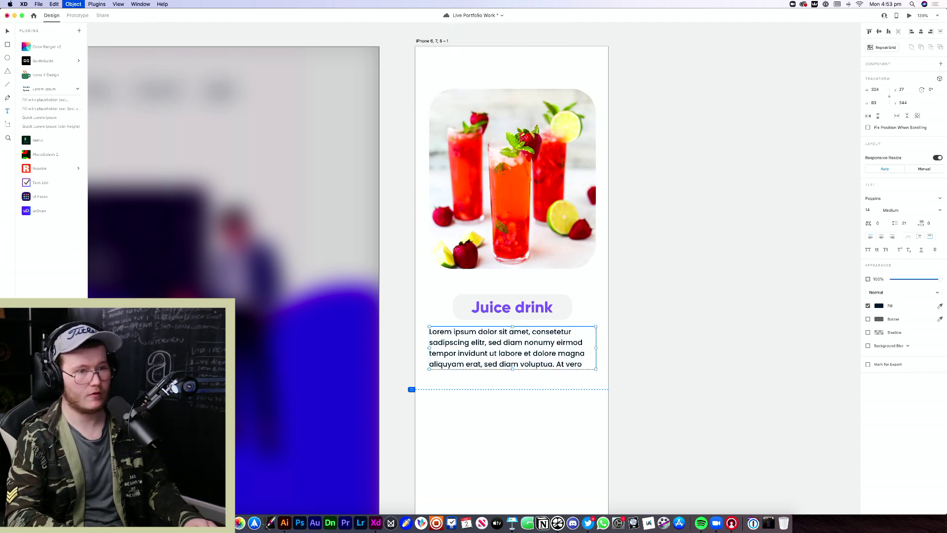
Reduce the Lorem Ipsum description to size 12 and recolour it a neutral mid grey
{"action": "key", "text": "super+shift+comma"}
{"action": "key", "text": "super+shift+comma"}
{"action": "key", "text": "super+shift+comma"}
{"action": "key", "text": "super+shift+period"}
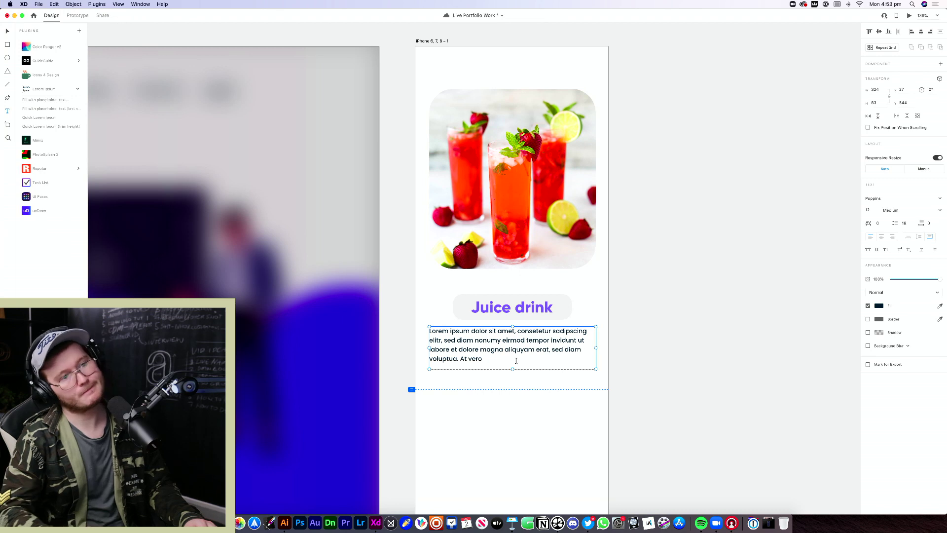
{"action": "scroll", "coordinate": [516, 361], "scroll_direction": "right", "scroll_amount": 1}
{"action": "left_click", "coordinate": [879, 305]}
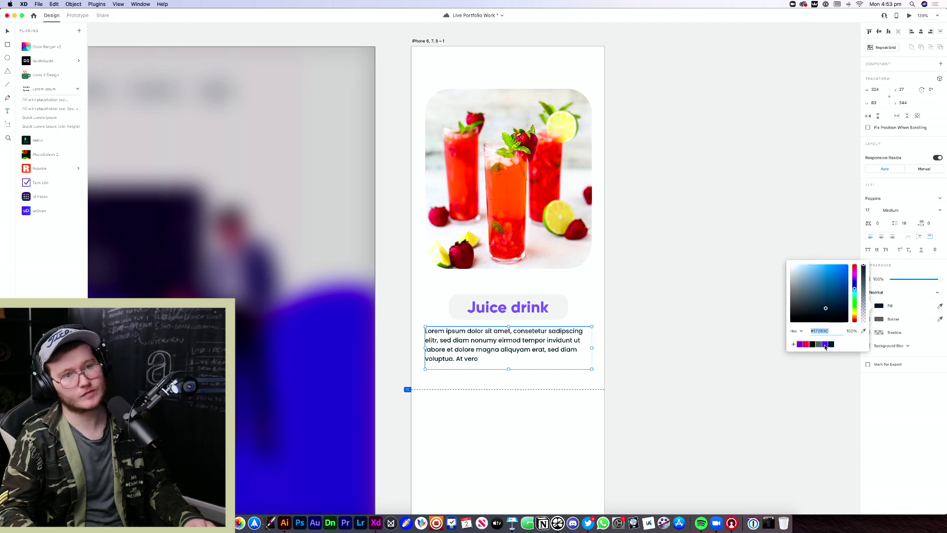
{"action": "left_click_drag", "start_coordinate": [809, 290], "coordinate": [761, 292]}
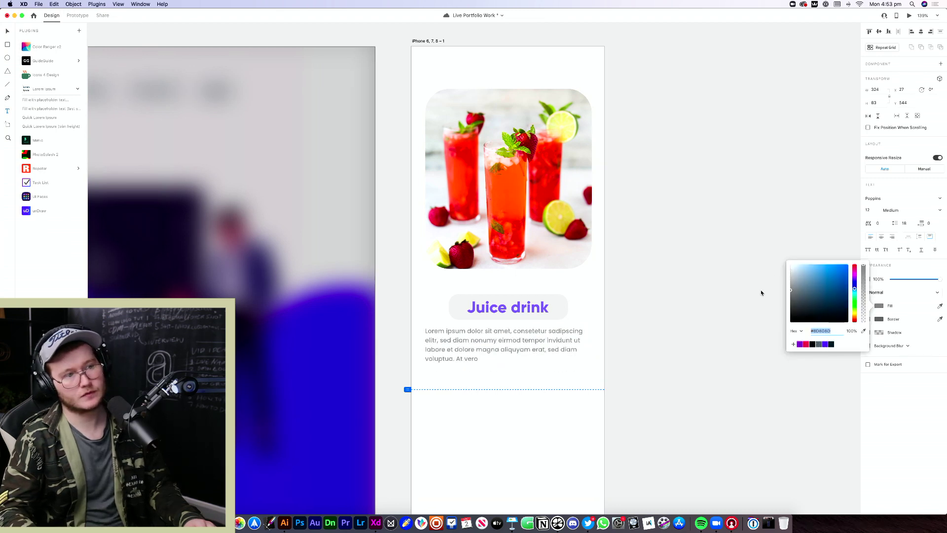
{"action": "left_click", "coordinate": [761, 295]}
{"action": "left_click", "coordinate": [637, 326]}
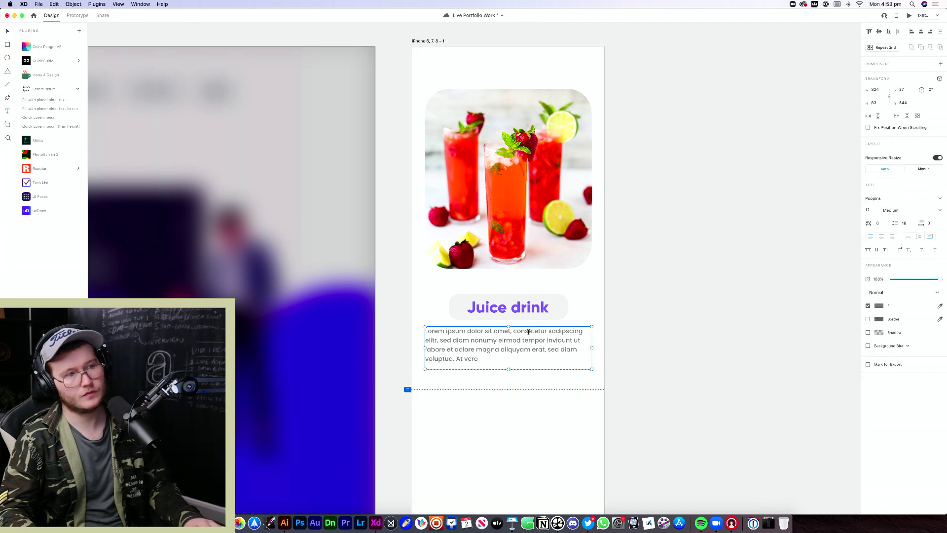
Lower the opacity of the light grey bar behind "Juice drink" and move the title up slightly
{"action": "left_click", "coordinate": [560, 306]}
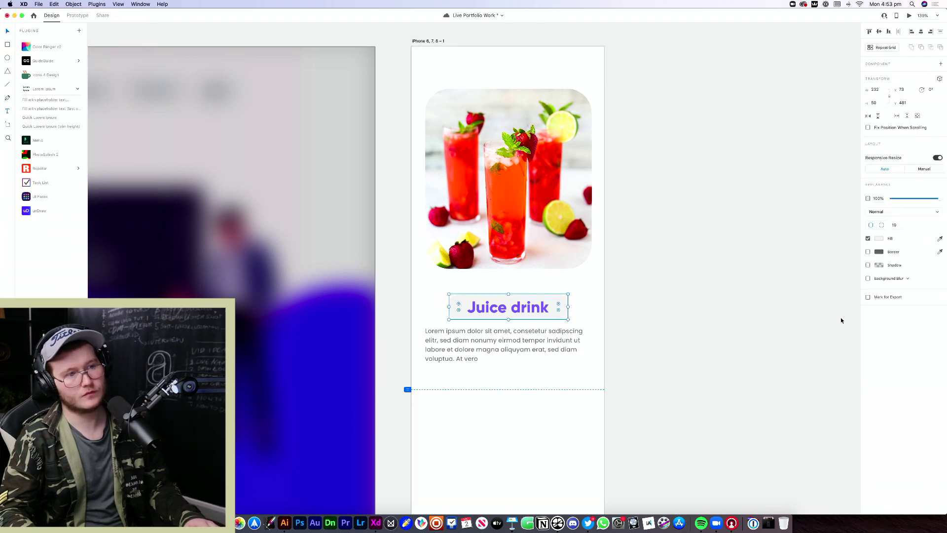
{"action": "left_click", "coordinate": [921, 198]}
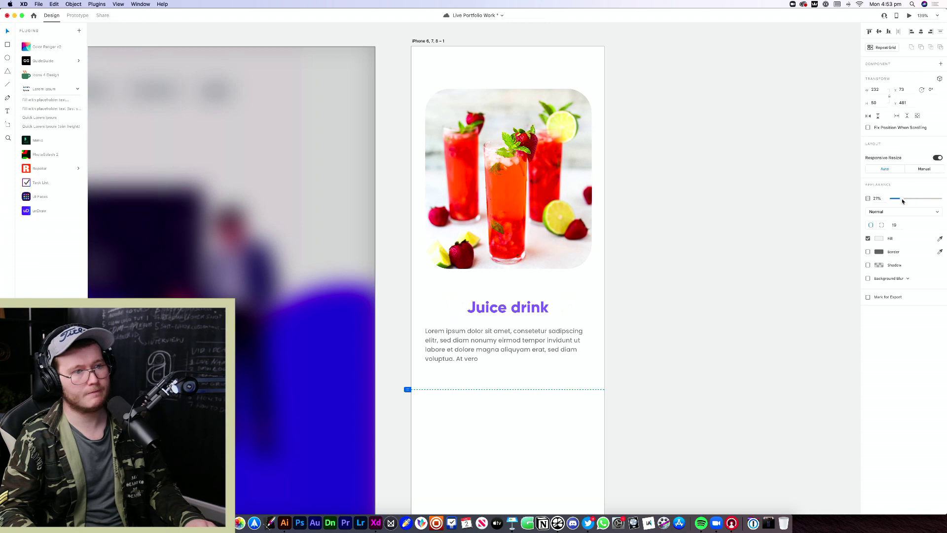
{"action": "left_click_drag", "start_coordinate": [902, 201], "coordinate": [909, 200]}
{"action": "left_click", "coordinate": [569, 305]}
{"action": "left_click_drag", "start_coordinate": [531, 306], "coordinate": [530, 300]}
Centre-align the description paragraph and nudge it up slightly beneath the "Juice drink" title
{"action": "left_click", "coordinate": [531, 356]}
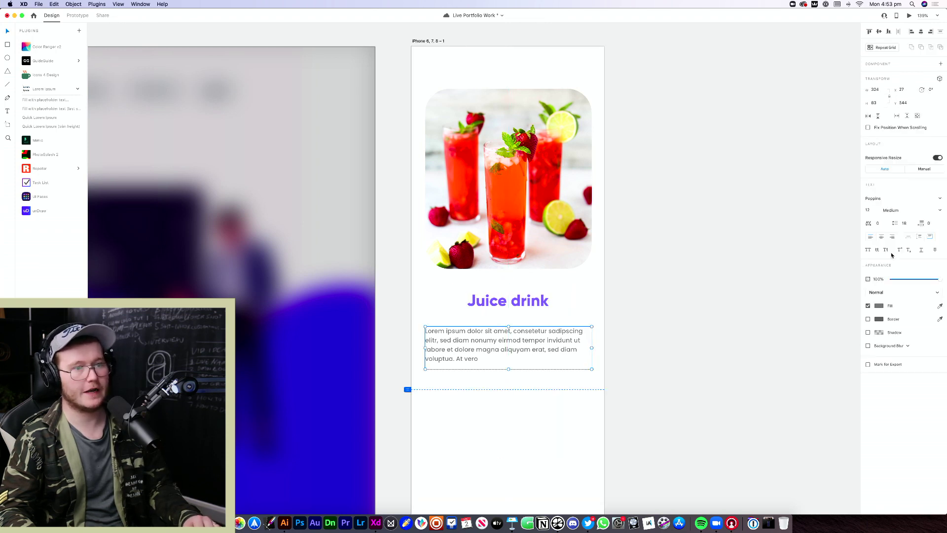
{"action": "left_click", "coordinate": [880, 240]}
{"action": "left_click", "coordinate": [629, 357]}
{"action": "left_click", "coordinate": [508, 348]}
{"action": "left_click", "coordinate": [714, 328]}
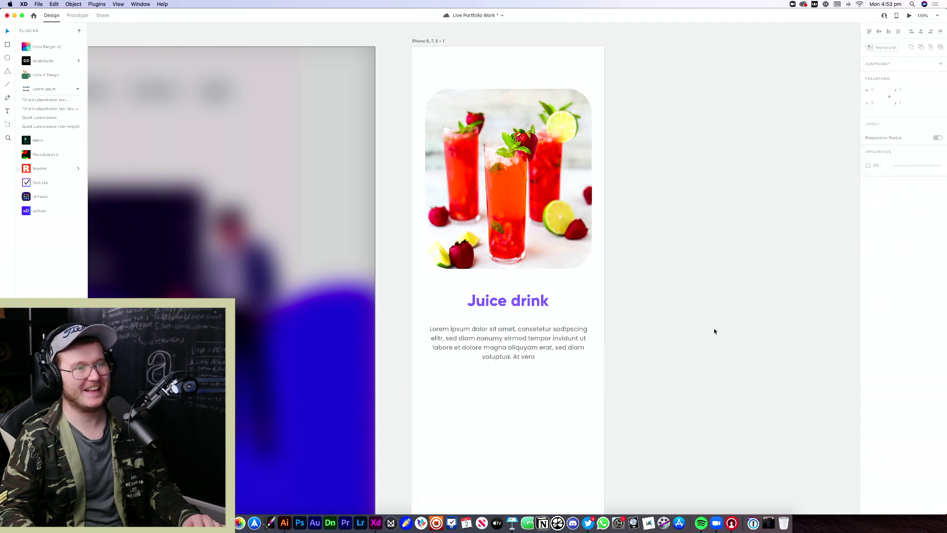
Move the photo, title and description together up on the iPhone artboard, keeping their horizontal position
{"action": "left_click_drag", "start_coordinate": [623, 231], "coordinate": [604, 304]}
{"action": "key", "text": "super+a"}
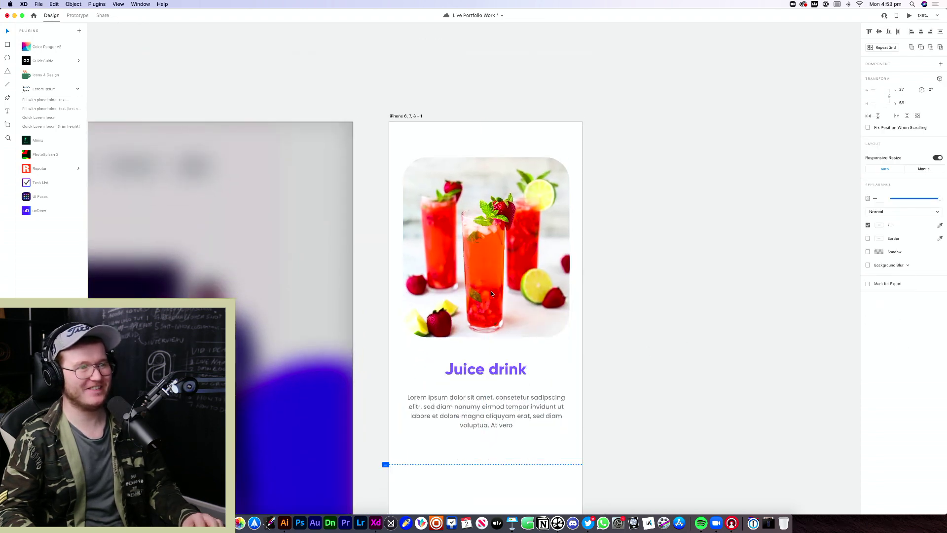
{"action": "left_click_drag", "start_coordinate": [490, 290], "coordinate": [514, 274]}
{"action": "key", "text": "Escape"}
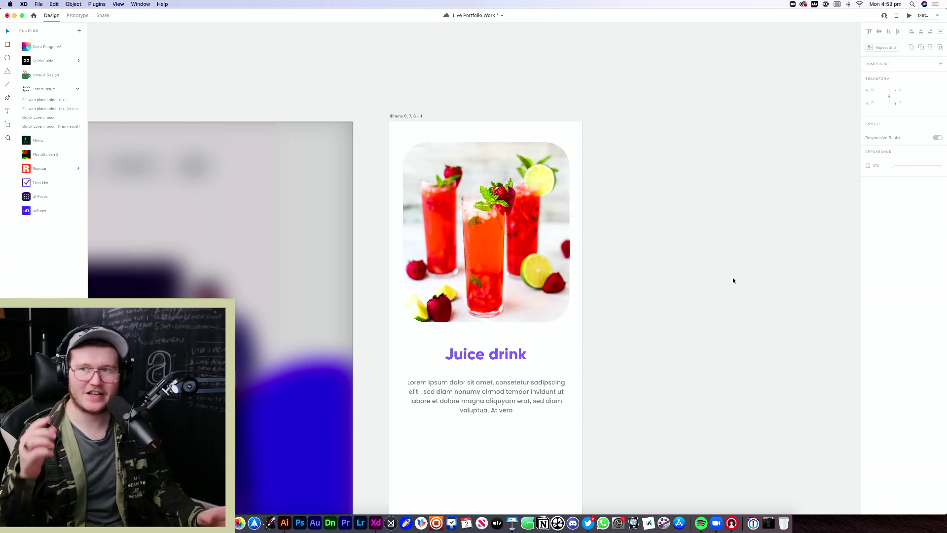
Preview the iPhone artboard and place the preview window in the empty space beside the artboard
{"action": "key", "text": "super+Return"}
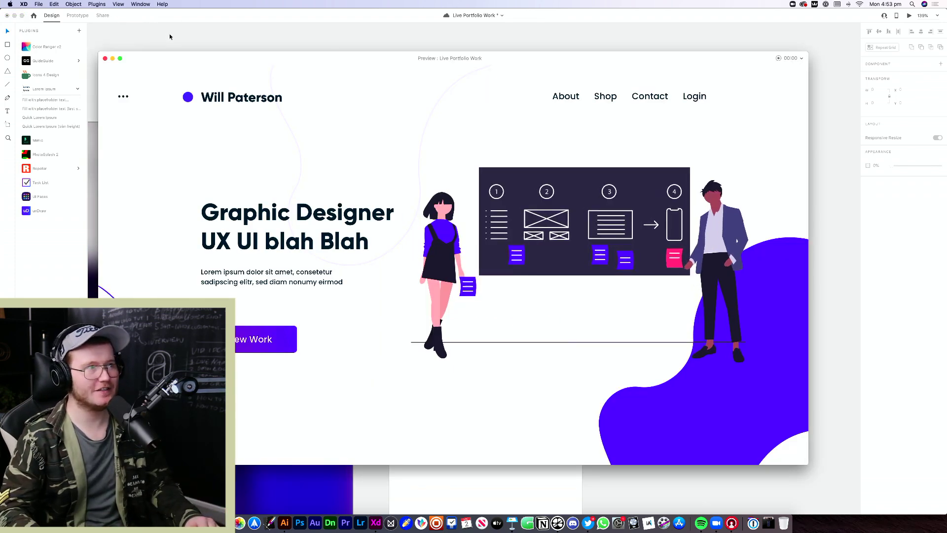
{"action": "left_click", "coordinate": [580, 135]}
{"action": "scroll", "coordinate": [486, 247], "scroll_direction": "up", "scroll_amount": 2}
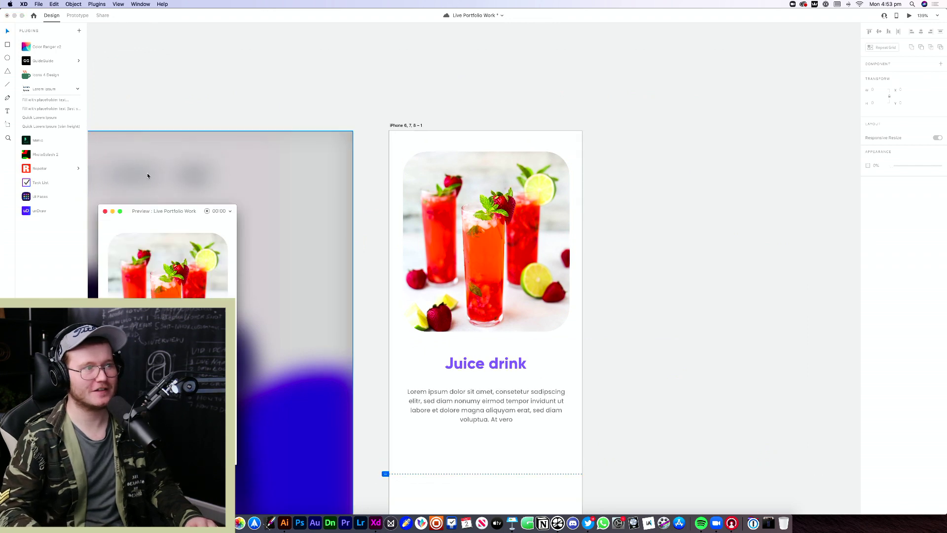
{"action": "left_click_drag", "start_coordinate": [148, 211], "coordinate": [659, 81]}
Scroll through the juice drink page in the preview to examine its layout and scrolling behaviour
{"action": "scroll", "coordinate": [720, 217], "scroll_direction": "down", "scroll_amount": 5}
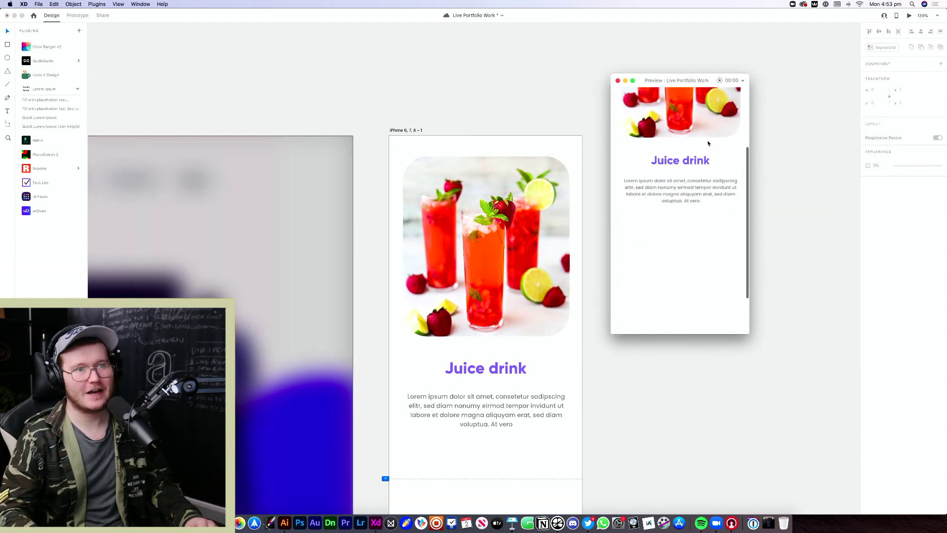
{"action": "scroll", "coordinate": [700, 198], "scroll_direction": "up", "scroll_amount": 5}
{"action": "scroll", "coordinate": [676, 178], "scroll_direction": "down", "scroll_amount": 1}
{"action": "scroll", "coordinate": [676, 178], "scroll_direction": "down", "scroll_amount": 2}
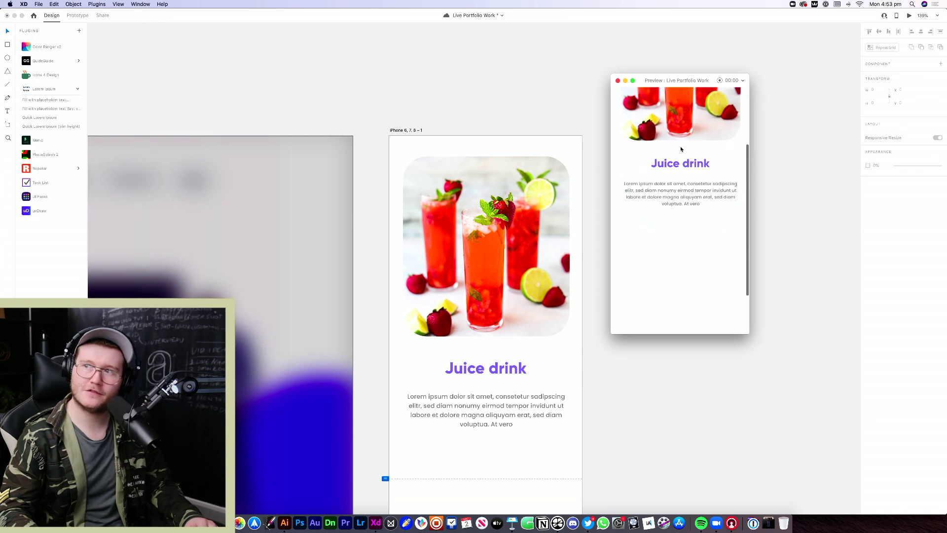
{"action": "scroll", "coordinate": [650, 252], "scroll_direction": "up", "scroll_amount": 4}
{"action": "scroll", "coordinate": [666, 249], "scroll_direction": "down", "scroll_amount": 1}
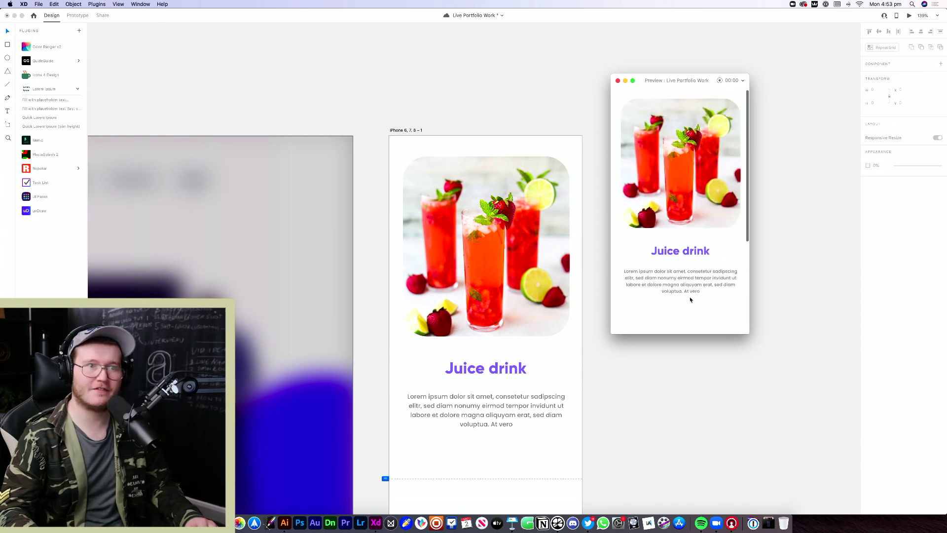
{"action": "scroll", "coordinate": [648, 293], "scroll_direction": "down", "scroll_amount": 5}
{"action": "scroll", "coordinate": [690, 276], "scroll_direction": "up", "scroll_amount": 5}
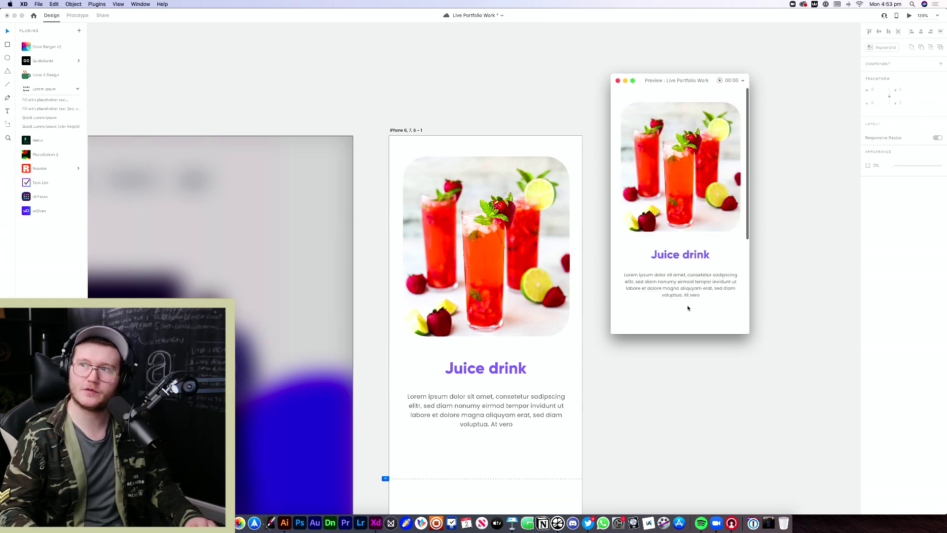
{"action": "scroll", "coordinate": [687, 237], "scroll_direction": "down", "scroll_amount": 5}
{"action": "scroll", "coordinate": [680, 207], "scroll_direction": "up", "scroll_amount": 5}
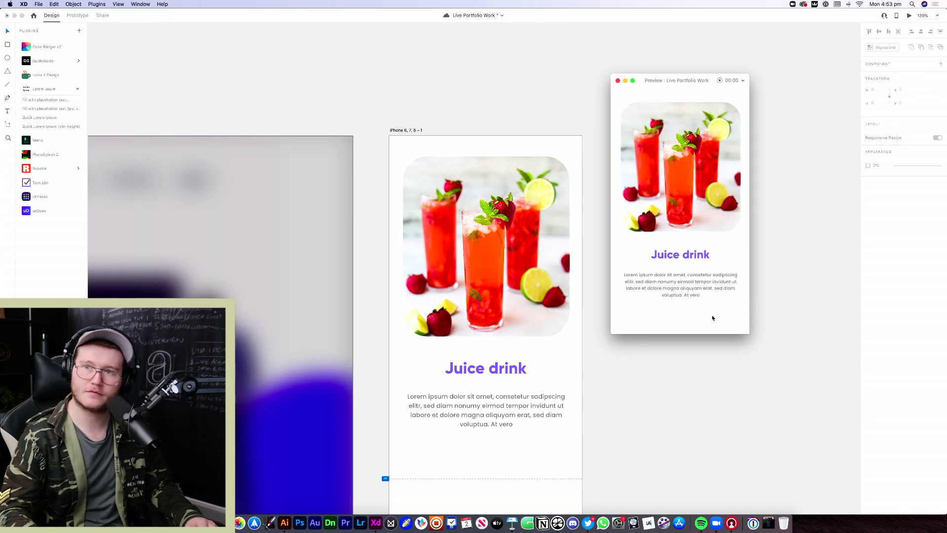
{"action": "scroll", "coordinate": [695, 266], "scroll_direction": "down", "scroll_amount": 5}
{"action": "scroll", "coordinate": [672, 276], "scroll_direction": "up", "scroll_amount": 5}
{"action": "scroll", "coordinate": [666, 242], "scroll_direction": "down", "scroll_amount": 5}
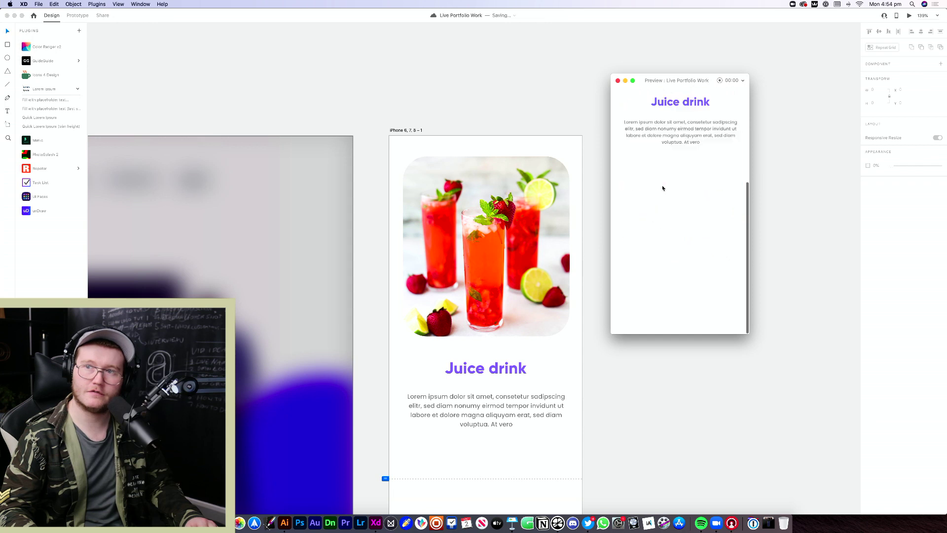
{"action": "scroll", "coordinate": [662, 197], "scroll_direction": "up", "scroll_amount": 5}
{"action": "scroll", "coordinate": [651, 296], "scroll_direction": "down", "scroll_amount": 1}
{"action": "scroll", "coordinate": [641, 295], "scroll_direction": "up", "scroll_amount": 1}
Save the document and return from the preview to the canvas
{"action": "key", "text": "super+s"}
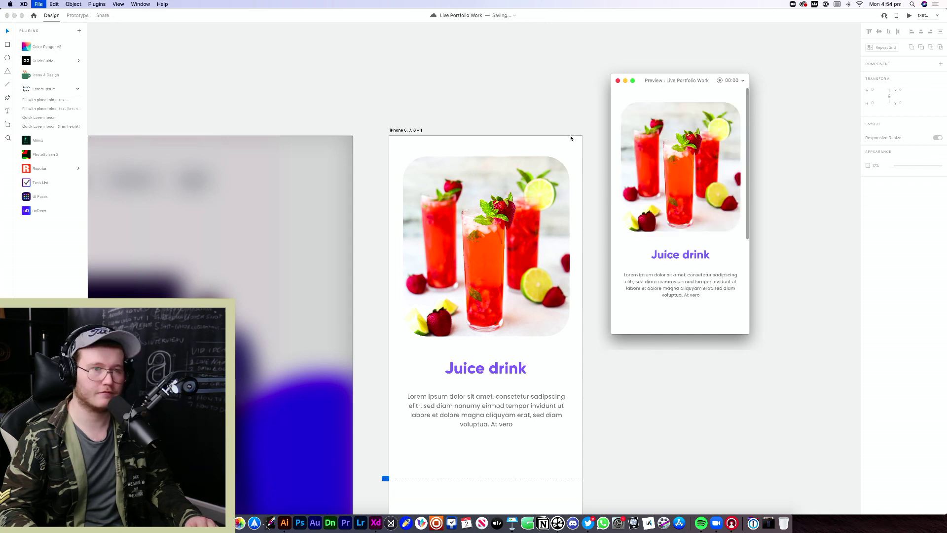
{"action": "left_click", "coordinate": [670, 387]}
Copy the About, Shop, Contact and Login links from the Home artboard into the header of the "Learn In Iceland" artboard
{"action": "scroll", "coordinate": [594, 272], "scroll_direction": "down", "scroll_amount": 10}
{"action": "scroll", "coordinate": [592, 270], "scroll_direction": "down", "scroll_amount": 5}
{"action": "left_click_drag", "start_coordinate": [591, 266], "coordinate": [622, 92]}
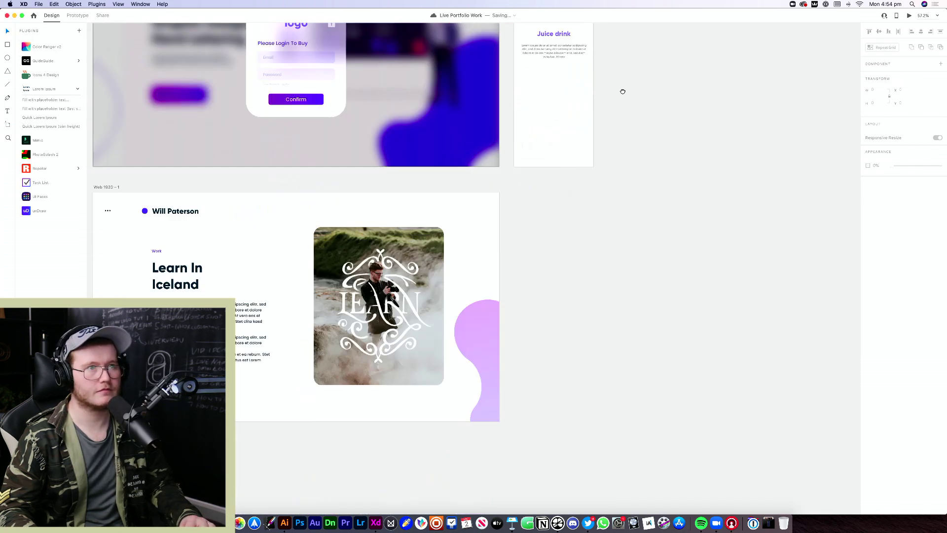
{"action": "scroll", "coordinate": [687, 247], "scroll_direction": "left", "scroll_amount": 6}
{"action": "scroll", "coordinate": [709, 249], "scroll_direction": "down", "scroll_amount": 3}
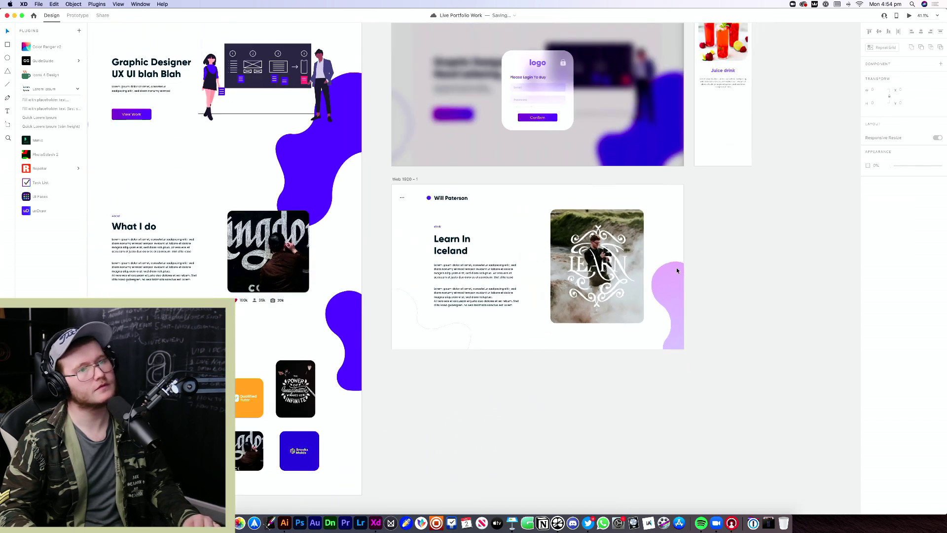
{"action": "left_click_drag", "start_coordinate": [503, 117], "coordinate": [532, 226]}
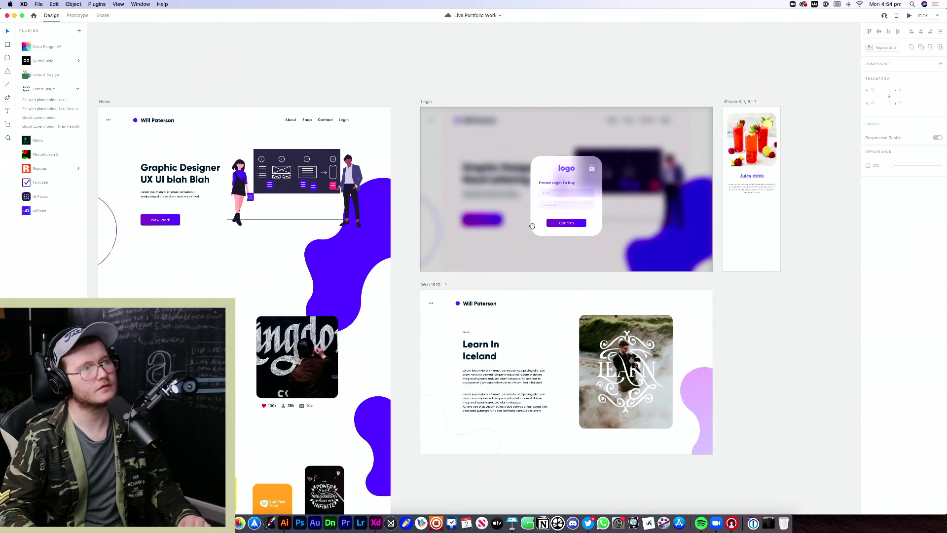
{"action": "left_click", "coordinate": [324, 121]}
{"action": "left_click", "coordinate": [586, 307]}
{"action": "key", "text": "ctrl+v"}
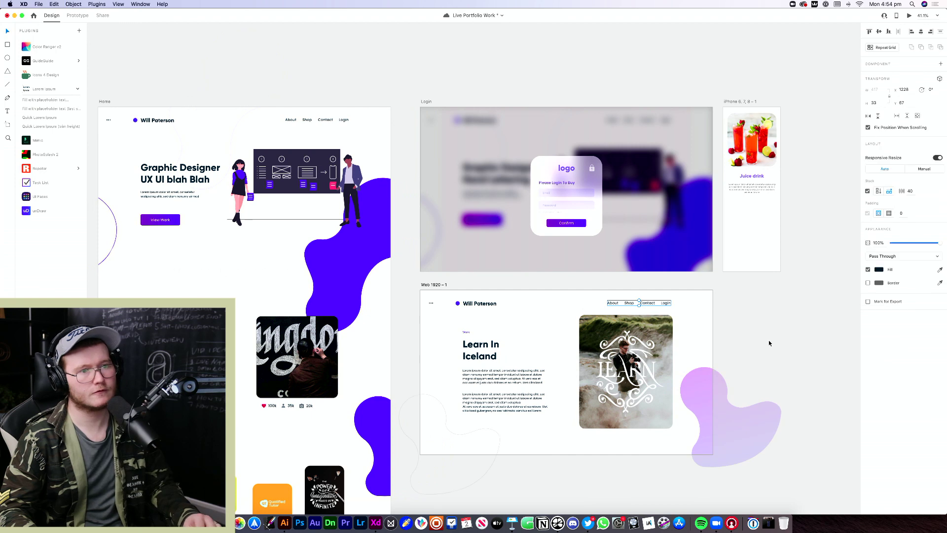
{"action": "left_click", "coordinate": [787, 357]}
{"action": "left_click_drag", "start_coordinate": [665, 346], "coordinate": [601, 285]}
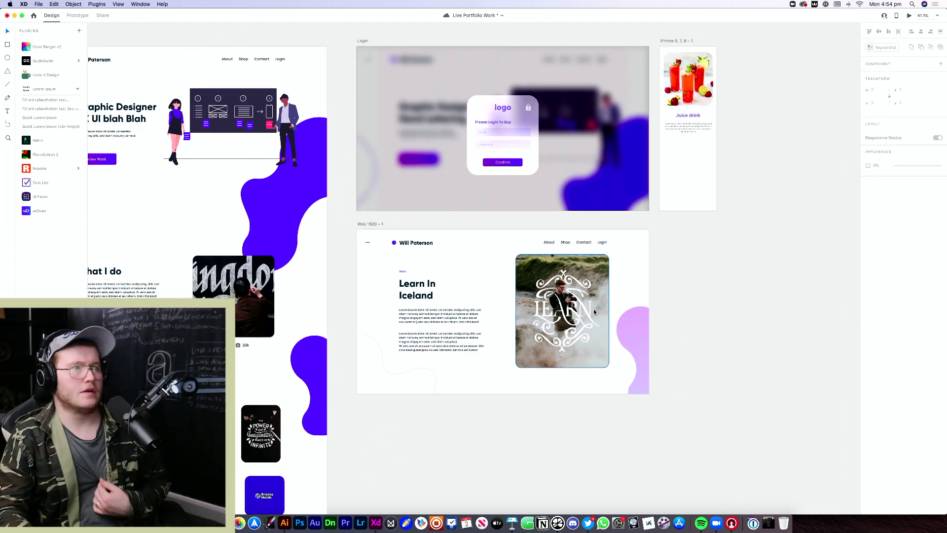
{"action": "key", "text": "super+2"}
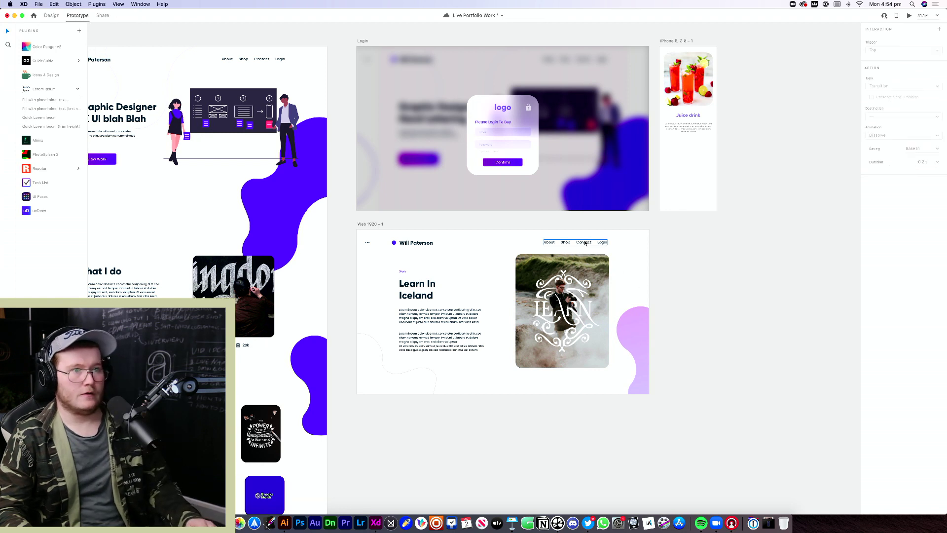
{"action": "left_click", "coordinate": [585, 242]}
{"action": "left_click", "coordinate": [657, 256]}
{"action": "scroll", "coordinate": [644, 282], "scroll_direction": "left", "scroll_amount": 1}
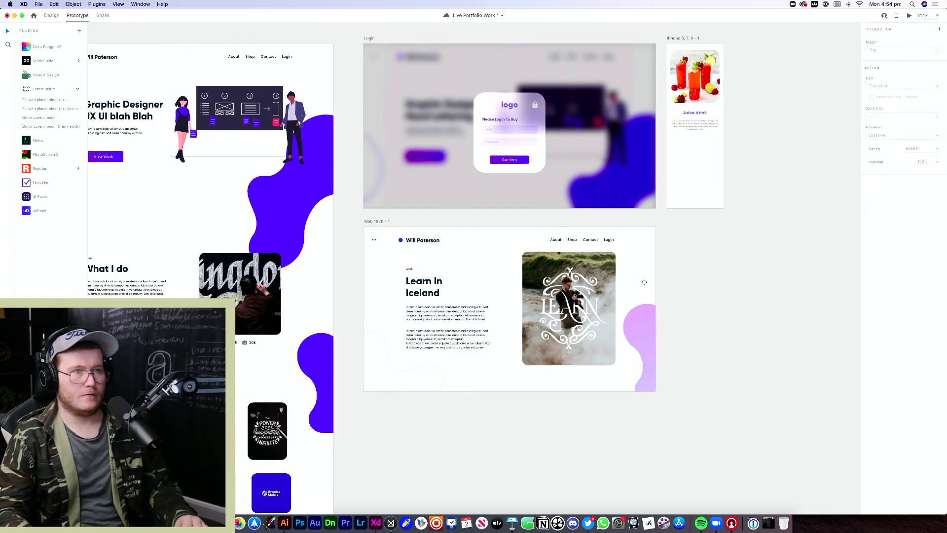
{"action": "scroll", "coordinate": [644, 282], "scroll_direction": "left", "scroll_amount": 5}
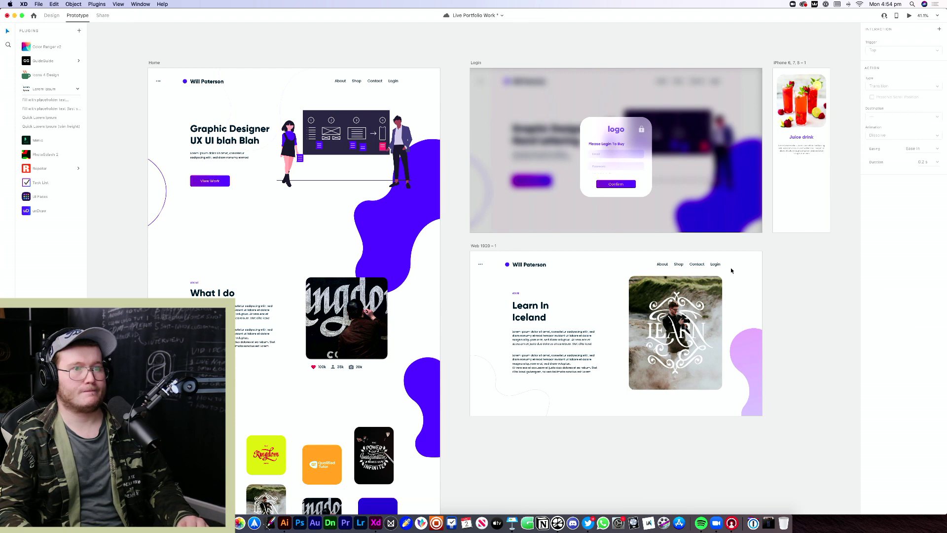
{"action": "left_click", "coordinate": [710, 265]}
{"action": "left_click", "coordinate": [786, 282]}
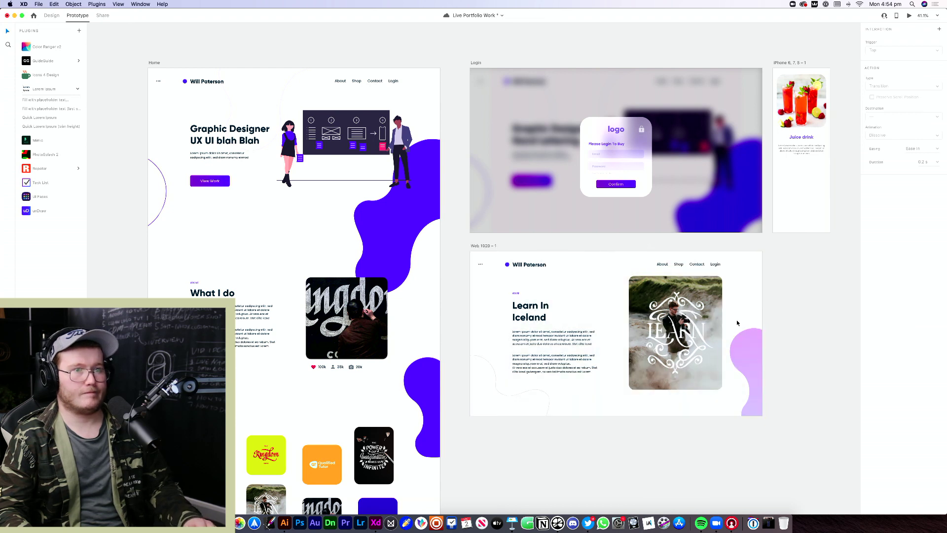
{"action": "scroll", "coordinate": [684, 389], "scroll_direction": "down", "scroll_amount": 5}
{"action": "scroll", "coordinate": [684, 389], "scroll_direction": "left", "scroll_amount": 4}
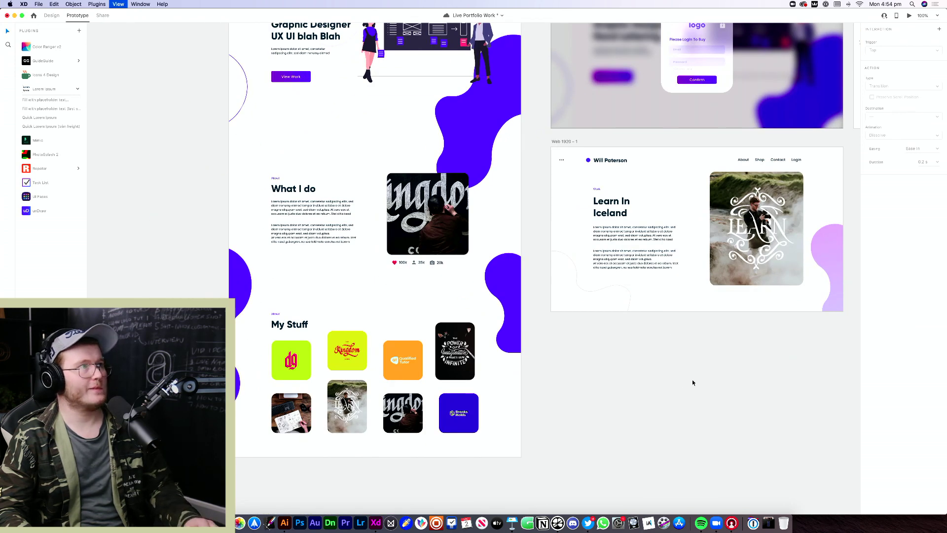
{"action": "key", "text": "super+1"}
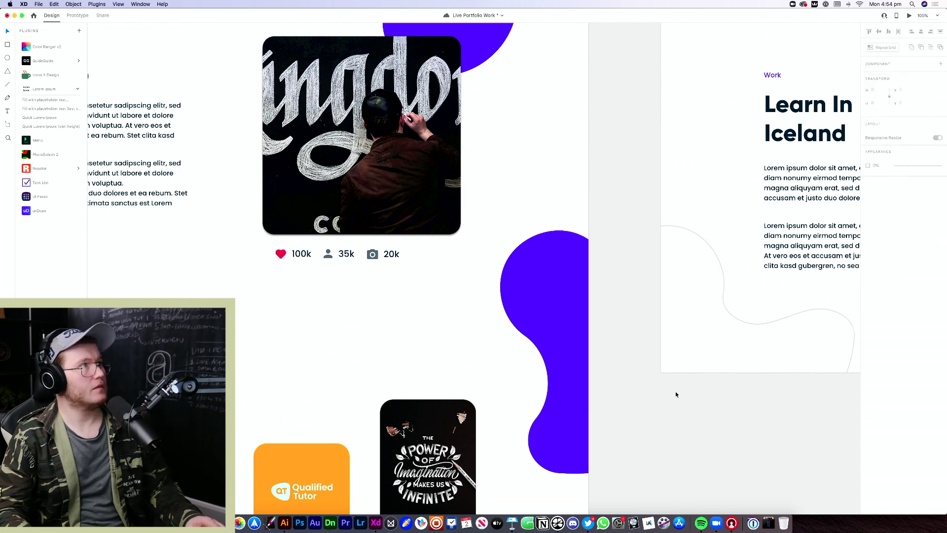
{"action": "key", "text": "ctrl+Tab"}
{"action": "scroll", "coordinate": [358, 404], "scroll_direction": "down", "scroll_amount": 10}
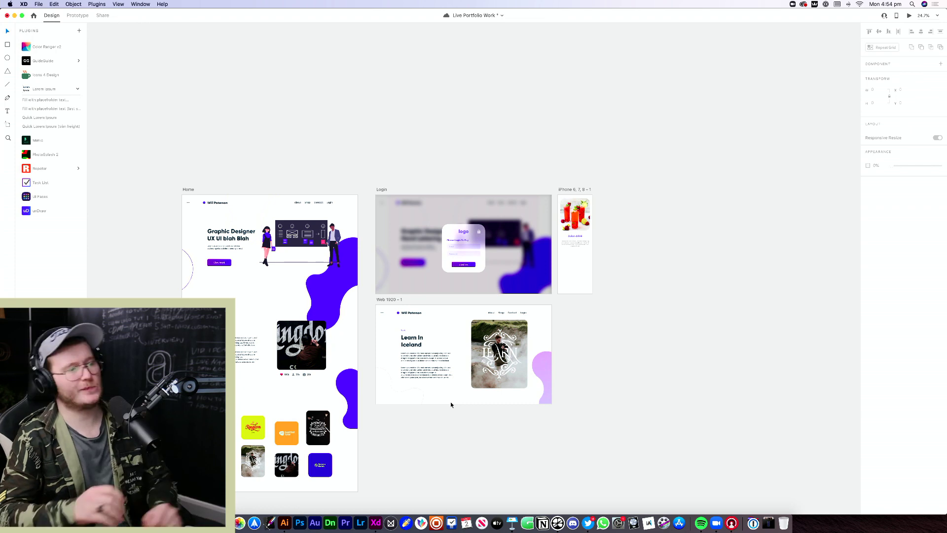
{"action": "scroll", "coordinate": [403, 445], "scroll_direction": "up", "scroll_amount": 3}
{"action": "left_click_drag", "start_coordinate": [403, 446], "coordinate": [528, 392]}
Link the "Learn" photo thumbnail in the Home artboard's My Stuff section to the Web 1920 – 1 artboard as a tap interaction with Auto-Animate
{"action": "key", "text": "ctrl+Tab"}
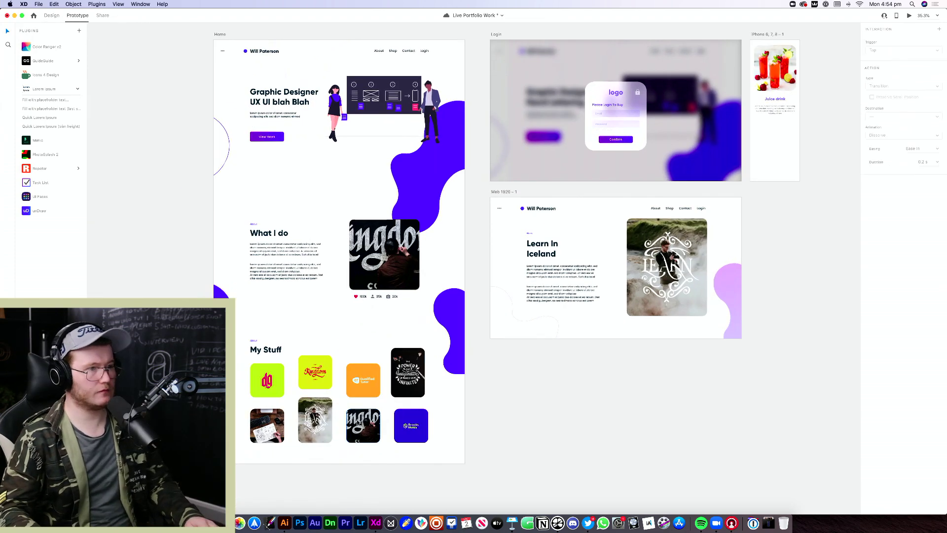
{"action": "left_click", "coordinate": [329, 420]}
{"action": "left_click_drag", "start_coordinate": [332, 421], "coordinate": [616, 296]}
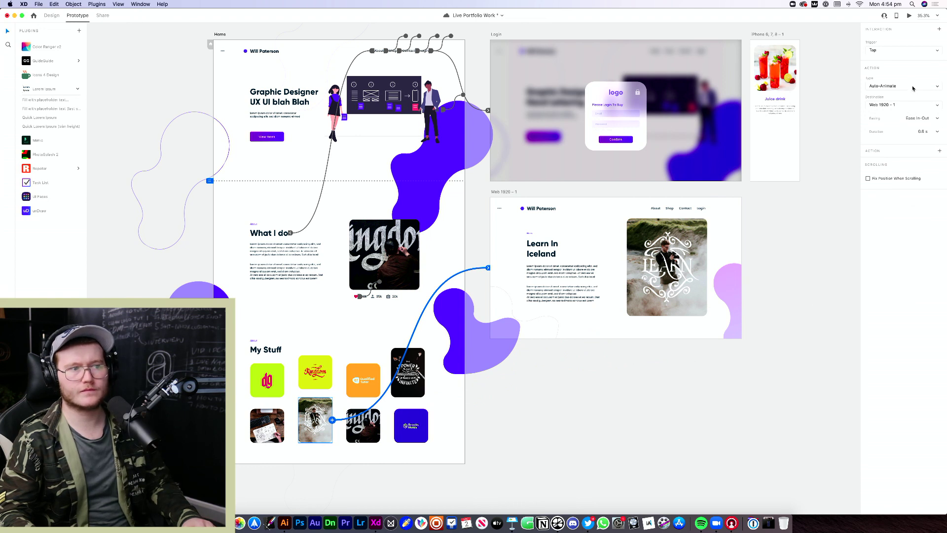
Preview the prototype and test the "Learn" thumbnail's link from the My Stuff section to the Learn In Iceland page
{"action": "left_click", "coordinate": [908, 15]}
{"action": "scroll", "coordinate": [578, 303], "scroll_direction": "down", "scroll_amount": 10}
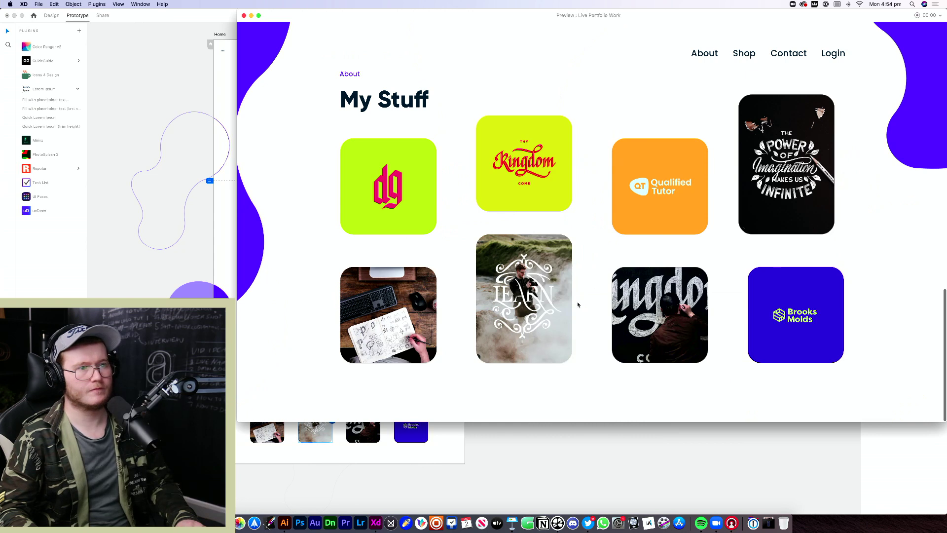
{"action": "left_click", "coordinate": [533, 319]}
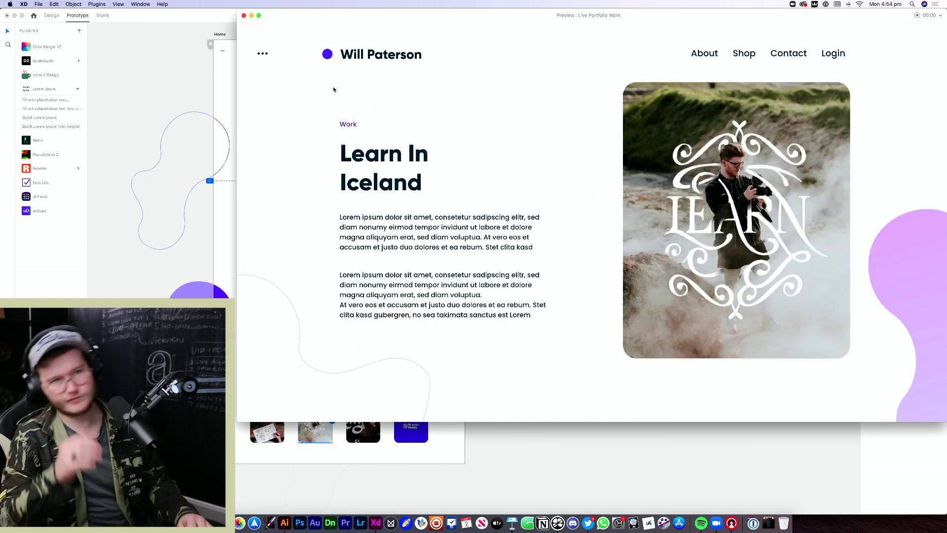
{"action": "left_click_drag", "start_coordinate": [393, 17], "coordinate": [299, 45]}
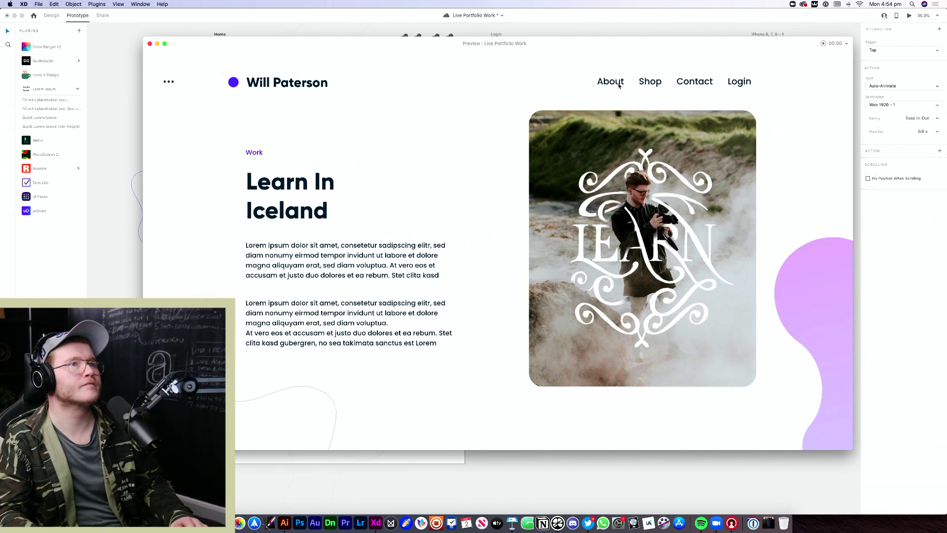
{"action": "left_click", "coordinate": [150, 44]}
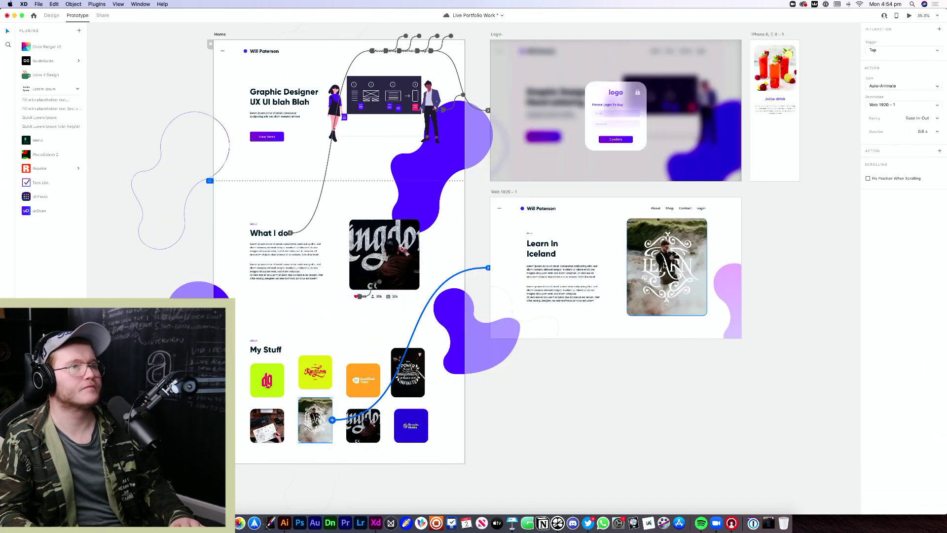
Link the site name in the Learn In Iceland header back to the Home artboard as a tap interaction with Auto-Animate
{"action": "scroll", "coordinate": [459, 235], "scroll_direction": "up", "scroll_amount": 3}
{"action": "left_click", "coordinate": [458, 236]}
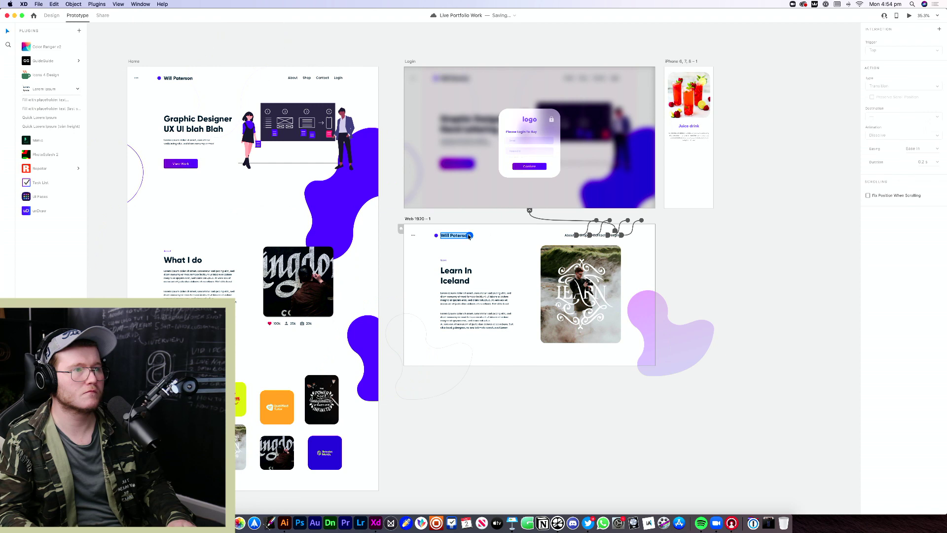
{"action": "left_click_drag", "start_coordinate": [469, 235], "coordinate": [357, 94]}
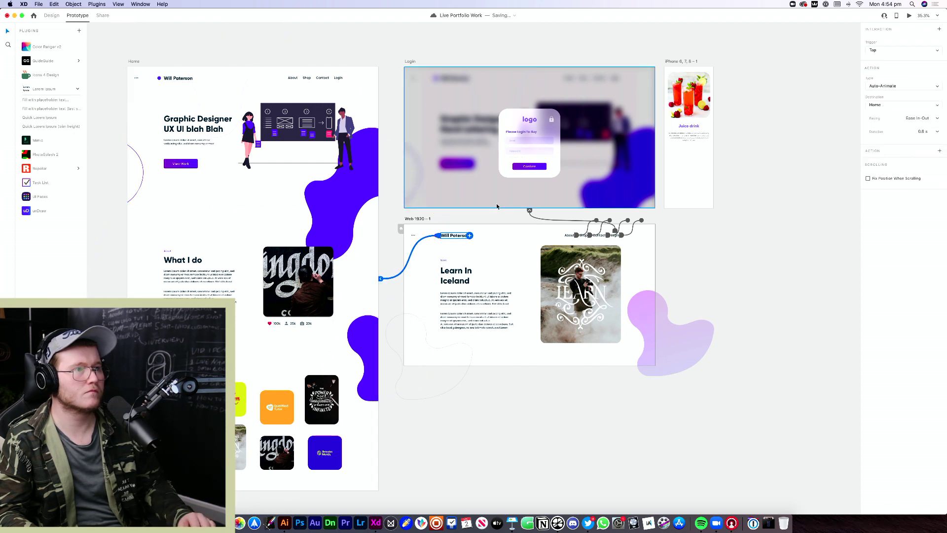
Preview the Learn In Iceland page, test the site name's link to Home, and close the preview
{"action": "key", "text": "super+Return"}
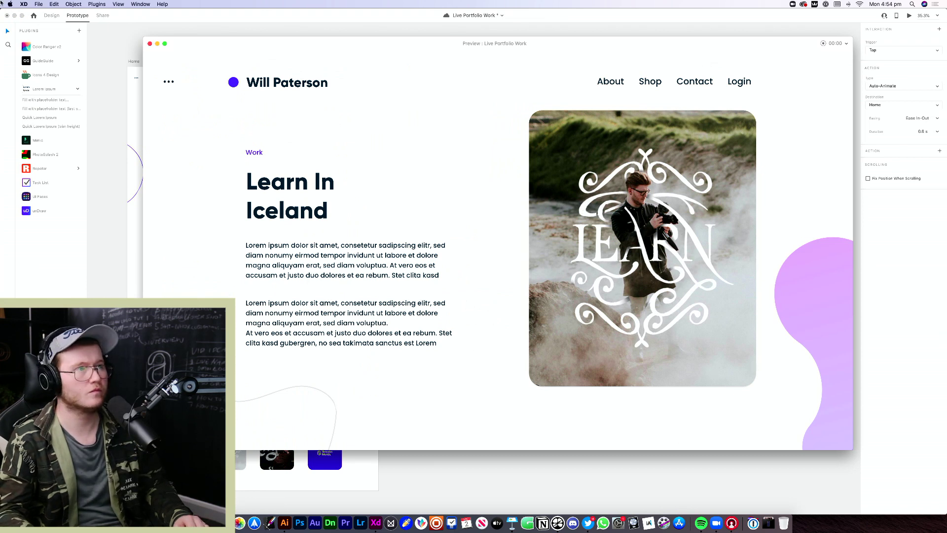
{"action": "left_click", "coordinate": [274, 80]}
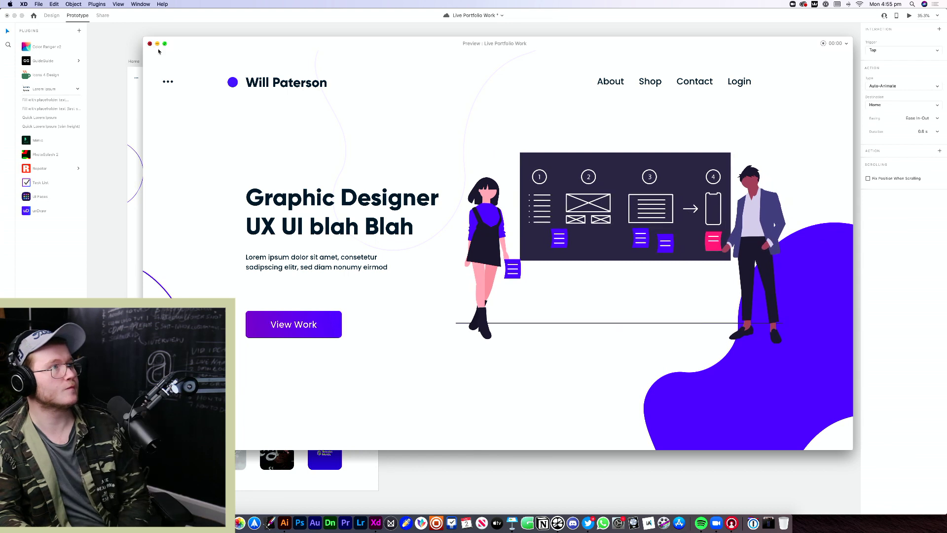
{"action": "left_click", "coordinate": [219, 28]}
{"action": "left_click", "coordinate": [548, 407]}
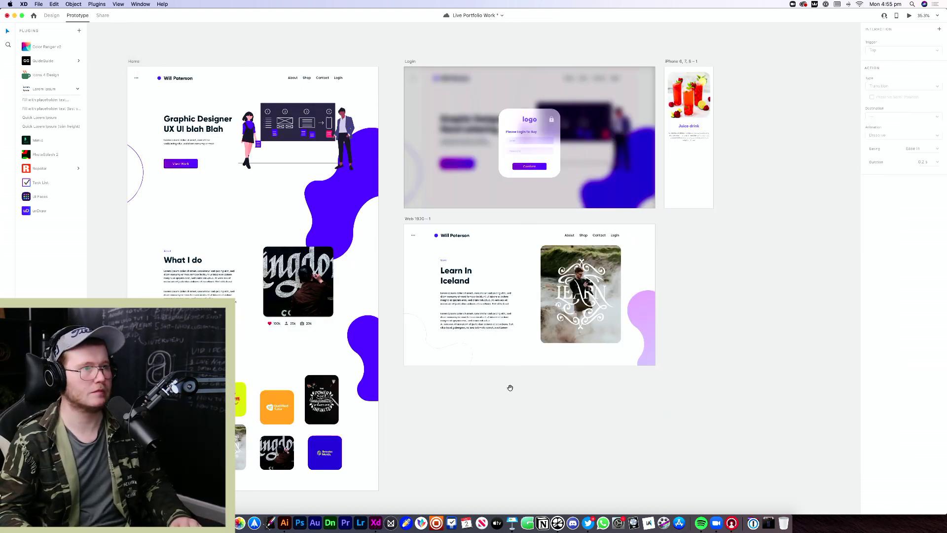
Convert the "Learn" thumbnail in the My Stuff section into a component and add a Hover State to it
{"action": "scroll", "coordinate": [631, 366], "scroll_direction": "down", "scroll_amount": 5}
{"action": "scroll", "coordinate": [484, 350], "scroll_direction": "up", "scroll_amount": 5}
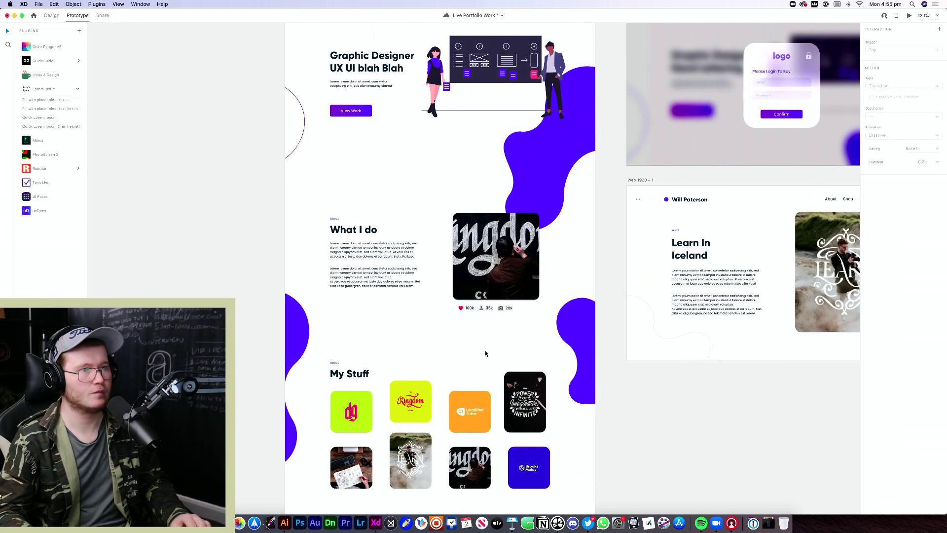
{"action": "scroll", "coordinate": [440, 257], "scroll_direction": "down", "scroll_amount": 3}
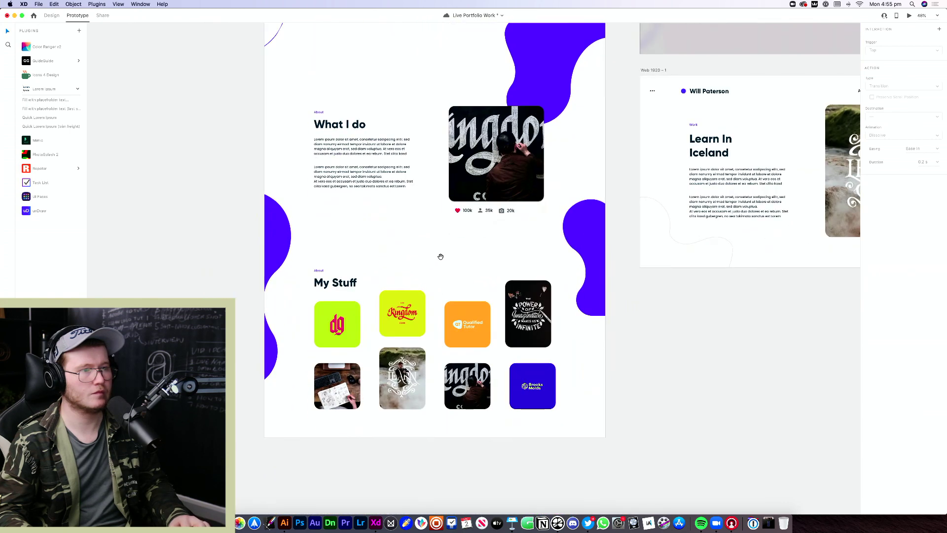
{"action": "left_click", "coordinate": [363, 306]}
{"action": "left_click", "coordinate": [637, 368]}
{"action": "scroll", "coordinate": [581, 361], "scroll_direction": "up", "scroll_amount": 2}
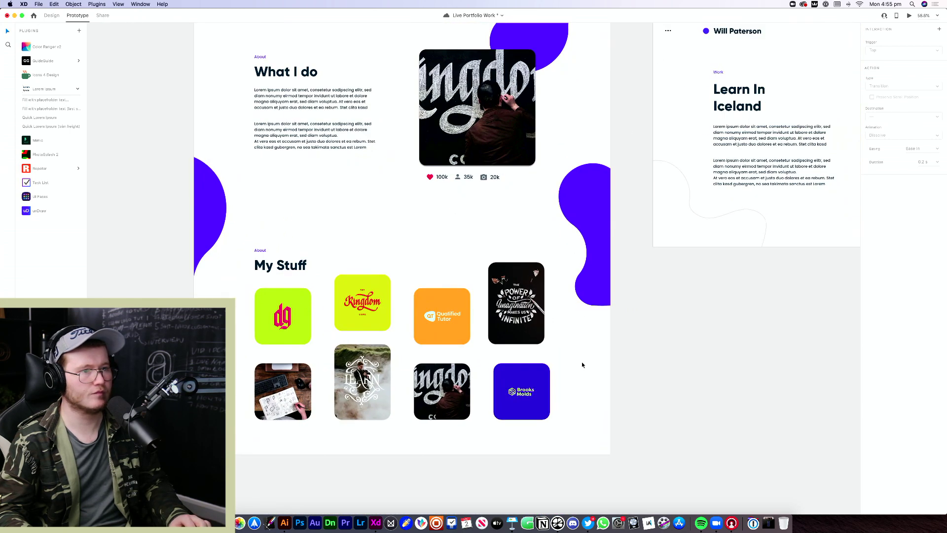
{"action": "scroll", "coordinate": [445, 449], "scroll_direction": "up", "scroll_amount": 1}
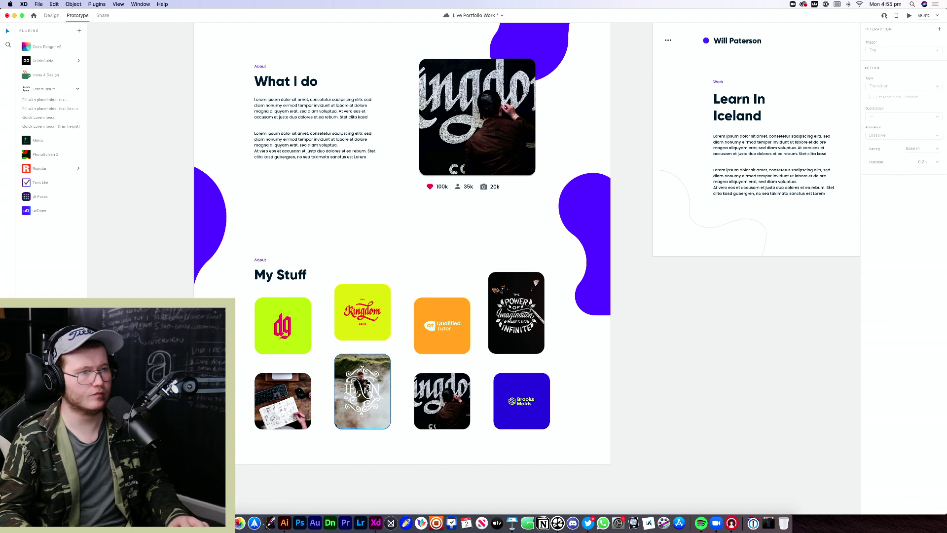
{"action": "scroll", "coordinate": [367, 390], "scroll_direction": "down", "scroll_amount": 2}
{"action": "scroll", "coordinate": [636, 246], "scroll_direction": "up", "scroll_amount": 2}
{"action": "left_click", "coordinate": [655, 256]}
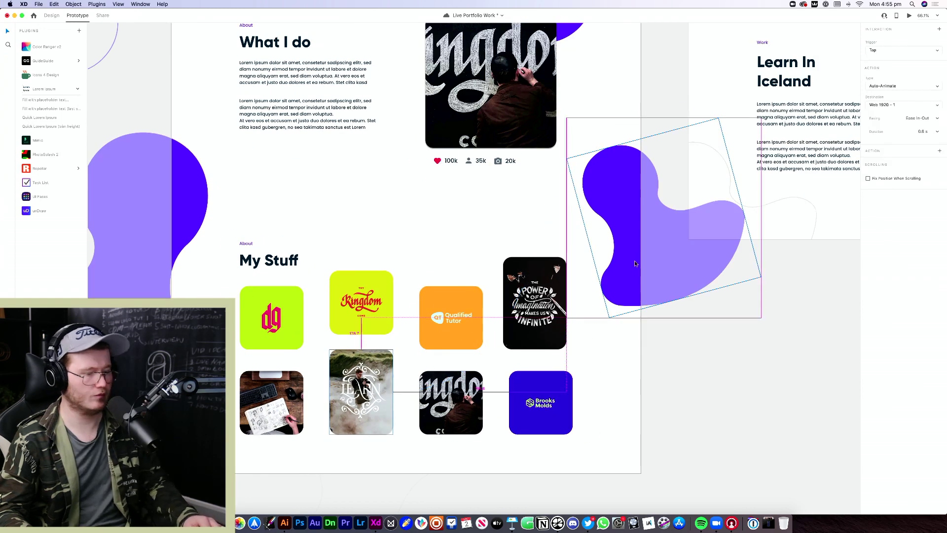
{"action": "key", "text": "super+1"}
{"action": "key", "text": "super+k"}
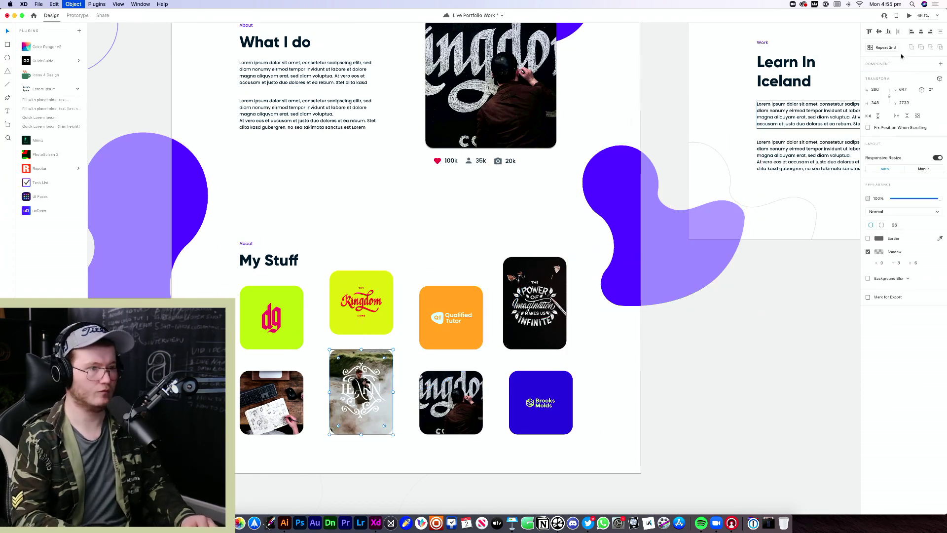
{"action": "left_click", "coordinate": [939, 76]}
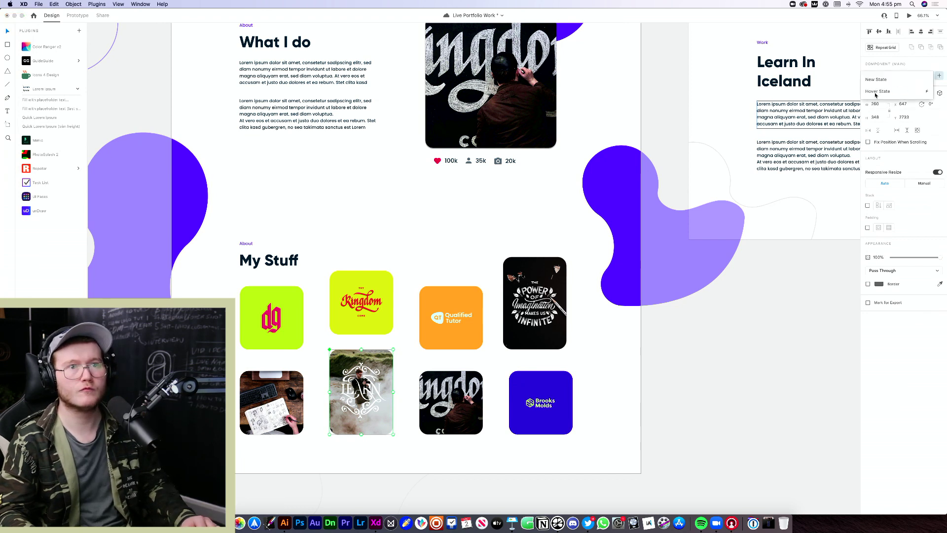
{"action": "left_click", "coordinate": [876, 94]}
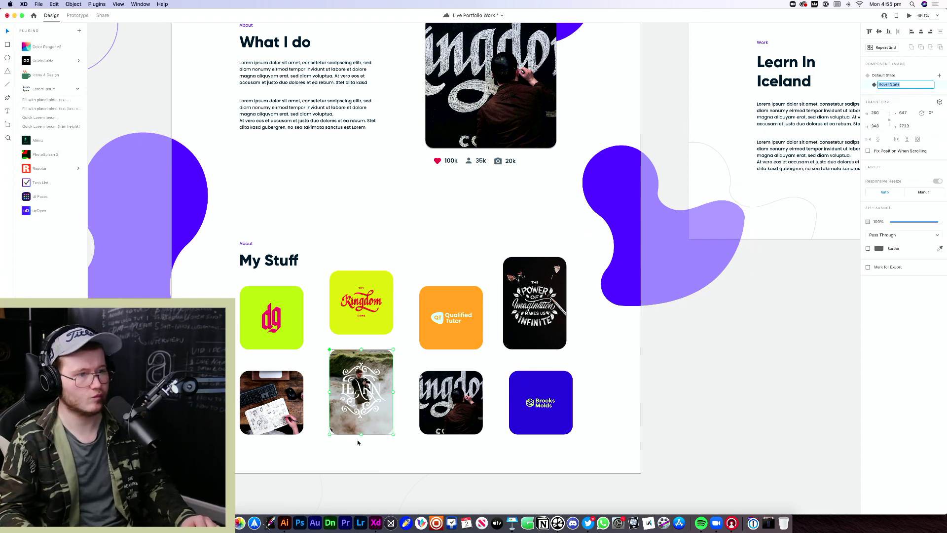
Extend the thumbnail downward to a height of 375 in its Hover State and return the component to its Default State
{"action": "key", "text": "Return"}
{"action": "left_click", "coordinate": [528, 465]}
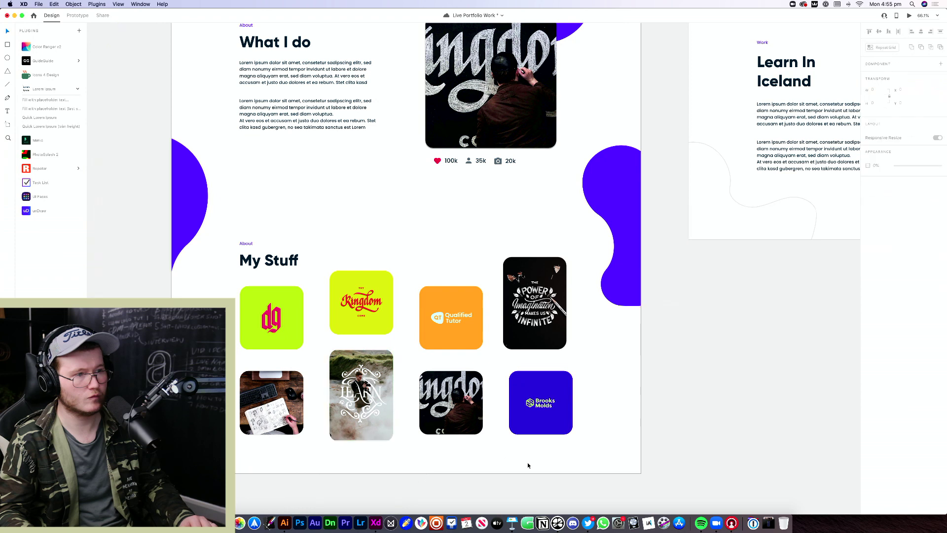
{"action": "left_click", "coordinate": [356, 416]}
{"action": "left_click", "coordinate": [883, 75]}
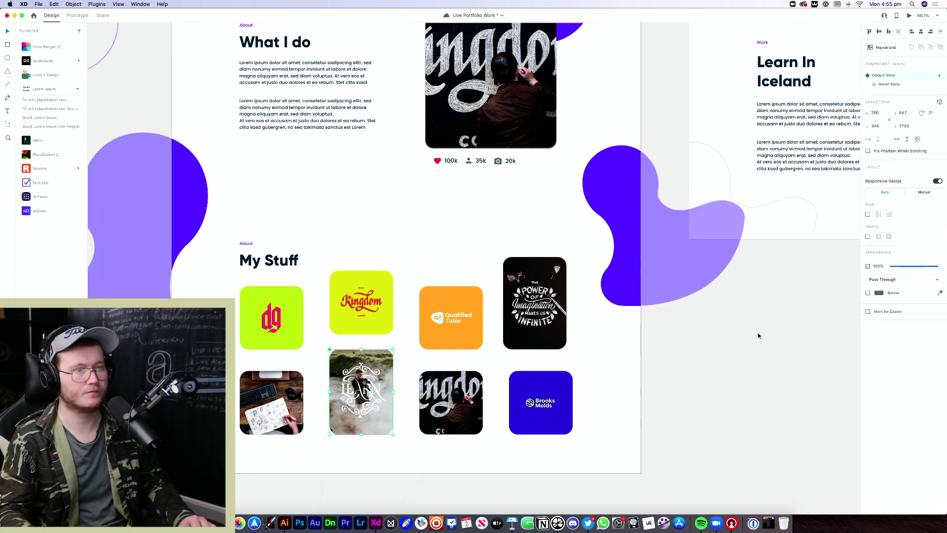
Preview the Home page's My Stuff section and check the hover effect on the "Learn" thumbnail
{"action": "key", "text": "super+Return"}
{"action": "scroll", "coordinate": [326, 358], "scroll_direction": "down", "scroll_amount": 10}
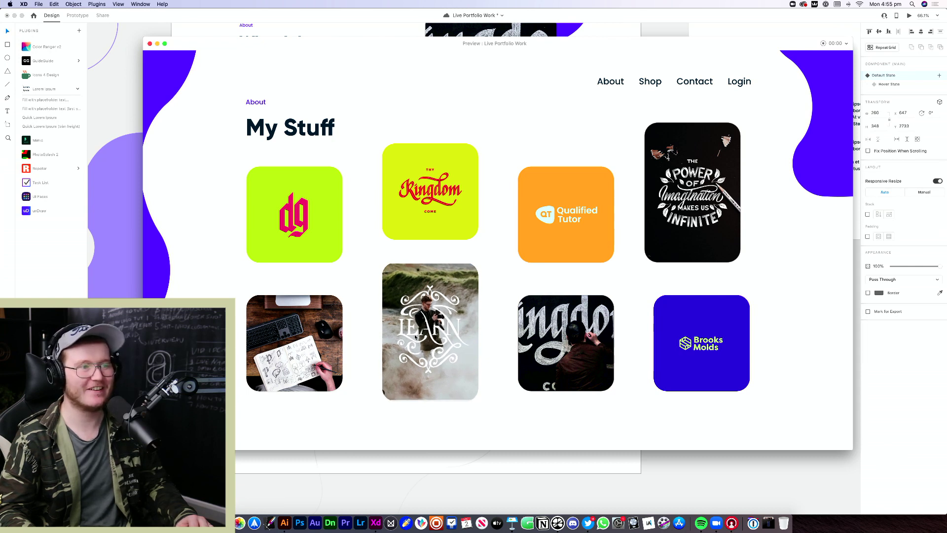
{"action": "left_click", "coordinate": [157, 44]}
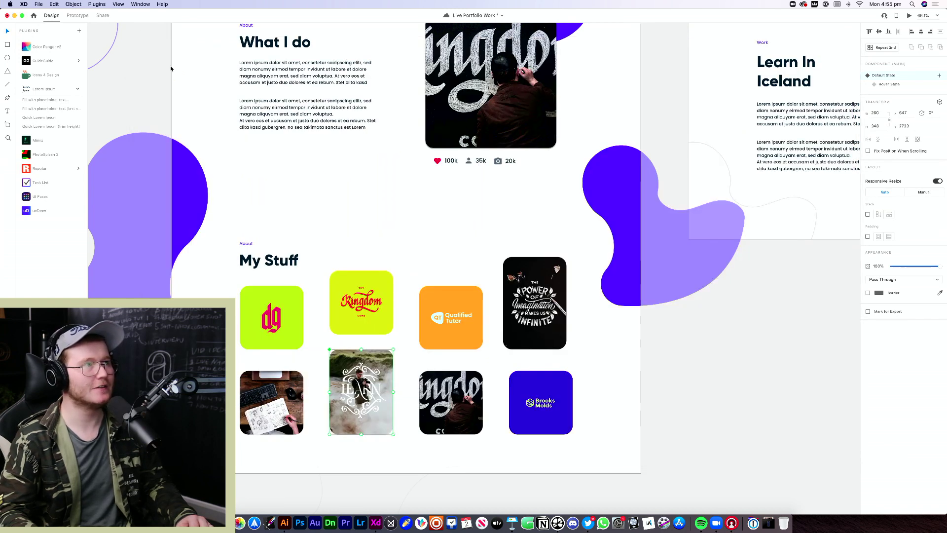
Link the "Learn" thumbnail's Hover State to the Web 1920 – 1 artboard with a Tap trigger and Auto-Animate
{"action": "left_click", "coordinate": [889, 84]}
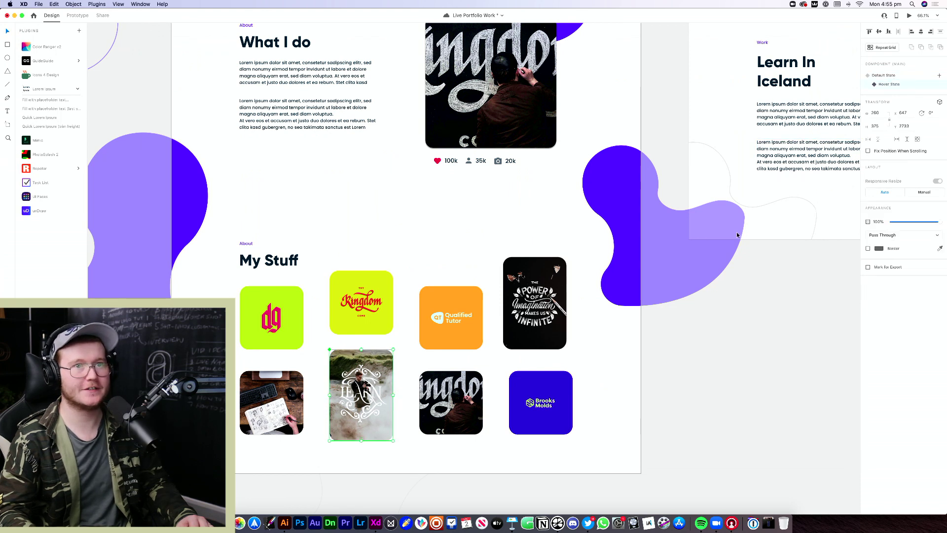
{"action": "key", "text": "super+2"}
{"action": "scroll", "coordinate": [507, 430], "scroll_direction": "right", "scroll_amount": 5}
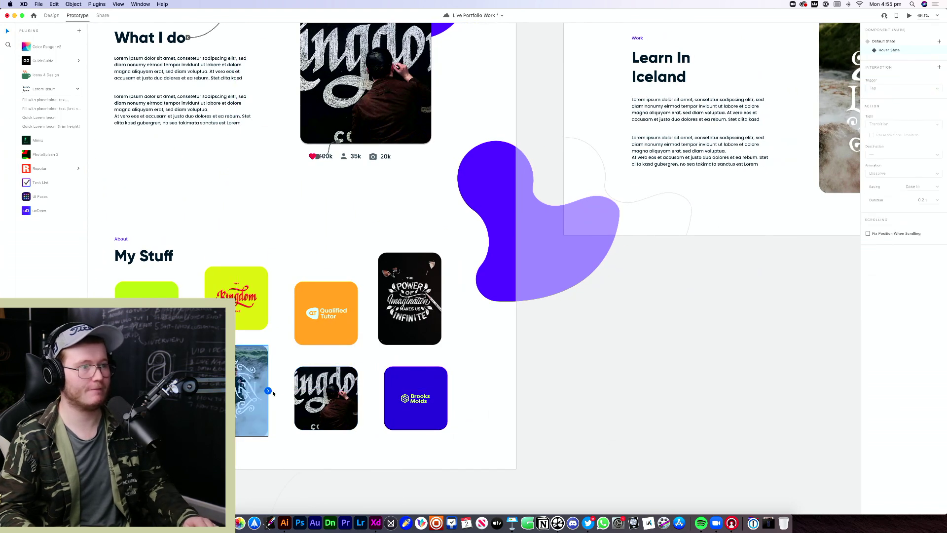
{"action": "left_click_drag", "start_coordinate": [269, 391], "coordinate": [725, 218]}
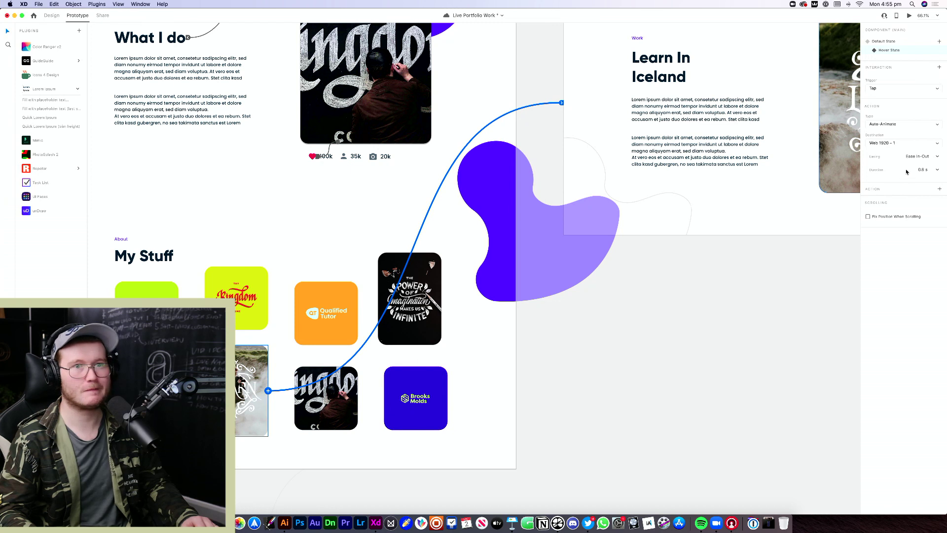
{"action": "left_click", "coordinate": [885, 123]}
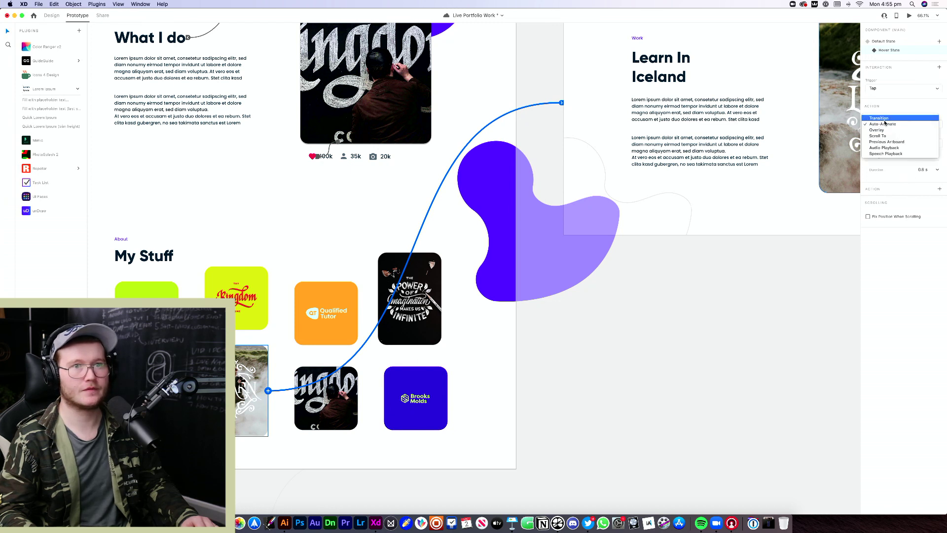
{"action": "left_click", "coordinate": [885, 124]}
Preview the Home page and test the "Learn" thumbnail's link to Learn In Iceland and the site name's link back
{"action": "key", "text": "super+Return"}
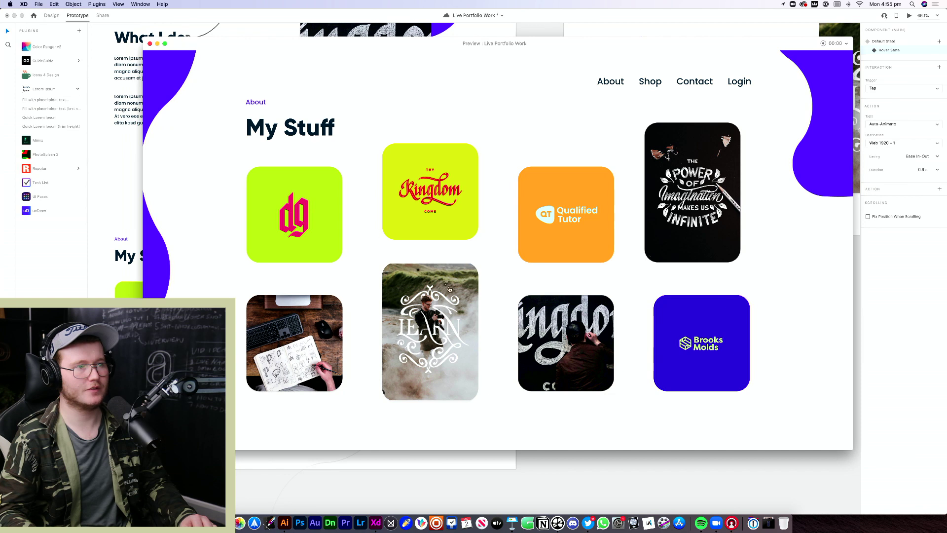
{"action": "left_click", "coordinate": [150, 45]}
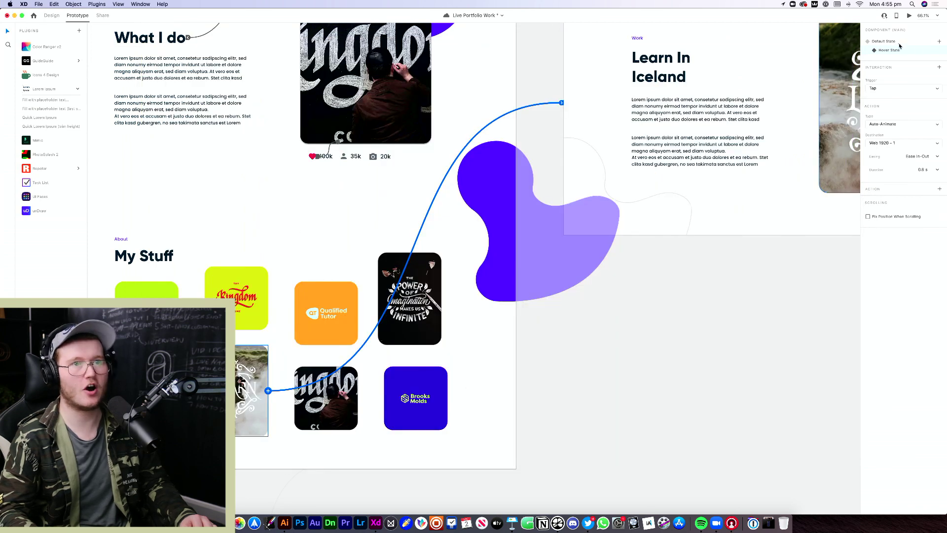
{"action": "left_click", "coordinate": [714, 397]}
{"action": "key", "text": "super+Return"}
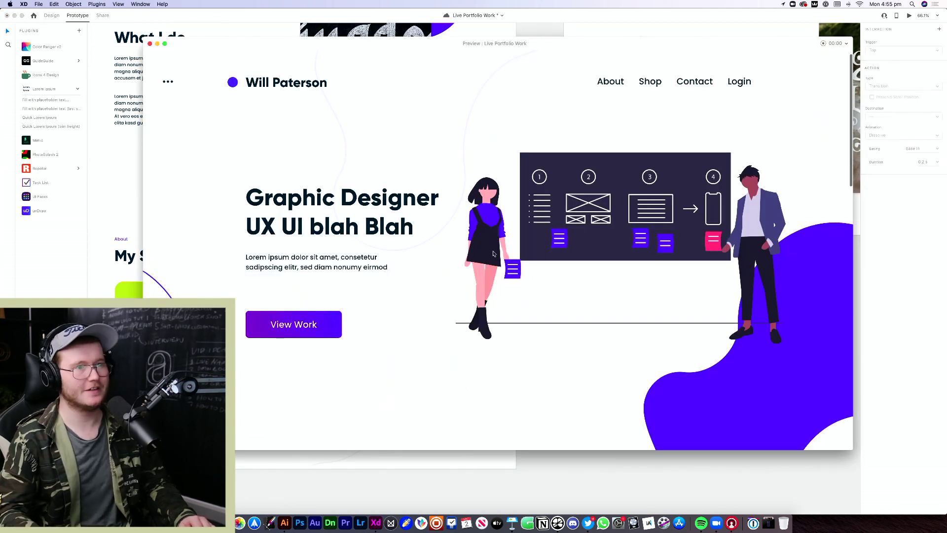
{"action": "scroll", "coordinate": [513, 265], "scroll_direction": "down", "scroll_amount": 10}
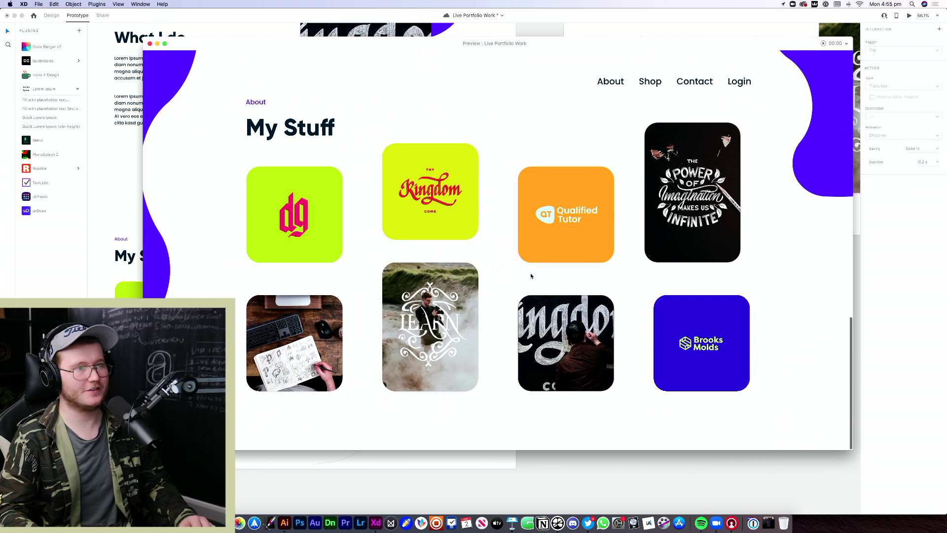
{"action": "left_click", "coordinate": [419, 304]}
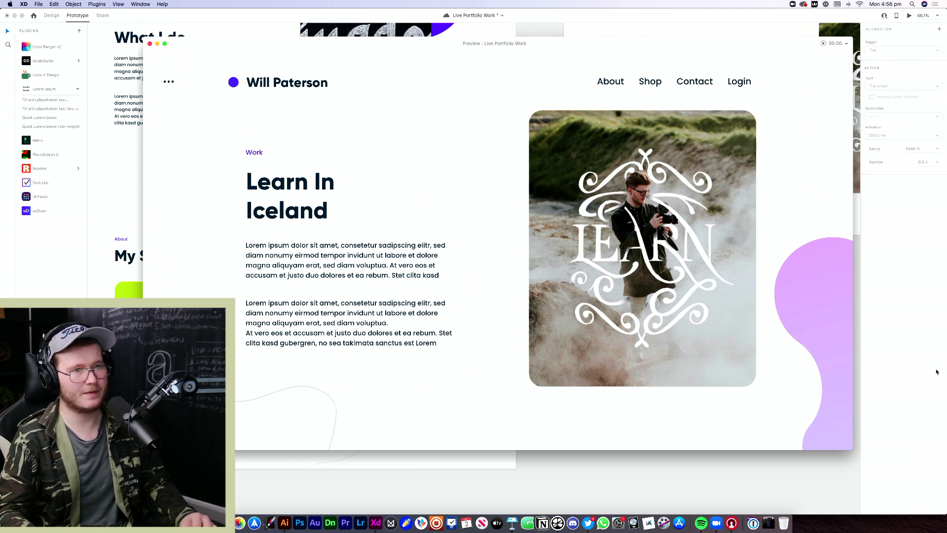
{"action": "left_click", "coordinate": [282, 84]}
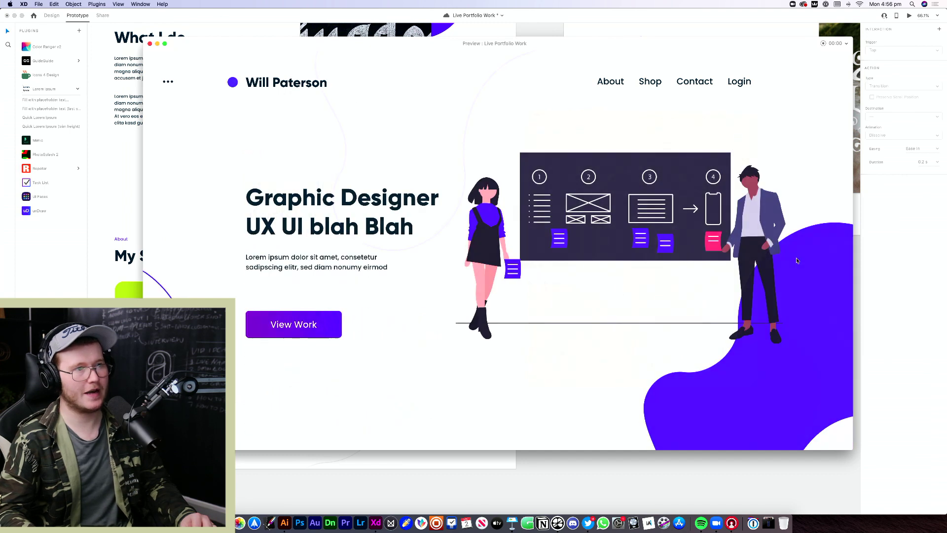
Test the About navigation link in the preview, view the My Stuff section, and close the preview
{"action": "scroll", "coordinate": [543, 303], "scroll_direction": "down", "scroll_amount": 3}
{"action": "scroll", "coordinate": [599, 188], "scroll_direction": "up", "scroll_amount": 3}
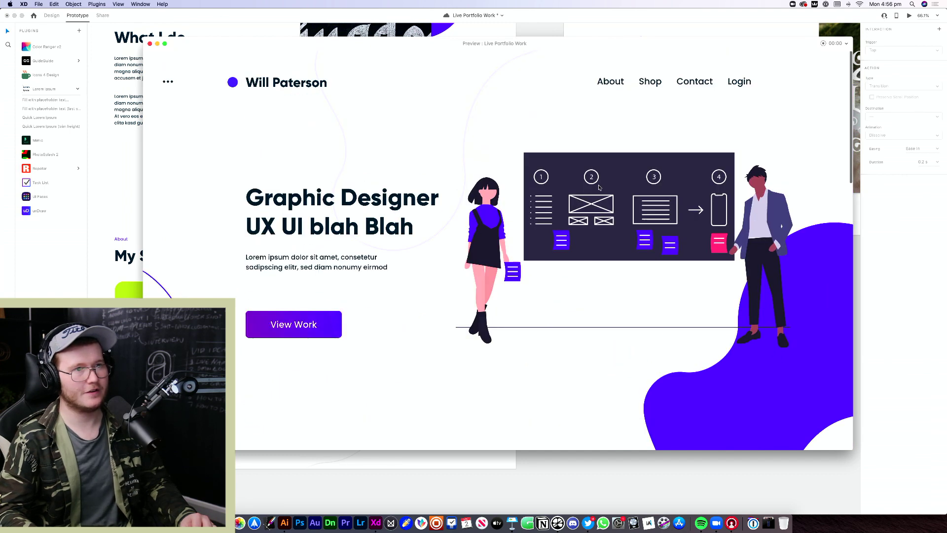
{"action": "left_click", "coordinate": [614, 84]}
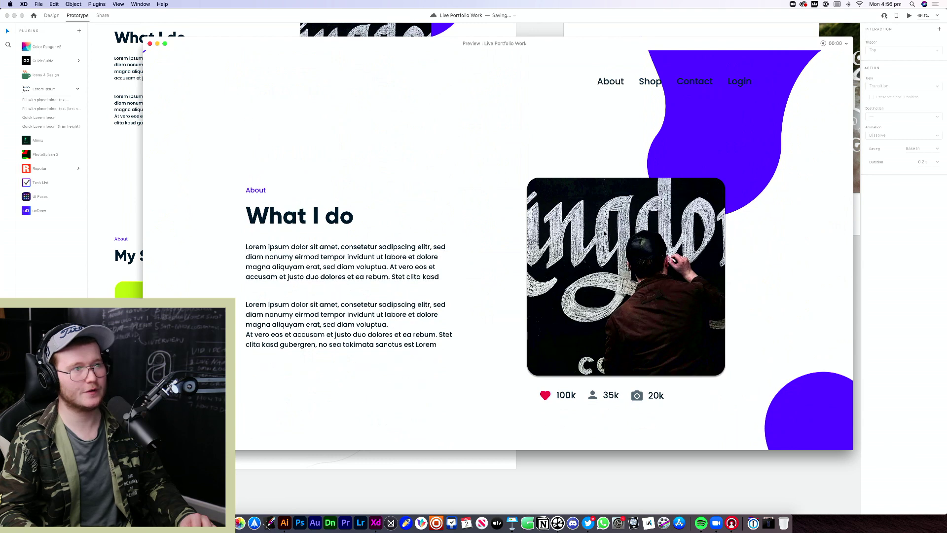
{"action": "scroll", "coordinate": [243, 141], "scroll_direction": "down", "scroll_amount": 5}
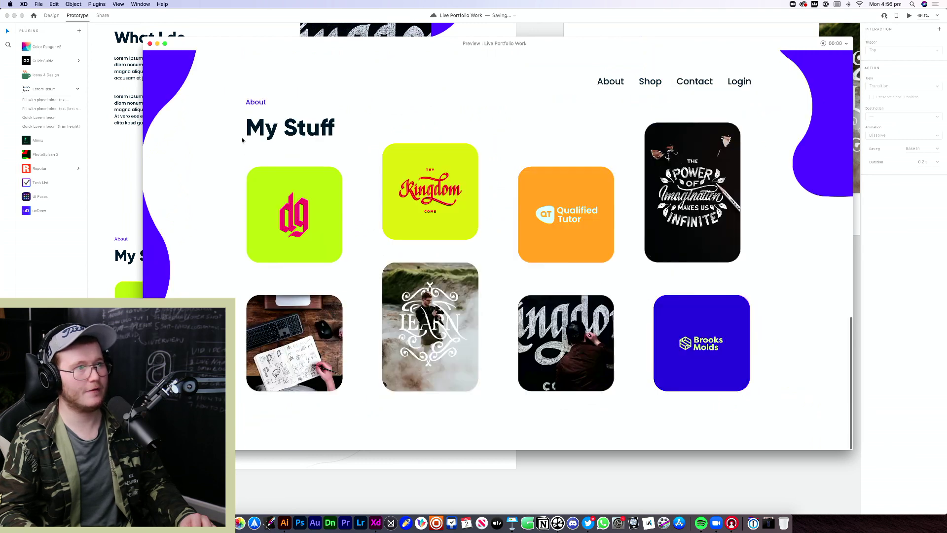
{"action": "left_click", "coordinate": [150, 44]}
Change the small label above the My Stuff heading to "Work"
{"action": "scroll", "coordinate": [473, 246], "scroll_direction": "left", "scroll_amount": 5}
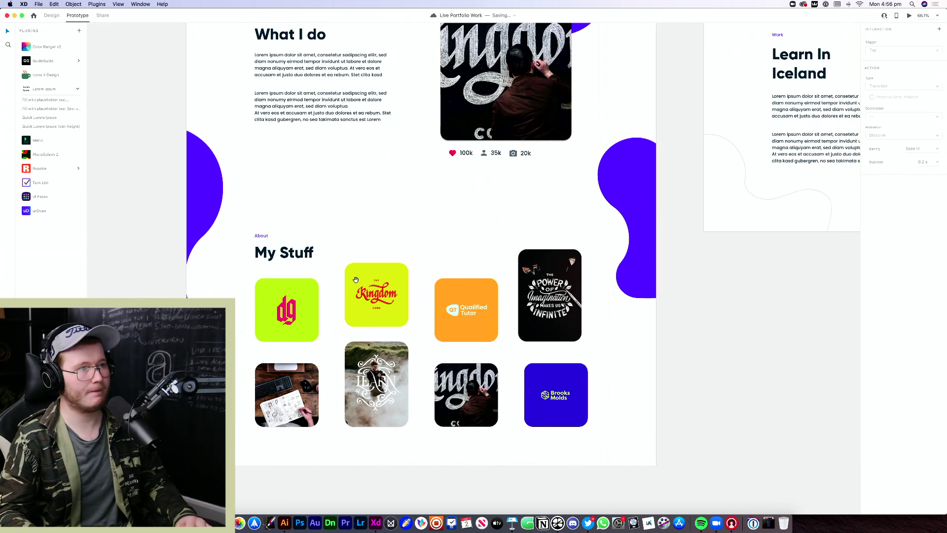
{"action": "left_click", "coordinate": [262, 236]}
{"action": "double_click", "coordinate": [261, 236]}
{"action": "type", "text": "Work"}
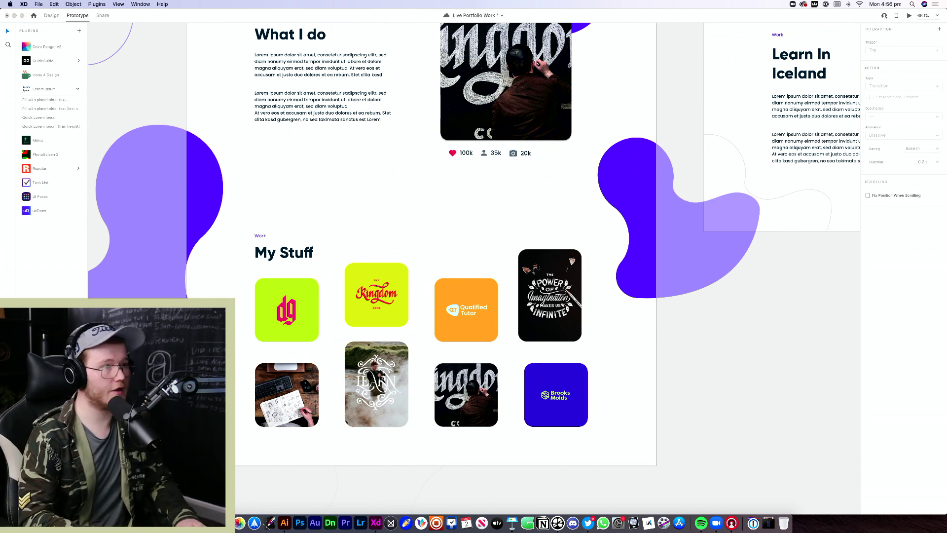
{"action": "key", "text": "Escape"}
Change the "Contact" item in the Home page's navigation menu to "Work" in Design mode
{"action": "scroll", "coordinate": [433, 205], "scroll_direction": "up", "scroll_amount": 15}
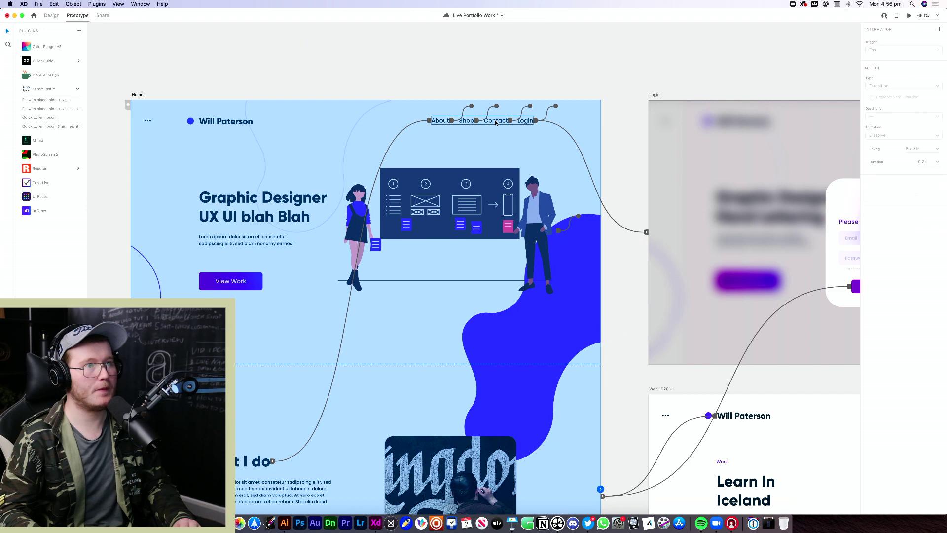
{"action": "left_click", "coordinate": [496, 123]}
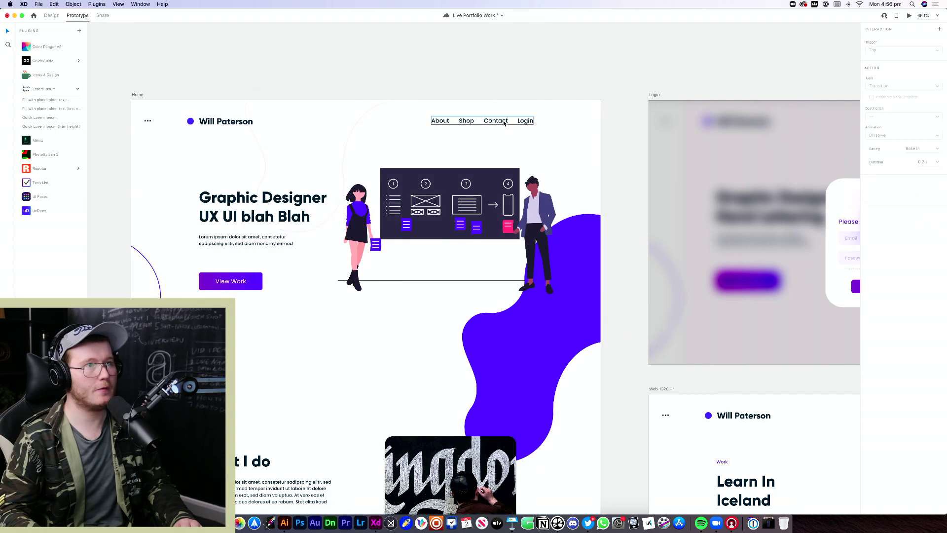
{"action": "double_click", "coordinate": [499, 122]}
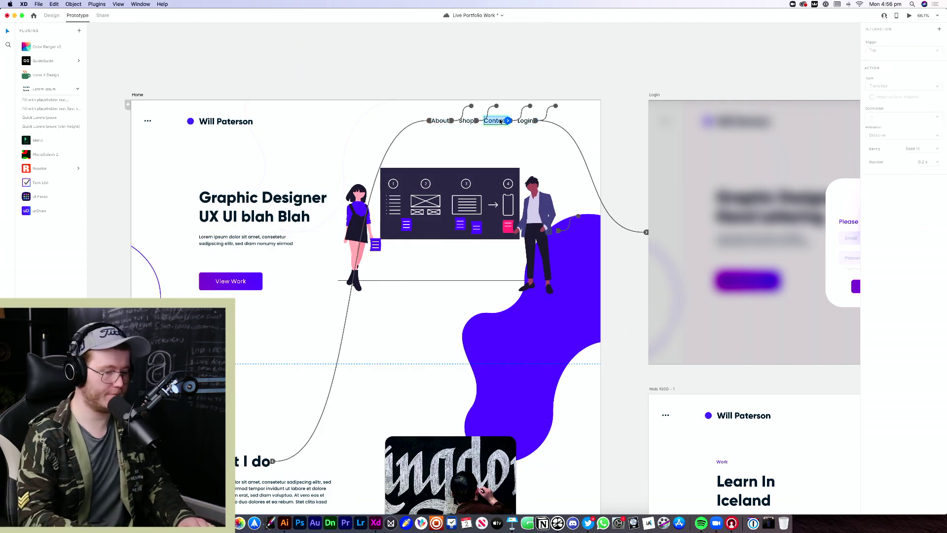
{"action": "key", "text": "Escape"}
{"action": "double_click", "coordinate": [491, 124]}
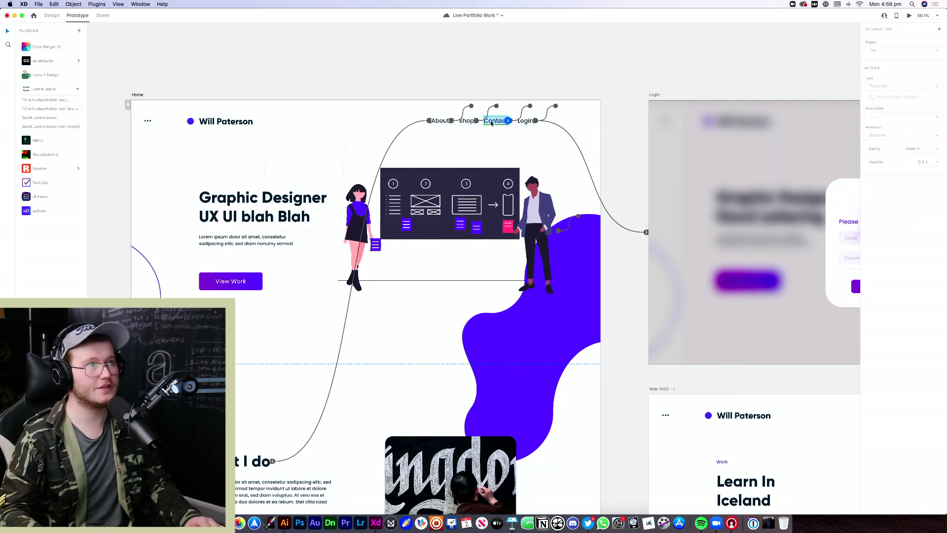
{"action": "key", "text": "super+1"}
{"action": "double_click", "coordinate": [491, 123]}
{"action": "key", "text": "super+a"}
{"action": "type", "text": "Wo"}
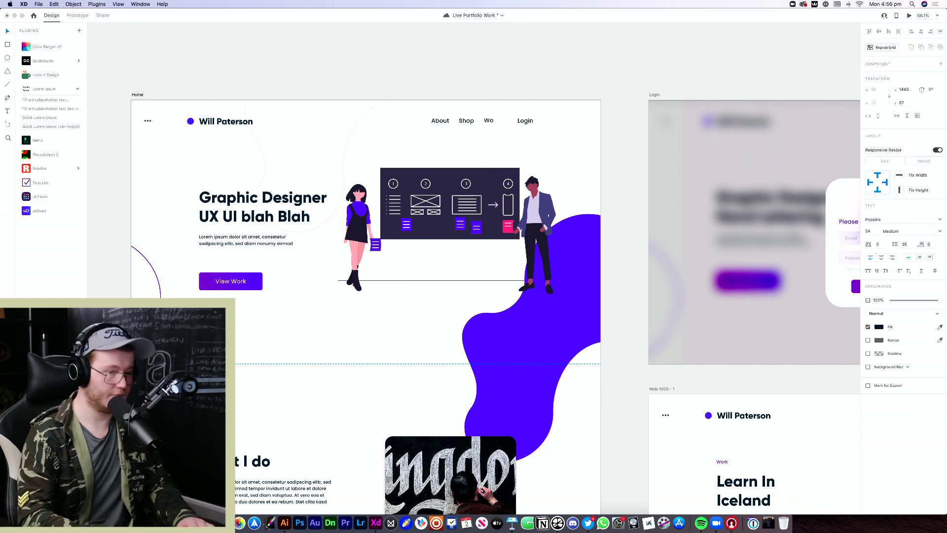
{"action": "type", "text": "rk"}
{"action": "key", "text": "Escape"}
{"action": "key", "text": "Escape"}
Shift Home's navigation menu slightly right and show the artboard's layout grid to check its alignment with the columns
{"action": "scroll", "coordinate": [528, 146], "scroll_direction": "down", "scroll_amount": 3}
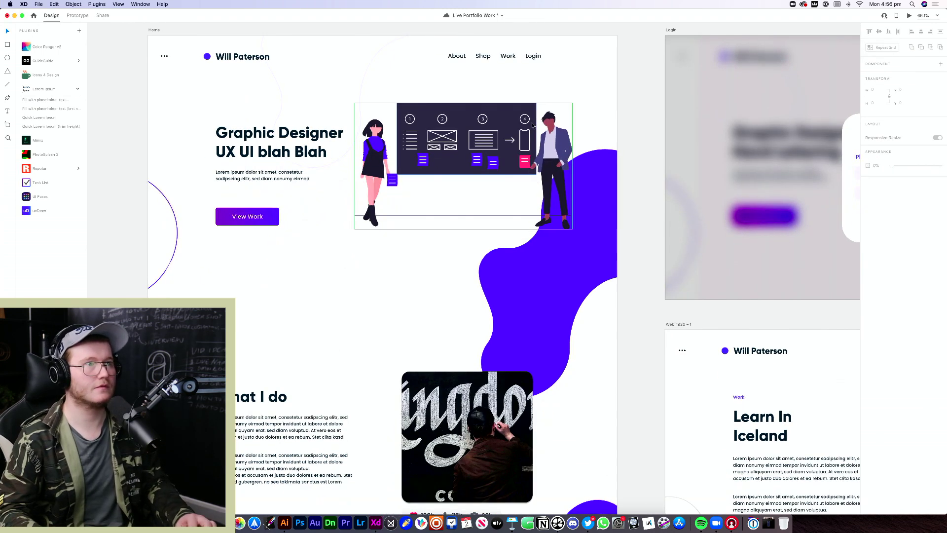
{"action": "left_click_drag", "start_coordinate": [529, 57], "coordinate": [538, 59]}
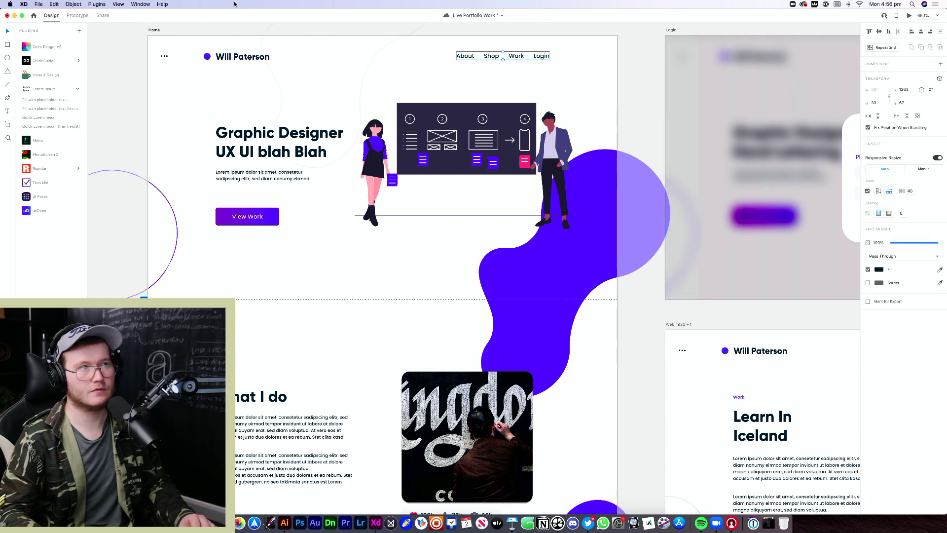
{"action": "left_click", "coordinate": [140, 34]}
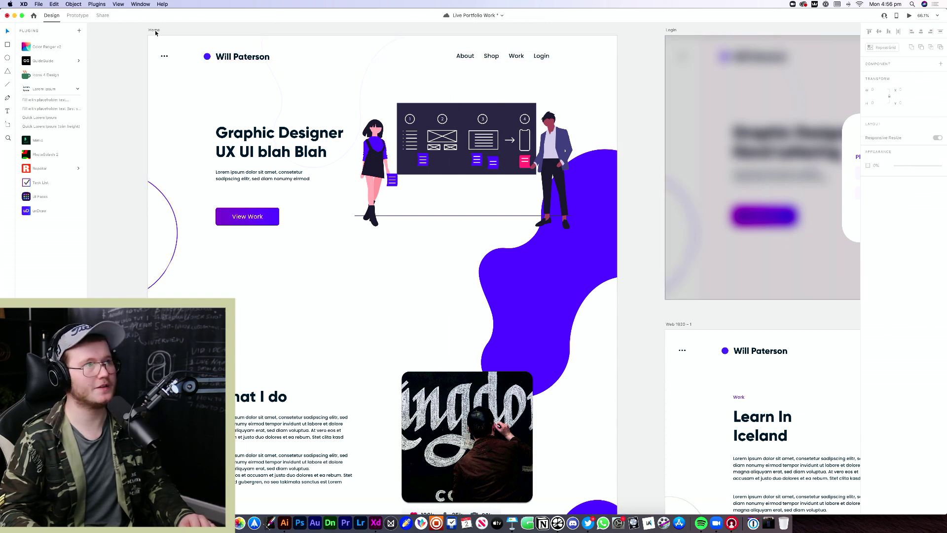
{"action": "left_click", "coordinate": [154, 30]}
{"action": "left_click", "coordinate": [869, 245]}
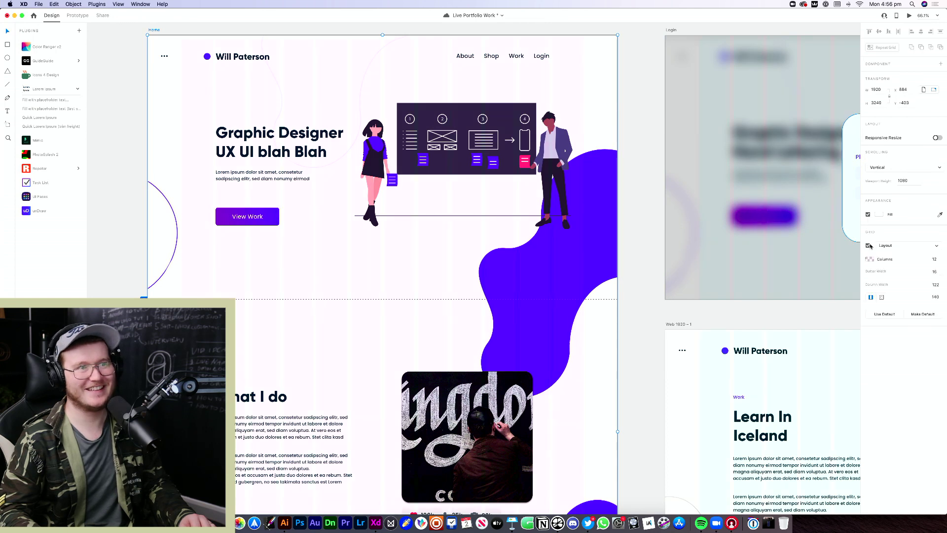
{"action": "left_click", "coordinate": [573, 60]}
{"action": "scroll", "coordinate": [566, 63], "scroll_direction": "up", "scroll_amount": 5}
{"action": "scroll", "coordinate": [566, 62], "scroll_direction": "up", "scroll_amount": 3}
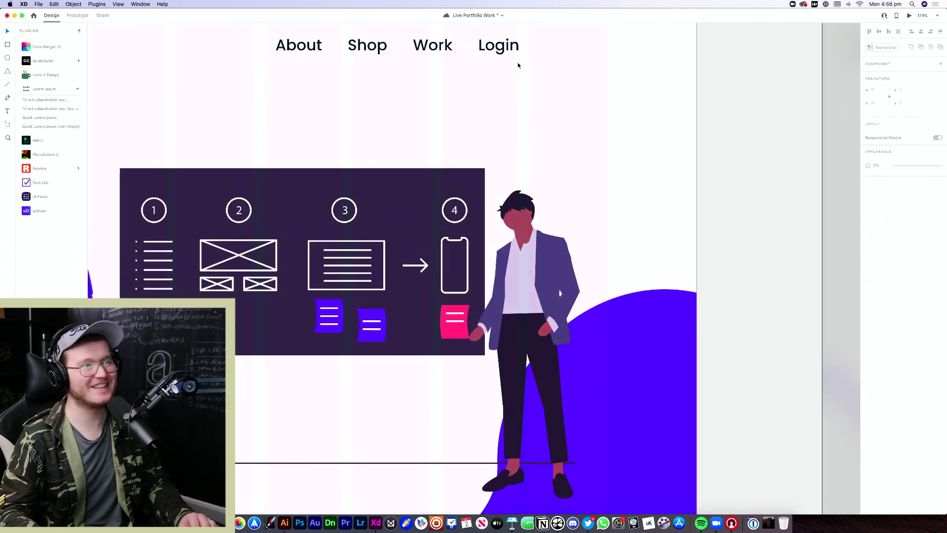
{"action": "left_click", "coordinate": [513, 46]}
{"action": "left_click", "coordinate": [568, 83]}
Hide the Home artboard's layout grid and deselect the artboard
{"action": "scroll", "coordinate": [568, 84], "scroll_direction": "down", "scroll_amount": 10}
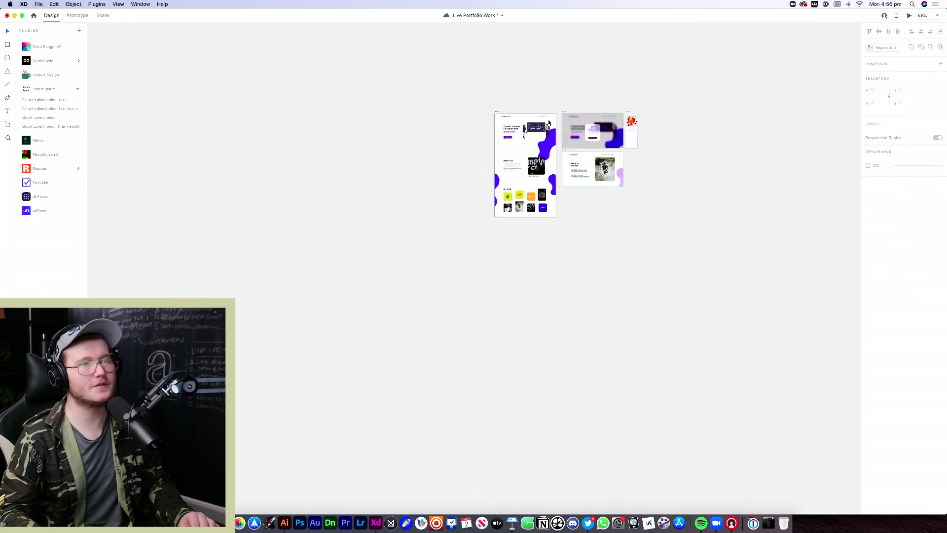
{"action": "scroll", "coordinate": [533, 125], "scroll_direction": "up", "scroll_amount": 6}
{"action": "scroll", "coordinate": [533, 125], "scroll_direction": "up", "scroll_amount": 2}
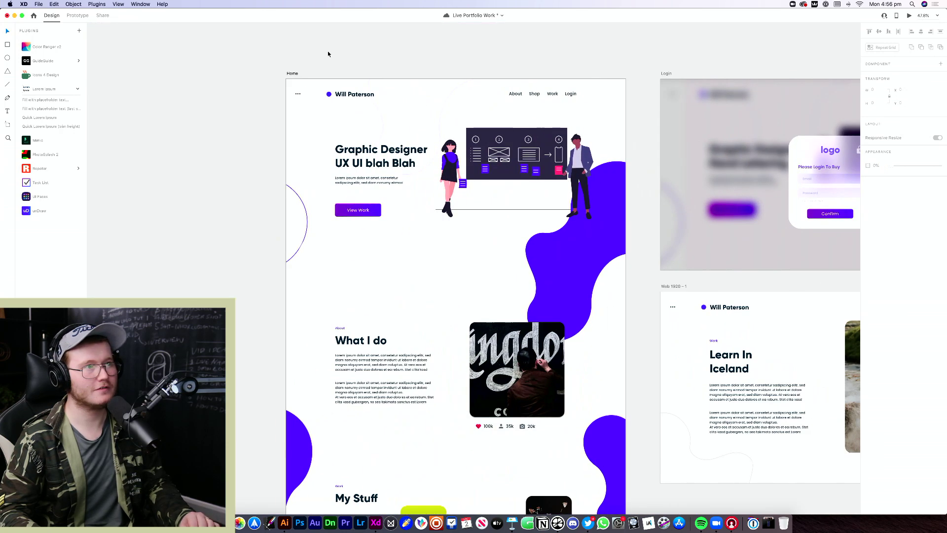
{"action": "left_click", "coordinate": [294, 73]}
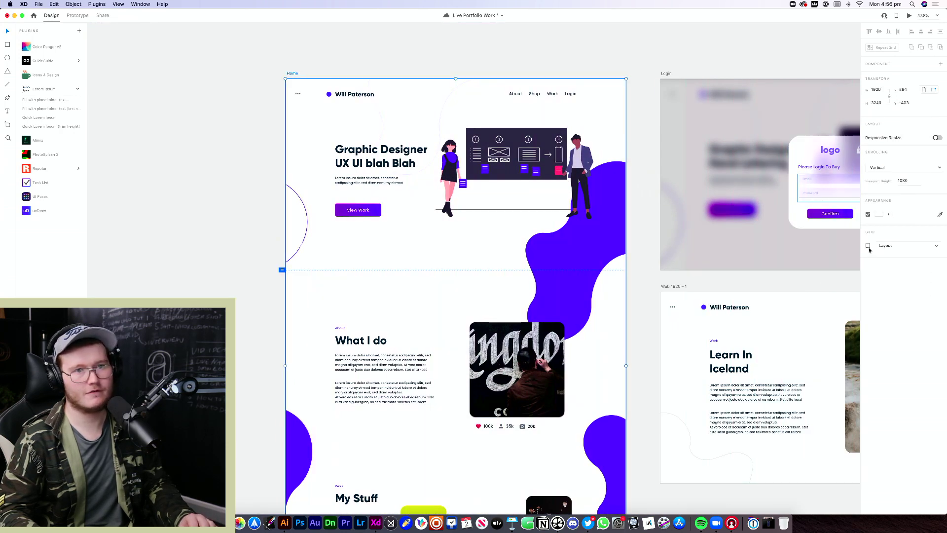
{"action": "scroll", "coordinate": [609, 187], "scroll_direction": "down", "scroll_amount": 3}
{"action": "left_click", "coordinate": [610, 188]}
{"action": "scroll", "coordinate": [609, 188], "scroll_direction": "down", "scroll_amount": 3}
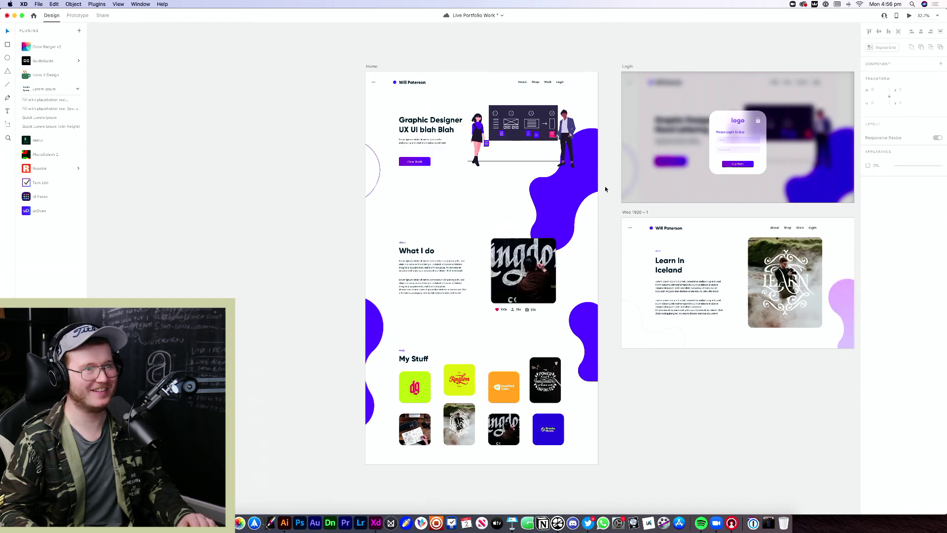
{"action": "scroll", "coordinate": [436, 61], "scroll_direction": "right", "scroll_amount": 3}
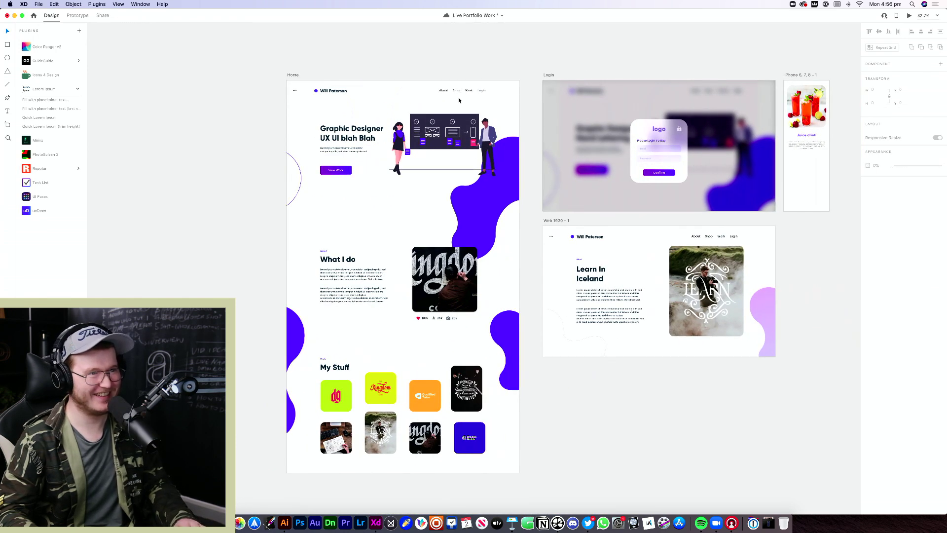
{"action": "scroll", "coordinate": [451, 133], "scroll_direction": "right", "scroll_amount": 2}
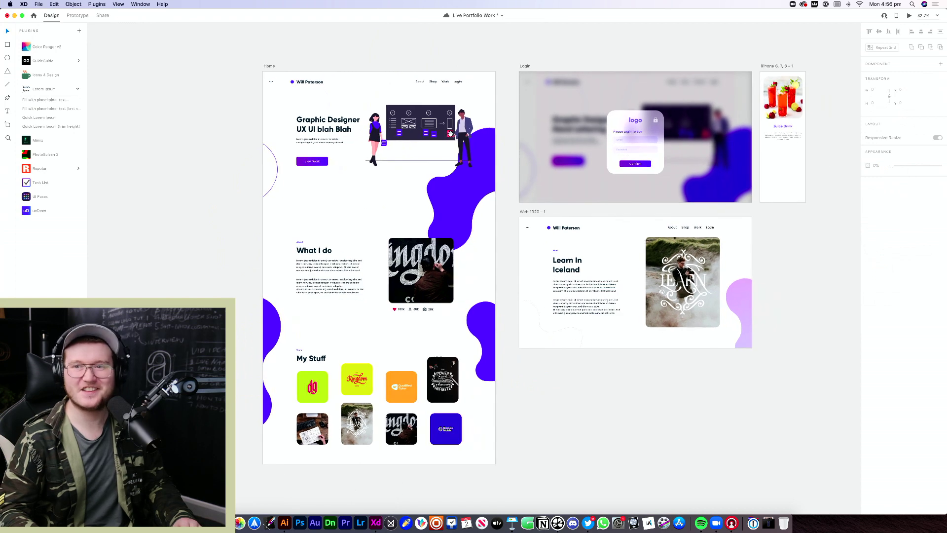
{"action": "scroll", "coordinate": [446, 207], "scroll_direction": "right", "scroll_amount": 2}
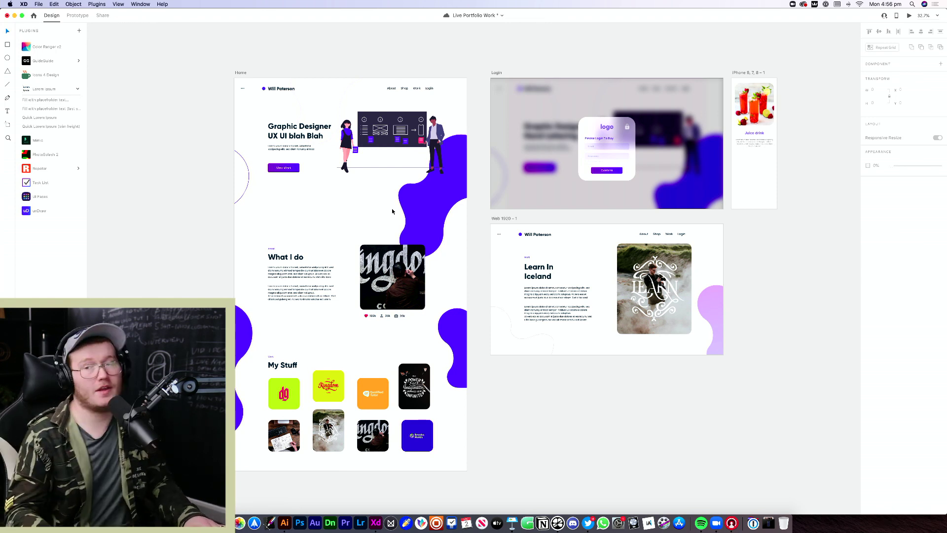
{"action": "scroll", "coordinate": [377, 215], "scroll_direction": "left", "scroll_amount": 5}
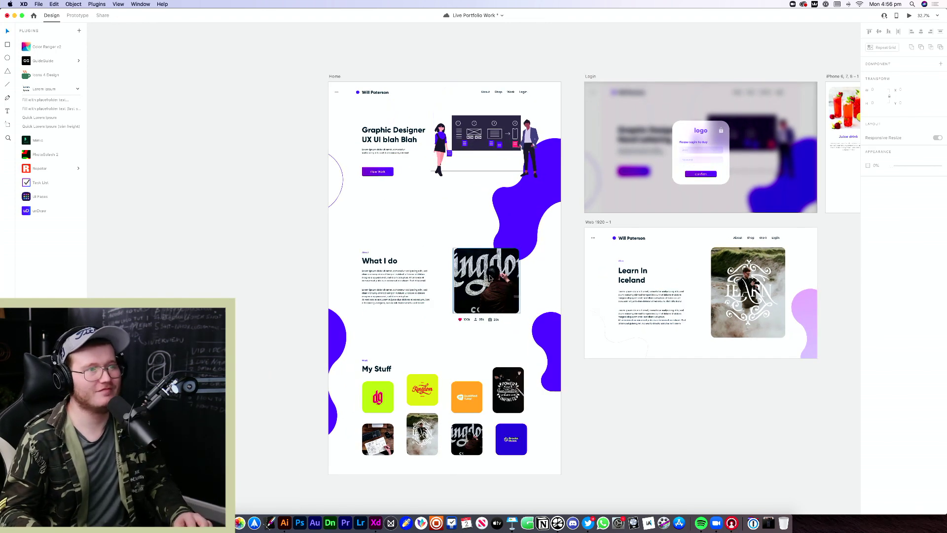
In Prototype mode, link the Work item in Home's navigation menu to the My Stuff heading with a tap-triggered Scroll To action
{"action": "left_click", "coordinate": [512, 92]}
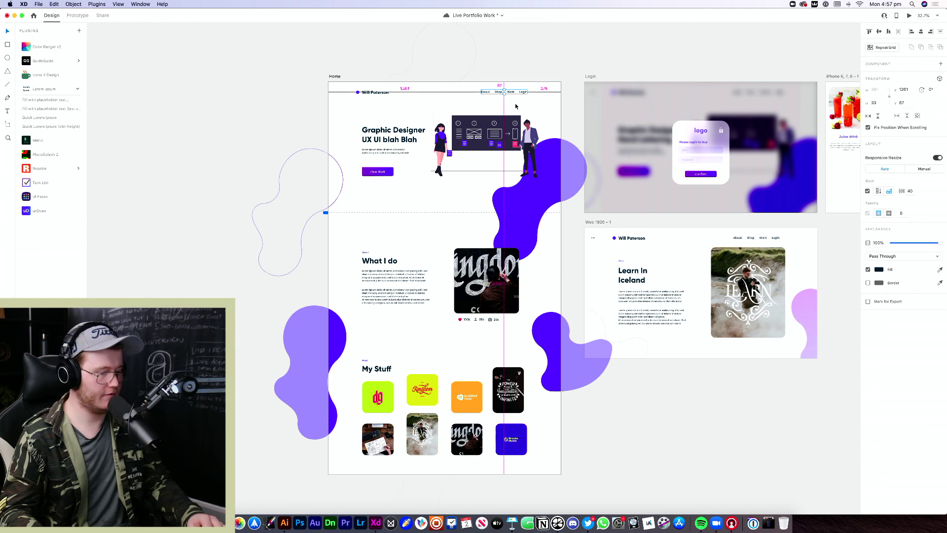
{"action": "key", "text": "ctrl+Tab"}
{"action": "key", "text": "ctrl+Tab"}
{"action": "key", "text": "ctrl+Tab"}
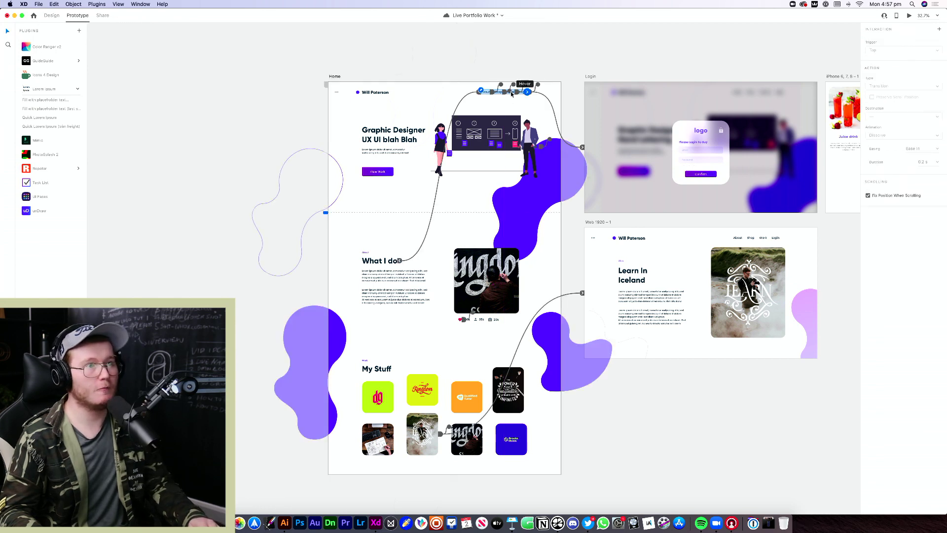
{"action": "key", "text": "alt"}
{"action": "scroll", "coordinate": [514, 95], "scroll_direction": "up", "scroll_amount": 3}
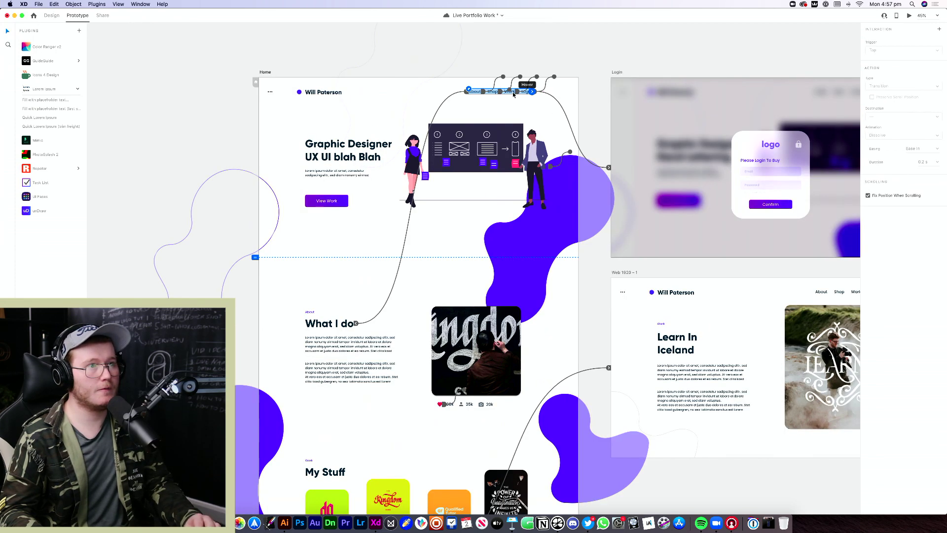
{"action": "left_click", "coordinate": [512, 93]}
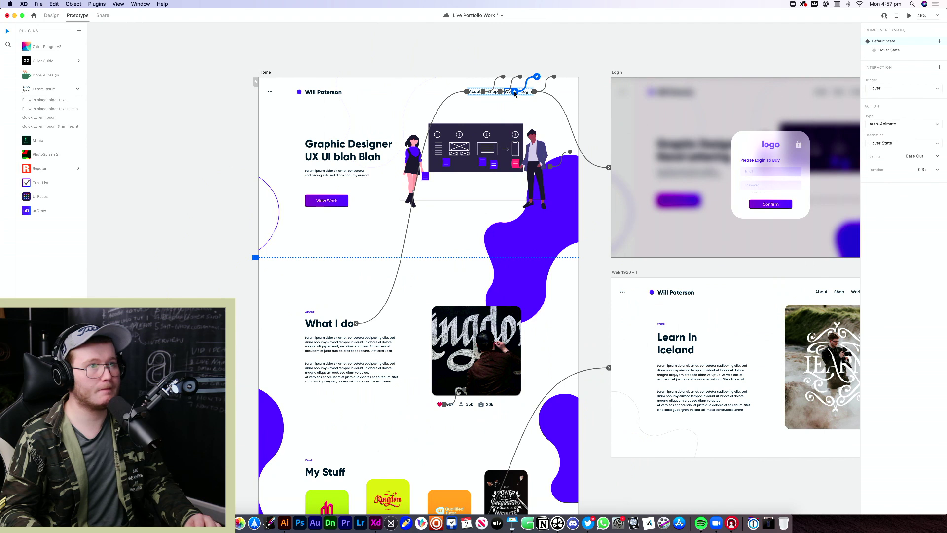
{"action": "left_click_drag", "start_coordinate": [514, 93], "coordinate": [325, 253]}
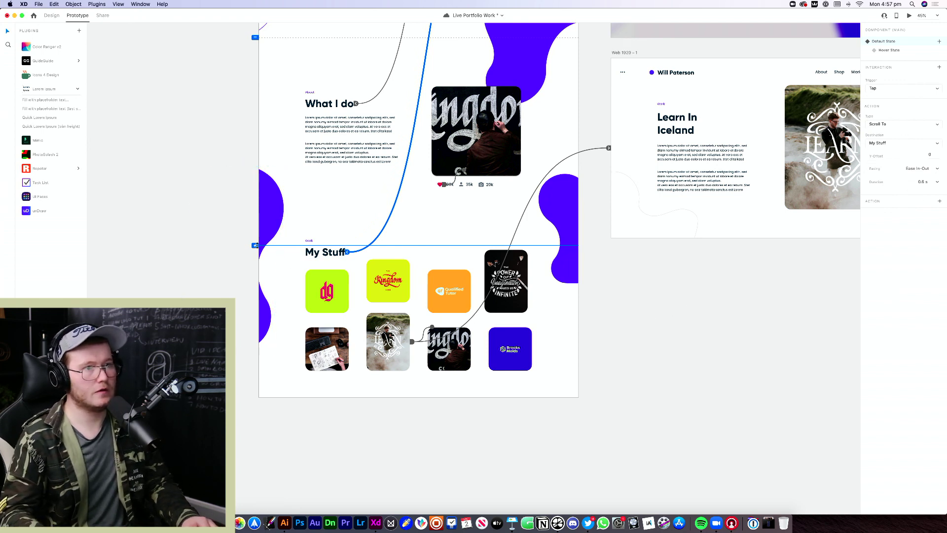
{"action": "left_click", "coordinate": [649, 376]}
{"action": "left_click", "coordinate": [571, 345]}
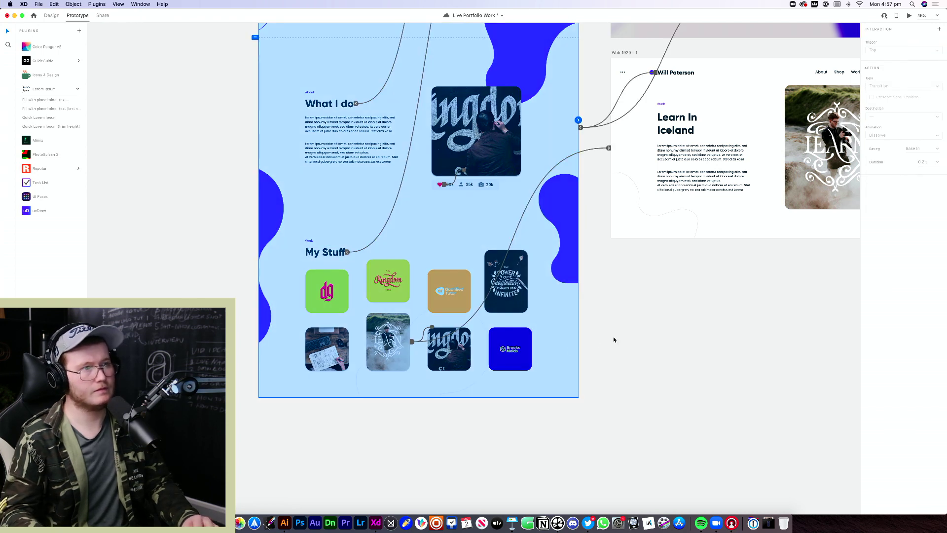
{"action": "key", "text": "ctrl+Tab"}
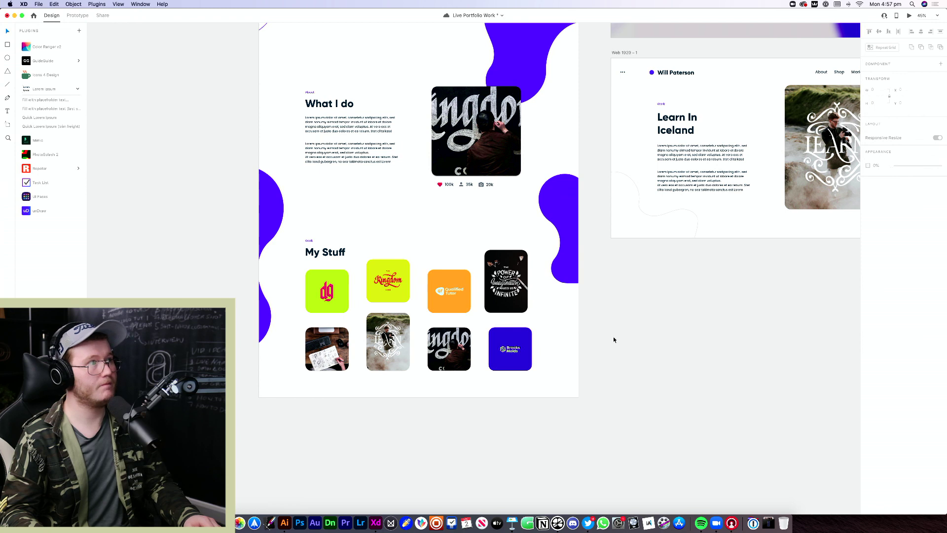
{"action": "key", "text": "super+semicolon"}
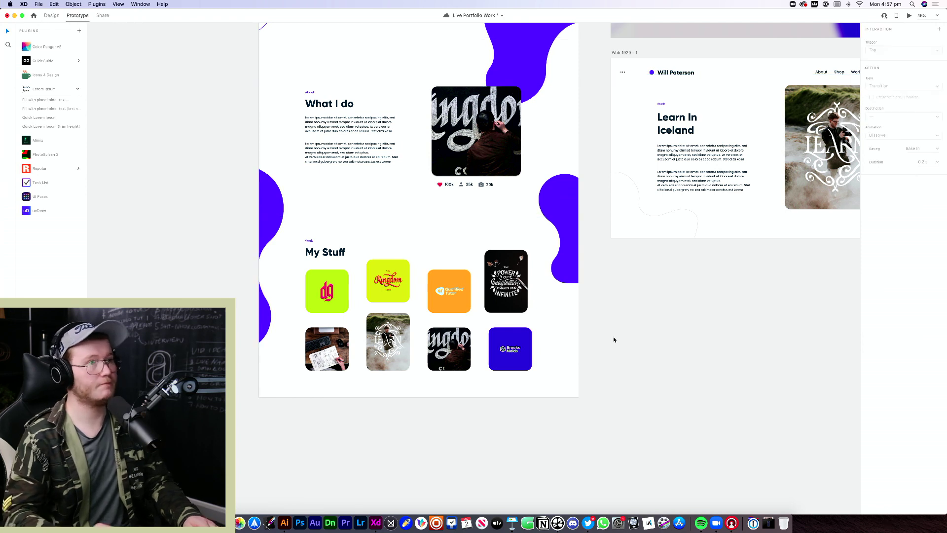
{"action": "key", "text": "ctrl+Tab"}
{"action": "left_click", "coordinate": [571, 342]}
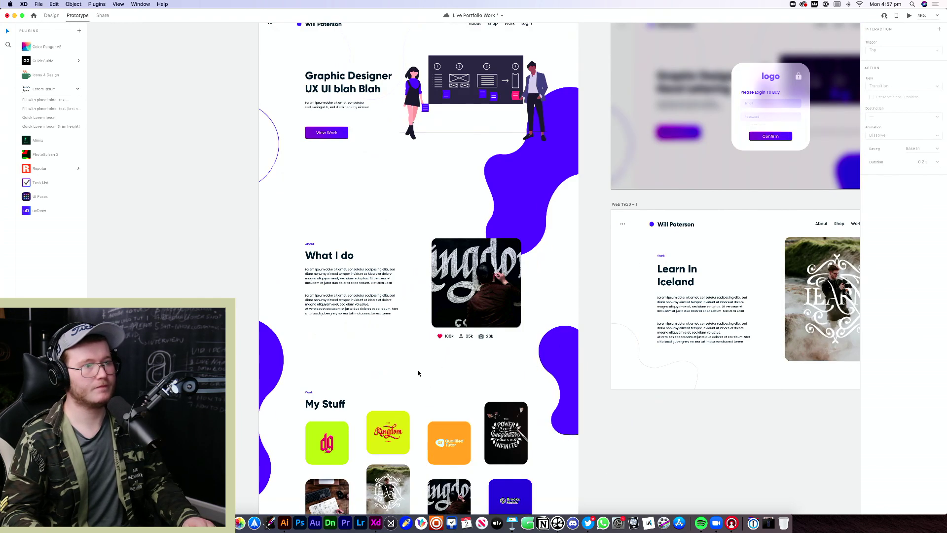
Raise the scroll stop of the Work item's My Stuff link to a vertical offset of about -195
{"action": "left_click", "coordinate": [418, 369]}
{"action": "scroll", "coordinate": [418, 370], "scroll_direction": "up", "scroll_amount": 1}
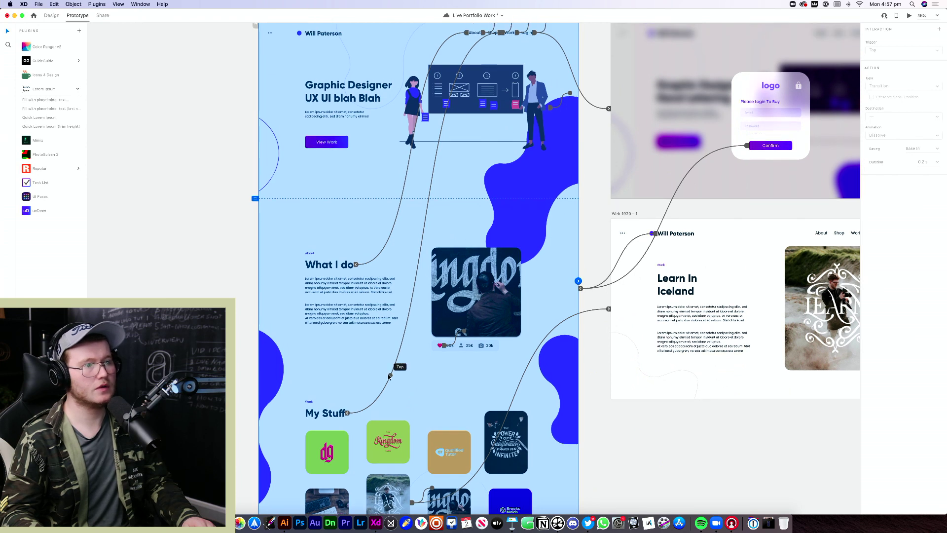
{"action": "left_click", "coordinate": [508, 33]}
{"action": "left_click_drag", "start_coordinate": [514, 33], "coordinate": [347, 413]}
{"action": "left_click_drag", "start_coordinate": [254, 404], "coordinate": [260, 372]}
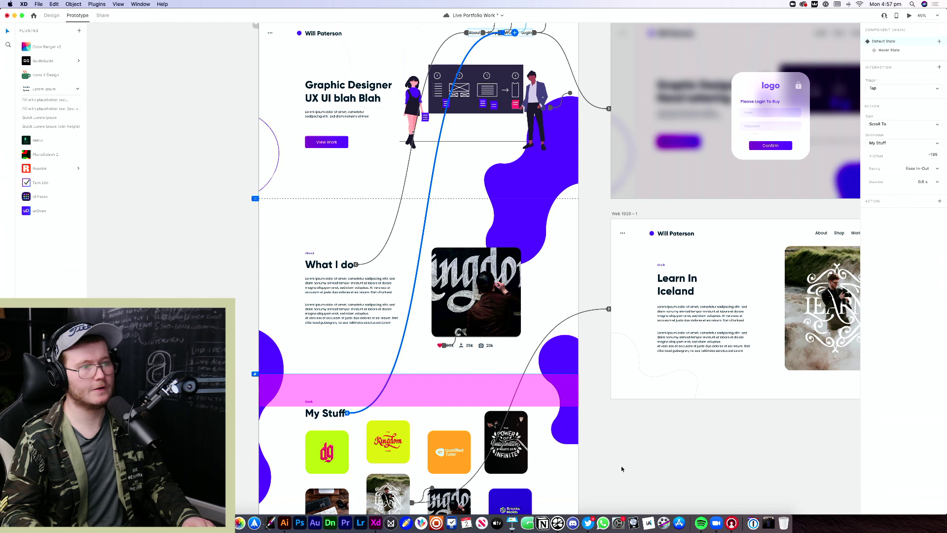
{"action": "left_click", "coordinate": [621, 419]}
Preview the prototype, testing the Work menu item, the Learn thumbnail and the header logo link, and close the preview
{"action": "key", "text": "super+Return"}
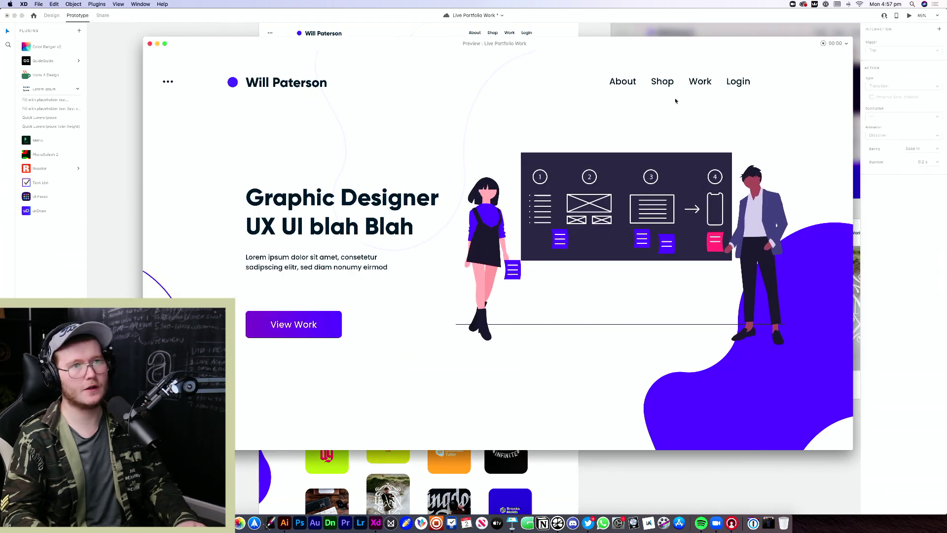
{"action": "left_click", "coordinate": [698, 84]}
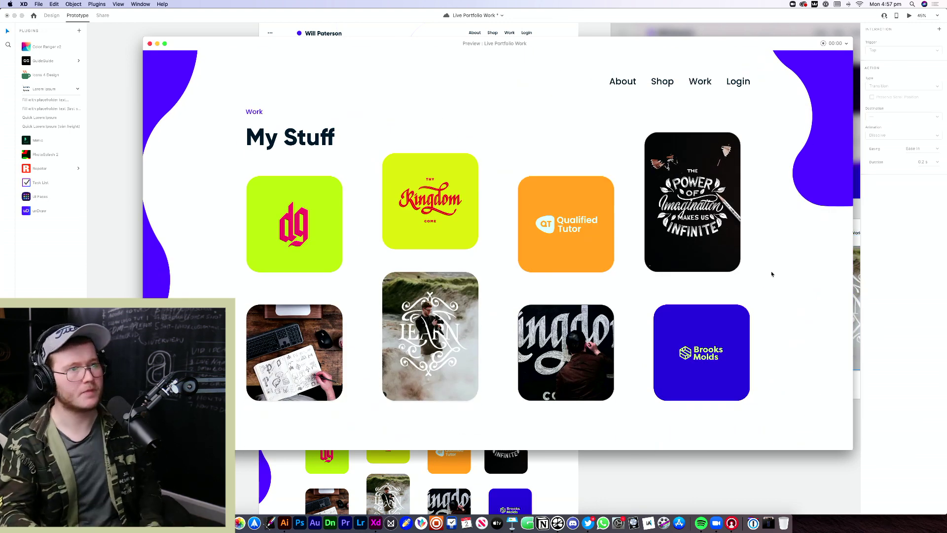
{"action": "left_click", "coordinate": [439, 325]}
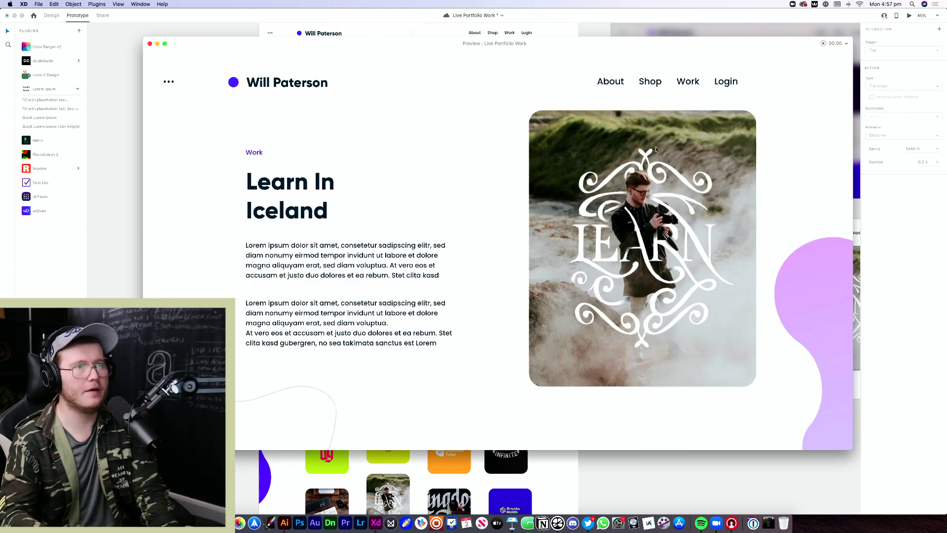
{"action": "left_click", "coordinate": [318, 85]}
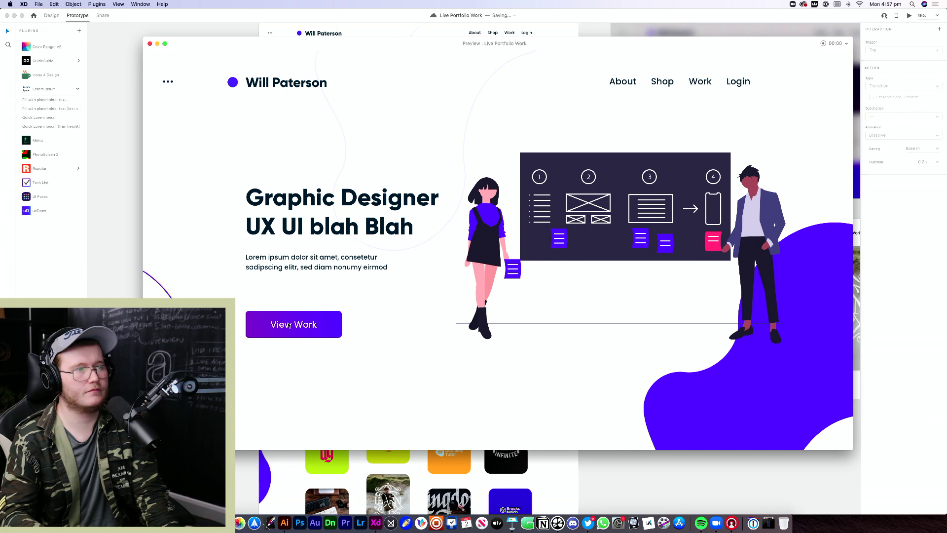
{"action": "left_click", "coordinate": [150, 44]}
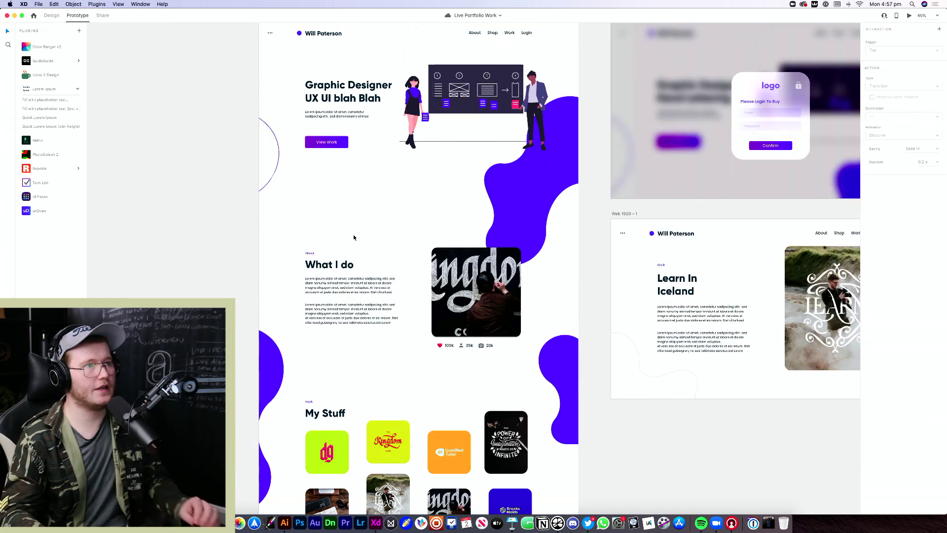
Link the View Work button to the My Stuff heading with a tap-triggered Scroll To action and a vertical offset of about -201
{"action": "scroll", "coordinate": [353, 236], "scroll_direction": "down", "scroll_amount": 3}
{"action": "left_click", "coordinate": [327, 81]}
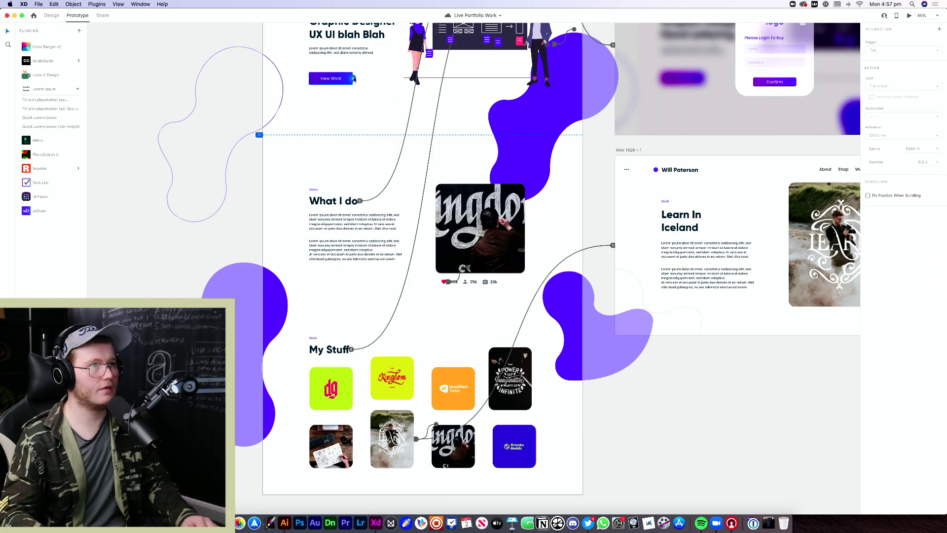
{"action": "left_click_drag", "start_coordinate": [353, 78], "coordinate": [337, 356]}
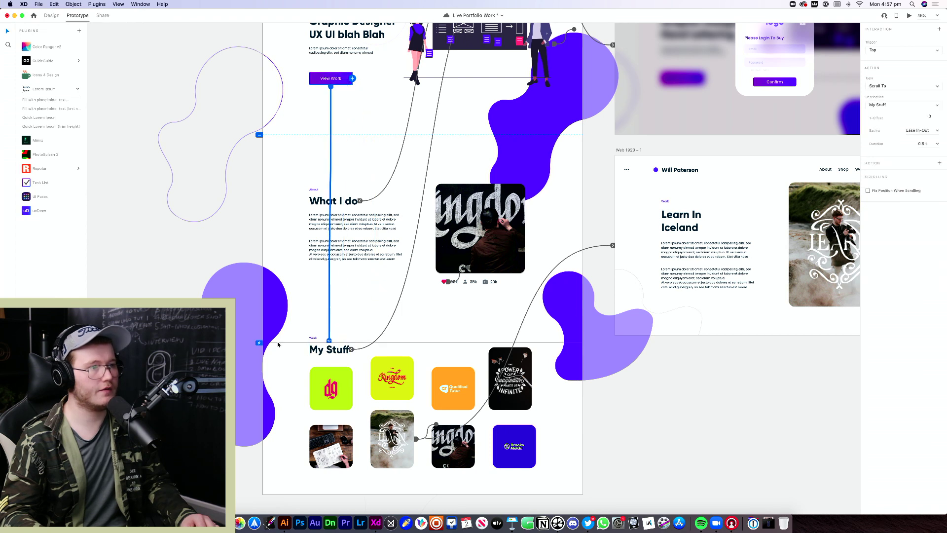
{"action": "left_click_drag", "start_coordinate": [257, 342], "coordinate": [262, 309]}
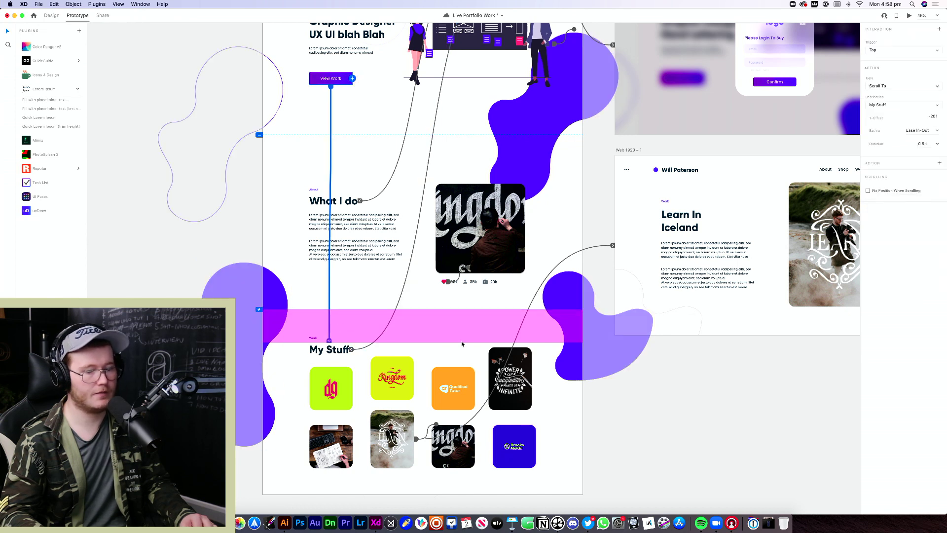
Preview the prototype to test the View Work button's scroll to the My Stuff section, and close the preview
{"action": "key", "text": "super+Return"}
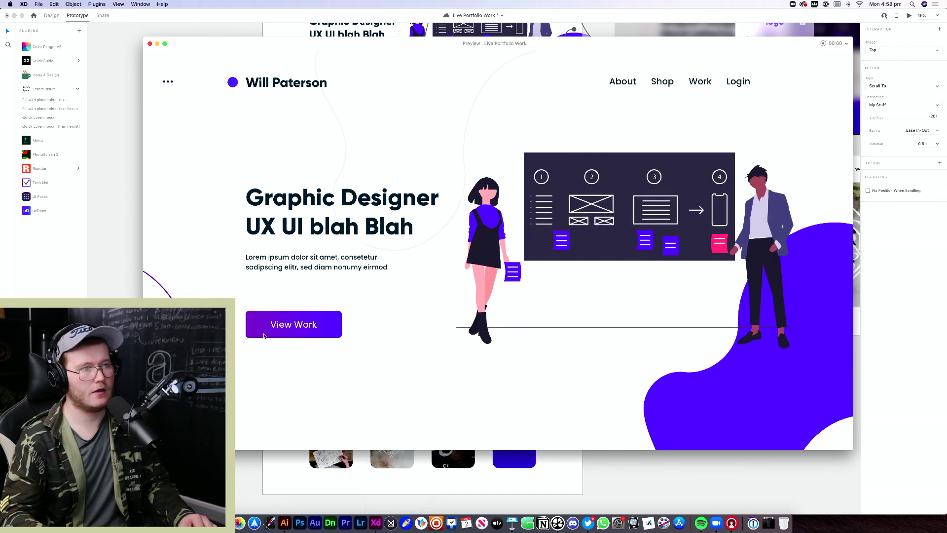
{"action": "left_click", "coordinate": [296, 329]}
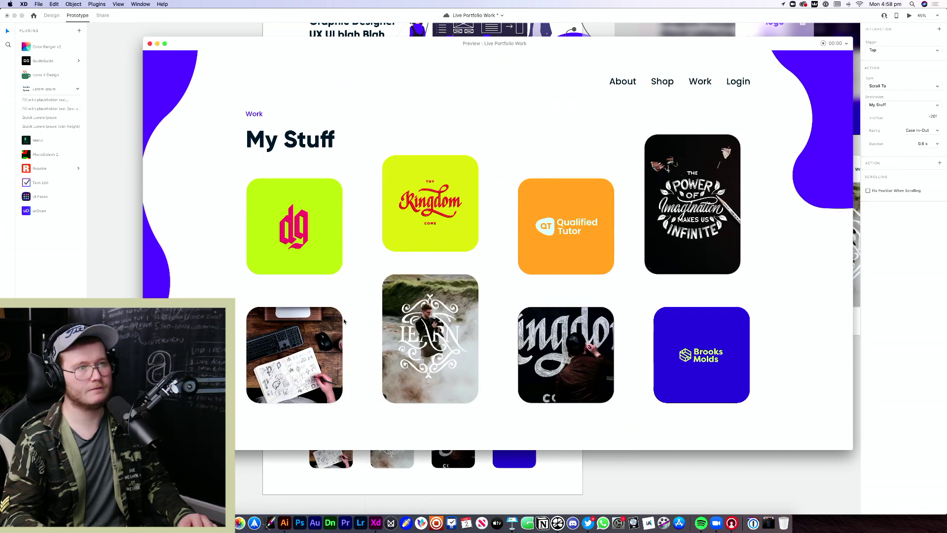
{"action": "scroll", "coordinate": [344, 321], "scroll_direction": "down", "scroll_amount": 1}
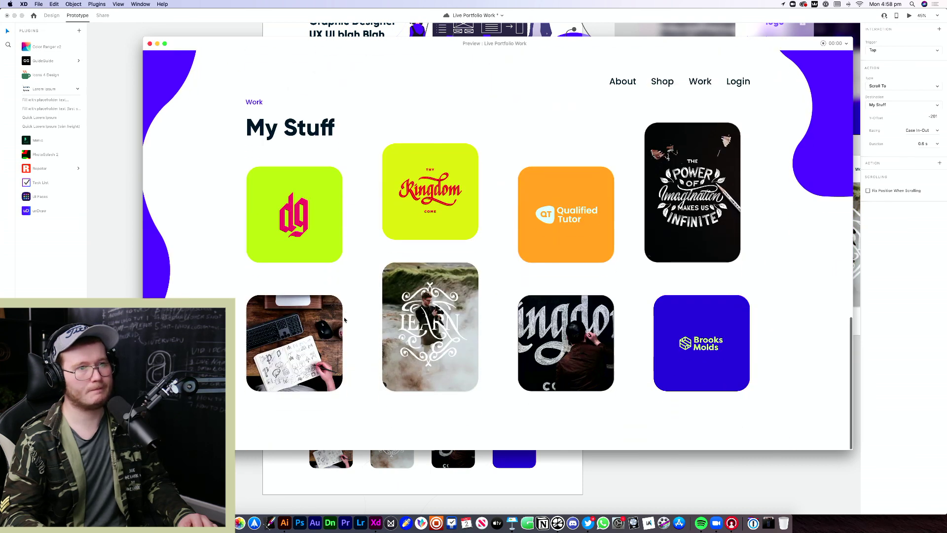
{"action": "left_click", "coordinate": [149, 44]}
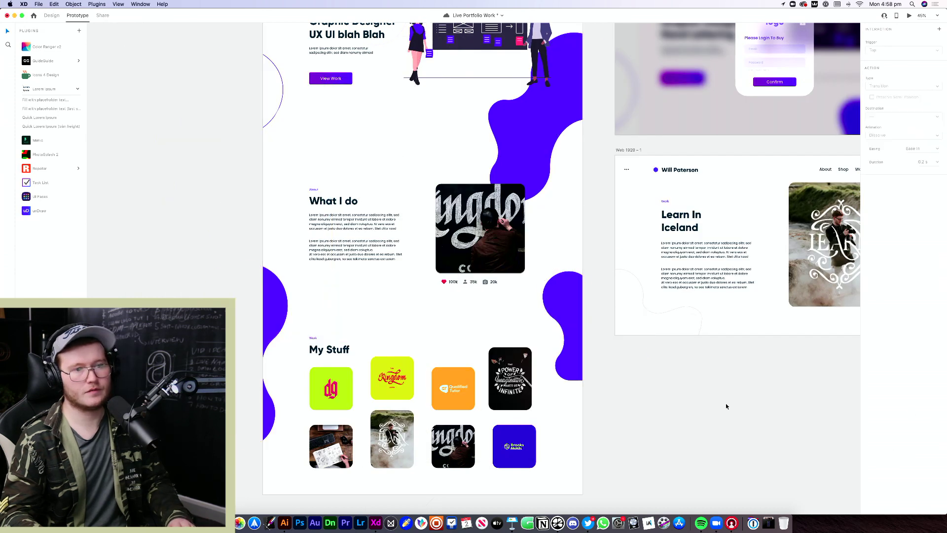
Preview the prototype again and test the Login menu item and the login card's Confirm button
{"action": "scroll", "coordinate": [726, 406], "scroll_direction": "down", "scroll_amount": 5}
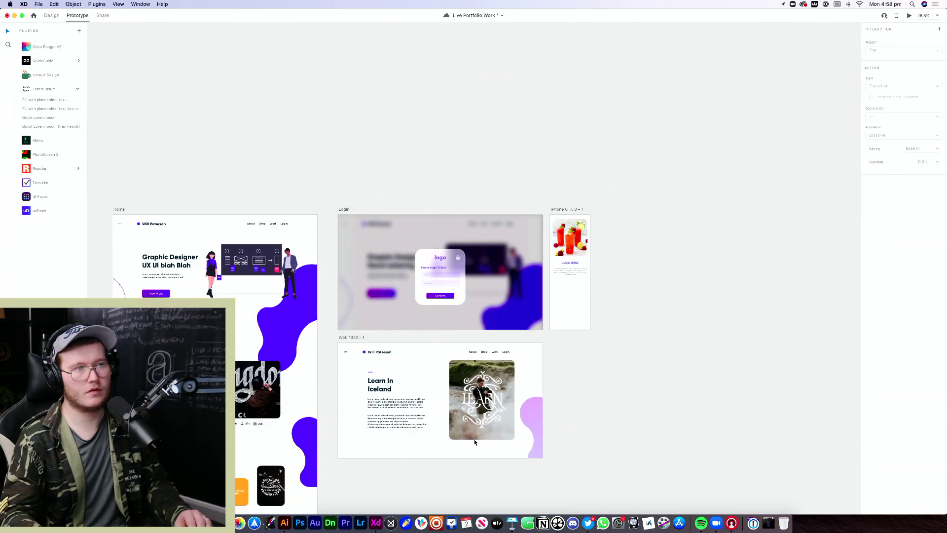
{"action": "scroll", "coordinate": [474, 439], "scroll_direction": "up", "scroll_amount": 3}
{"action": "key", "text": "super+Return"}
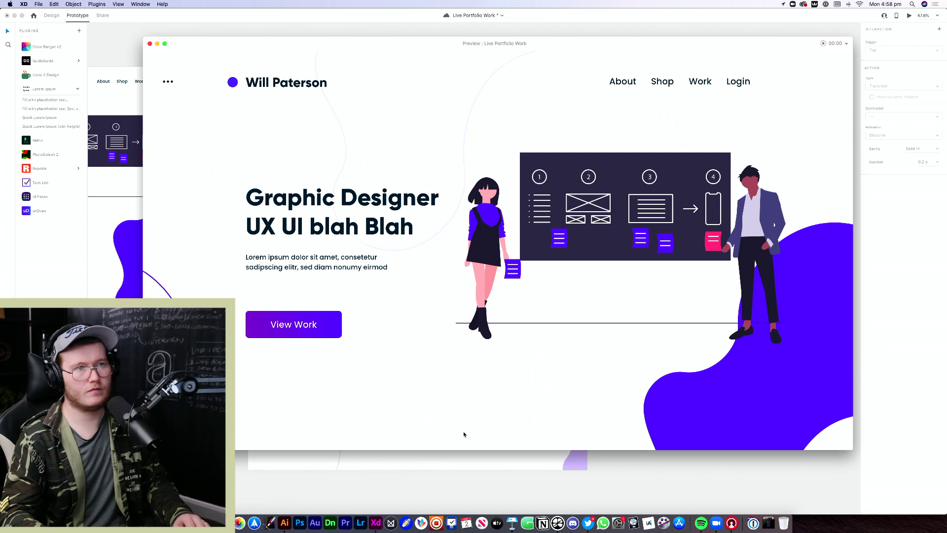
{"action": "left_click", "coordinate": [743, 83]}
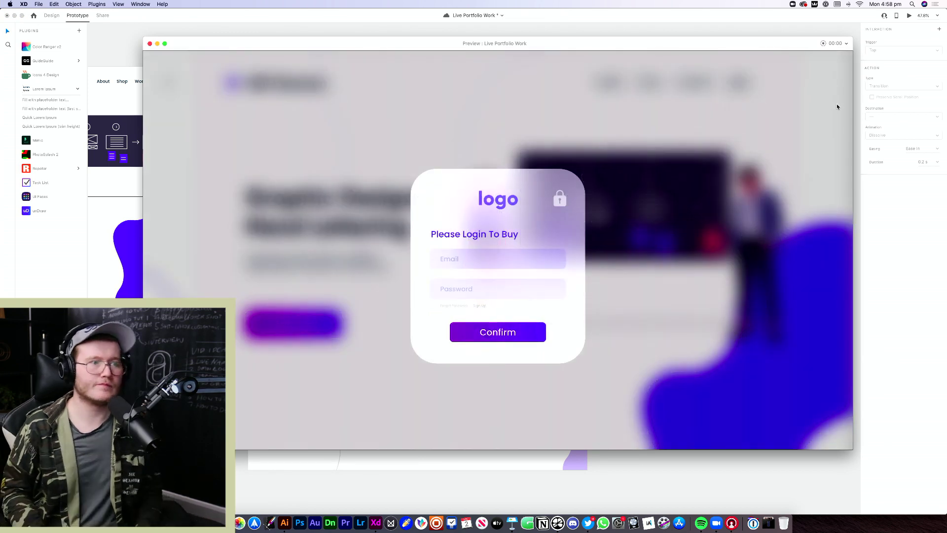
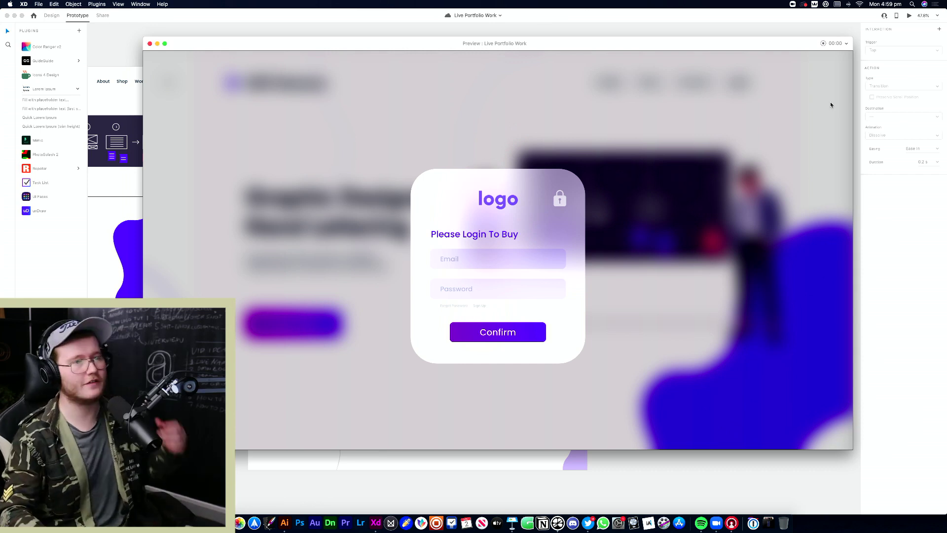
{"action": "left_click", "coordinate": [524, 332]}
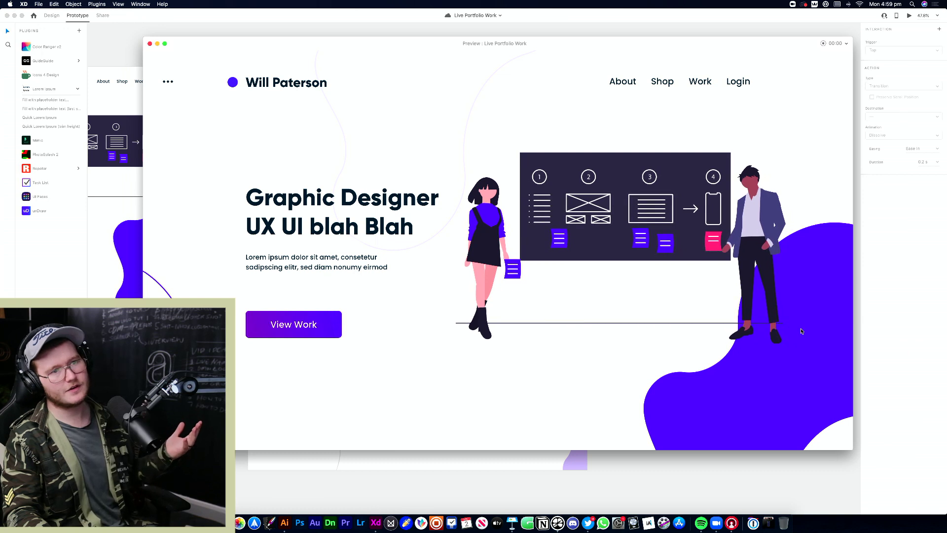
Examine the Home page in the preview from the hero section through What I do to My Stuff and back up
{"action": "scroll", "coordinate": [802, 331], "scroll_direction": "down", "scroll_amount": 10}
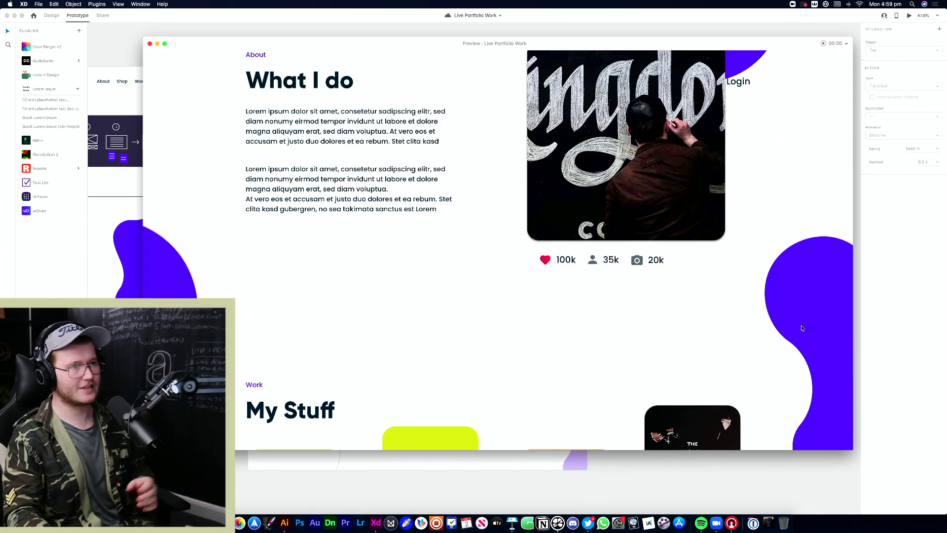
{"action": "scroll", "coordinate": [796, 333], "scroll_direction": "down", "scroll_amount": 3}
{"action": "scroll", "coordinate": [794, 333], "scroll_direction": "down", "scroll_amount": 5}
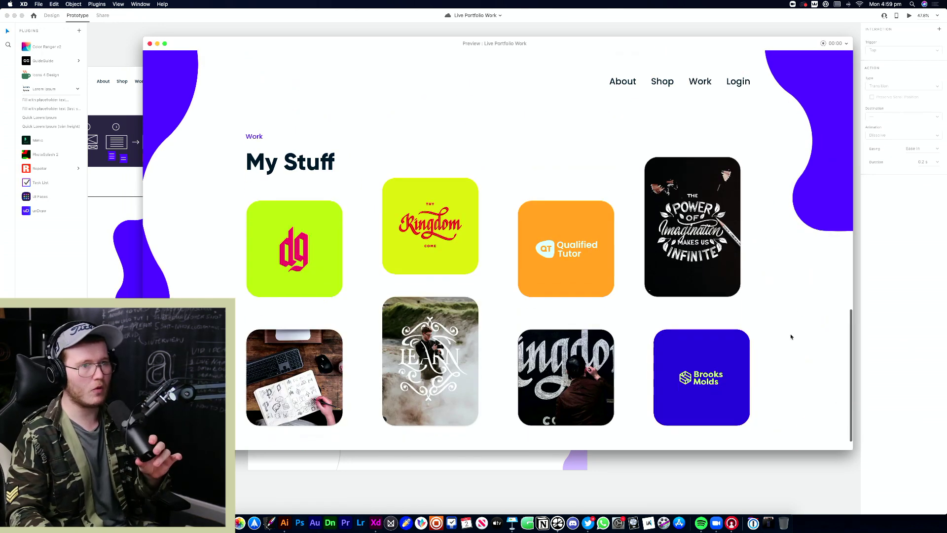
{"action": "scroll", "coordinate": [690, 395], "scroll_direction": "up", "scroll_amount": 10}
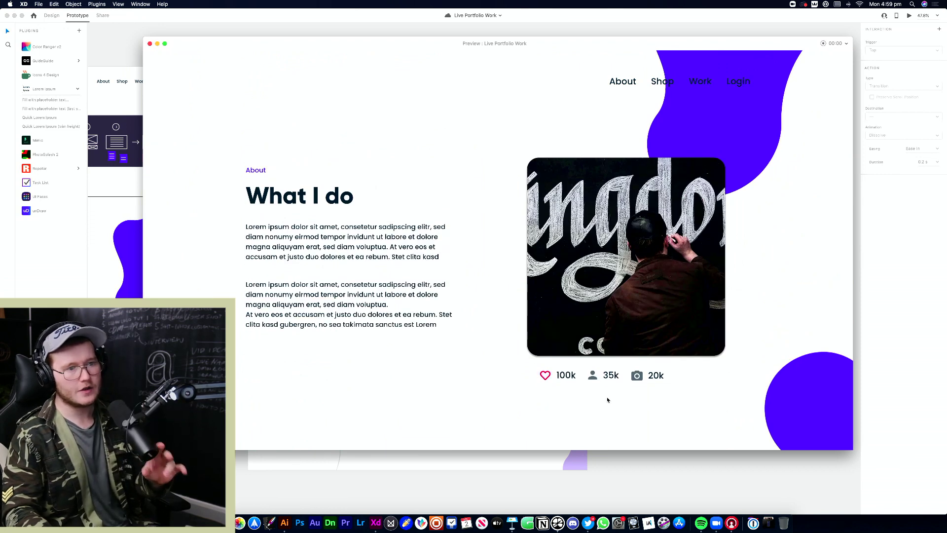
{"action": "scroll", "coordinate": [608, 395], "scroll_direction": "up", "scroll_amount": 8}
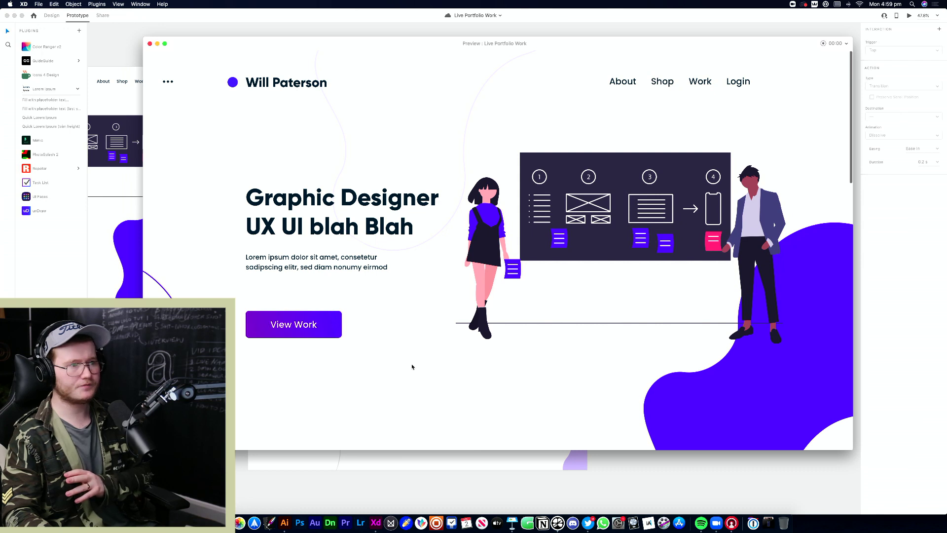
{"action": "scroll", "coordinate": [412, 366], "scroll_direction": "down", "scroll_amount": 5}
{"action": "scroll", "coordinate": [375, 360], "scroll_direction": "up", "scroll_amount": 5}
{"action": "scroll", "coordinate": [304, 335], "scroll_direction": "down", "scroll_amount": 1}
Test the previewed path from the View Work button through the Learn thumbnail and back to Home via the header logo
{"action": "left_click", "coordinate": [297, 316]}
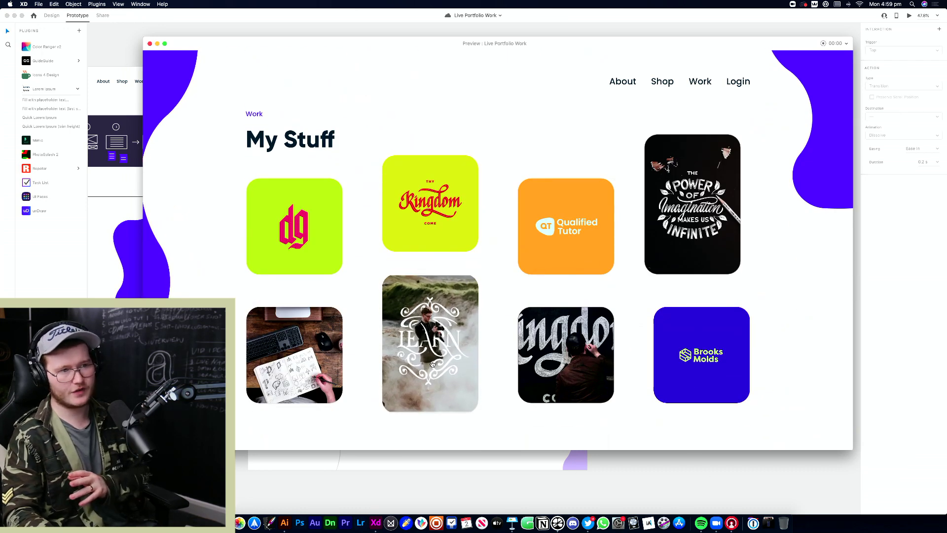
{"action": "left_click", "coordinate": [430, 358]}
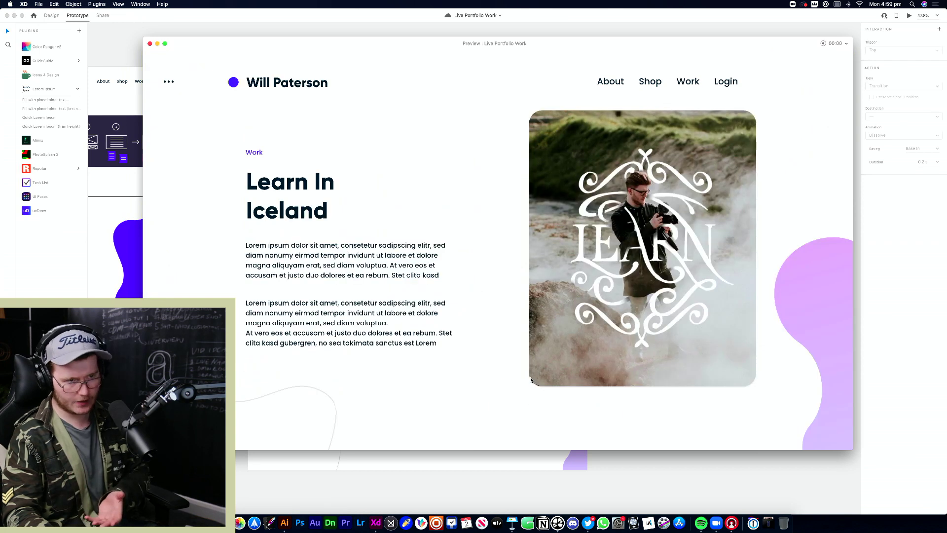
{"action": "left_click", "coordinate": [275, 87]}
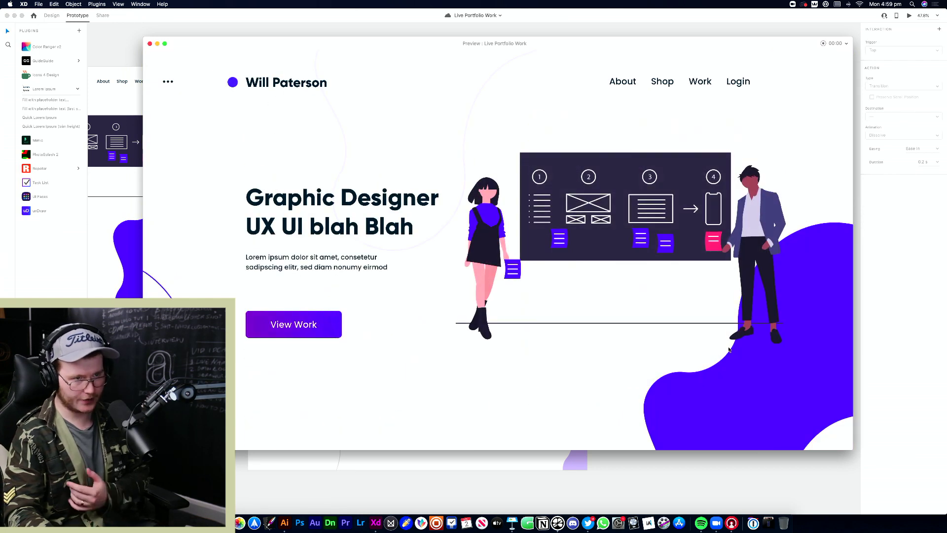
Examine the Home page in the preview from the hero section down to My Stuff and back up to What I do
{"action": "scroll", "coordinate": [789, 246], "scroll_direction": "down", "scroll_amount": 3}
{"action": "scroll", "coordinate": [758, 347], "scroll_direction": "up", "scroll_amount": 3}
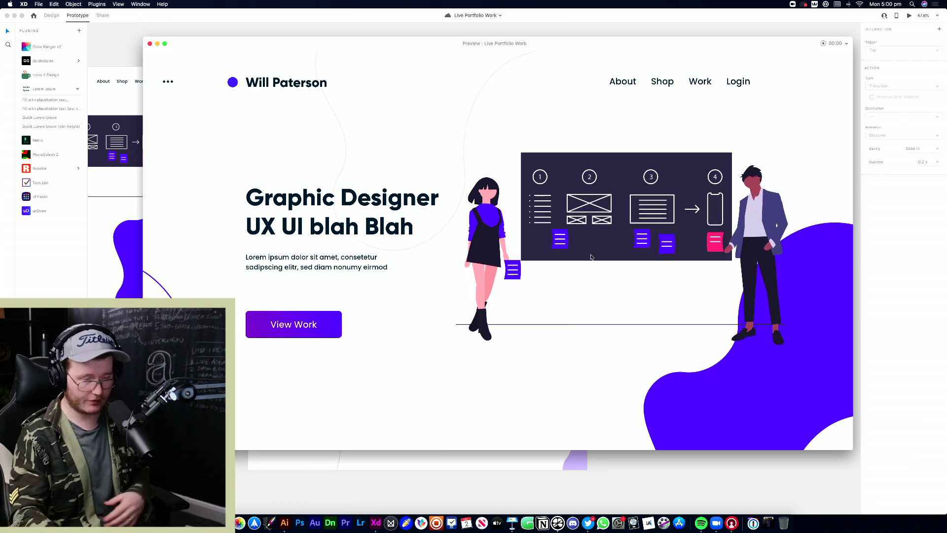
{"action": "scroll", "coordinate": [589, 258], "scroll_direction": "down", "scroll_amount": 10}
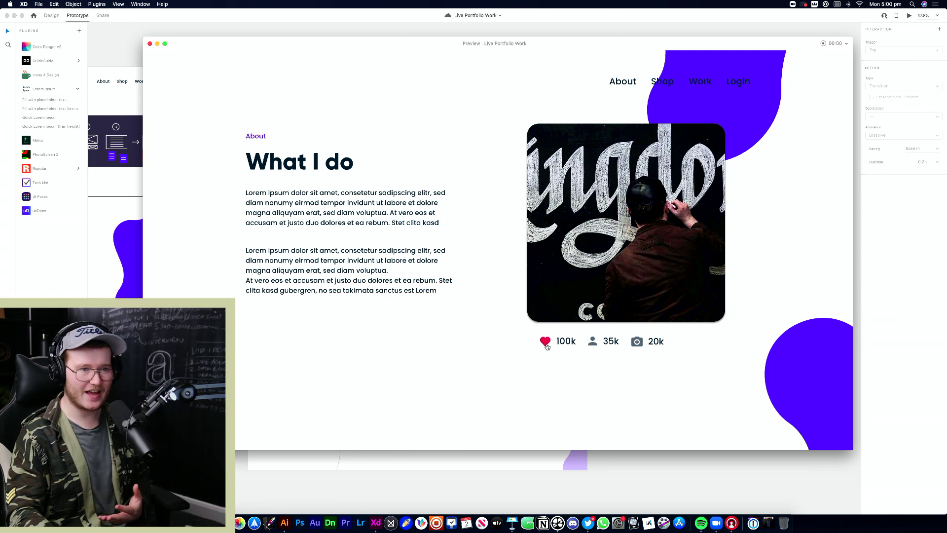
{"action": "left_click", "coordinate": [633, 270]}
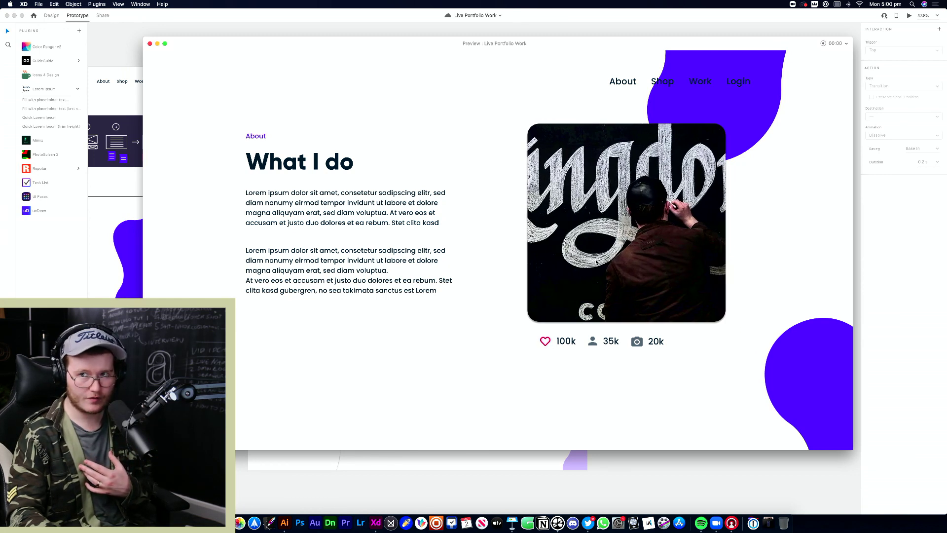
{"action": "scroll", "coordinate": [596, 261], "scroll_direction": "down", "scroll_amount": 10}
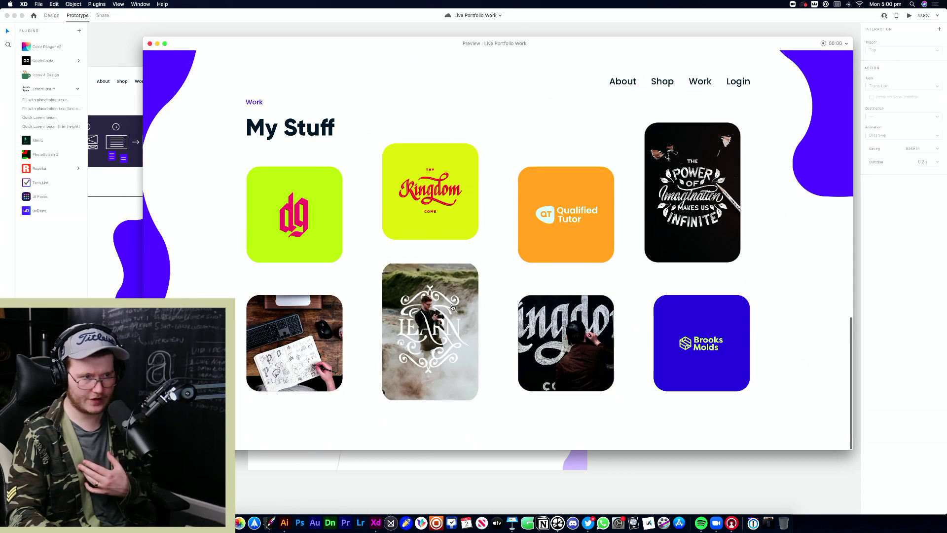
{"action": "scroll", "coordinate": [649, 302], "scroll_direction": "up", "scroll_amount": 10}
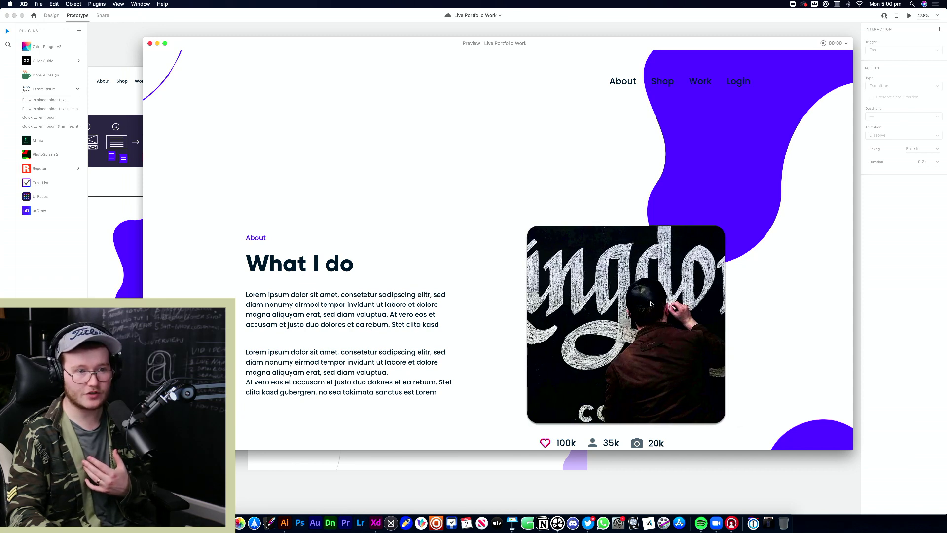
Test toggling the heart icon below the What I do photo on and off, and close the preview
{"action": "scroll", "coordinate": [760, 346], "scroll_direction": "down", "scroll_amount": 2}
{"action": "scroll", "coordinate": [640, 370], "scroll_direction": "down", "scroll_amount": 1}
{"action": "left_click", "coordinate": [546, 361]}
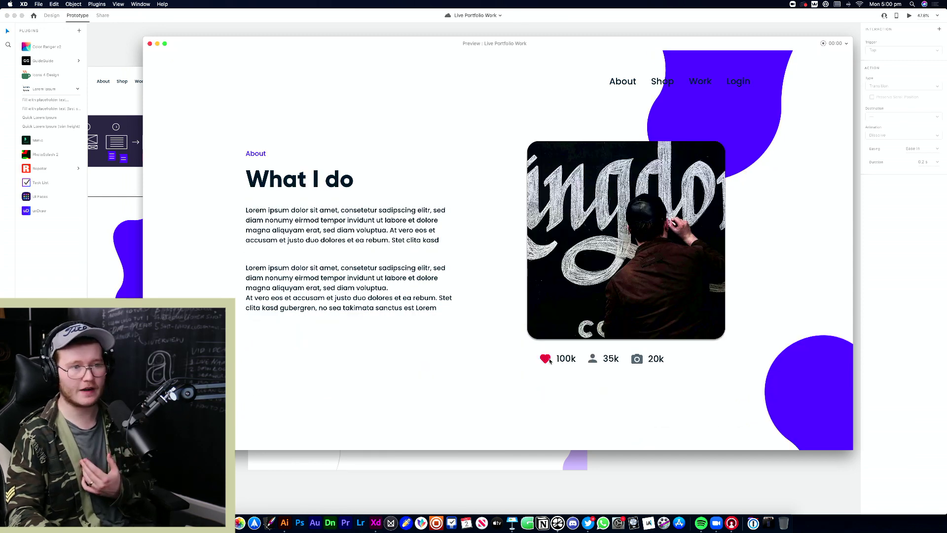
{"action": "left_click", "coordinate": [546, 362]}
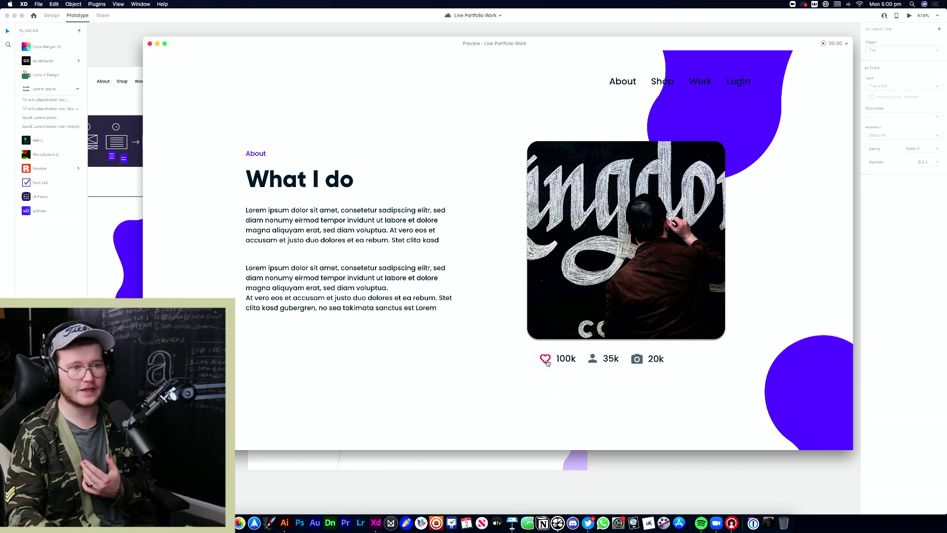
{"action": "left_click", "coordinate": [546, 361]}
{"action": "left_click", "coordinate": [545, 362]}
{"action": "left_click", "coordinate": [545, 361]}
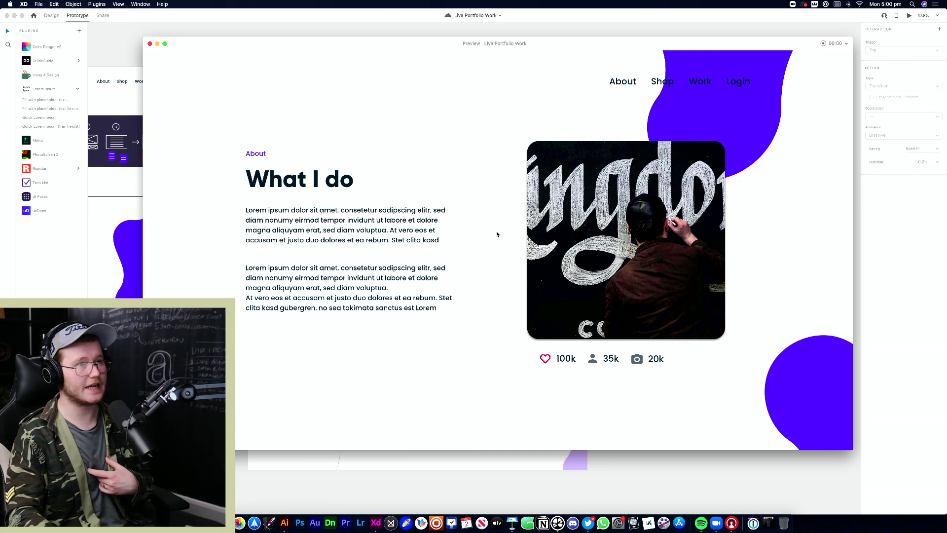
{"action": "left_click", "coordinate": [547, 361]}
{"action": "left_click", "coordinate": [548, 361]}
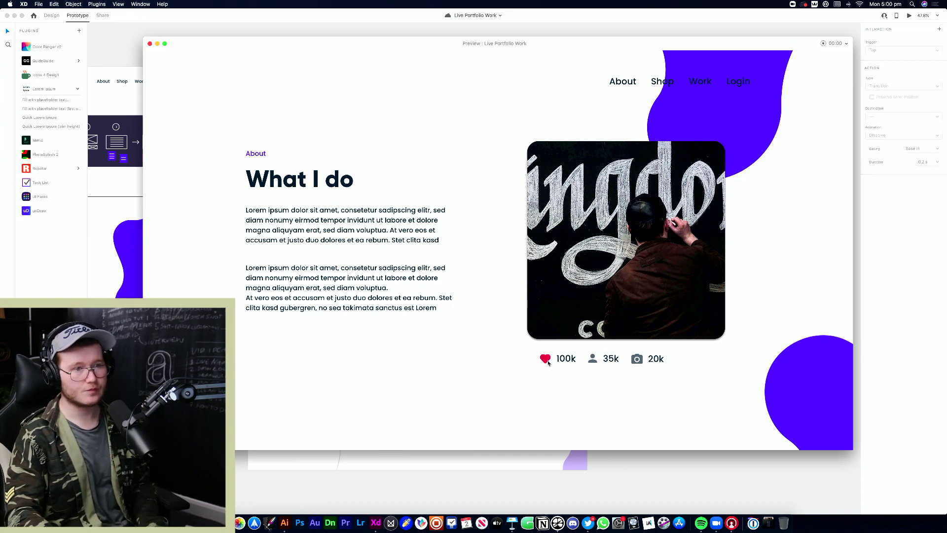
{"action": "left_click", "coordinate": [150, 44]}
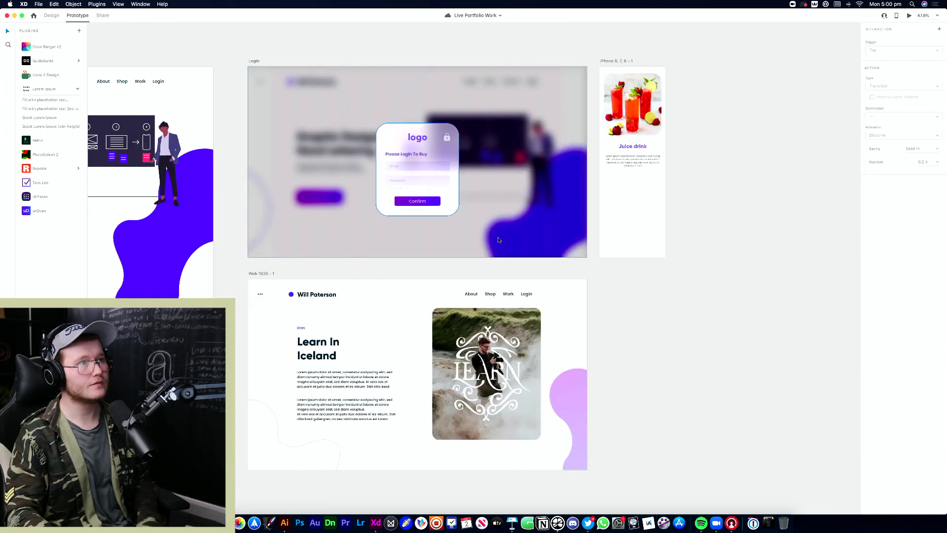
Show the document assets and switch to Design mode with all artboards in view
{"action": "left_click_drag", "start_coordinate": [646, 282], "coordinate": [546, 273]}
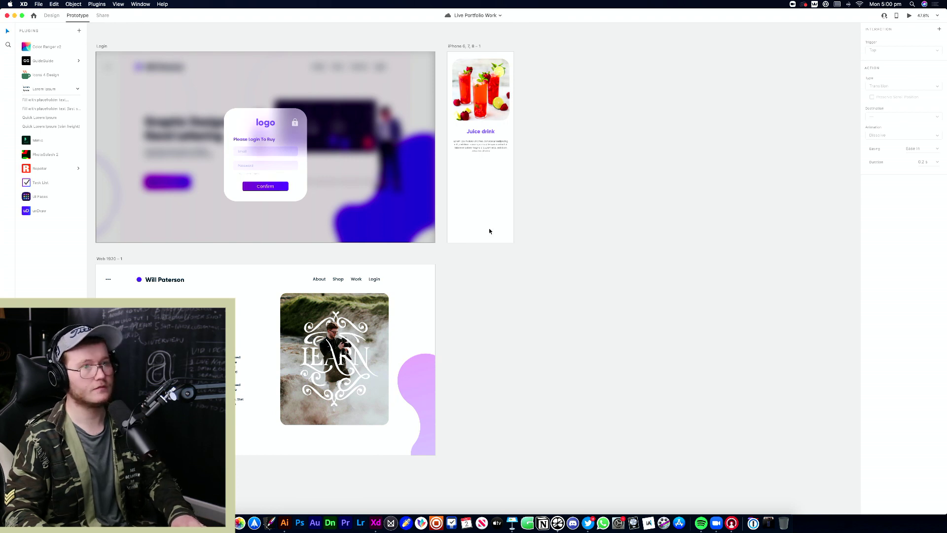
{"action": "left_click", "coordinate": [489, 229]}
{"action": "left_click", "coordinate": [549, 251]}
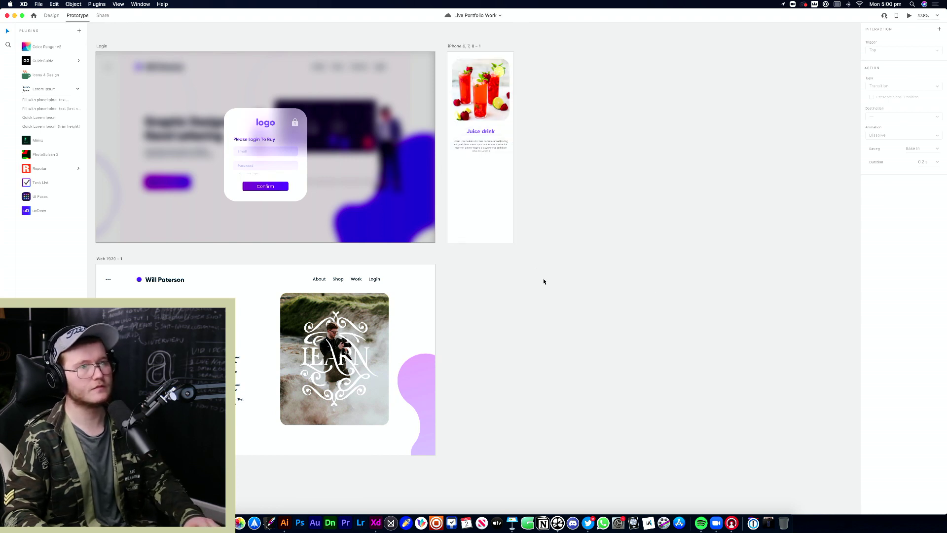
{"action": "scroll", "coordinate": [543, 278], "scroll_direction": "left", "scroll_amount": 15}
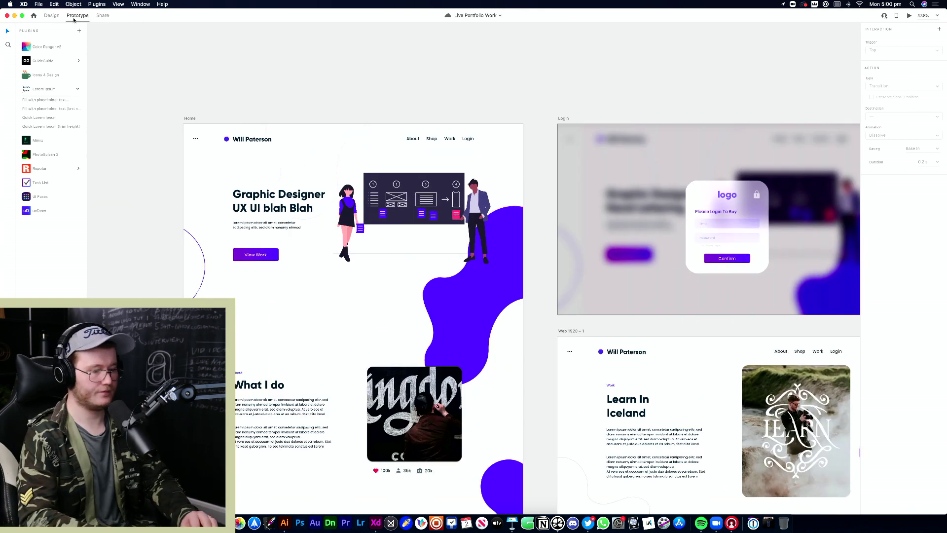
{"action": "key", "text": "super+shift+y"}
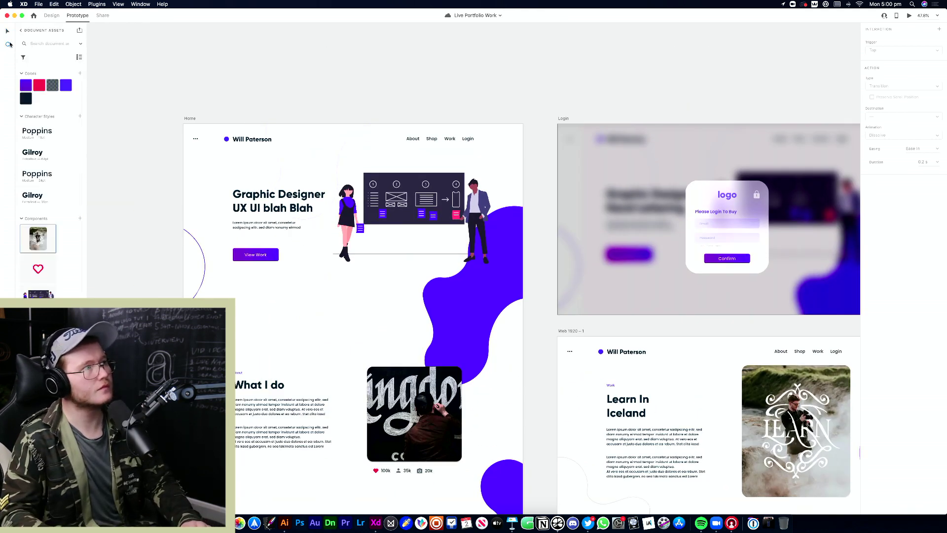
{"action": "key", "text": "super+1"}
{"action": "scroll", "coordinate": [355, 89], "scroll_direction": "right", "scroll_amount": 3}
{"action": "left_click", "coordinate": [290, 259], "text": "alt"}
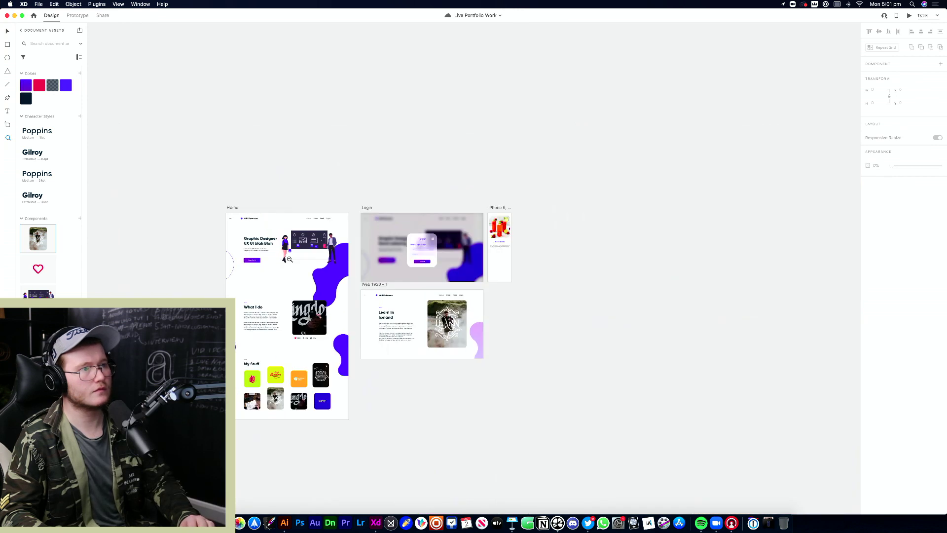
Select all contents of the Home artboard to inspect their full extent, and clear the selection
{"action": "scroll", "coordinate": [289, 259], "scroll_direction": "left", "scroll_amount": 5}
{"action": "left_click", "coordinate": [419, 374]}
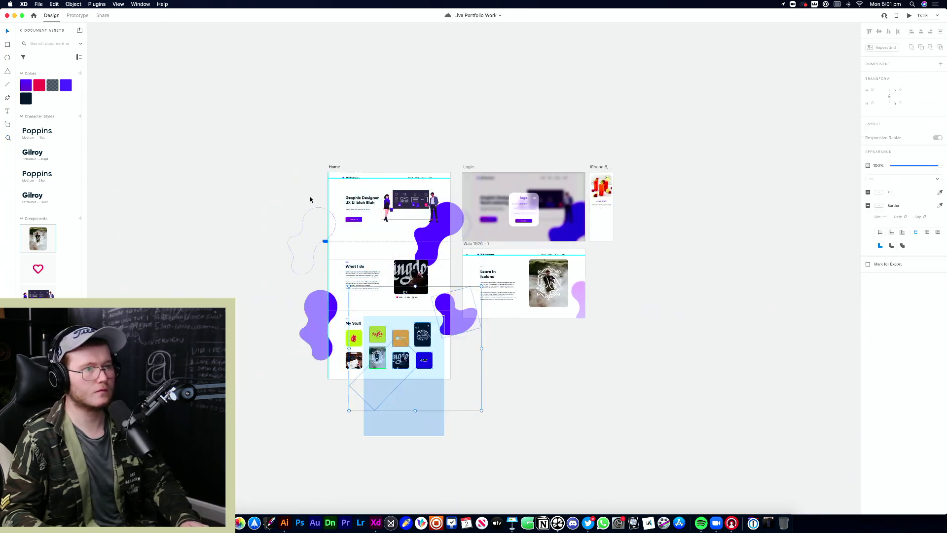
{"action": "left_click", "coordinate": [296, 158]}
{"action": "left_click_drag", "start_coordinate": [291, 141], "coordinate": [445, 410]}
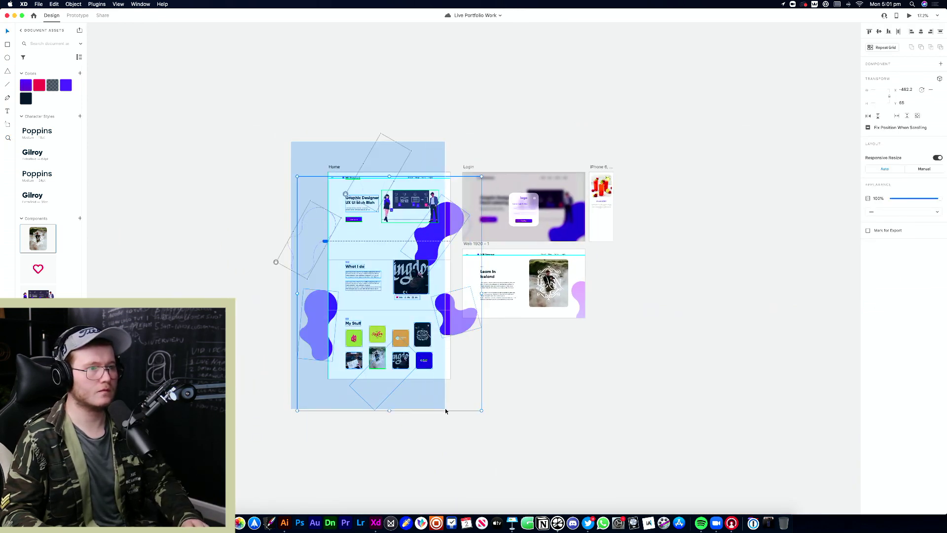
{"action": "left_click_drag", "start_coordinate": [291, 106], "coordinate": [443, 417]}
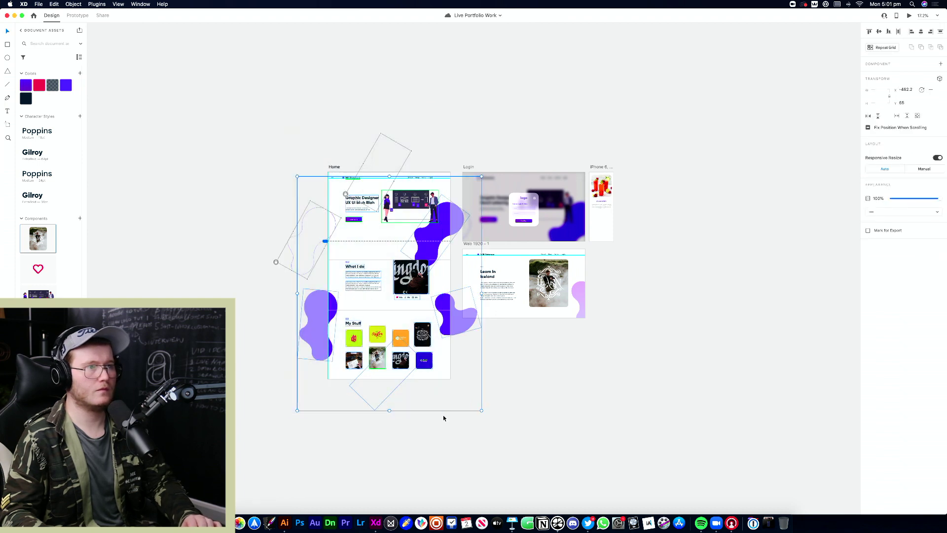
{"action": "left_click", "coordinate": [440, 413]}
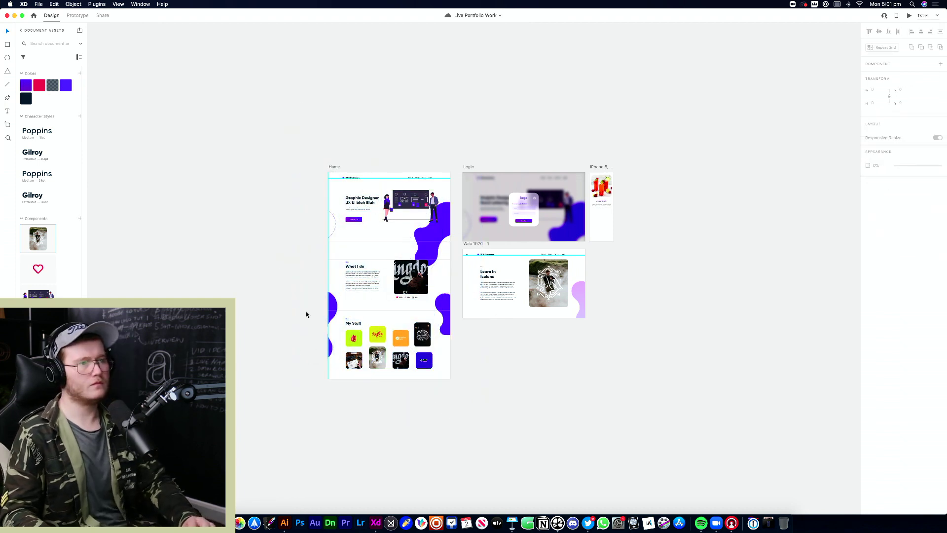
{"action": "scroll", "coordinate": [307, 314], "scroll_direction": "up", "scroll_amount": 10}
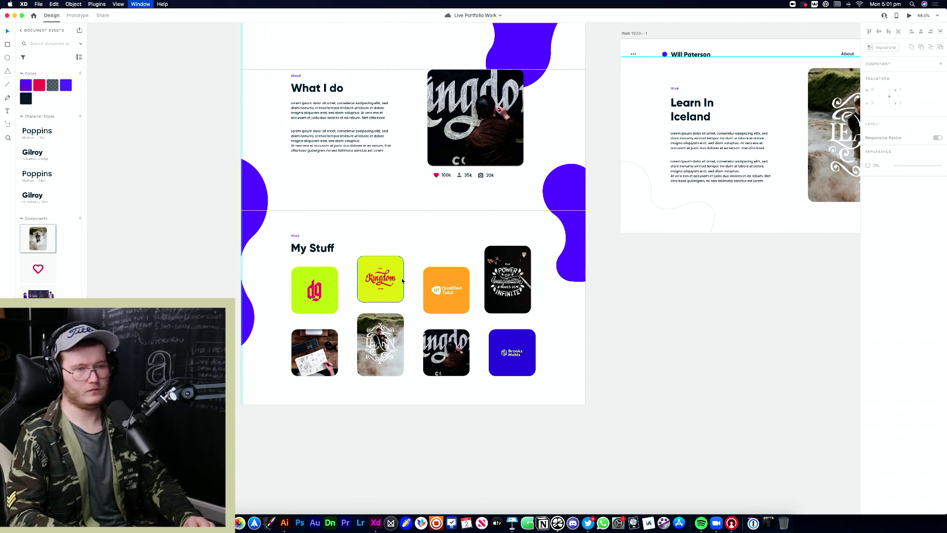
Preview the prototype to retest the heart icon and check the My Stuff section, and close the preview
{"action": "key", "text": "super+Return"}
{"action": "scroll", "coordinate": [450, 266], "scroll_direction": "down", "scroll_amount": 10}
{"action": "scroll", "coordinate": [449, 262], "scroll_direction": "up", "scroll_amount": 4}
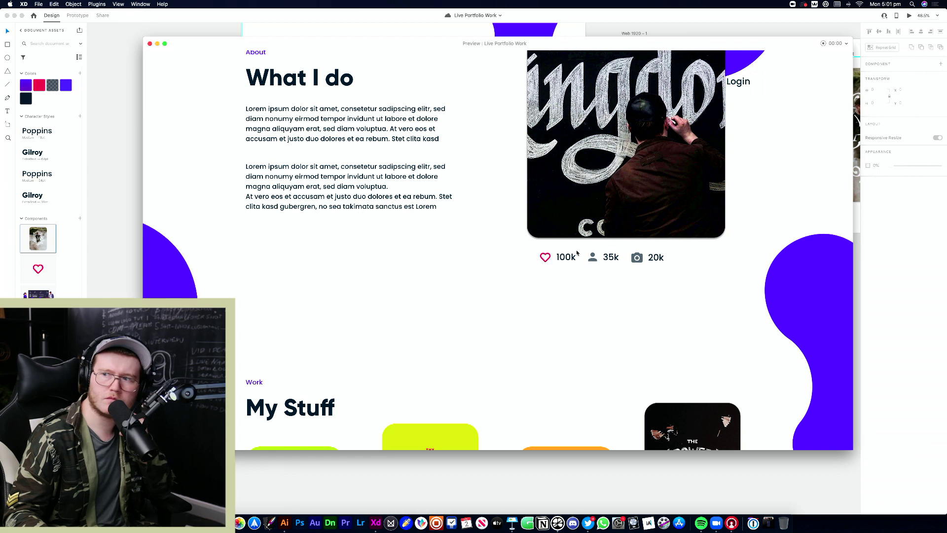
{"action": "left_click", "coordinate": [549, 259]}
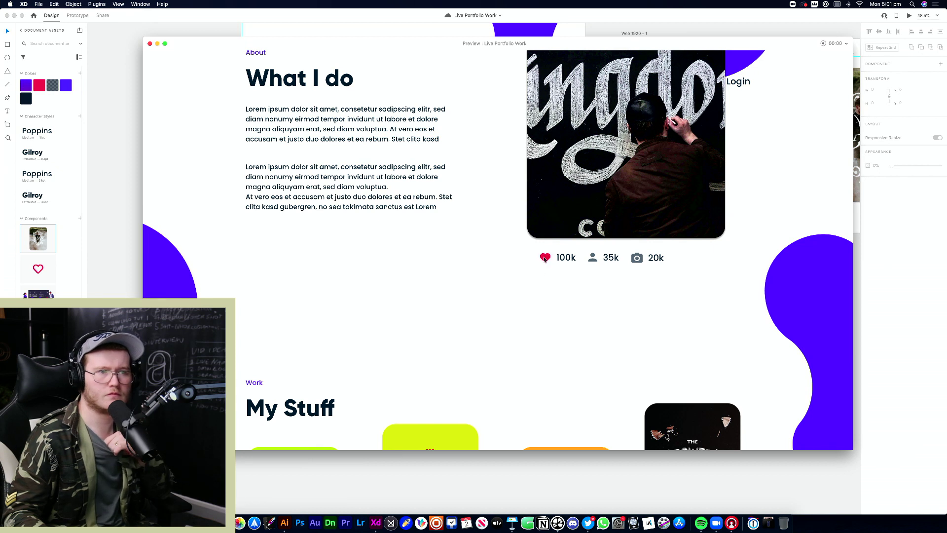
{"action": "left_click", "coordinate": [545, 258]}
{"action": "left_click", "coordinate": [546, 261]}
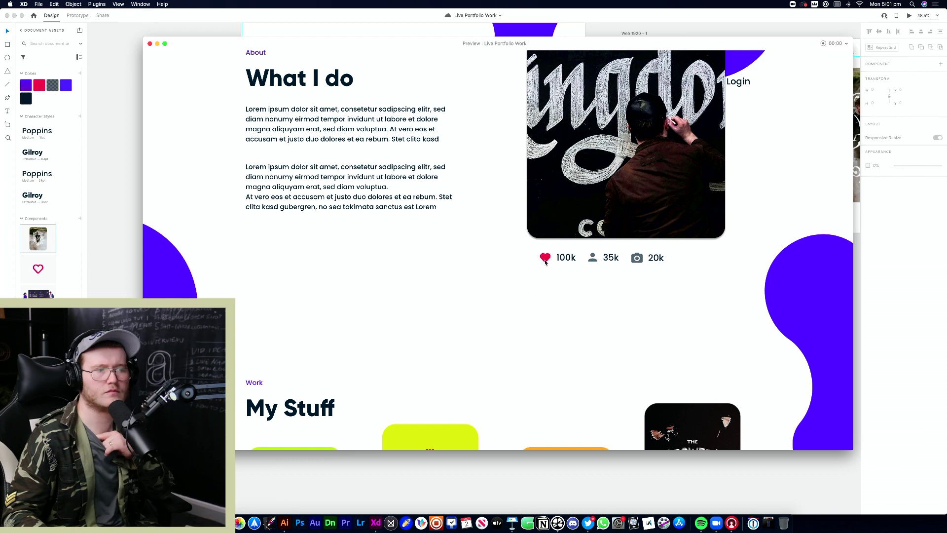
{"action": "scroll", "coordinate": [544, 264], "scroll_direction": "down", "scroll_amount": 5}
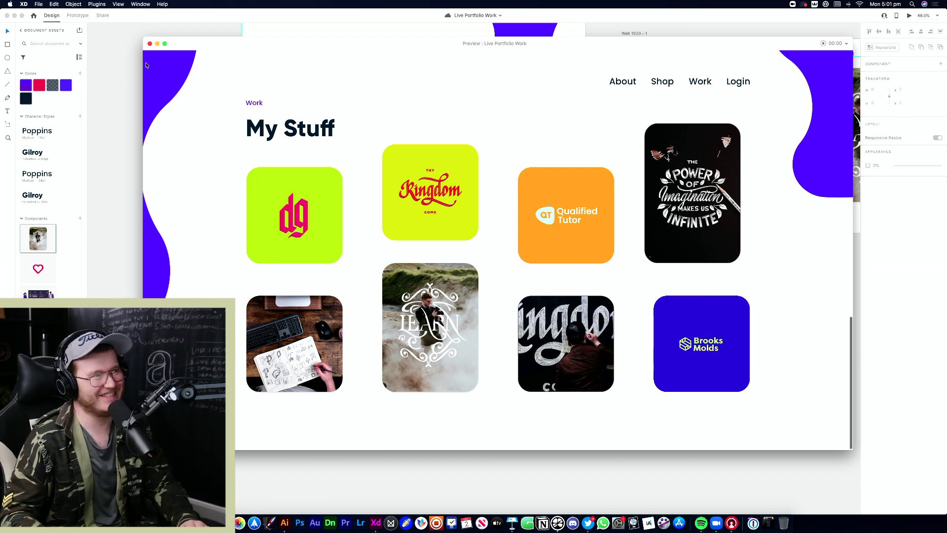
{"action": "left_click", "coordinate": [150, 44]}
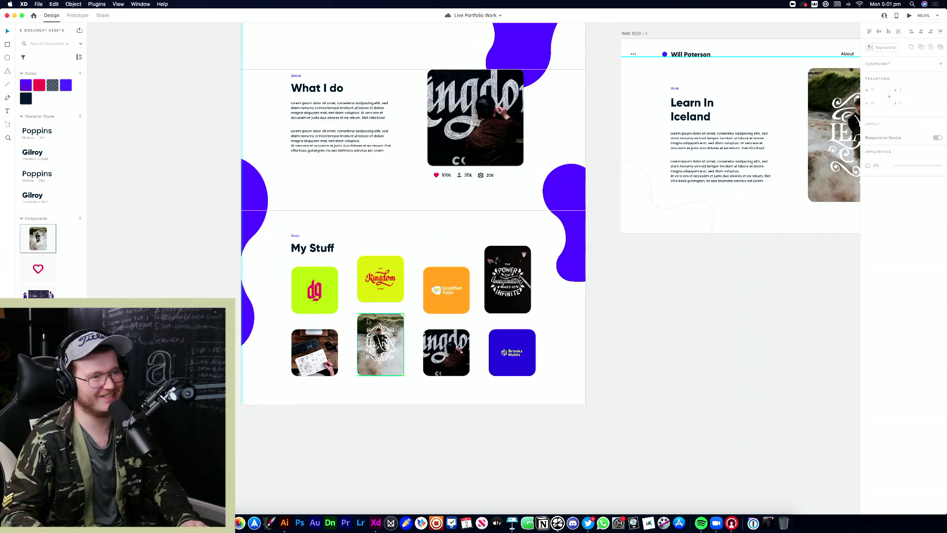
Shorten the Learn thumbnail's Hover State from its upper edge to a height of 351, and return the component to Default State
{"action": "left_click", "coordinate": [886, 86]}
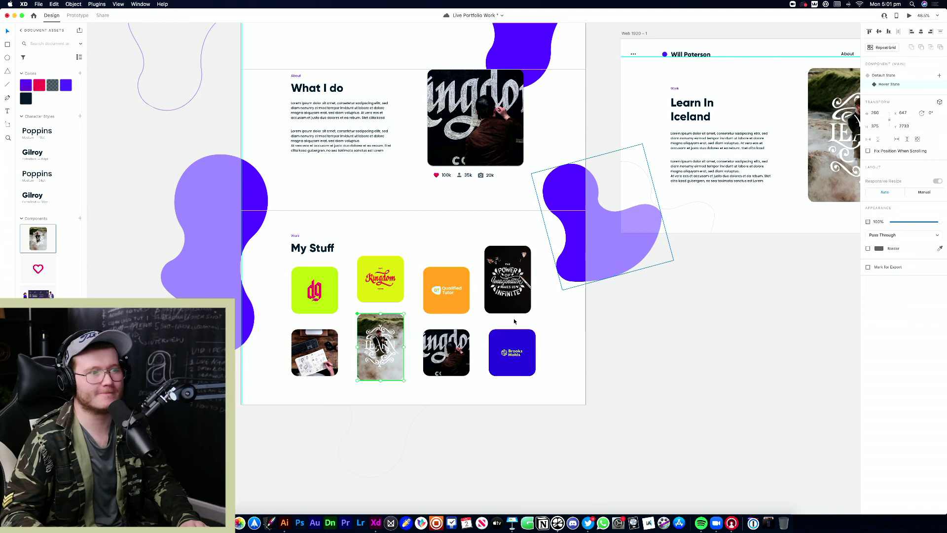
{"action": "double_click", "coordinate": [380, 340]}
{"action": "left_click_drag", "start_coordinate": [380, 339], "coordinate": [386, 344]}
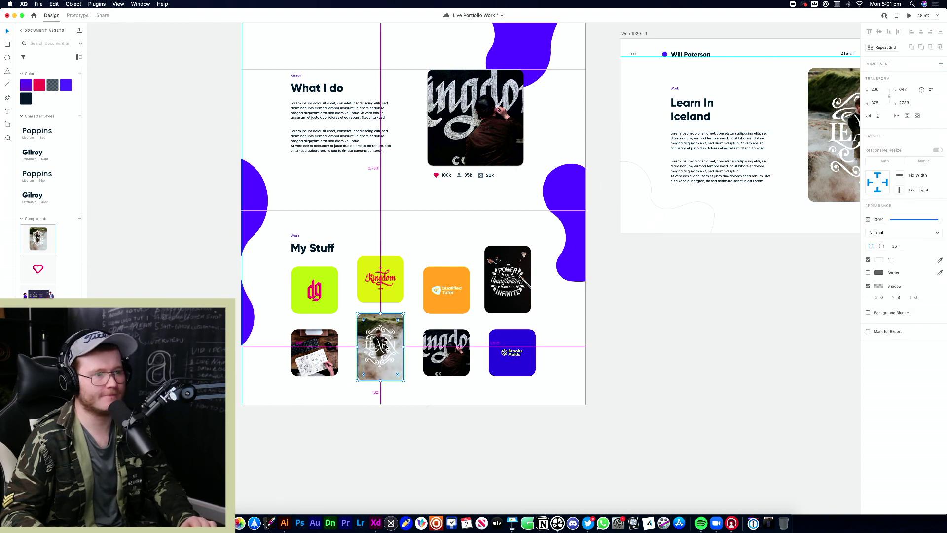
{"action": "scroll", "coordinate": [386, 344], "scroll_direction": "up", "scroll_amount": 5}
{"action": "mouse_move", "coordinate": [373, 273]}
{"action": "left_mouse_down"}
{"action": "mouse_move", "coordinate": [372, 296]}
{"action": "mouse_move", "coordinate": [373, 283]}
{"action": "left_mouse_up"}
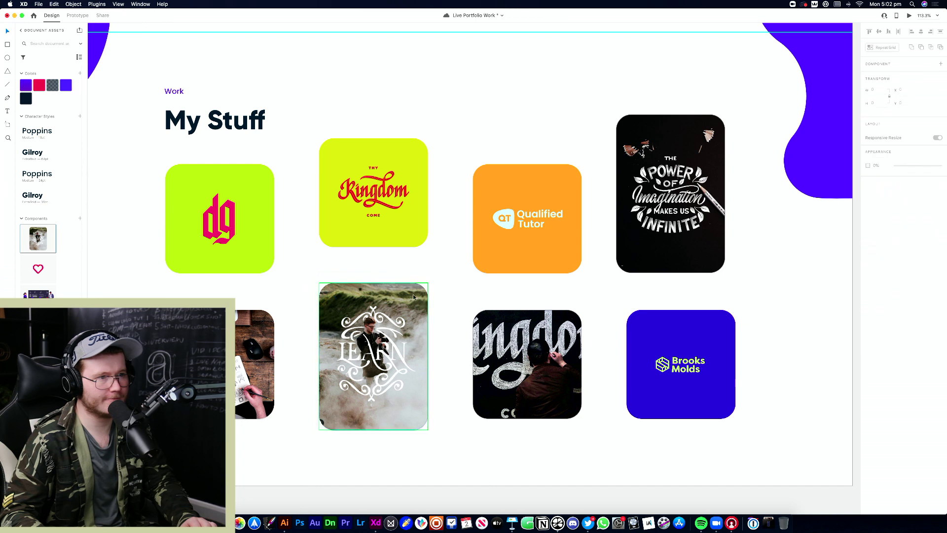
{"action": "left_click", "coordinate": [422, 363]}
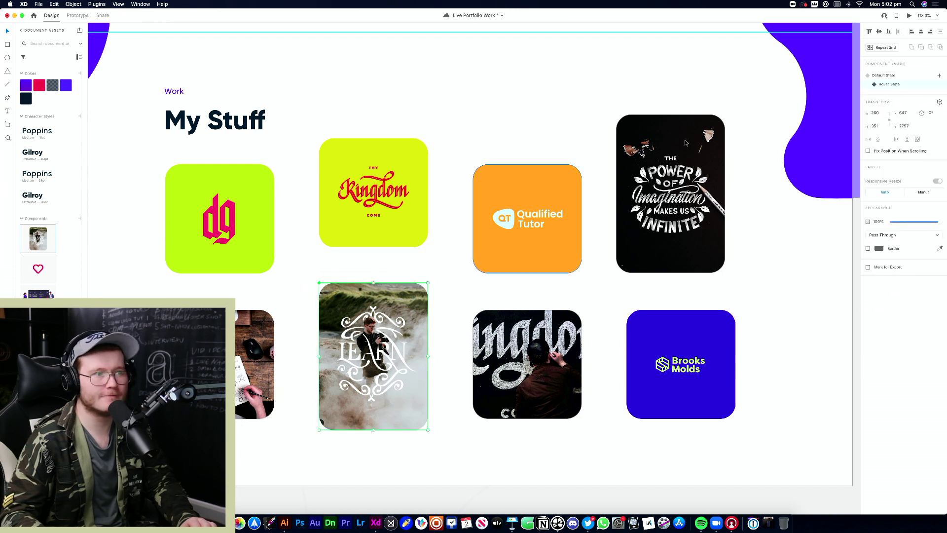
{"action": "left_click", "coordinate": [878, 76]}
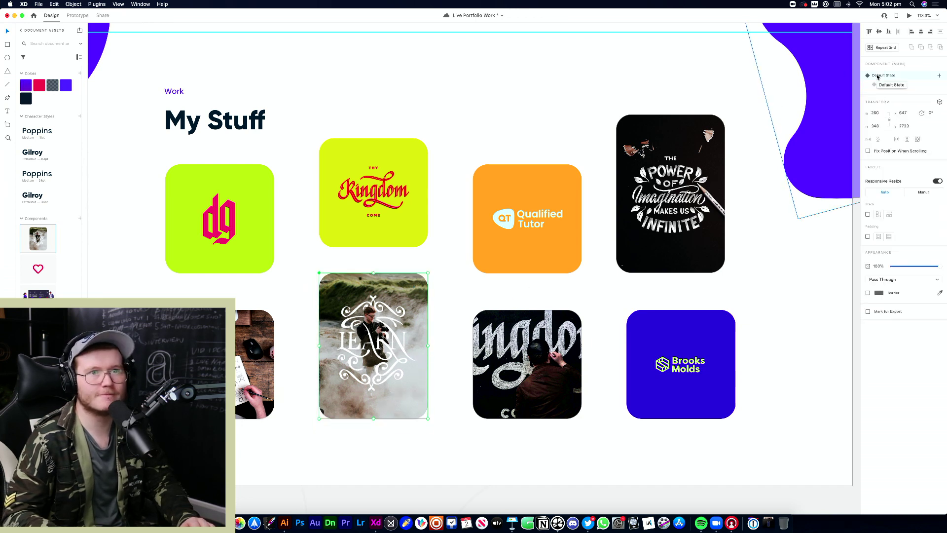
Preview the My Stuff section to test the Learn thumbnail's hover effect and page link, and close the preview
{"action": "key", "text": "super+Return"}
{"action": "scroll", "coordinate": [615, 112], "scroll_direction": "down", "scroll_amount": 8}
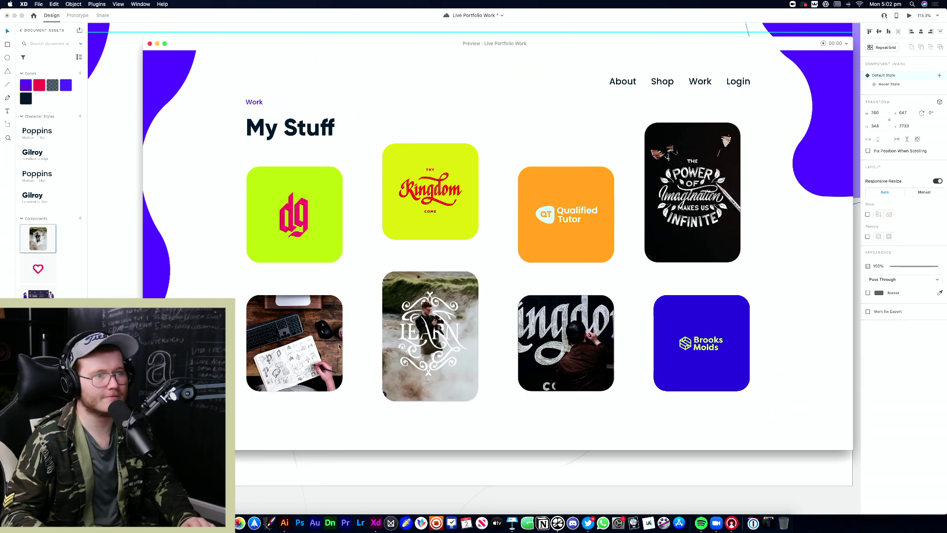
{"action": "left_click", "coordinate": [467, 318]}
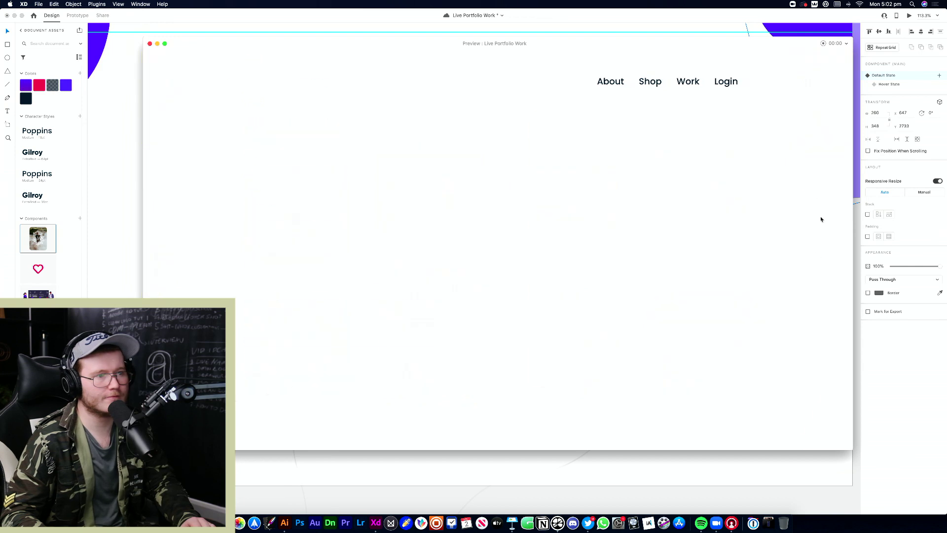
{"action": "left_click", "coordinate": [149, 43]}
Shift the large Learn picture slightly downward on the Learn In Iceland page, and deselect it
{"action": "scroll", "coordinate": [344, 259], "scroll_direction": "down", "scroll_amount": 10}
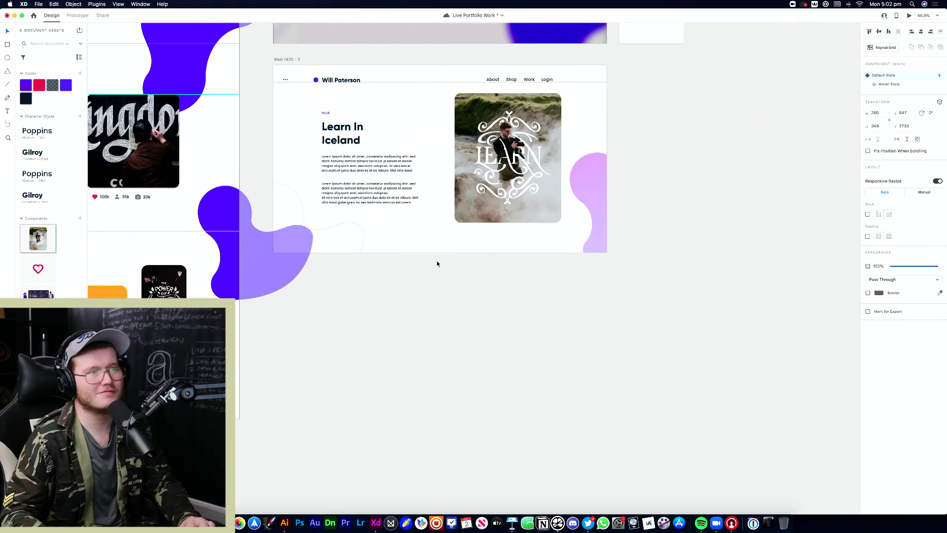
{"action": "double_click", "coordinate": [494, 200]}
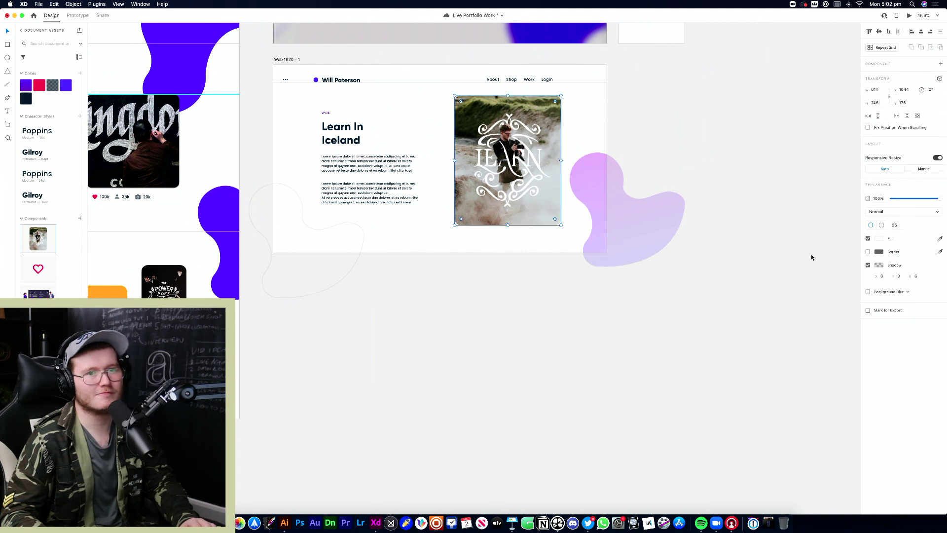
{"action": "left_click", "coordinate": [540, 263]}
{"action": "scroll", "coordinate": [622, 125], "scroll_direction": "left", "scroll_amount": 10}
{"action": "scroll", "coordinate": [623, 126], "scroll_direction": "up", "scroll_amount": 6}
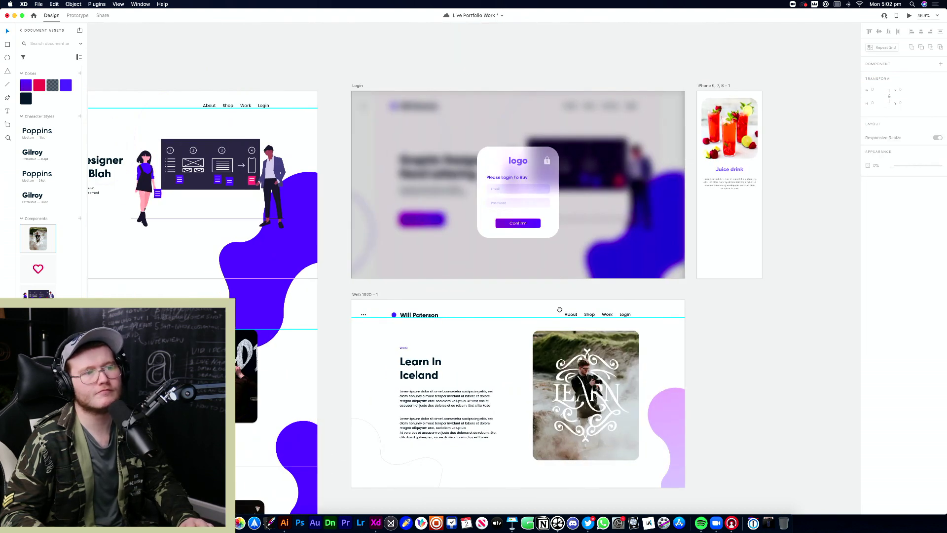
Clear the selection on the Home artboard and save the document
{"action": "left_click_drag", "start_coordinate": [247, 103], "coordinate": [633, 283]}
{"action": "left_click_drag", "start_coordinate": [208, 58], "coordinate": [633, 259]}
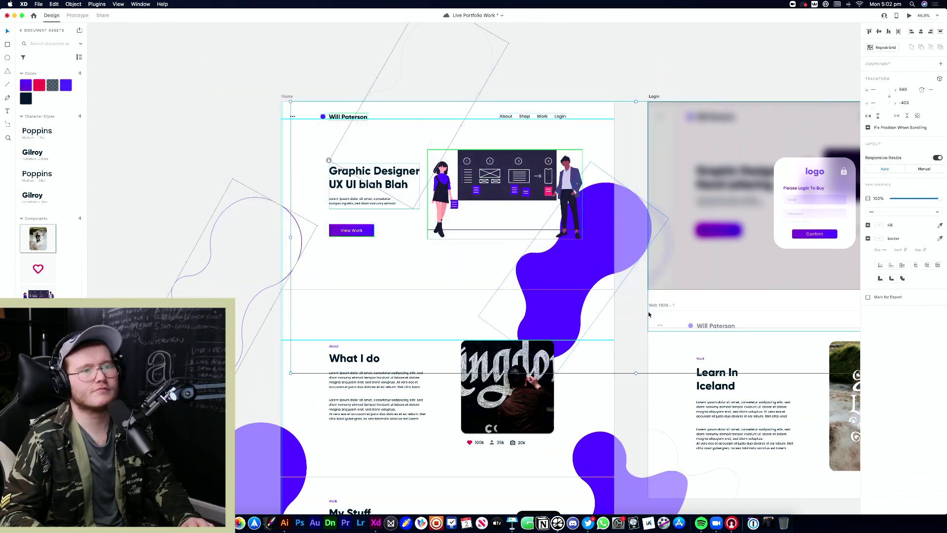
{"action": "left_click", "coordinate": [627, 251]}
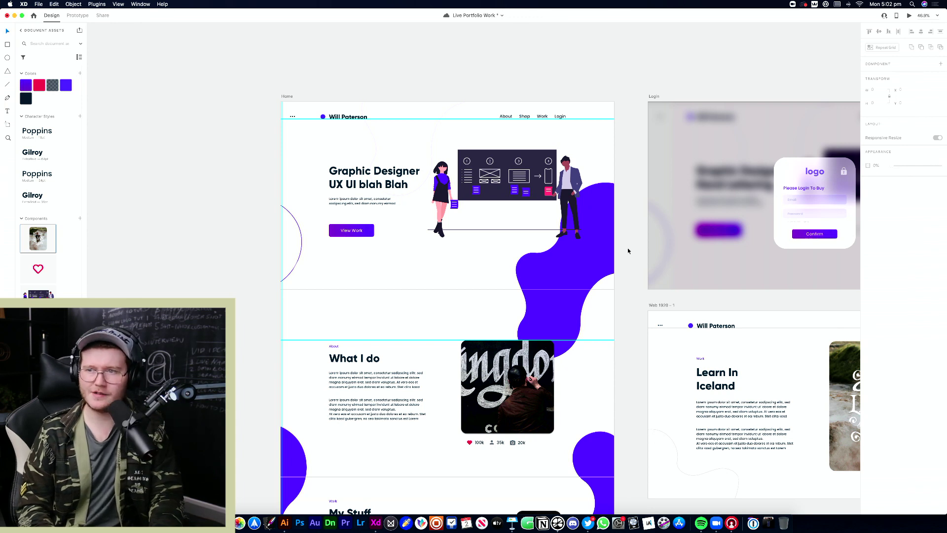
{"action": "key", "text": "super+s"}
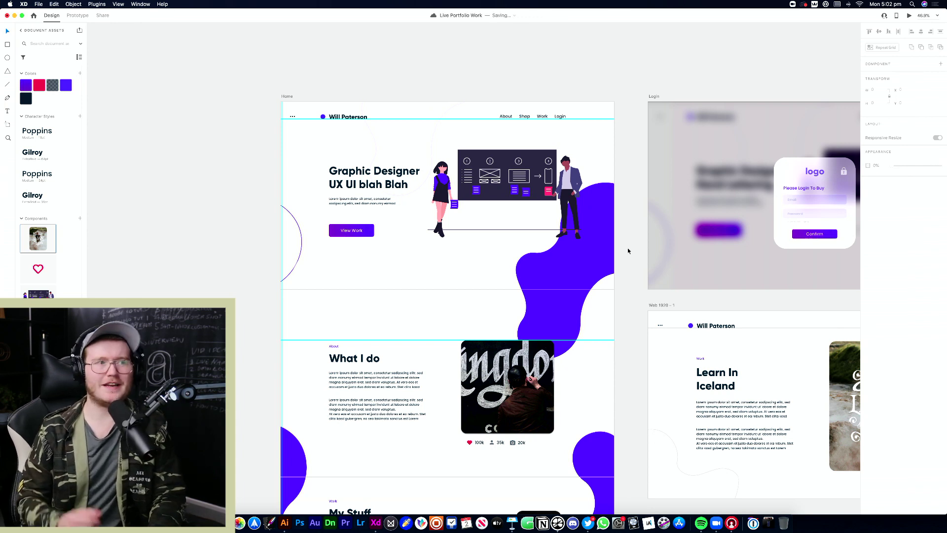
{"action": "left_click_drag", "start_coordinate": [286, 156], "coordinate": [277, 322]}
{"action": "left_click", "coordinate": [186, 204]}
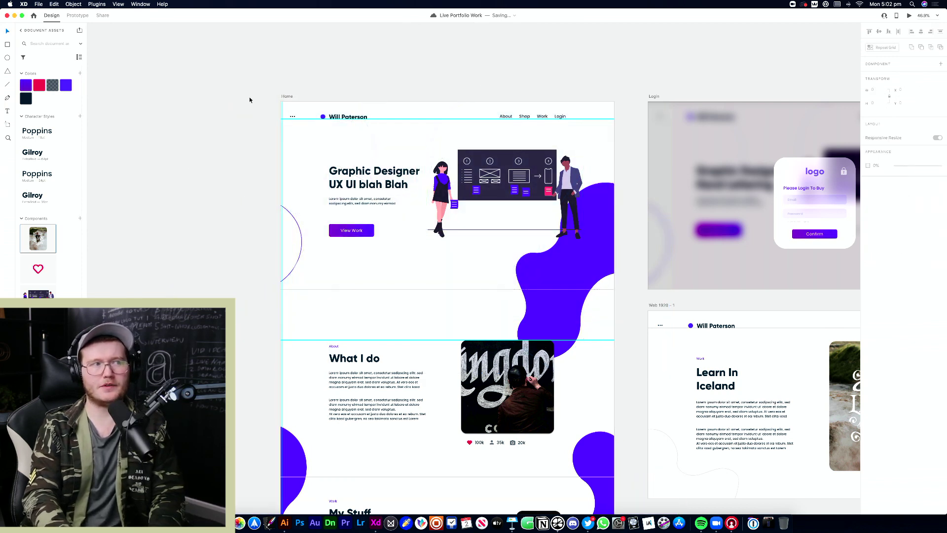
{"action": "left_click_drag", "start_coordinate": [255, 93], "coordinate": [627, 323]}
{"action": "left_click", "coordinate": [626, 323]}
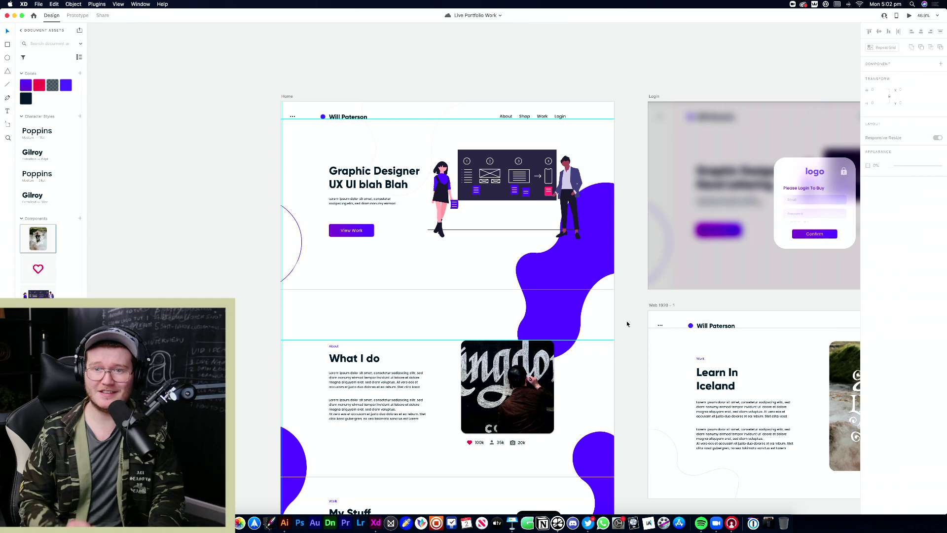
Preview the prototype to test where the About link scrolls on the Home page, and close the preview
{"action": "scroll", "coordinate": [616, 276], "scroll_direction": "down", "scroll_amount": 6}
{"action": "scroll", "coordinate": [661, 310], "scroll_direction": "up", "scroll_amount": 3}
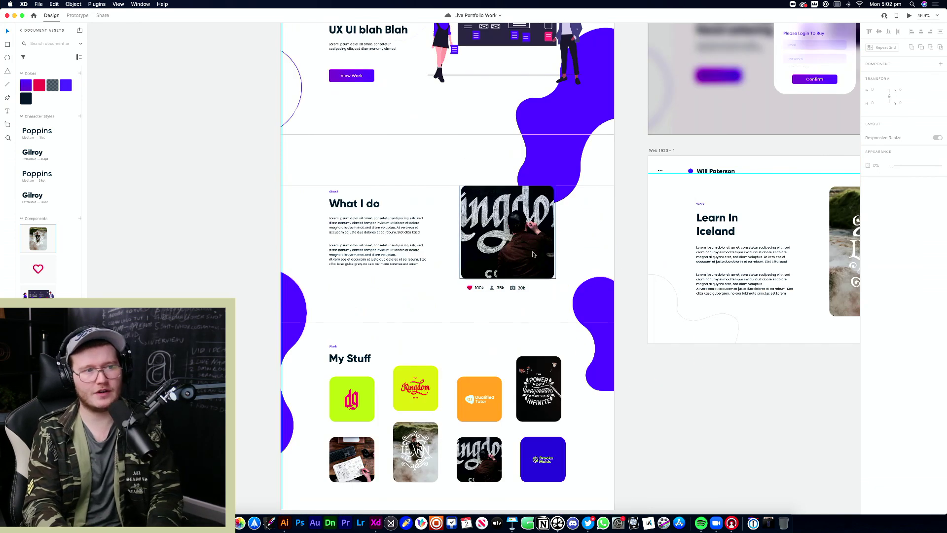
{"action": "left_click", "coordinate": [532, 252]}
{"action": "key", "text": "super+Return"}
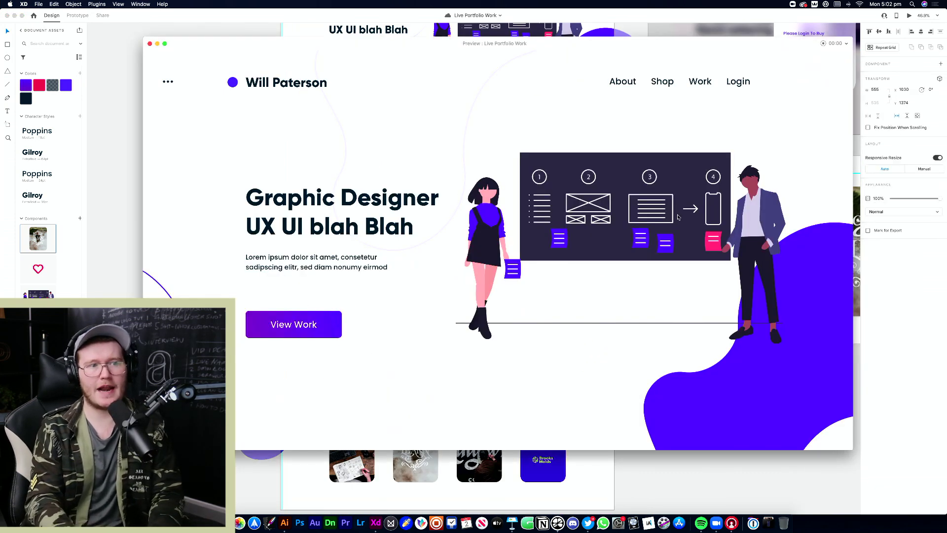
{"action": "scroll", "coordinate": [678, 216], "scroll_direction": "down", "scroll_amount": 5}
{"action": "scroll", "coordinate": [683, 148], "scroll_direction": "up", "scroll_amount": 5}
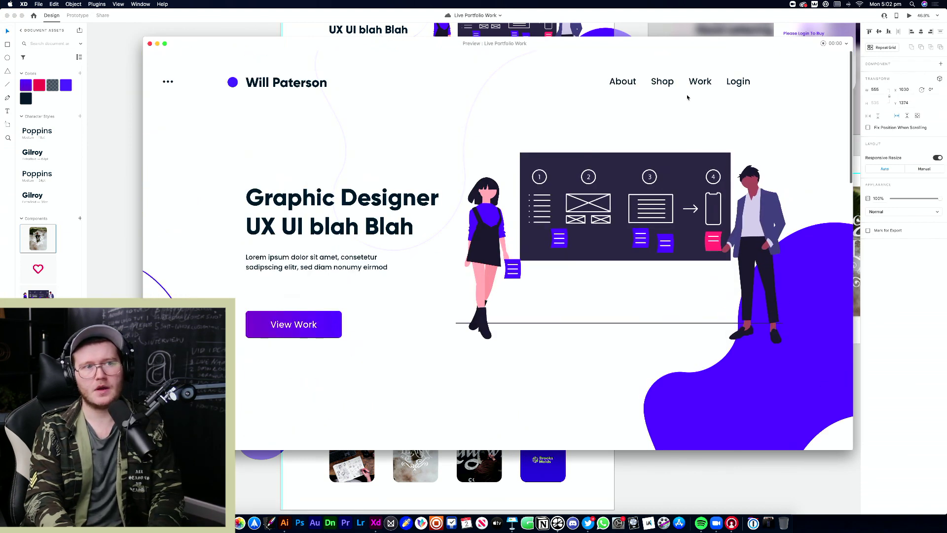
{"action": "left_click", "coordinate": [633, 84]}
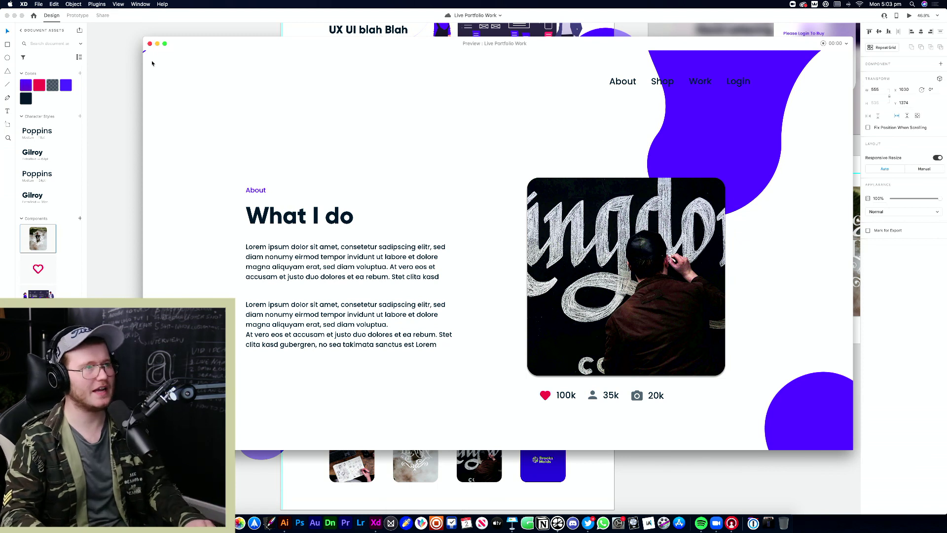
{"action": "left_click", "coordinate": [149, 44]}
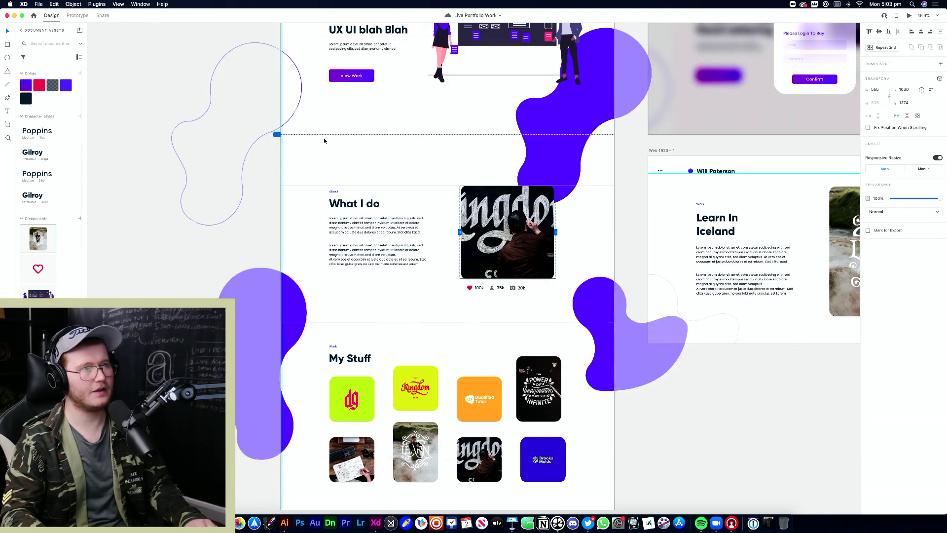
In the prototype wiring, adjust the About link's scroll target above What I do to a Y offset of about -356
{"action": "scroll", "coordinate": [372, 219], "scroll_direction": "up", "scroll_amount": 10}
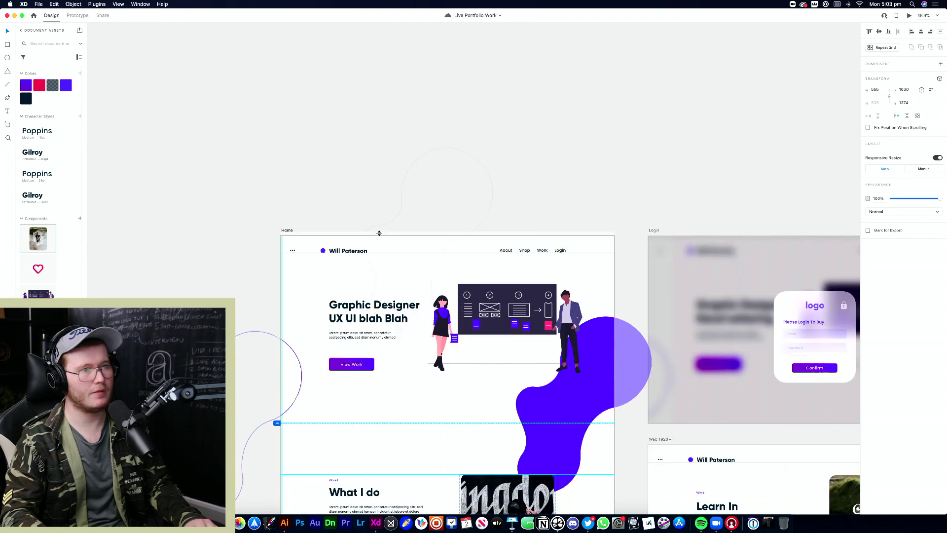
{"action": "key", "text": "ctrl+Tab"}
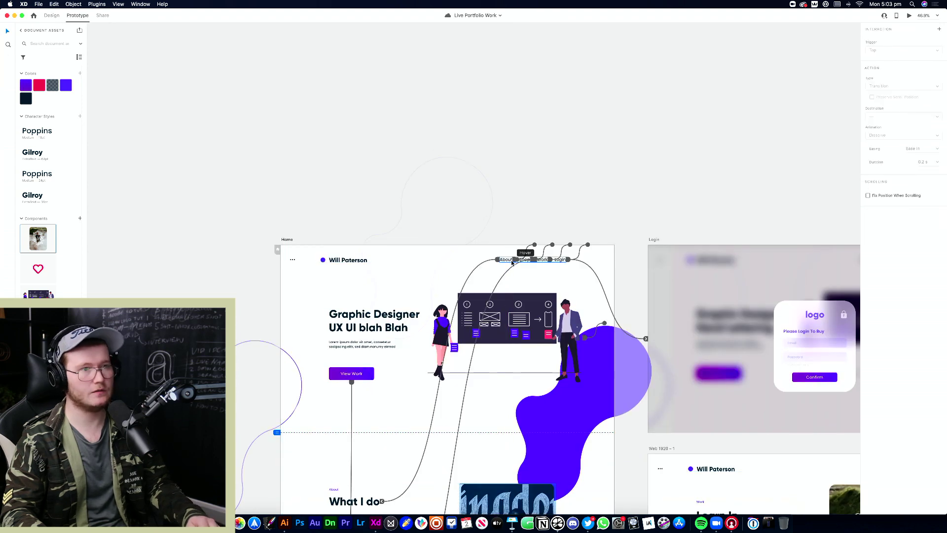
{"action": "scroll", "coordinate": [523, 316], "scroll_direction": "down", "scroll_amount": 3}
{"action": "left_click", "coordinate": [434, 364]}
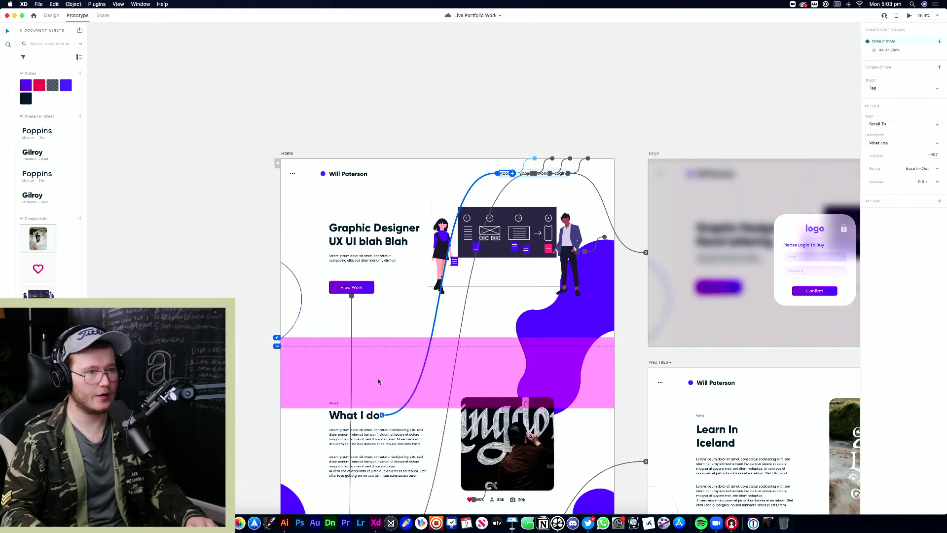
{"action": "left_click_drag", "start_coordinate": [278, 338], "coordinate": [276, 347]}
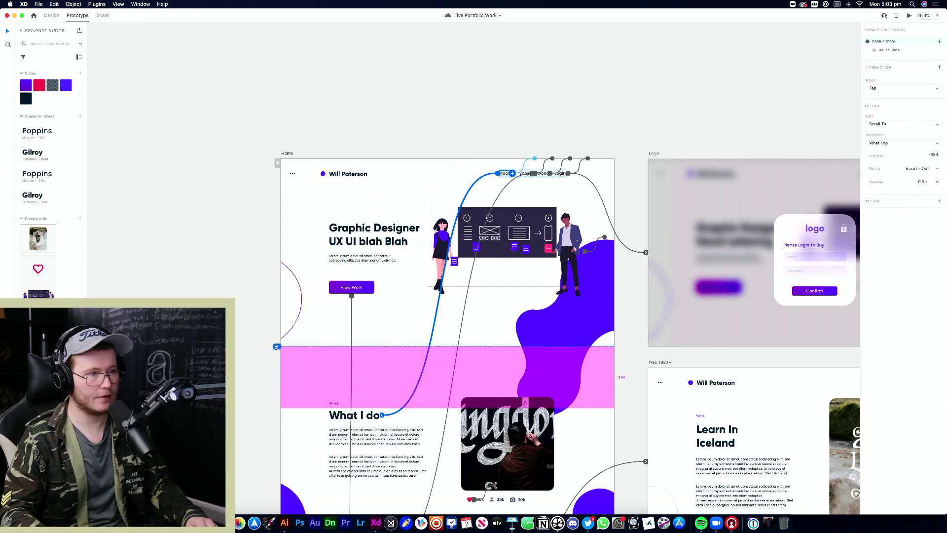
Preview the prototype to retest the About link with its new scroll offset, and close the preview
{"action": "key", "text": "super+Return"}
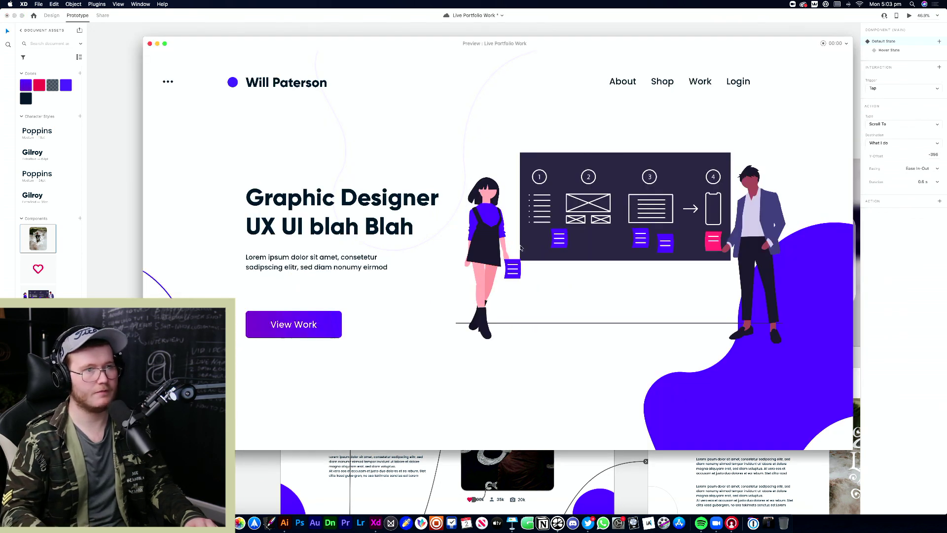
{"action": "left_click", "coordinate": [625, 85]}
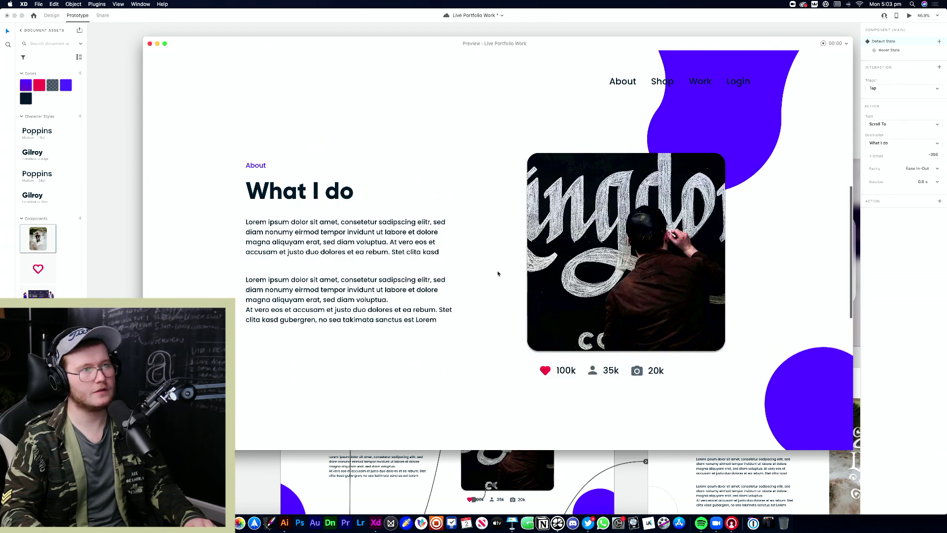
{"action": "left_click", "coordinate": [150, 44]}
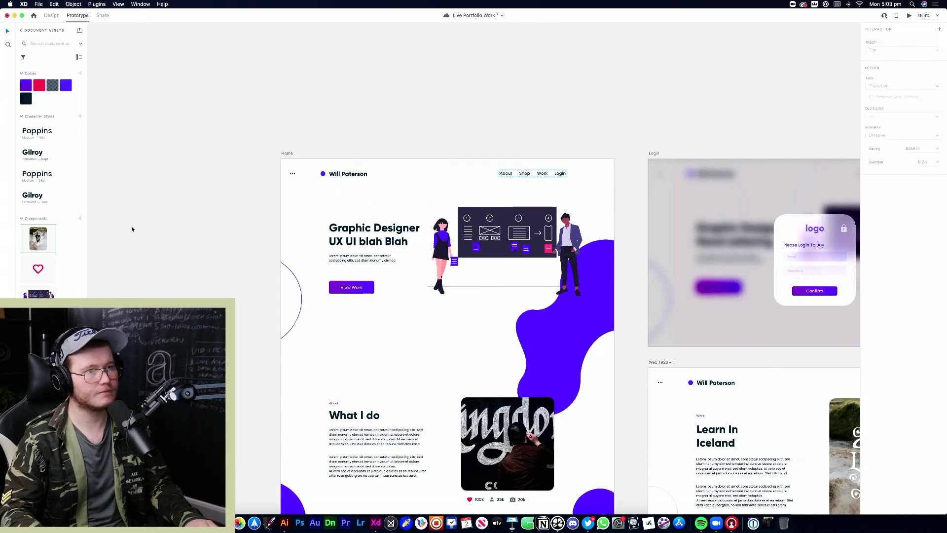
Move the What I do picture slightly up and left, and move the row of statistics up beneath it
{"action": "scroll", "coordinate": [556, 475], "scroll_direction": "down", "scroll_amount": 2}
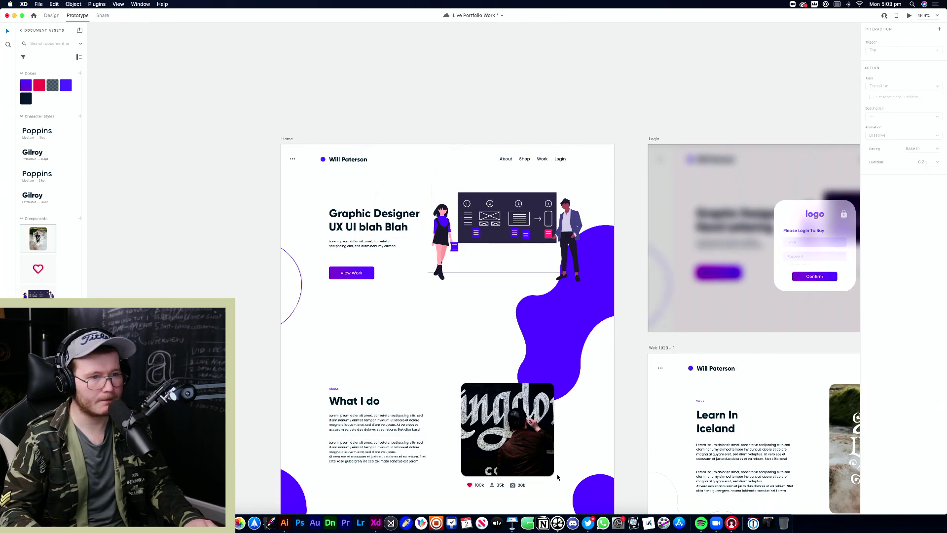
{"action": "left_click", "coordinate": [554, 433]}
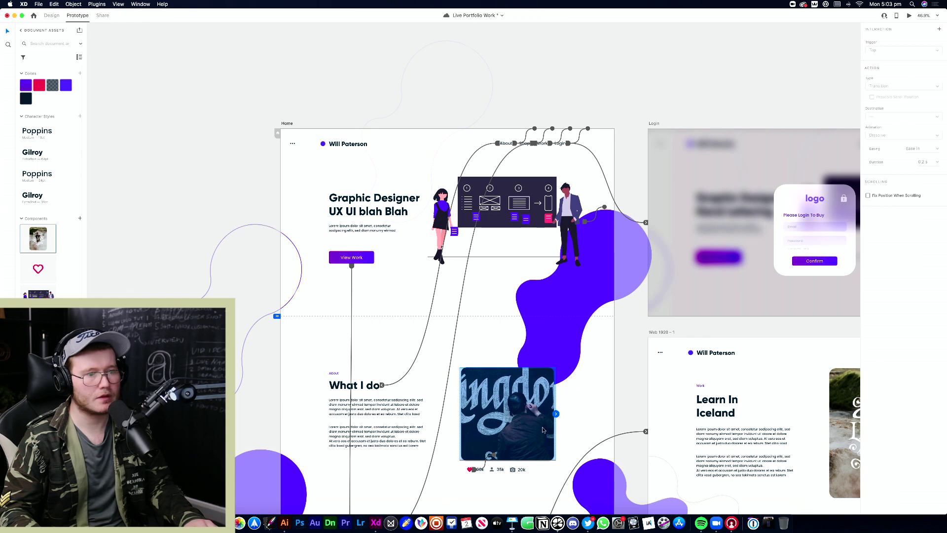
{"action": "left_click", "coordinate": [504, 469]}
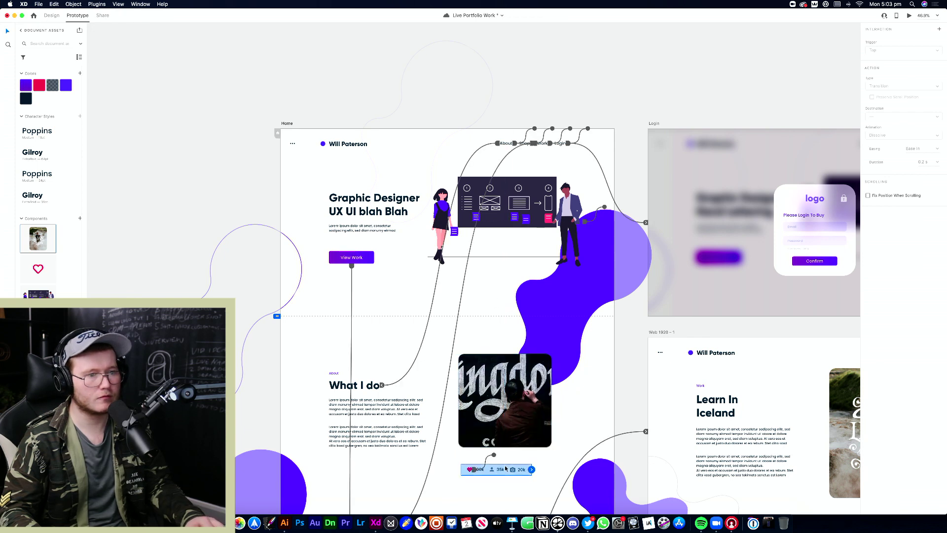
{"action": "left_click_drag", "start_coordinate": [506, 468], "coordinate": [501, 460]}
{"action": "key", "text": "alt"}
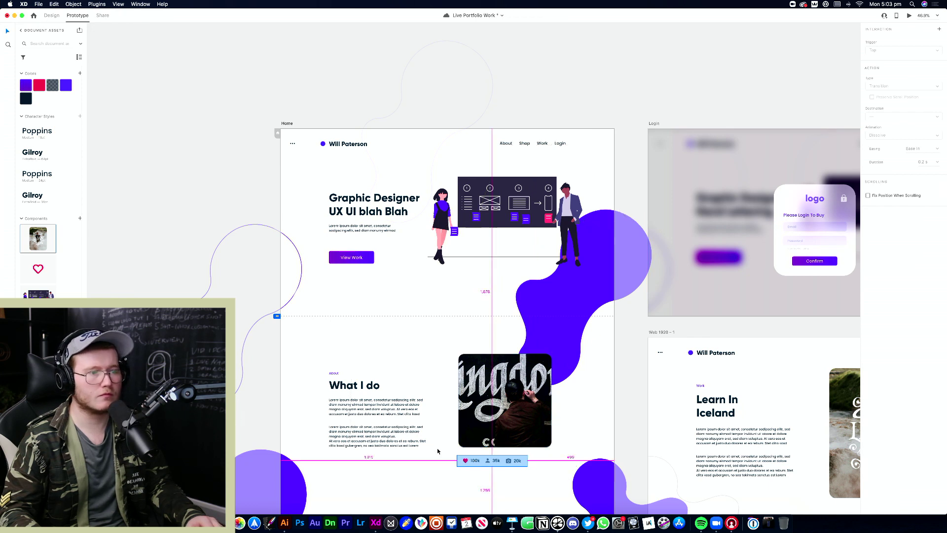
Return the heart icon to its Default State, and position the picture and statistics row together at X 1015, Y 1320
{"action": "key", "text": "super+1"}
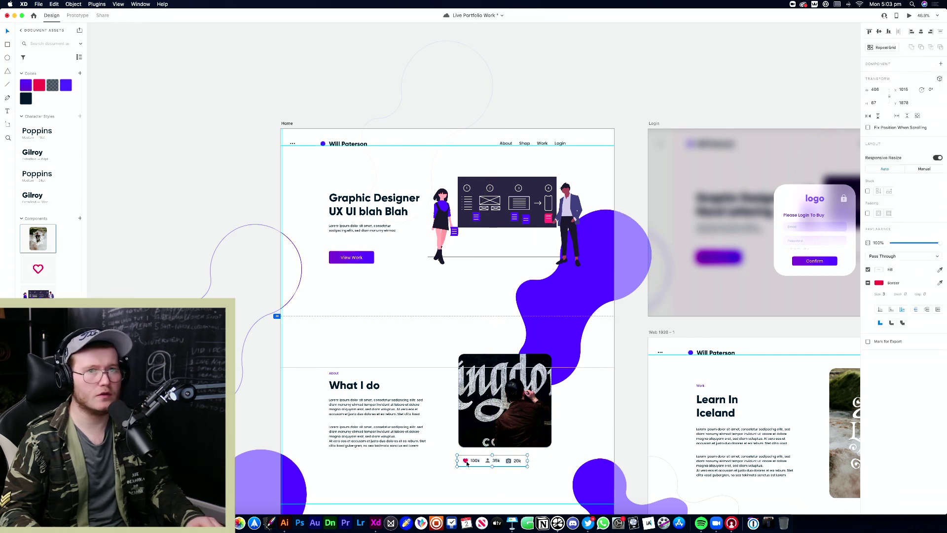
{"action": "double_click", "coordinate": [465, 460]}
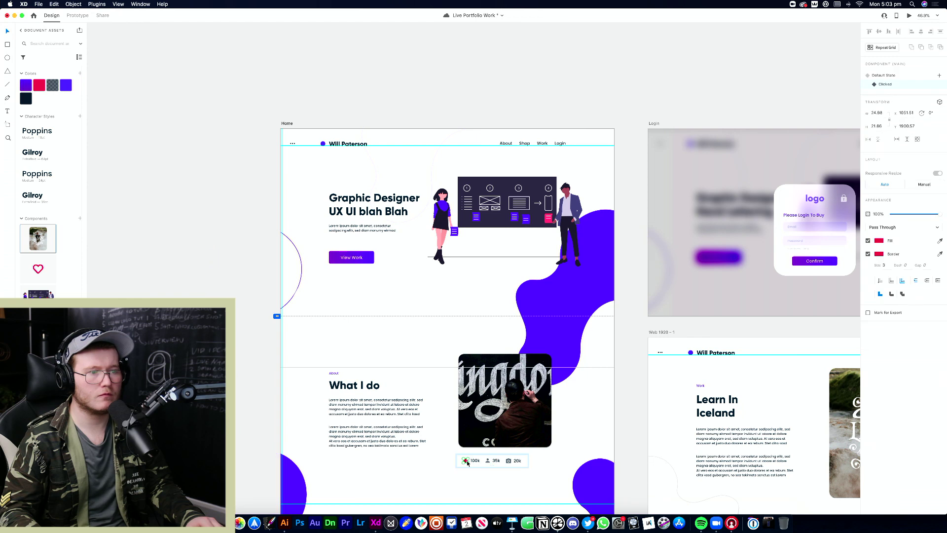
{"action": "left_click", "coordinate": [884, 75]}
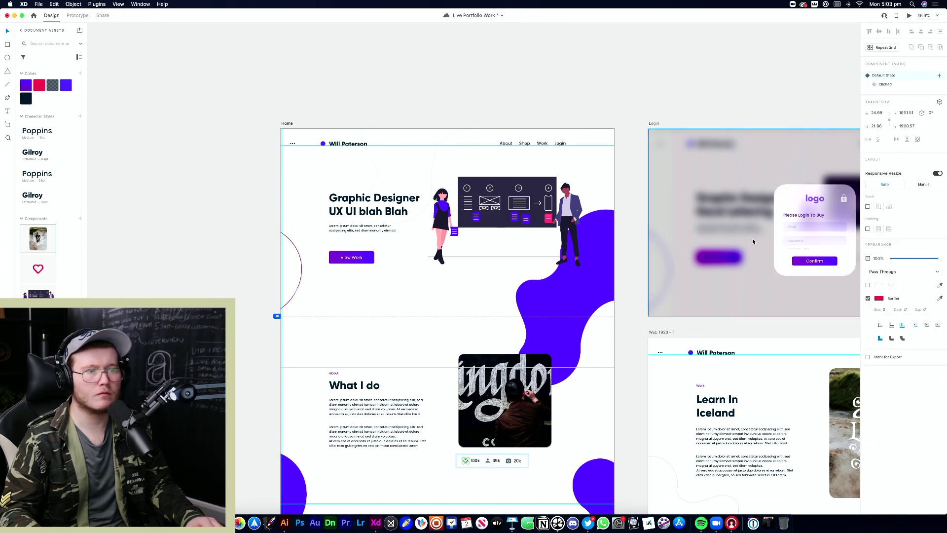
{"action": "key", "text": "Escape"}
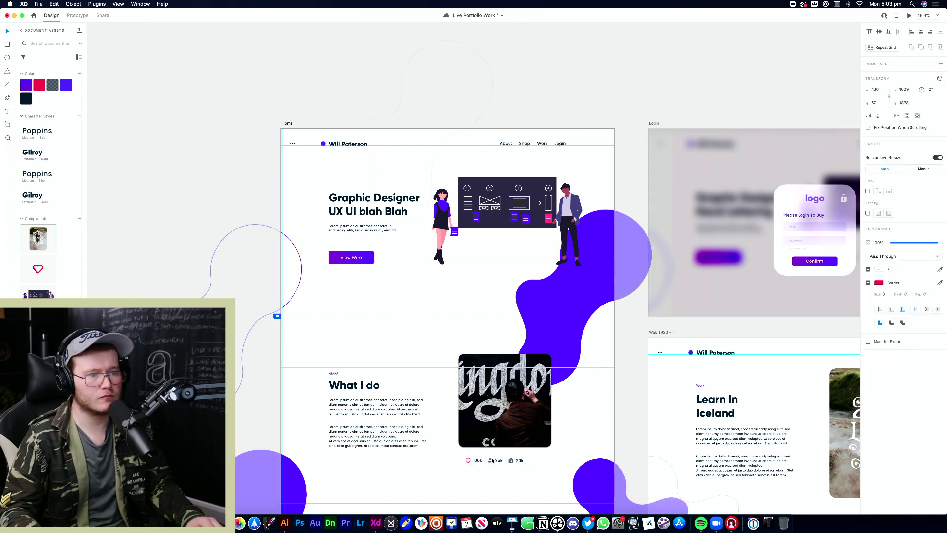
{"action": "left_click_drag", "start_coordinate": [492, 460], "coordinate": [486, 440]}
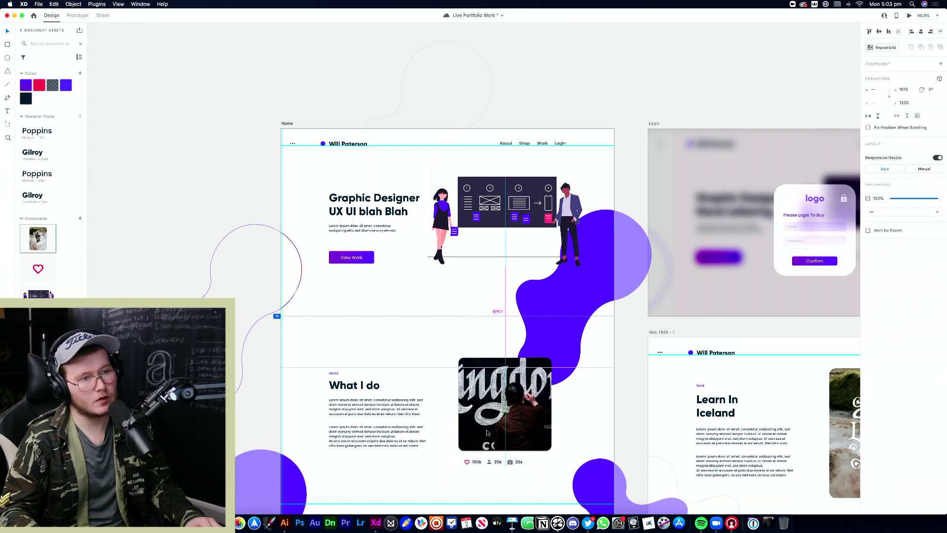
{"action": "left_click", "coordinate": [587, 405]}
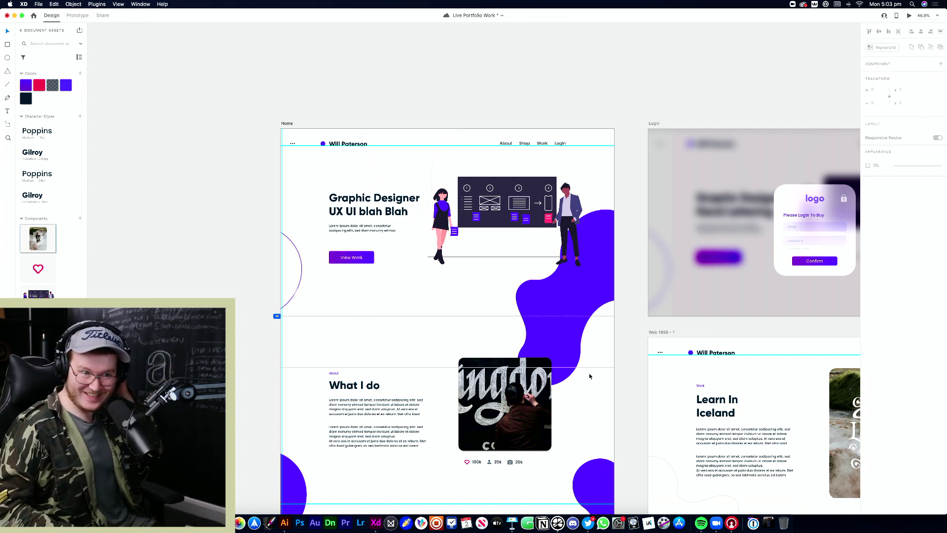
Preview the prototype, look through the Home page and test the heart icon's toggle in the What I do section
{"action": "key", "text": "super+Return"}
{"action": "scroll", "coordinate": [602, 382], "scroll_direction": "down", "scroll_amount": 10}
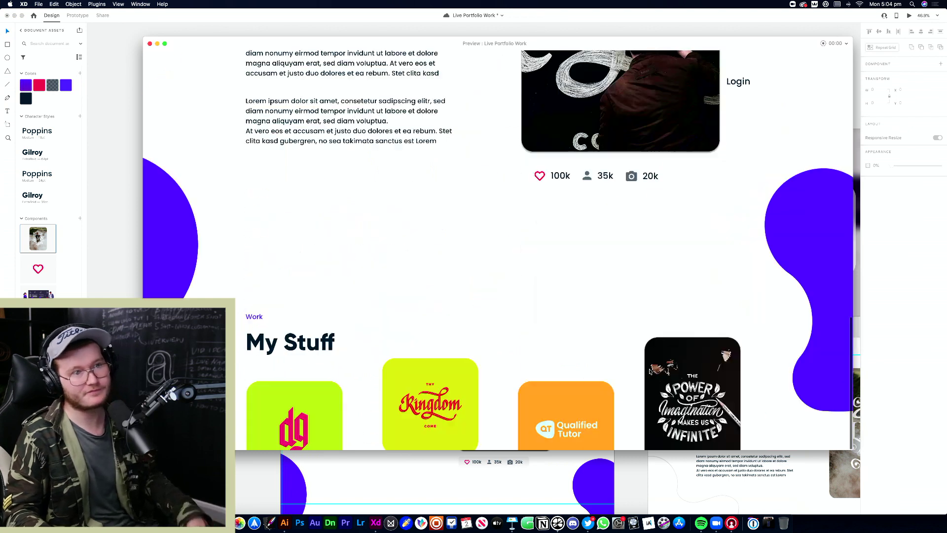
{"action": "scroll", "coordinate": [649, 369], "scroll_direction": "down", "scroll_amount": 5}
{"action": "scroll", "coordinate": [648, 366], "scroll_direction": "up", "scroll_amount": 15}
{"action": "scroll", "coordinate": [647, 366], "scroll_direction": "down", "scroll_amount": 8}
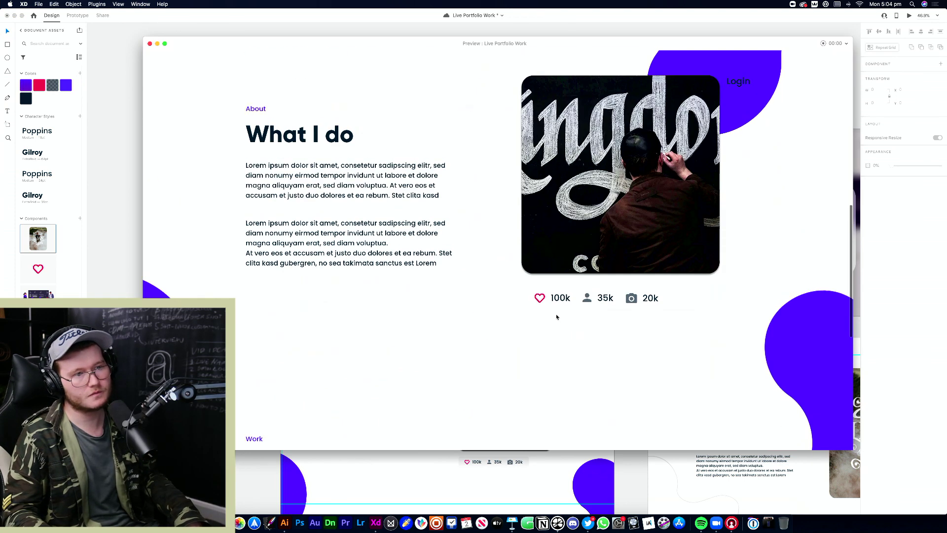
{"action": "left_click", "coordinate": [539, 299]}
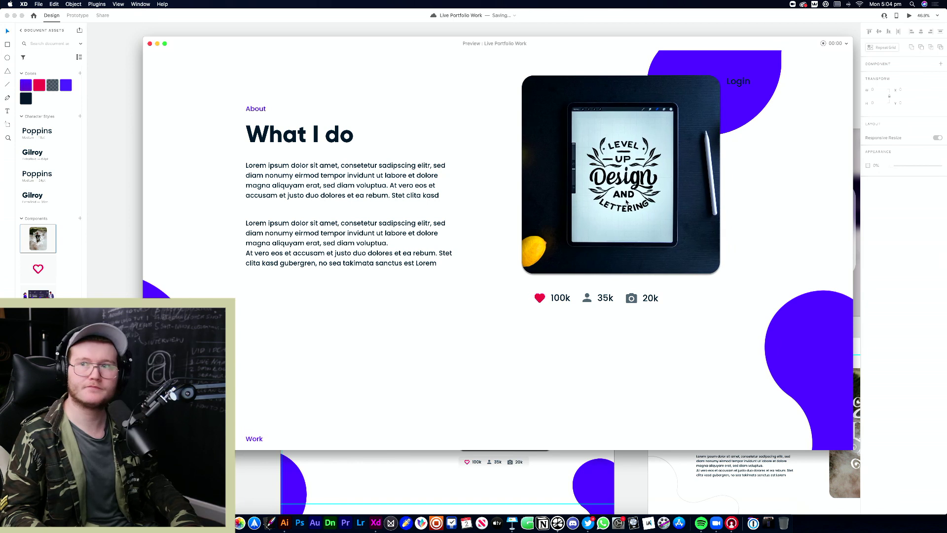
Check the About section's placement and the My Stuff section in the preview, and close it
{"action": "scroll", "coordinate": [622, 209], "scroll_direction": "up", "scroll_amount": 3}
{"action": "scroll", "coordinate": [498, 250], "scroll_direction": "down", "scroll_amount": 1}
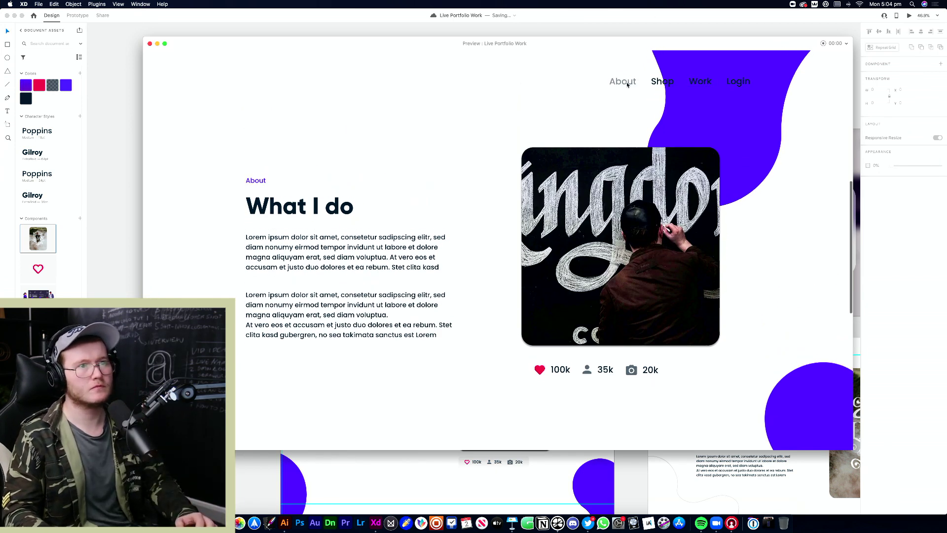
{"action": "scroll", "coordinate": [626, 85], "scroll_direction": "down", "scroll_amount": 1}
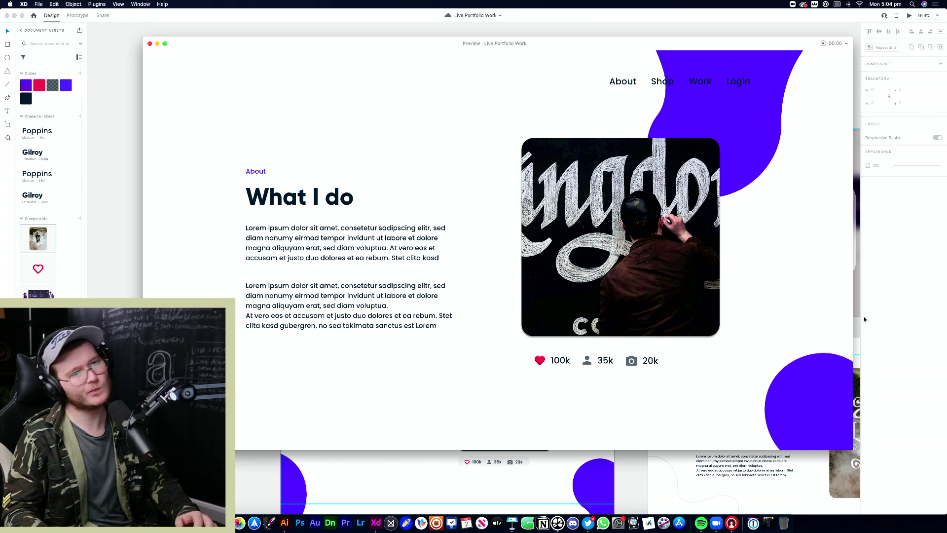
{"action": "scroll", "coordinate": [805, 319], "scroll_direction": "down", "scroll_amount": 10}
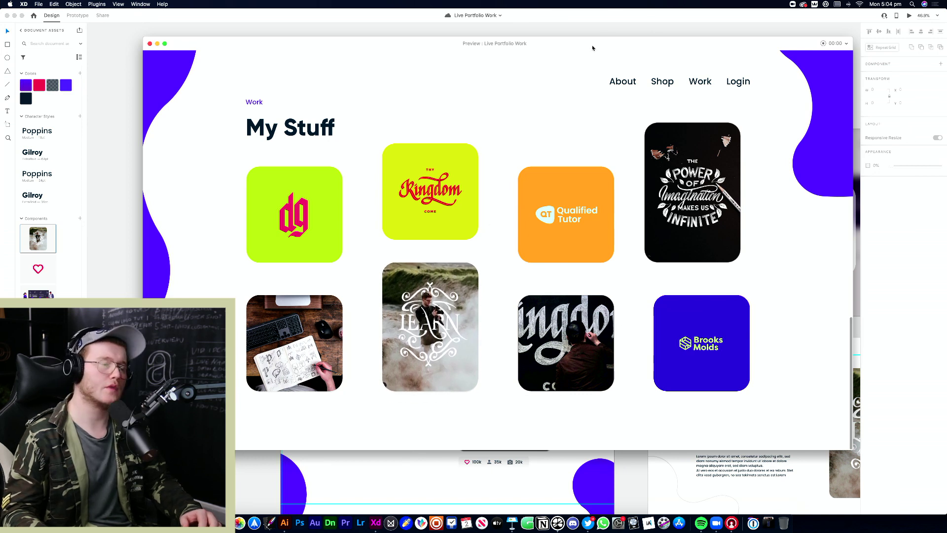
{"action": "key", "text": "super+w"}
{"action": "scroll", "coordinate": [484, 184], "scroll_direction": "down", "scroll_amount": 5}
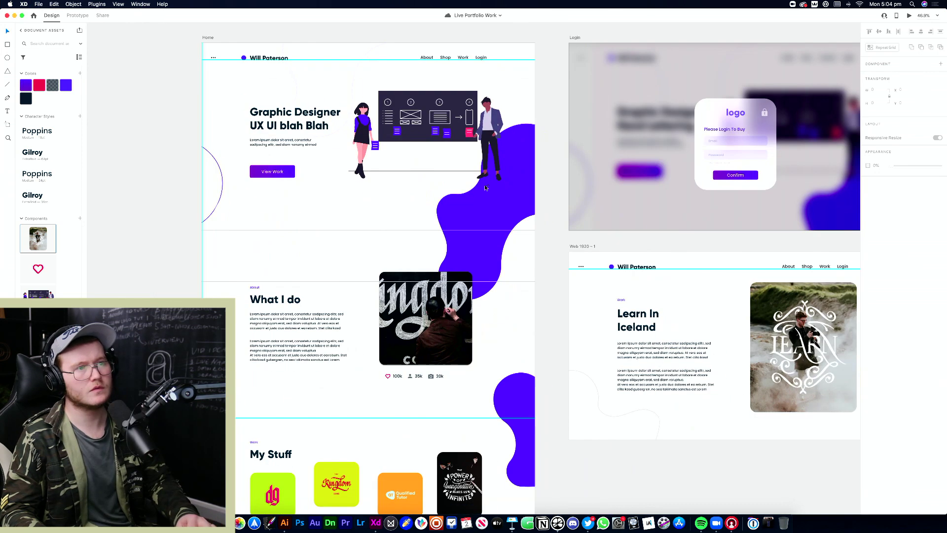
{"action": "scroll", "coordinate": [487, 194], "scroll_direction": "down", "scroll_amount": 5}
{"action": "left_click_drag", "start_coordinate": [806, 92], "coordinate": [276, 416]}
{"action": "left_click_drag", "start_coordinate": [486, 291], "coordinate": [537, 373]}
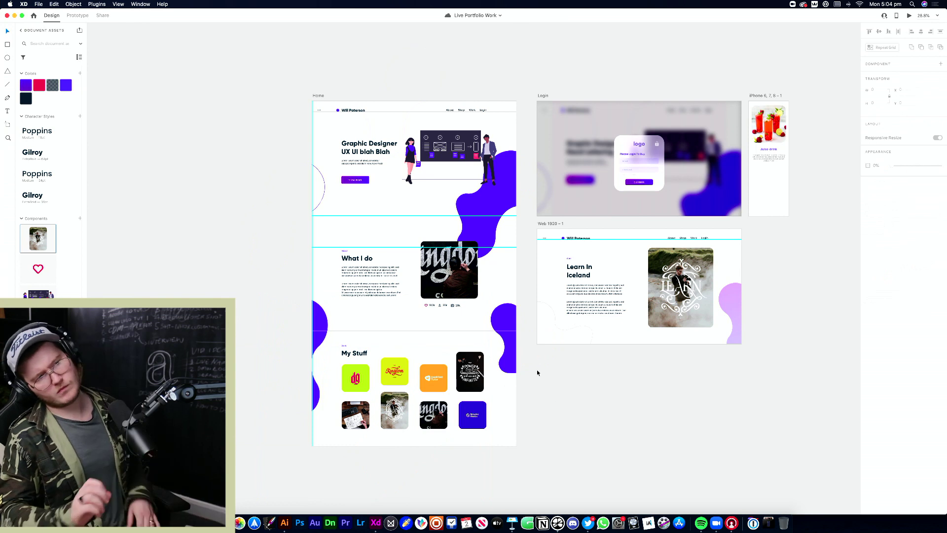